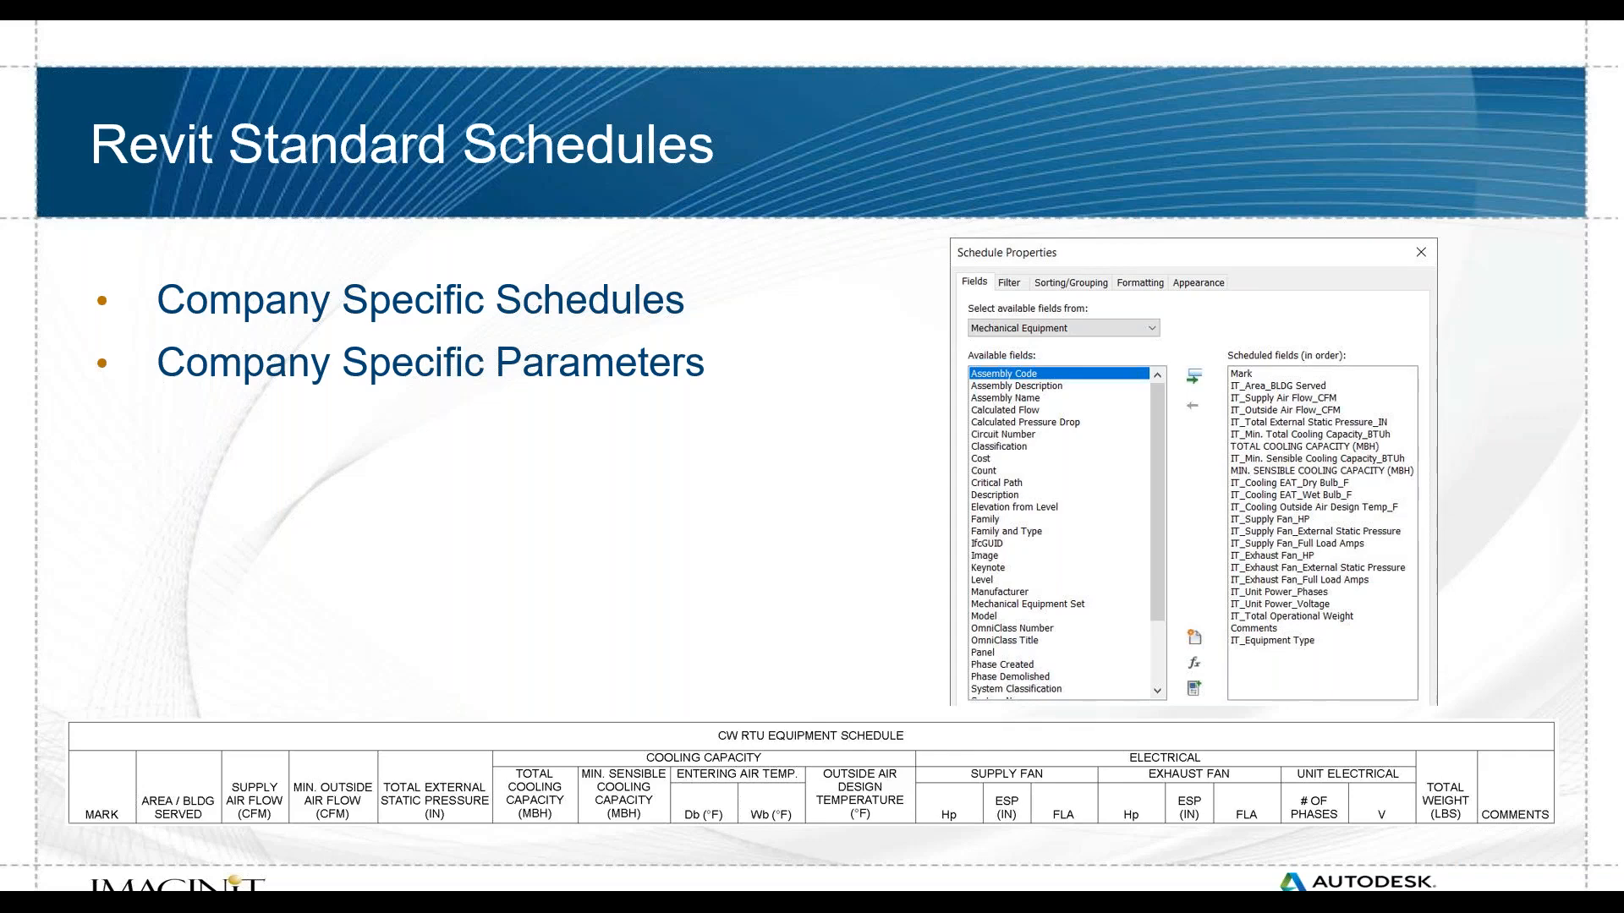
Step: Advance the slide show to the Resources slide and end the presentation
{"action": "key", "text": "Right"}
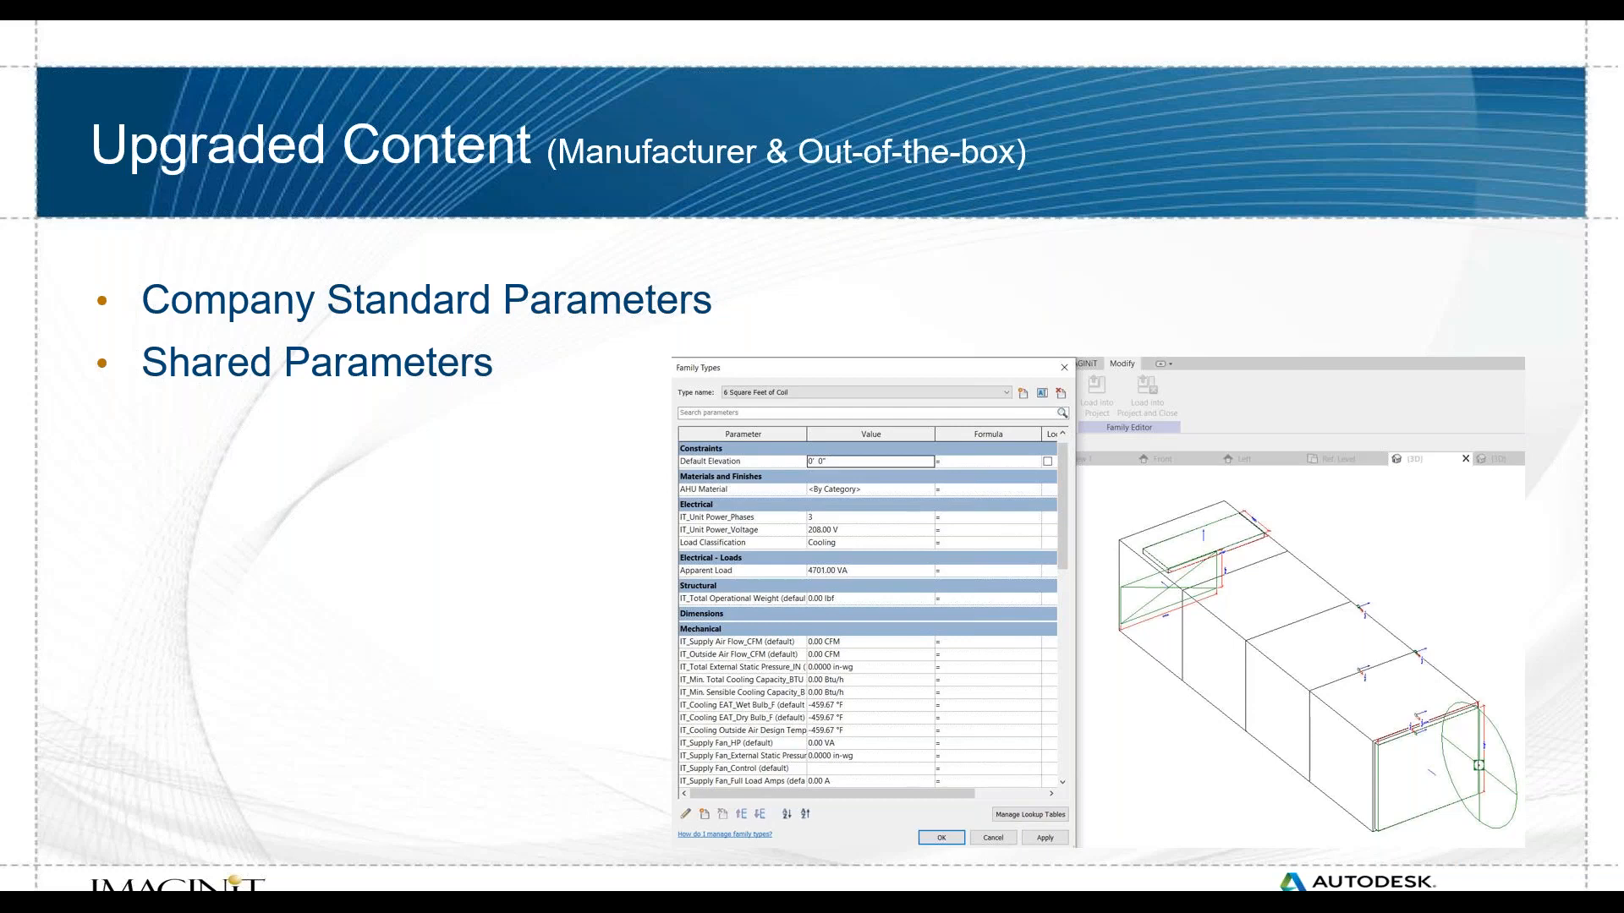
{"action": "key", "text": "Right"}
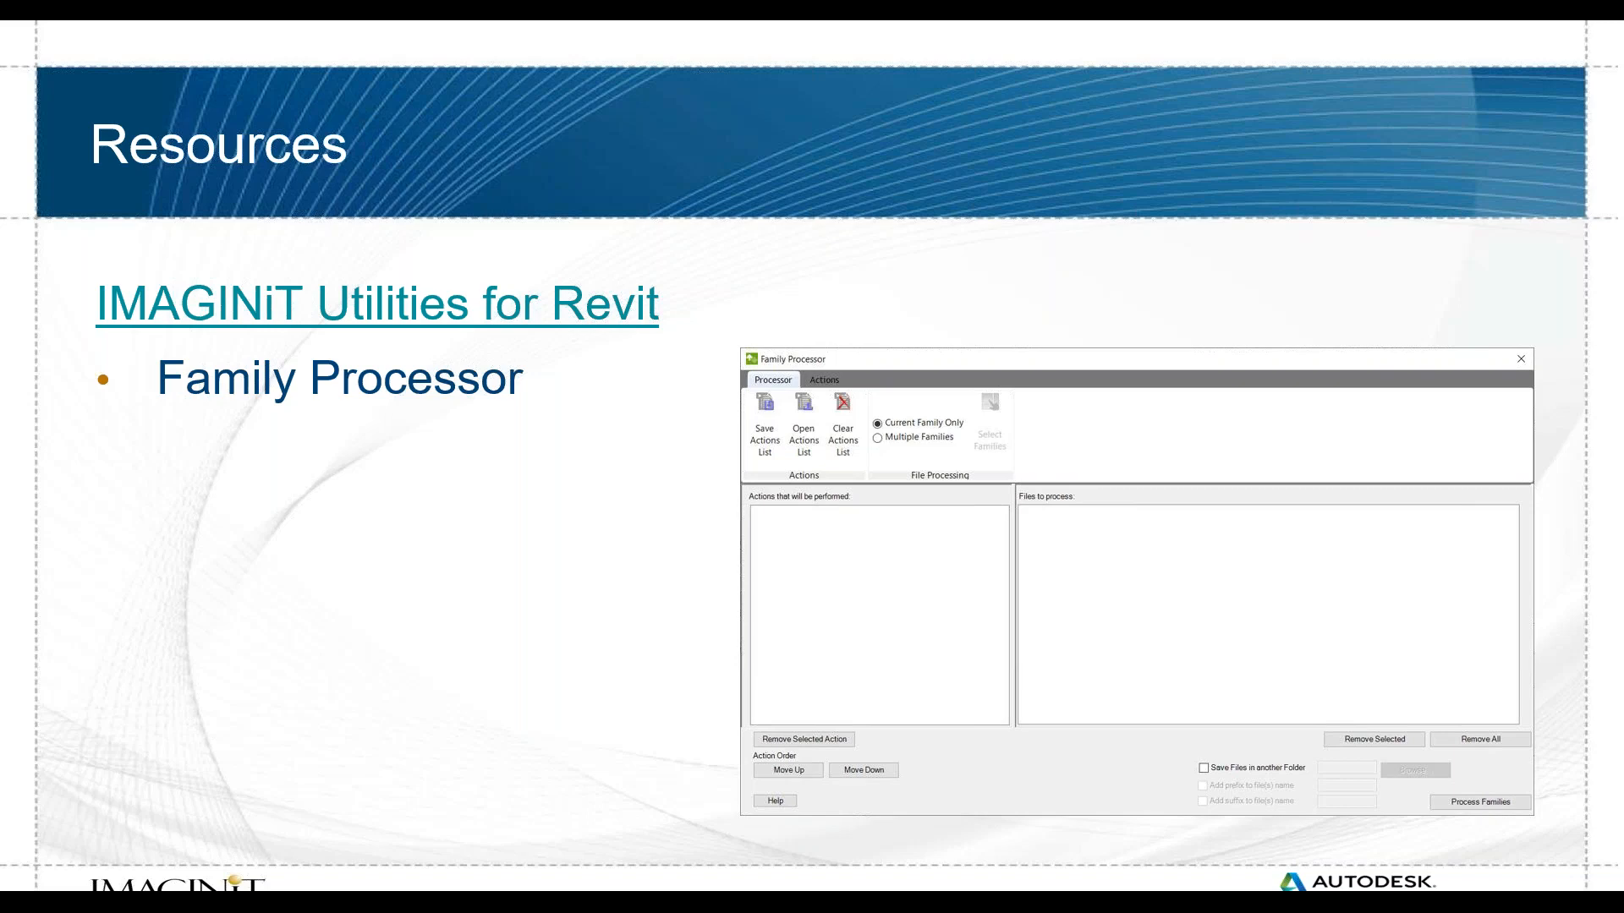
{"action": "key", "text": "Escape"}
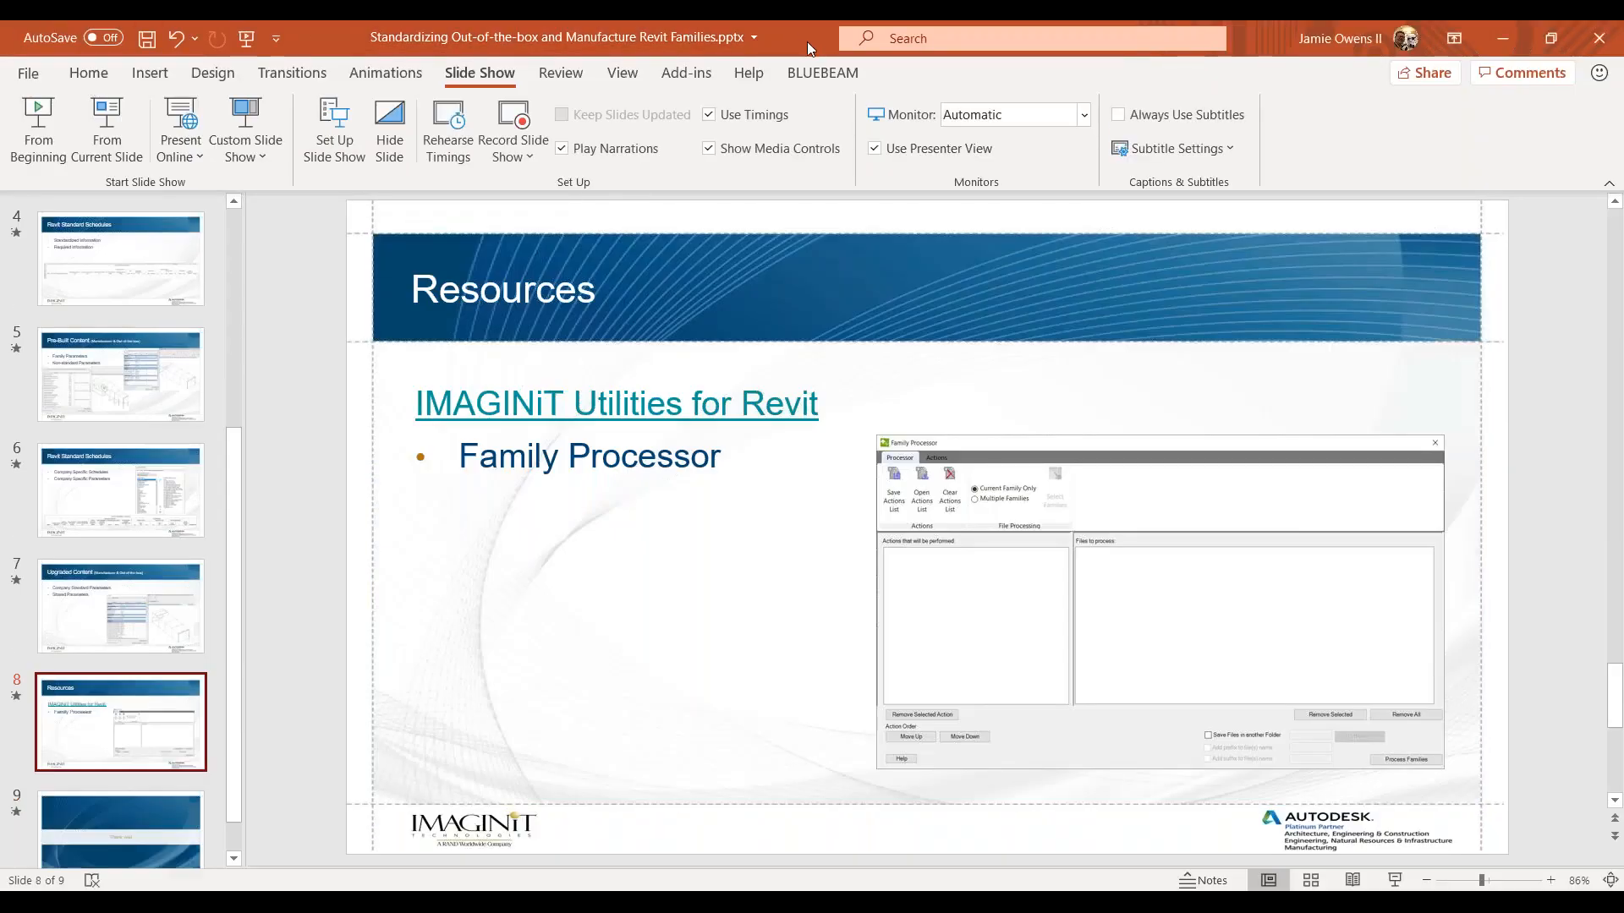
Step: Switch to the RTU CW ROOFTOP UNIT SCHEDULE workbook in Excel and maximize its window to view the schedule layout
{"action": "key", "text": "alt+Tab"}
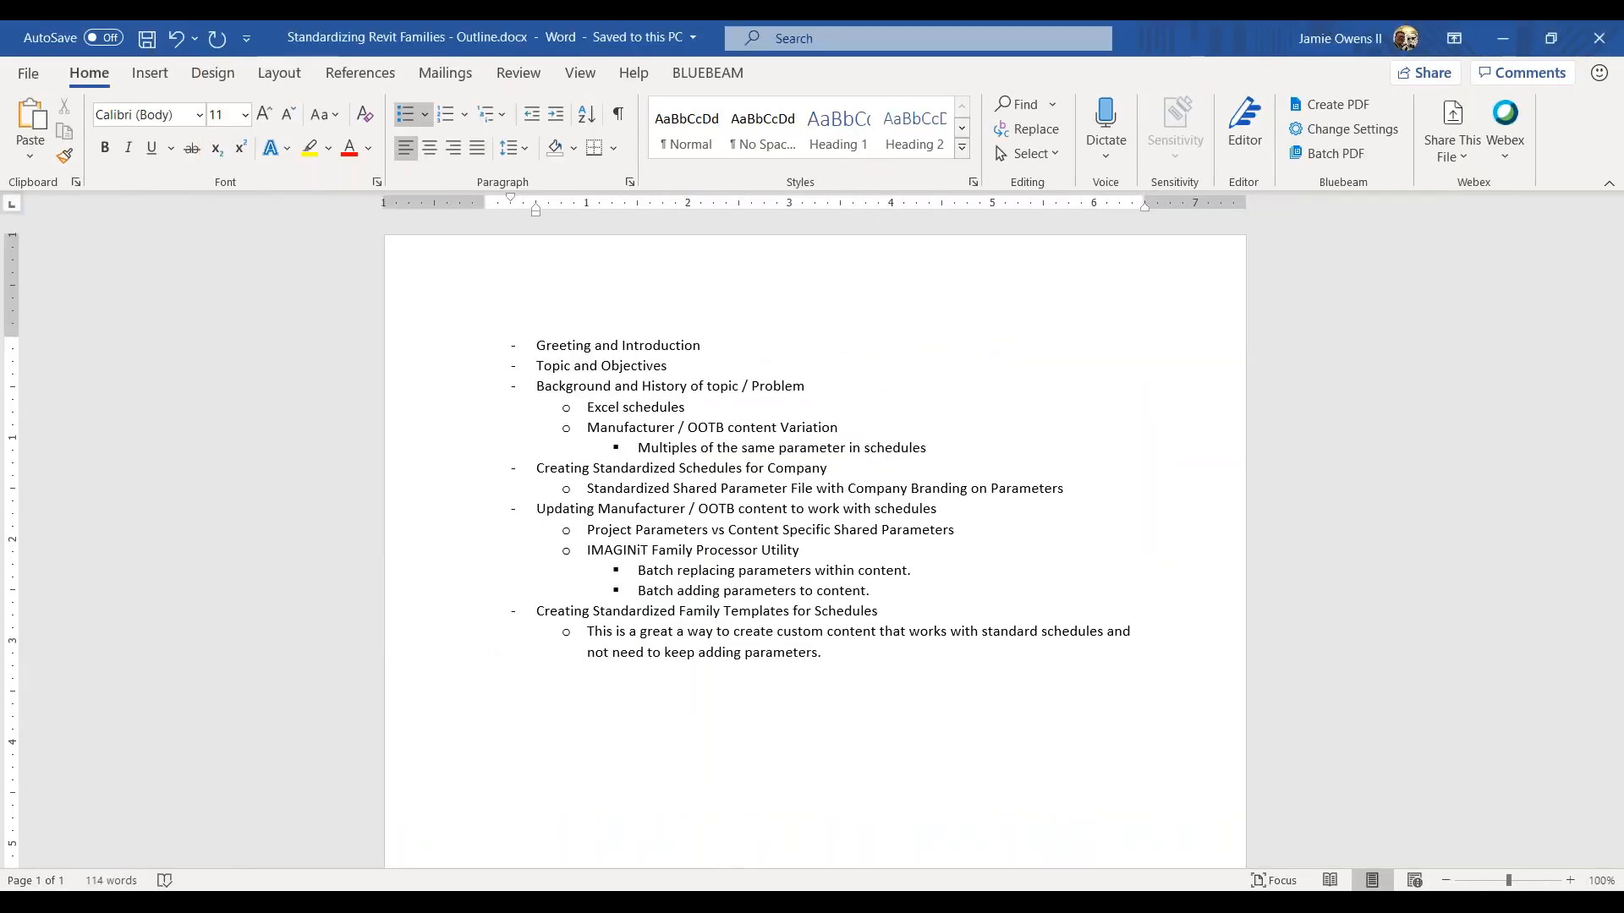
{"action": "left_click", "coordinate": [1503, 38]}
{"action": "left_click", "coordinate": [1402, 150]}
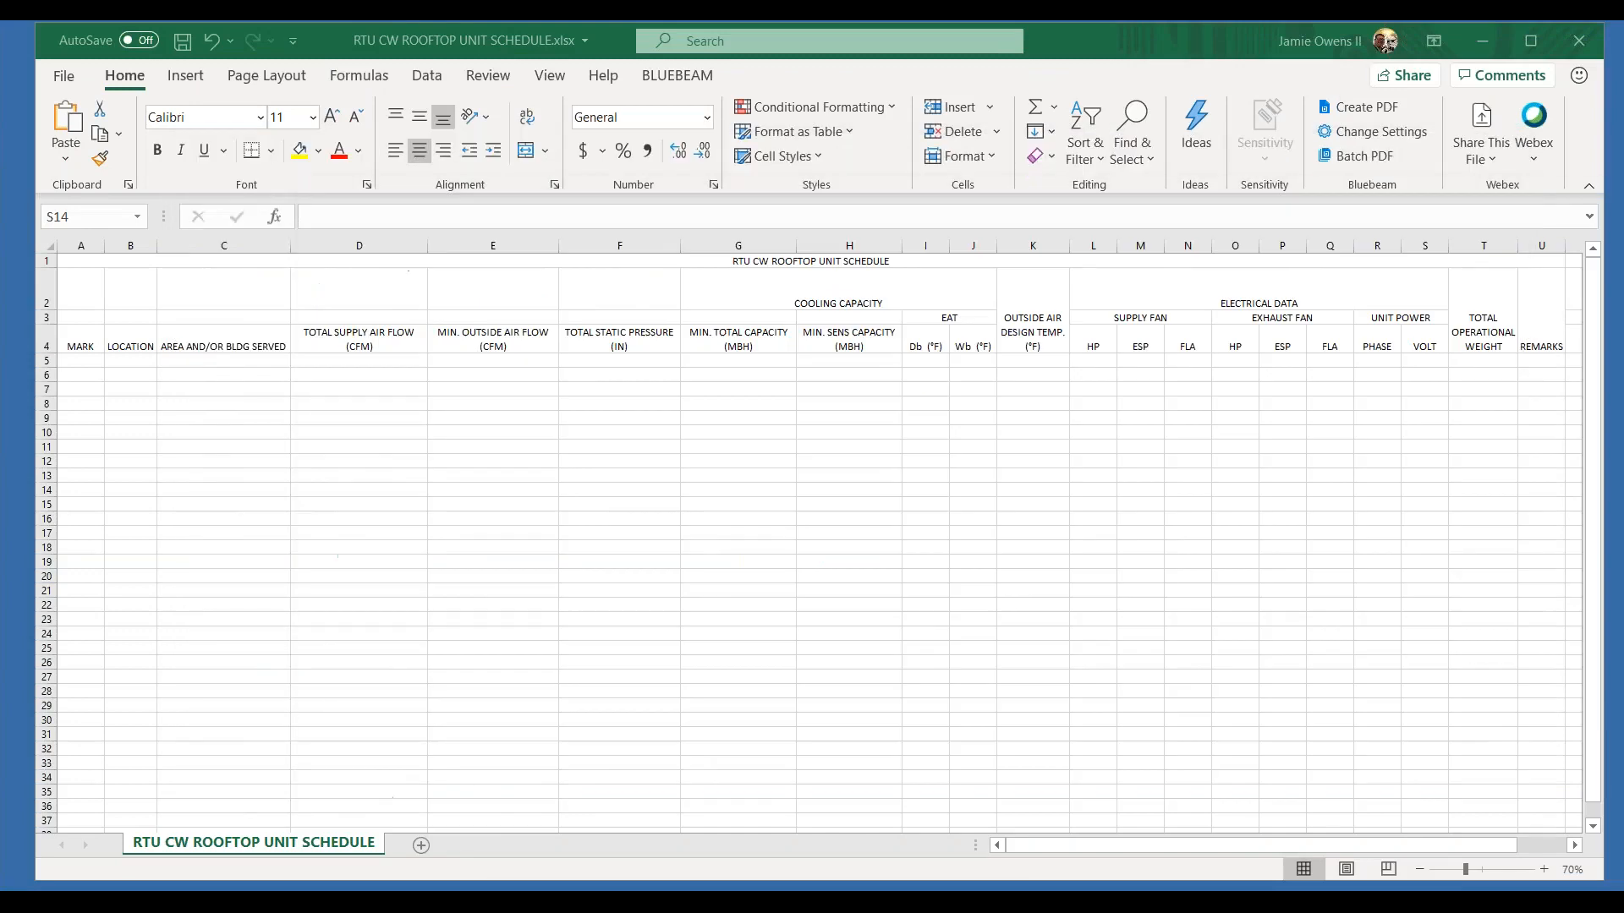
{"action": "left_click", "coordinate": [1532, 42]}
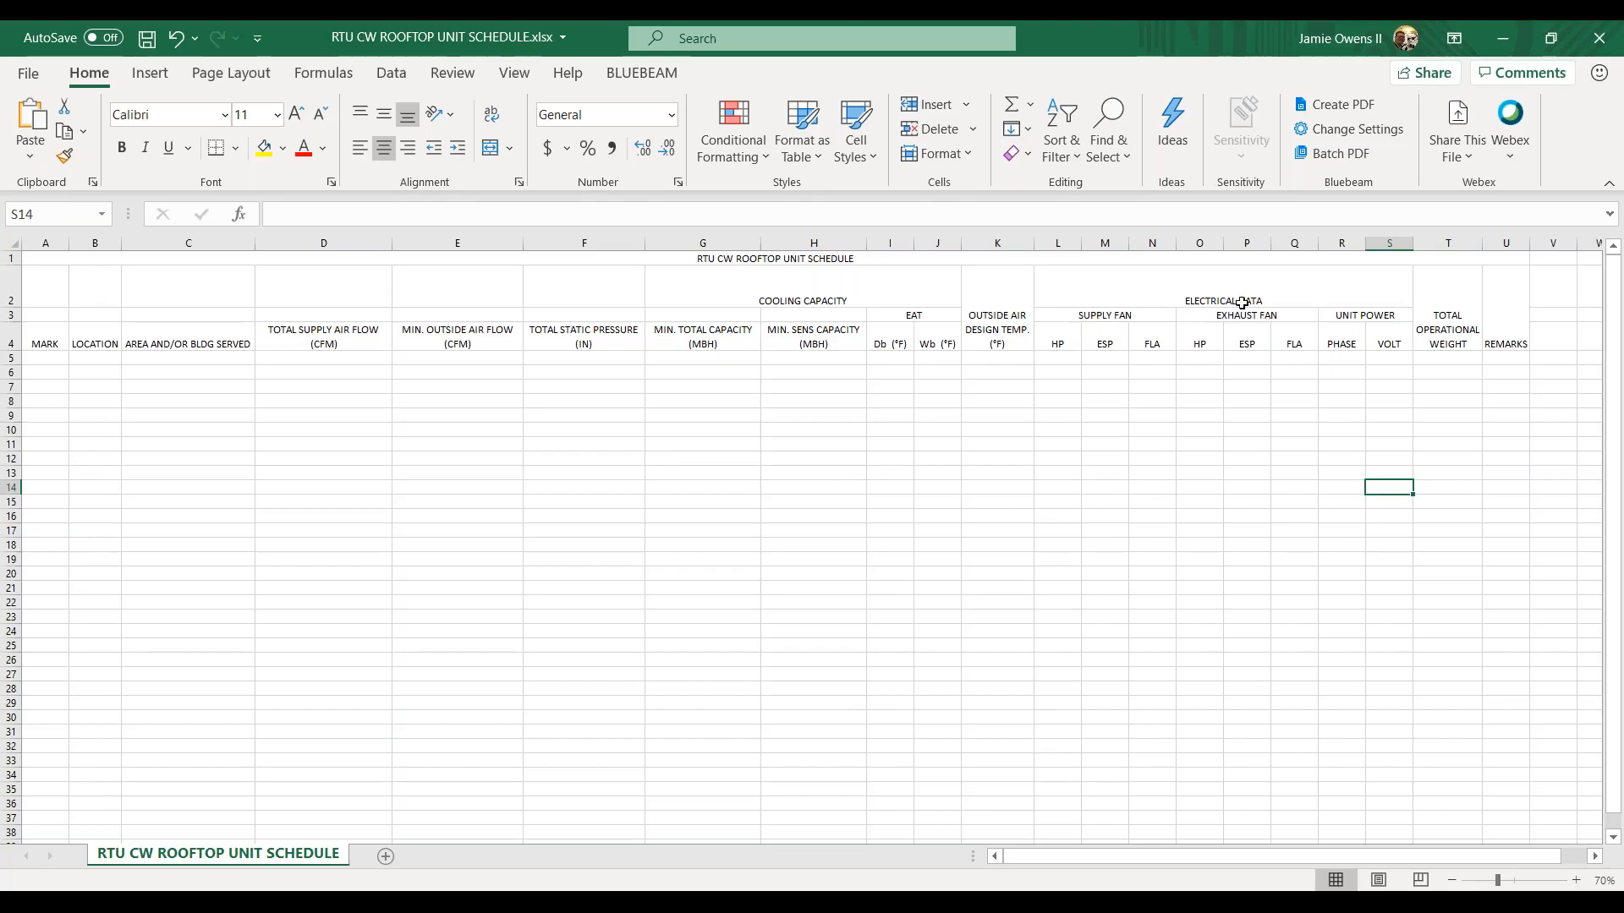
Step: Switch to Revit and select the two manufacturers' VAV units in the Level 1 plan in turn to examine their families and properties
{"action": "left_click", "coordinate": [1502, 39]}
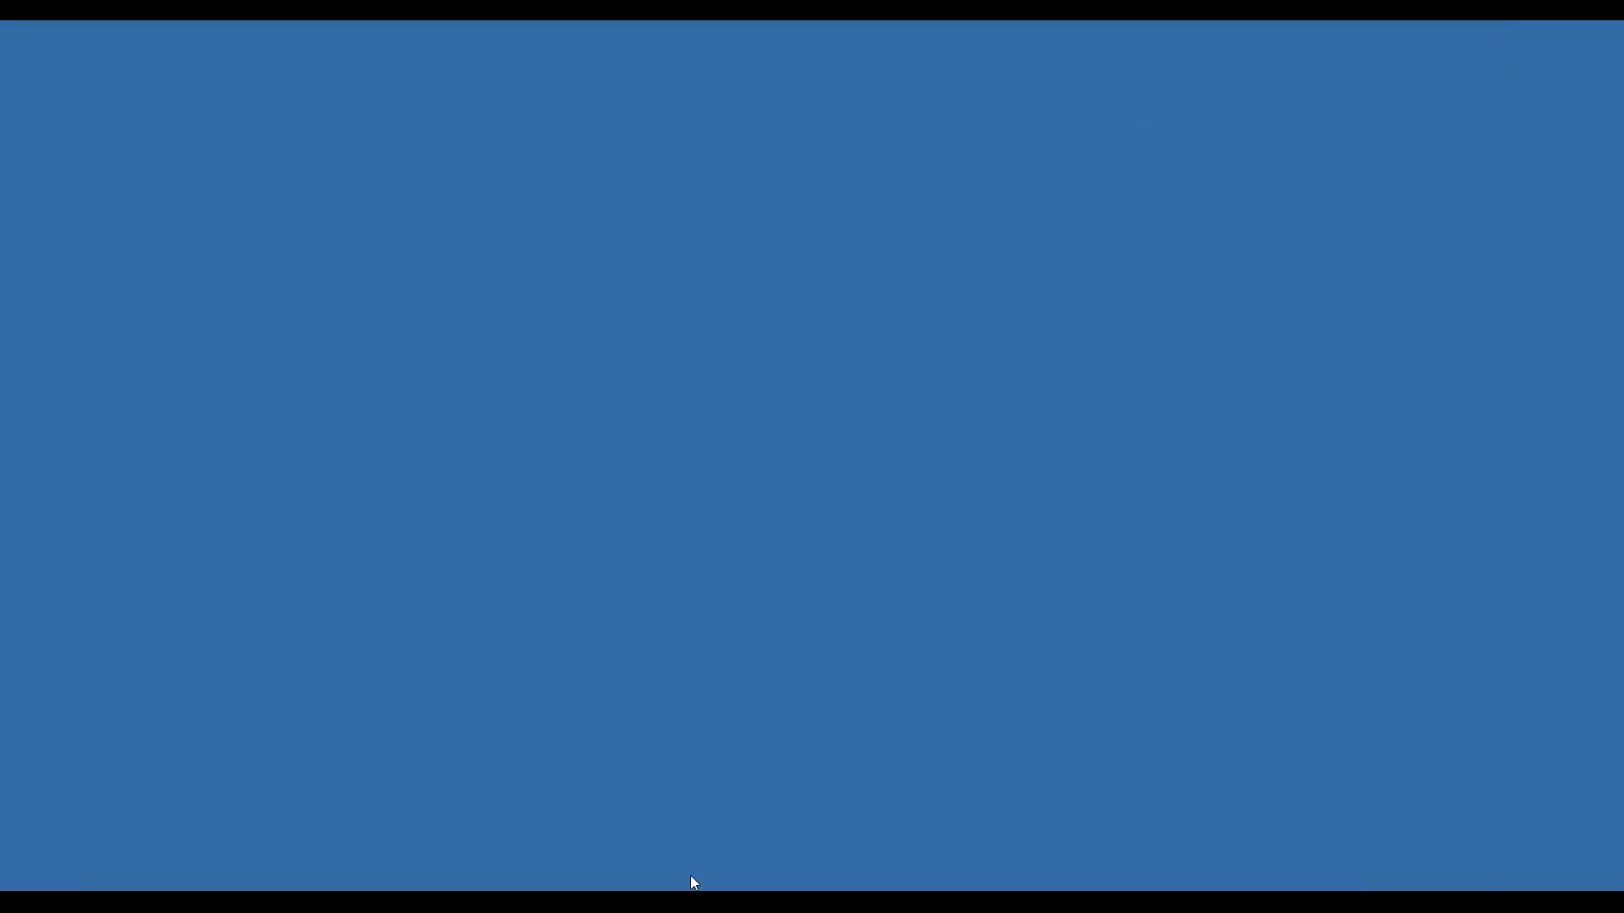
{"action": "left_click", "coordinate": [691, 876]}
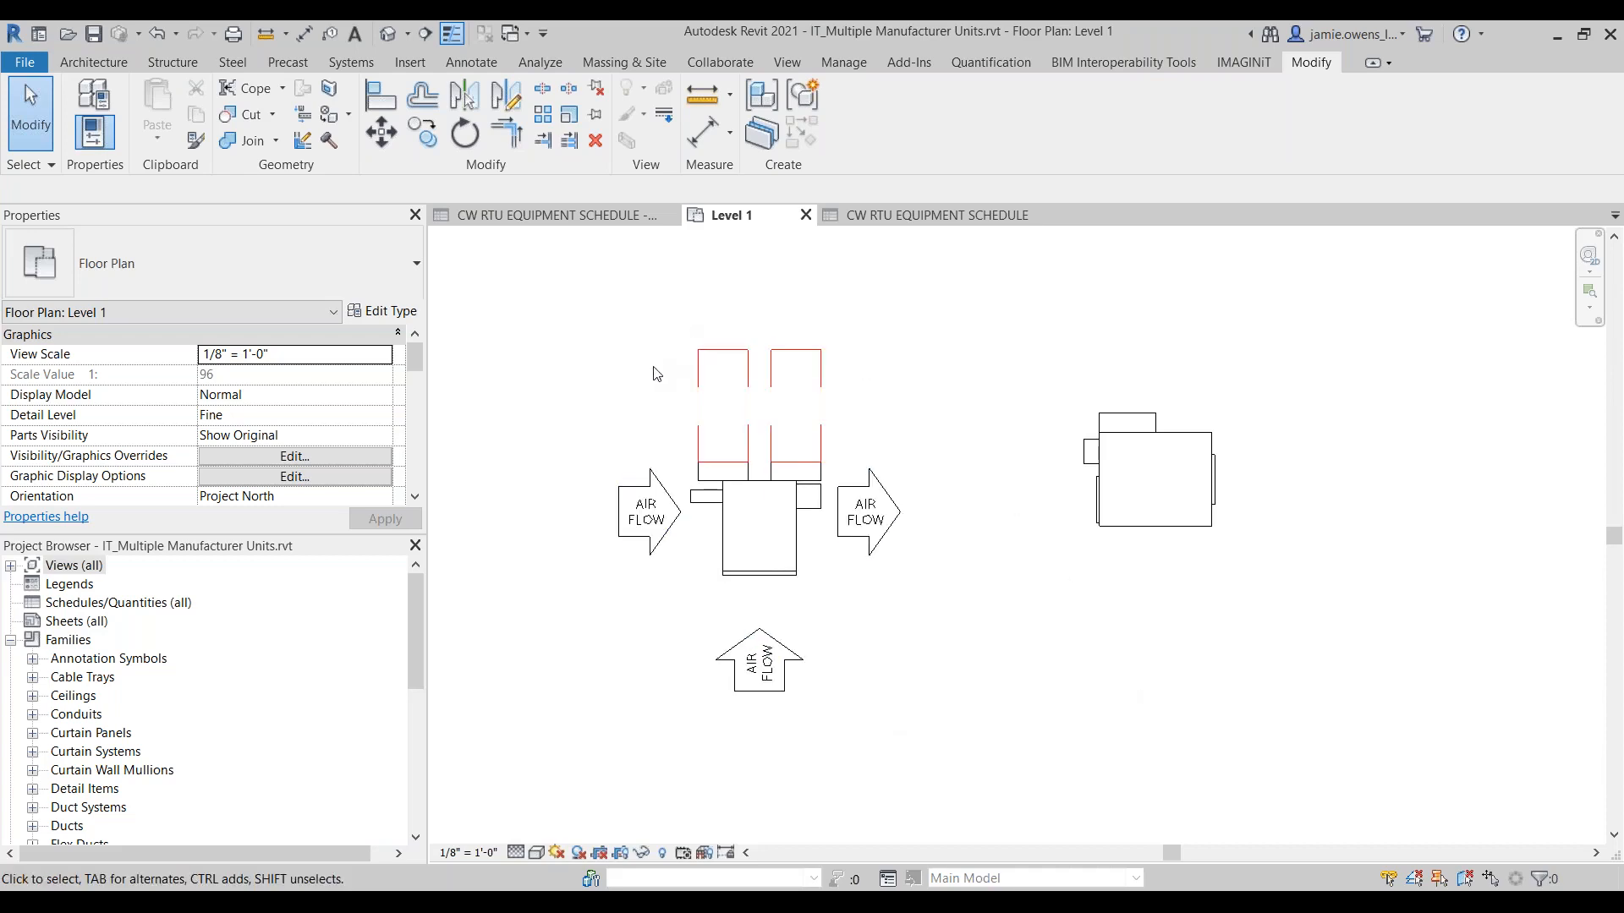
{"action": "left_click", "coordinate": [733, 496]}
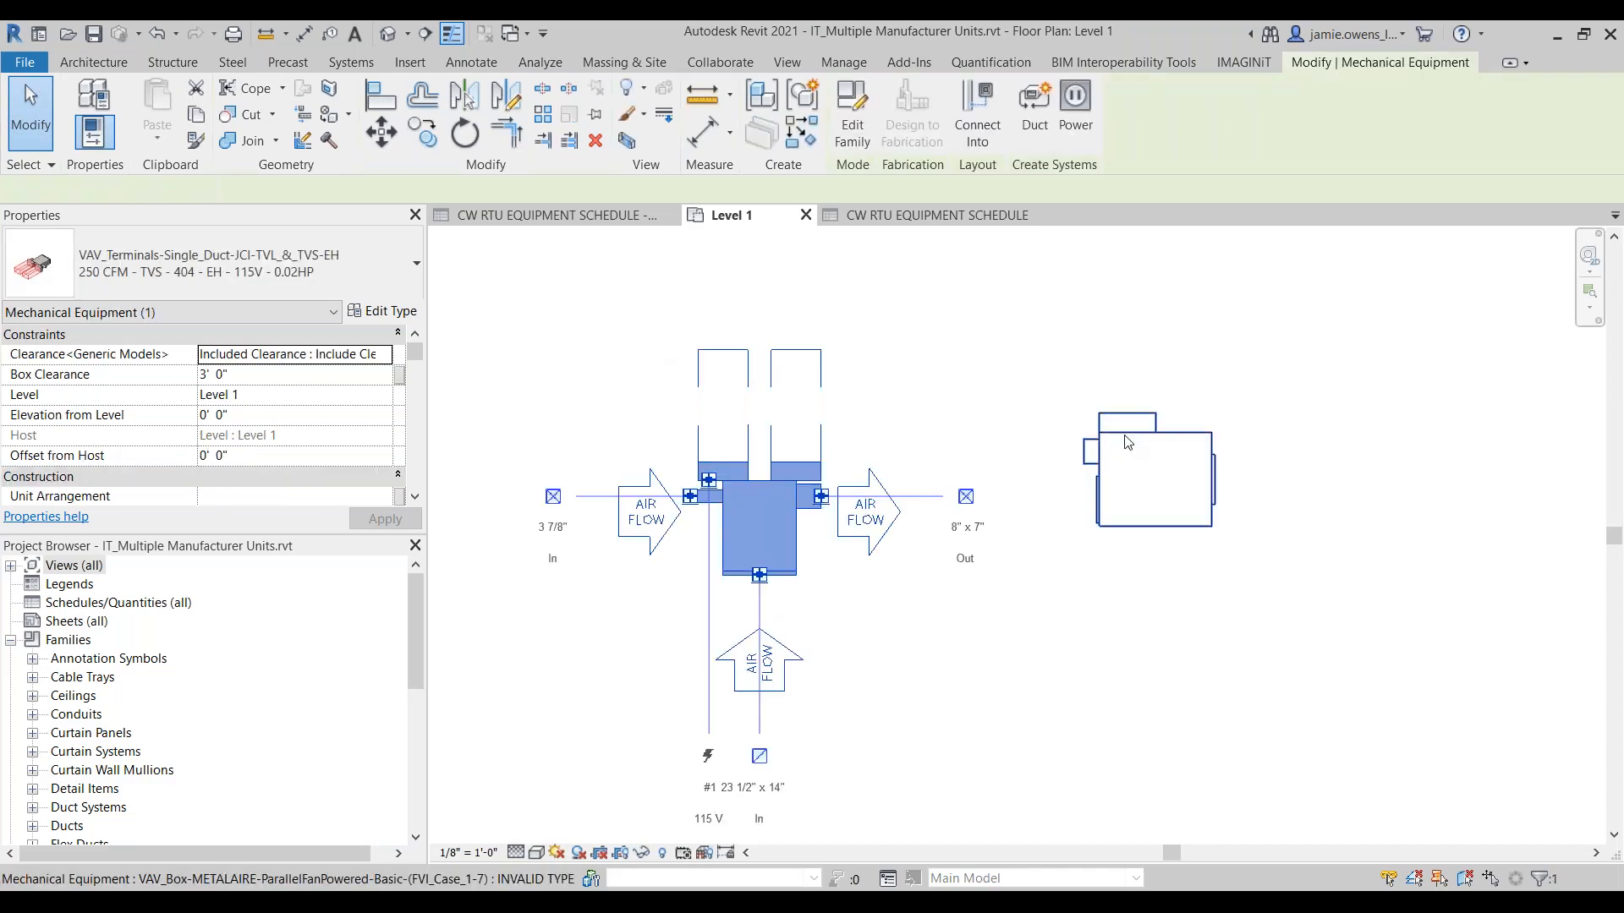
{"action": "left_click", "coordinate": [1142, 491]}
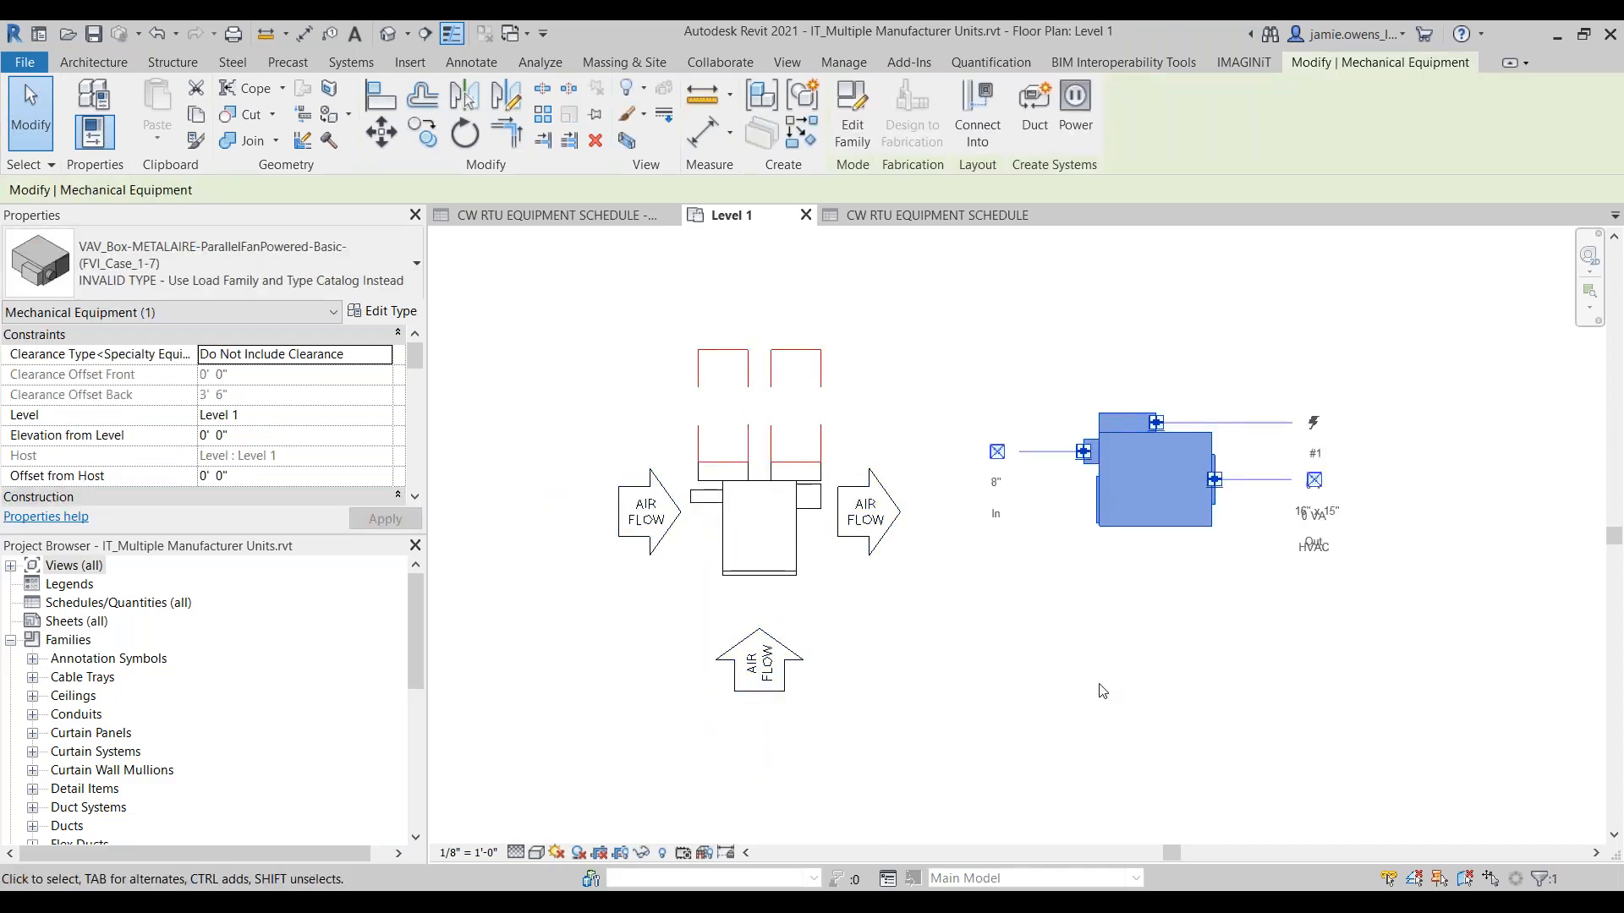
{"action": "key", "text": "Escape"}
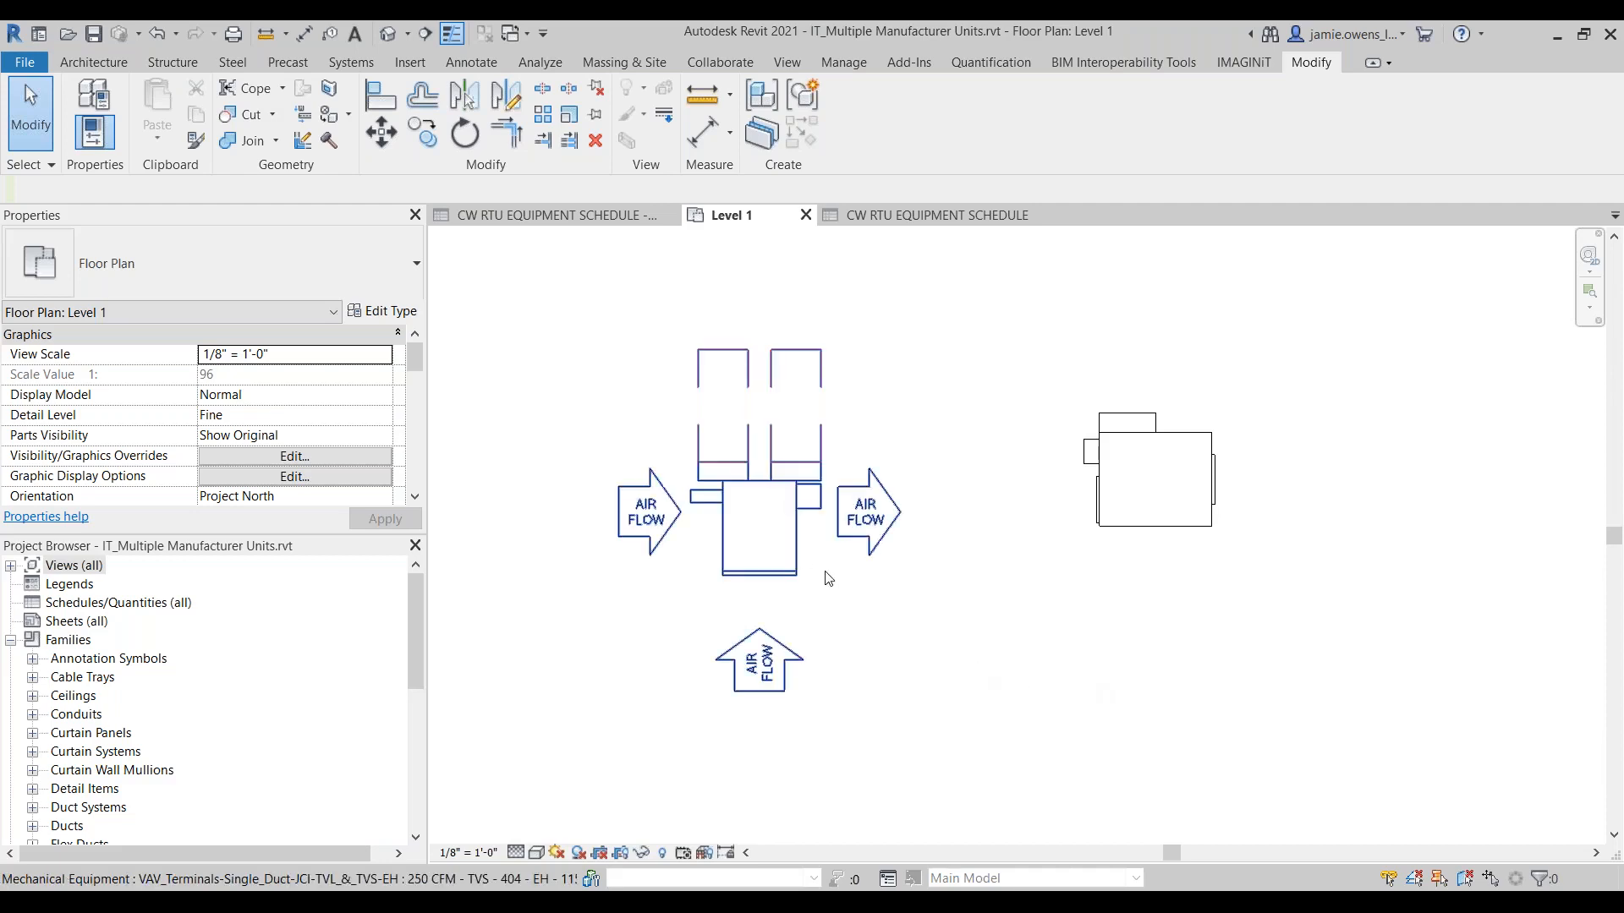
{"action": "left_click", "coordinate": [803, 559]}
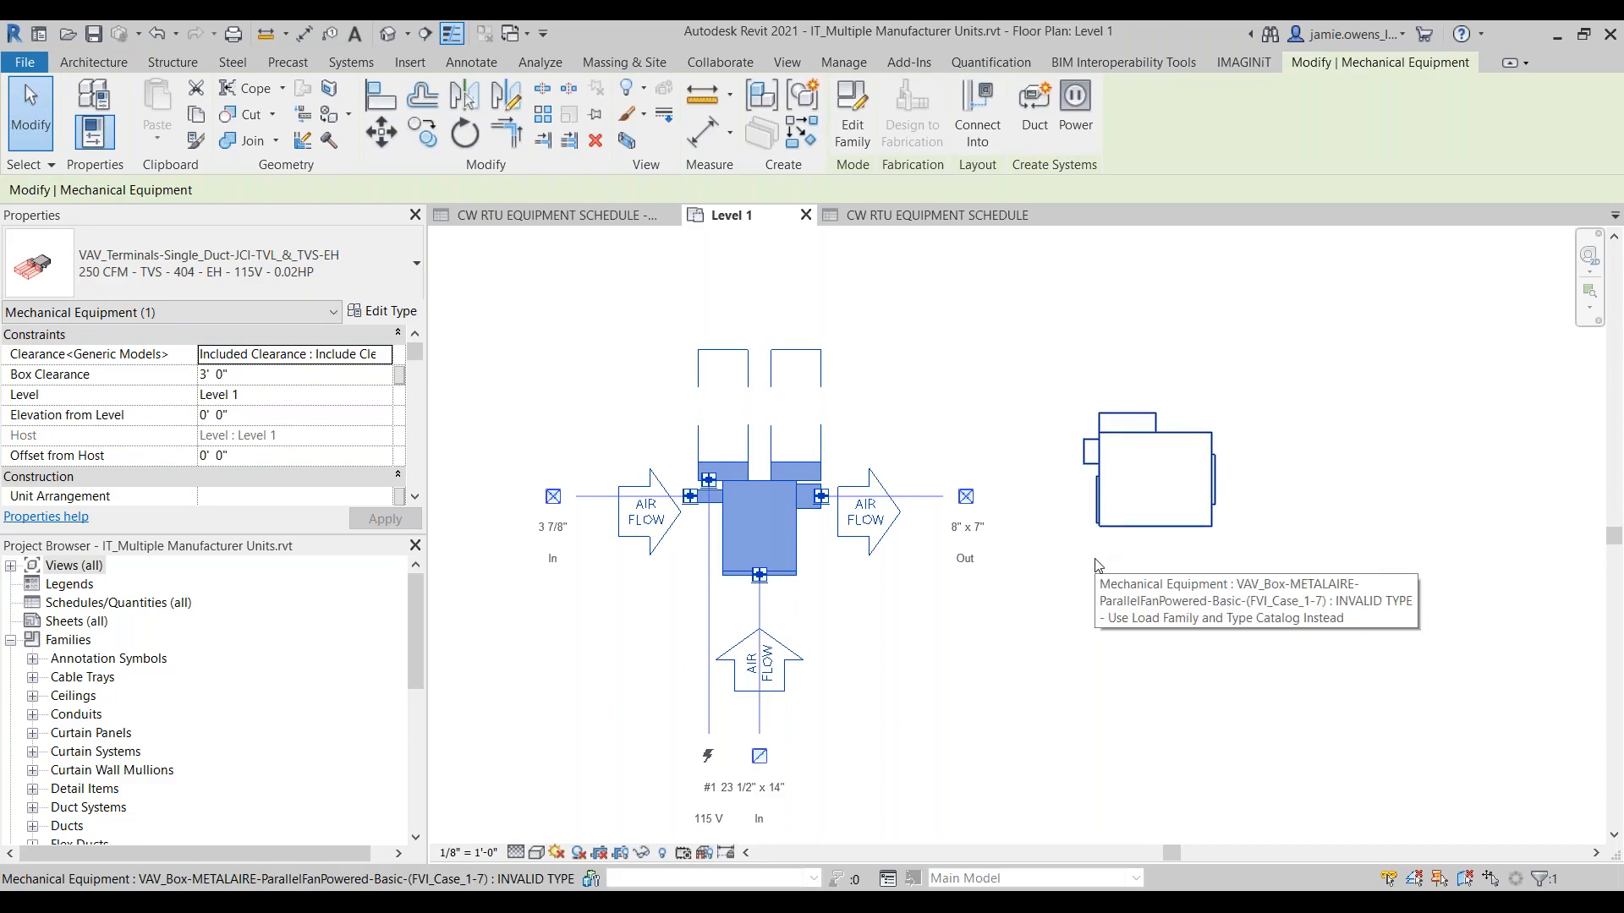
{"action": "left_click", "coordinate": [1091, 583]}
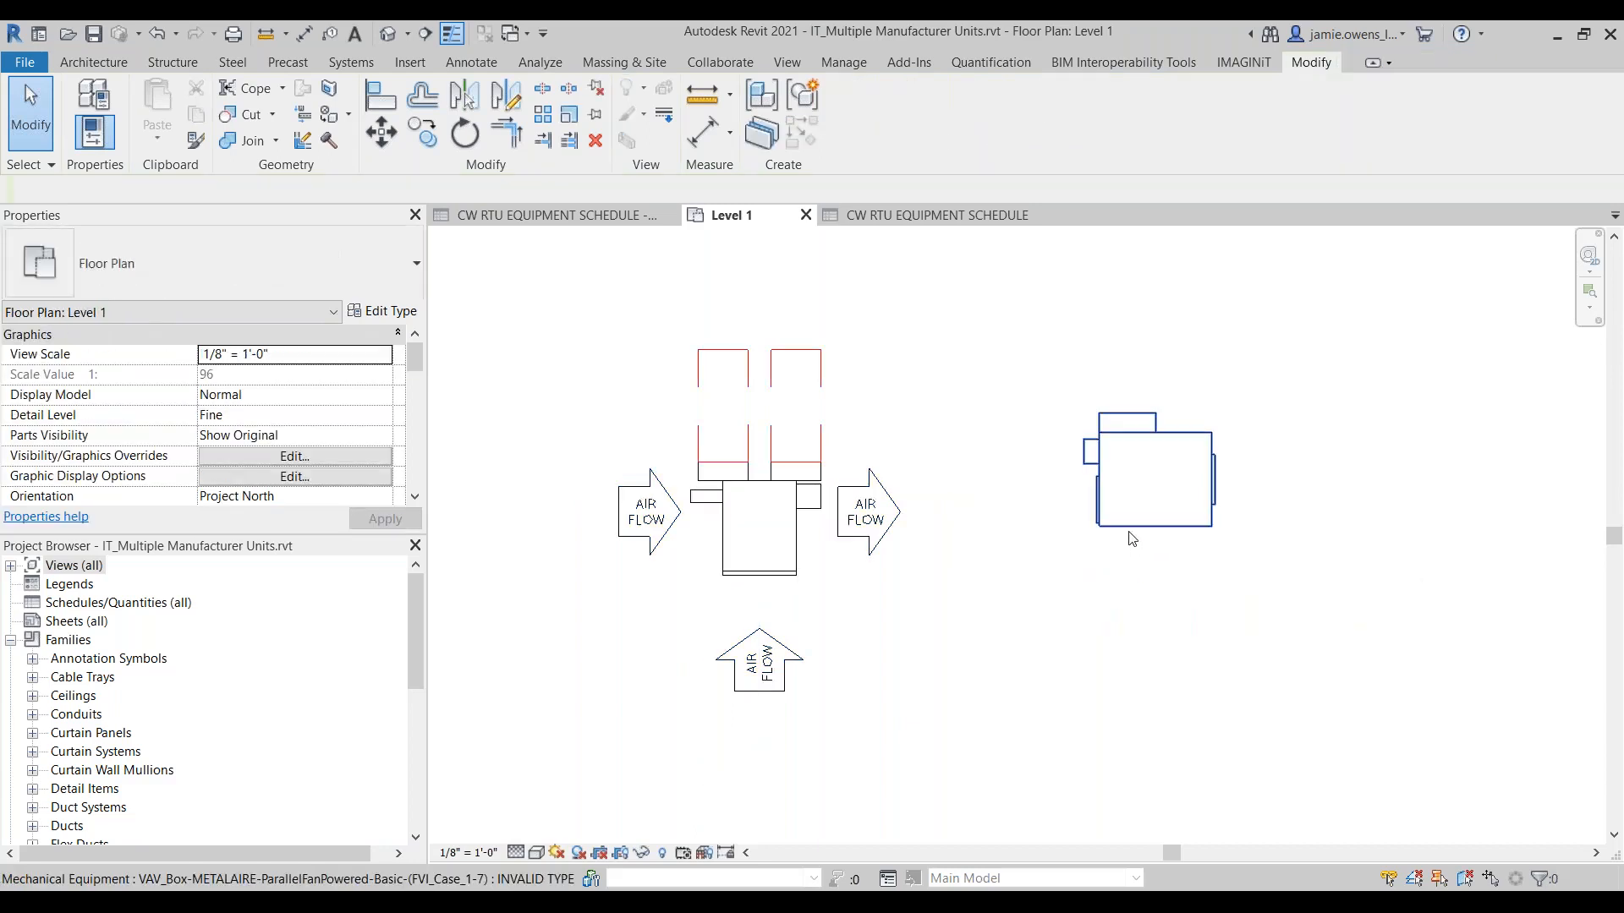
{"action": "left_click", "coordinate": [835, 541]}
{"action": "left_click", "coordinate": [1080, 470]}
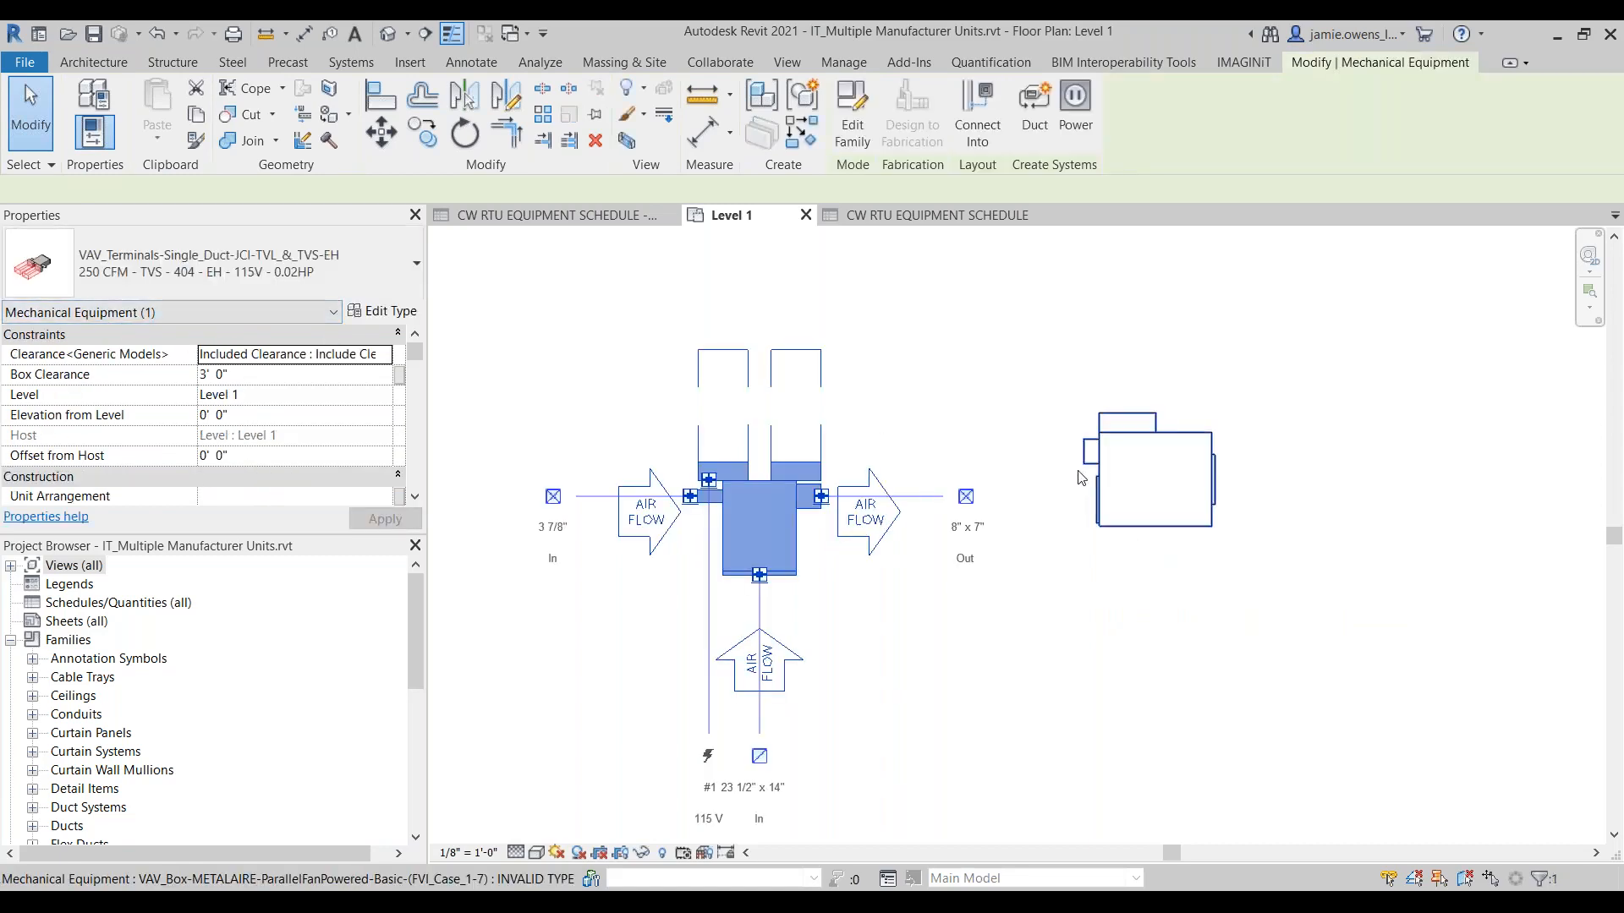
{"action": "left_click", "coordinate": [991, 334]}
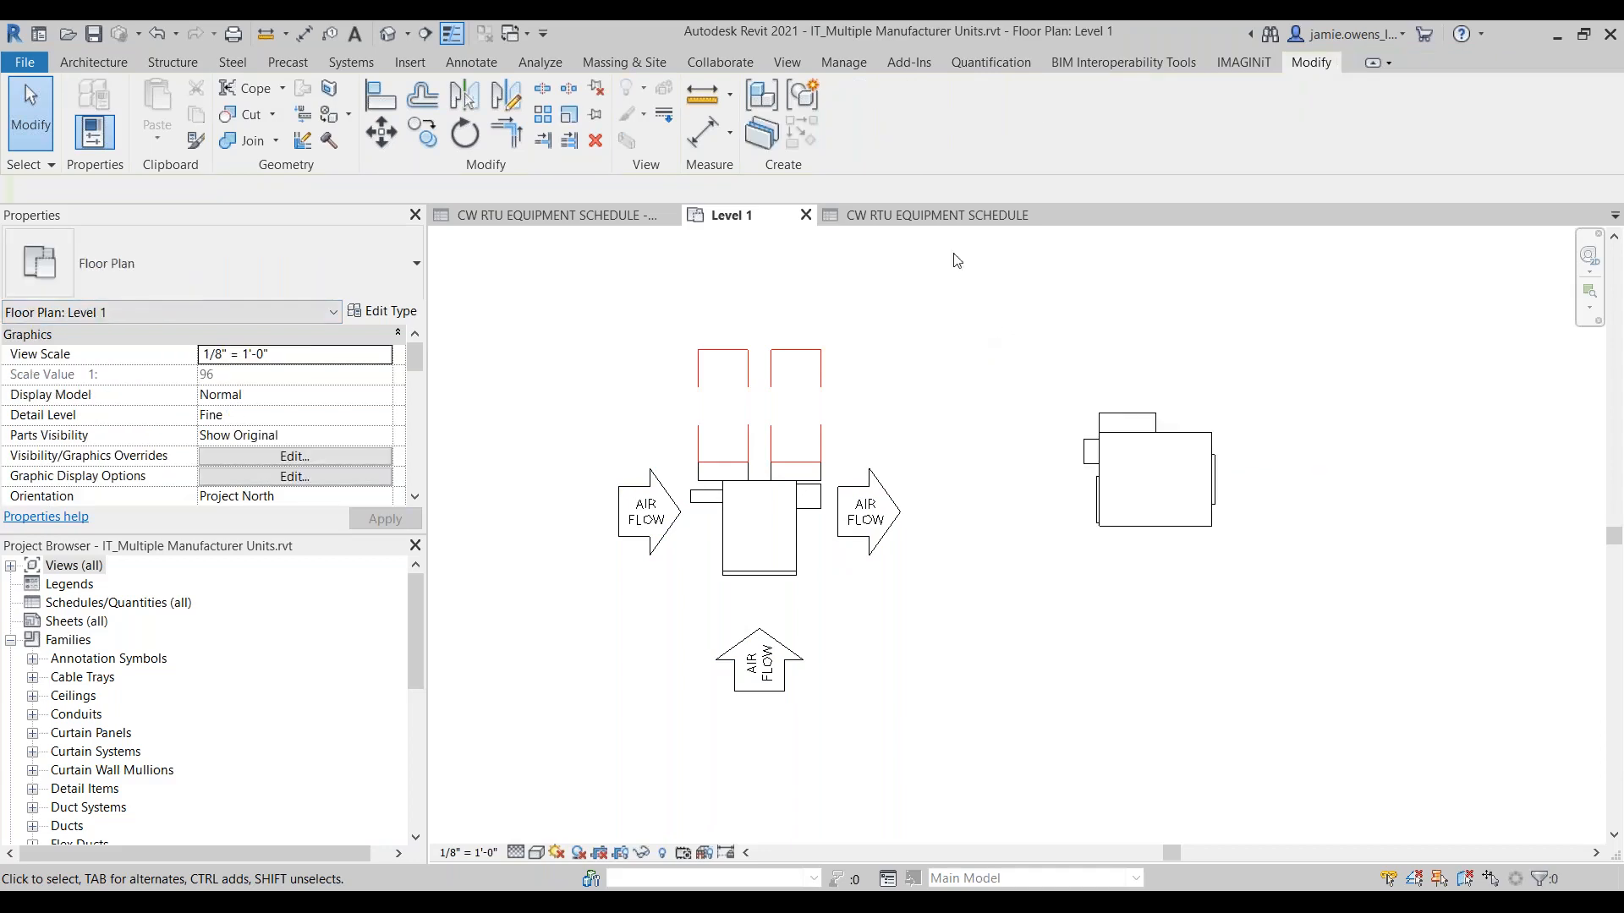
Step: Create a new schedule of building components for the Mechanical Equipment category
{"action": "left_click", "coordinate": [785, 64]}
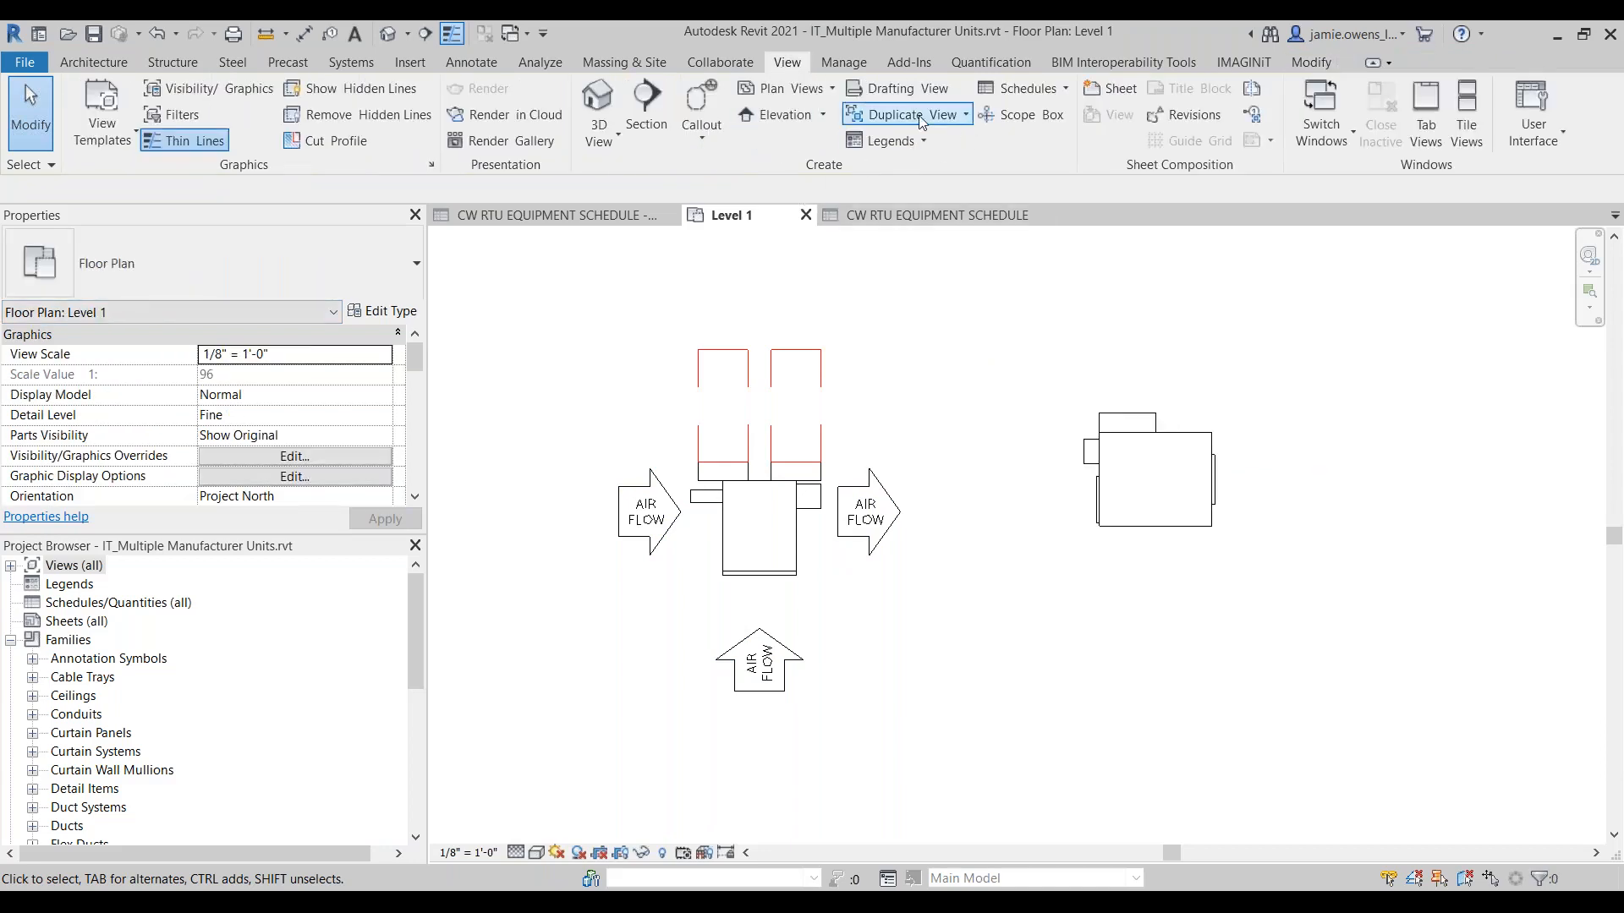
{"action": "left_click", "coordinate": [1026, 89]}
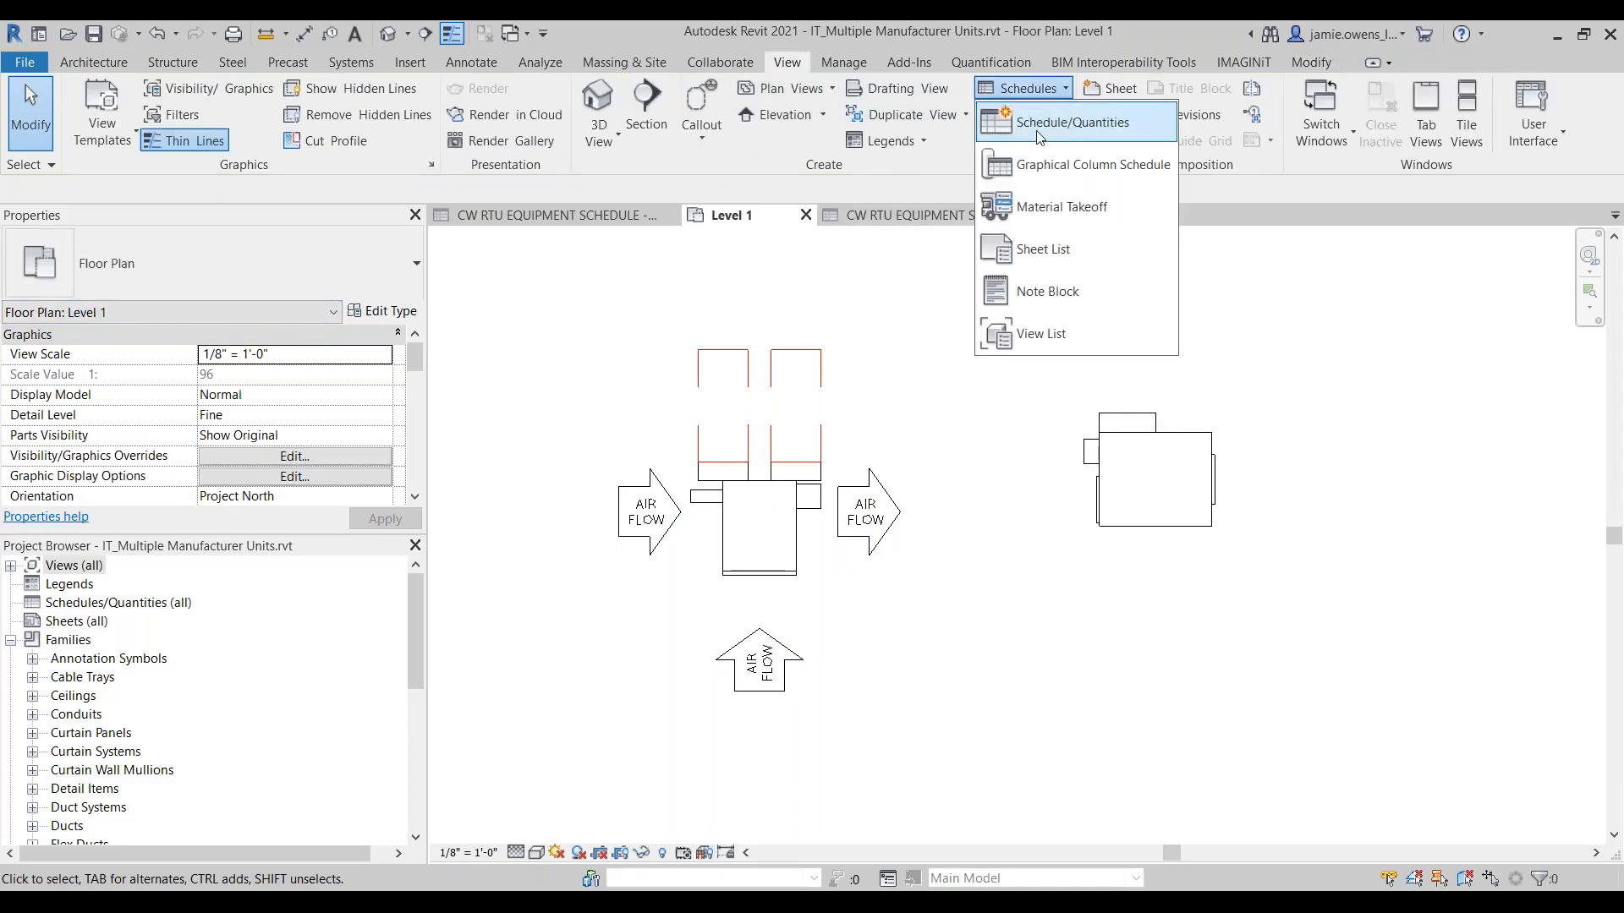
{"action": "left_click", "coordinate": [961, 551]}
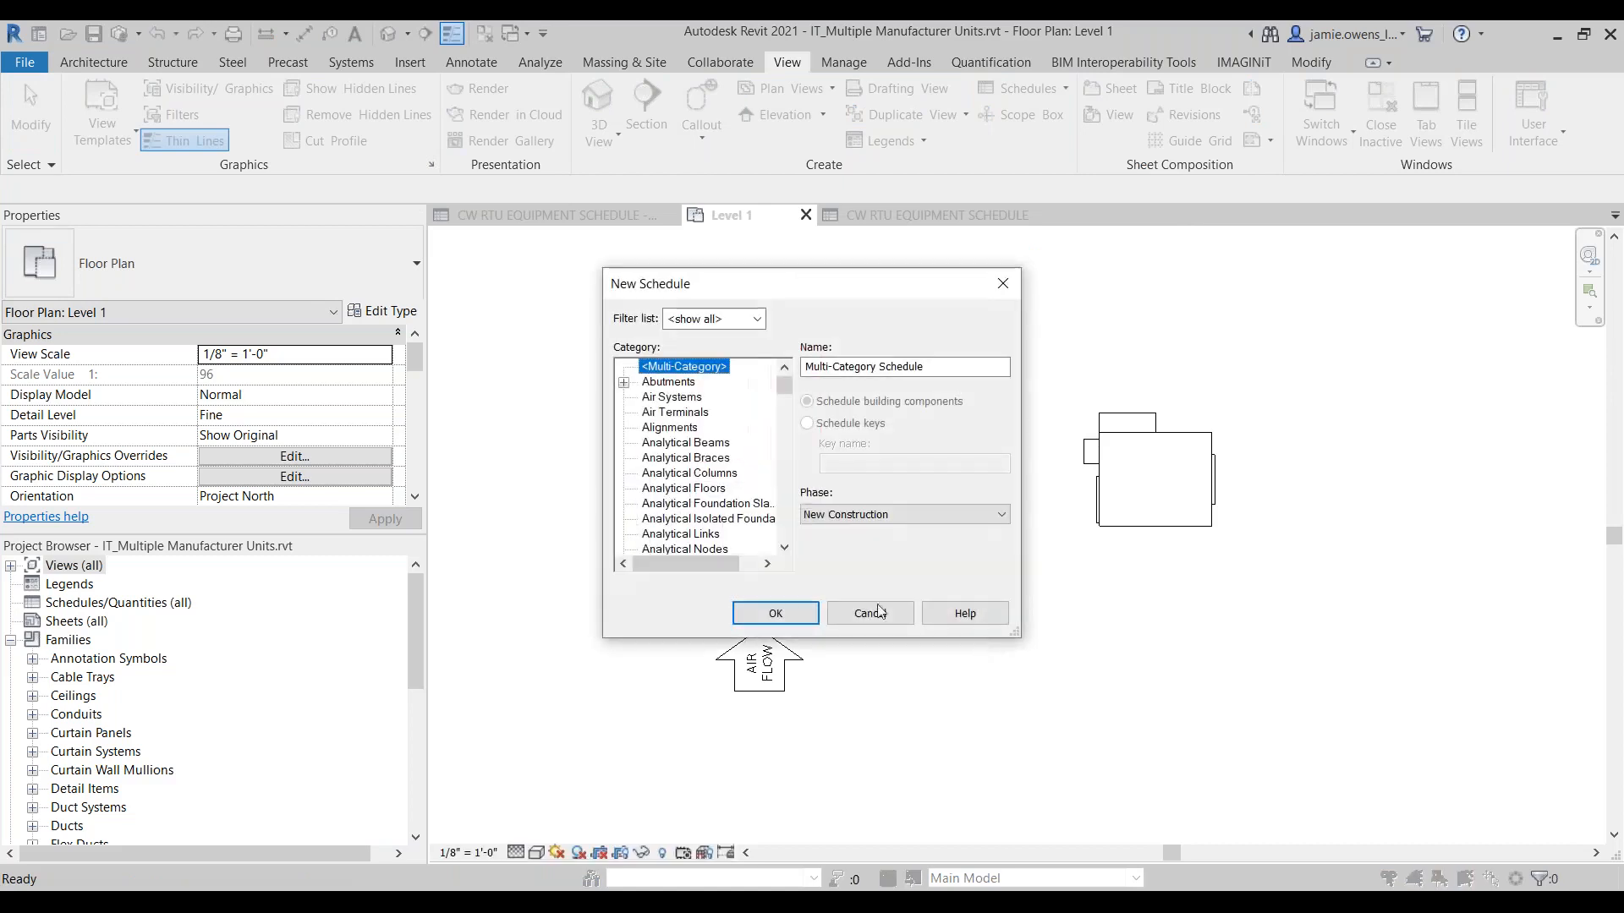
{"action": "left_click", "coordinate": [686, 490]}
{"action": "key", "text": "m"}
{"action": "scroll", "coordinate": [686, 503], "scroll_direction": "down", "scroll_amount": 1}
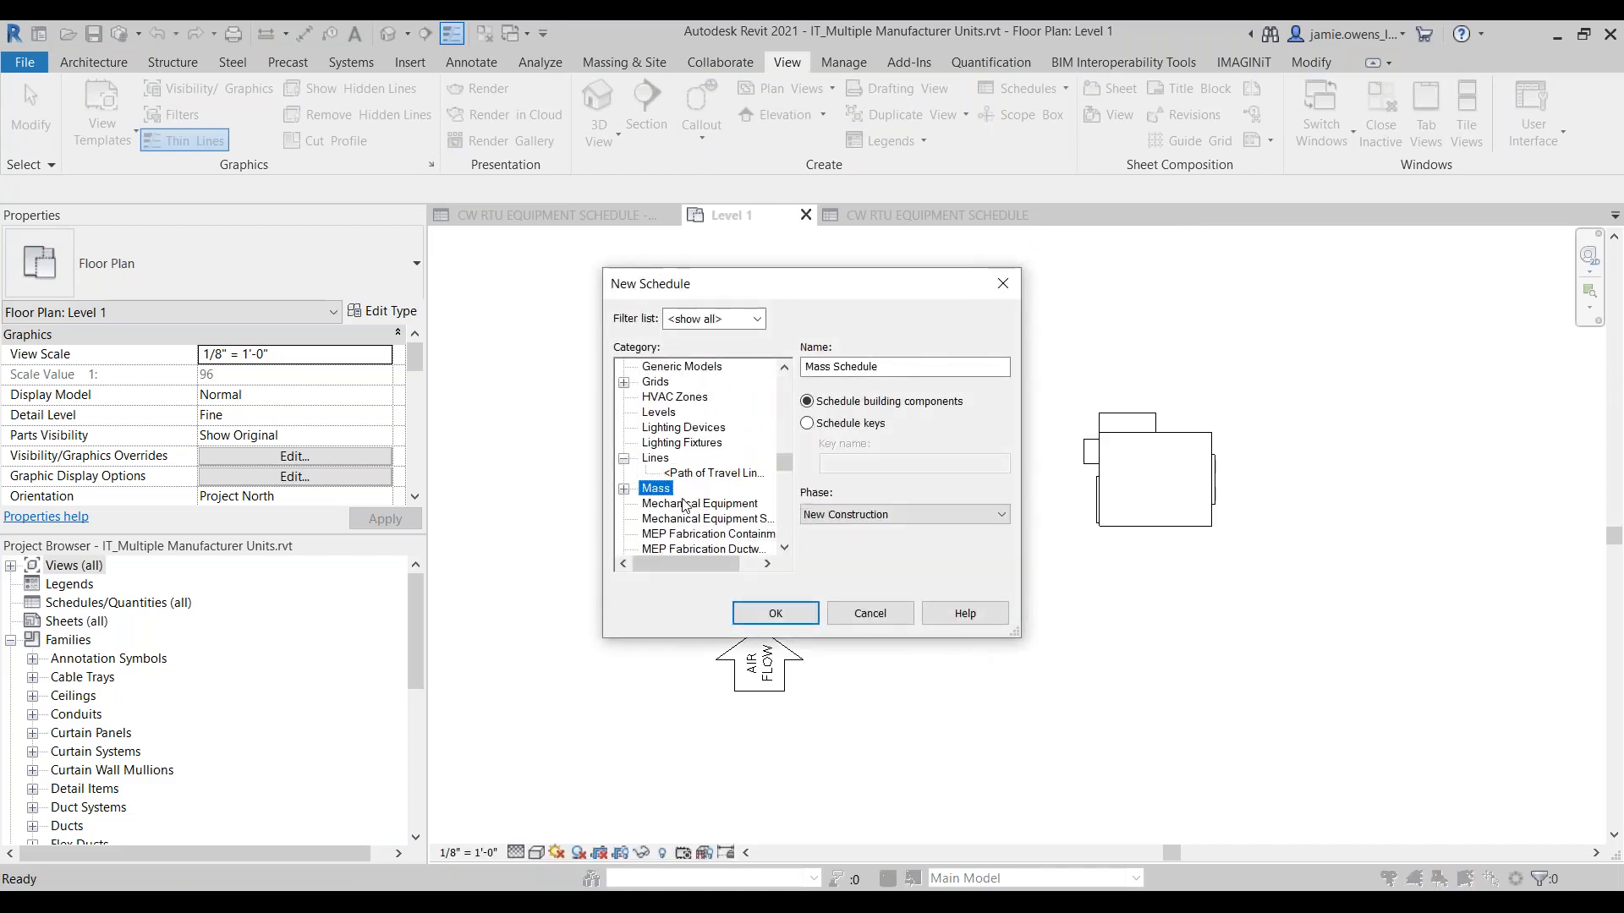
{"action": "left_click", "coordinate": [685, 504]}
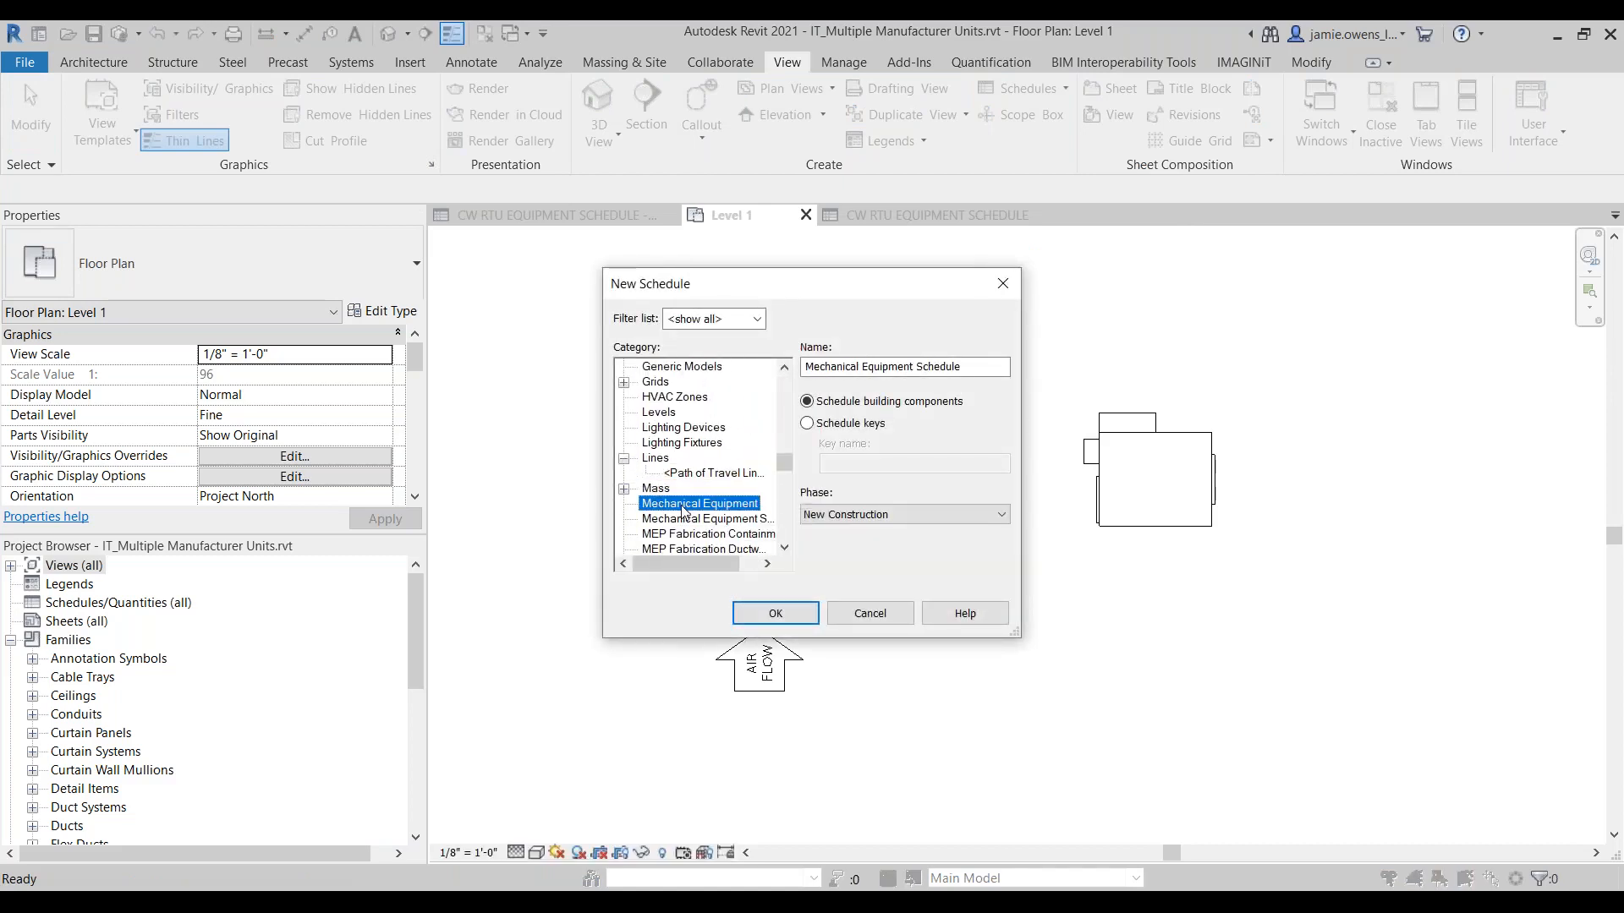
{"action": "left_click", "coordinate": [764, 612]}
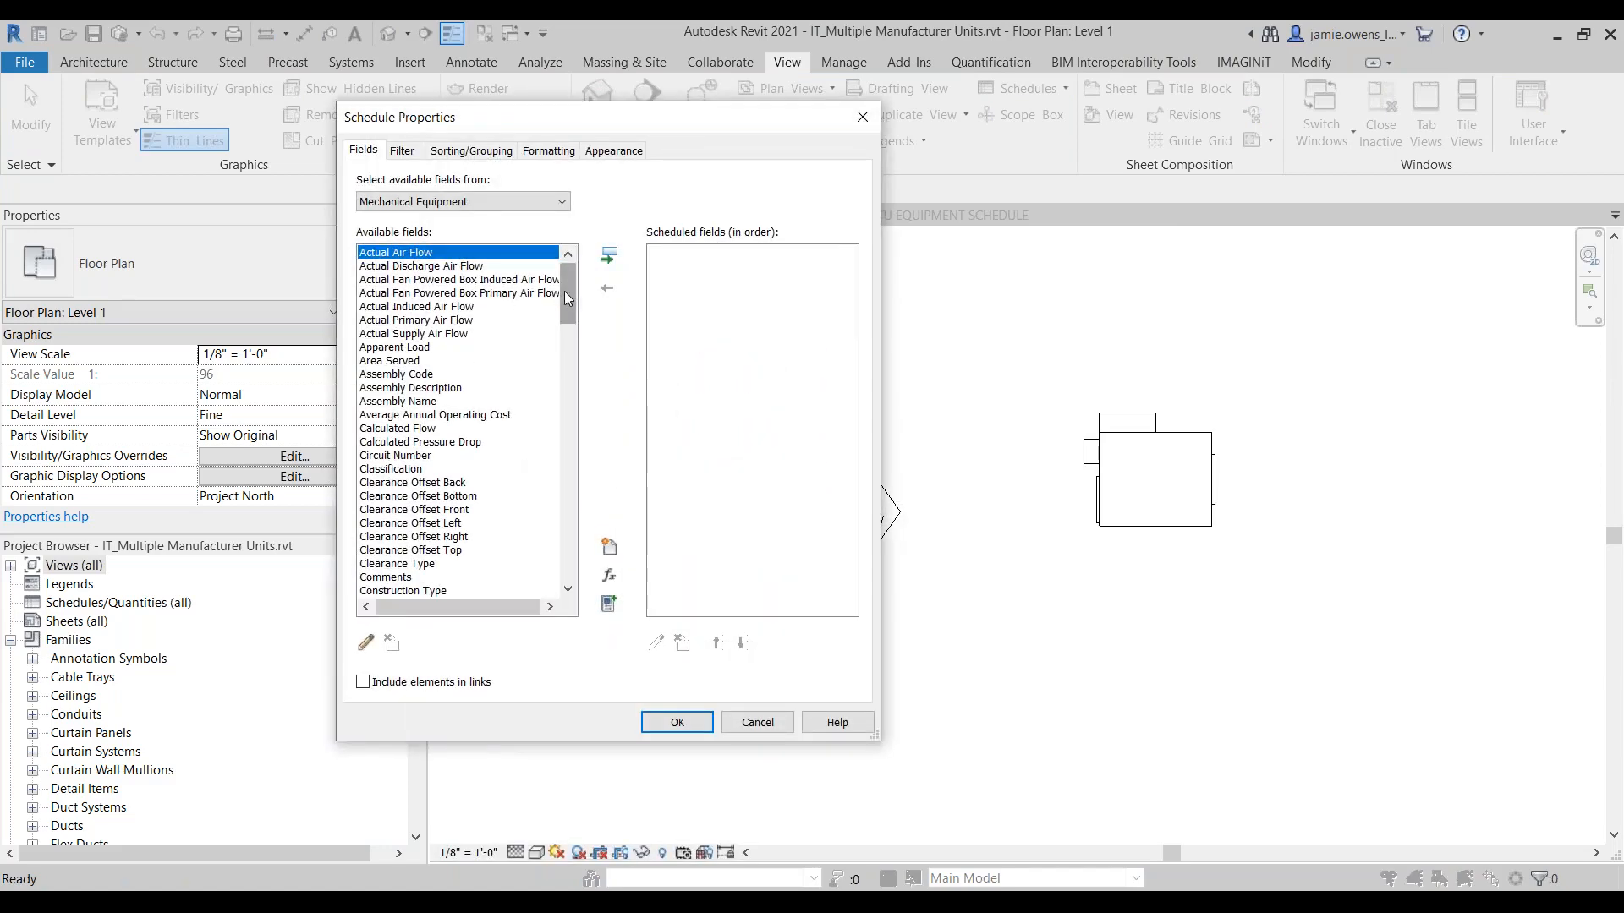
Step: Examine the available schedule fields for duplicate parameter names, including the Number of Poles entries
{"action": "left_click_drag", "start_coordinate": [565, 291], "coordinate": [562, 280]}
{"action": "left_click_drag", "start_coordinate": [570, 286], "coordinate": [565, 386]}
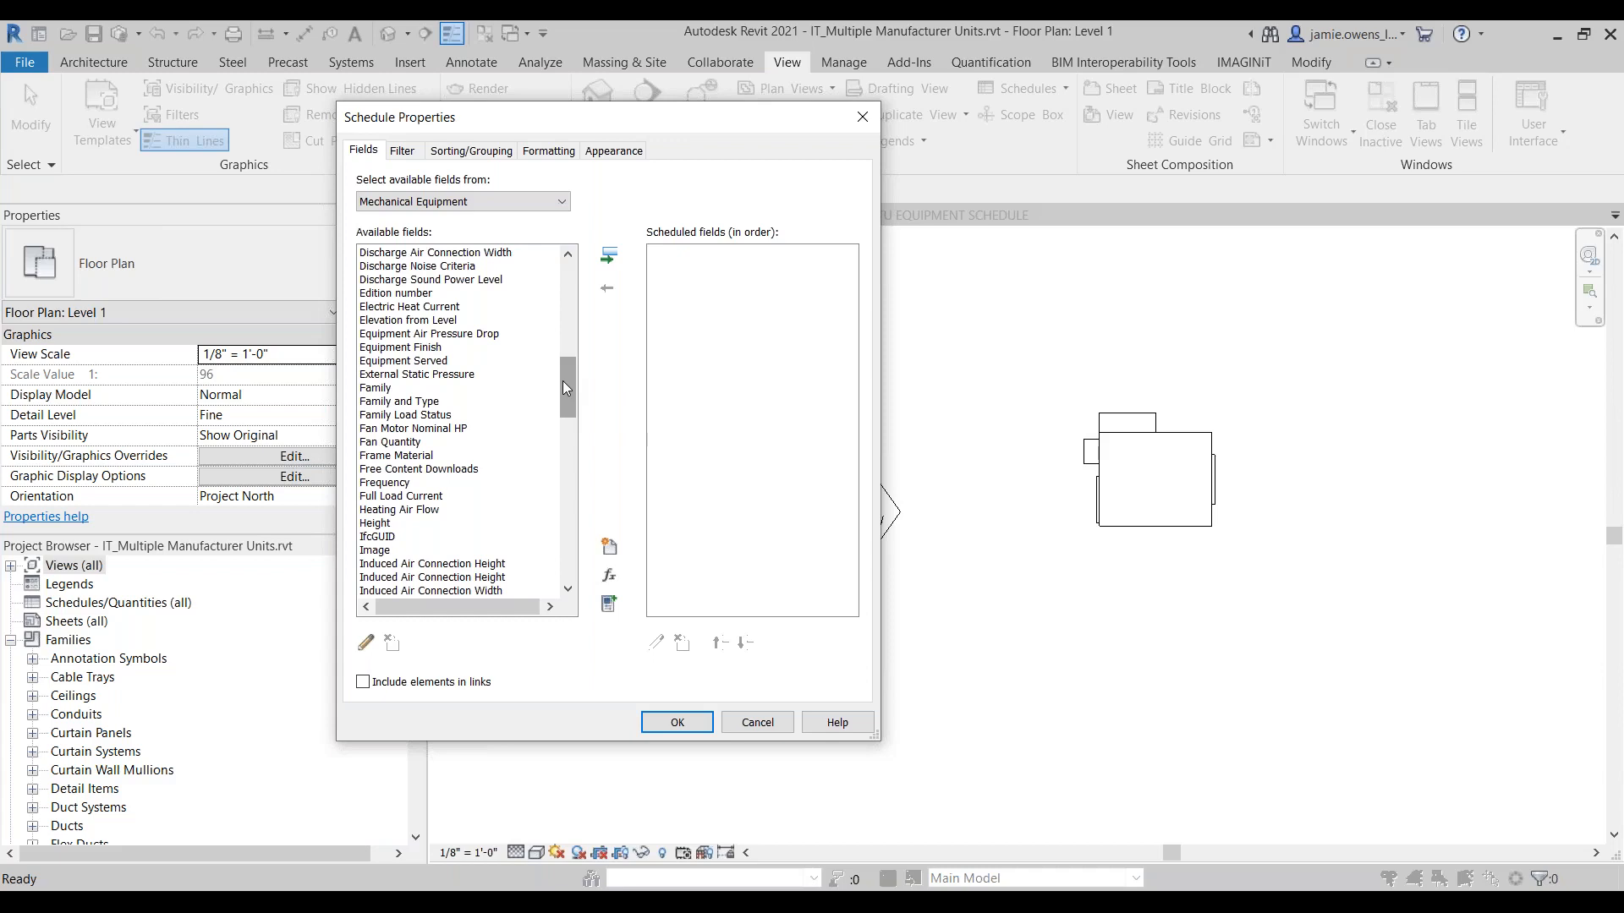
{"action": "left_click_drag", "start_coordinate": [563, 388], "coordinate": [560, 441]}
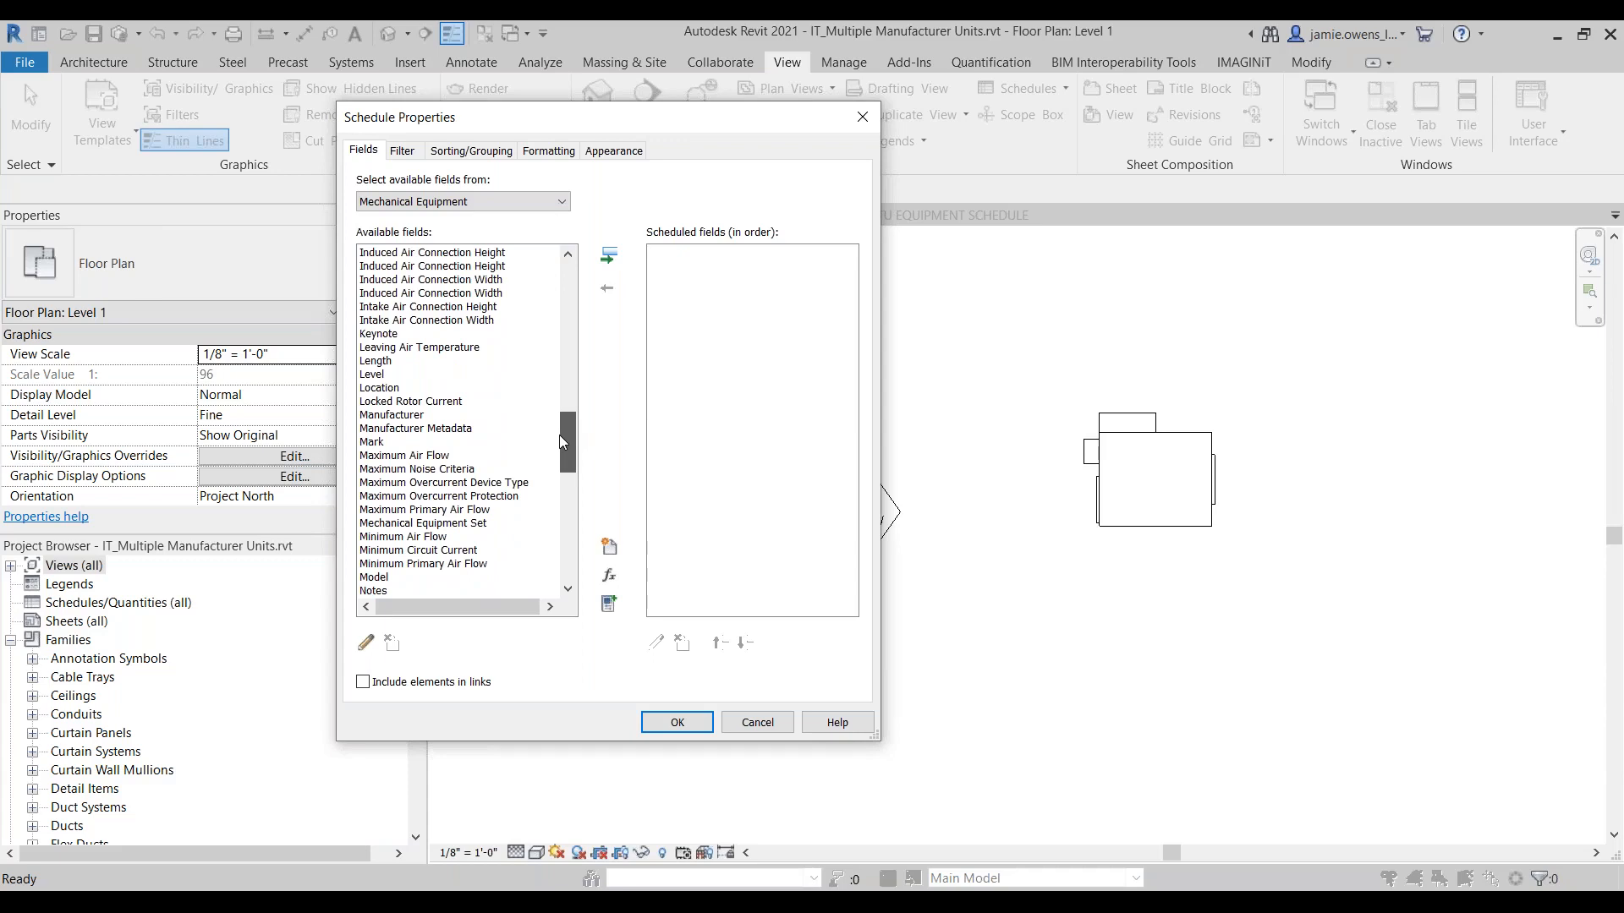
{"action": "left_click_drag", "start_coordinate": [560, 435], "coordinate": [560, 457]}
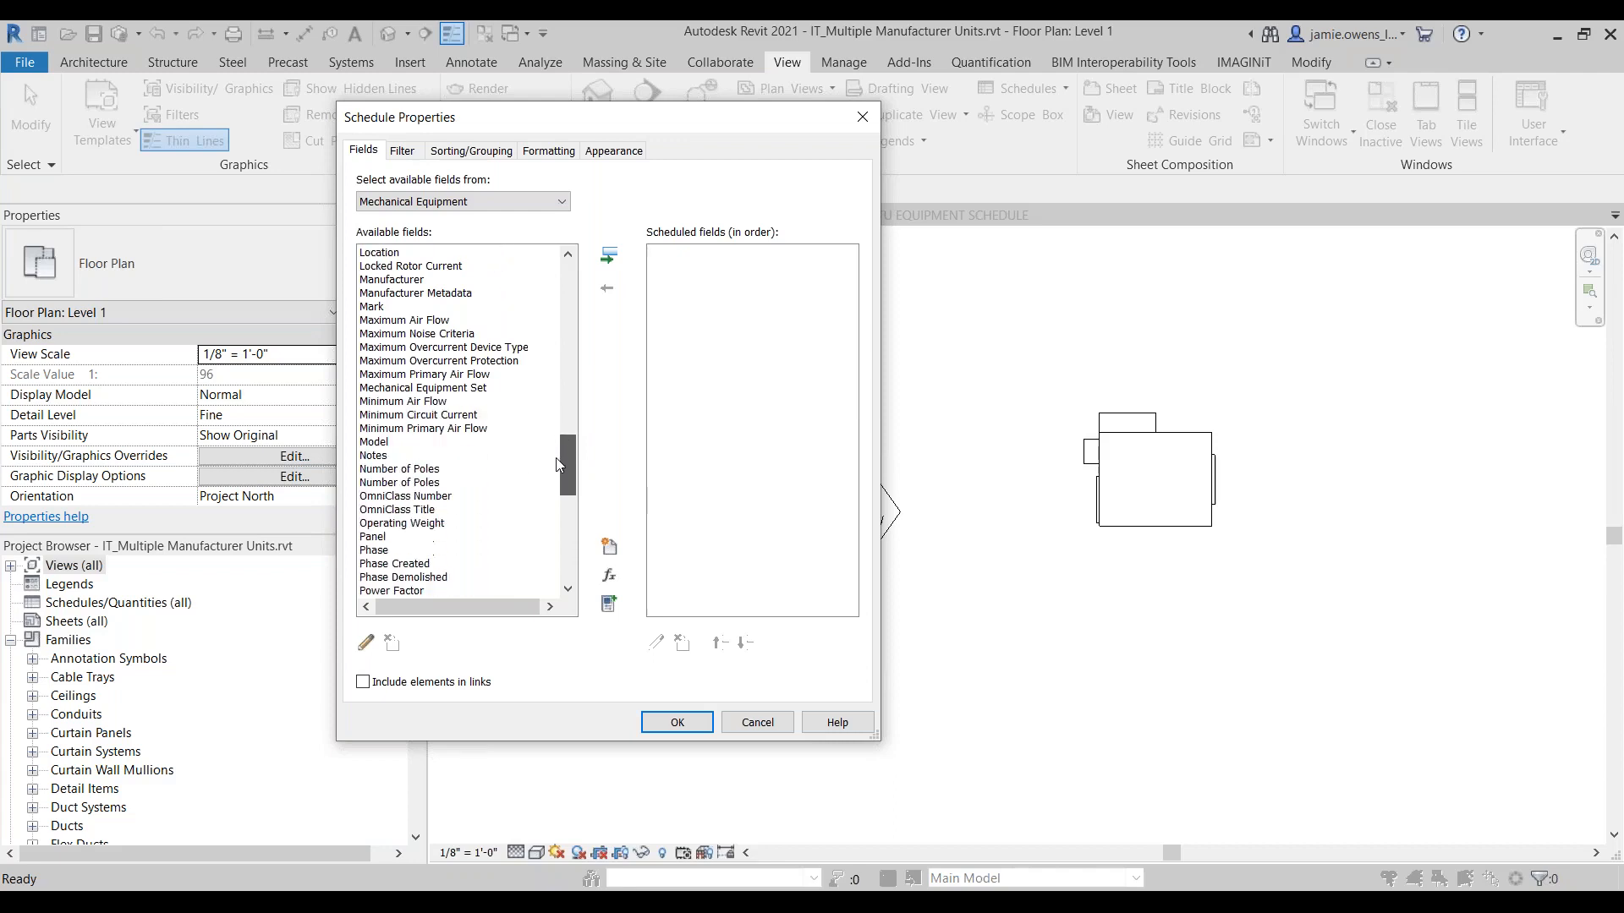
{"action": "left_click", "coordinate": [385, 469]}
{"action": "left_click", "coordinate": [390, 483]}
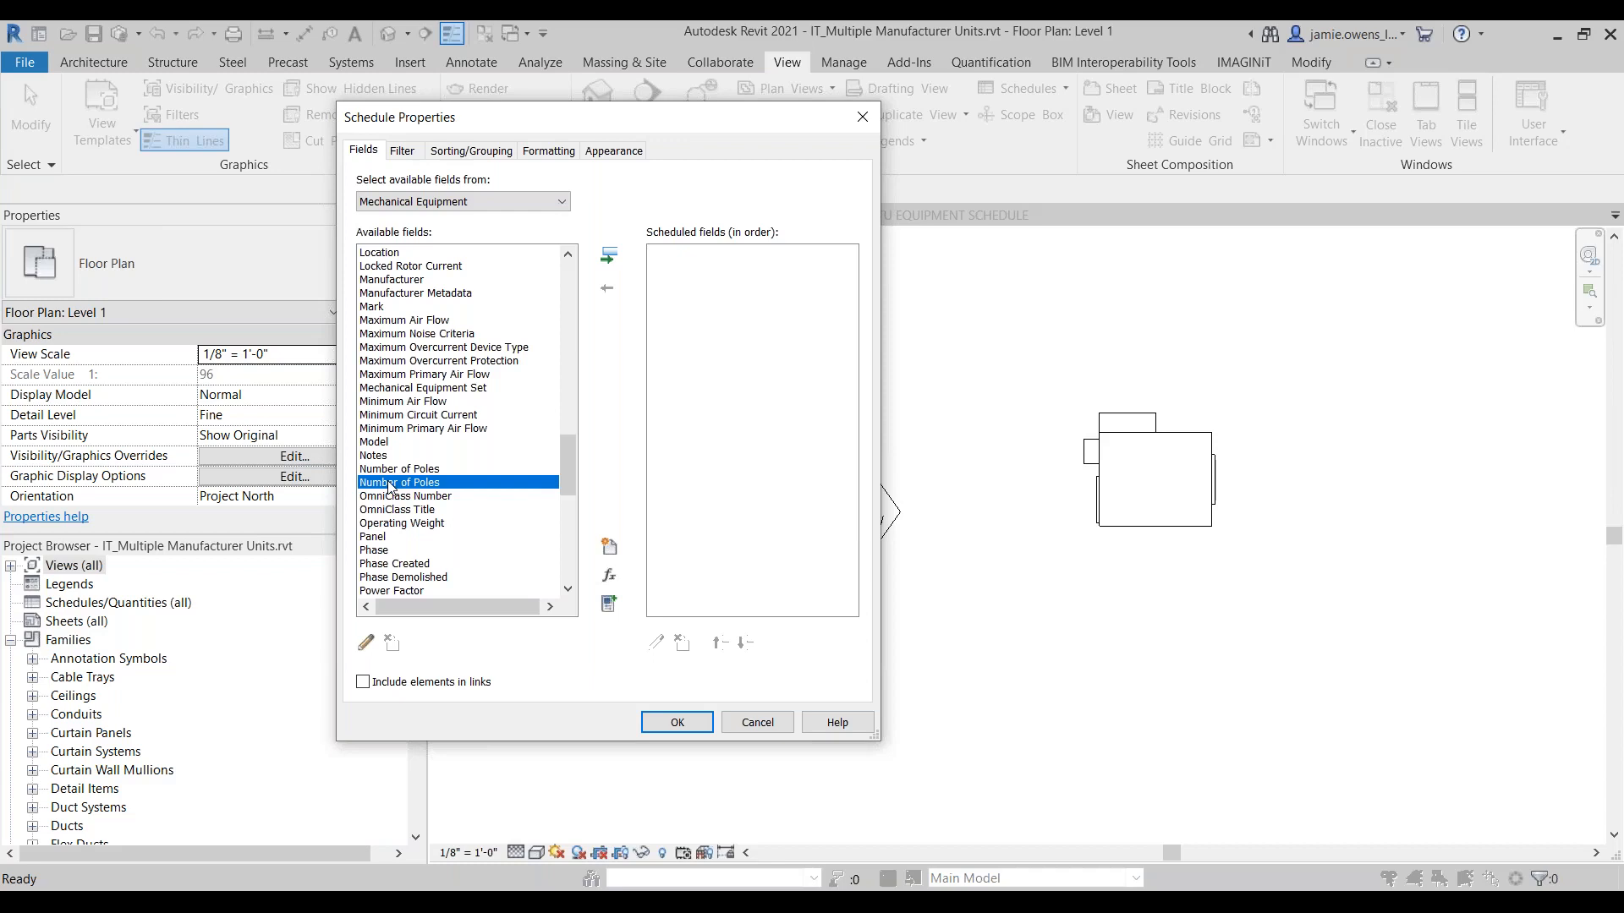
Step: Add both Number of Poles fields to the schedule and accept the schedule properties
{"action": "left_click_drag", "start_coordinate": [682, 123], "coordinate": [532, 111]}
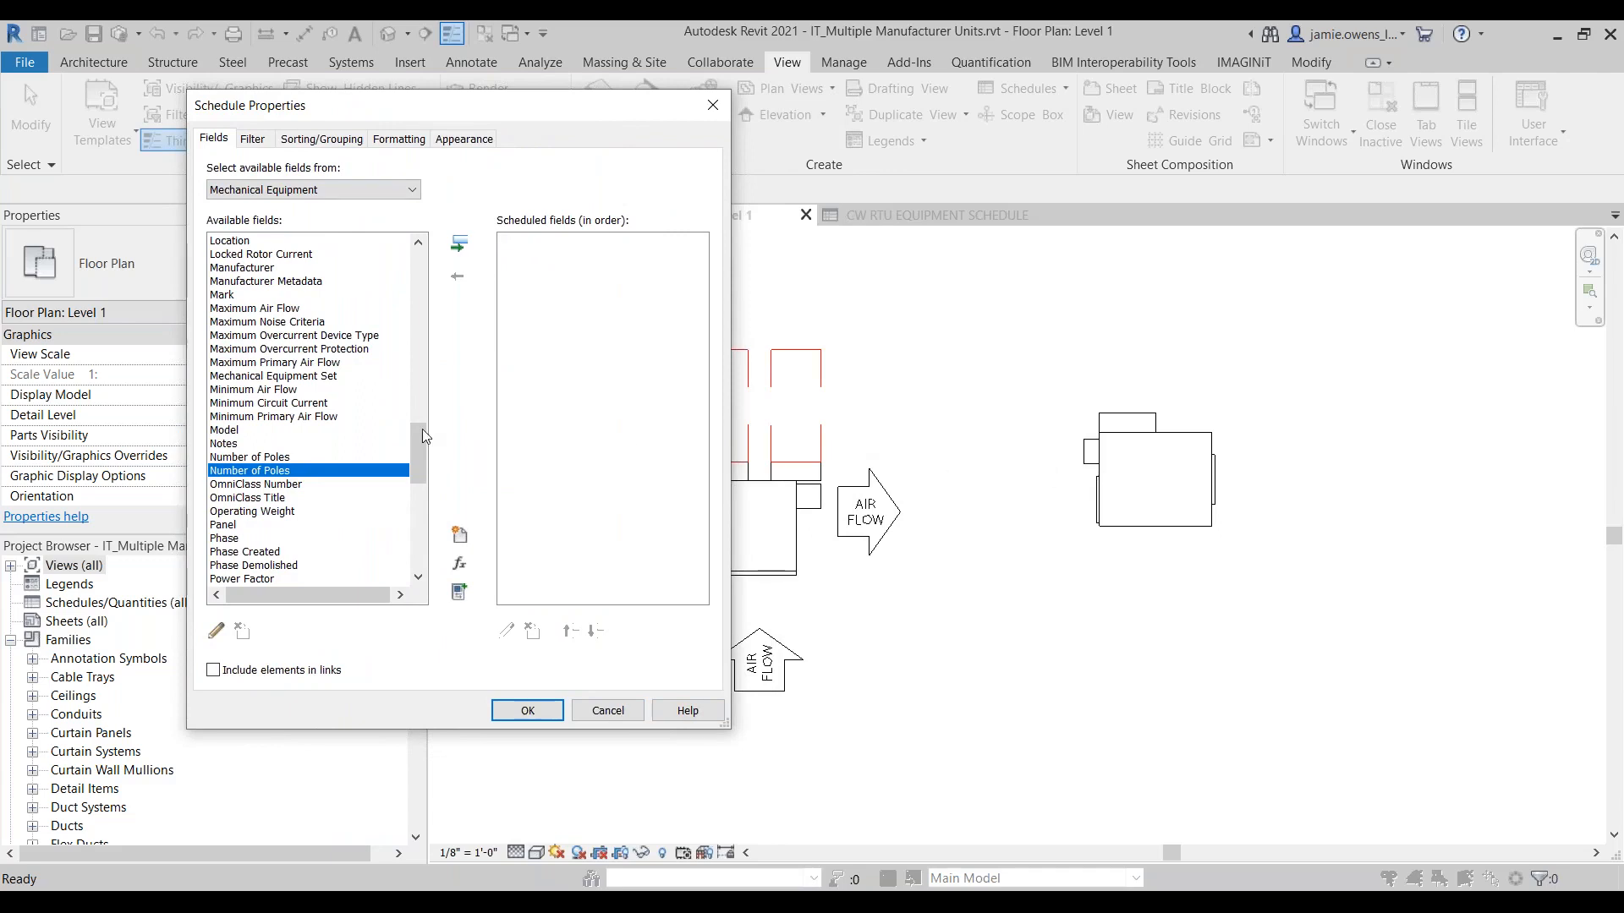
{"action": "double_click", "coordinate": [267, 471]}
{"action": "left_click", "coordinate": [250, 457]}
{"action": "left_click", "coordinate": [460, 244]}
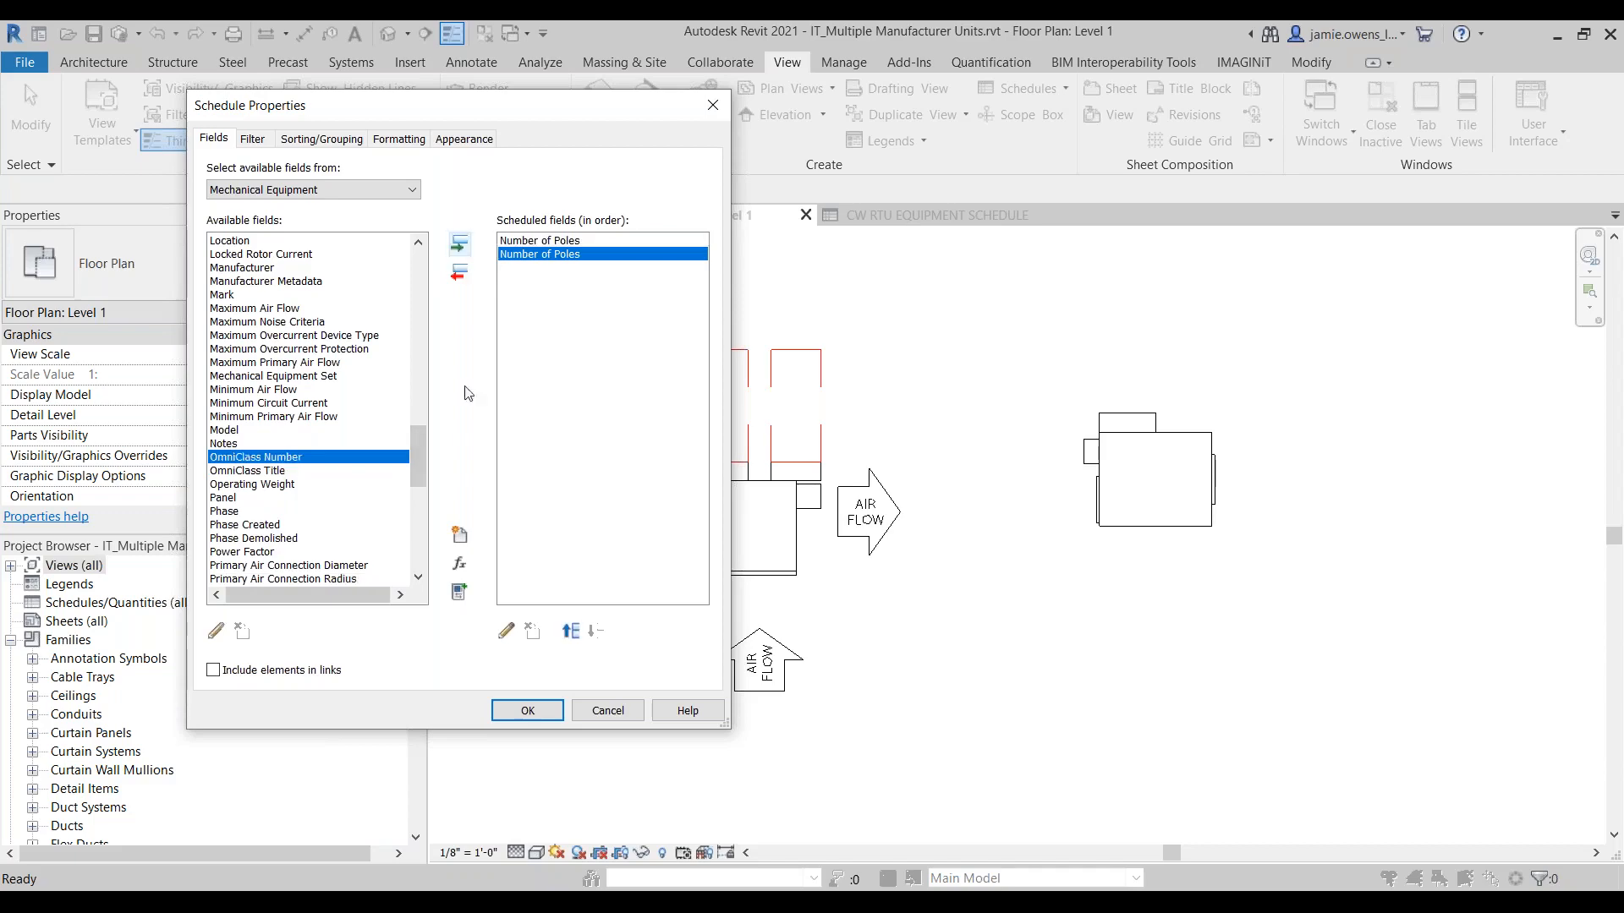
{"action": "left_click", "coordinate": [527, 710]}
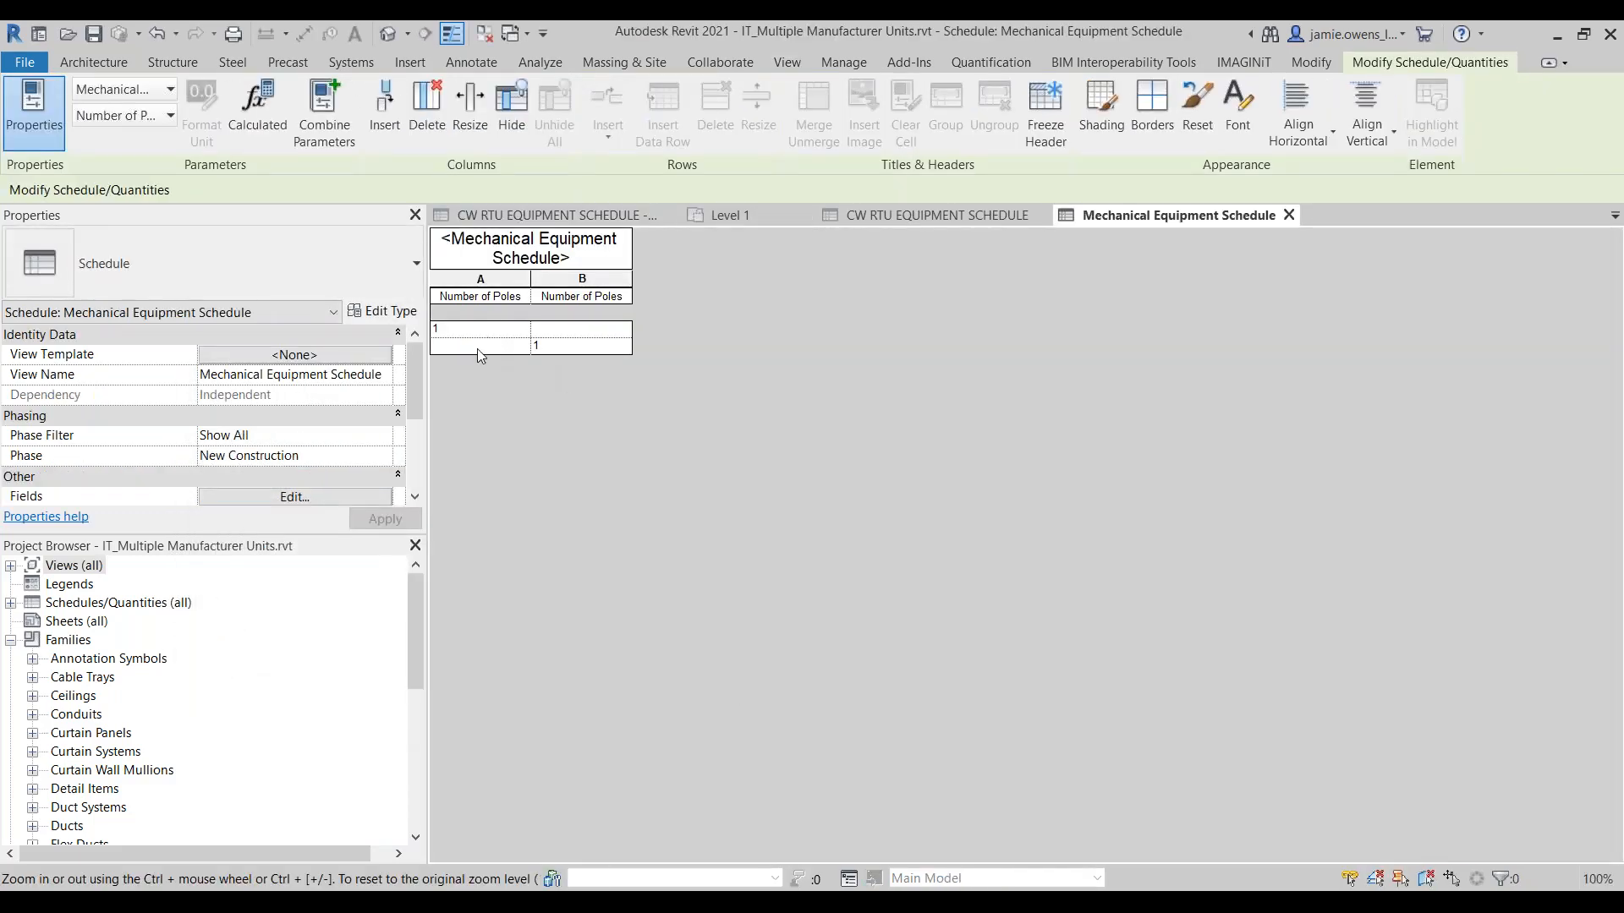
Step: Check the cells in both Number of Poles columns of the schedule and return to the Level 1 floor plan
{"action": "left_click", "coordinate": [487, 348]}
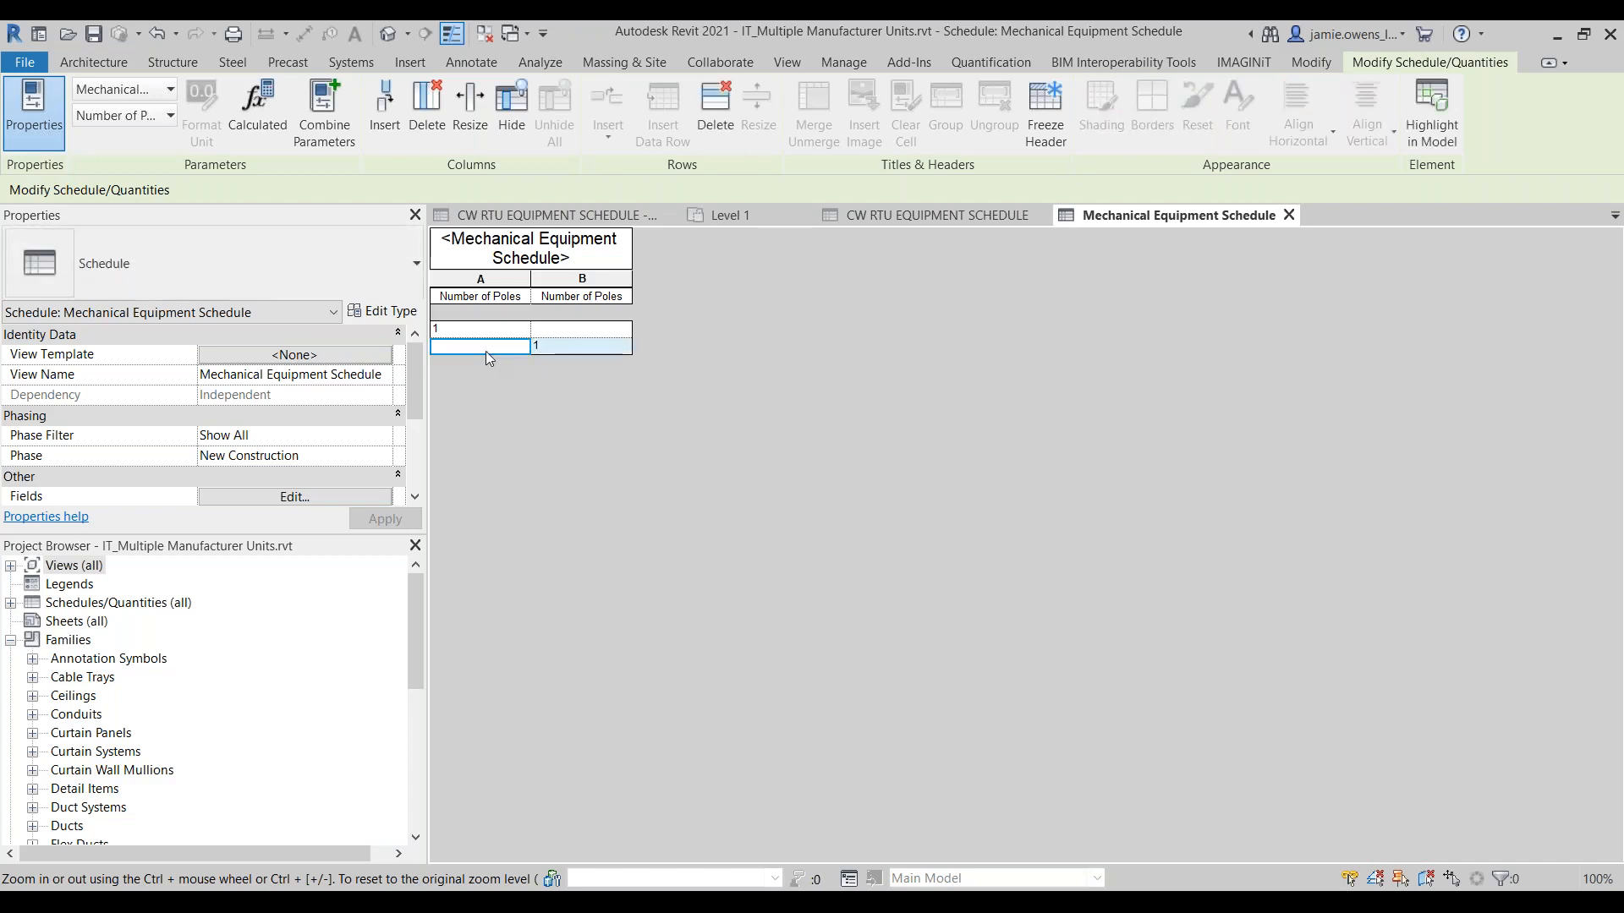
{"action": "left_click", "coordinate": [541, 330]}
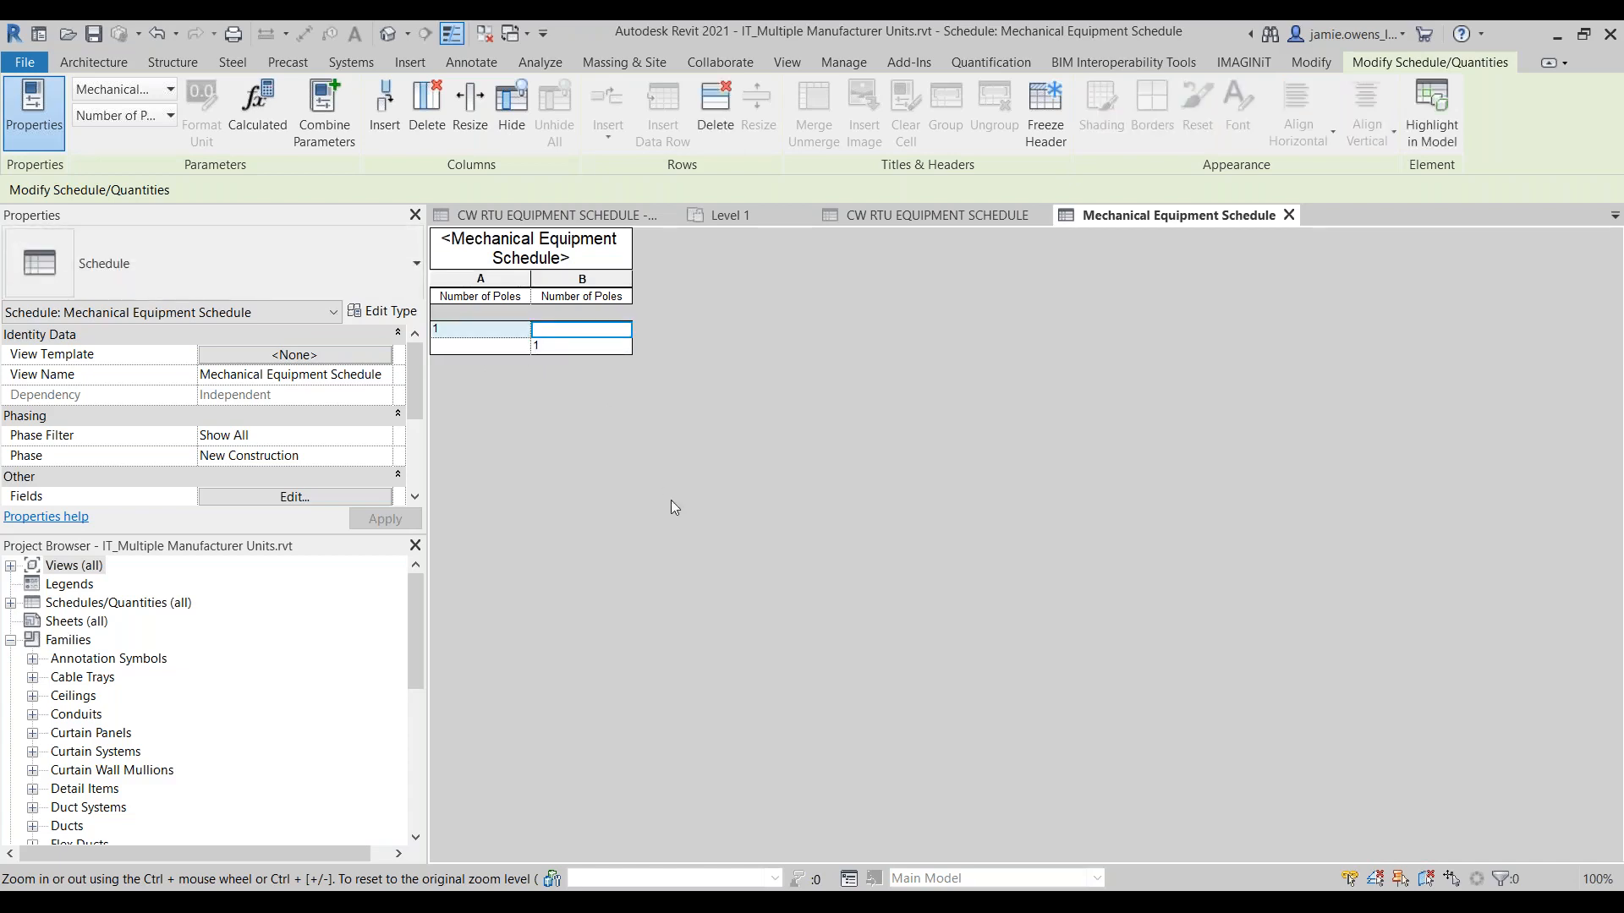
{"action": "left_click", "coordinate": [744, 222]}
{"action": "left_click", "coordinate": [1096, 702]}
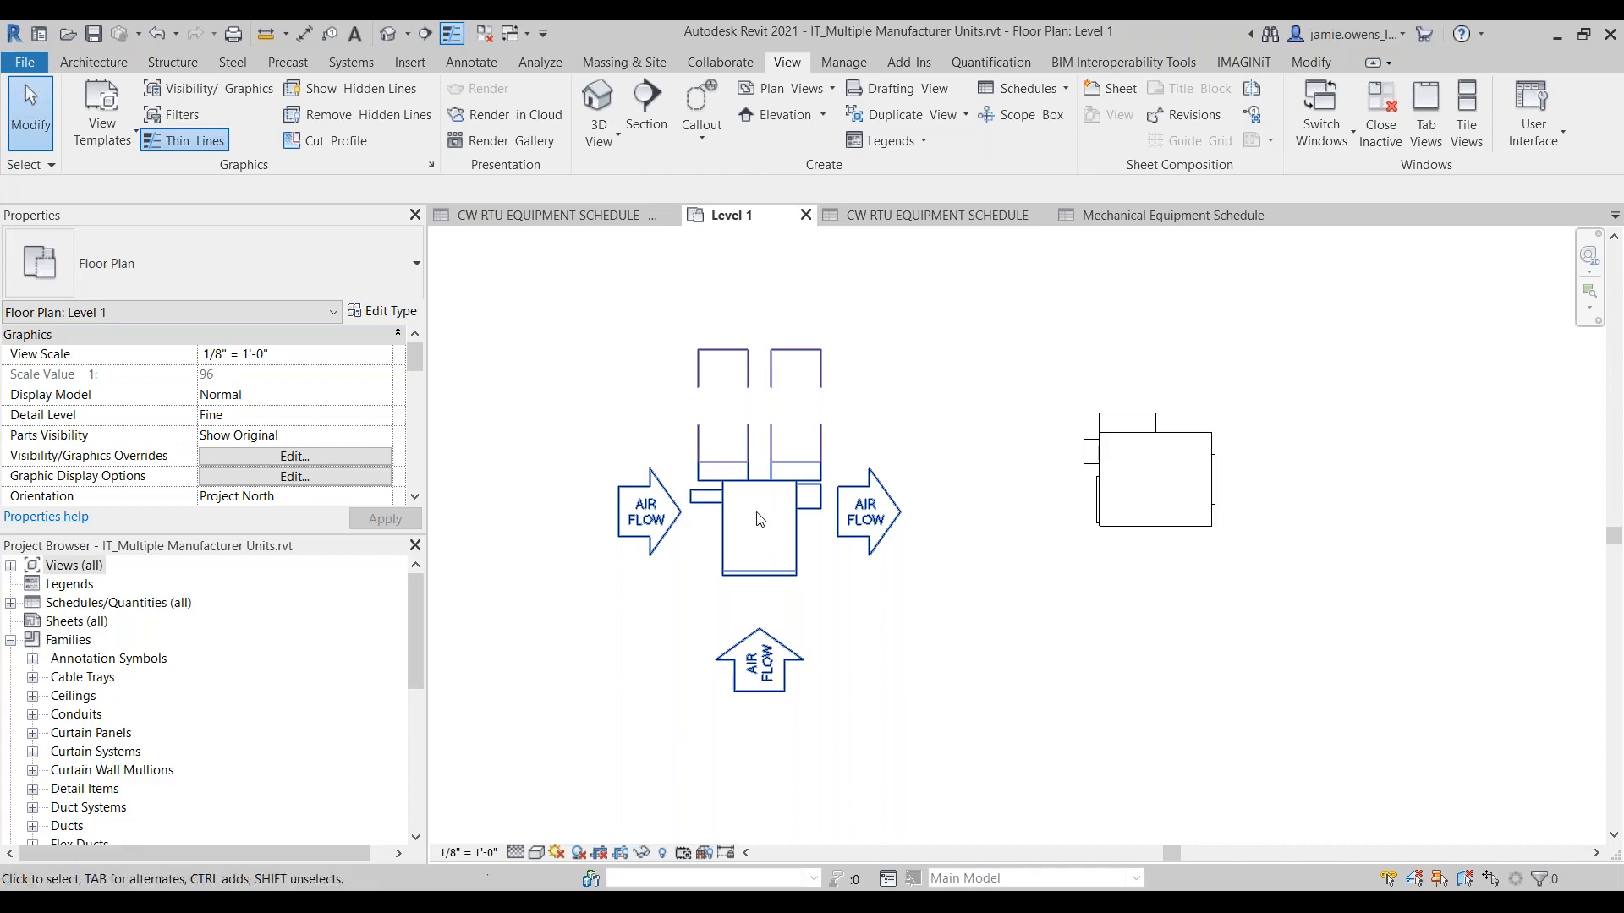
Step: Examine the company-standard IT_ project parameters defined in the IT_Schedule w Project Parameters project
{"action": "left_click", "coordinate": [588, 218]}
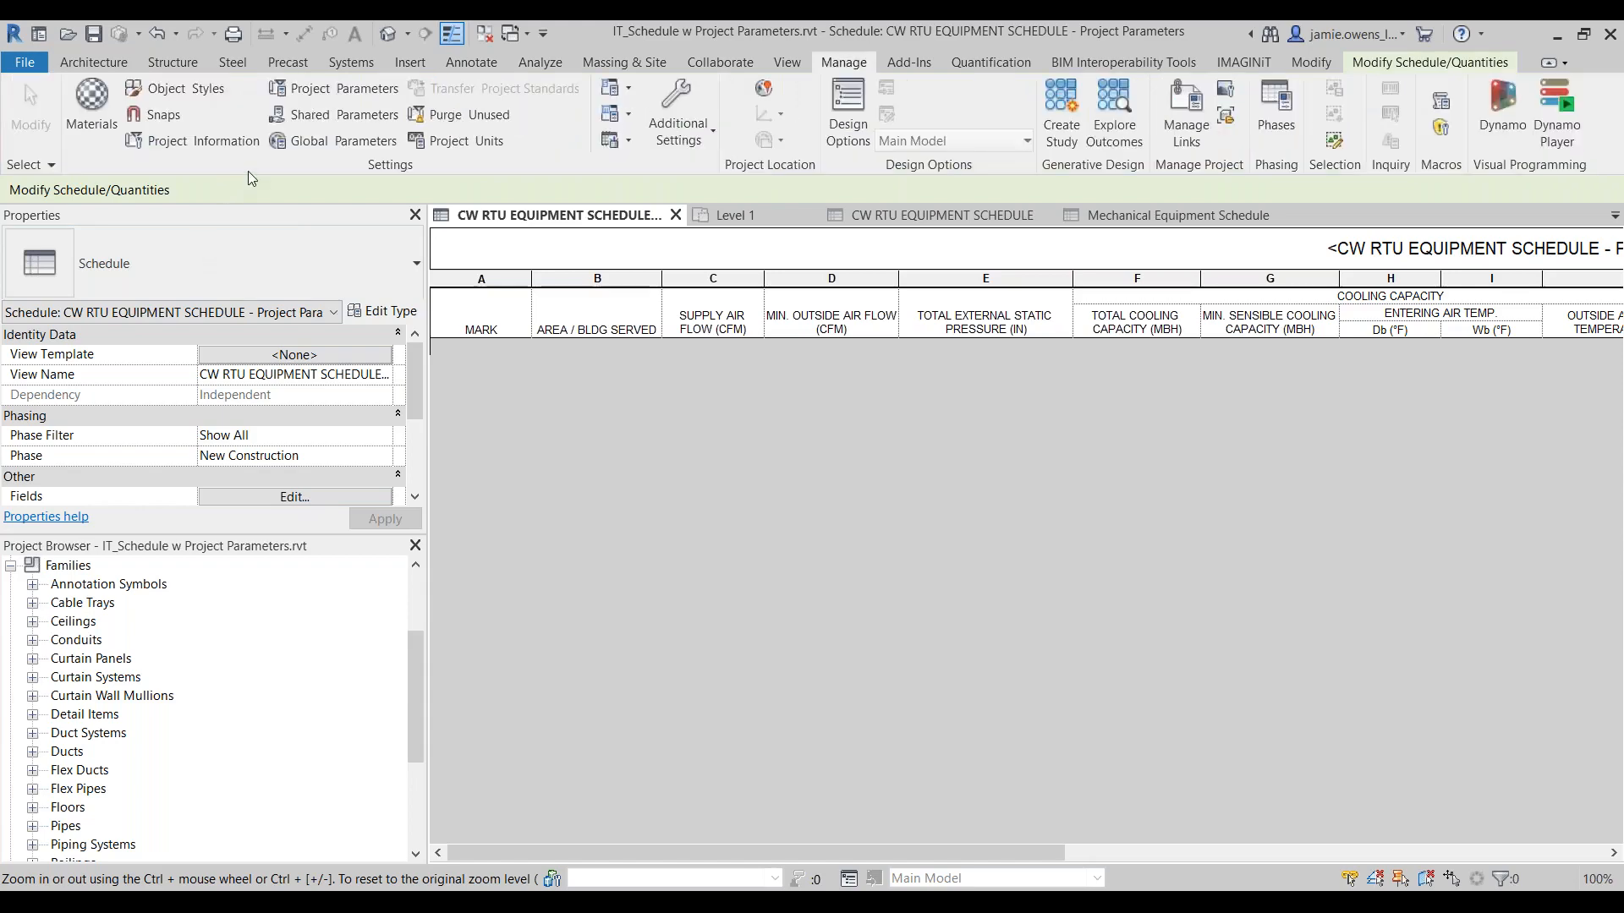
{"action": "left_click", "coordinate": [311, 89]}
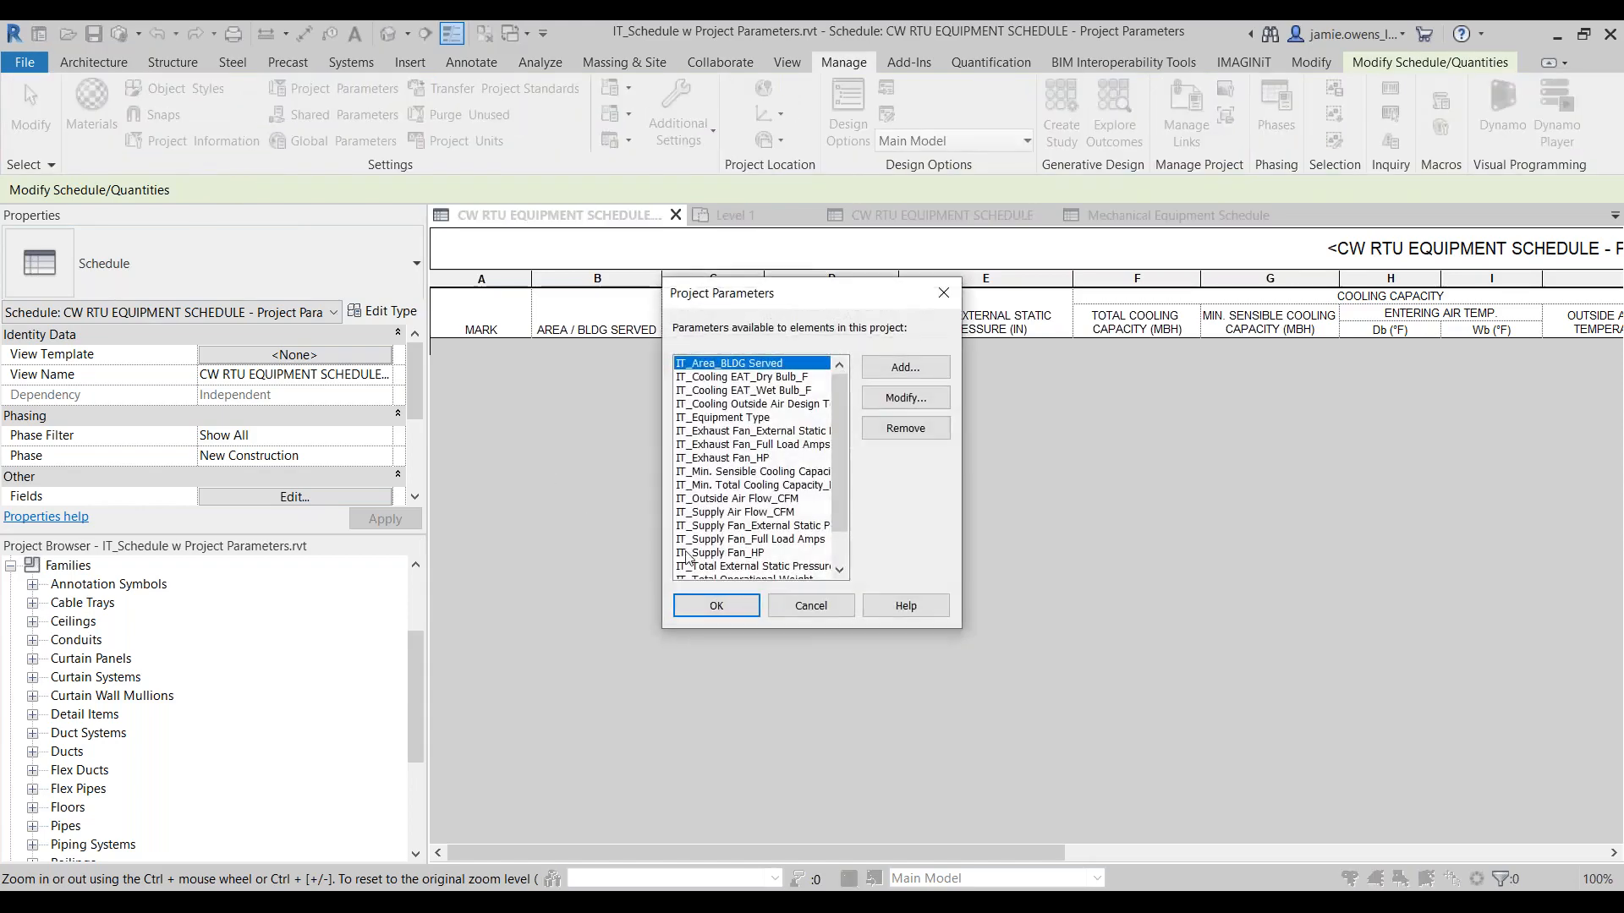
{"action": "key", "text": "Down"}
{"action": "key", "text": "Down"}
{"action": "key", "text": "Down"}
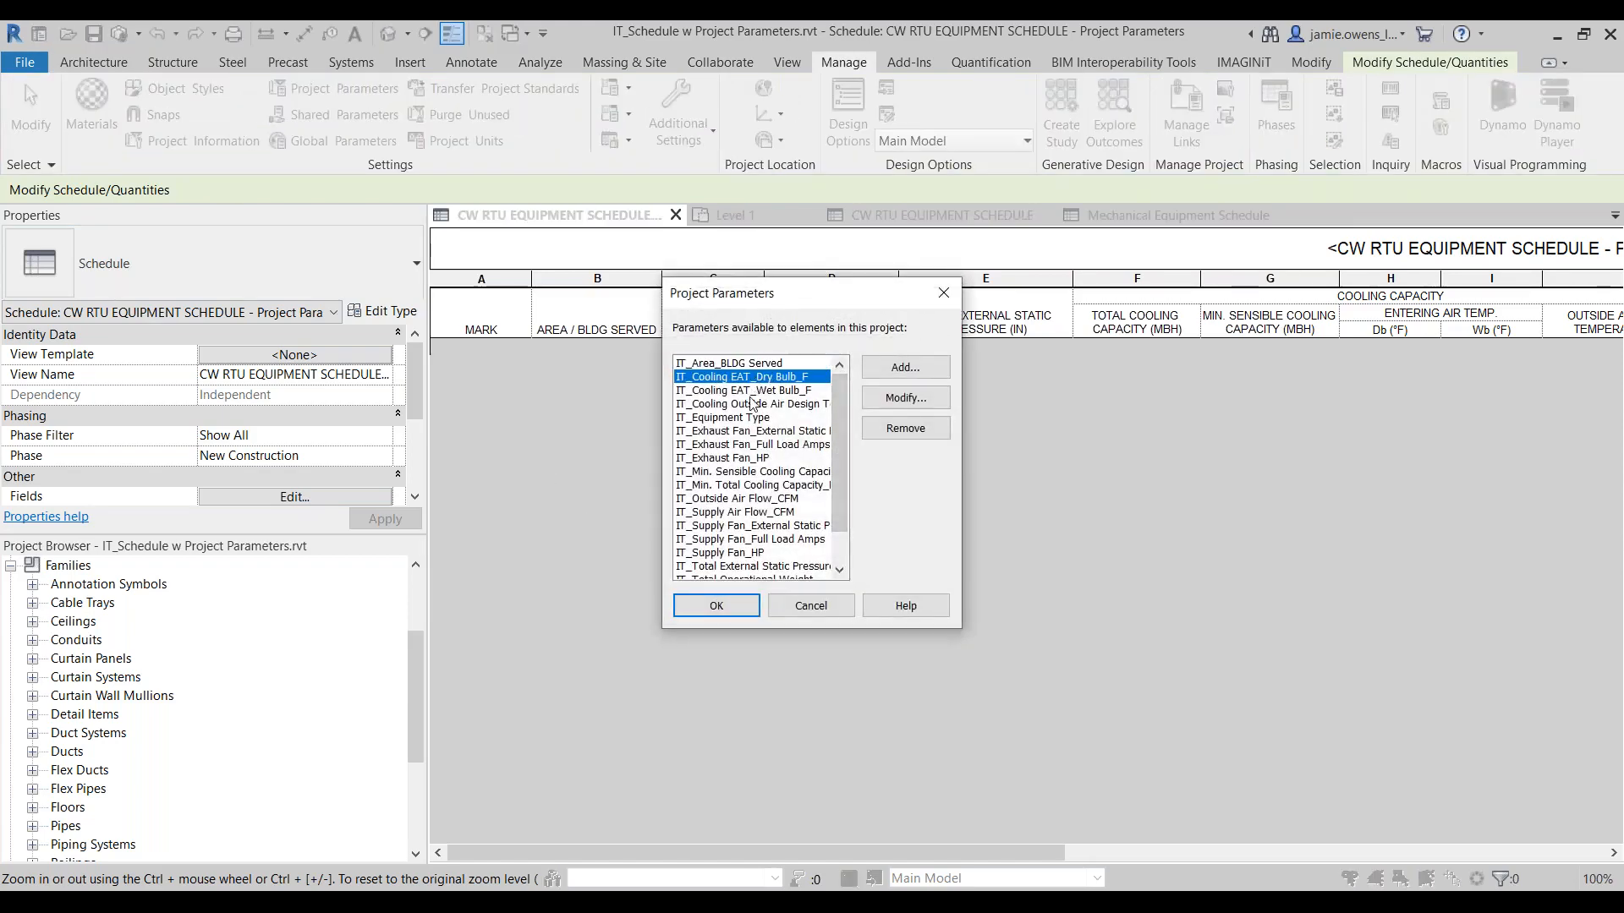
{"action": "left_click", "coordinate": [744, 432]}
{"action": "left_click", "coordinate": [737, 458]}
{"action": "left_click", "coordinate": [731, 483]}
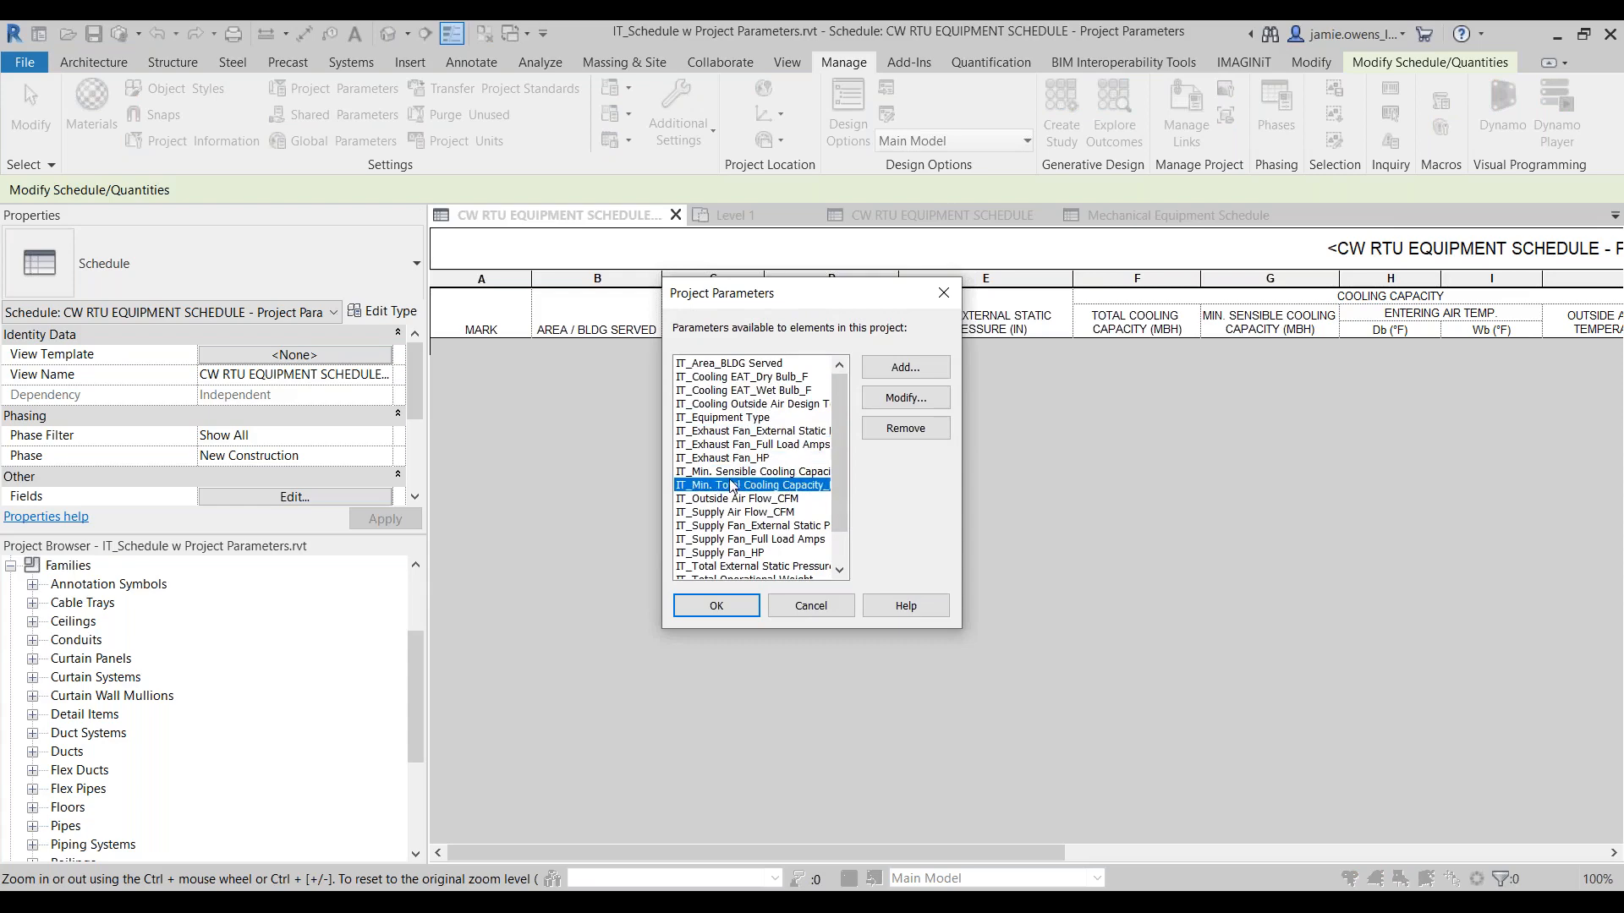
{"action": "left_click", "coordinate": [735, 542]}
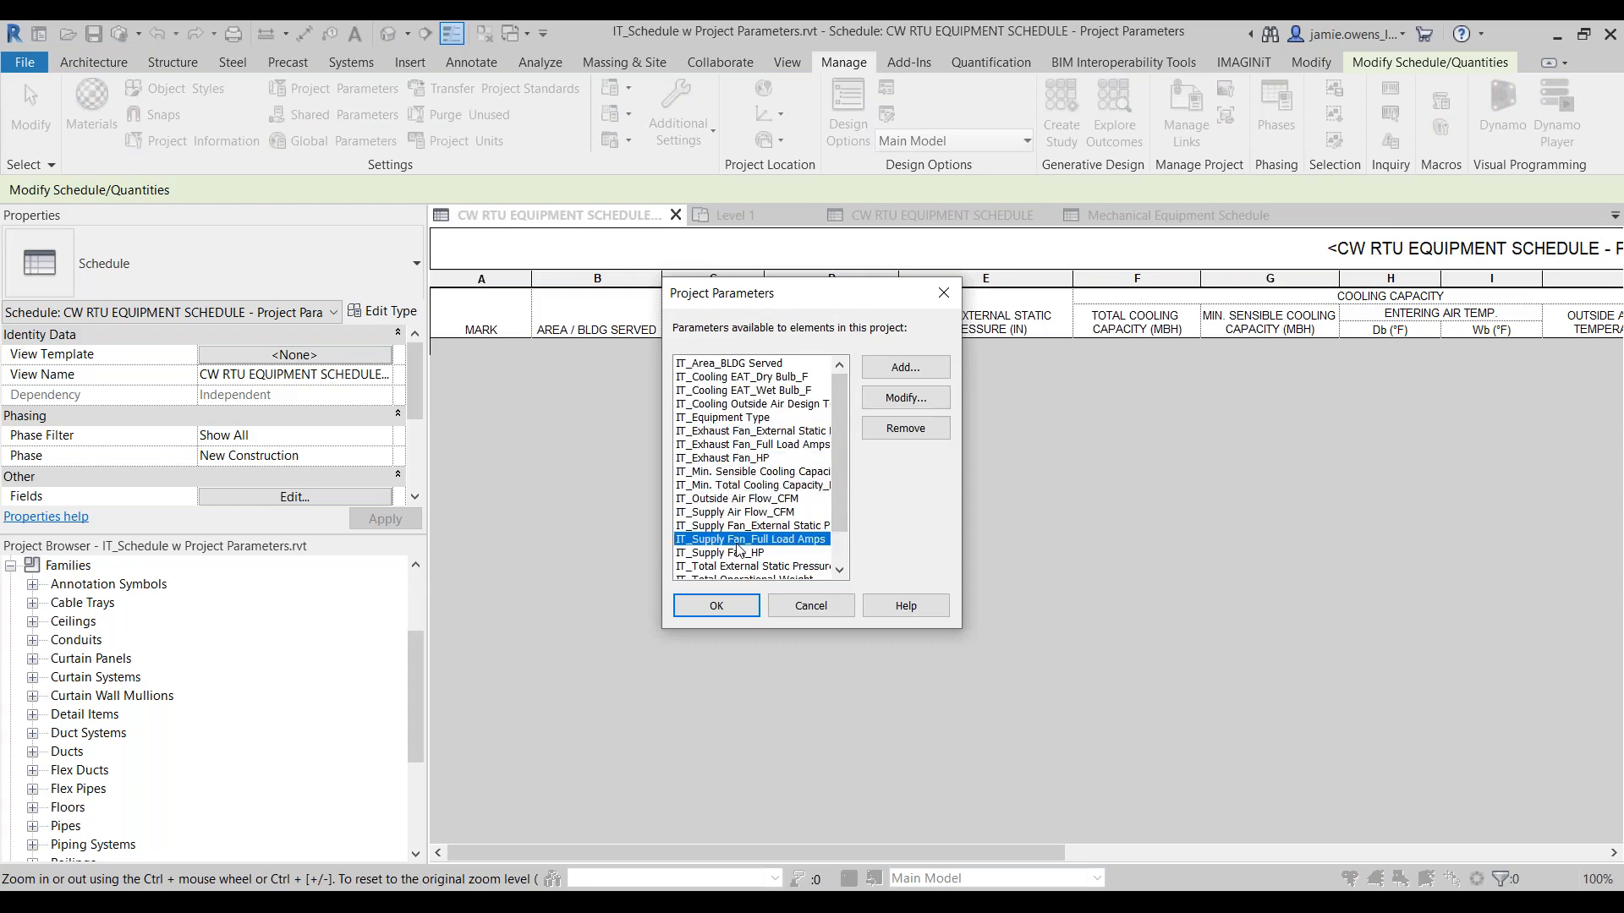
{"action": "left_click", "coordinate": [712, 609]}
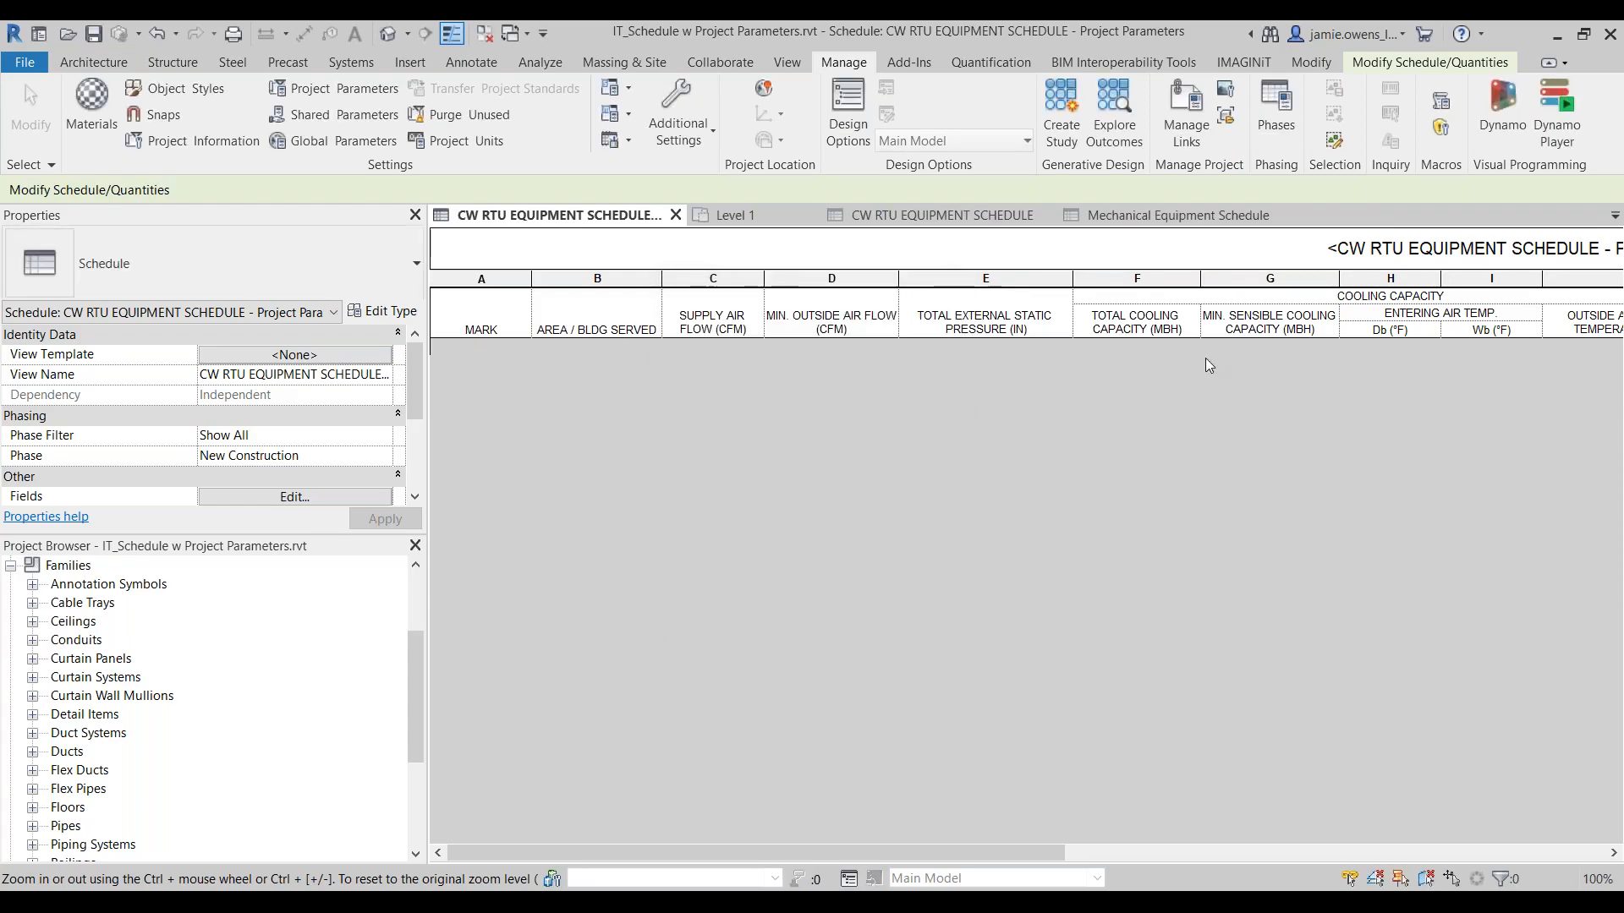
Step: Open the Level 1 floor plan of the IT_Schedule w Project Parameters project
{"action": "left_click_drag", "start_coordinate": [415, 681], "coordinate": [415, 625]}
{"action": "left_click", "coordinate": [73, 566]}
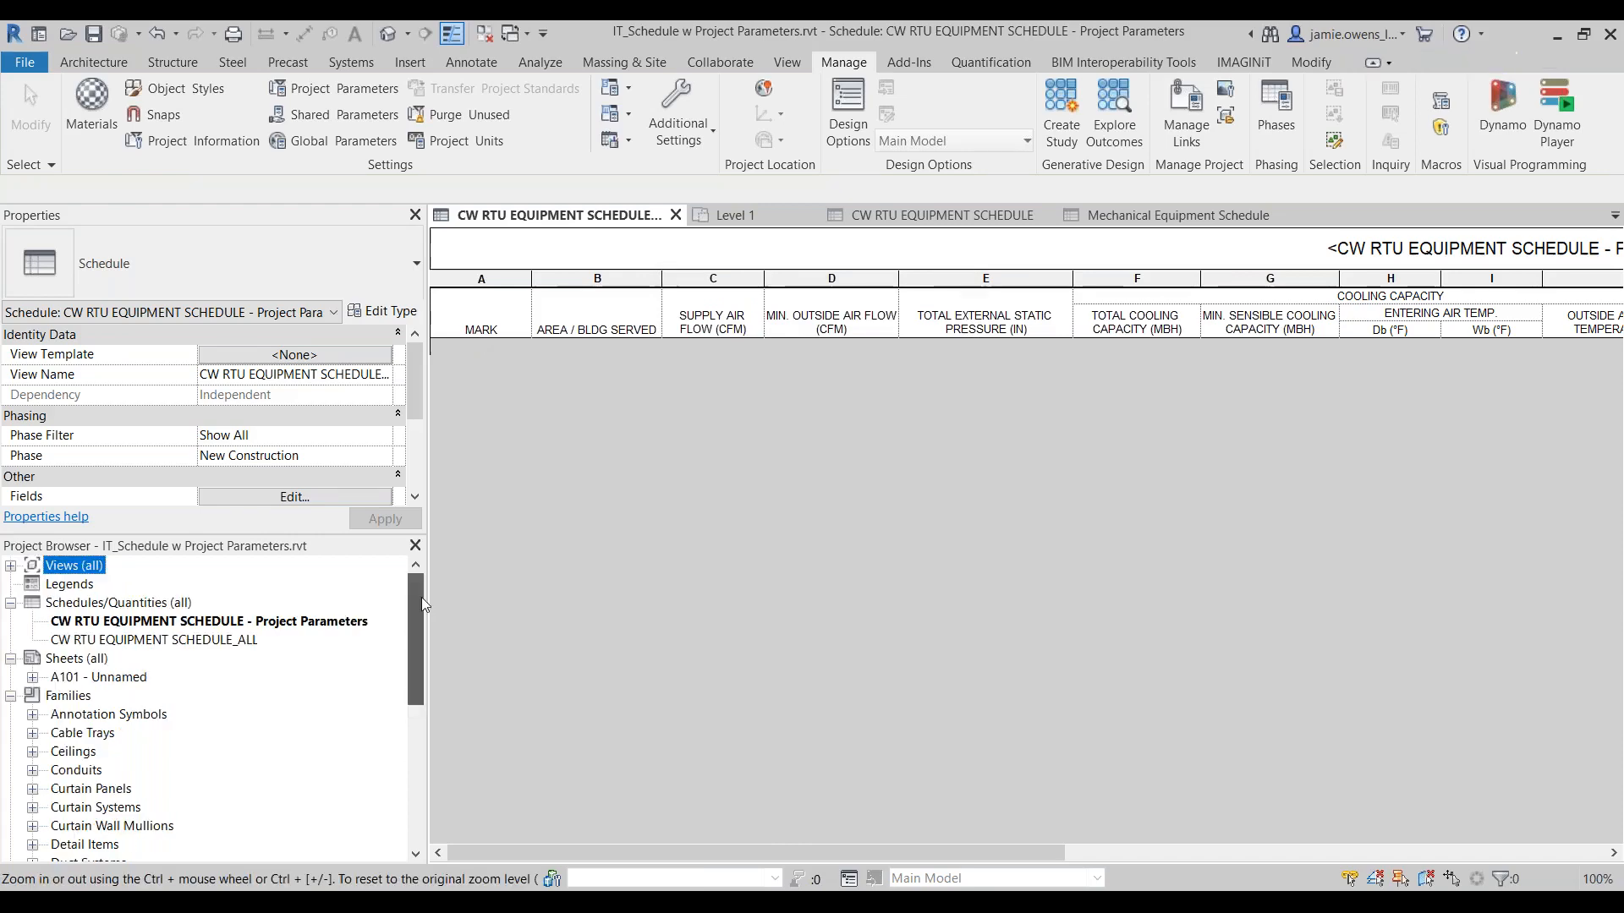
{"action": "double_click", "coordinate": [73, 567]}
{"action": "double_click", "coordinate": [76, 604]}
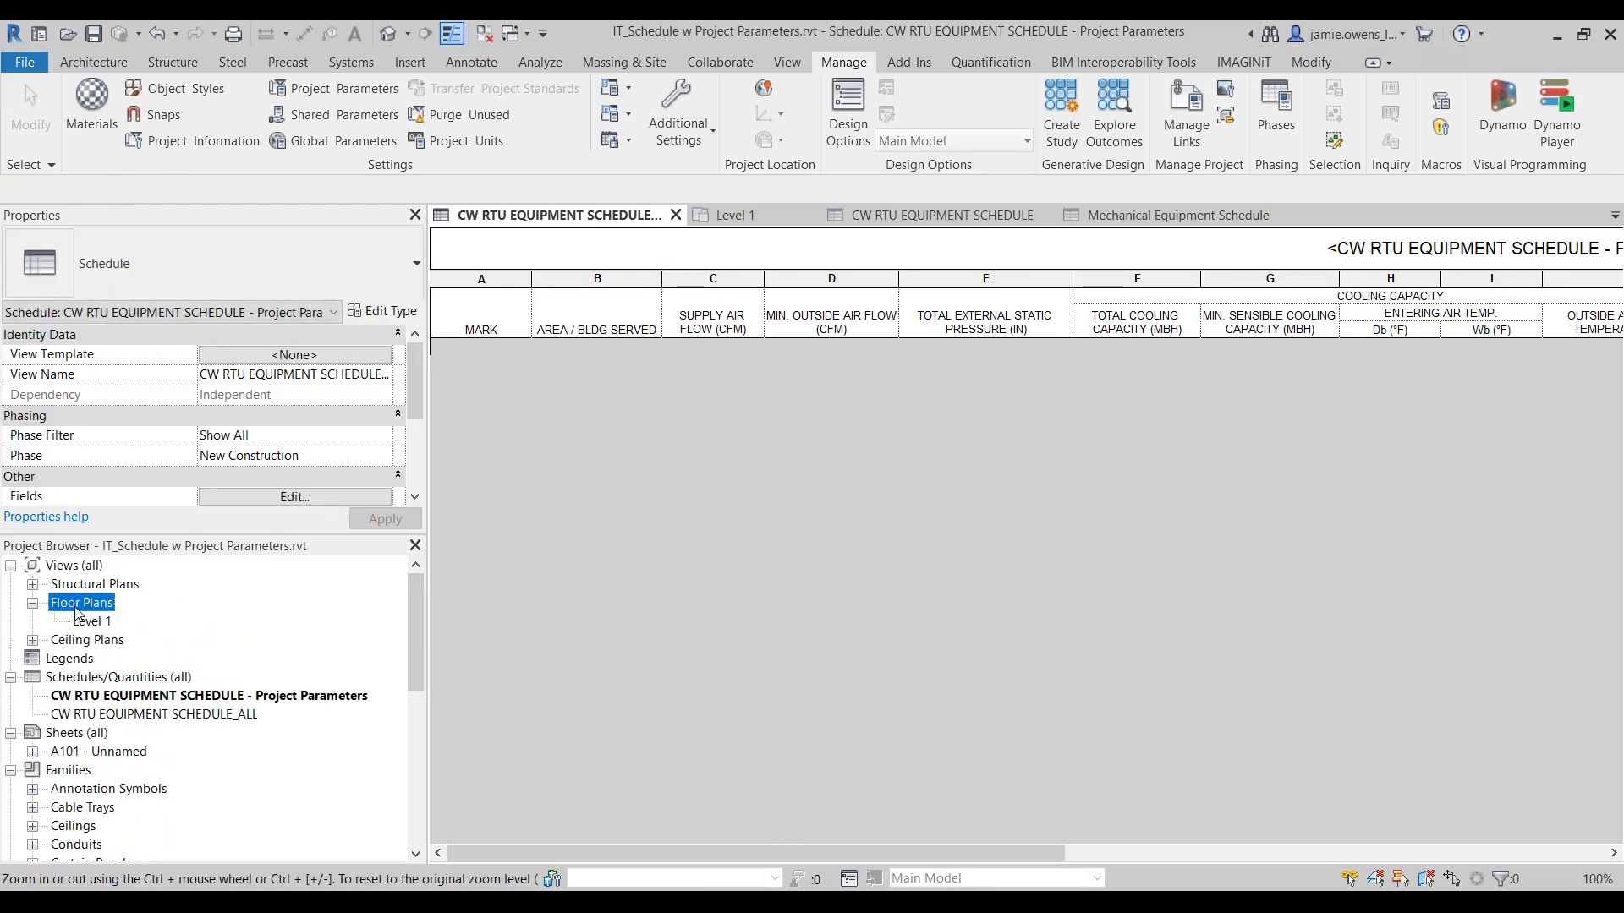
{"action": "left_click", "coordinate": [83, 623]}
{"action": "double_click", "coordinate": [84, 624]}
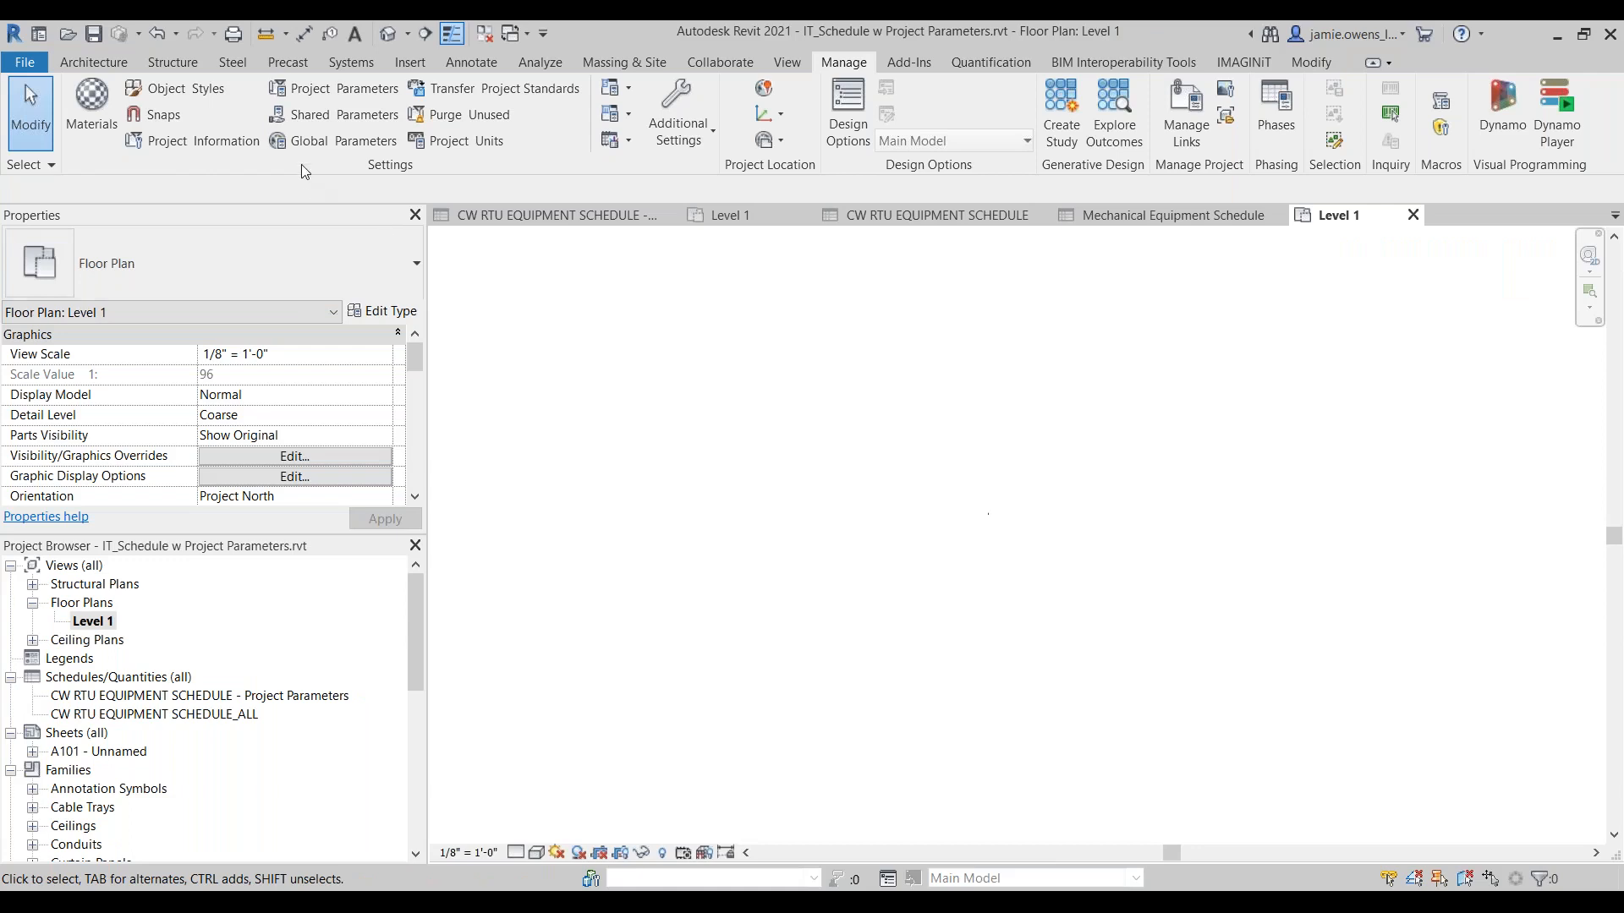
Step: Load the VAV_Terminals-Single_Duct-JCI-TVL_&_TVS-EH family with type 250 CFM - TVS - 404 - EH - 115V - 0.02HP and place one unit on Level 1
{"action": "left_click", "coordinate": [412, 64]}
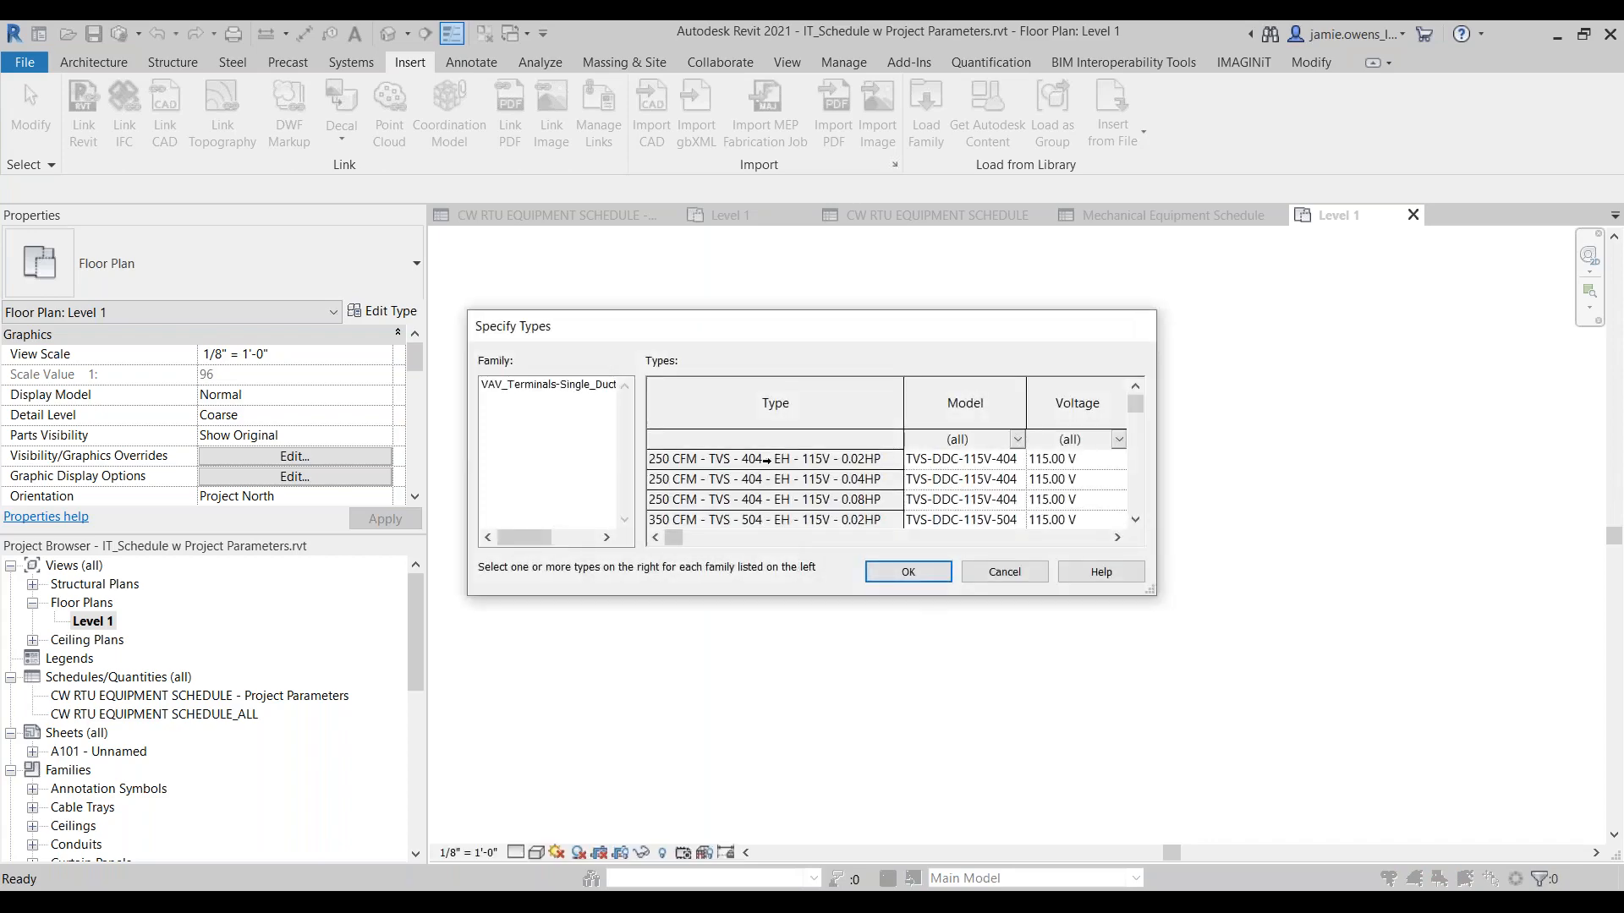
{"action": "left_click", "coordinate": [897, 572]}
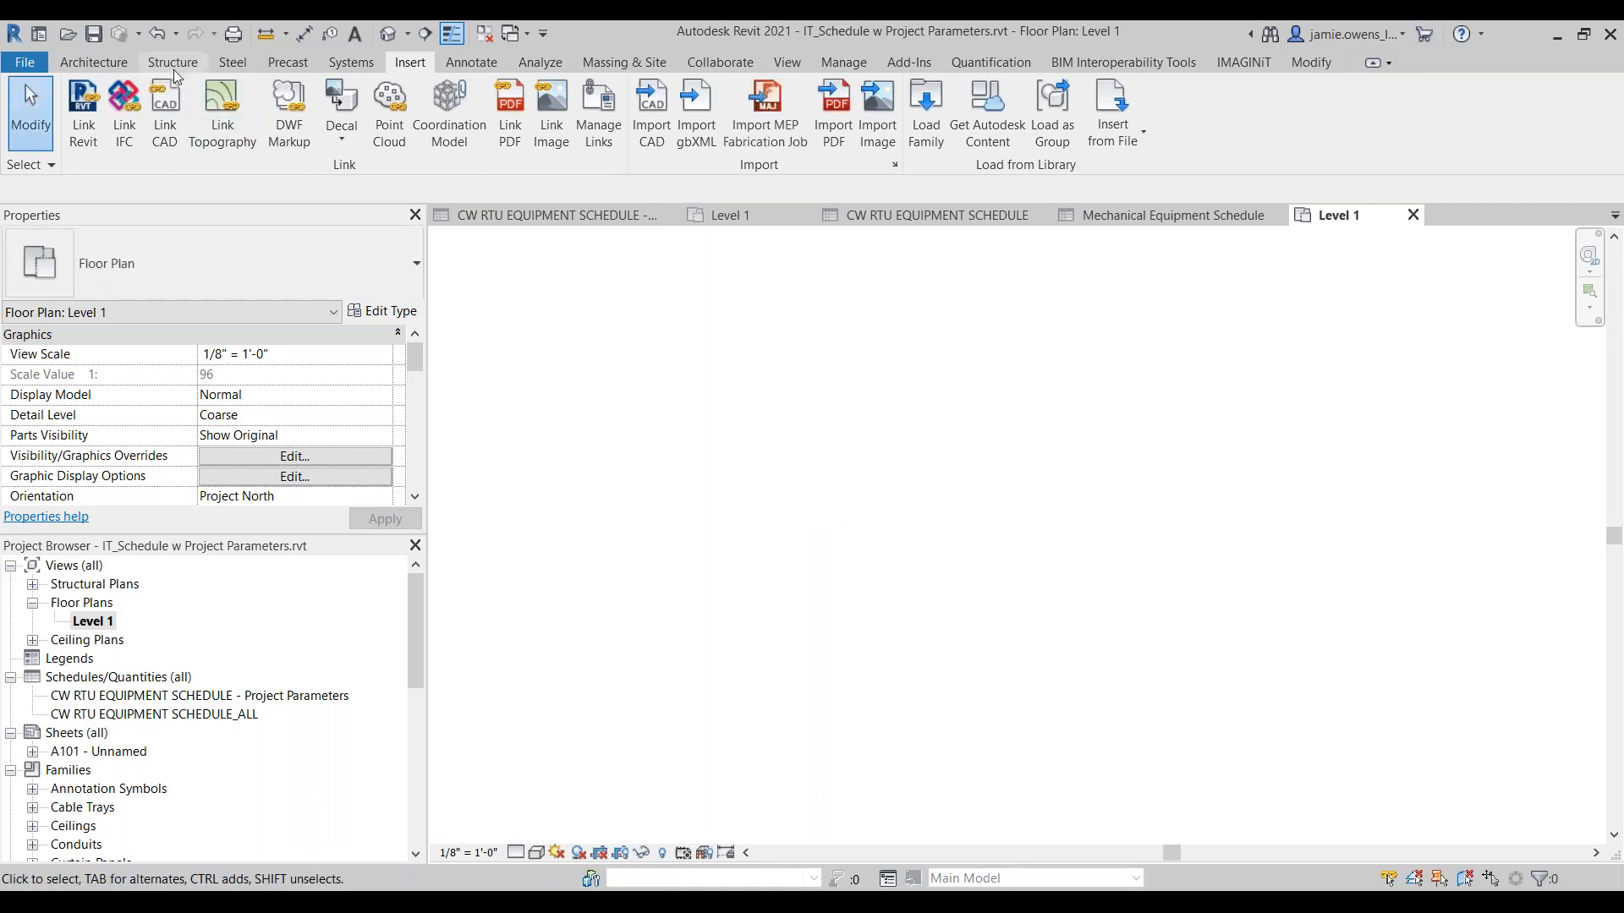
{"action": "left_click", "coordinate": [356, 63]}
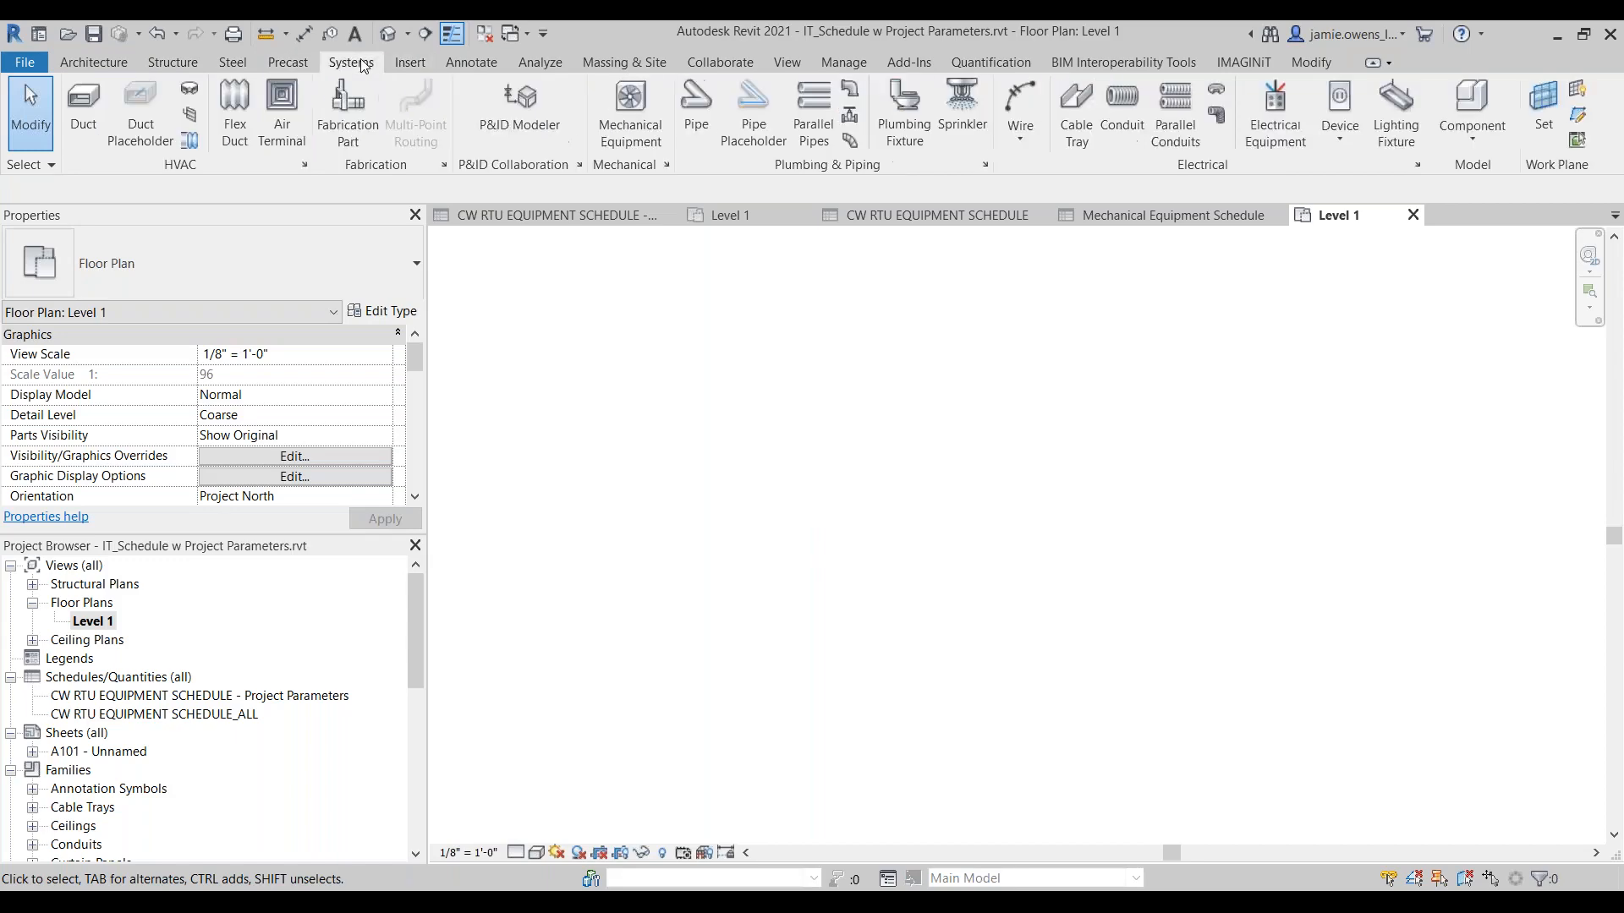
{"action": "left_click", "coordinate": [642, 127]}
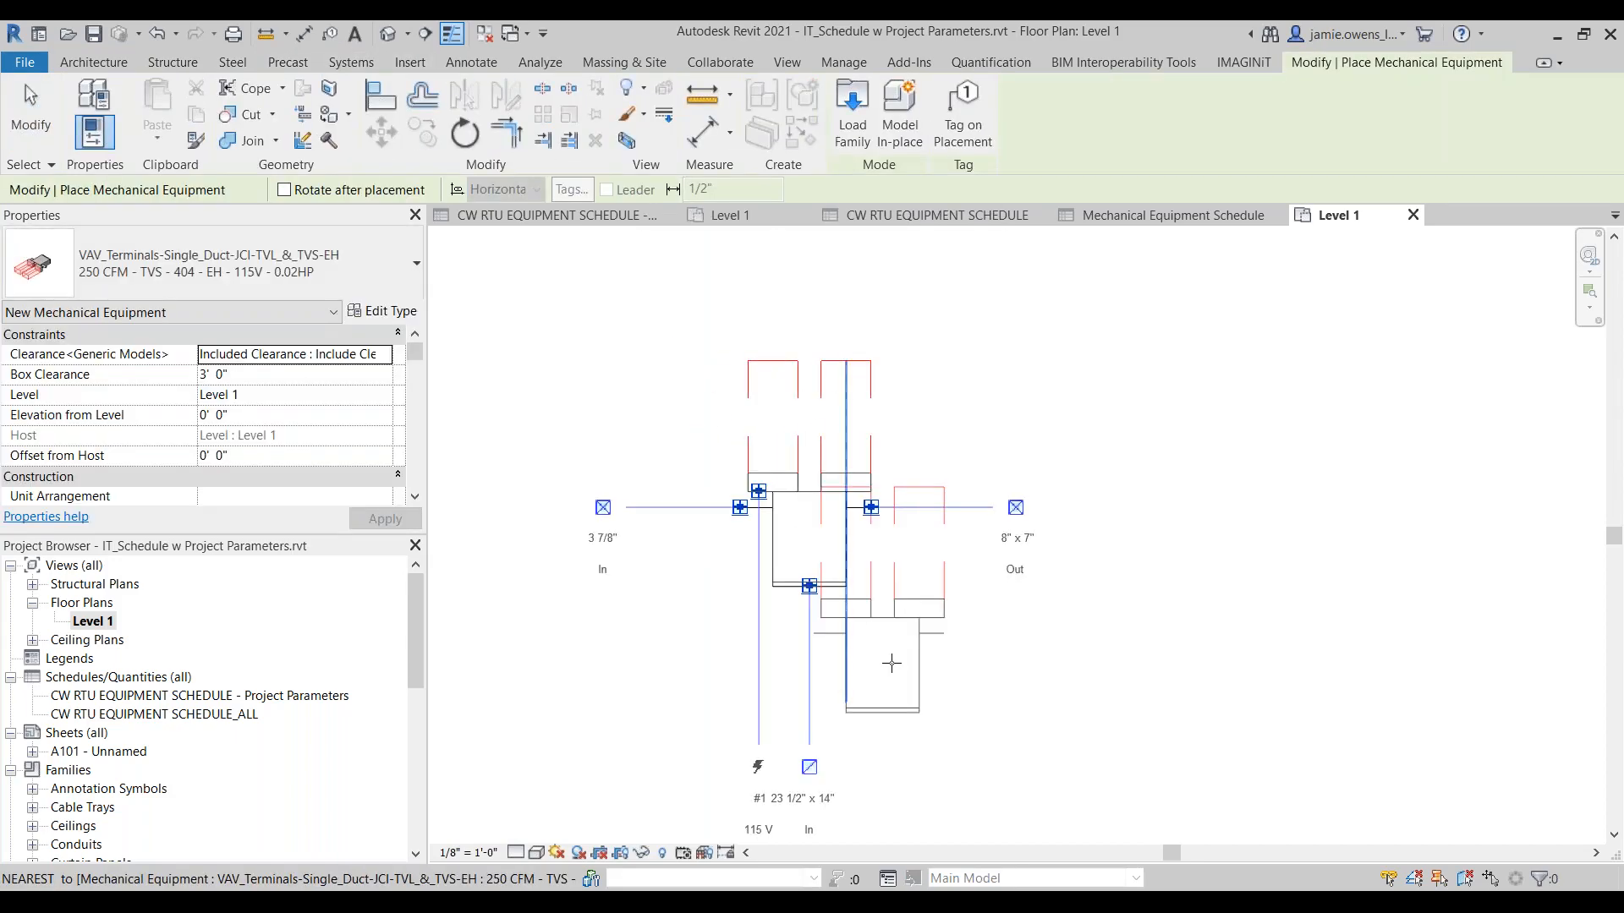
{"action": "key", "text": "Escape"}
Step: Check the placed terminal unit's row in the CW RTU EQUIPMENT SCHEDULE - Project Parameters schedule and return to its floor plan
{"action": "left_click", "coordinate": [835, 591]}
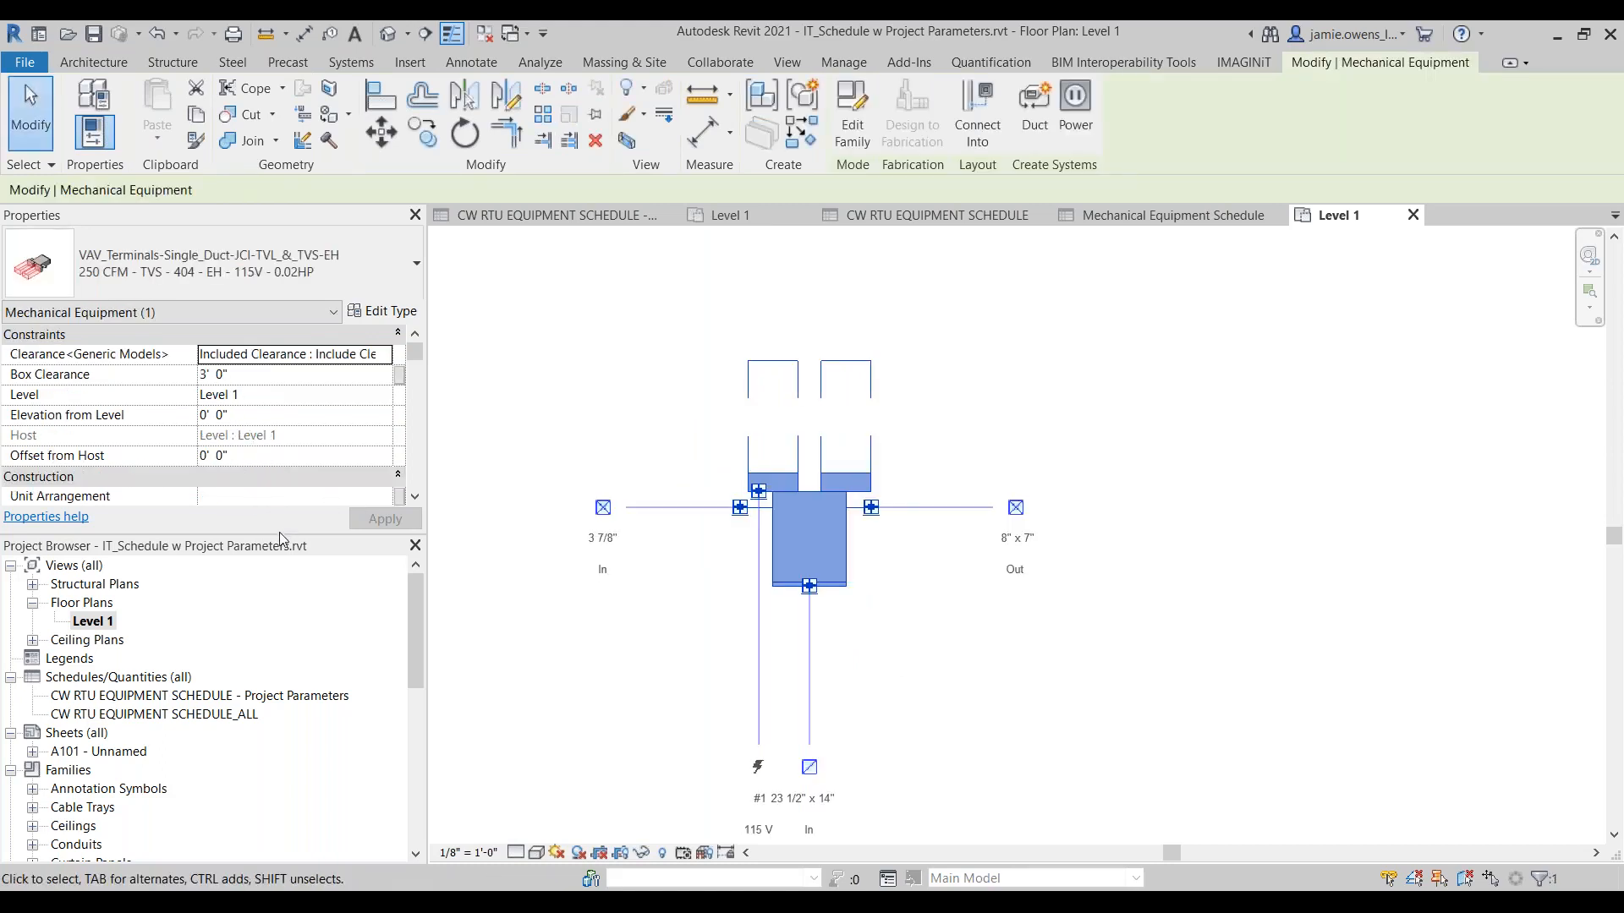
{"action": "left_click_drag", "start_coordinate": [282, 538], "coordinate": [273, 701]}
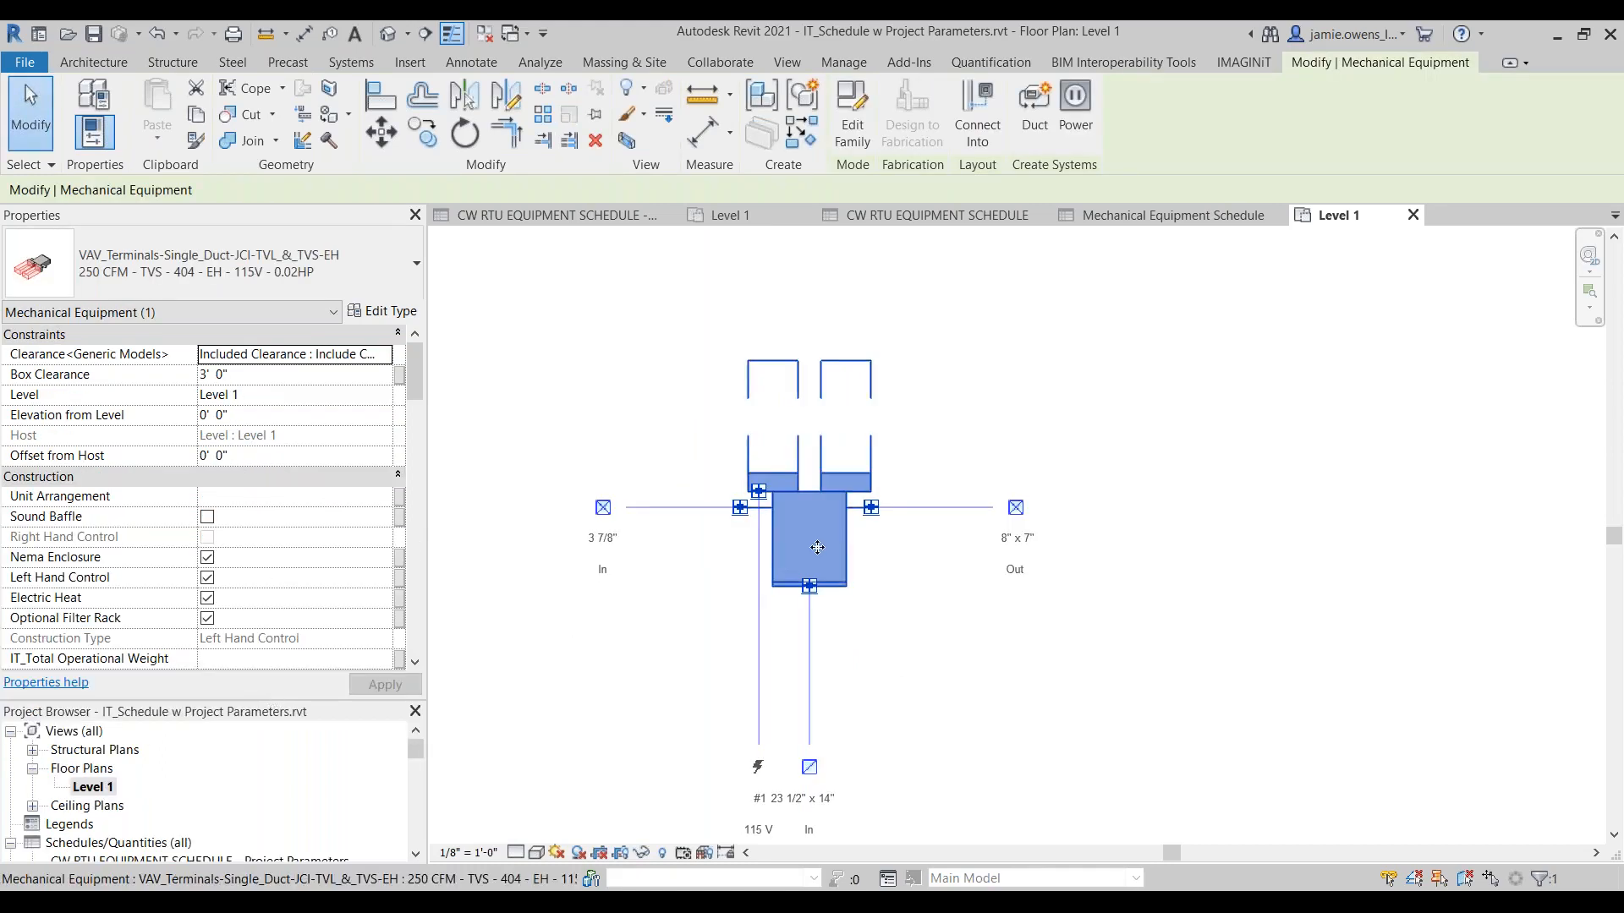
{"action": "left_click", "coordinate": [514, 223]}
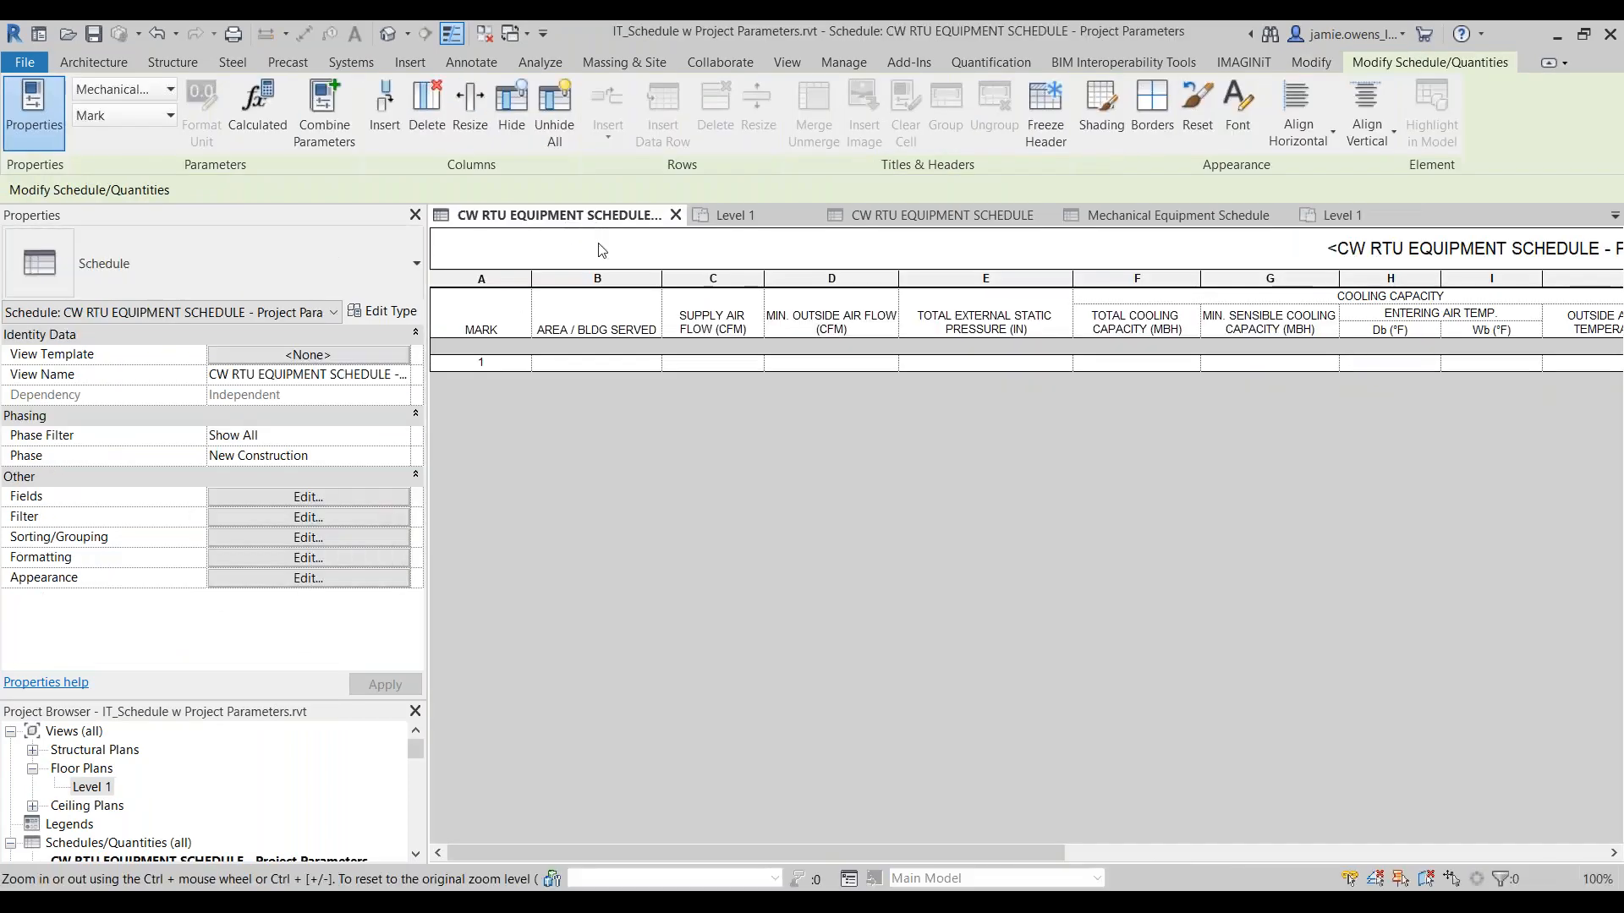
{"action": "left_click", "coordinate": [1336, 216]}
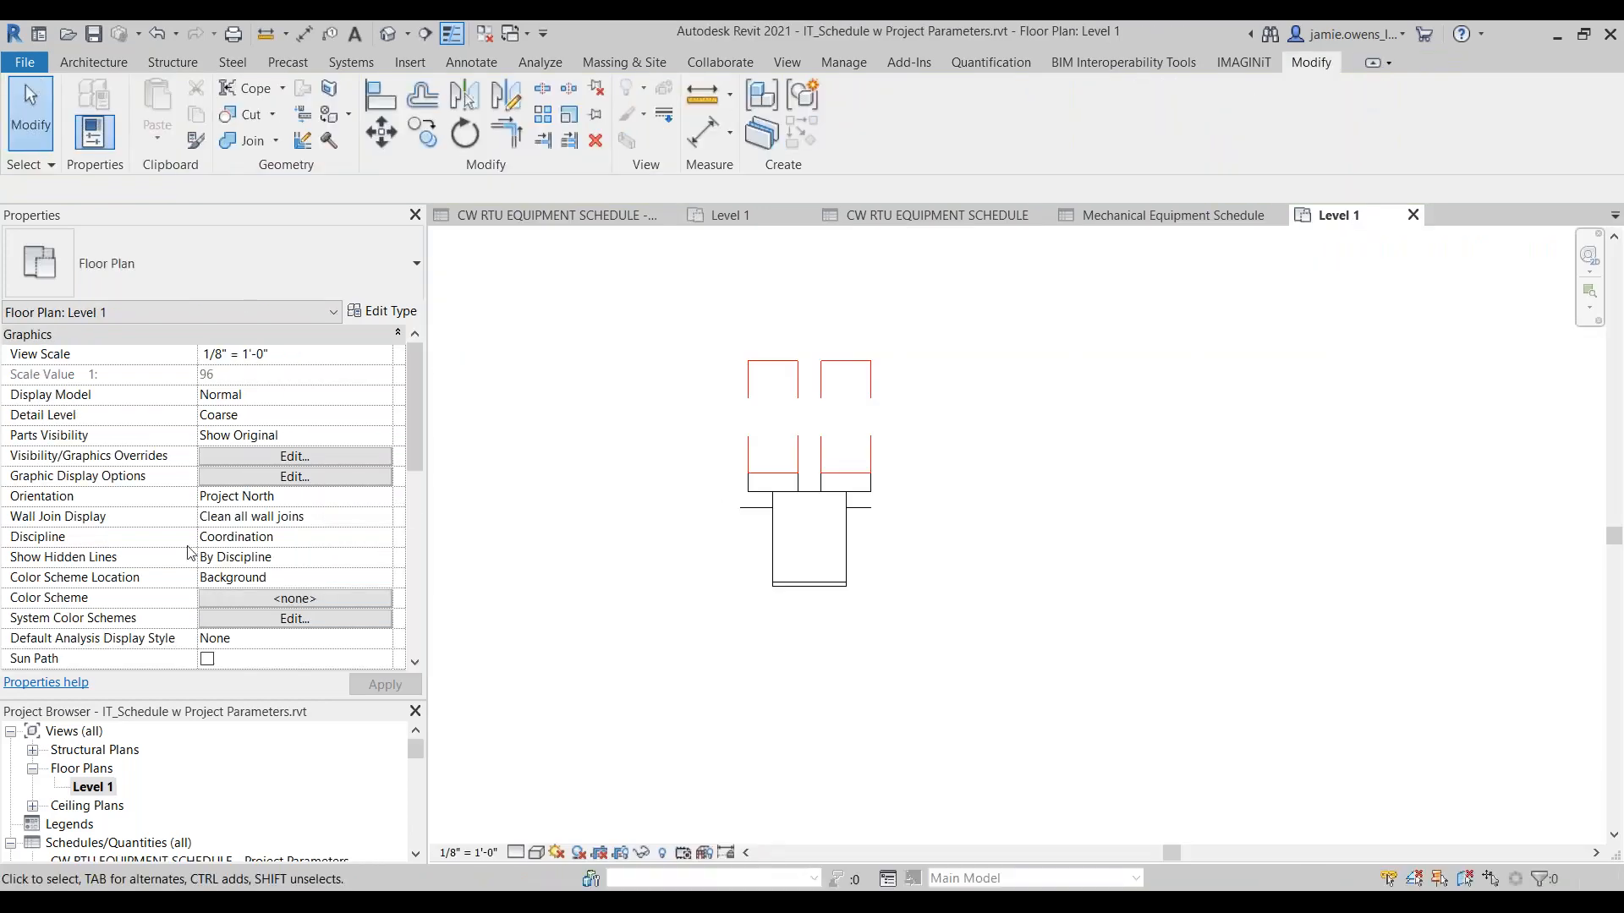
Step: Examine the terminal unit's instance properties for the IT_ parameters listed among the manufacturer's electrical, mechanical and flow parameters
{"action": "scroll", "coordinate": [187, 551], "scroll_direction": "down", "scroll_amount": 3}
{"action": "left_click", "coordinate": [809, 541]}
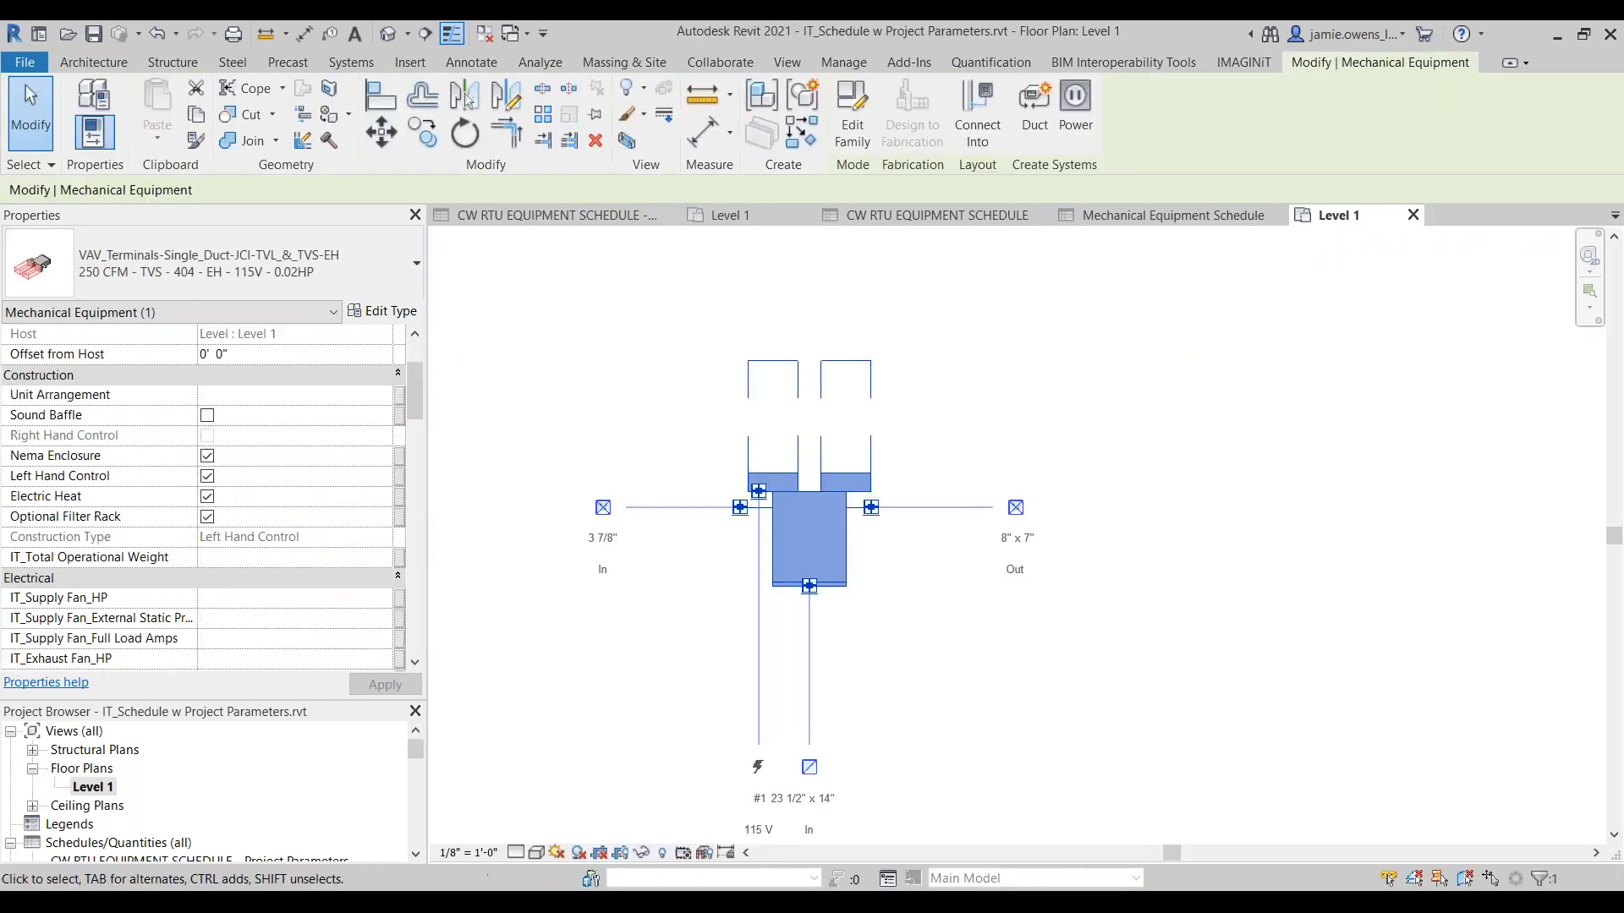
{"action": "scroll", "coordinate": [298, 517], "scroll_direction": "down", "scroll_amount": 3}
{"action": "scroll", "coordinate": [177, 474], "scroll_direction": "down", "scroll_amount": 3}
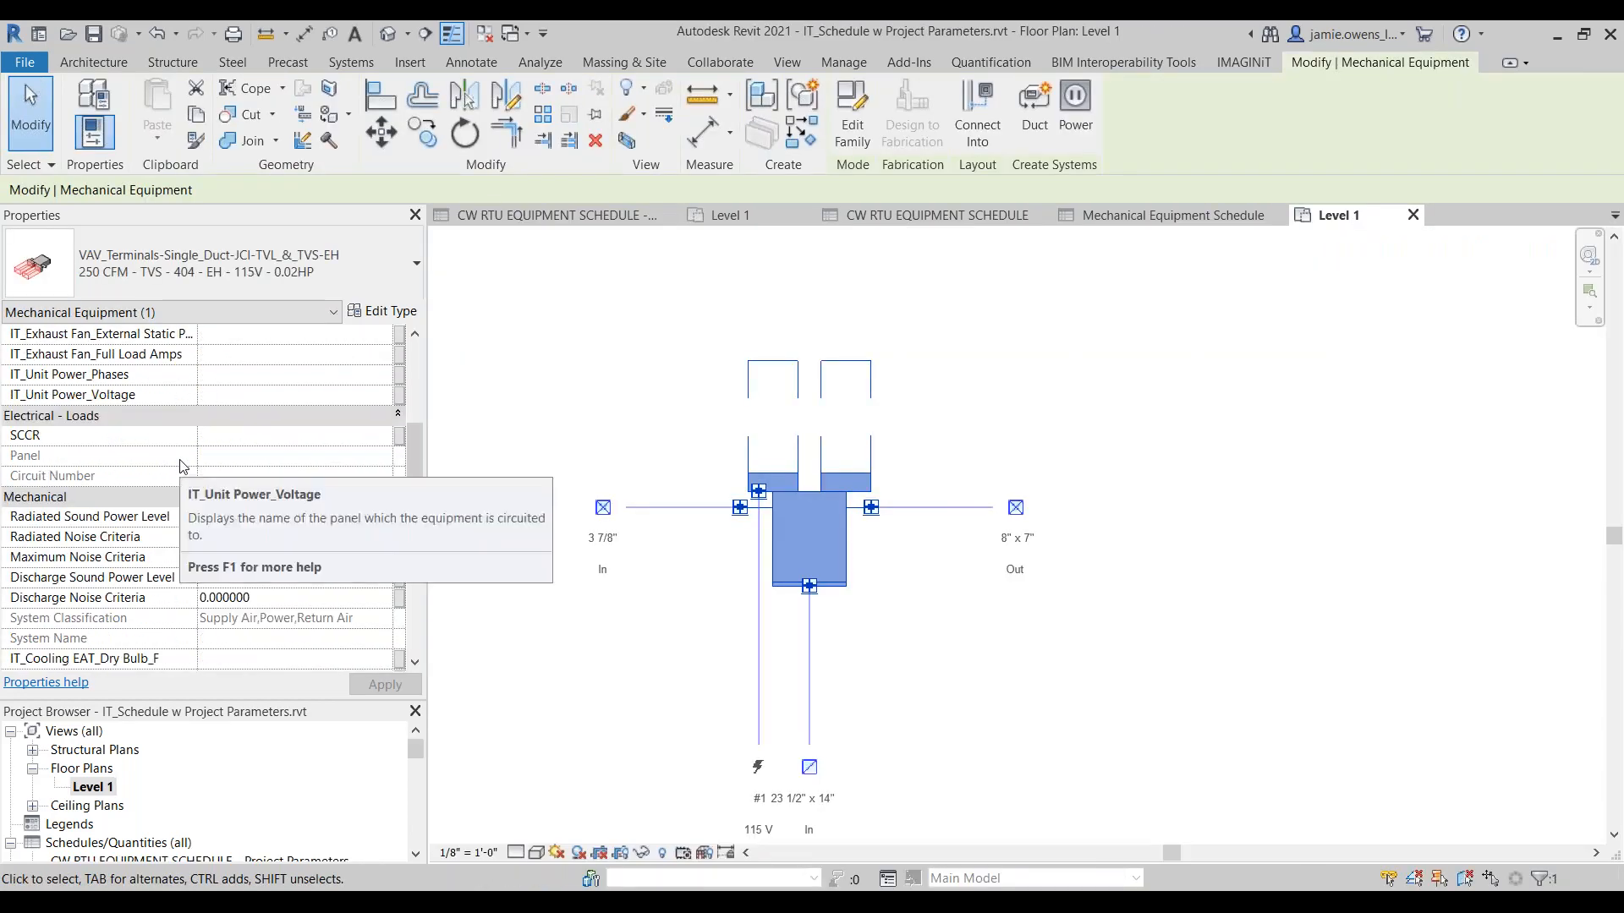
{"action": "scroll", "coordinate": [178, 486], "scroll_direction": "down", "scroll_amount": 4}
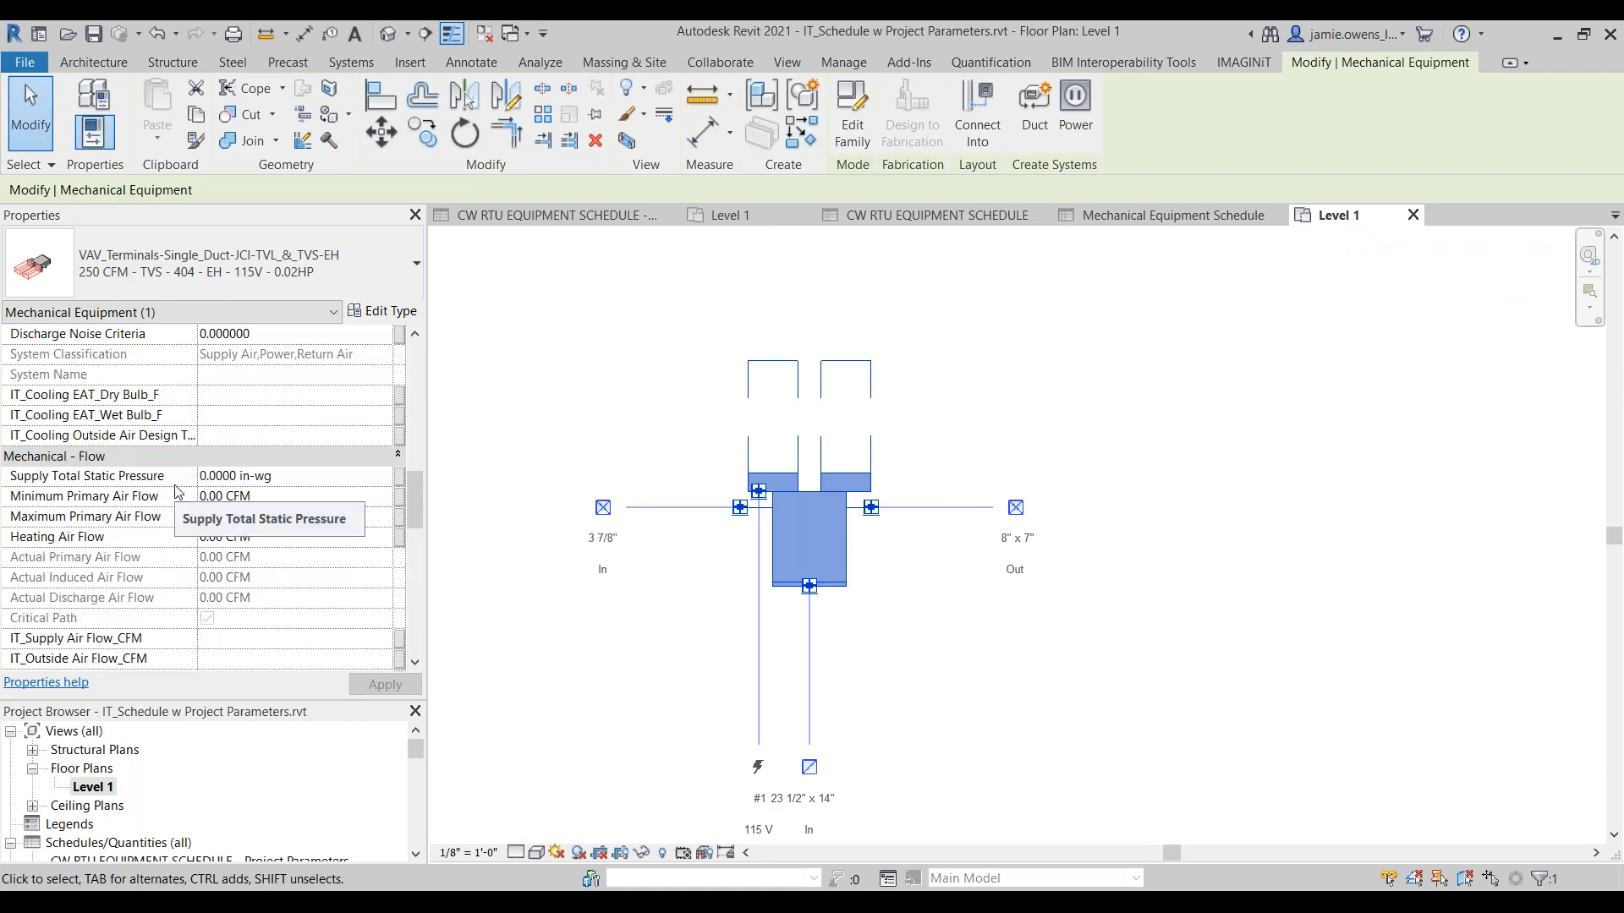
{"action": "scroll", "coordinate": [177, 496], "scroll_direction": "down", "scroll_amount": 3}
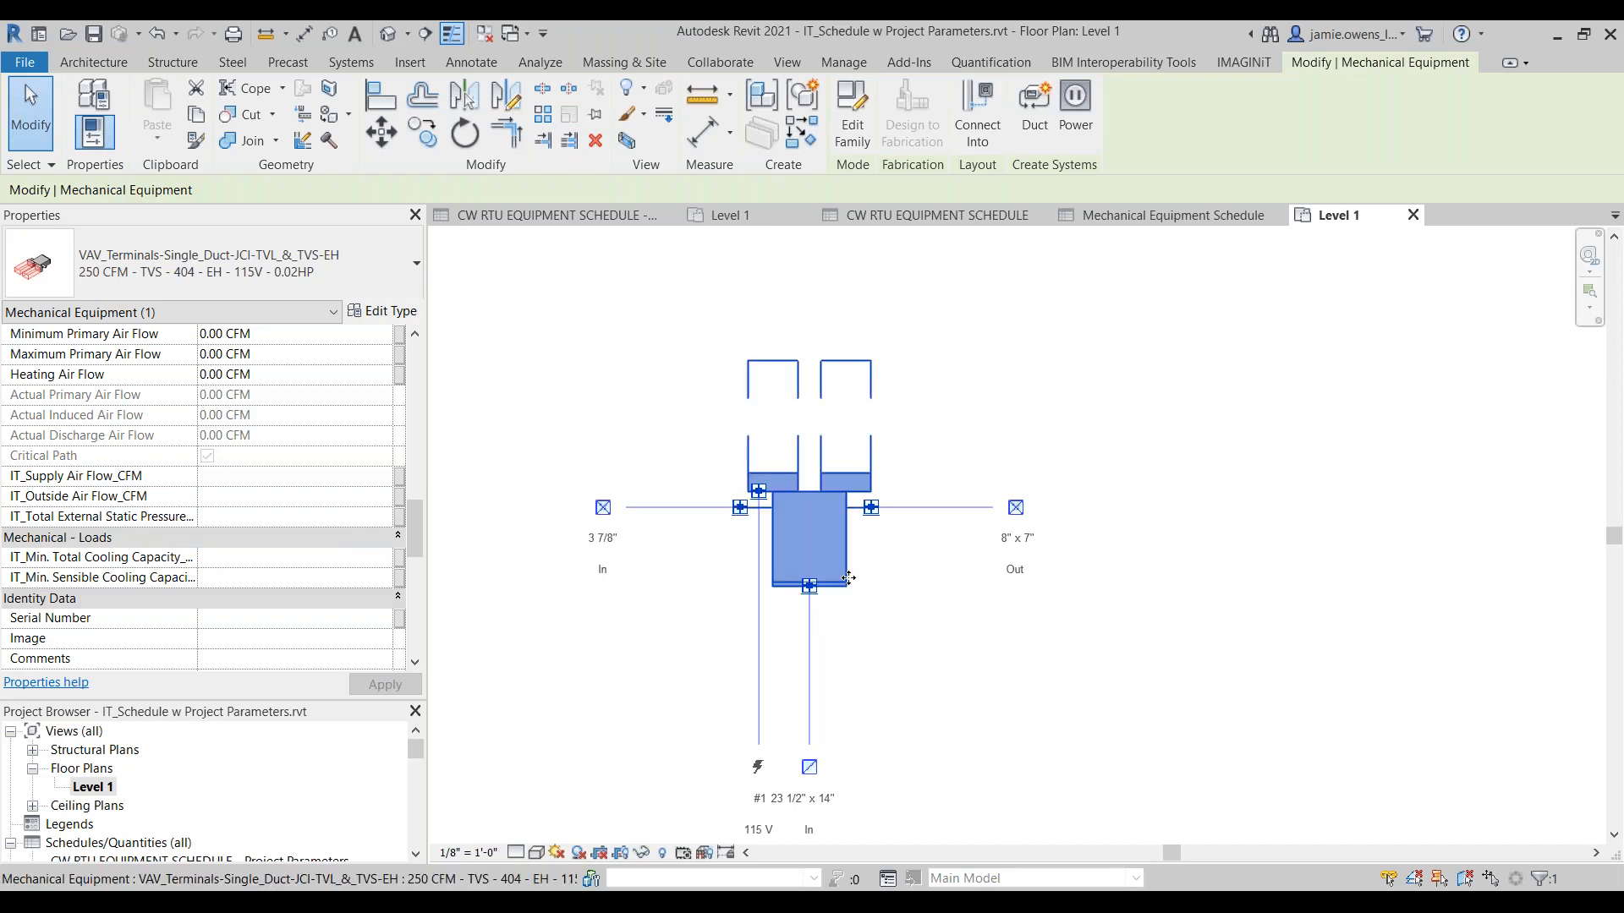
{"action": "scroll", "coordinate": [148, 592], "scroll_direction": "up", "scroll_amount": 4}
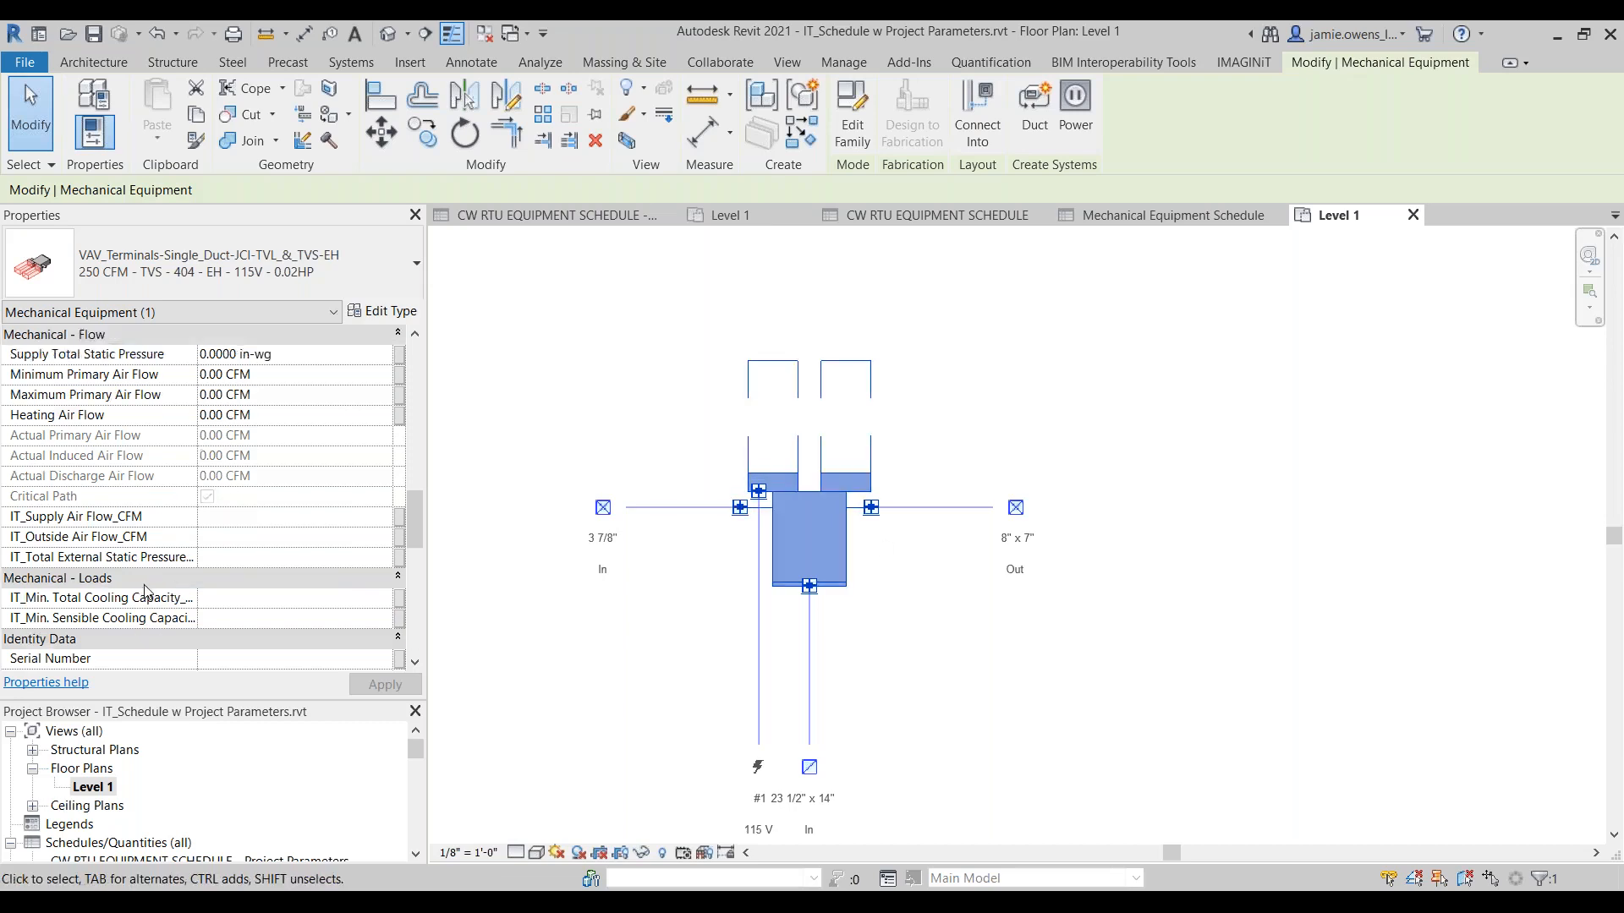
{"action": "scroll", "coordinate": [148, 592], "scroll_direction": "up", "scroll_amount": 3}
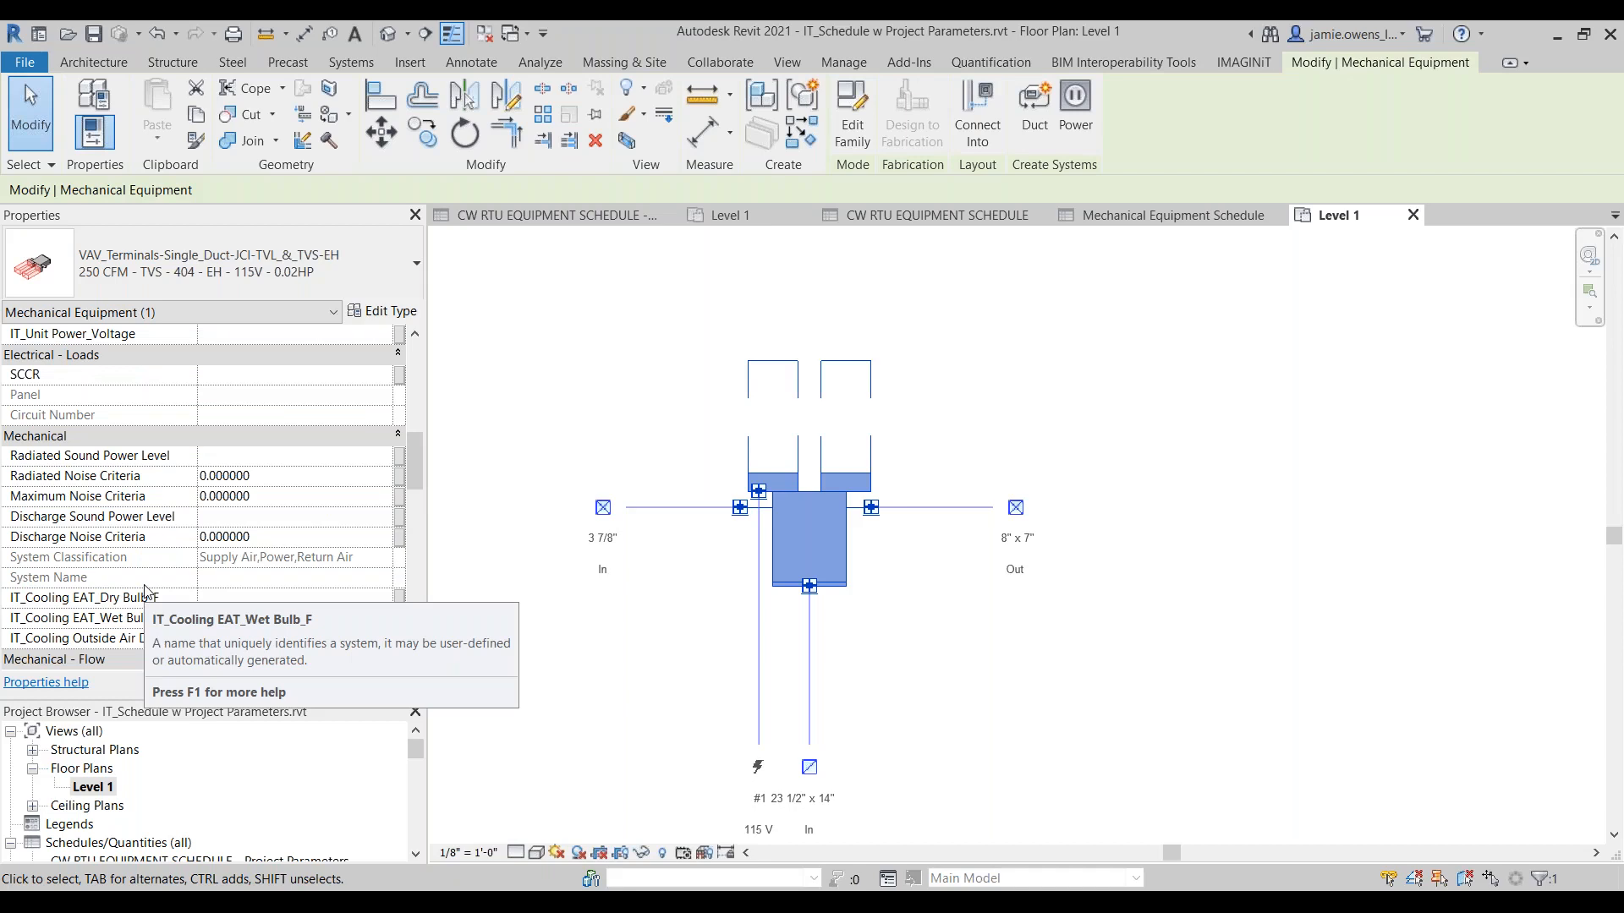
{"action": "scroll", "coordinate": [146, 590], "scroll_direction": "down", "scroll_amount": 3}
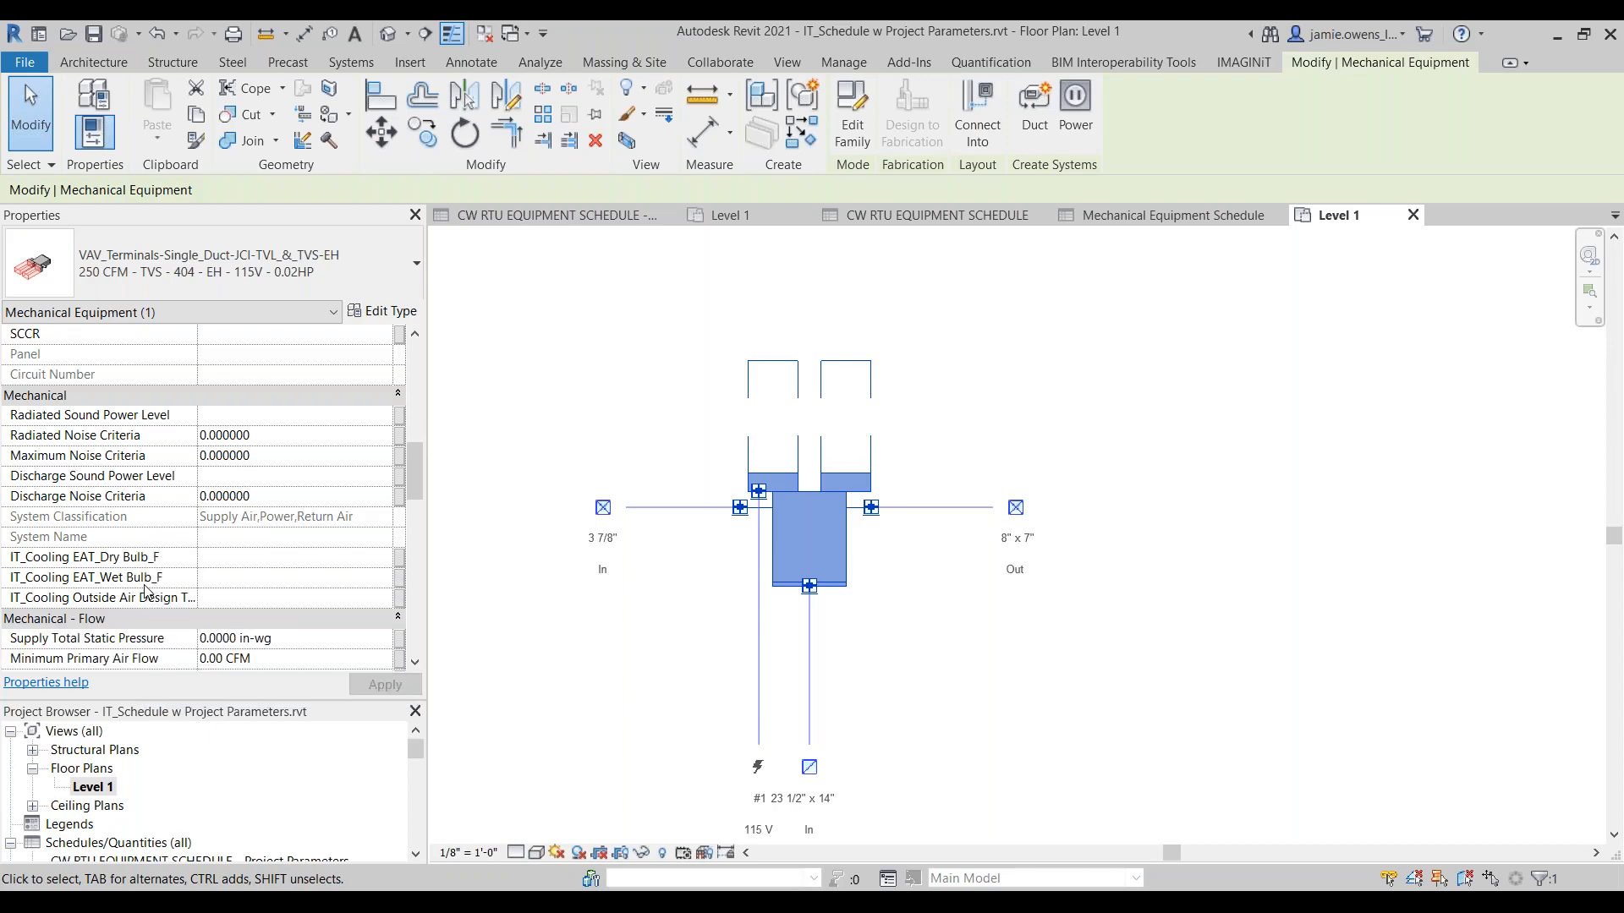
Step: Review the terminal unit's type properties, including dimensions and air flow, and compare them with its instance flow and load parameters
{"action": "left_click", "coordinate": [383, 311]}
{"action": "scroll", "coordinate": [215, 567], "scroll_direction": "down", "scroll_amount": 2}
{"action": "scroll", "coordinate": [217, 574], "scroll_direction": "down", "scroll_amount": 5}
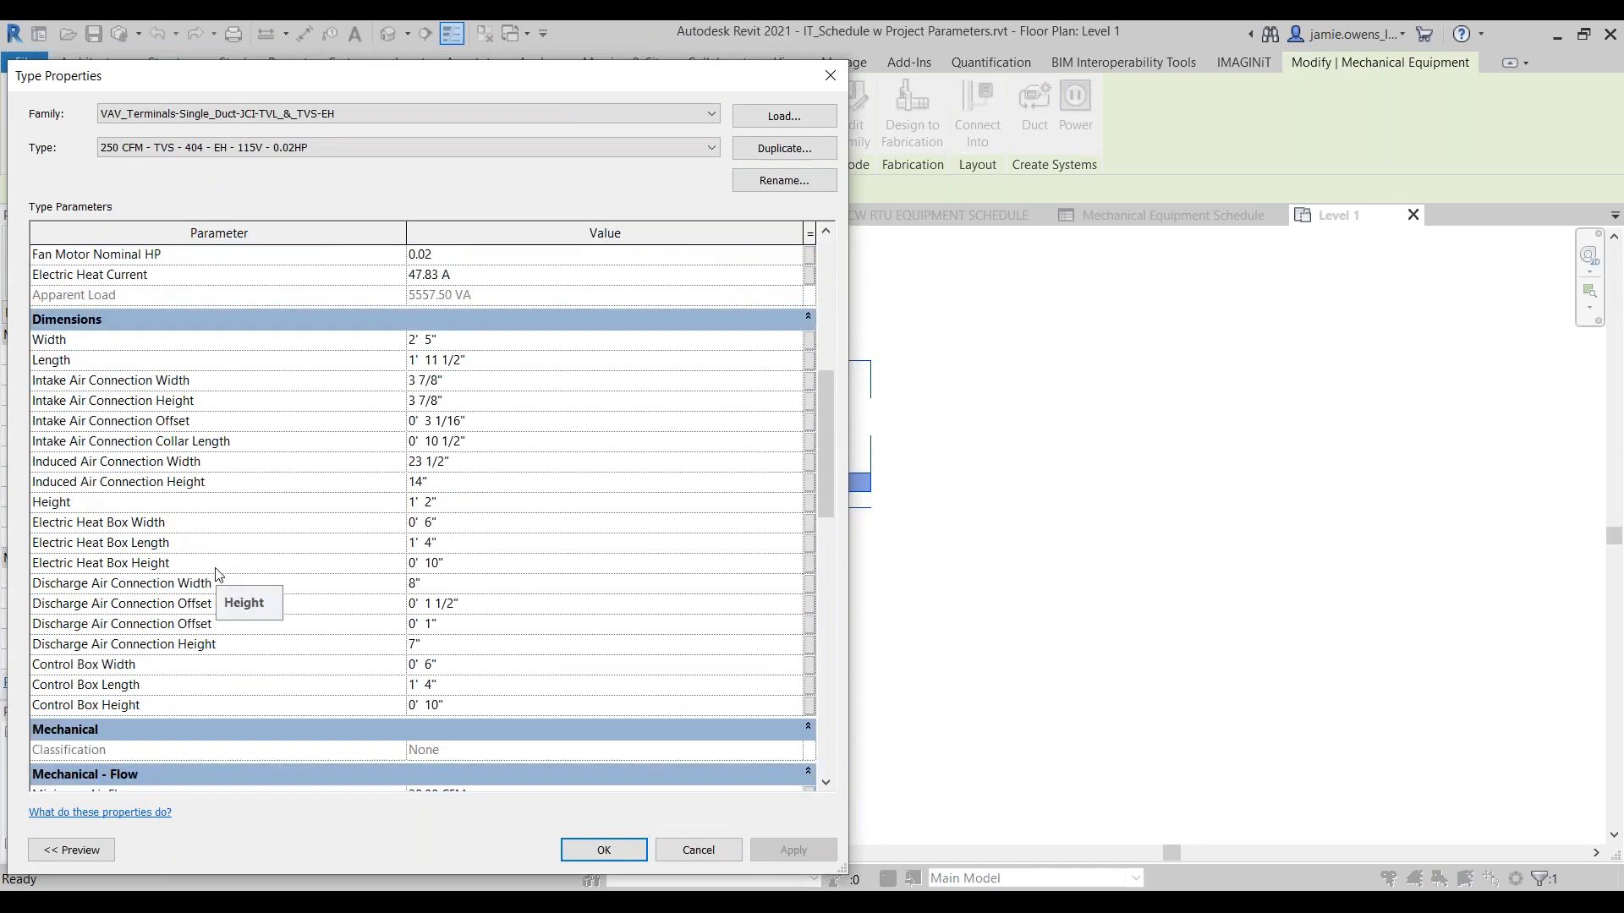
{"action": "scroll", "coordinate": [218, 574], "scroll_direction": "down", "scroll_amount": 5}
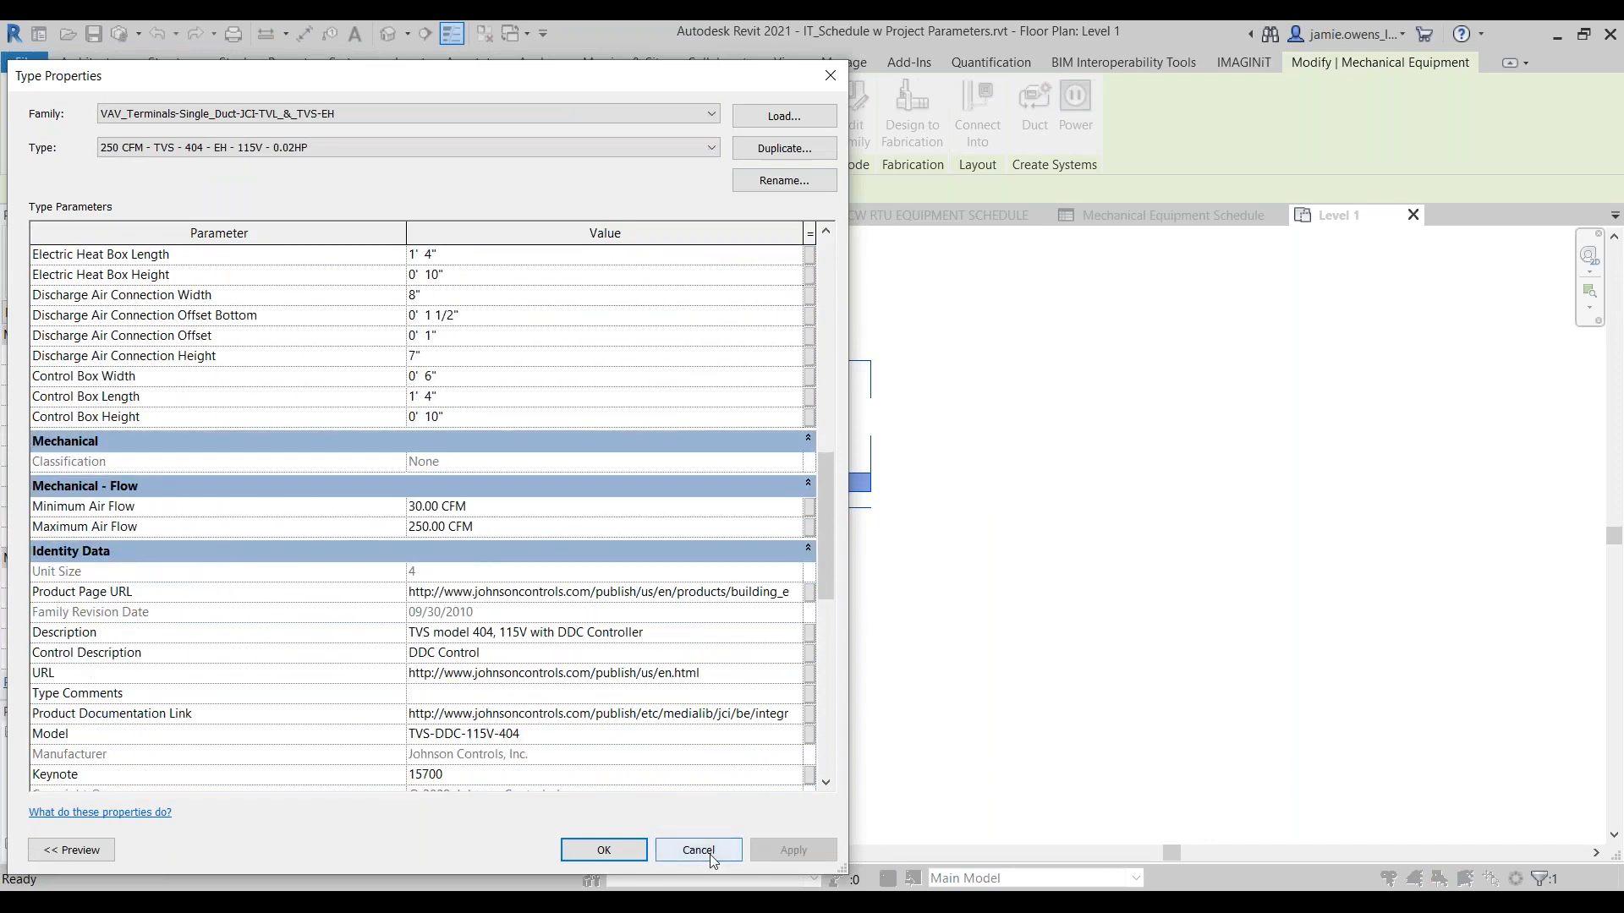
{"action": "left_click", "coordinate": [699, 850]}
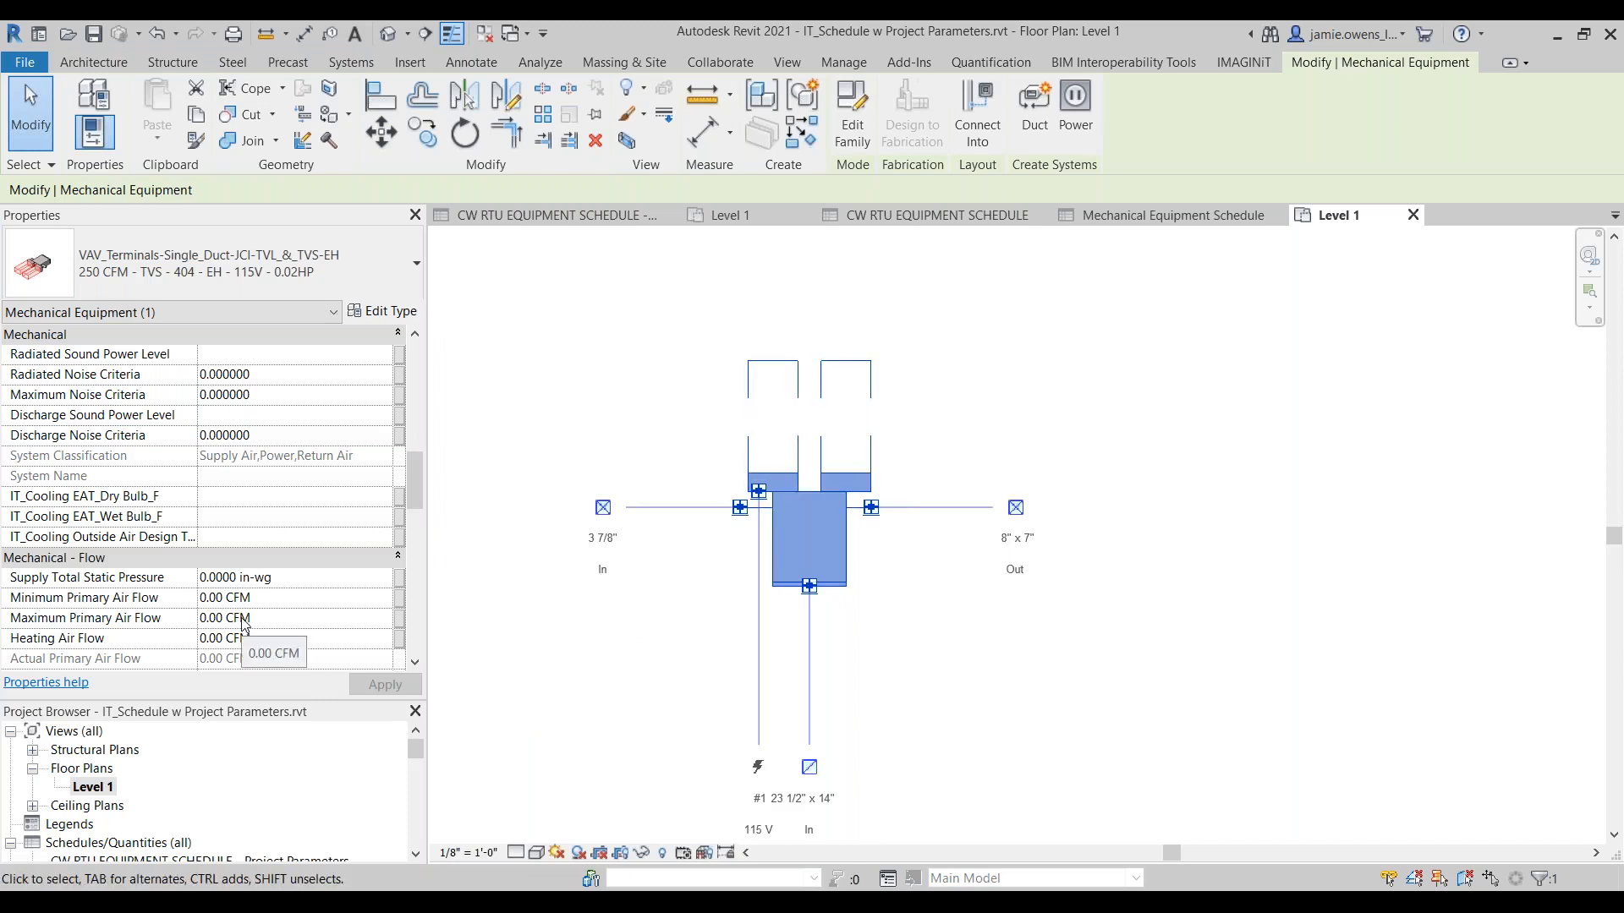
{"action": "scroll", "coordinate": [237, 538], "scroll_direction": "down", "scroll_amount": 3}
{"action": "scroll", "coordinate": [238, 538], "scroll_direction": "down", "scroll_amount": 1}
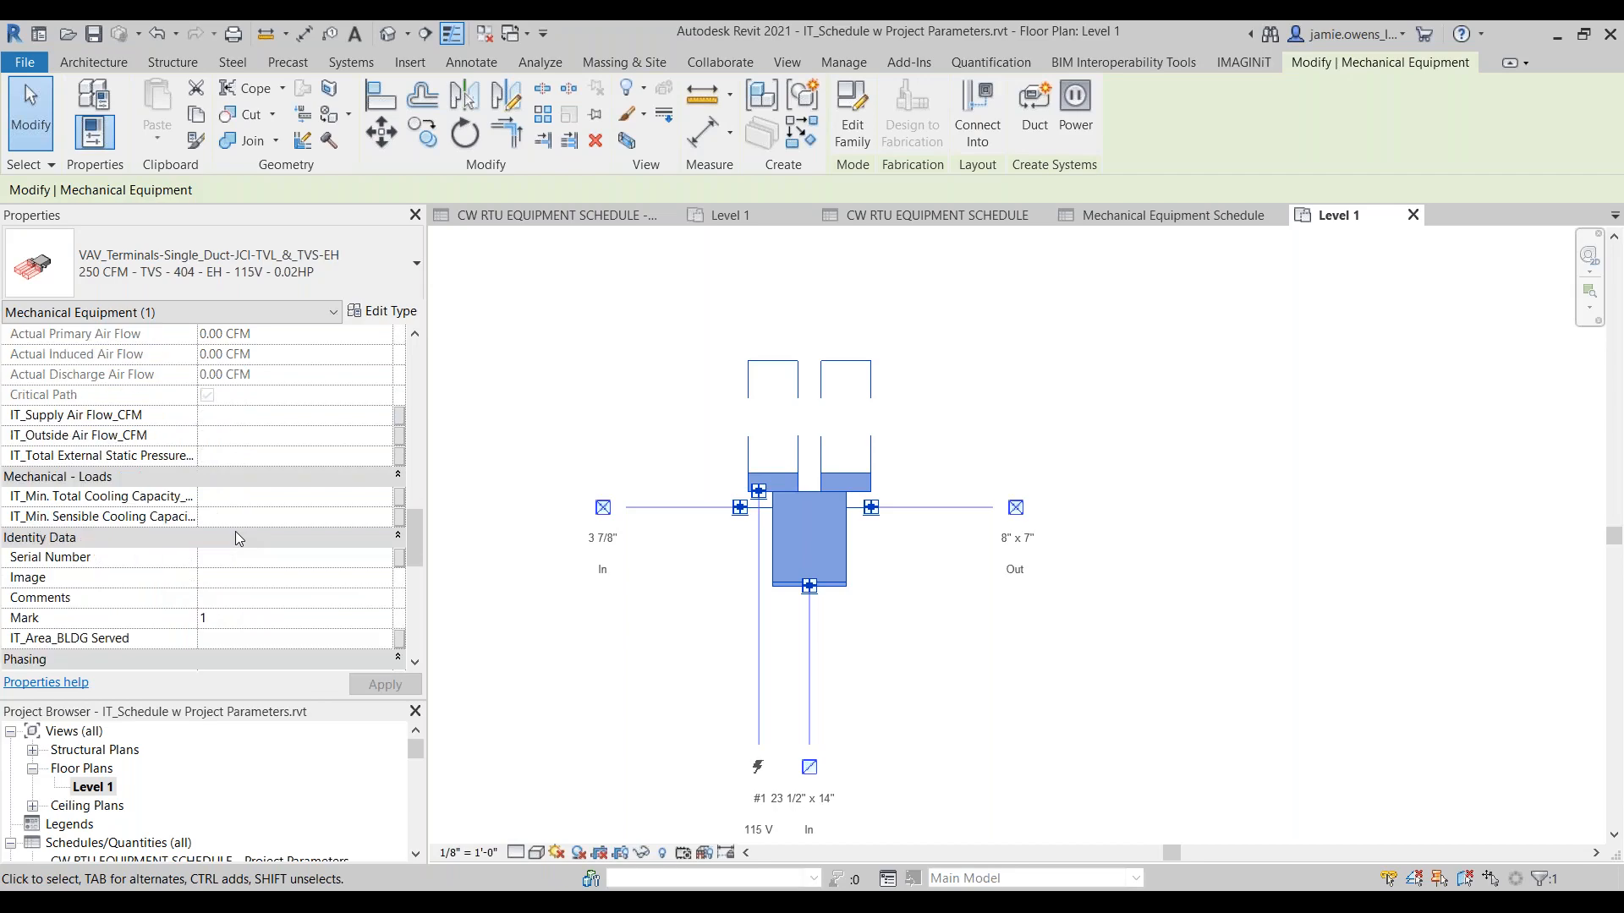
Step: Set the terminal unit's supply air flow to 1500 CFM in the CW RTU EQUIPMENT SCHEDULE - Project Parameters schedule
{"action": "left_click", "coordinate": [808, 305]}
{"action": "key", "text": "ctrl+Tab"}
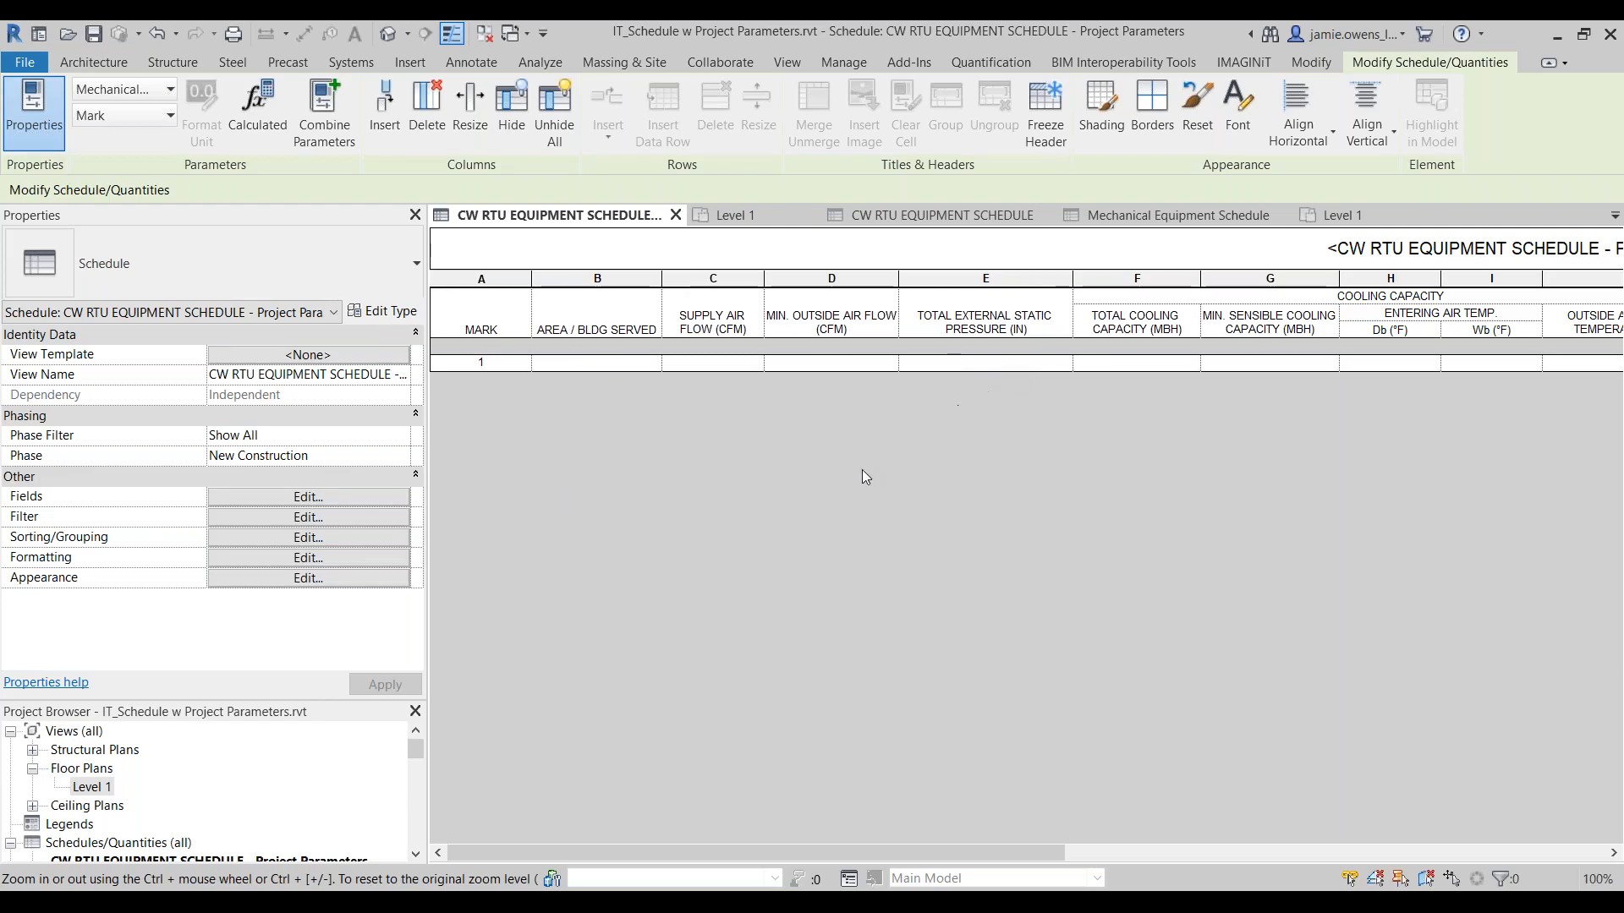
{"action": "left_click", "coordinate": [715, 362]}
{"action": "type", "text": "1500"}
{"action": "key", "text": "Return"}
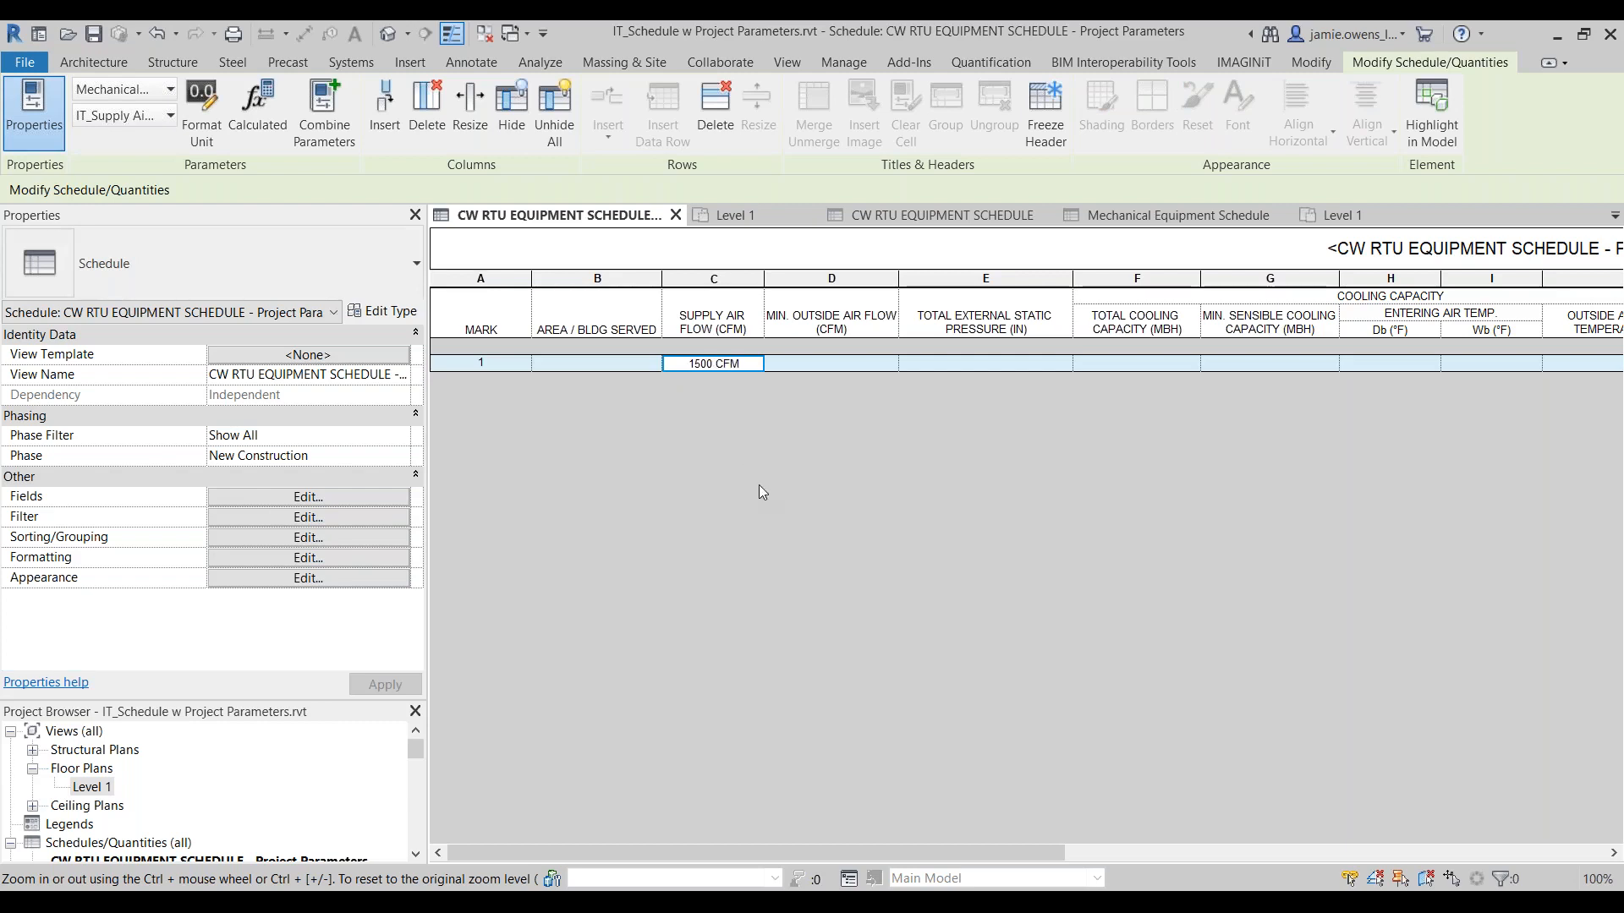
Step: Check the IT_Supply Air Flow_CFM instance value of the terminal unit on the Level 1 plan and clear the selection
{"action": "left_click", "coordinate": [1336, 216]}
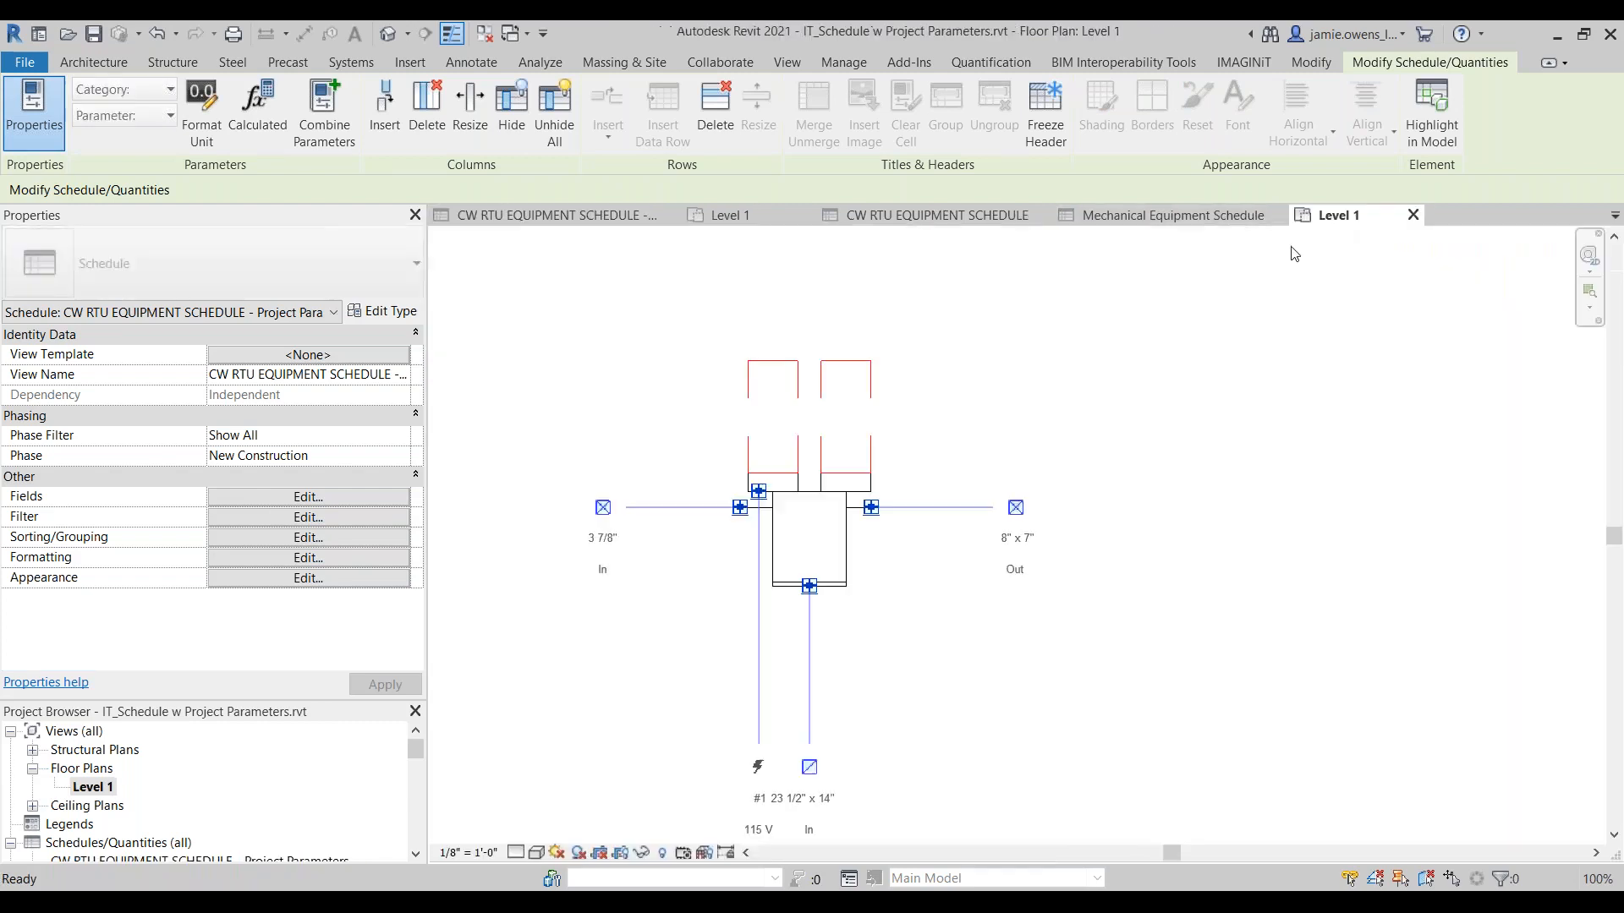
{"action": "left_click", "coordinate": [772, 572]}
{"action": "scroll", "coordinate": [318, 591], "scroll_direction": "down", "scroll_amount": 5}
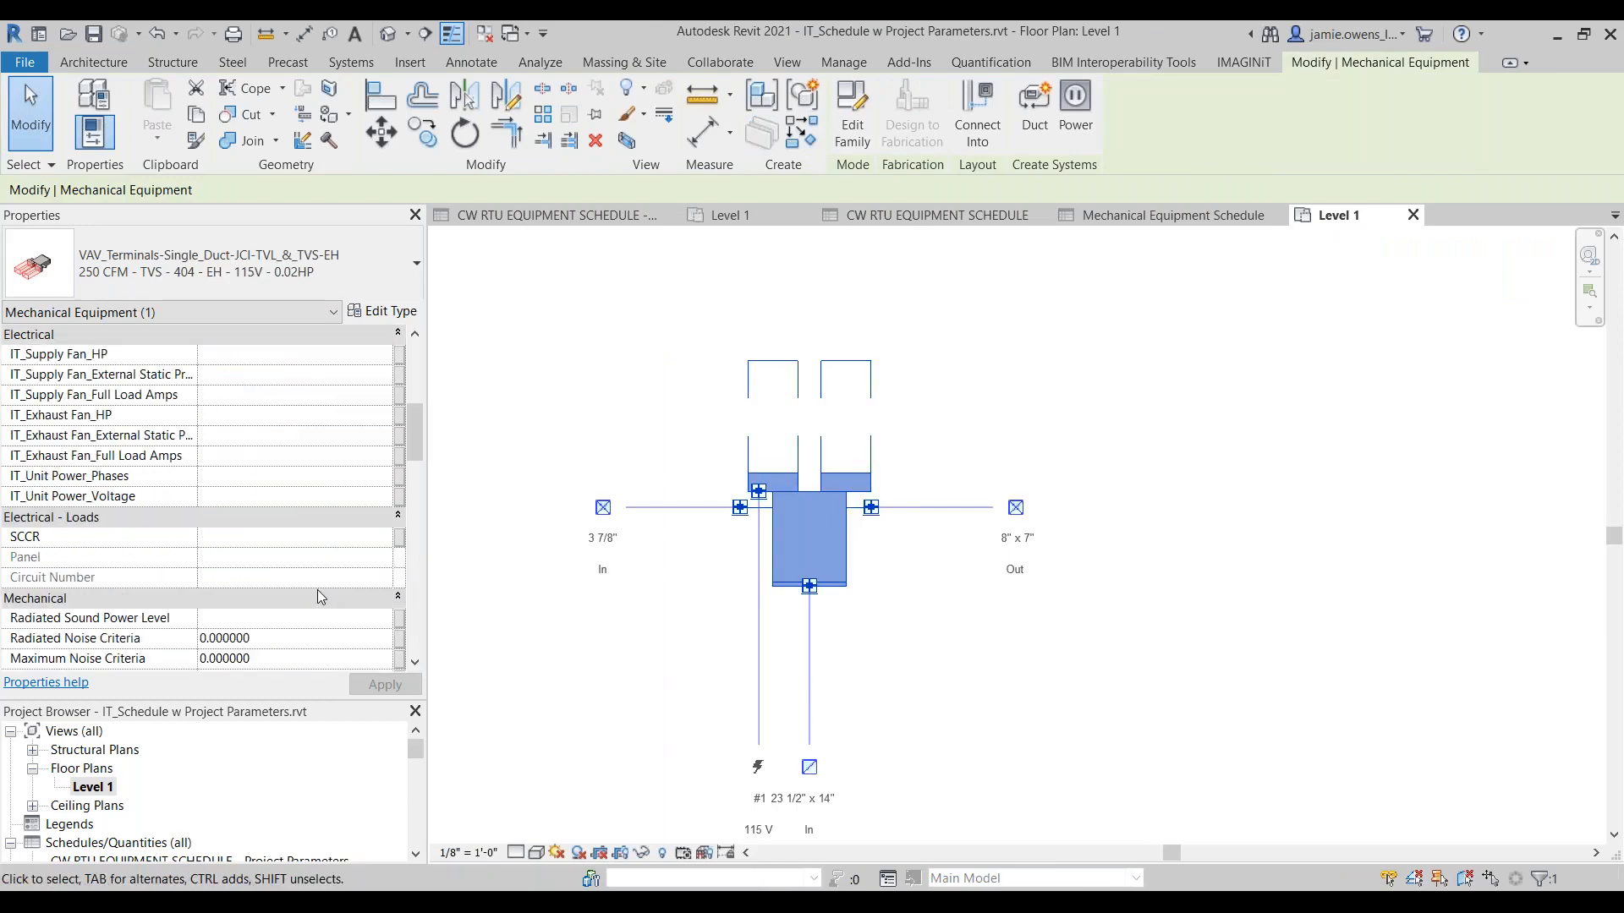
{"action": "scroll", "coordinate": [318, 592], "scroll_direction": "down", "scroll_amount": 4}
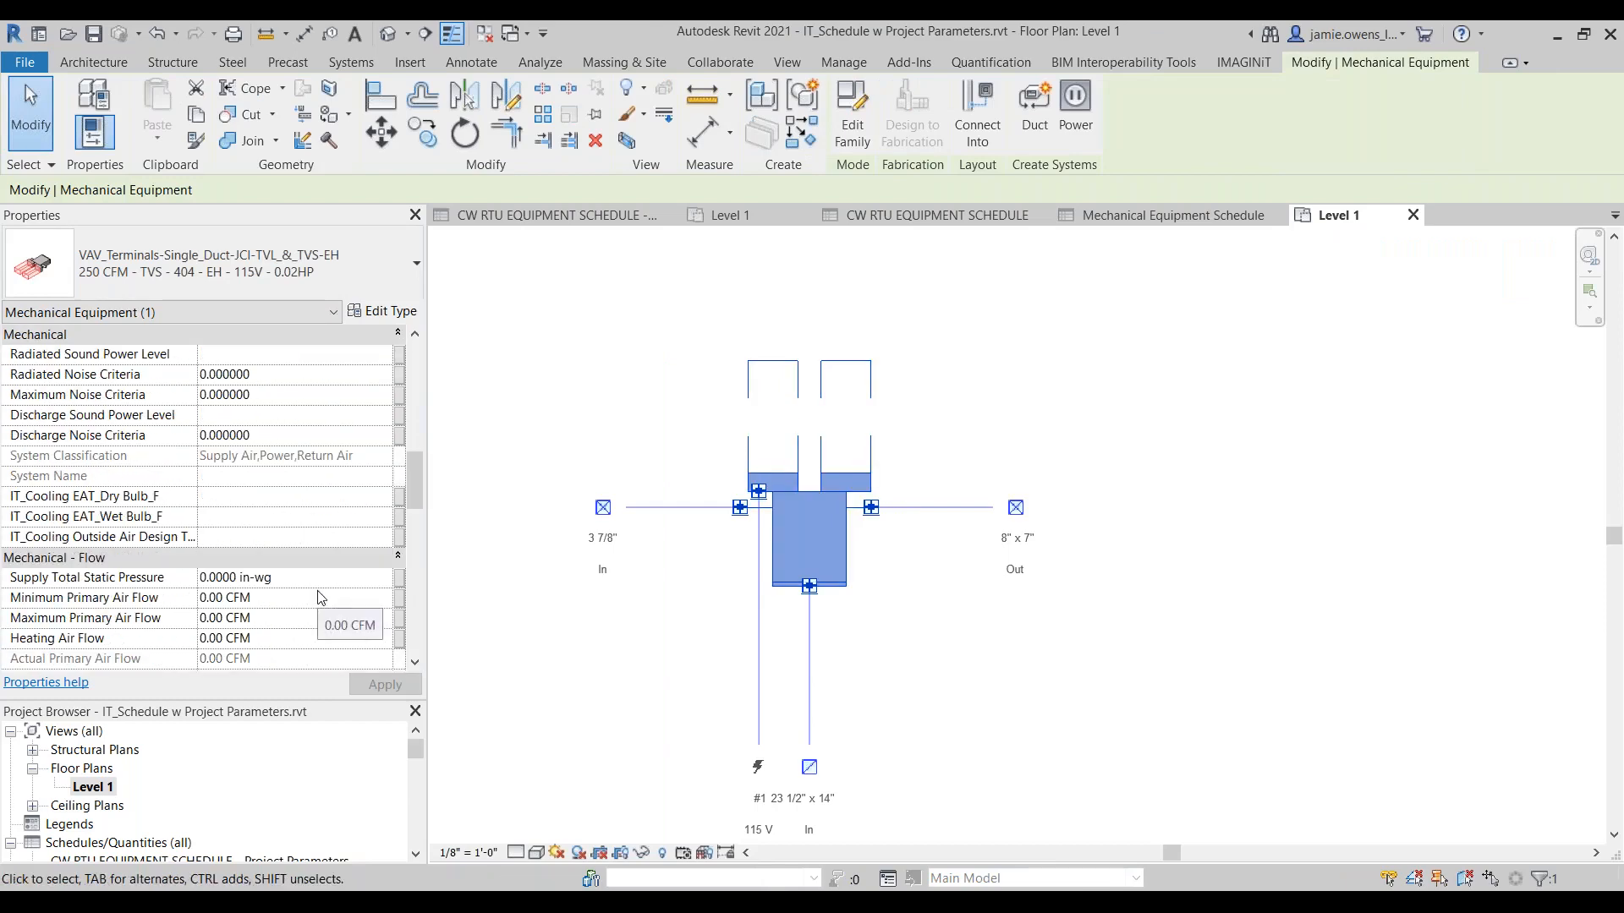
{"action": "scroll", "coordinate": [320, 597], "scroll_direction": "down", "scroll_amount": 1}
{"action": "scroll", "coordinate": [203, 597], "scroll_direction": "down", "scroll_amount": 2}
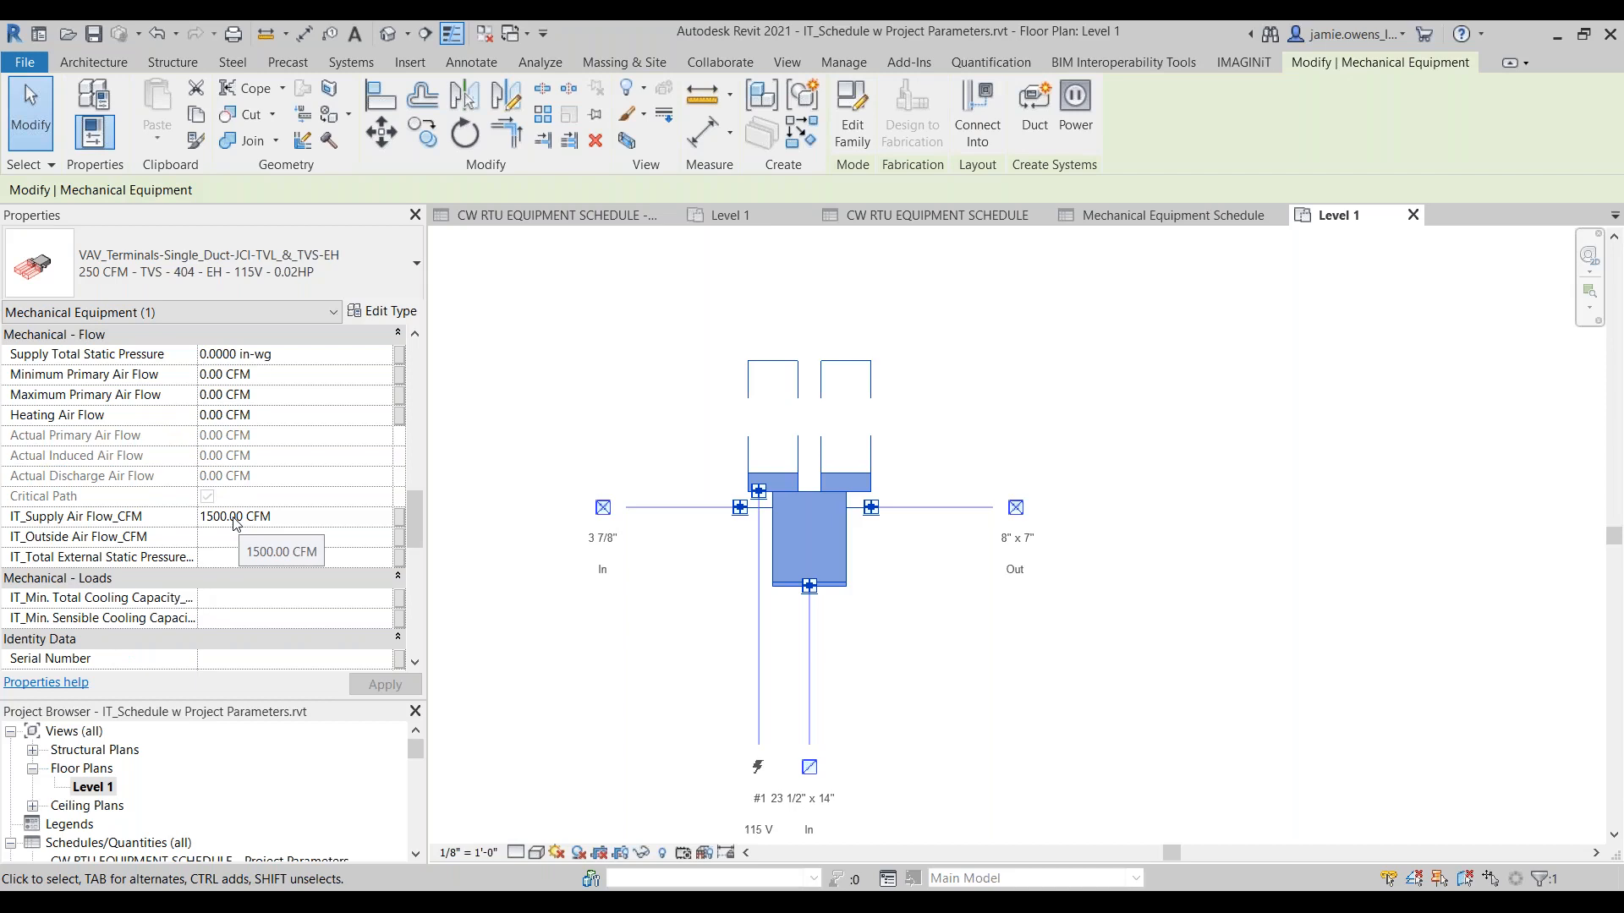
{"action": "left_click", "coordinate": [656, 678]}
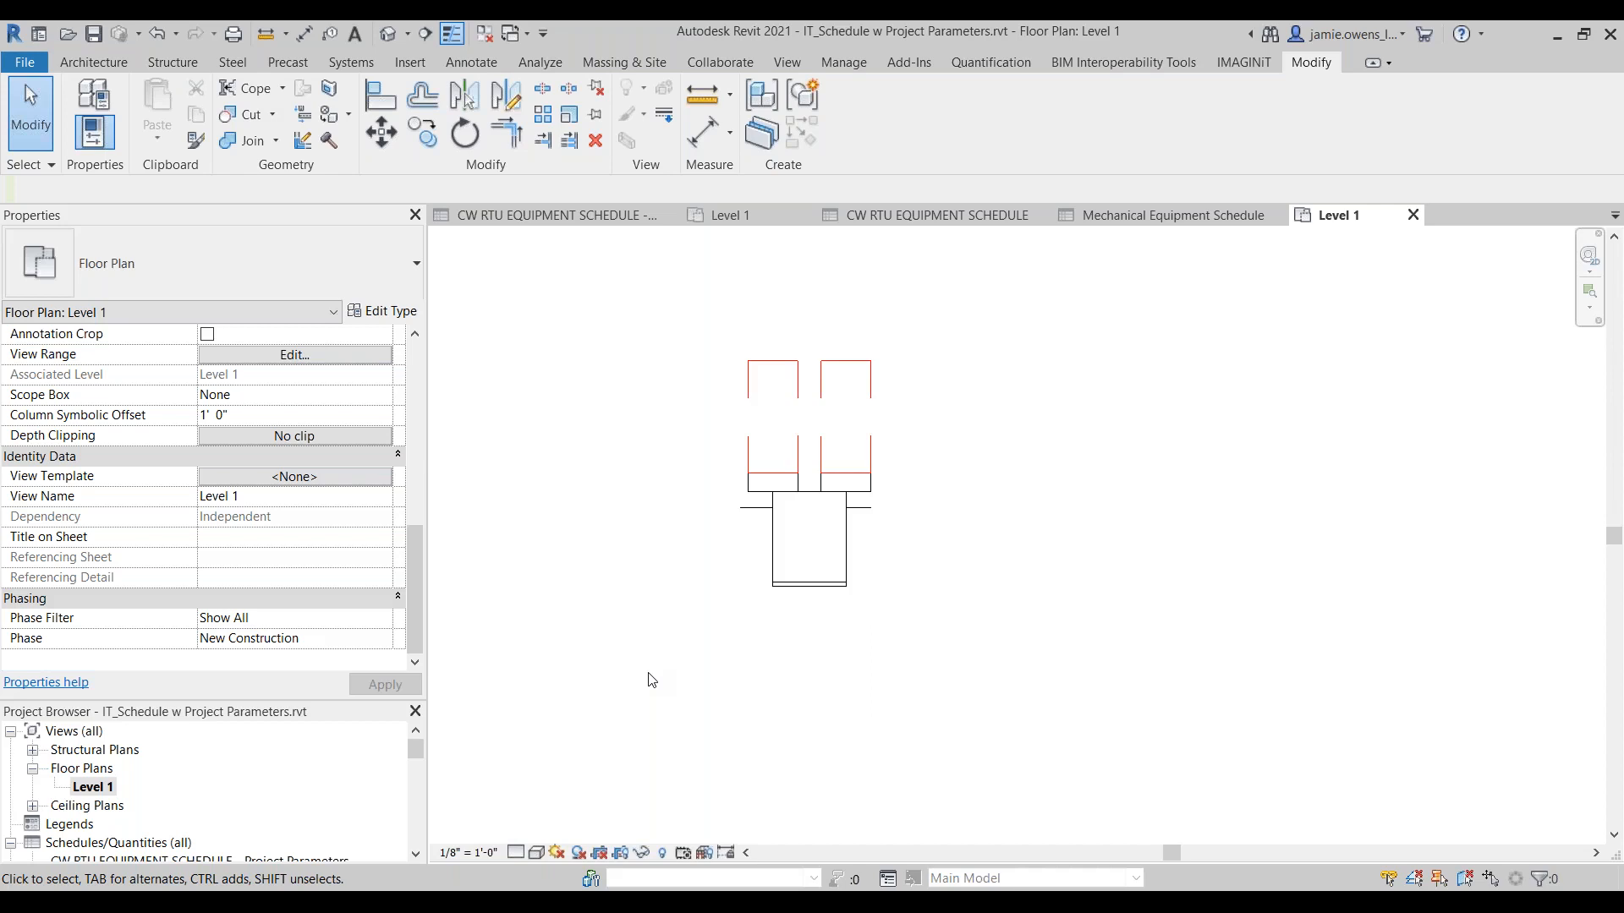
Step: Close the Level 1 plan and the schedule of IT_Schedule w Project Parameters.rvt, saving the project's changes
{"action": "left_click", "coordinate": [1413, 215]}
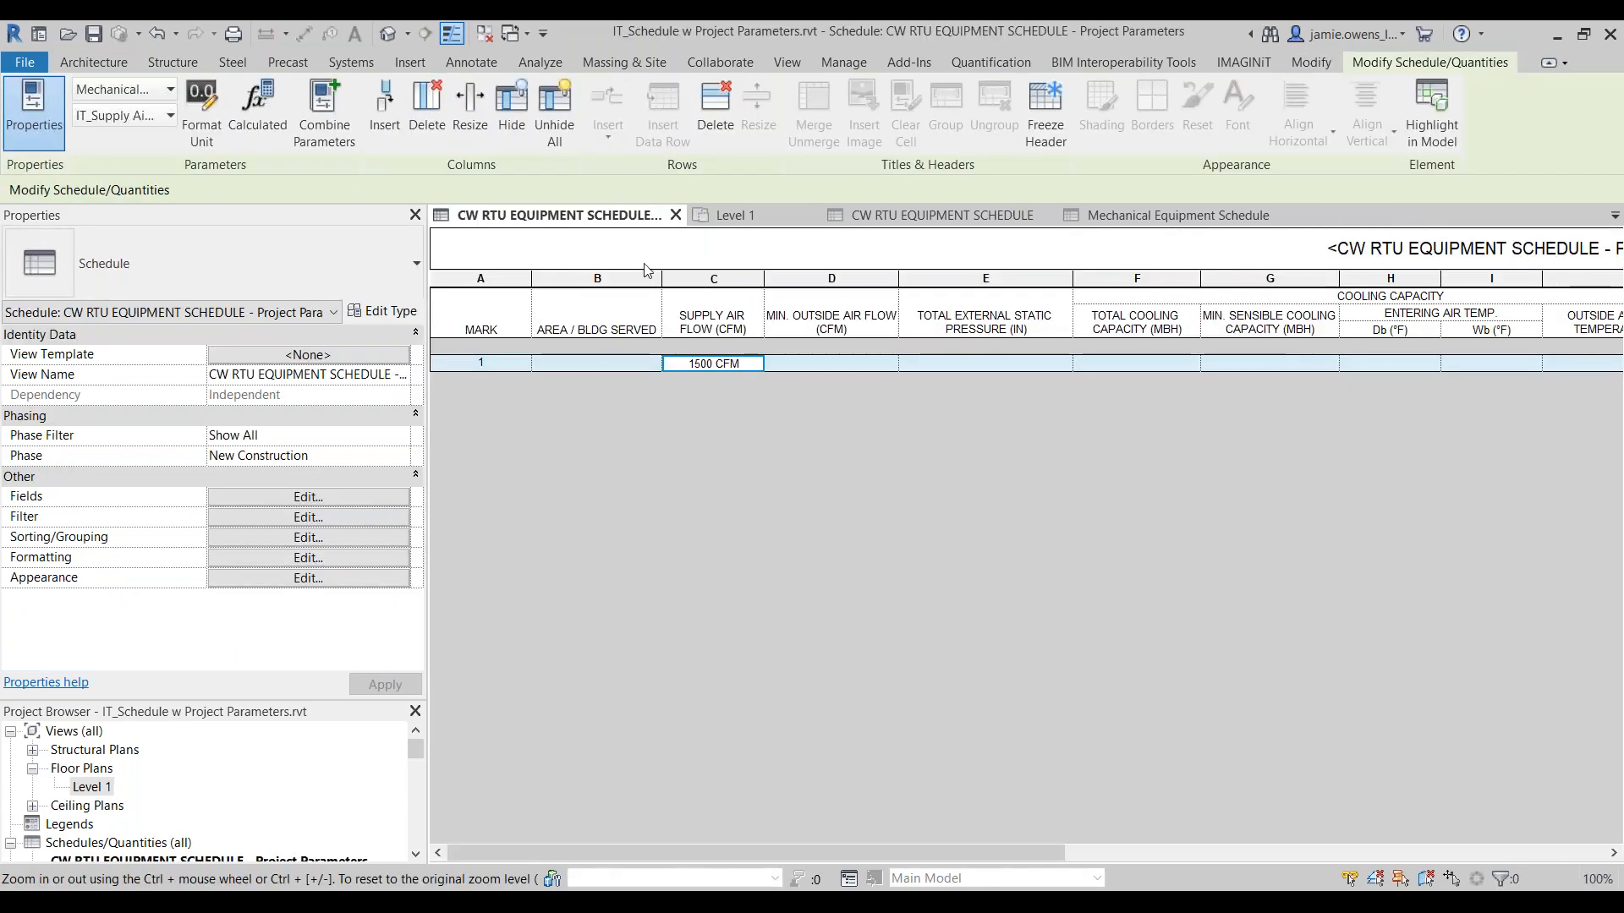
{"action": "left_click", "coordinate": [676, 216]}
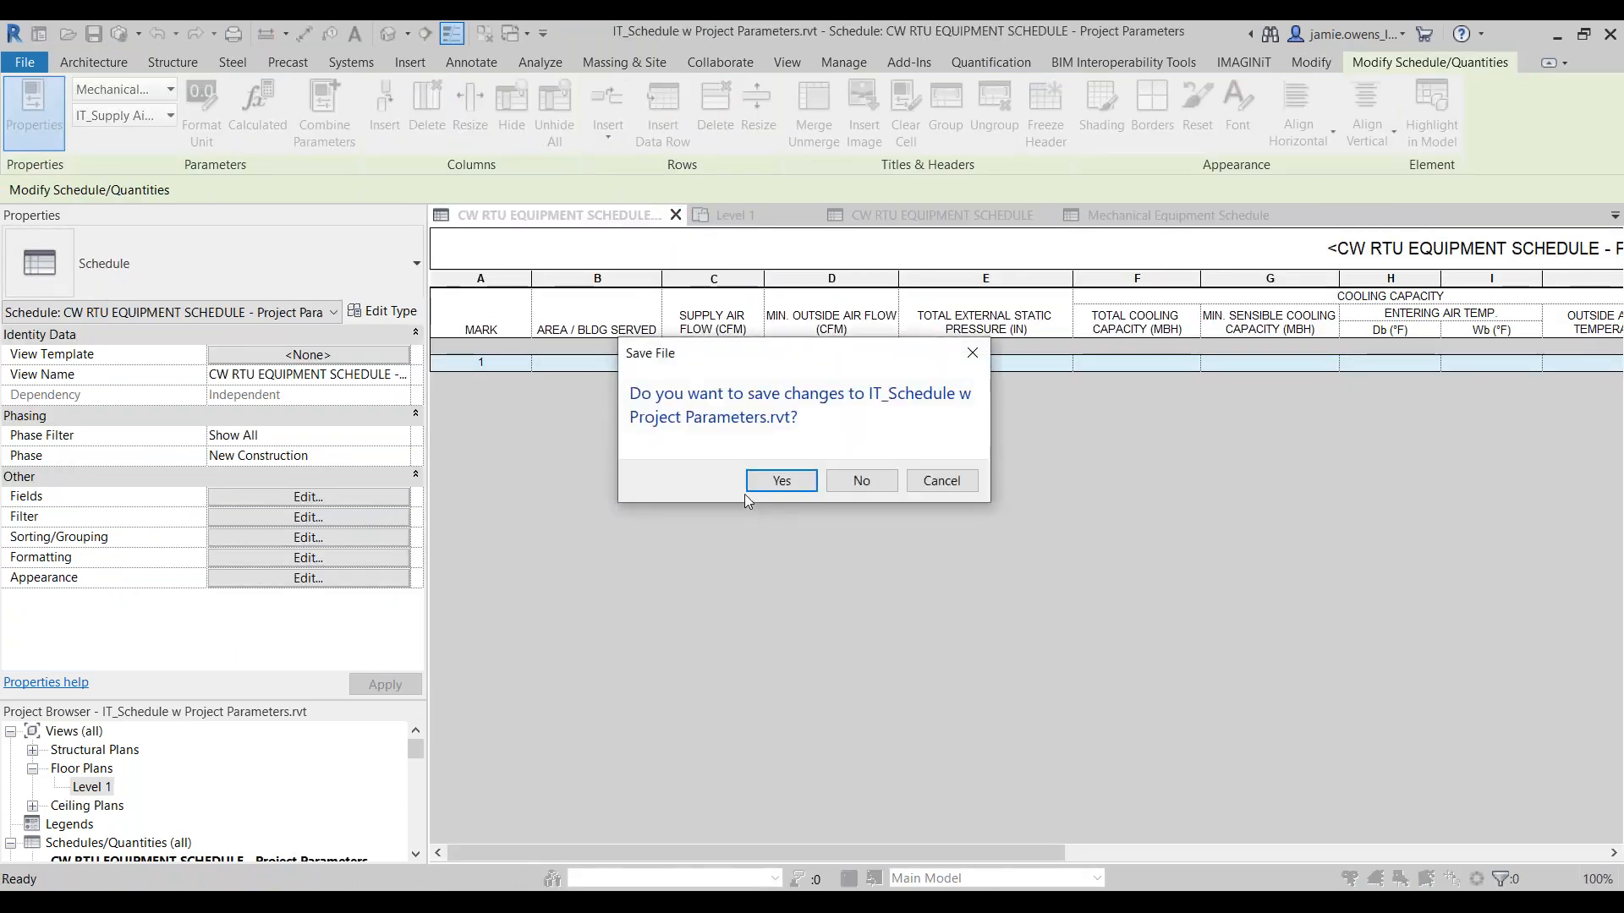
{"action": "left_click", "coordinate": [778, 482]}
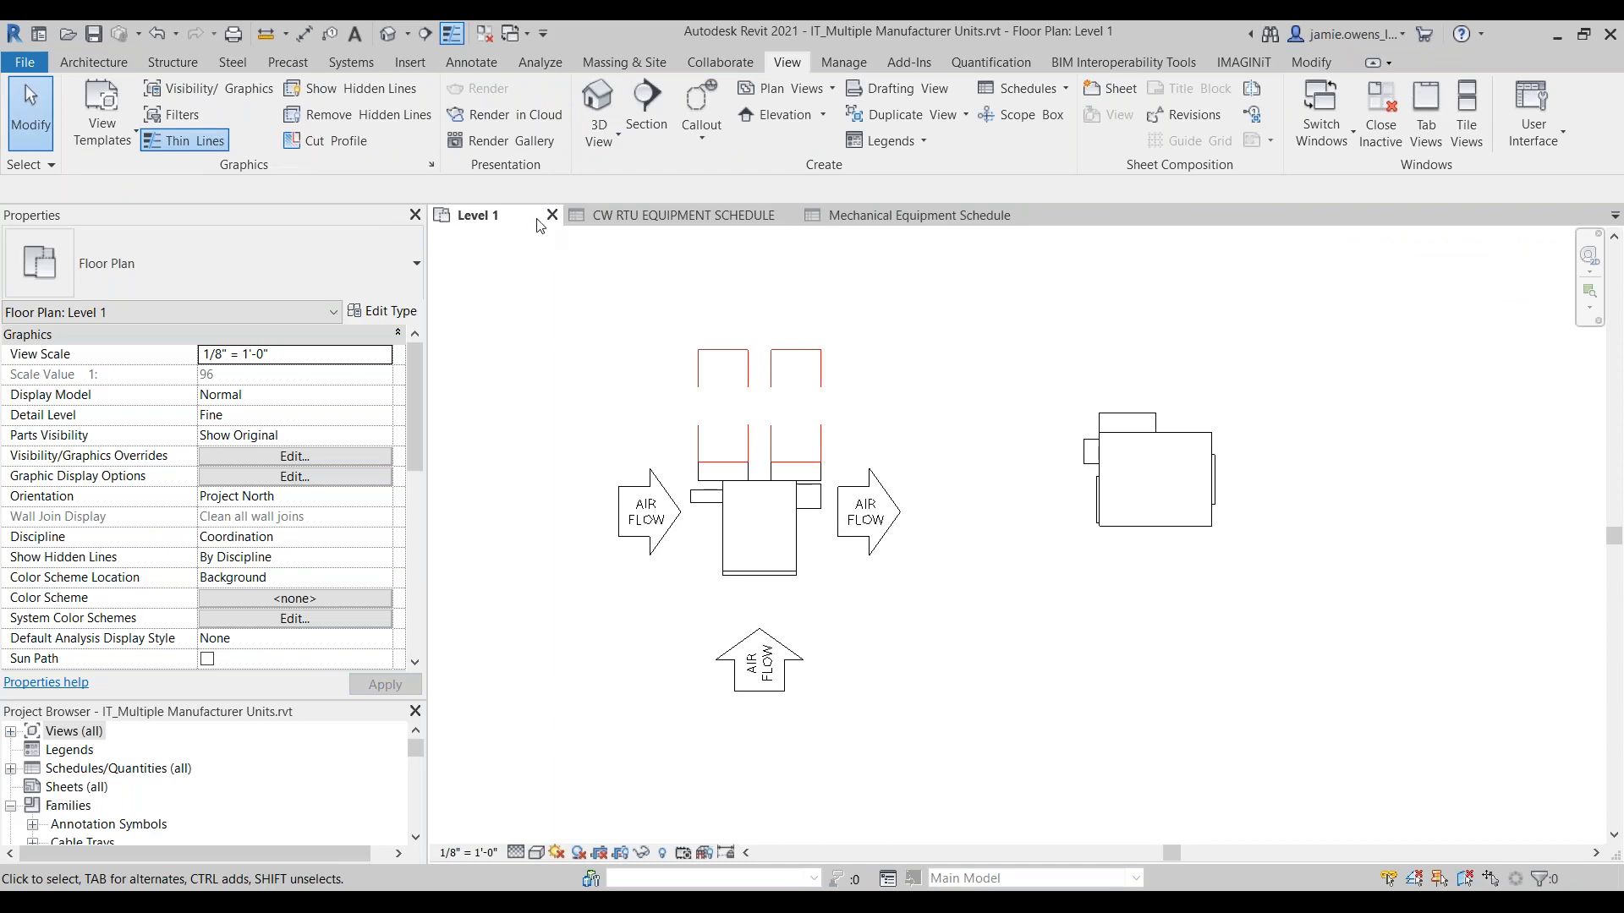
Step: Close the Level 1 plan and Mechanical Equipment Schedule of IT_Multiple Manufacturer Units.rvt, saving the project's changes
{"action": "left_click", "coordinate": [552, 215]}
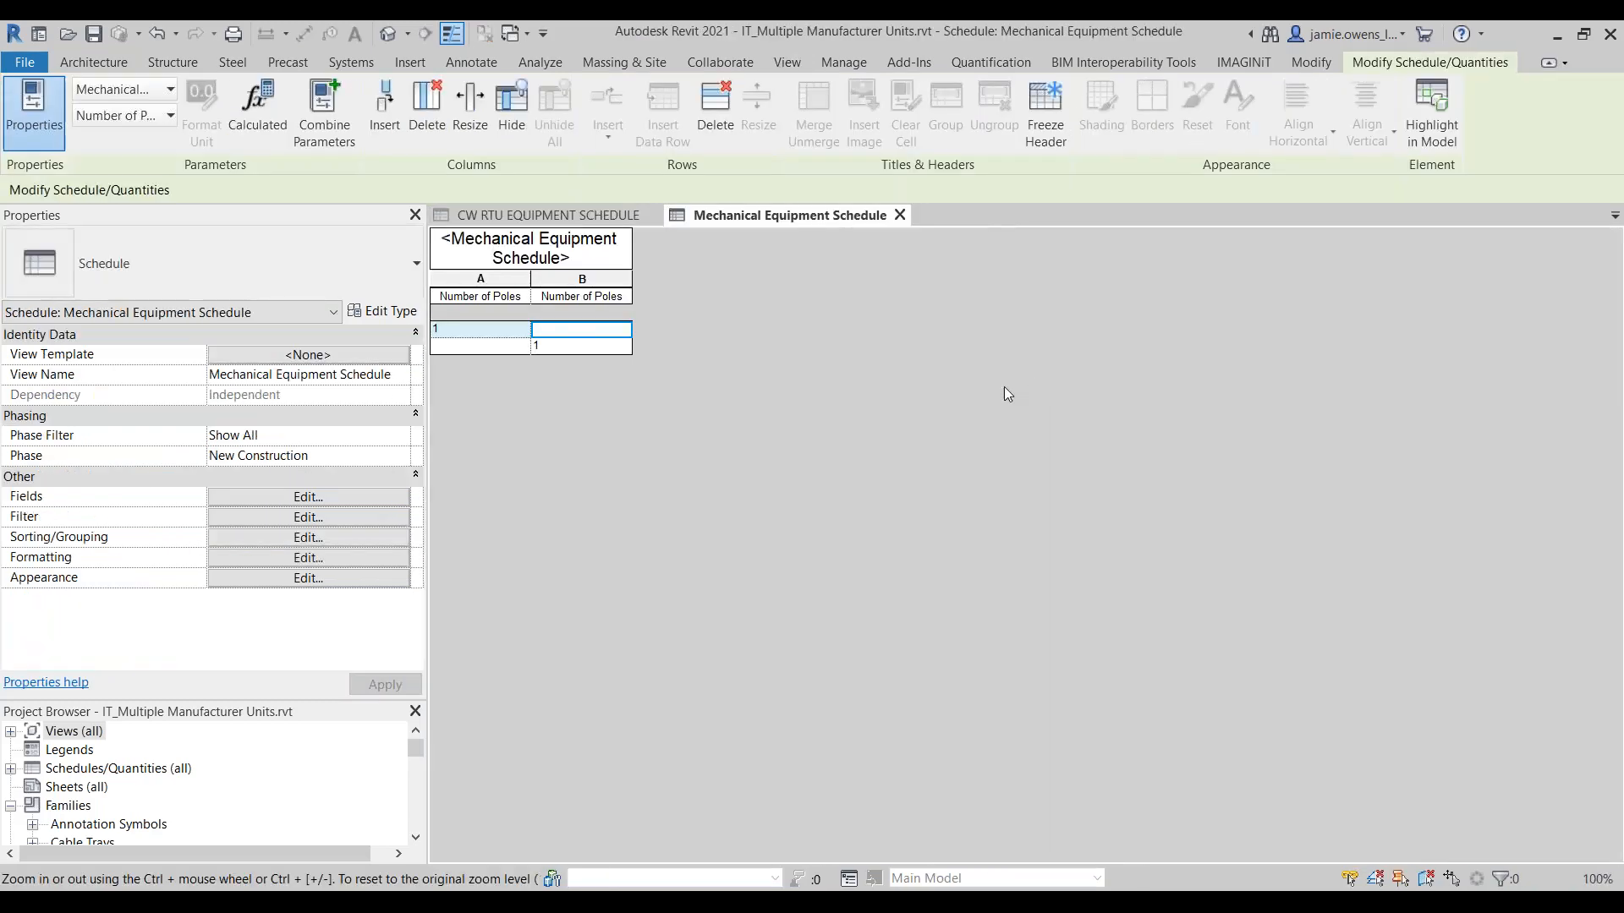
{"action": "left_click", "coordinate": [900, 215]}
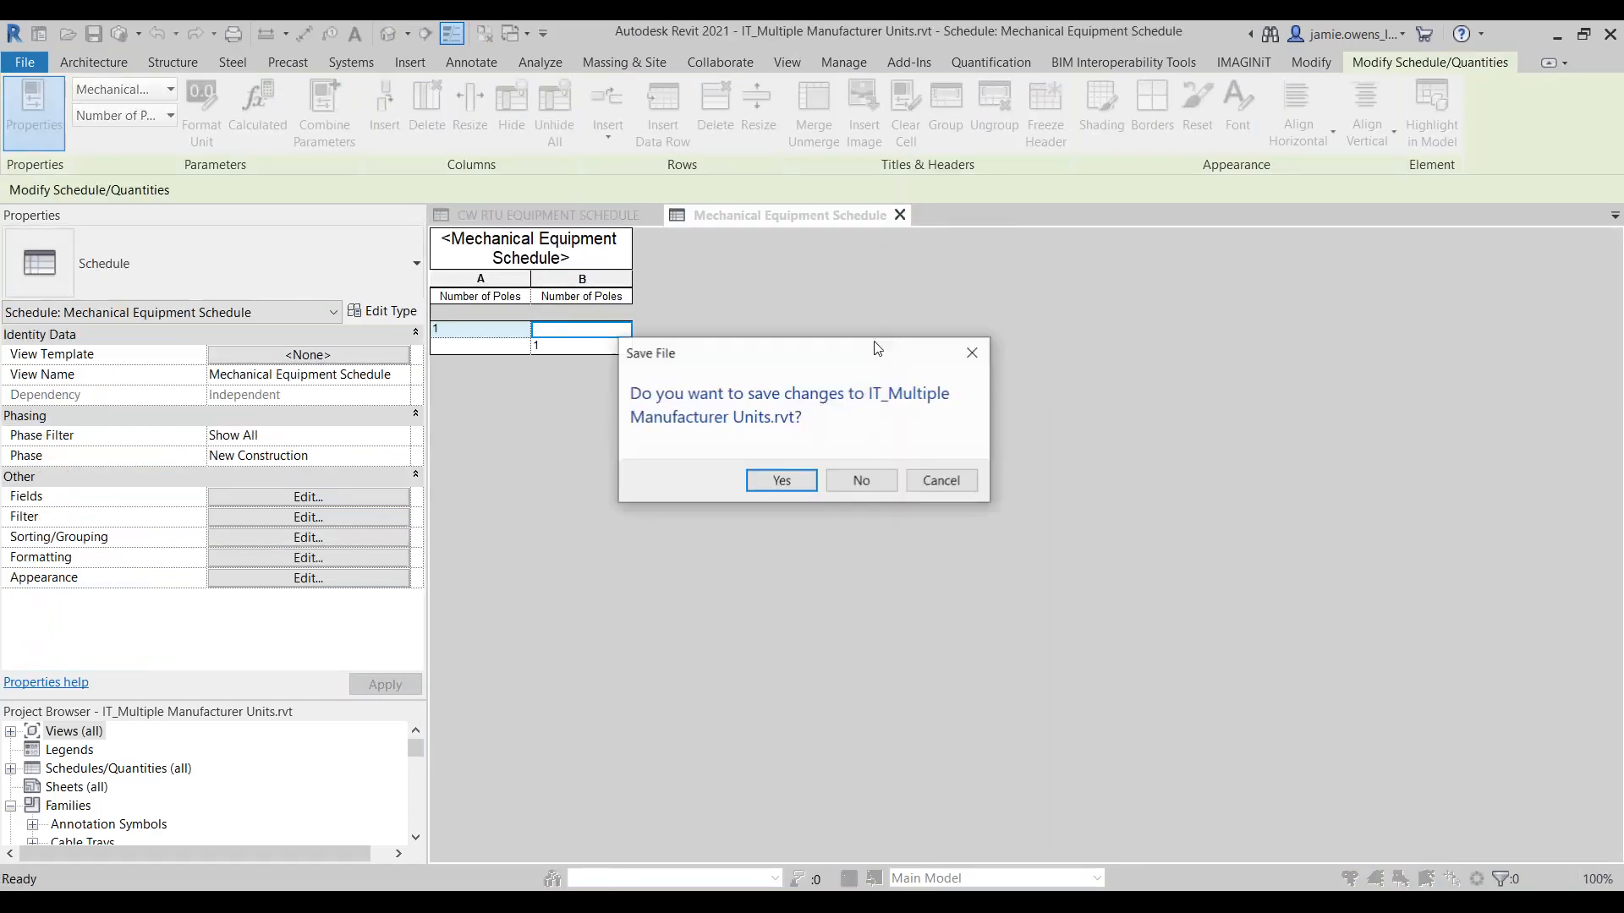
{"action": "left_click", "coordinate": [772, 484]}
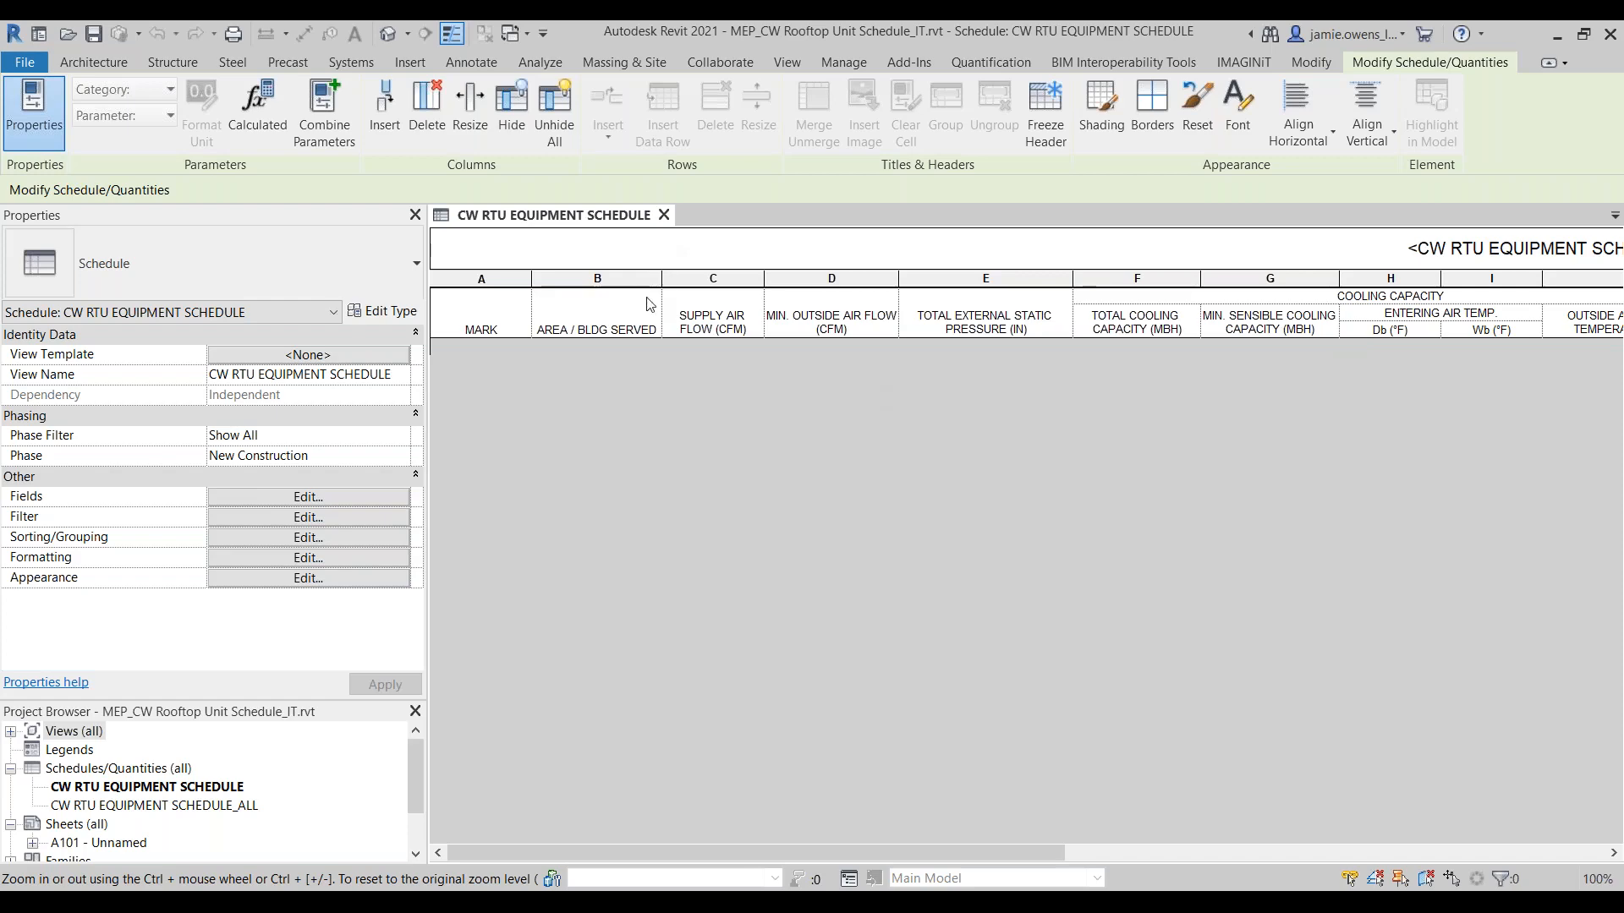
Step: Review the fields of the CW RTU EQUIPMENT SCHEDULE and the parameter properties of IT_Area_BLDG Served, leaving both unchanged
{"action": "left_click", "coordinate": [343, 497]}
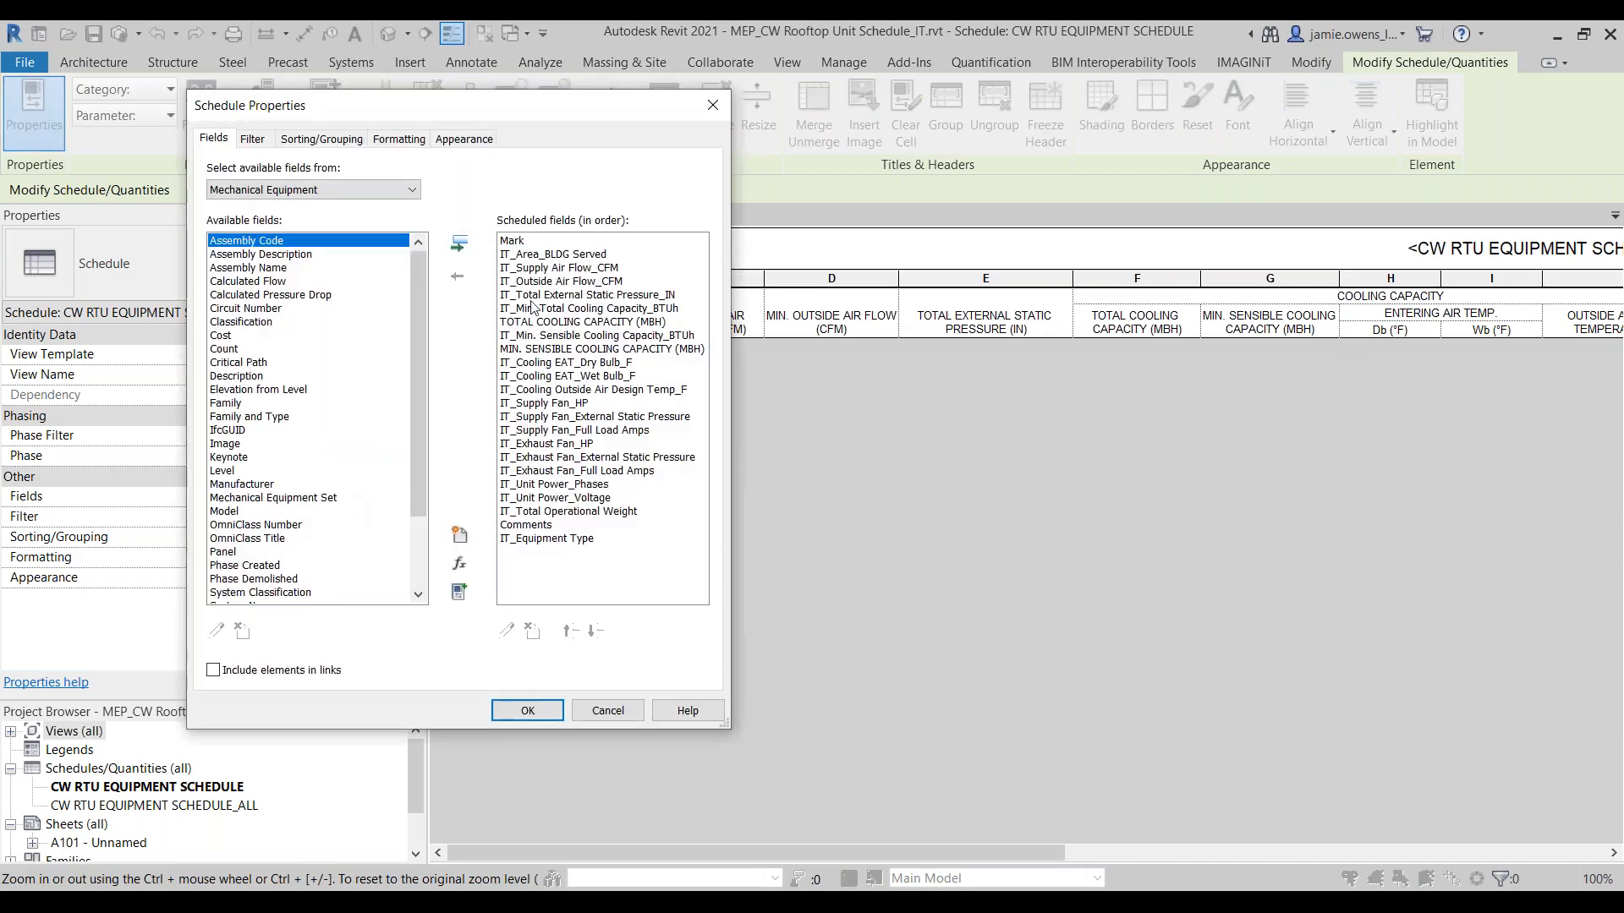
{"action": "left_click", "coordinate": [547, 254]}
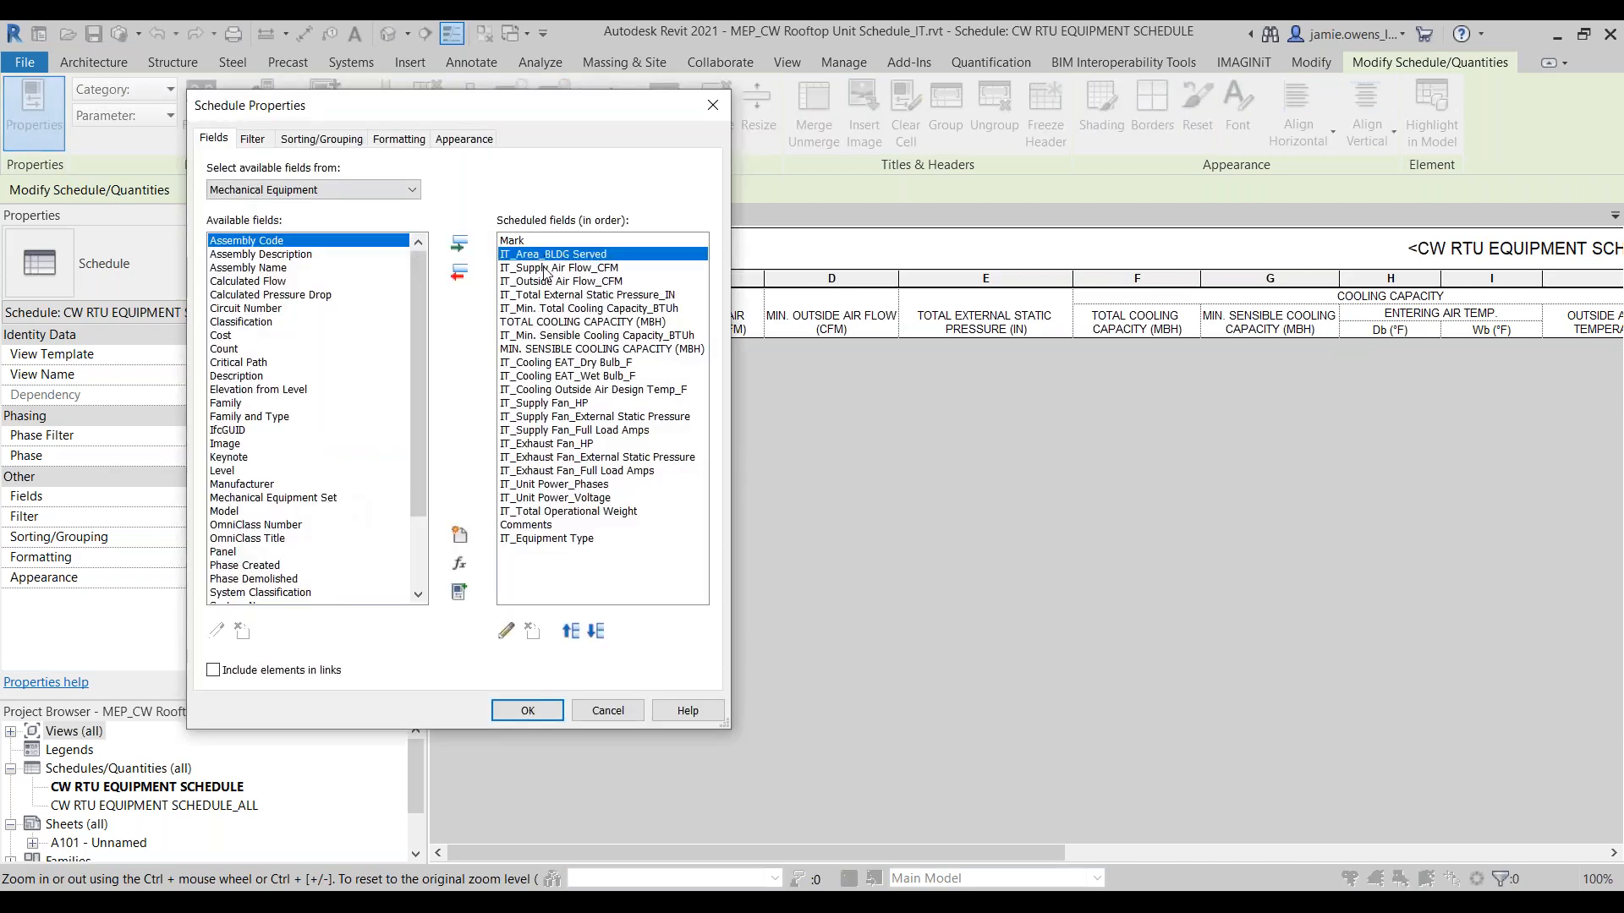
{"action": "left_click", "coordinate": [505, 631]}
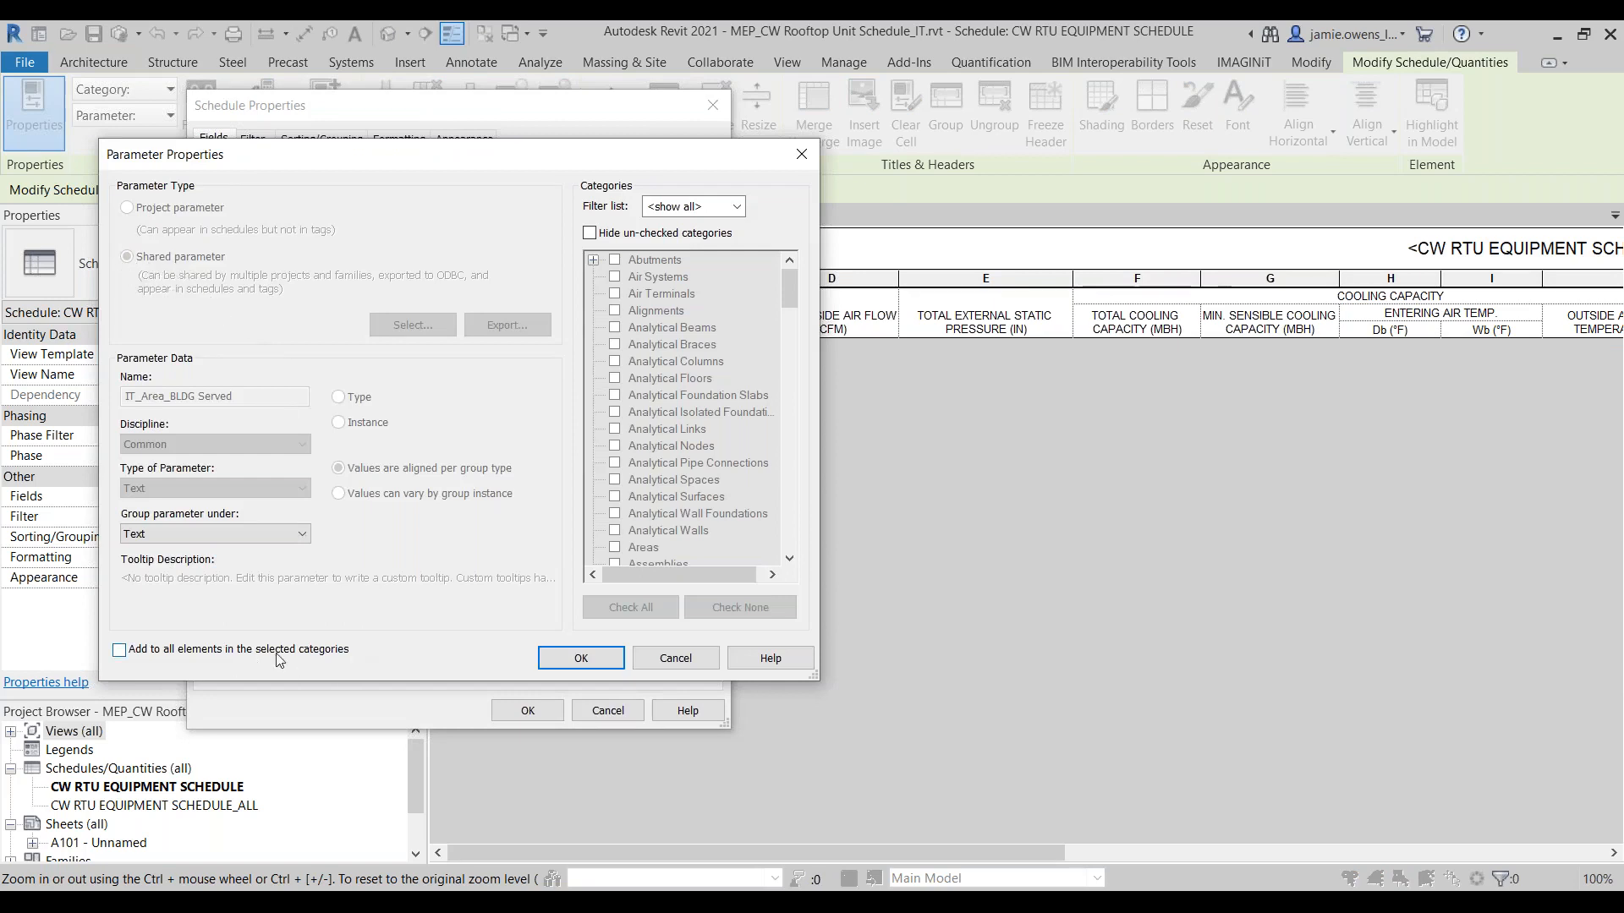
{"action": "left_click", "coordinate": [673, 659]}
{"action": "left_click", "coordinate": [621, 715]}
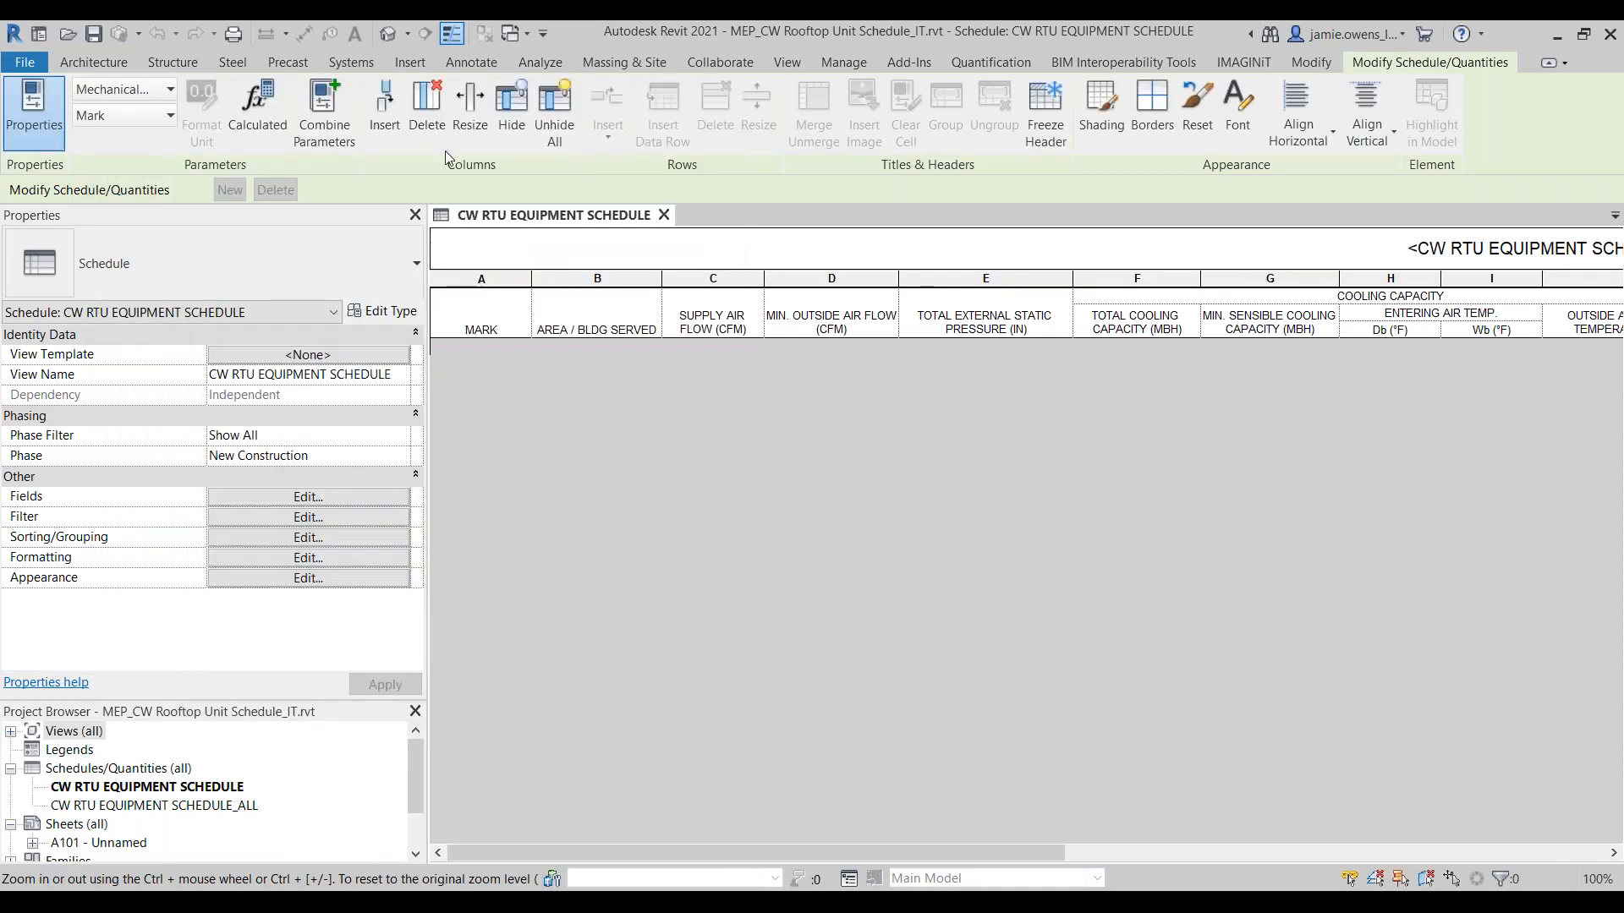
Step: Check which project parameters are defined in MEP_CW Rooftop Unit Schedule_IT.rvt and close the list without changes
{"action": "left_click", "coordinate": [844, 62]}
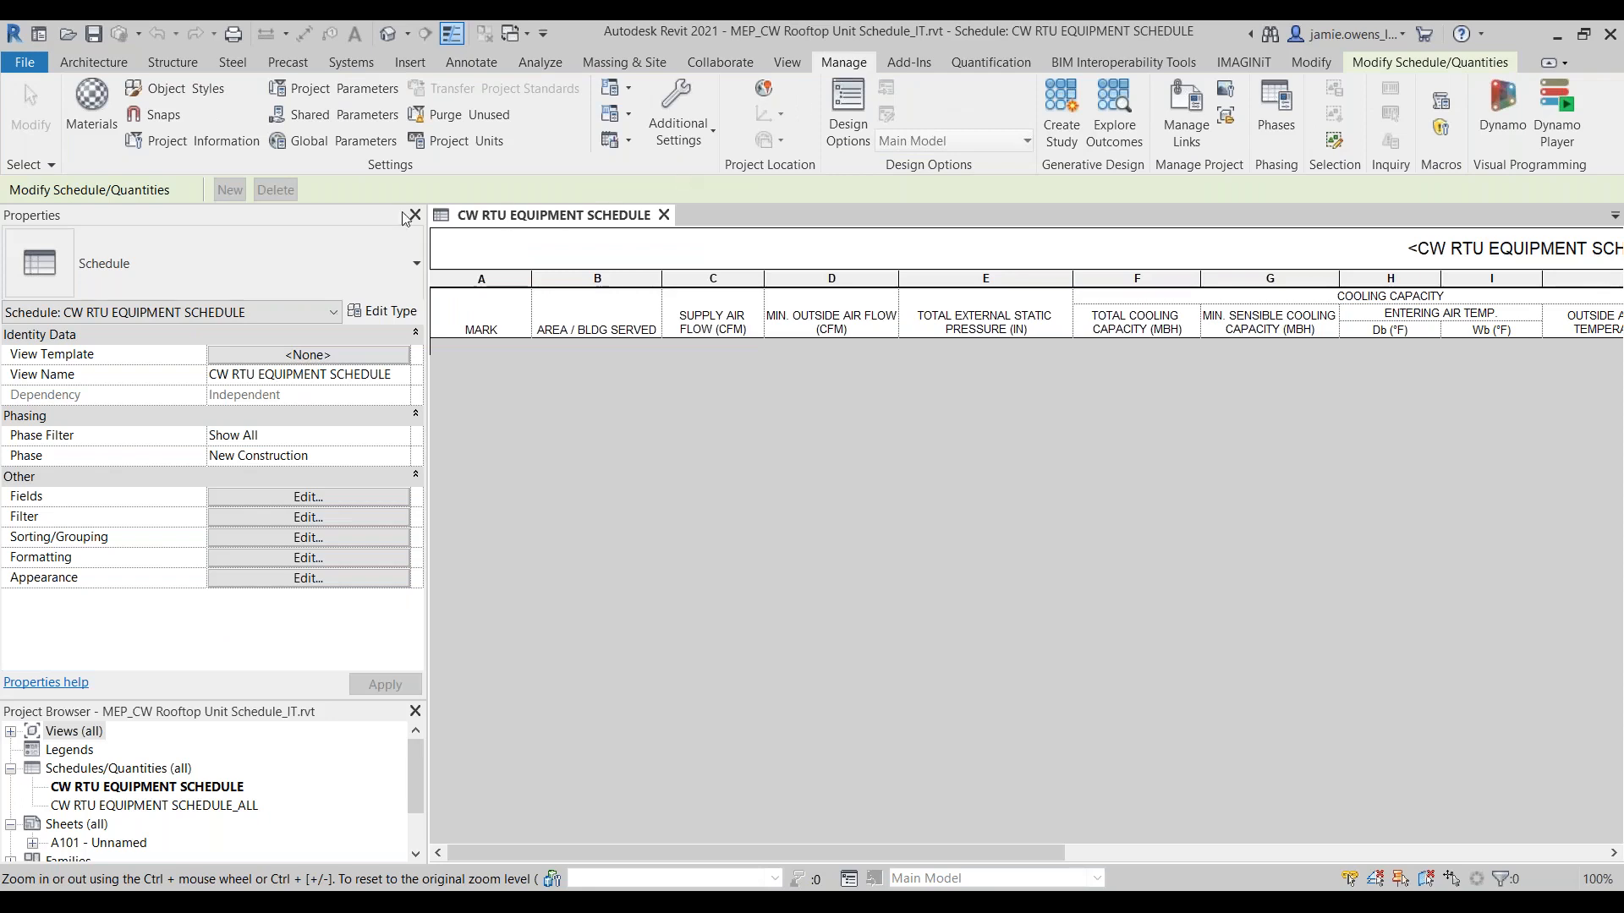
{"action": "left_click", "coordinate": [352, 93]}
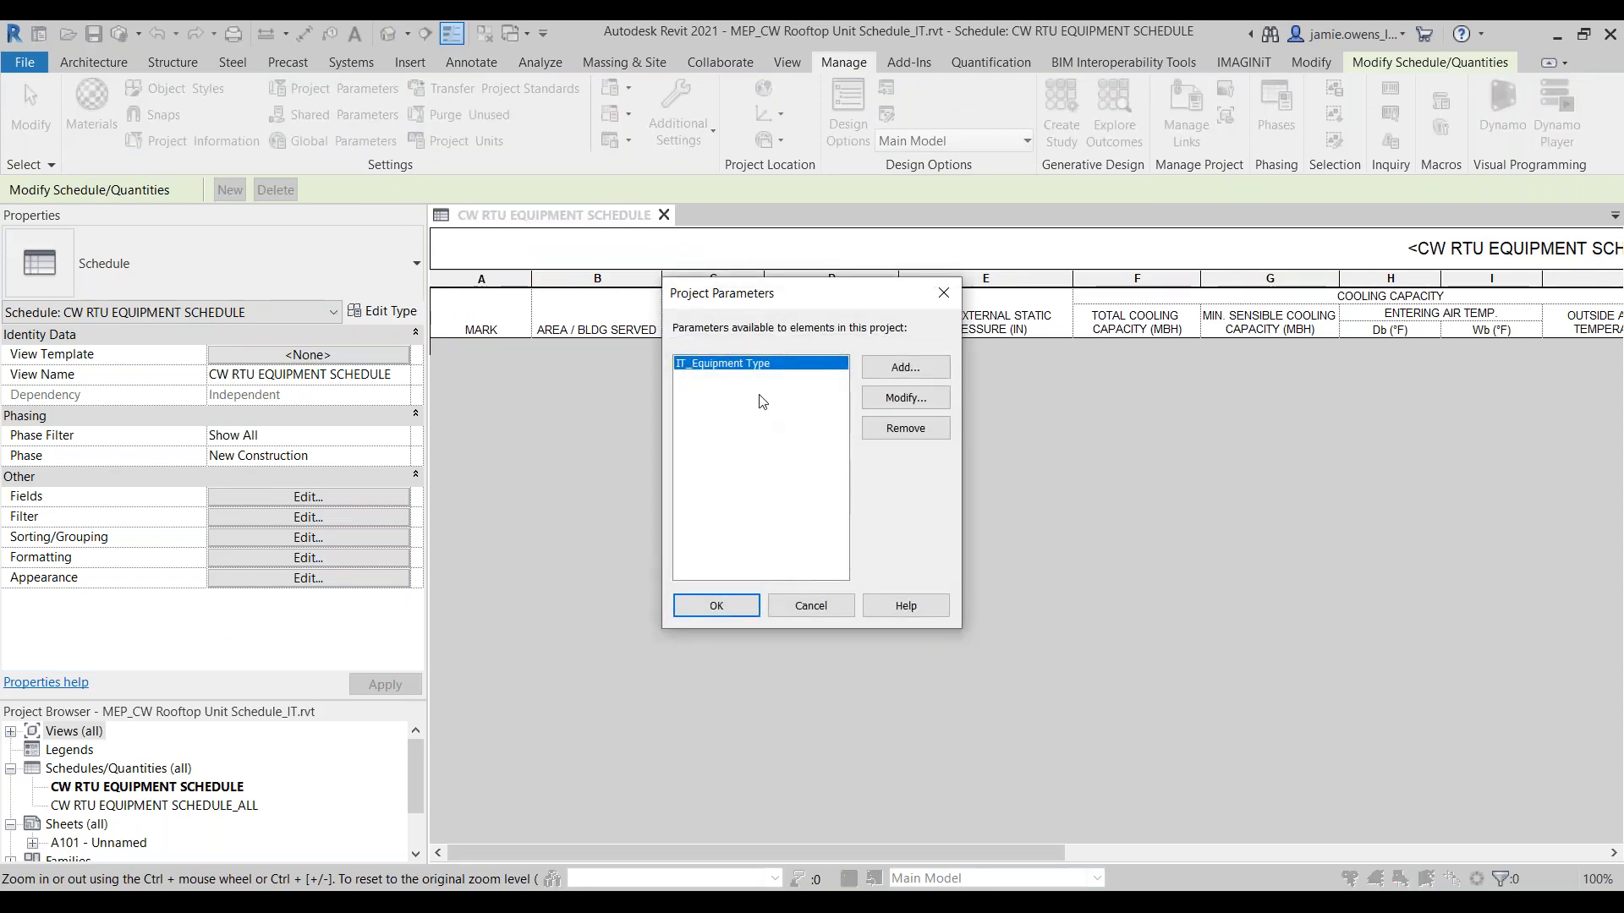
{"action": "left_click", "coordinate": [810, 607]}
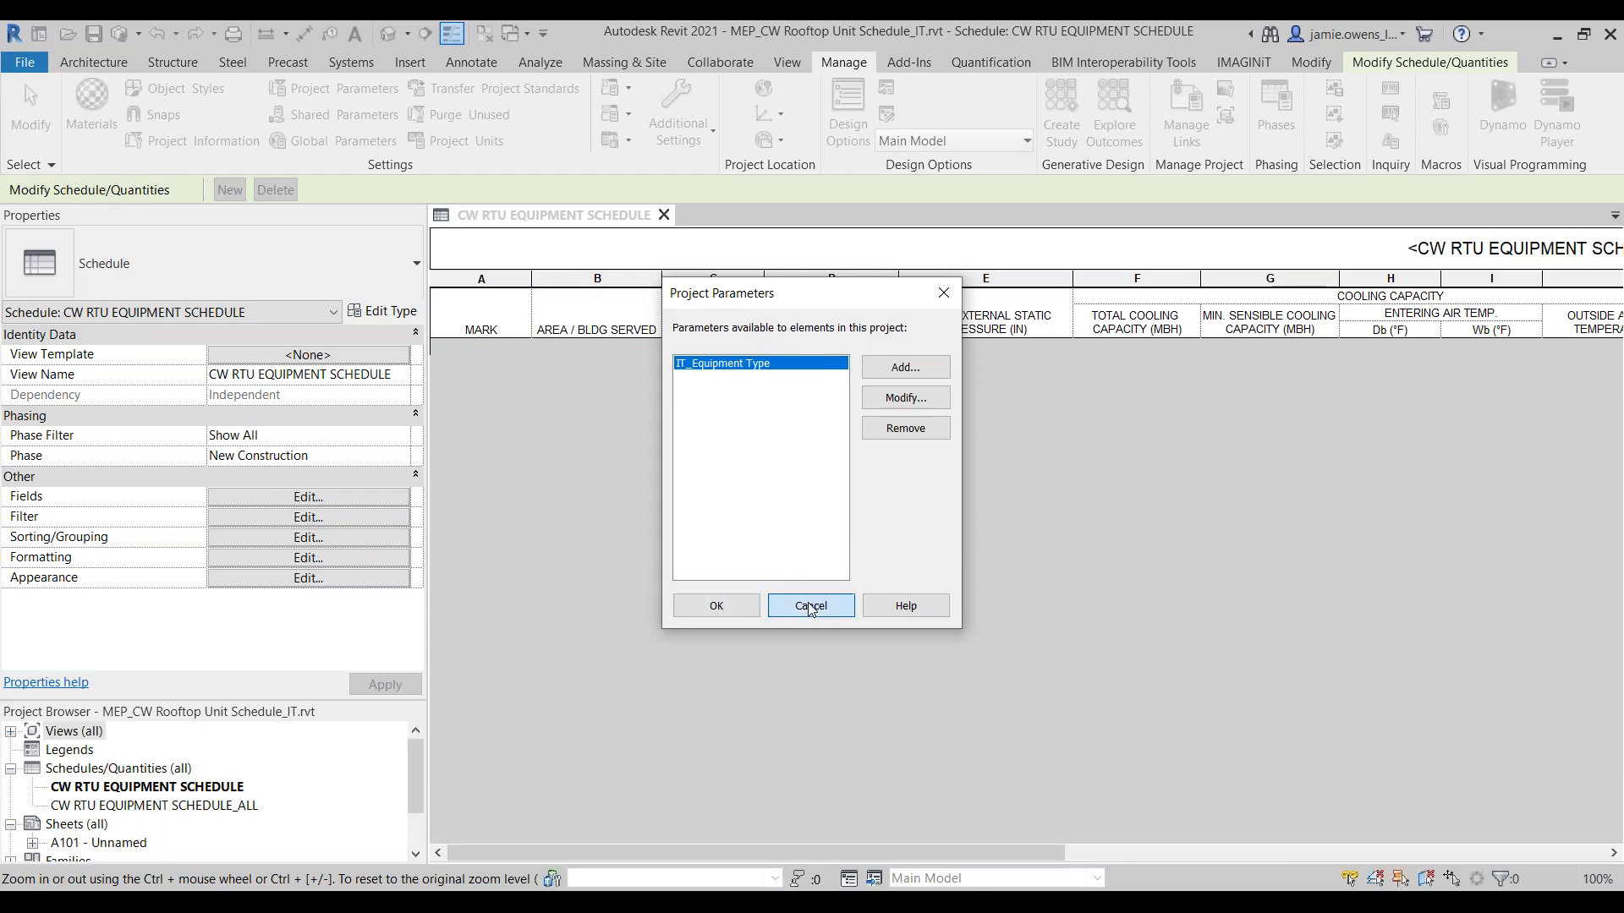
Step: Open the Level 1 floor plan and load the Outdoor AHU - Horizontal_OOTB family into the project
{"action": "left_click", "coordinate": [10, 732]}
{"action": "double_click", "coordinate": [82, 768]}
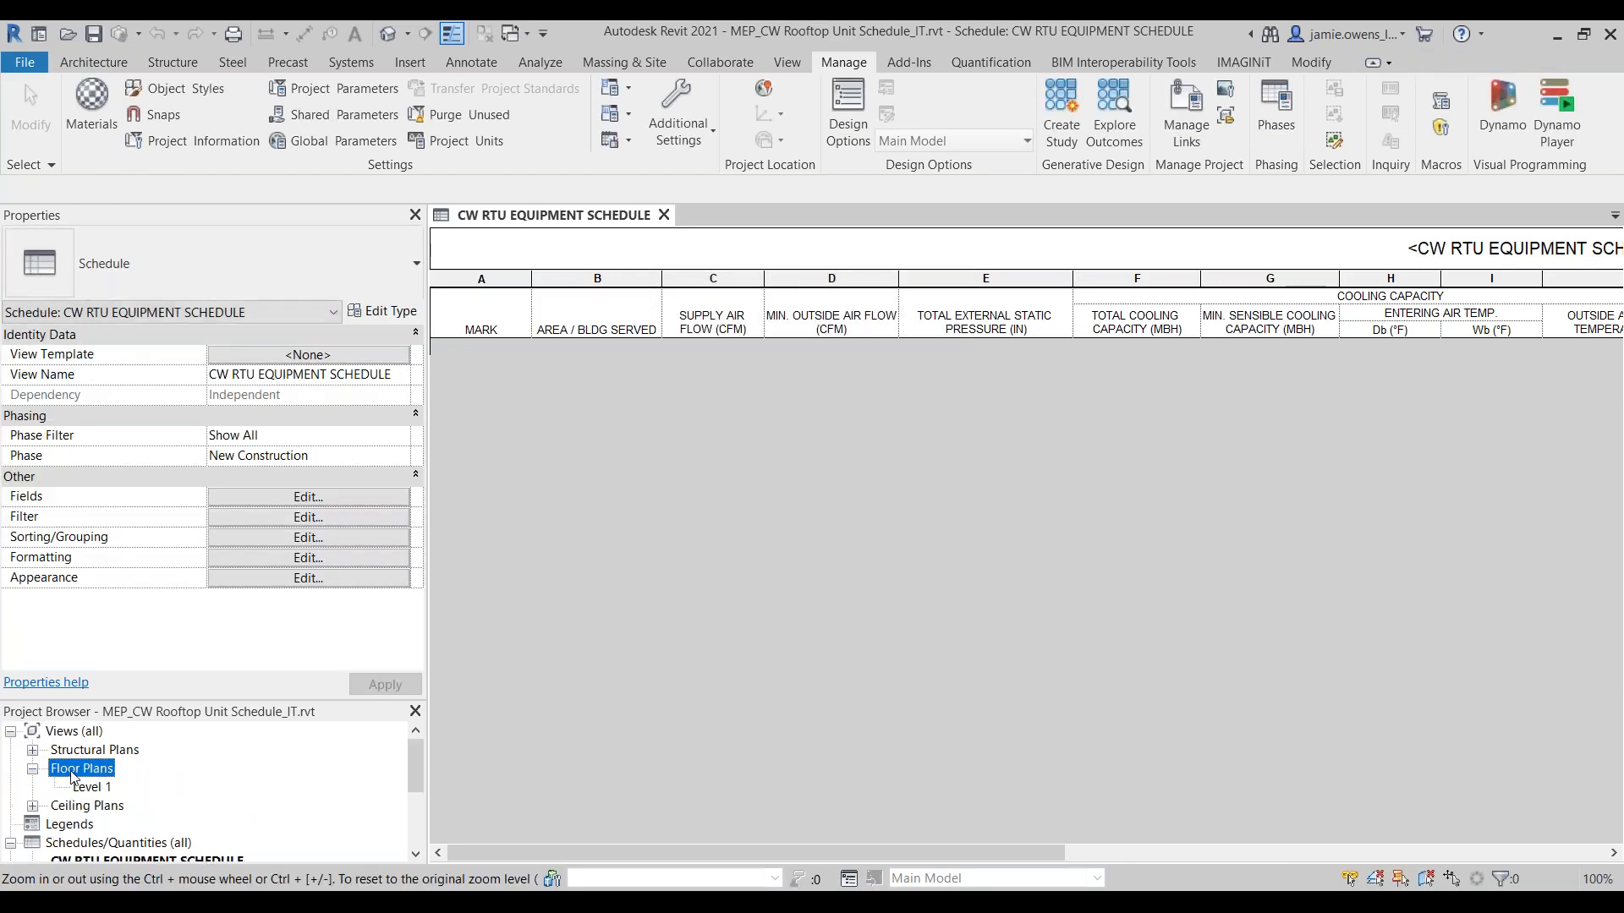
{"action": "double_click", "coordinate": [92, 789]}
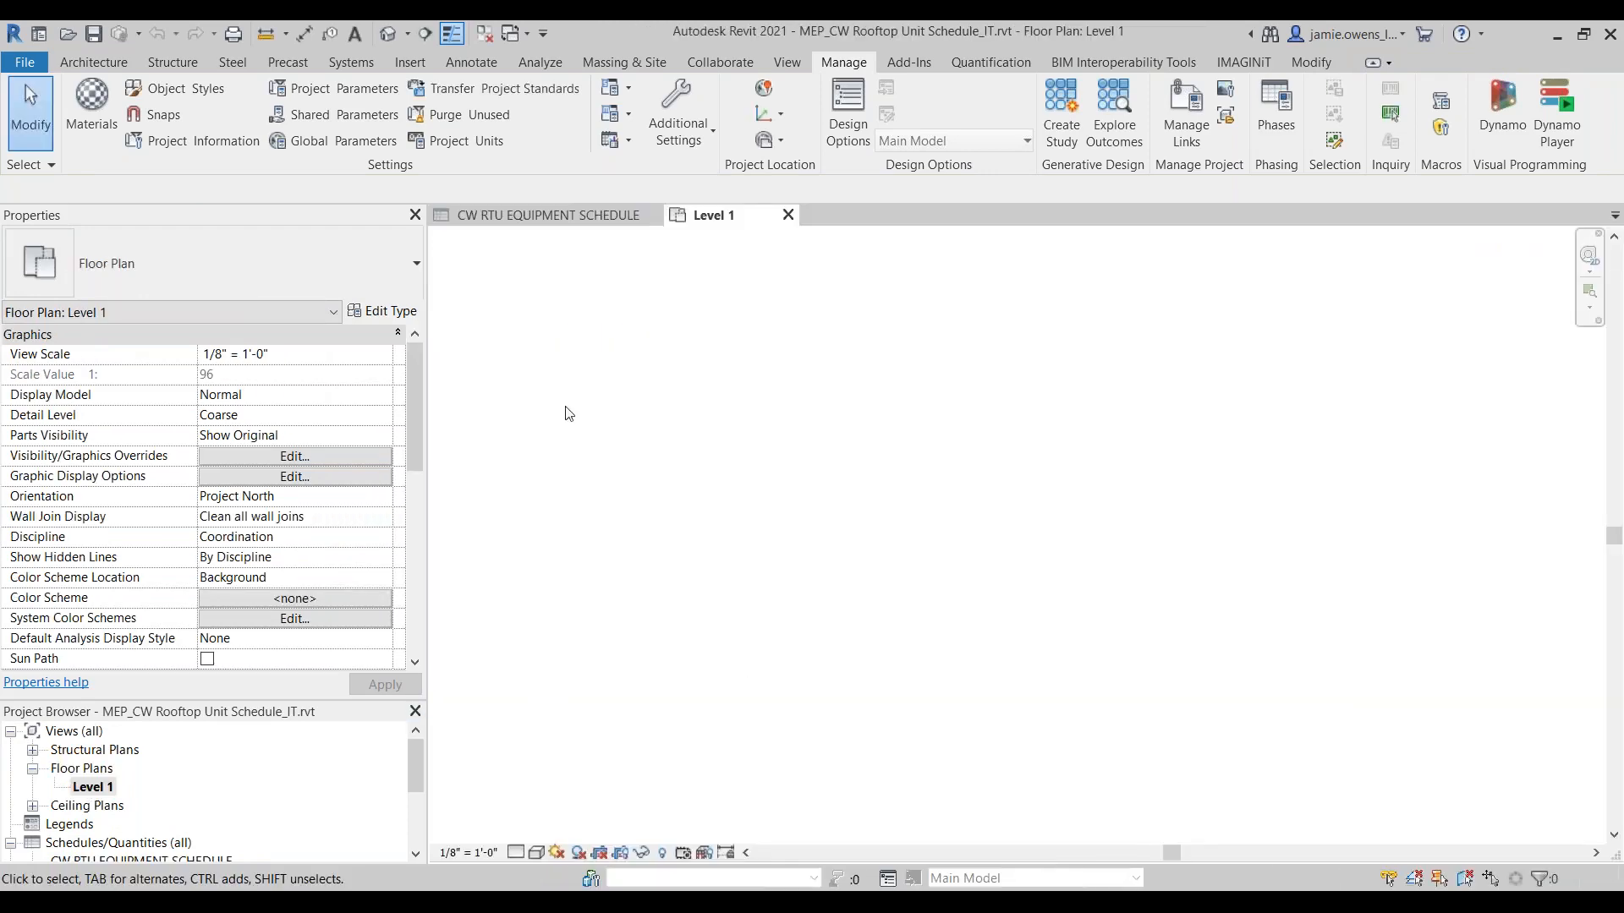
{"action": "left_click", "coordinate": [409, 63]}
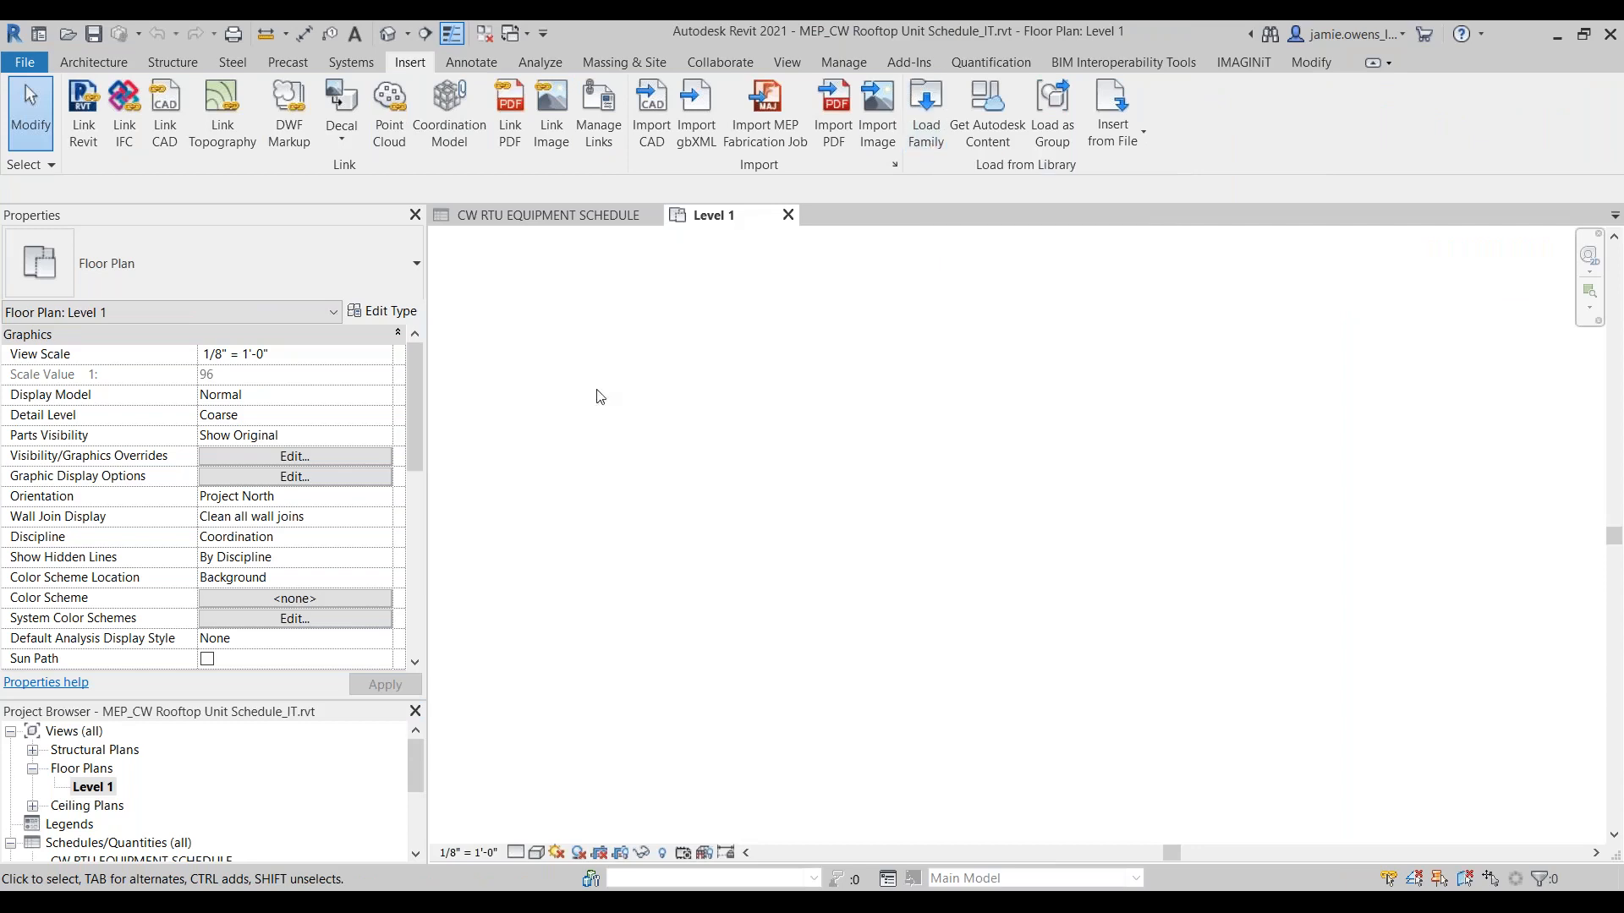
{"action": "left_click", "coordinate": [931, 139]}
Step: Place one Outdoor AHU - Horizontal_OOTB unit, type 6 Square Feet of Coil, on the Level 1 plan
{"action": "left_click", "coordinate": [342, 62]}
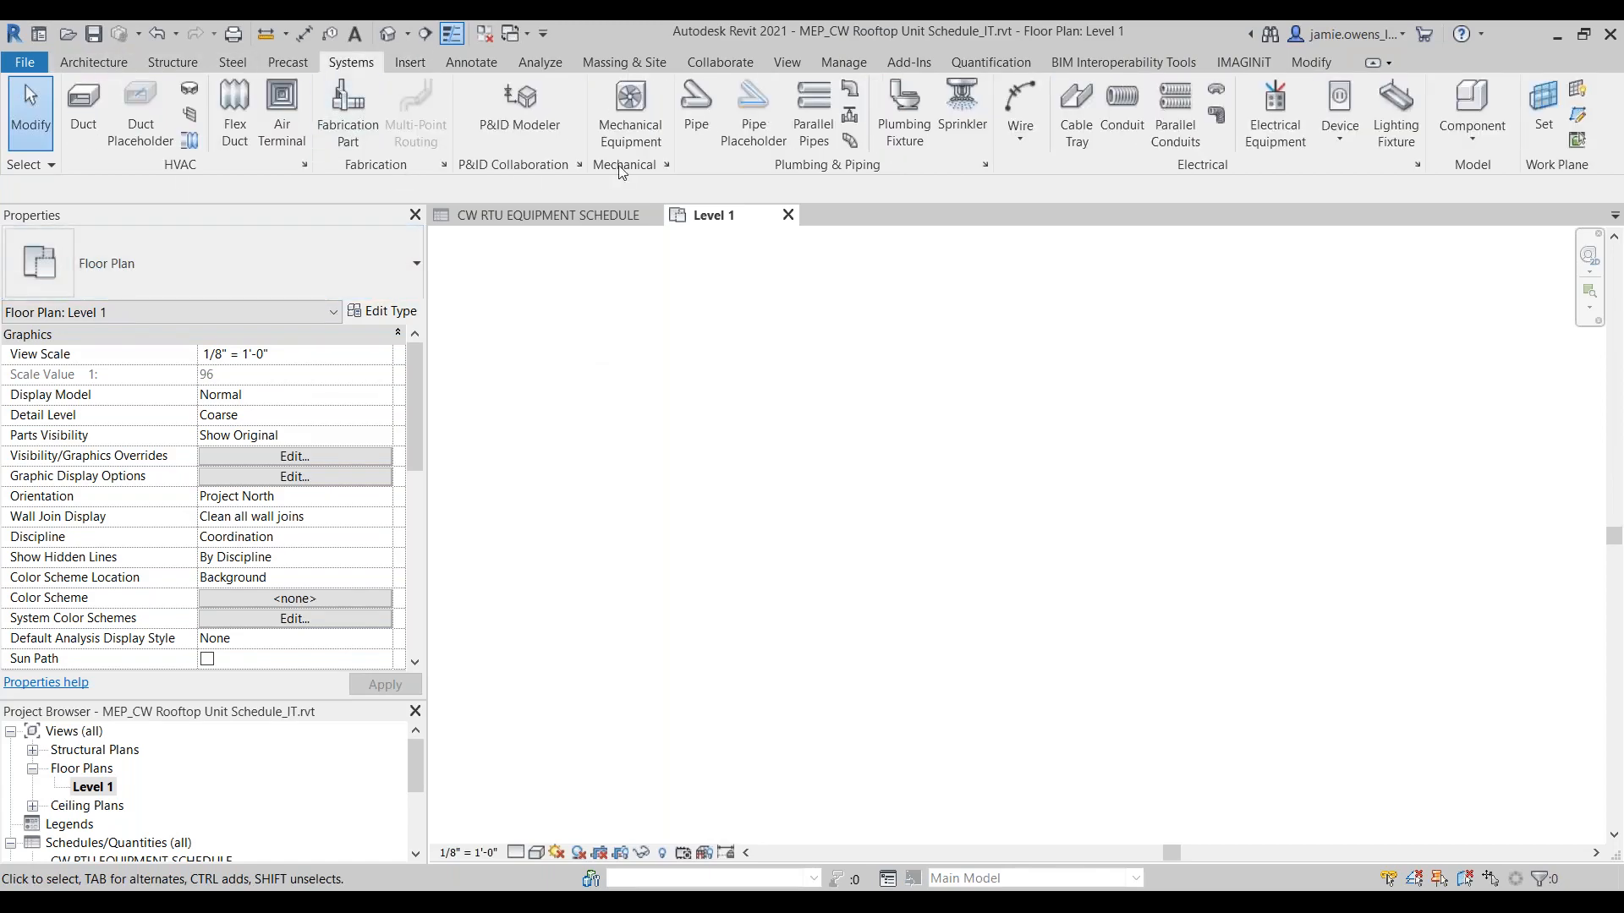
{"action": "left_click", "coordinate": [632, 129]}
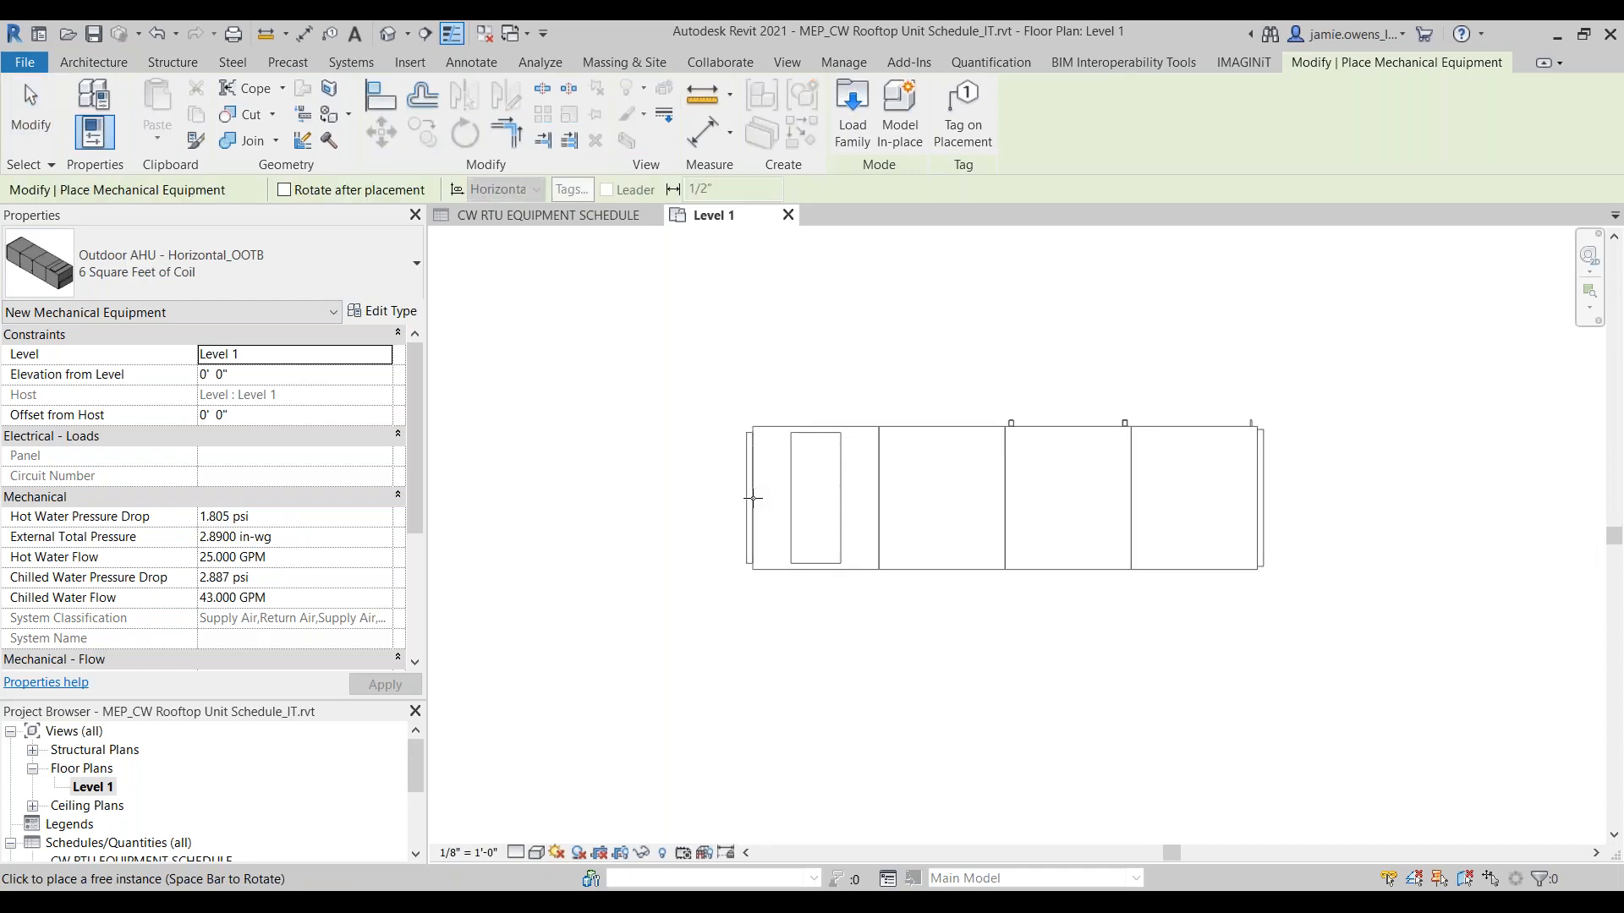
{"action": "left_click", "coordinate": [748, 550]}
{"action": "key", "text": "Escape"}
{"action": "key", "text": "Escape"}
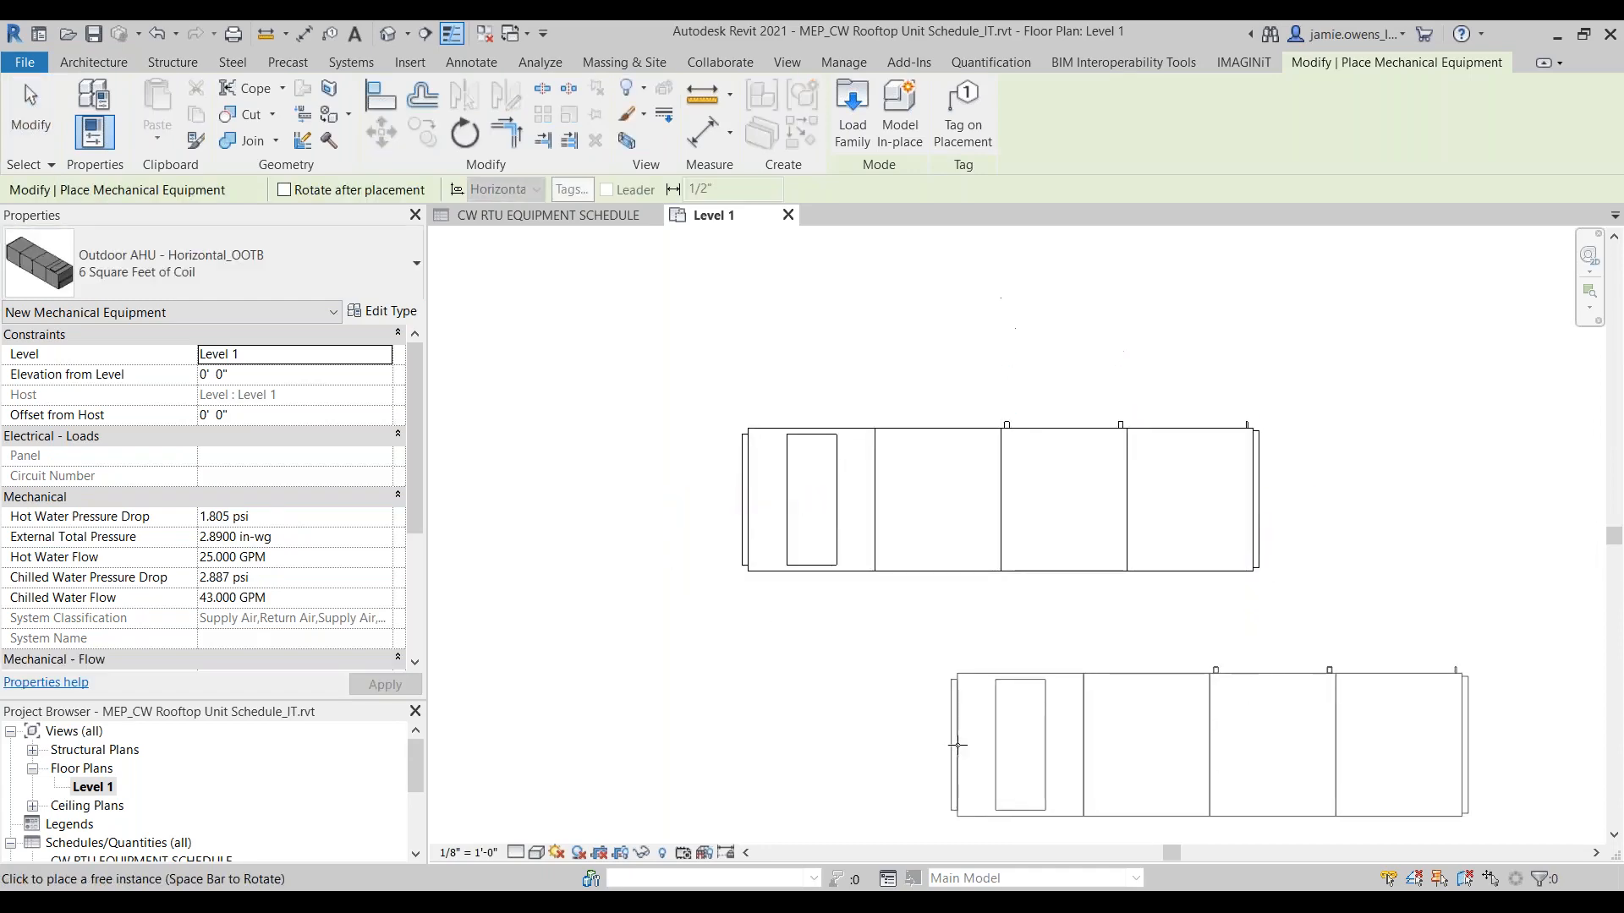
Step: Examine the placed air handler's instance properties and check whether it is listed in the CW RTU EQUIPMENT SCHEDULE
{"action": "left_click", "coordinate": [888, 583]}
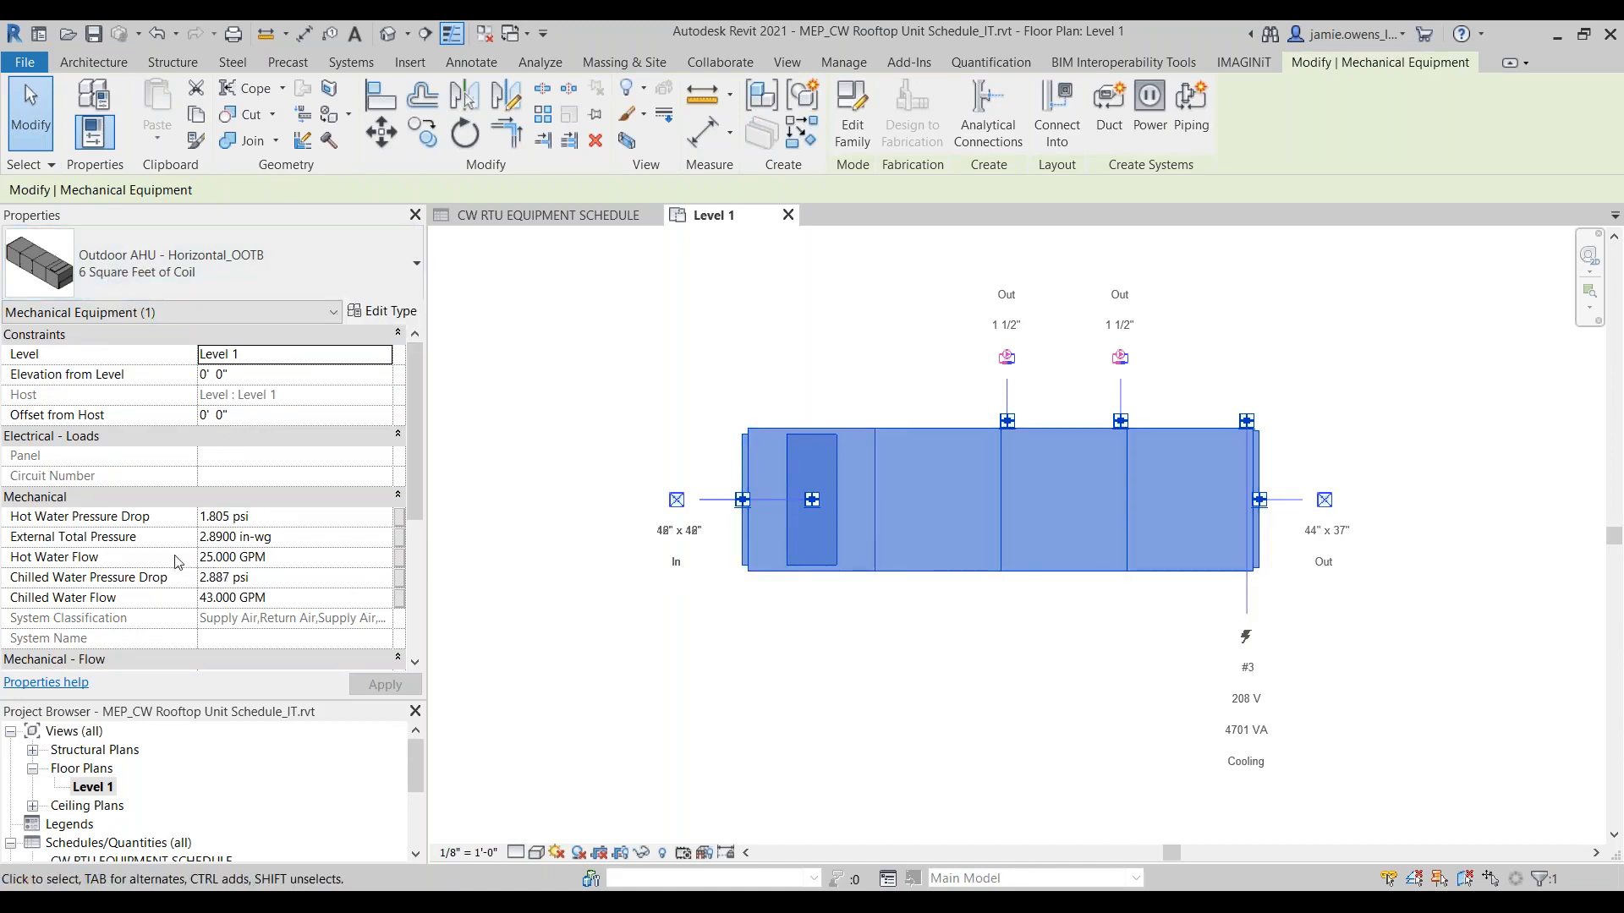
{"action": "scroll", "coordinate": [160, 542], "scroll_direction": "down", "scroll_amount": 3}
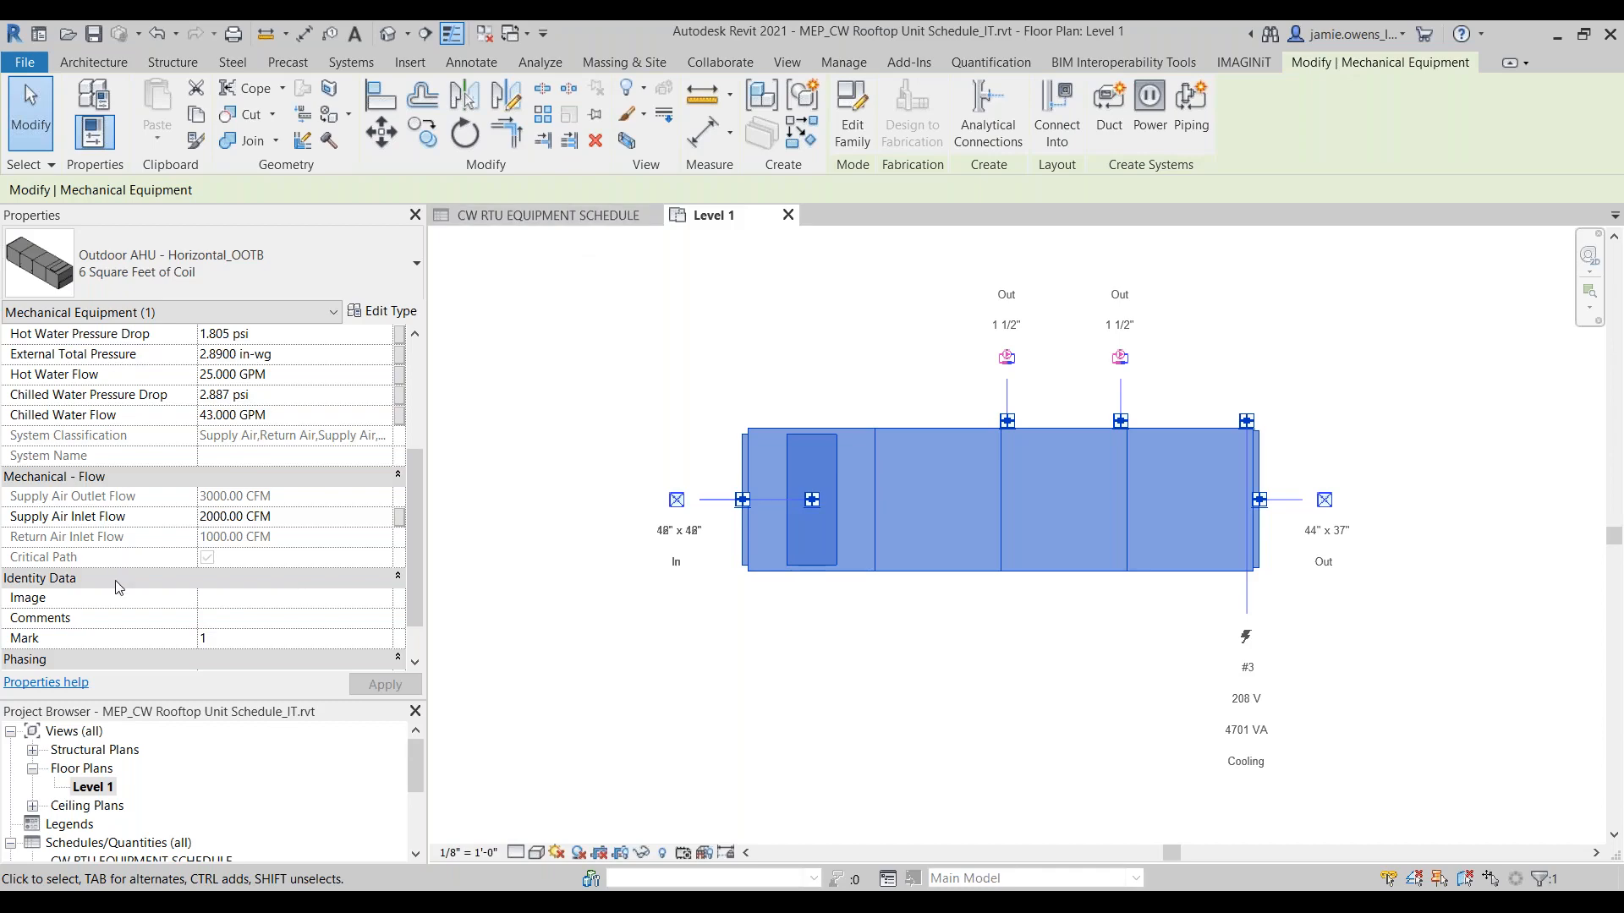
{"action": "scroll", "coordinate": [148, 609], "scroll_direction": "down", "scroll_amount": 1}
{"action": "scroll", "coordinate": [161, 643], "scroll_direction": "up", "scroll_amount": 4}
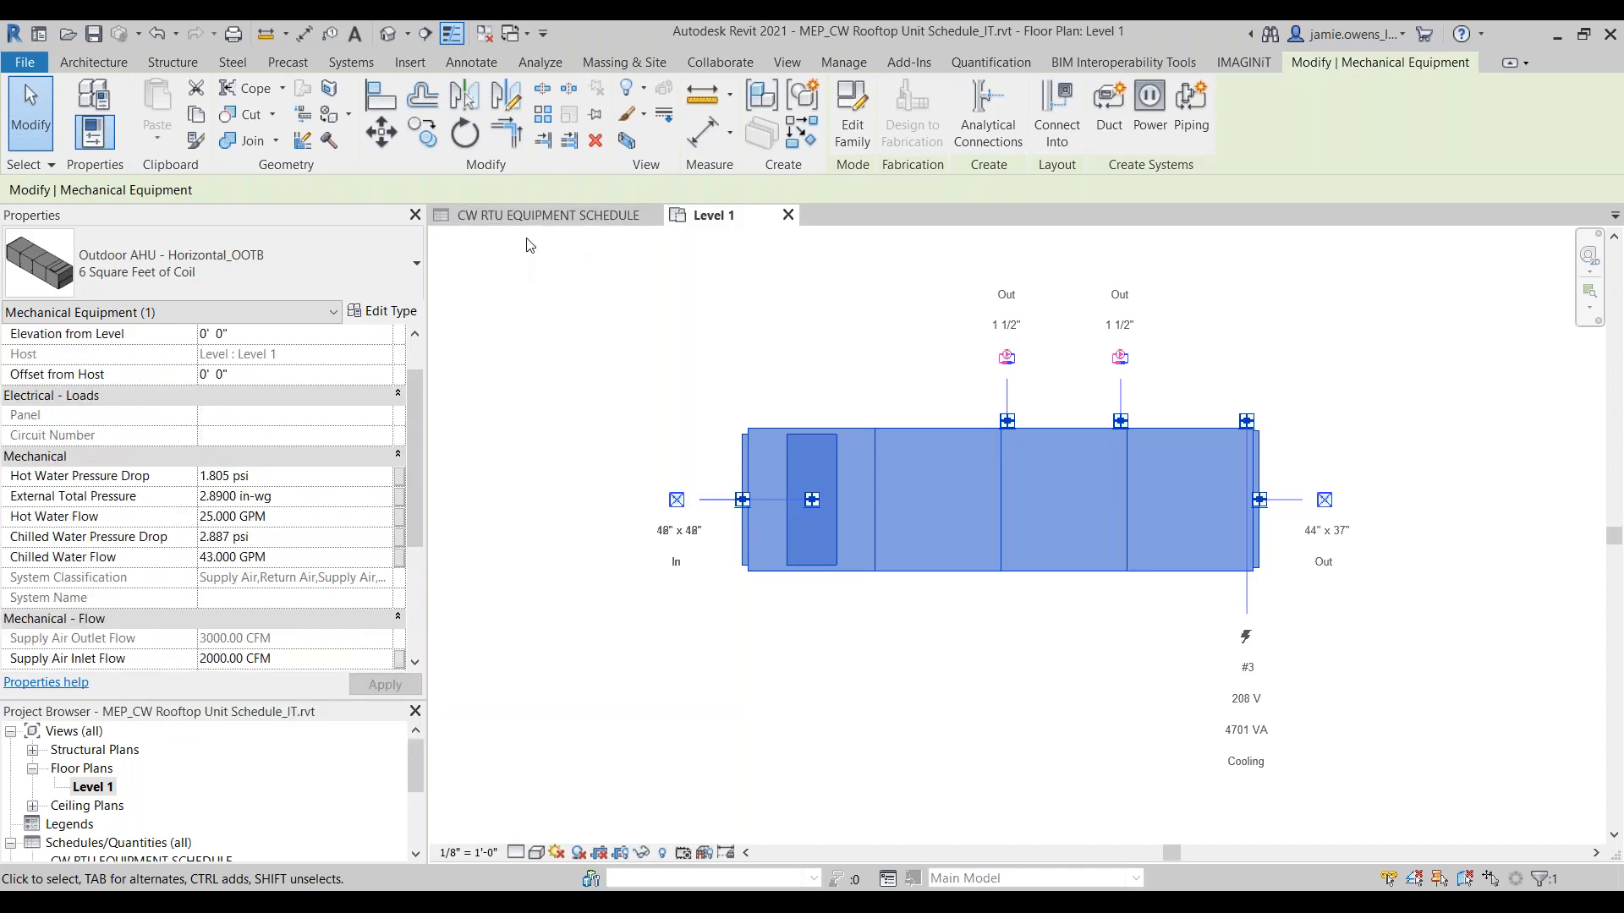
{"action": "left_click", "coordinate": [533, 217]}
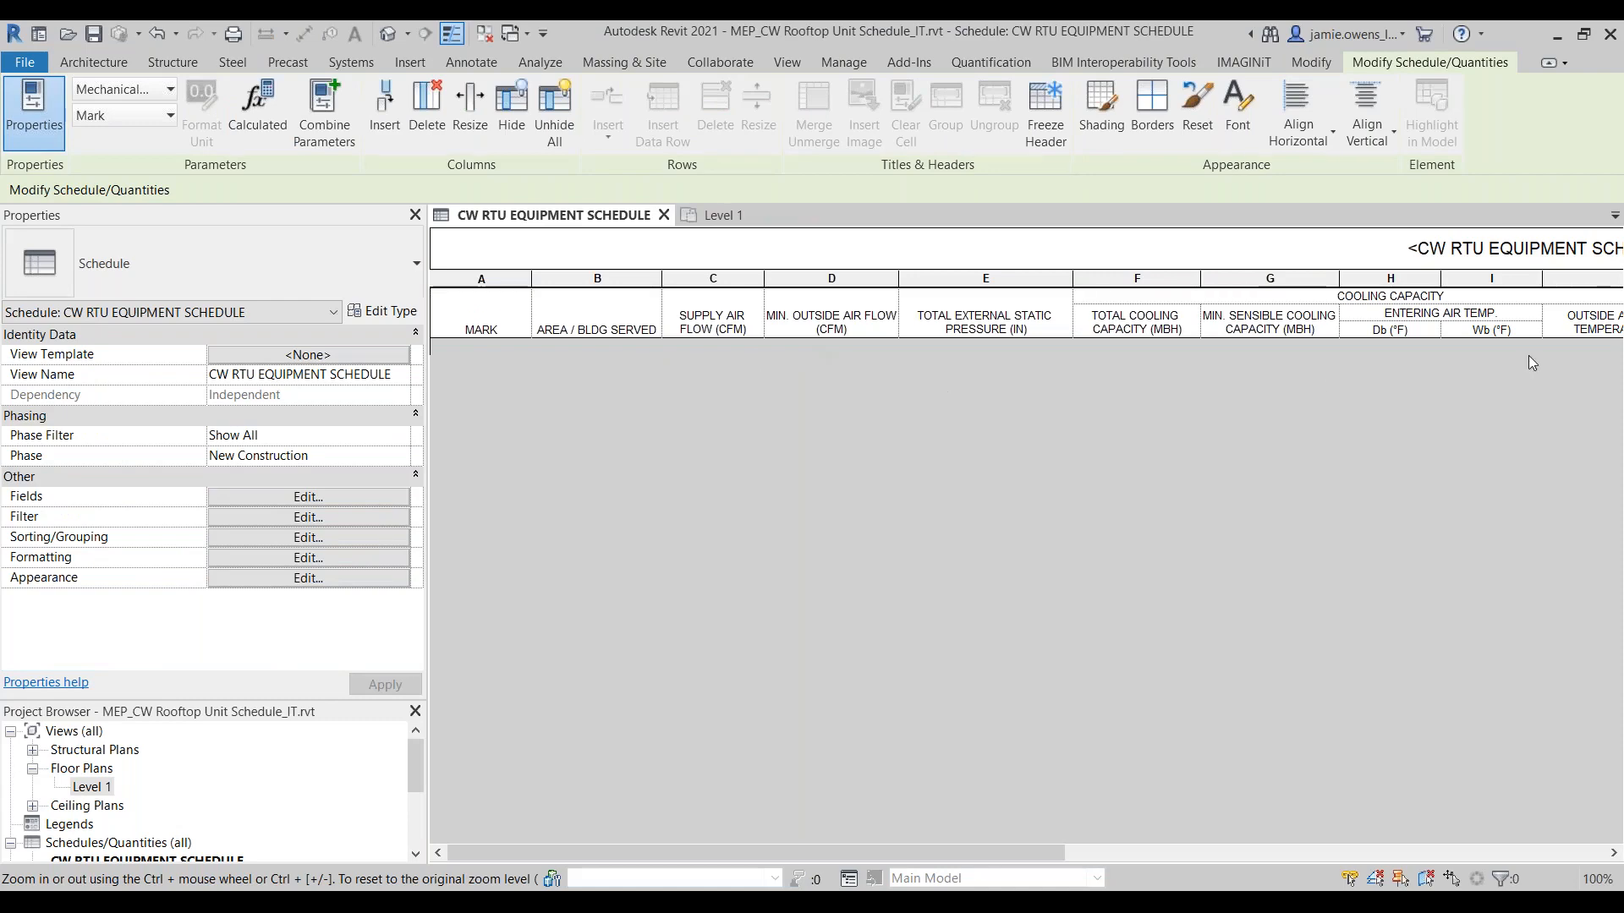
Step: Search the air handler's instance properties on the Level 1 plan for company-standard IT_ parameters, and clear the selection
{"action": "left_click", "coordinate": [715, 215]}
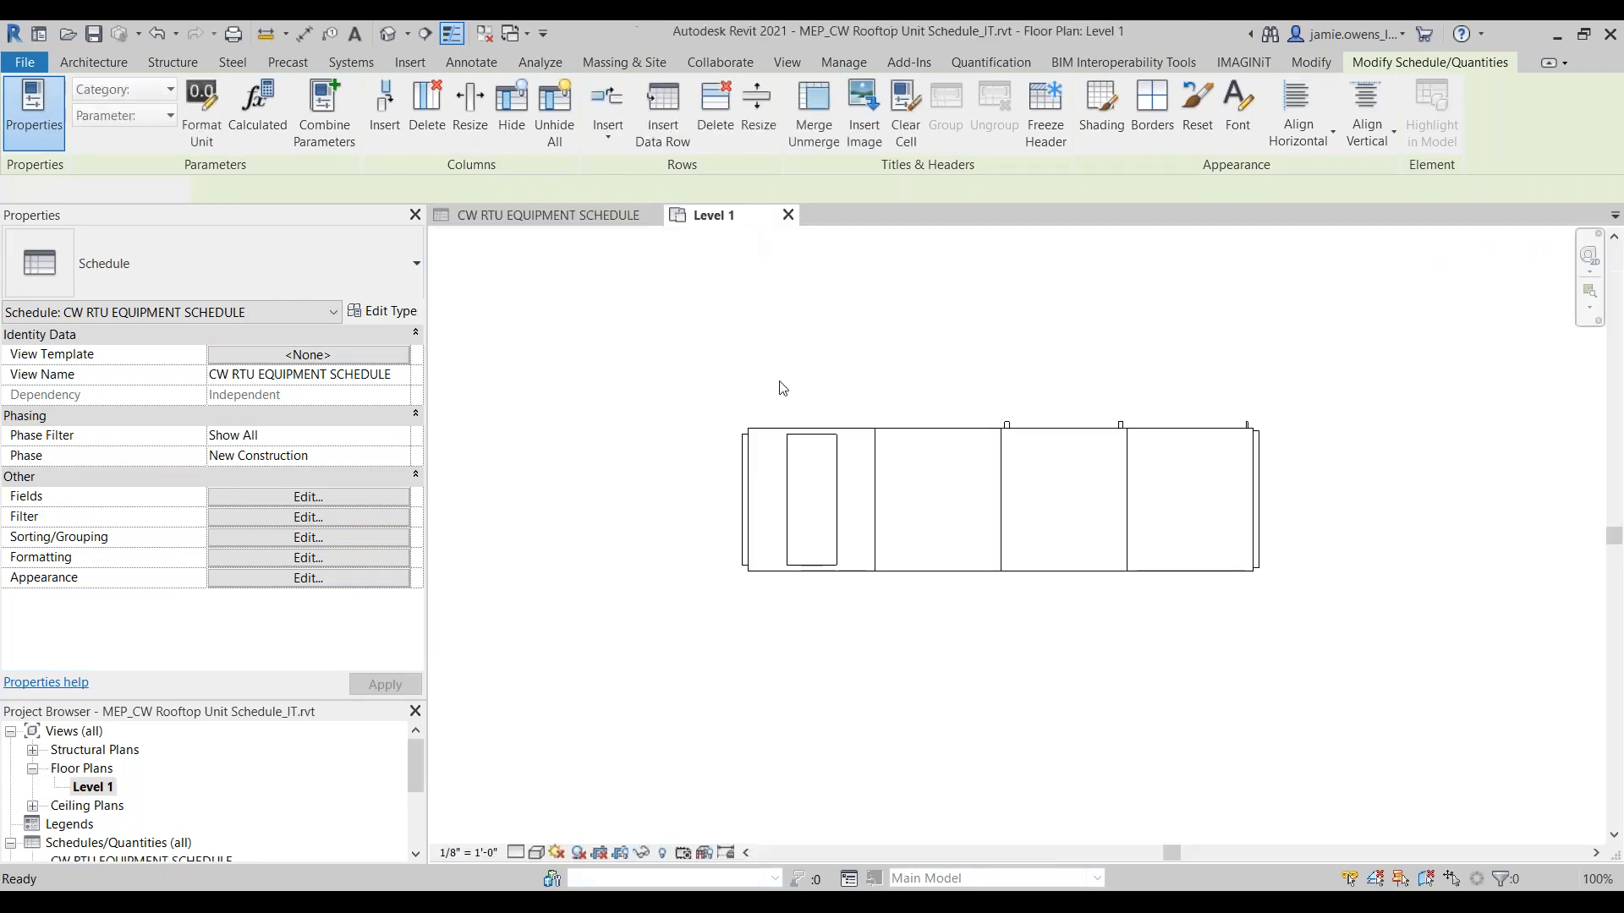
{"action": "left_click", "coordinate": [878, 511]}
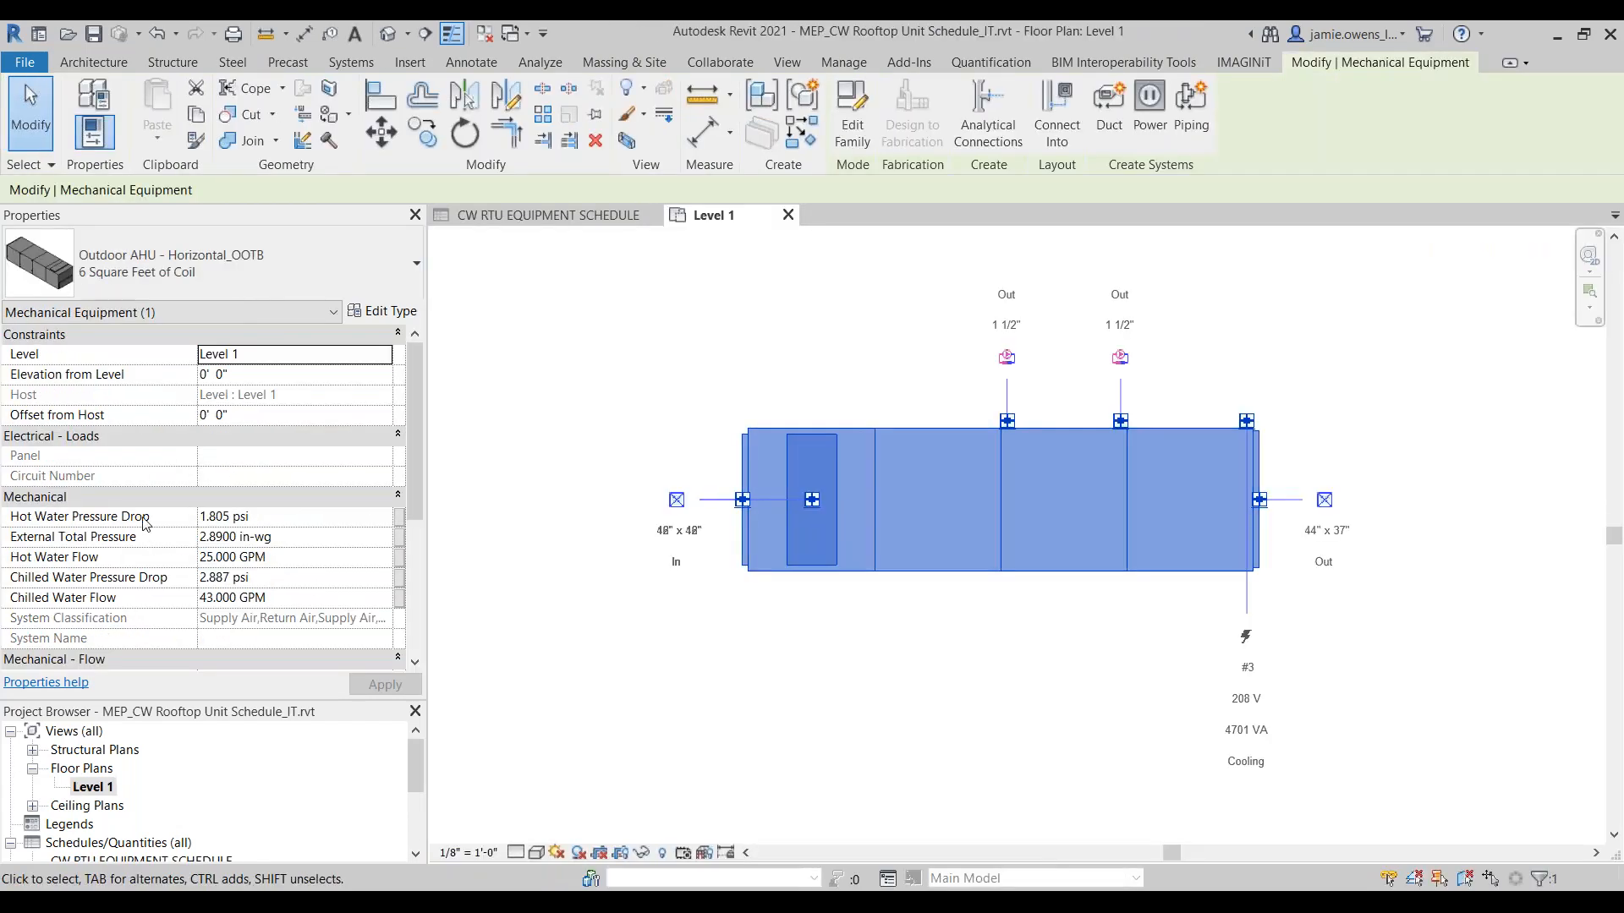
{"action": "scroll", "coordinate": [144, 524], "scroll_direction": "down", "scroll_amount": 1}
{"action": "scroll", "coordinate": [142, 525], "scroll_direction": "down", "scroll_amount": 1}
{"action": "scroll", "coordinate": [140, 526], "scroll_direction": "up", "scroll_amount": 3}
{"action": "key", "text": "Escape"}
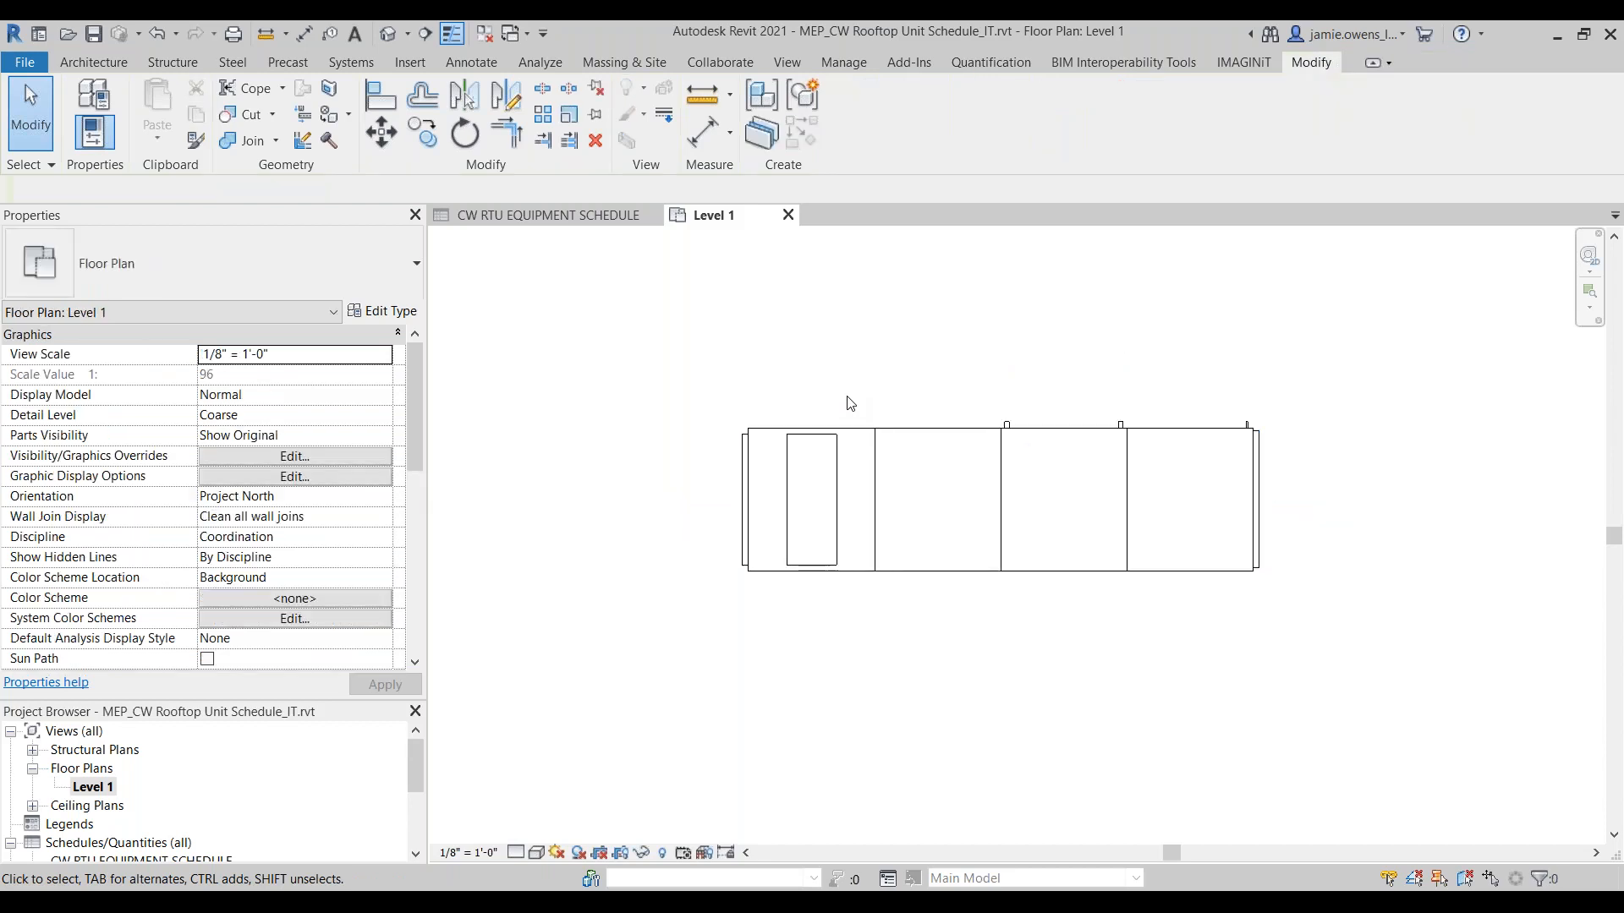
Step: Remove the IT_Equipment Type equals CW RTU filter from the CW RTU EQUIPMENT SCHEDULE
{"action": "left_click", "coordinate": [863, 437]}
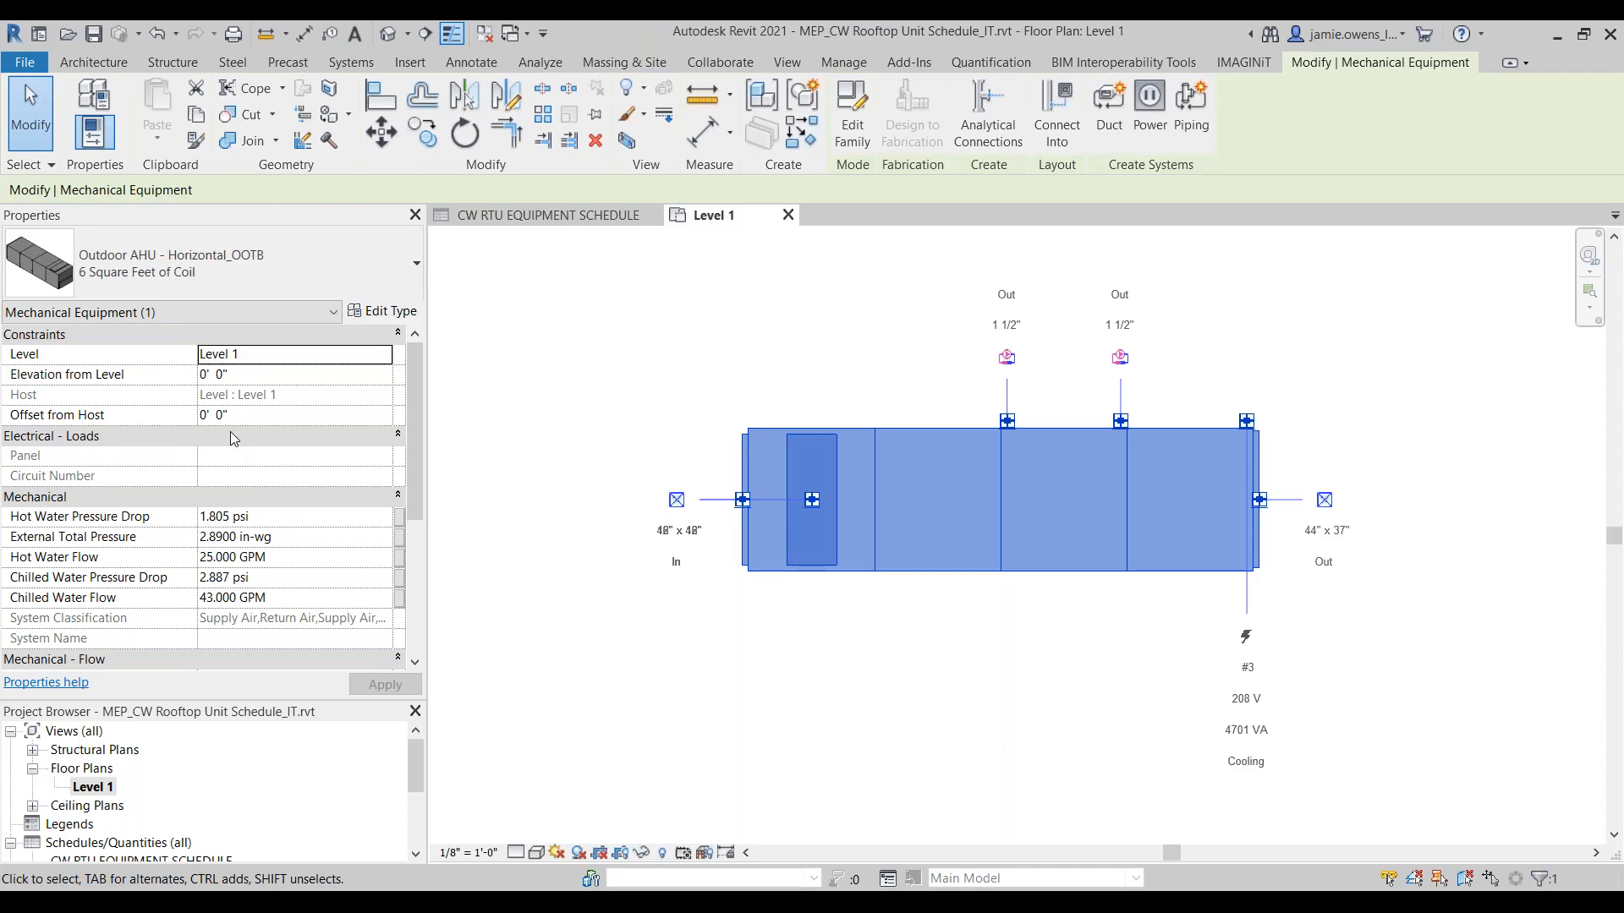
{"action": "left_click", "coordinate": [552, 222]}
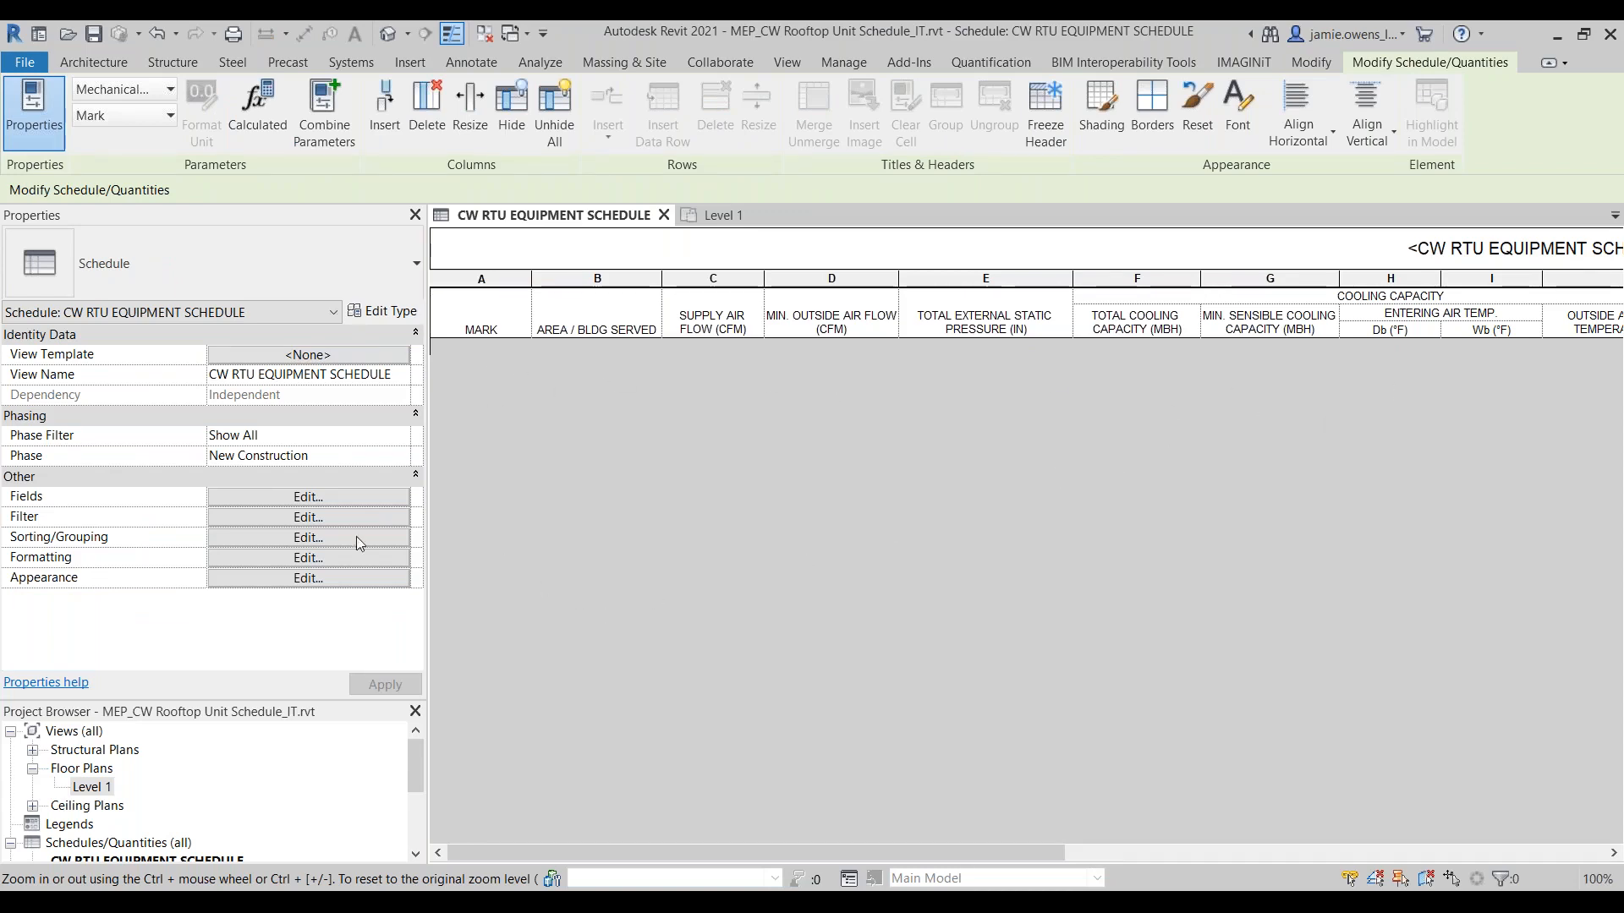
{"action": "left_click", "coordinate": [332, 516]}
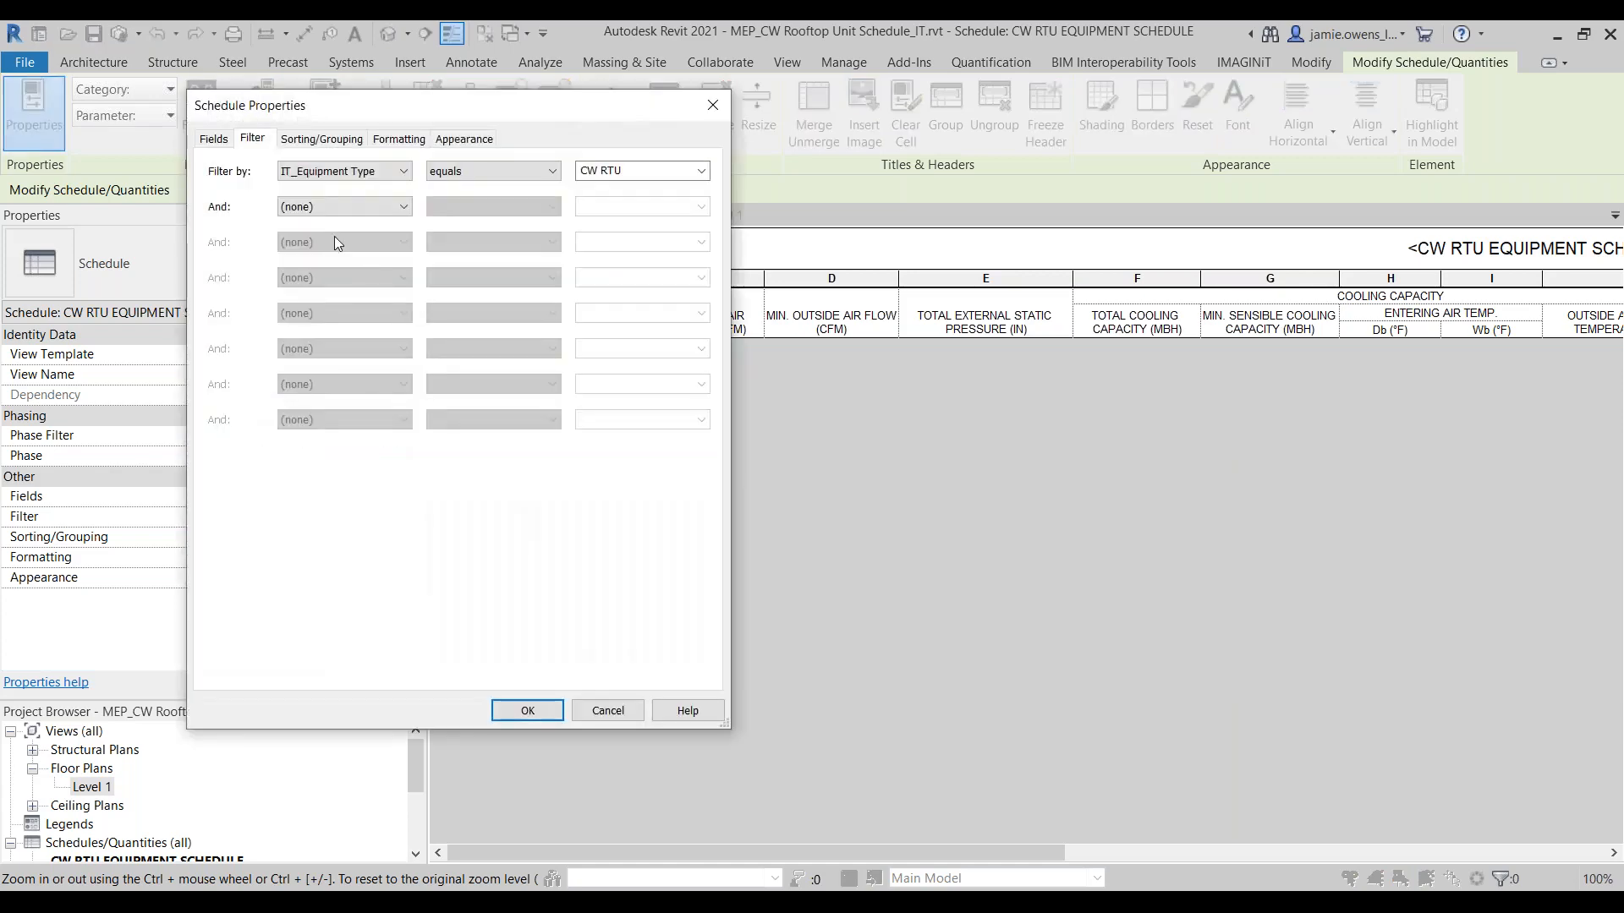
{"action": "left_click", "coordinate": [353, 174]}
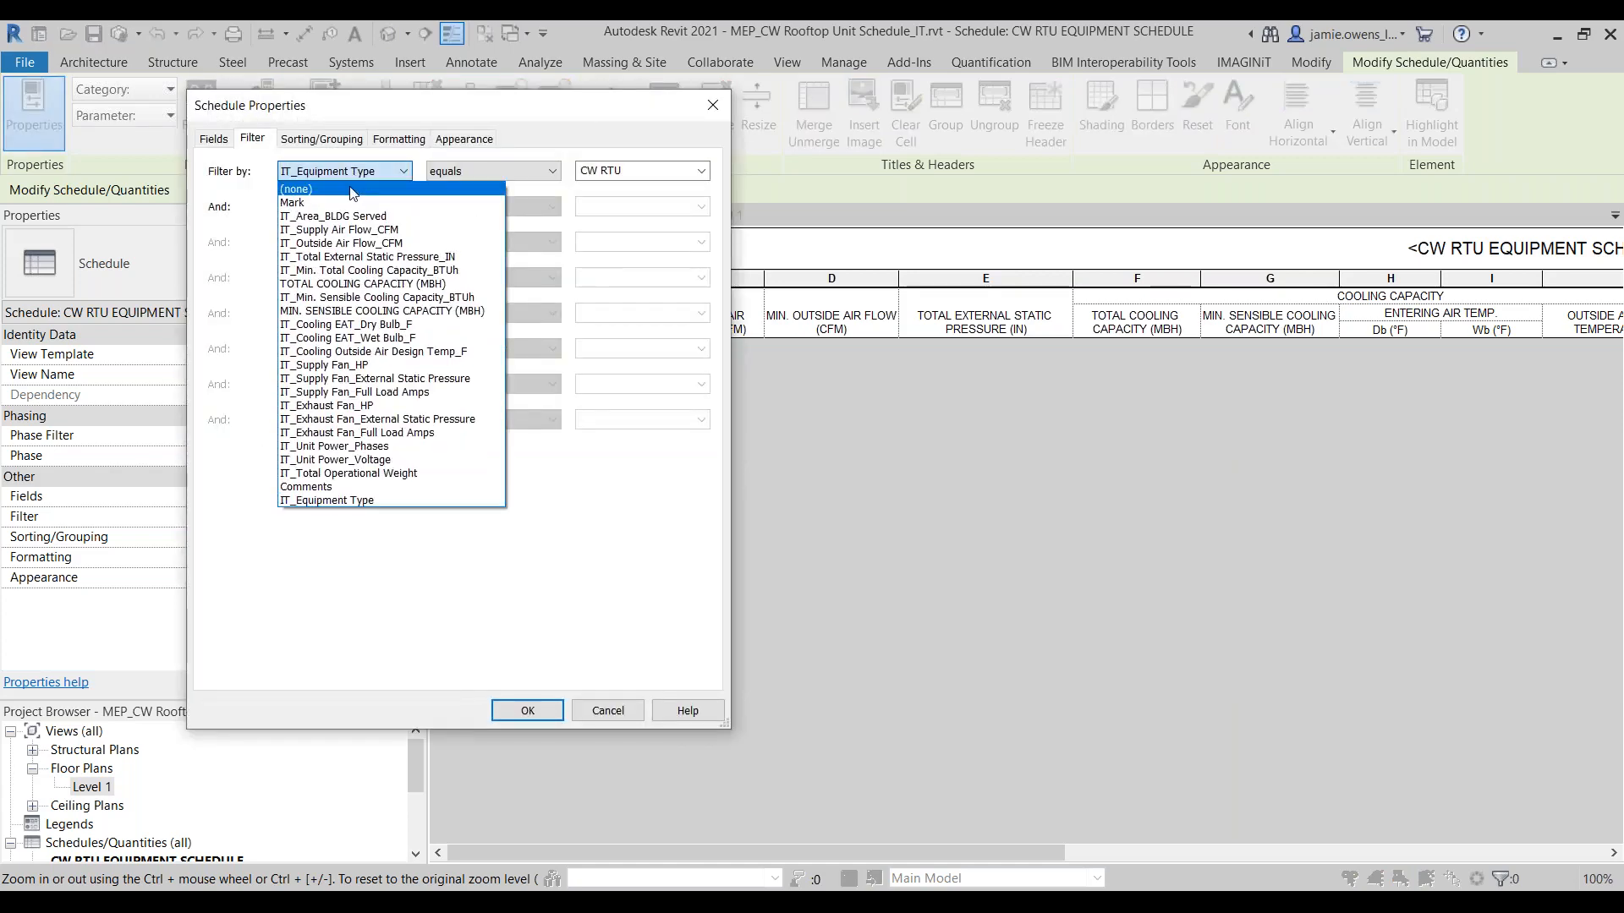
{"action": "left_click", "coordinate": [353, 189]}
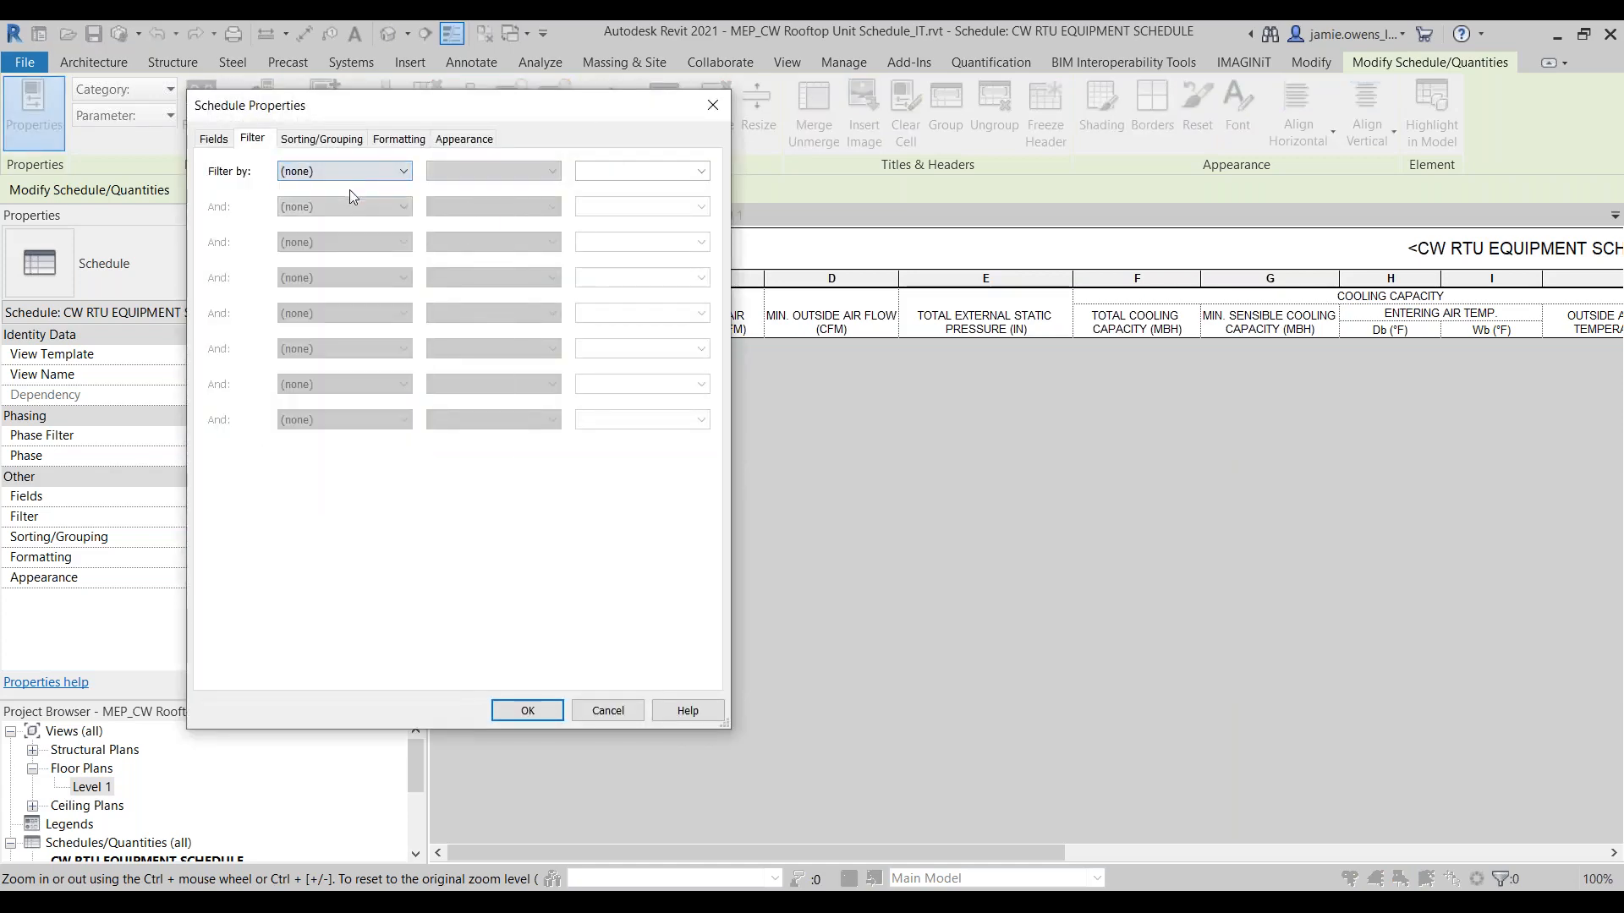
{"action": "left_click", "coordinate": [526, 709]}
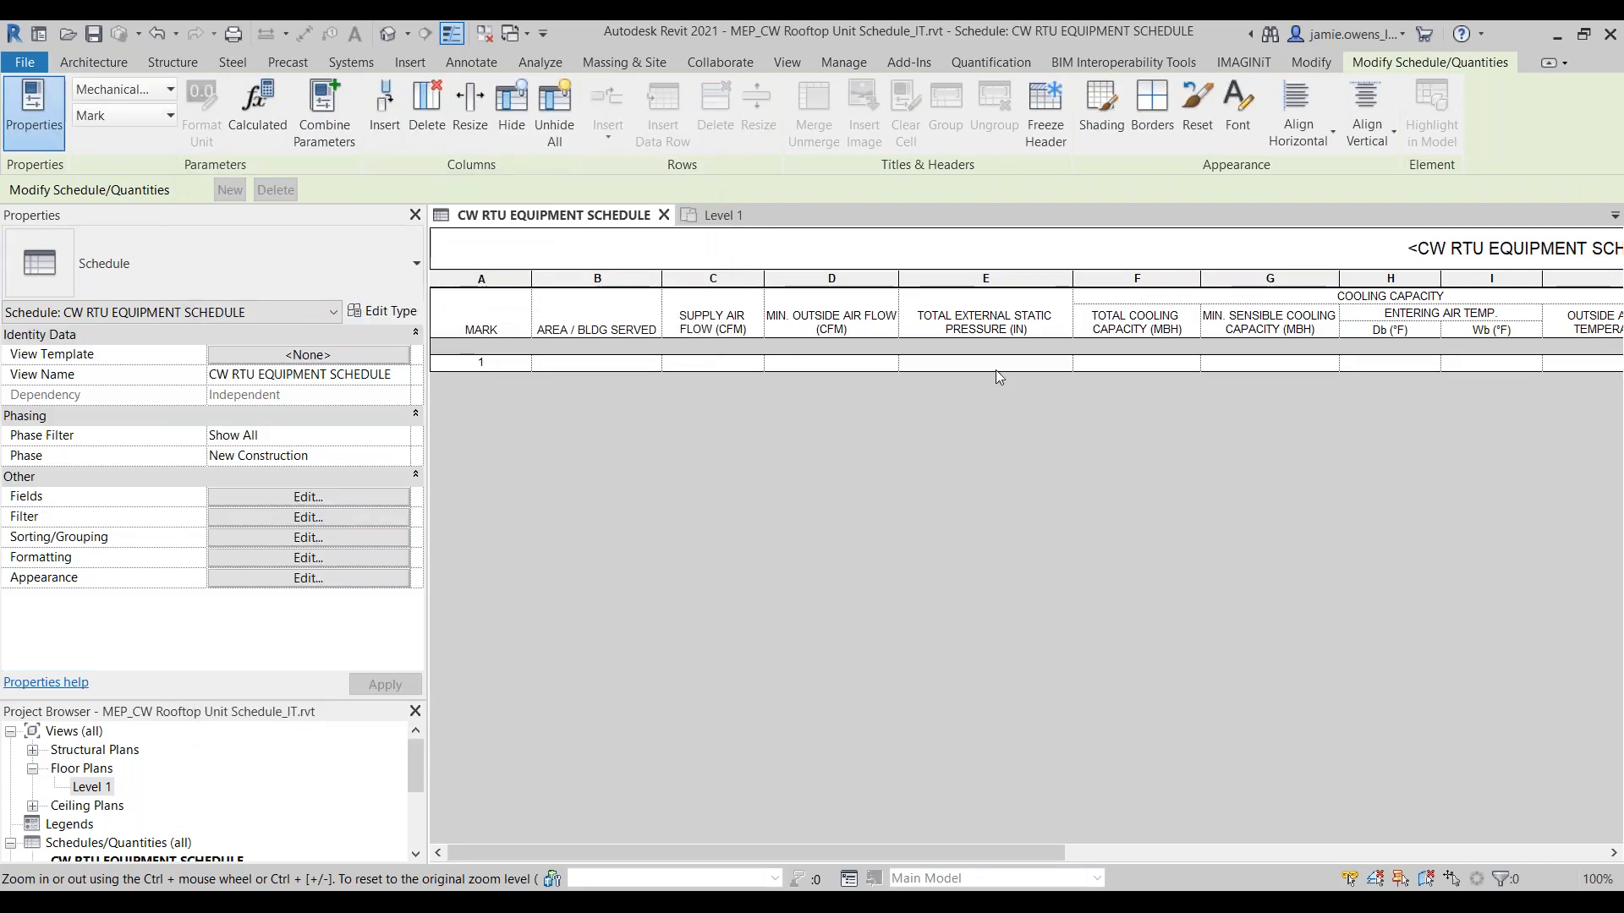
Step: Check the air handler's supply air flow cell in the schedule against its instance properties on the Level 1 plan
{"action": "left_click", "coordinate": [726, 365]}
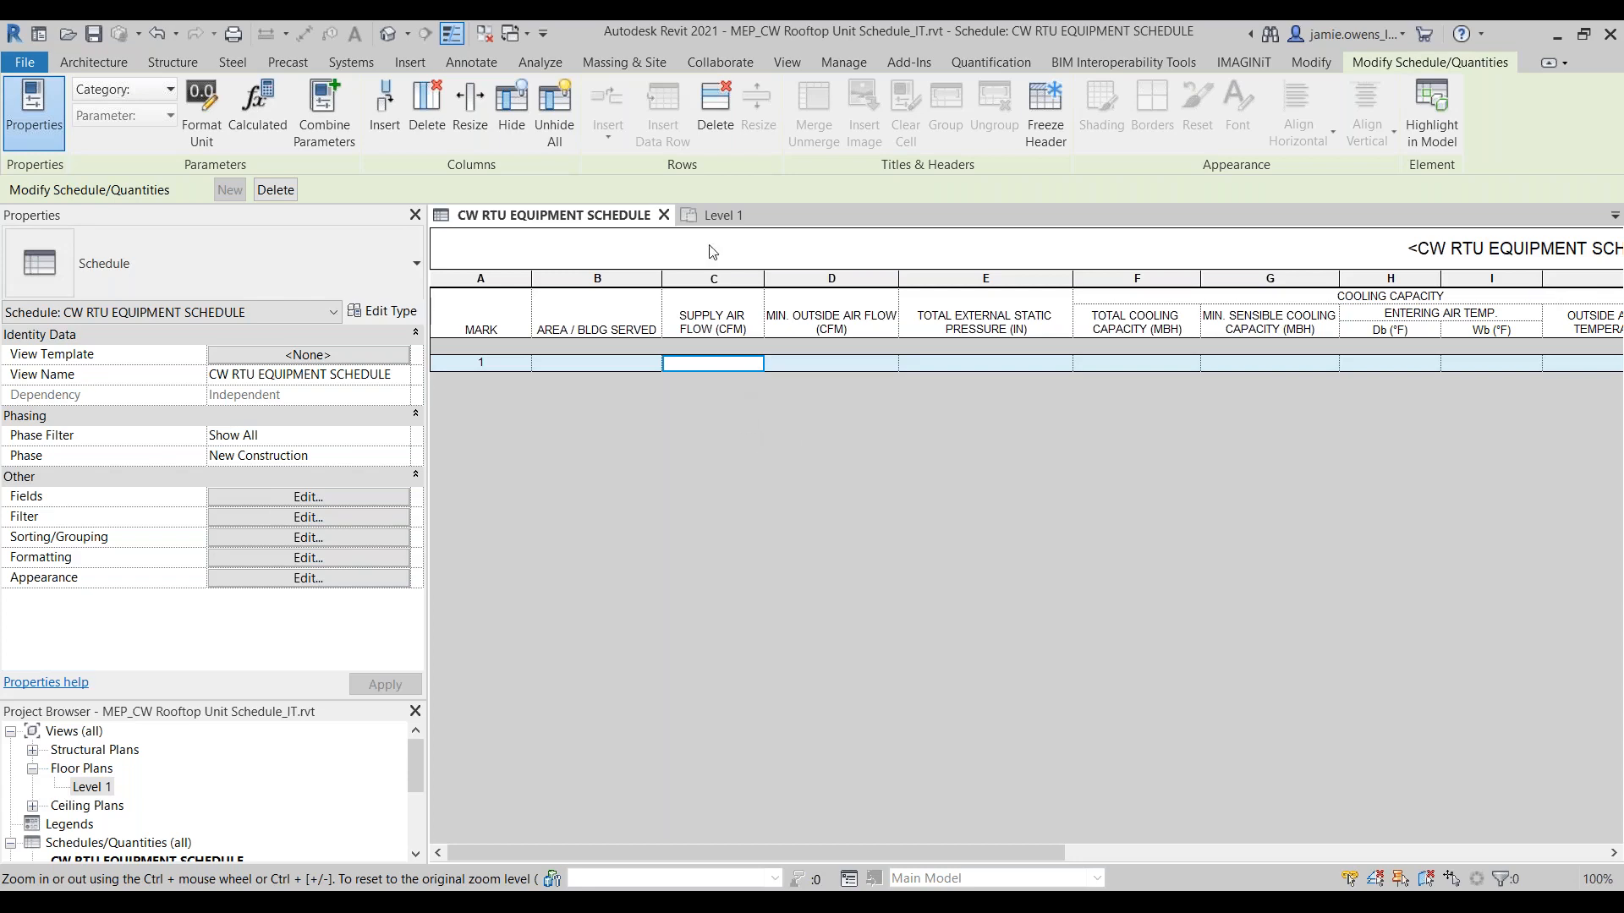
{"action": "left_click", "coordinate": [715, 221]}
{"action": "left_click", "coordinate": [850, 430]}
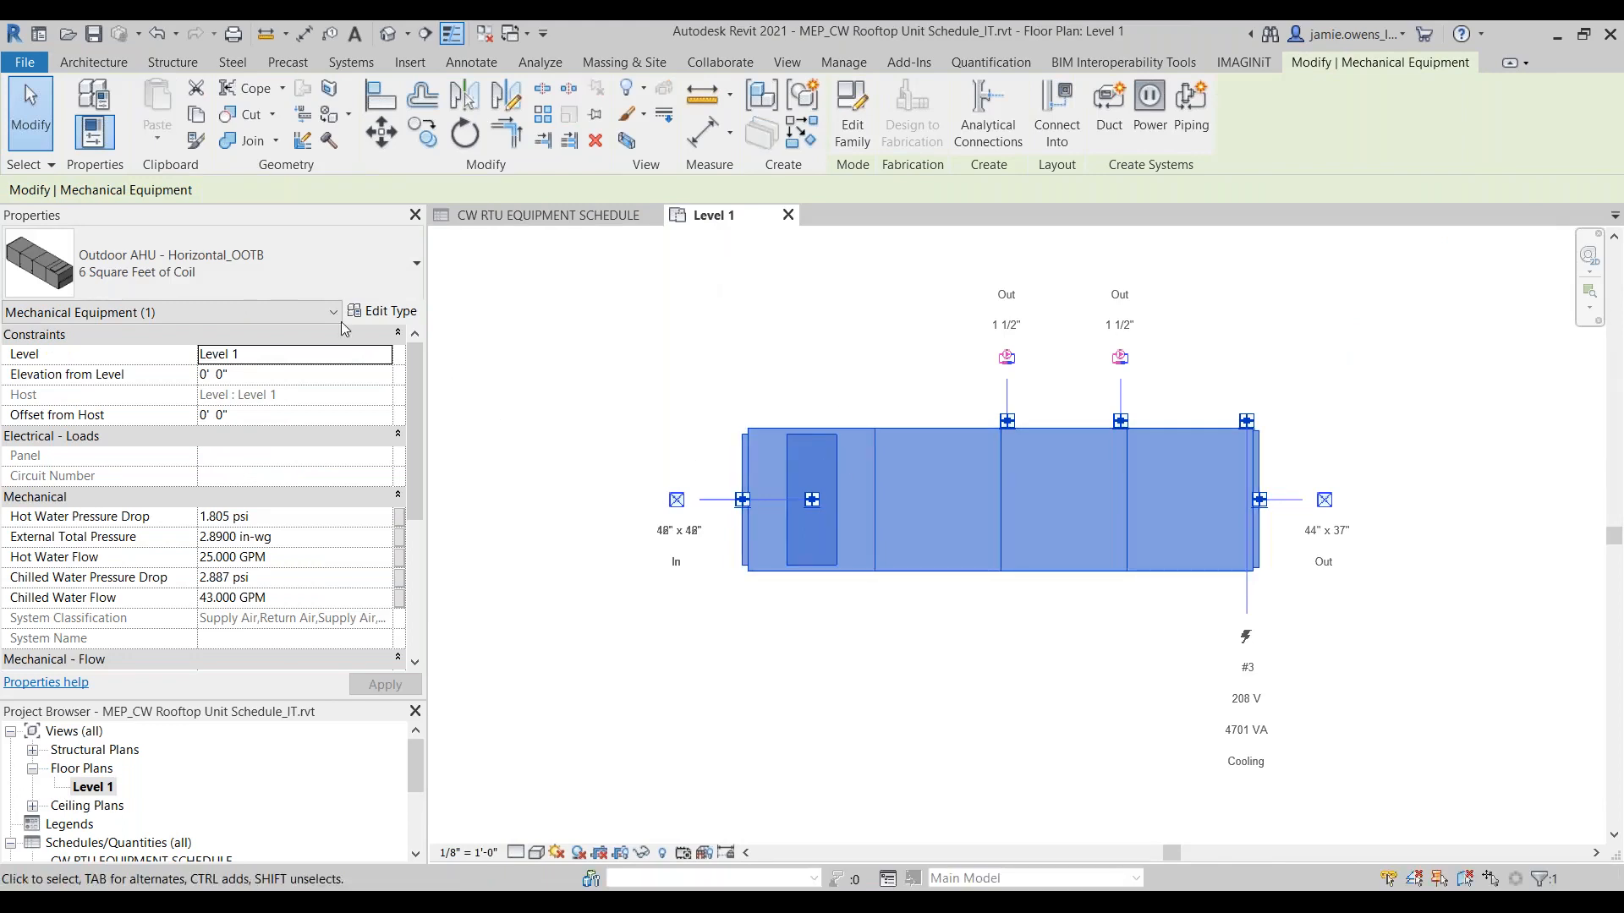
{"action": "left_click", "coordinate": [795, 362]}
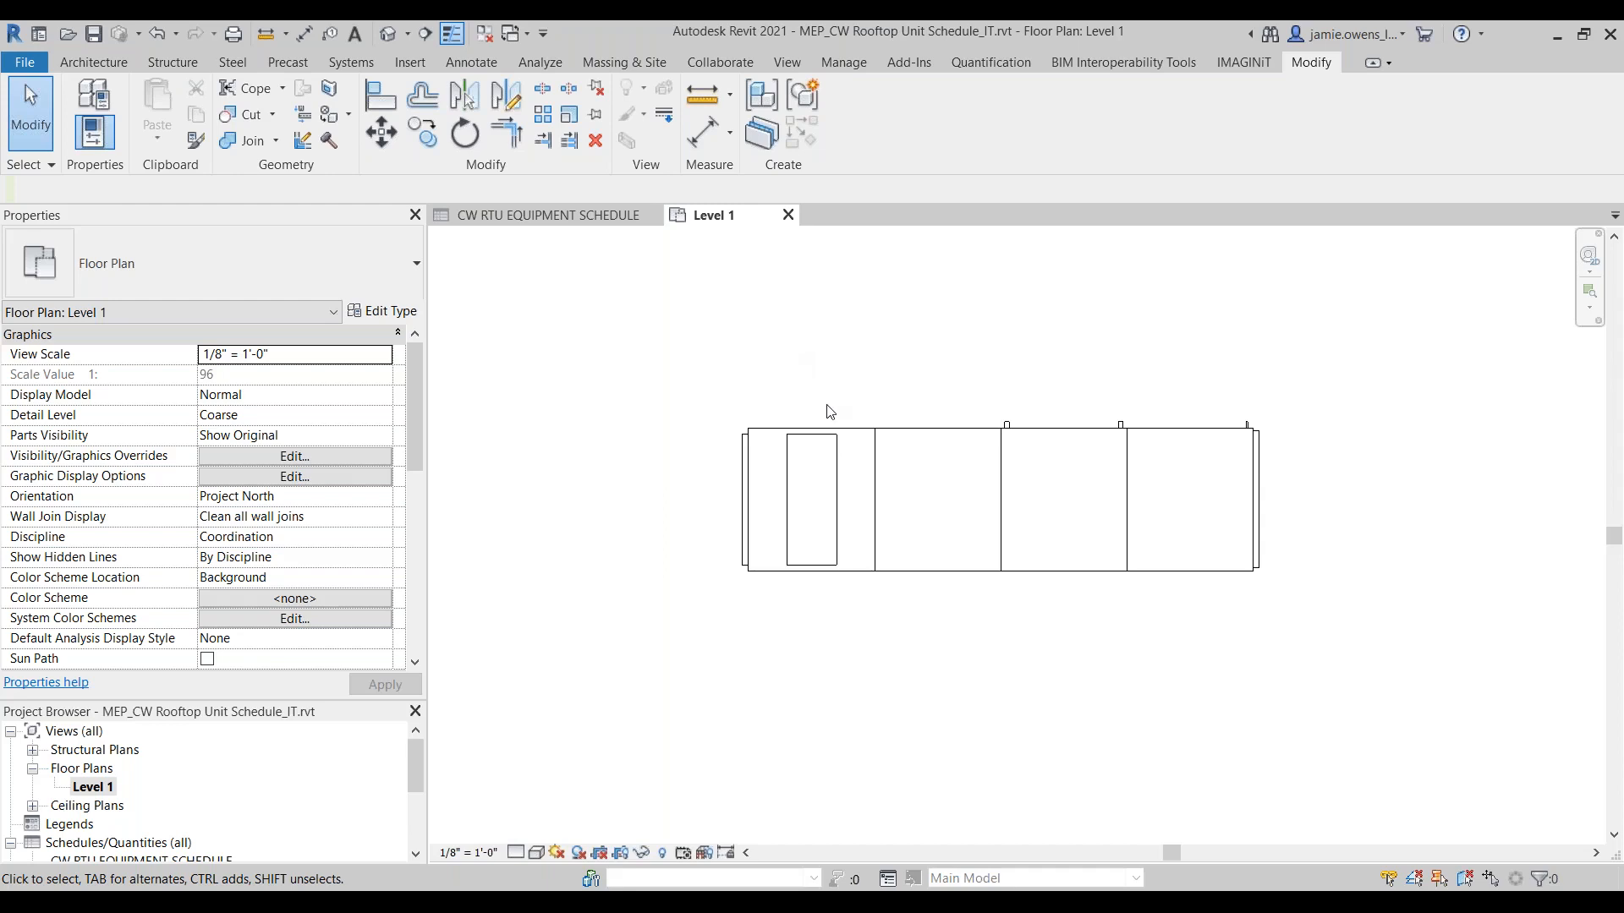
Step: Open the placed Outdoor AHU - Horizontal_OOTB unit's family for editing and bring up its family types
{"action": "left_click", "coordinate": [849, 442]}
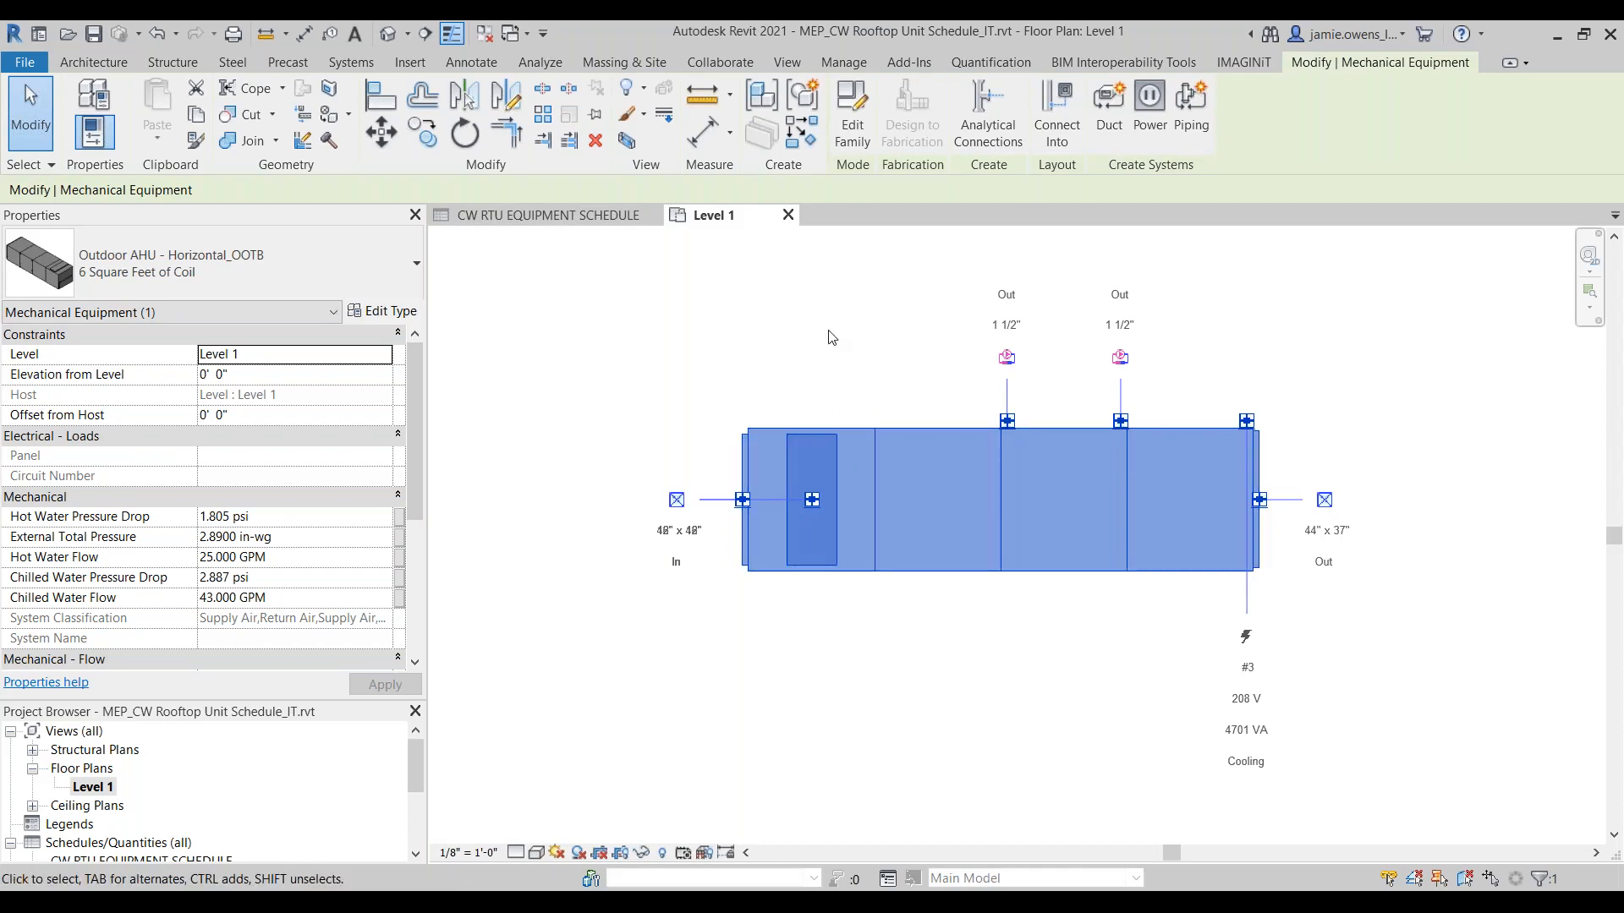
{"action": "double_click", "coordinate": [920, 503]}
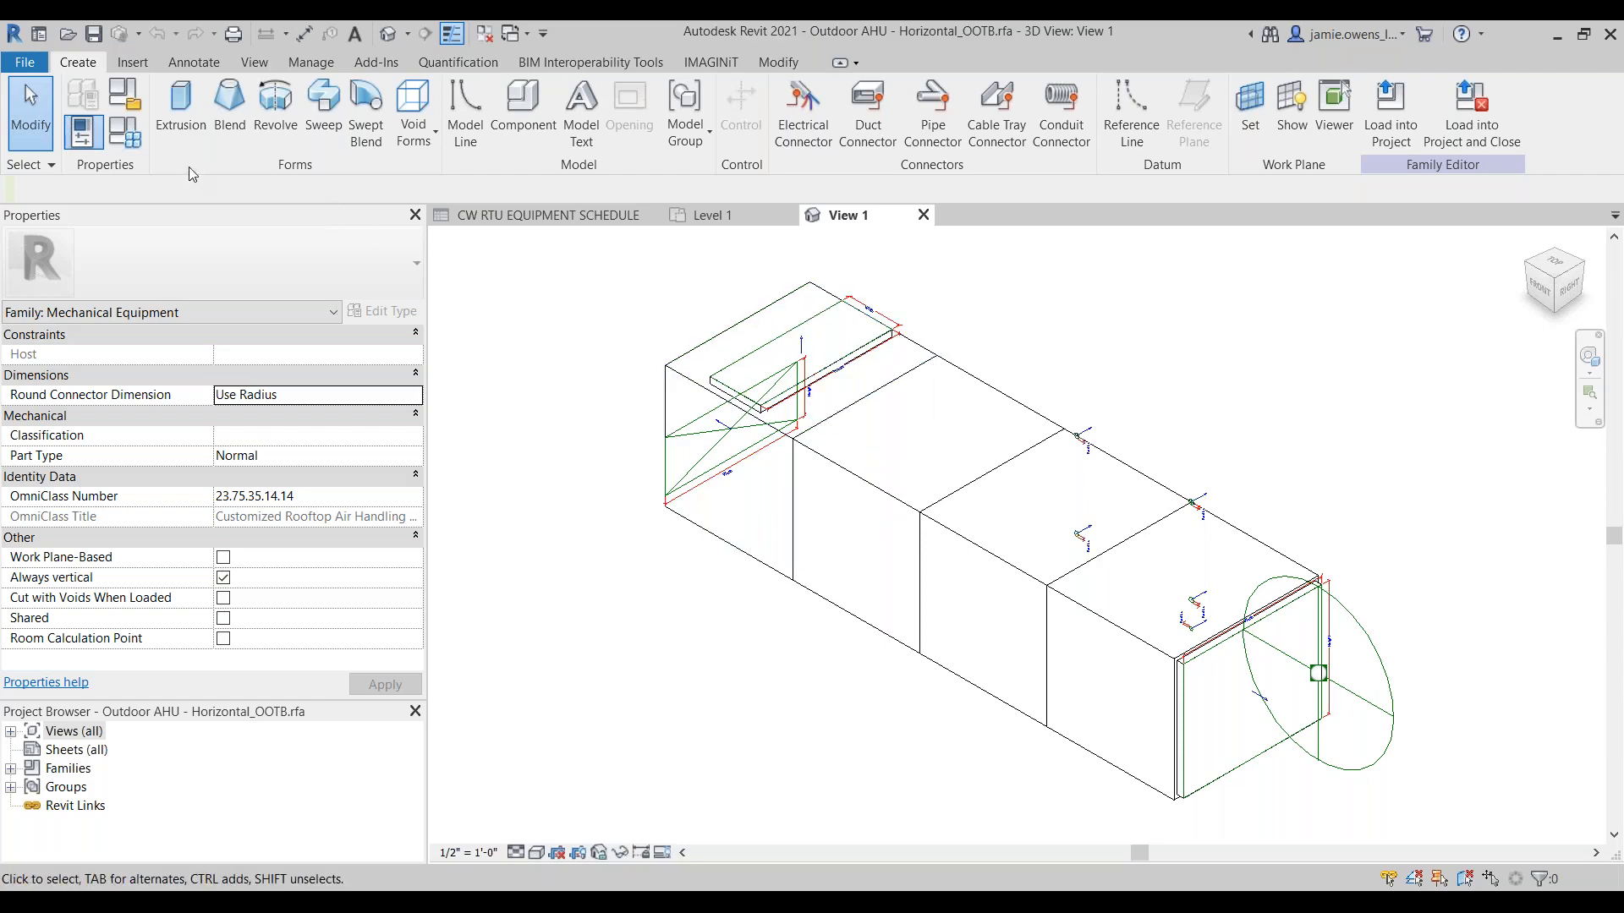
{"action": "left_click", "coordinate": [135, 144]}
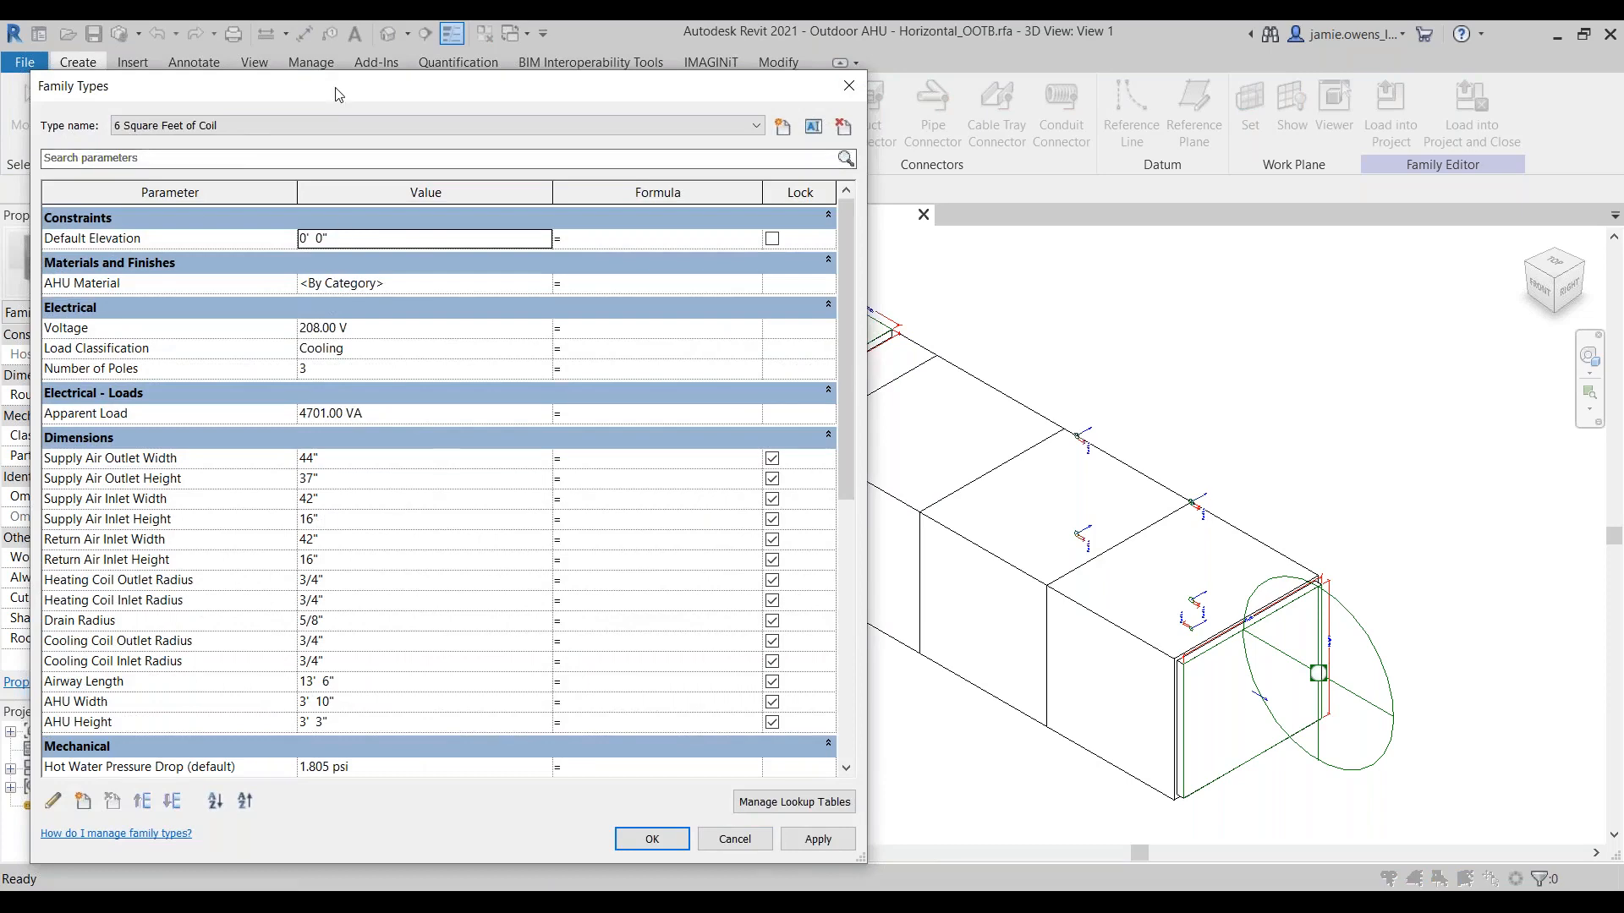
{"action": "left_click_drag", "start_coordinate": [338, 92], "coordinate": [498, 54]}
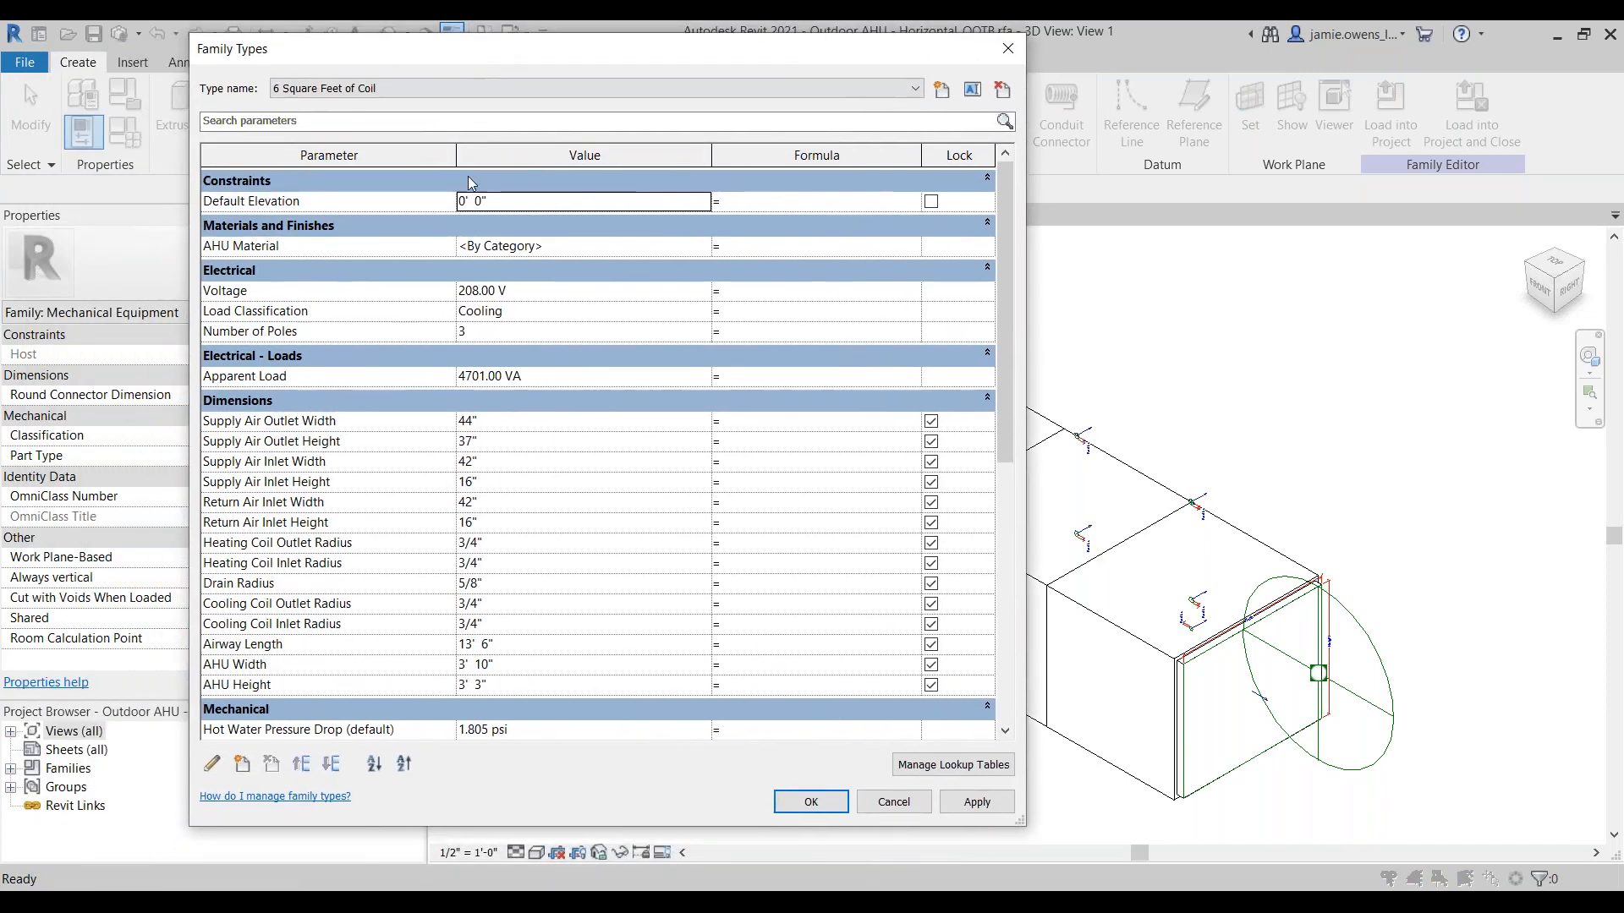
Step: Add the shared parameter IT_Area_BLDG Served from the Identity Data group to the family as a type parameter grouped under Text
{"action": "left_click", "coordinate": [241, 766]}
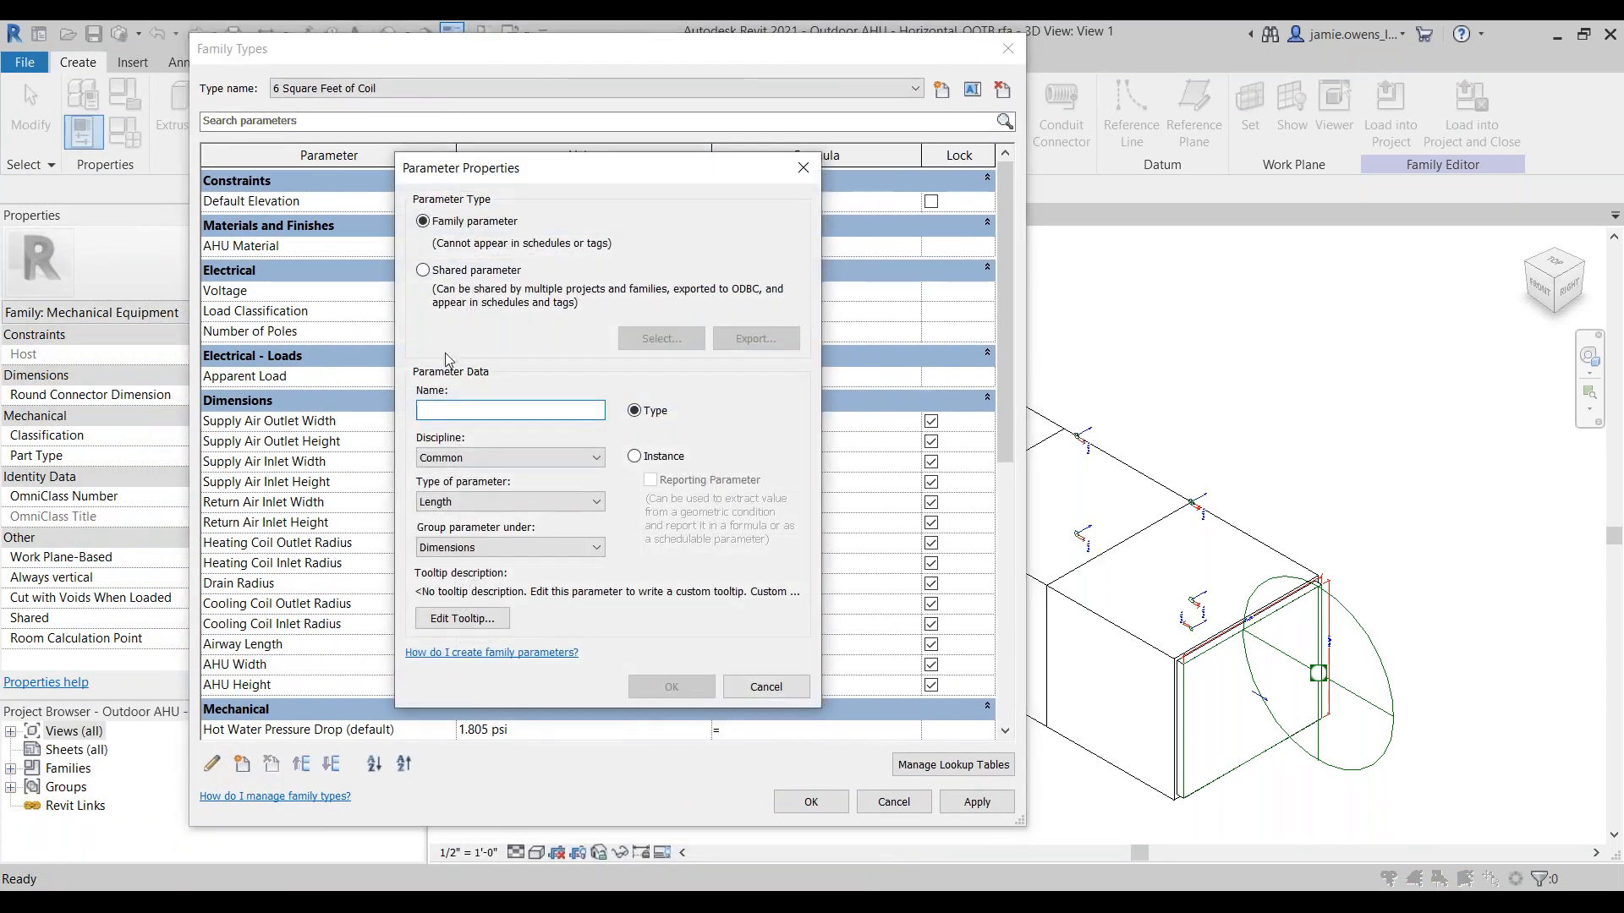
{"action": "left_click", "coordinate": [423, 270]}
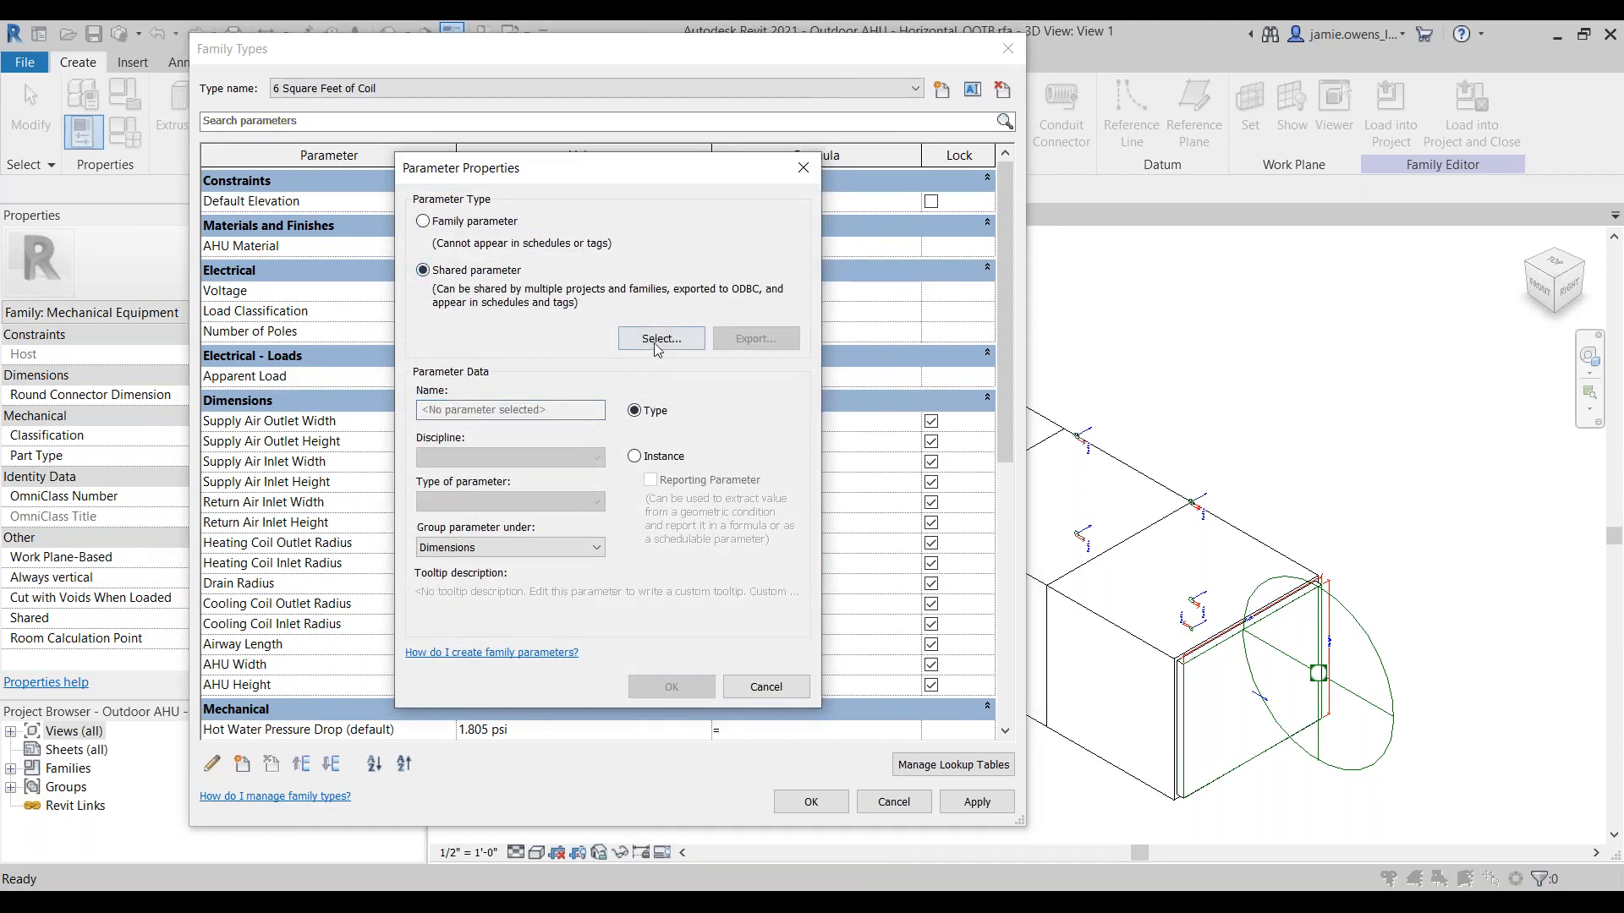
{"action": "left_click", "coordinate": [659, 338]}
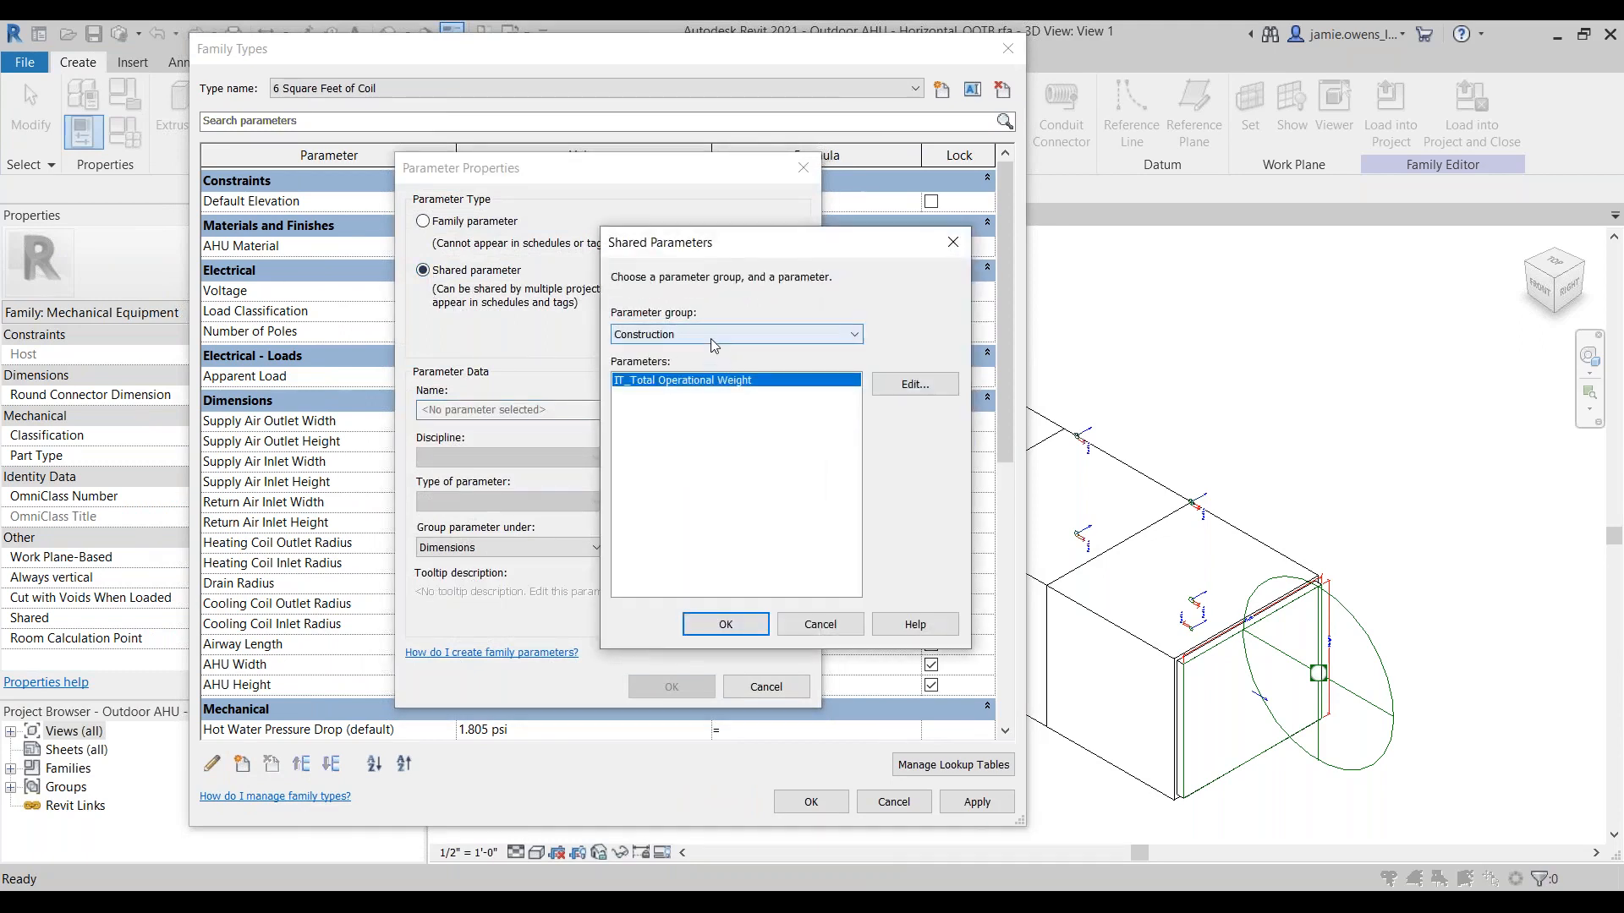
{"action": "left_click", "coordinate": [710, 335]}
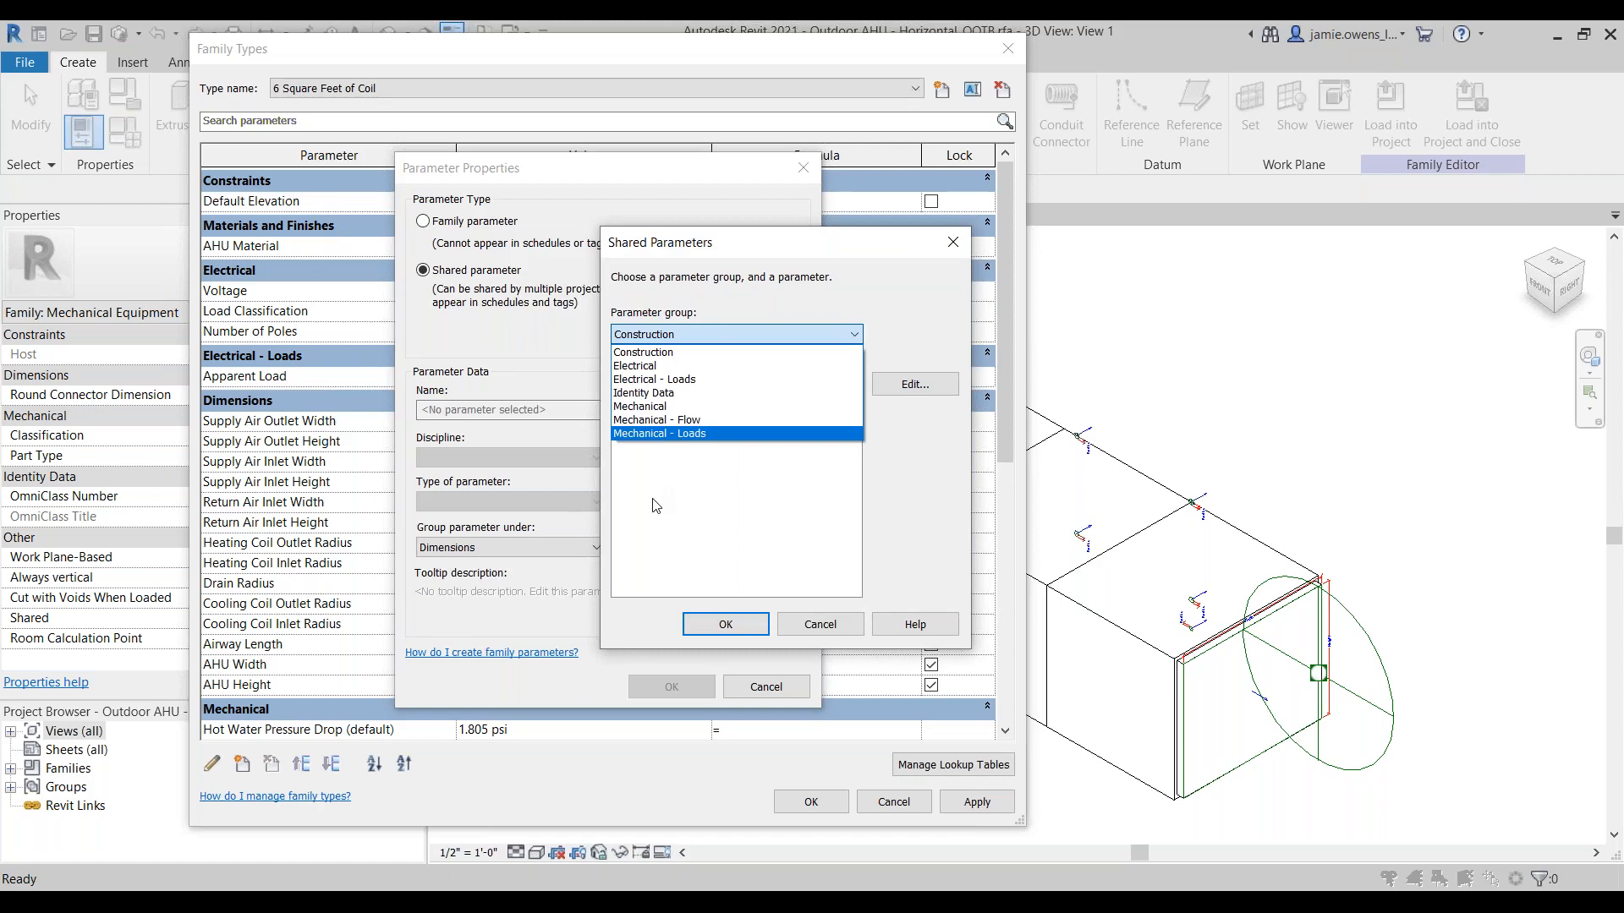
{"action": "left_click", "coordinate": [660, 394]}
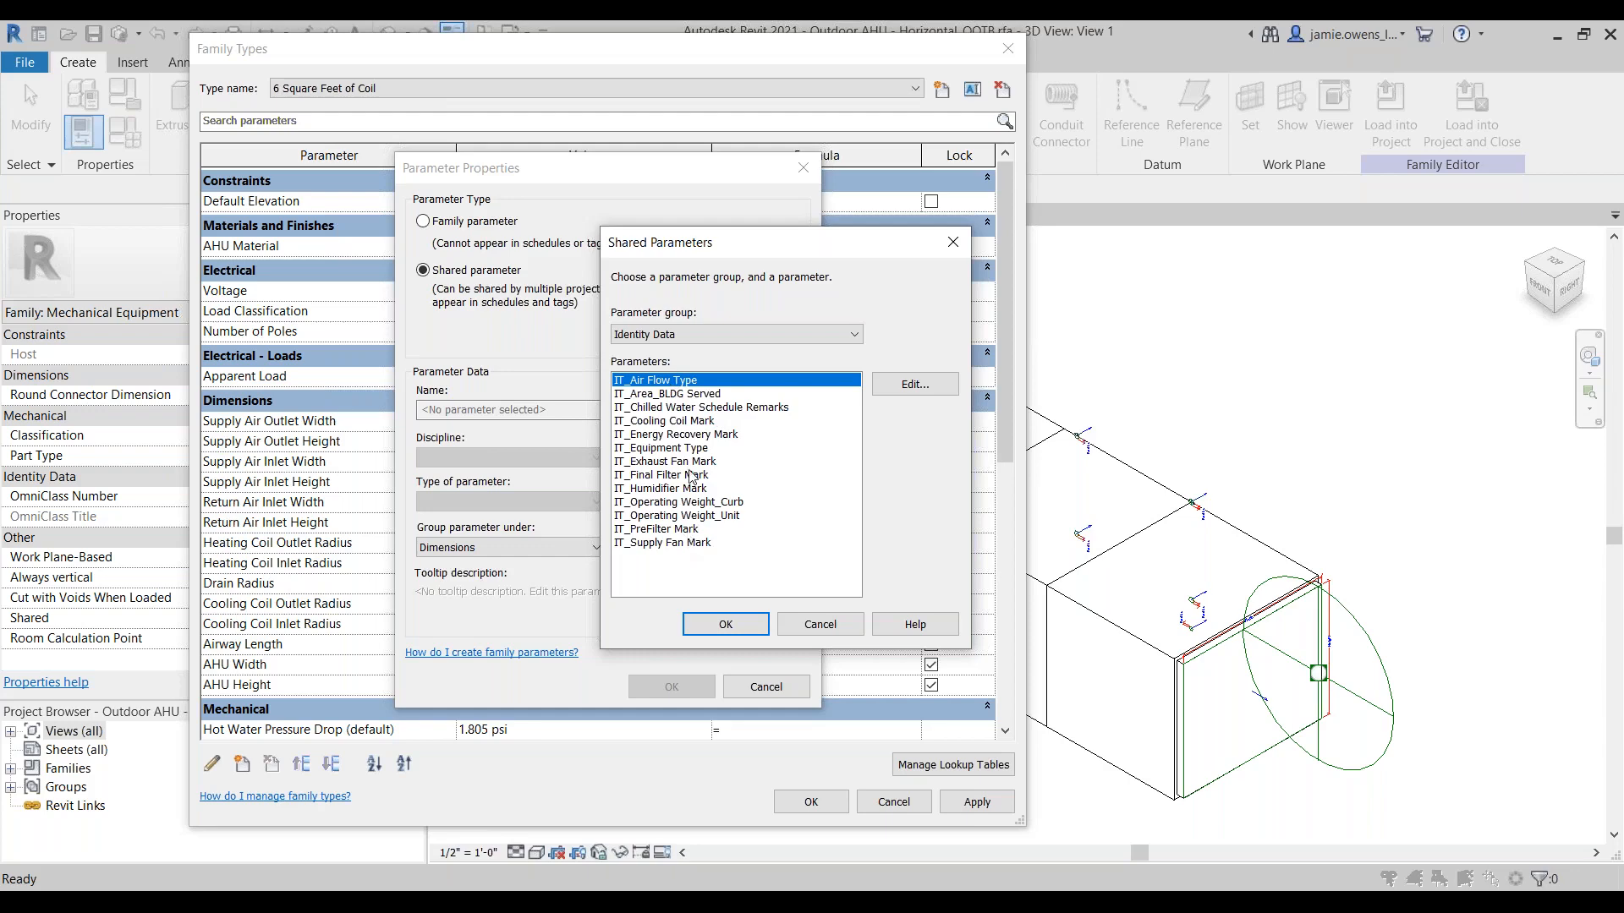
{"action": "left_click", "coordinate": [698, 394]}
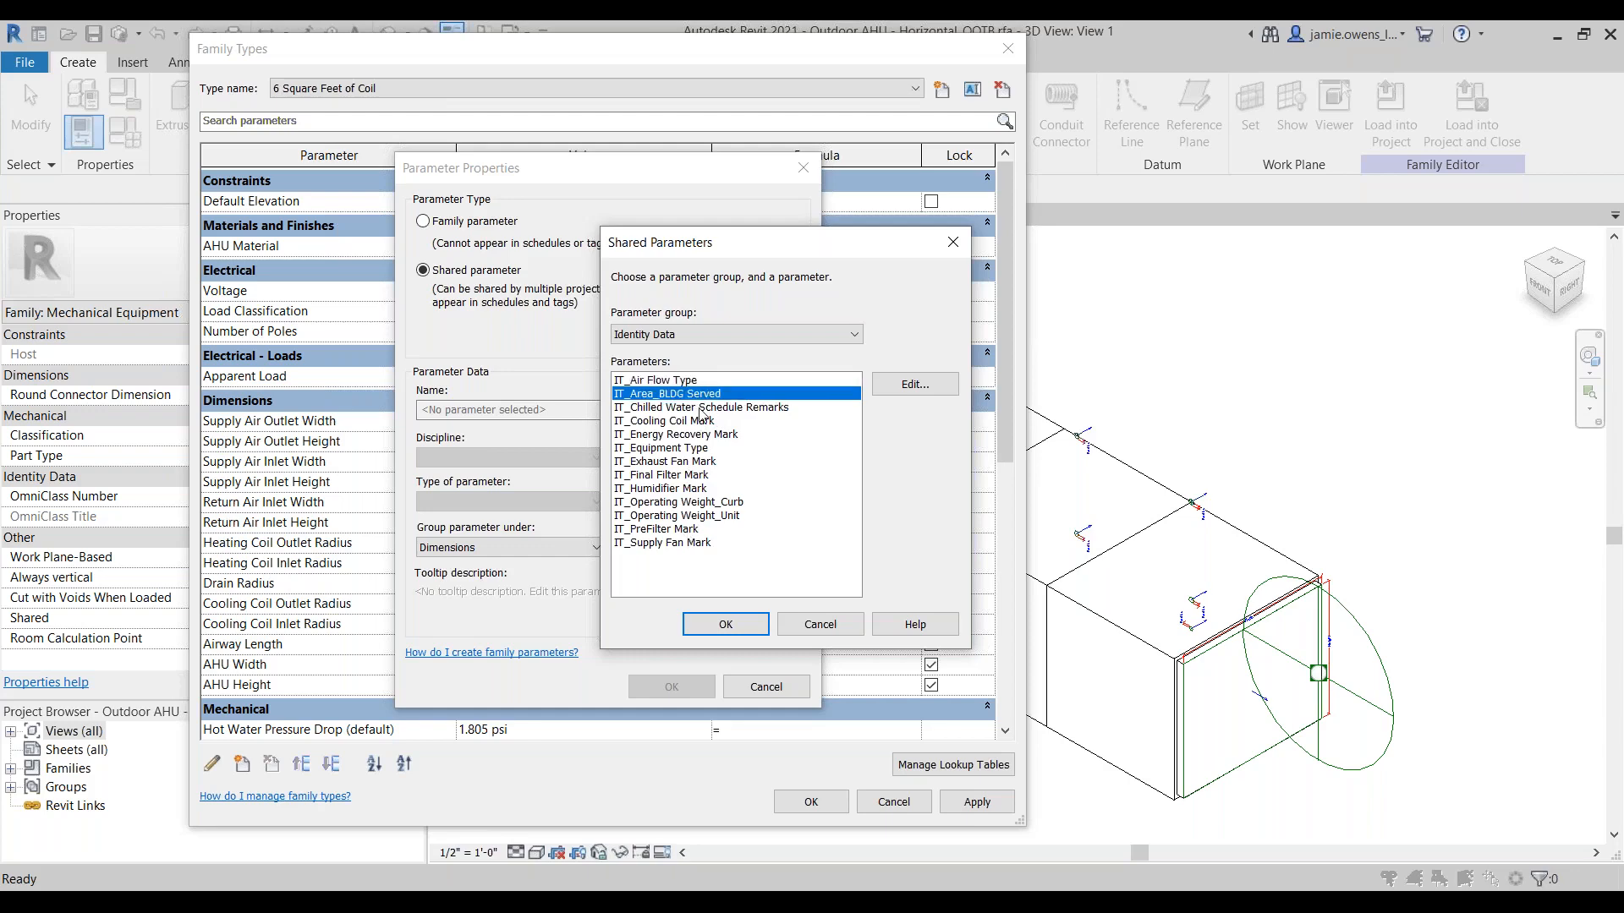
{"action": "left_click", "coordinate": [725, 624]}
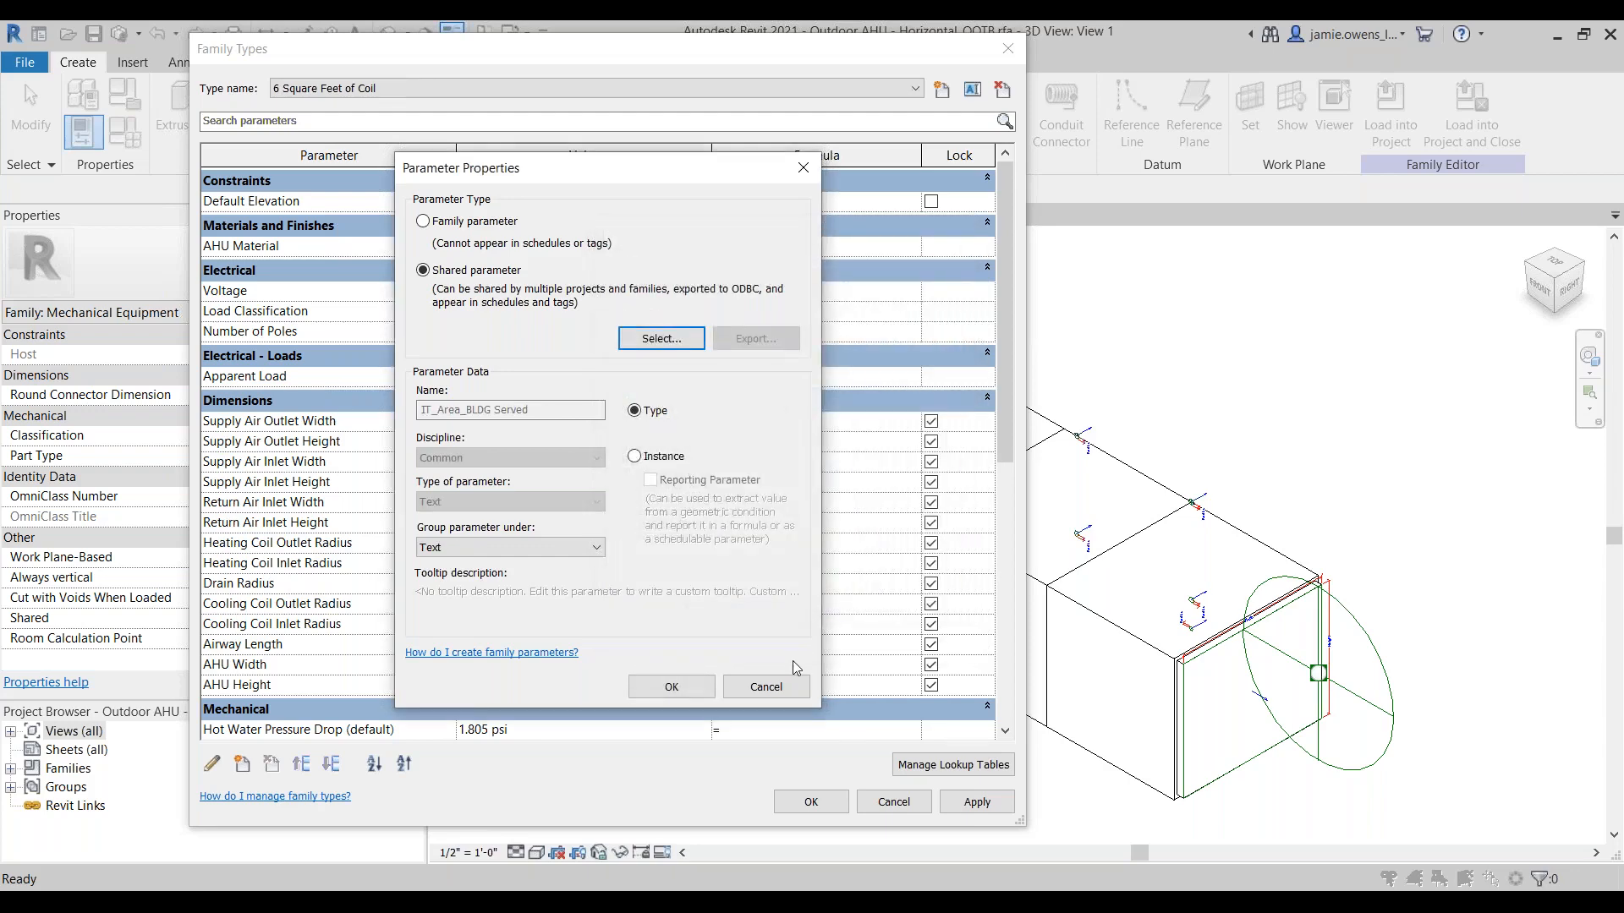
{"action": "left_click", "coordinate": [674, 688]}
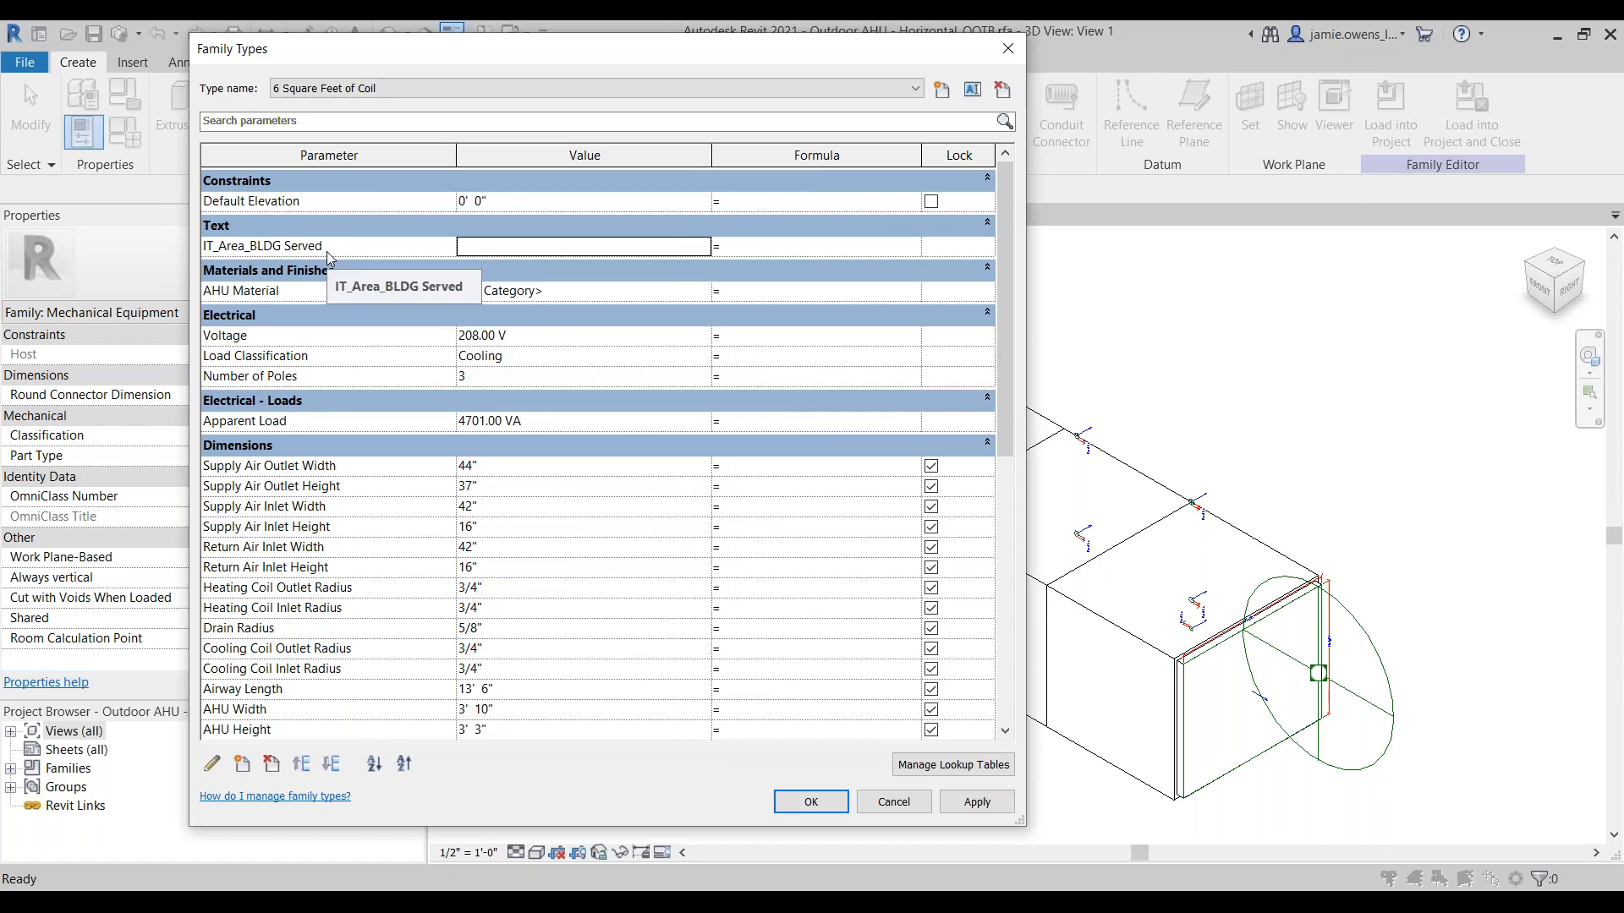
{"action": "left_click", "coordinate": [810, 802]}
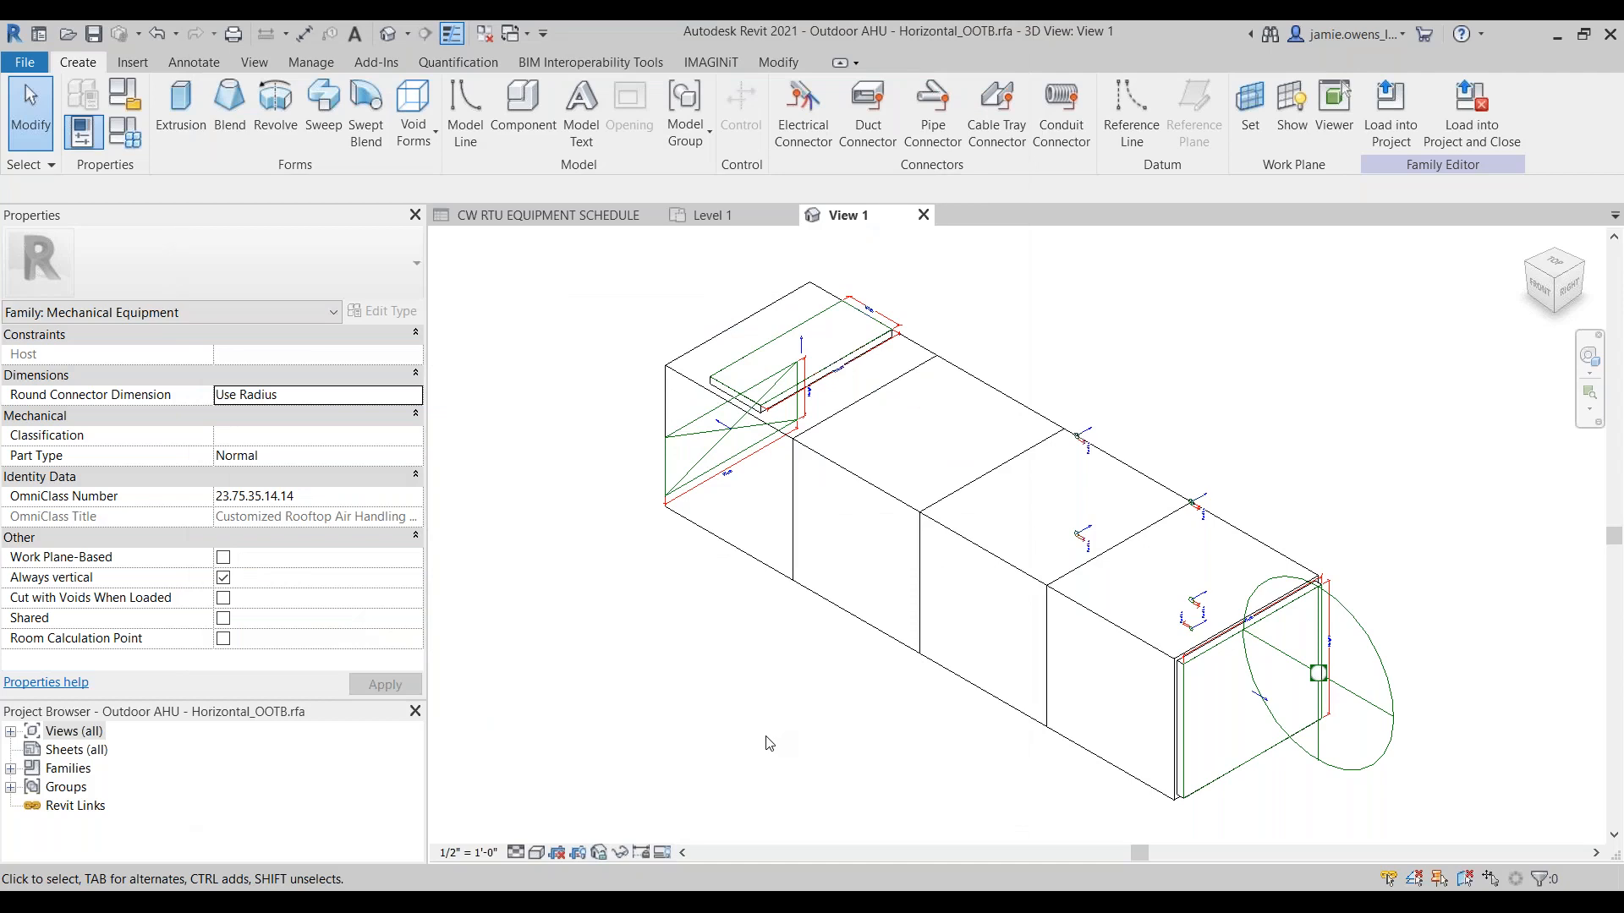
Step: Load the edited family into the rooftop unit project and set the air handler type's IT_Area_BLDG Served to Basement
{"action": "left_click", "coordinate": [1393, 127]}
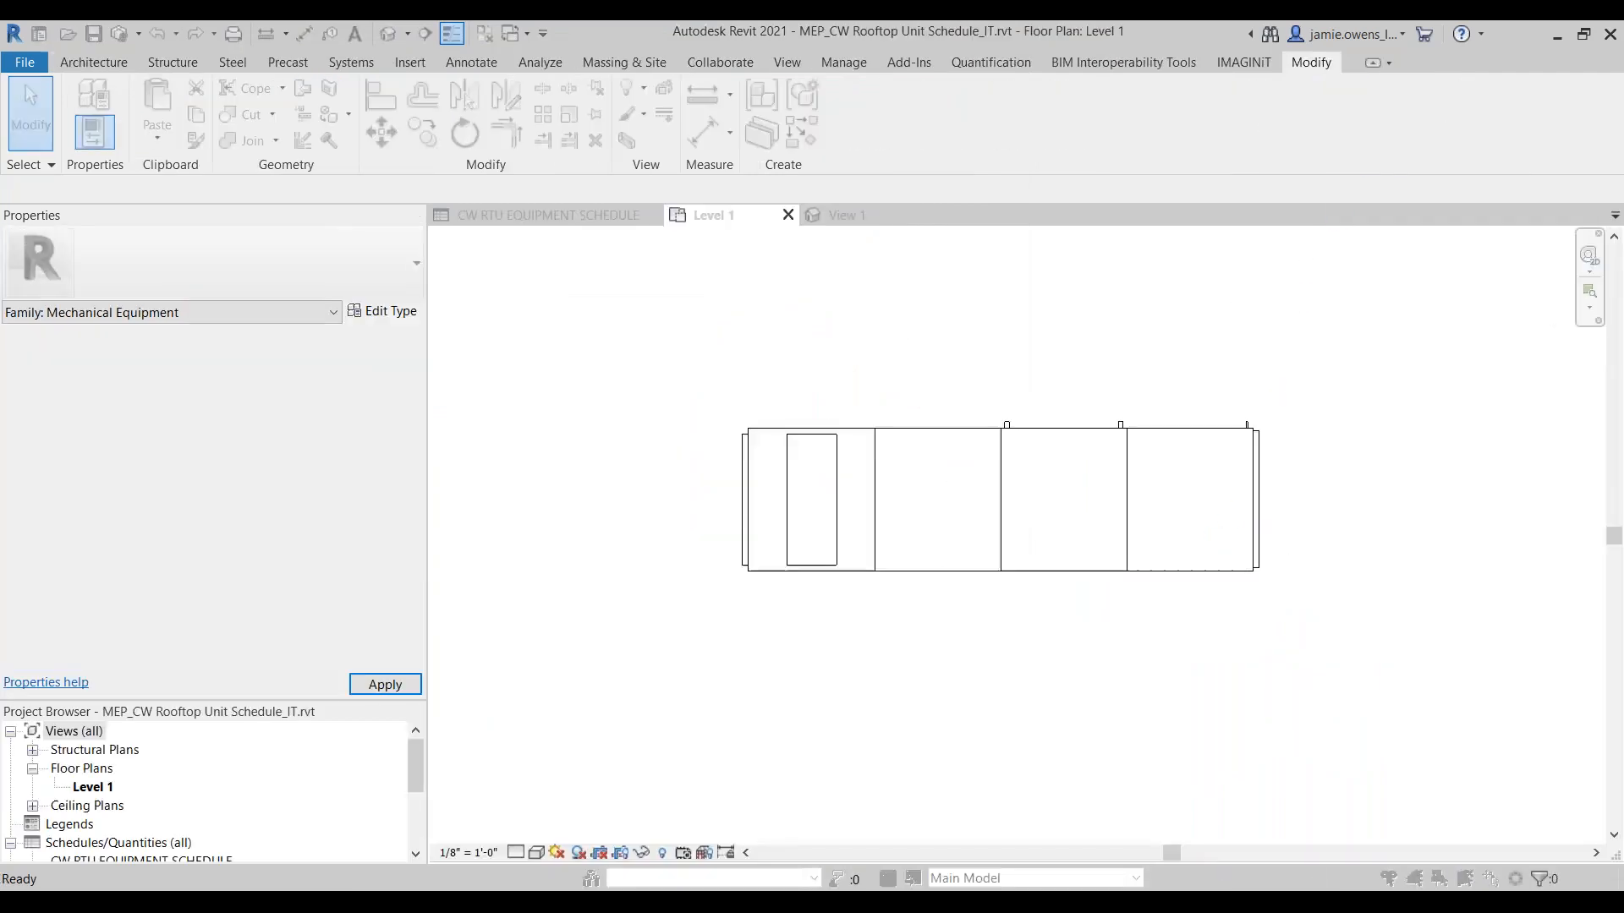
{"action": "left_click", "coordinate": [737, 418]}
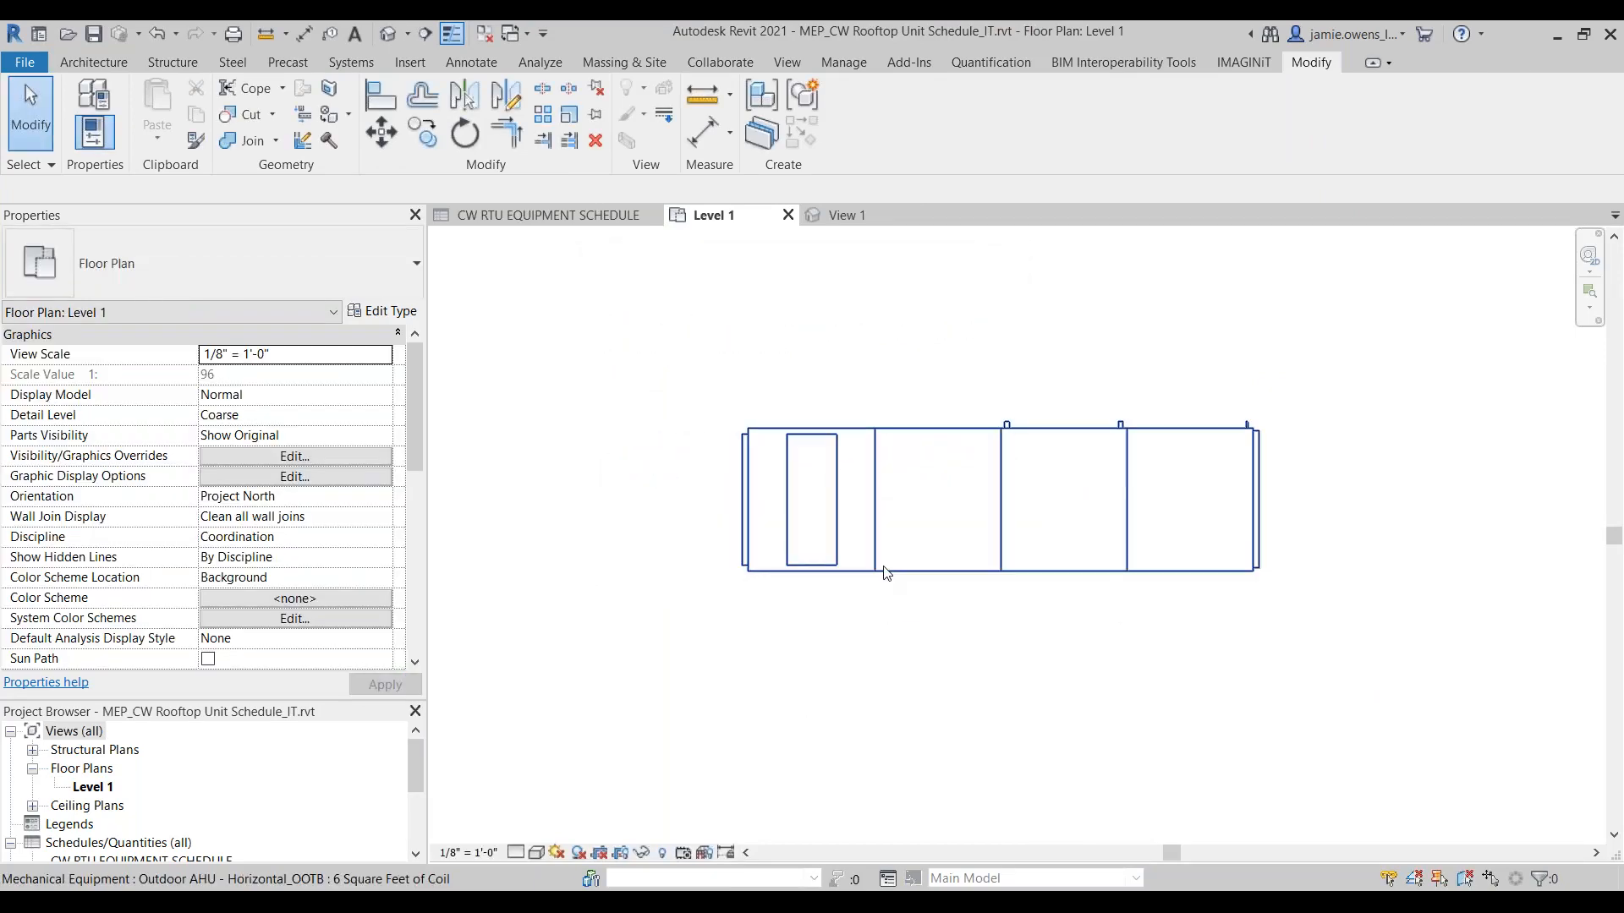
{"action": "left_click", "coordinate": [886, 572]}
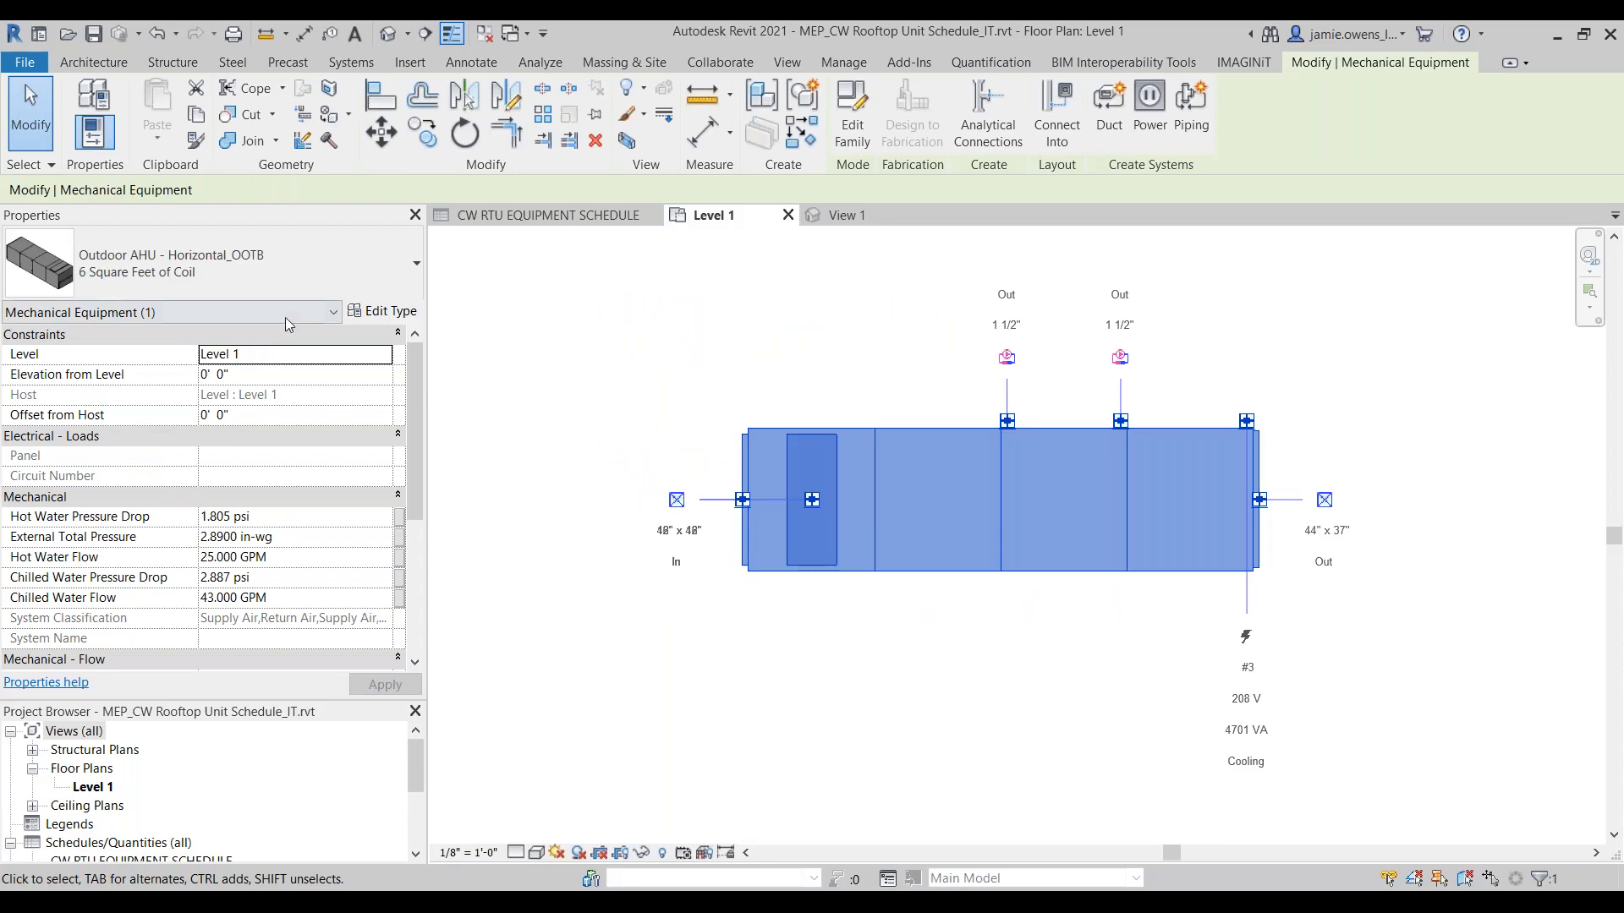
{"action": "left_click", "coordinate": [383, 311]}
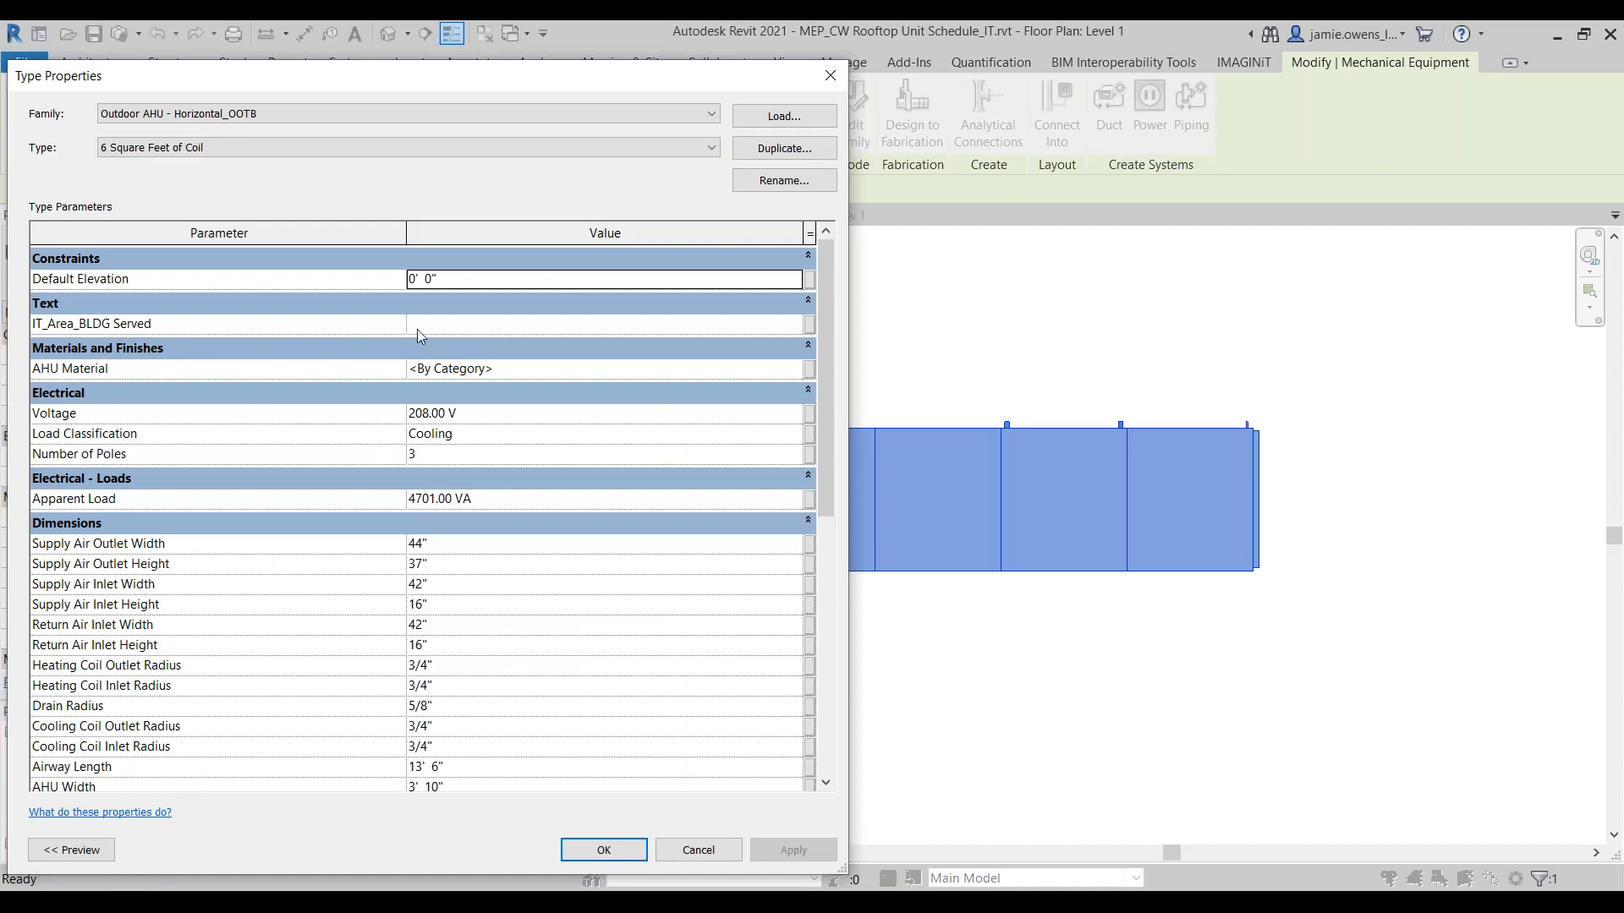
{"action": "left_click", "coordinate": [461, 325]}
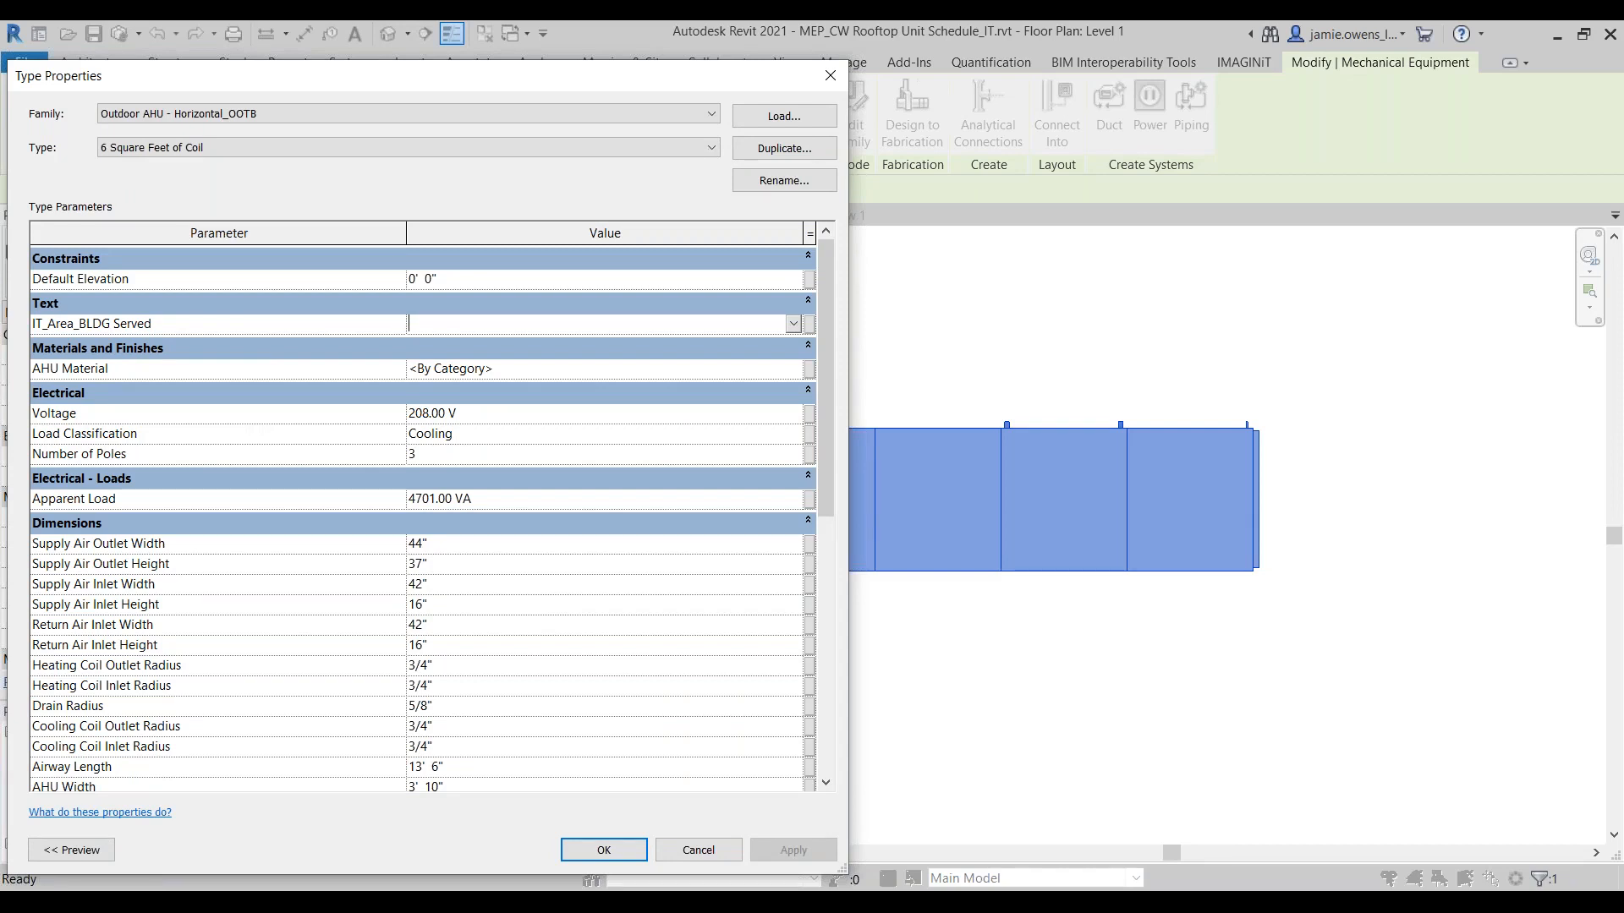
{"action": "type", "text": "B"}
{"action": "key", "text": "BackSpace"}
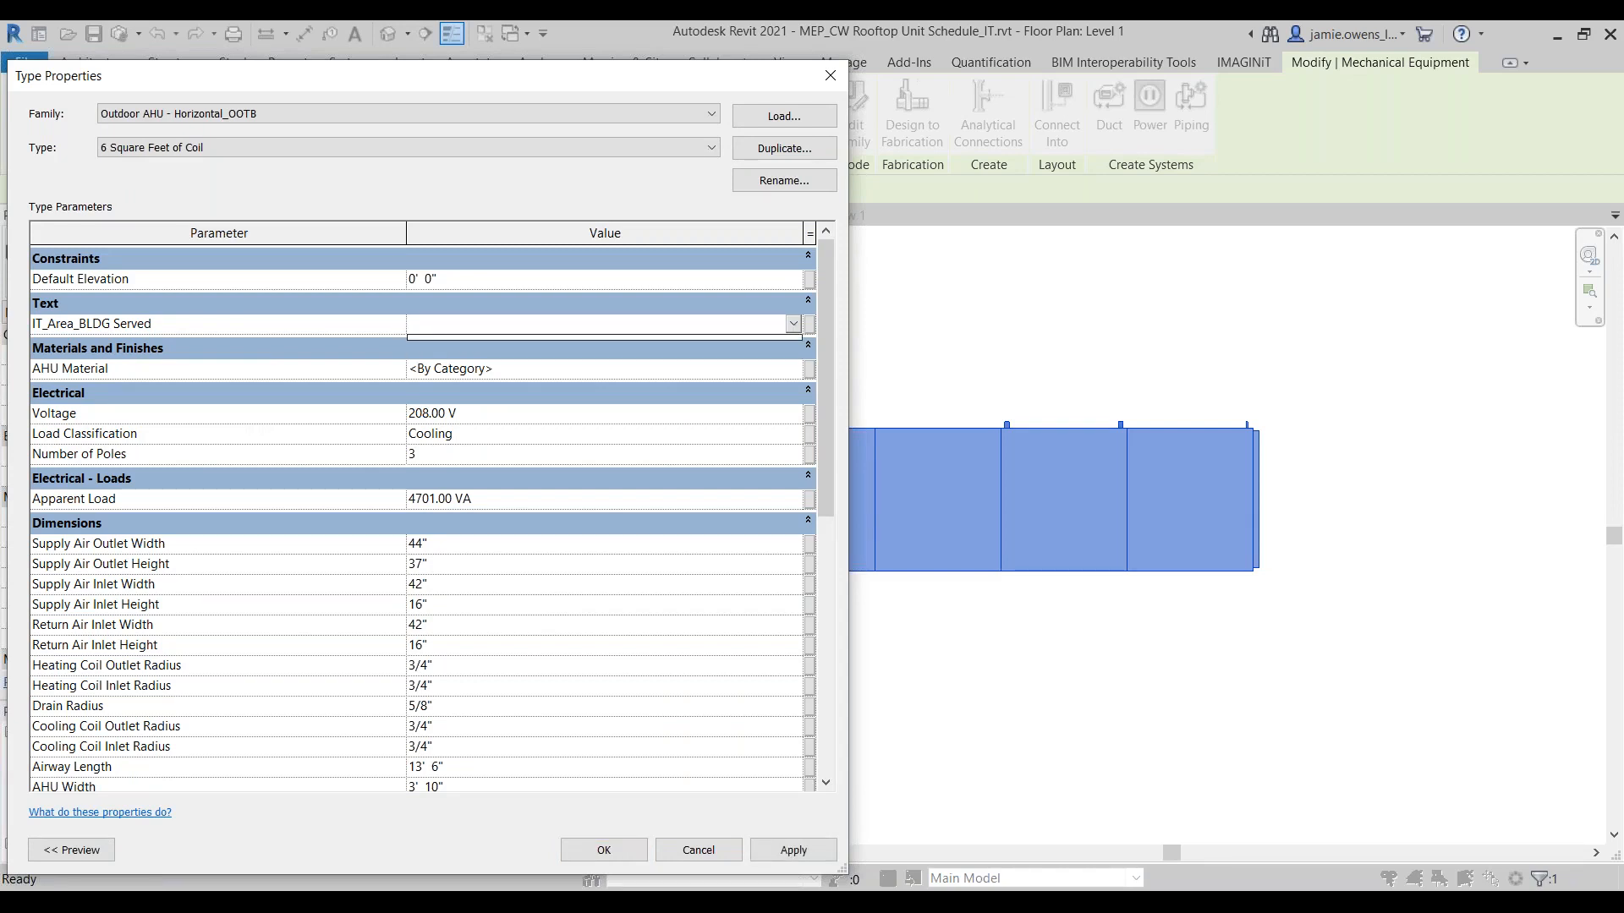
{"action": "type", "text": "Basement"}
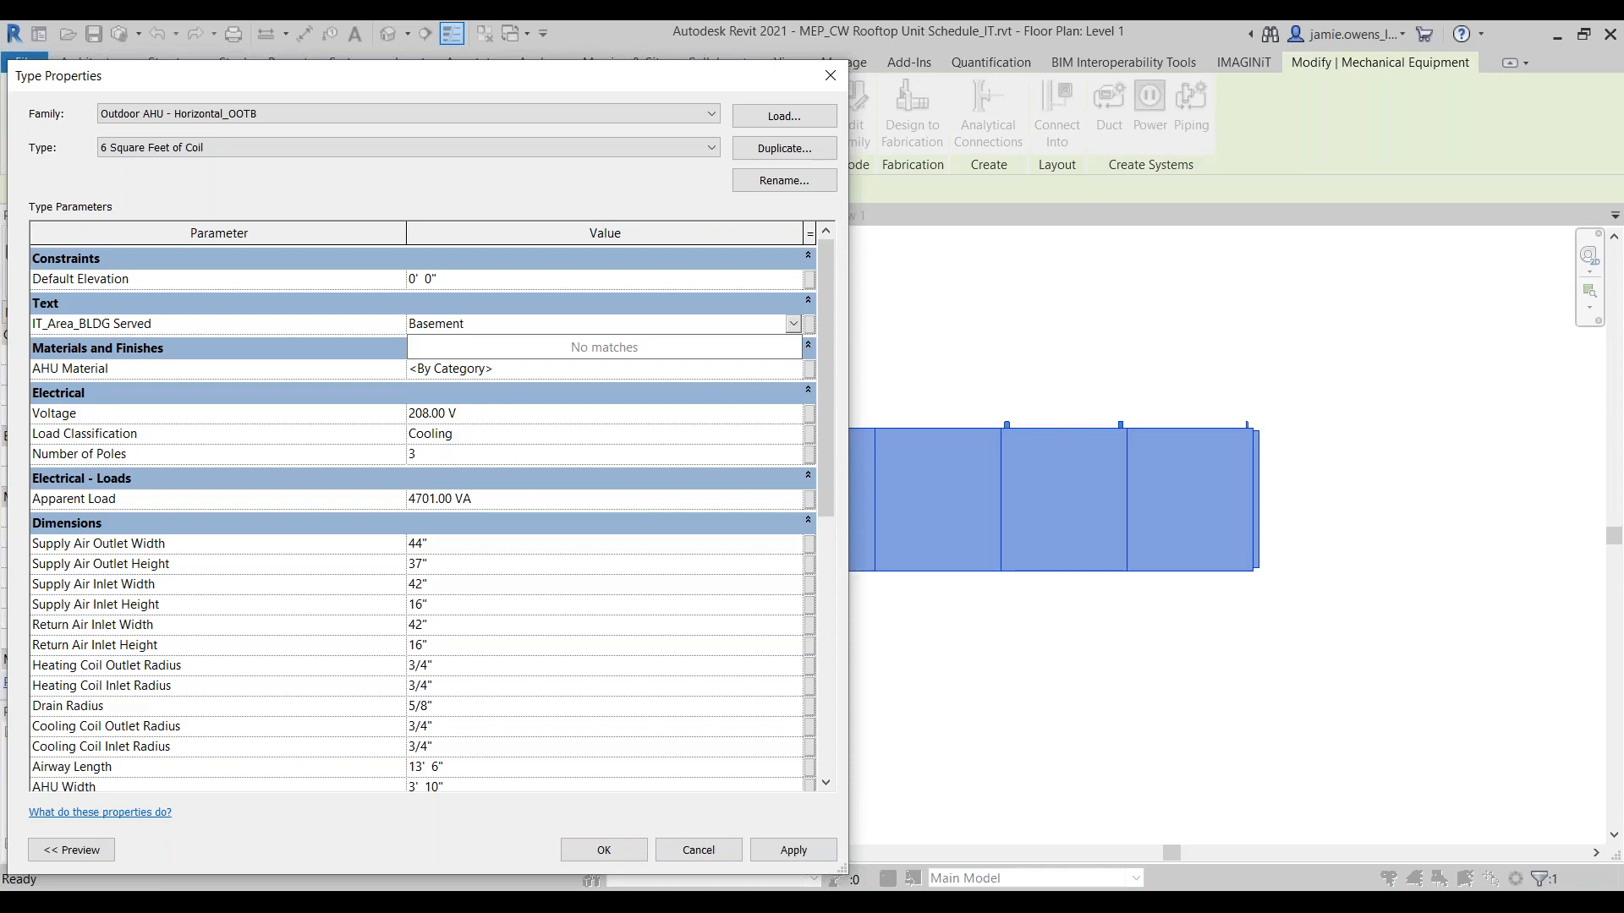
{"action": "key", "text": "Return"}
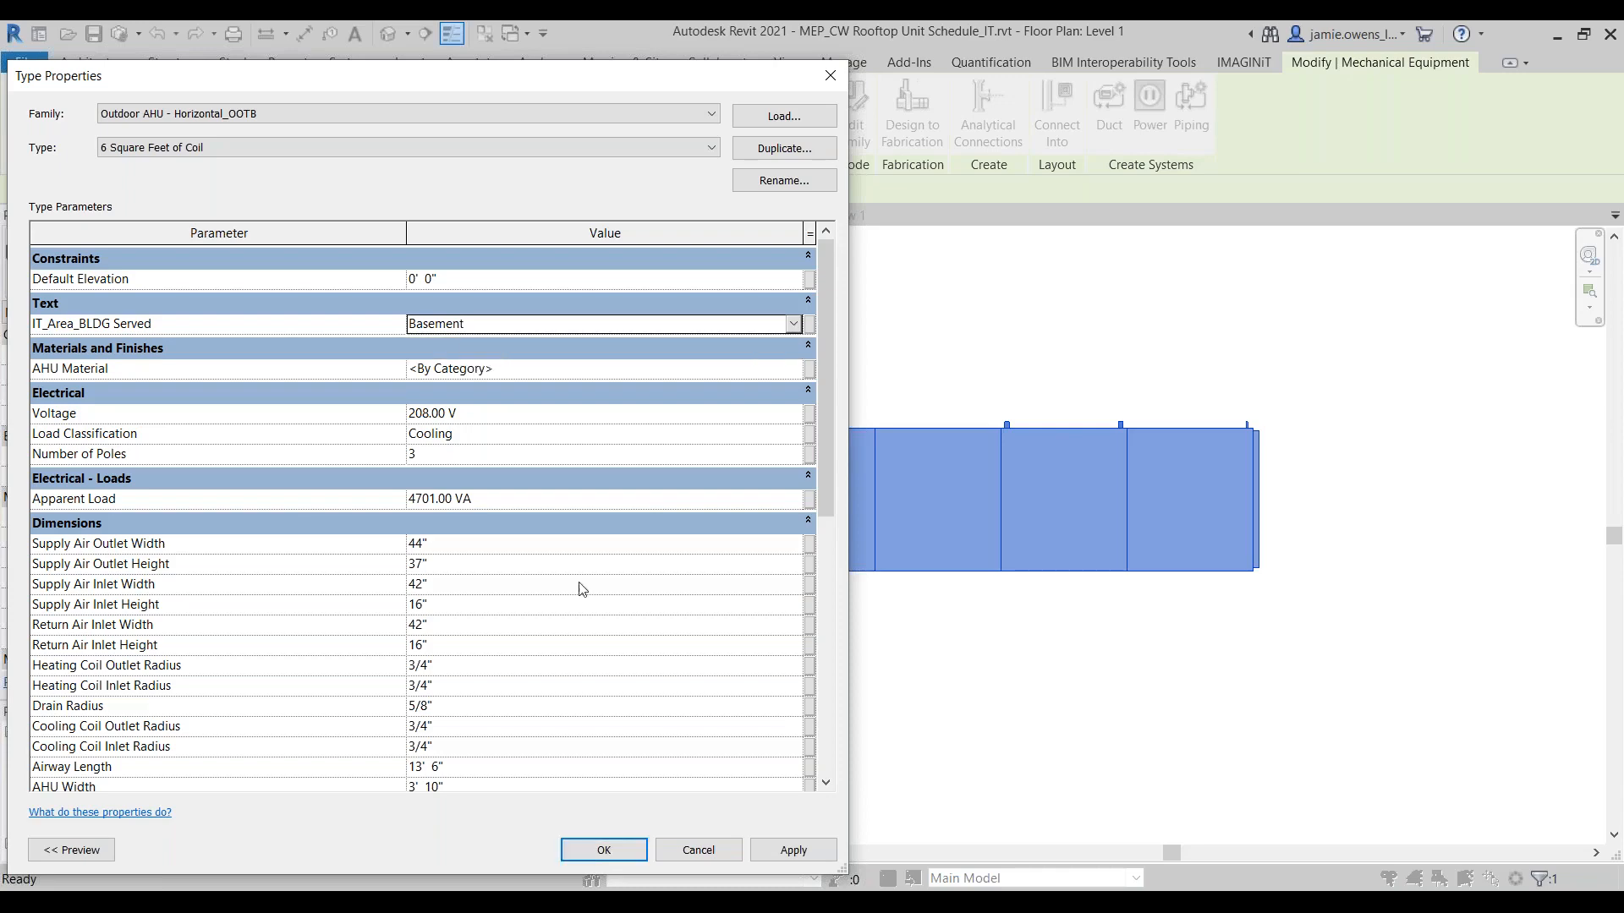
{"action": "left_click", "coordinate": [603, 850]}
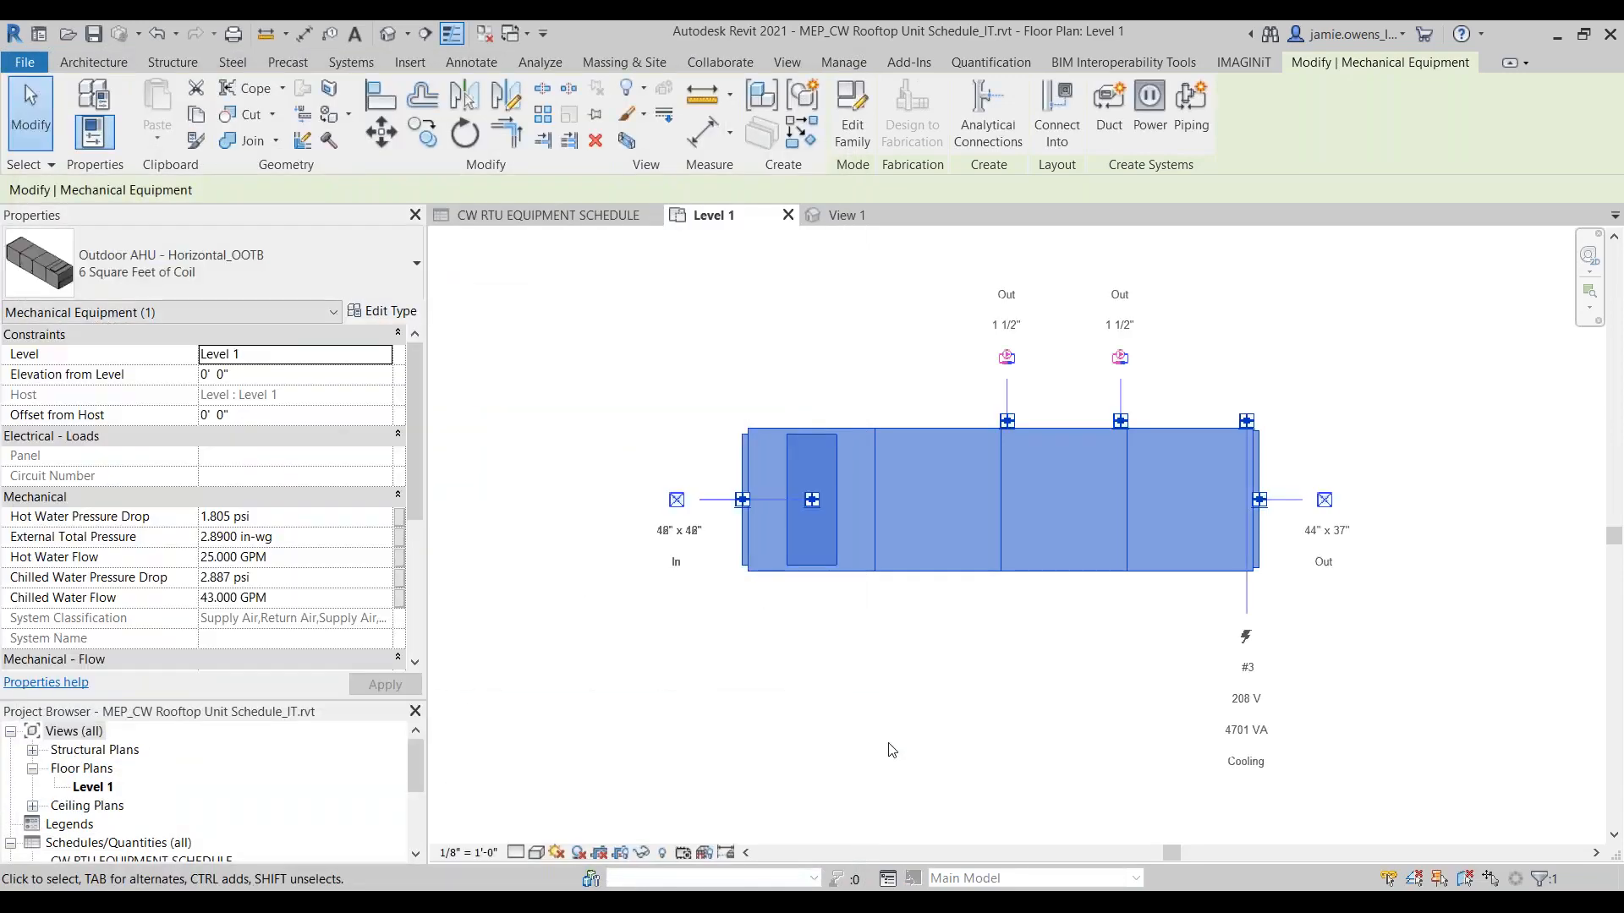
Step: Clear the selection and check the air handler's Area / BLDG Served entry in the CW RTU EQUIPMENT SCHEDULE
{"action": "left_click", "coordinate": [637, 509]}
{"action": "left_click", "coordinate": [531, 216]}
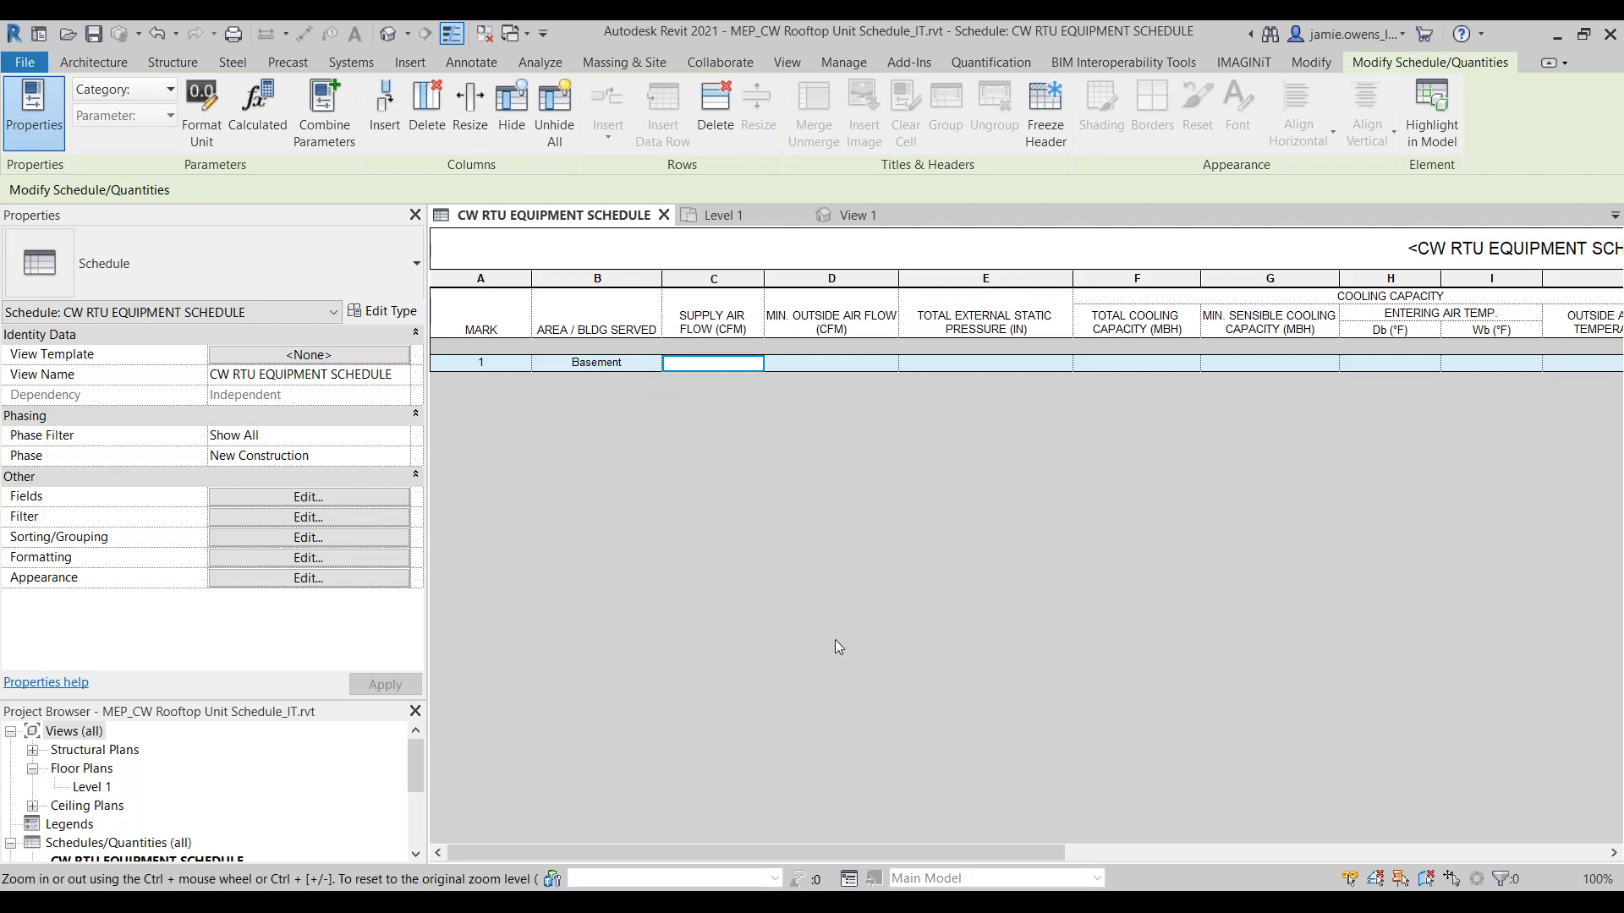
{"action": "left_click_drag", "start_coordinate": [814, 853], "coordinate": [743, 824]}
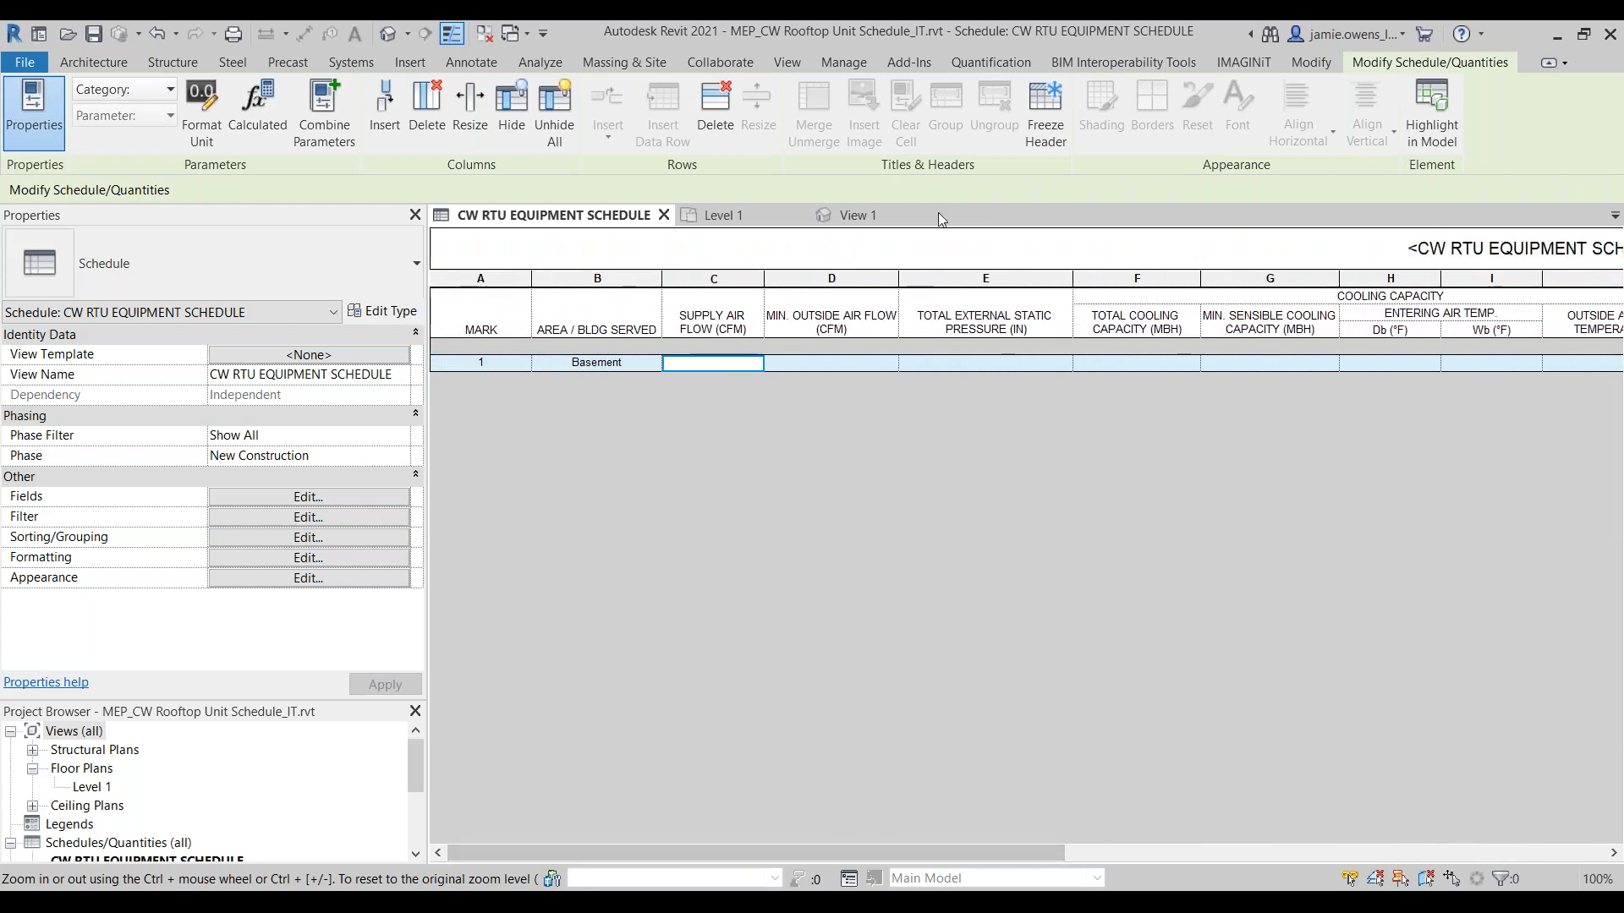
Step: Review the Outdoor AHU family's type parameters and the options for a new parameter, leaving both without changes
{"action": "left_click", "coordinate": [879, 220]}
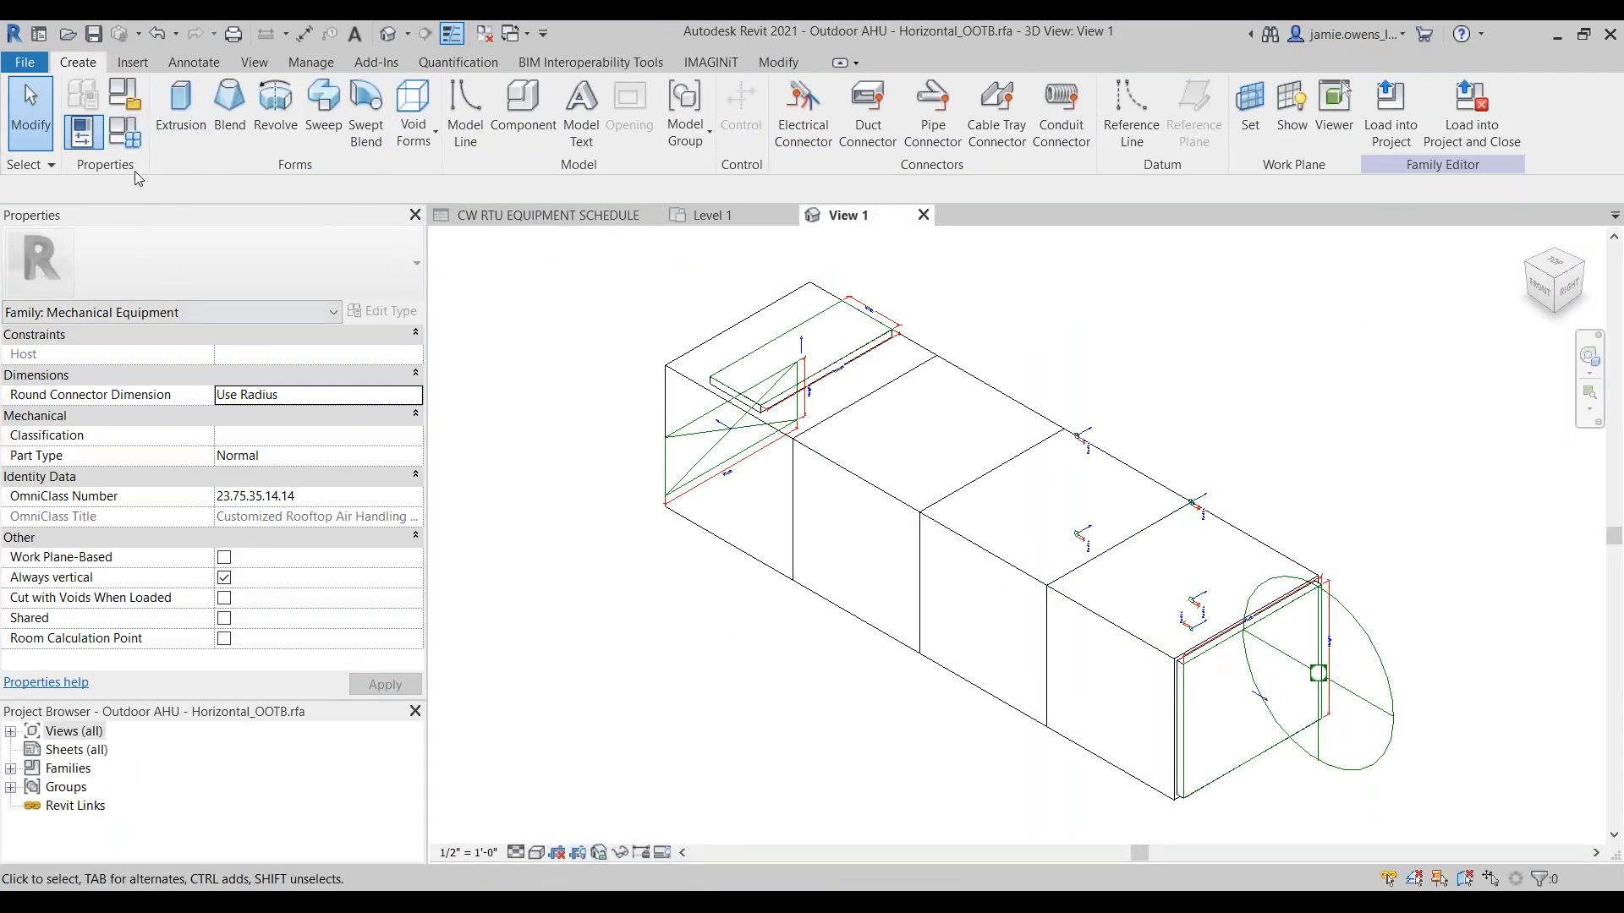
{"action": "left_click", "coordinate": [133, 138]}
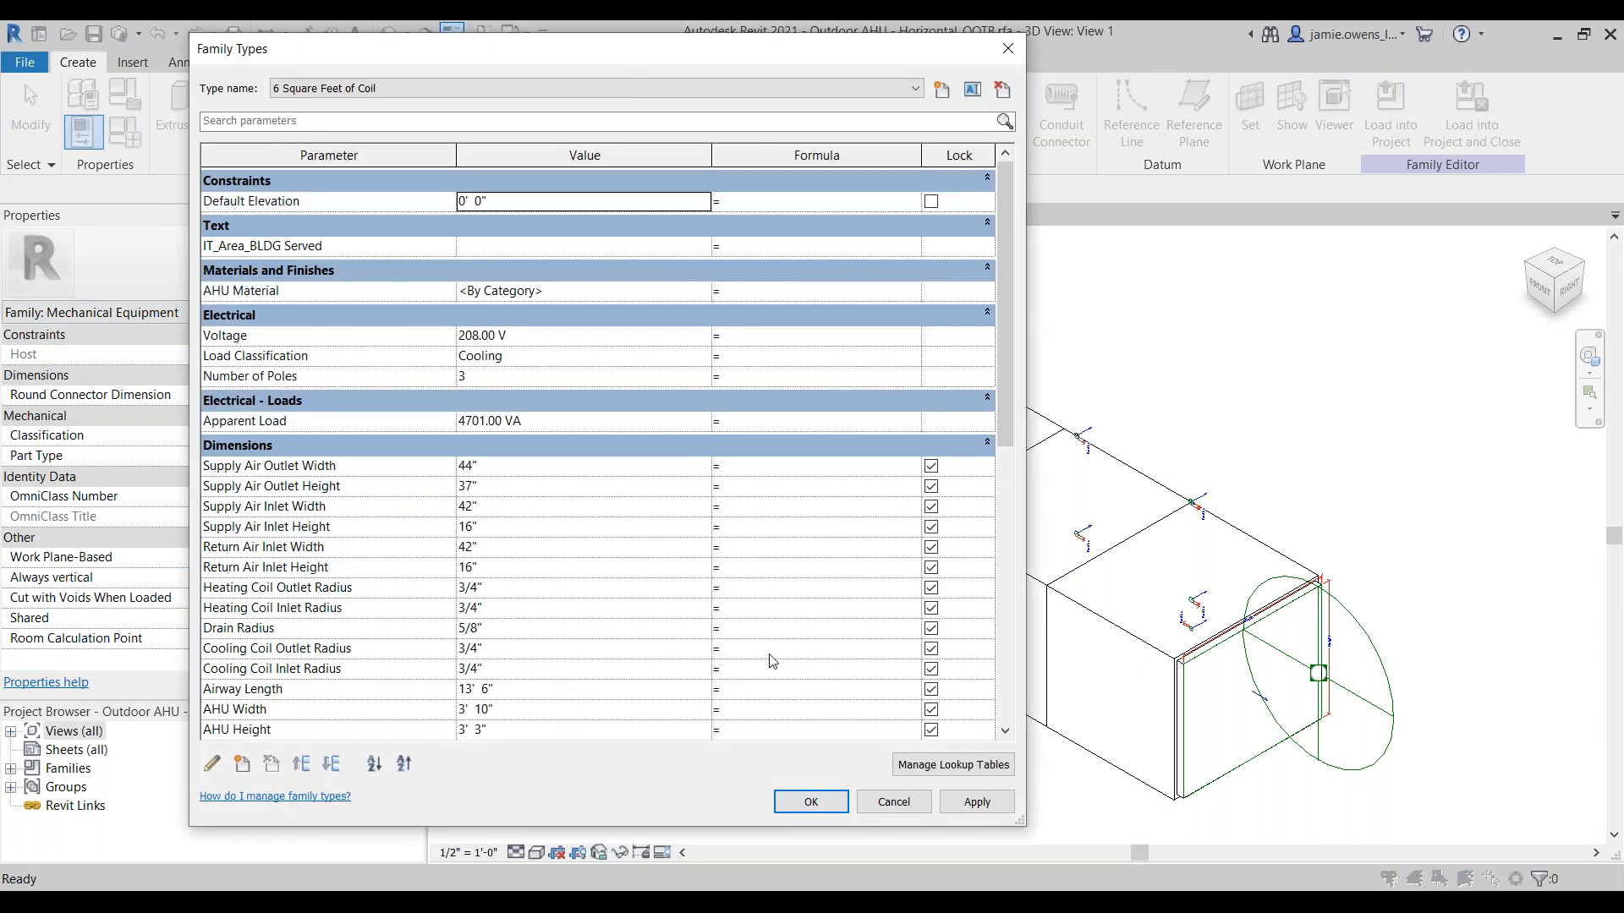
{"action": "left_click", "coordinate": [242, 766]}
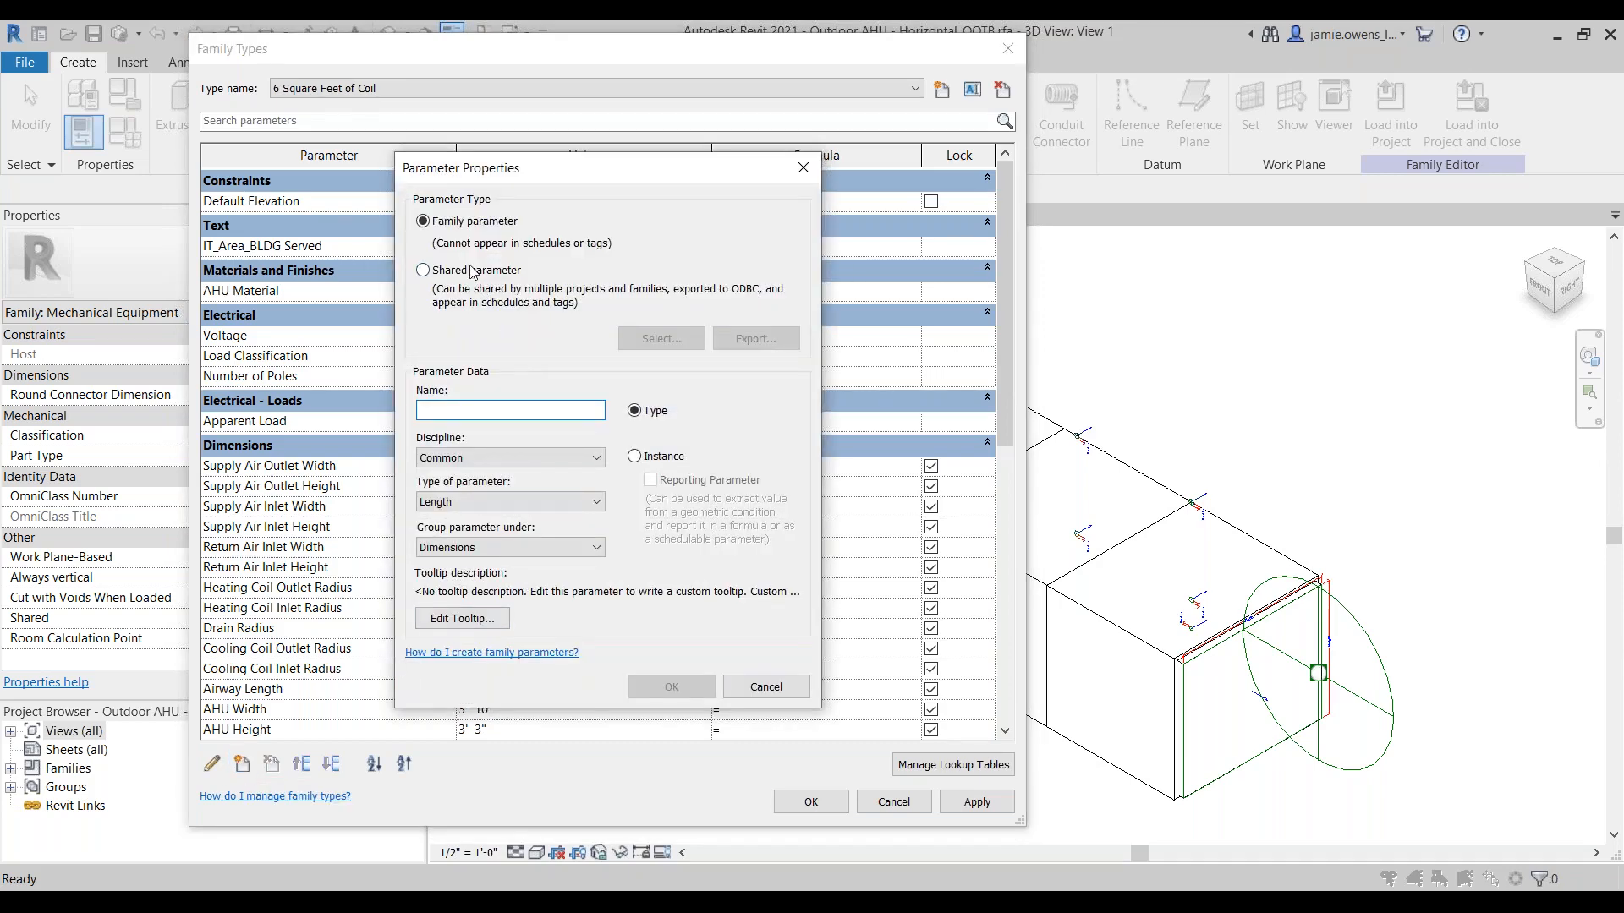
{"action": "left_click", "coordinate": [783, 688]}
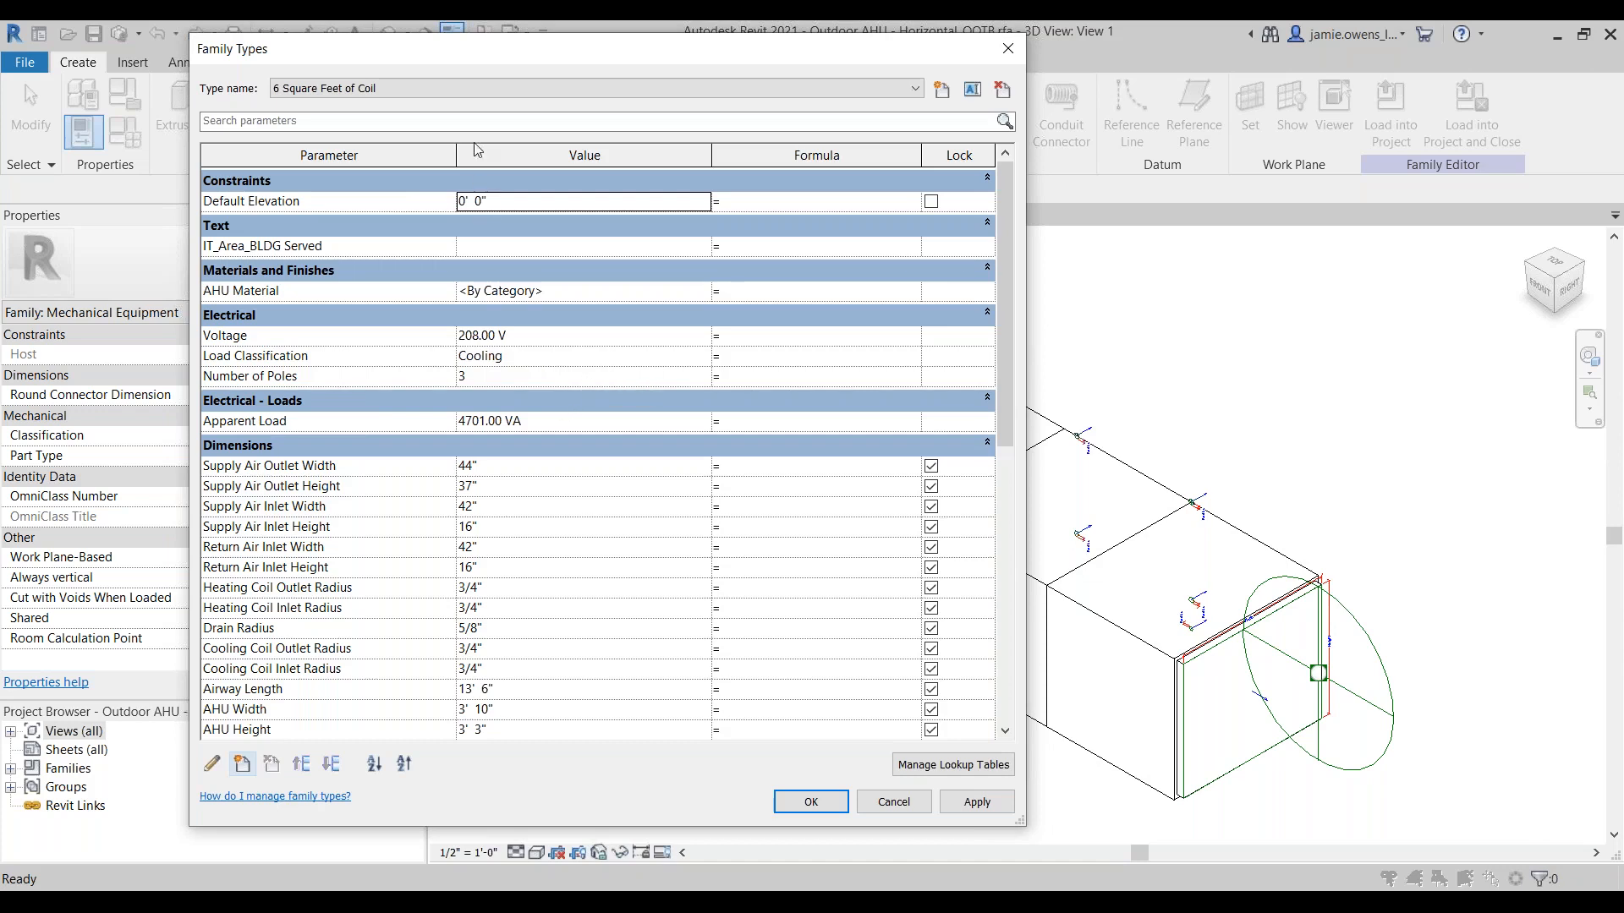
{"action": "left_click_drag", "start_coordinate": [478, 52], "coordinate": [613, 74]}
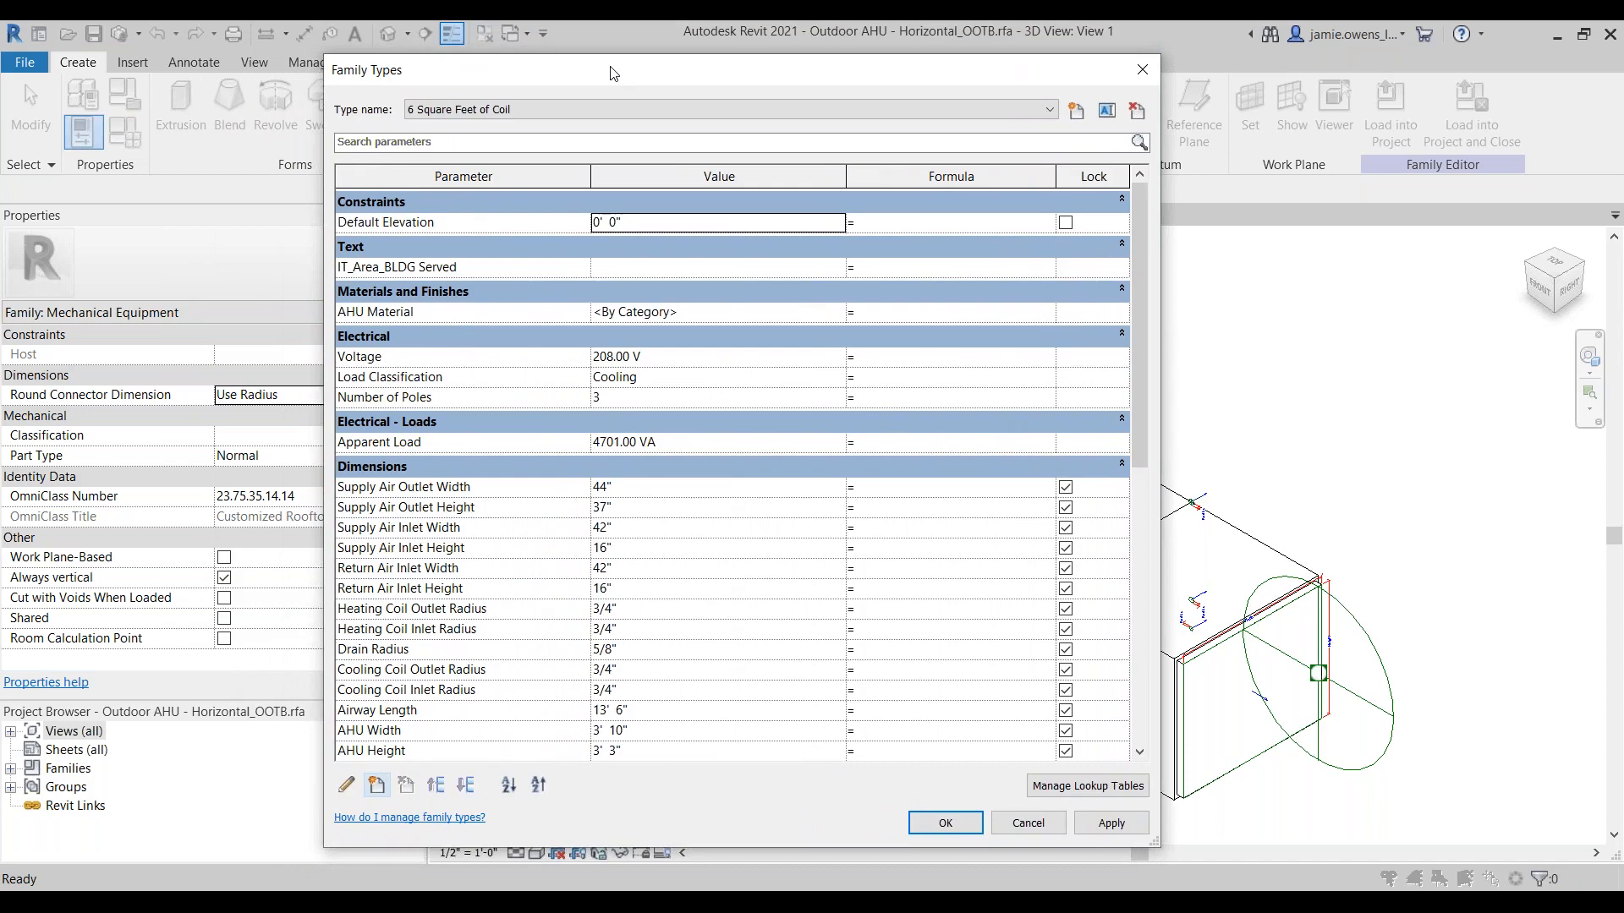
{"action": "left_click", "coordinate": [1029, 823]}
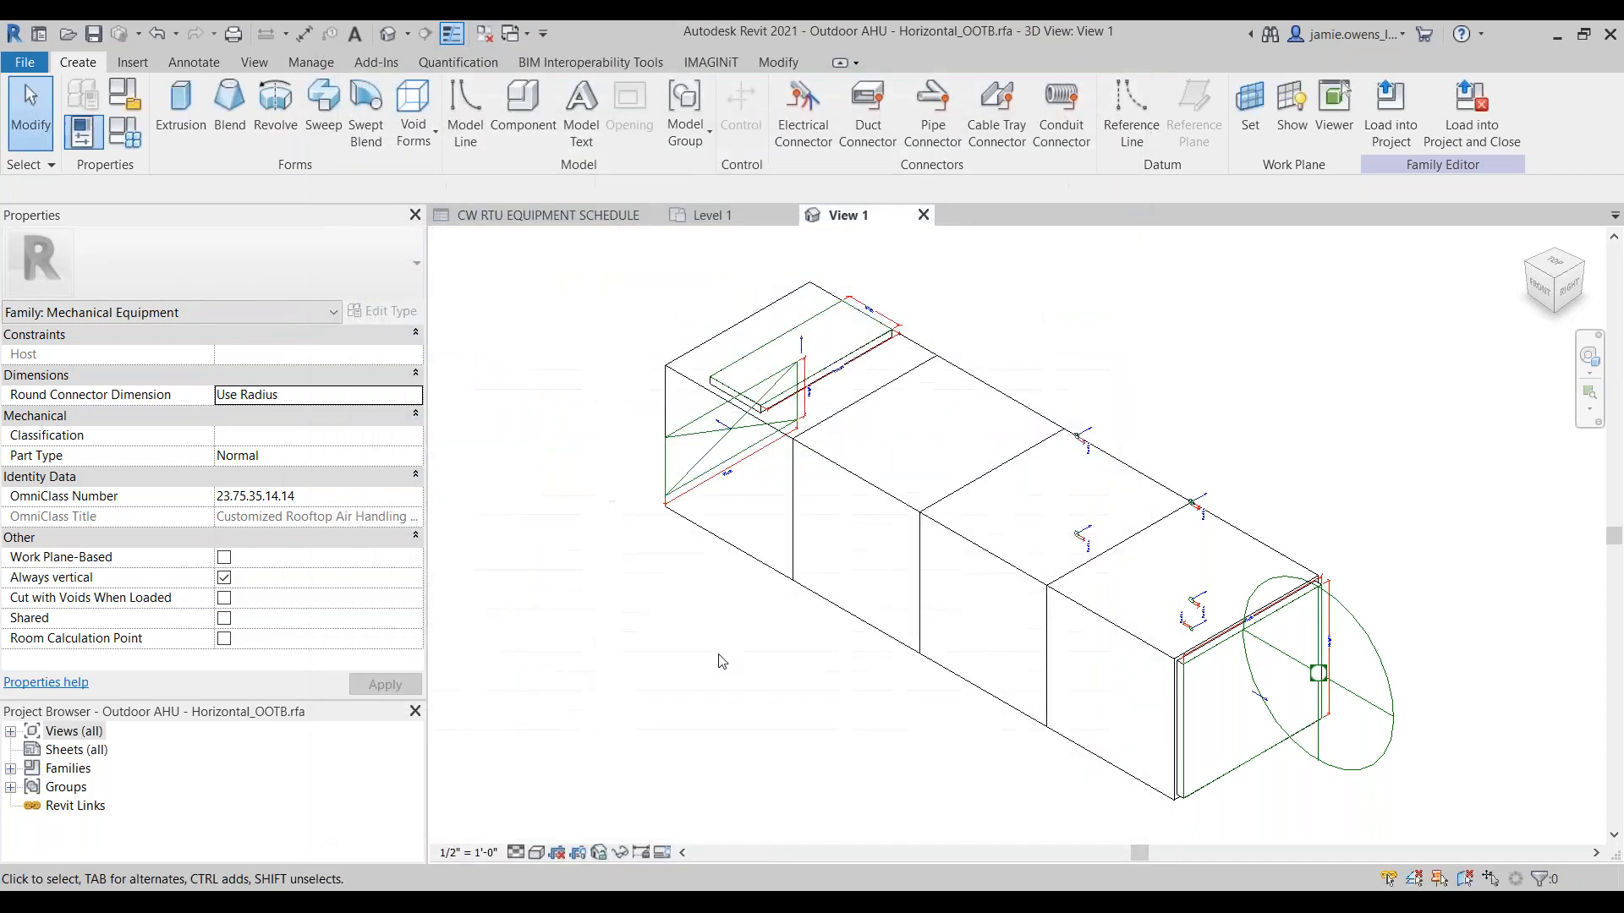
Step: Examine the available and scheduled fields of the CW RTU EQUIPMENT SCHEDULE, and return to the air handler family's 3D view
{"action": "left_click", "coordinate": [545, 217]}
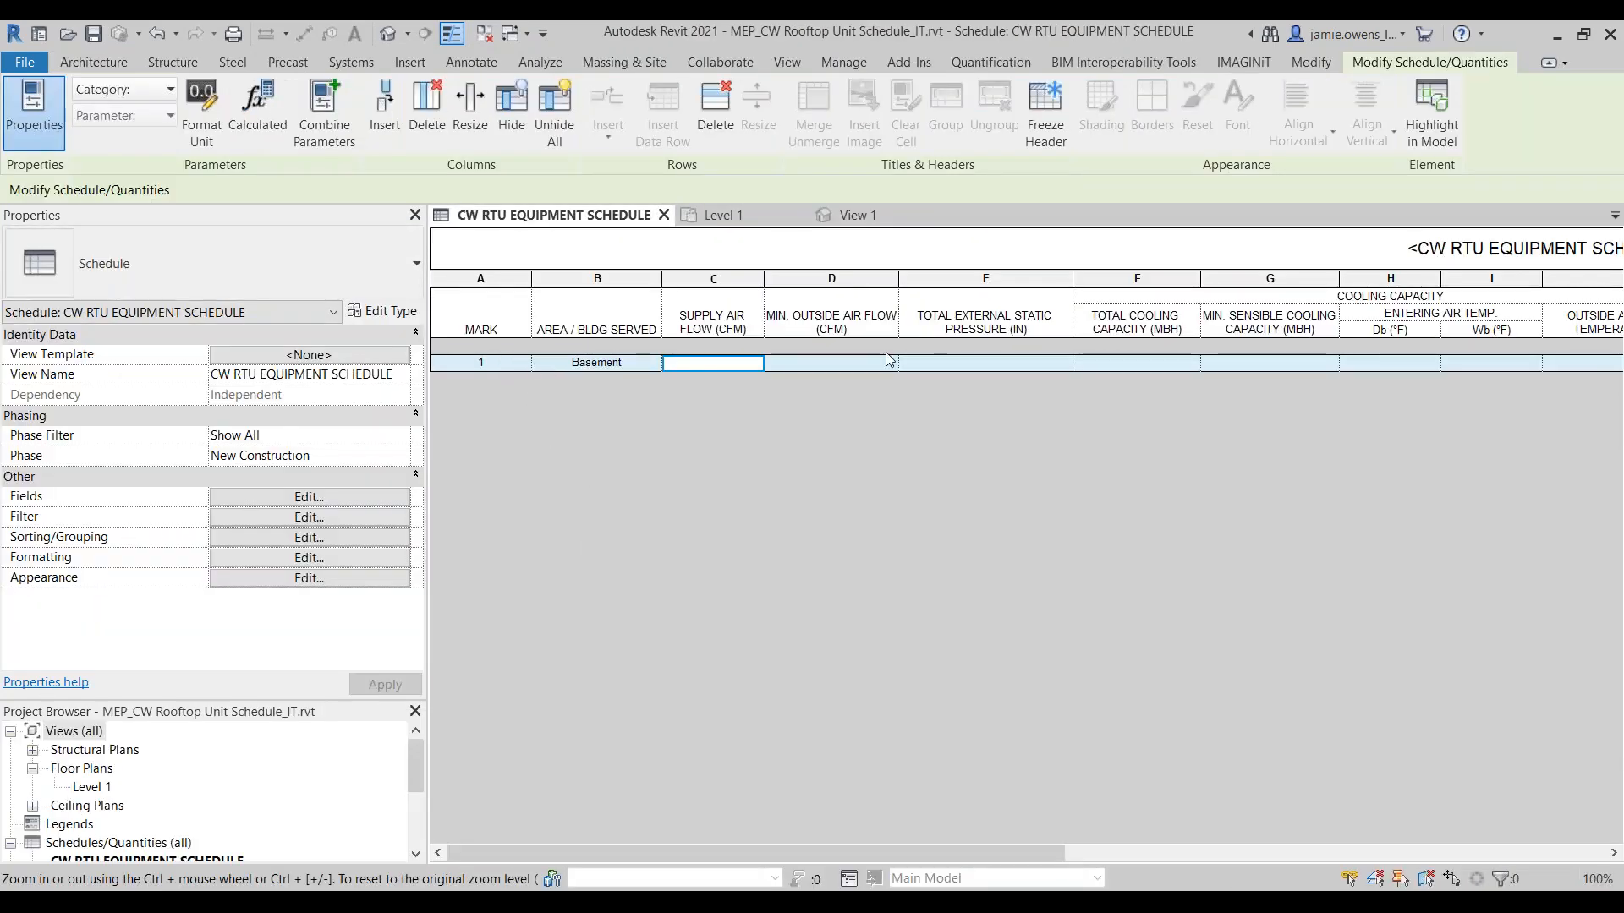
{"action": "left_click", "coordinate": [373, 499]}
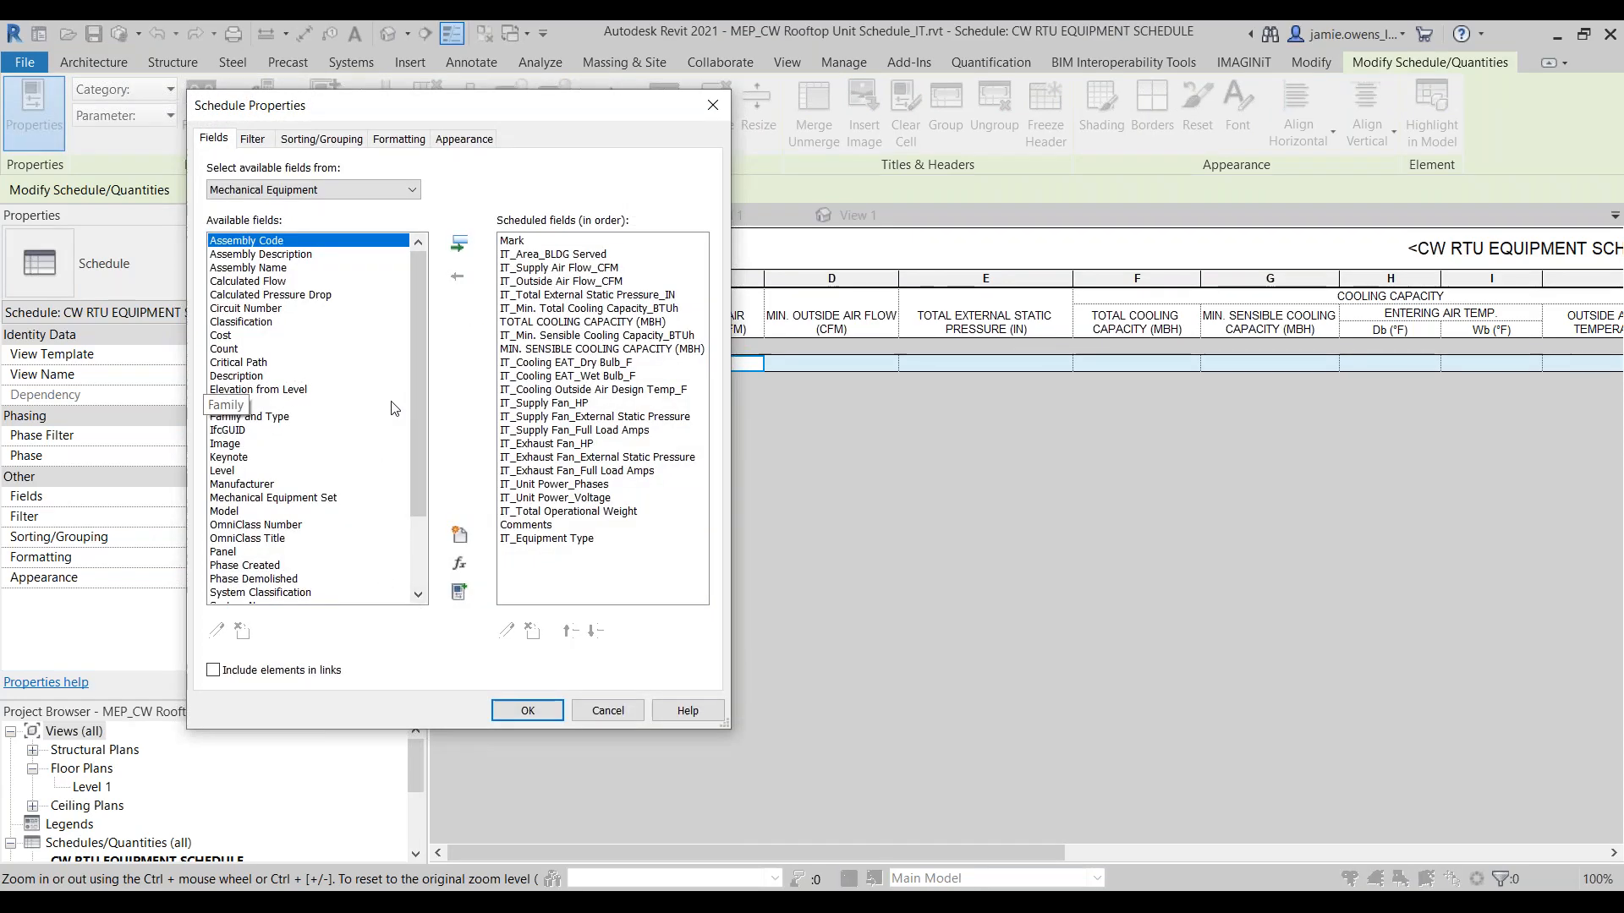
{"action": "mouse_move", "coordinate": [411, 406]}
{"action": "left_mouse_down"}
{"action": "mouse_move", "coordinate": [425, 493]}
{"action": "mouse_move", "coordinate": [430, 385]}
{"action": "left_mouse_up"}
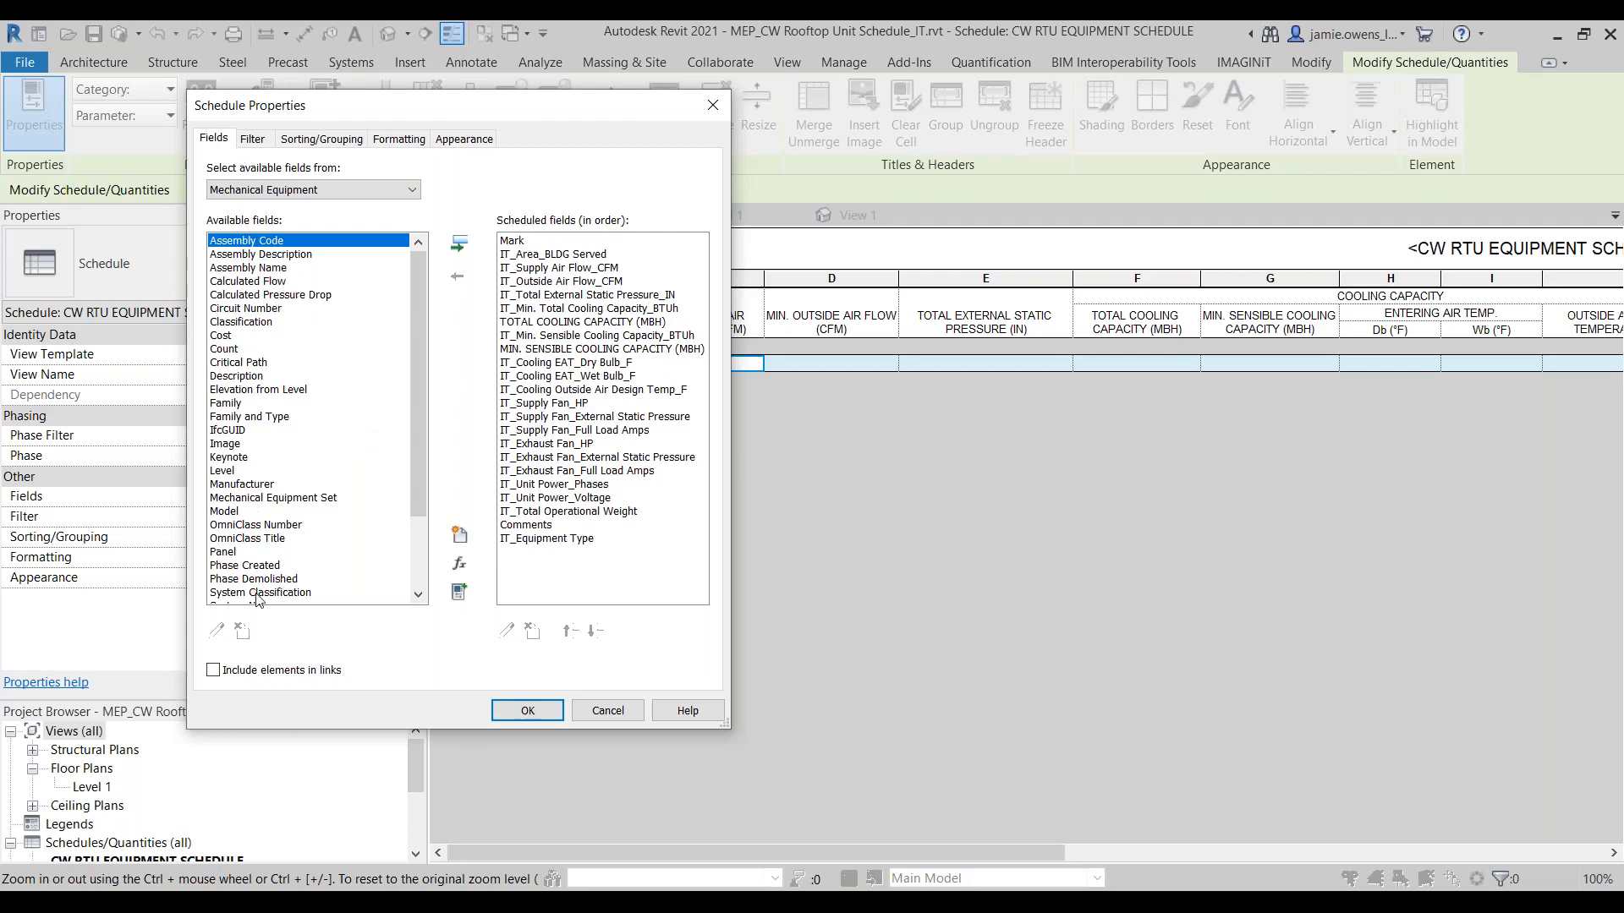
{"action": "left_click", "coordinate": [632, 716]}
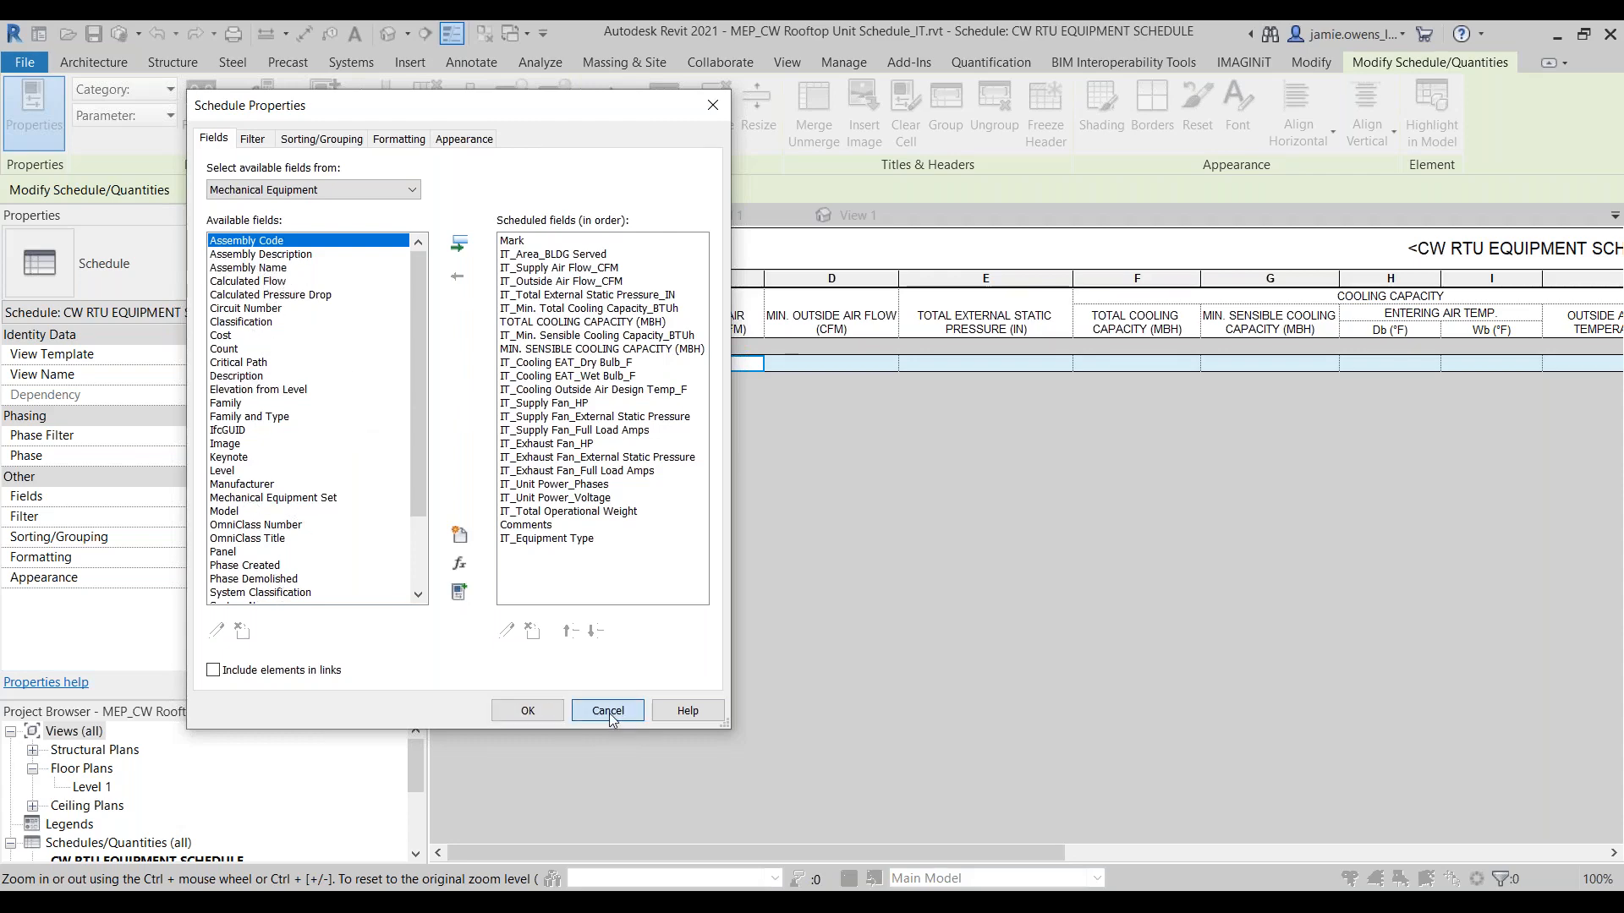
{"action": "left_click", "coordinate": [856, 215]}
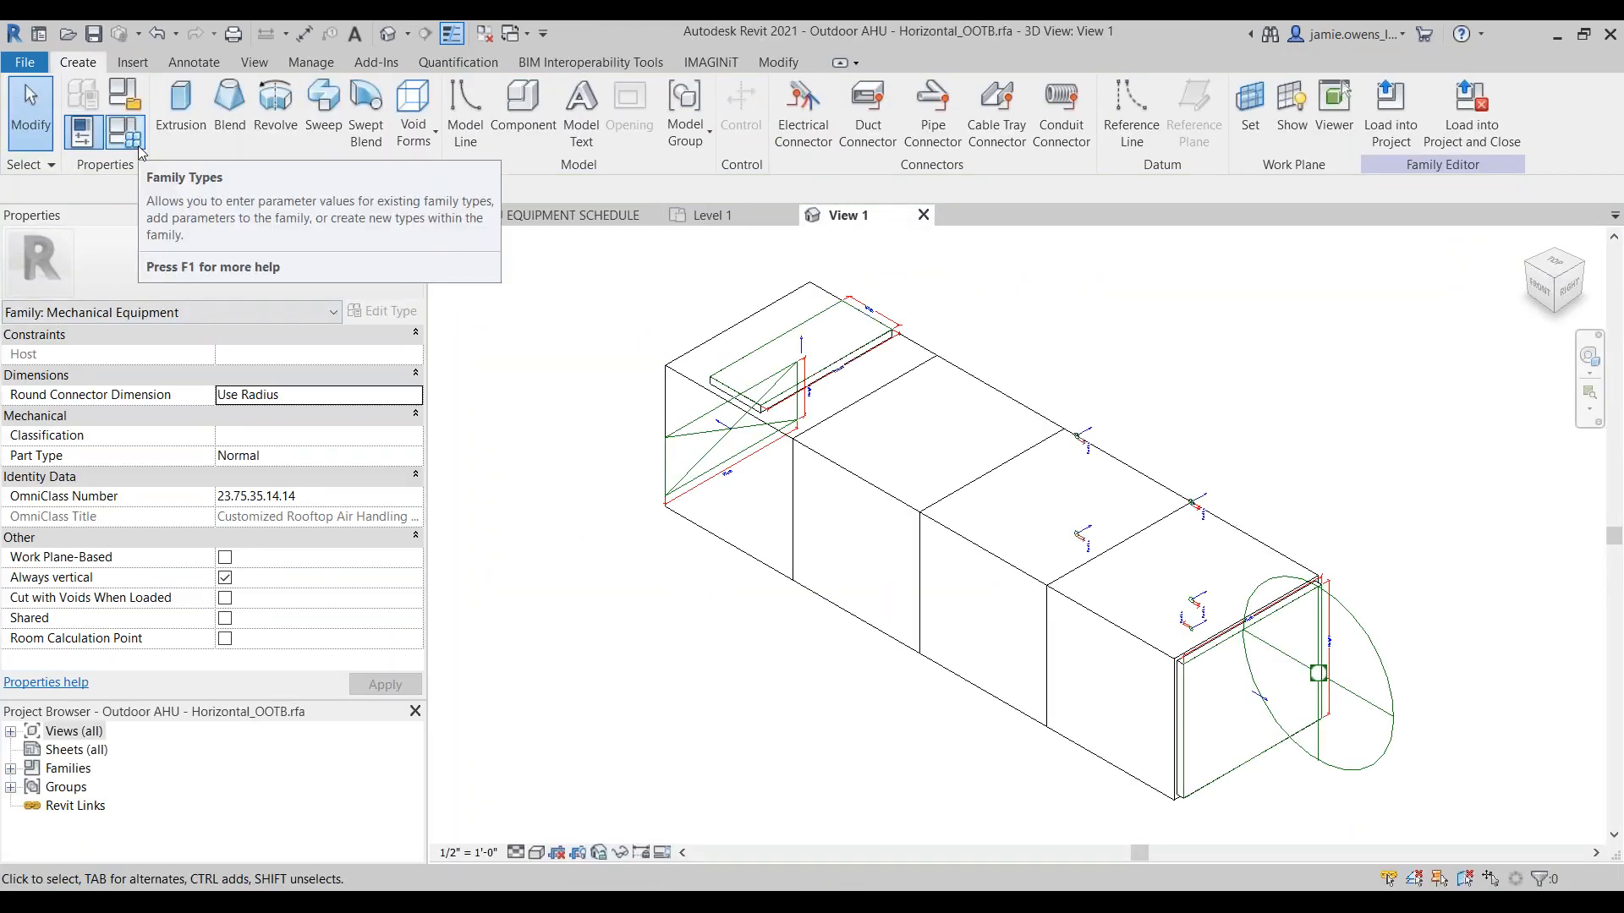
Step: Open the air handler family's type parameters and examine the Voltage and Number of Poles entries under Electrical
{"action": "left_click", "coordinate": [139, 145]}
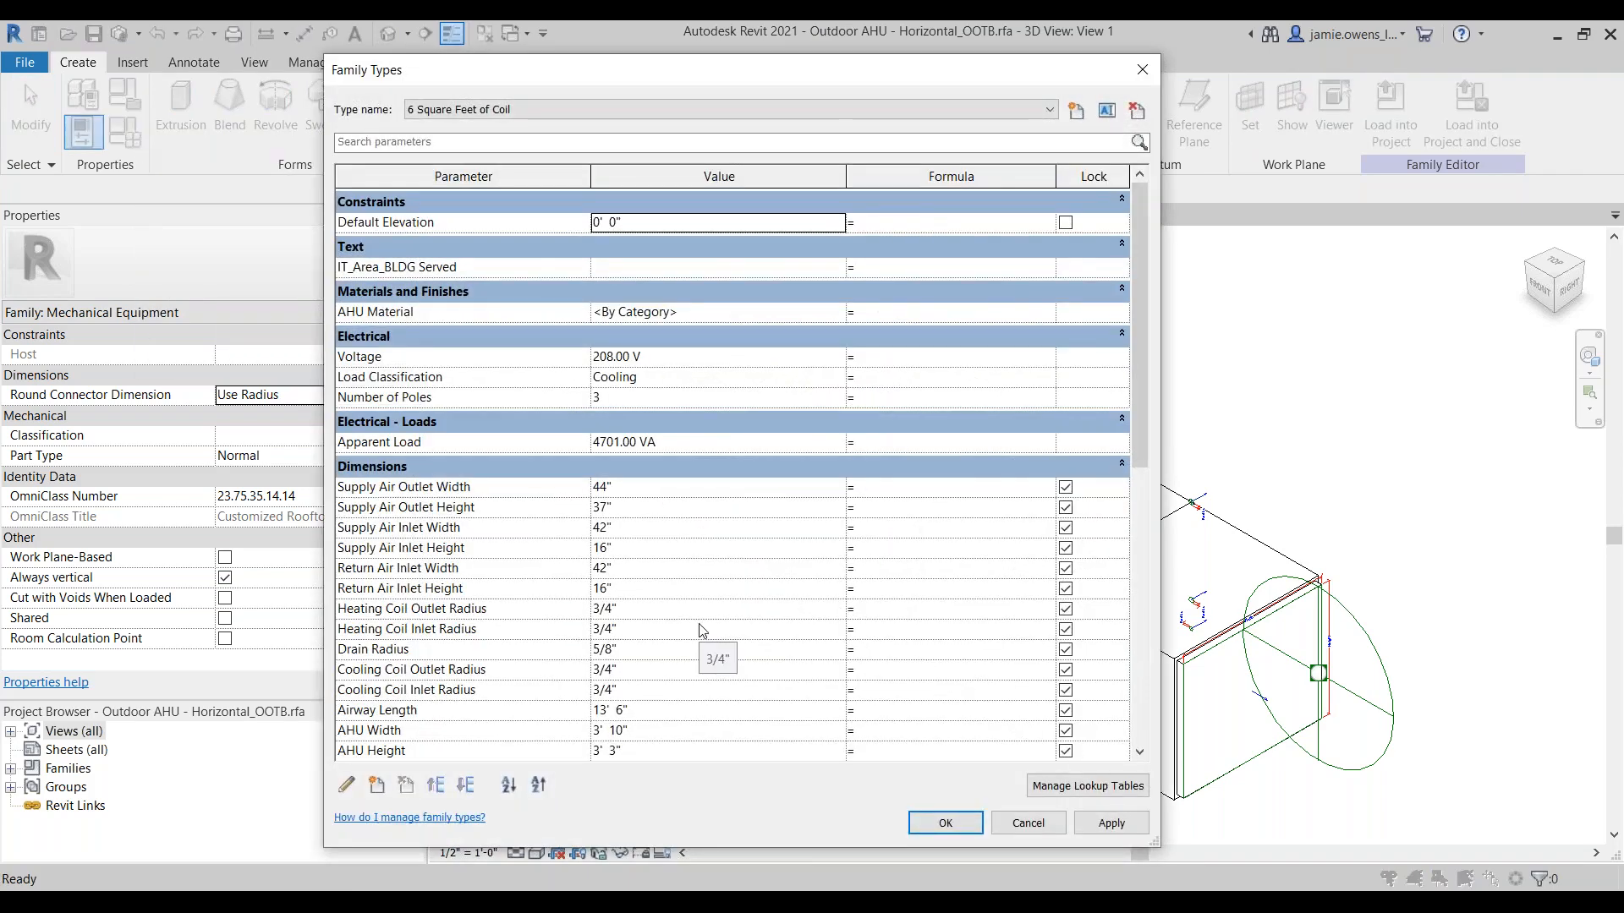
{"action": "left_click", "coordinate": [420, 360]}
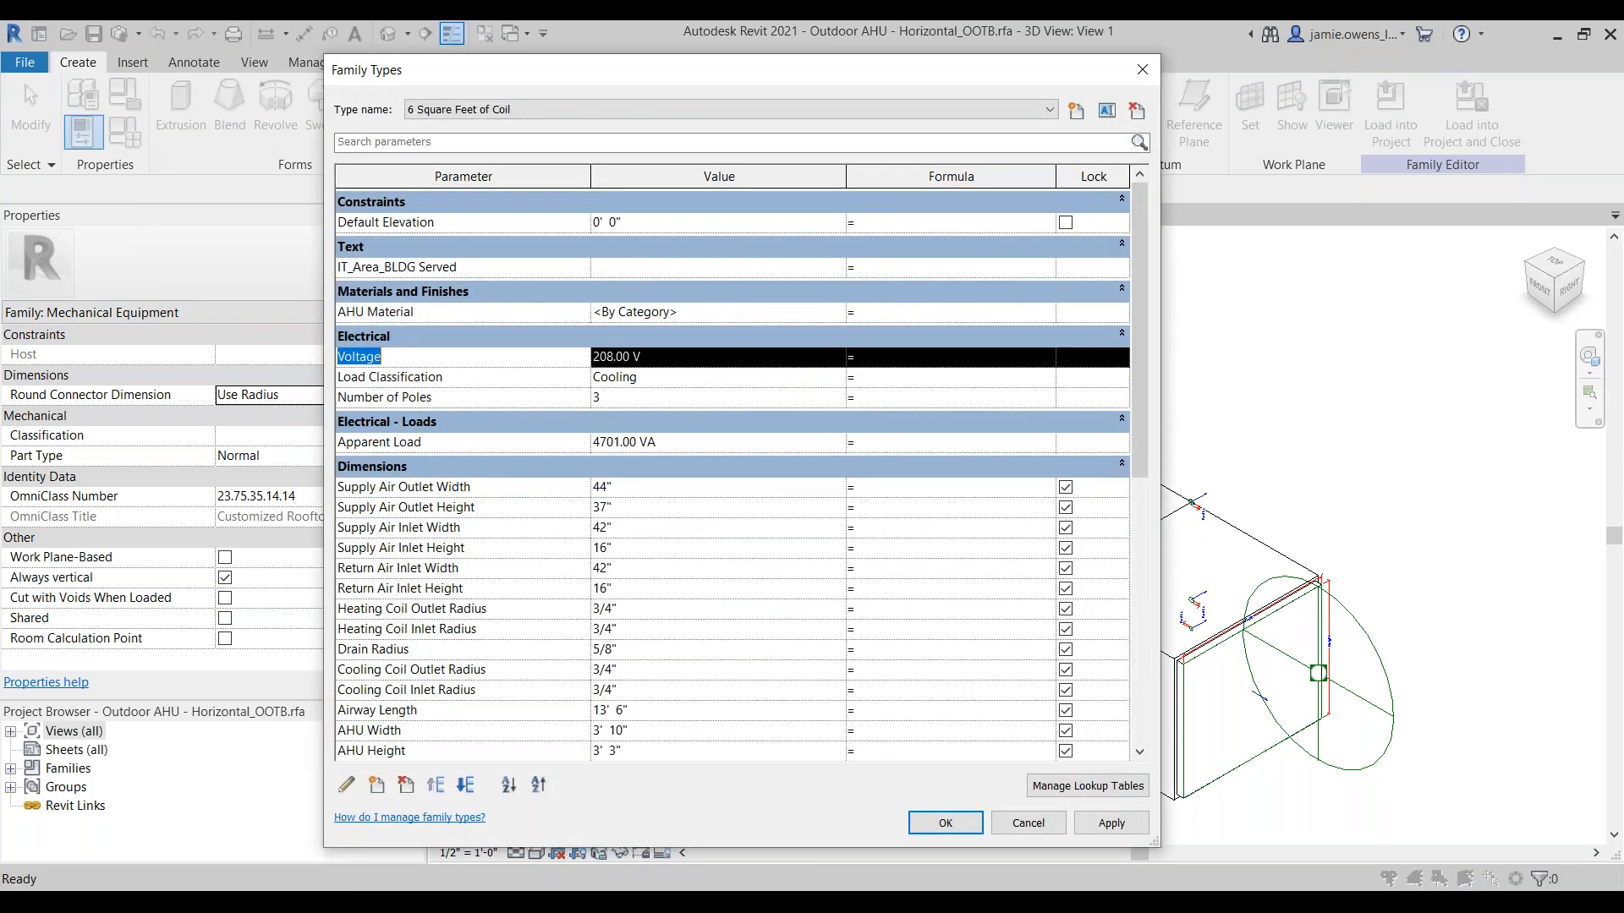
{"action": "left_click", "coordinate": [446, 397]}
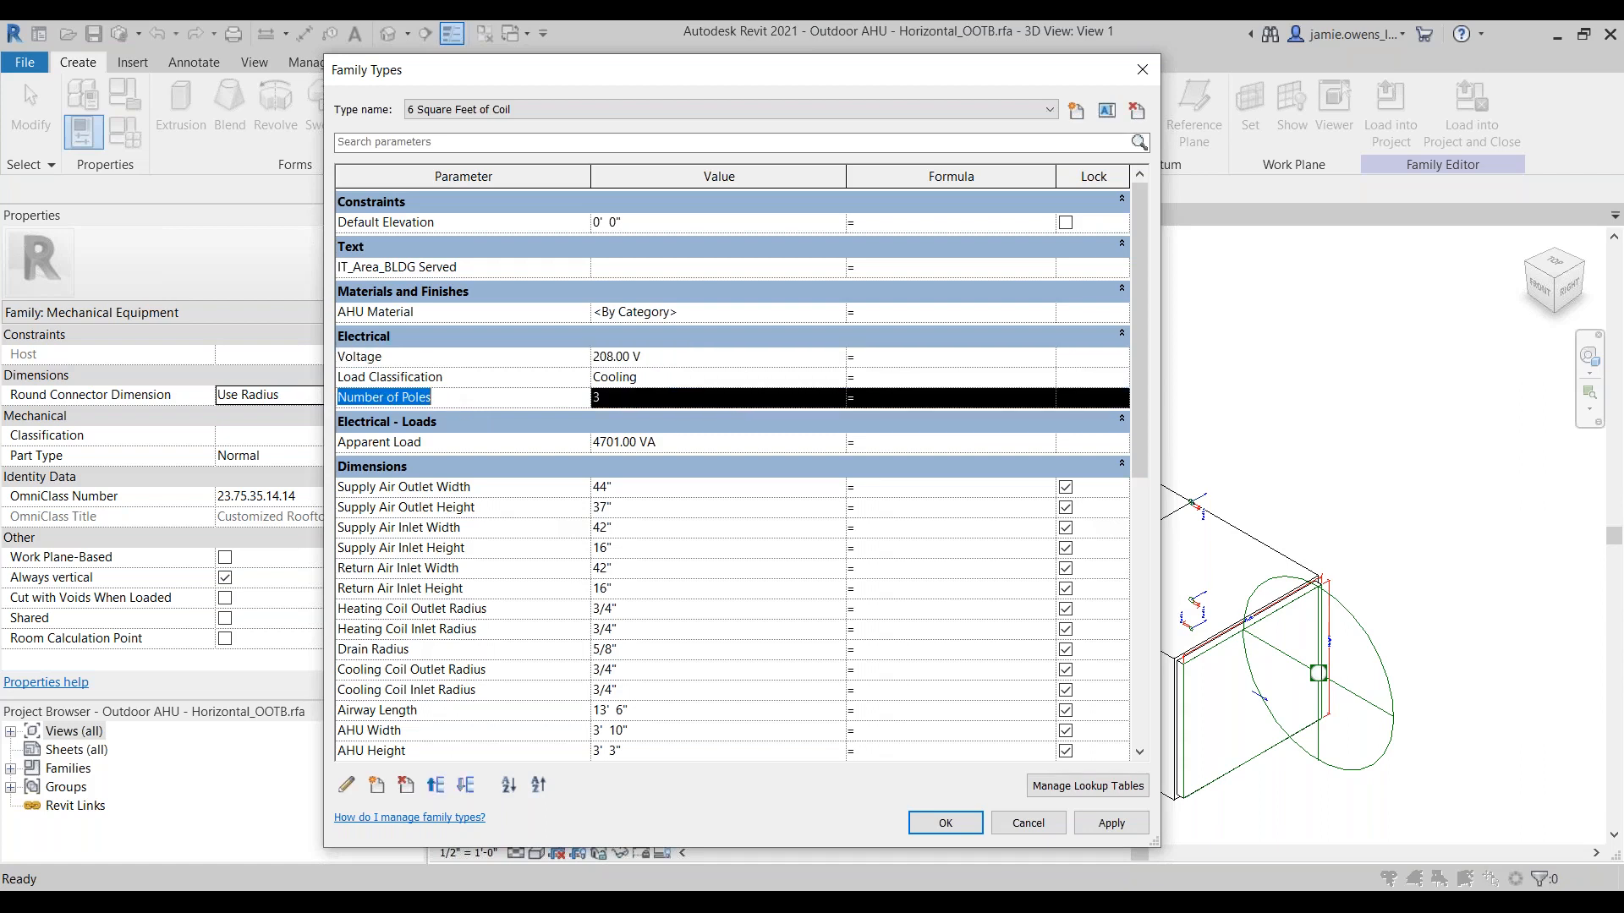
{"action": "left_click", "coordinate": [429, 359]}
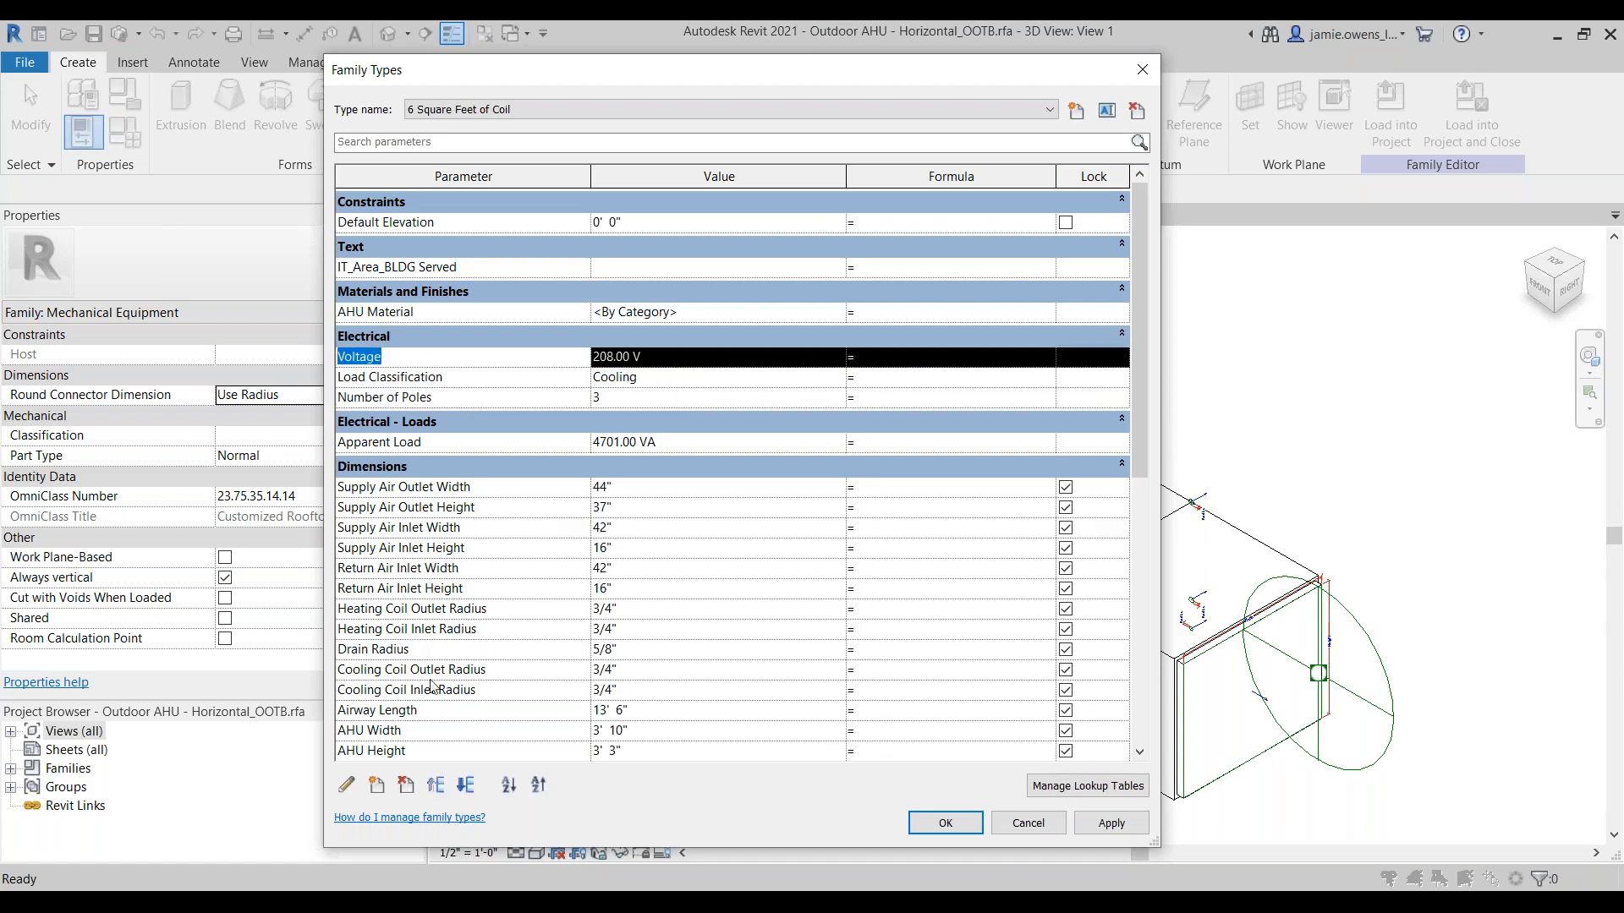
{"action": "left_click", "coordinate": [346, 786]}
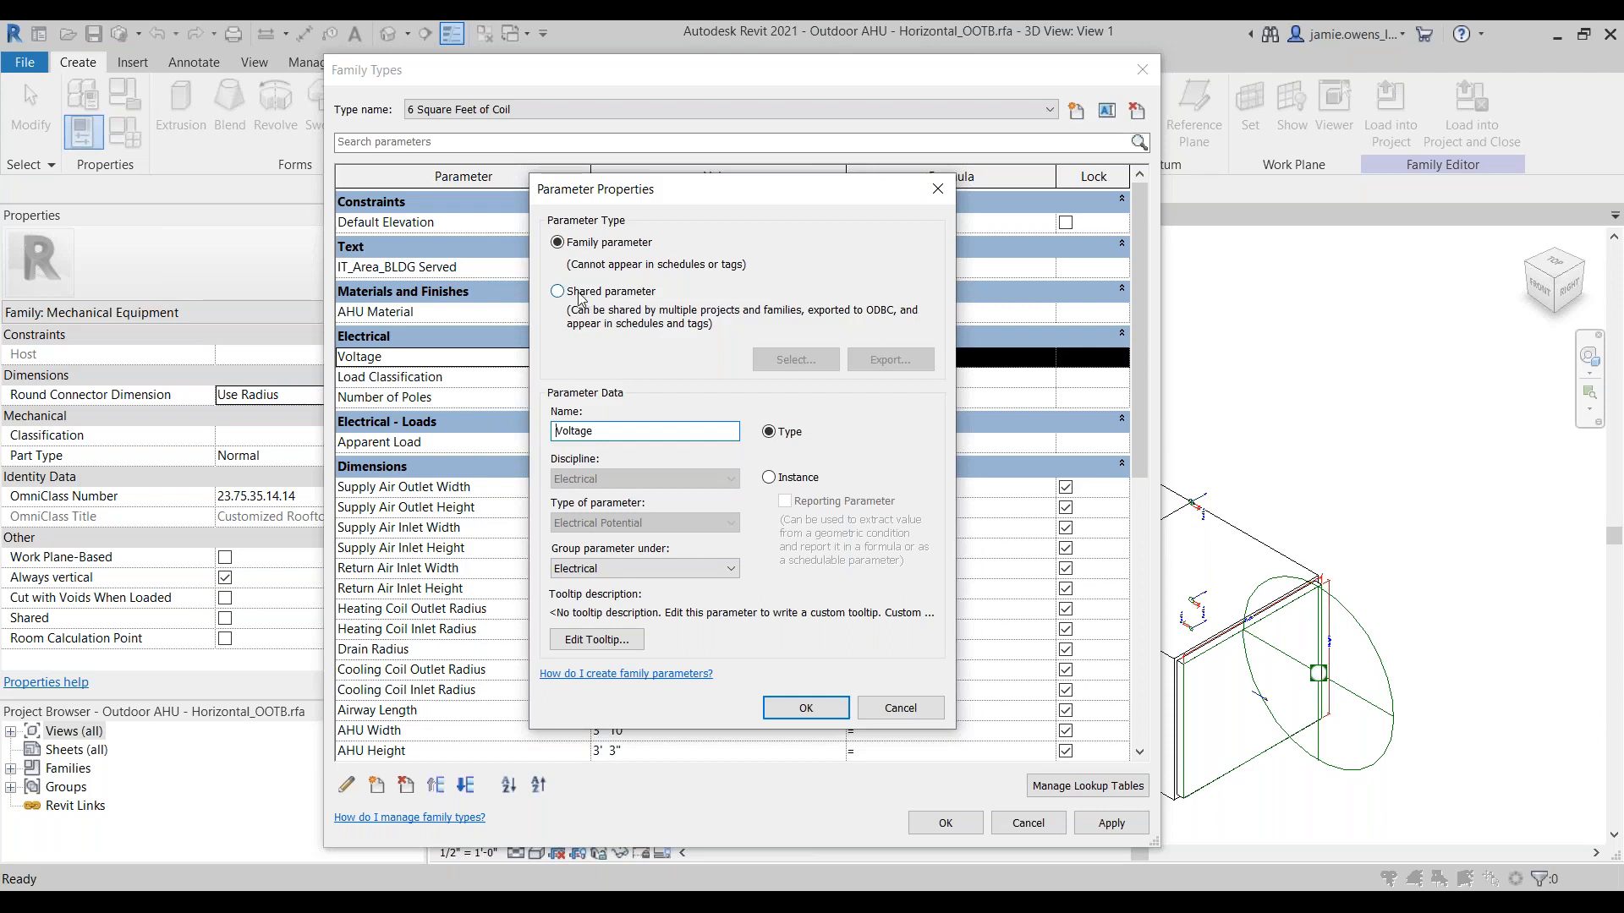
{"action": "left_click", "coordinate": [579, 294]}
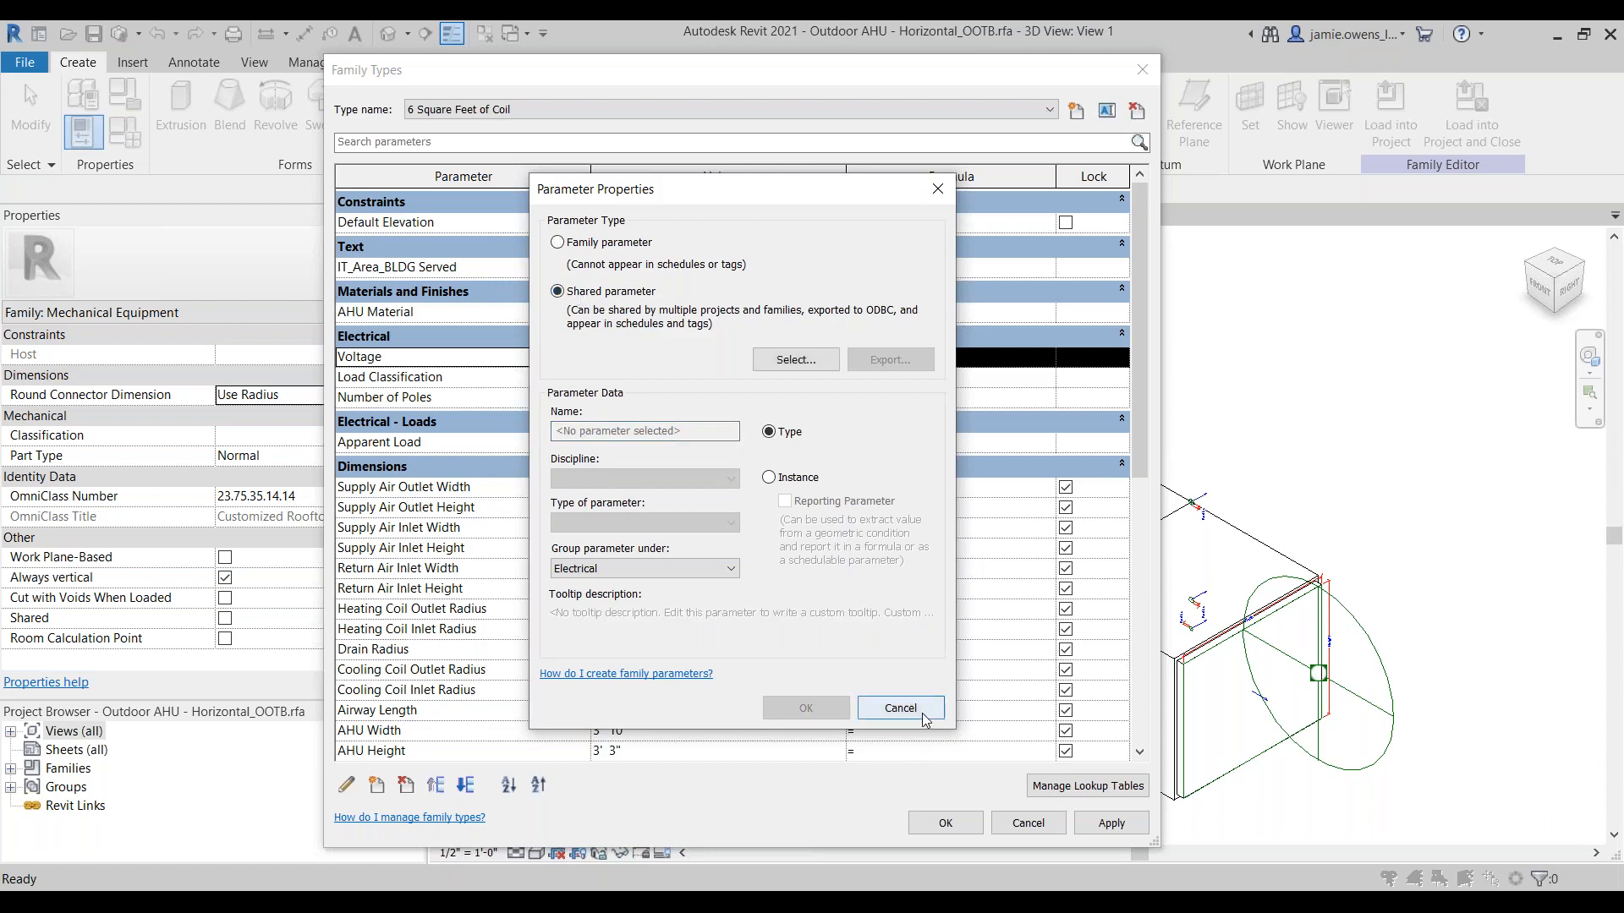
{"action": "left_click", "coordinate": [900, 708]}
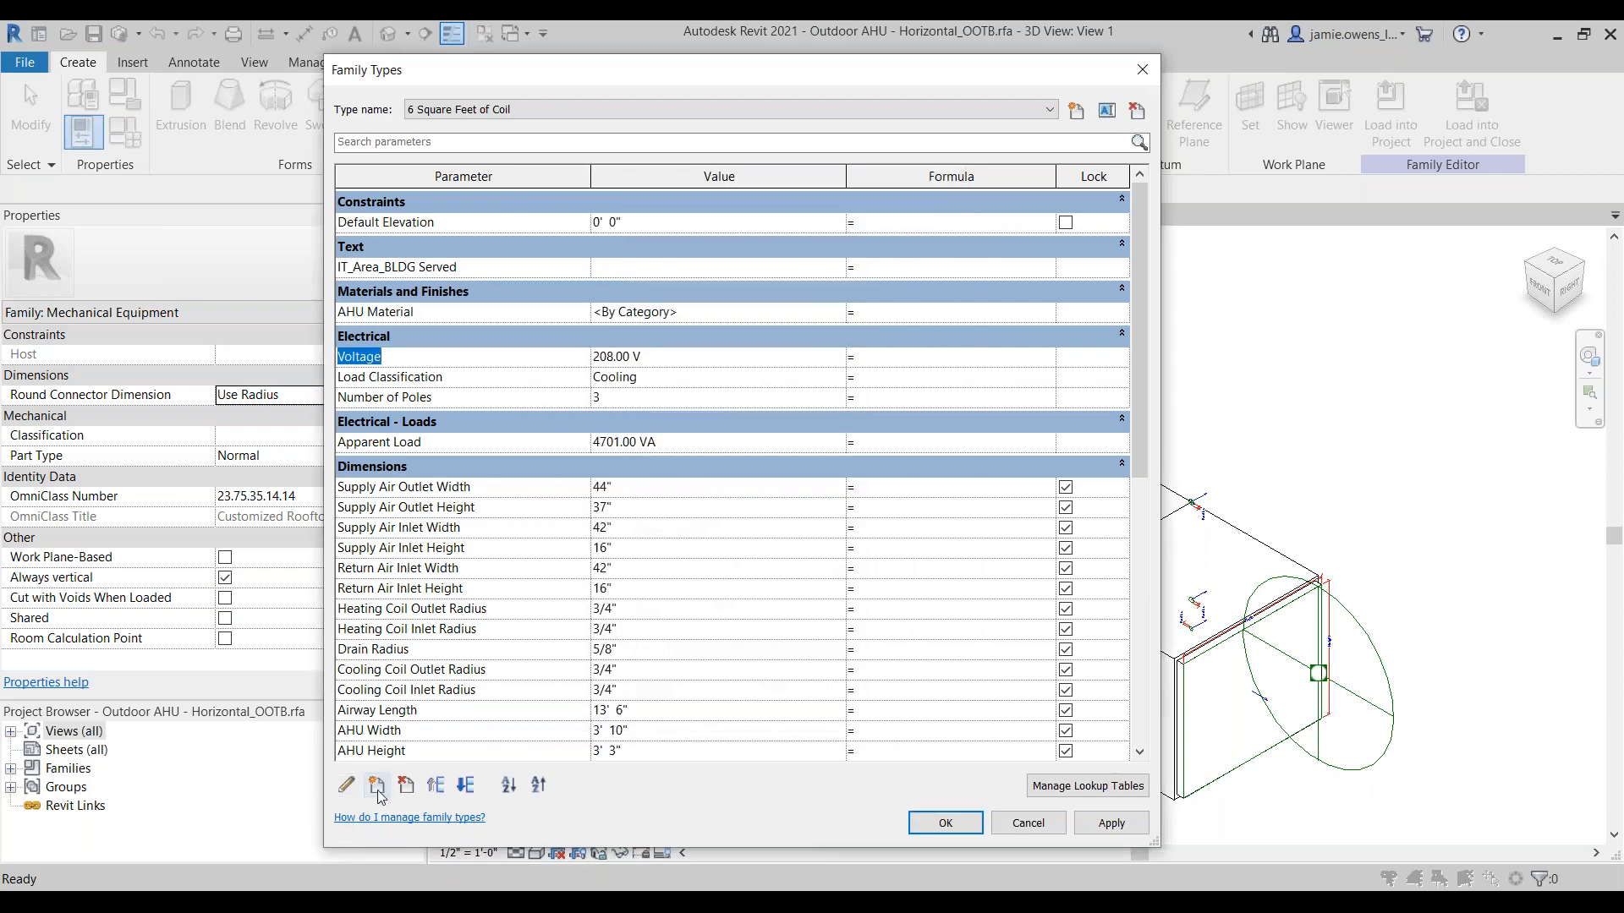
Step: Replace the family's Voltage parameter with the shared parameter IT_Unit Power_Voltage from the Electrical - Loads group, set as an instance parameter
{"action": "left_click", "coordinate": [346, 787]}
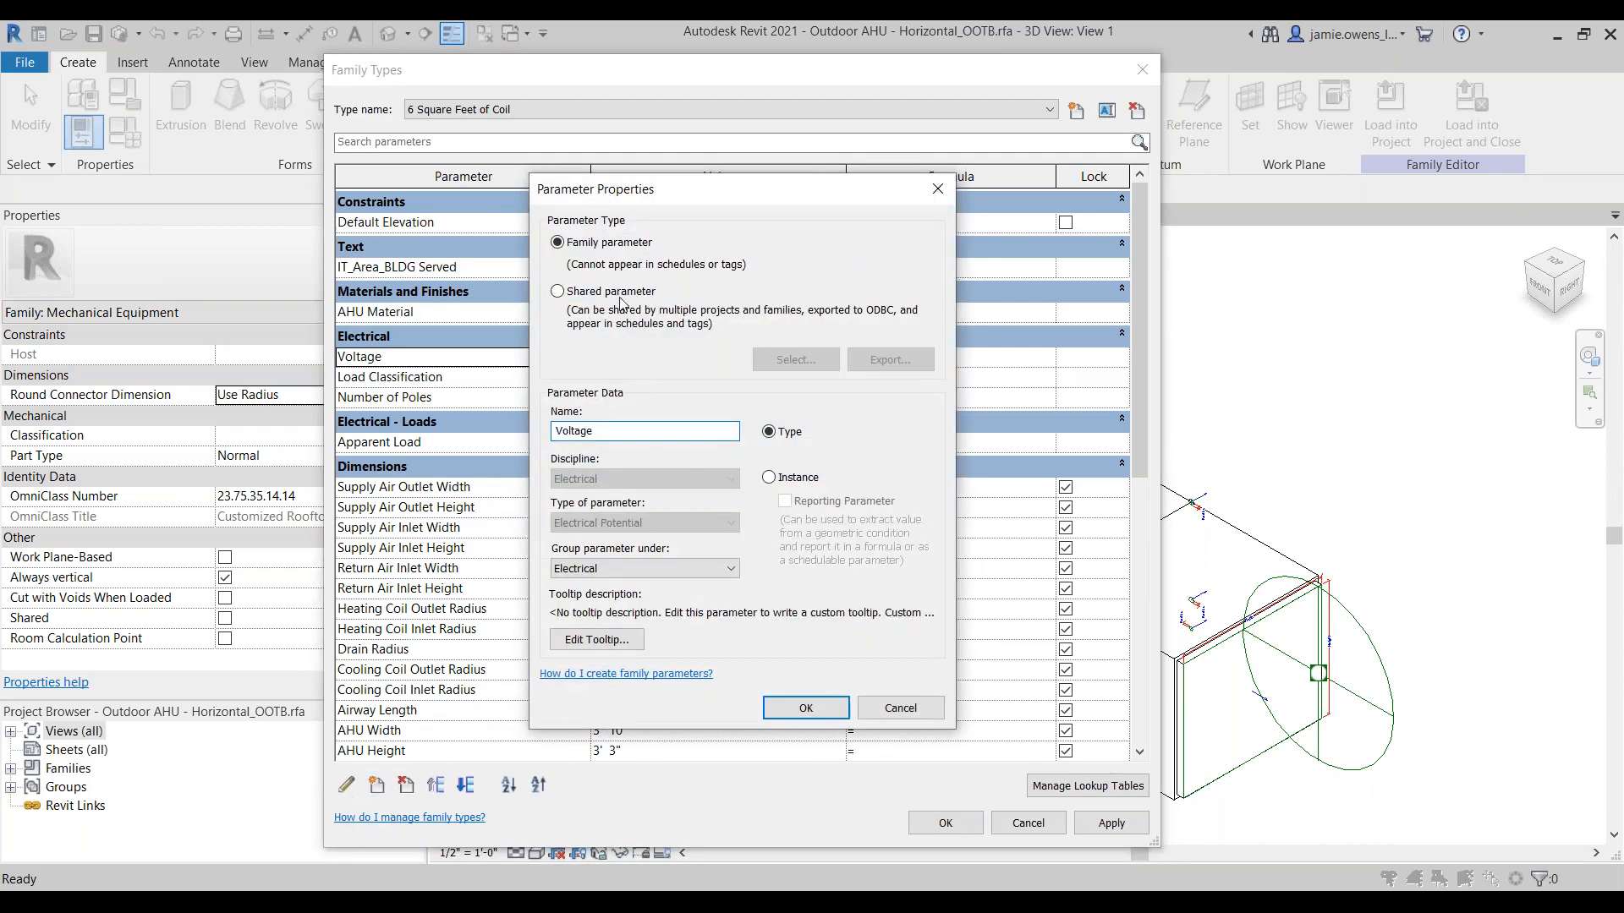
{"action": "left_click", "coordinate": [599, 293]}
{"action": "left_click", "coordinate": [796, 359]}
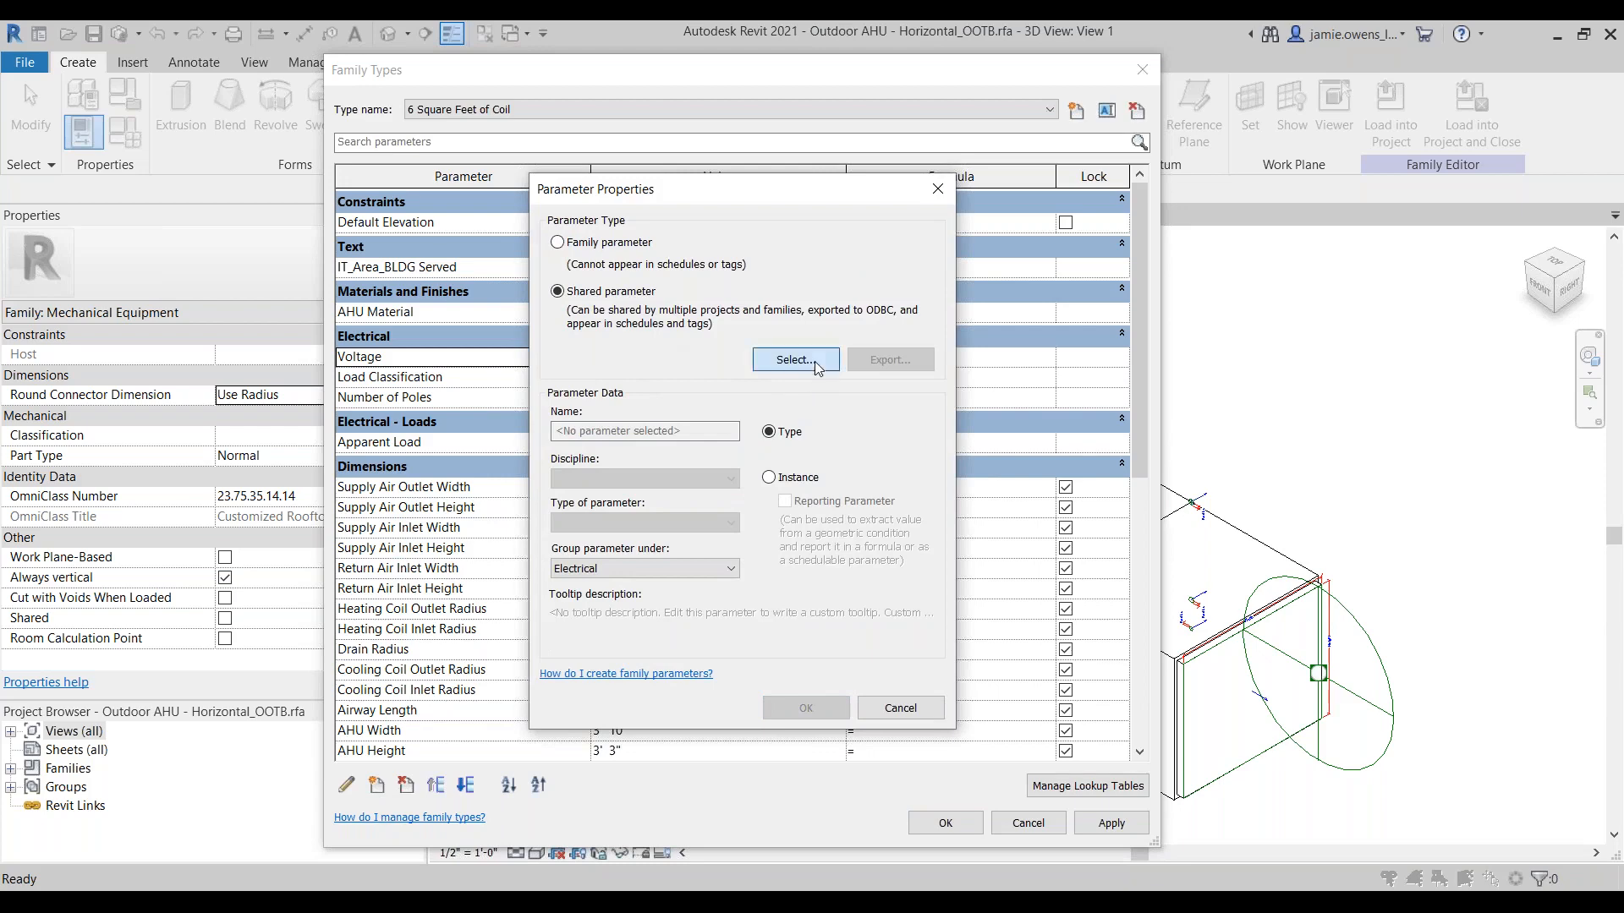
{"action": "left_click", "coordinate": [690, 334]}
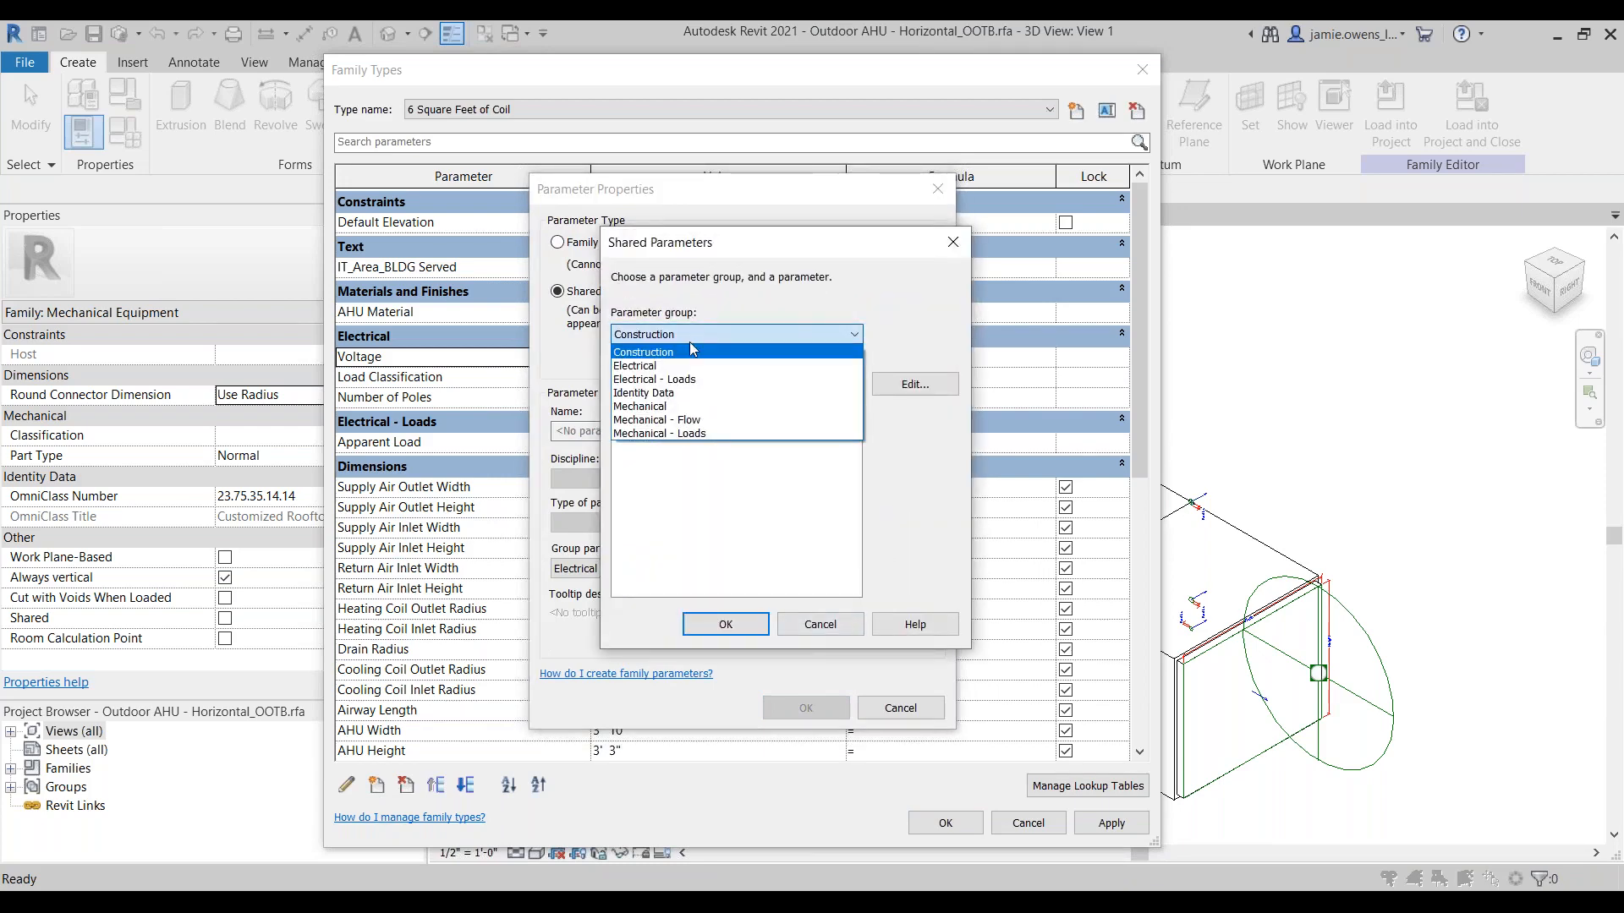
{"action": "left_click", "coordinate": [676, 366]}
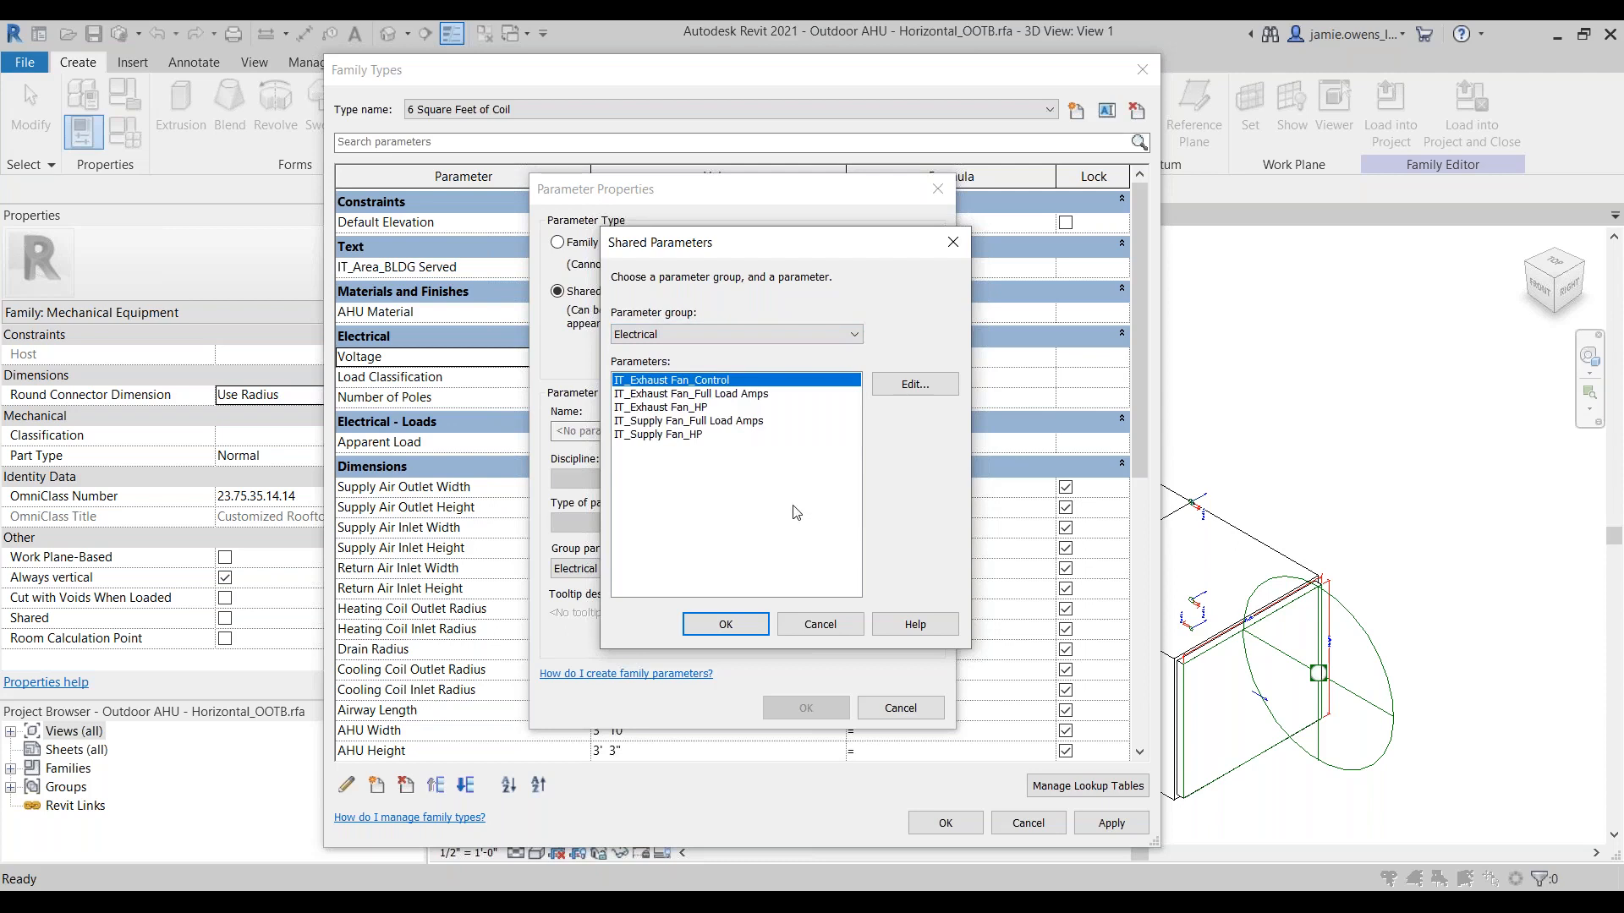
{"action": "left_click", "coordinate": [699, 336]}
{"action": "left_click", "coordinate": [697, 379]}
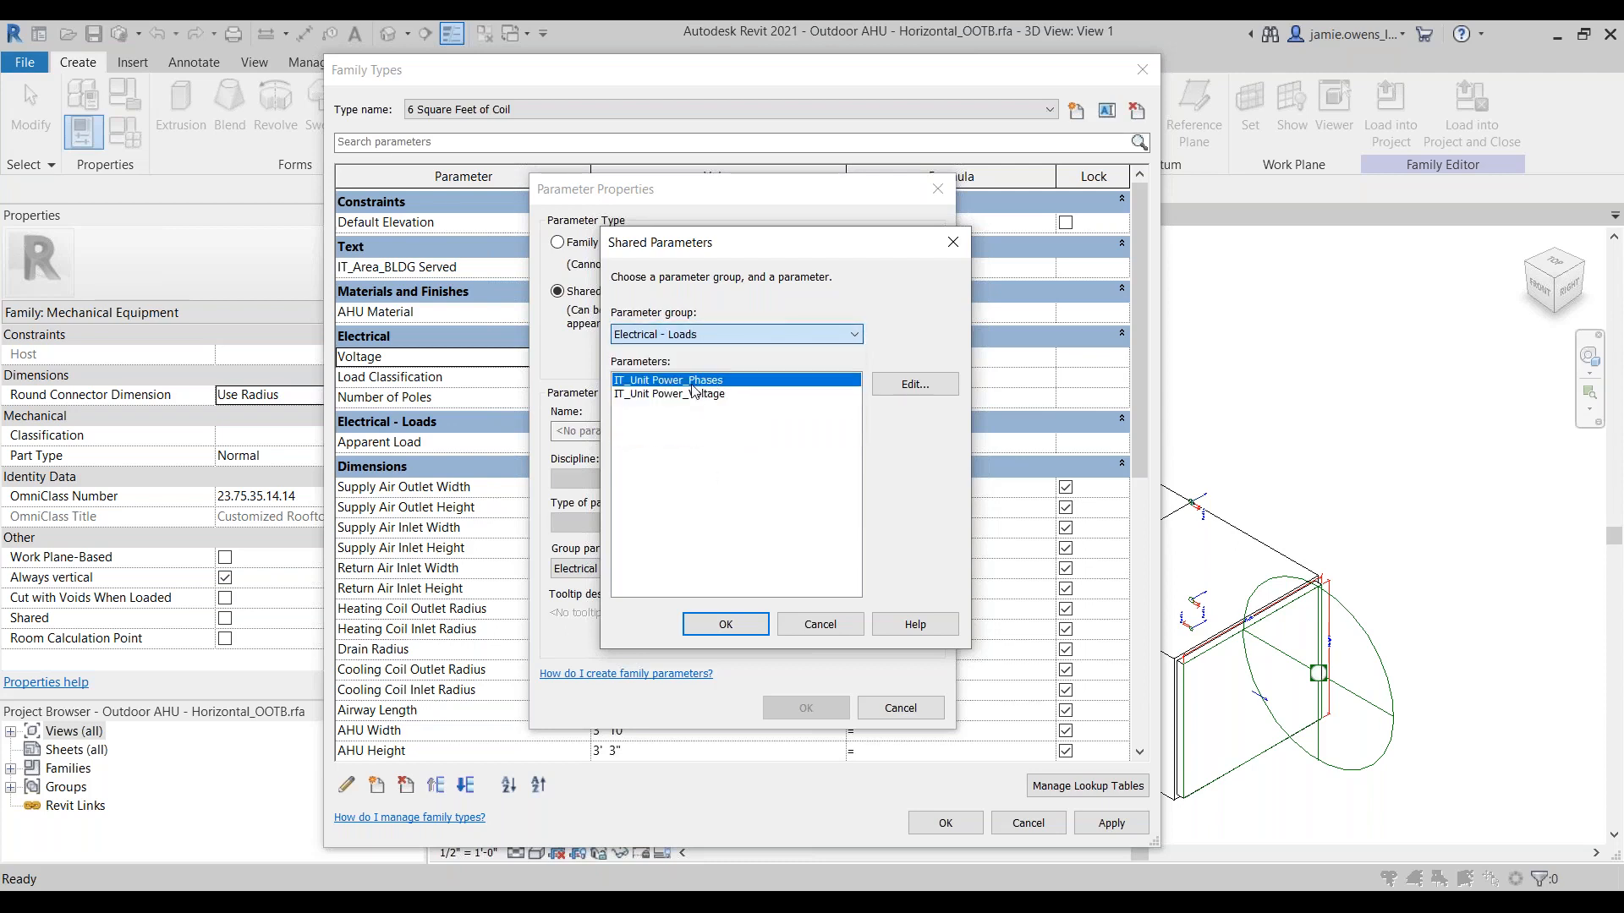
{"action": "left_click", "coordinate": [708, 394]}
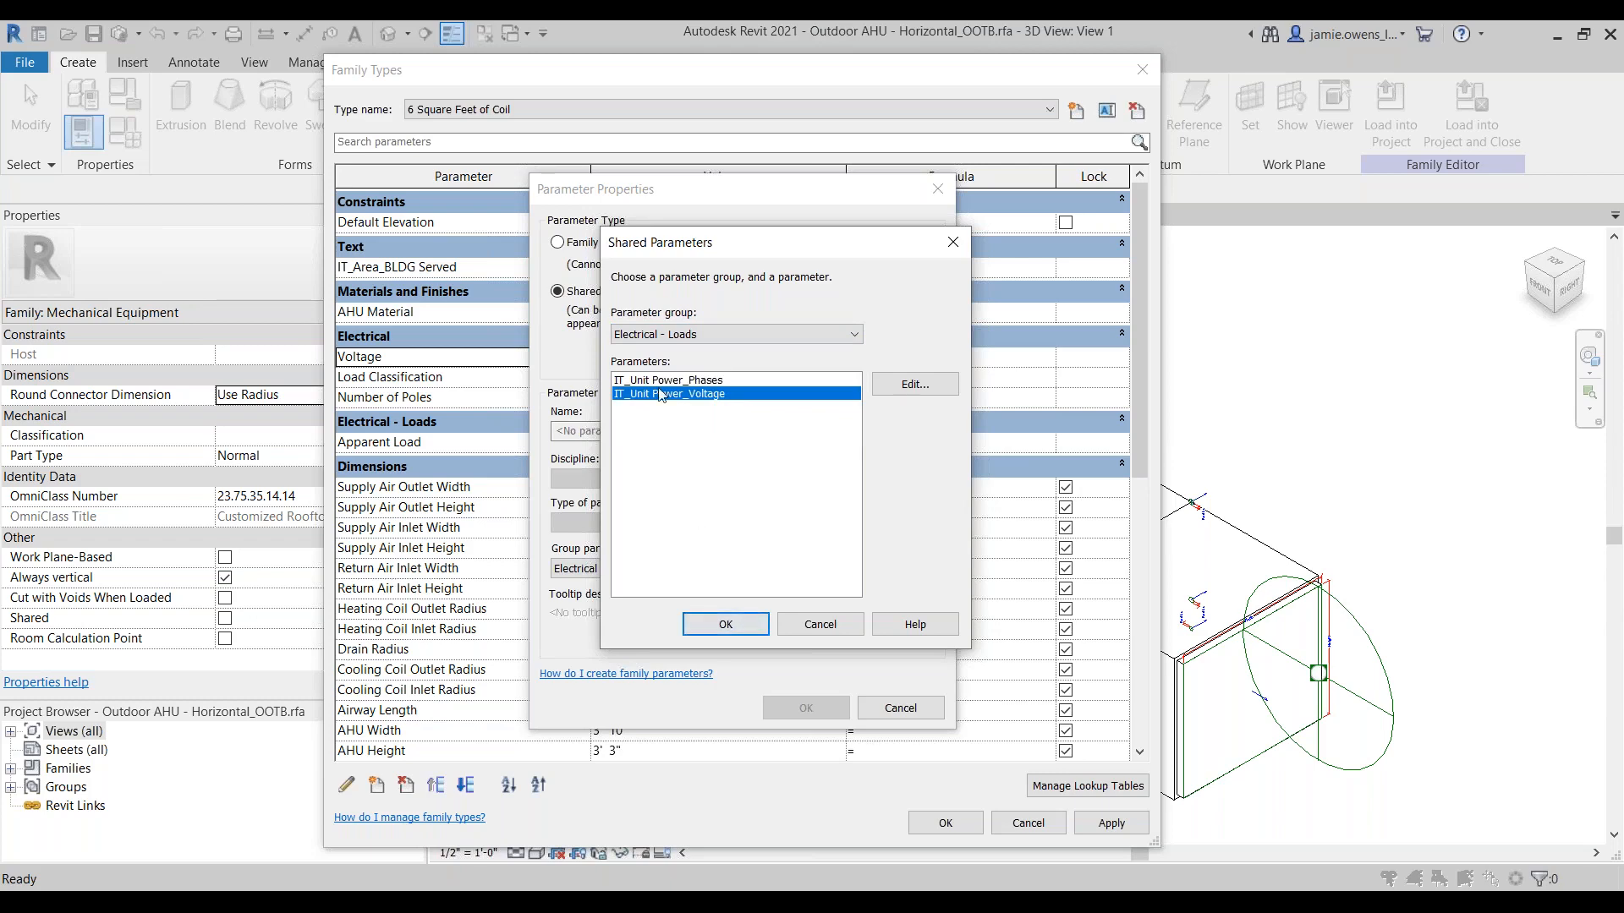
{"action": "left_click", "coordinate": [741, 627]}
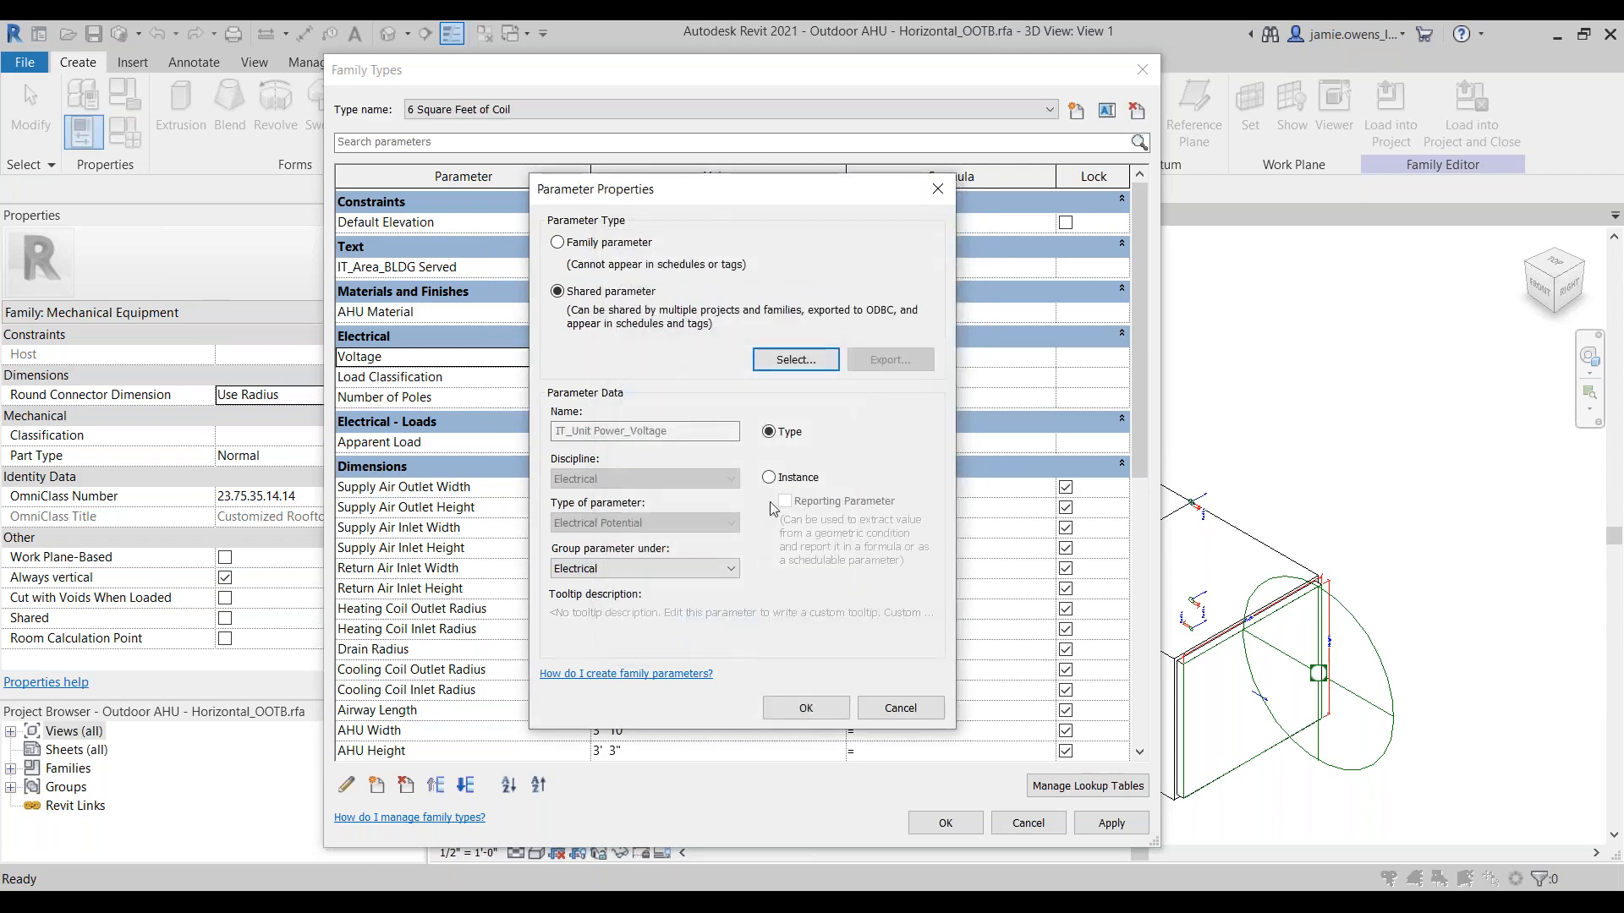
{"action": "left_click", "coordinate": [783, 478]}
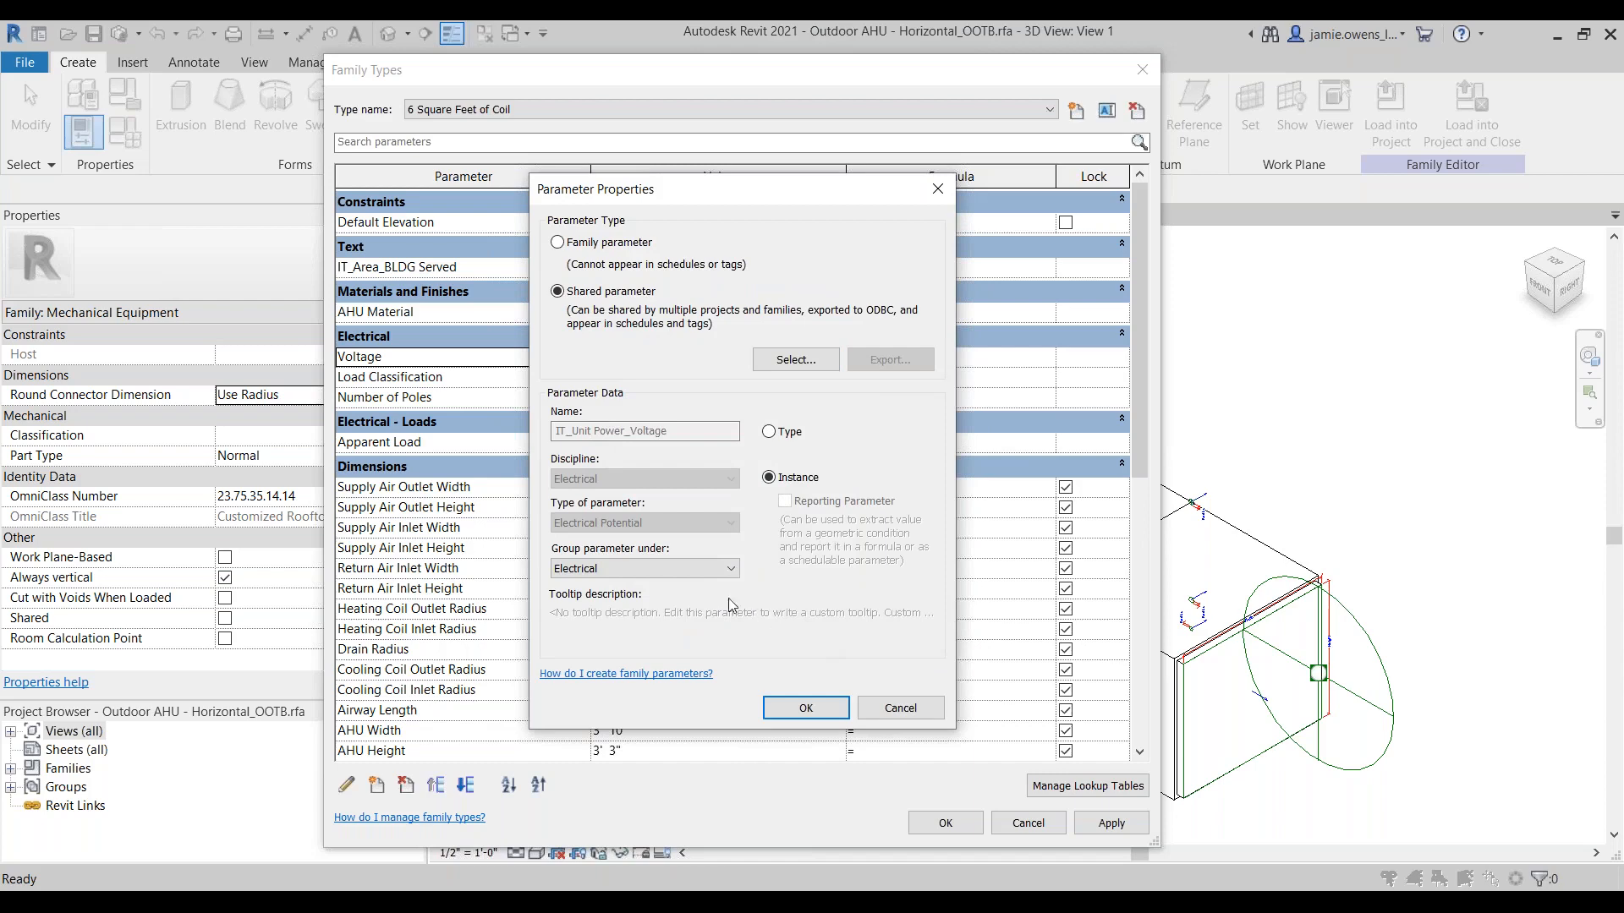
{"action": "left_click", "coordinate": [806, 709]}
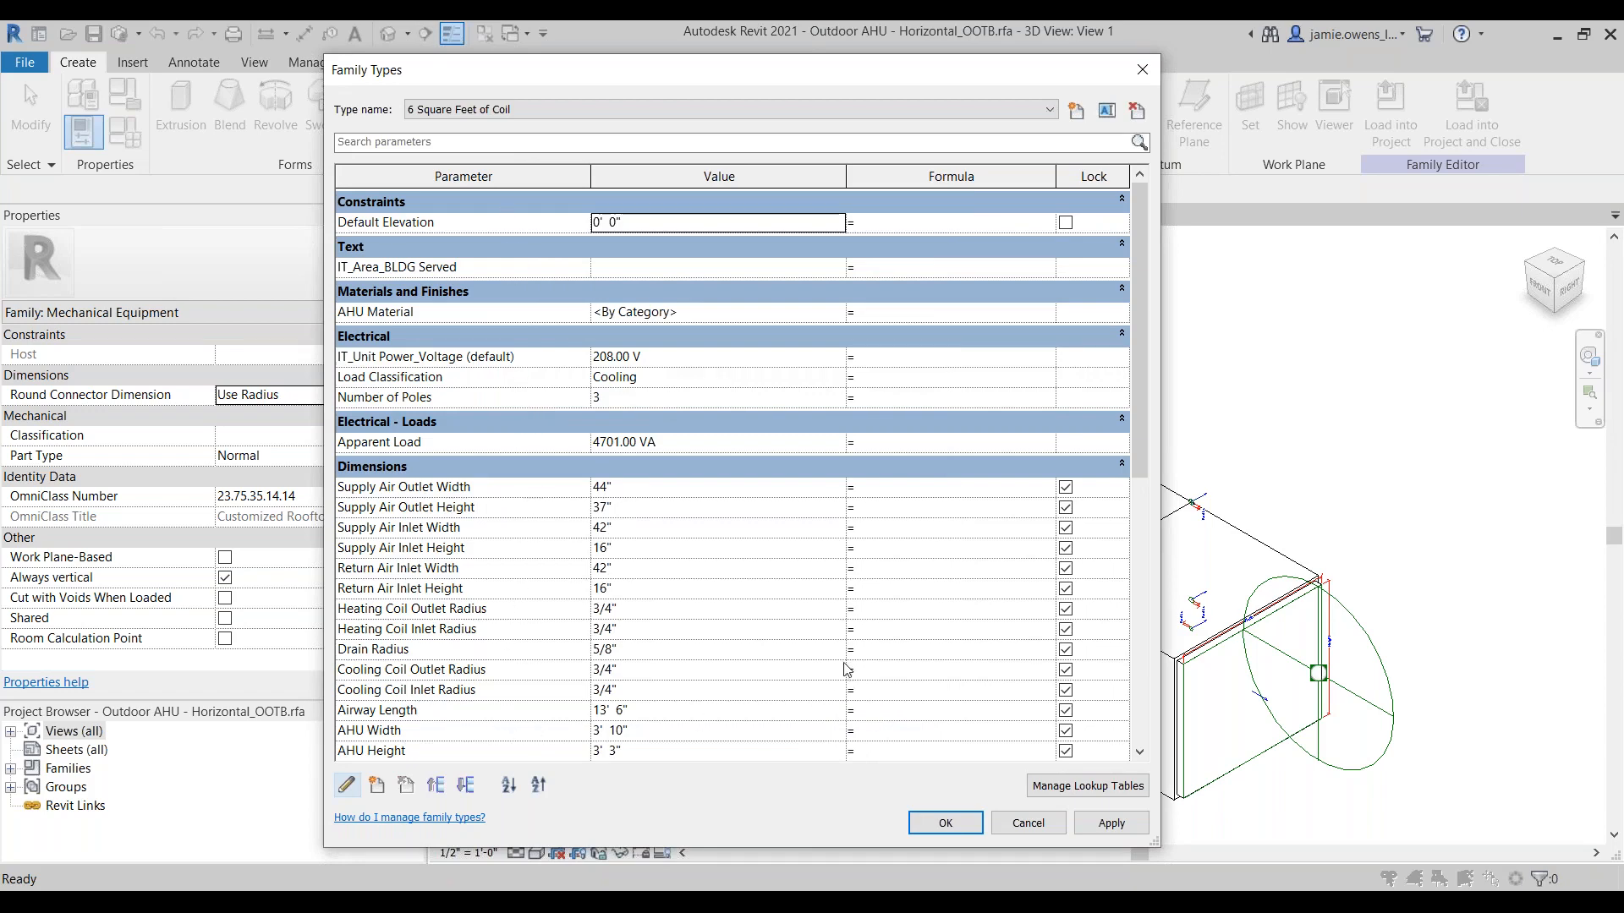
Step: Replace the Number of Poles parameter with the shared instance parameter IT_Unit Power_Phases from Electrical - Loads, and accept the family type changes
{"action": "scroll", "coordinate": [785, 645], "scroll_direction": "down", "scroll_amount": 3}
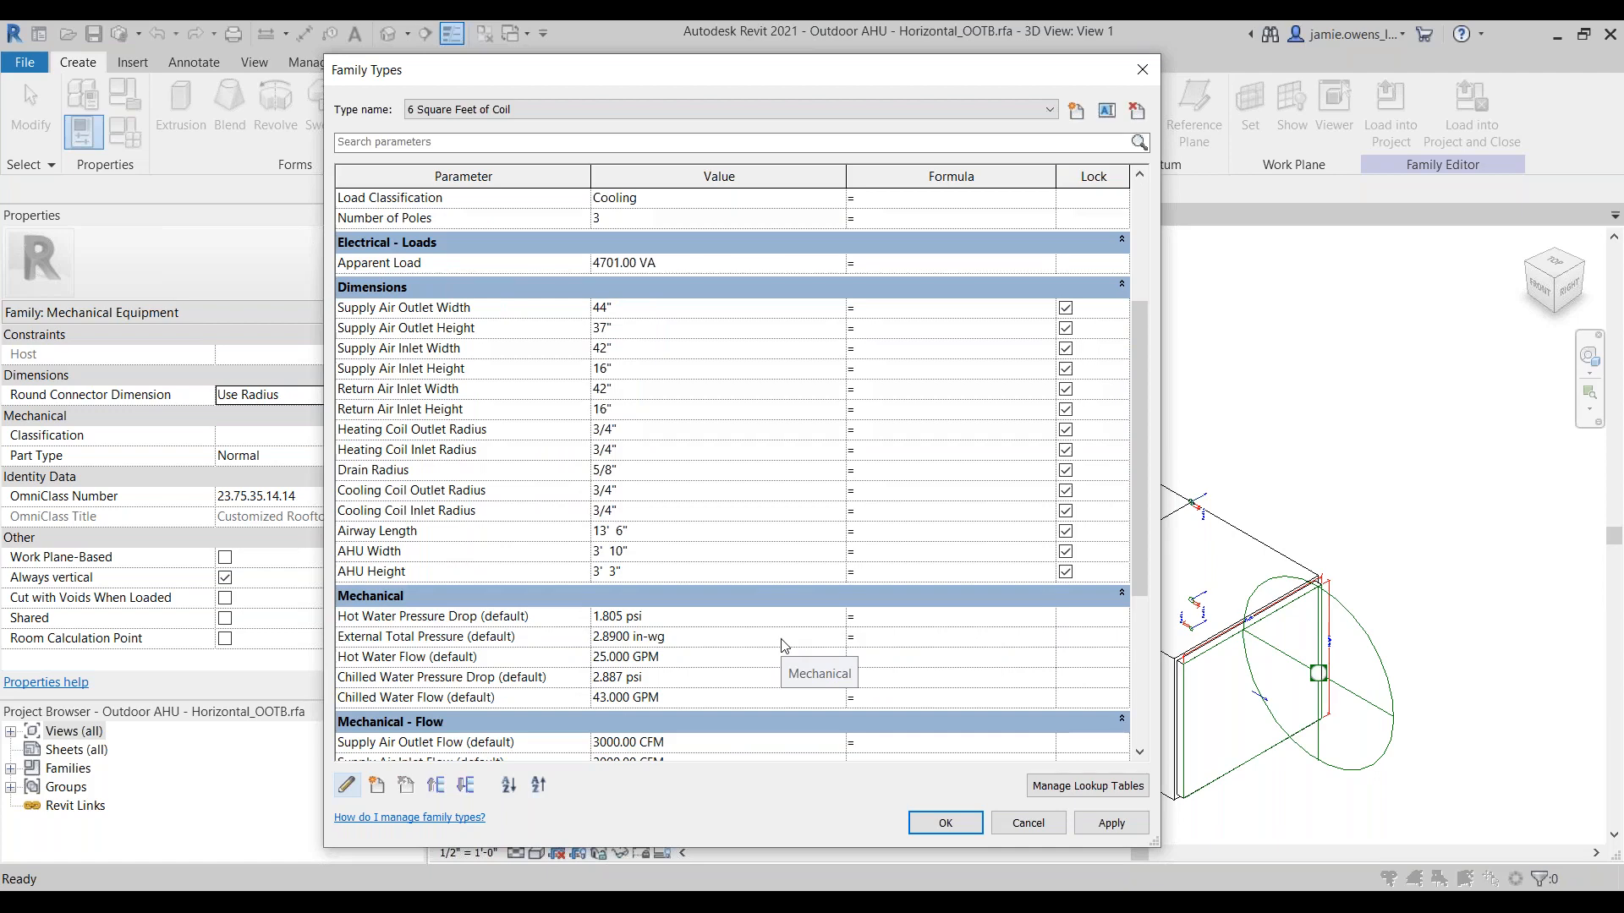
{"action": "scroll", "coordinate": [782, 648], "scroll_direction": "up", "scroll_amount": 3}
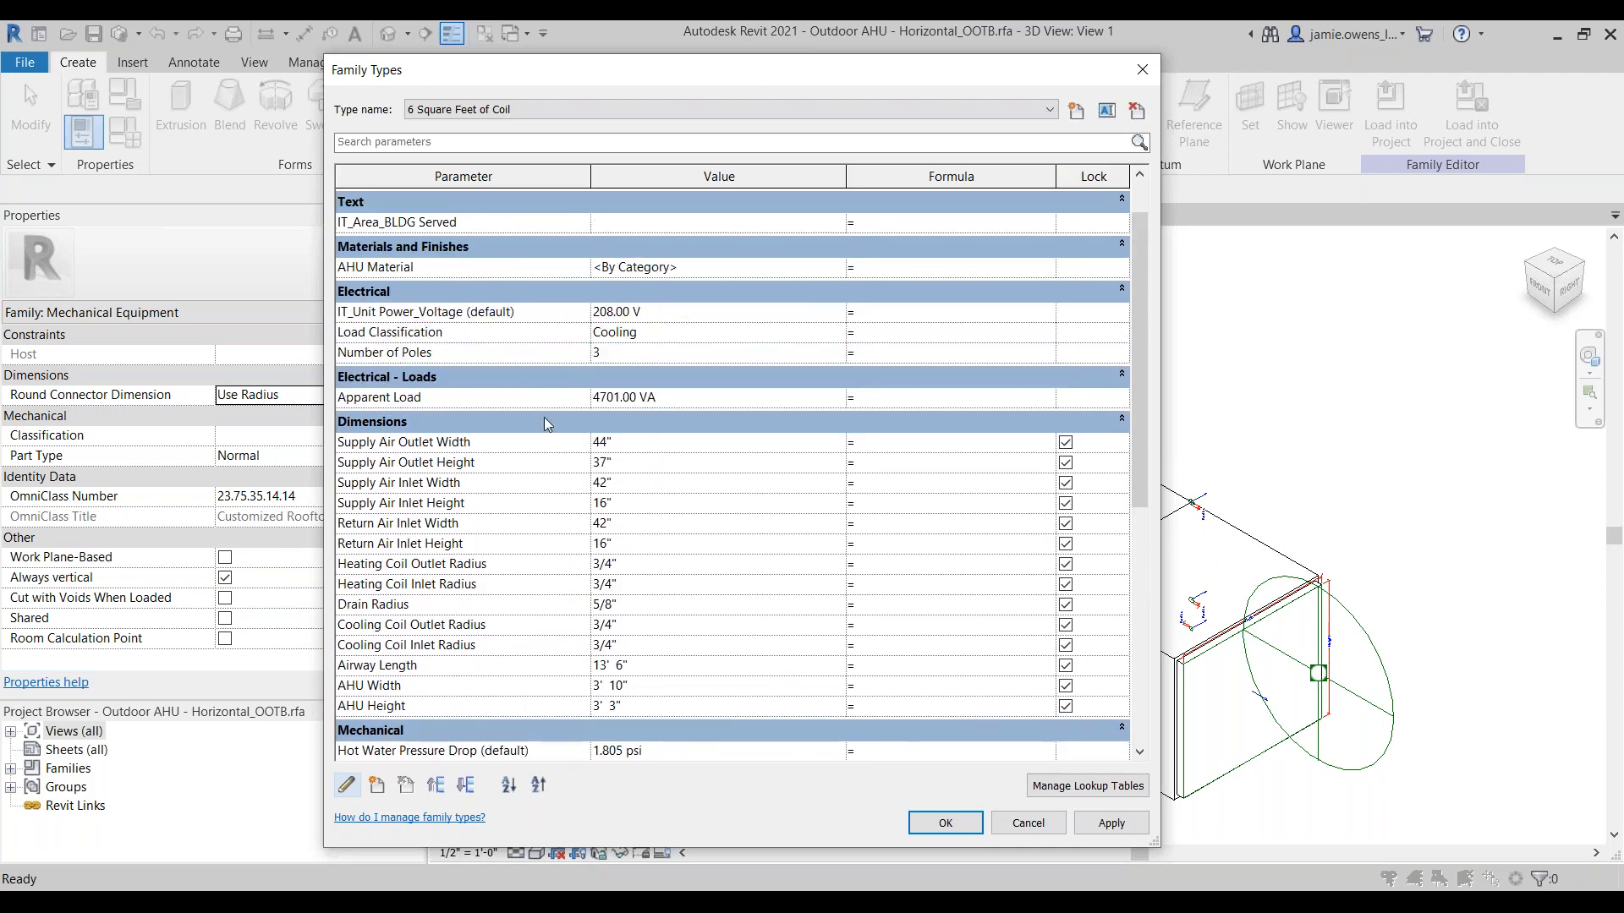
{"action": "left_click", "coordinate": [512, 350]}
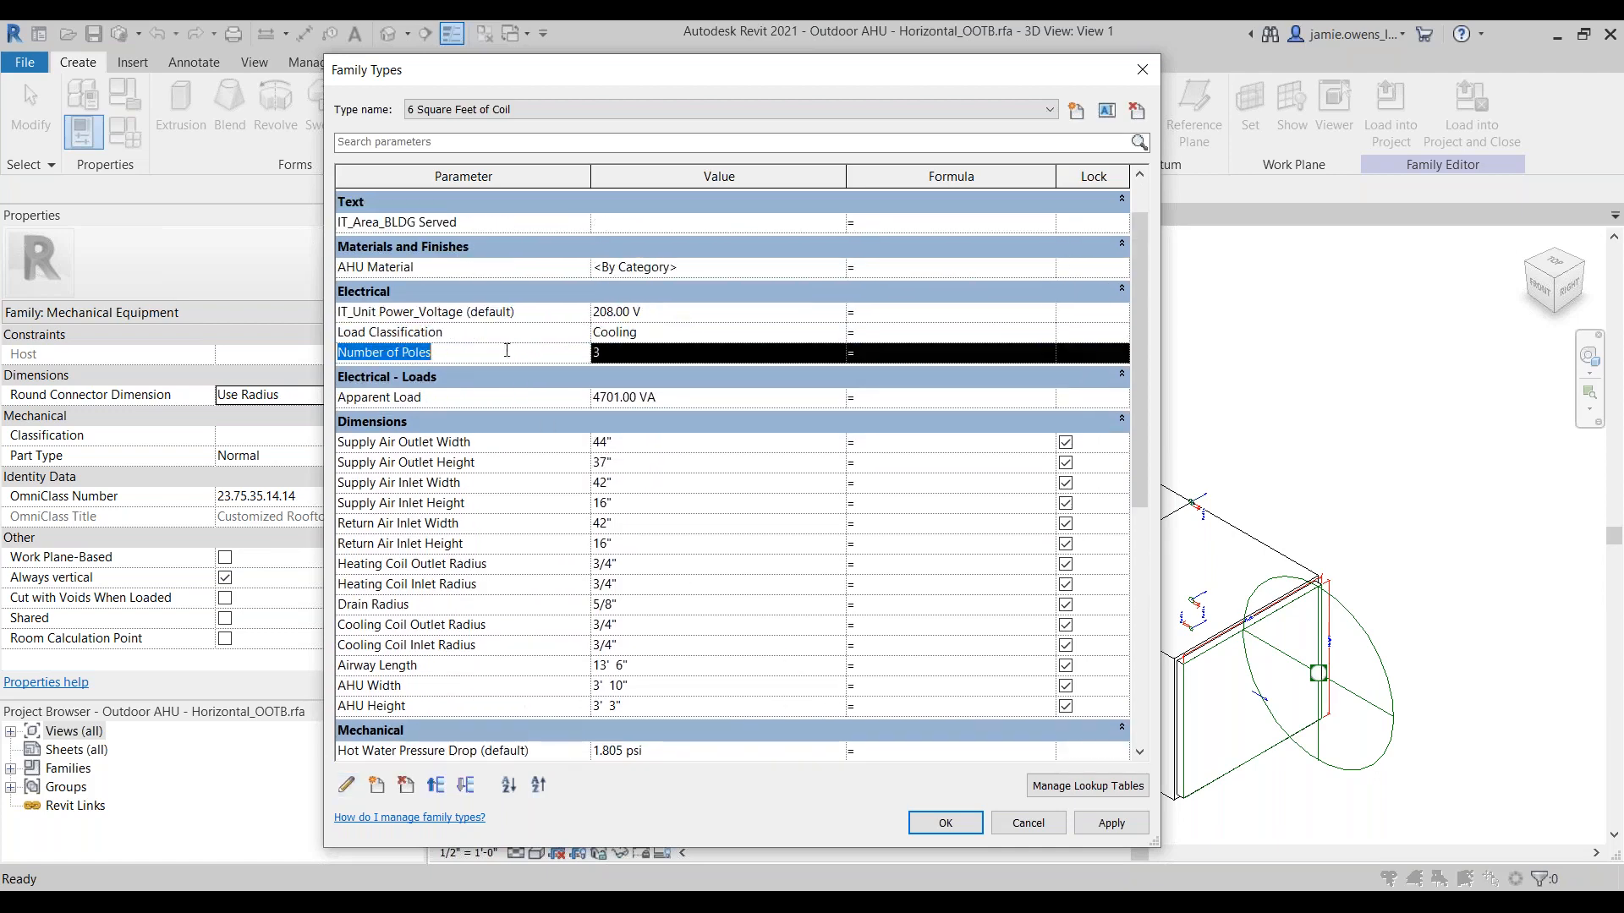
{"action": "left_click", "coordinate": [347, 786]}
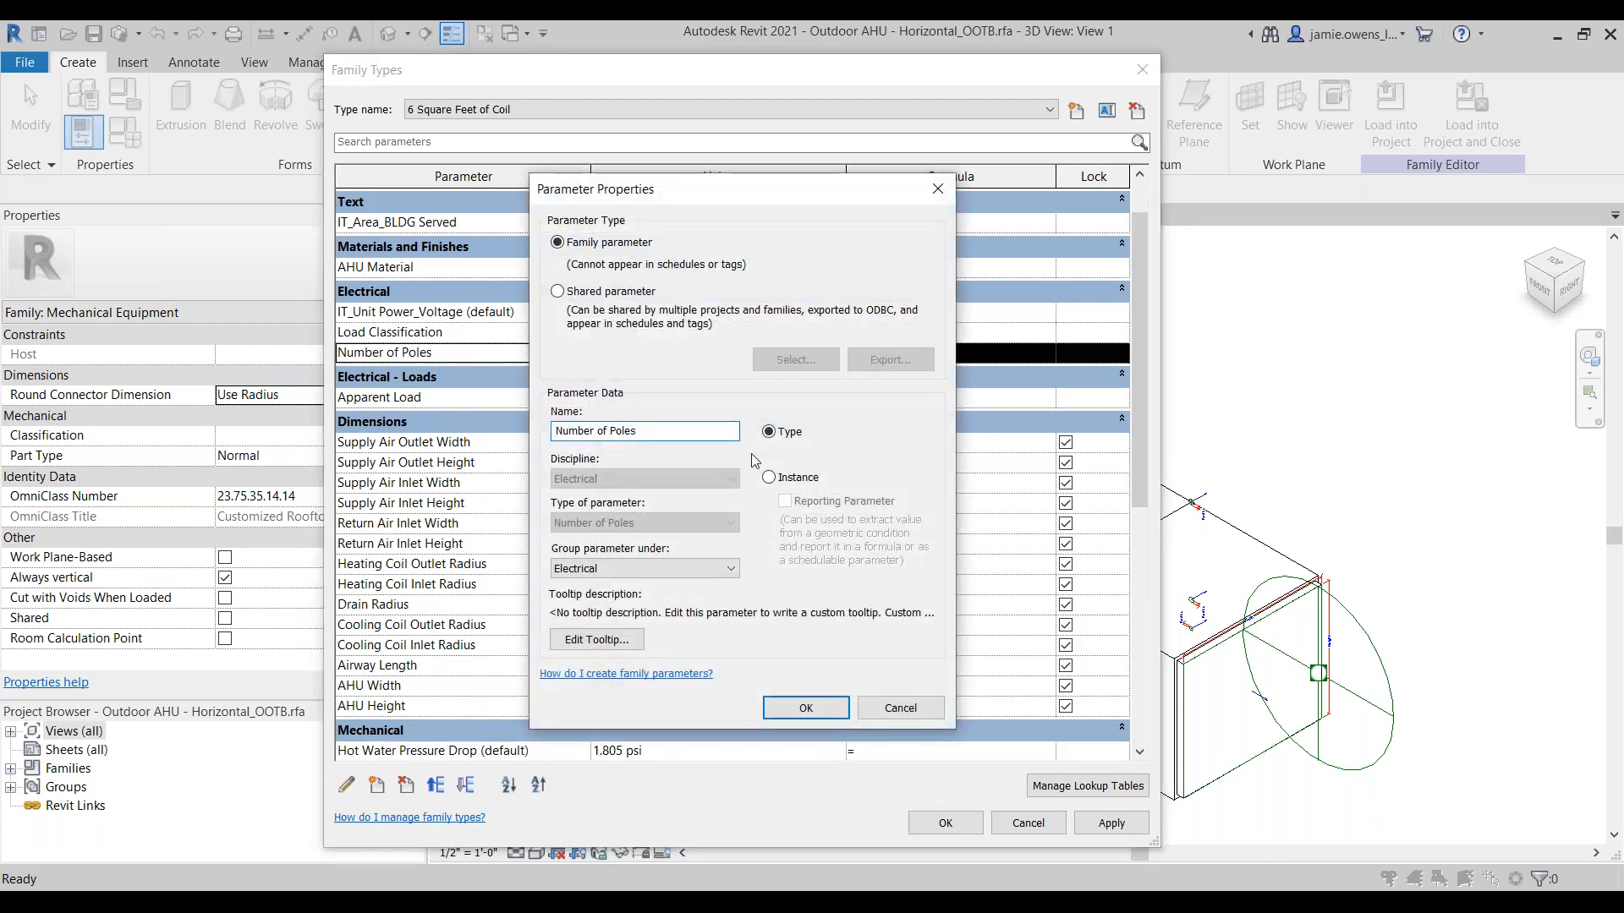
{"action": "left_click", "coordinate": [615, 293]}
{"action": "left_click", "coordinate": [794, 360]}
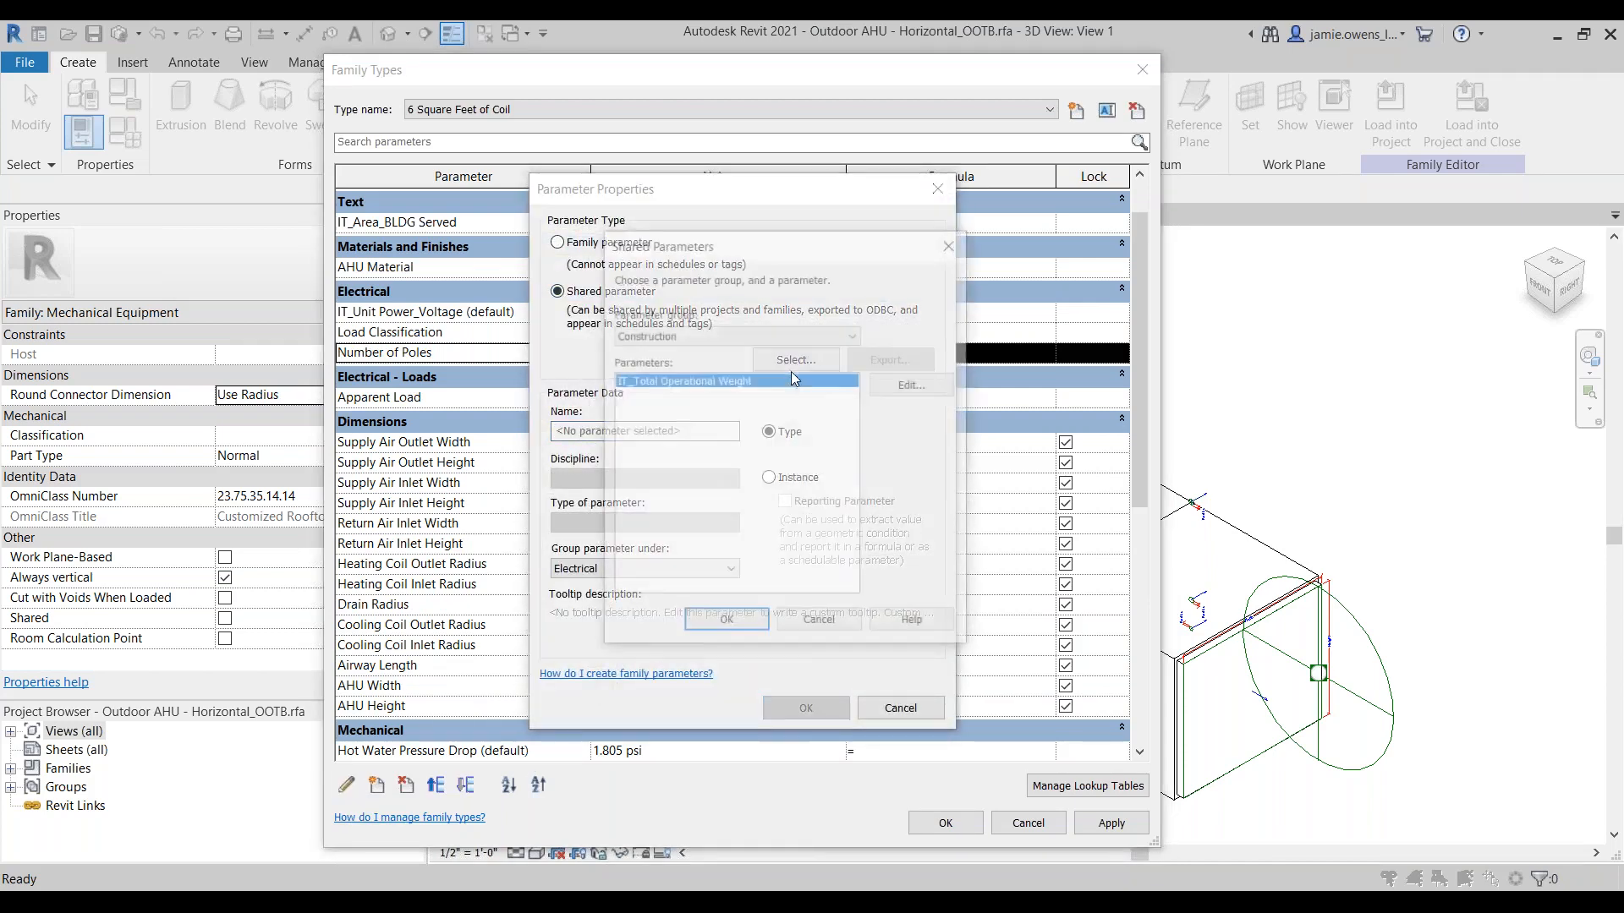
{"action": "left_click", "coordinate": [692, 333]}
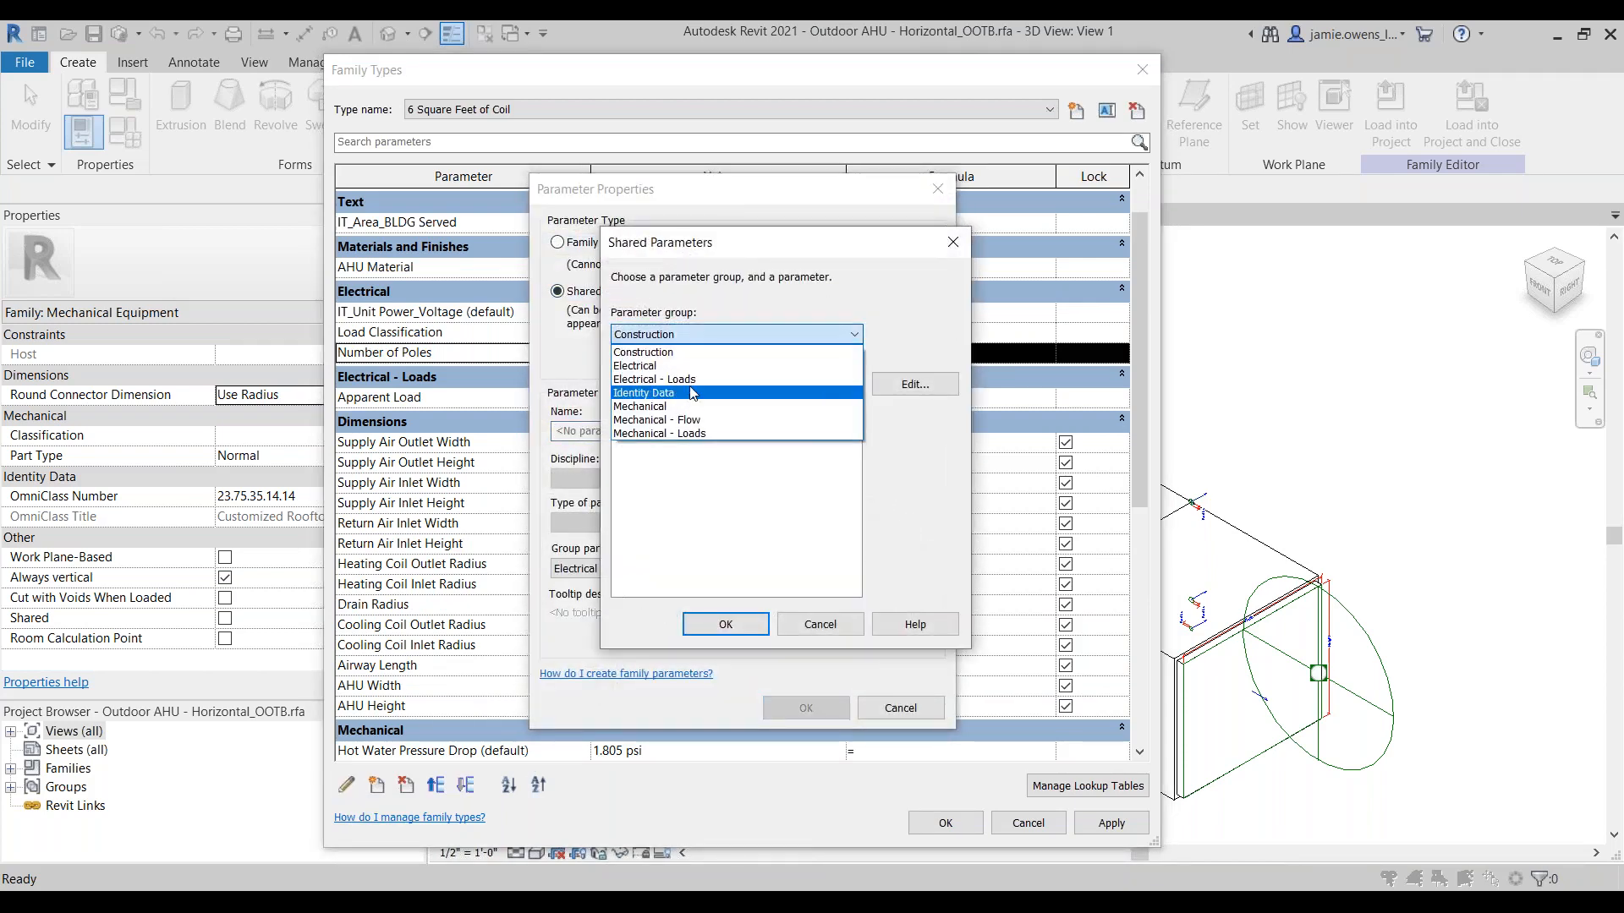
{"action": "left_click", "coordinate": [693, 385]}
{"action": "left_click", "coordinate": [682, 394]}
{"action": "left_click", "coordinate": [688, 382]}
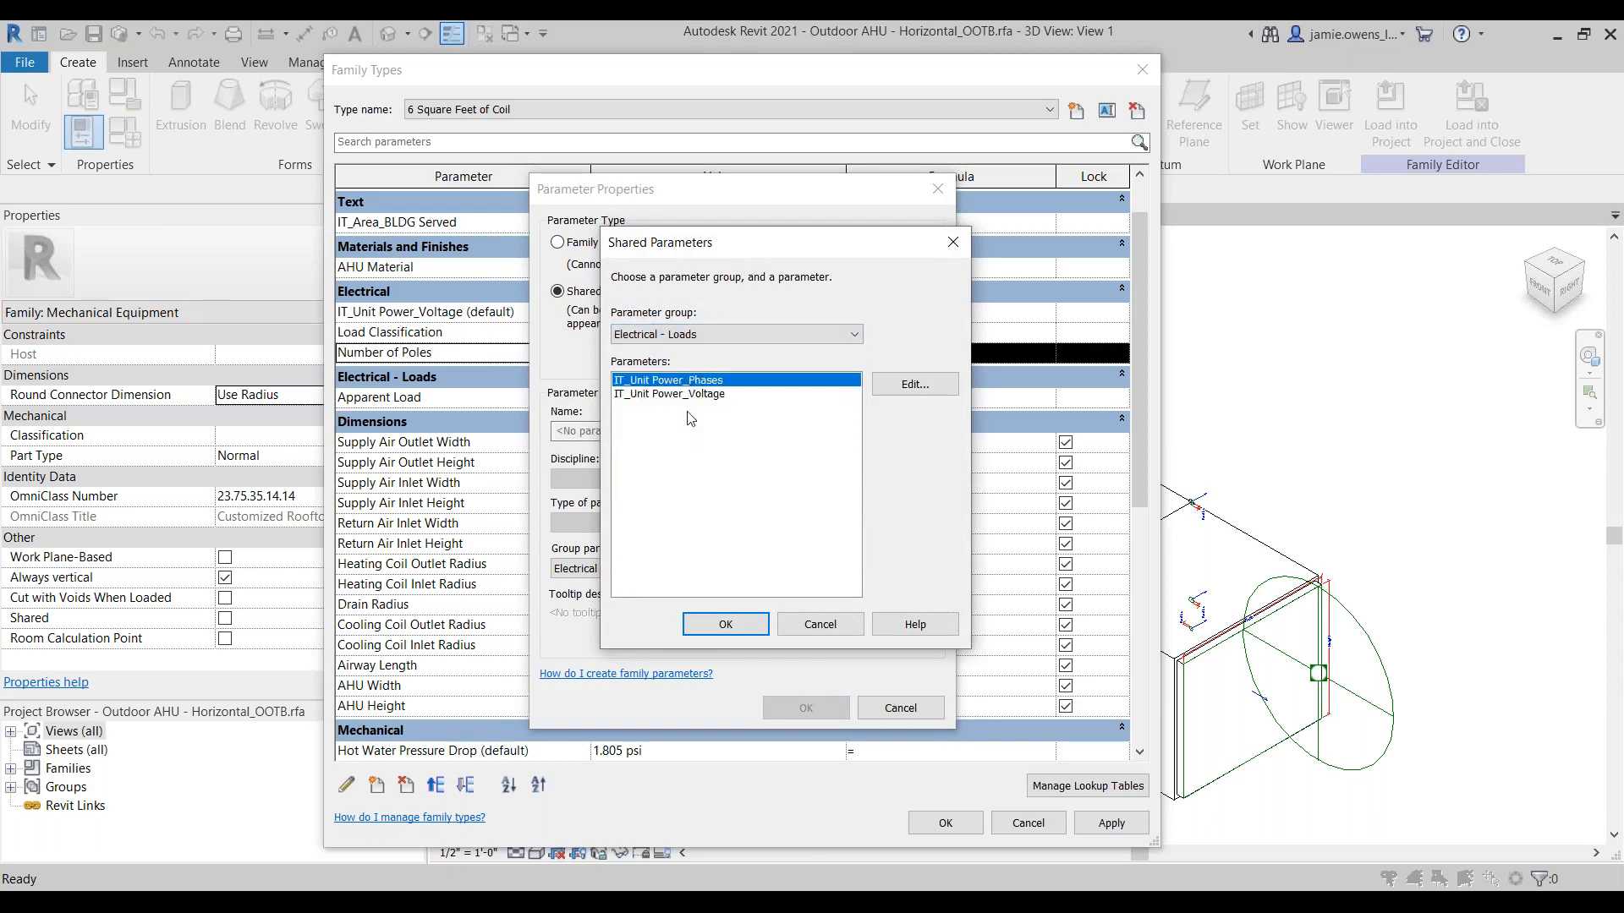
{"action": "left_click", "coordinate": [737, 632]}
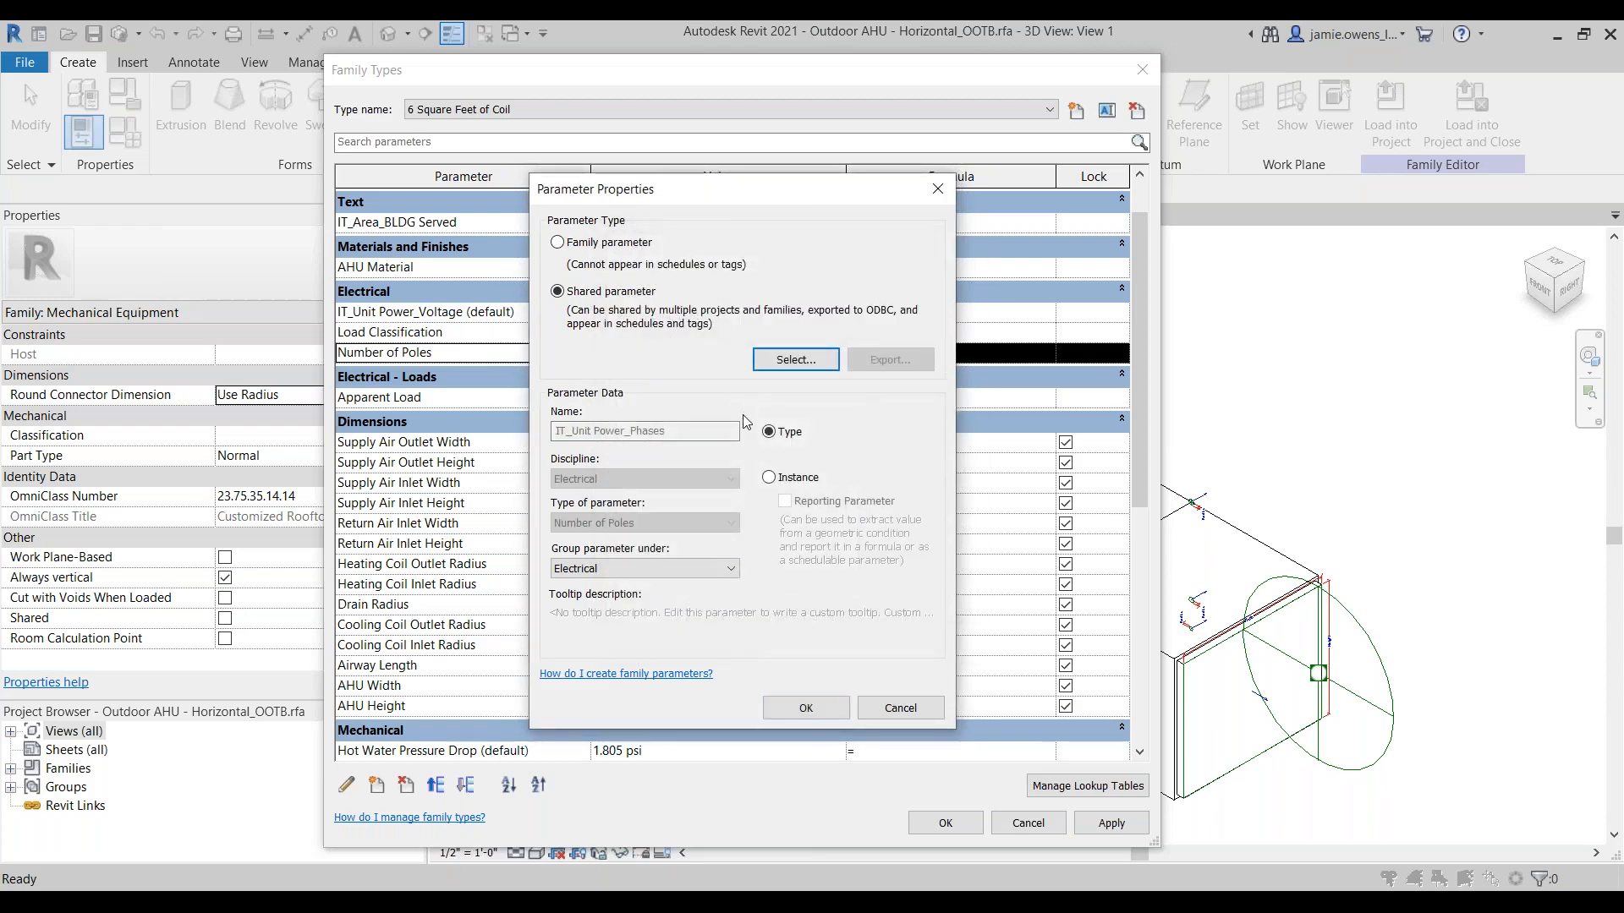
{"action": "left_click", "coordinate": [787, 478]}
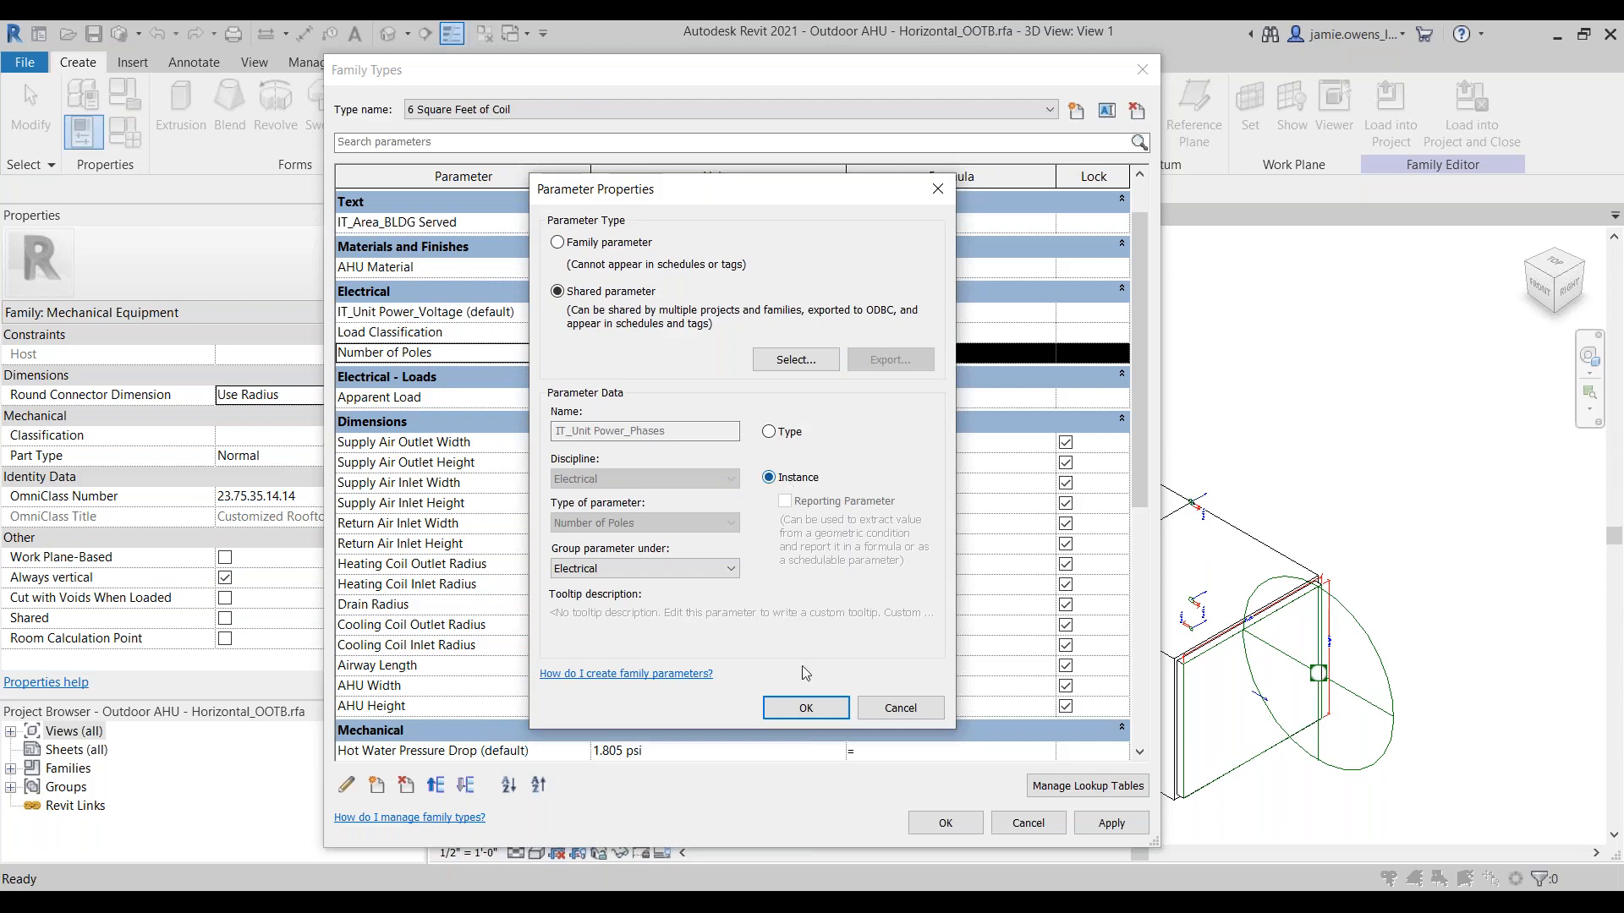
{"action": "left_click", "coordinate": [806, 707]}
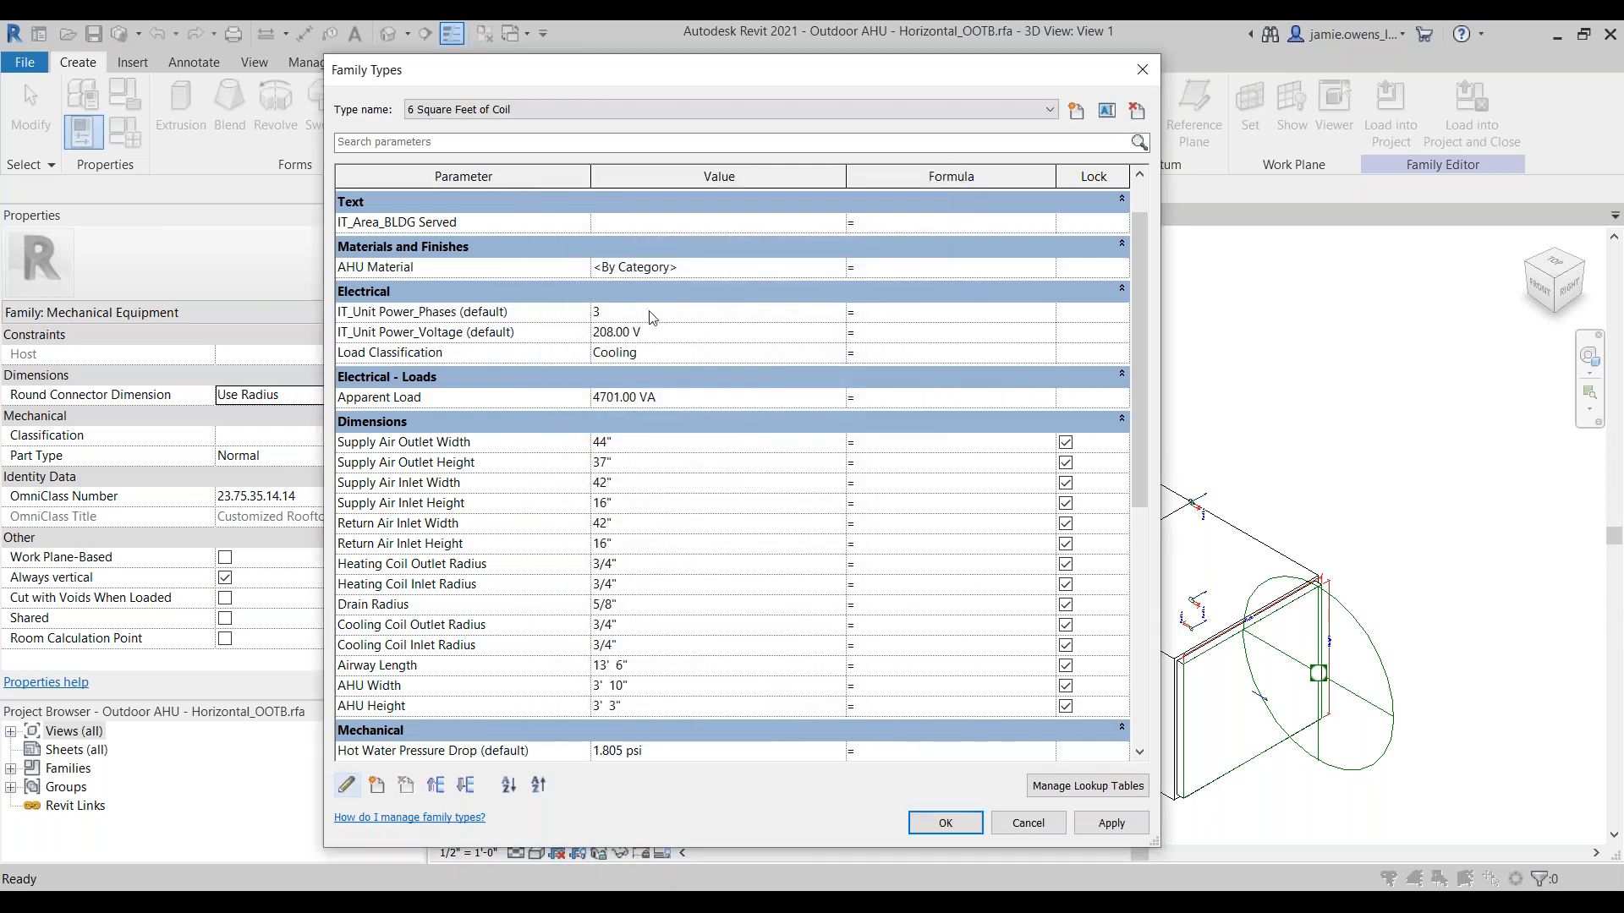
{"action": "left_click", "coordinate": [946, 823]}
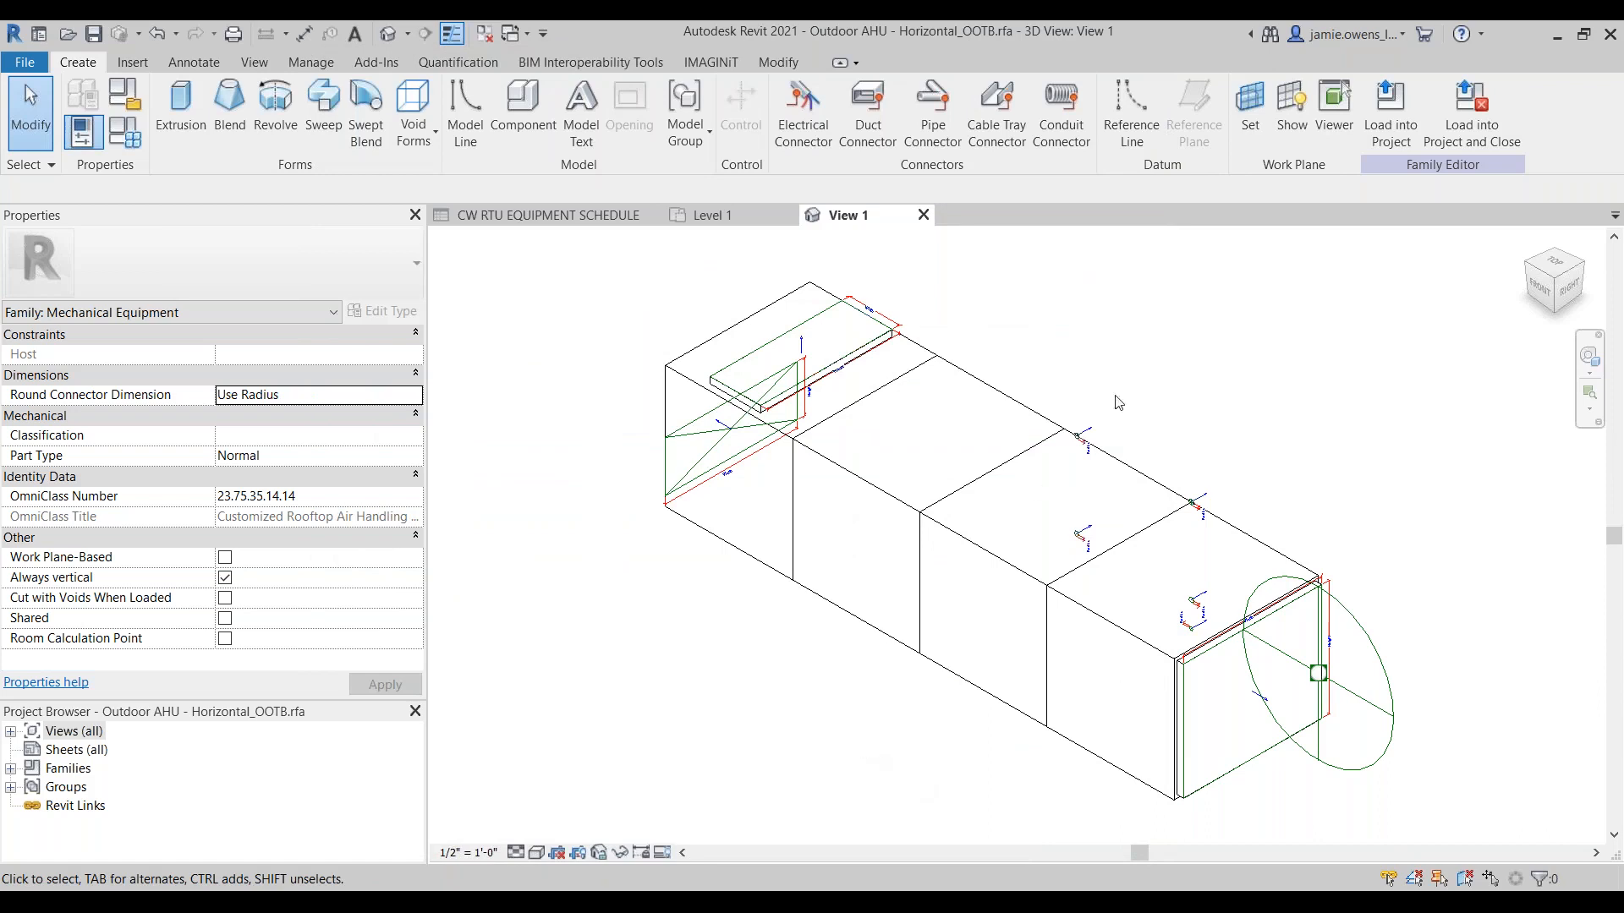
Step: Load the family into the project, overwriting the existing version, and check the Unit Electrical columns of the CW RTU EQUIPMENT SCHEDULE
{"action": "left_click", "coordinate": [1403, 137]}
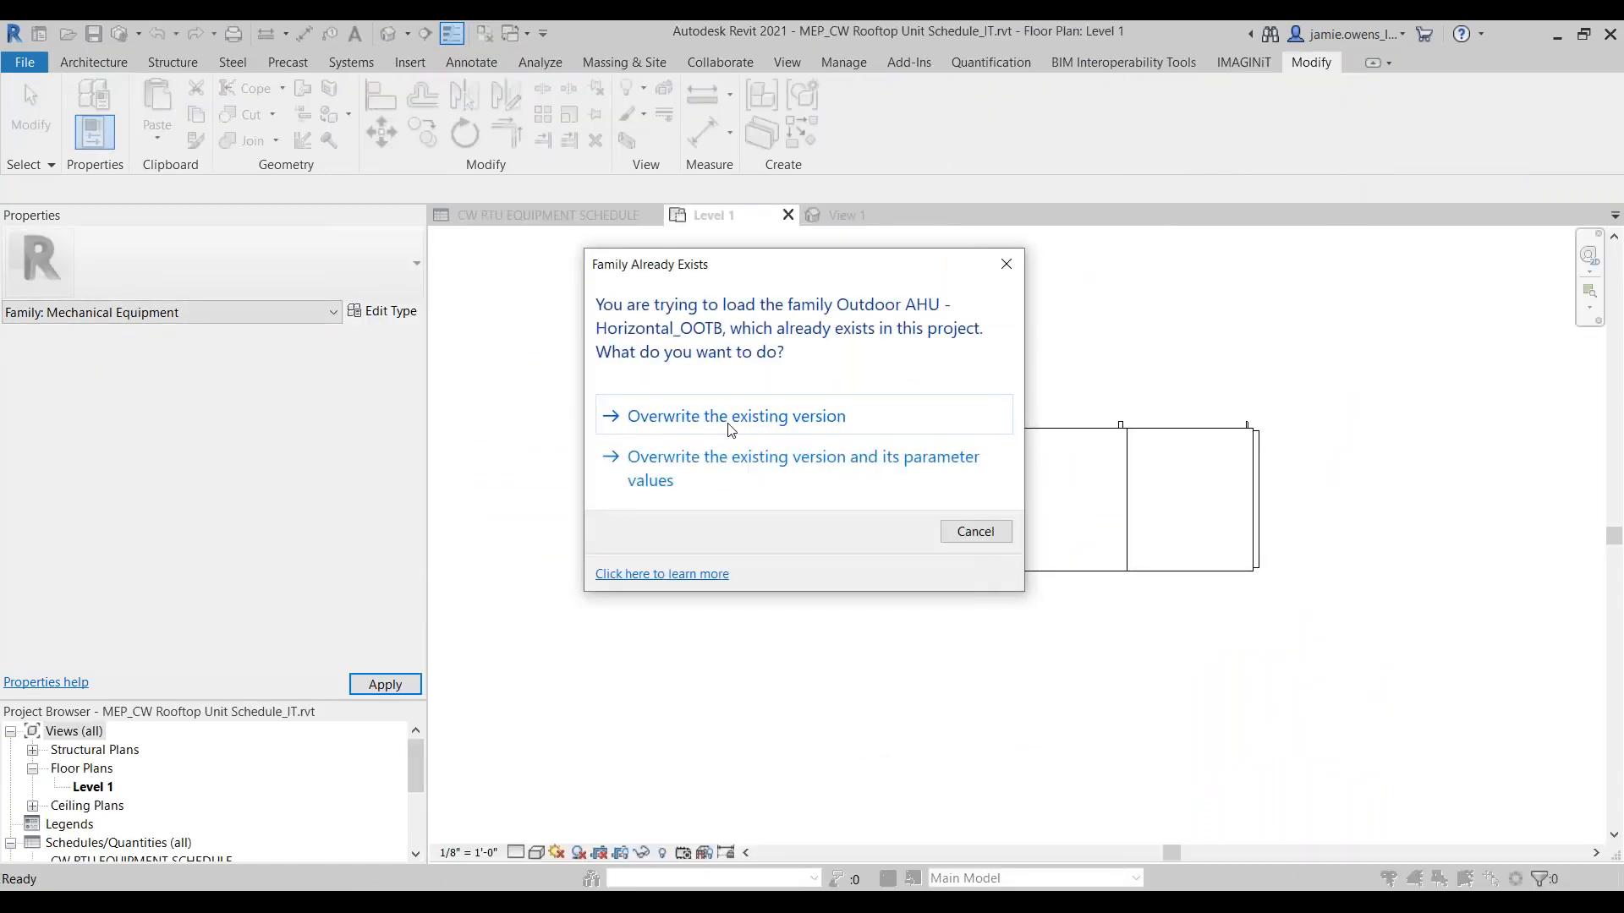
{"action": "left_click", "coordinate": [731, 427]}
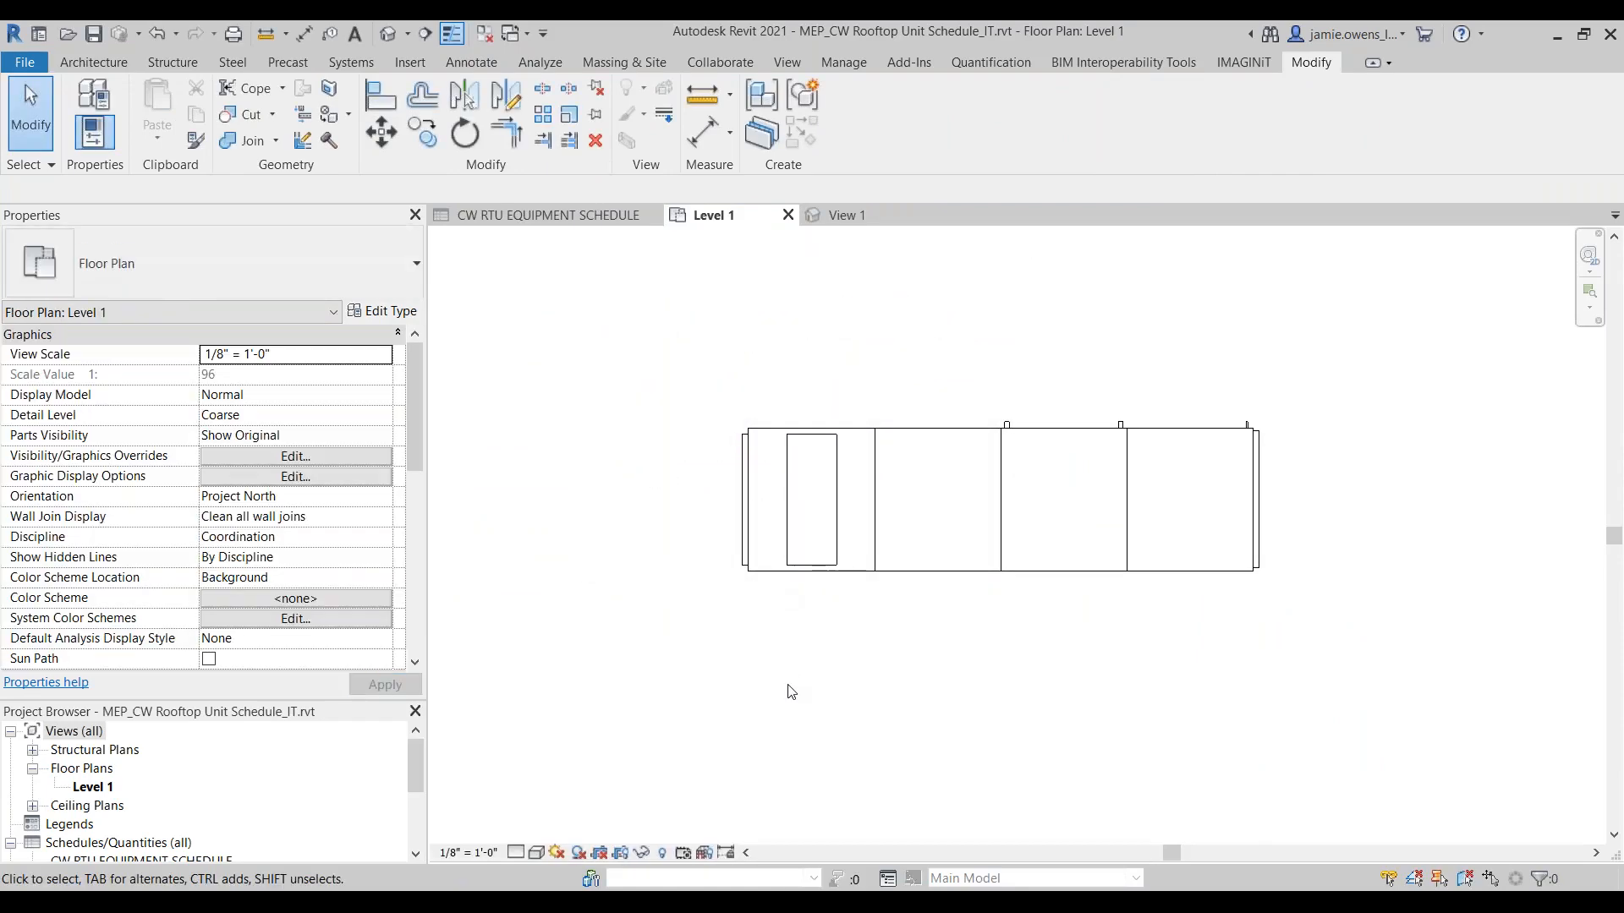
{"action": "left_click", "coordinate": [587, 217]}
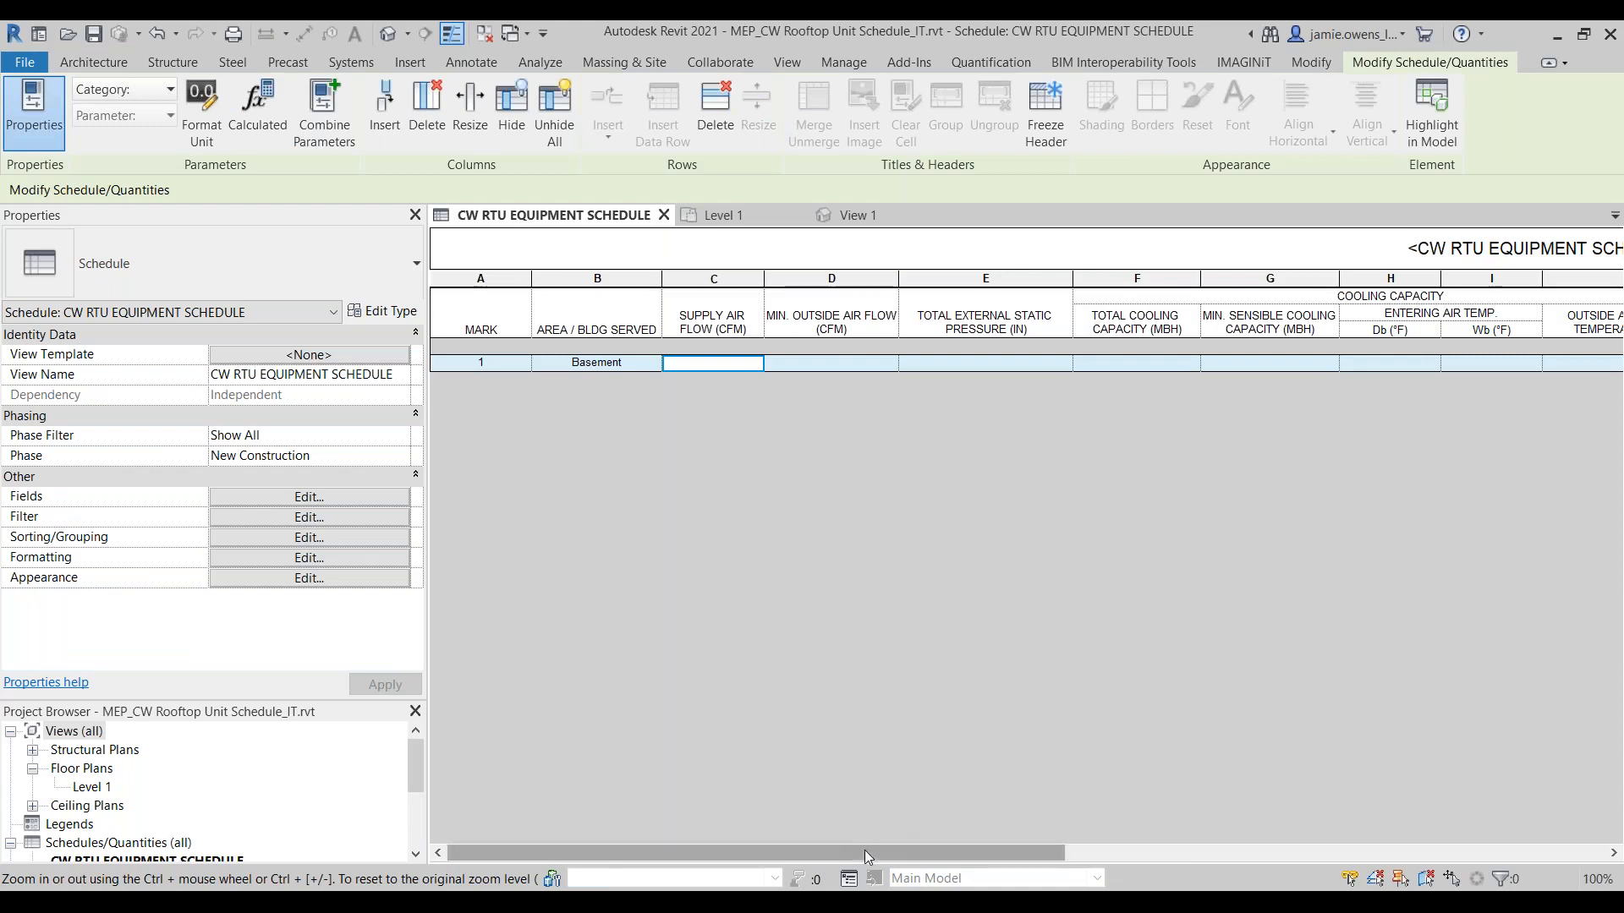
{"action": "left_click_drag", "start_coordinate": [864, 850], "coordinate": [1421, 874]}
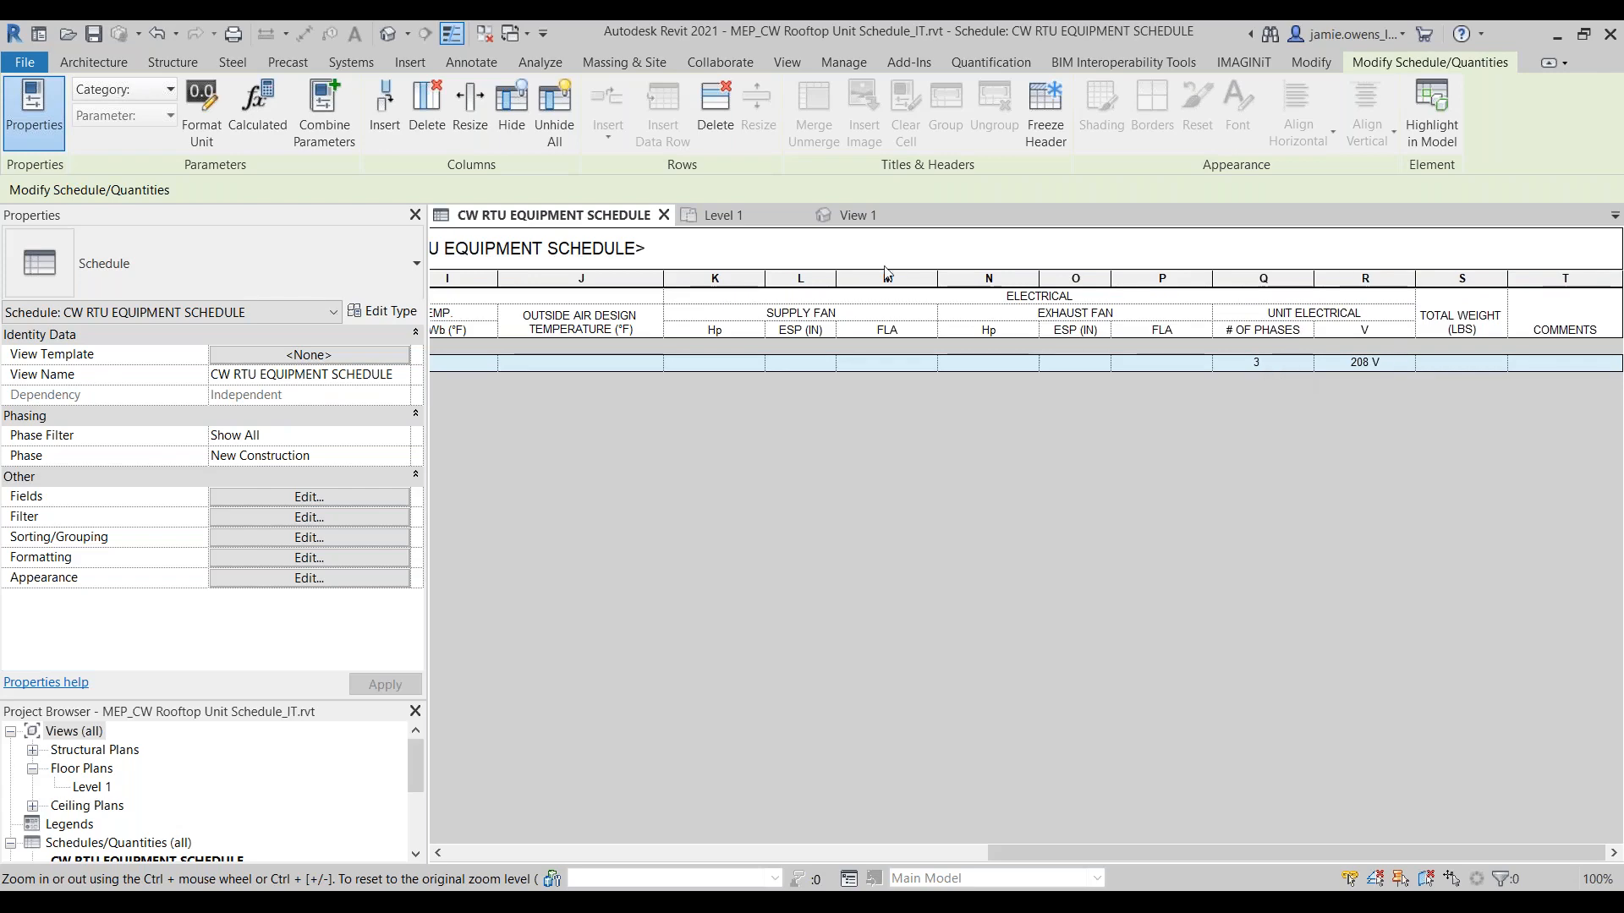
Step: Check the electrical instance properties of the air handler on the Level 1 plan, and return to the family's 3D view
{"action": "left_click", "coordinate": [782, 215]}
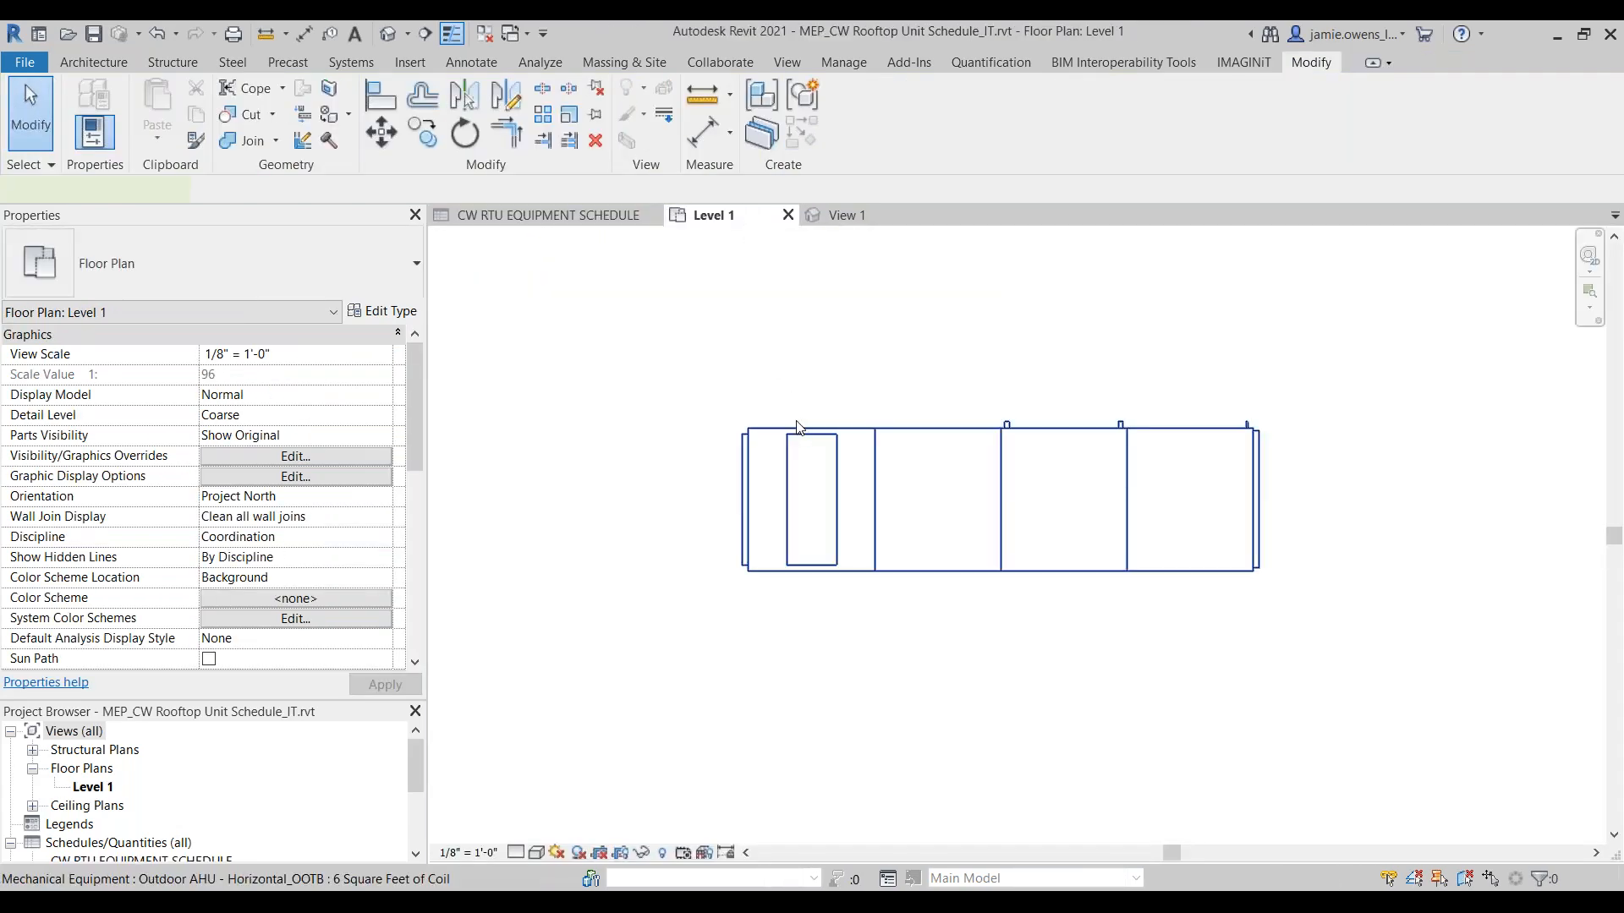
{"action": "left_click", "coordinate": [797, 428]}
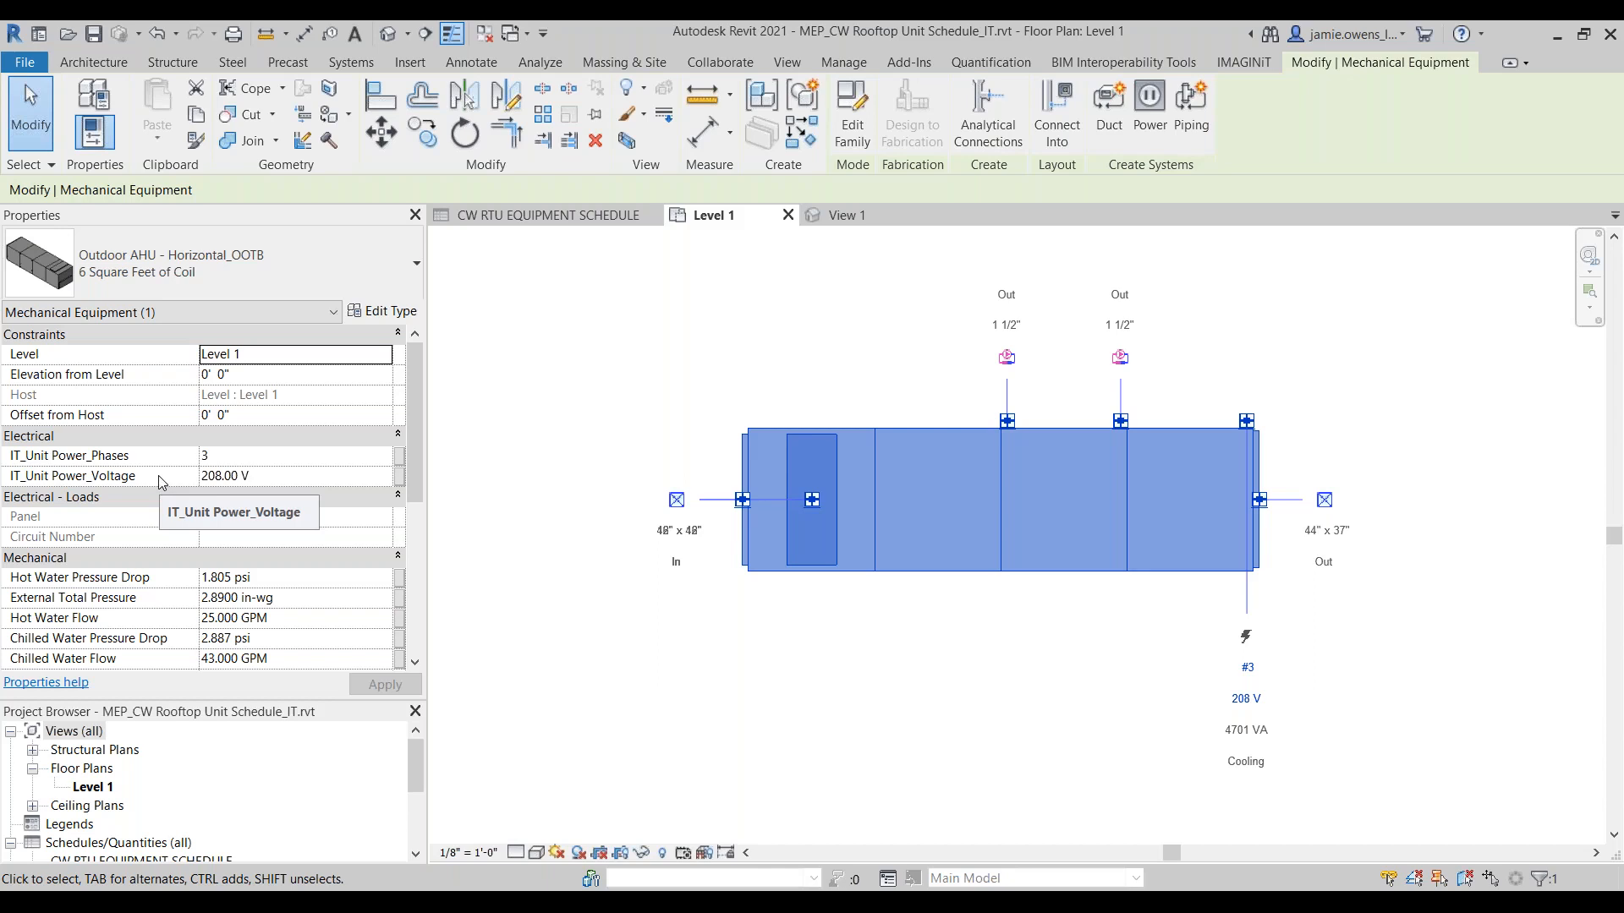
{"action": "left_click", "coordinate": [746, 335]}
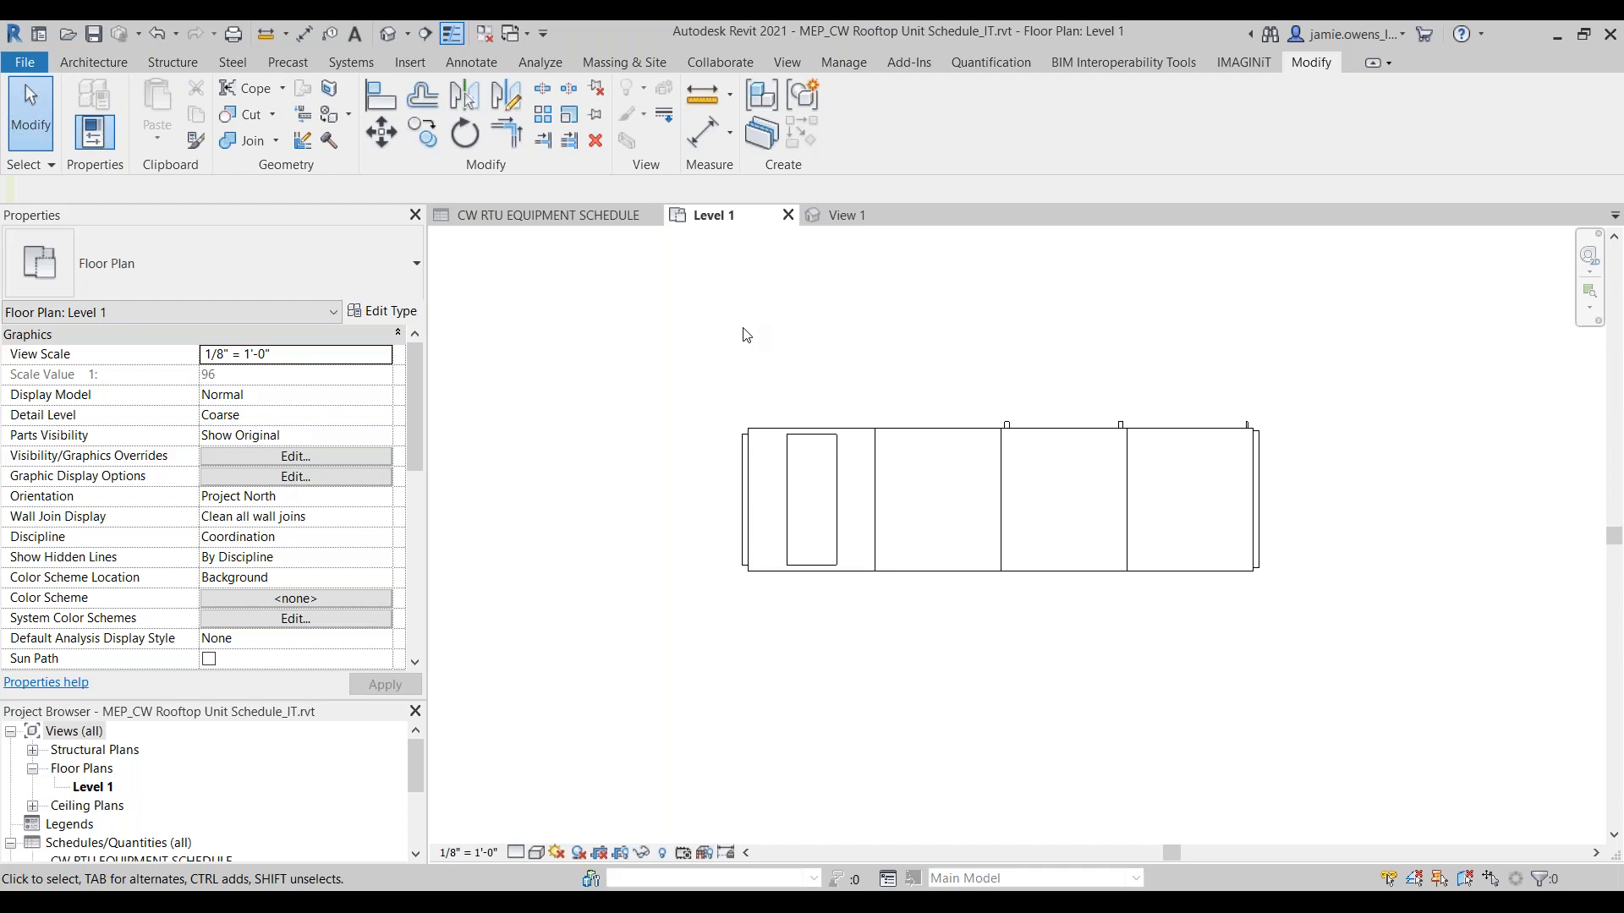
{"action": "left_click", "coordinate": [838, 214]}
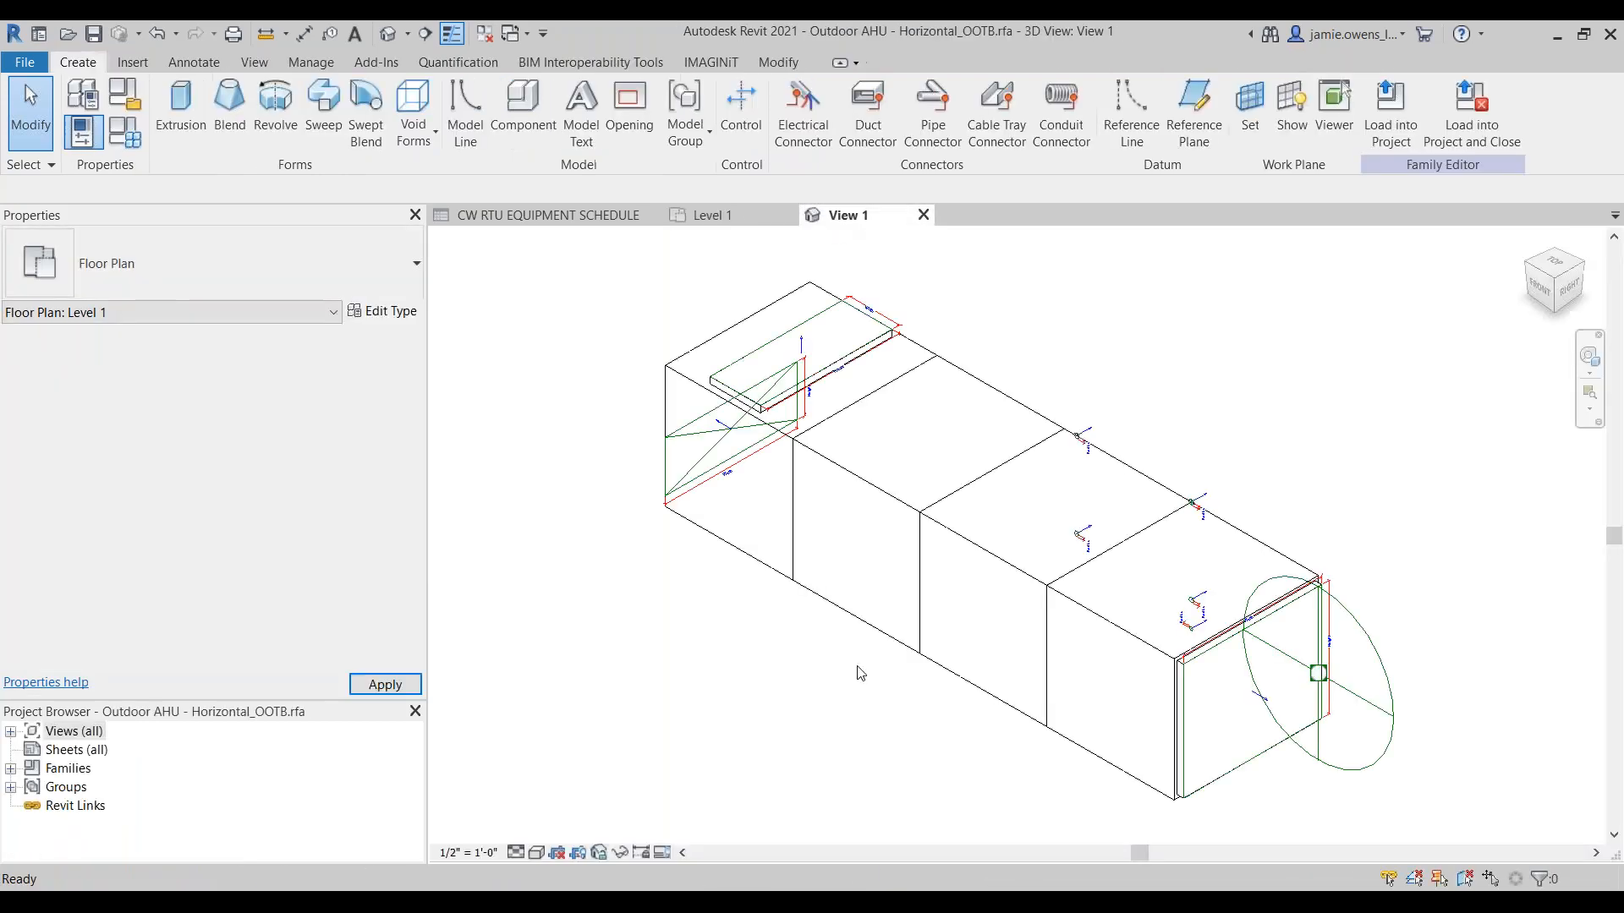
{"action": "left_click", "coordinate": [142, 138]}
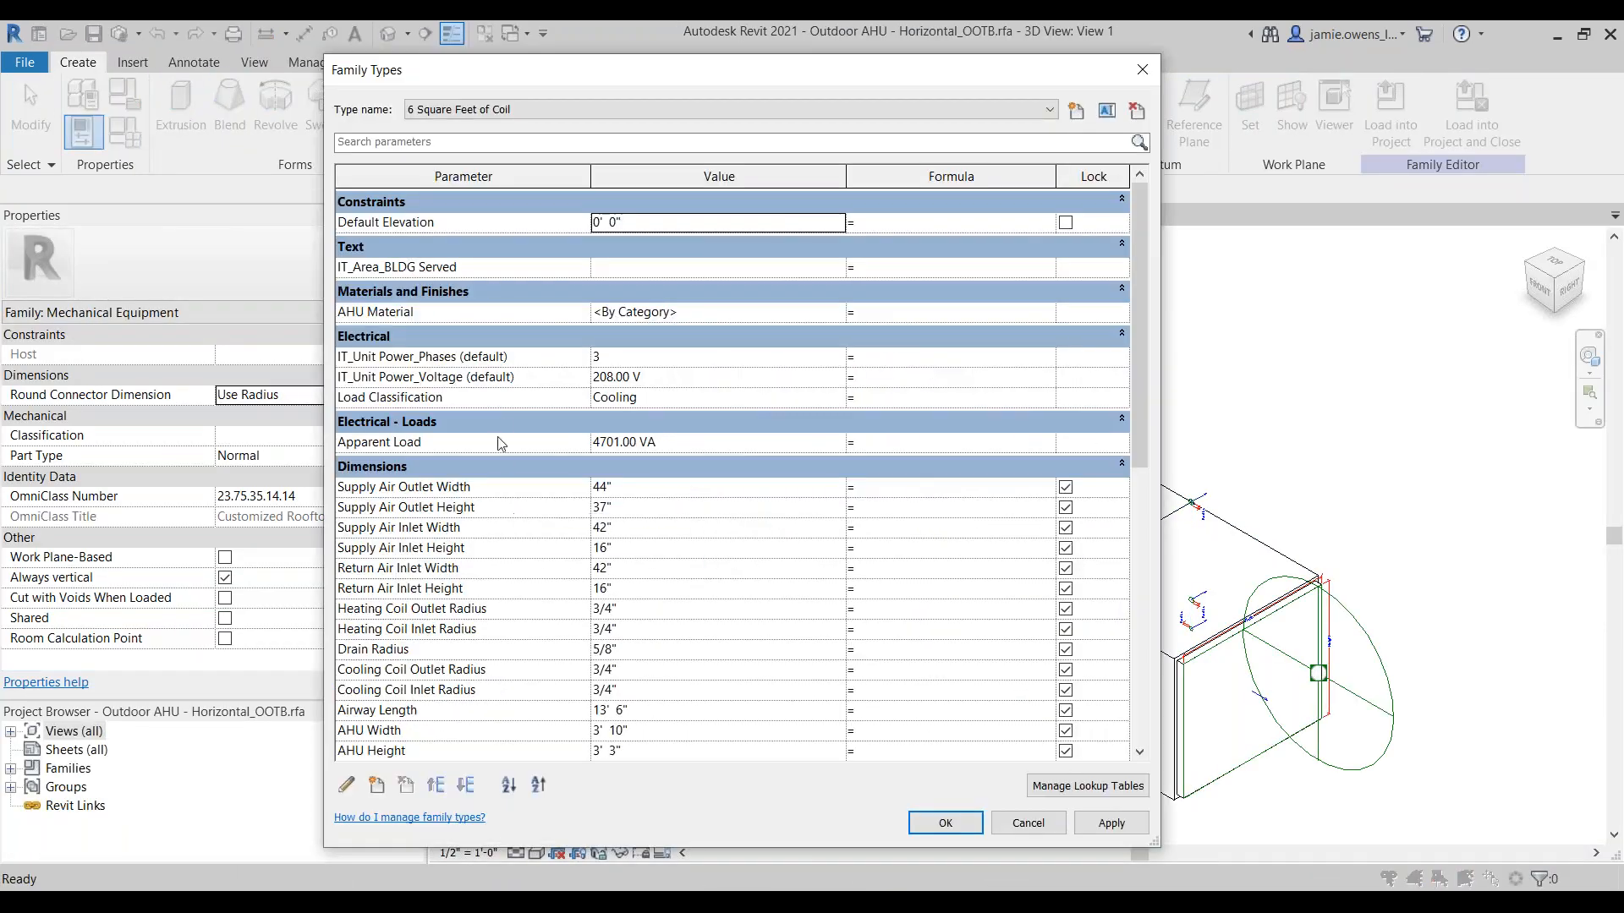
{"action": "left_click", "coordinate": [508, 441]}
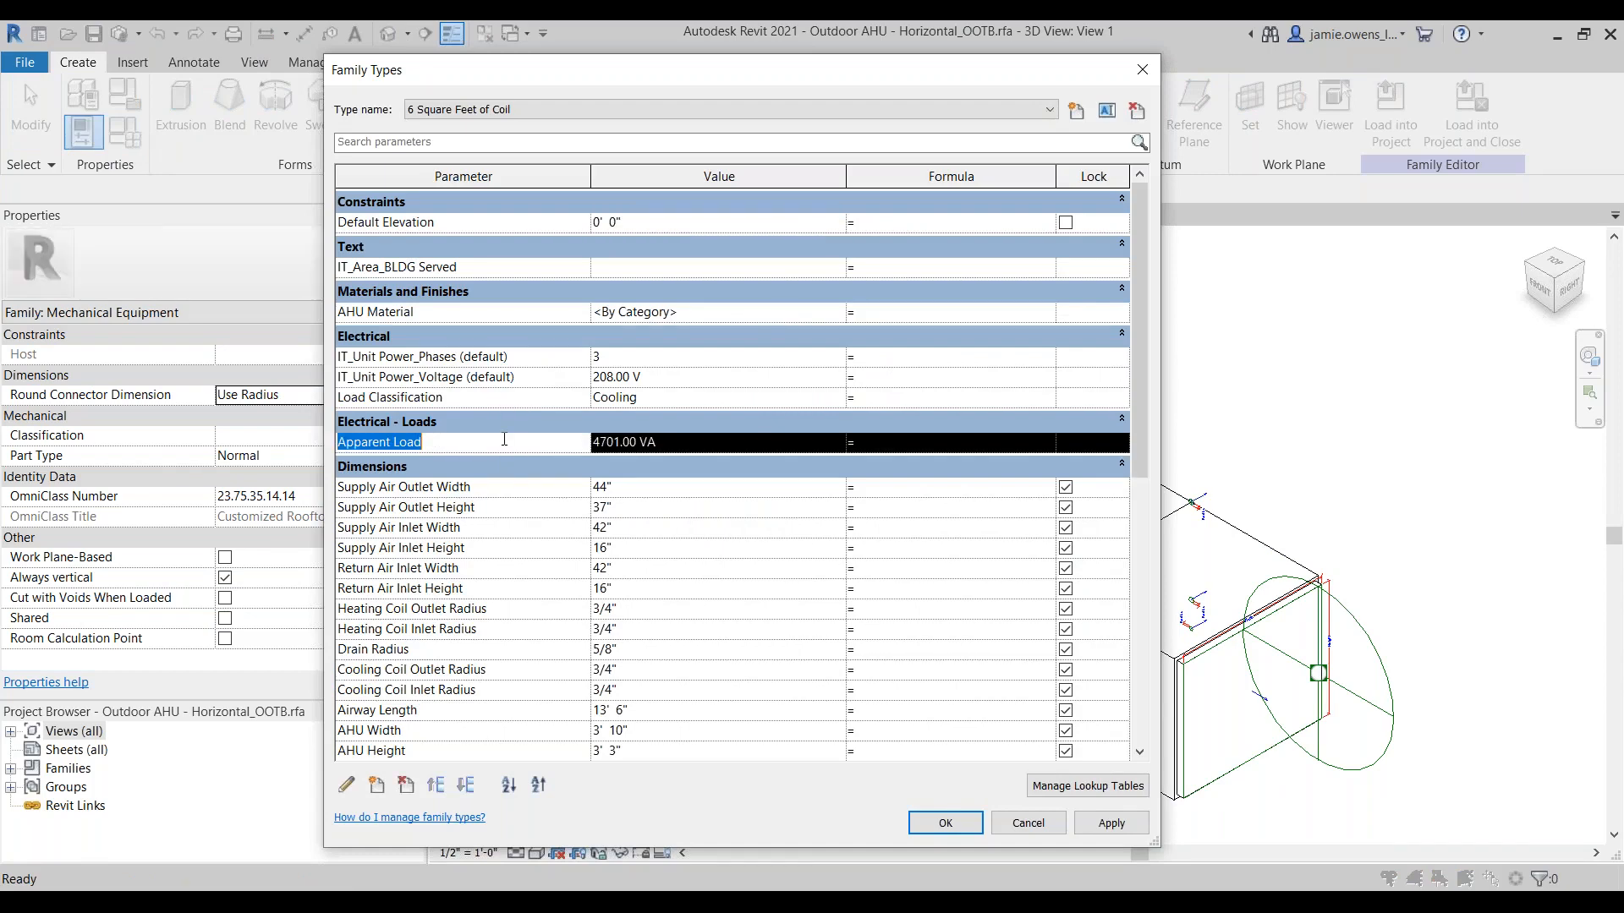
{"action": "left_click", "coordinate": [346, 785]}
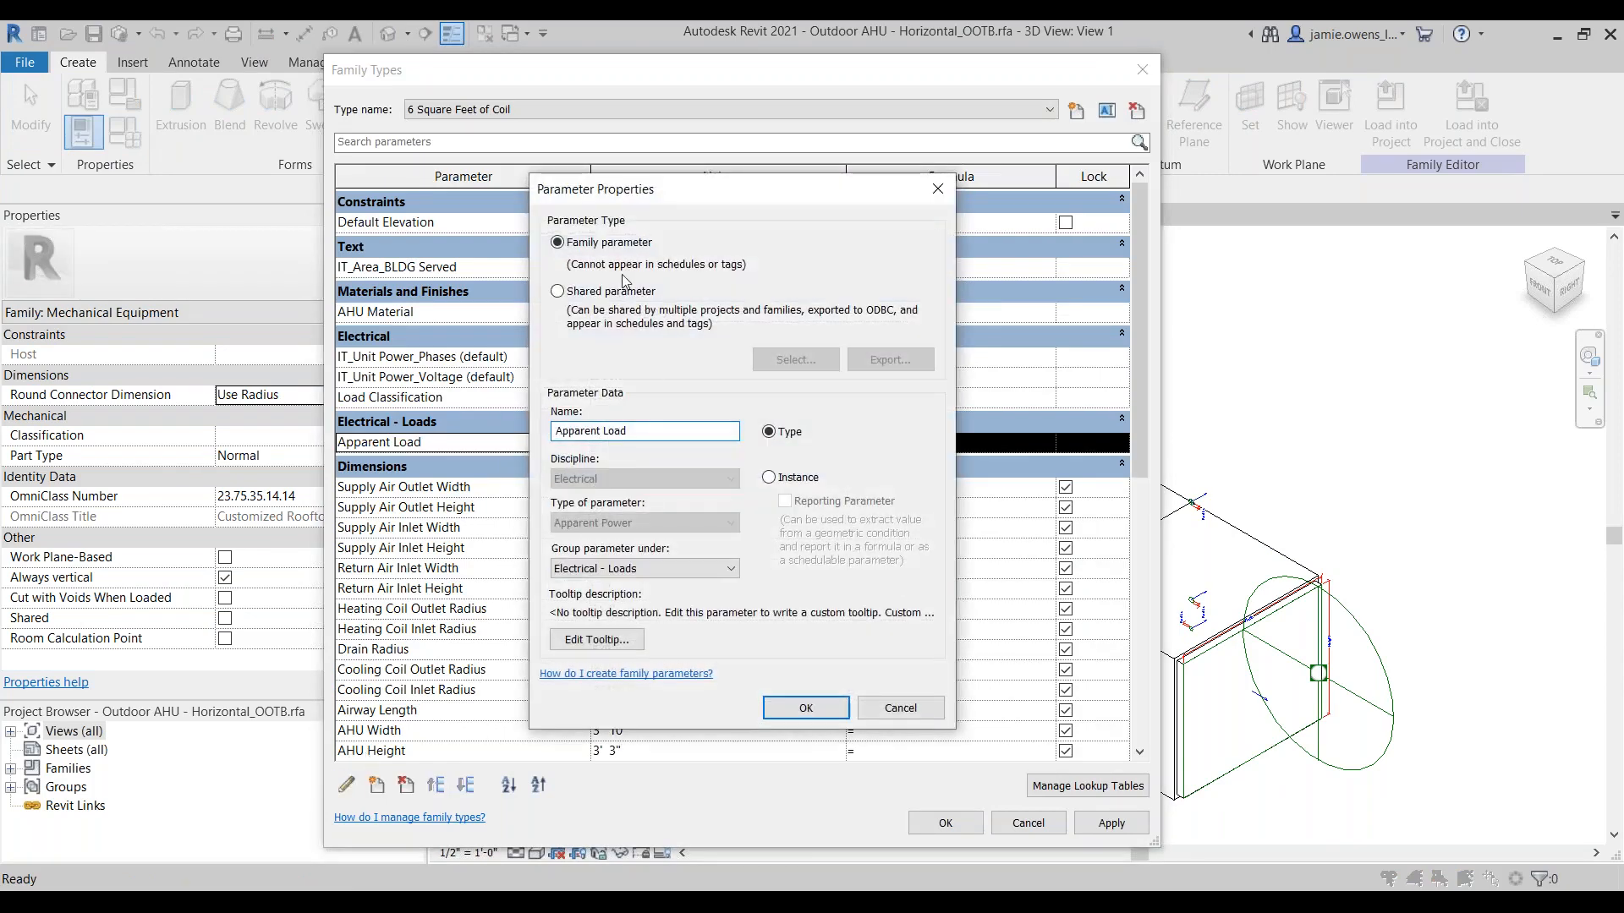
{"action": "left_click", "coordinate": [602, 291]}
{"action": "left_click", "coordinate": [798, 364]}
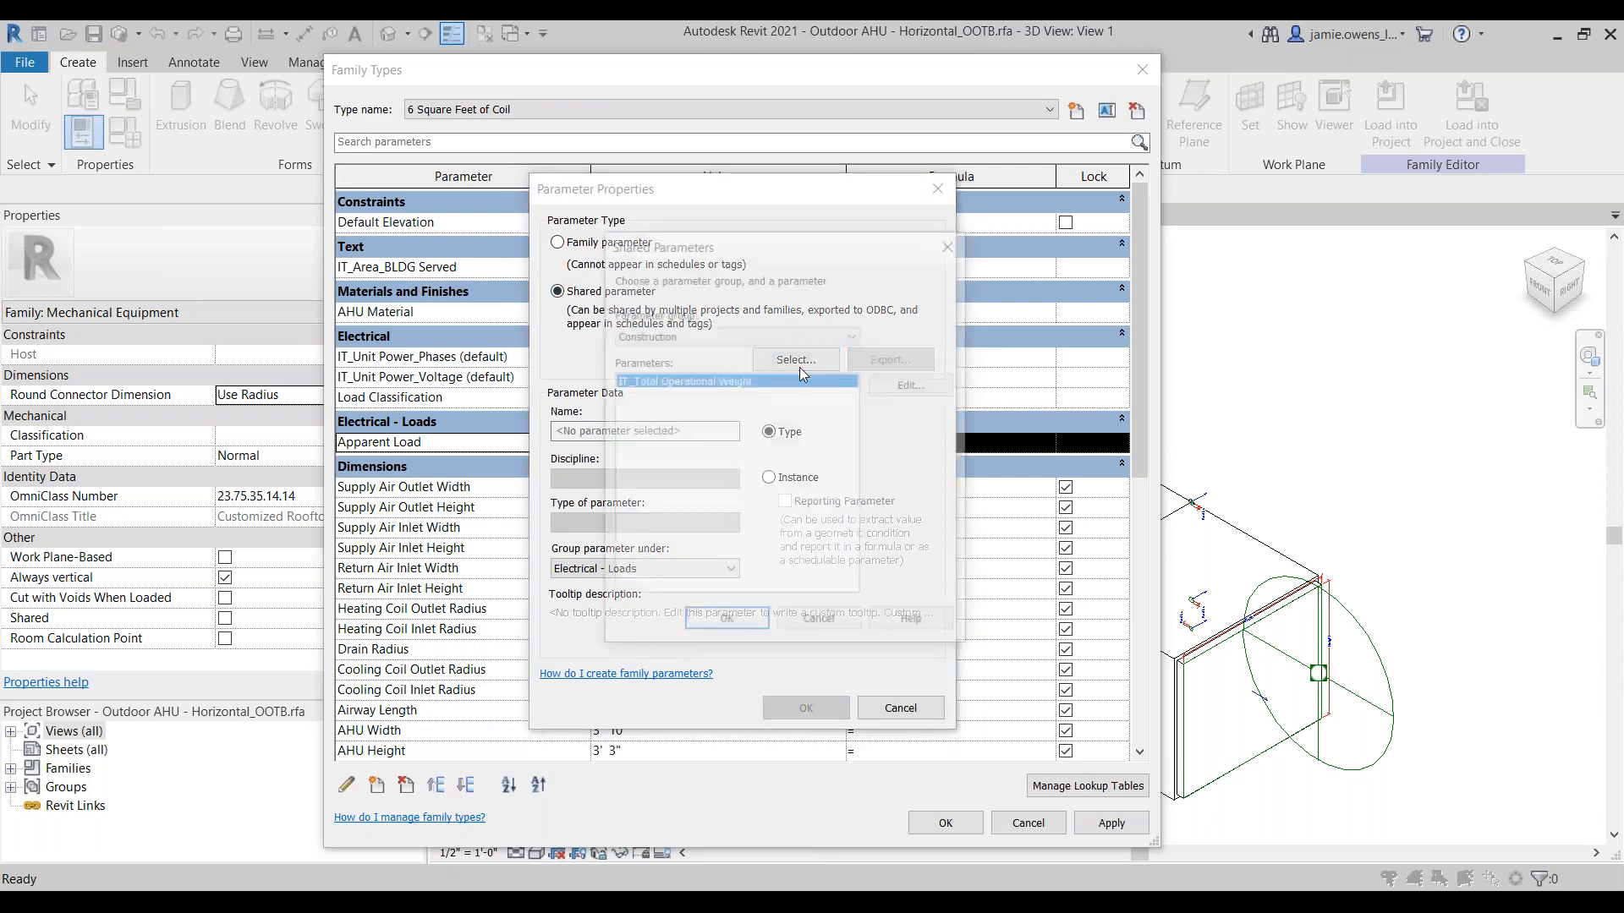
{"action": "left_click", "coordinate": [820, 625]}
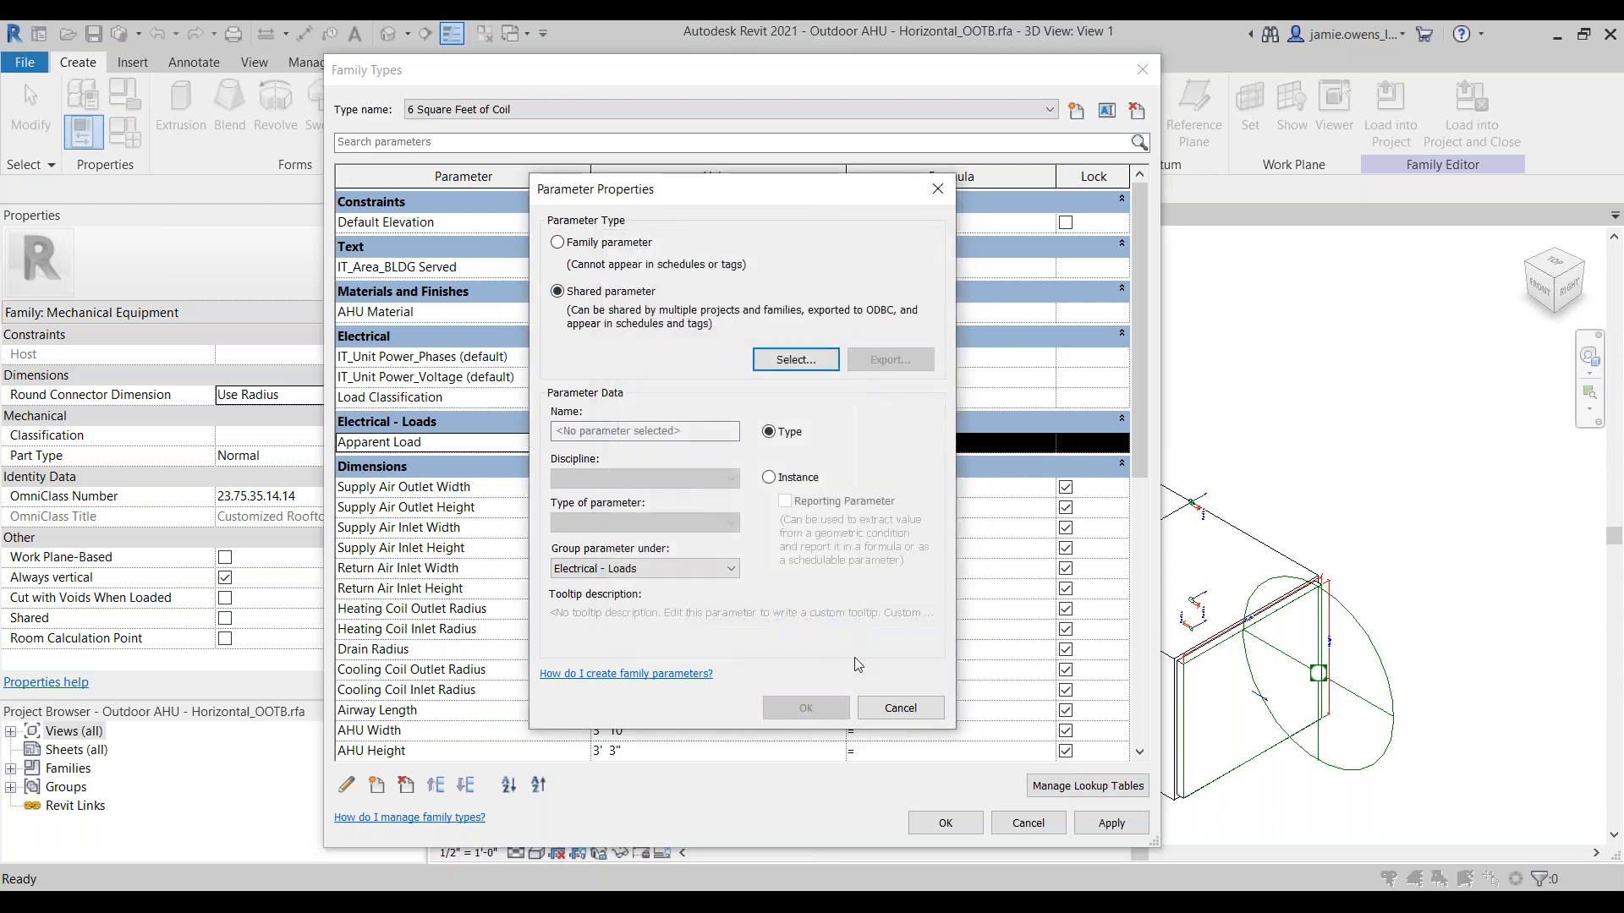
{"action": "left_click", "coordinate": [900, 709]}
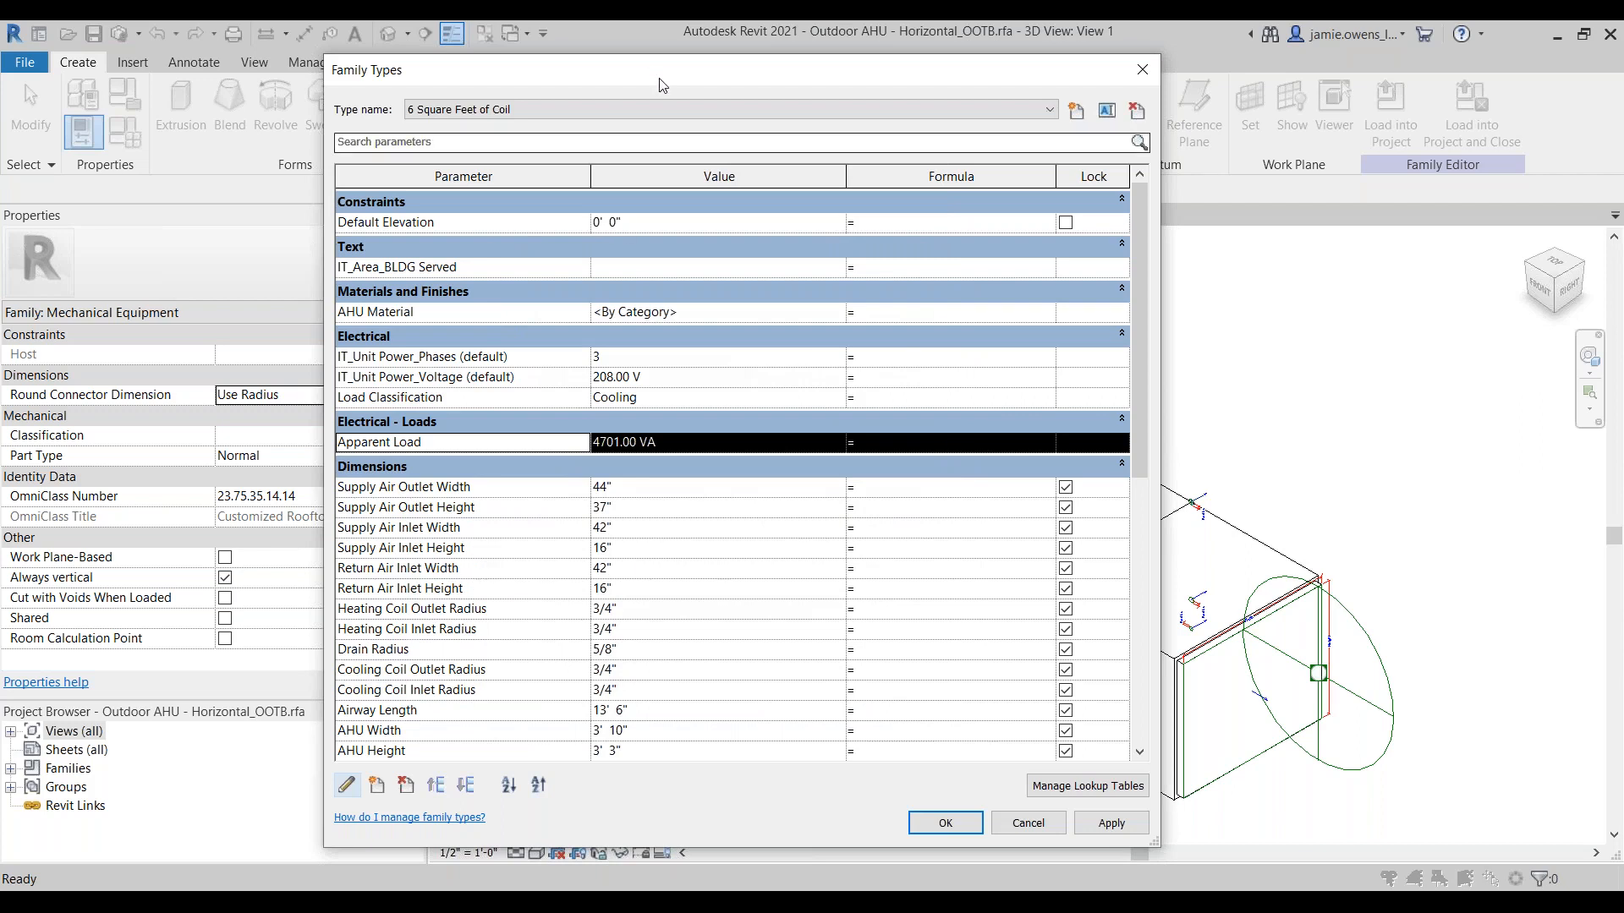
{"action": "left_click_drag", "start_coordinate": [664, 75], "coordinate": [772, 73]}
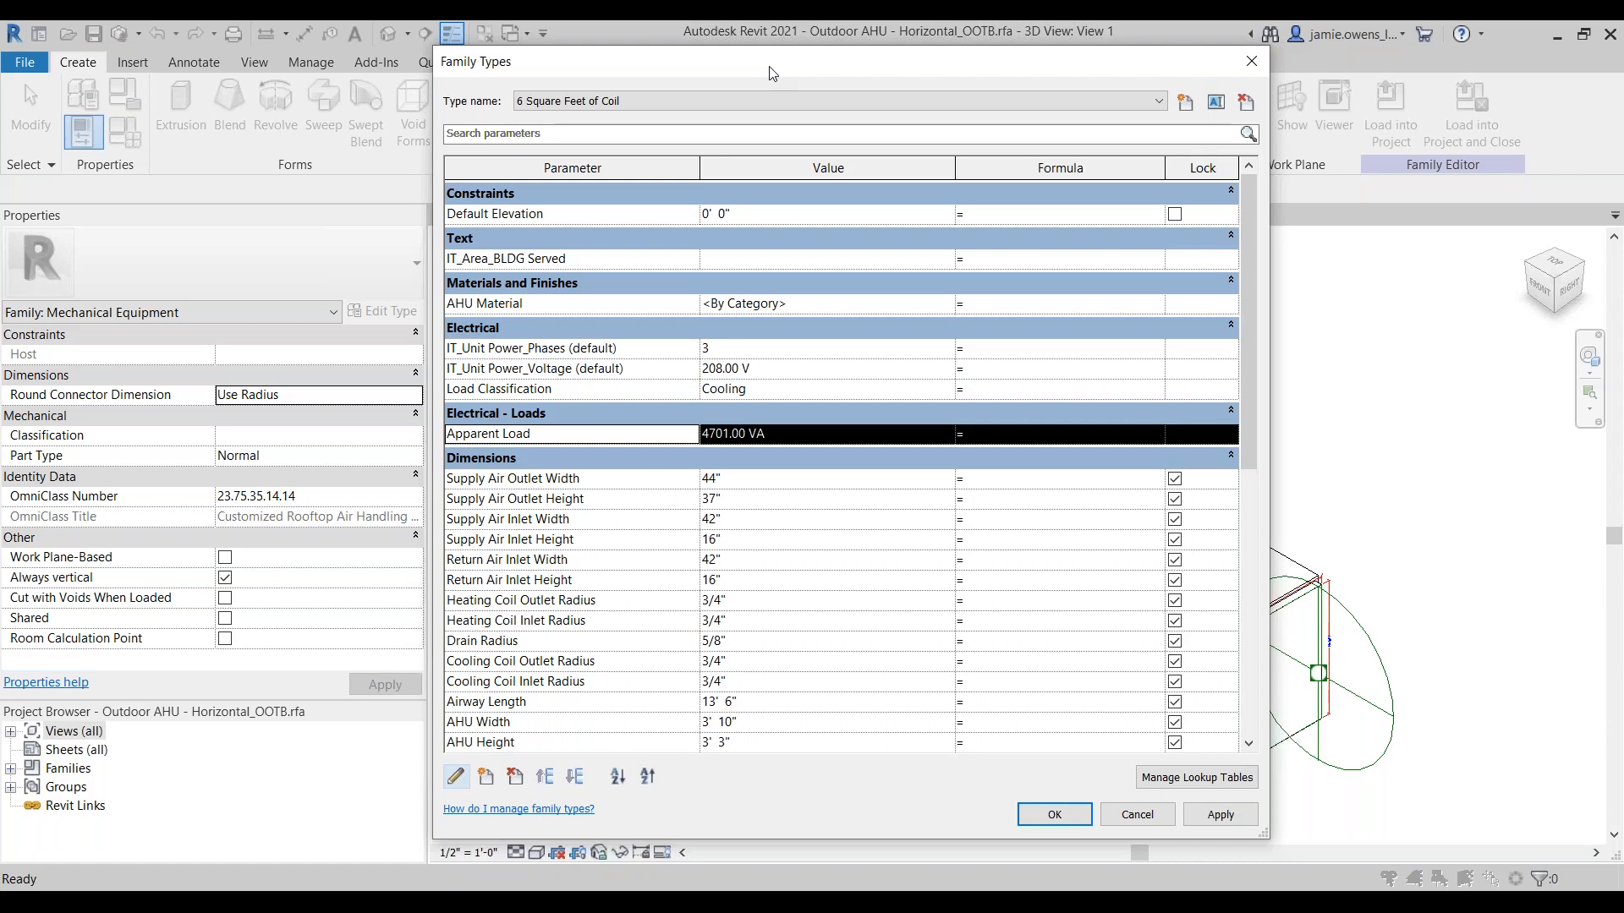
{"action": "left_click", "coordinate": [1137, 814]}
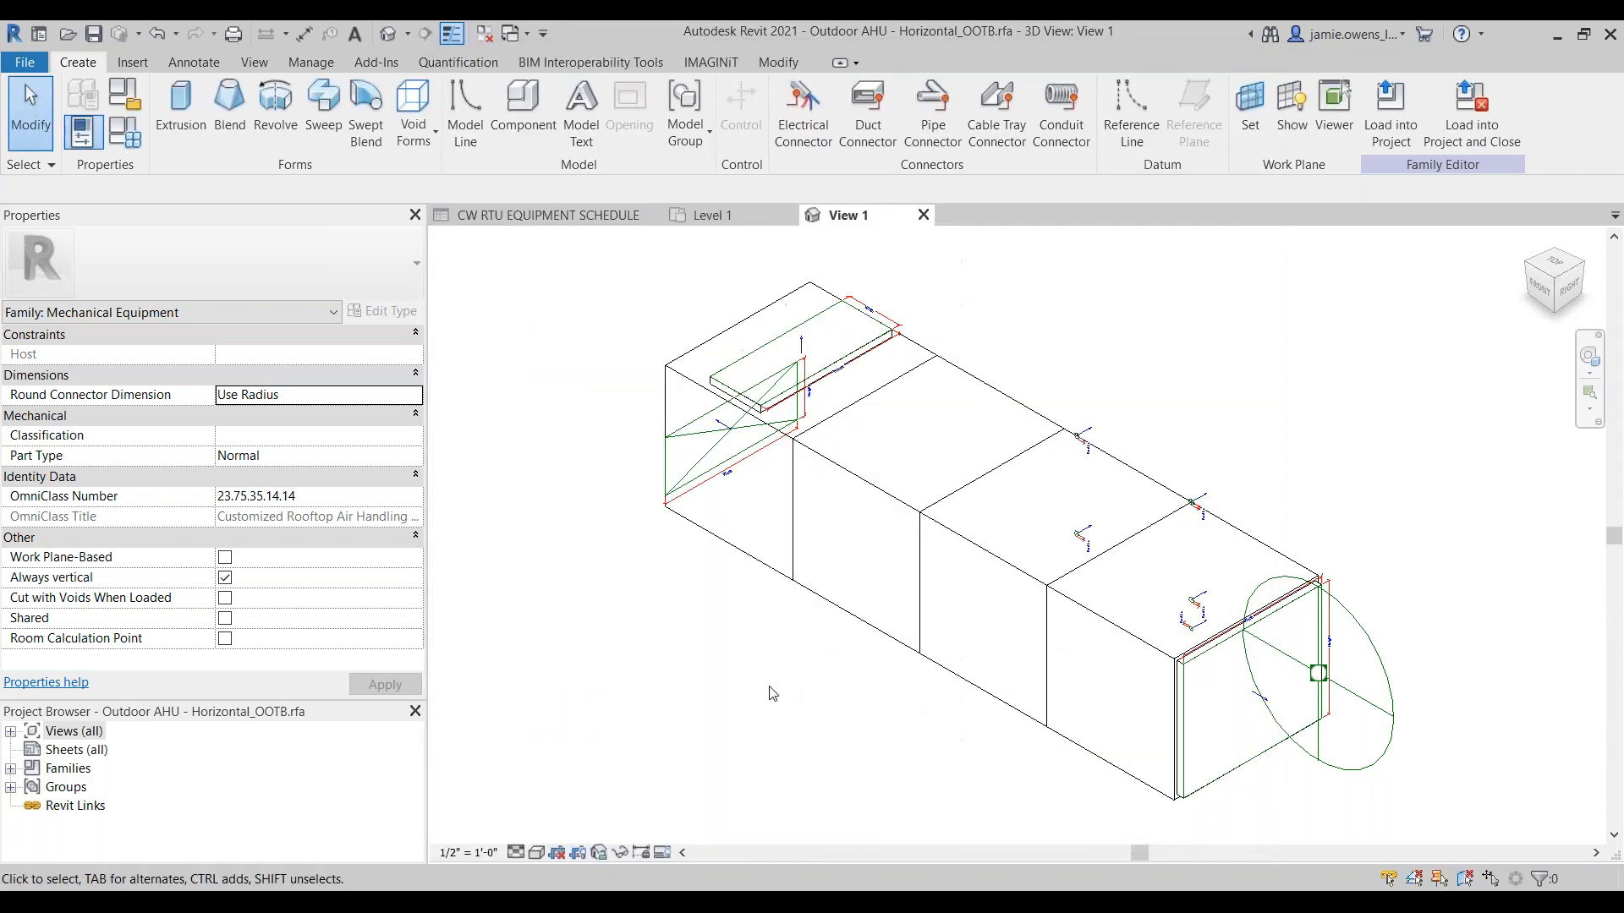
Step: Close the air handler family without saving its changes, and delete the placed air handler from the Level 1 plan
{"action": "left_click", "coordinate": [923, 215]}
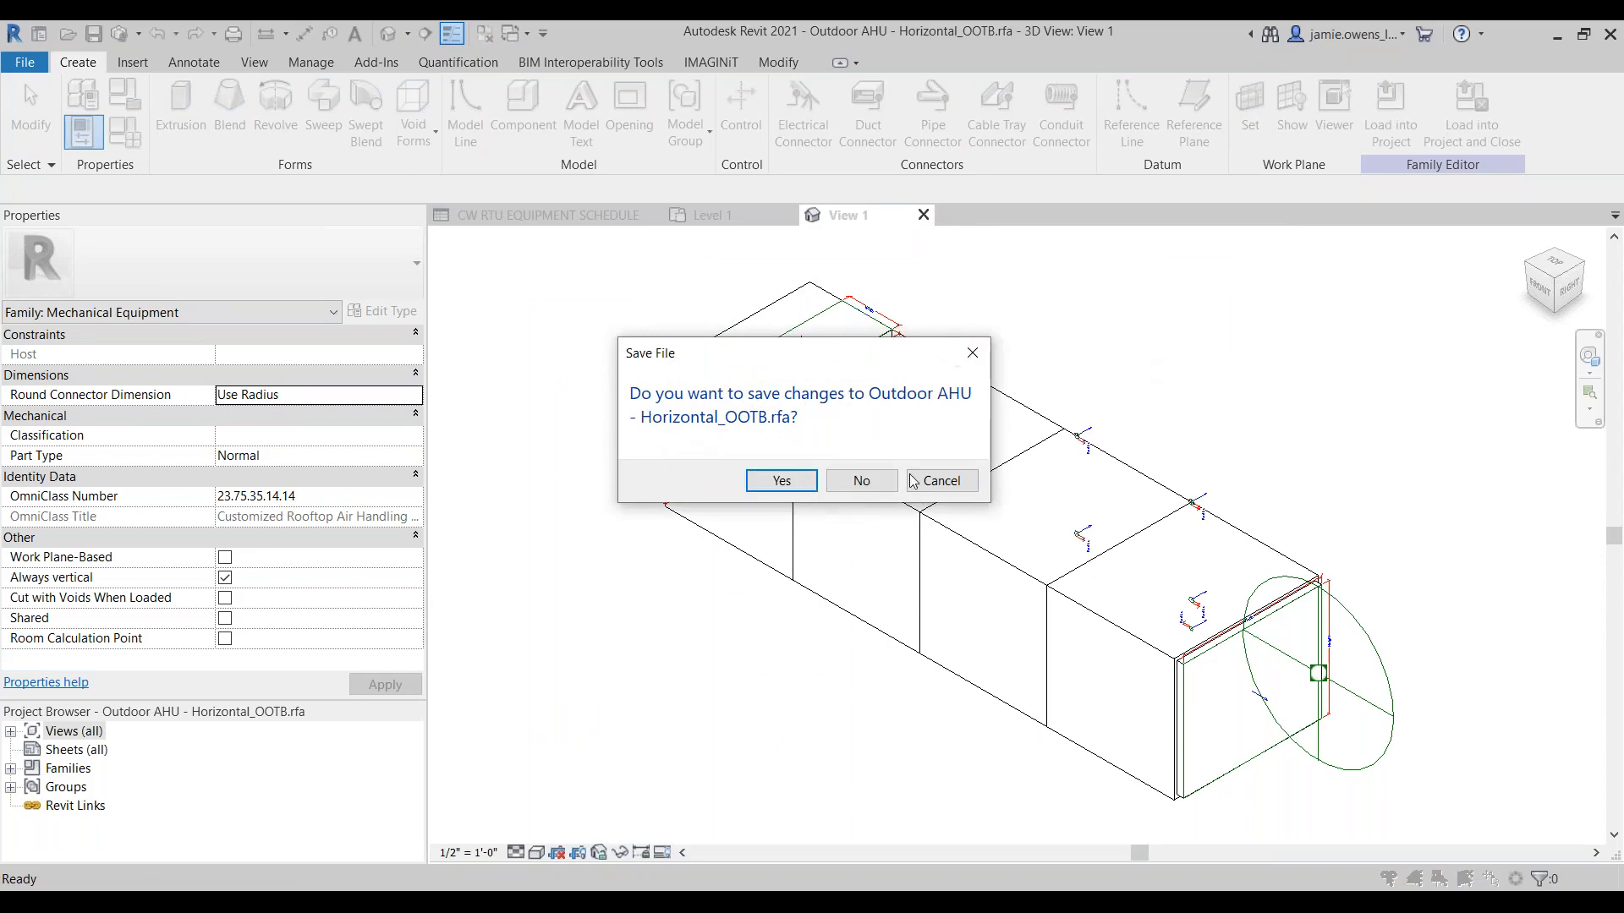
{"action": "left_click", "coordinate": [862, 481]}
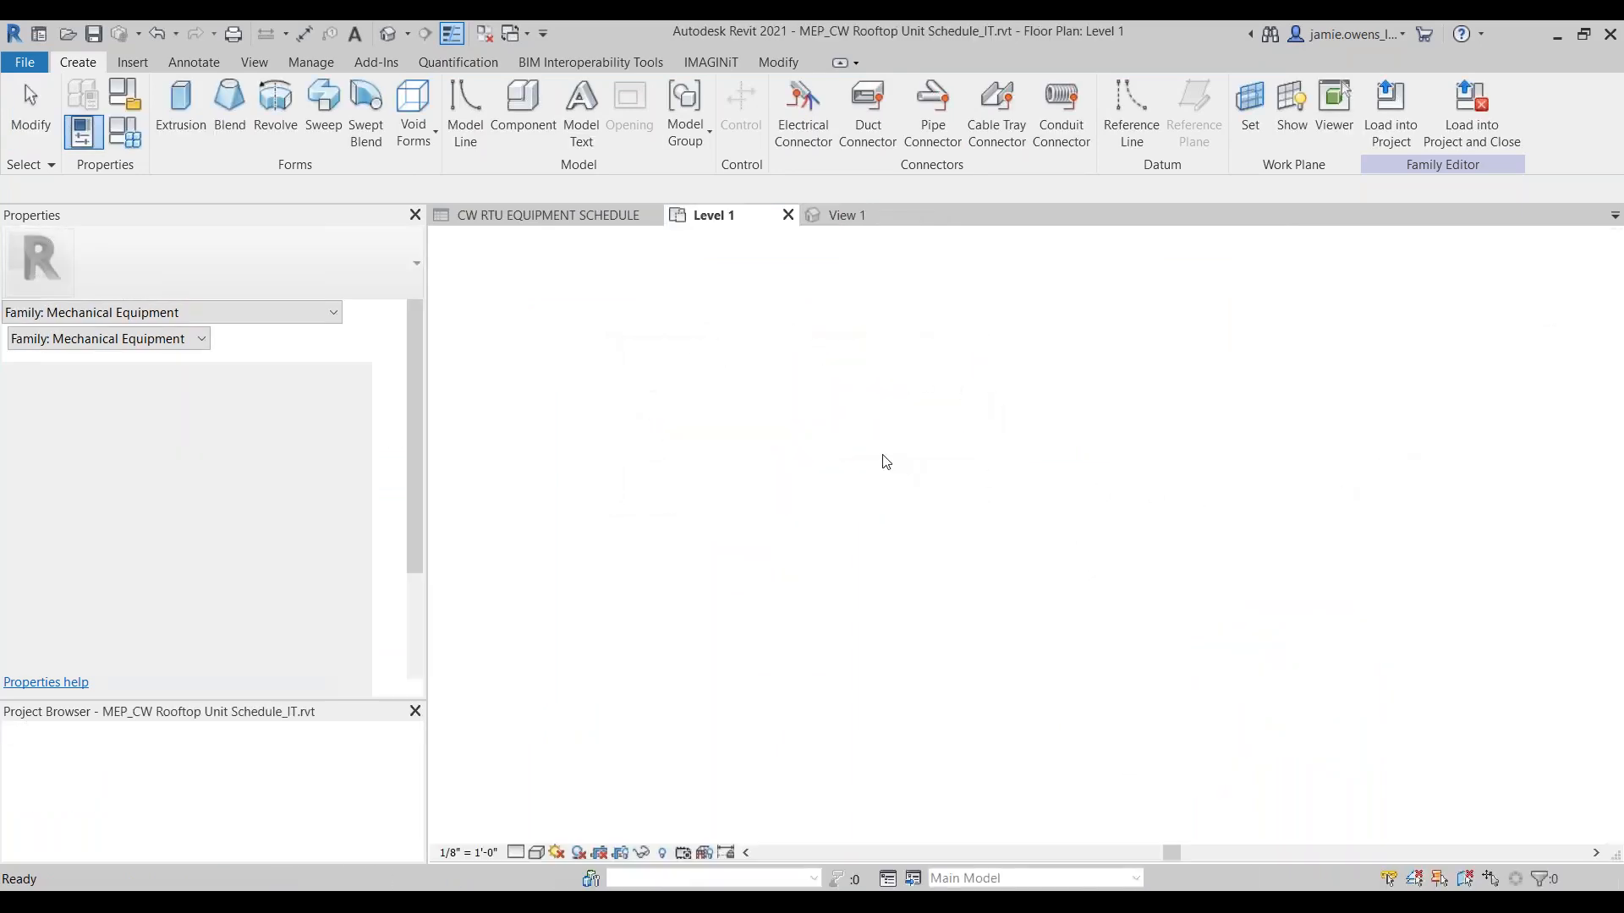
{"action": "left_click", "coordinate": [848, 573]}
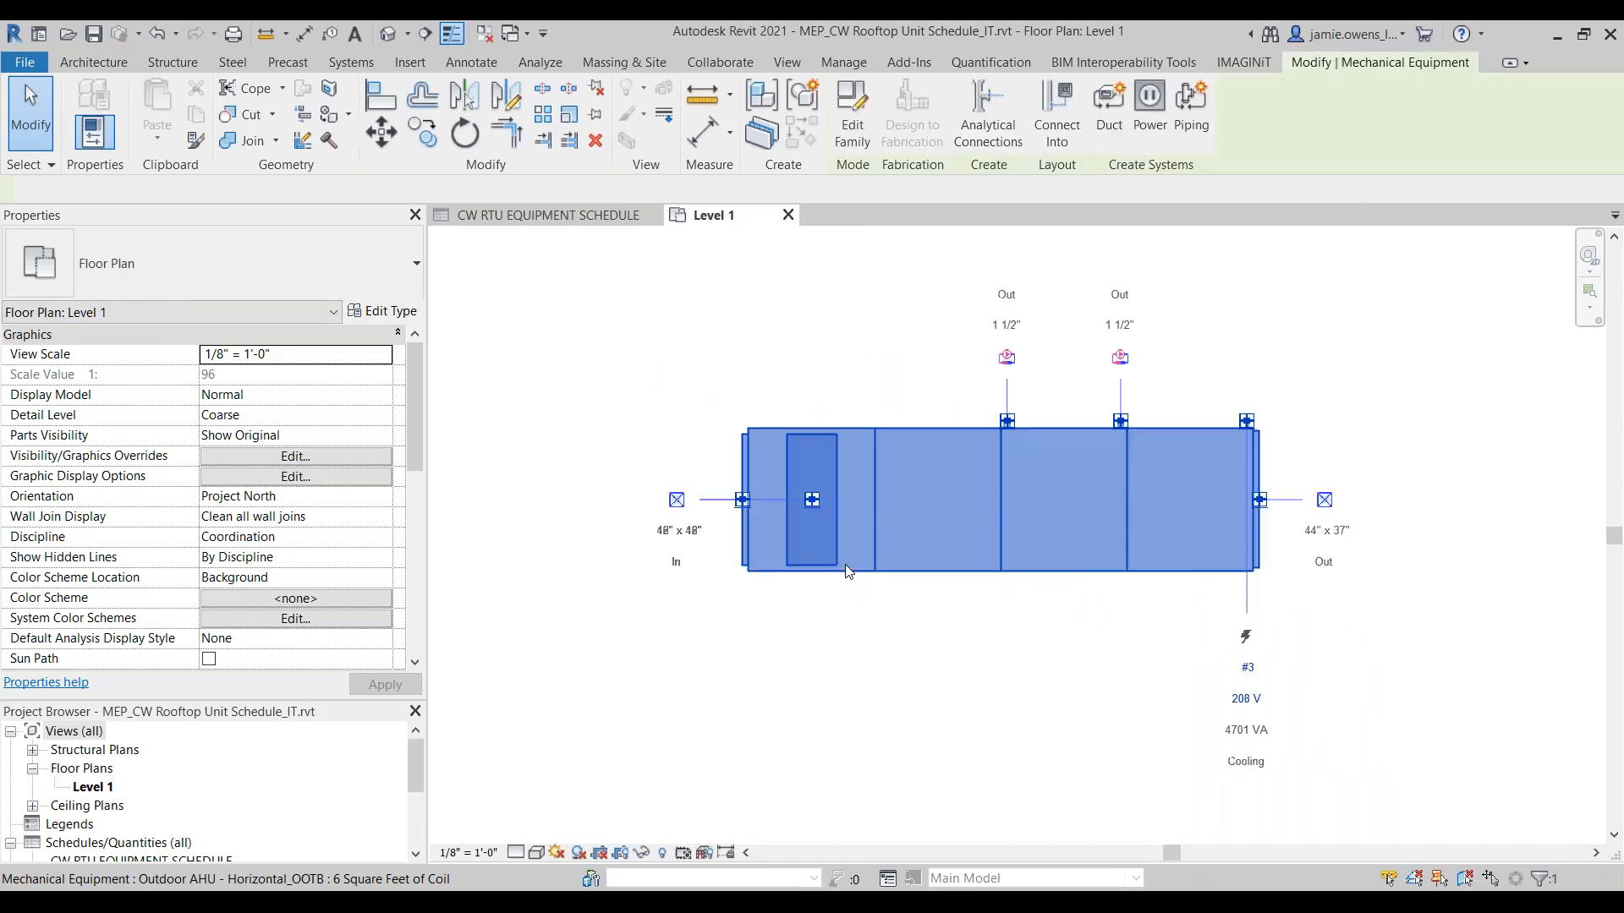
{"action": "key", "text": "Delete"}
Step: Delete the Outdoor AHU - Horizontal_OOTB family from the project's Mechanical Equipment families
{"action": "scroll", "coordinate": [259, 766], "scroll_direction": "down", "scroll_amount": 5}
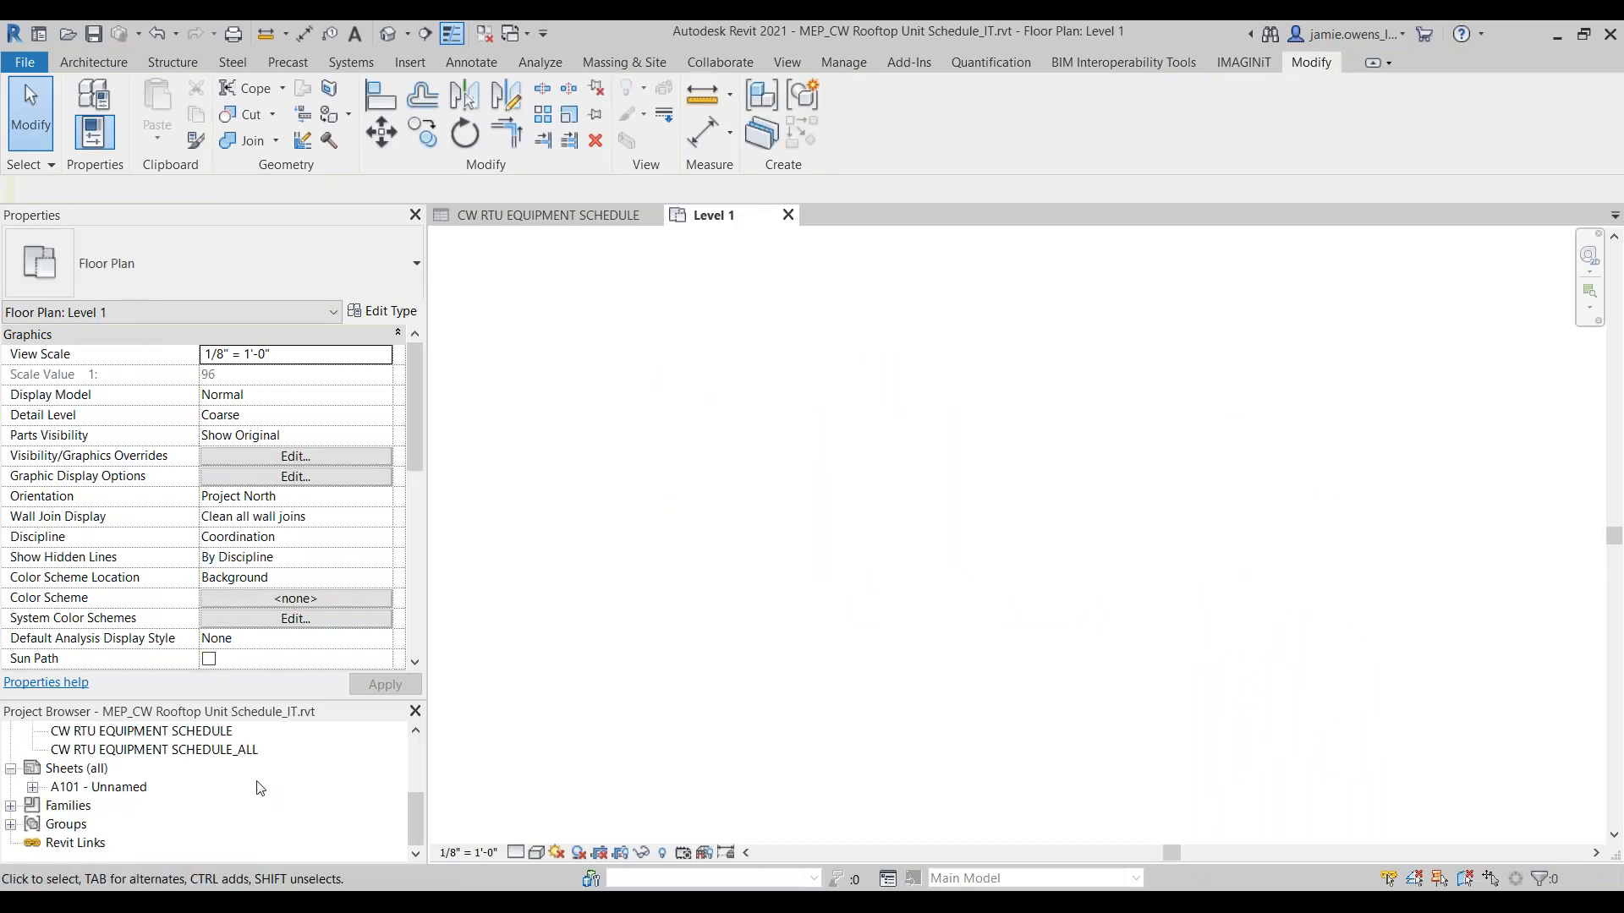
{"action": "left_click", "coordinate": [10, 808]}
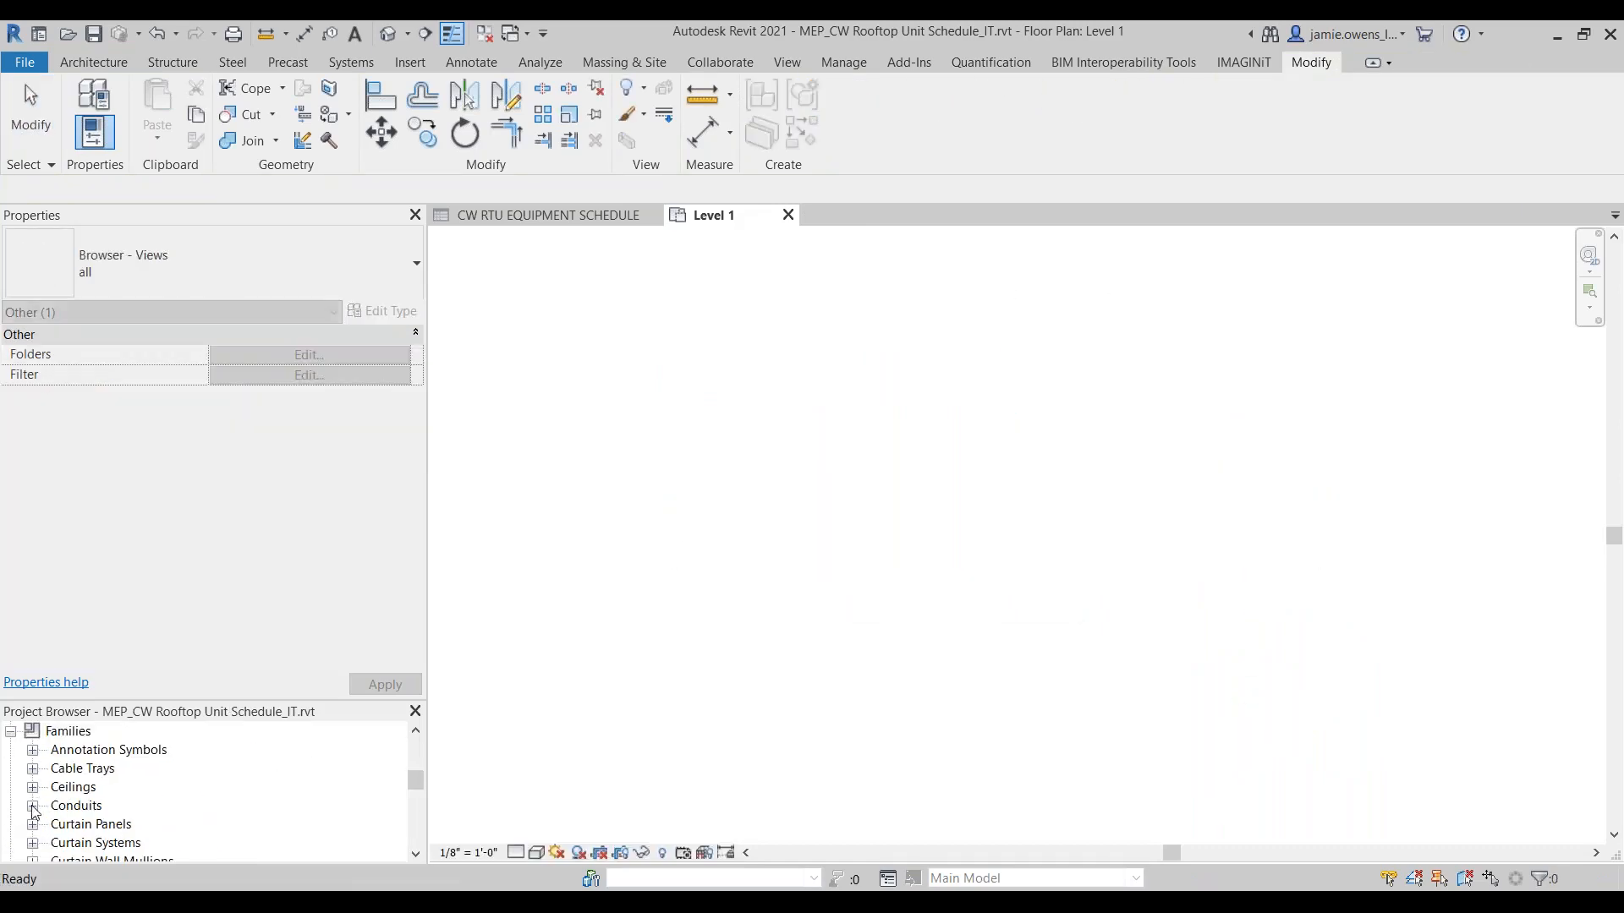
{"action": "scroll", "coordinate": [89, 814], "scroll_direction": "down", "scroll_amount": 4}
{"action": "left_click", "coordinate": [100, 759]}
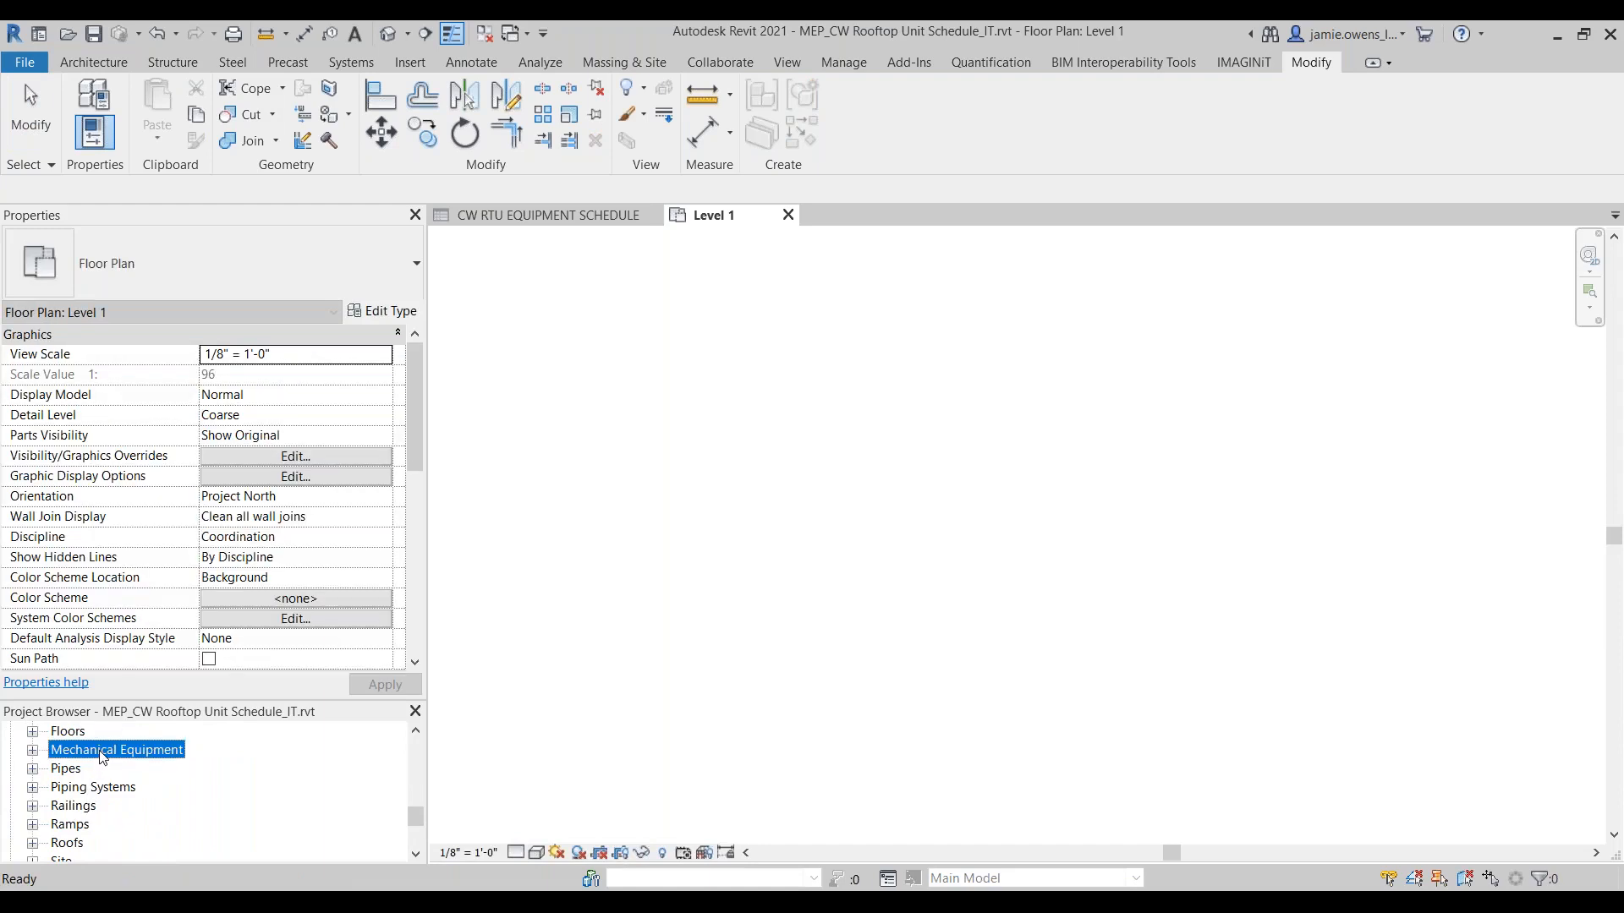
{"action": "right_click", "coordinate": [101, 760]}
{"action": "key", "text": "Escape"}
{"action": "left_click", "coordinate": [33, 751]}
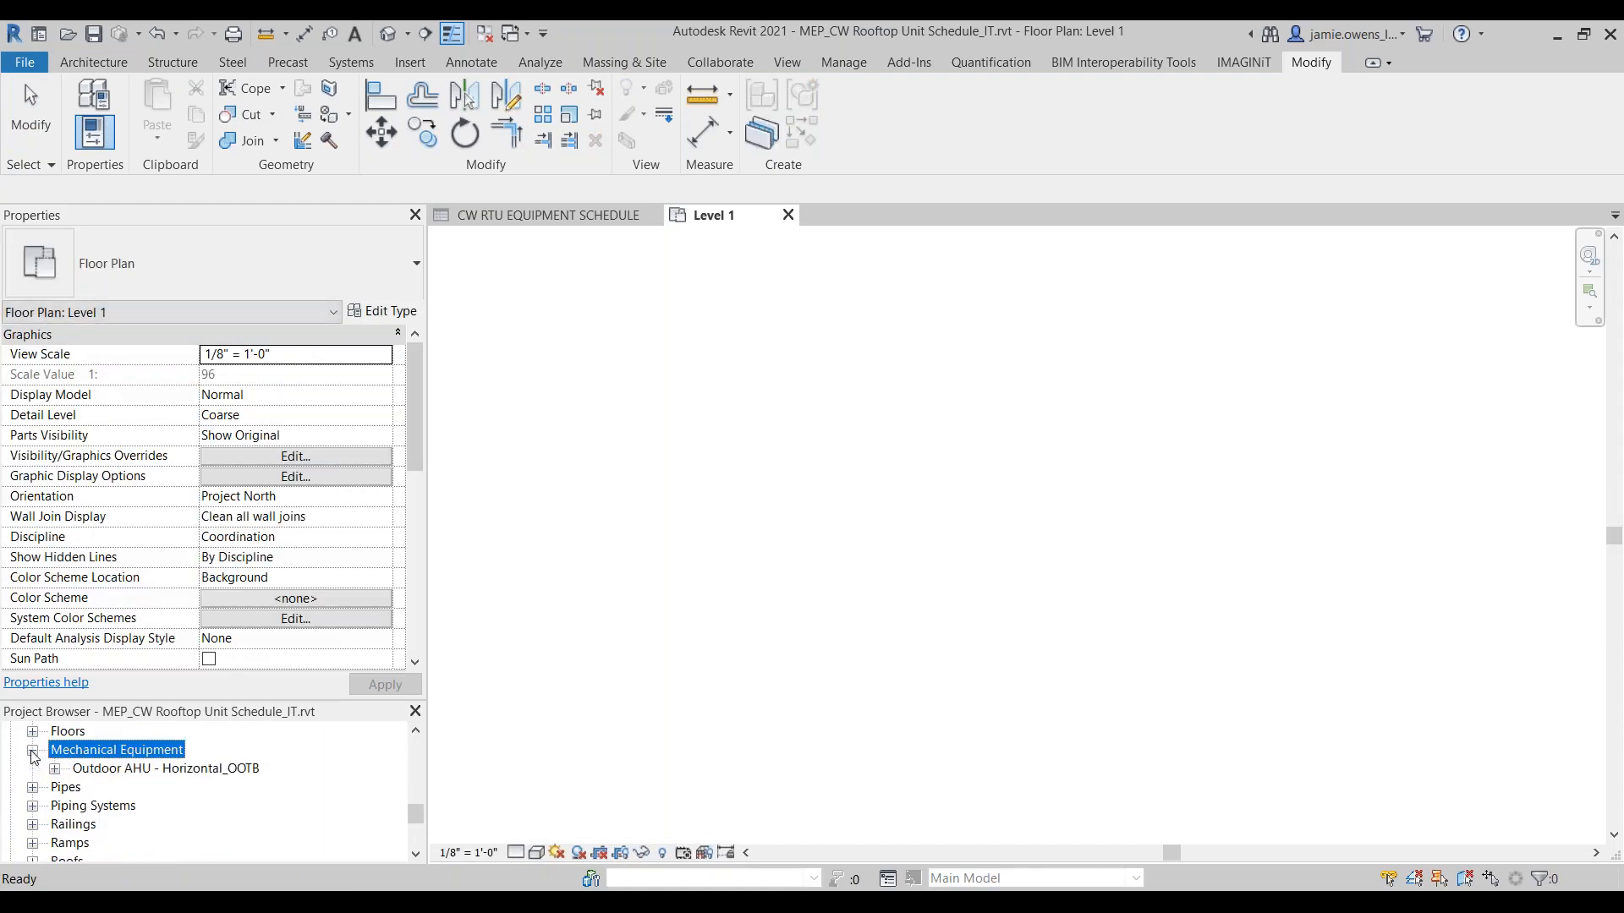
{"action": "right_click", "coordinate": [110, 769]}
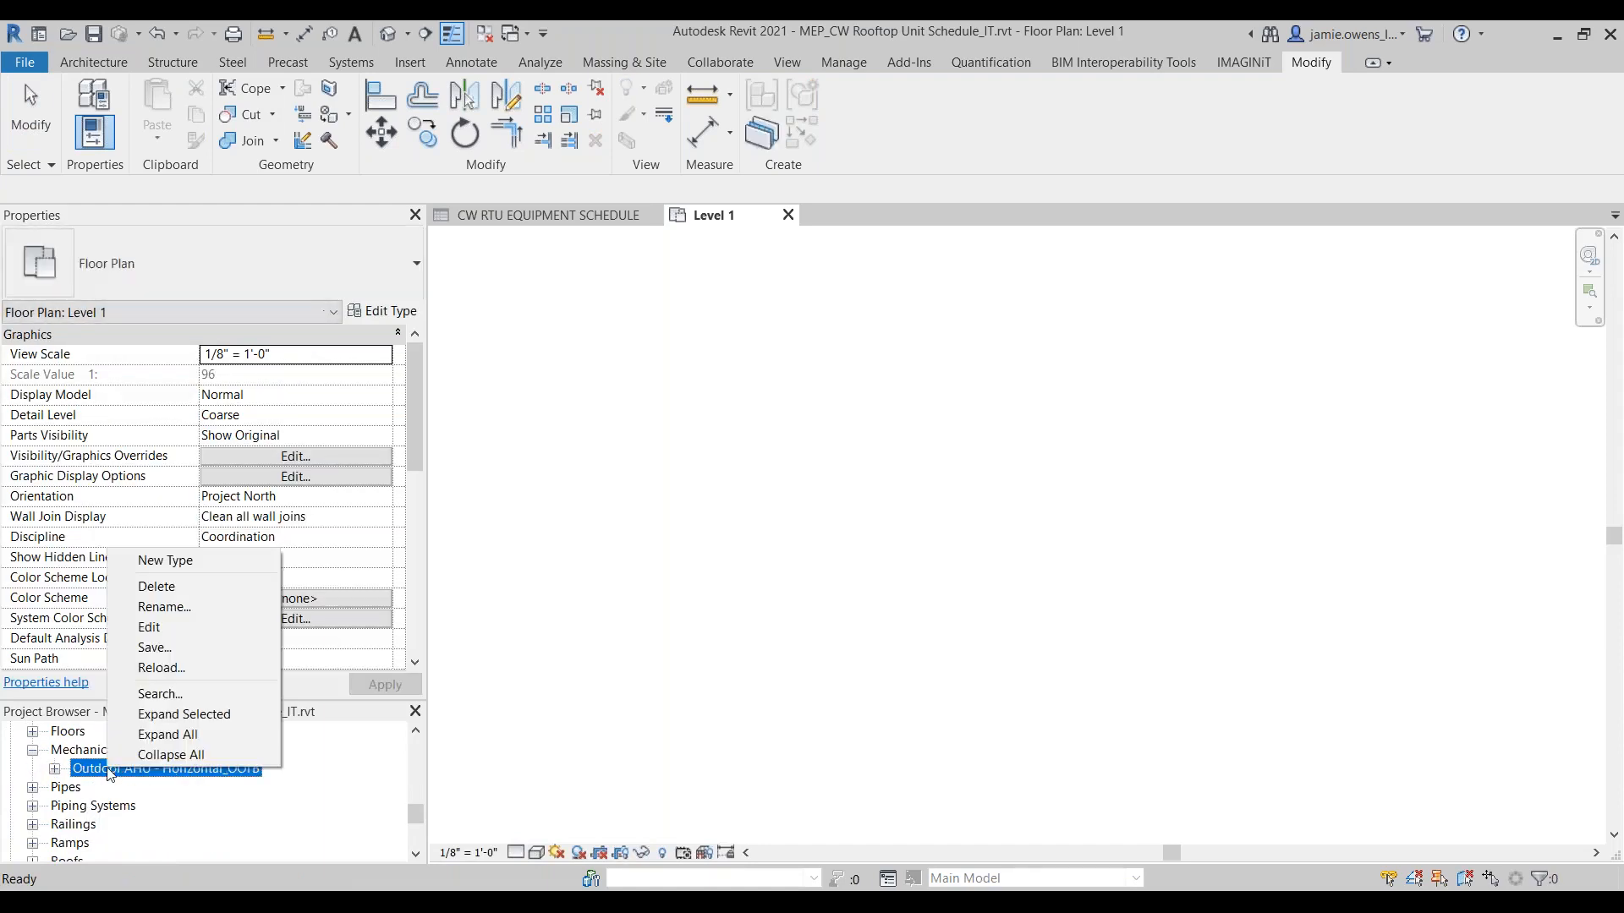
{"action": "left_click", "coordinate": [215, 587]}
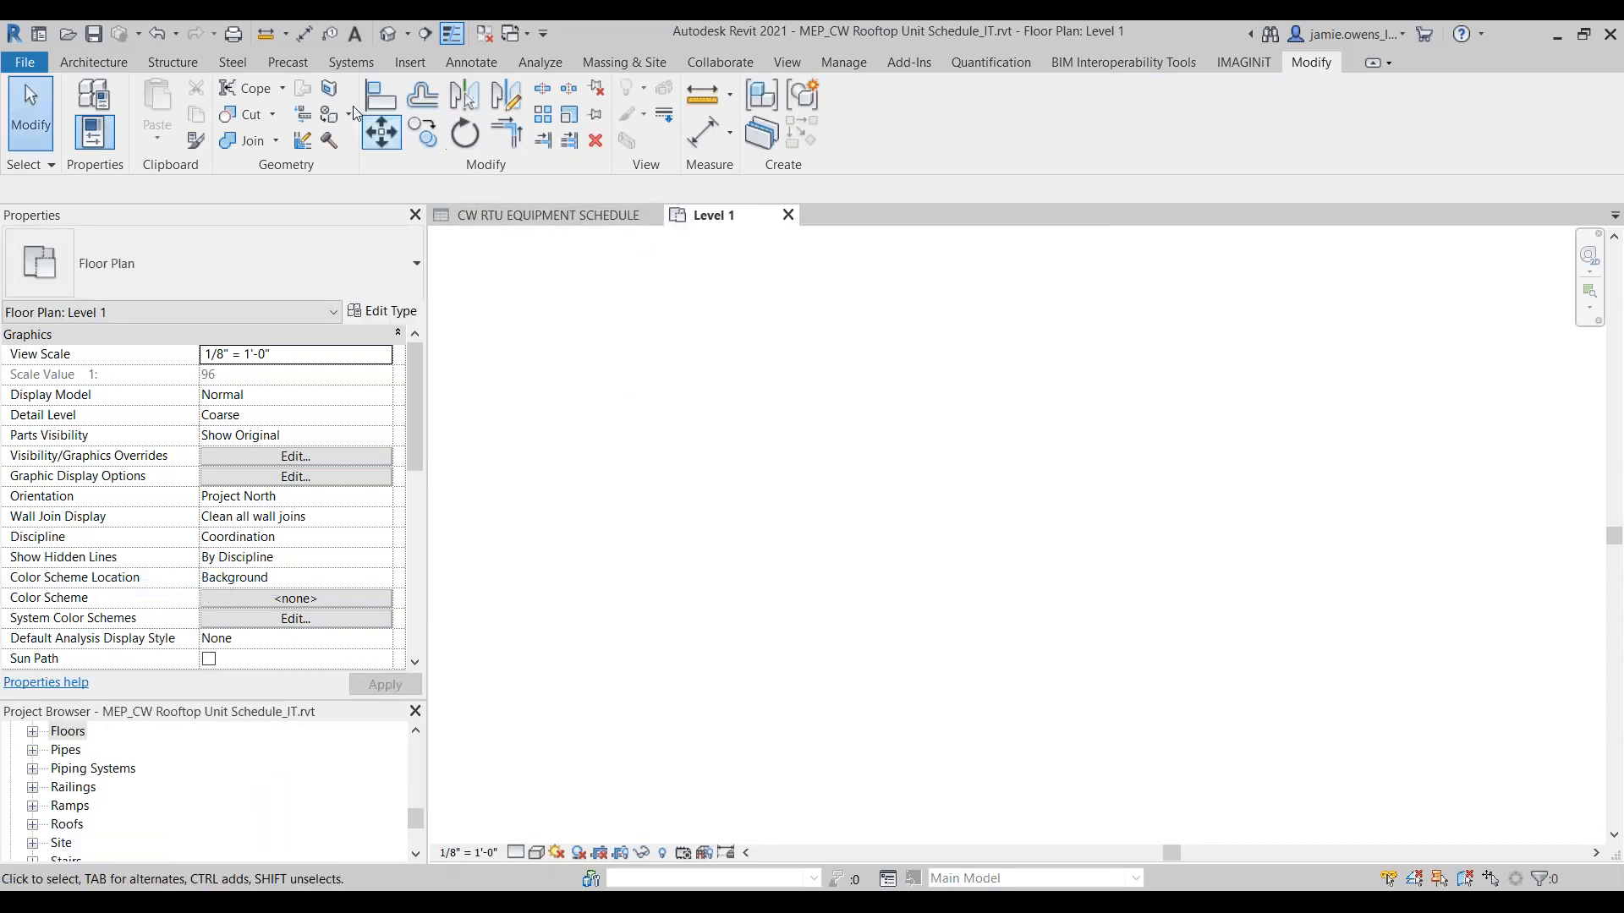
Step: Load the original Outdoor AHU - Horizontal_OOTB family and place one 6 Square Feet of Coil unit on the Level 1 plan
{"action": "left_click", "coordinate": [411, 62]}
{"action": "left_click", "coordinate": [926, 110]}
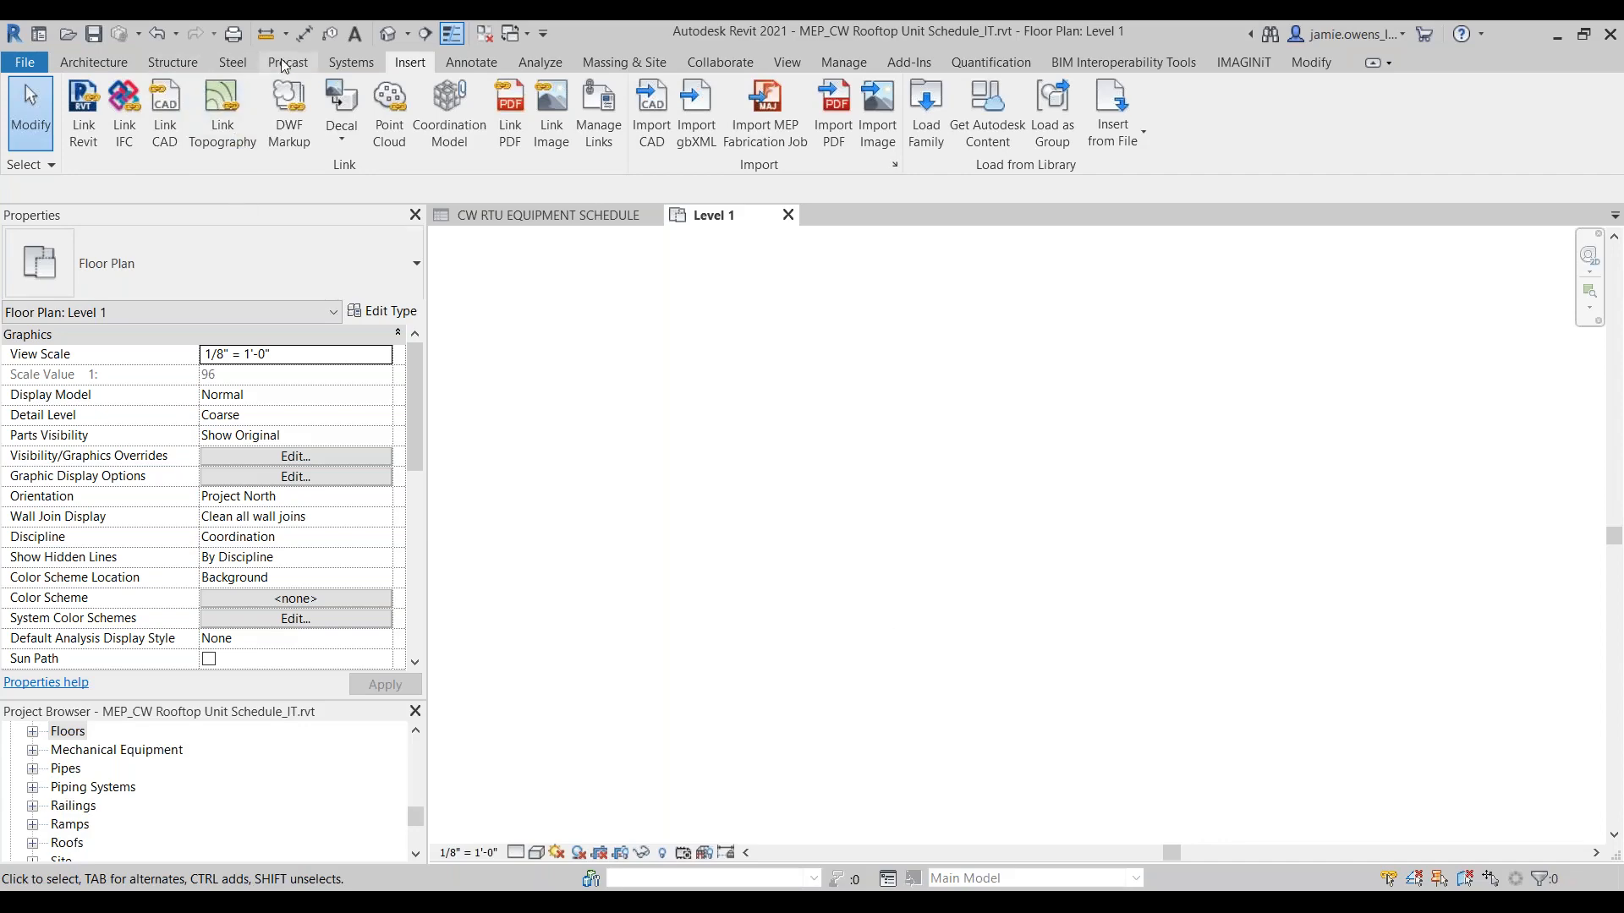
{"action": "left_click", "coordinate": [351, 62]}
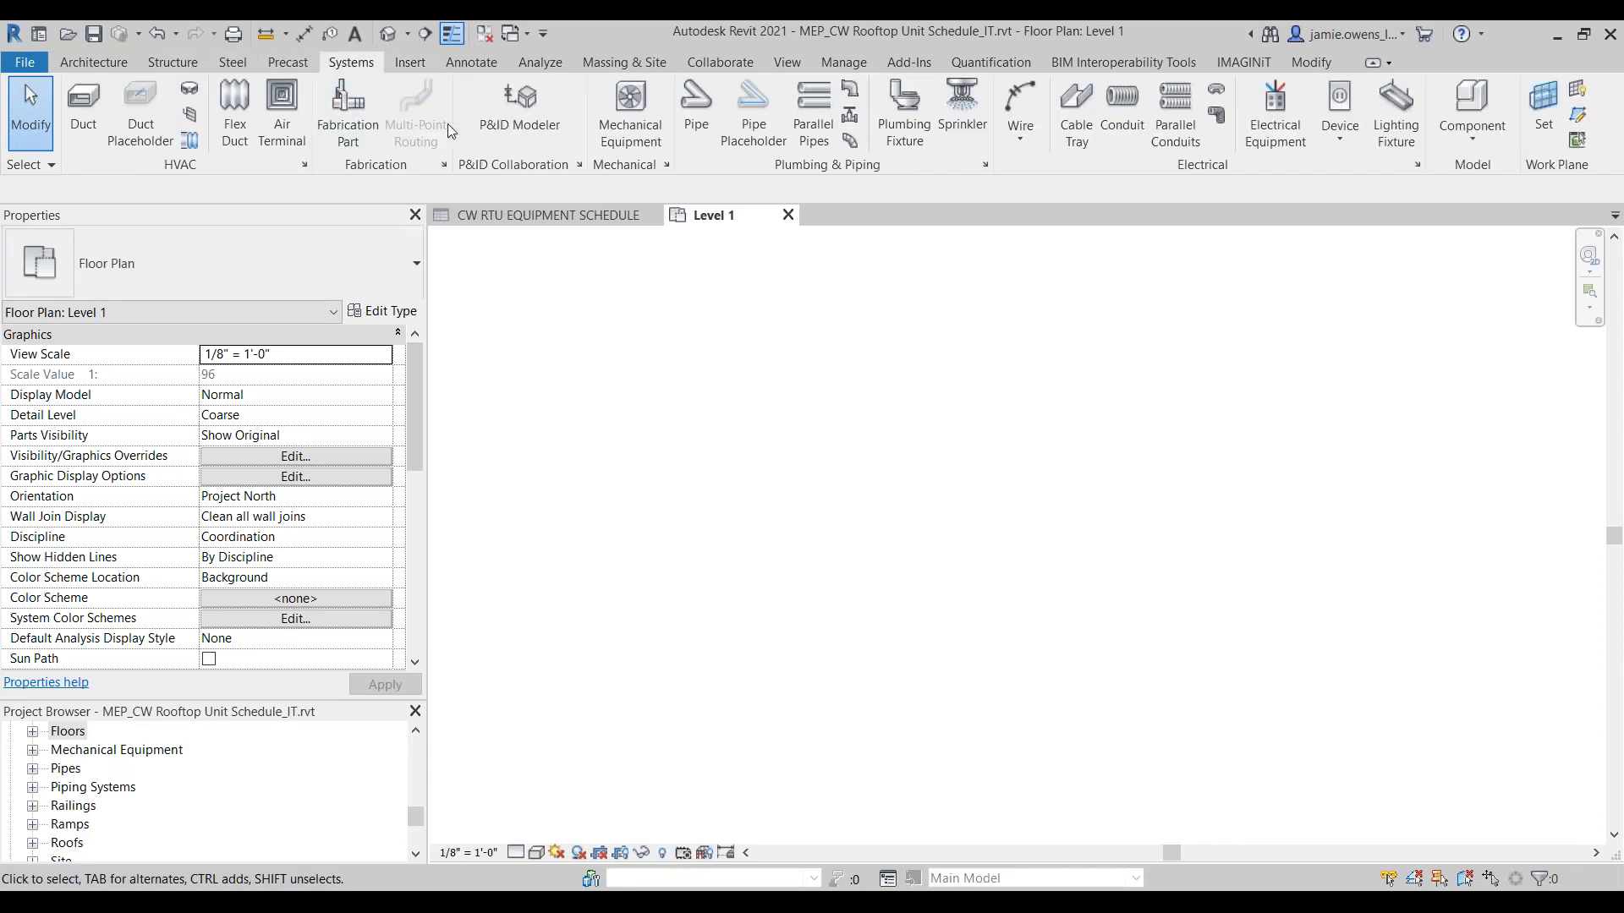
{"action": "left_click", "coordinate": [630, 114]}
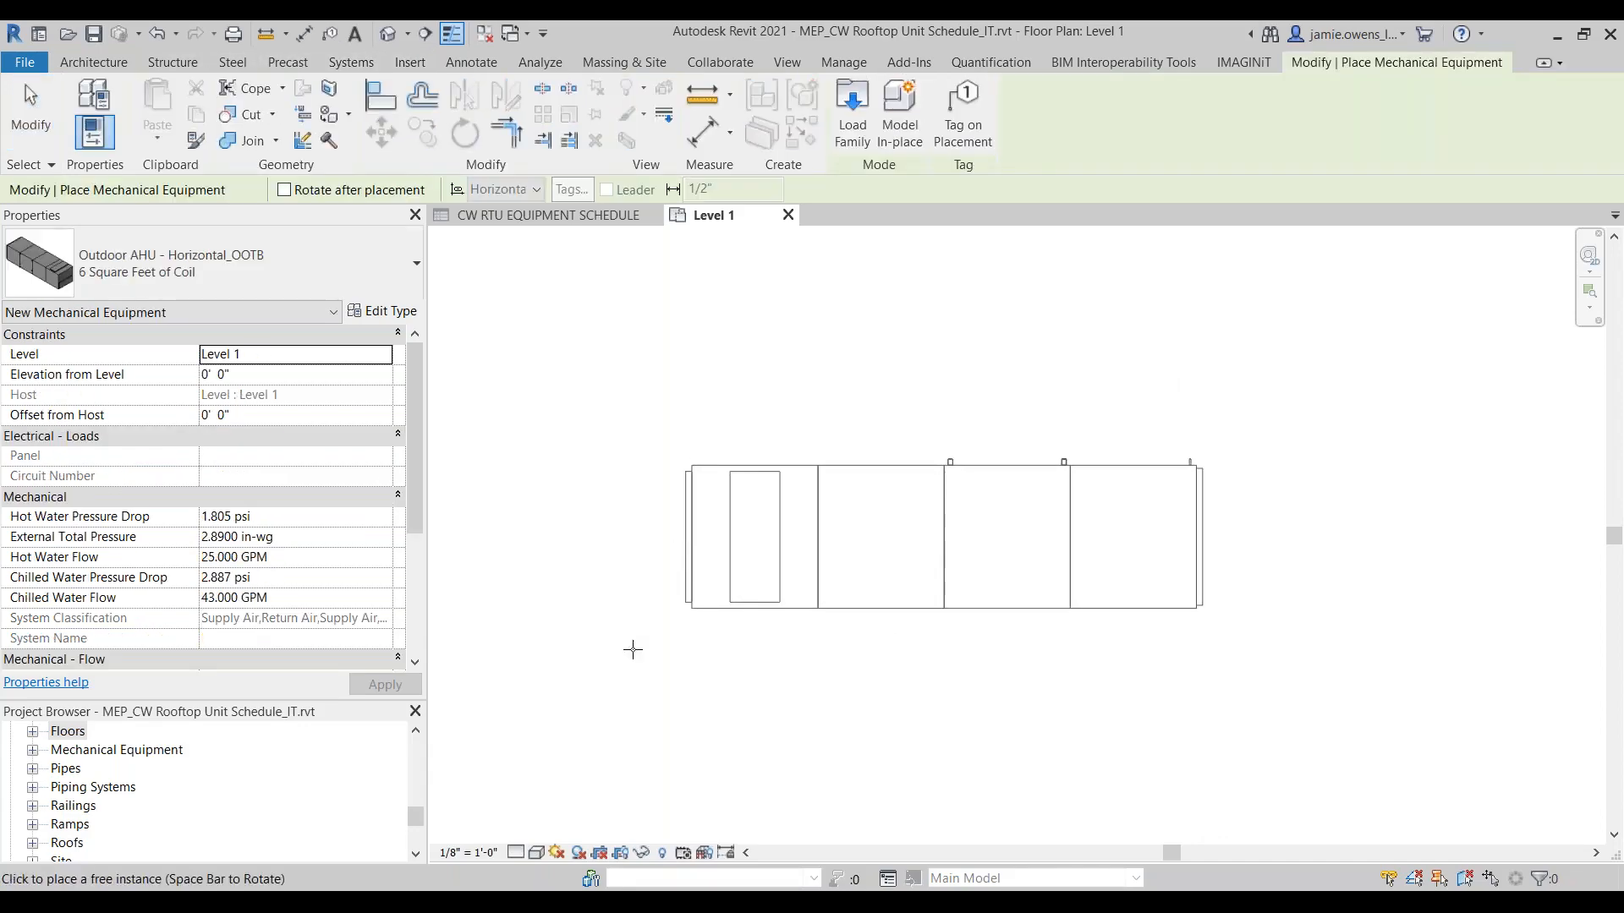
{"action": "left_click", "coordinate": [21, 125]}
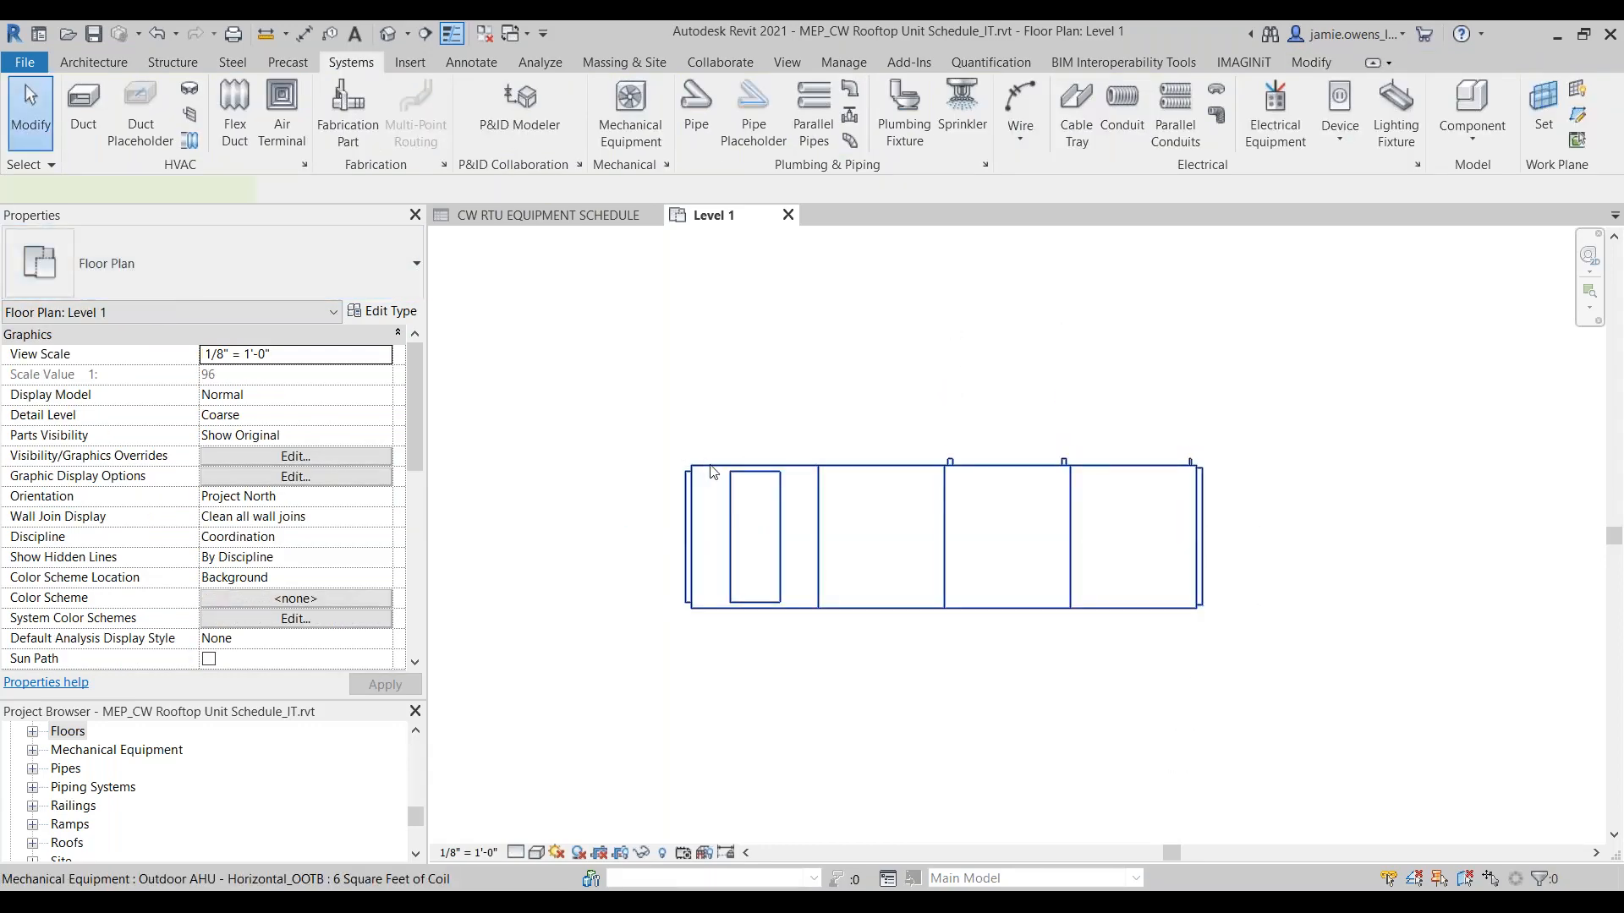
Step: Open the placed air handler's family for editing and start the IMAGINiT Family Processor
{"action": "left_click", "coordinate": [711, 470]}
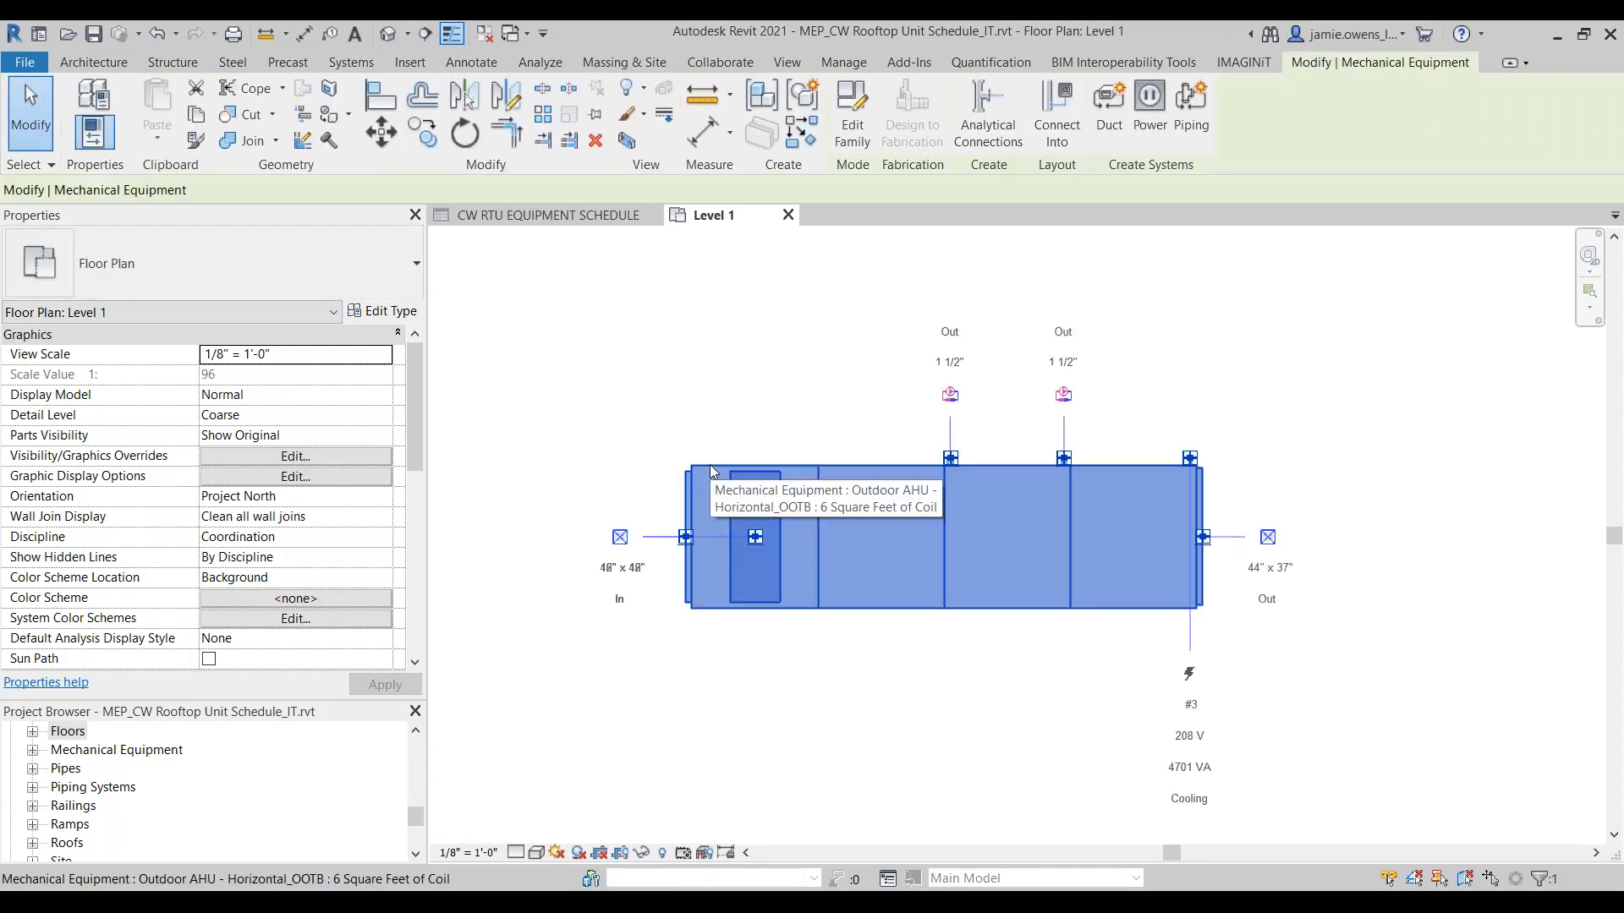
{"action": "left_click", "coordinate": [856, 127]}
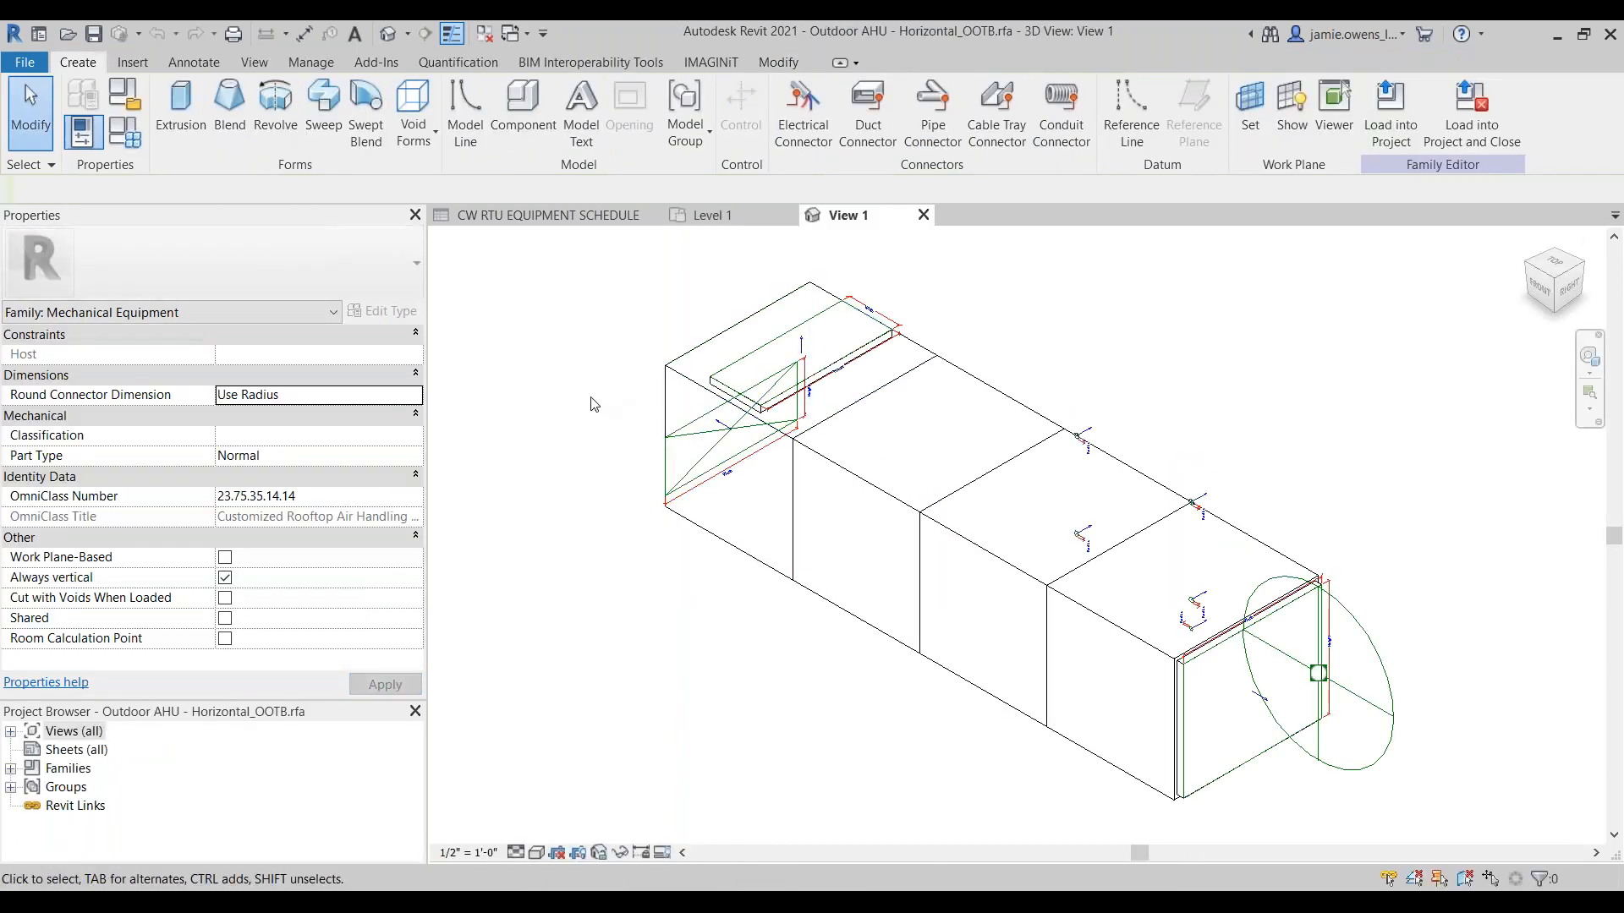
{"action": "left_click", "coordinate": [717, 70]}
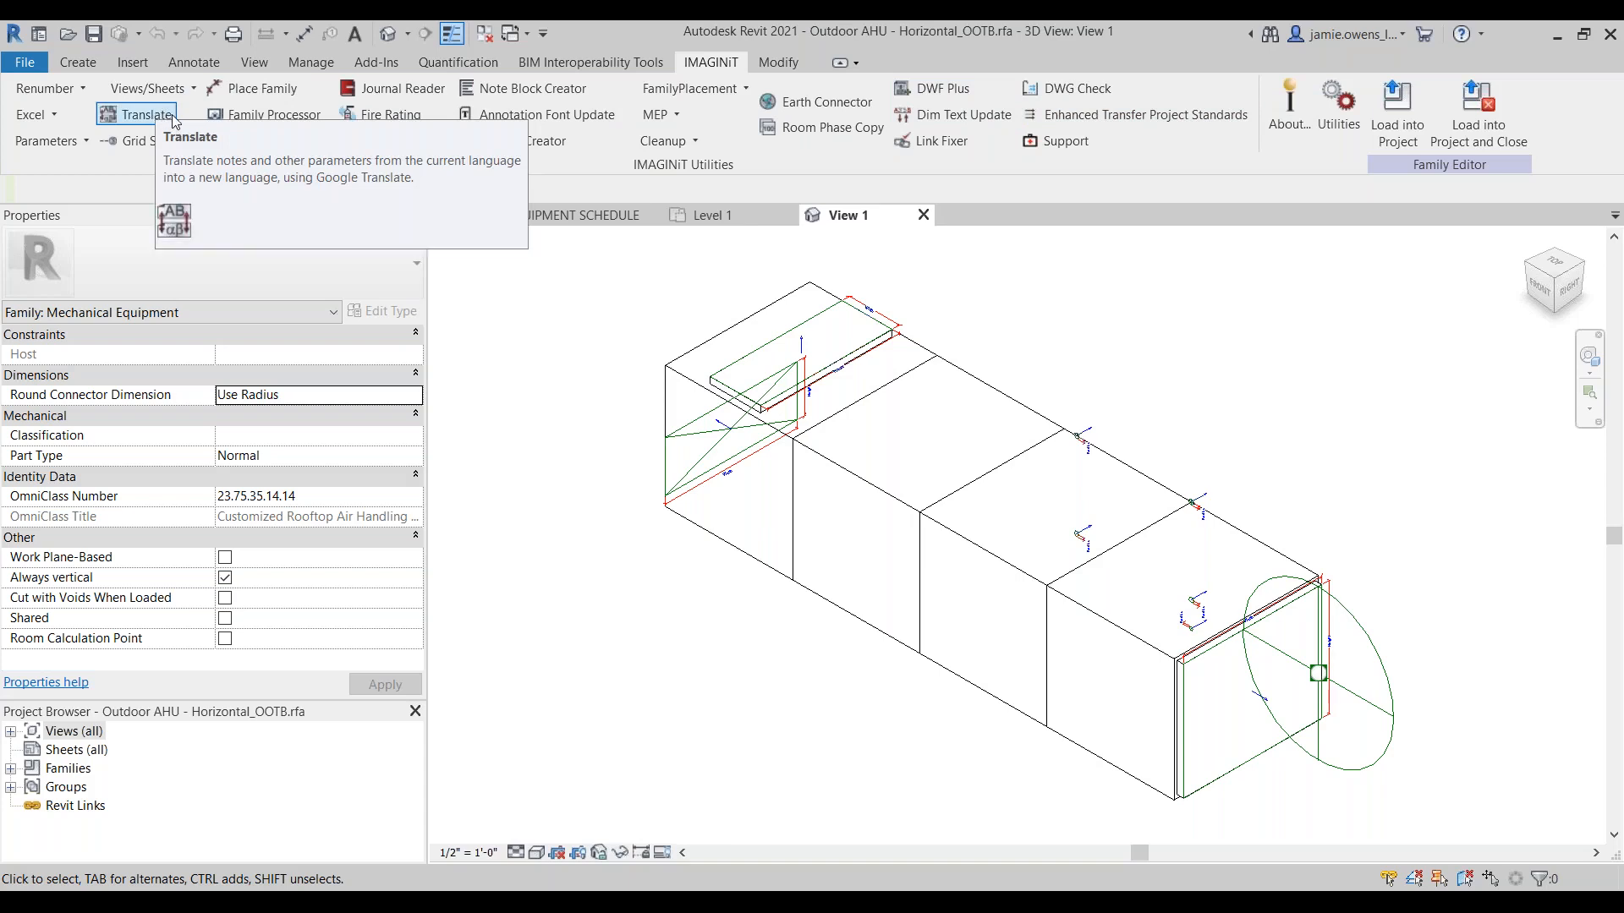
{"action": "left_click", "coordinate": [269, 119]}
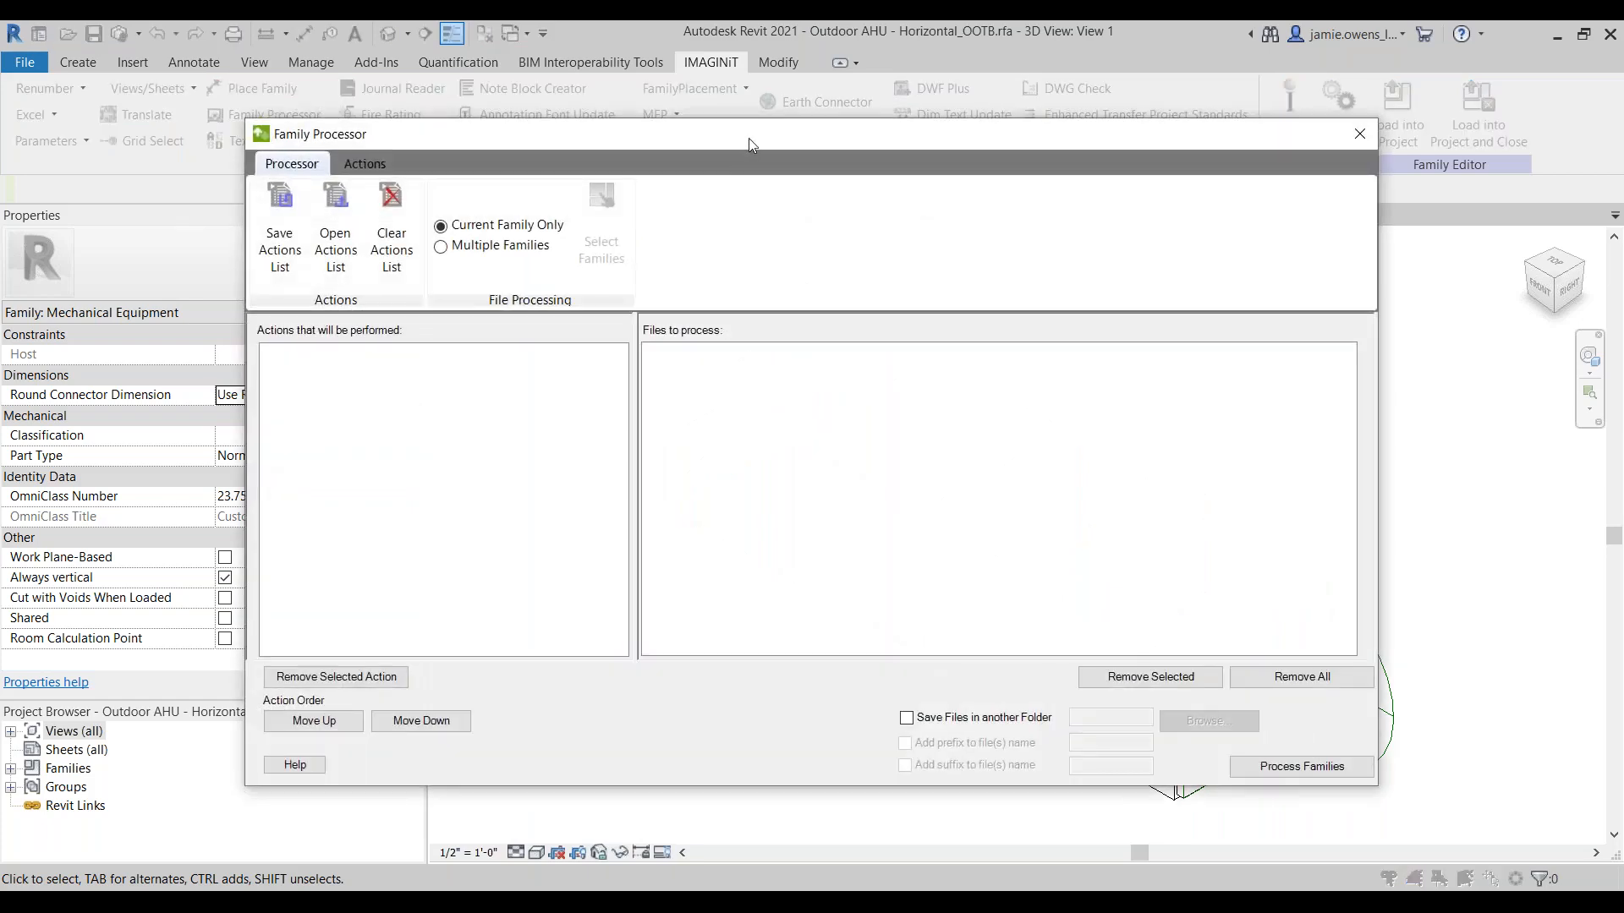
{"action": "left_click_drag", "start_coordinate": [749, 138], "coordinate": [820, 164]}
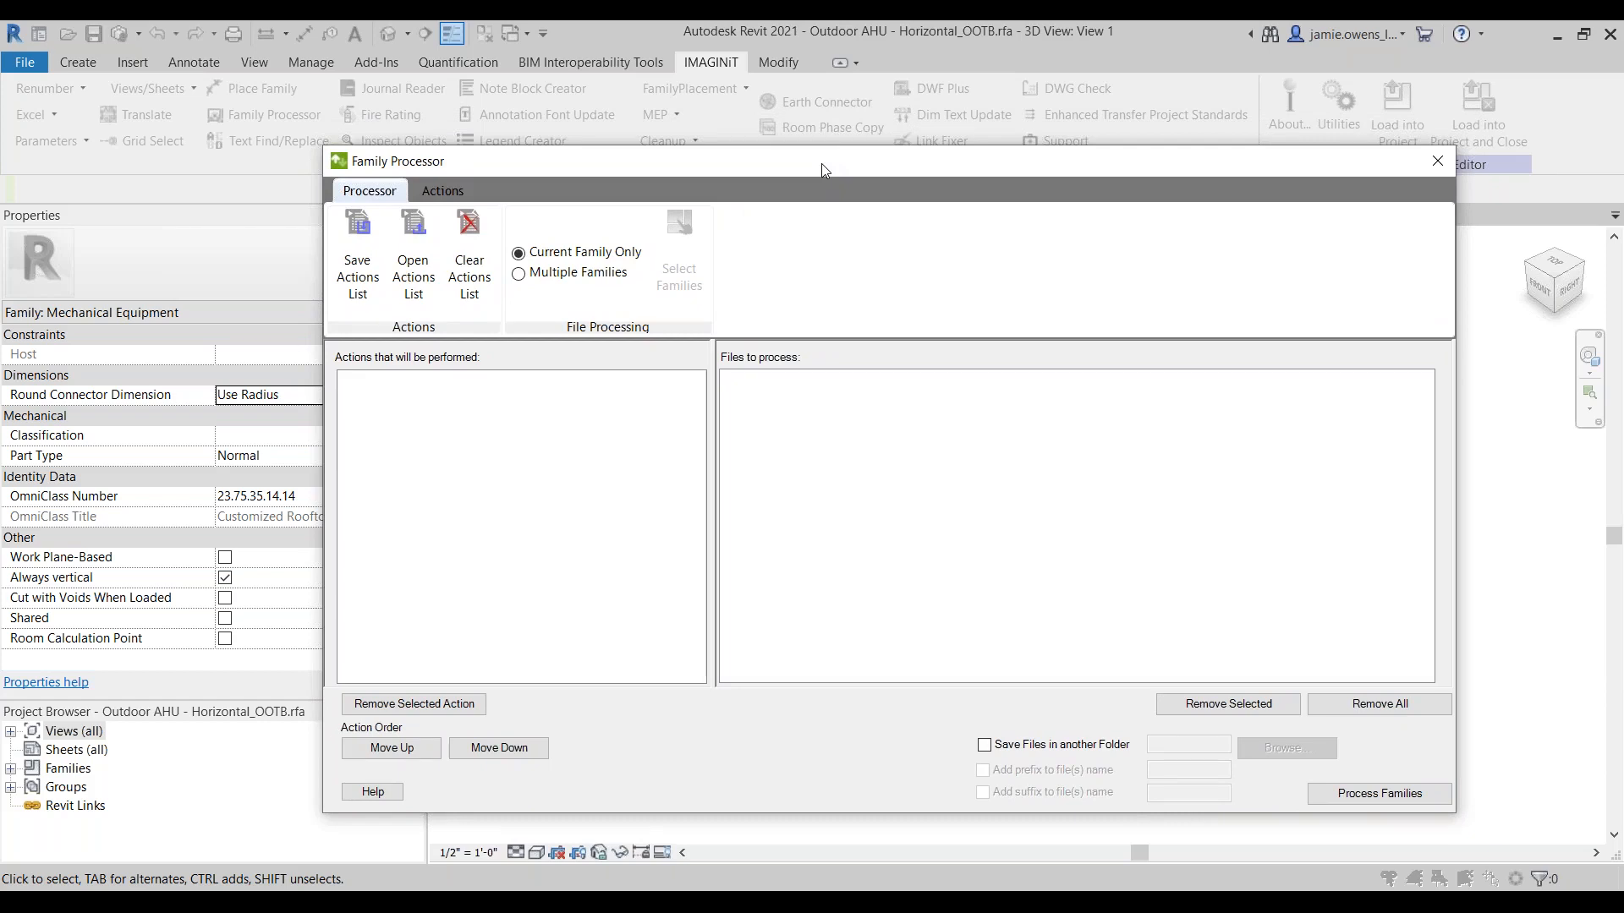
Step: Start a Replace Parameters action for the current family and add Voltage and Number of Poles to the parameters to replace
{"action": "left_click", "coordinate": [443, 191]}
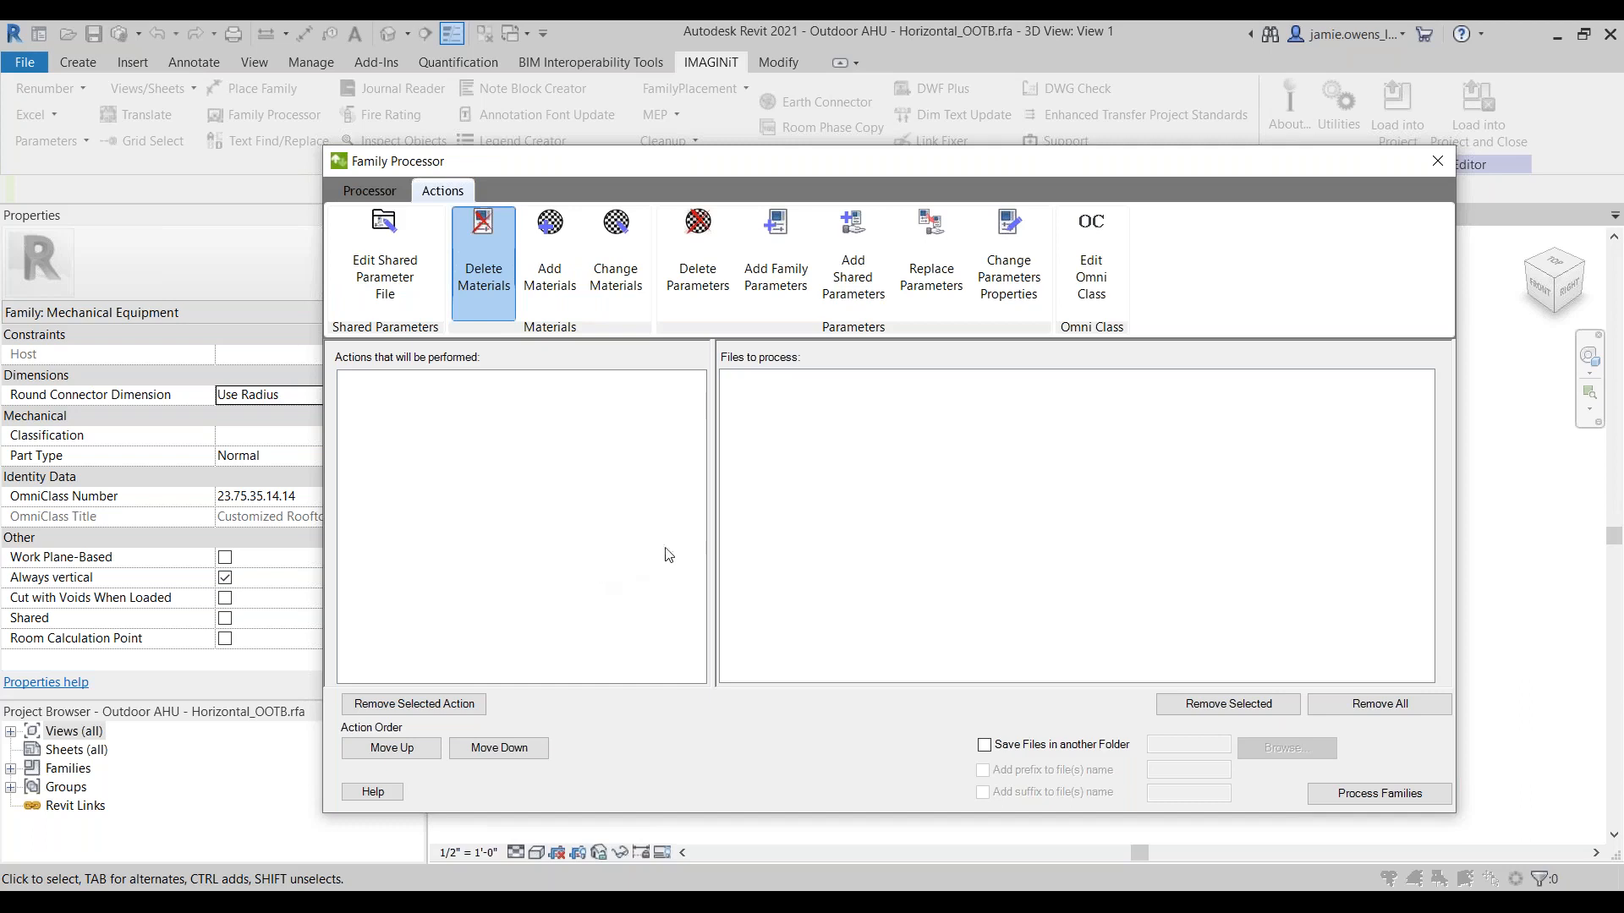
{"action": "left_click", "coordinate": [926, 286]}
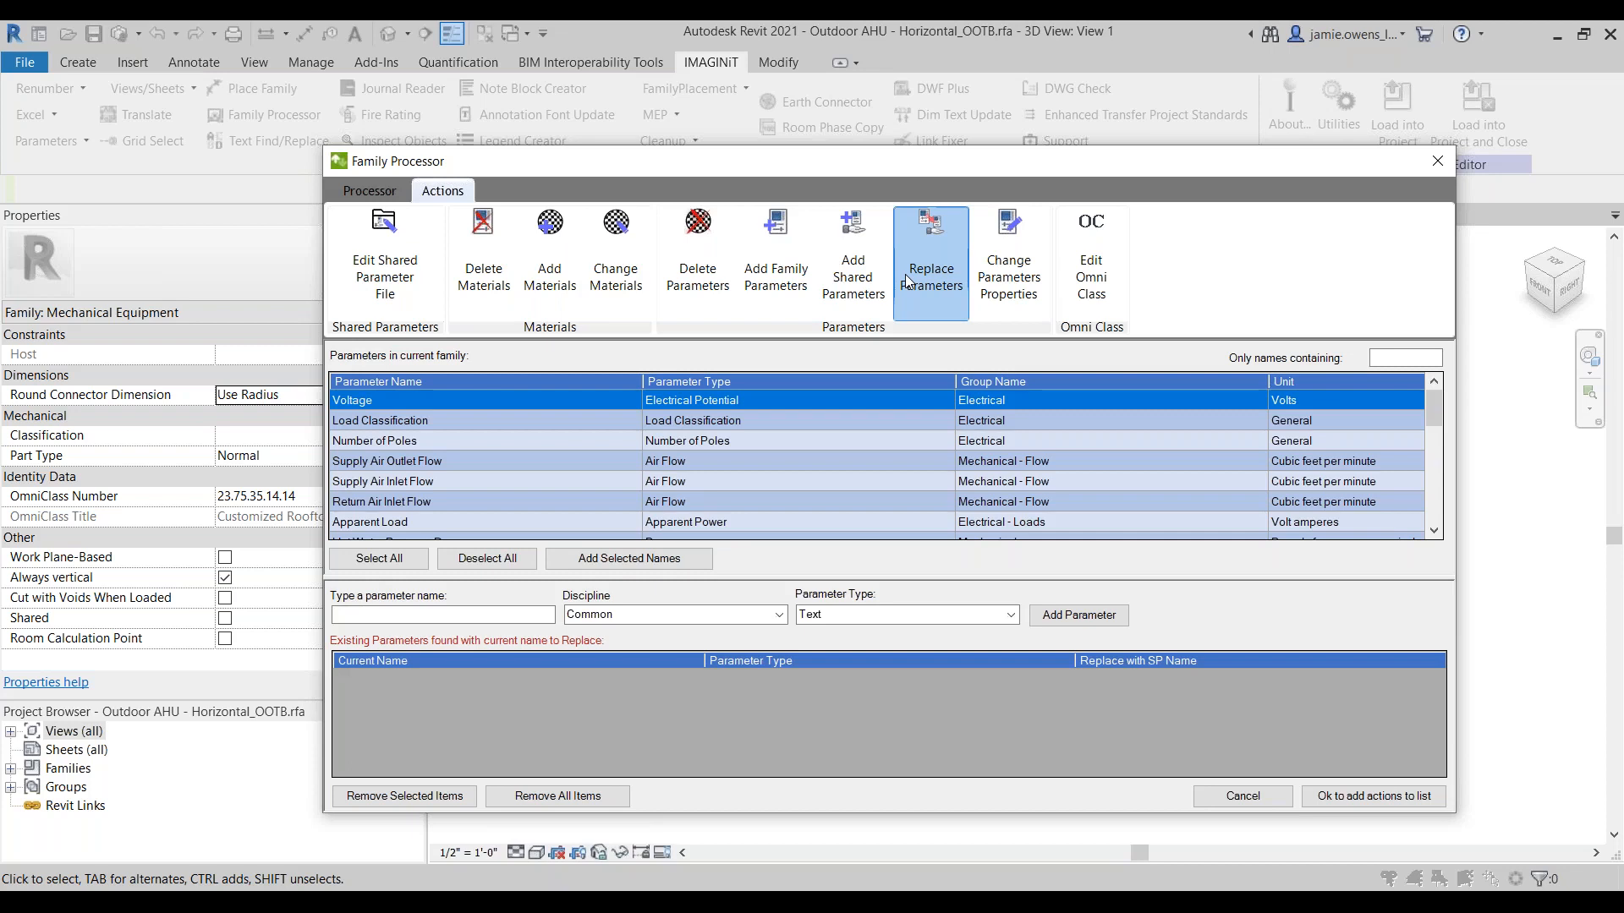
{"action": "left_click_drag", "start_coordinate": [913, 151], "coordinate": [909, 34]}
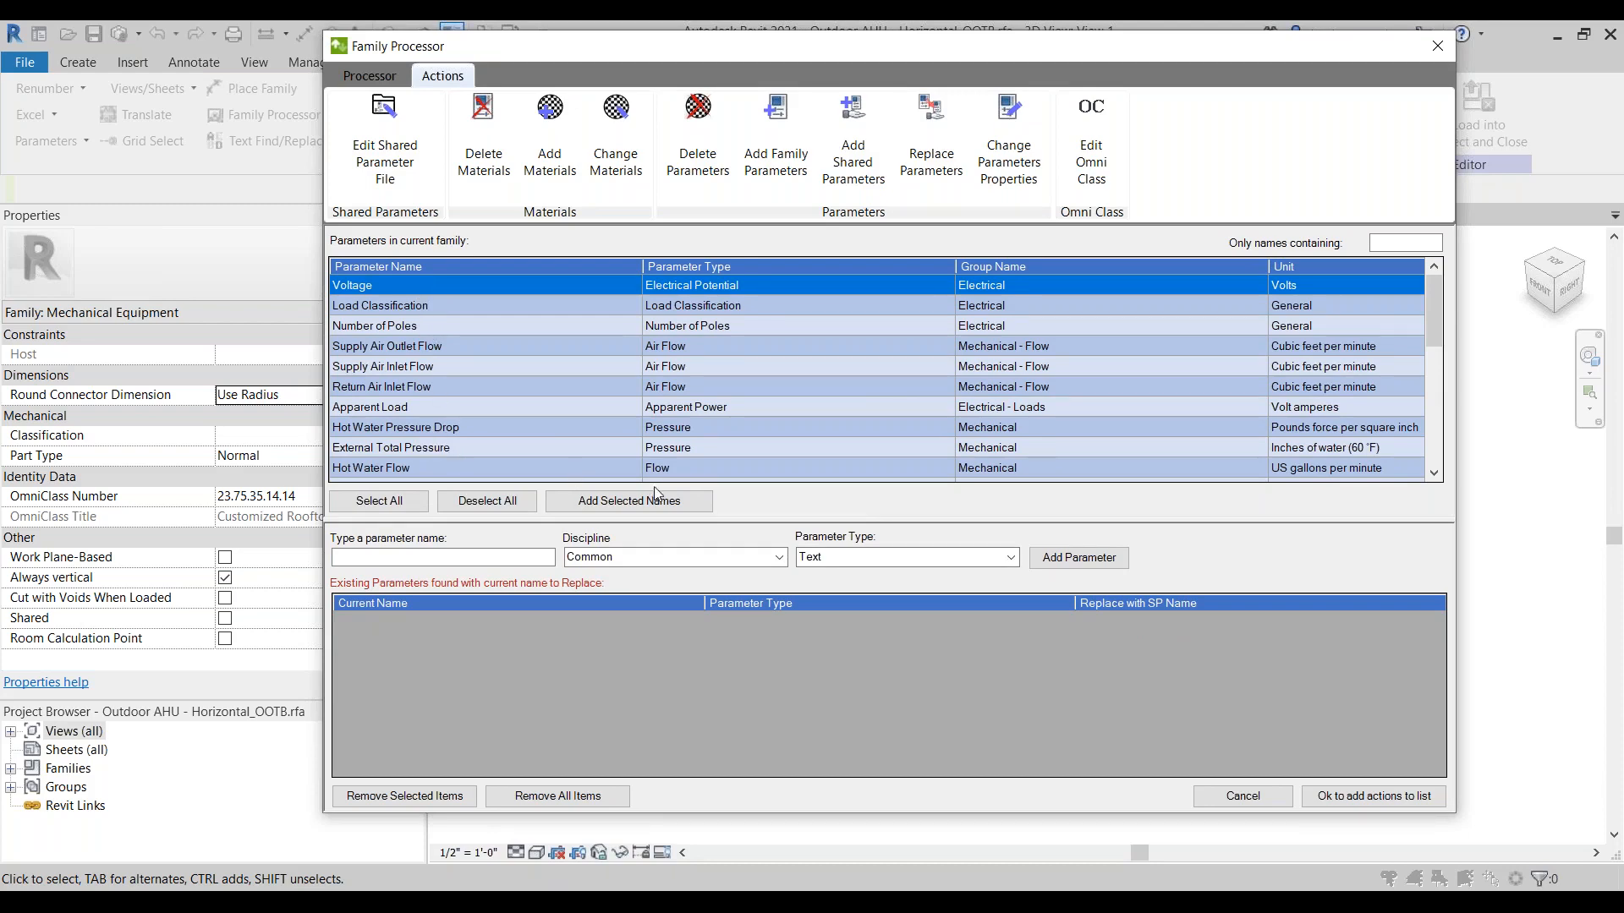
{"action": "scroll", "coordinate": [471, 368], "scroll_direction": "down", "scroll_amount": 5}
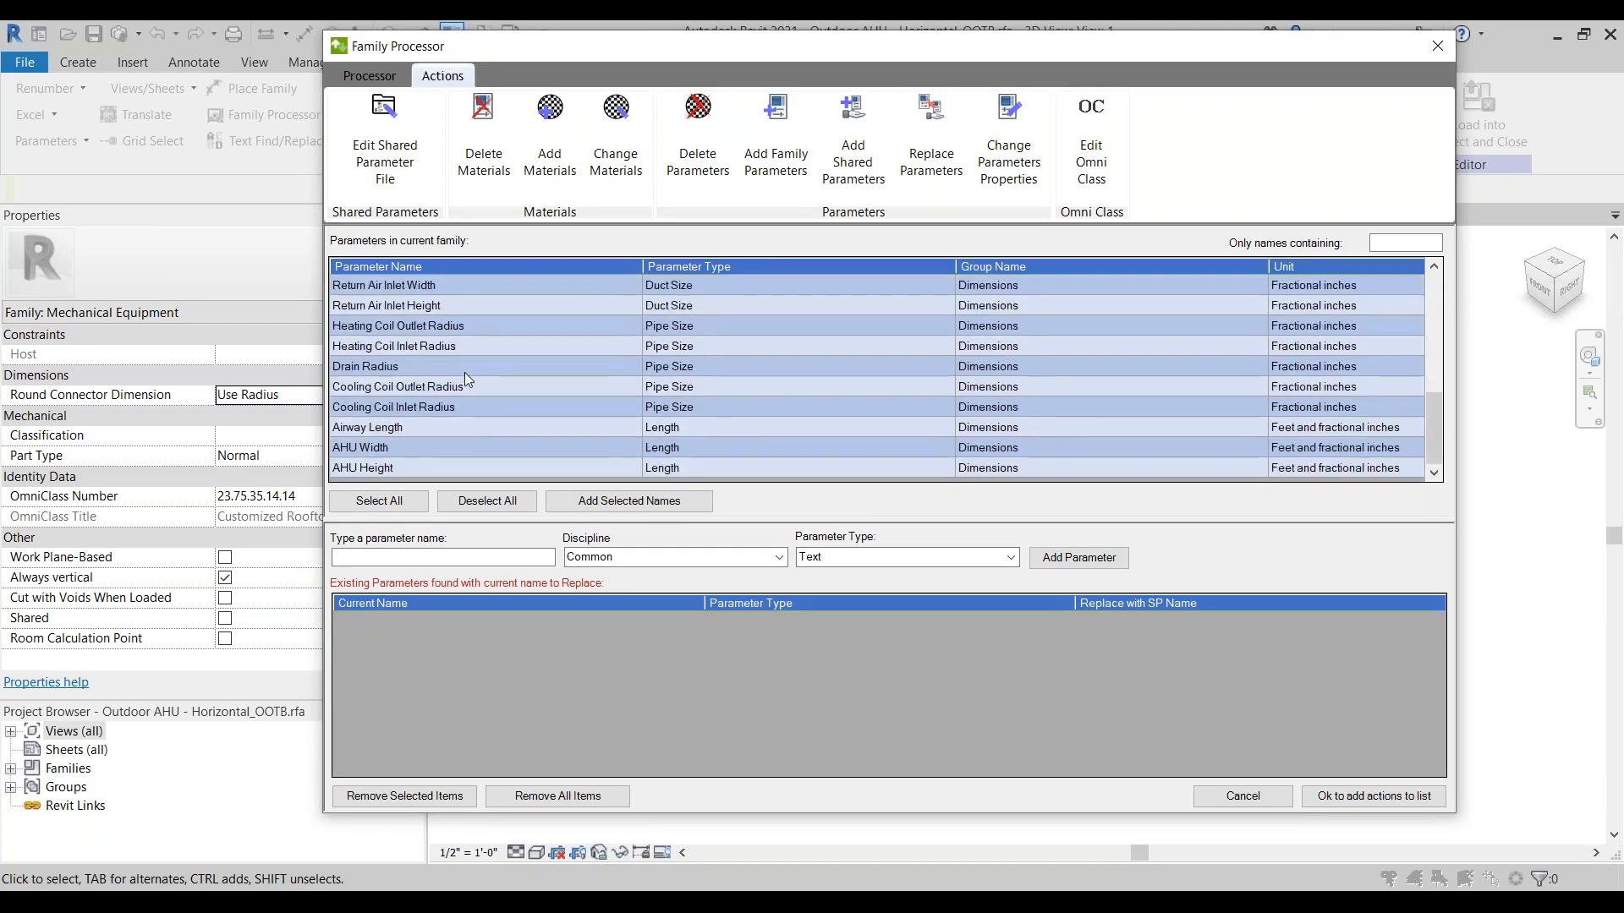
{"action": "scroll", "coordinate": [458, 431], "scroll_direction": "up", "scroll_amount": 5}
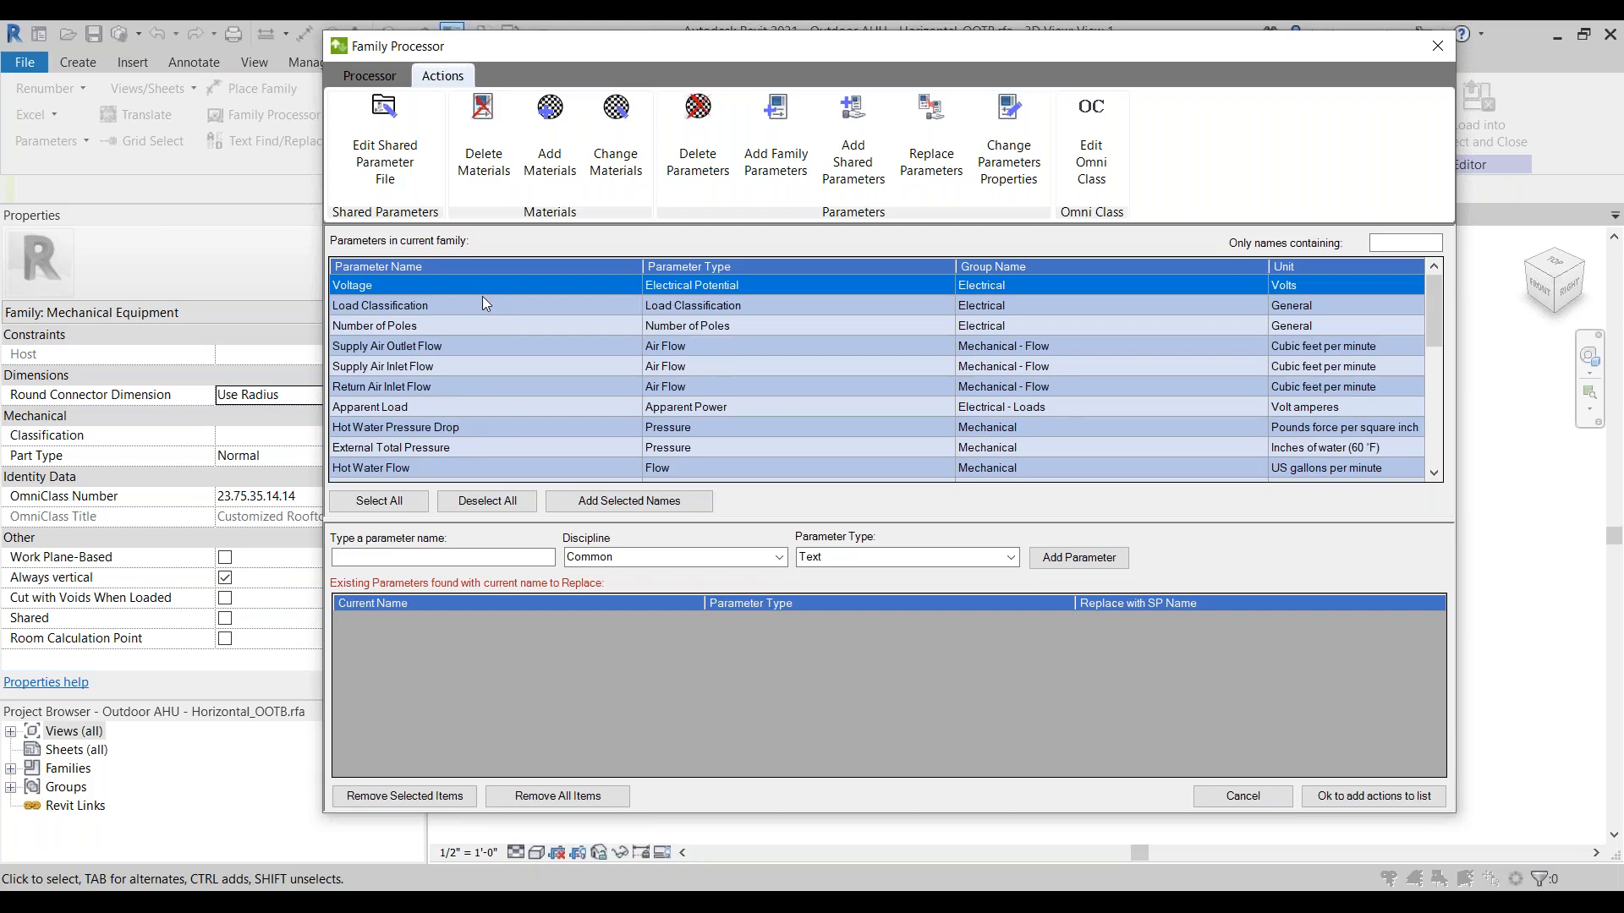
{"action": "scroll", "coordinate": [481, 301], "scroll_direction": "down", "scroll_amount": 4}
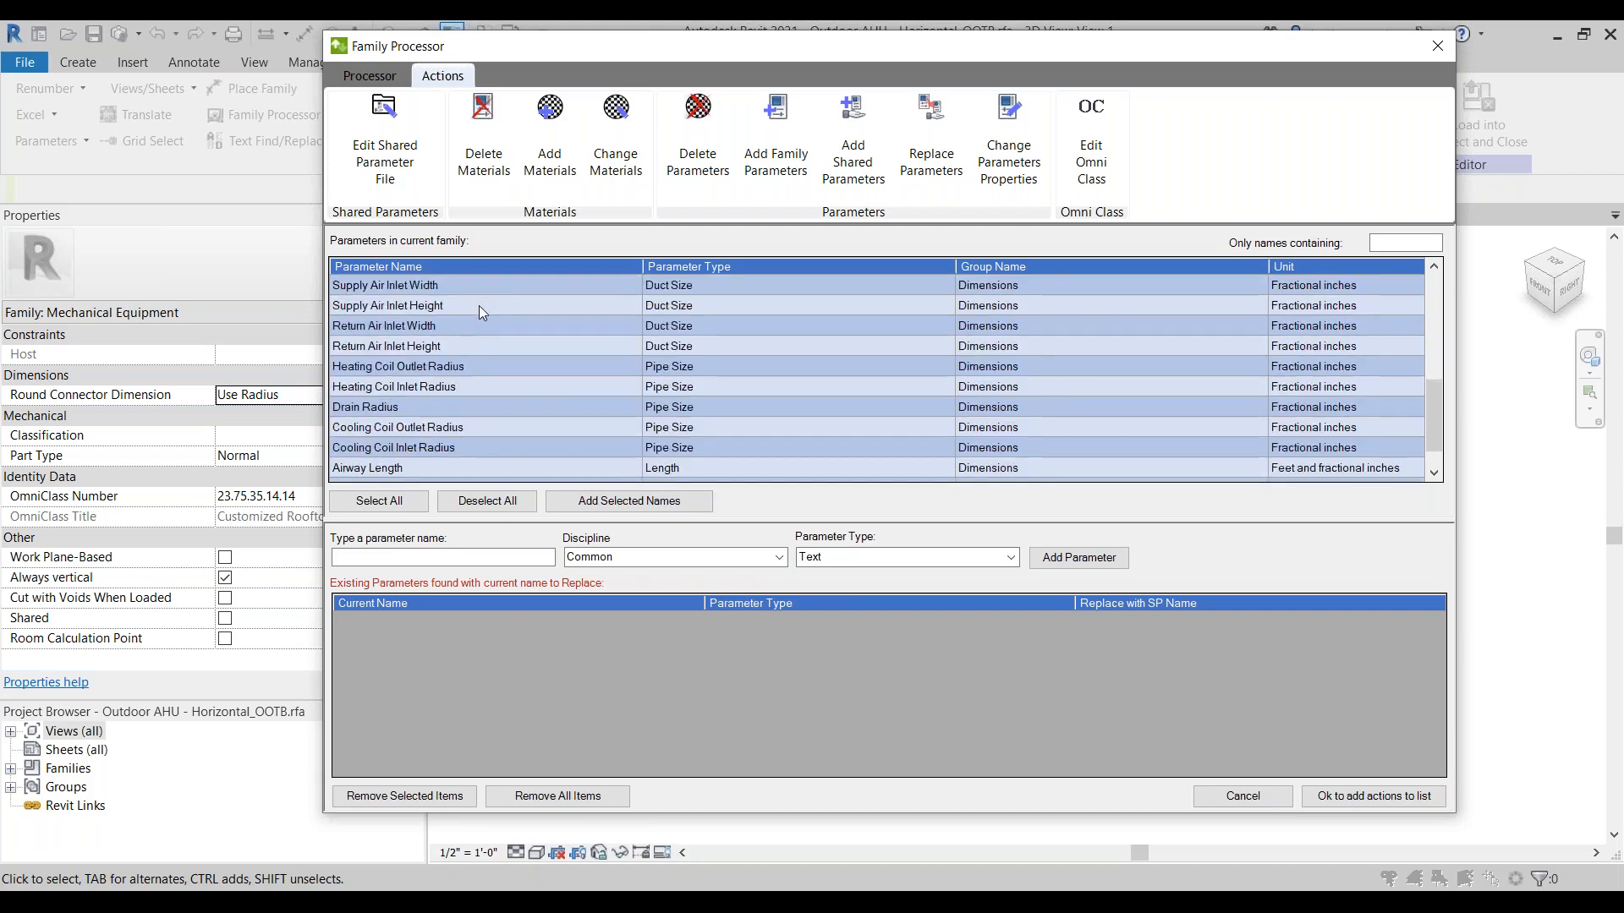
{"action": "scroll", "coordinate": [490, 432], "scroll_direction": "down", "scroll_amount": 1}
{"action": "scroll", "coordinate": [492, 461], "scroll_direction": "up", "scroll_amount": 5}
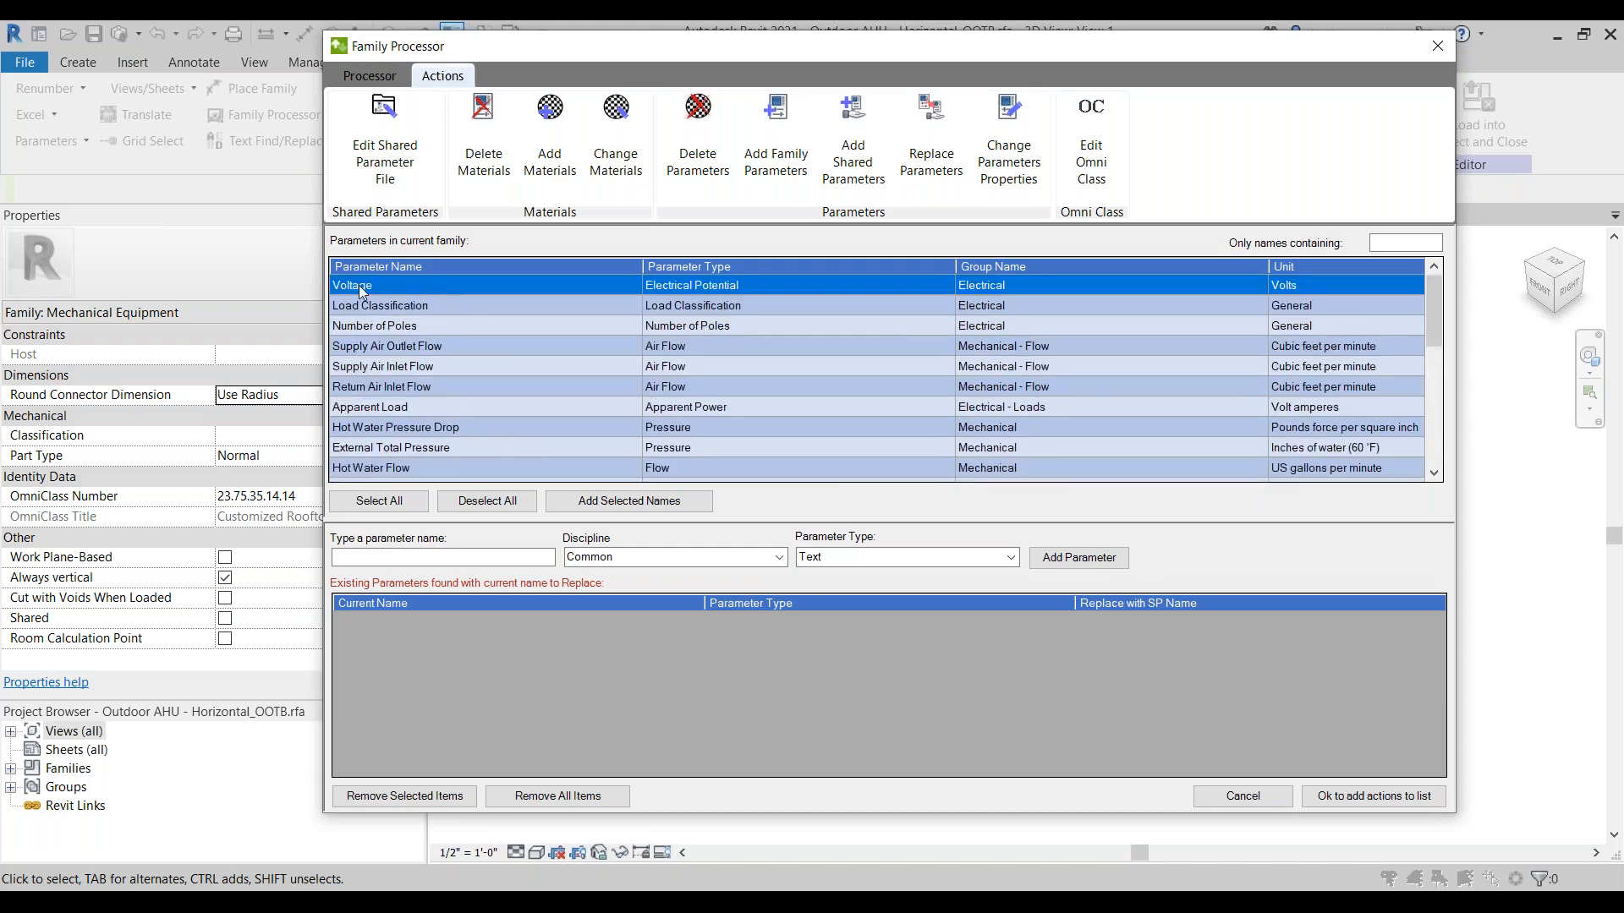
{"action": "left_click", "coordinate": [407, 328], "text": "ctrl"}
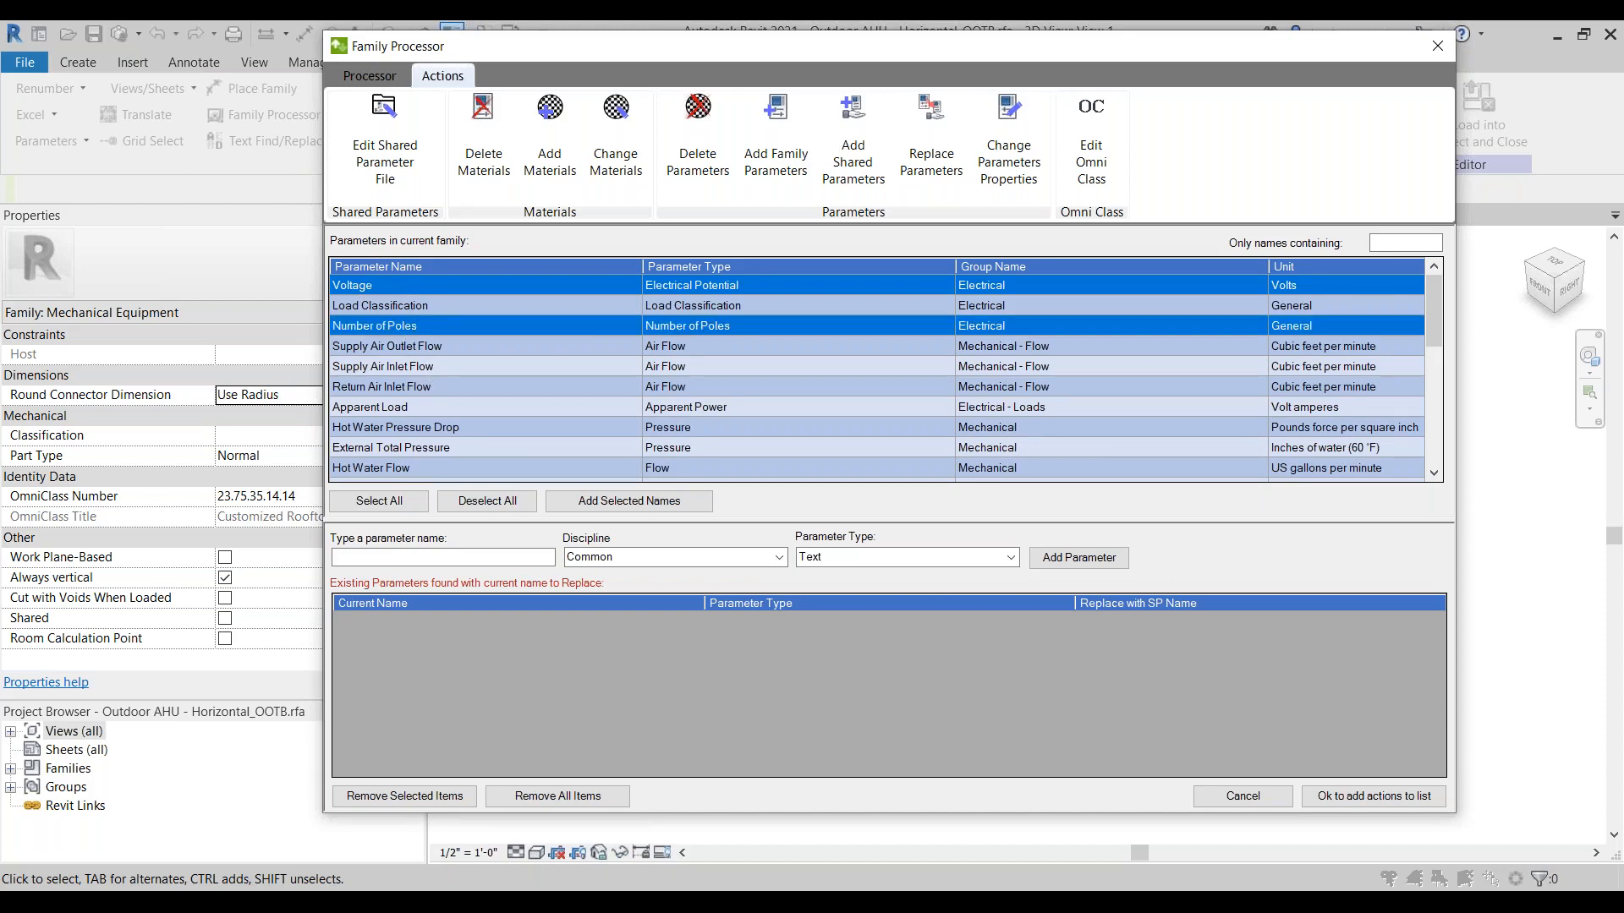
{"action": "left_click", "coordinate": [629, 501]}
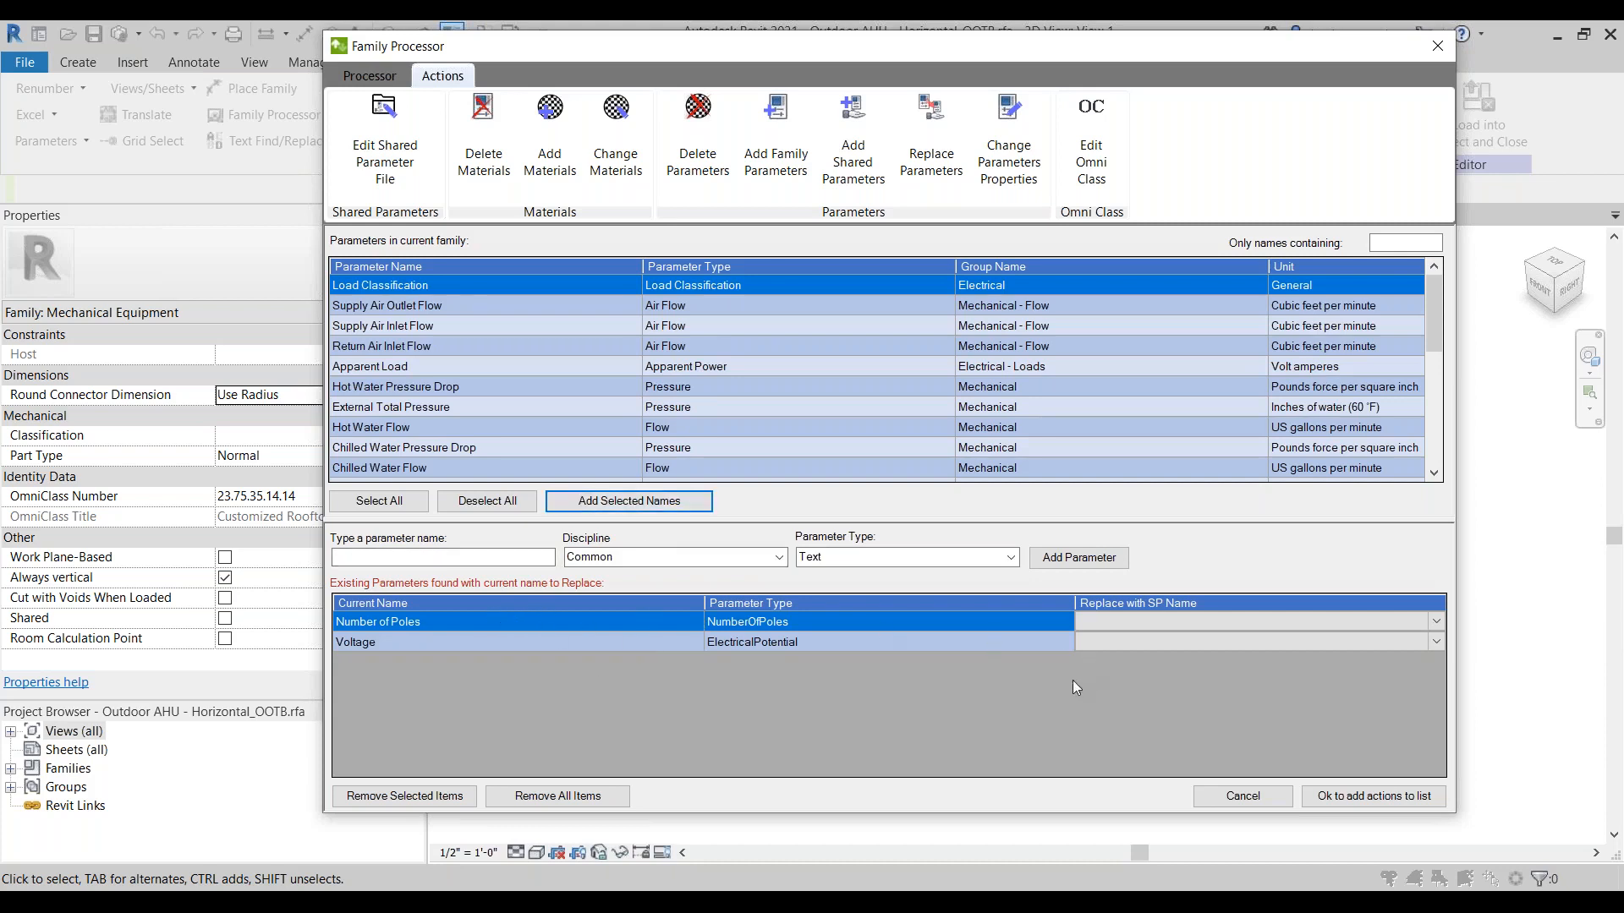
Step: Set the replacement shared parameters to IT_Unit Power_Phases for Number of Poles and IT_Unit Power_Voltage for Voltage
{"action": "left_click", "coordinate": [1417, 621]}
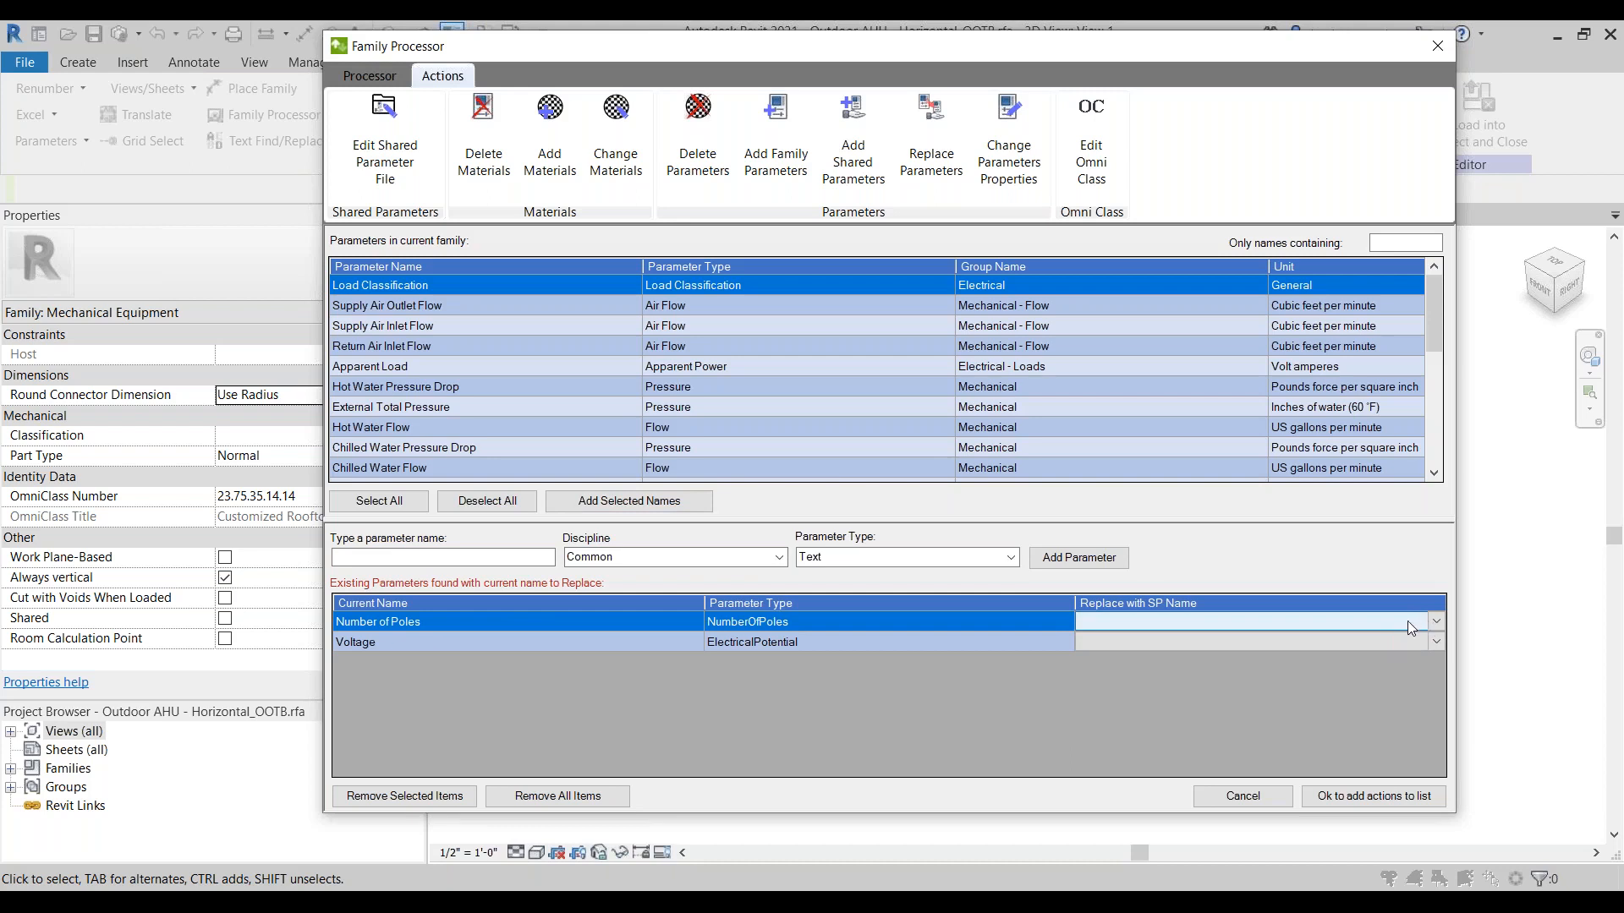
{"action": "left_click", "coordinate": [1408, 621]}
{"action": "left_click", "coordinate": [1356, 626]}
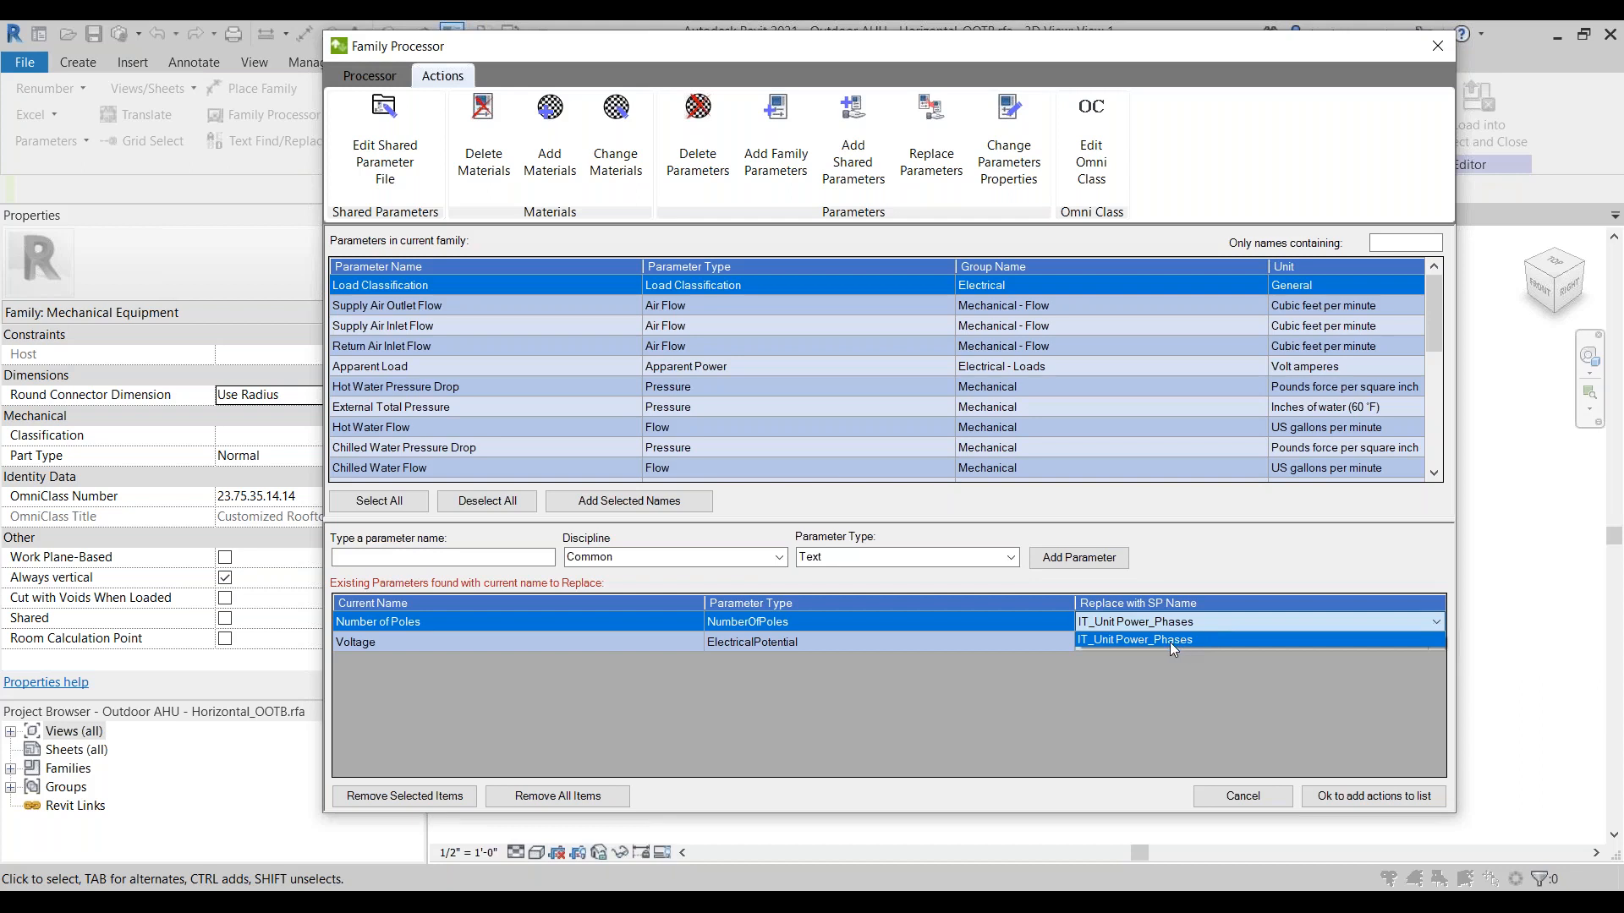
{"action": "left_click", "coordinate": [1125, 639]}
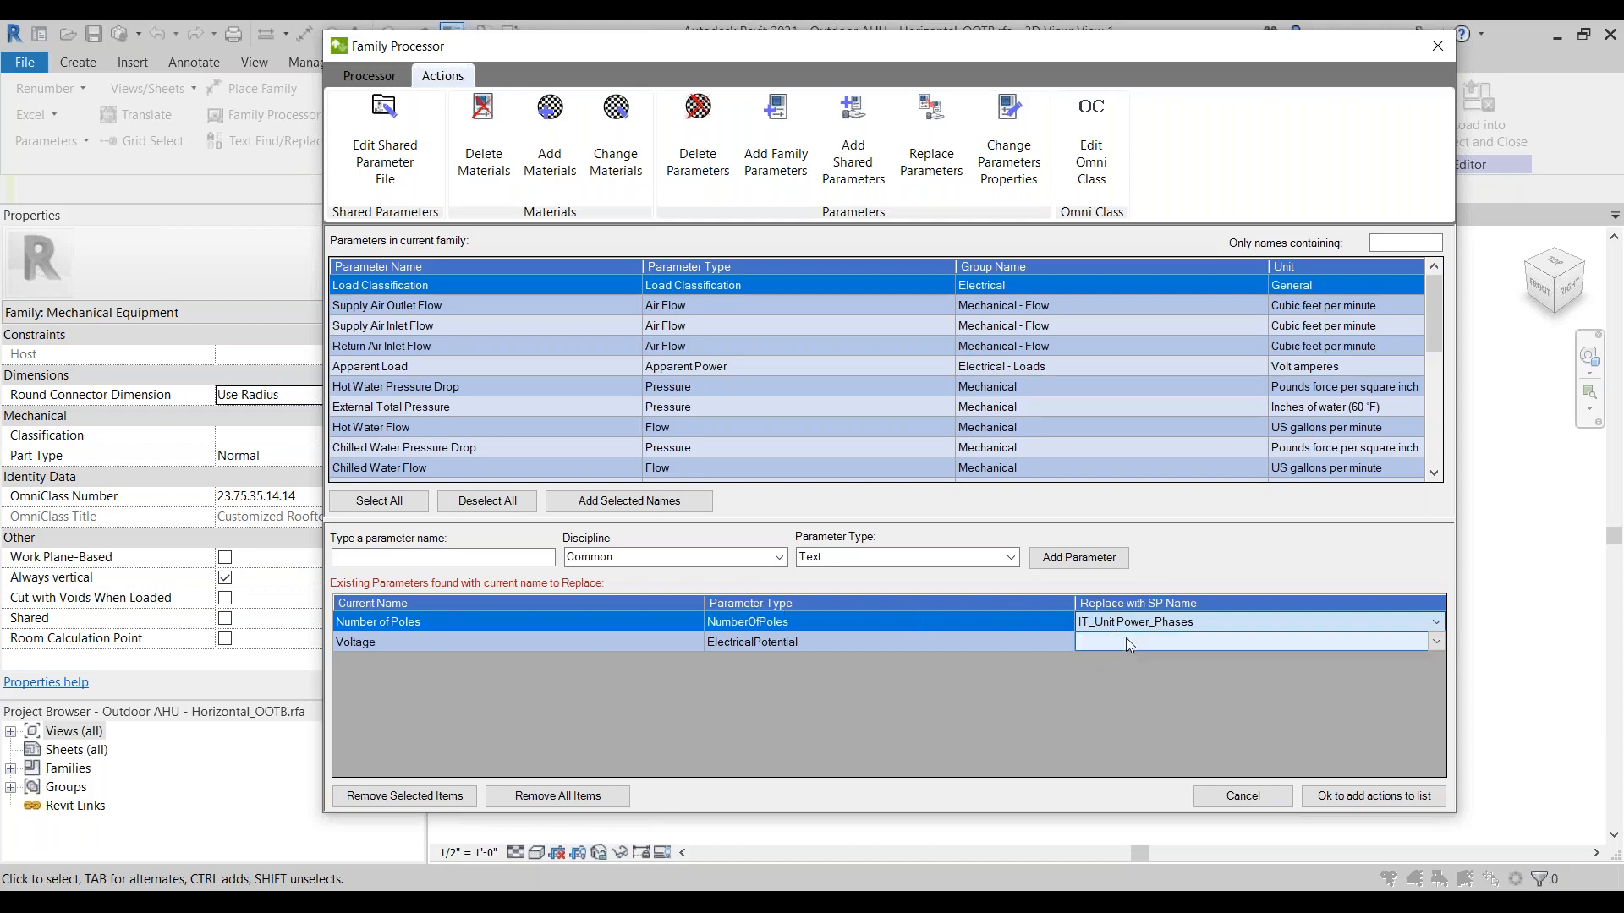
{"action": "left_click", "coordinate": [1204, 645]}
{"action": "left_click", "coordinate": [1205, 655]}
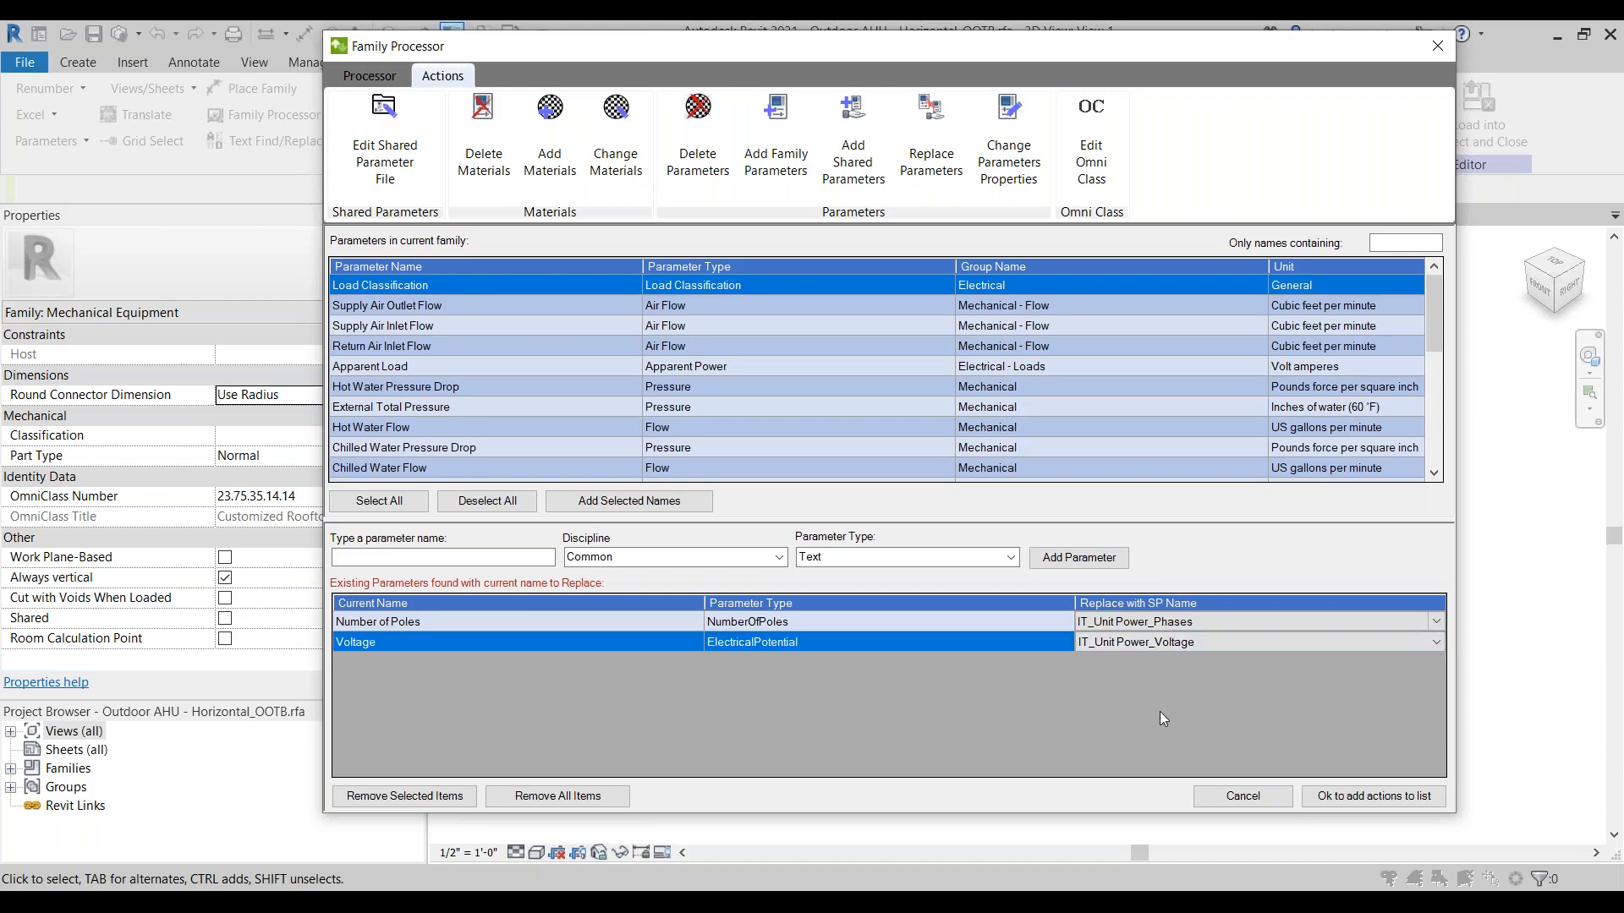
Step: Add Return Air Inlet Flow, Supply Air Inlet Flow and Supply Air Outlet Flow to the parameters to replace
{"action": "left_click", "coordinate": [414, 348]}
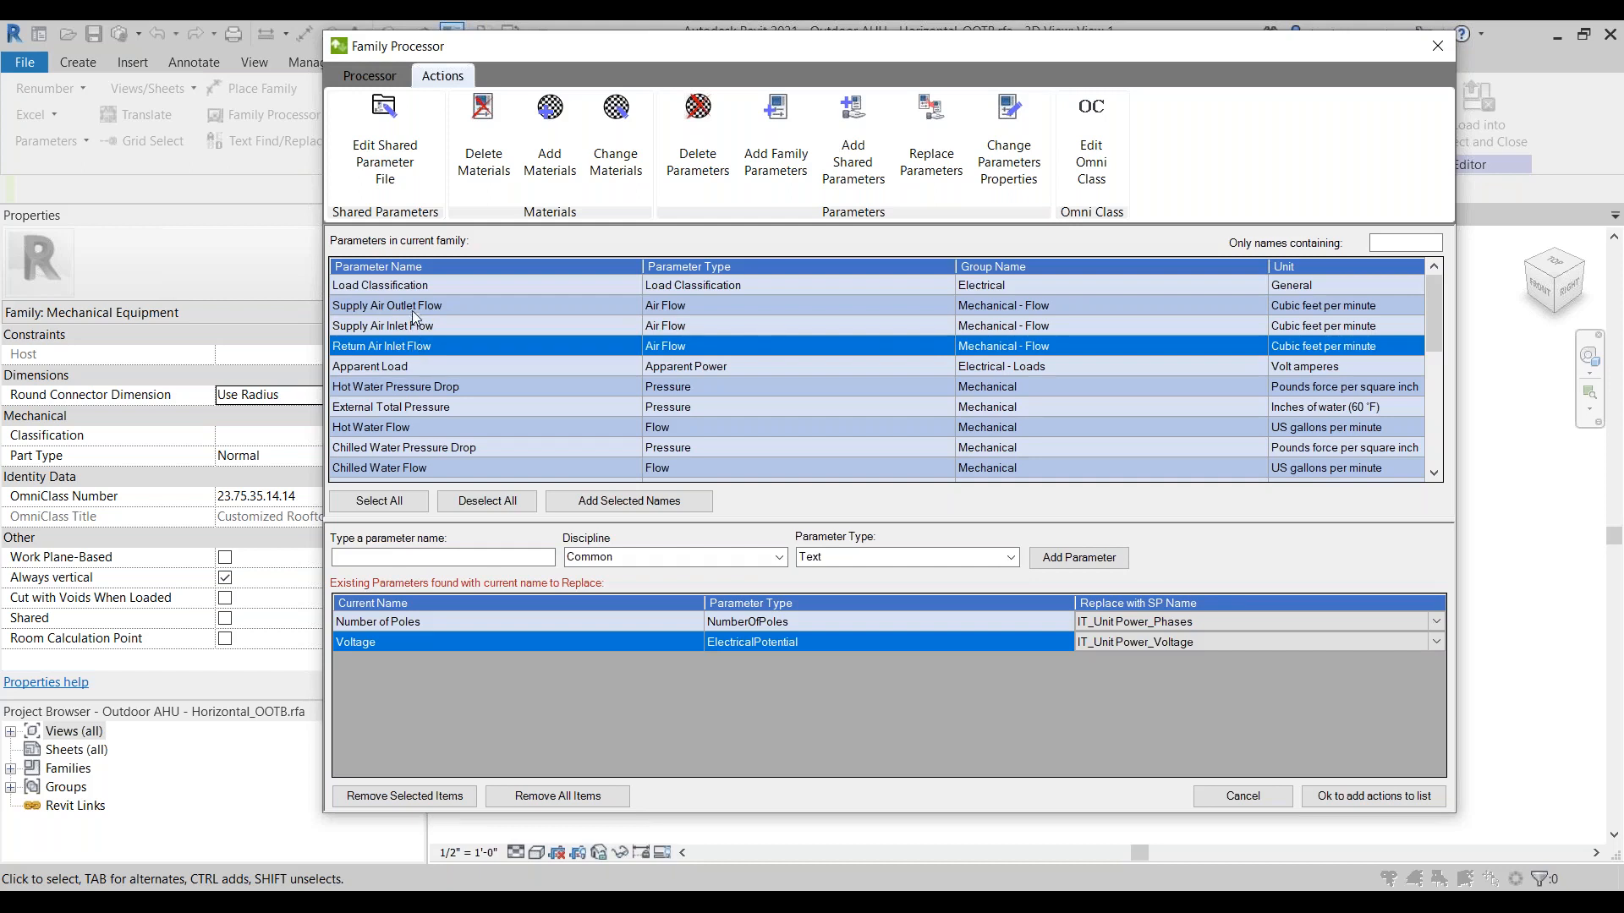
{"action": "left_click", "coordinate": [413, 305], "text": "shift"}
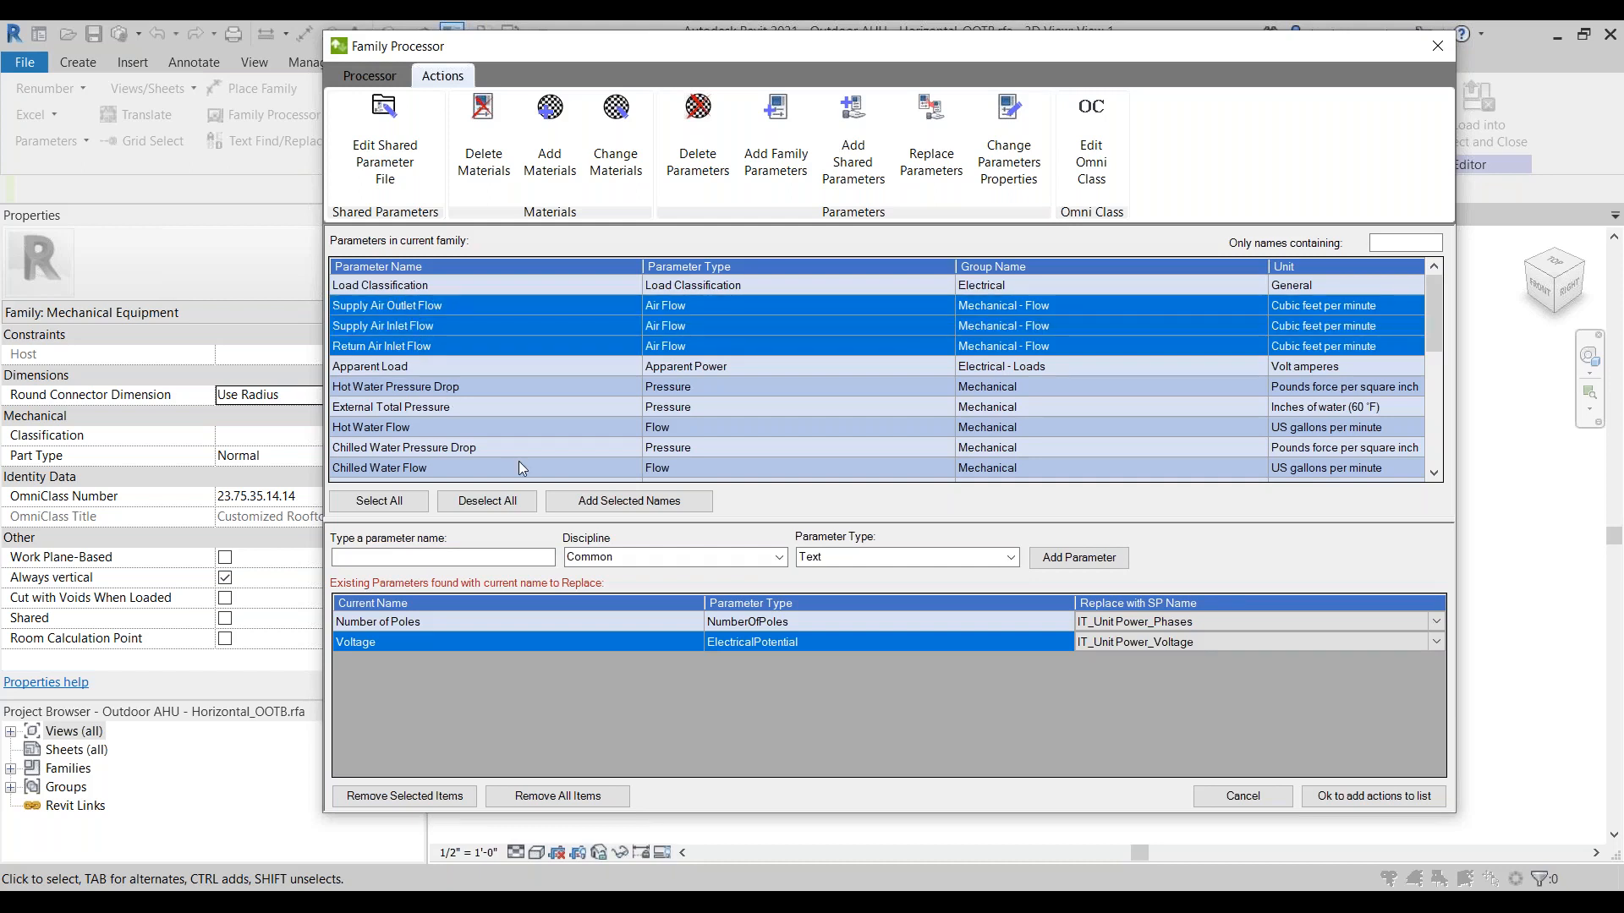
{"action": "left_click", "coordinate": [629, 501]}
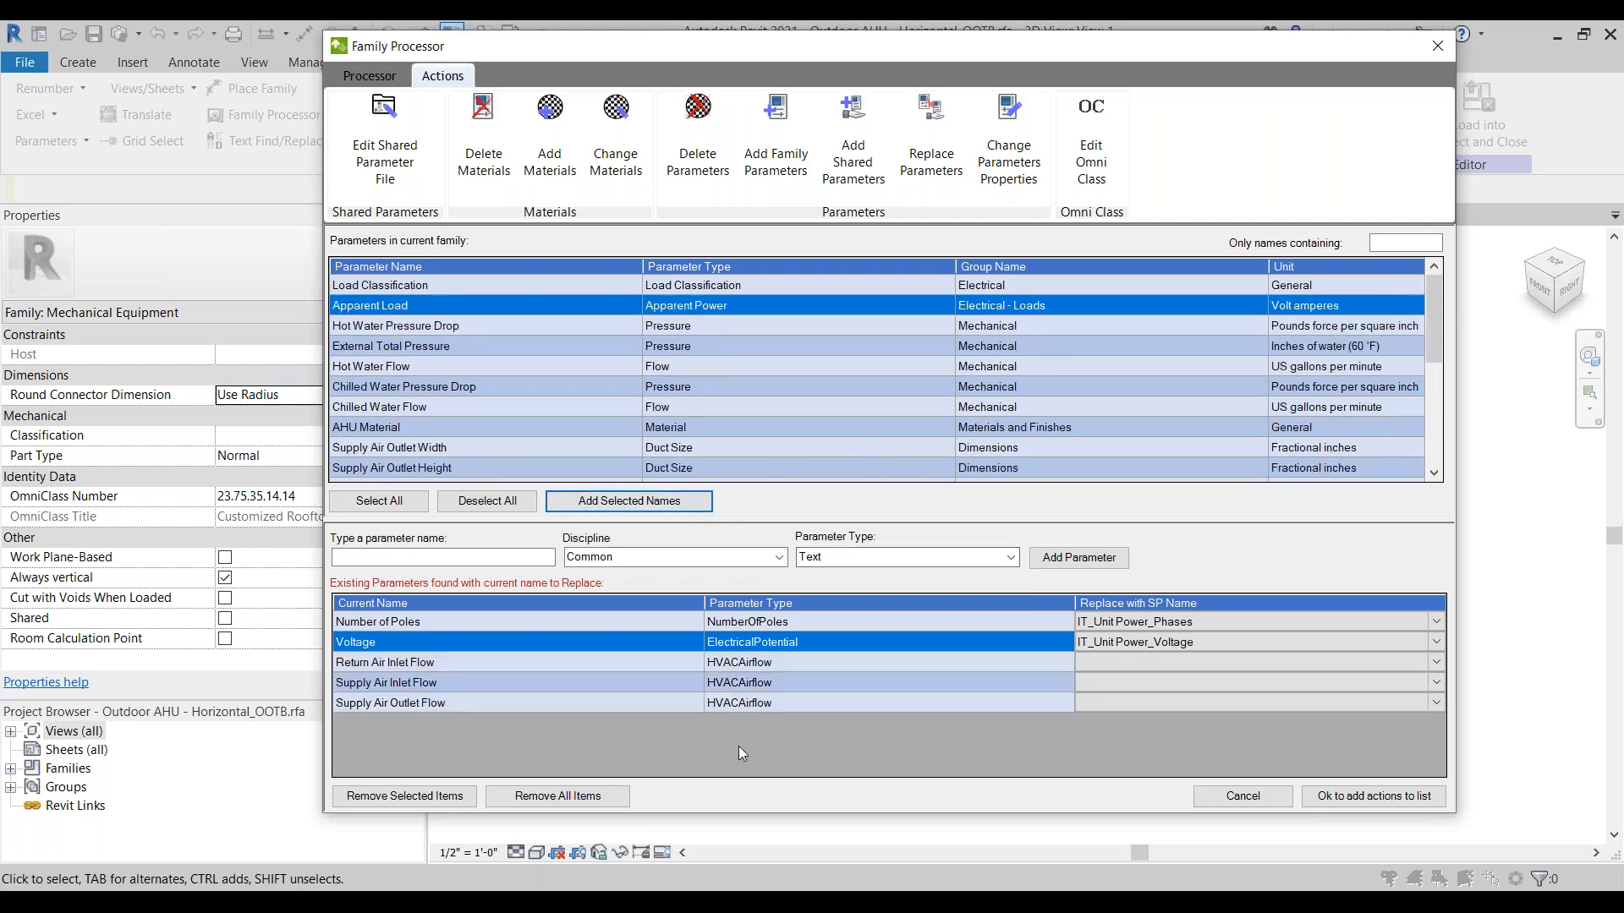
Step: Choose IT_Return Air Flow_CFM as the shared parameter that replaces Return Air Inlet Flow
{"action": "left_click", "coordinate": [1226, 662]}
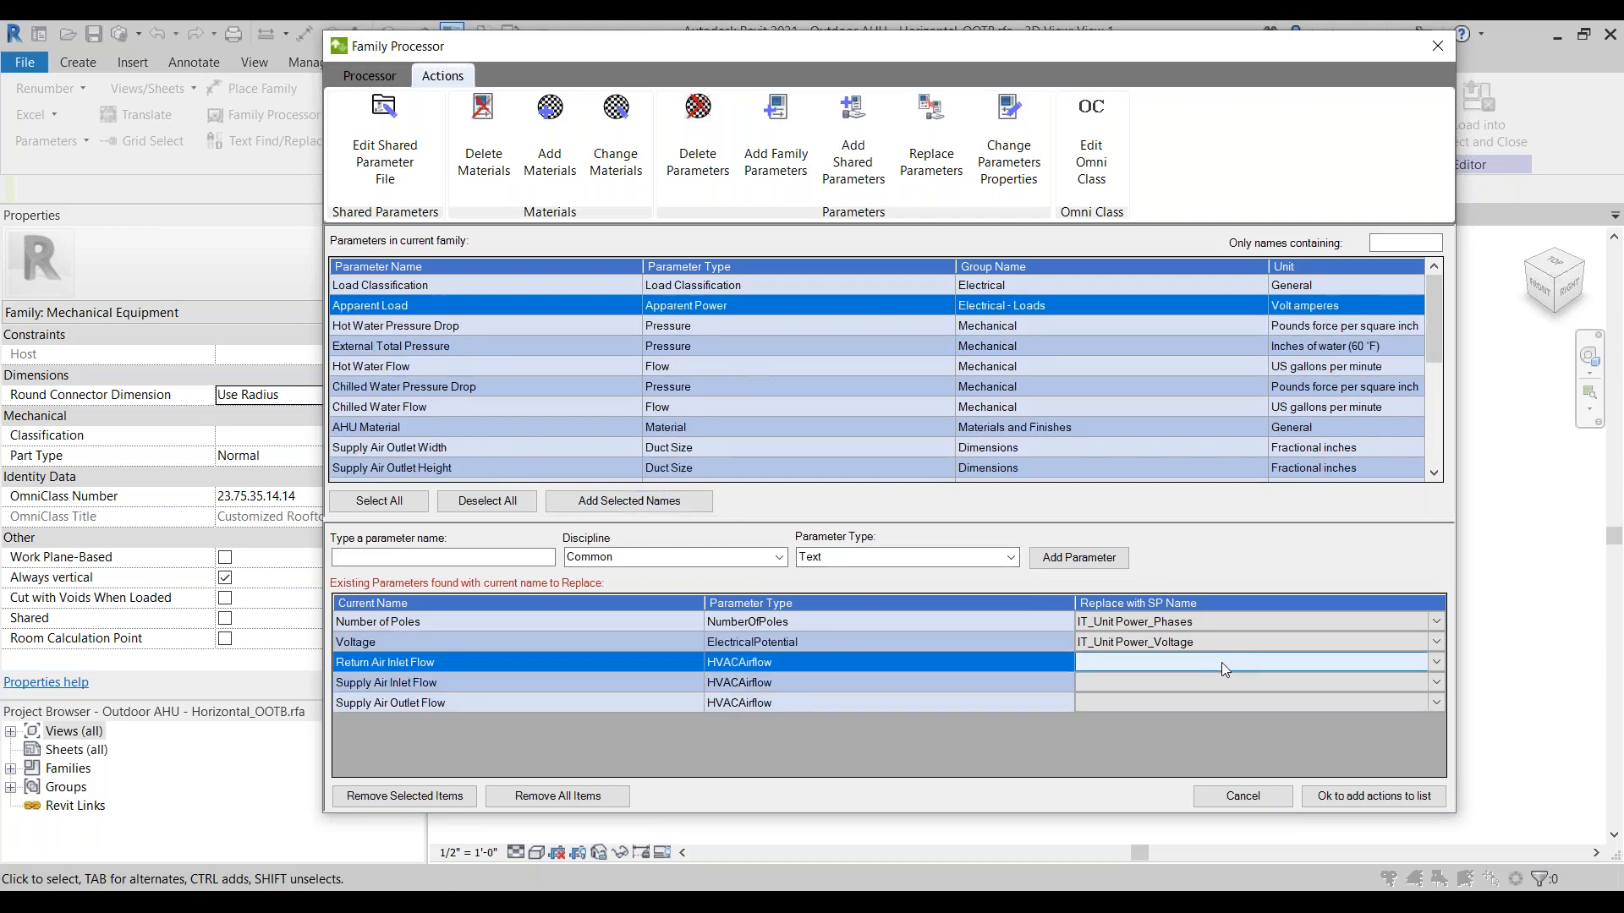
{"action": "left_click", "coordinate": [1221, 662]}
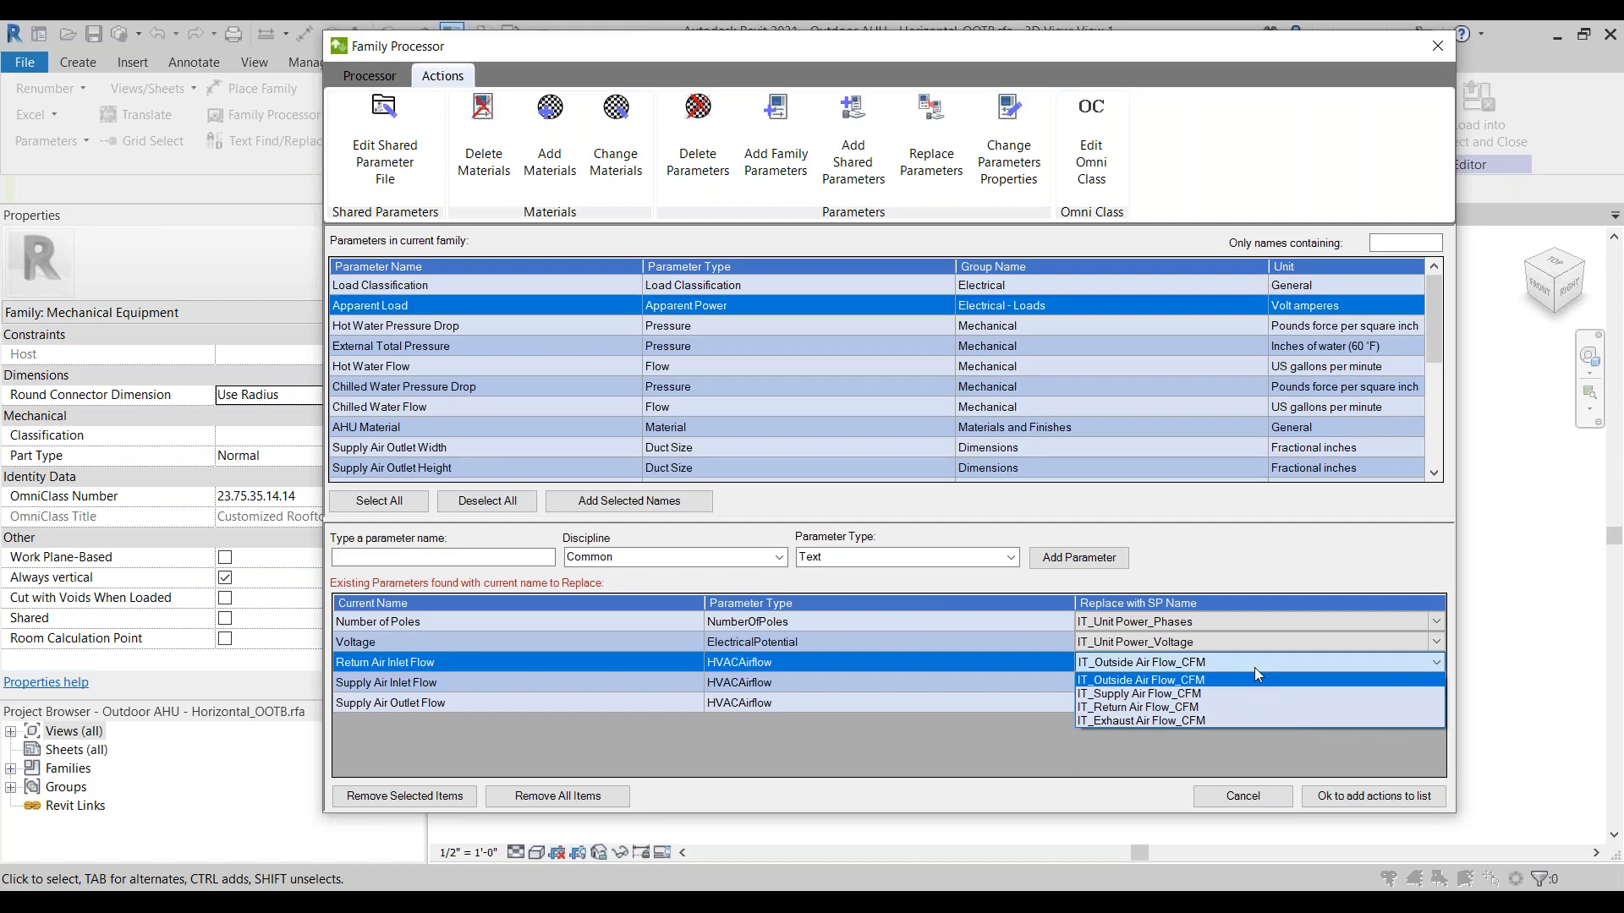
{"action": "left_click", "coordinate": [1211, 705]}
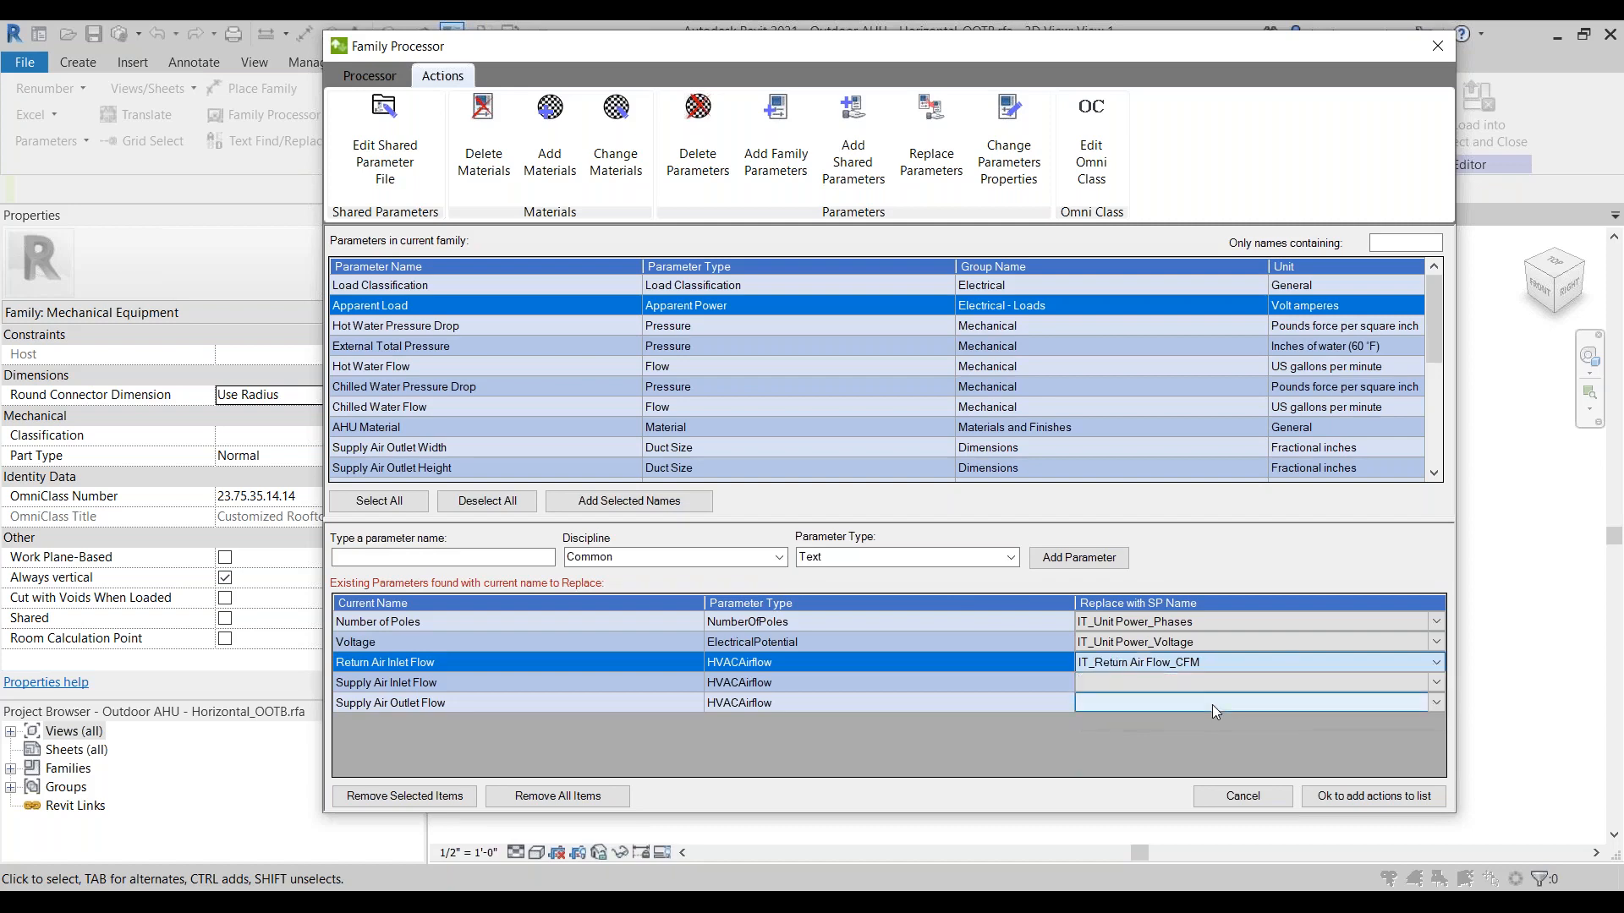
Step: Replace Supply Air Inlet Flow with IT_Outside Air Flow_CFM and Supply Air Outlet Flow with IT_Supply Air Flow_CFM
{"action": "left_click", "coordinate": [1173, 683]}
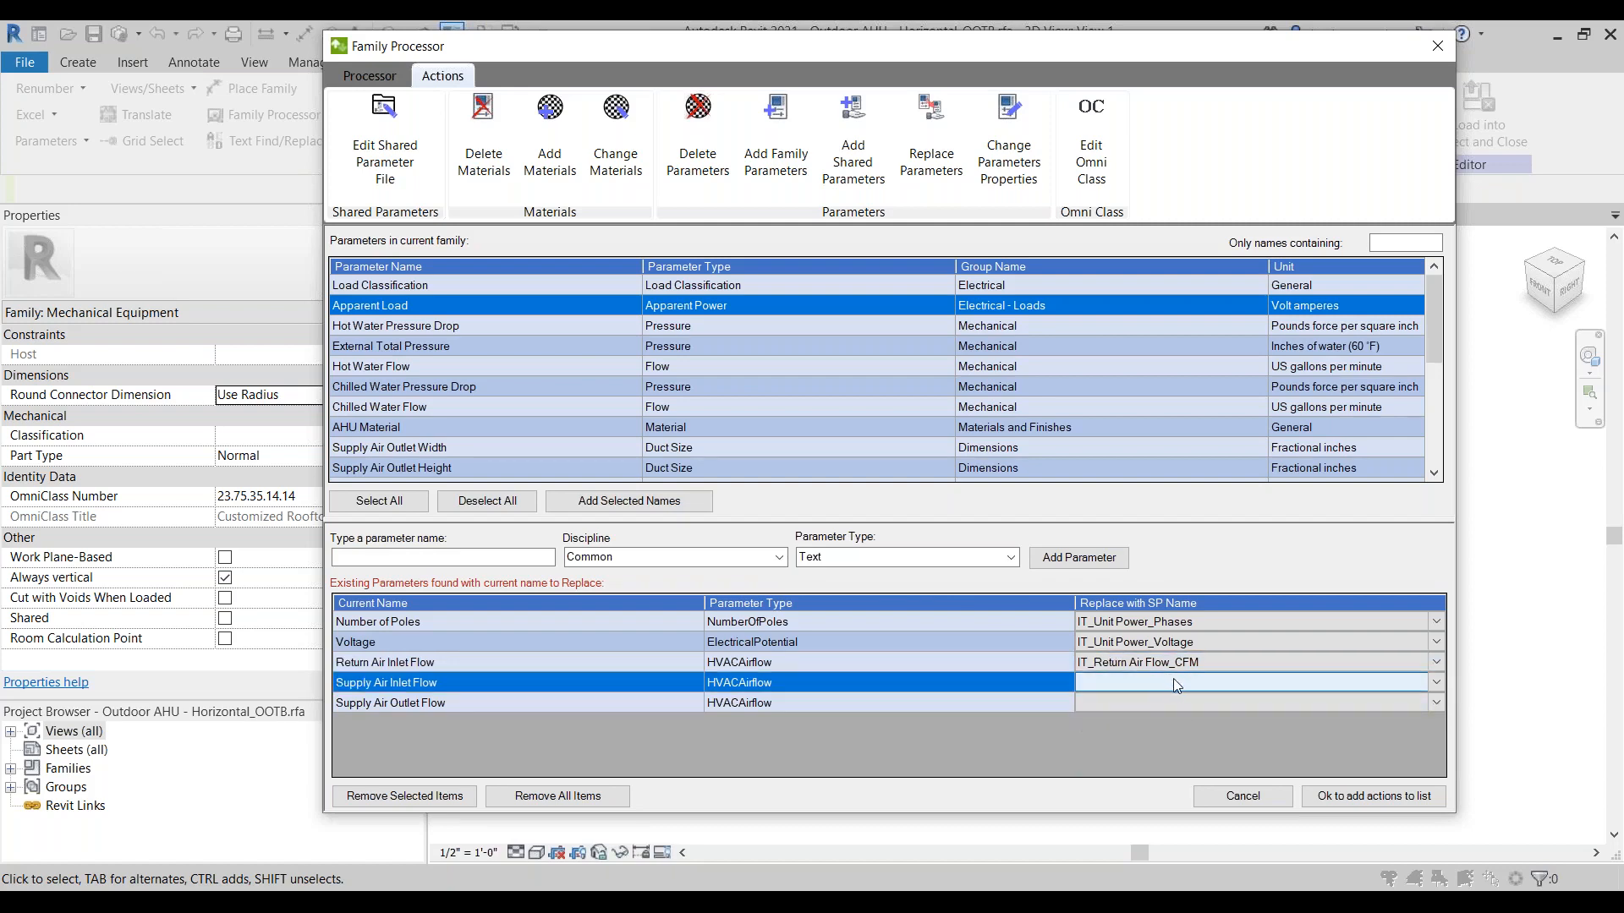
{"action": "left_click", "coordinate": [1212, 684]}
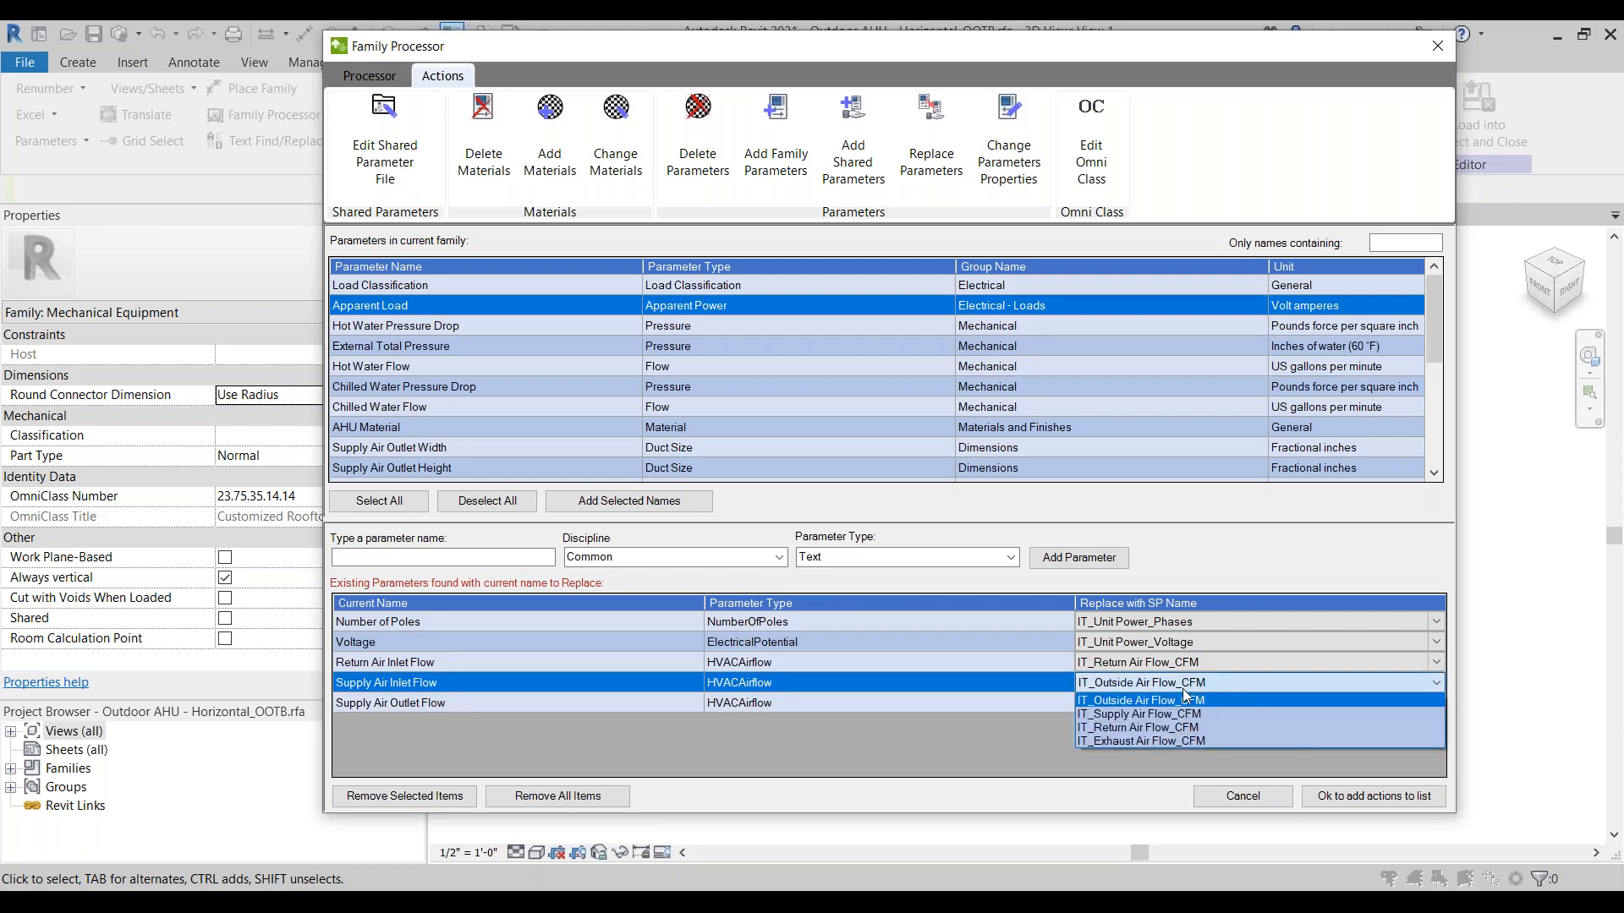
{"action": "left_click", "coordinate": [1169, 698]}
{"action": "left_click", "coordinate": [1176, 705]}
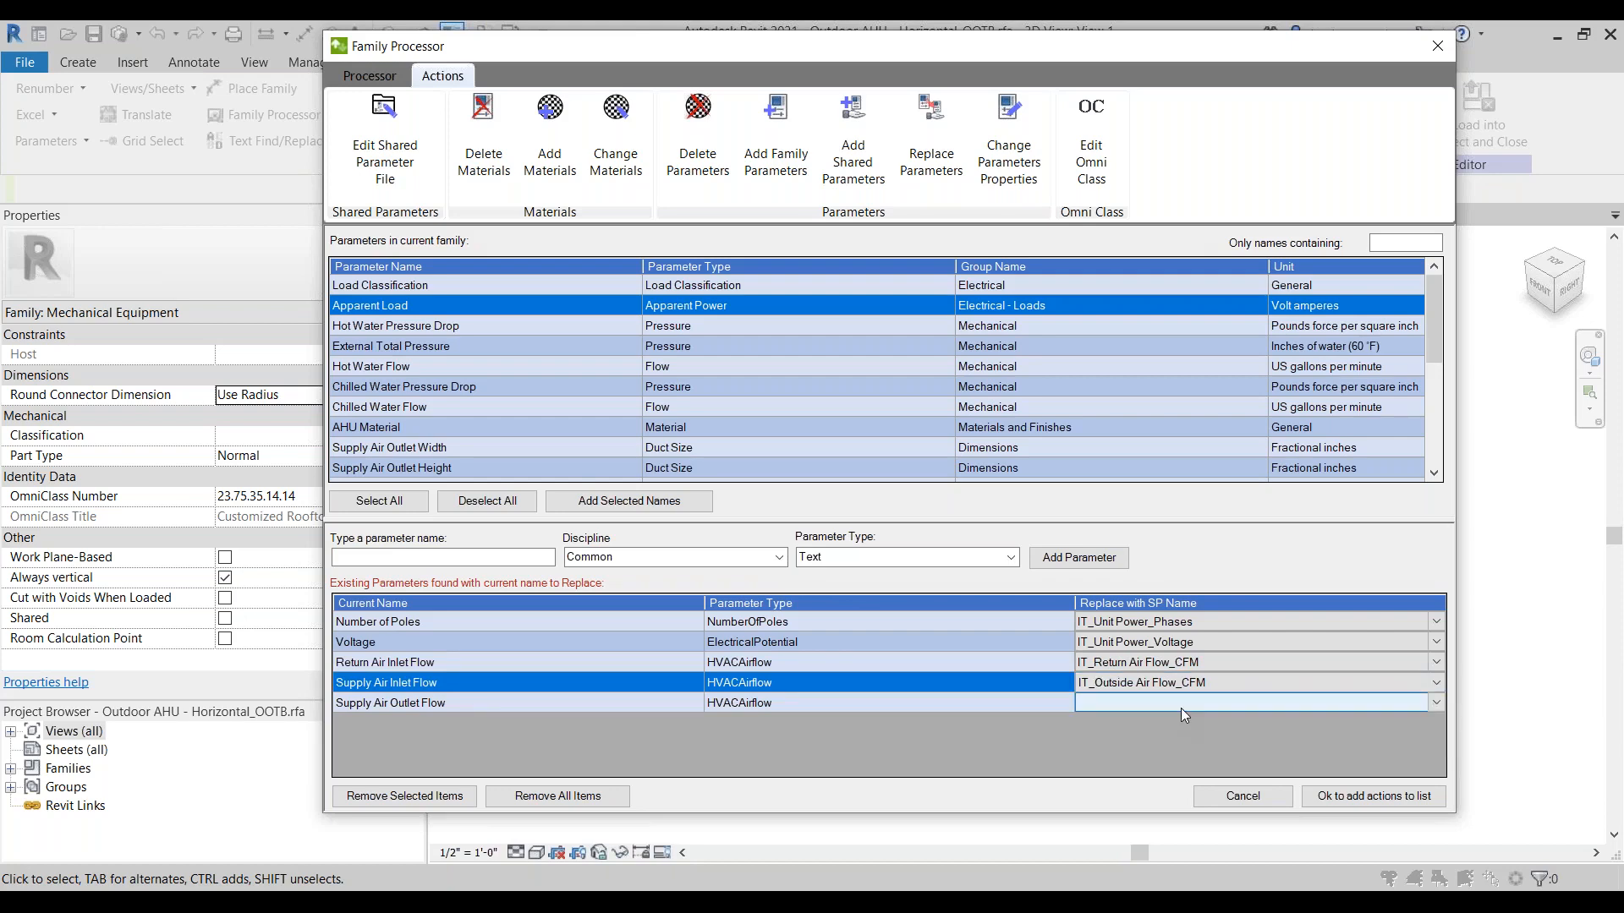
{"action": "left_click", "coordinate": [1183, 708]}
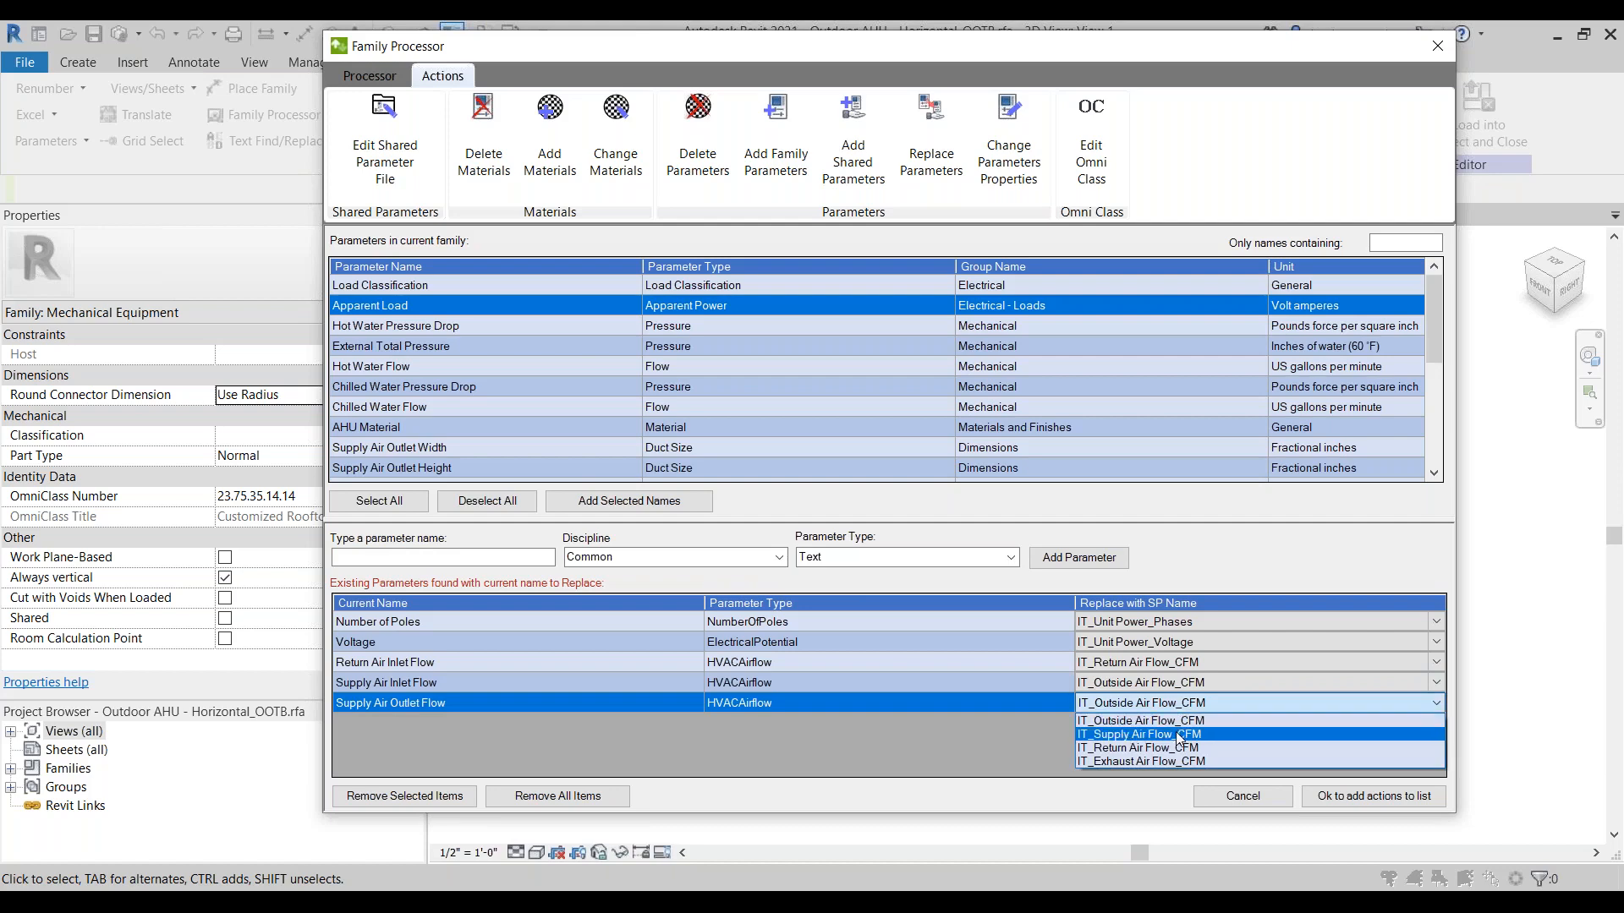
{"action": "left_click", "coordinate": [1181, 734]}
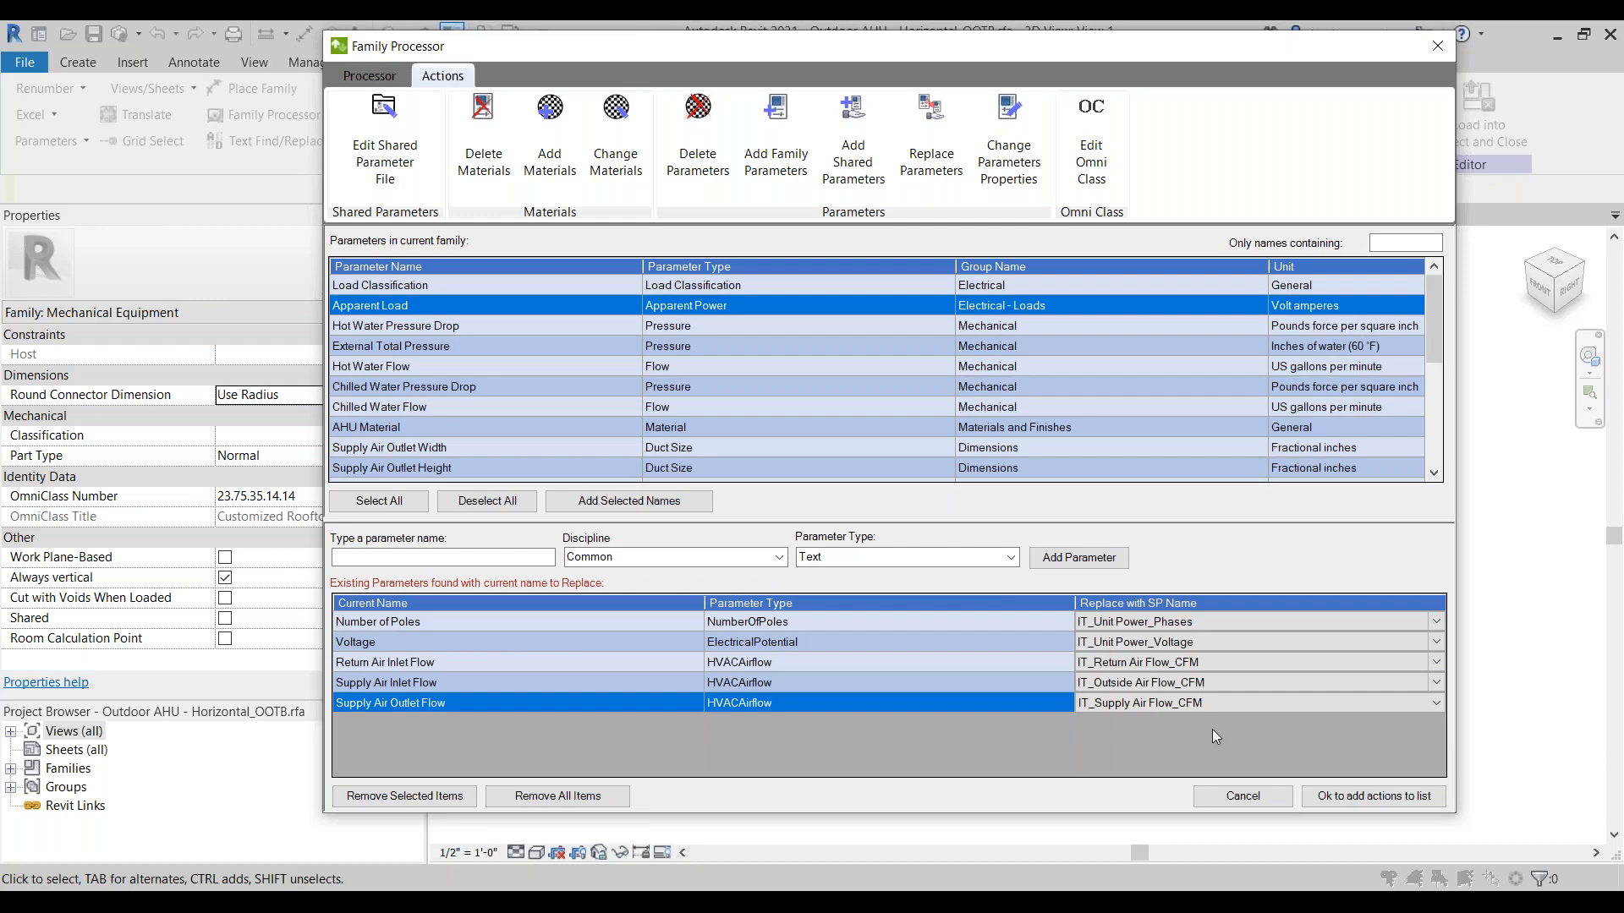
Step: Queue the parameter replacements, process the current family, review the detailed results and close the Family Processor
{"action": "left_click", "coordinate": [1383, 802]}
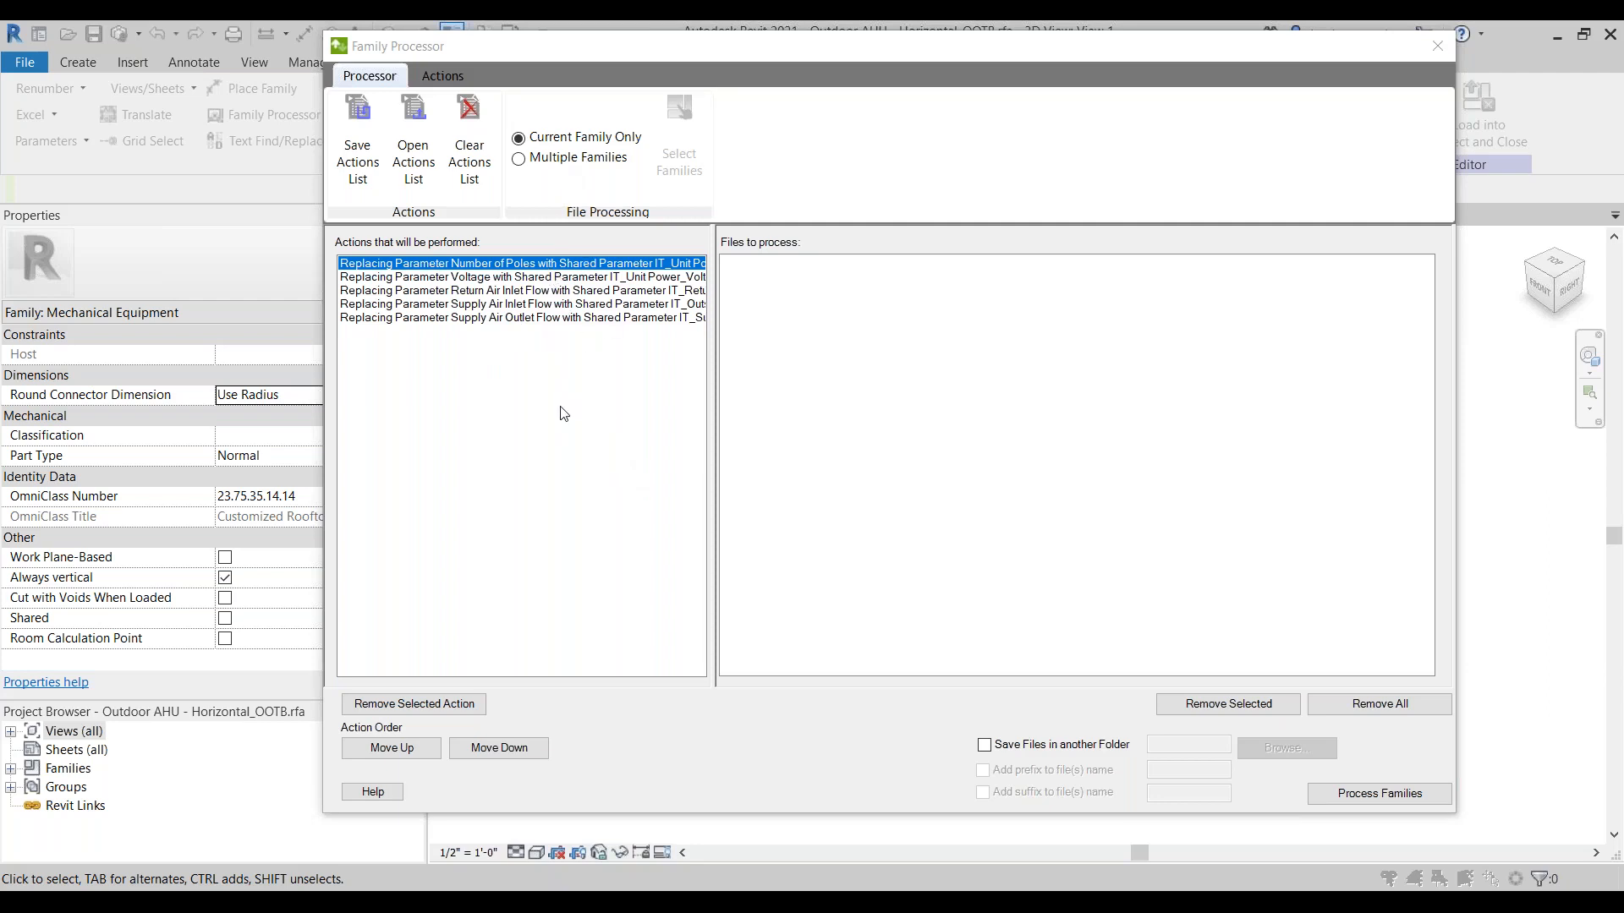
{"action": "left_click", "coordinate": [1384, 799]}
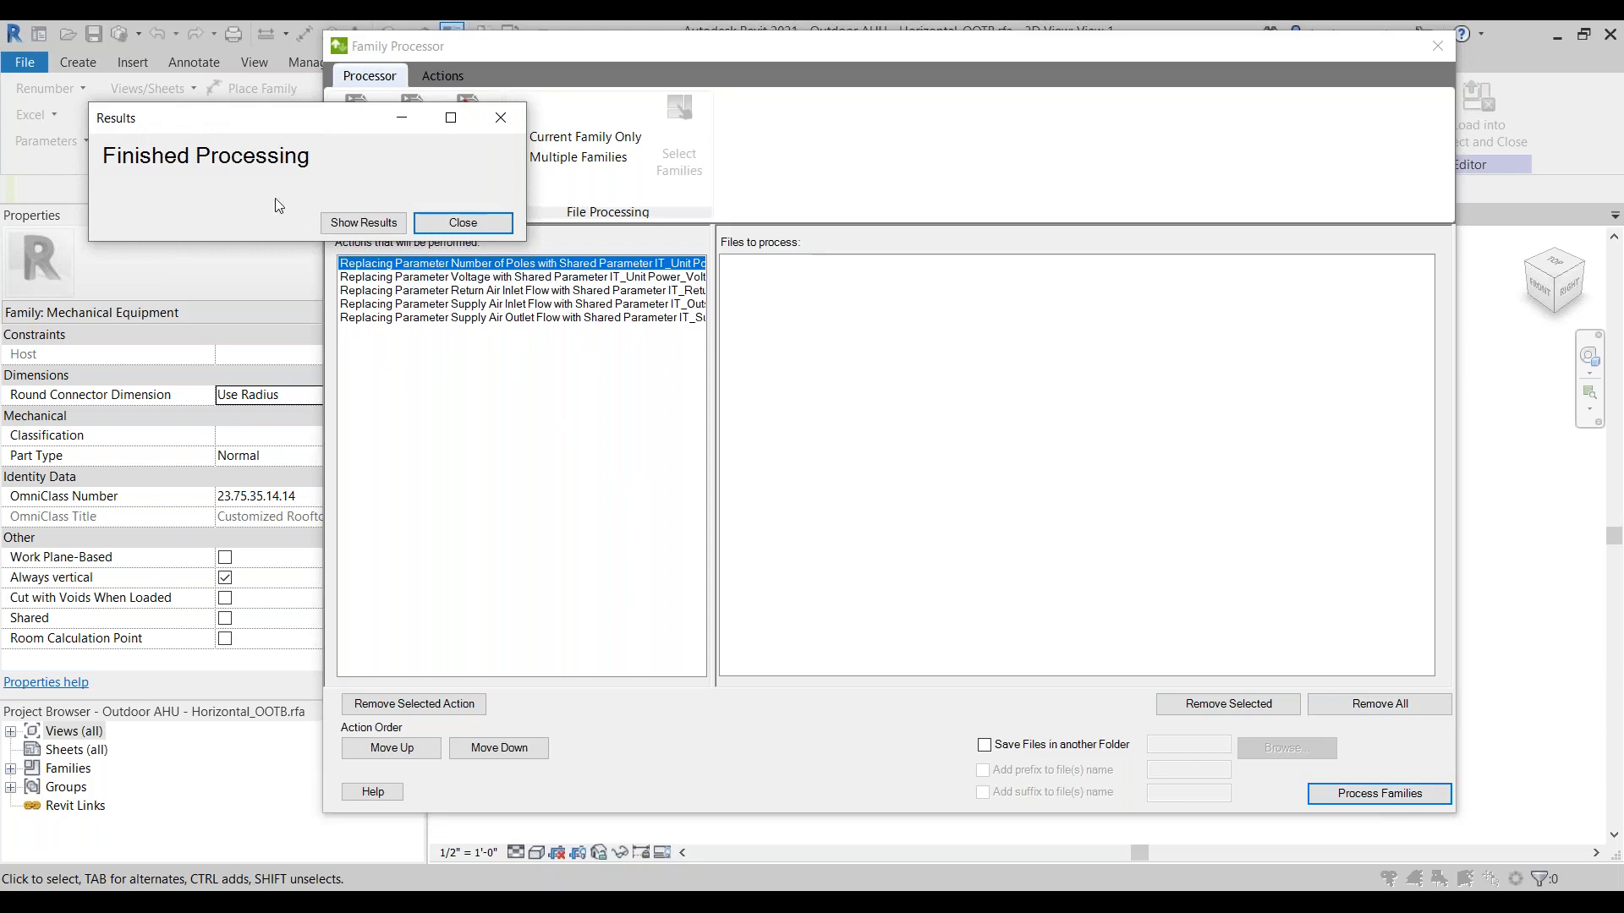
{"action": "left_click_drag", "start_coordinate": [276, 240], "coordinate": [276, 336]}
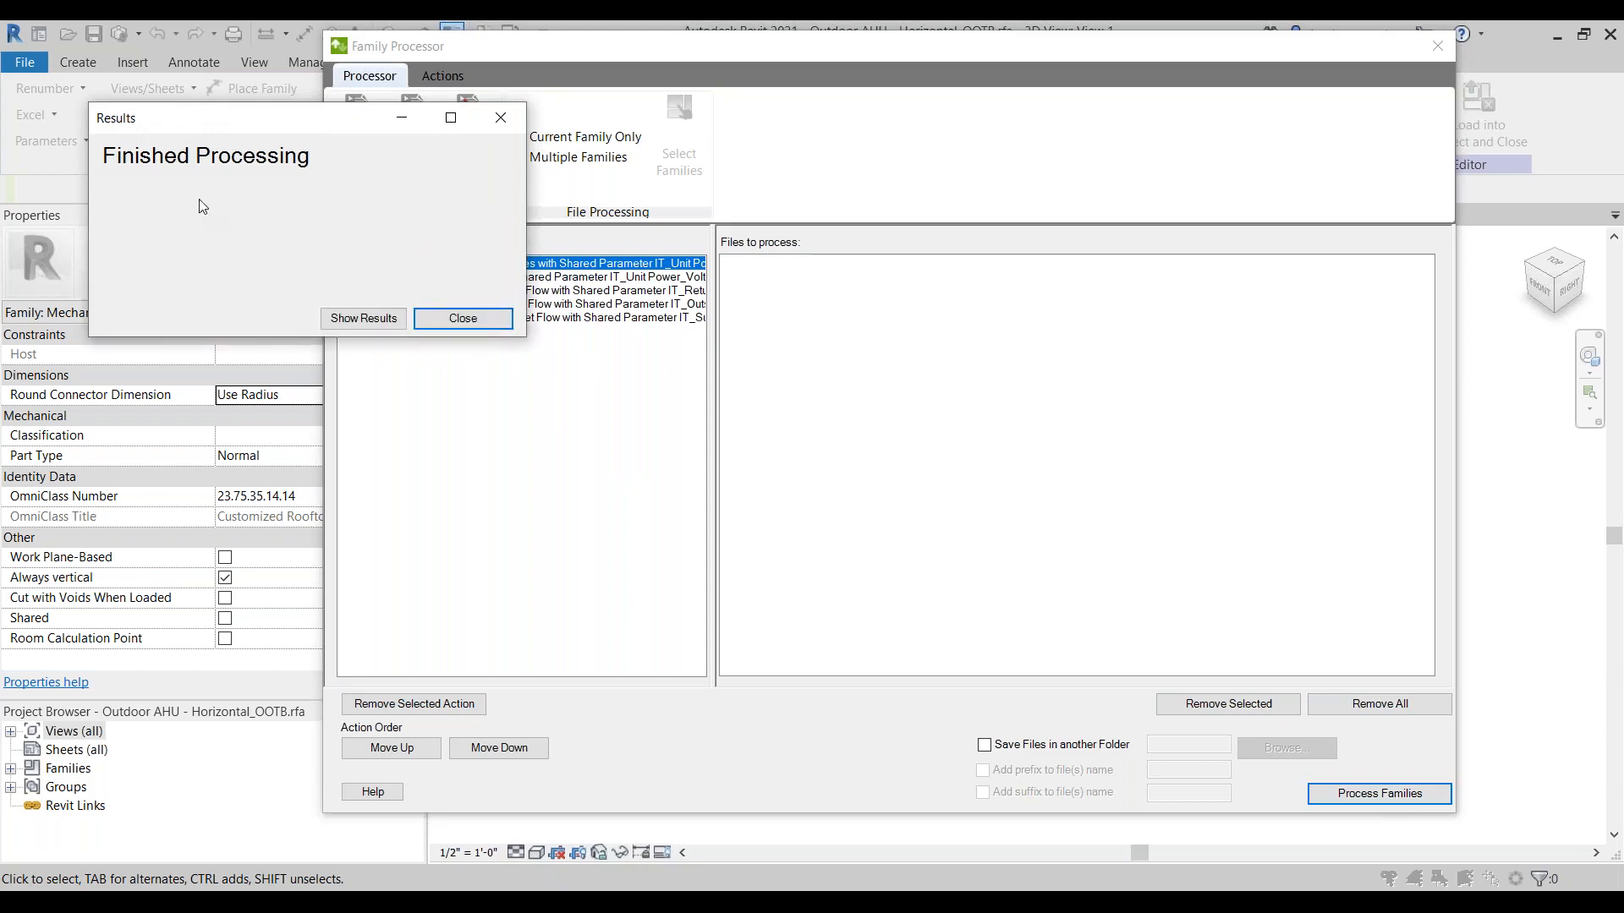
{"action": "left_click", "coordinate": [354, 318]}
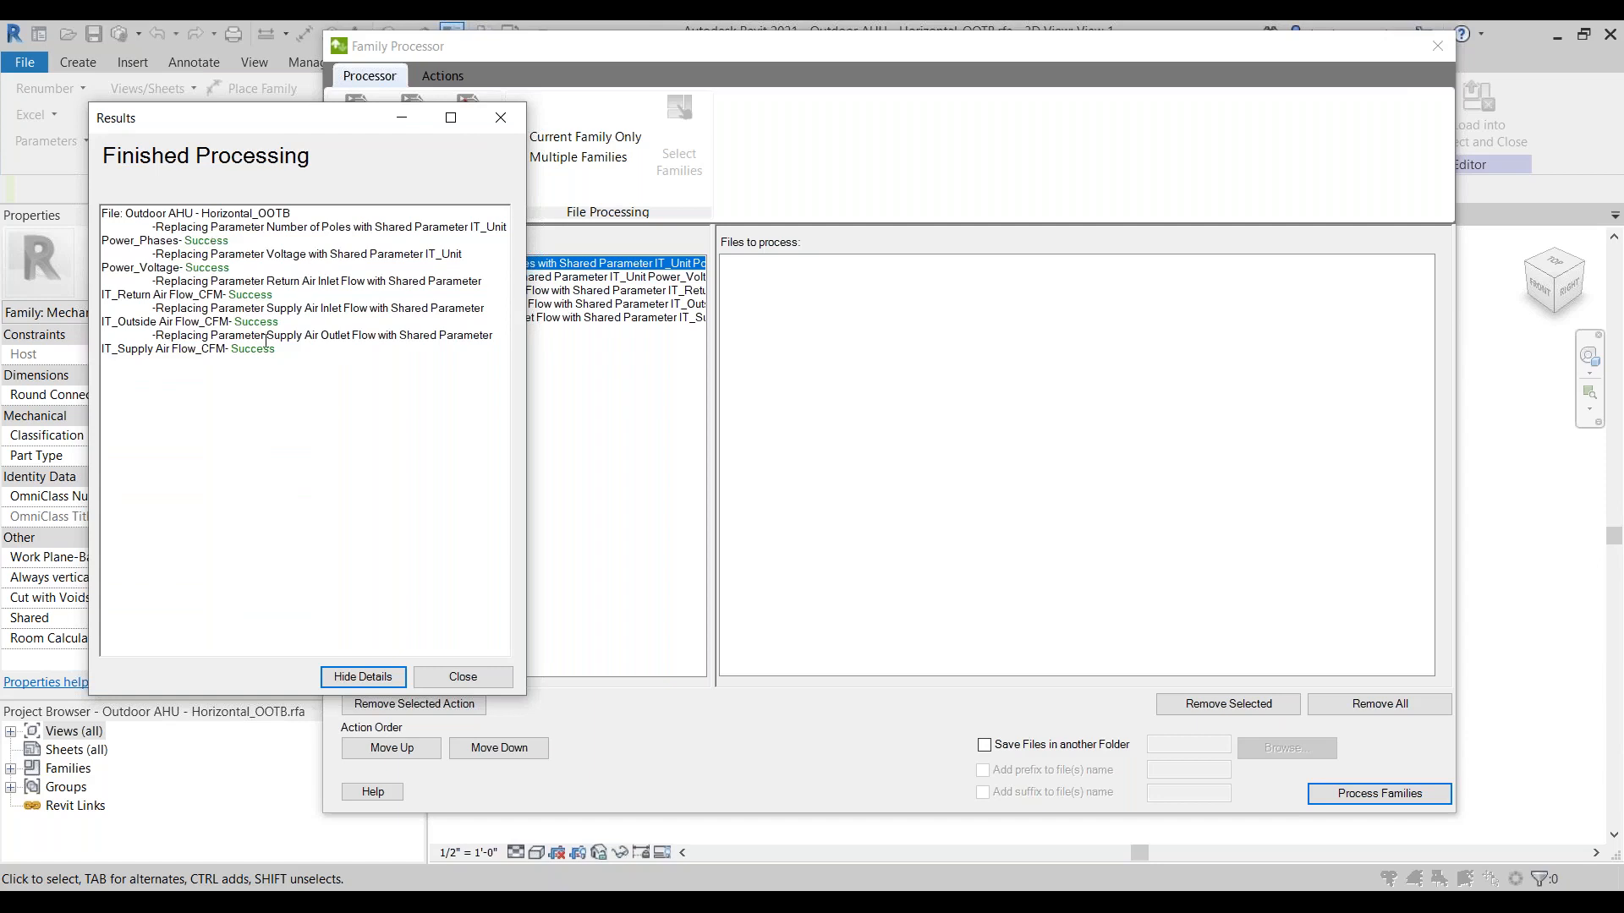
{"action": "left_click", "coordinate": [463, 677]}
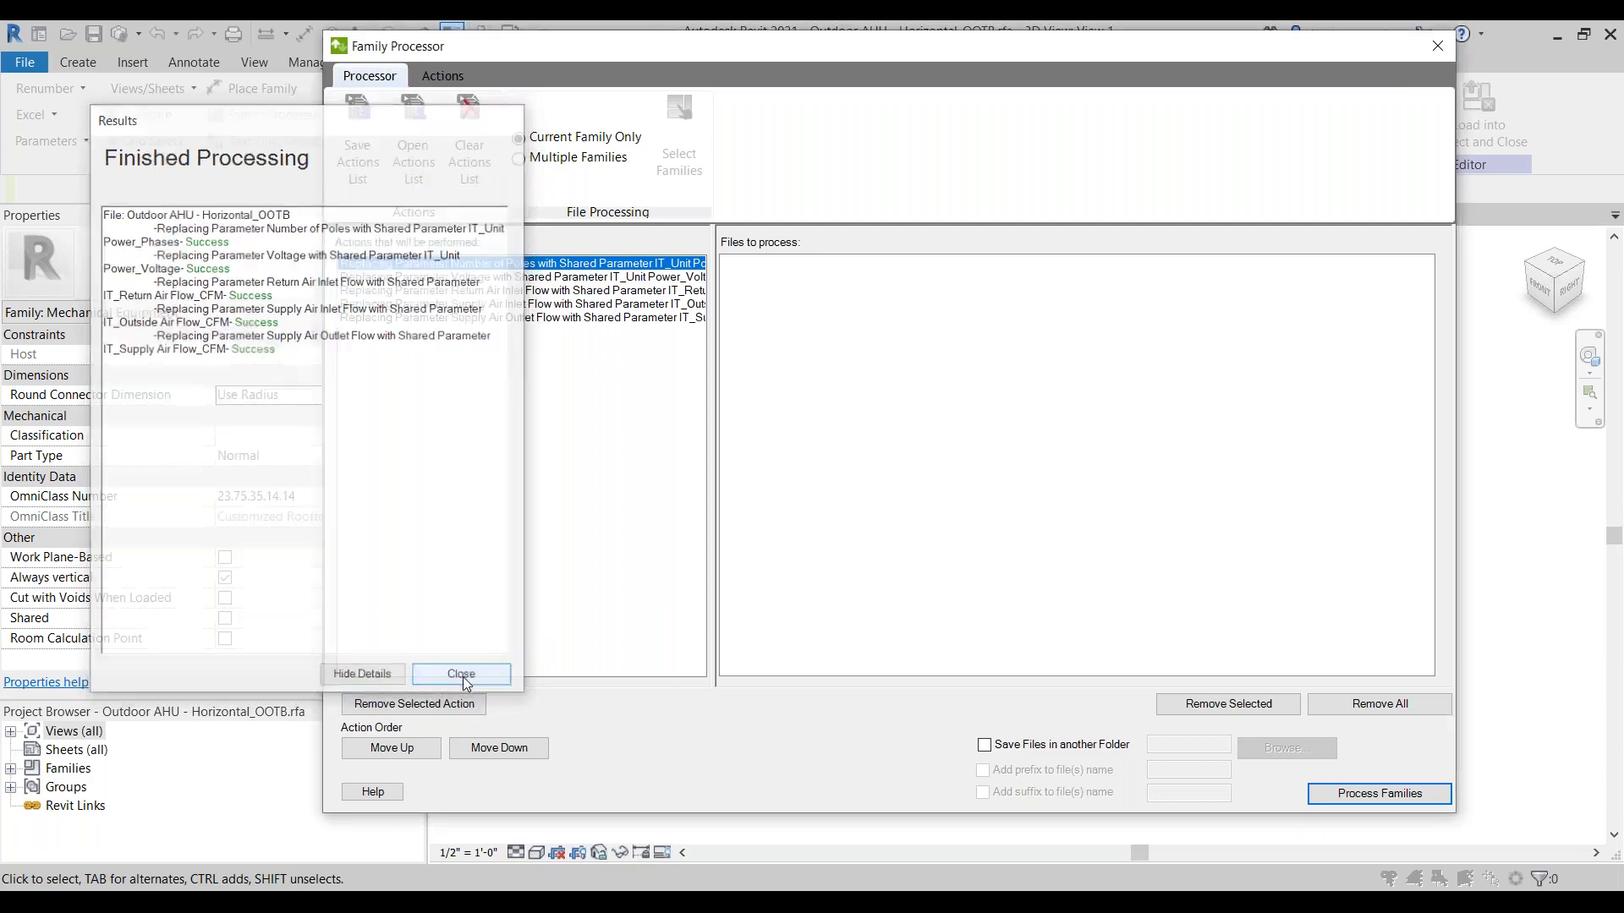
{"action": "left_click", "coordinate": [1438, 46]}
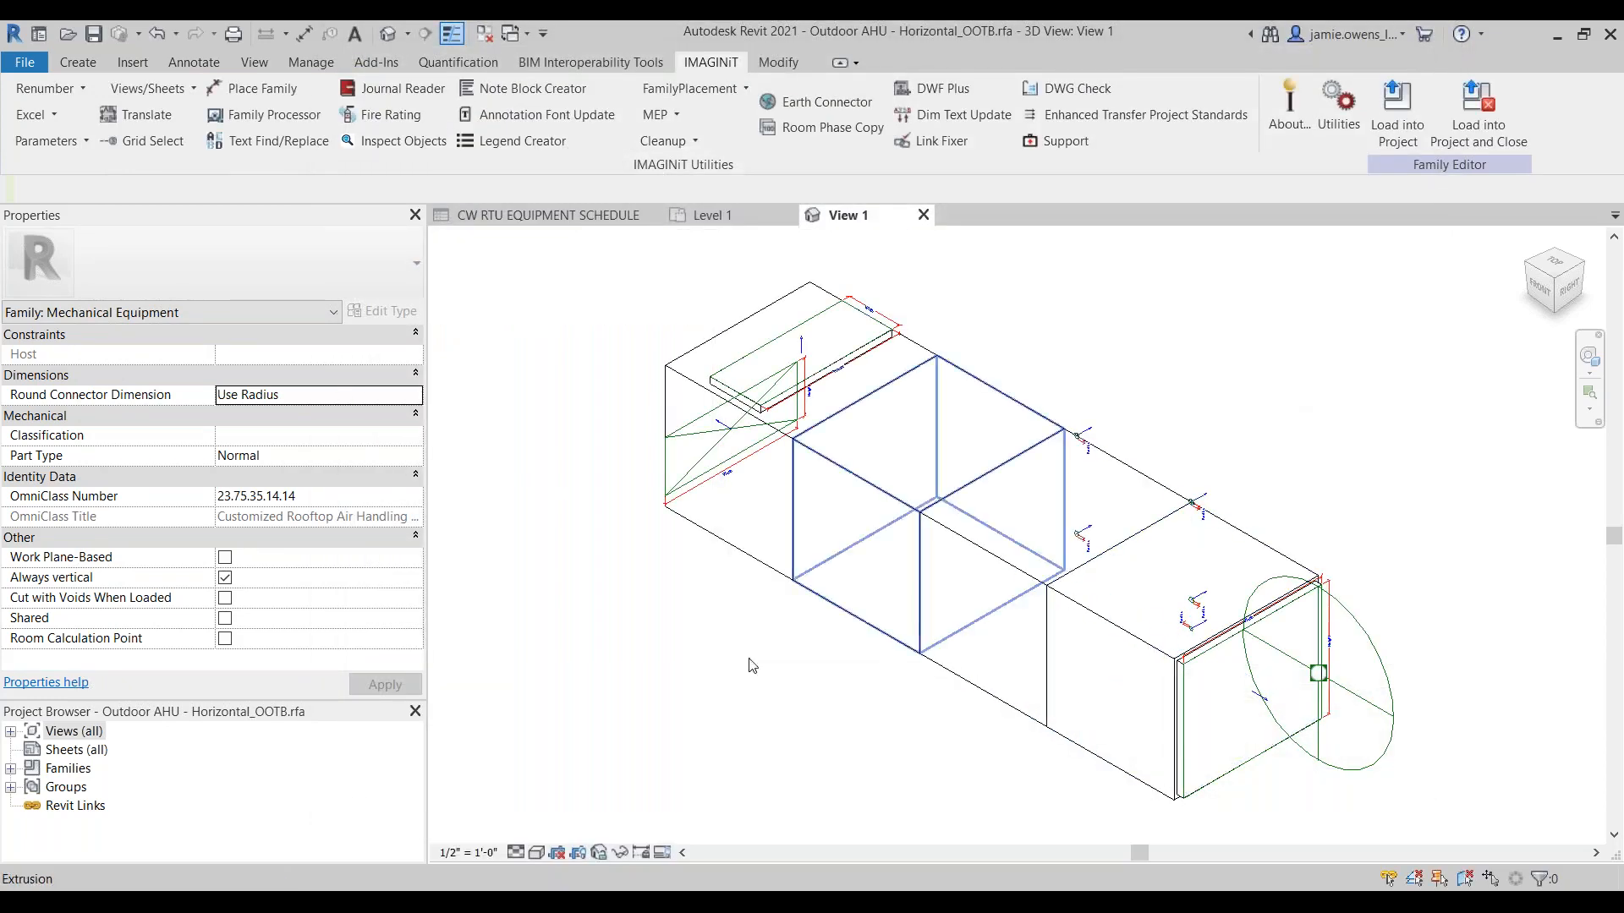
Step: Open the family types and change the shared parameter IT_Unit Power_Phases to an instance parameter
{"action": "left_click", "coordinate": [78, 61]}
{"action": "left_click", "coordinate": [134, 144]}
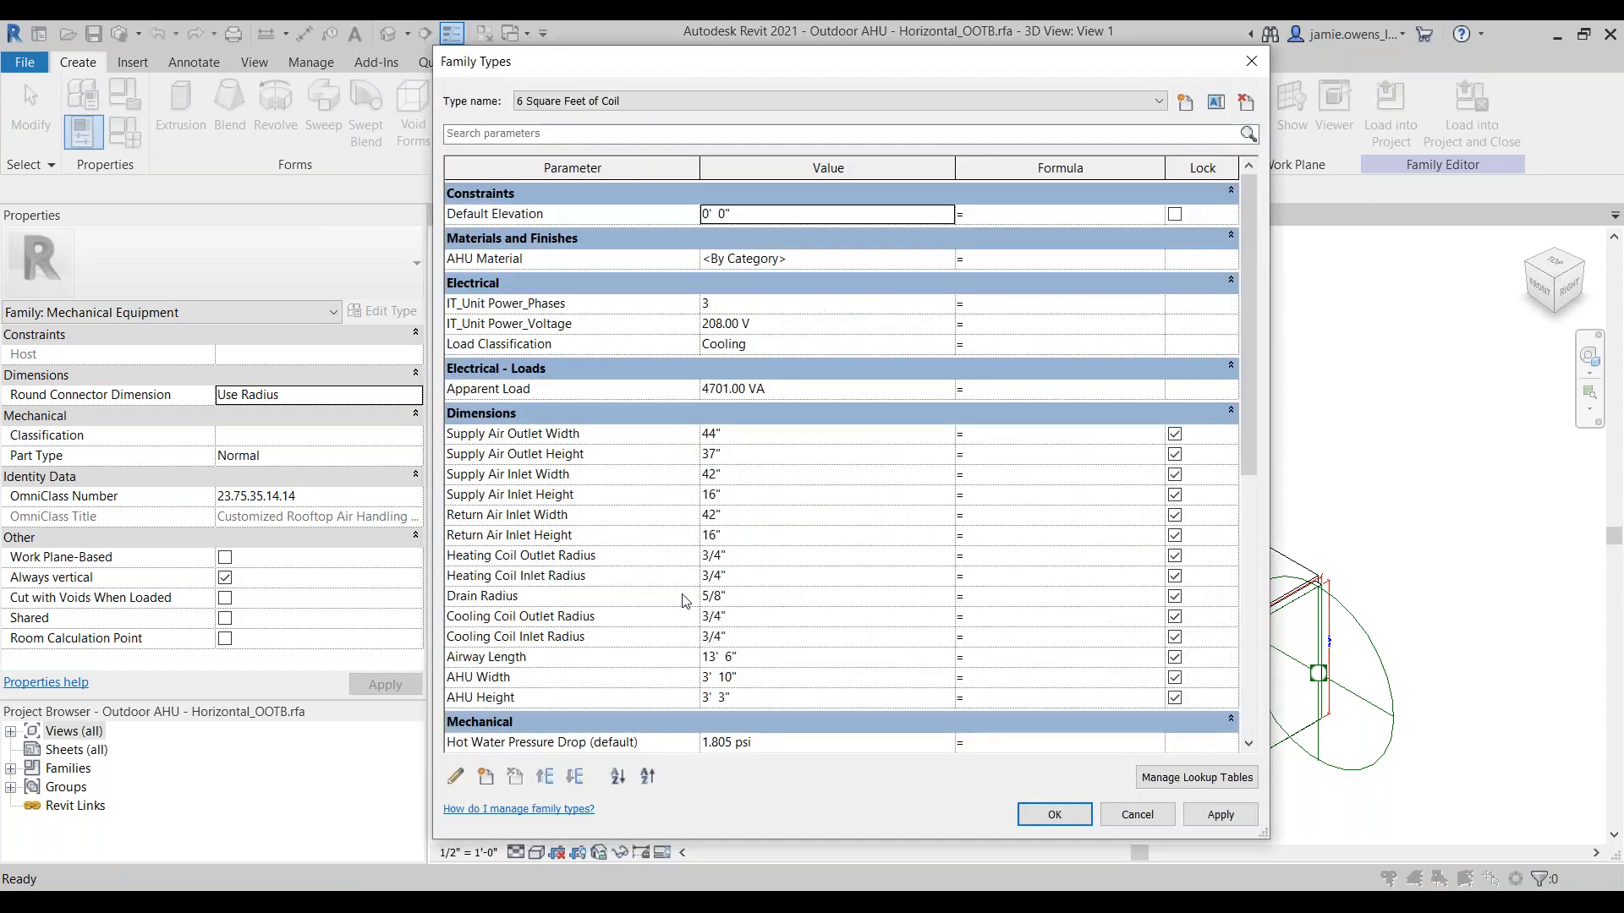
{"action": "left_click", "coordinate": [606, 328]}
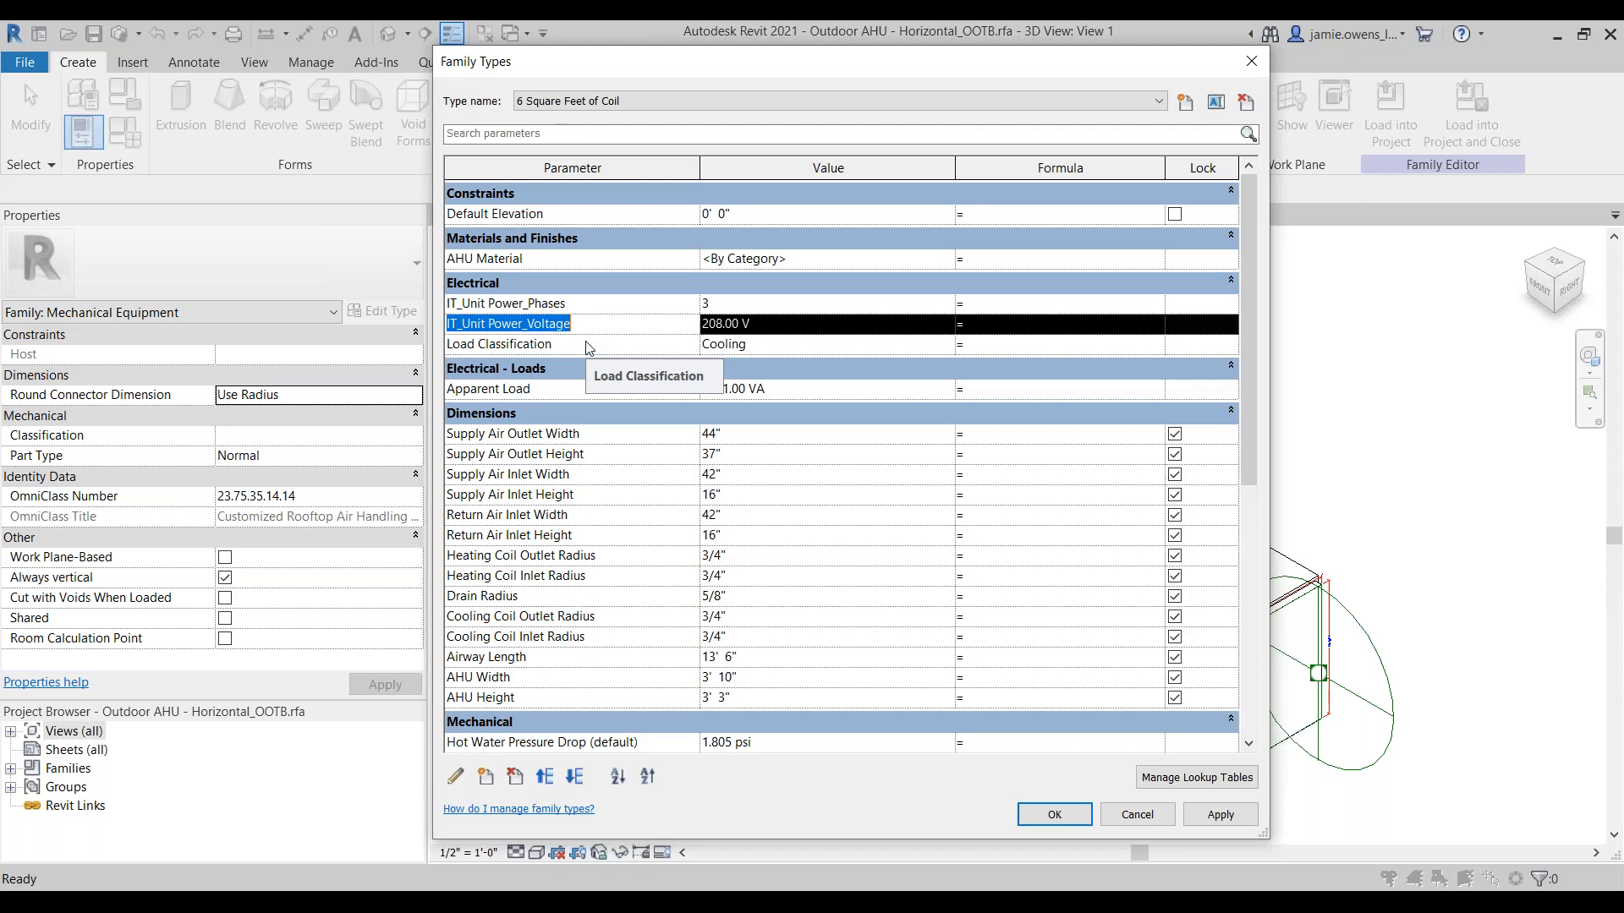
{"action": "left_click", "coordinate": [613, 303]}
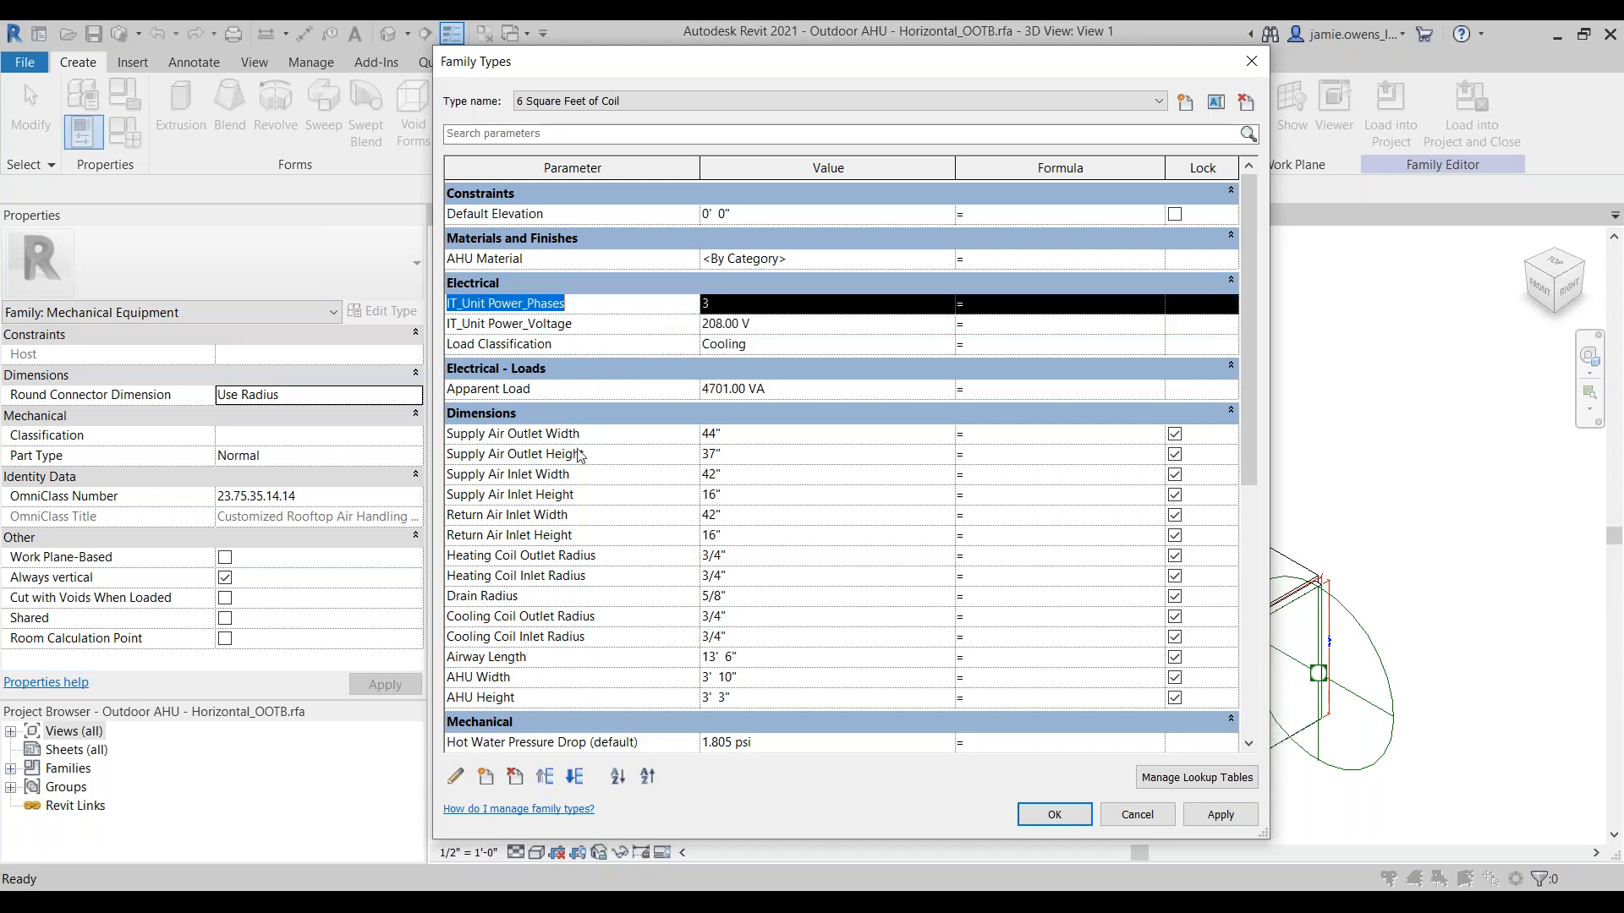
{"action": "left_click", "coordinate": [457, 777]}
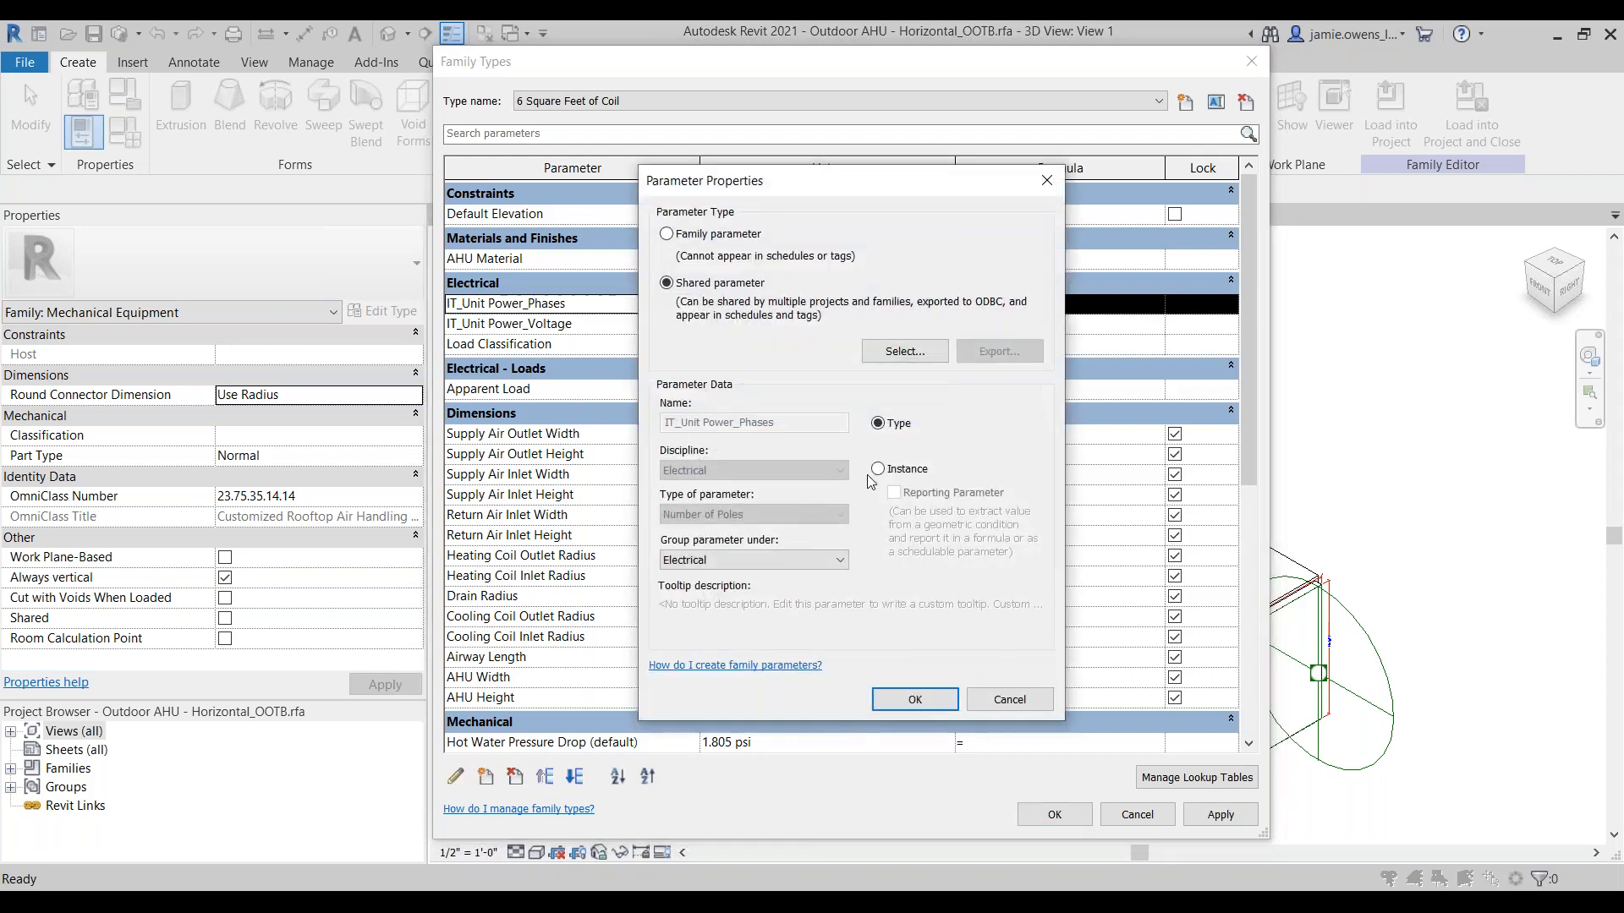
{"action": "left_click", "coordinate": [880, 469]}
{"action": "left_click", "coordinate": [922, 702]}
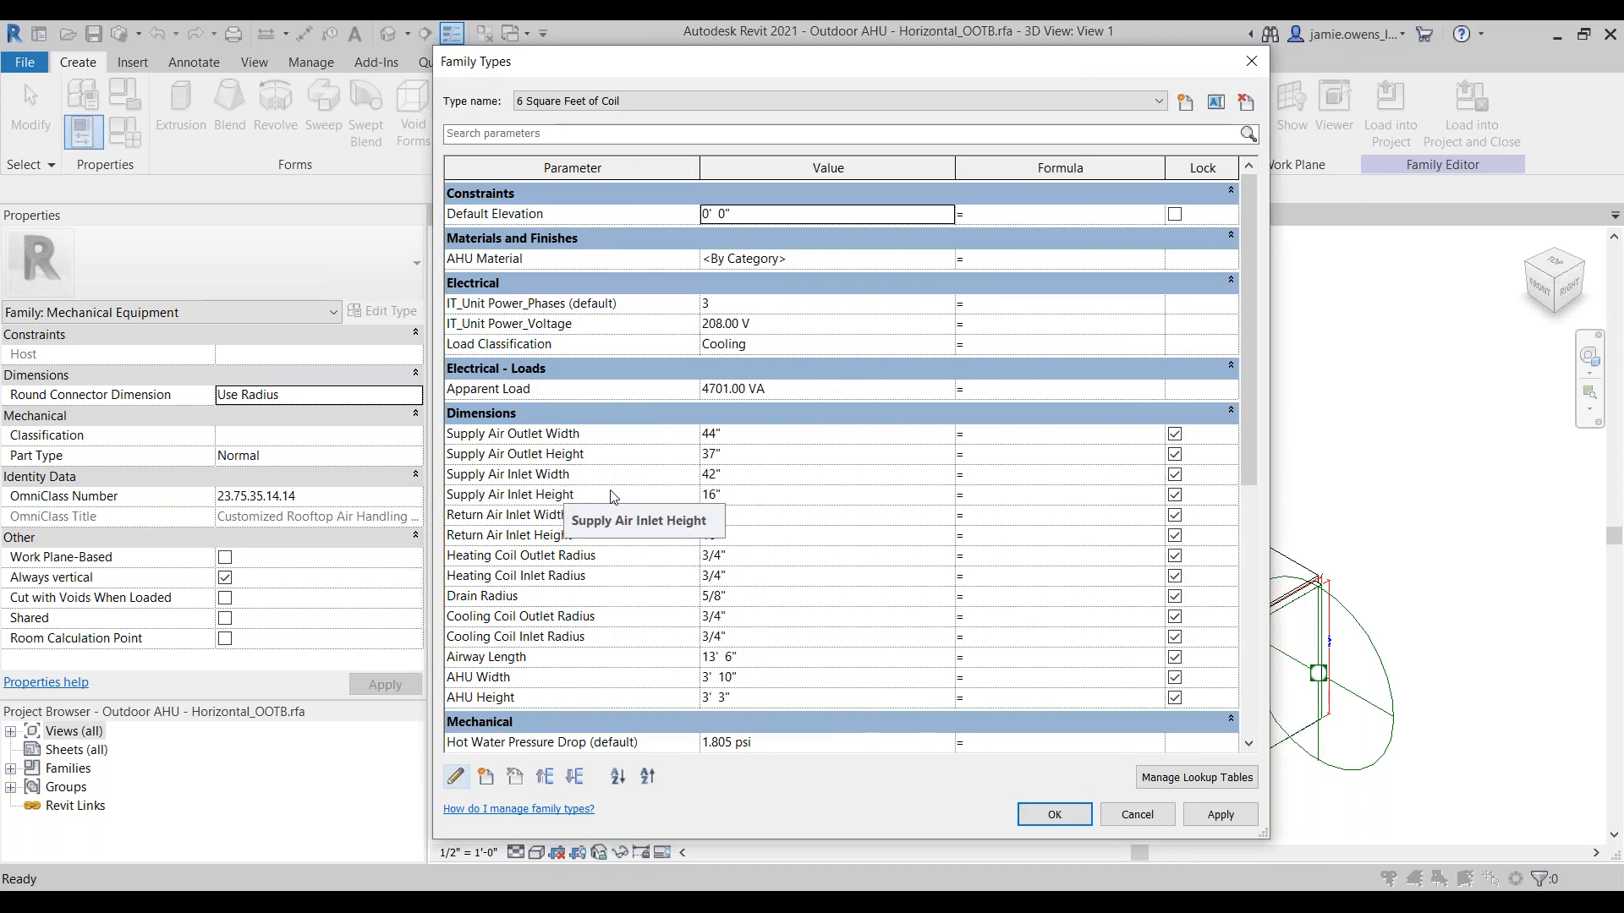
Step: Inspect the parameter properties of IT_Outside Air Flow_CFM without changing them
{"action": "scroll", "coordinate": [613, 496], "scroll_direction": "down", "scroll_amount": 5}
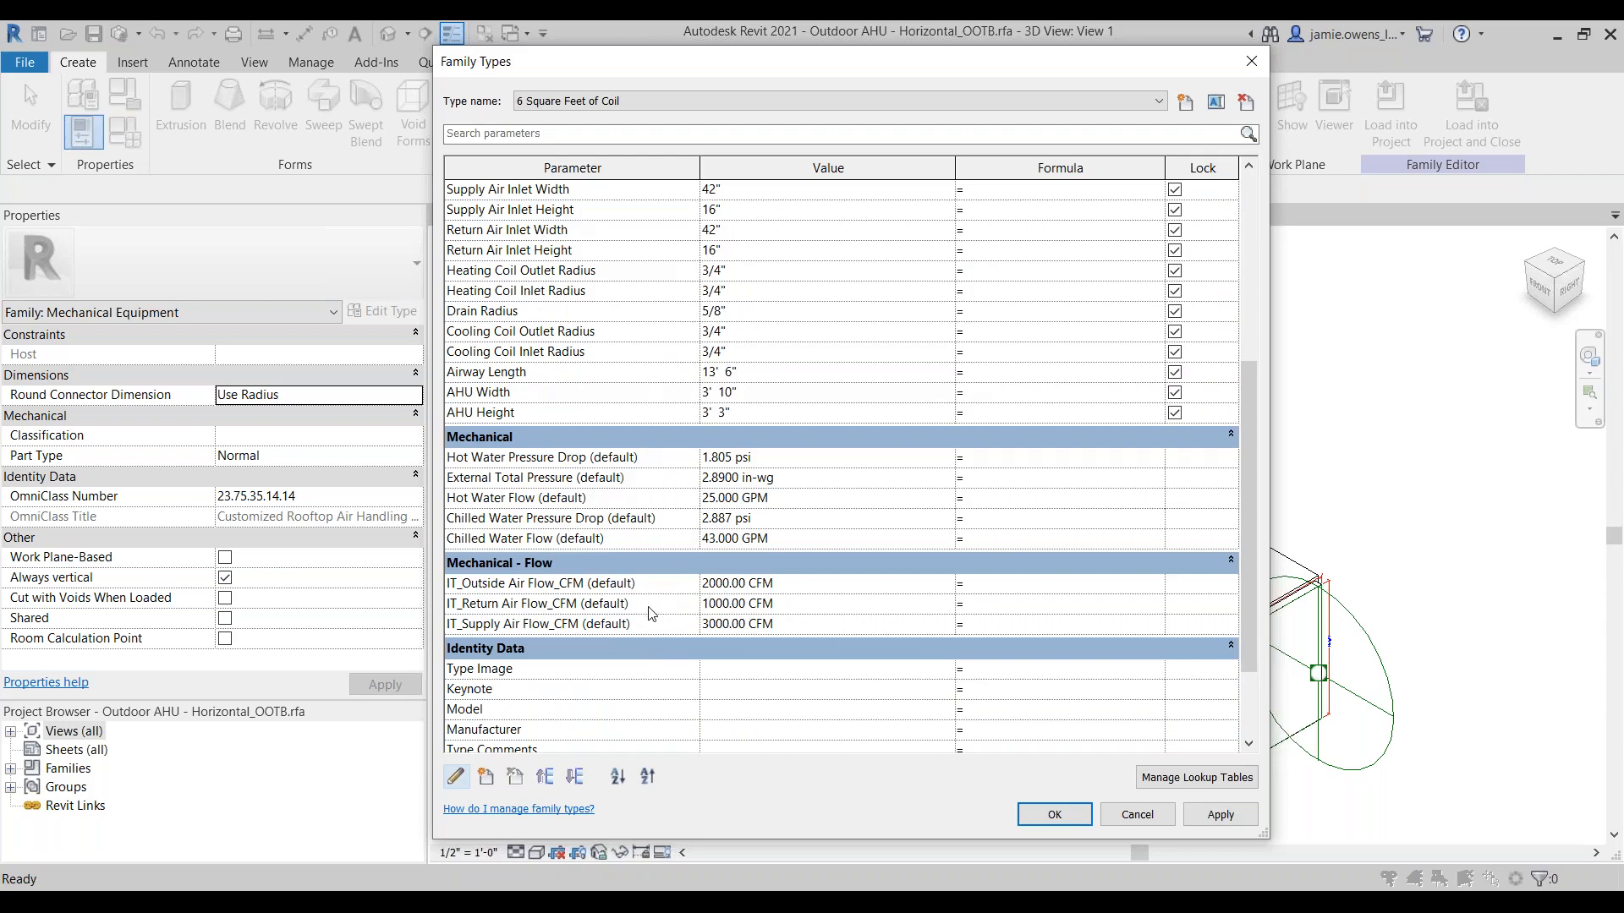
{"action": "left_click", "coordinate": [647, 585]}
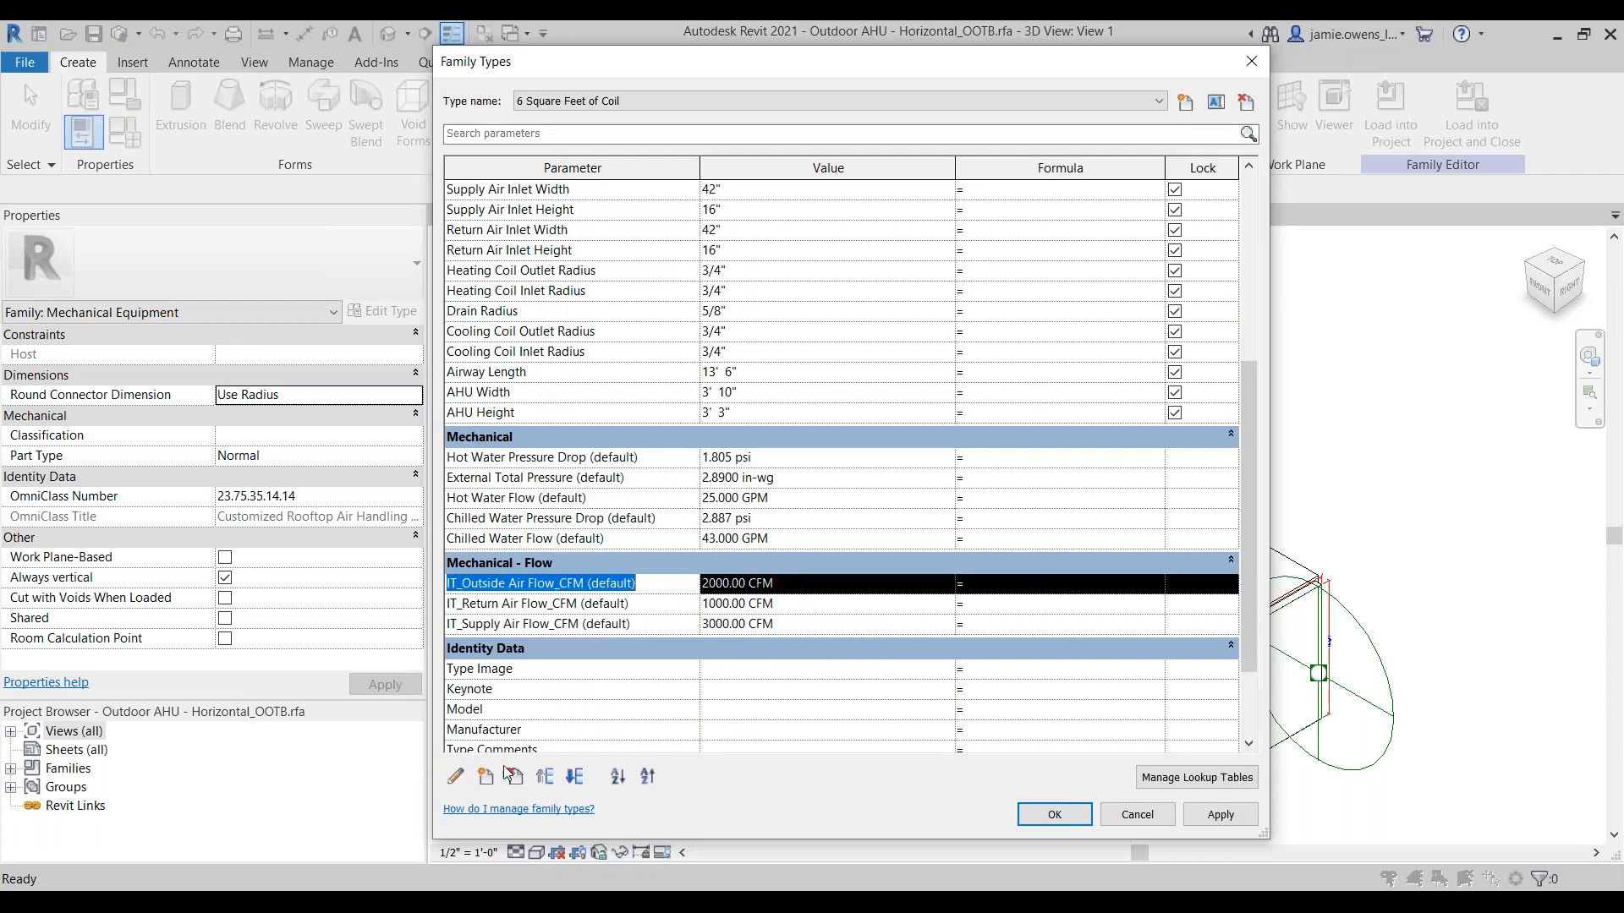
{"action": "left_click", "coordinate": [454, 778]}
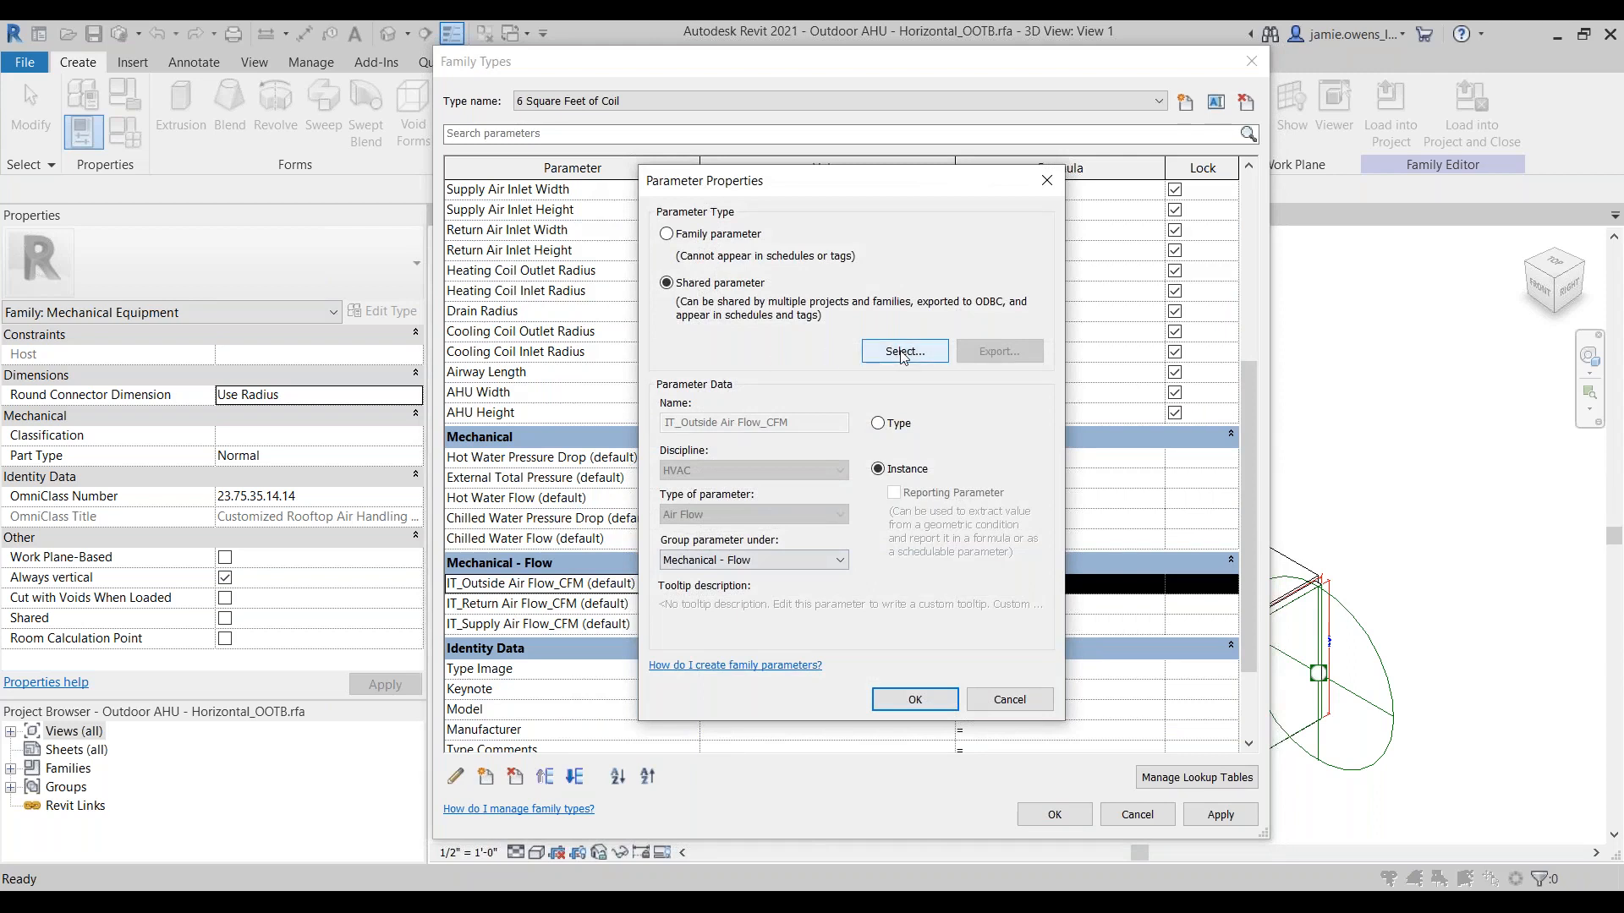
{"action": "left_click", "coordinate": [1000, 700]}
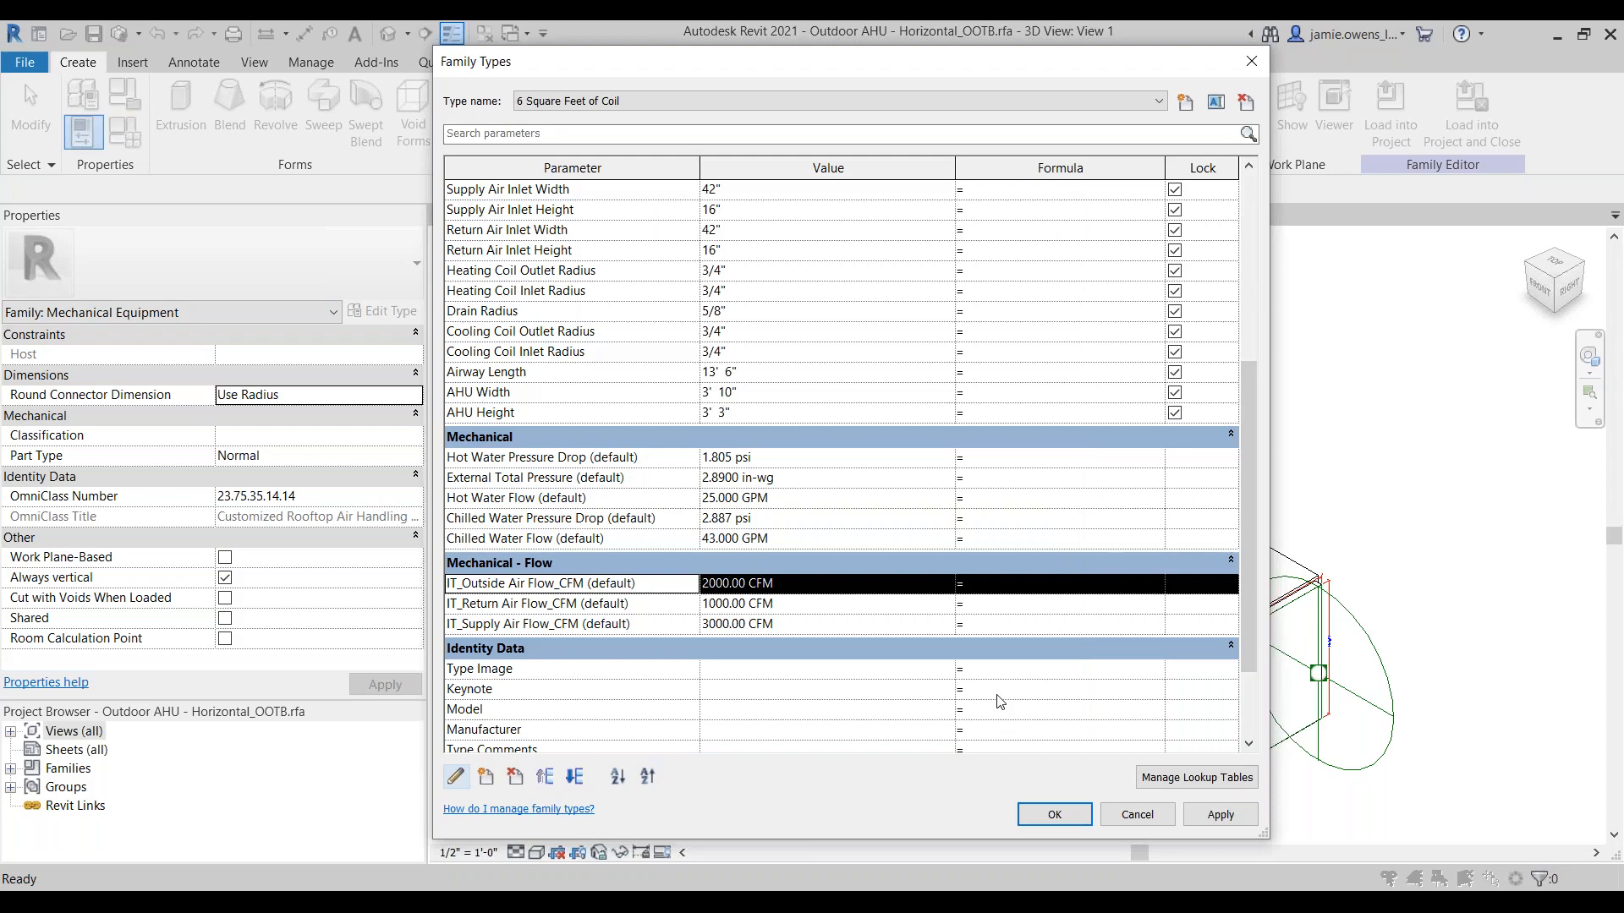
Step: Review the electrical parameters in the Family Types dialog and accept the family type changes
{"action": "scroll", "coordinate": [554, 303], "scroll_direction": "up", "scroll_amount": 4}
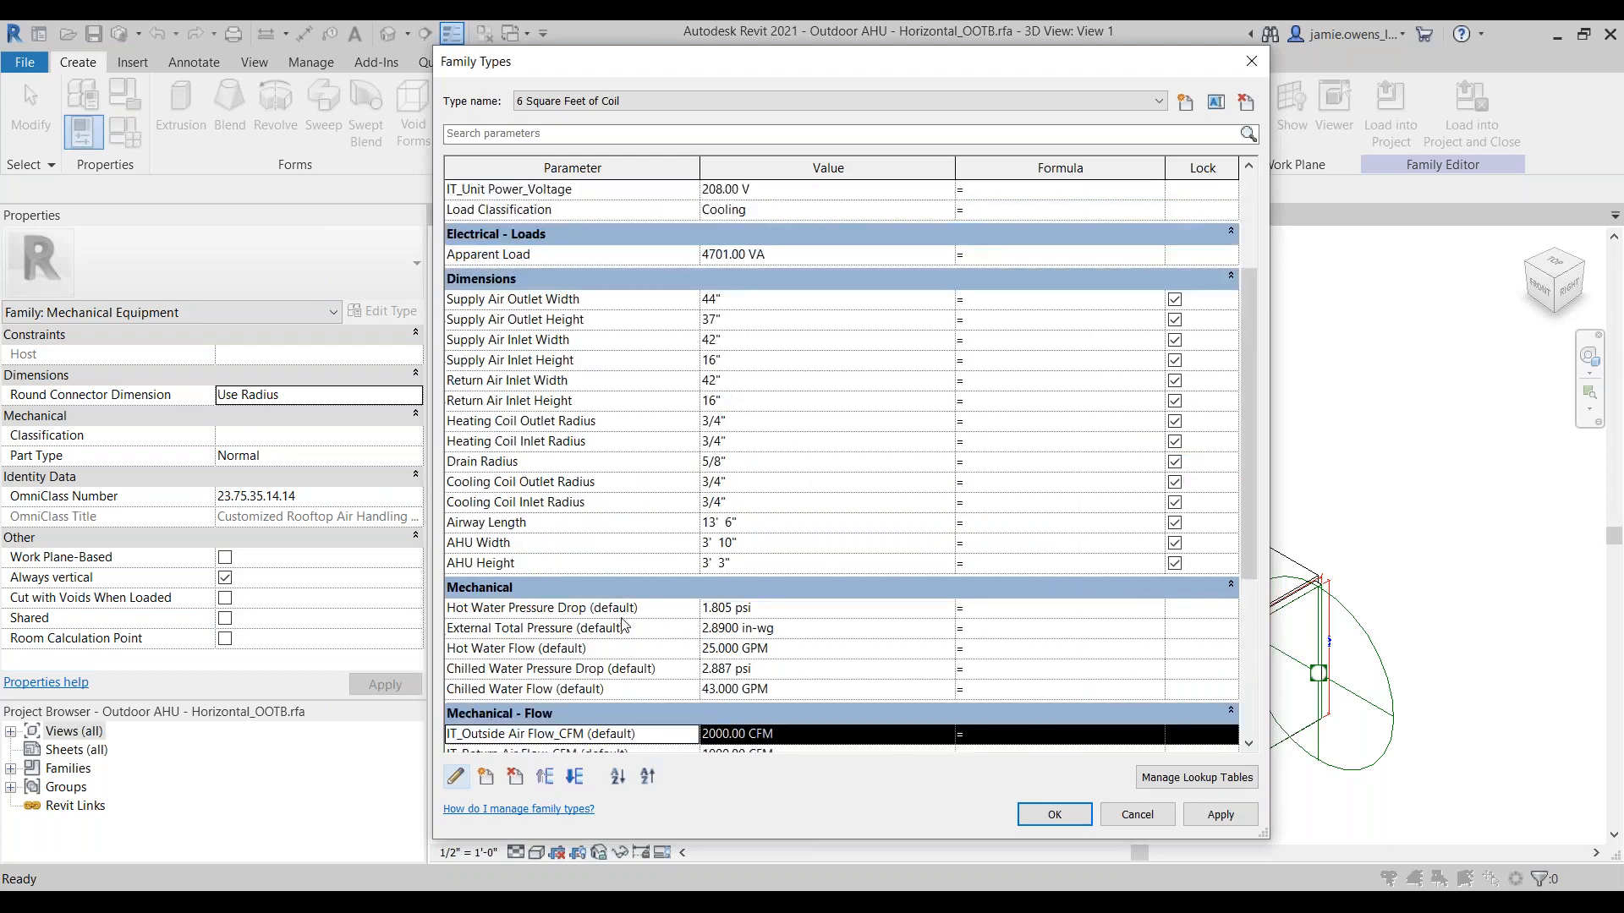
{"action": "scroll", "coordinate": [554, 303], "scroll_direction": "up", "scroll_amount": 2}
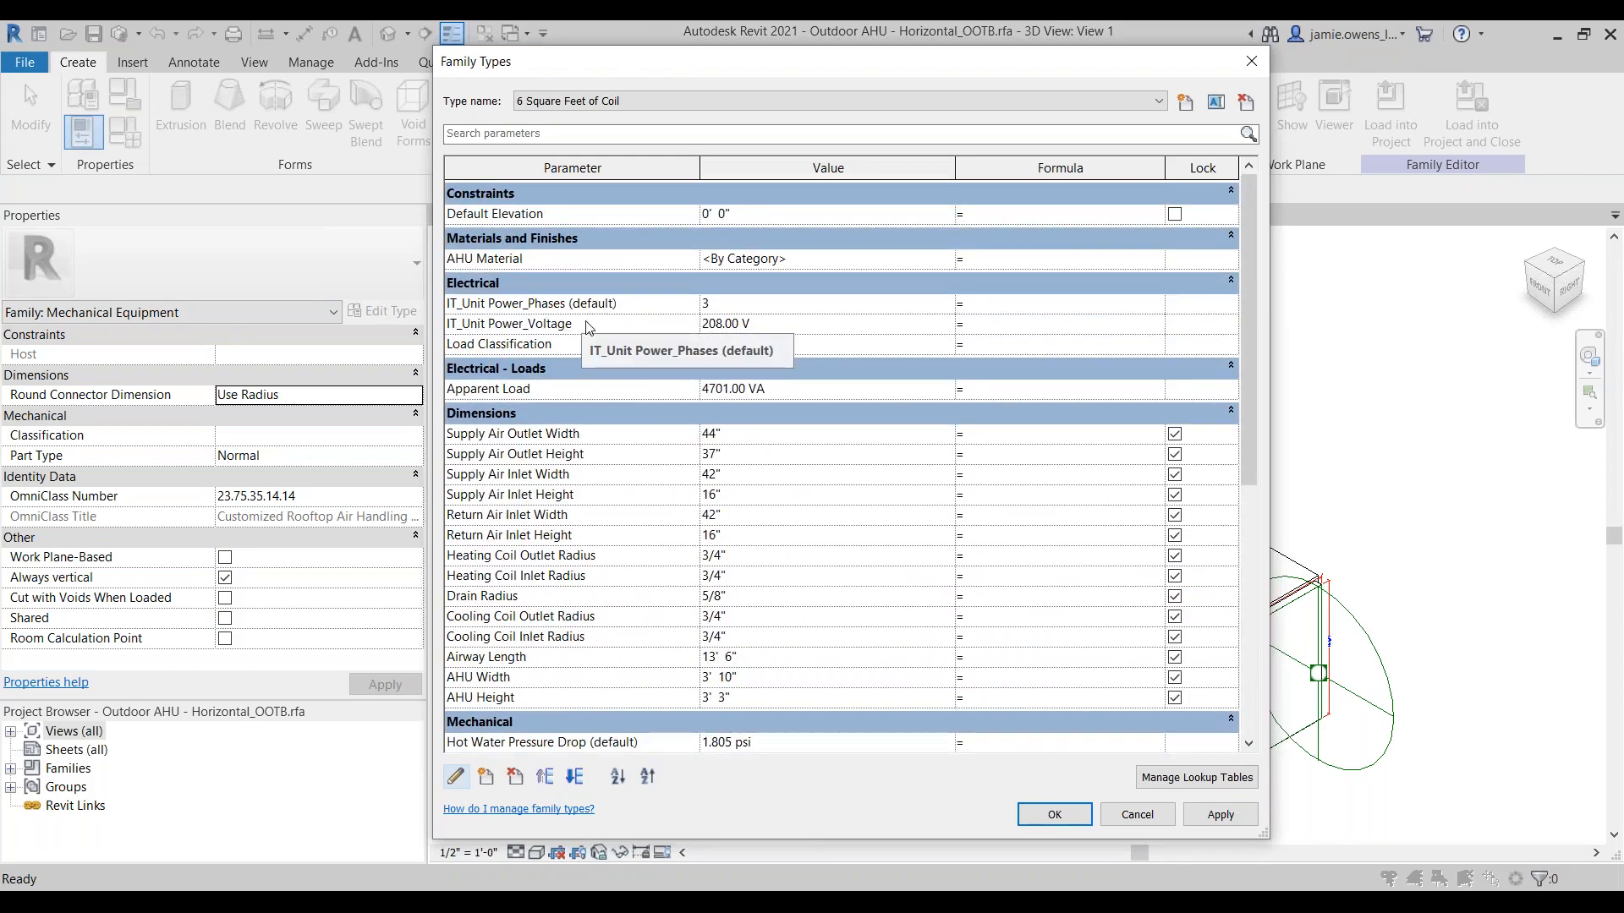
{"action": "left_click_drag", "start_coordinate": [802, 64], "coordinate": [863, 61]}
{"action": "left_click", "coordinate": [1116, 811]}
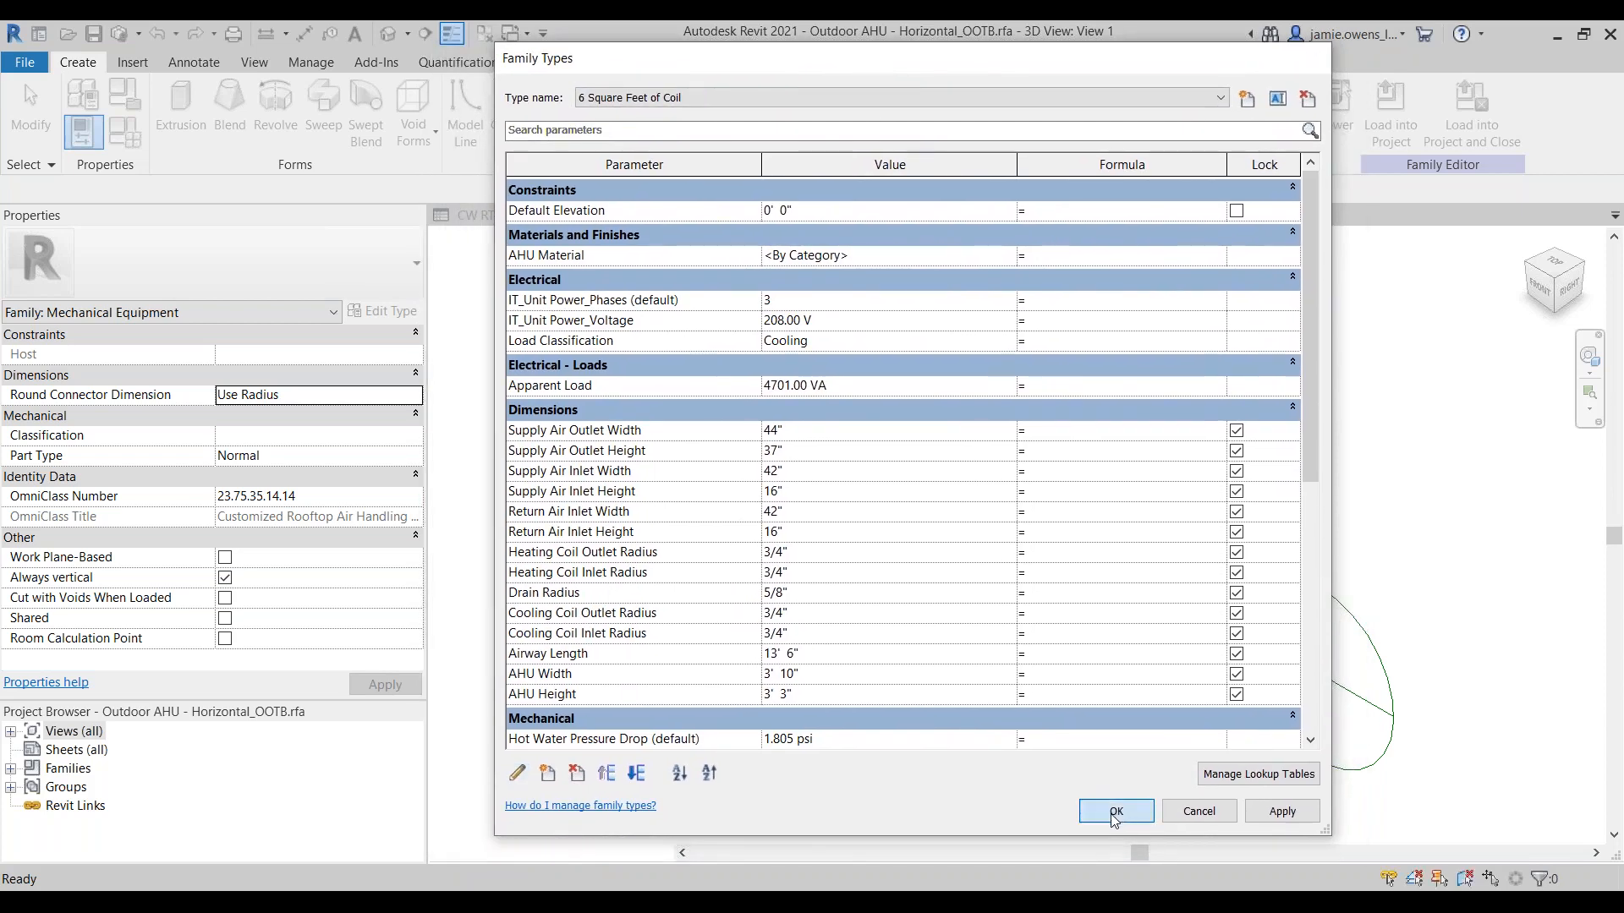
Step: Look through the CW RTU EQUIPMENT SCHEDULE columns and return to the air handler family's 3D view
{"action": "left_click", "coordinate": [521, 217]}
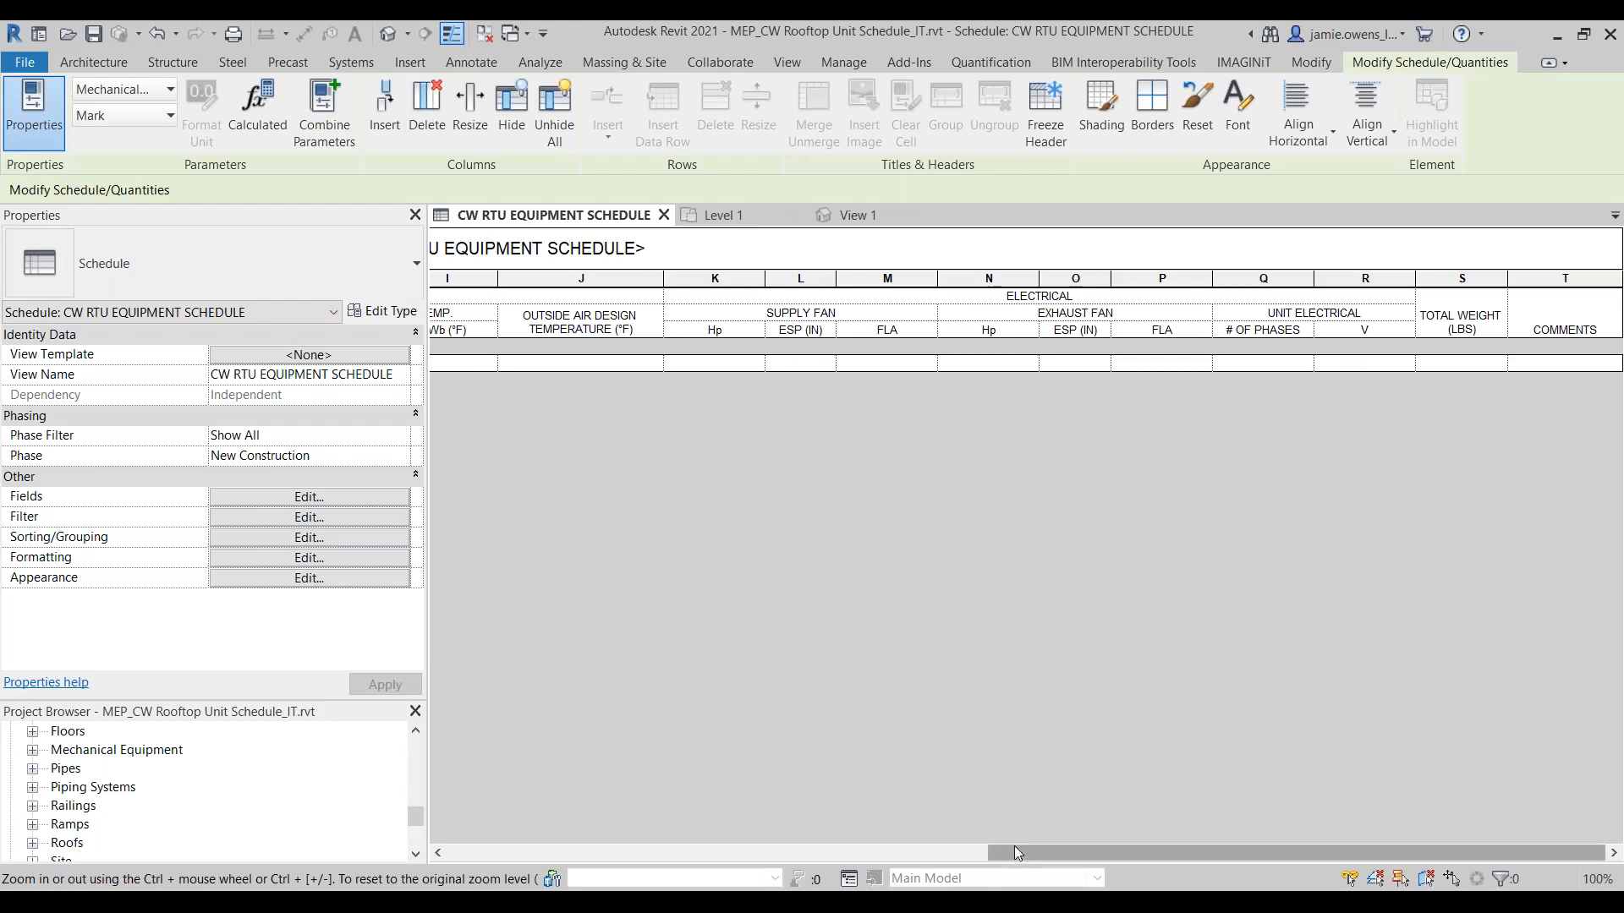
{"action": "left_click_drag", "start_coordinate": [1103, 851], "coordinate": [723, 851]}
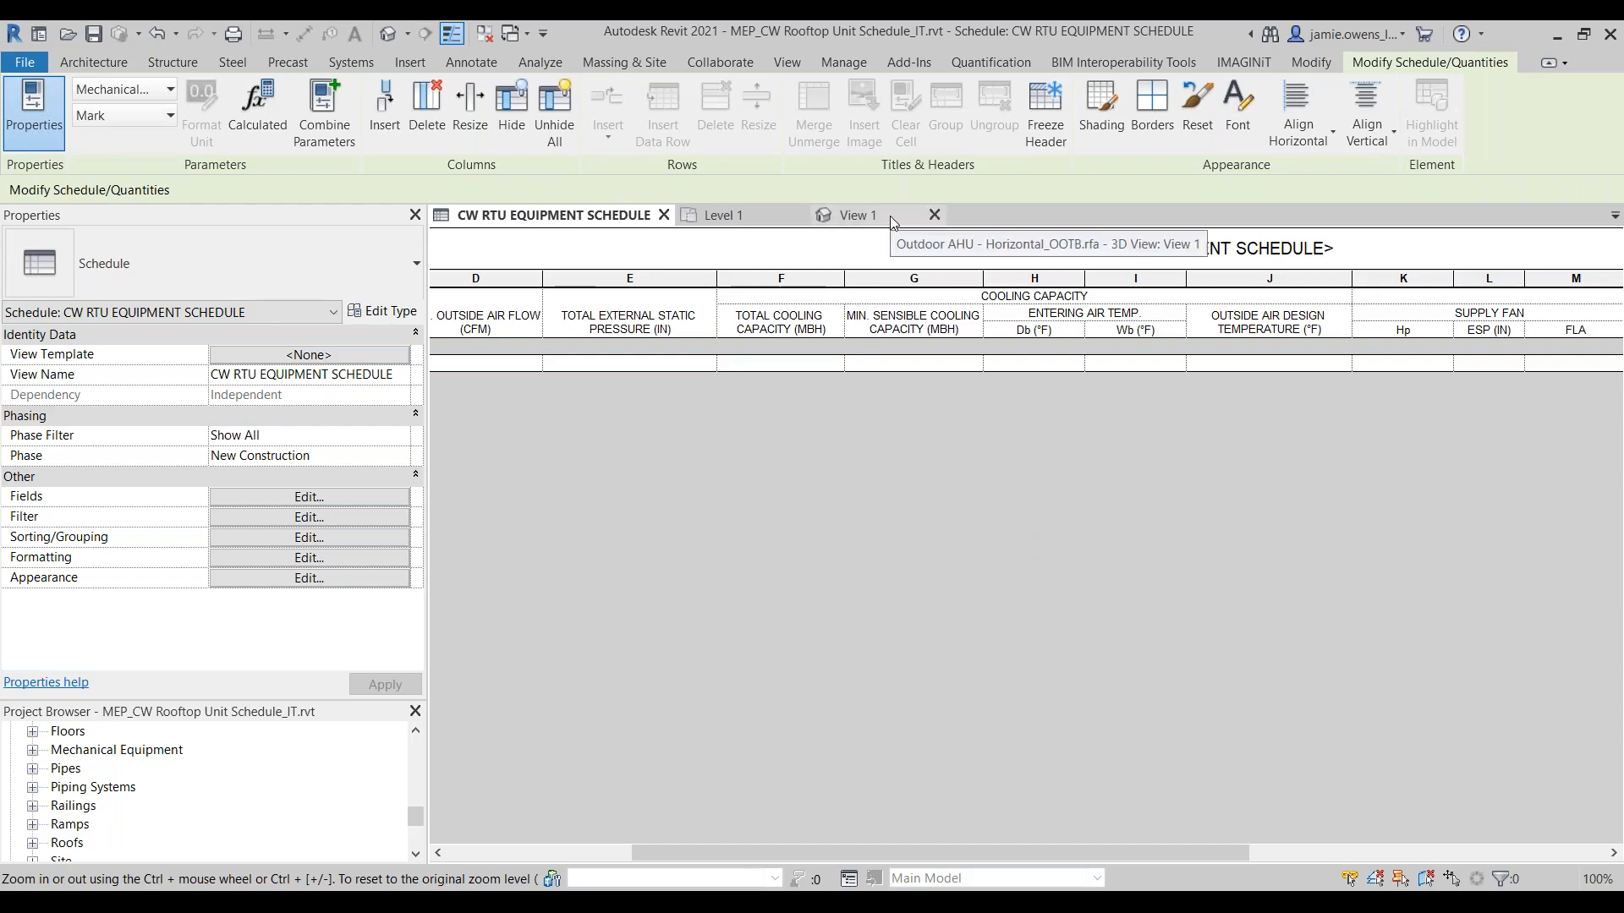
{"action": "left_click", "coordinate": [854, 214]}
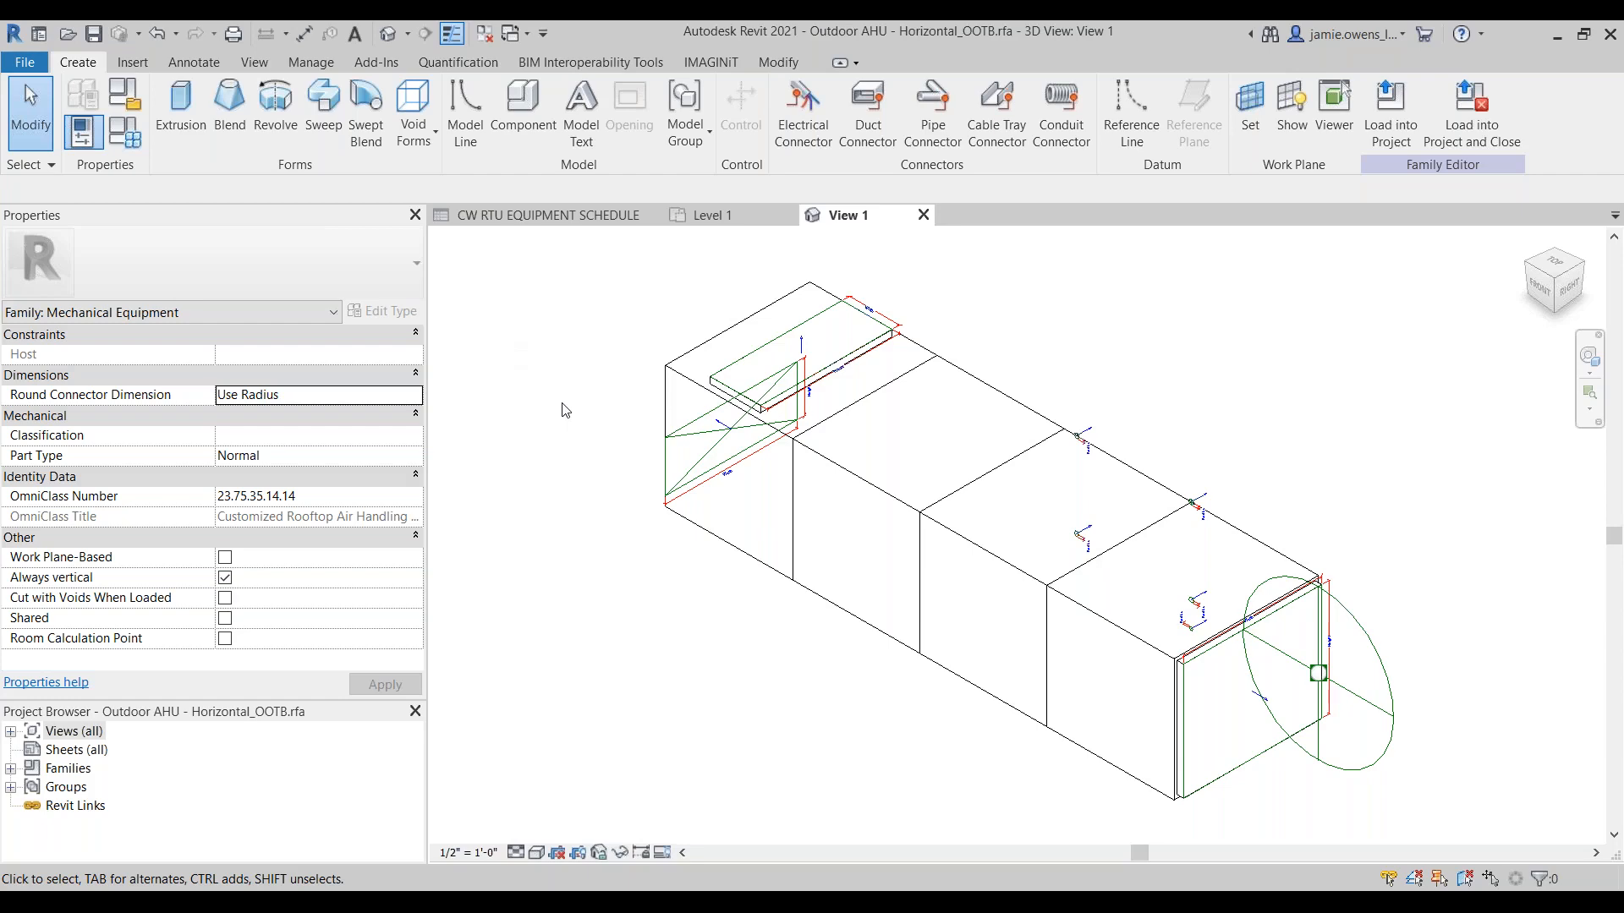
Step: Start the Add Shared Parameters action in the Family Processor and enlarge its window
{"action": "left_click", "coordinate": [709, 62]}
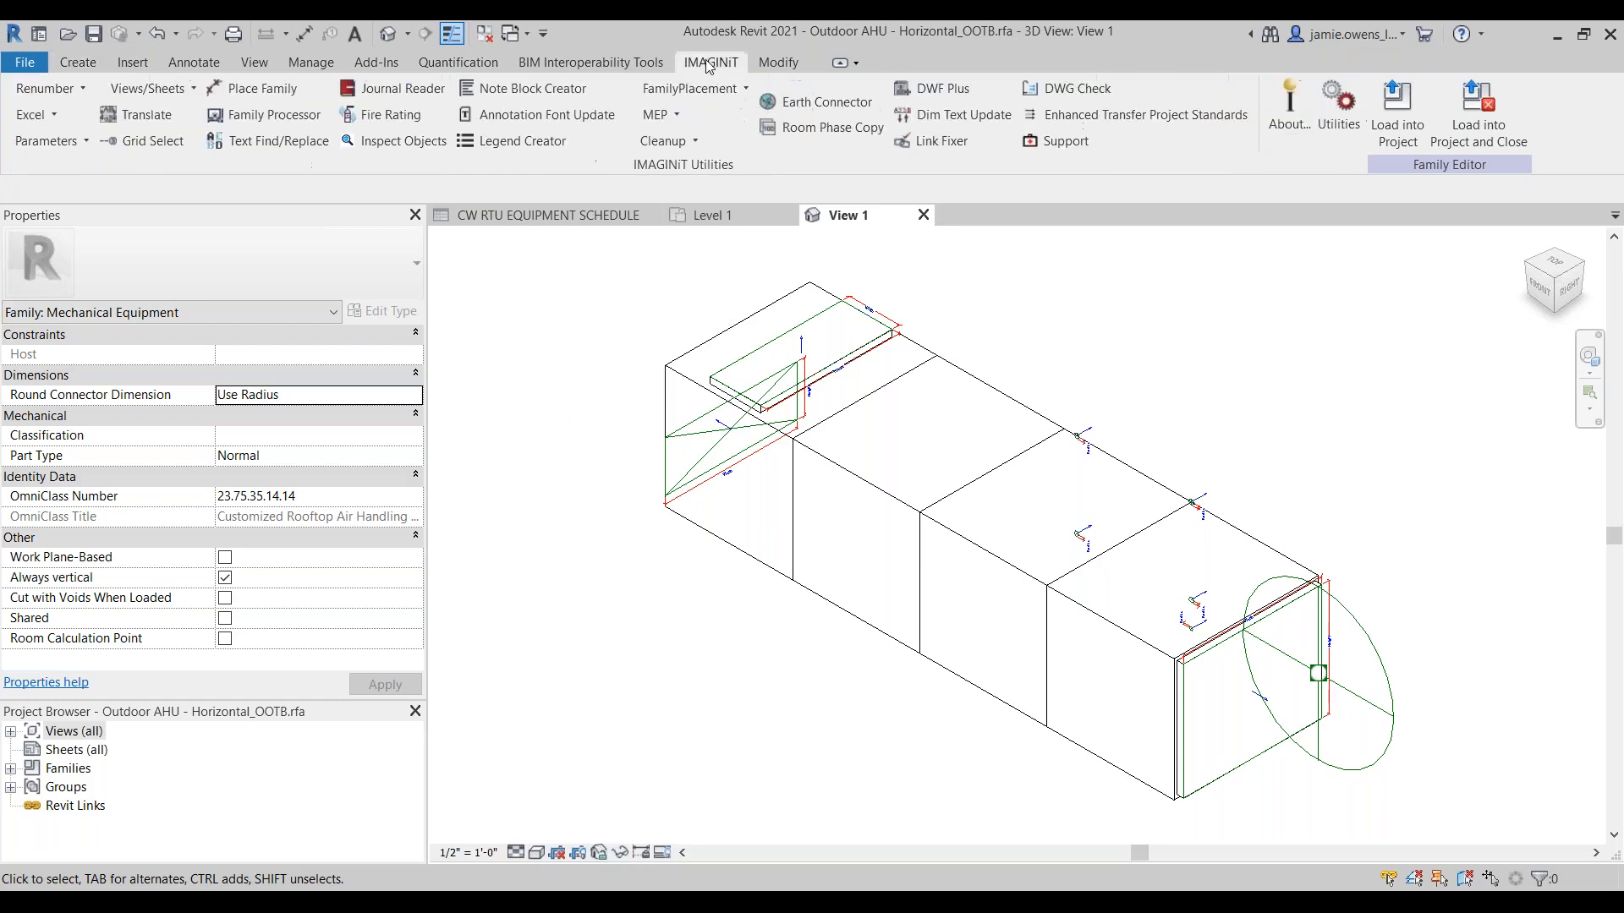
{"action": "left_click", "coordinate": [264, 114]}
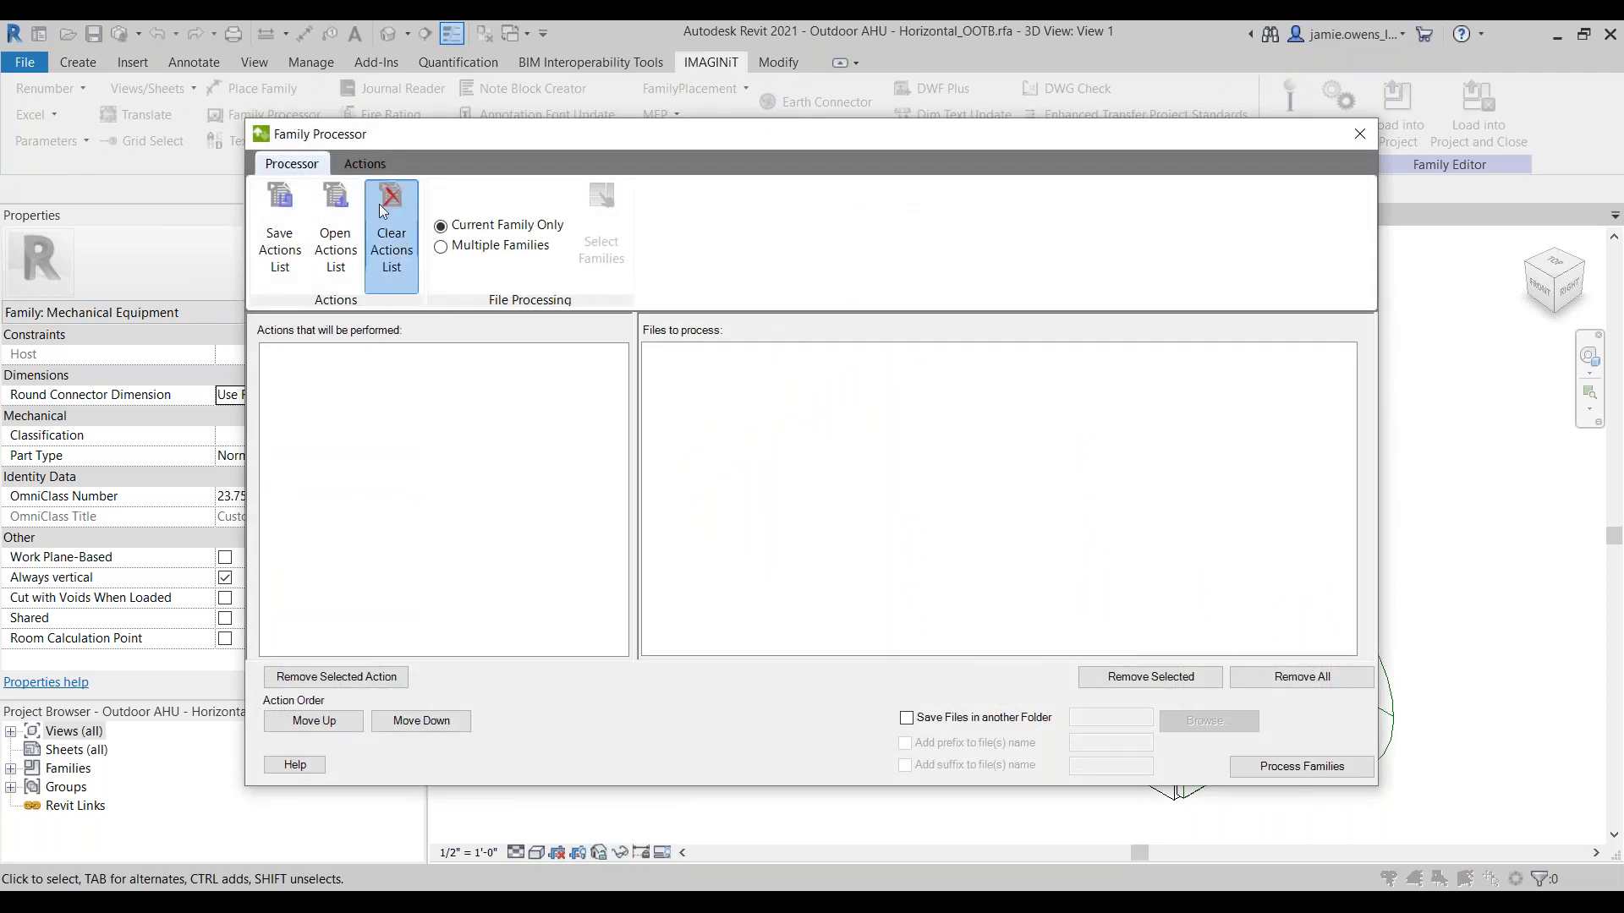
{"action": "left_click", "coordinate": [364, 164]}
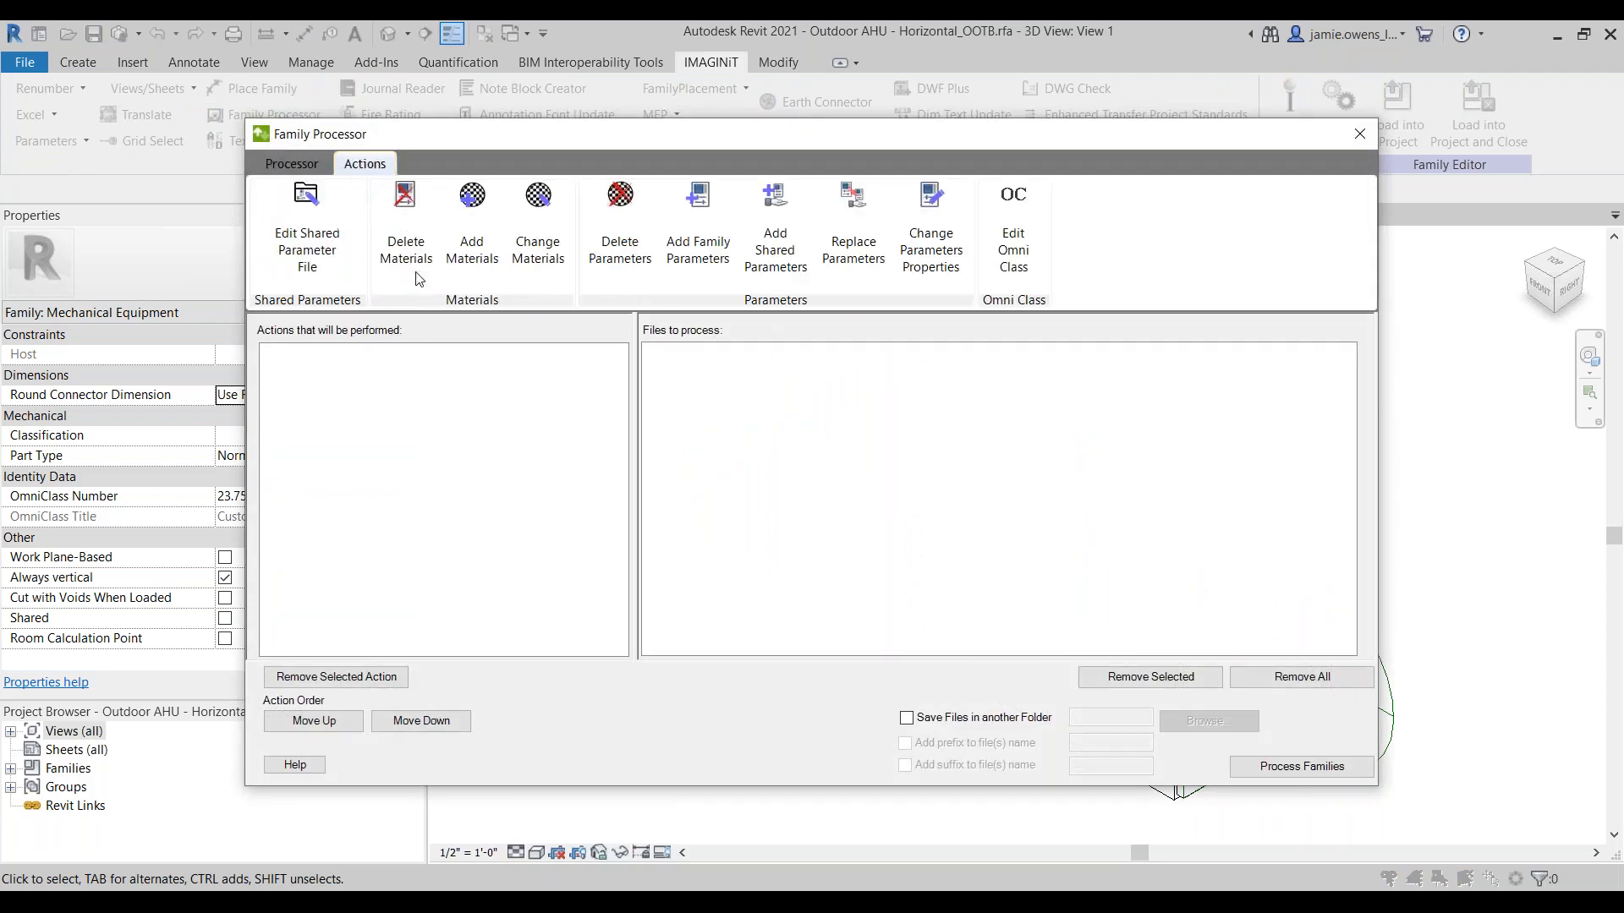
{"action": "left_click", "coordinate": [776, 249]}
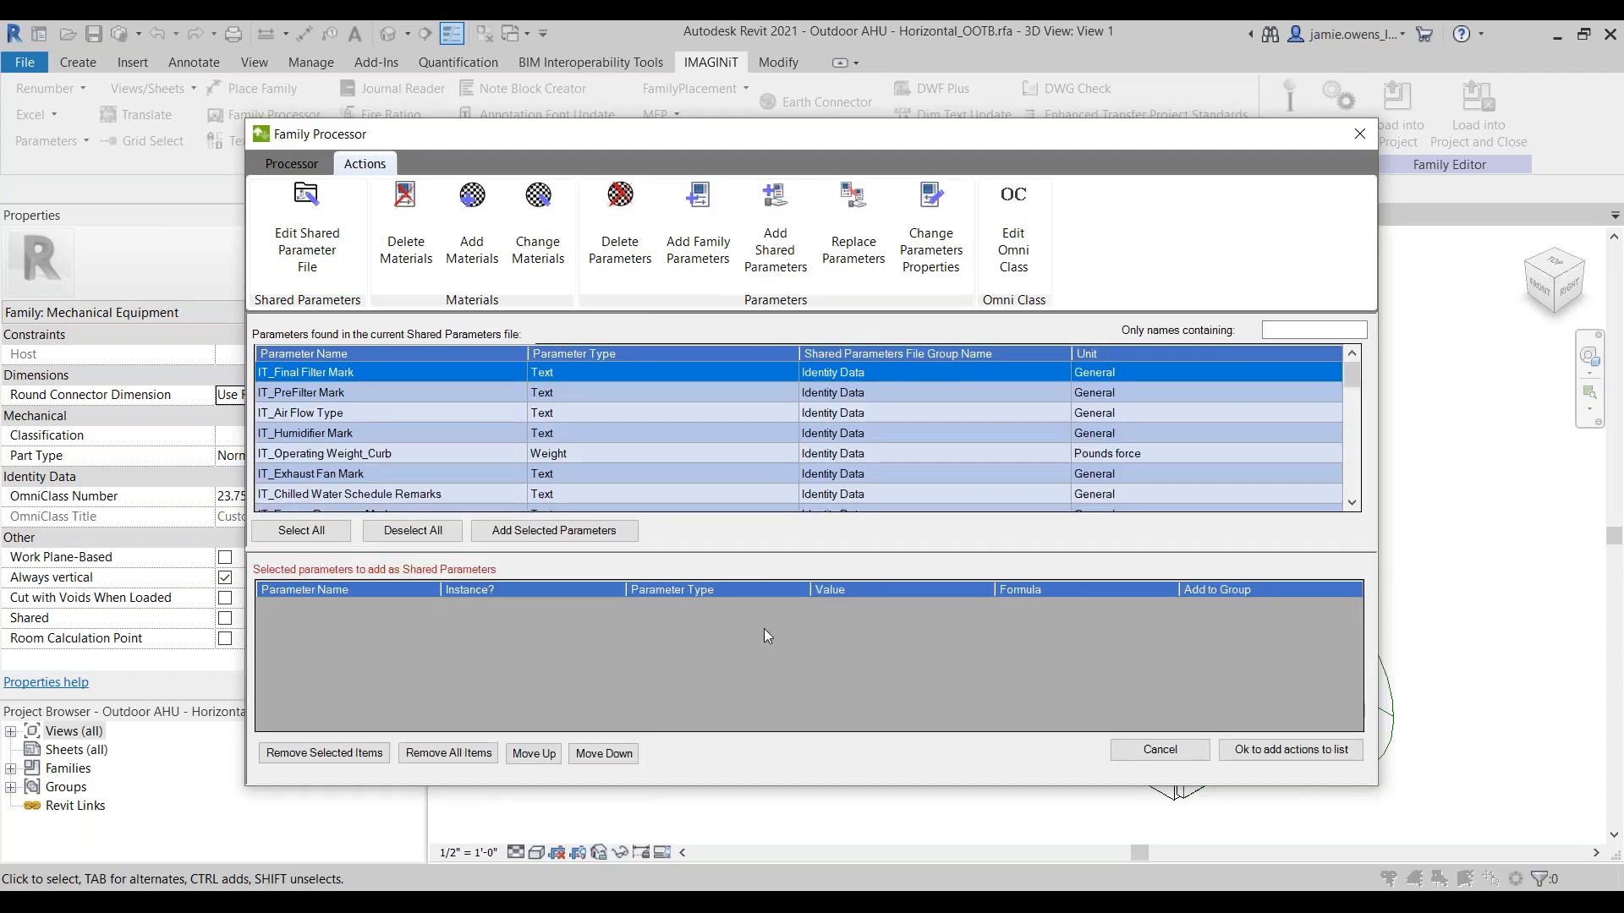
{"action": "left_click_drag", "start_coordinate": [779, 121], "coordinate": [779, 36]}
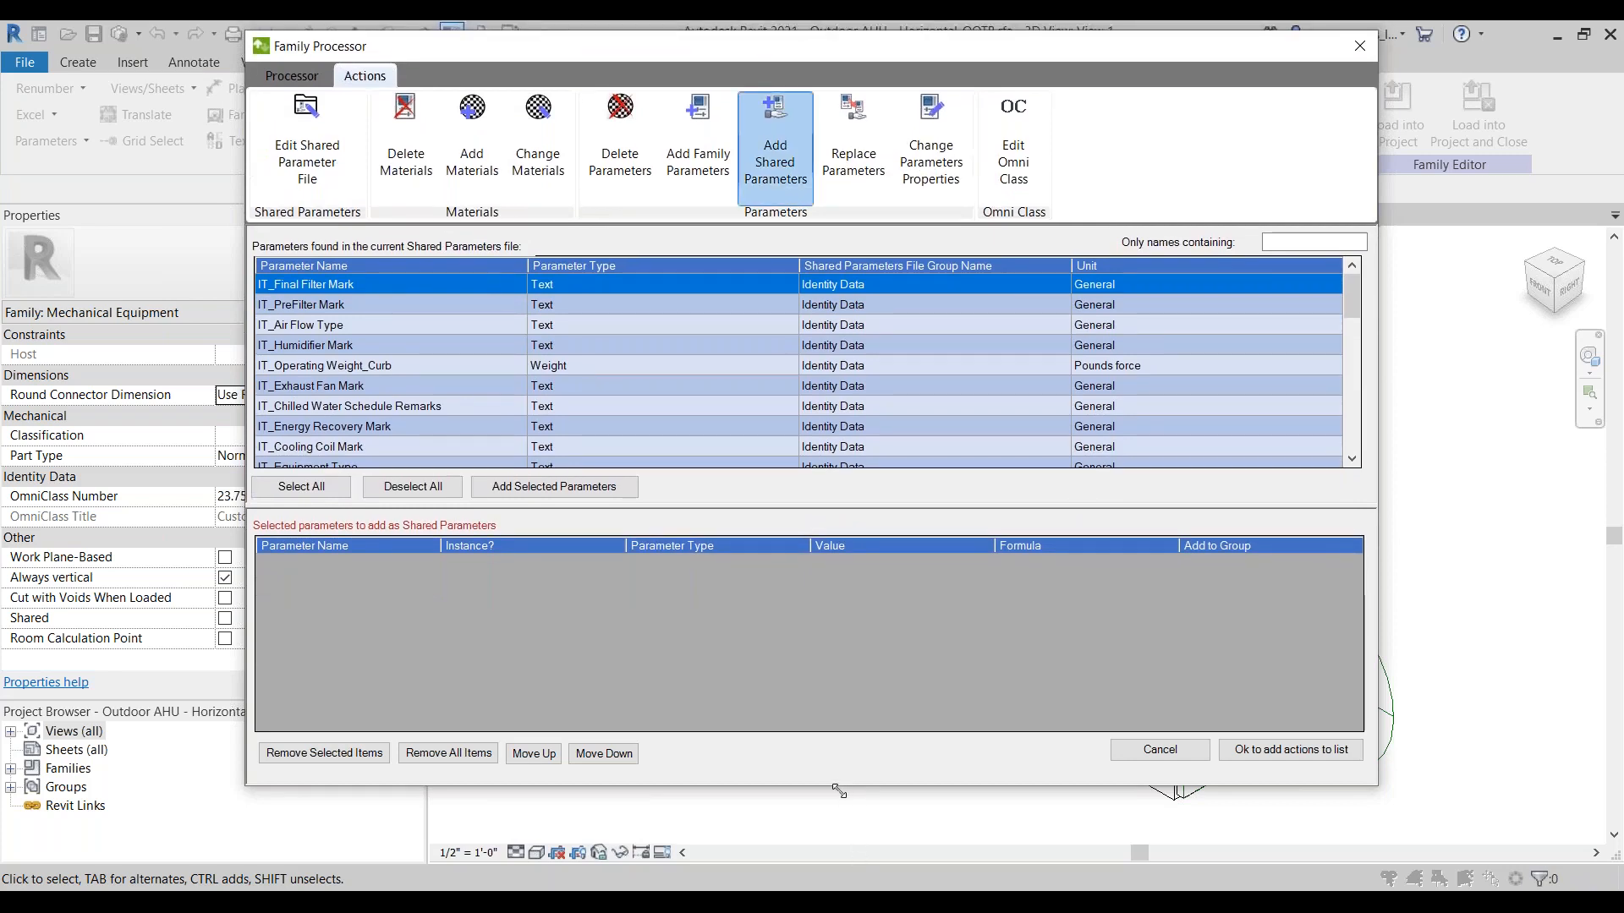
{"action": "left_click_drag", "start_coordinate": [838, 791], "coordinate": [838, 891]}
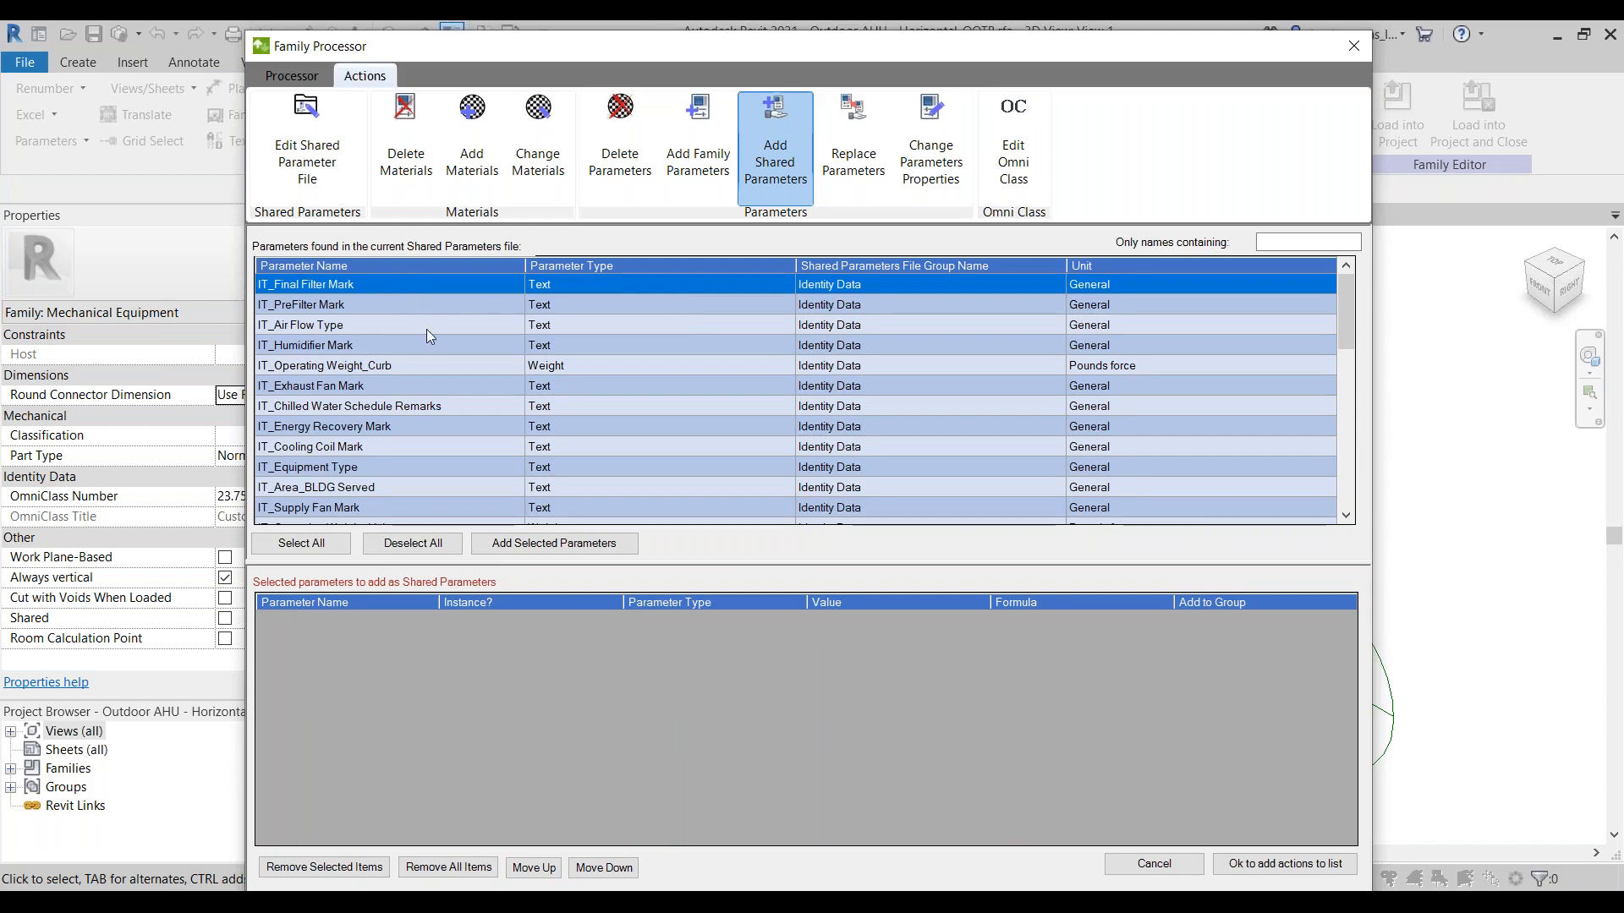
Step: Add every parameter in the current shared parameters file to the list of shared parameters to add
{"action": "scroll", "coordinate": [440, 321], "scroll_direction": "down", "scroll_amount": 8}
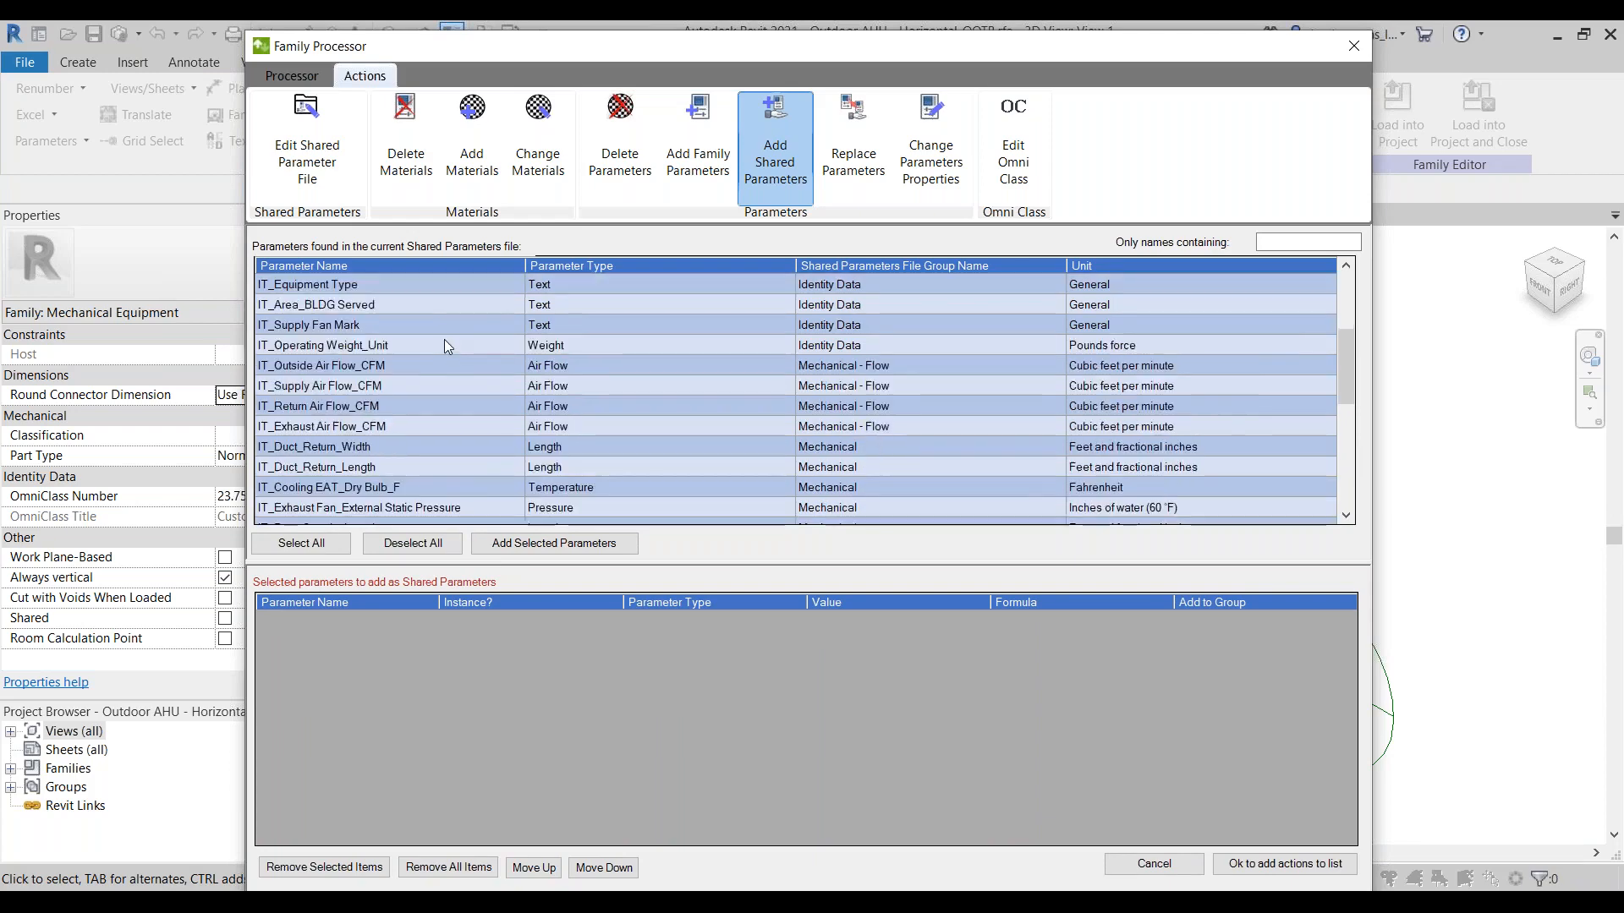
{"action": "scroll", "coordinate": [444, 365], "scroll_direction": "down", "scroll_amount": 1}
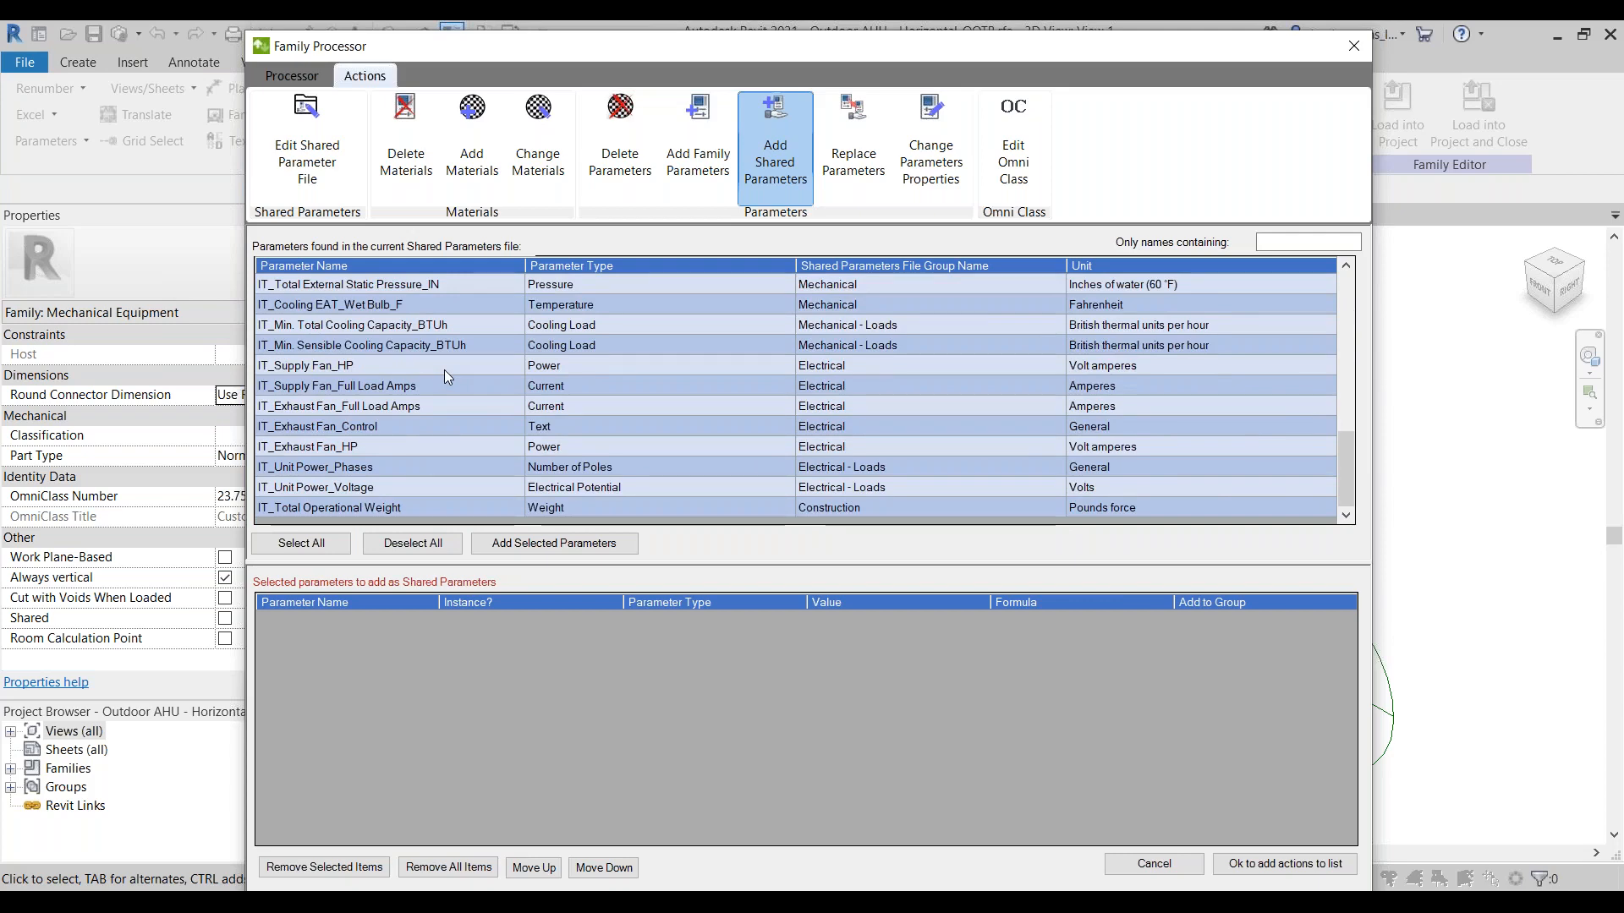
{"action": "left_click", "coordinate": [302, 543]}
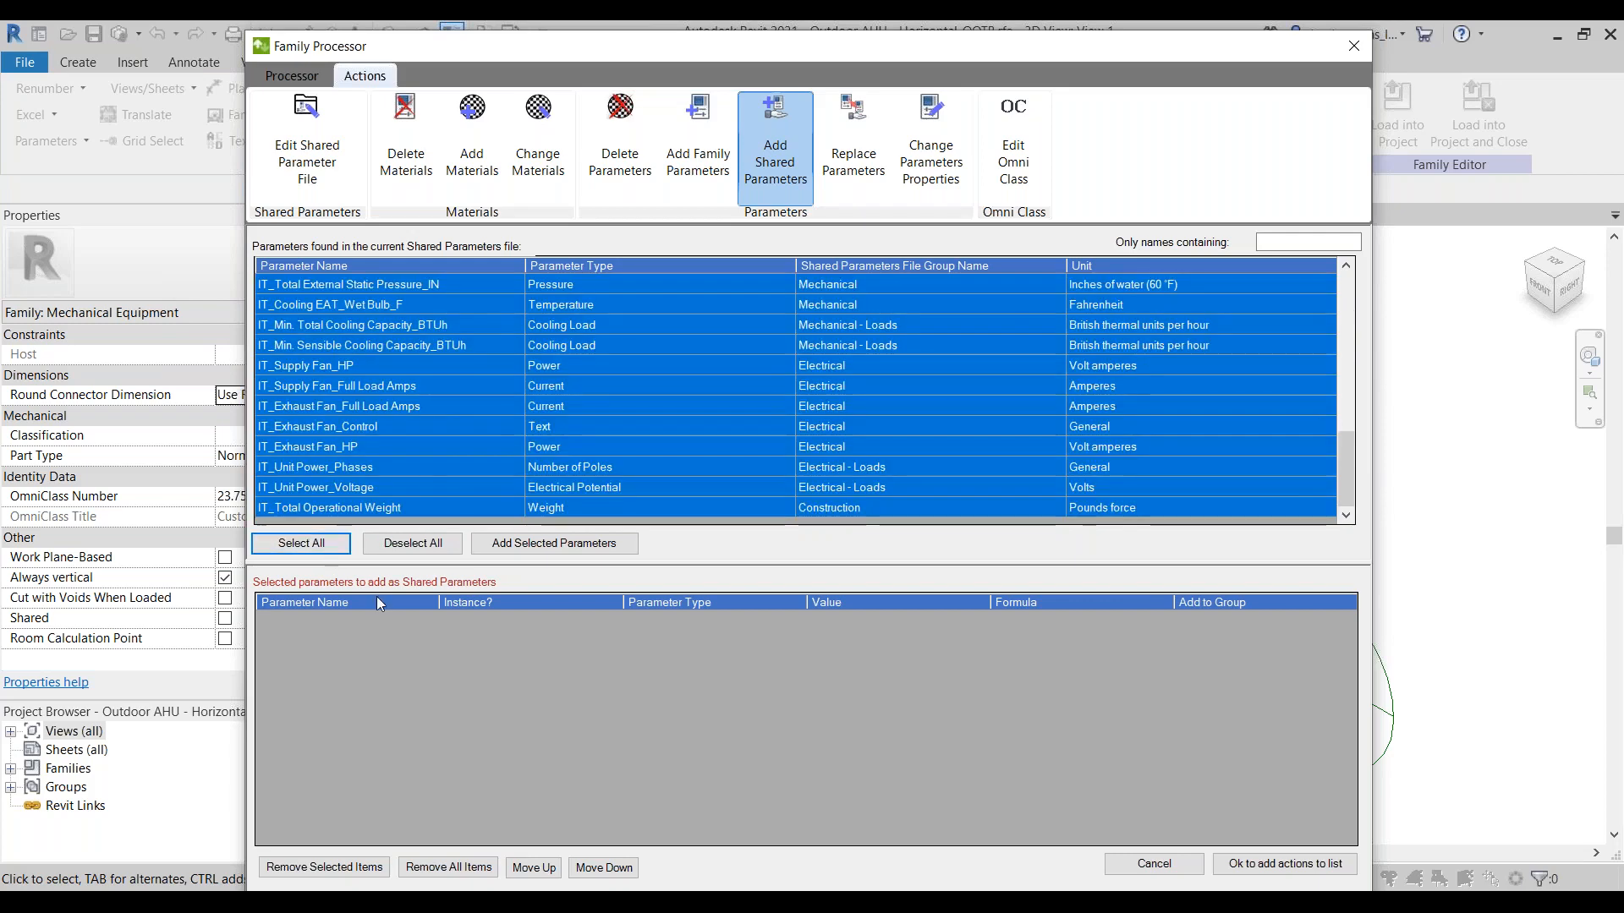
{"action": "left_click", "coordinate": [554, 543]}
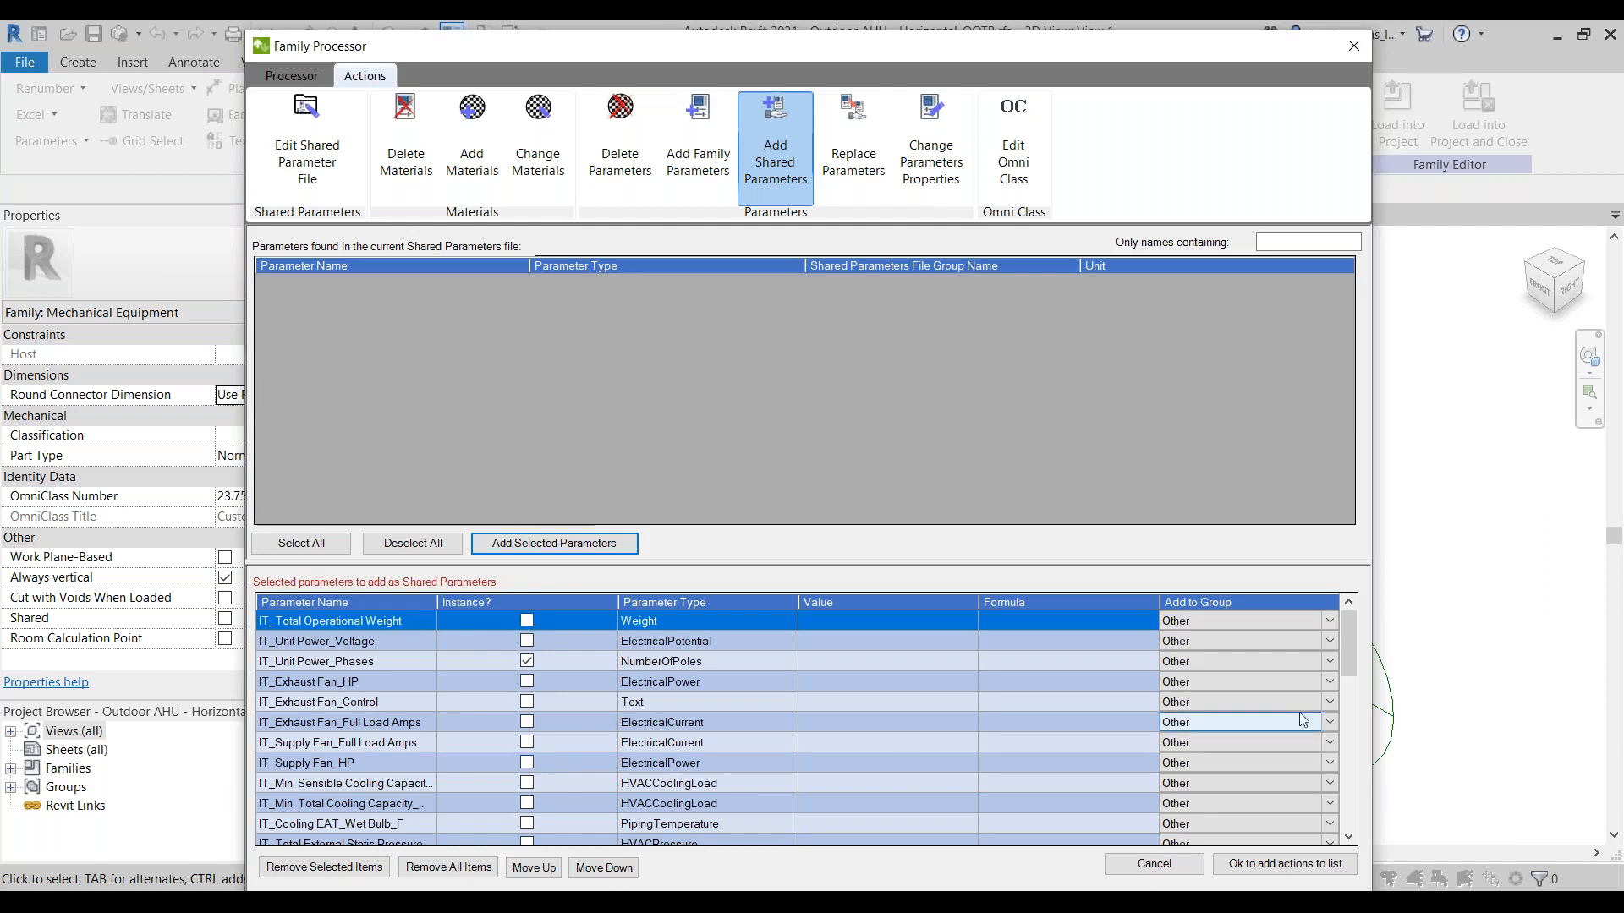
Step: Assign the IT_Total Operational Weight parameter to the Identity Data group
{"action": "left_click", "coordinate": [1331, 623]}
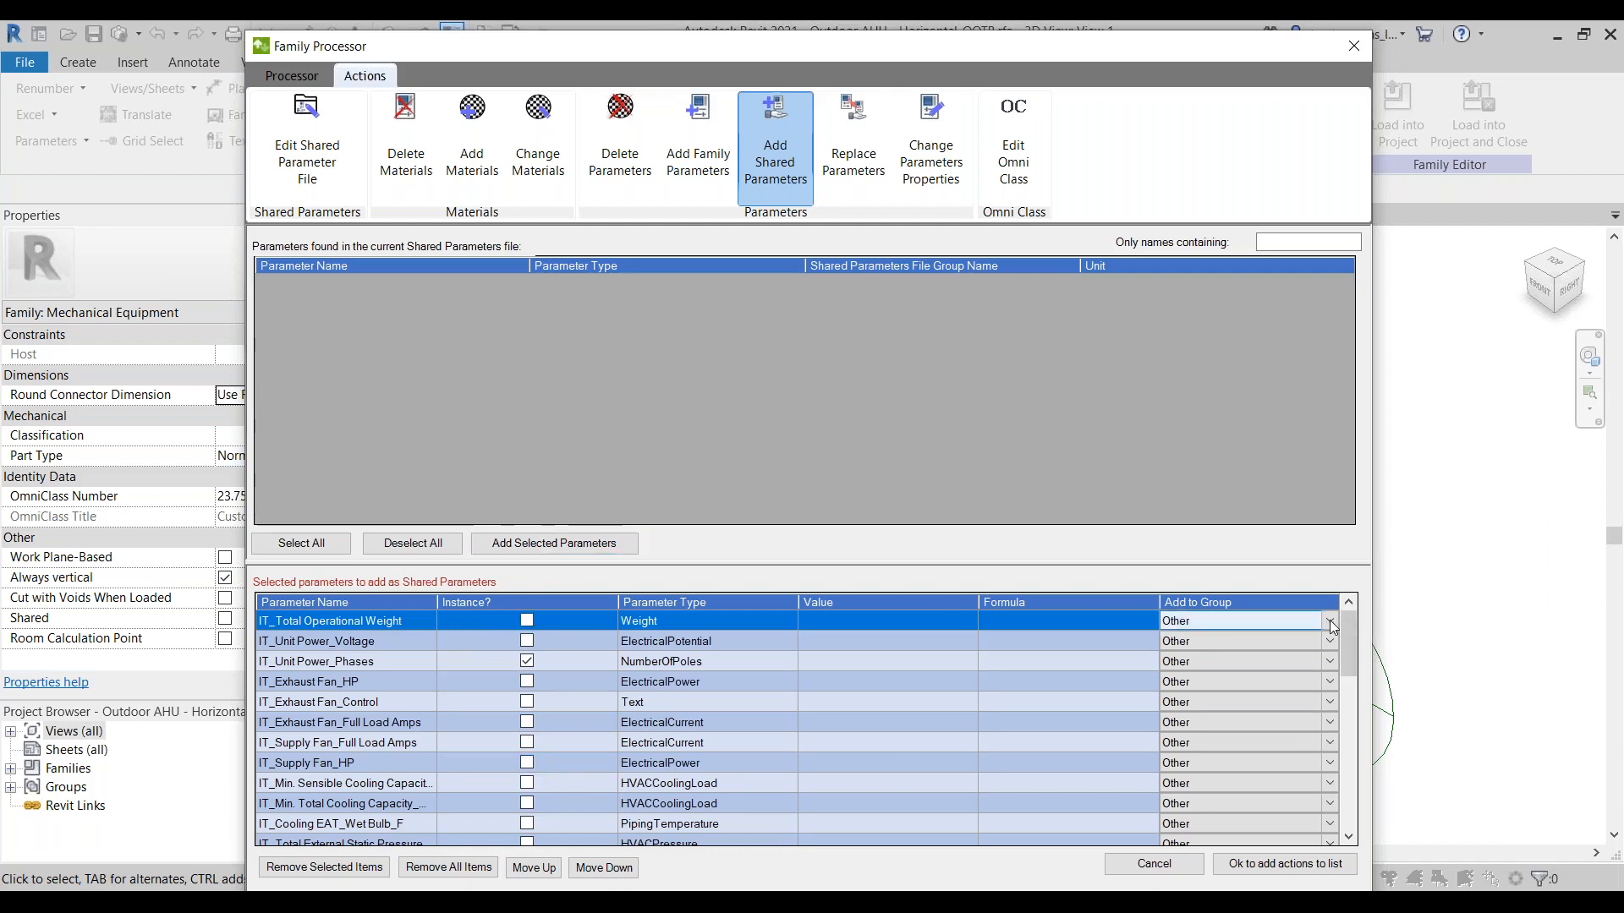
{"action": "left_click", "coordinate": [1218, 626]}
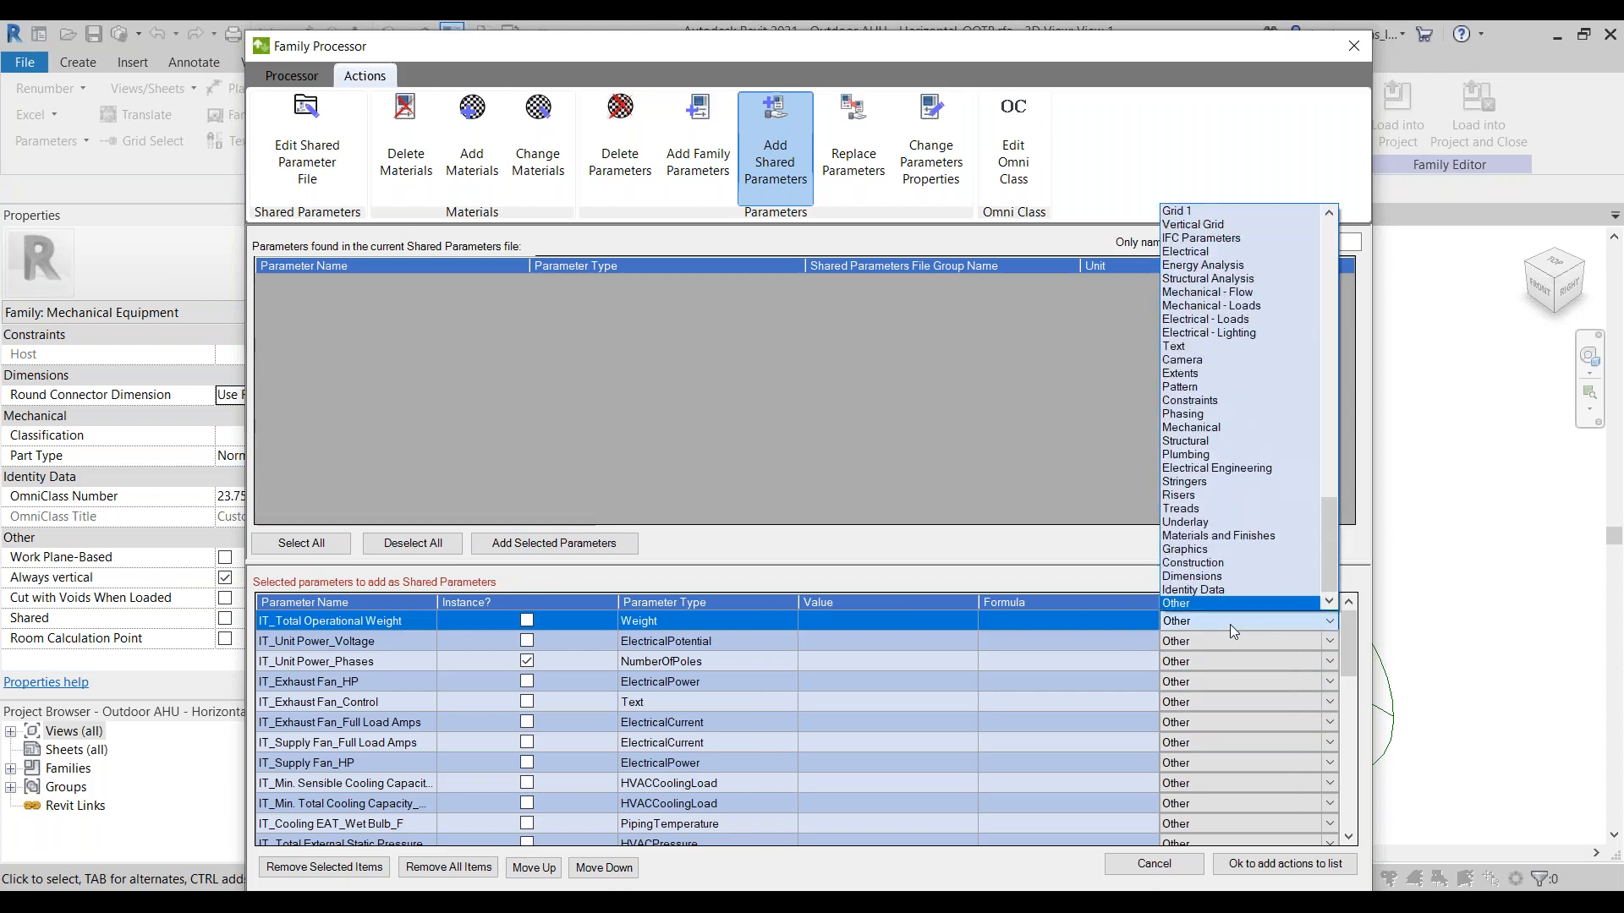
{"action": "key", "text": "s"}
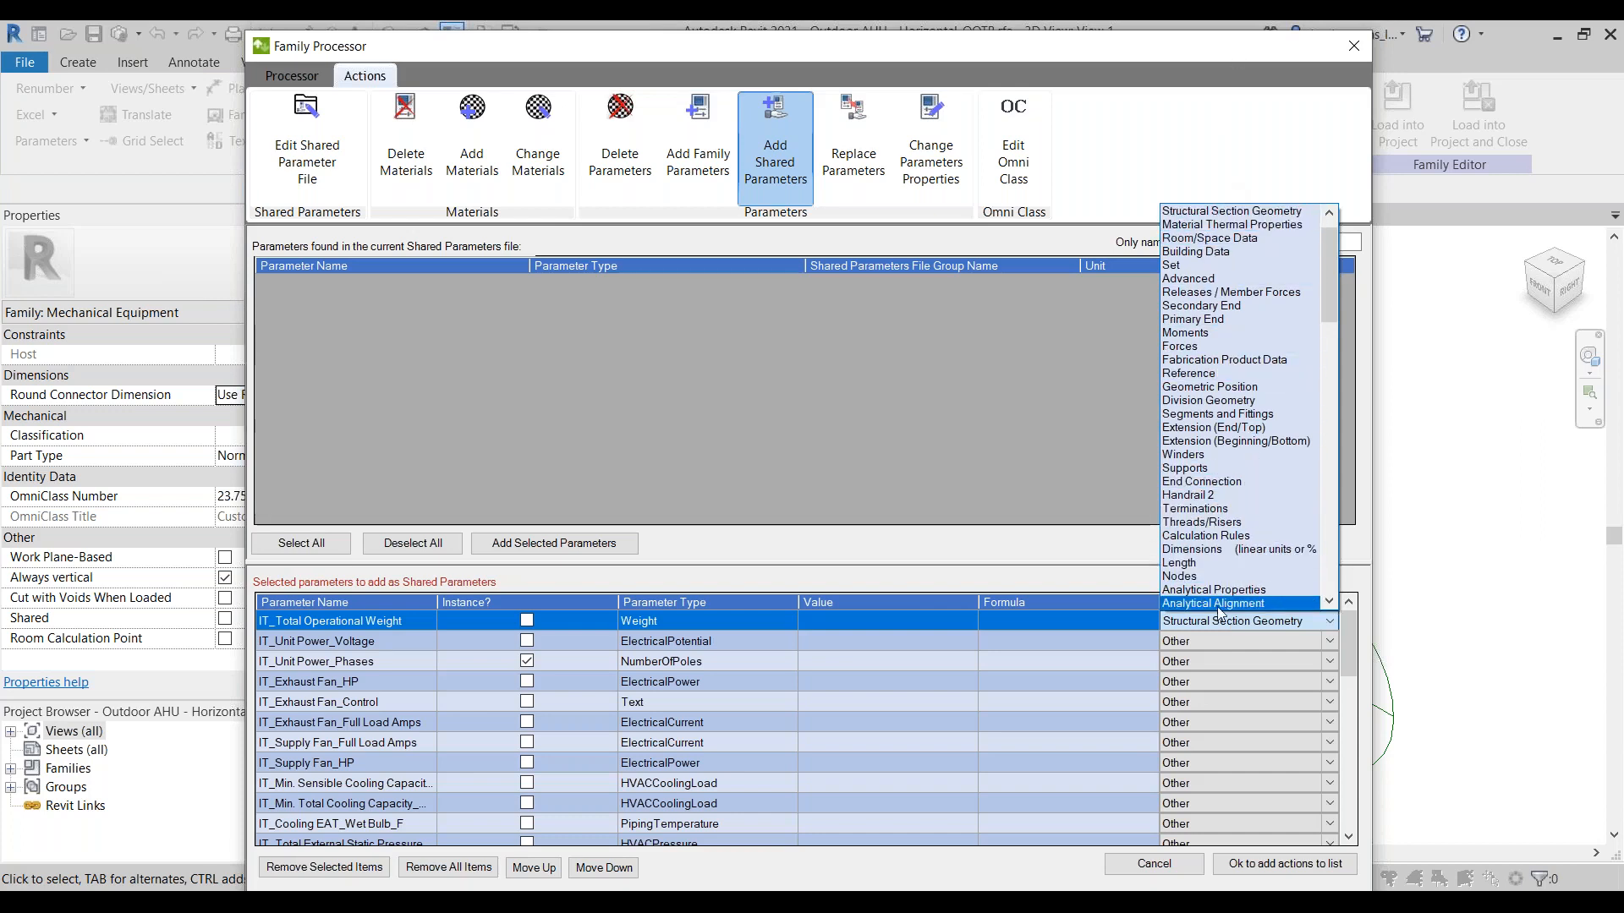
{"action": "scroll", "coordinate": [1225, 455], "scroll_direction": "down", "scroll_amount": 5}
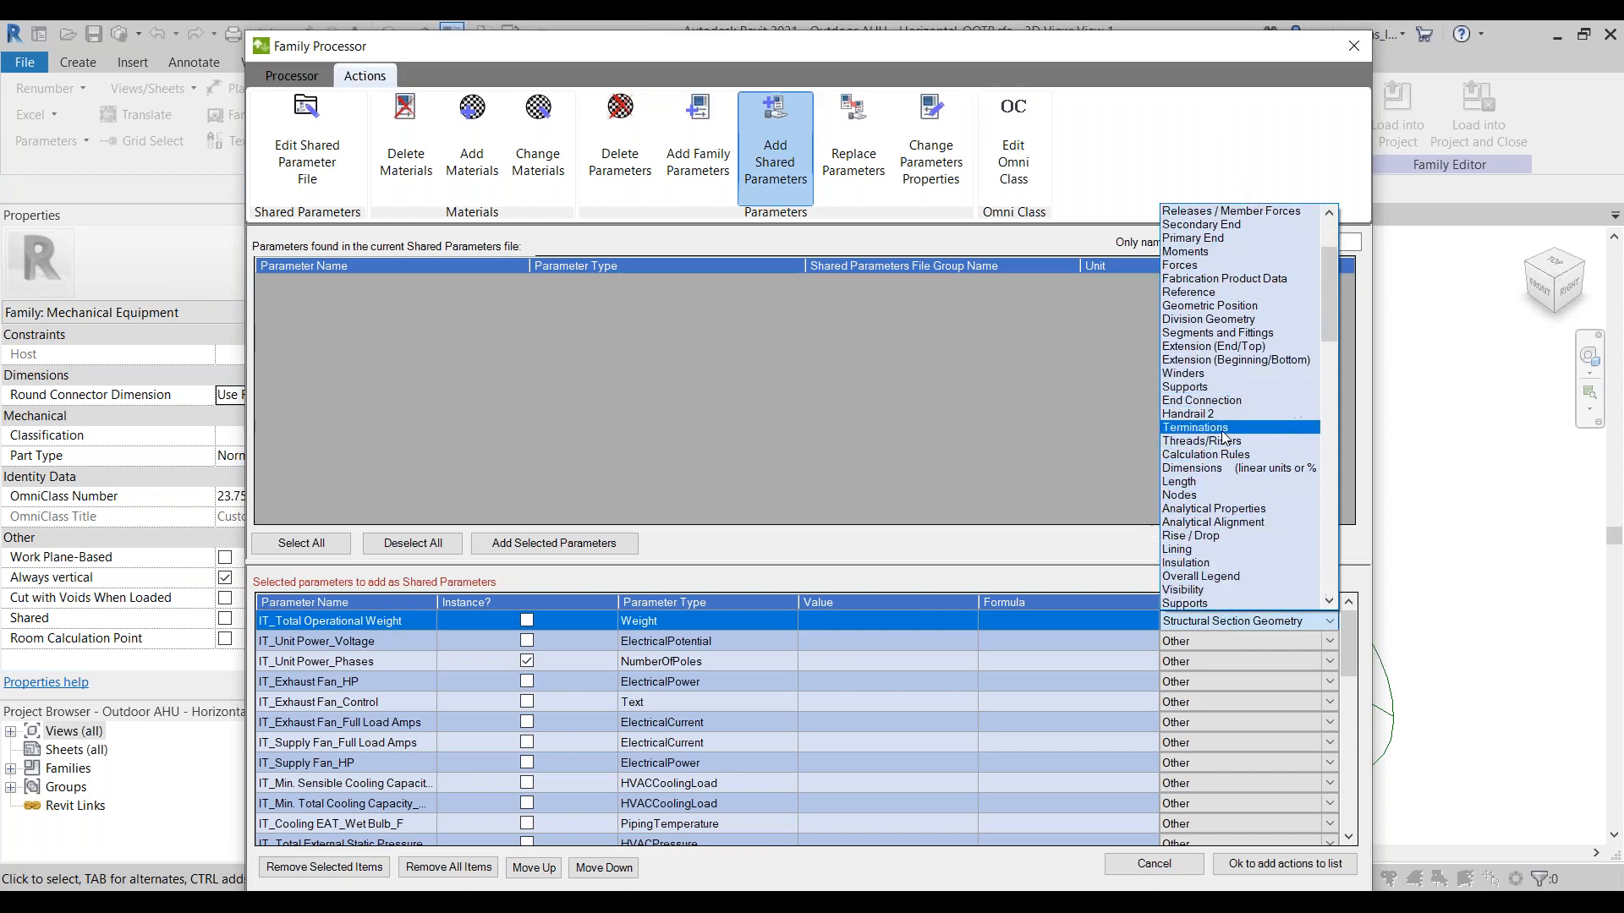
{"action": "scroll", "coordinate": [1235, 490], "scroll_direction": "down", "scroll_amount": 5}
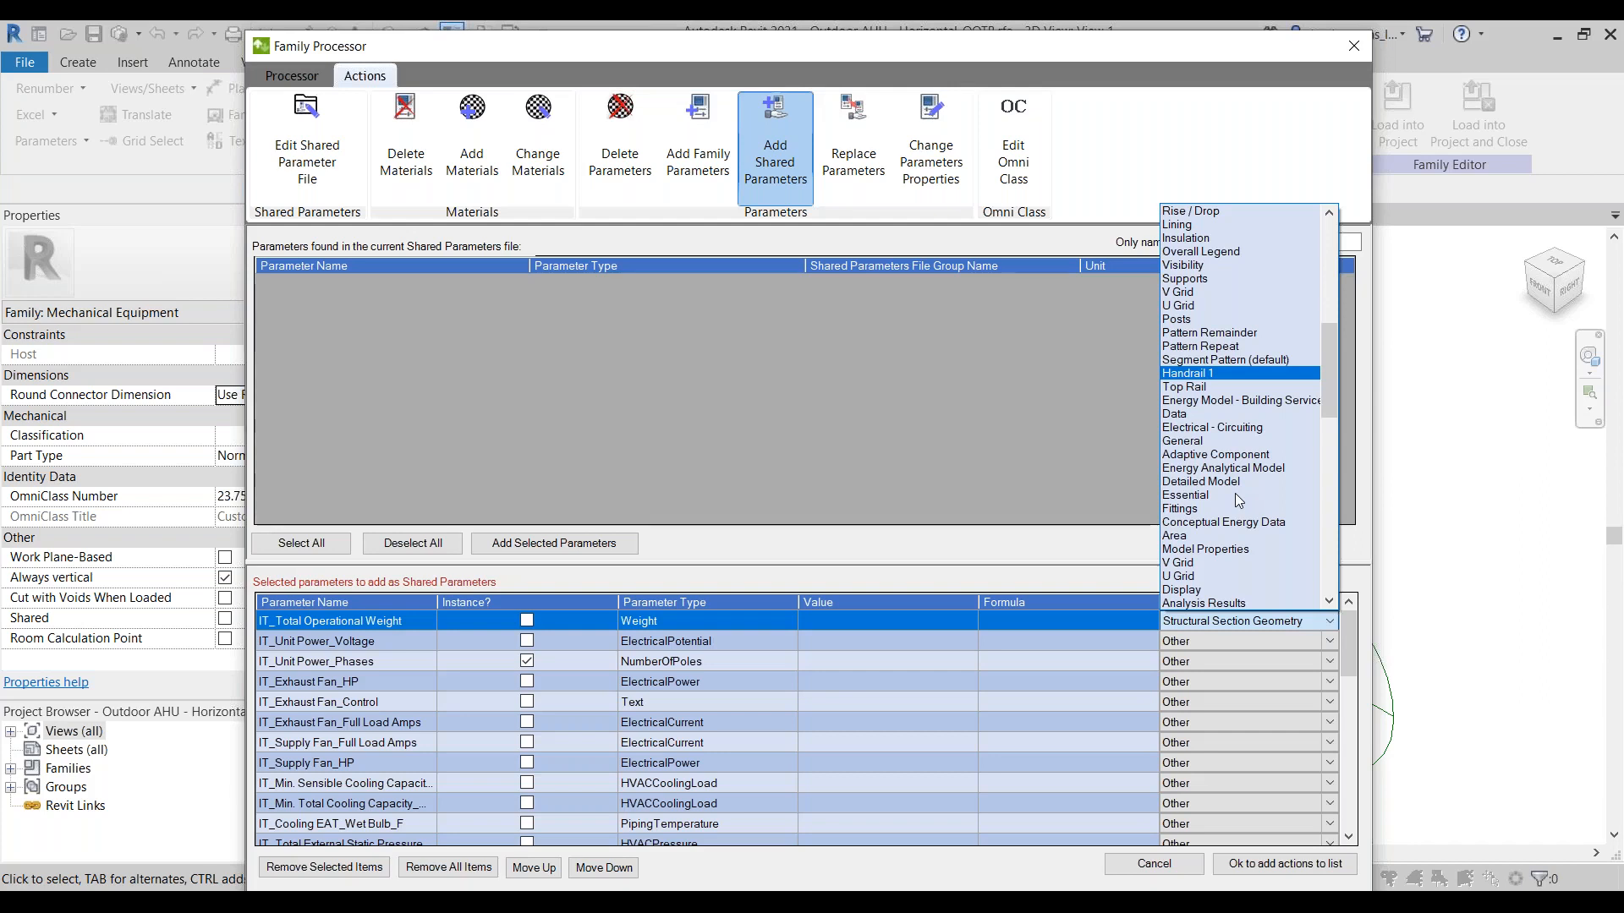
{"action": "scroll", "coordinate": [1239, 499], "scroll_direction": "down", "scroll_amount": 3}
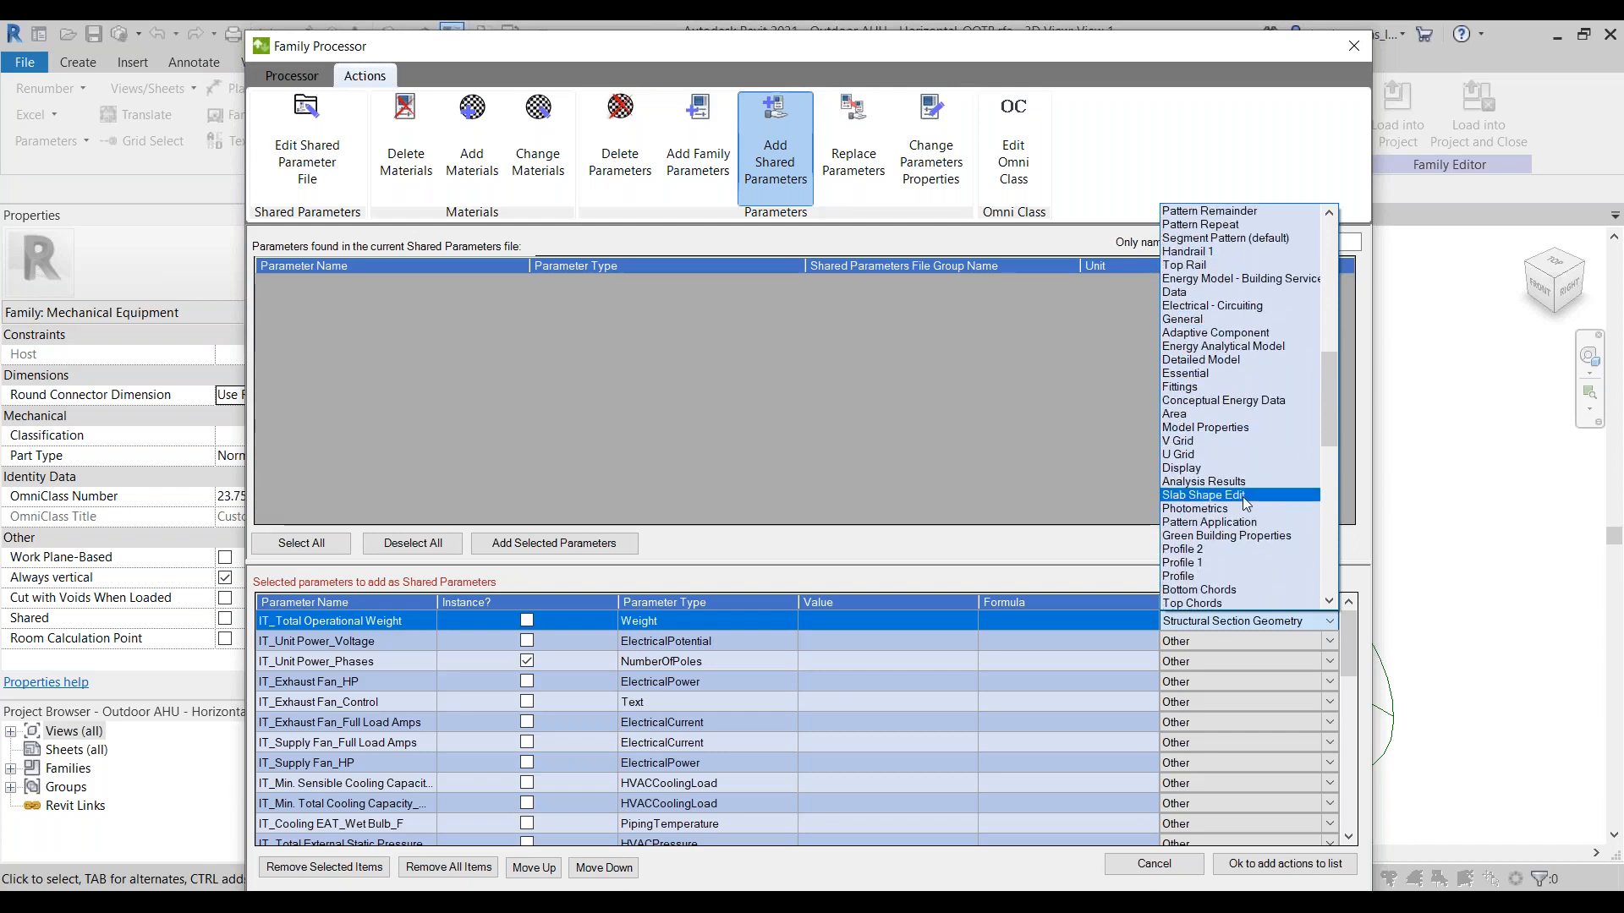
{"action": "left_click_drag", "start_coordinate": [1328, 407], "coordinate": [1318, 568]}
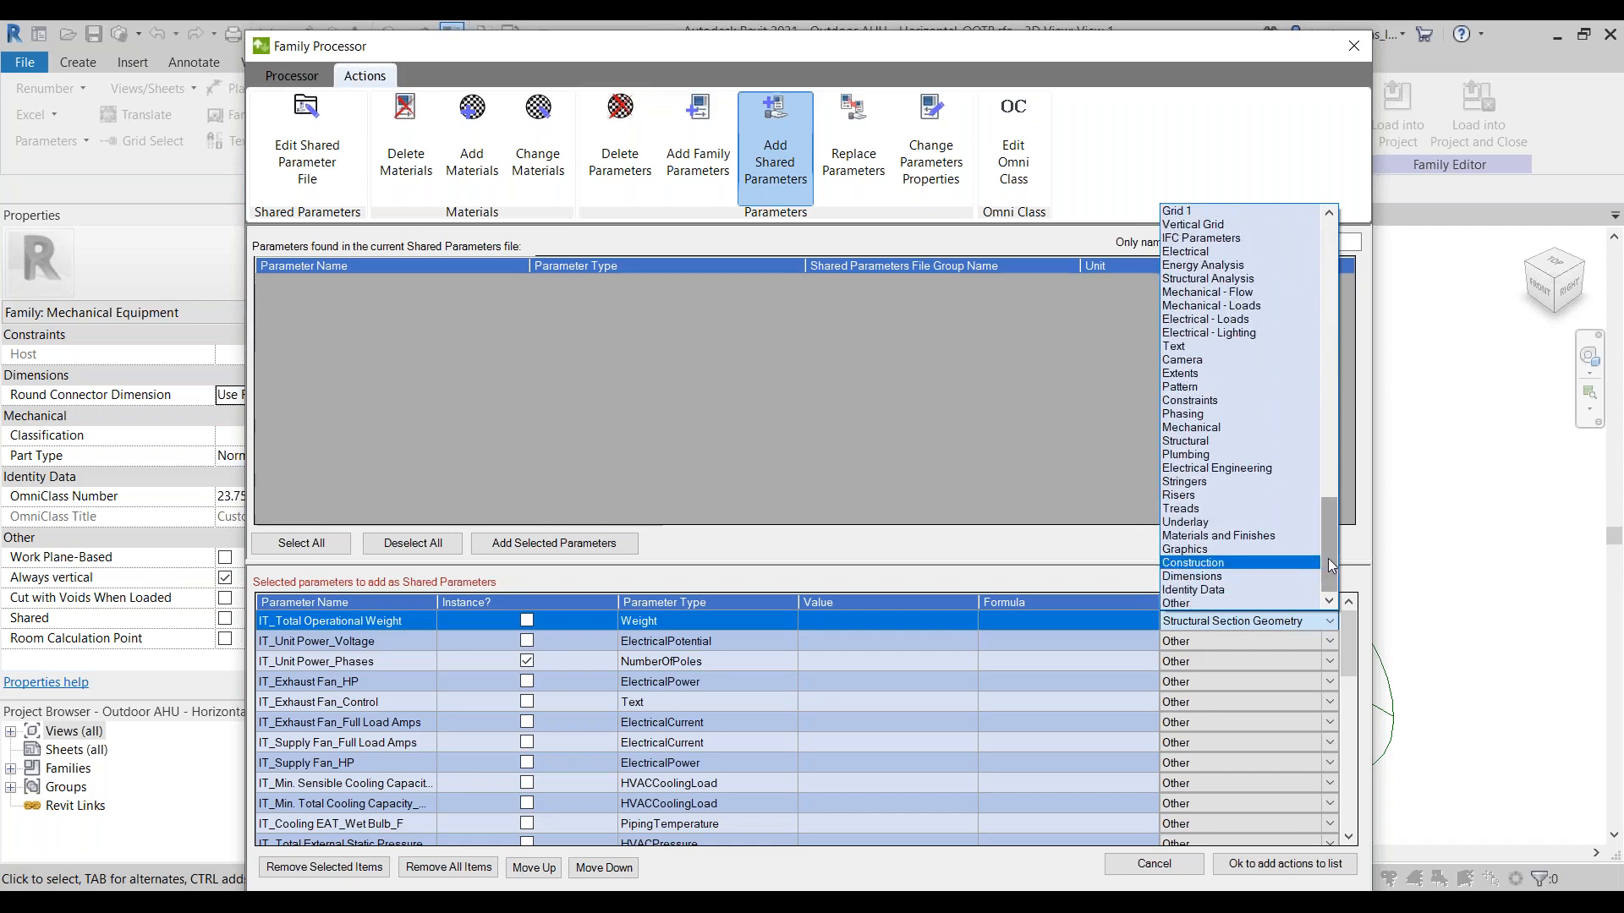
{"action": "left_click", "coordinate": [1216, 591]}
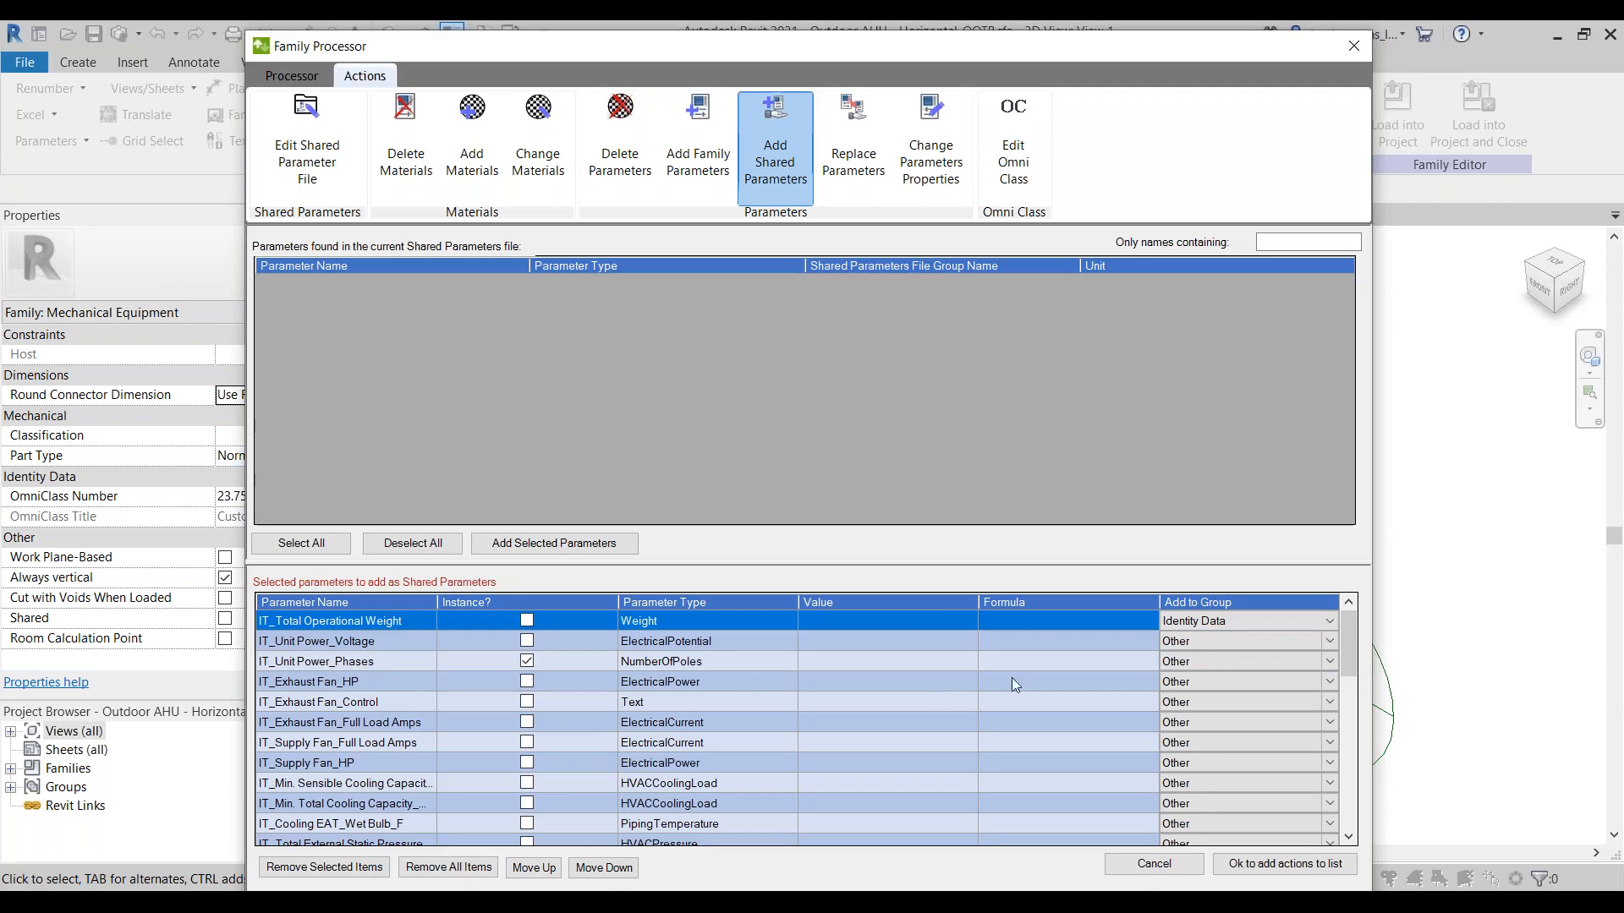
Step: Assign the IT_Exhaust Fan_HP and IT_Exhaust Fan_Control parameters to the Electrical group
{"action": "mouse_move", "coordinate": [1356, 640]}
{"action": "left_mouse_down"}
{"action": "mouse_move", "coordinate": [1352, 655]}
{"action": "mouse_move", "coordinate": [1351, 638]}
{"action": "left_mouse_up"}
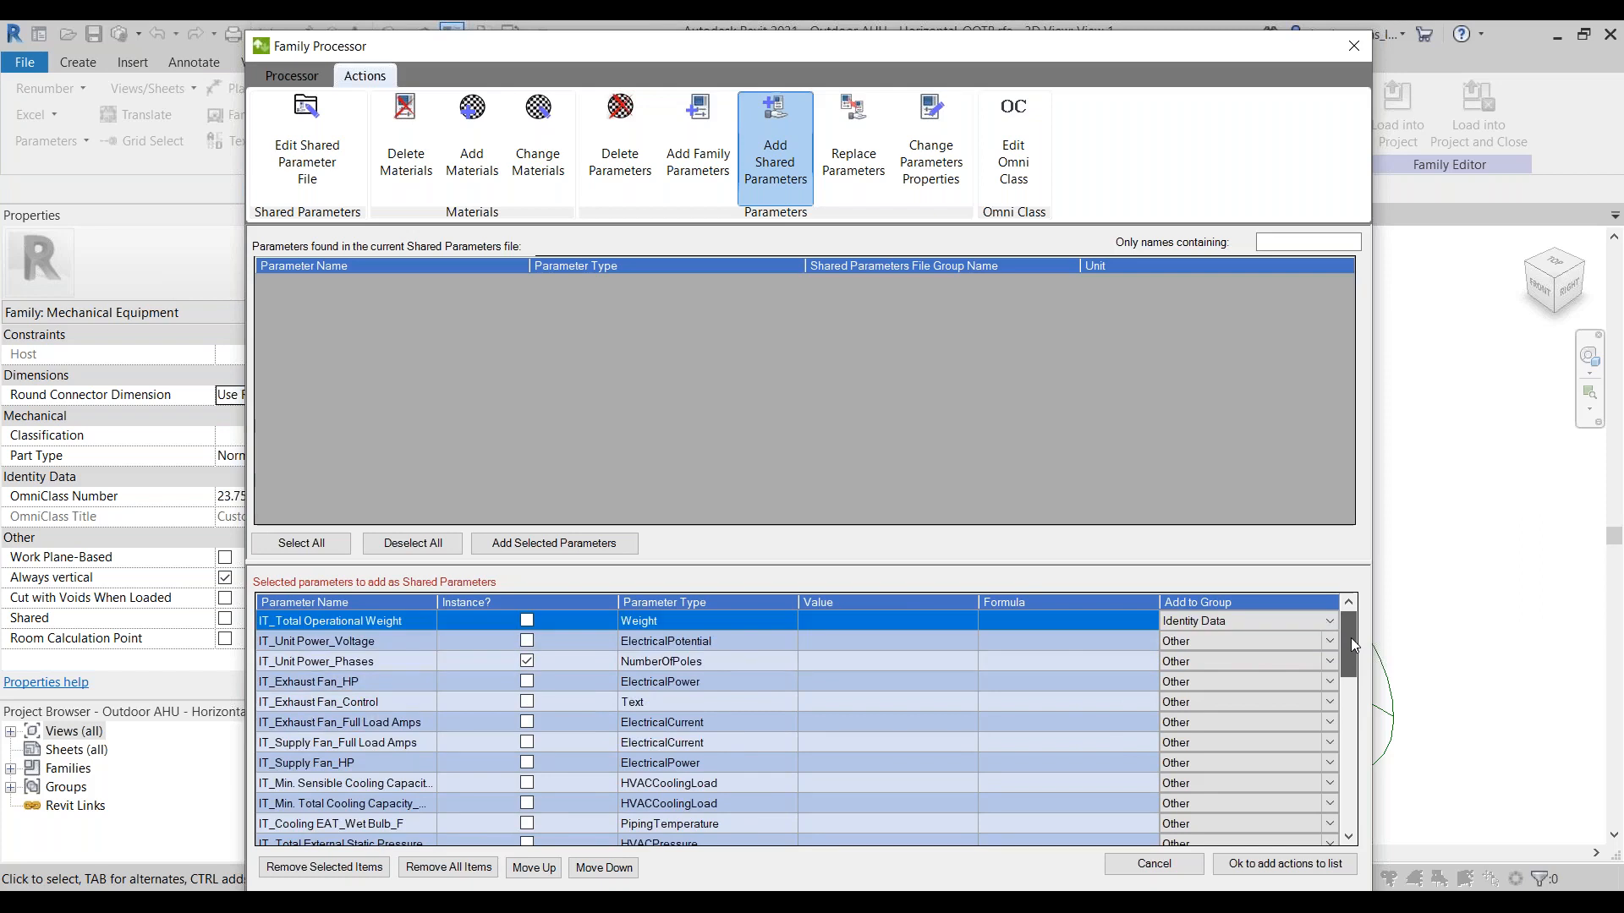
{"action": "left_click", "coordinate": [1331, 682]}
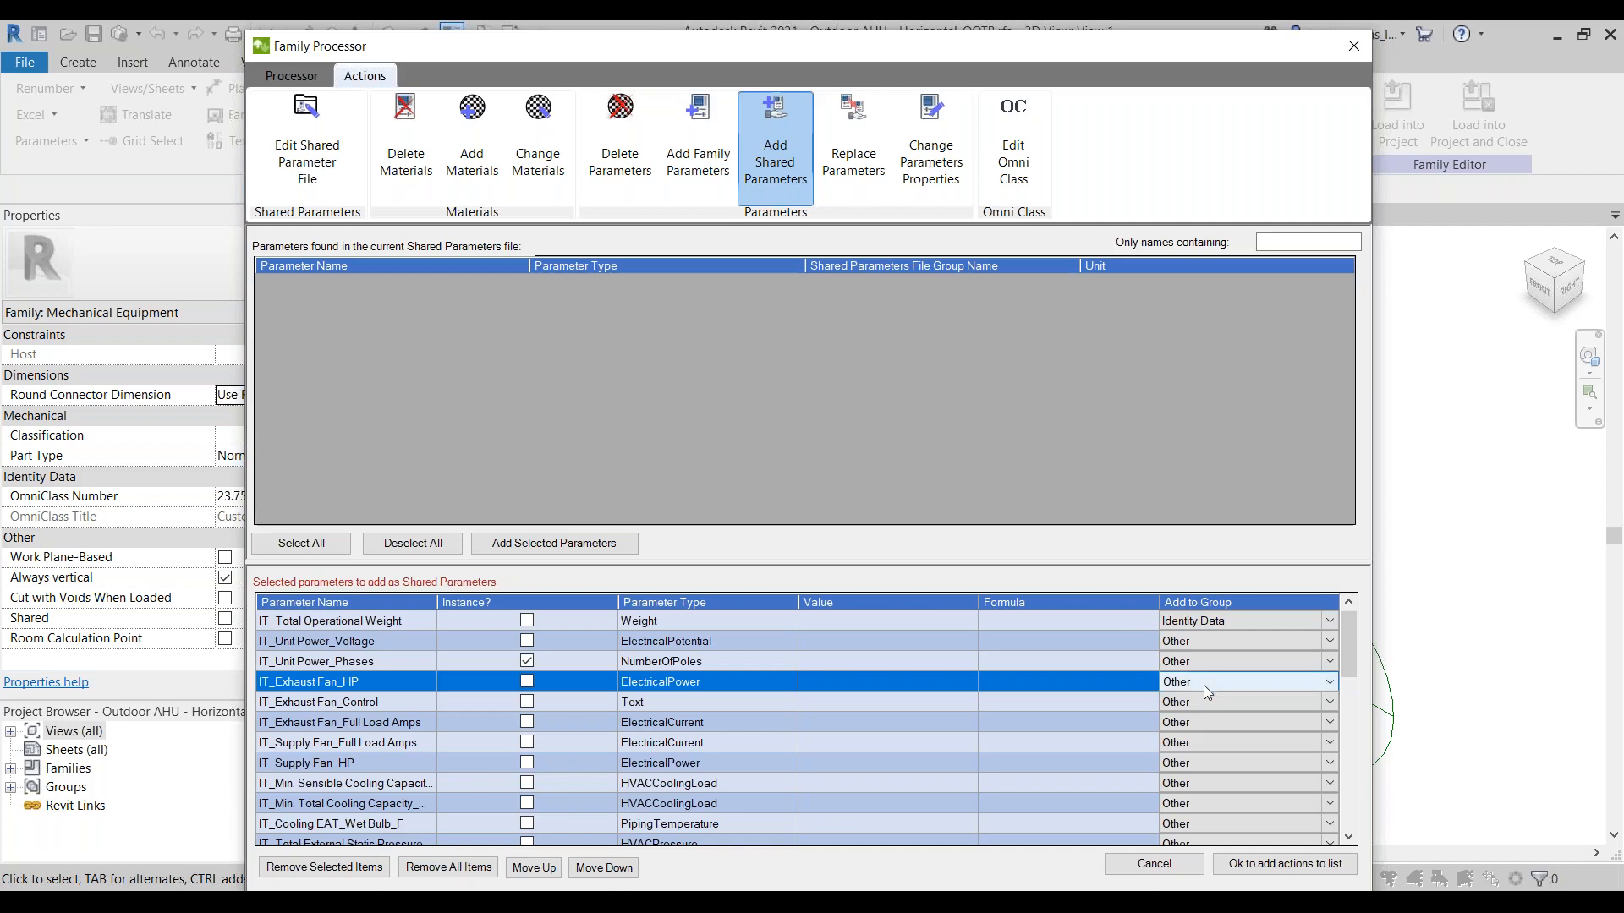
{"action": "left_click", "coordinate": [1259, 682]}
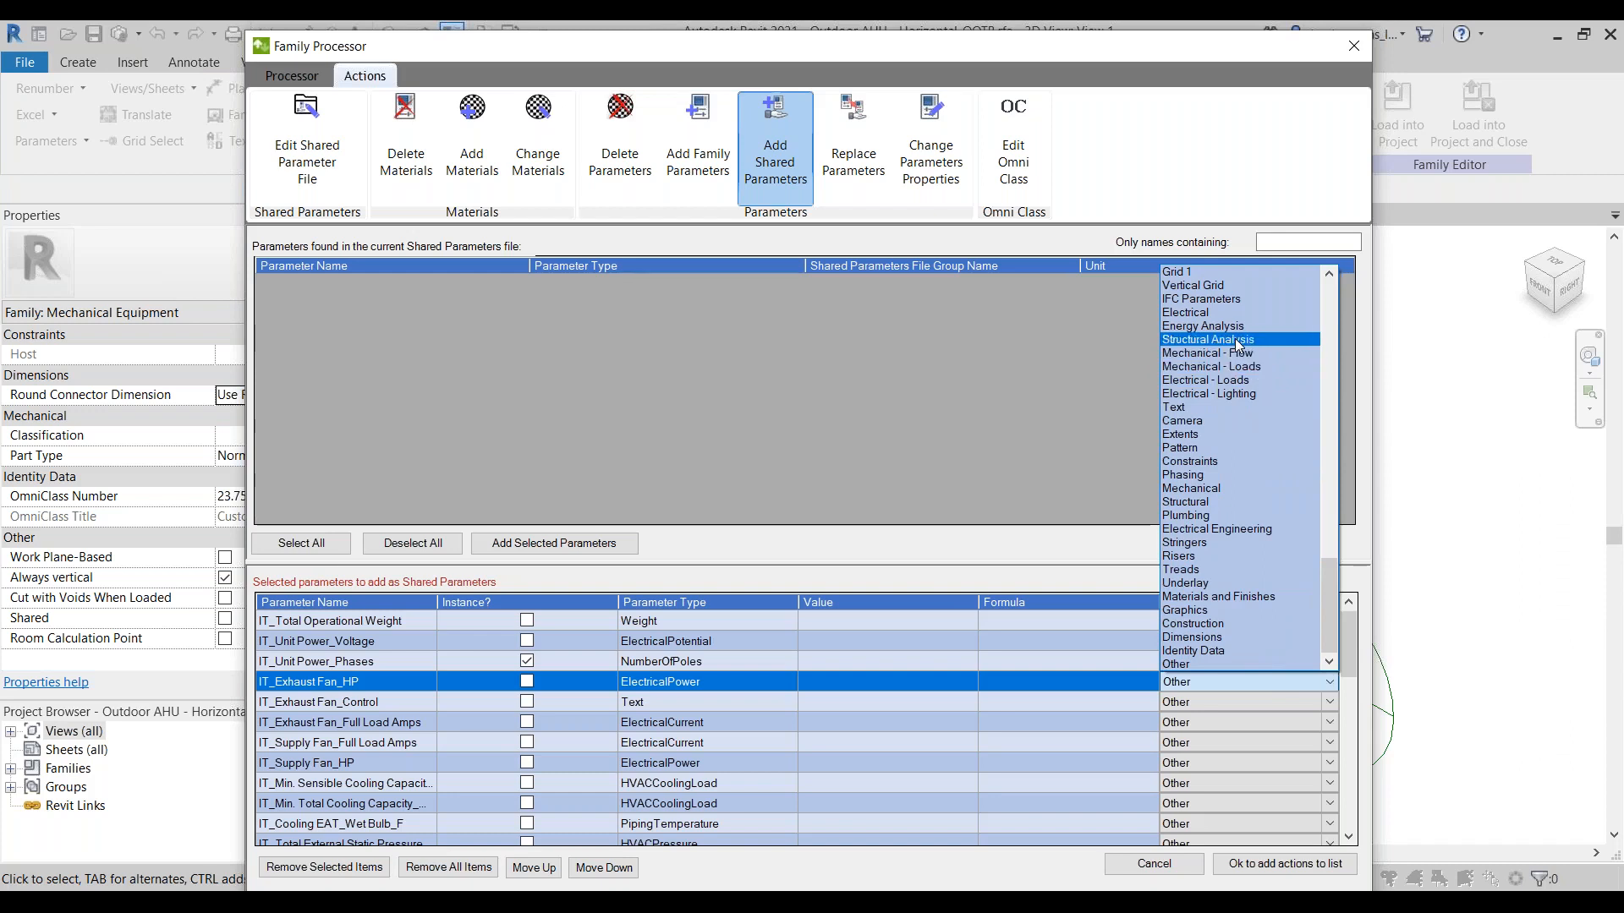
{"action": "left_click", "coordinate": [1211, 312]}
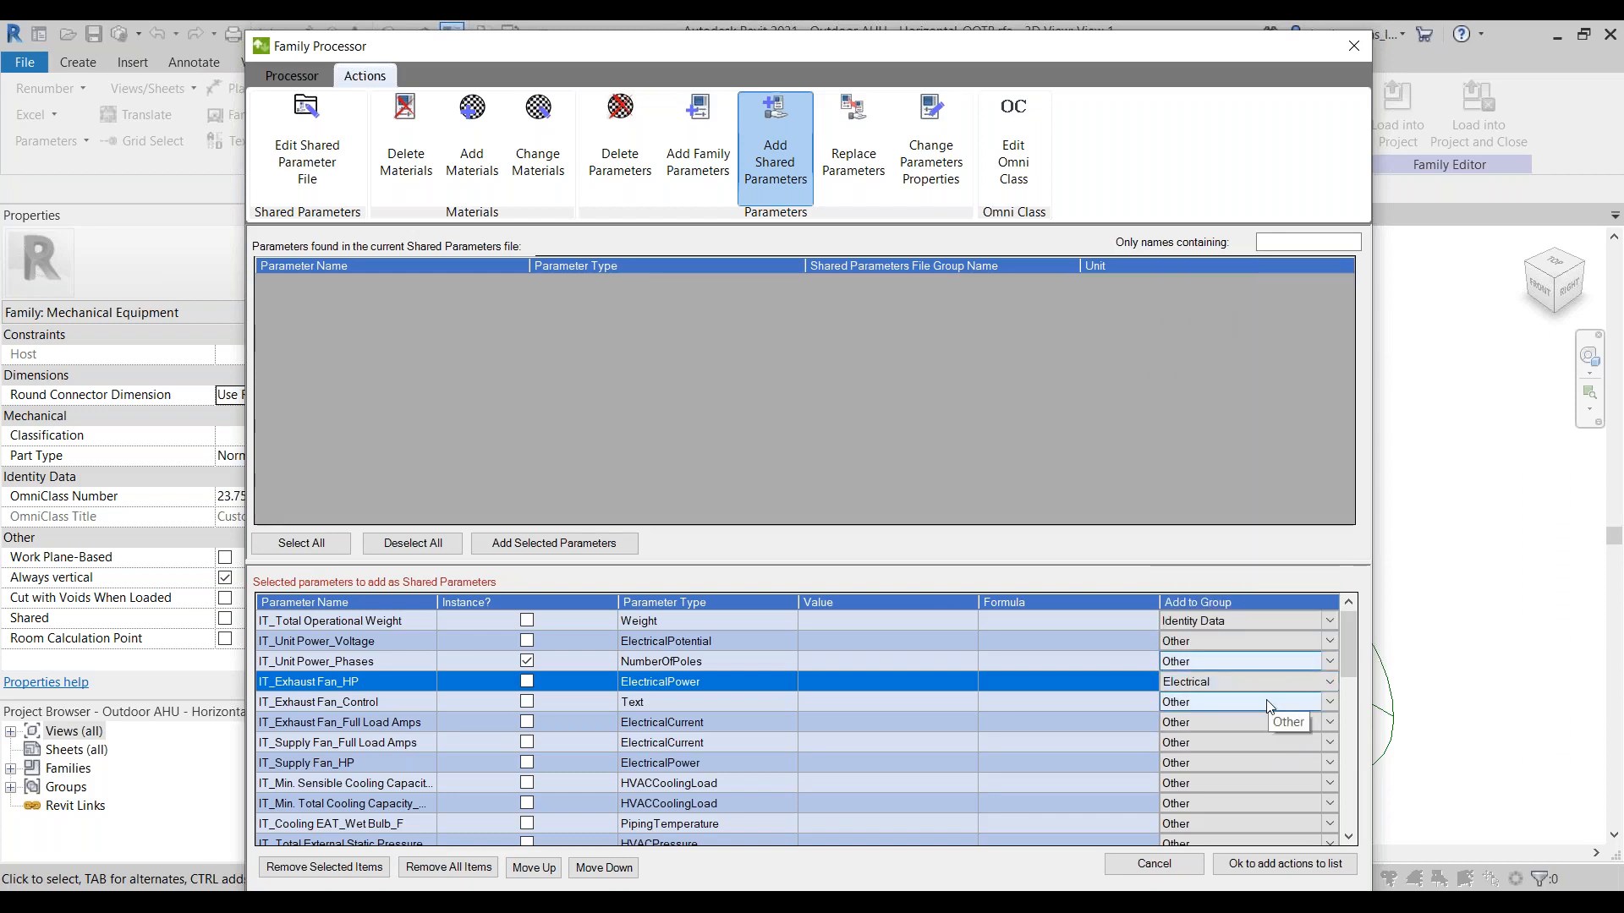
{"action": "left_click", "coordinate": [1269, 707]}
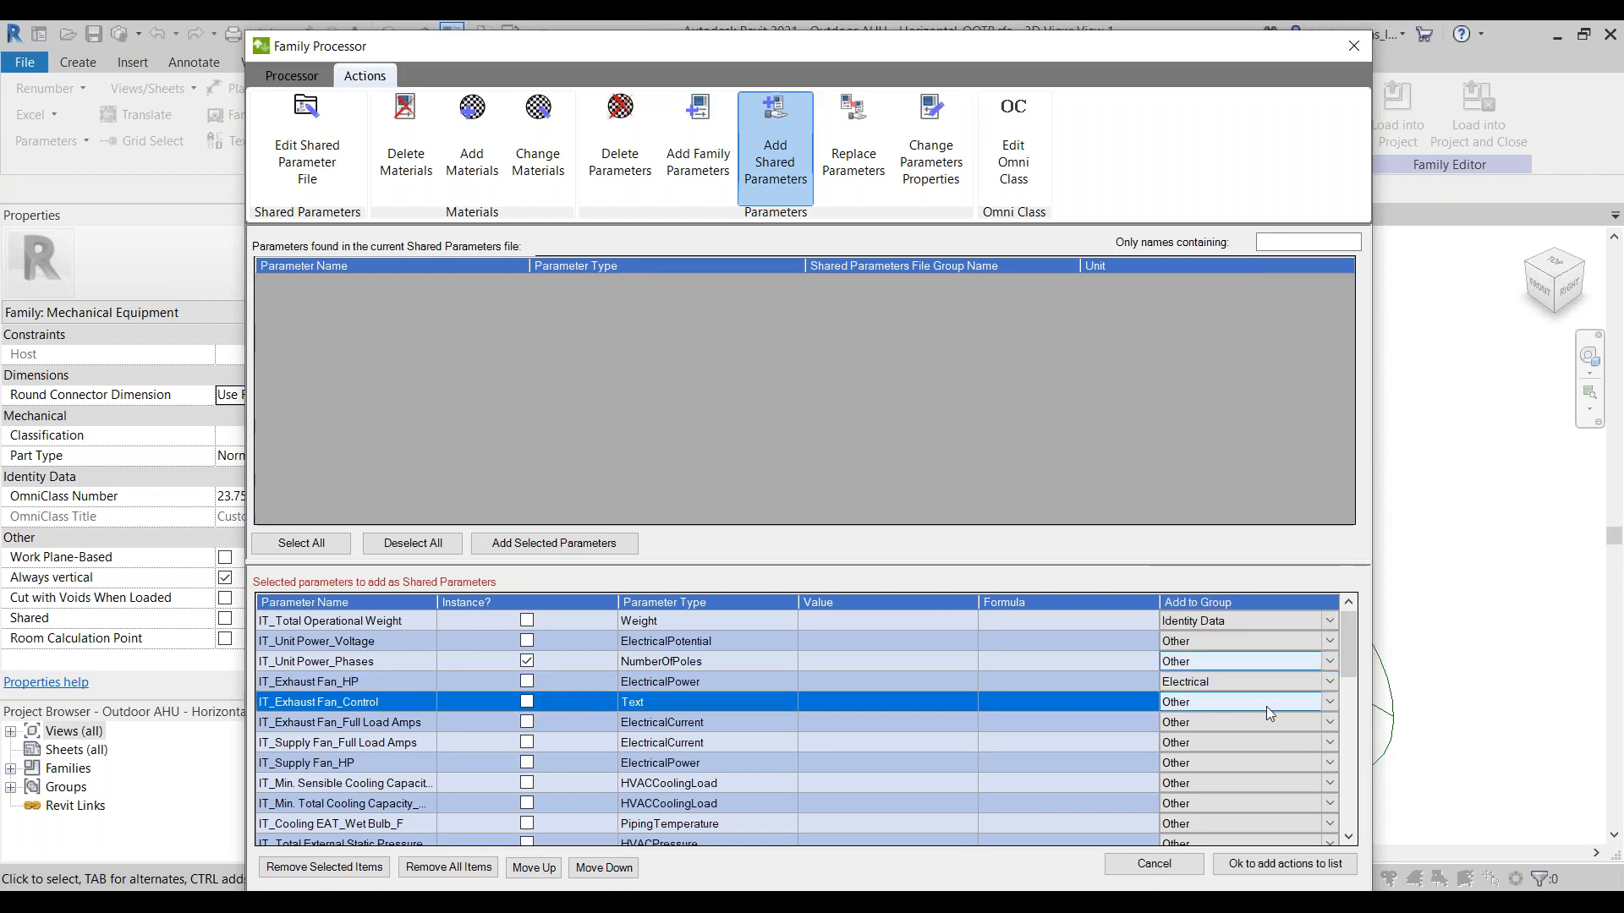
{"action": "left_click", "coordinate": [1266, 707]}
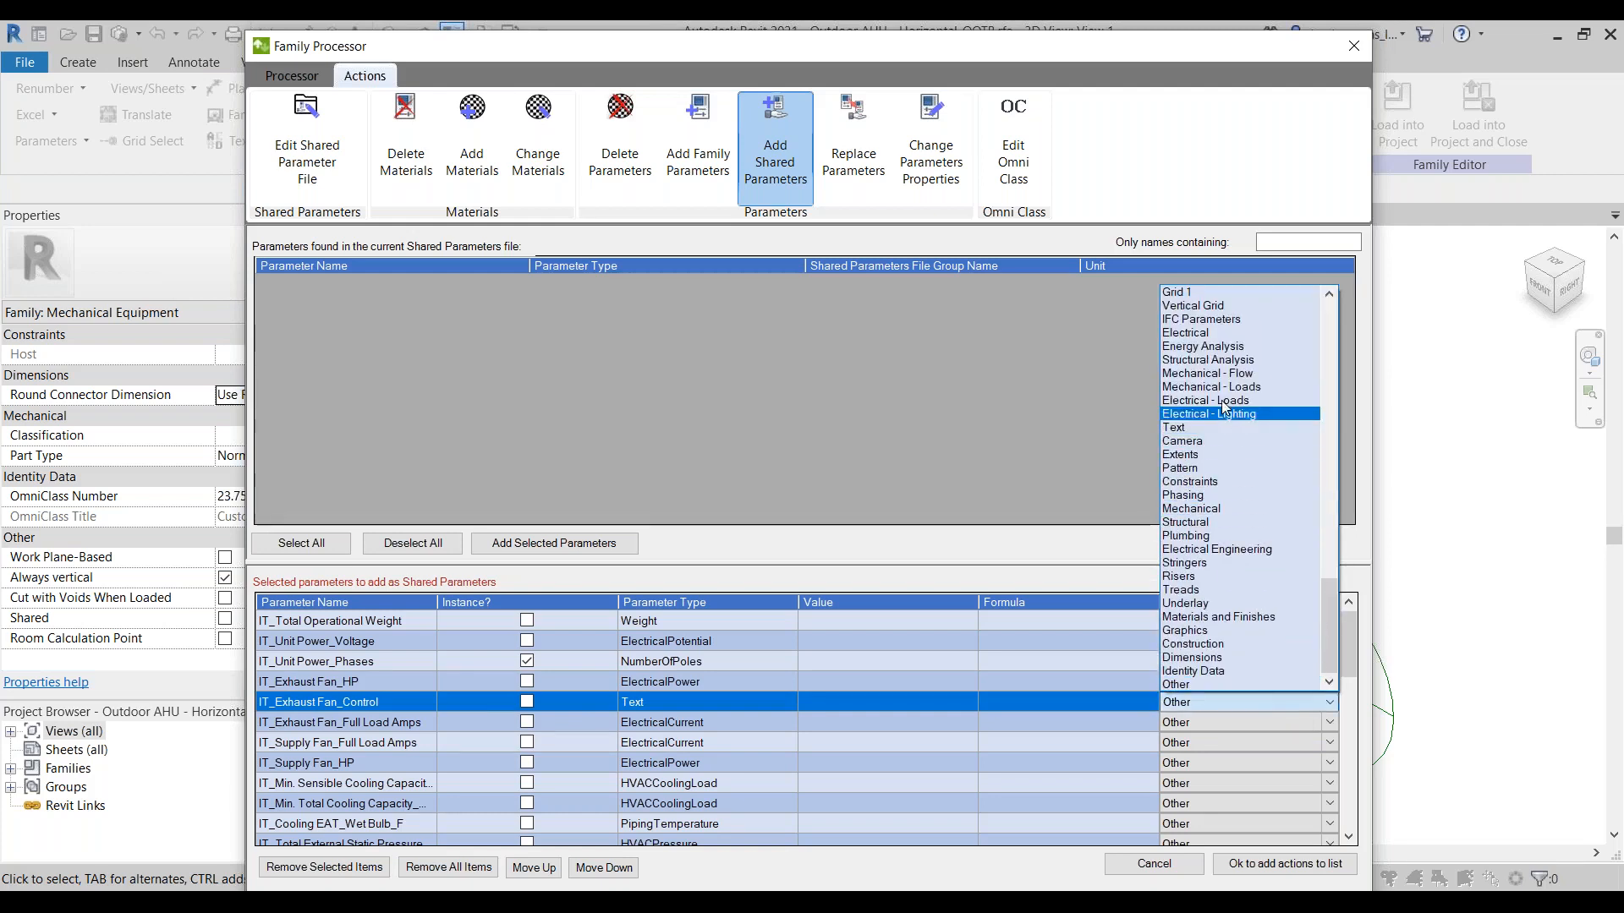
{"action": "left_click", "coordinate": [1227, 333]}
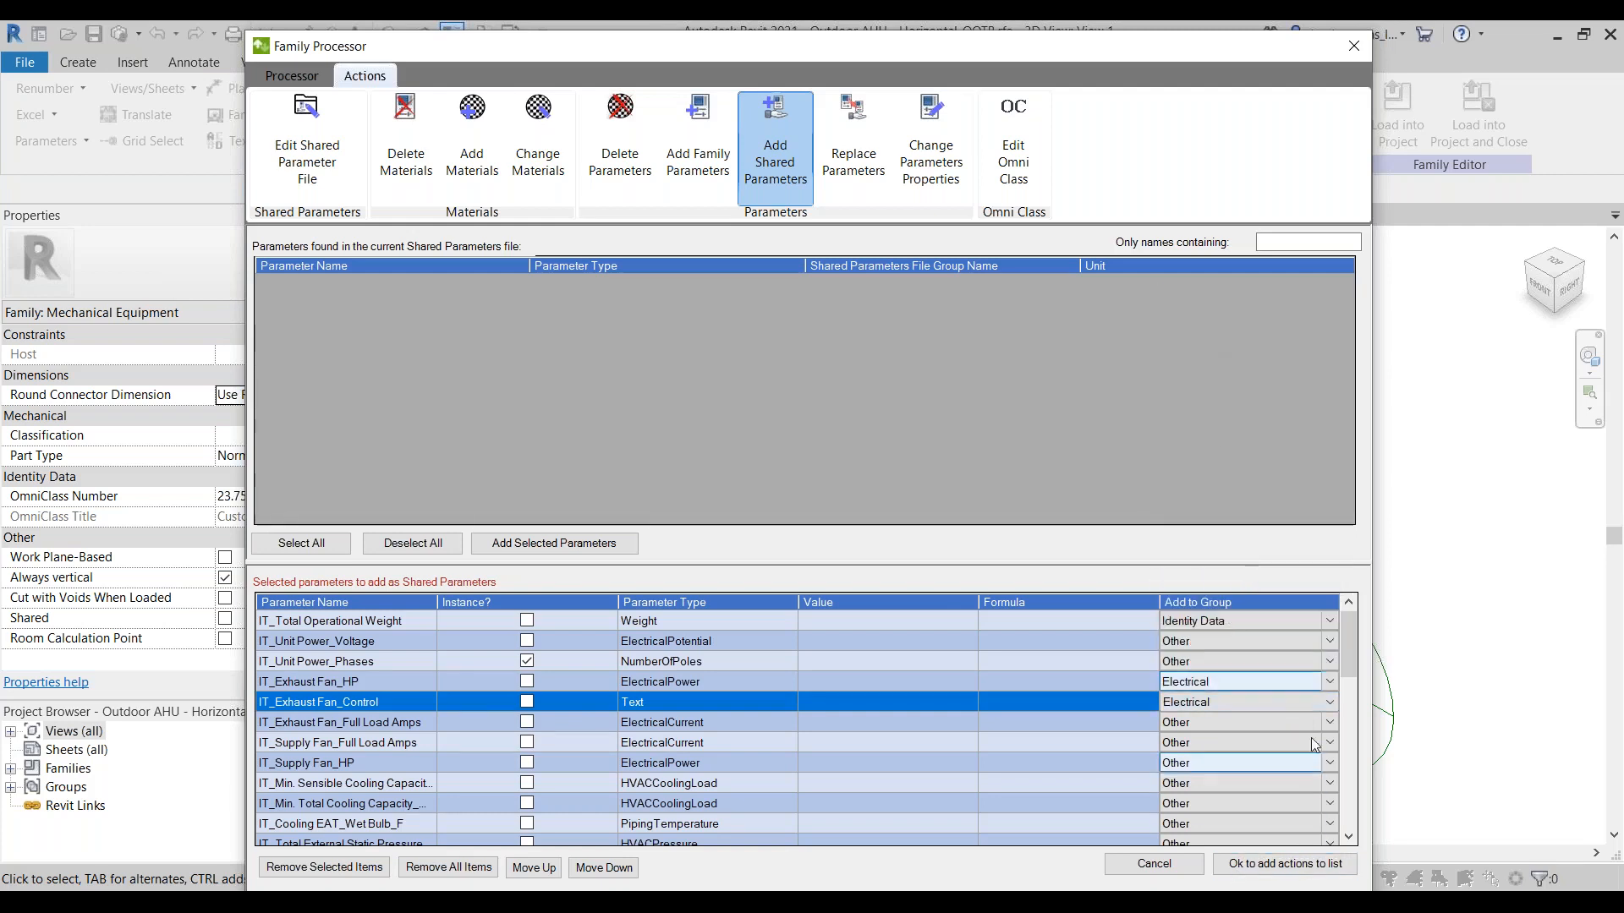
Step: Make IT_Exhaust Fan_HP and IT_Exhaust Fan_Control instance parameters
{"action": "scroll", "coordinate": [1348, 651], "scroll_direction": "down", "scroll_amount": 1}
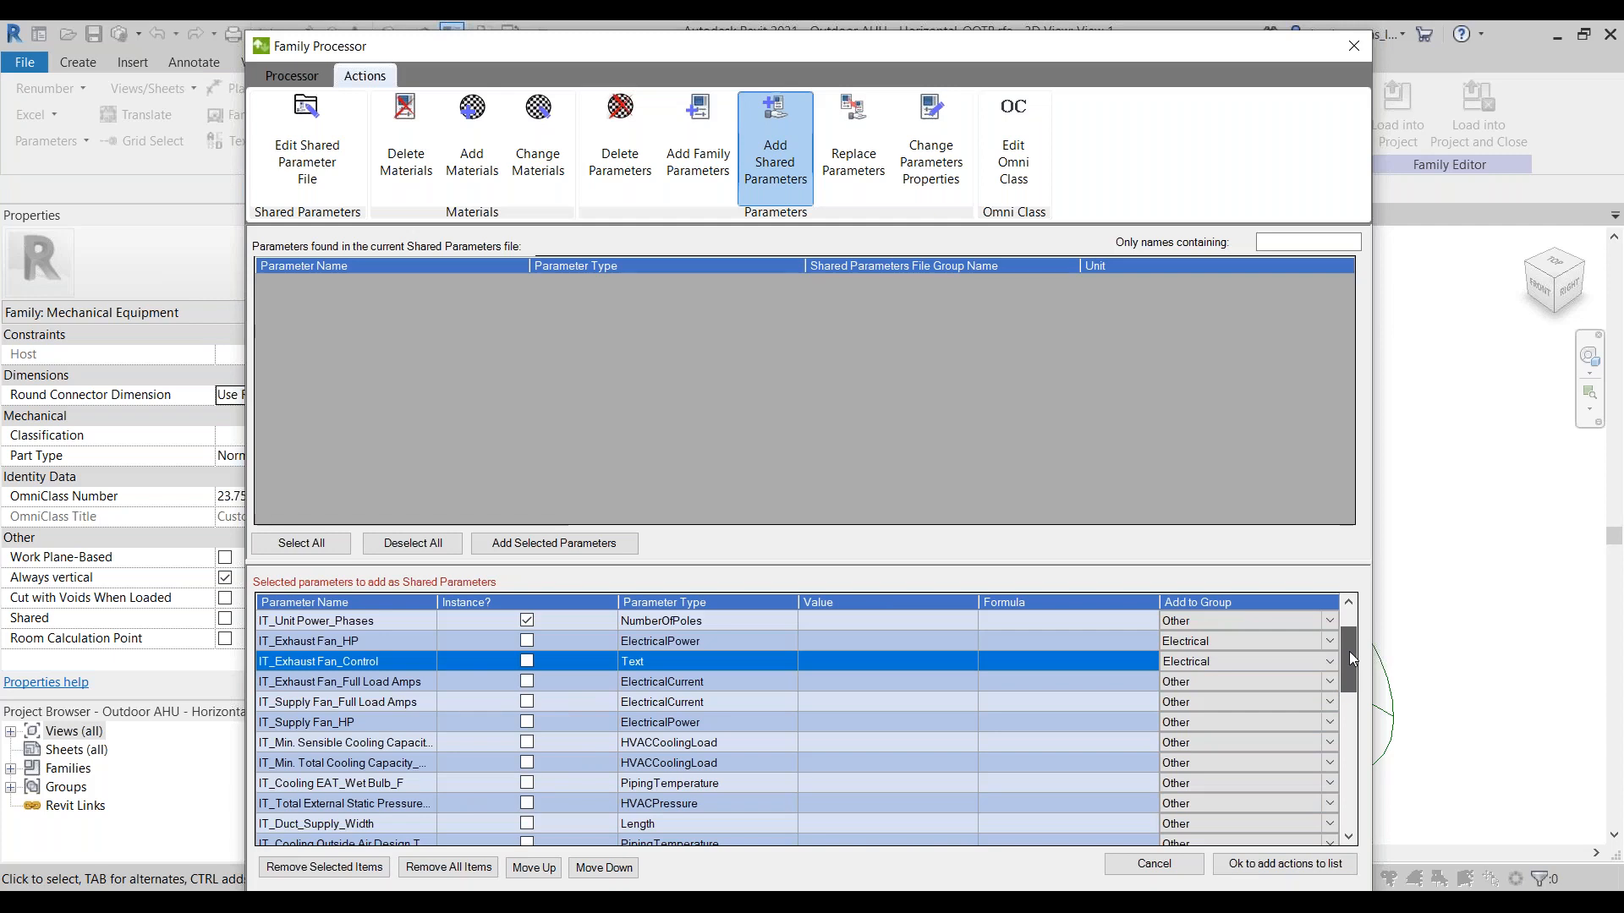
{"action": "left_click", "coordinate": [527, 661]}
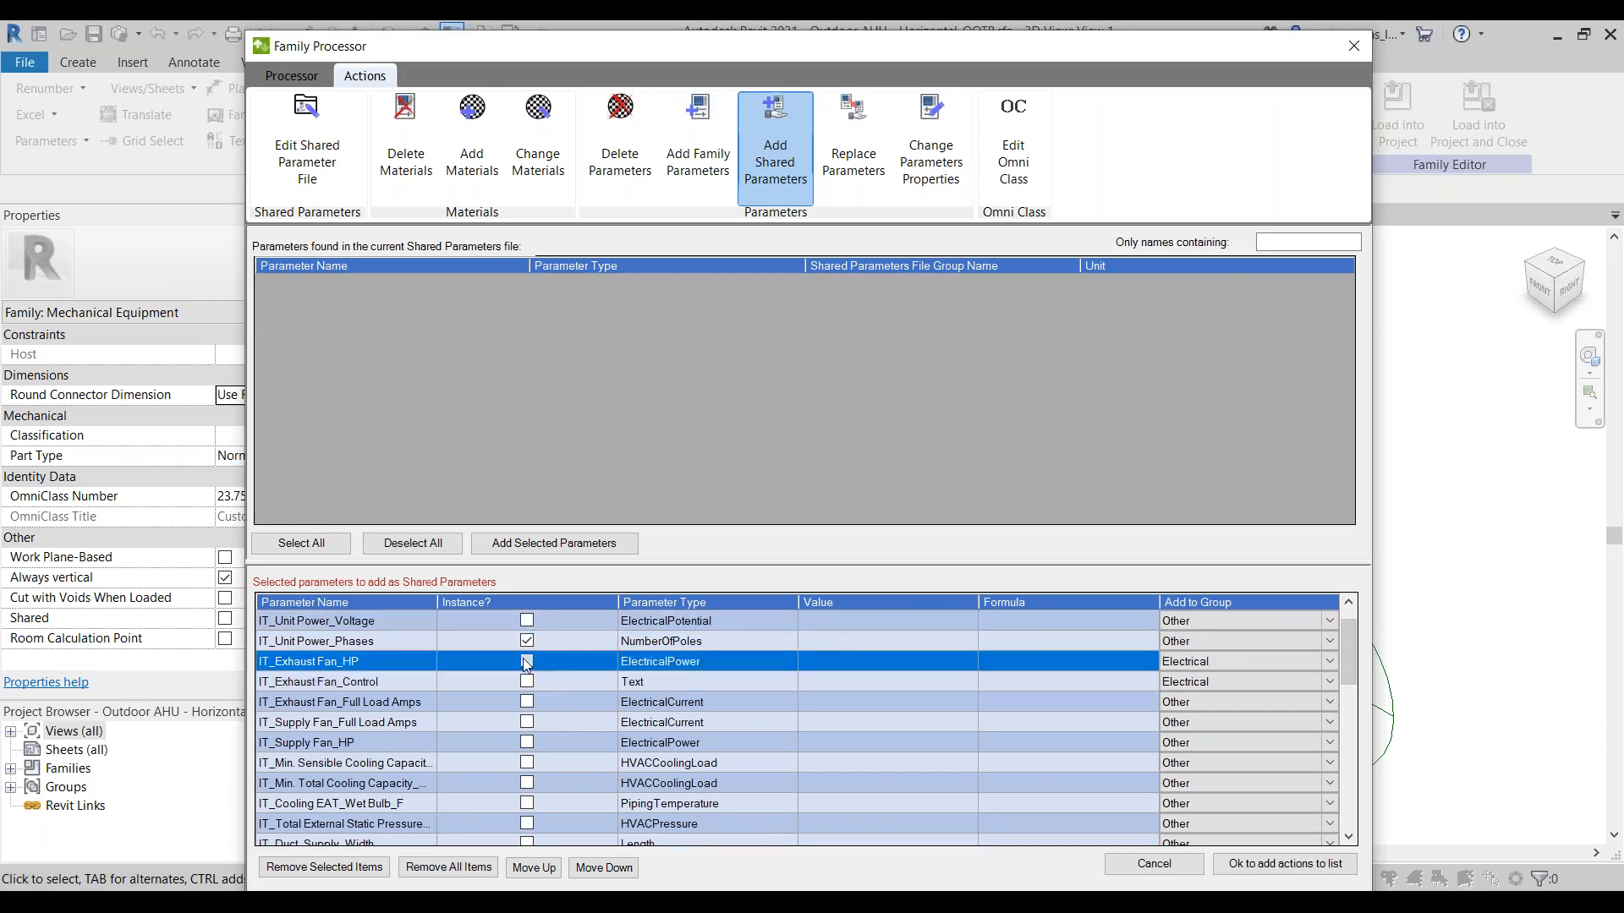
{"action": "left_click", "coordinate": [527, 682]}
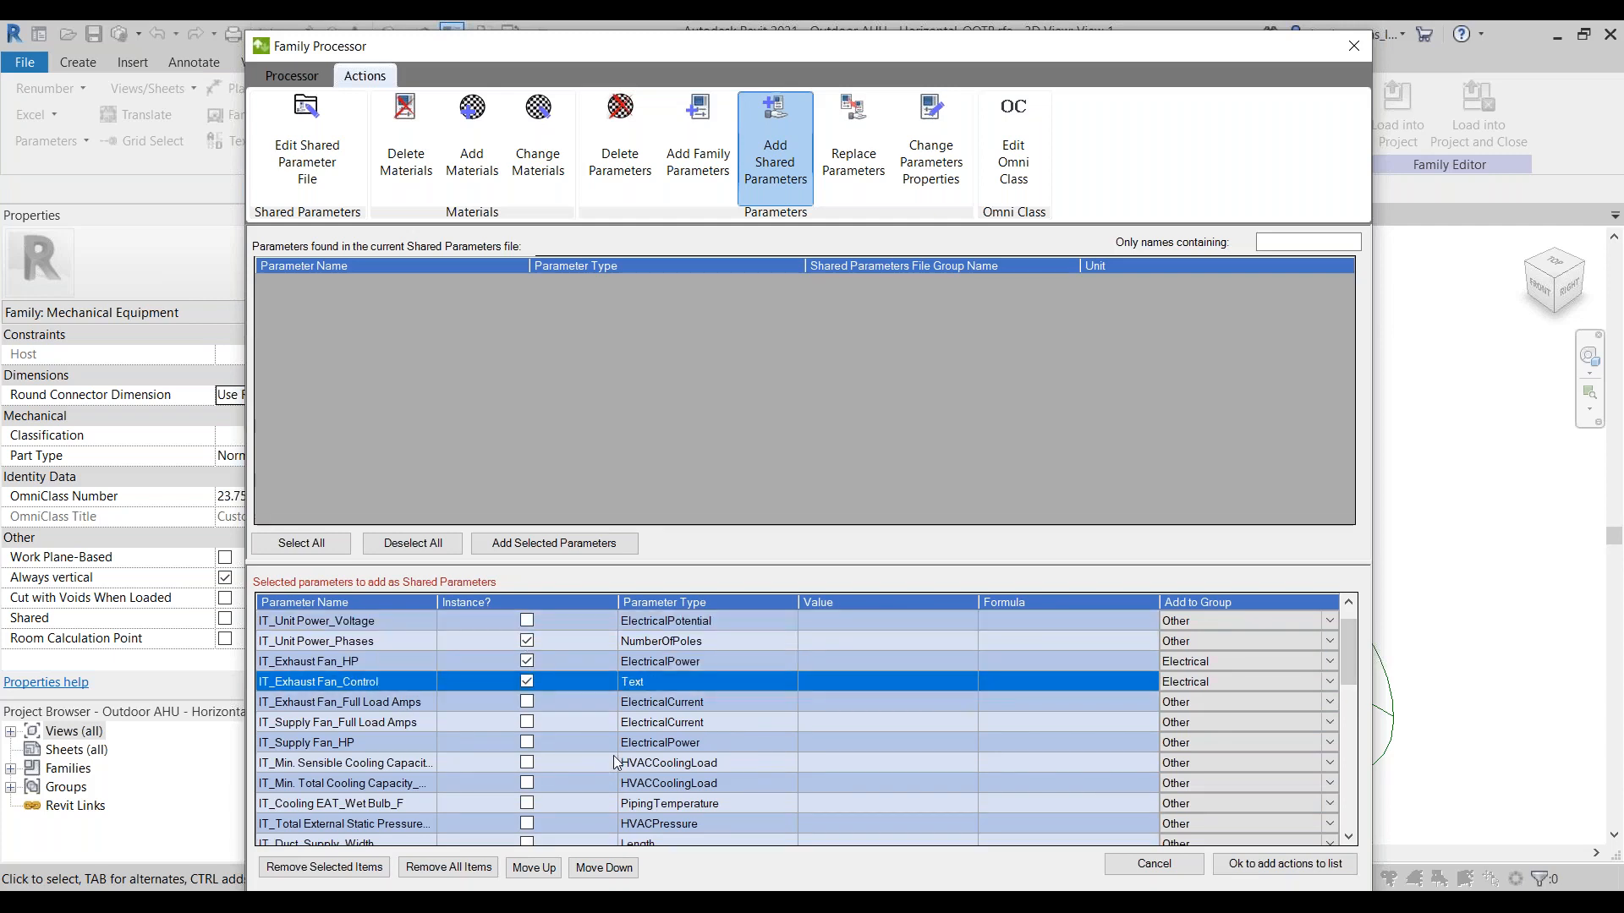
Step: Add the configured shared parameters to the actions list and look over the queued actions from first to last
{"action": "scroll", "coordinate": [616, 761], "scroll_direction": "down", "scroll_amount": 4}
{"action": "scroll", "coordinate": [615, 761], "scroll_direction": "down", "scroll_amount": 2}
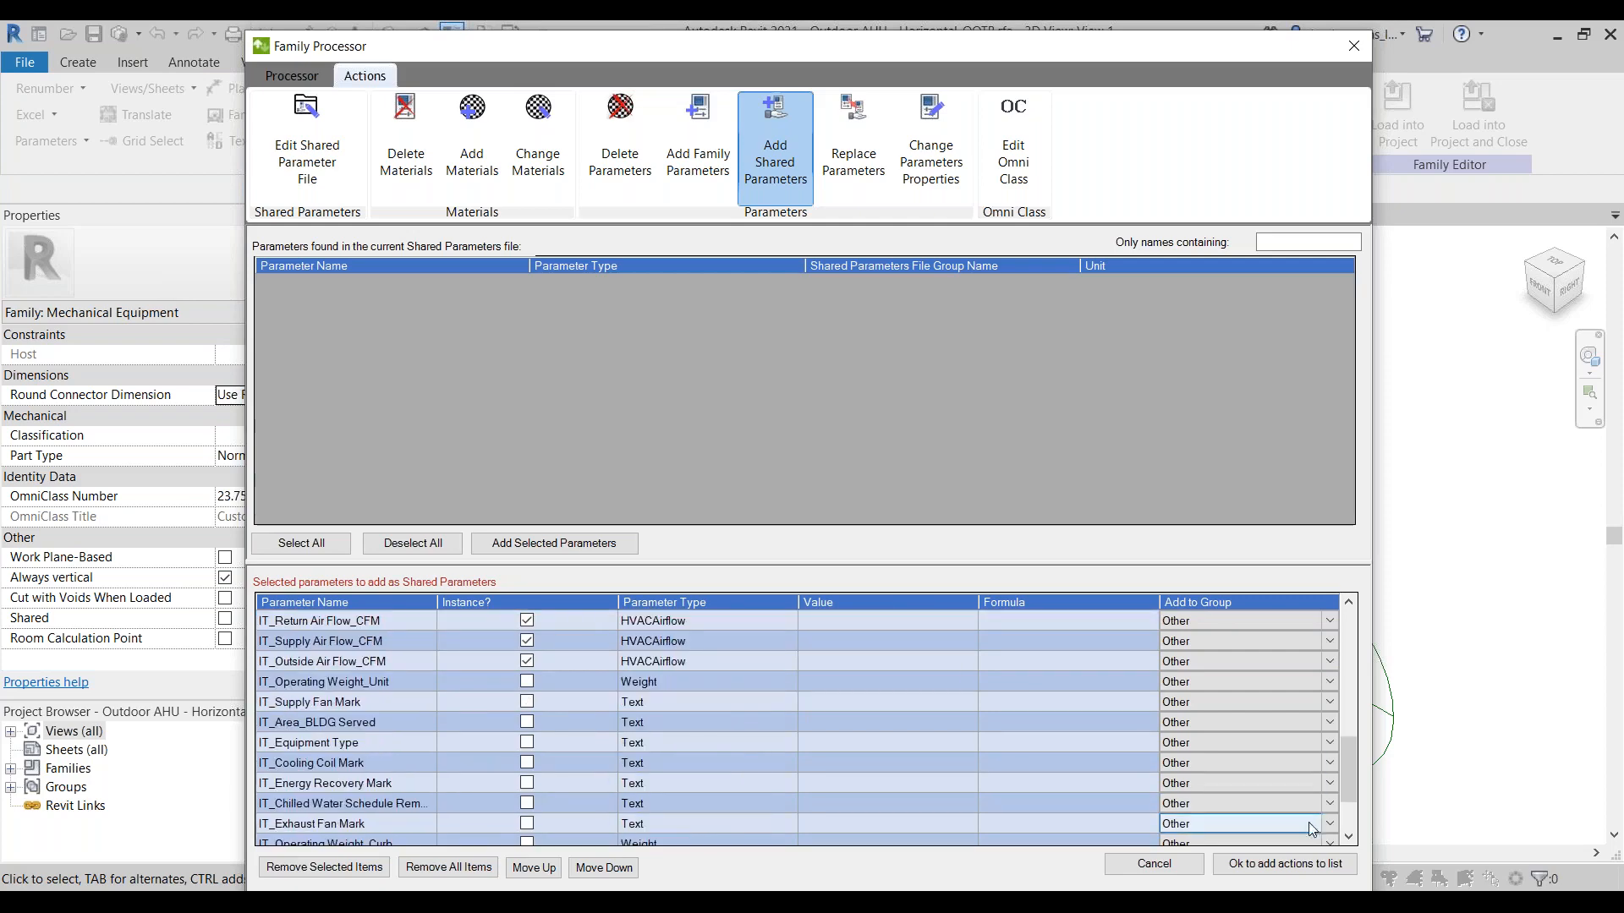
{"action": "left_click", "coordinate": [1286, 864]}
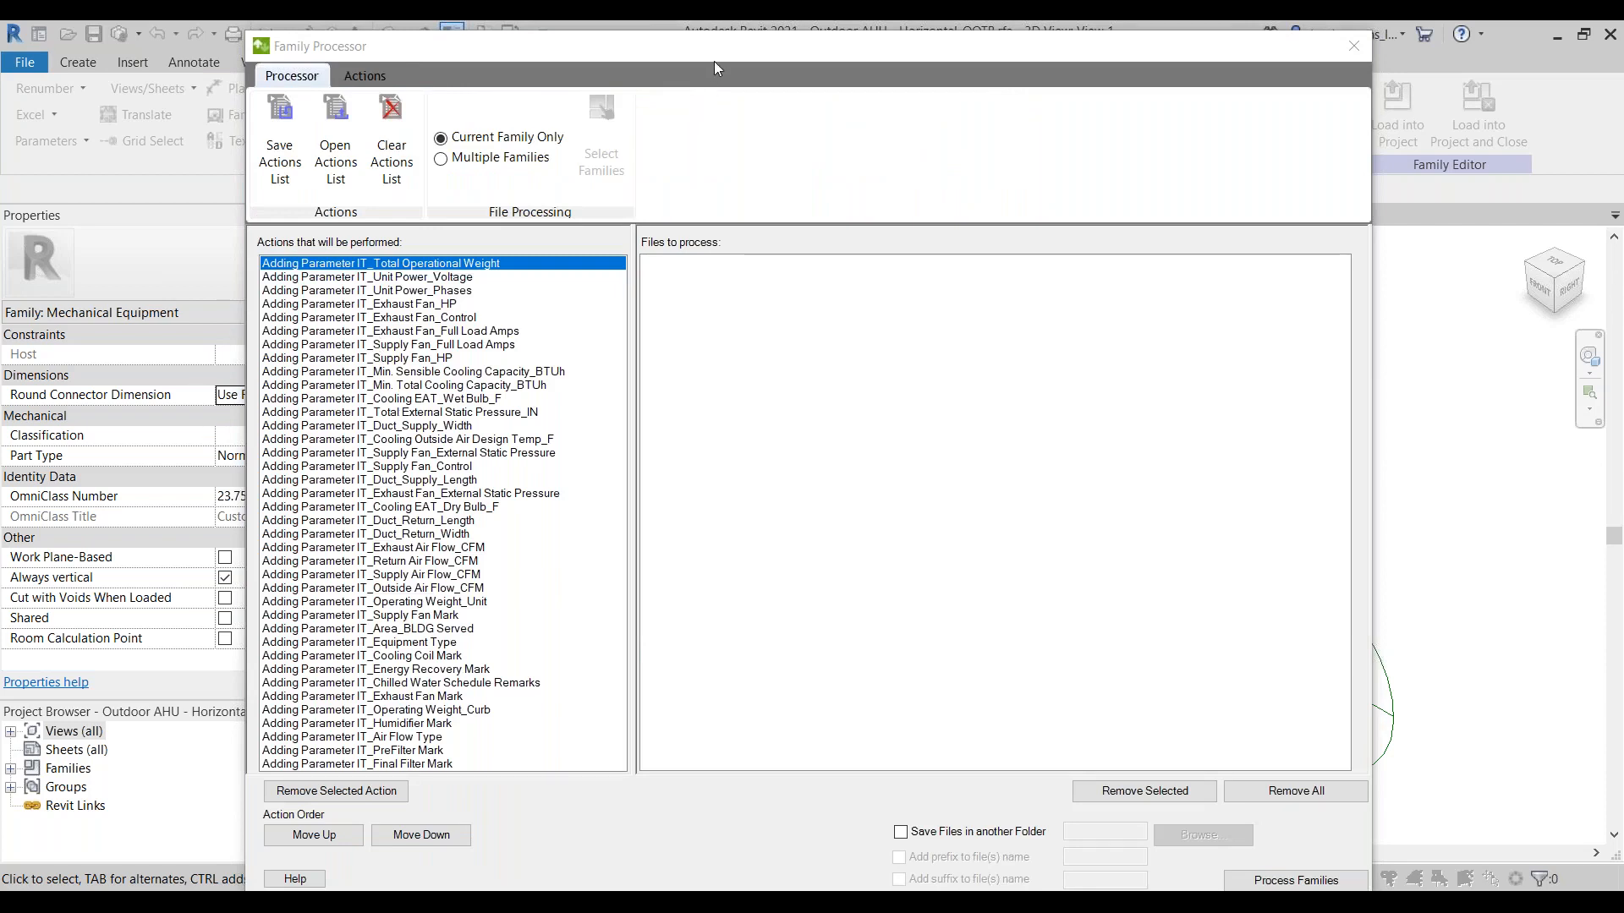
{"action": "left_click_drag", "start_coordinate": [723, 48], "coordinate": [732, 40]}
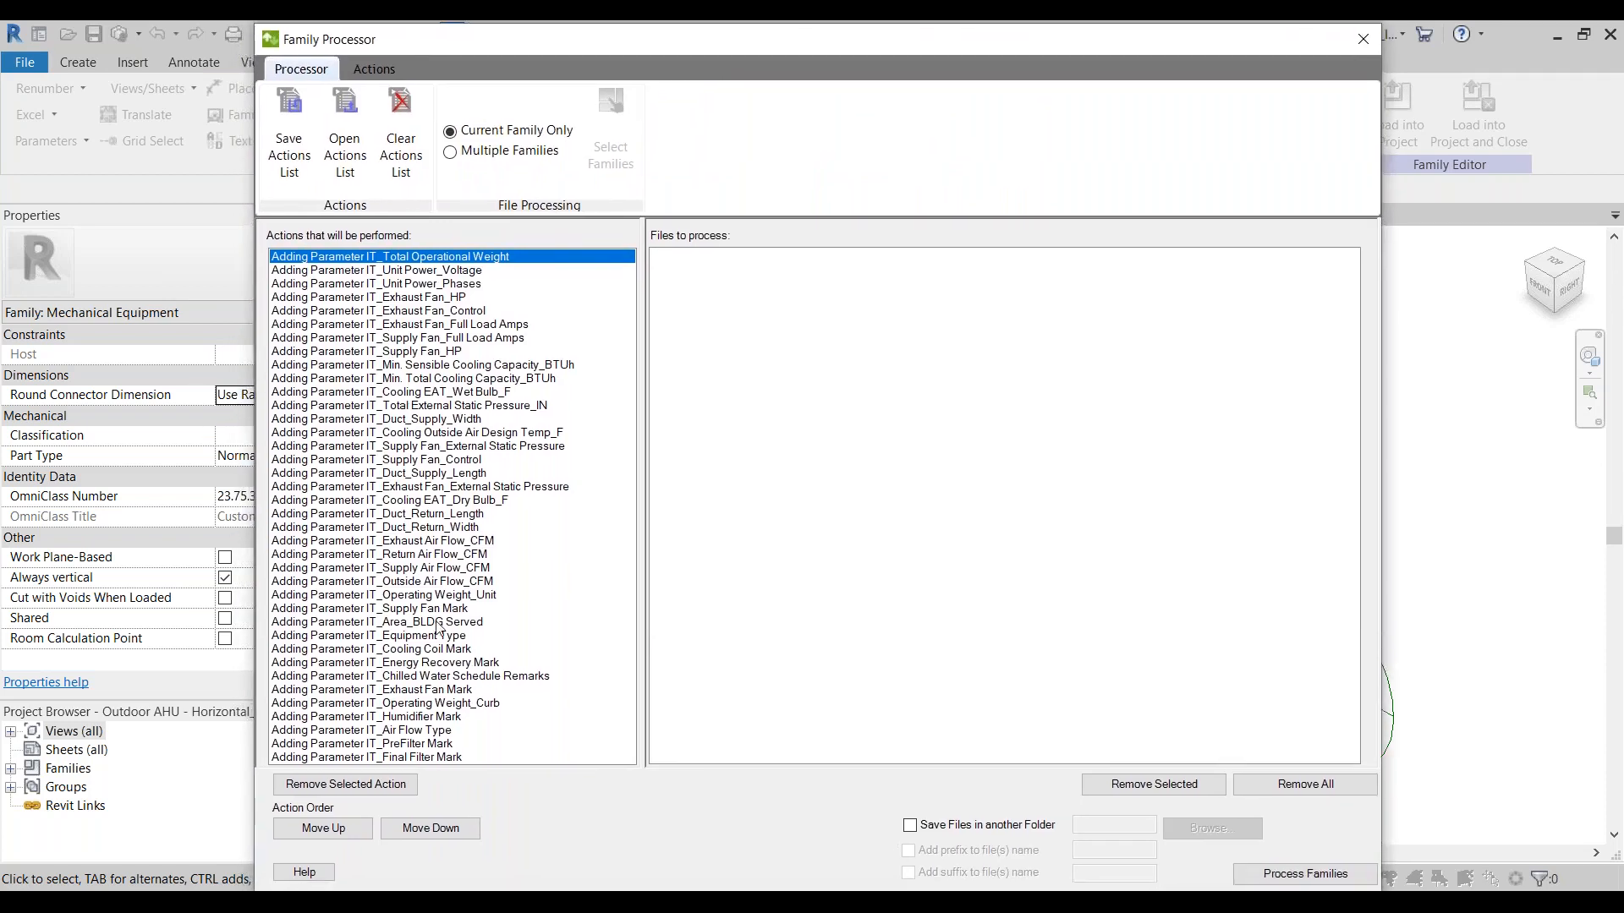
{"action": "left_click", "coordinate": [425, 758]}
{"action": "left_click", "coordinate": [444, 258]}
{"action": "left_click_drag", "start_coordinate": [785, 44], "coordinate": [967, 355]}
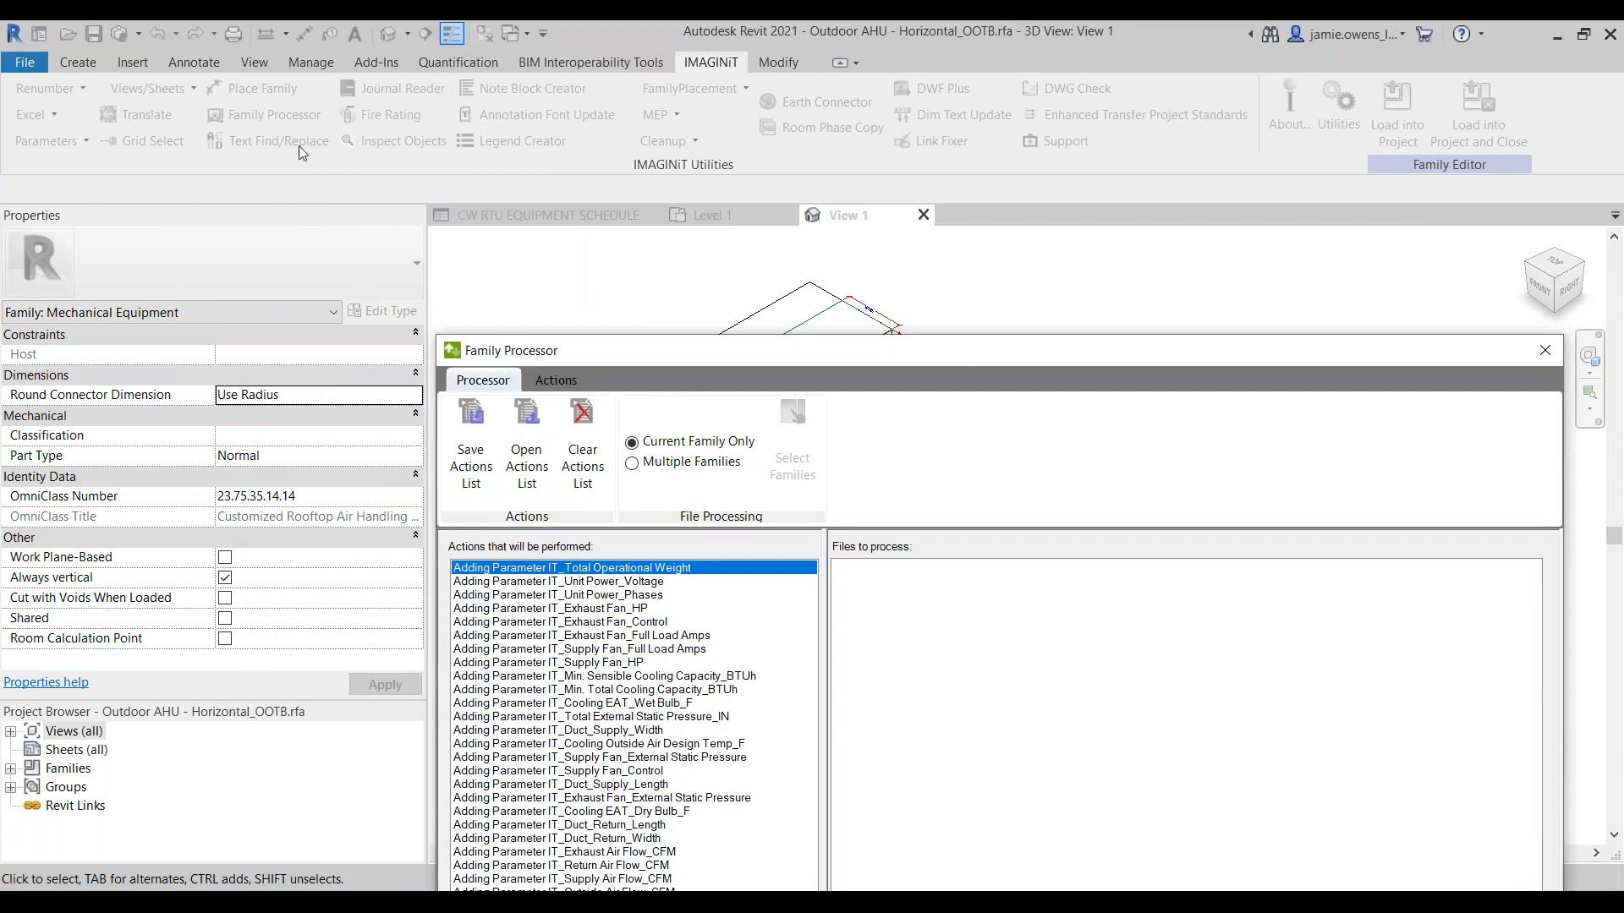
{"action": "left_click_drag", "start_coordinate": [1136, 354], "coordinate": [1008, 42]}
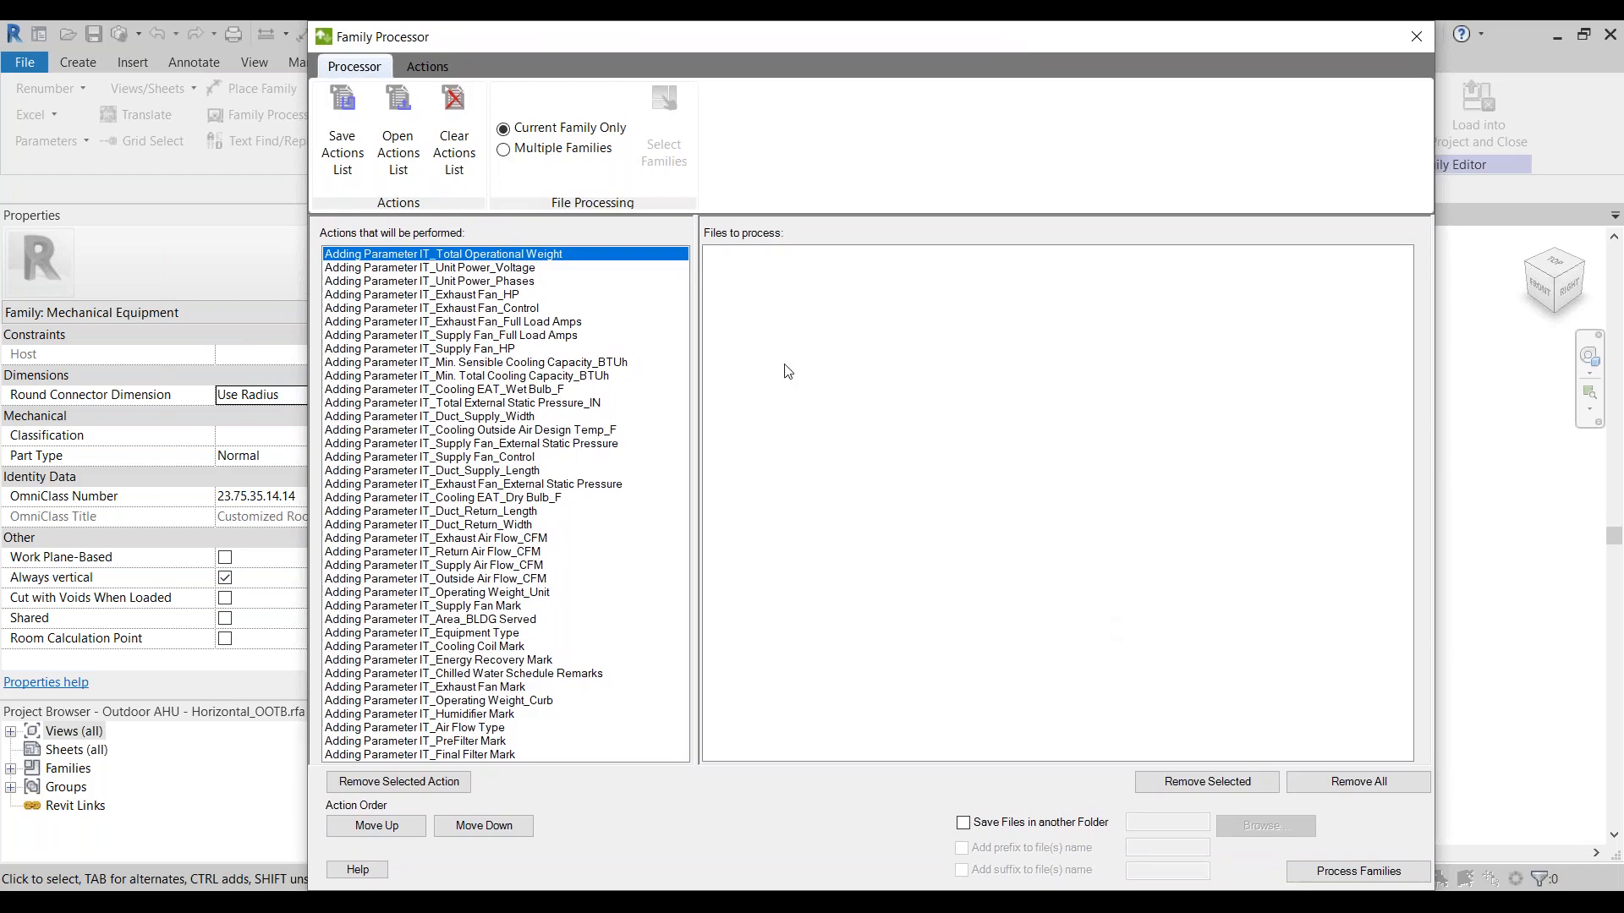
Step: Save the actions list in the submission folder as "IT Shared Paremters for MEP Content"
{"action": "left_click", "coordinate": [352, 148]}
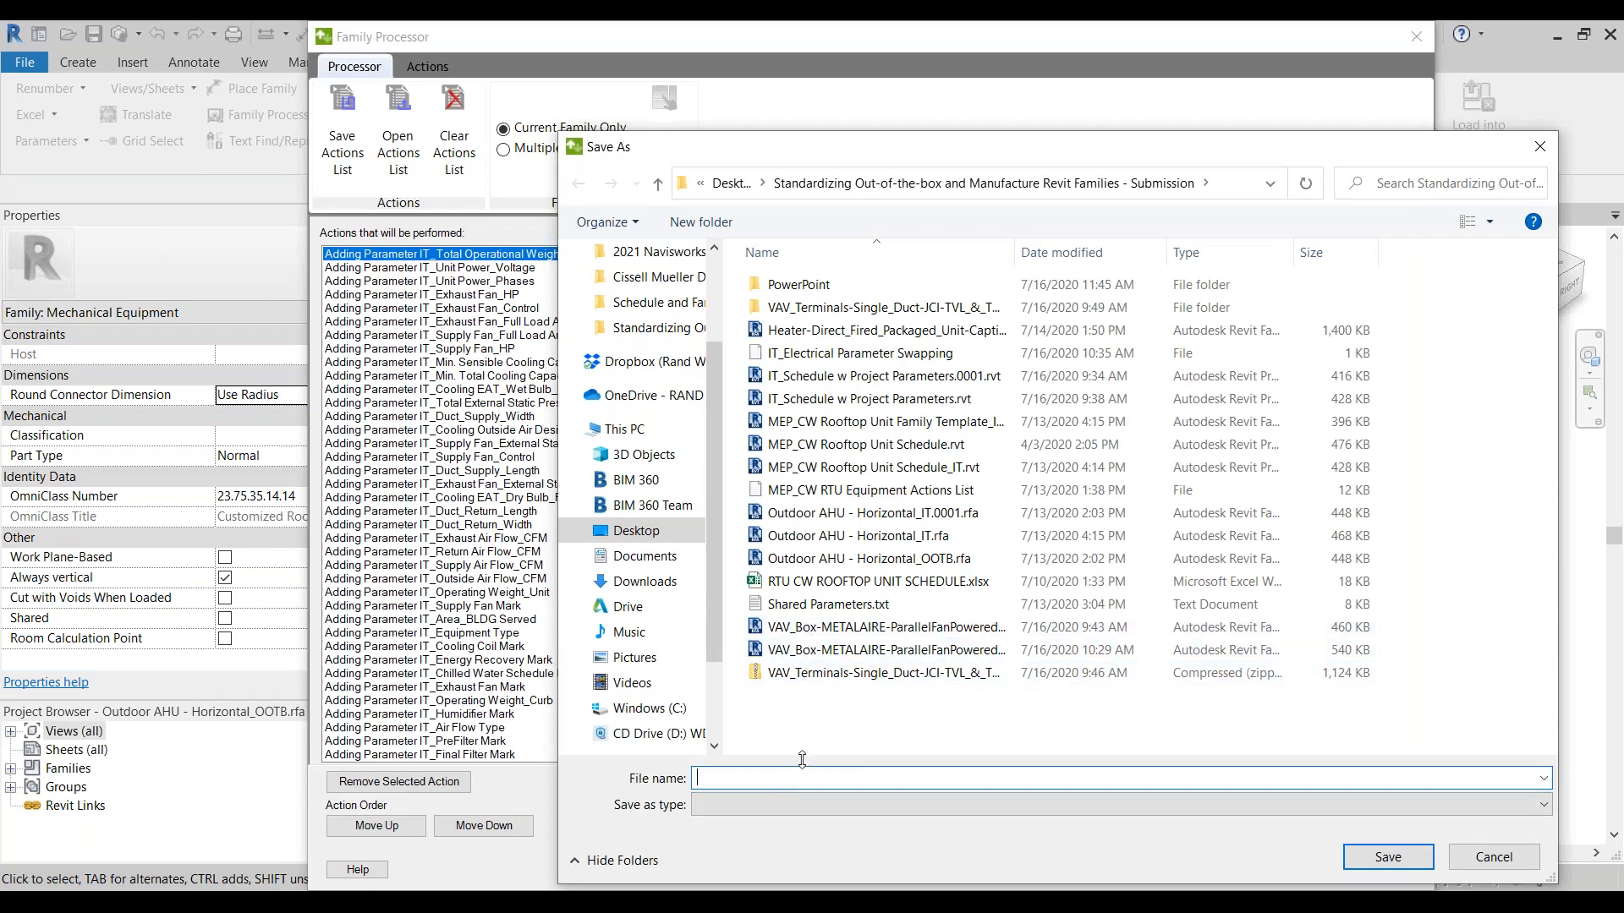
{"action": "type", "text": "IT Shared Parem"}
{"action": "type", "text": "temters for MEP"}
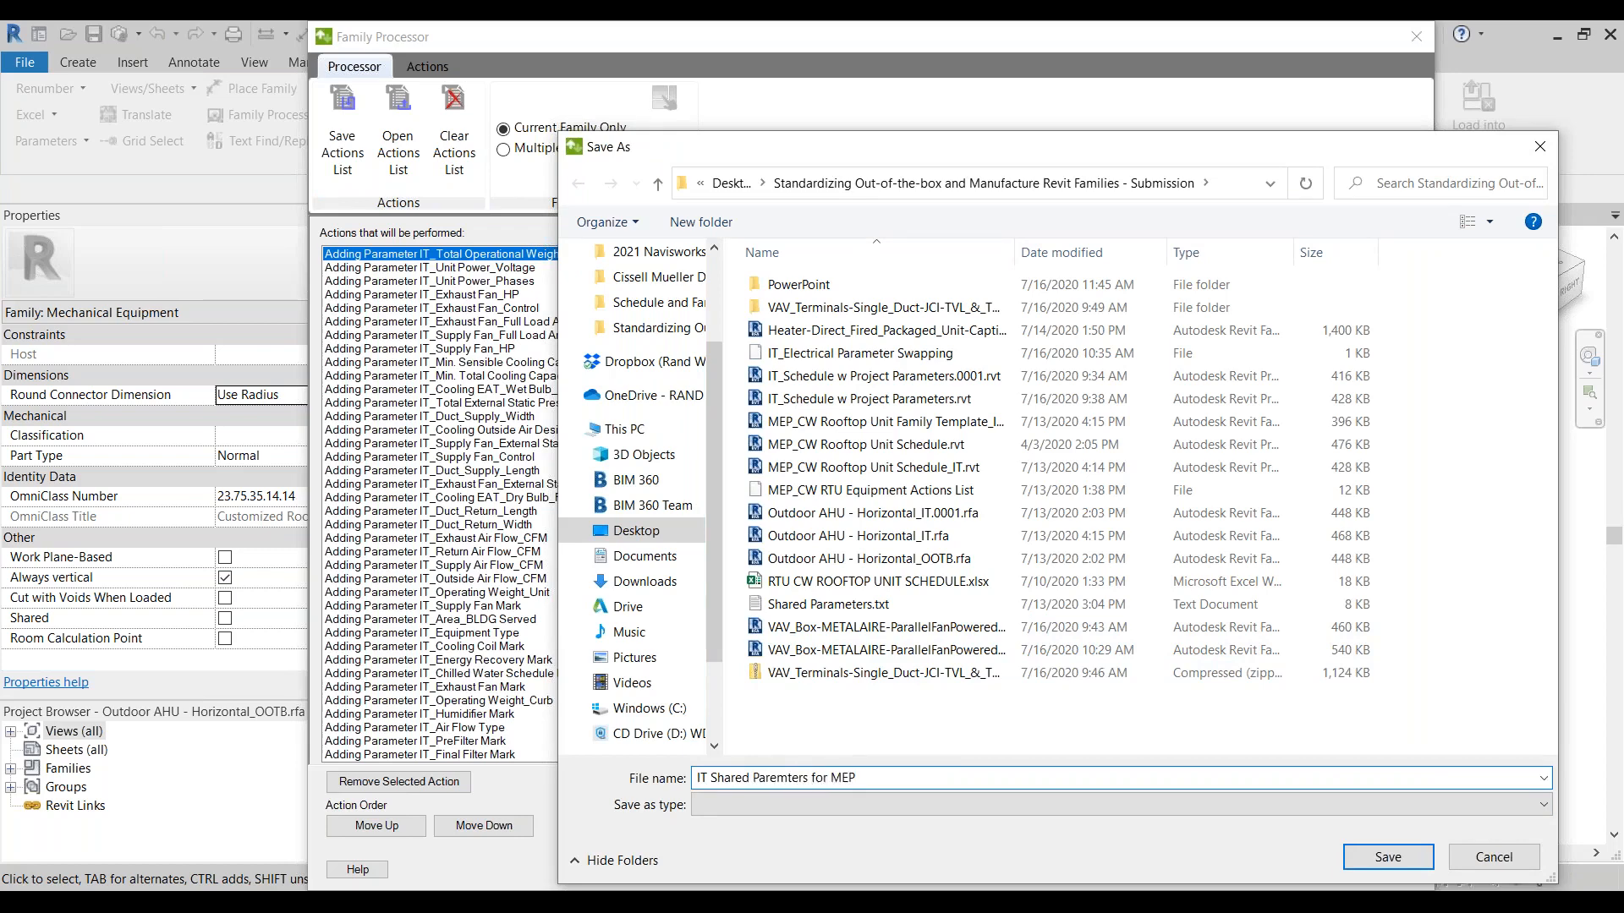
{"action": "type", "text": " Content"}
{"action": "left_click", "coordinate": [1411, 859]}
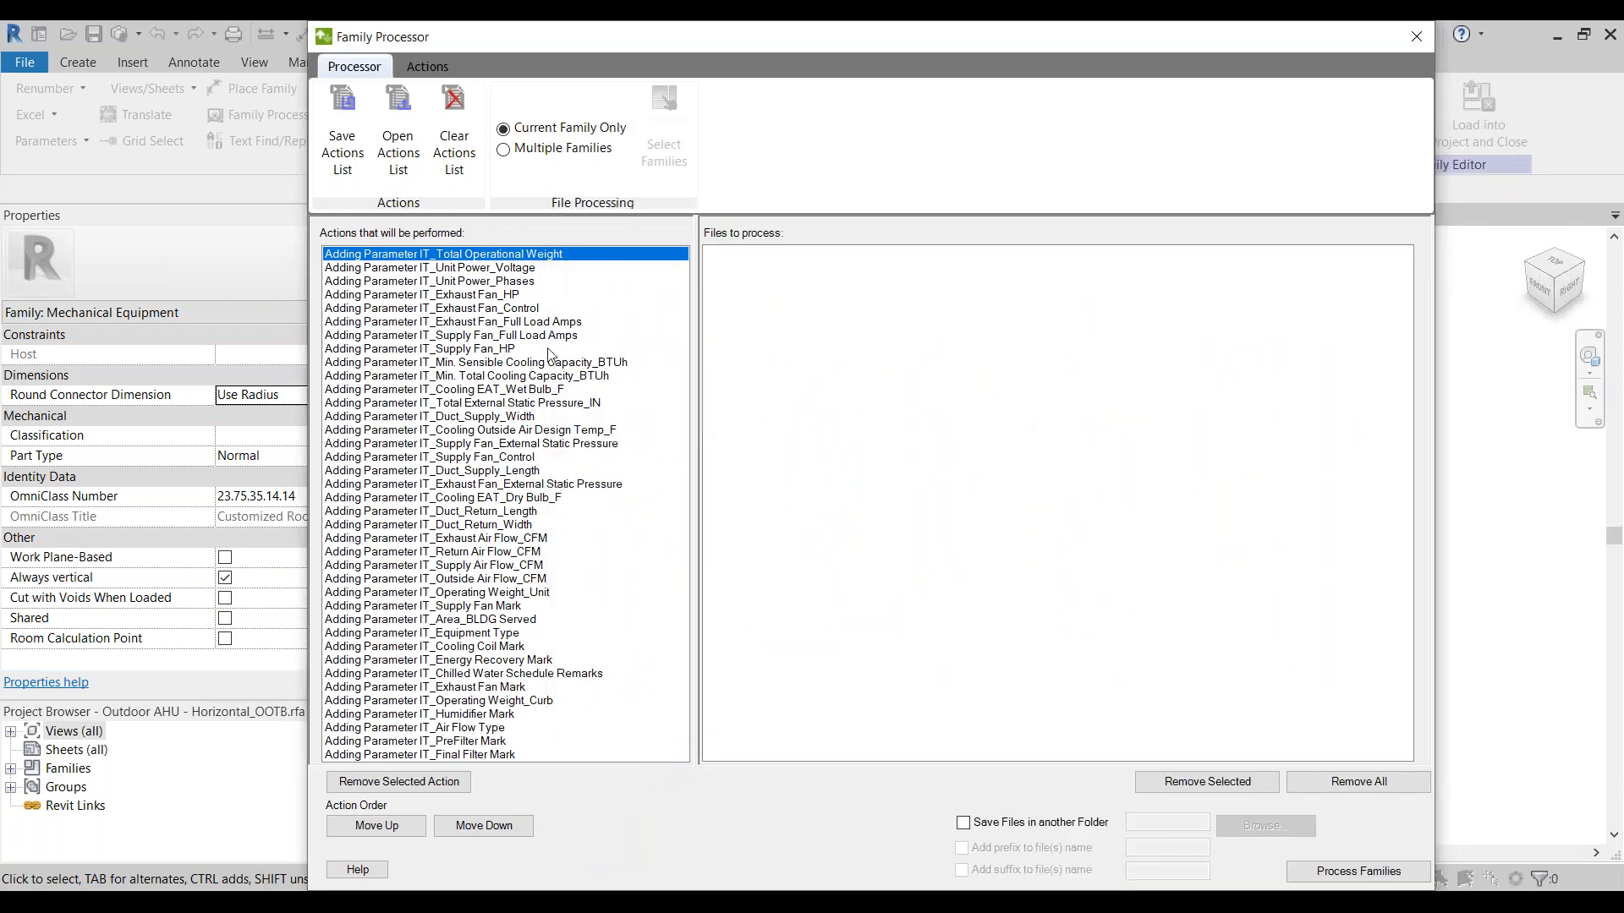
Step: Process the current family with the queued actions and show the detailed results
{"action": "left_click", "coordinate": [1352, 878]}
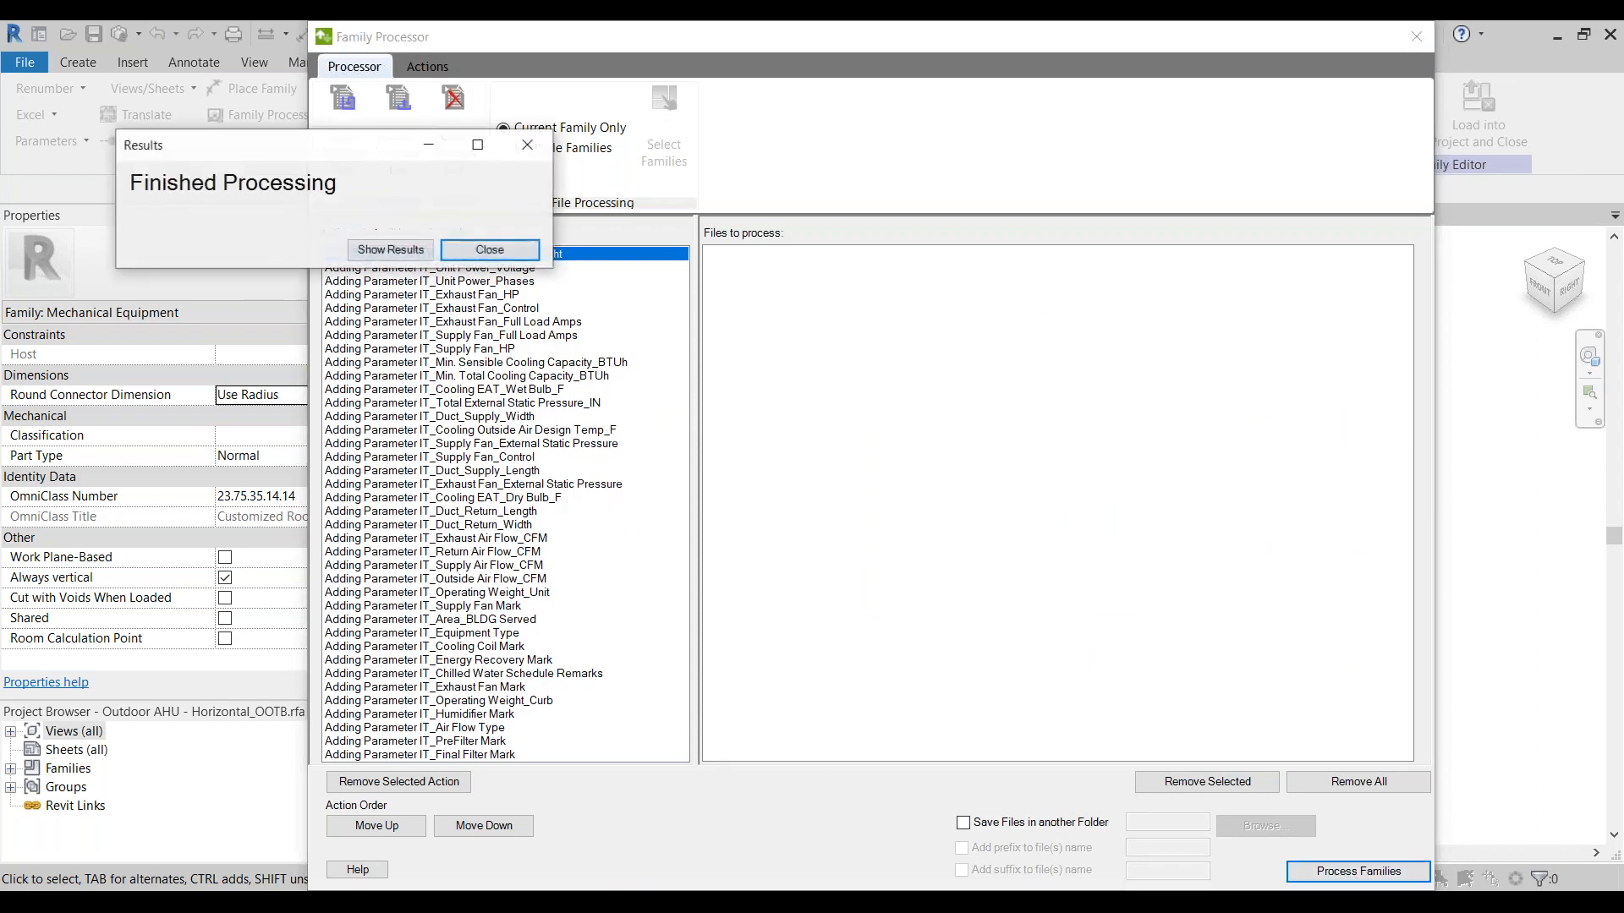
{"action": "left_click", "coordinate": [403, 255]}
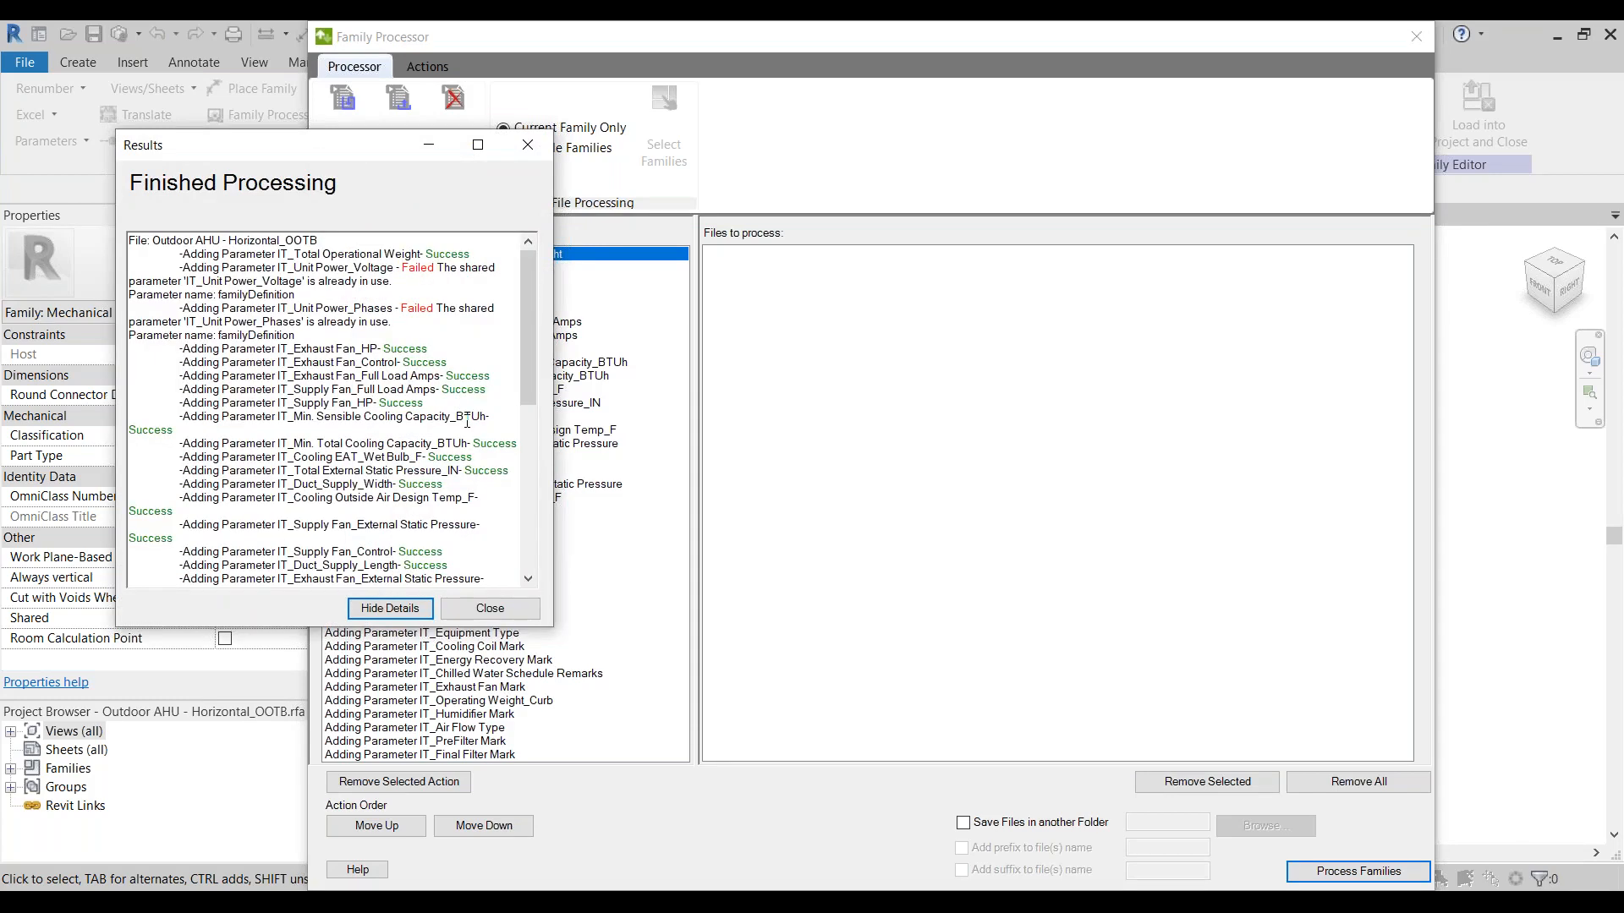
Step: Examine the outcome reported for each added parameter, including the failed ones, and close the results and the Family Processor
{"action": "double_click", "coordinate": [406, 268]}
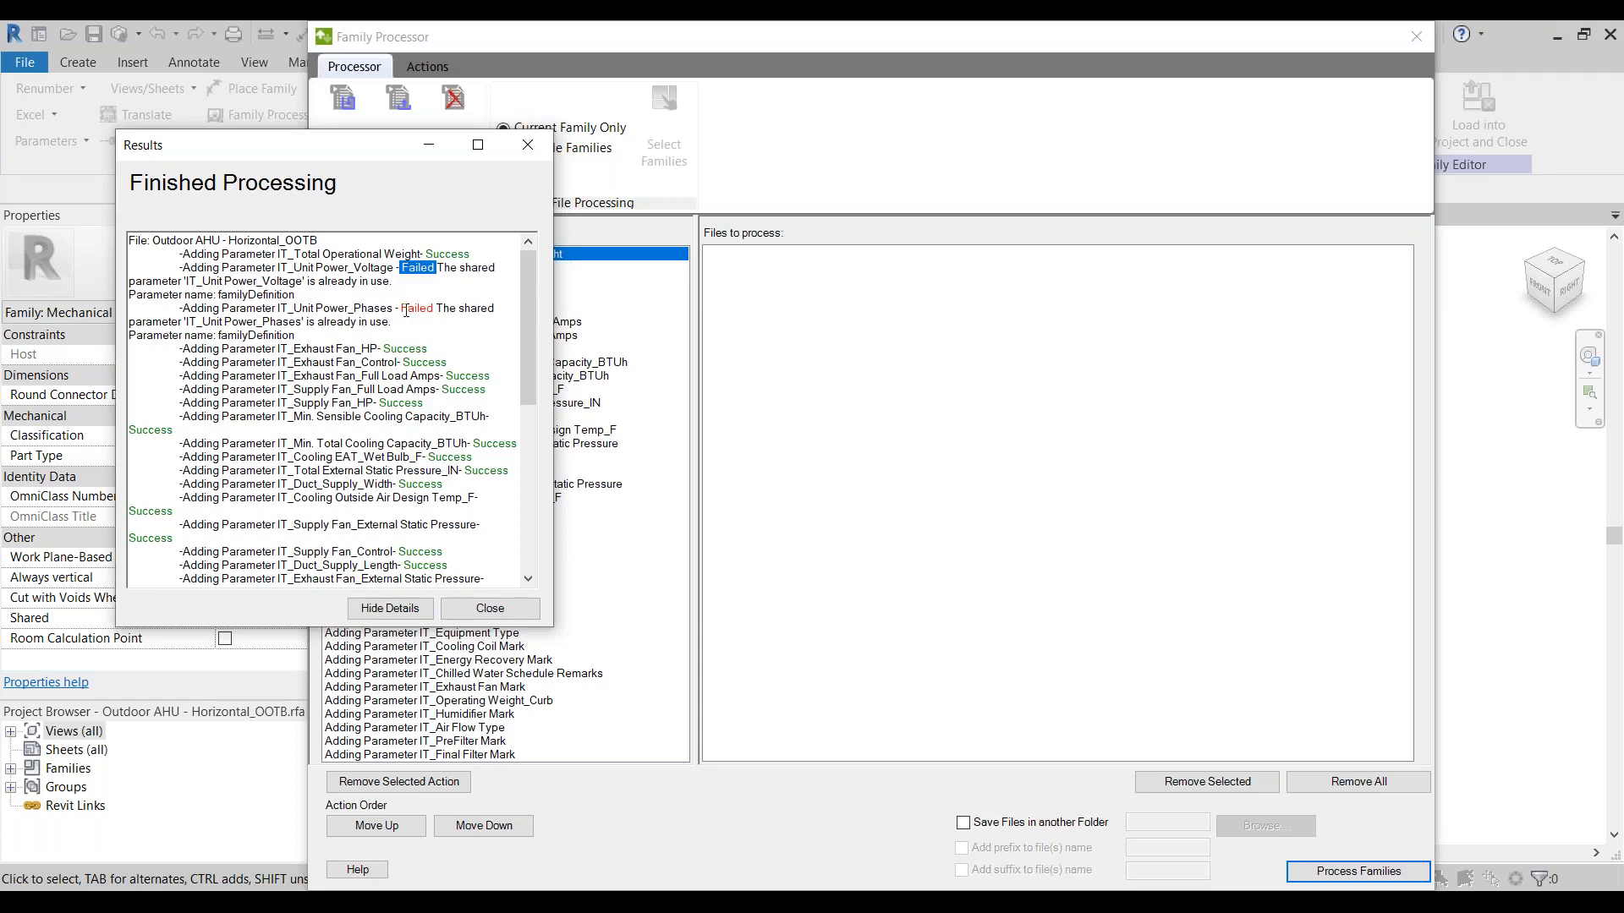
{"action": "left_click_drag", "start_coordinate": [402, 309], "coordinate": [437, 305]}
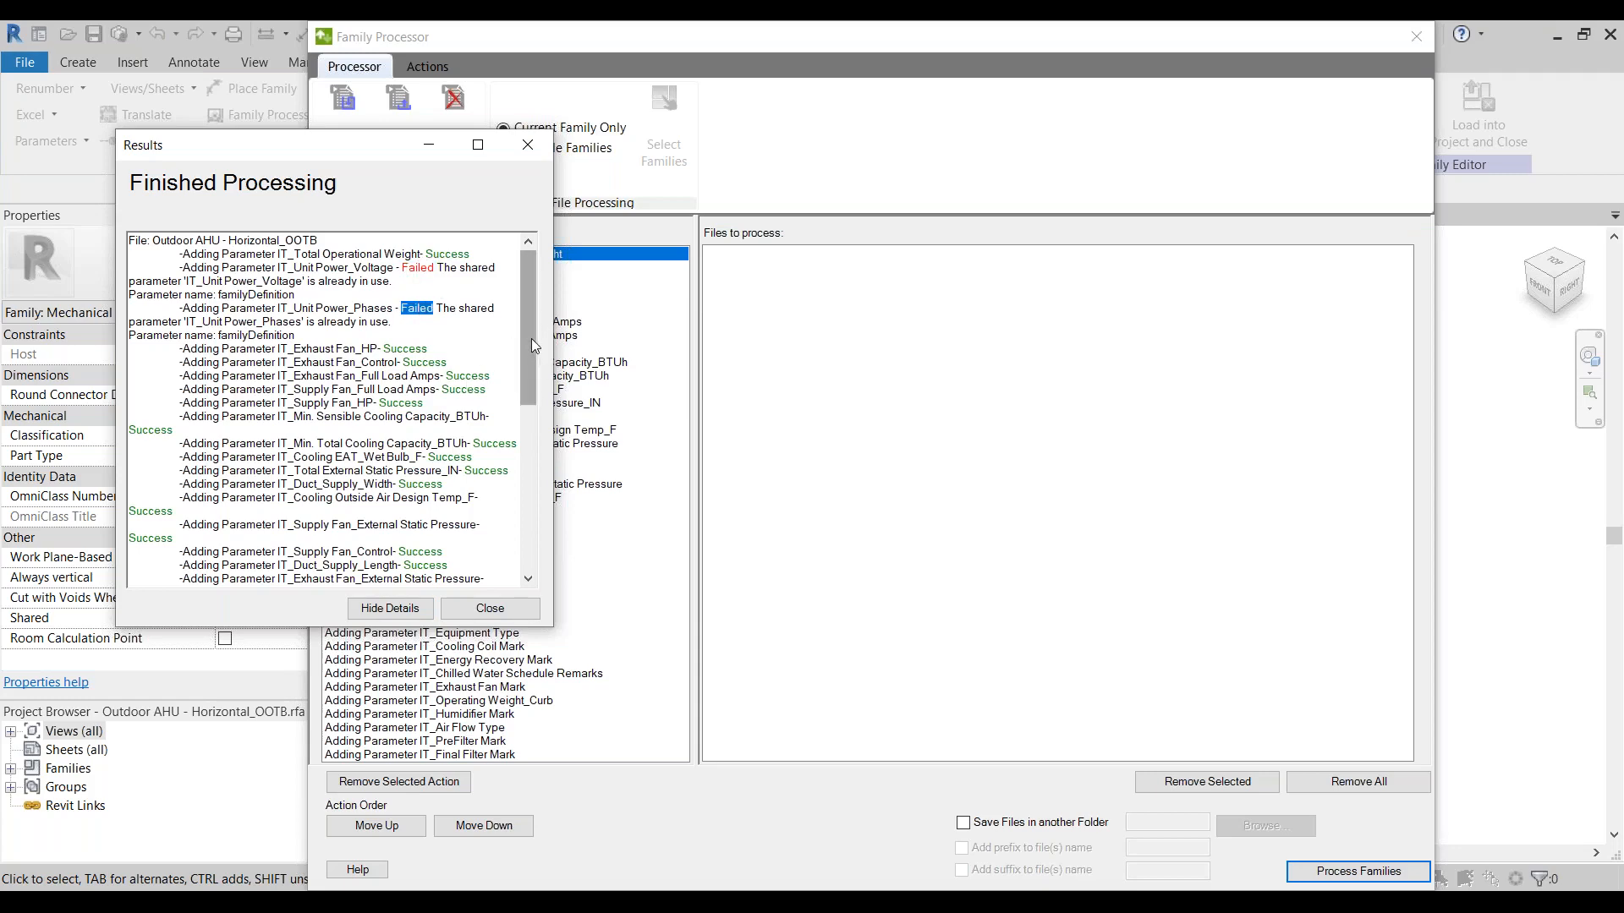
{"action": "left_click_drag", "start_coordinate": [531, 339], "coordinate": [524, 423]}
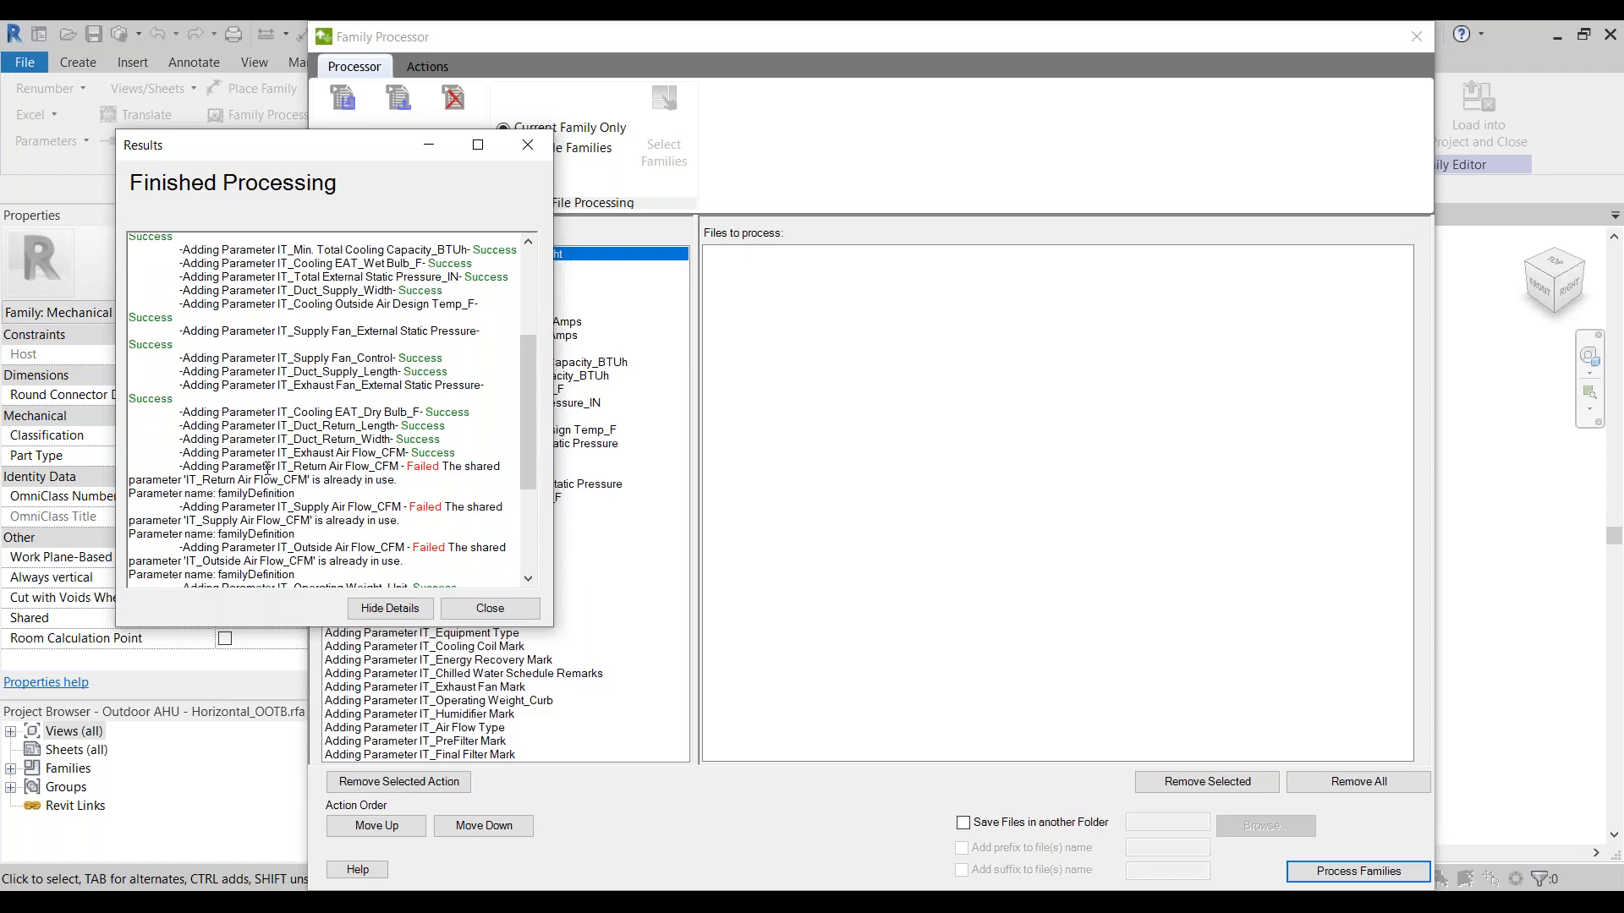
{"action": "left_click_drag", "start_coordinate": [274, 466], "coordinate": [497, 470]}
{"action": "left_click_drag", "start_coordinate": [495, 471], "coordinate": [494, 480]}
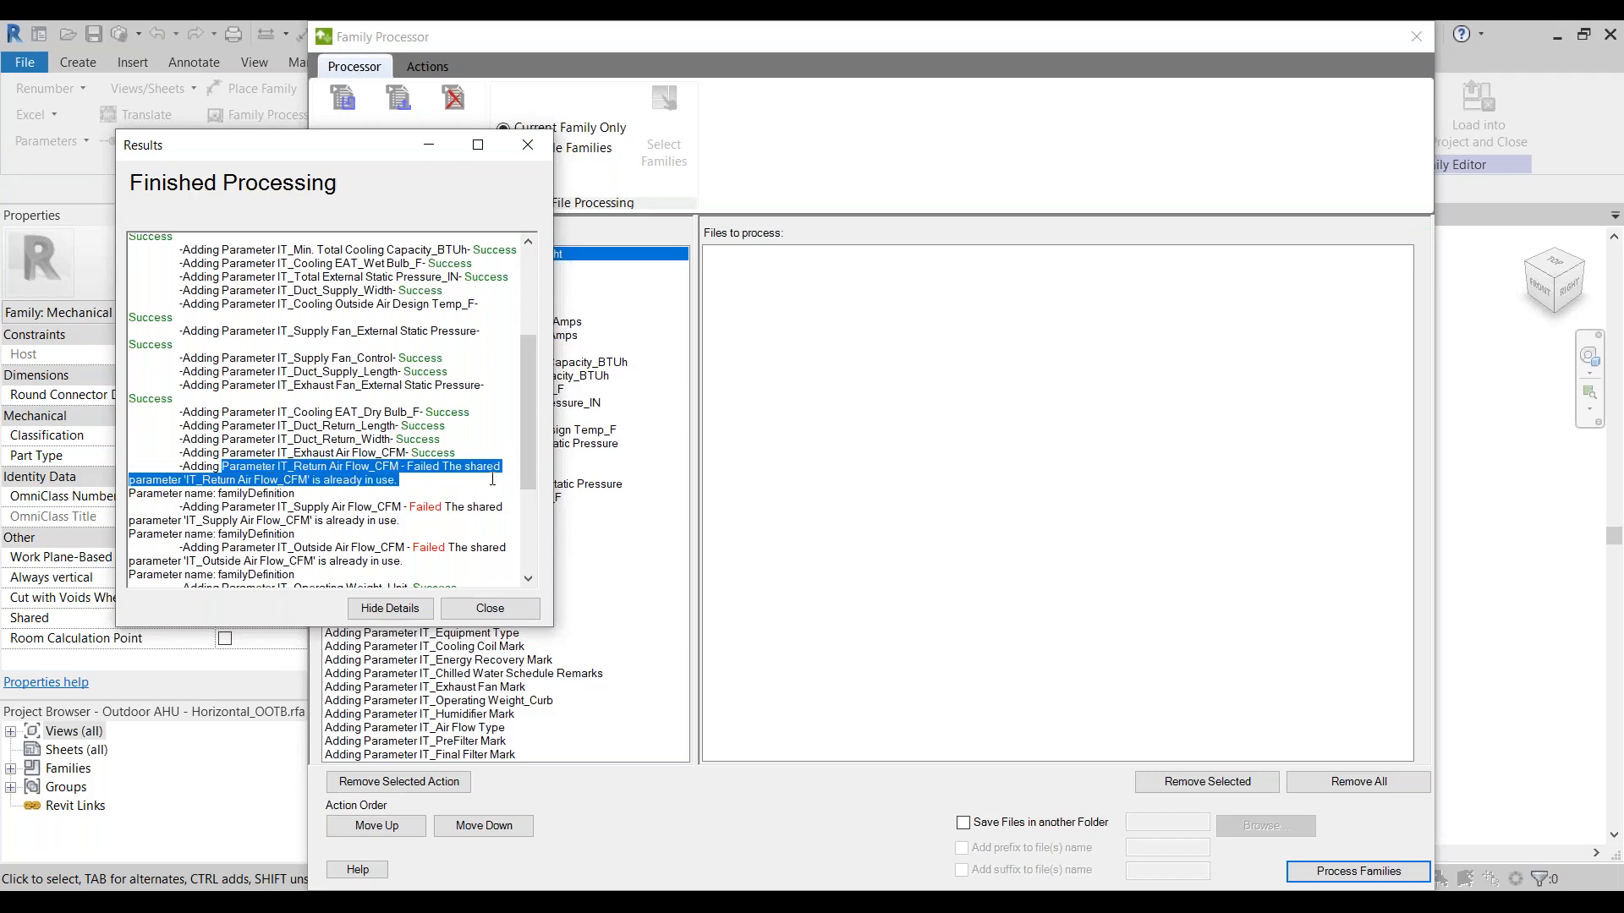
{"action": "left_click_drag", "start_coordinate": [528, 459], "coordinate": [446, 352]}
{"action": "left_click", "coordinate": [486, 611]}
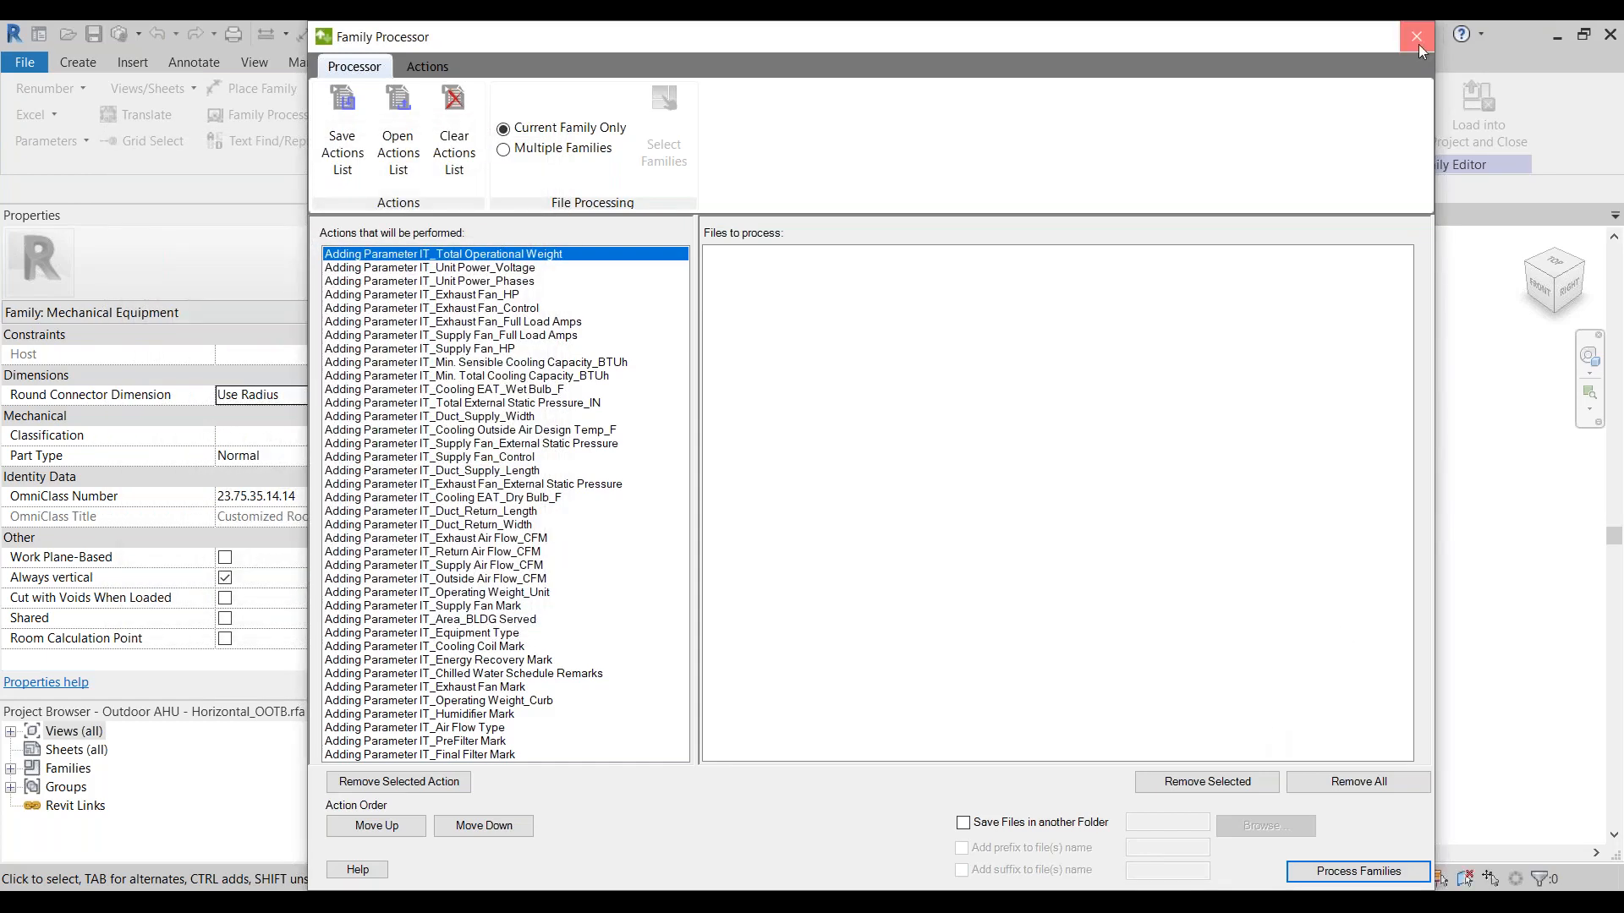
{"action": "left_click", "coordinate": [1419, 44]}
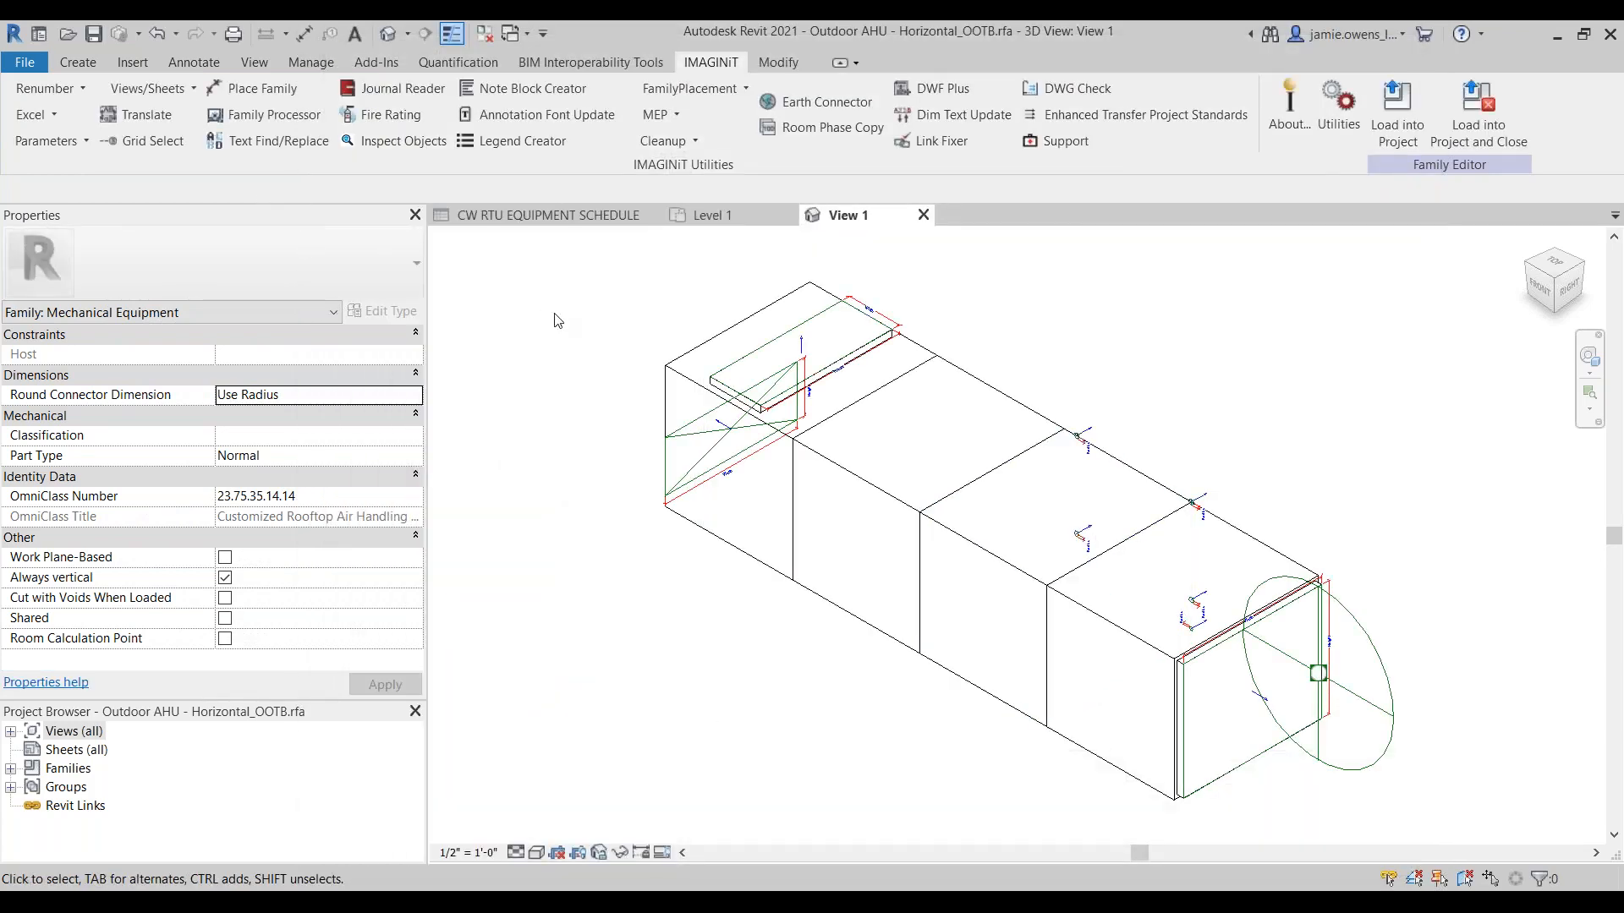
Step: Look over the added IT_ shared parameters among the Outdoor AHU family's type parameters, including the Other group
{"action": "left_click", "coordinate": [78, 62]}
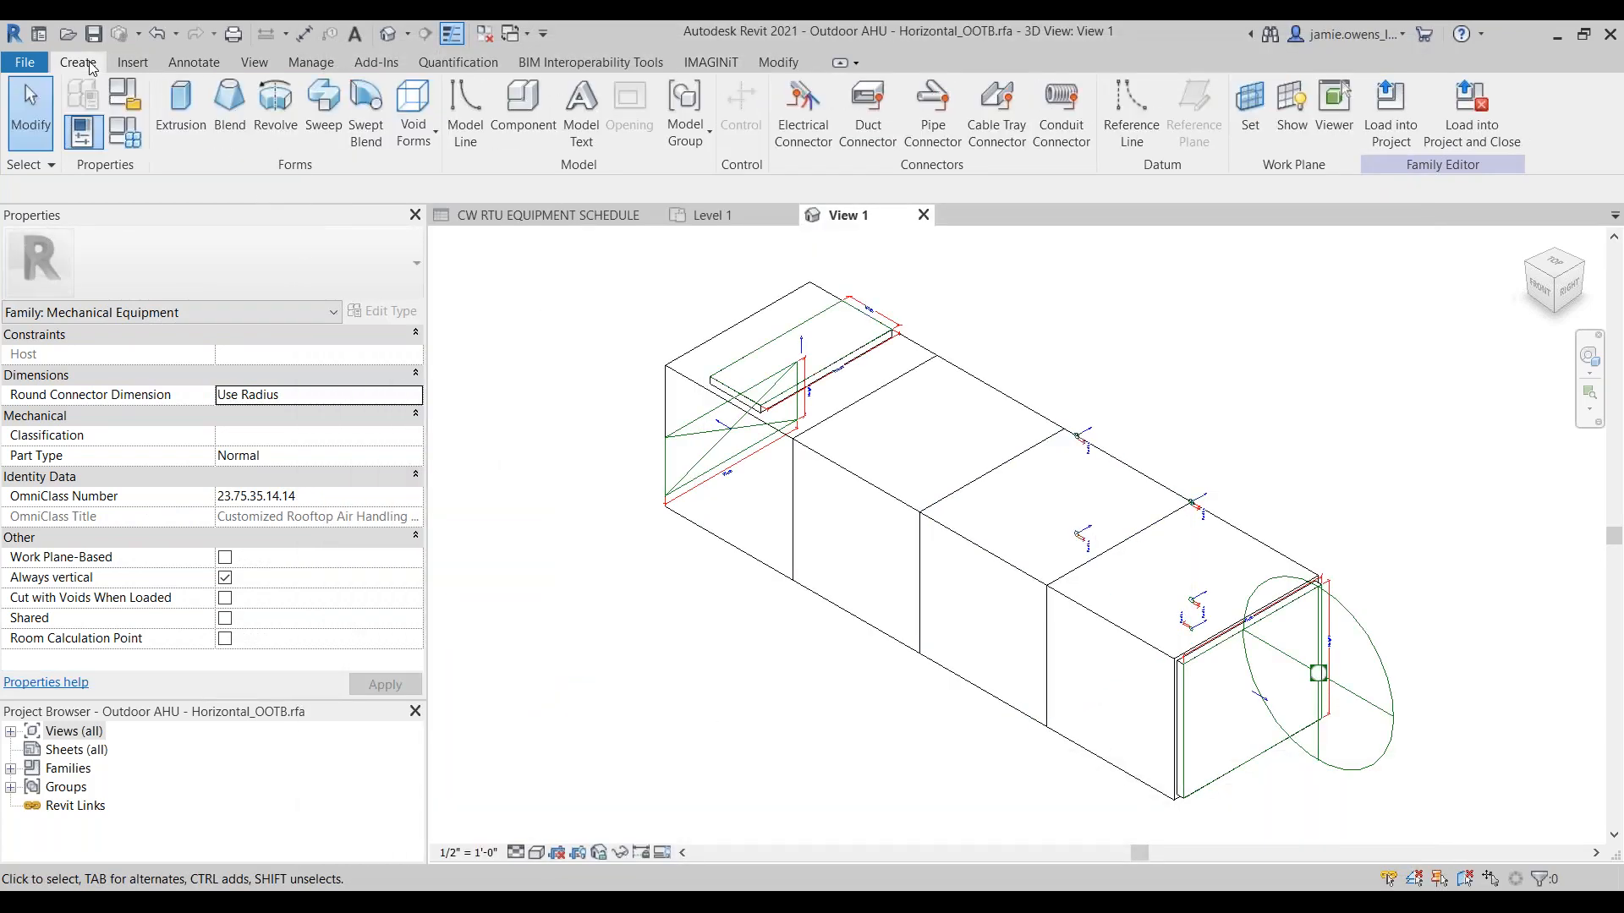
{"action": "left_click", "coordinate": [141, 144]}
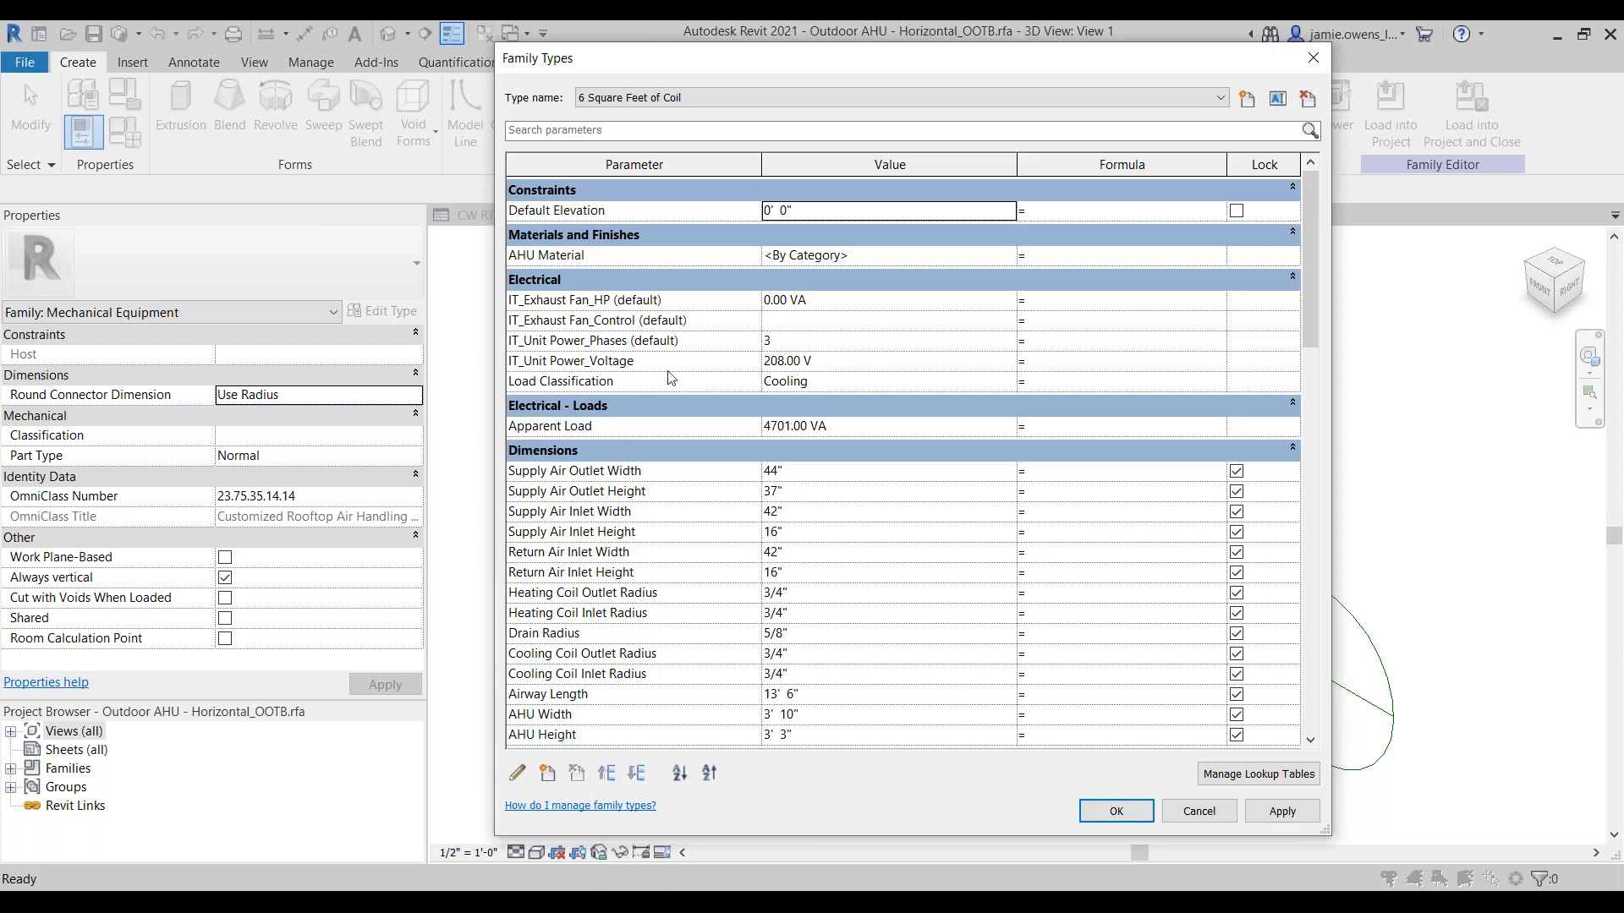
{"action": "scroll", "coordinate": [670, 377], "scroll_direction": "down", "scroll_amount": 8}
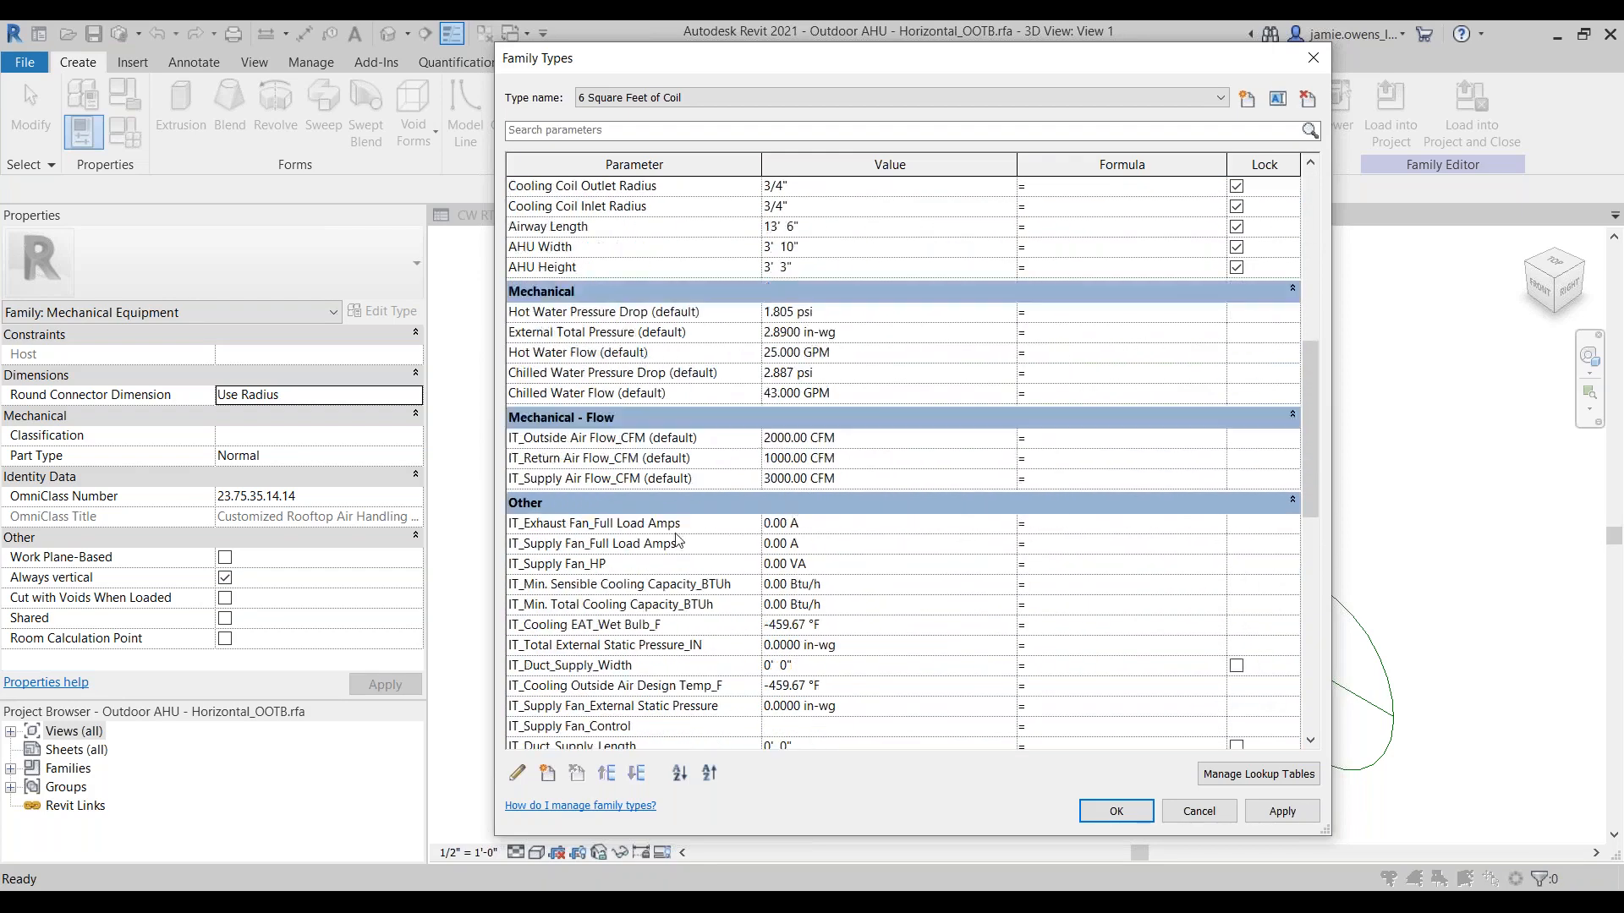
{"action": "scroll", "coordinate": [677, 541], "scroll_direction": "down", "scroll_amount": 6}
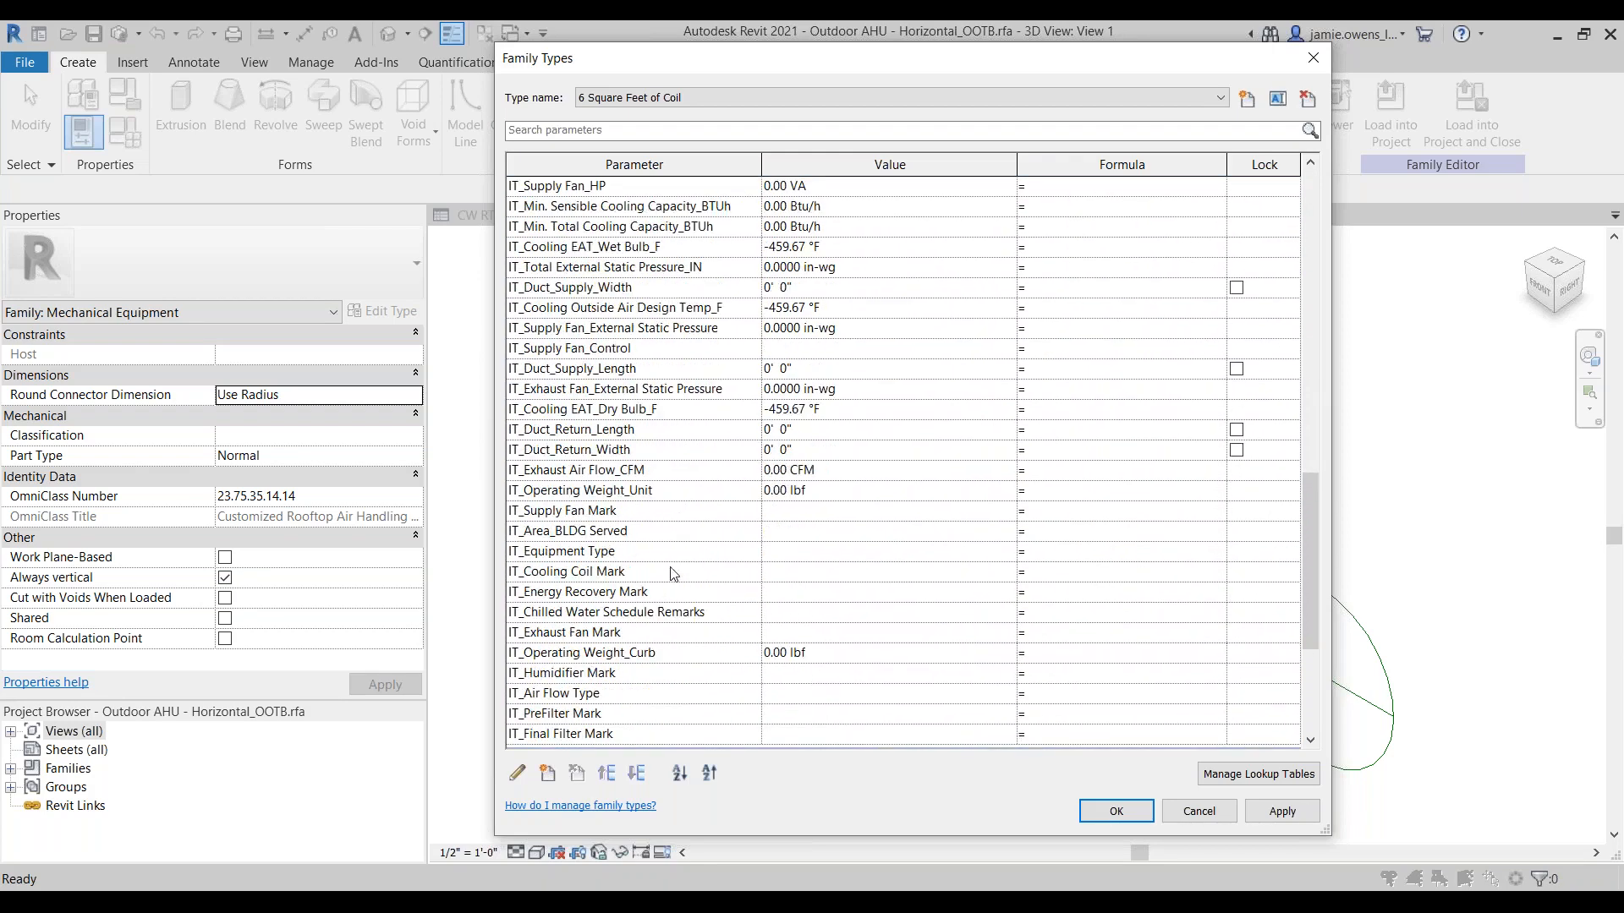
{"action": "scroll", "coordinate": [668, 626], "scroll_direction": "down", "scroll_amount": 1}
{"action": "scroll", "coordinate": [659, 677], "scroll_direction": "up", "scroll_amount": 1}
{"action": "scroll", "coordinate": [654, 622], "scroll_direction": "up", "scroll_amount": 3}
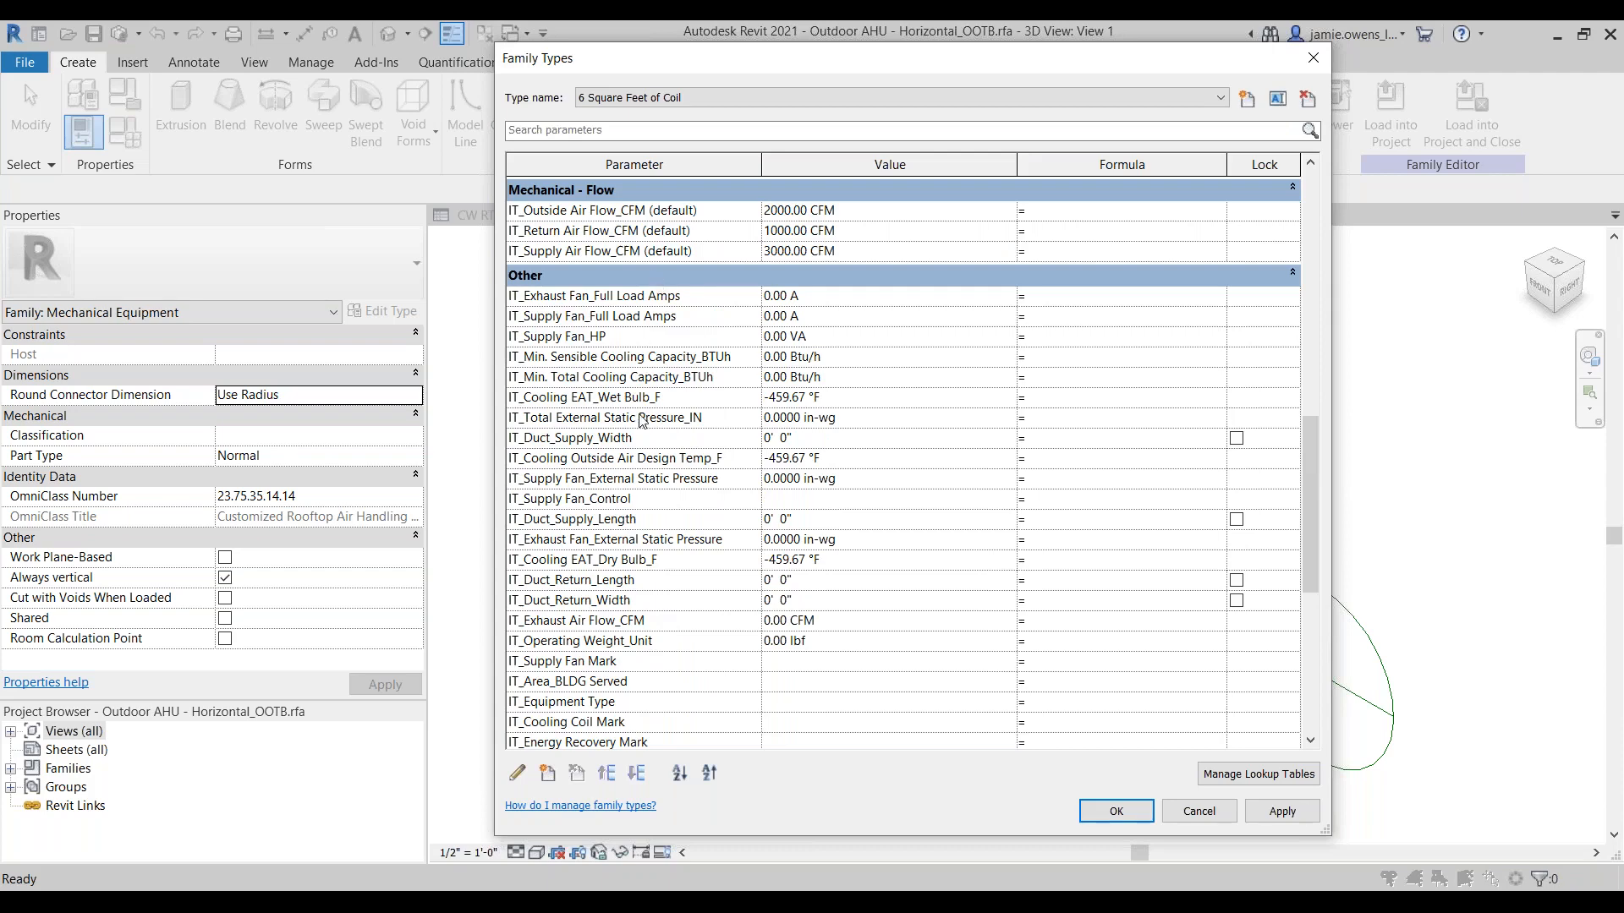
{"action": "left_click", "coordinate": [1140, 825]}
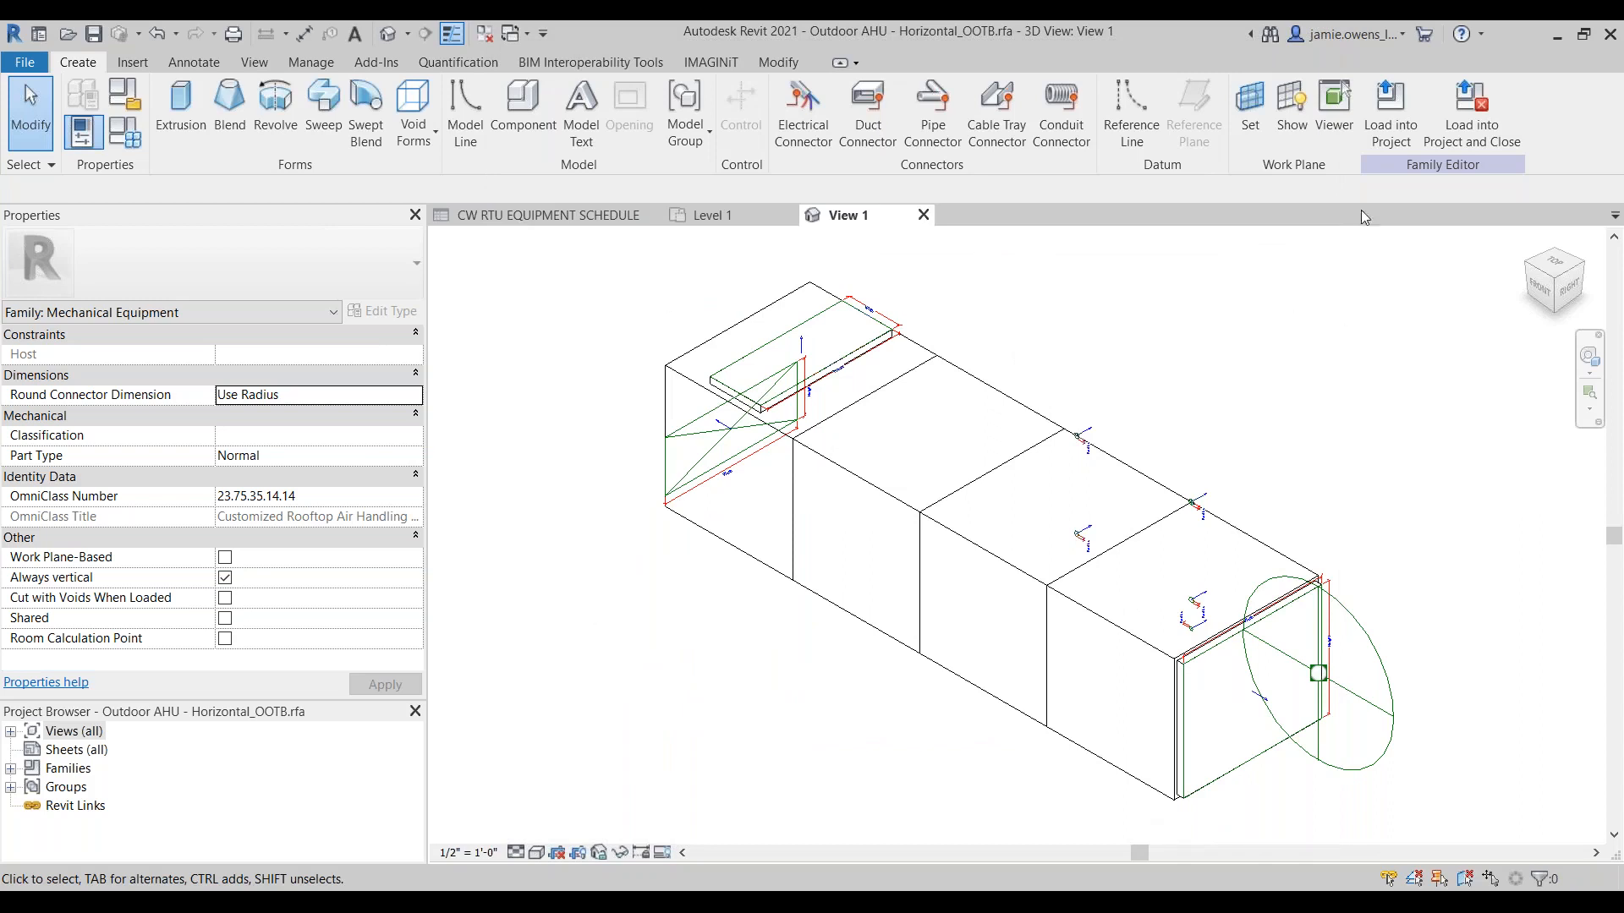
Step: Load the Outdoor AHU family into the project, overwriting the existing version, and show the CW RTU EQUIPMENT SCHEDULE from its first column
{"action": "left_click", "coordinate": [1389, 127]}
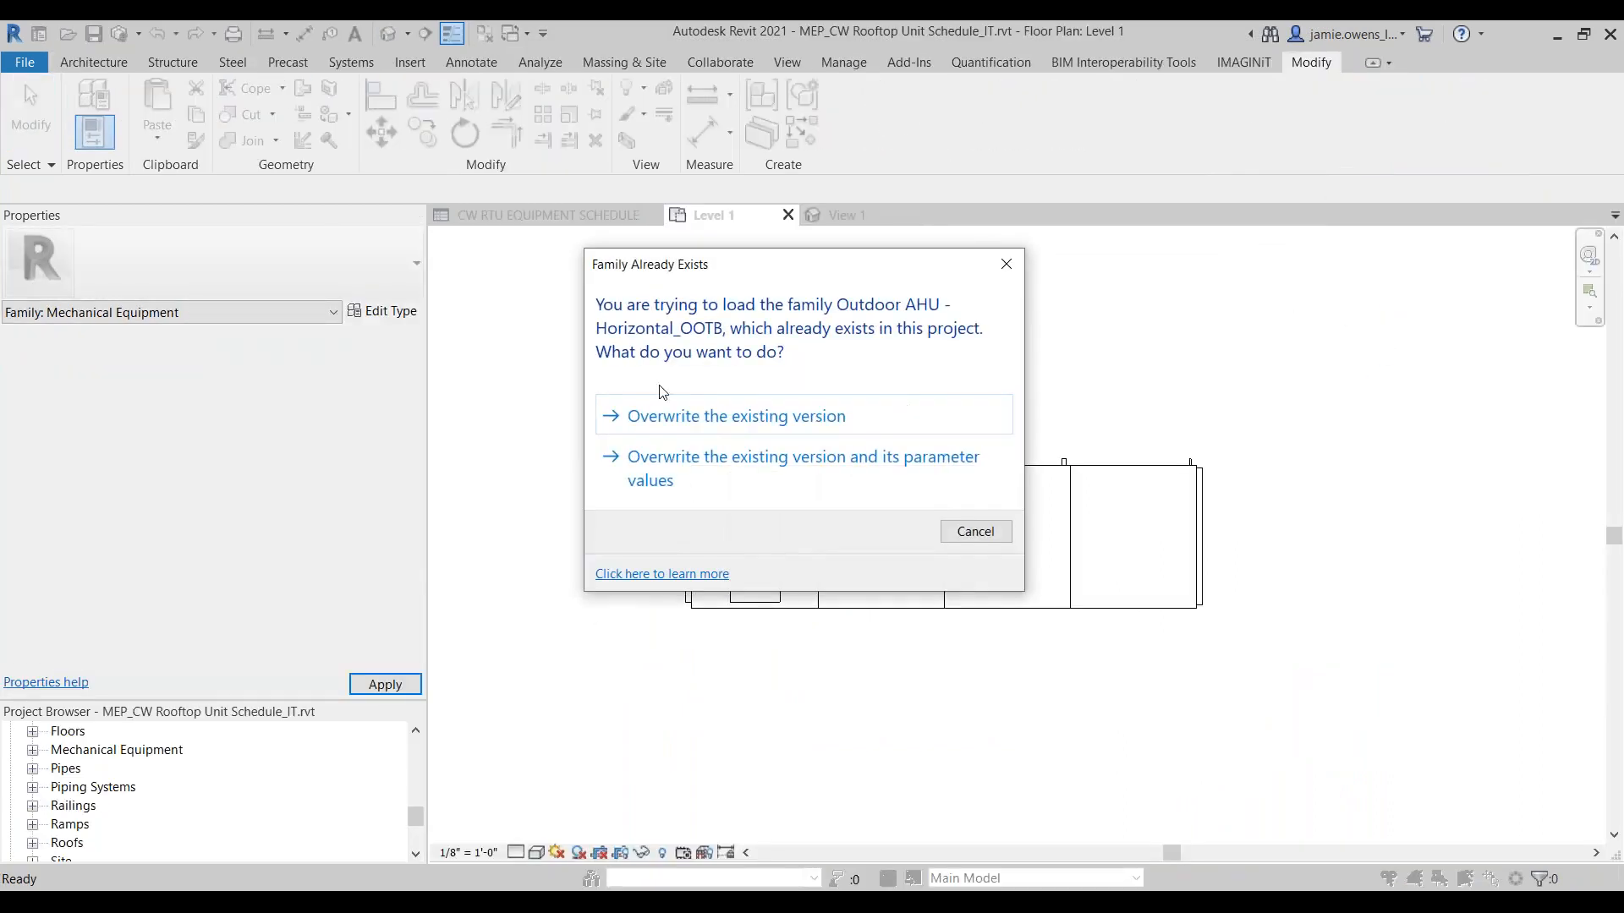
{"action": "left_click", "coordinate": [719, 418]}
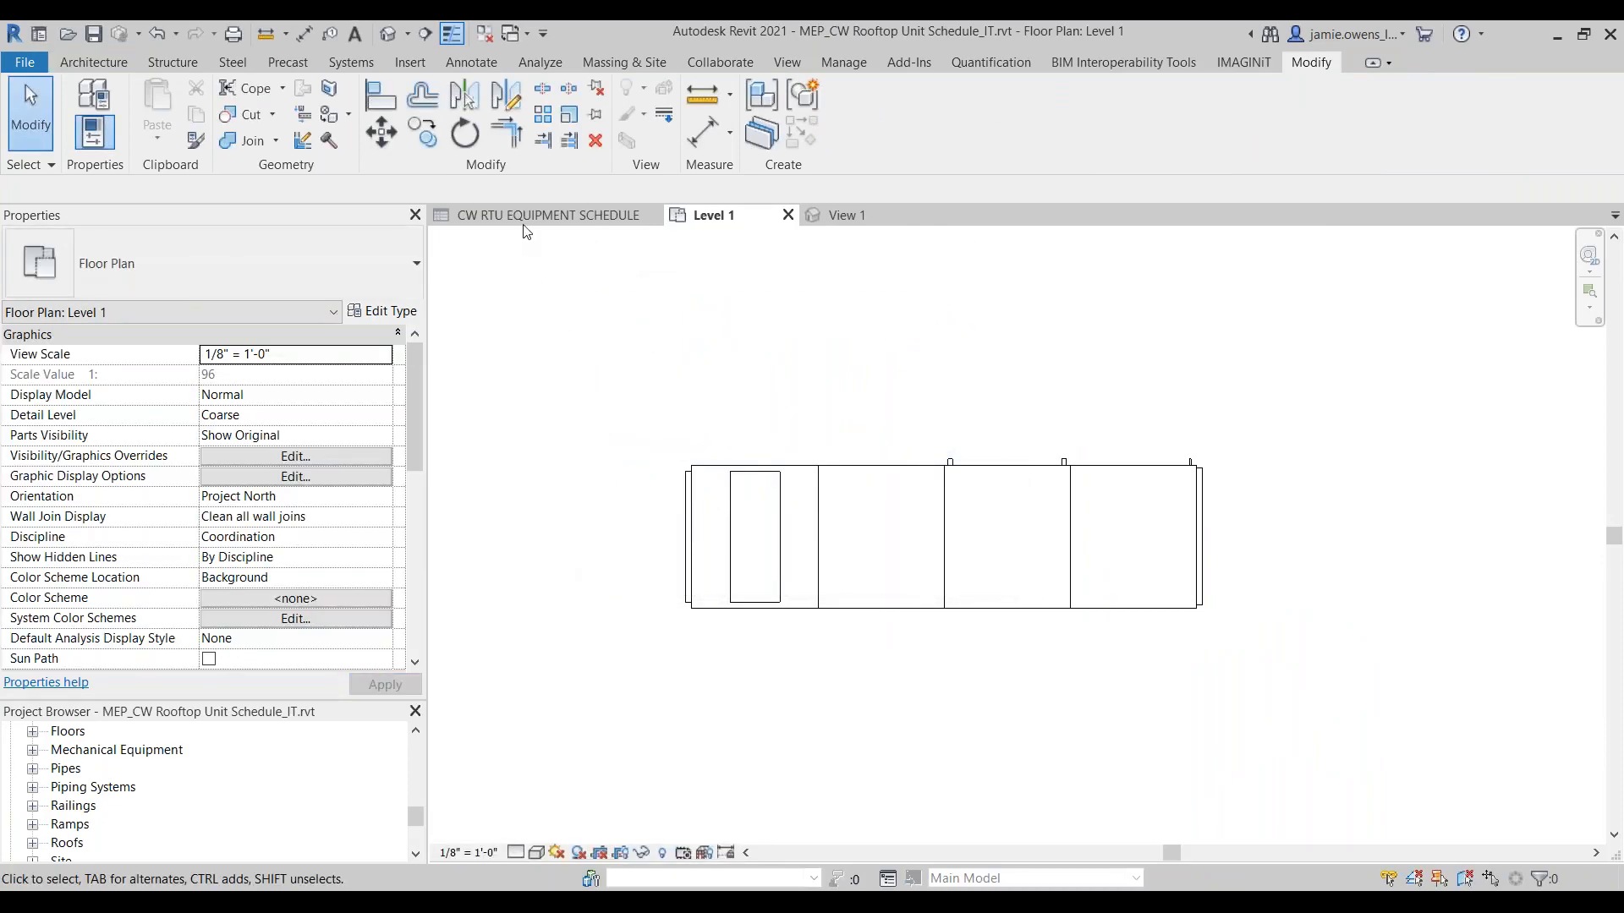
{"action": "left_click", "coordinate": [527, 216]}
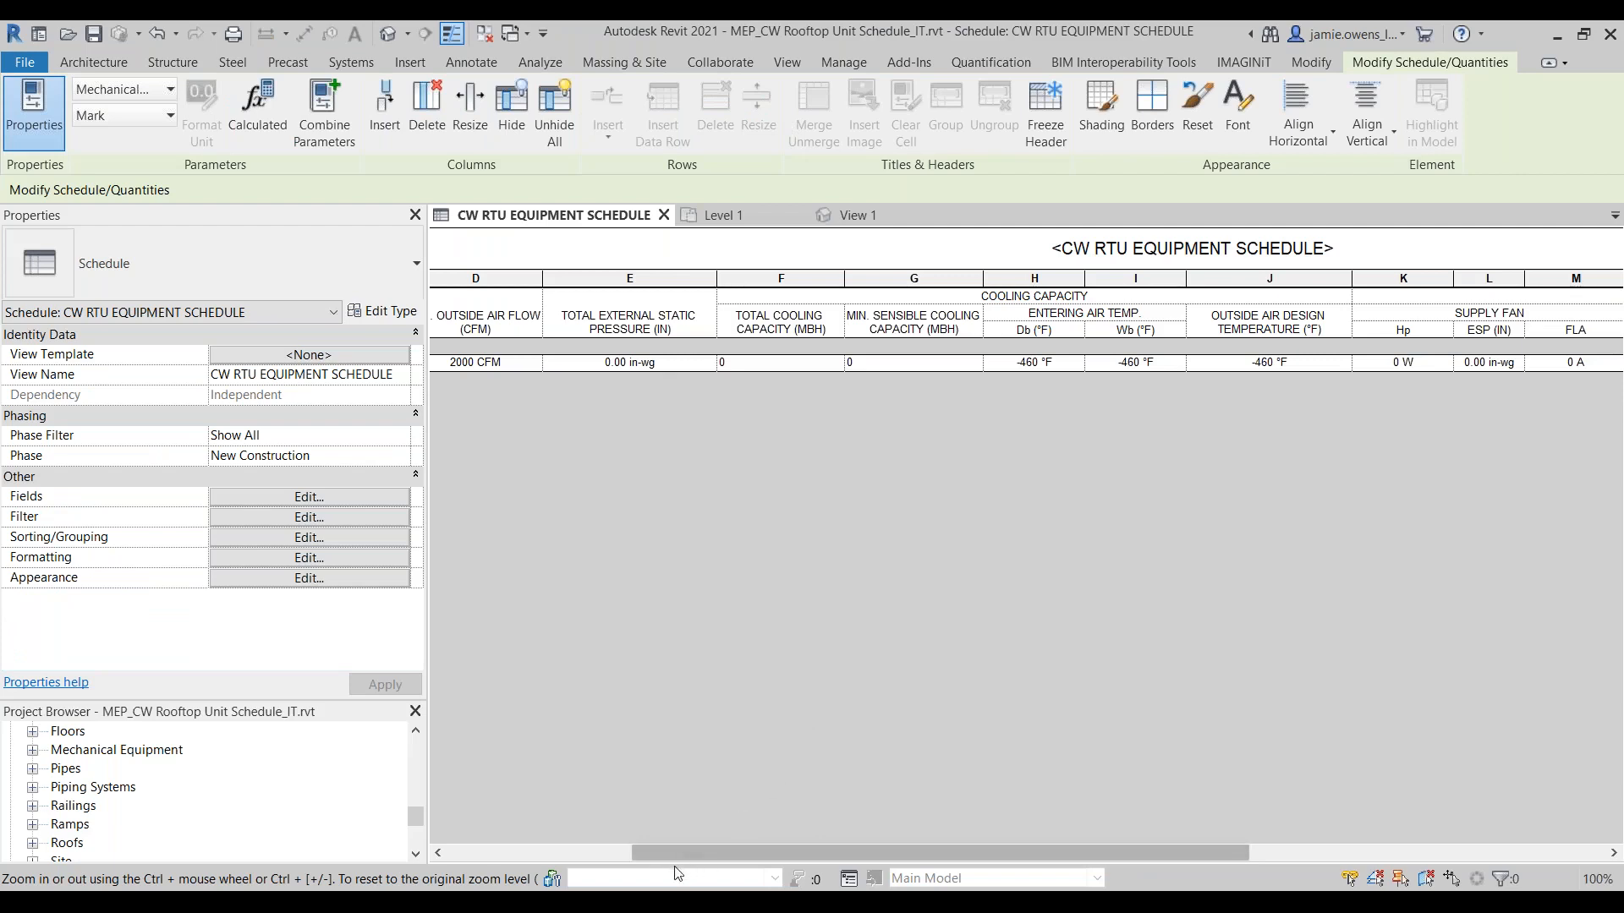
{"action": "left_click_drag", "start_coordinate": [657, 849], "coordinate": [459, 839]}
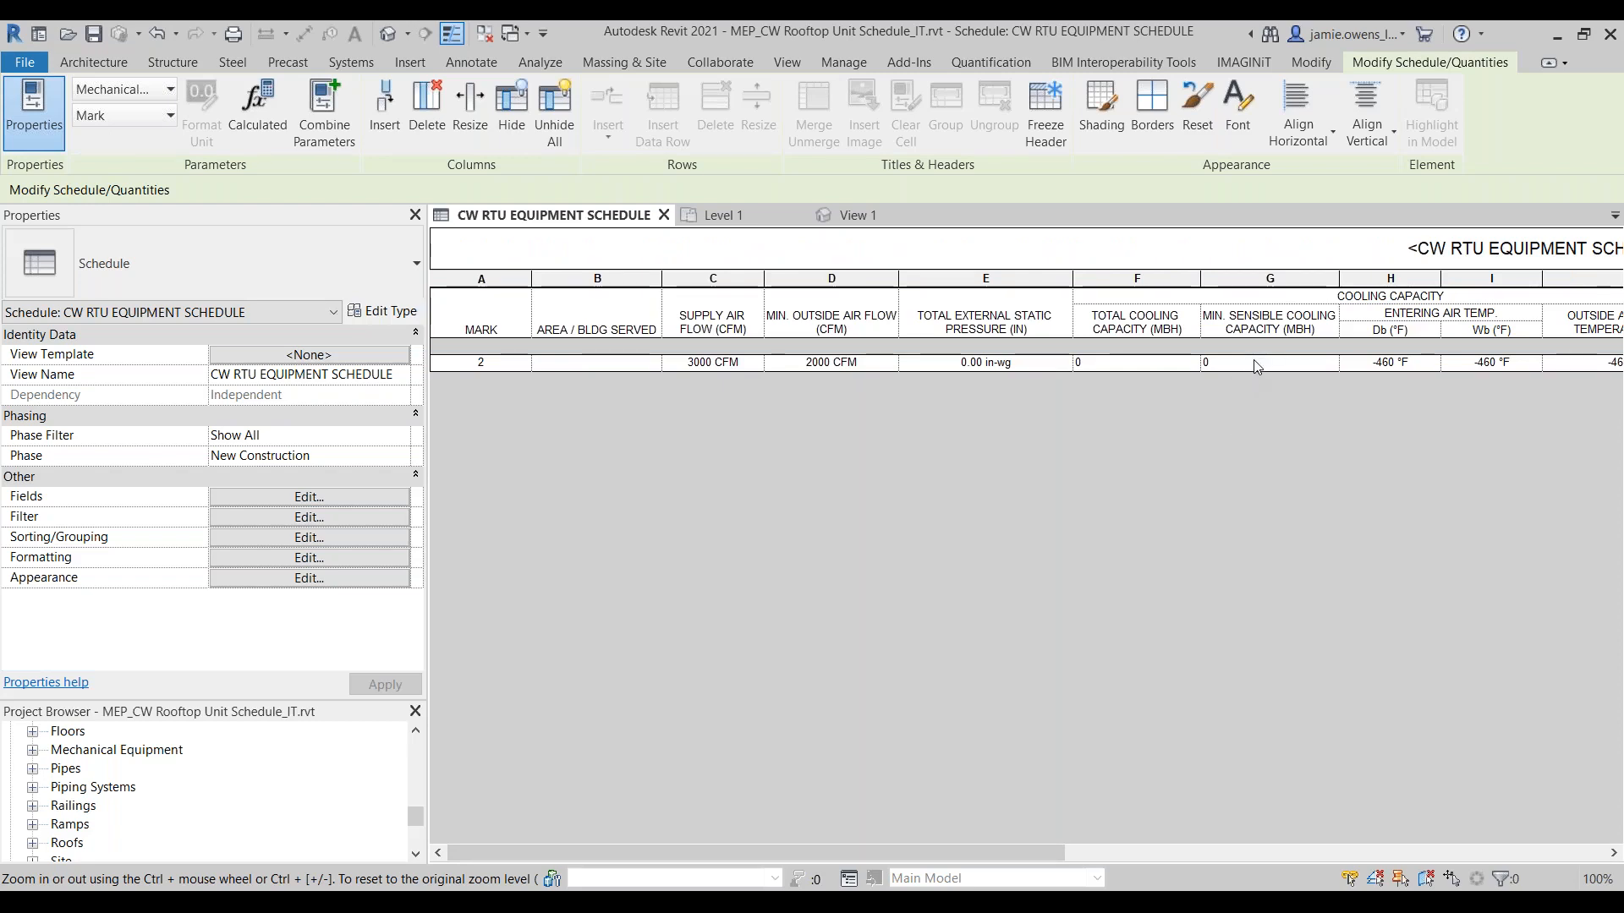
Step: Set the unit's entering air Db temperature to 84 °F in the schedule, applying the change to all elements of the type
{"action": "left_click", "coordinate": [1435, 363]}
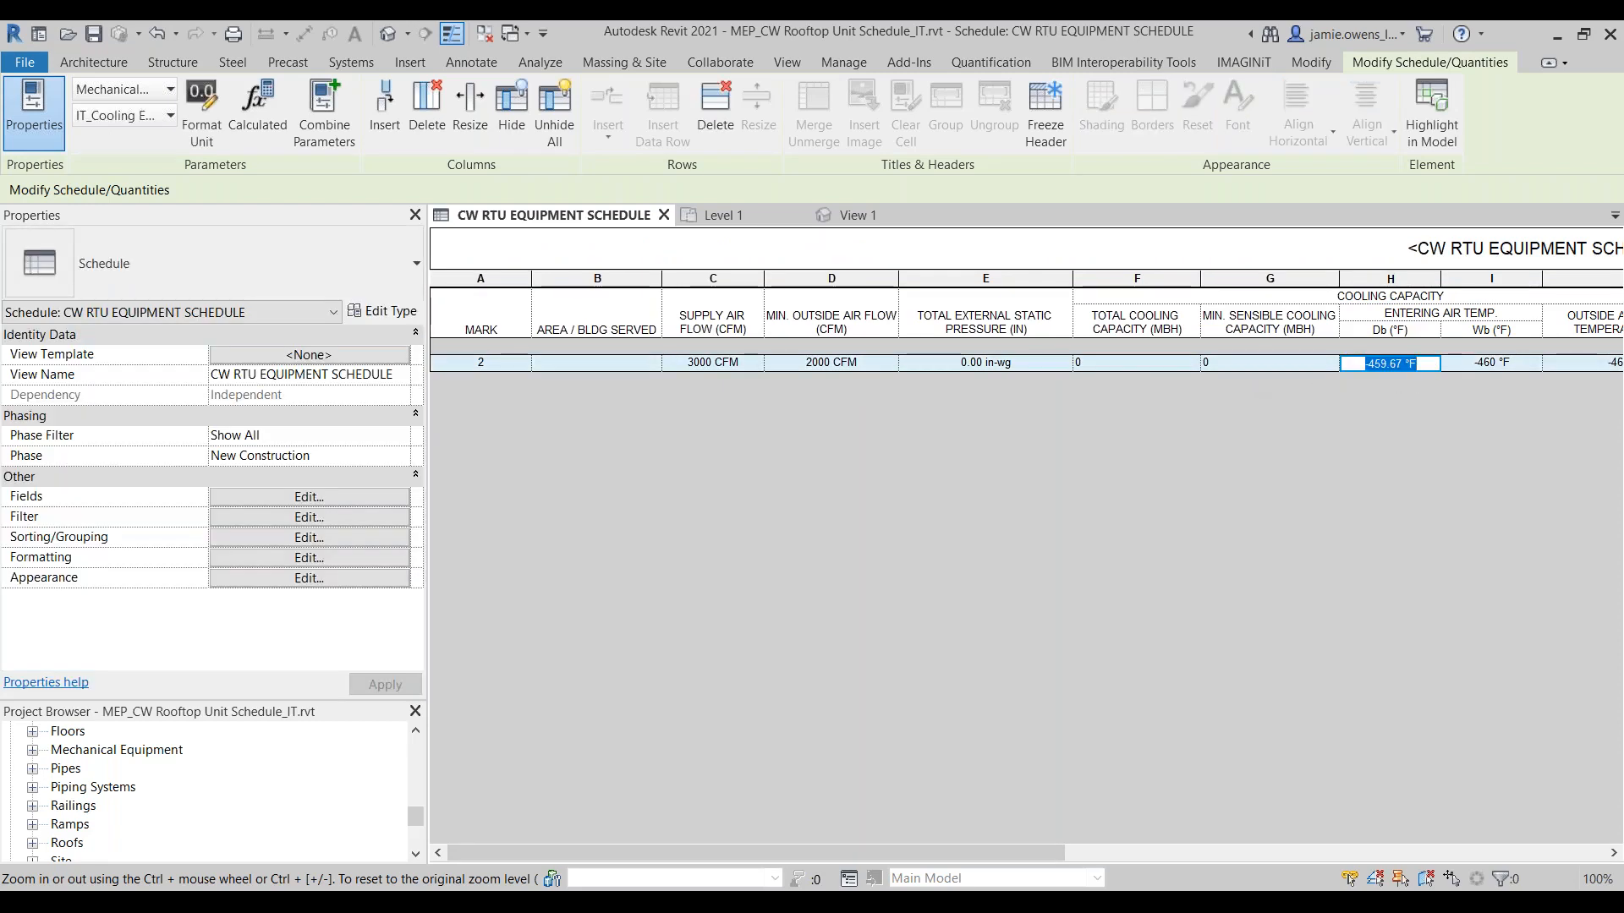
{"action": "type", "text": "84"}
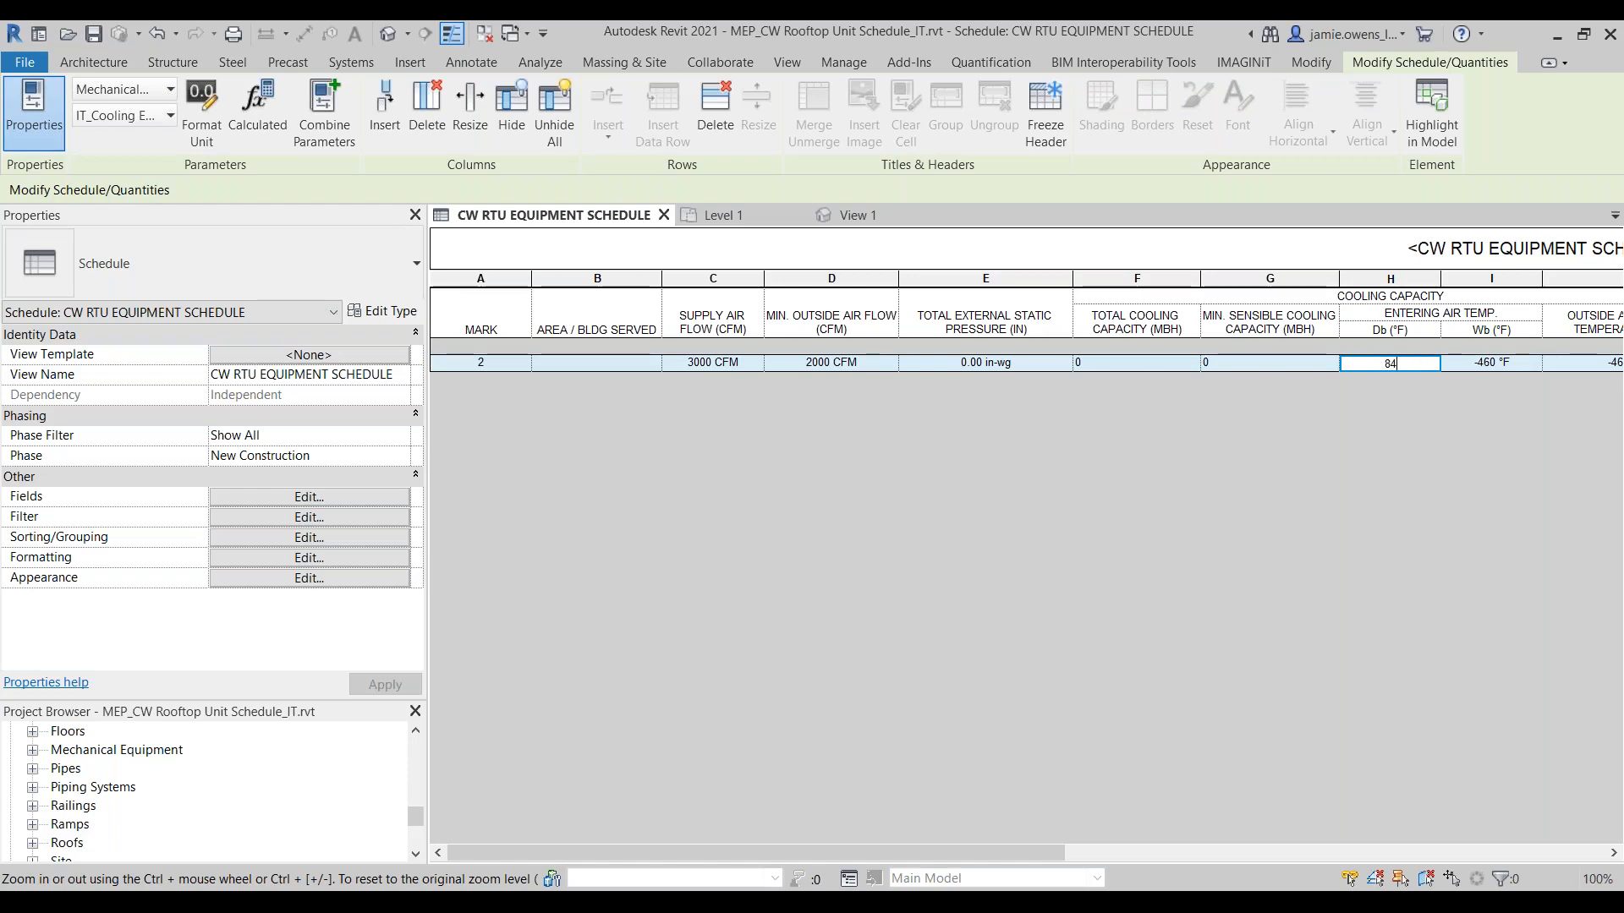
{"action": "key", "text": "Return"}
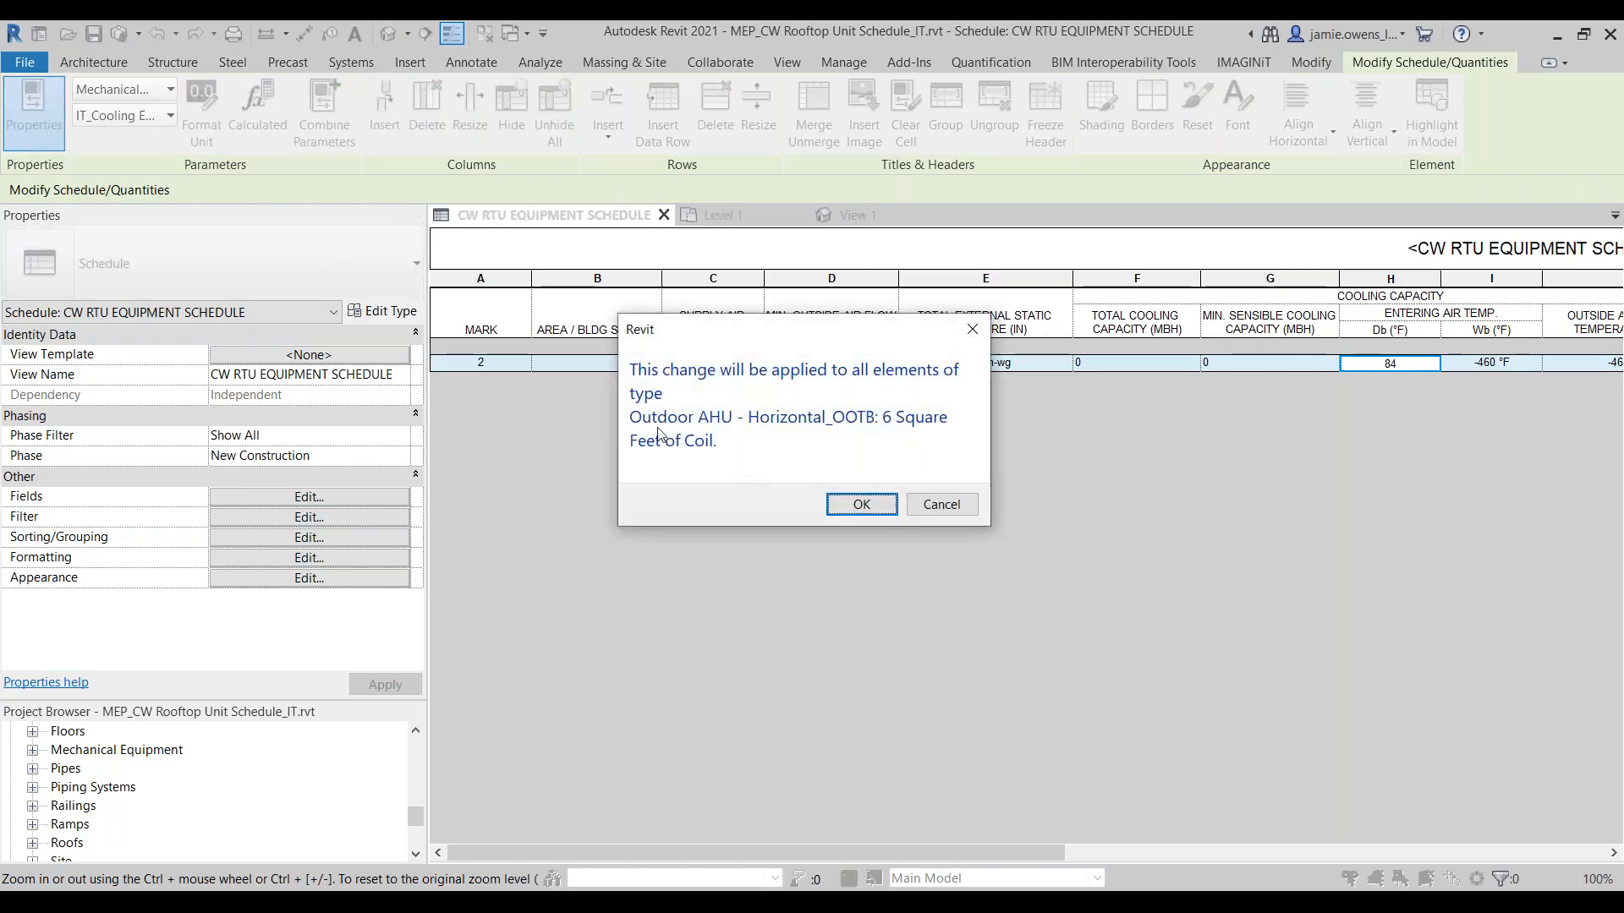
{"action": "left_click", "coordinate": [838, 503]}
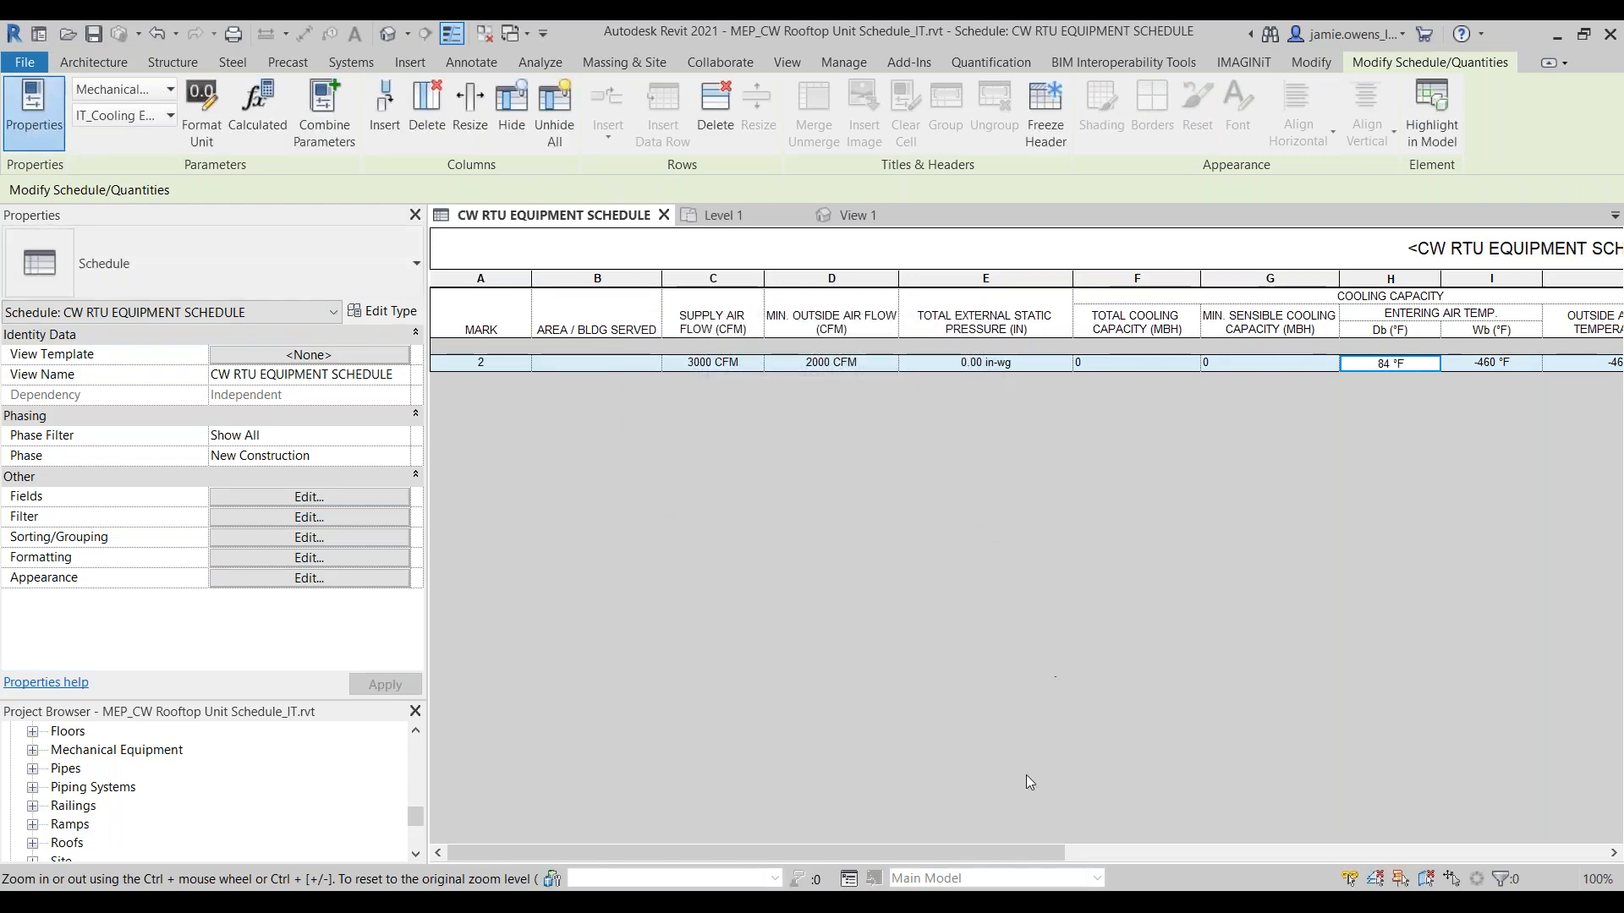
{"action": "mouse_move", "coordinate": [1012, 854]}
{"action": "left_mouse_down"}
{"action": "mouse_move", "coordinate": [1566, 842]}
{"action": "mouse_move", "coordinate": [989, 851]}
{"action": "left_mouse_up"}
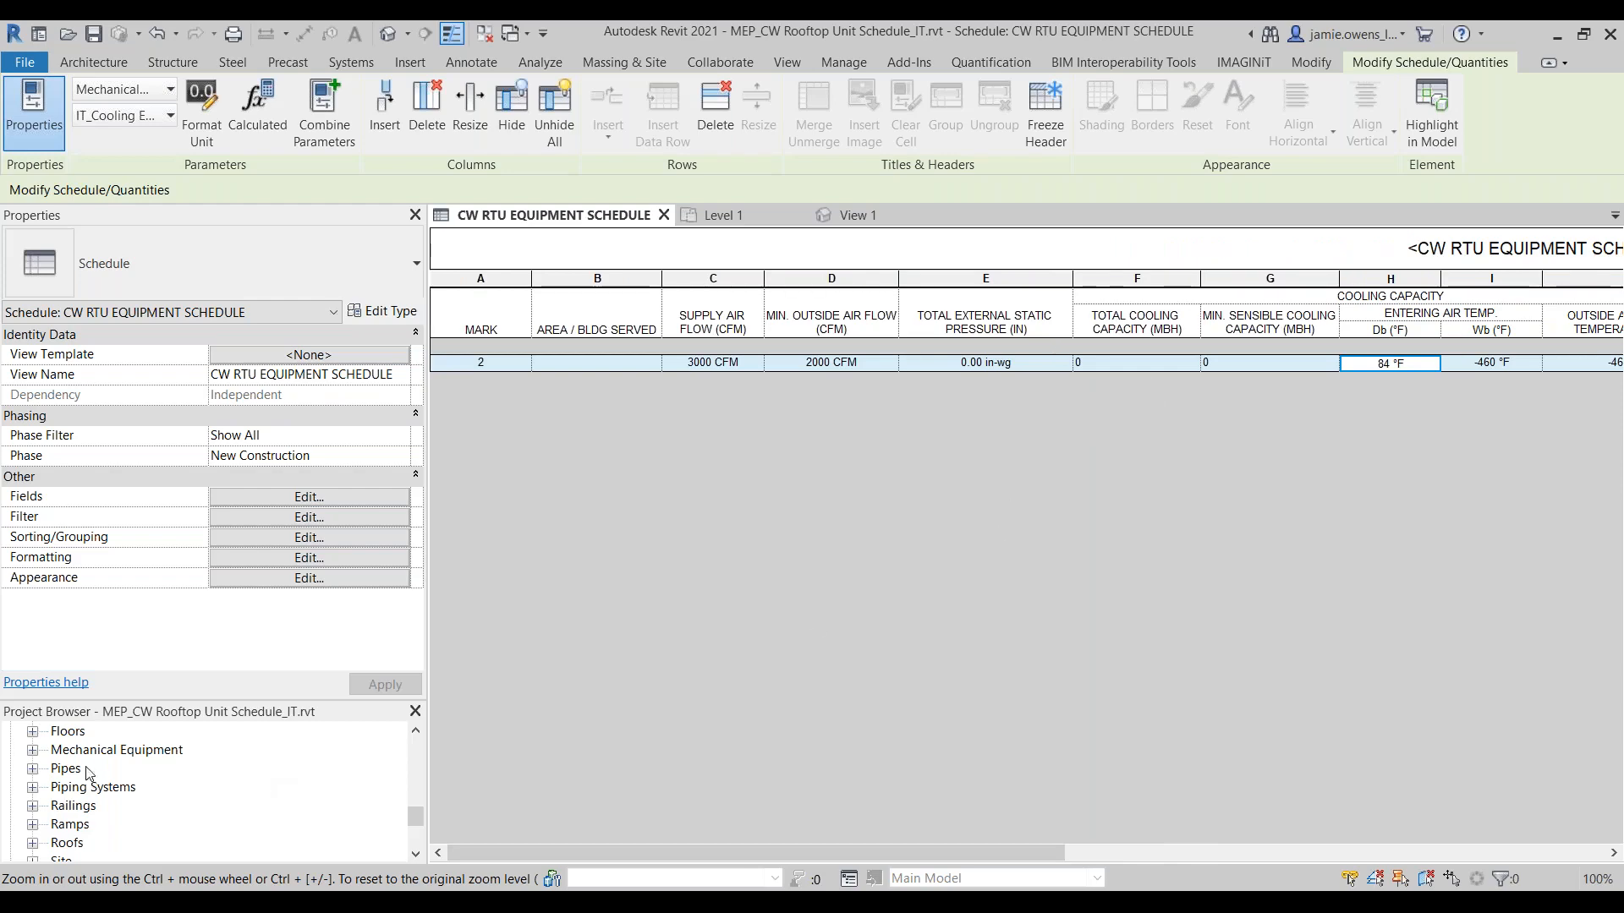
Step: Delete the Outdoor AHU - Horizontal_OOTB mechanical equipment family from the project
{"action": "left_click", "coordinate": [32, 750]}
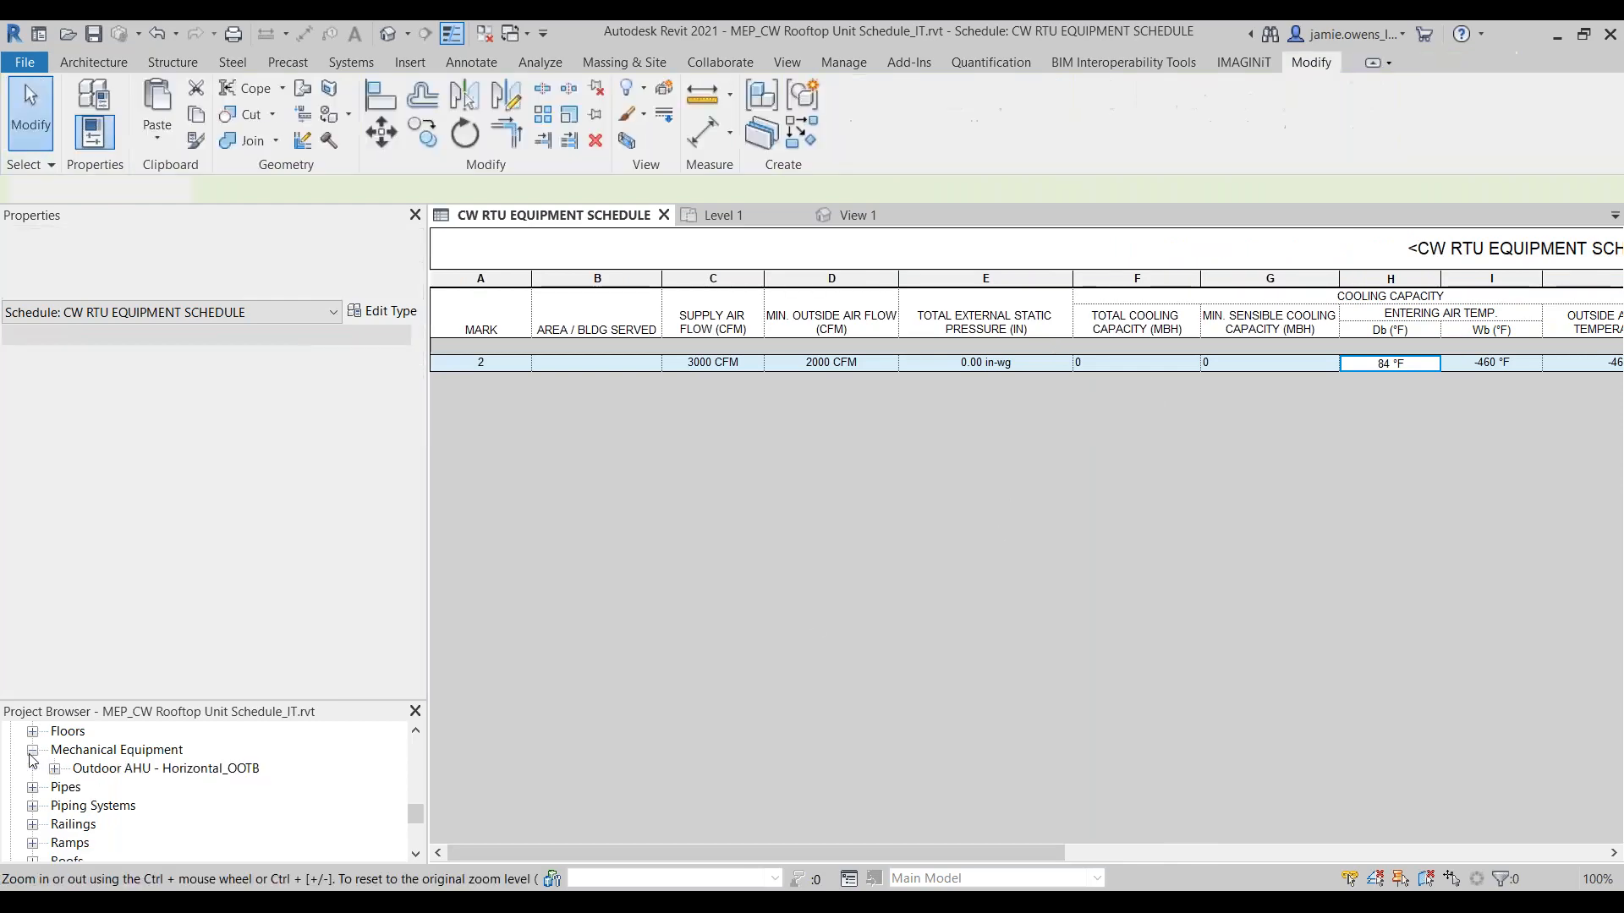
{"action": "right_click", "coordinate": [133, 771]}
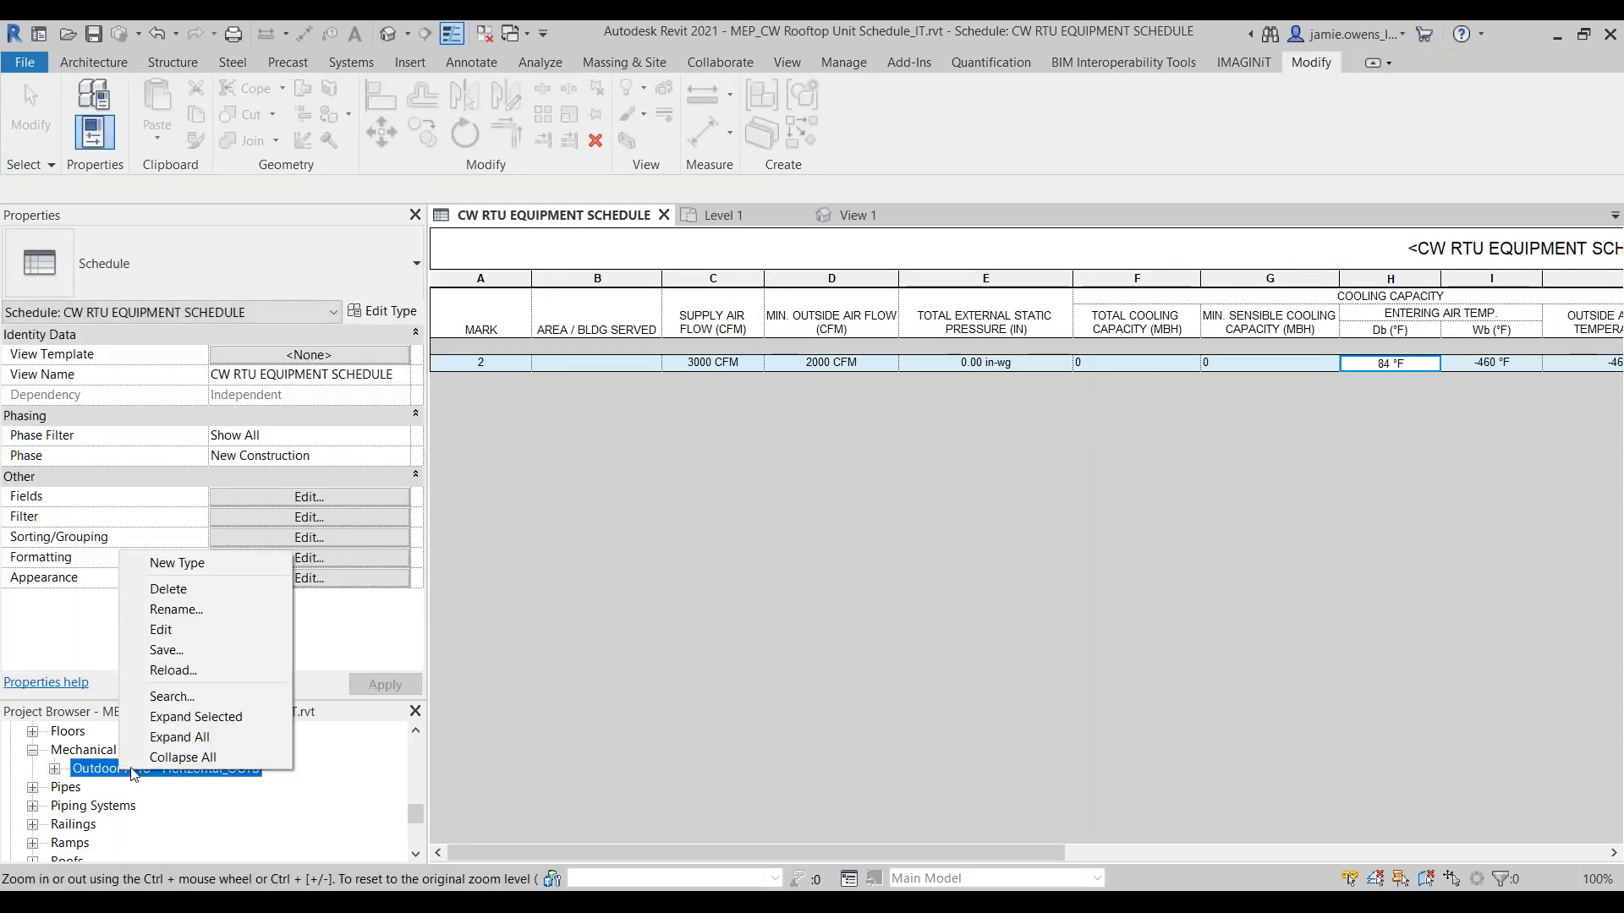
{"action": "left_click", "coordinate": [168, 589]}
{"action": "left_click", "coordinate": [920, 538]}
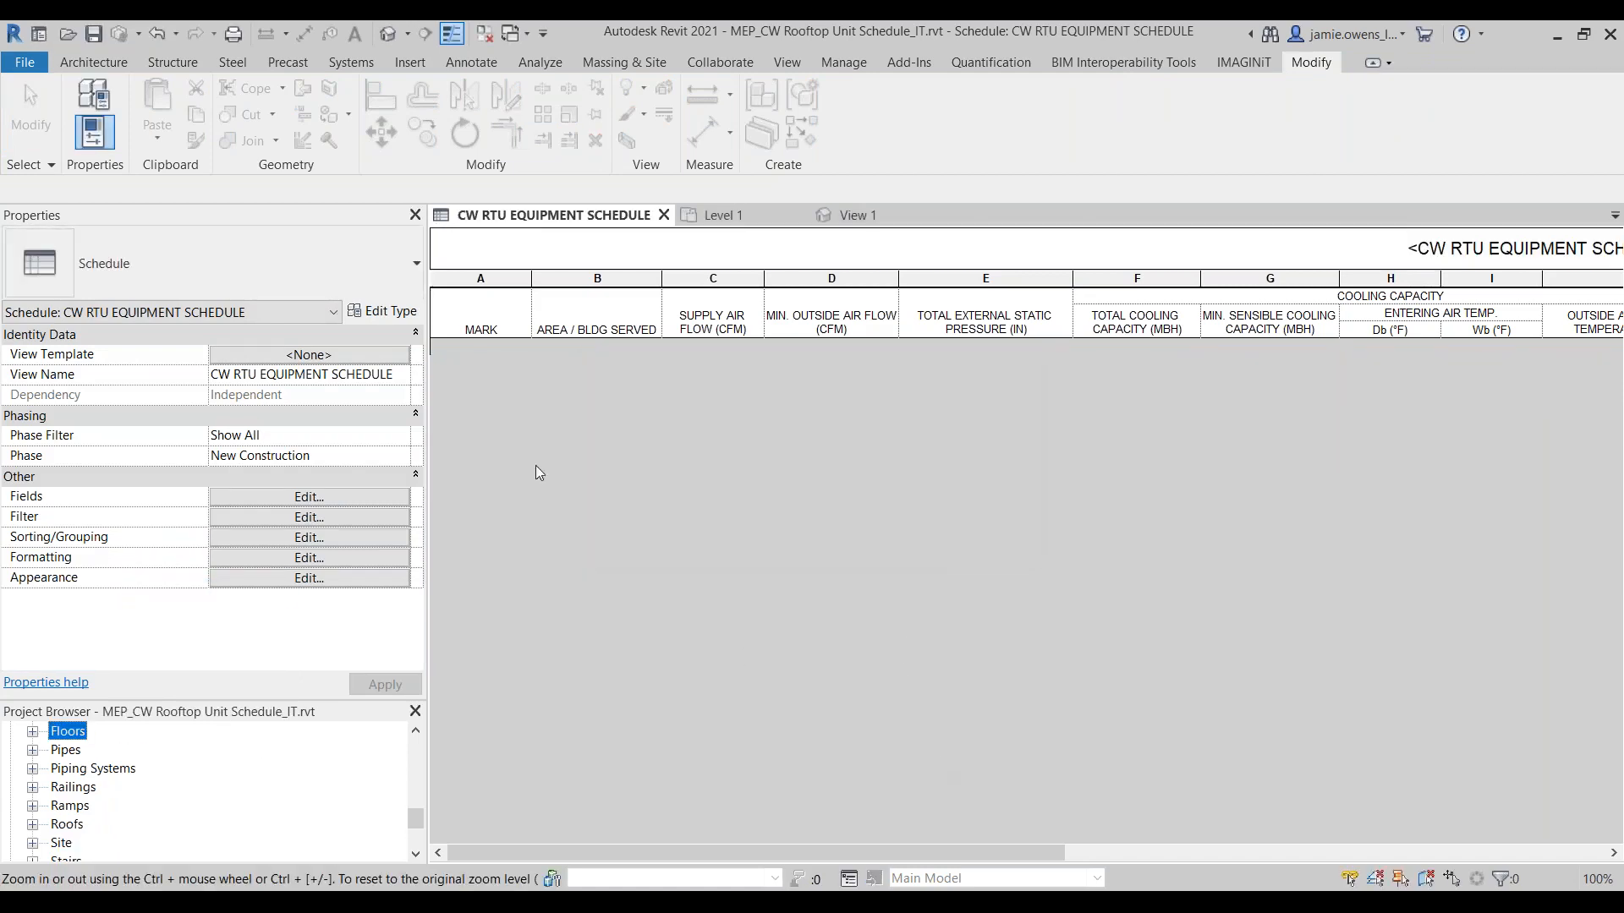
Step: Load the CaptiveAire Heater-Direct_Fired_Packaged_Unit family from the submission folder into the project
{"action": "left_click", "coordinate": [410, 61]}
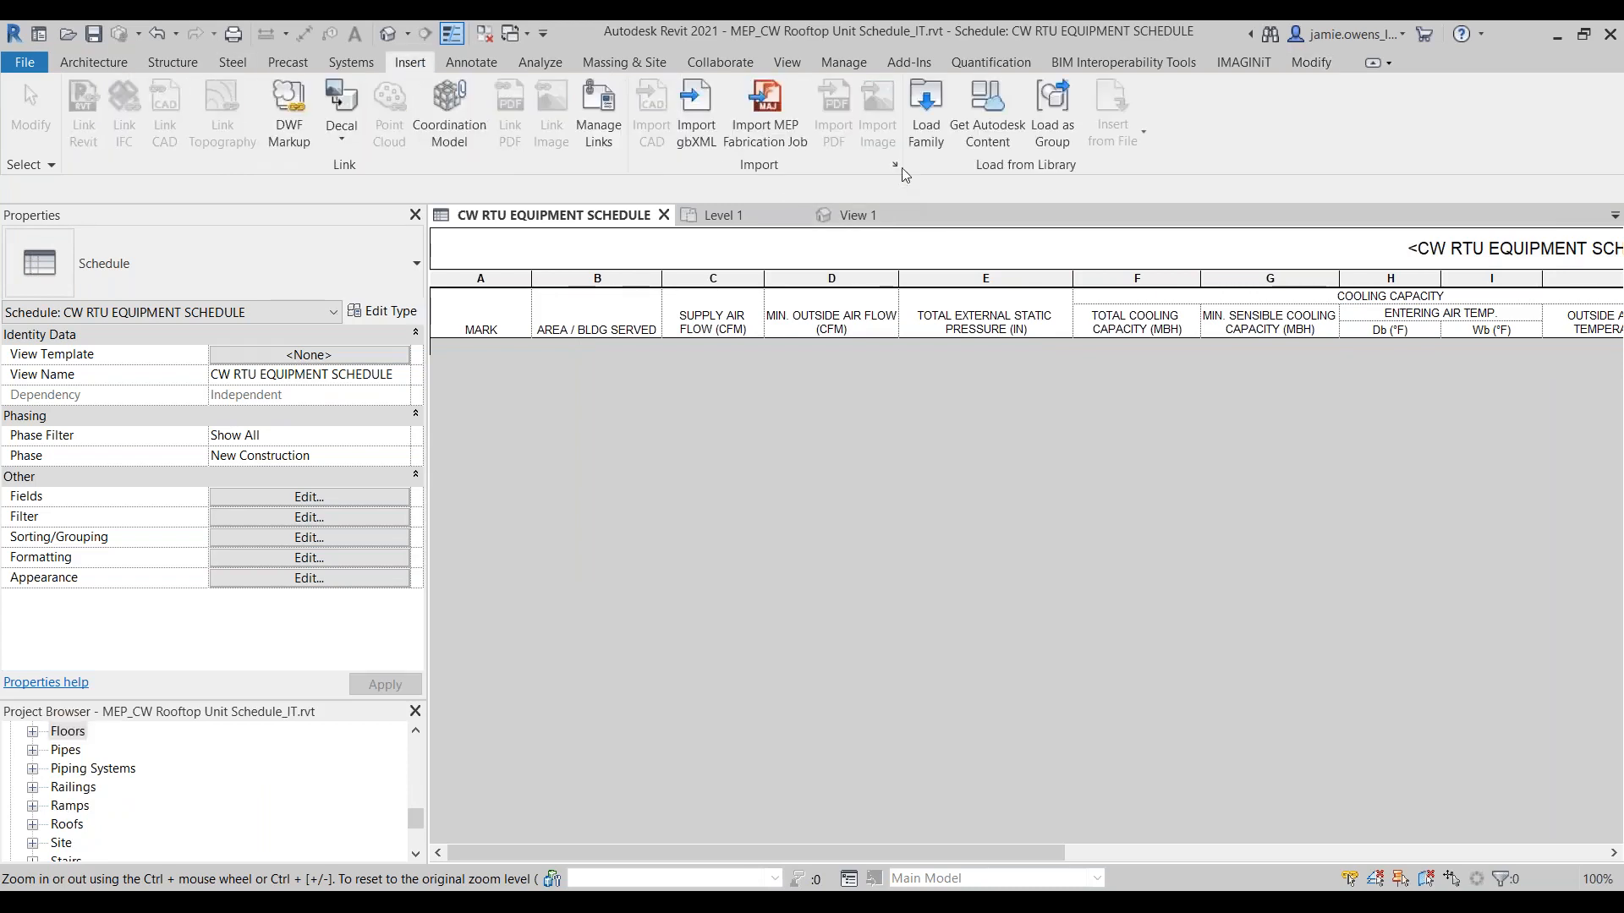
{"action": "left_click", "coordinate": [926, 109]}
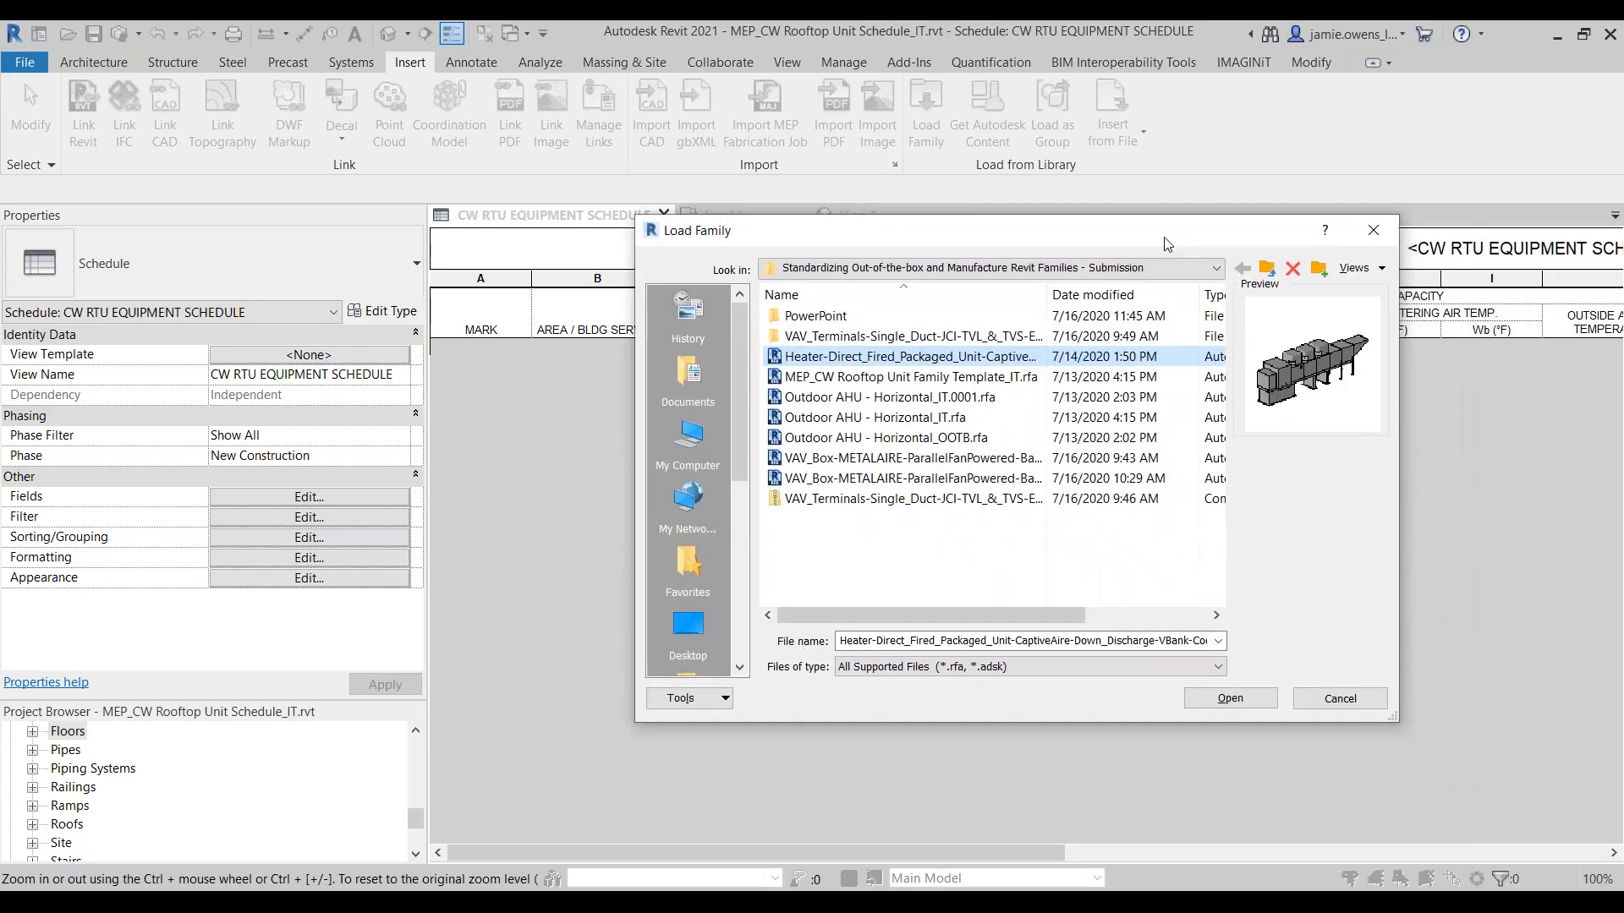
{"action": "left_click", "coordinate": [1235, 703]}
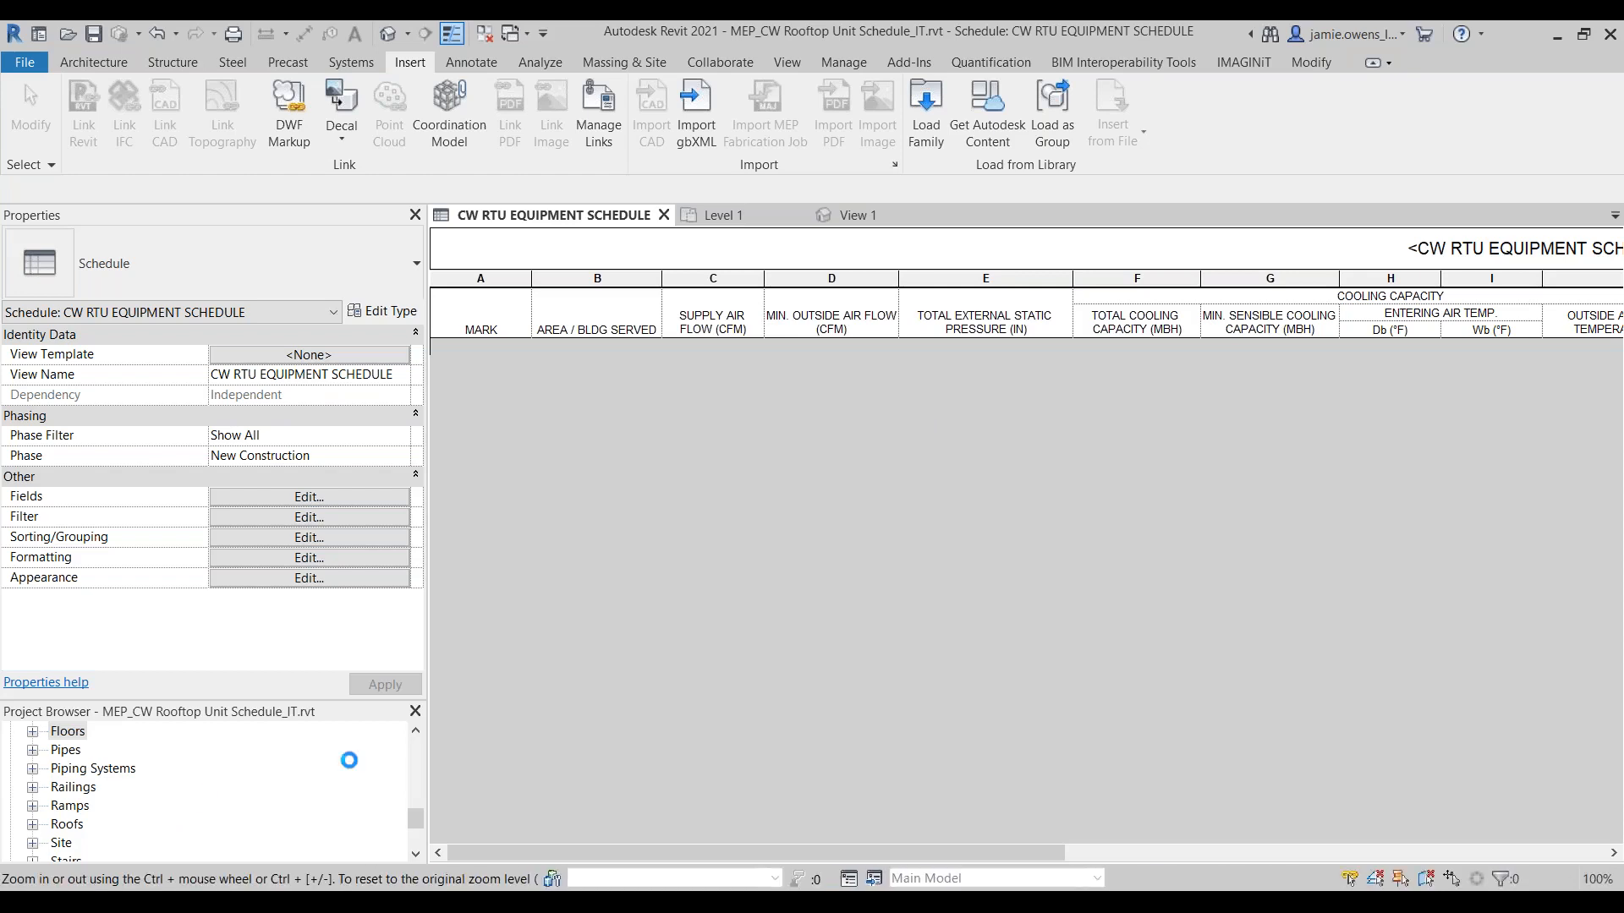
Step: Place one instance of the CaptiveAire direct-fired heater unit as mechanical equipment in the Level 1 floor plan
{"action": "left_click", "coordinate": [721, 222]}
{"action": "left_click", "coordinate": [342, 63]}
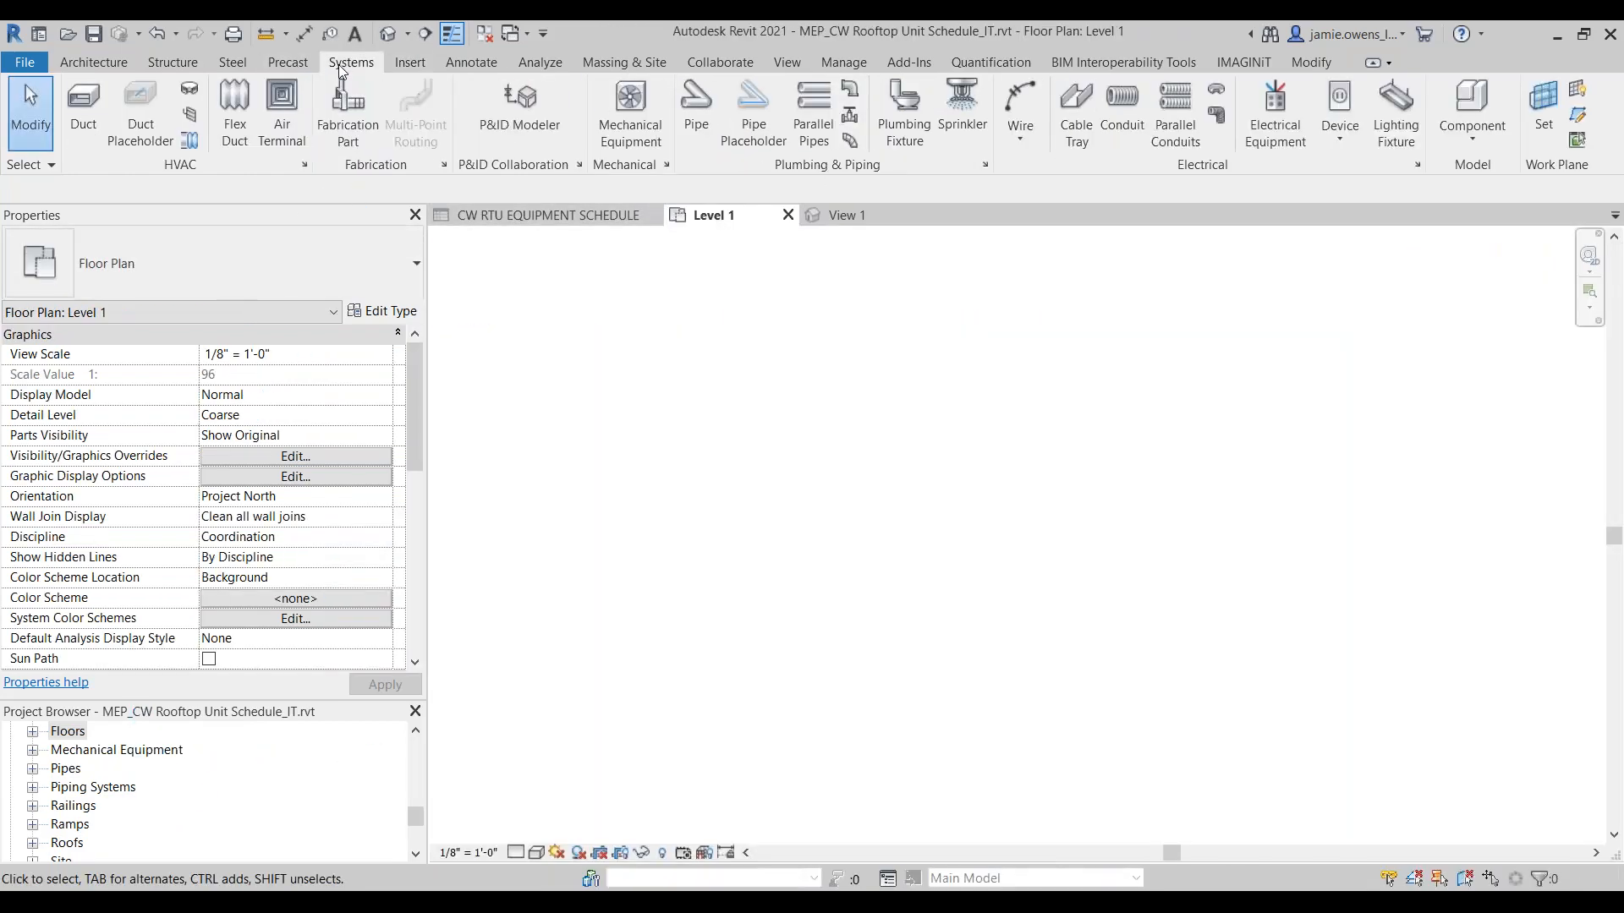
{"action": "left_click", "coordinate": [630, 110]}
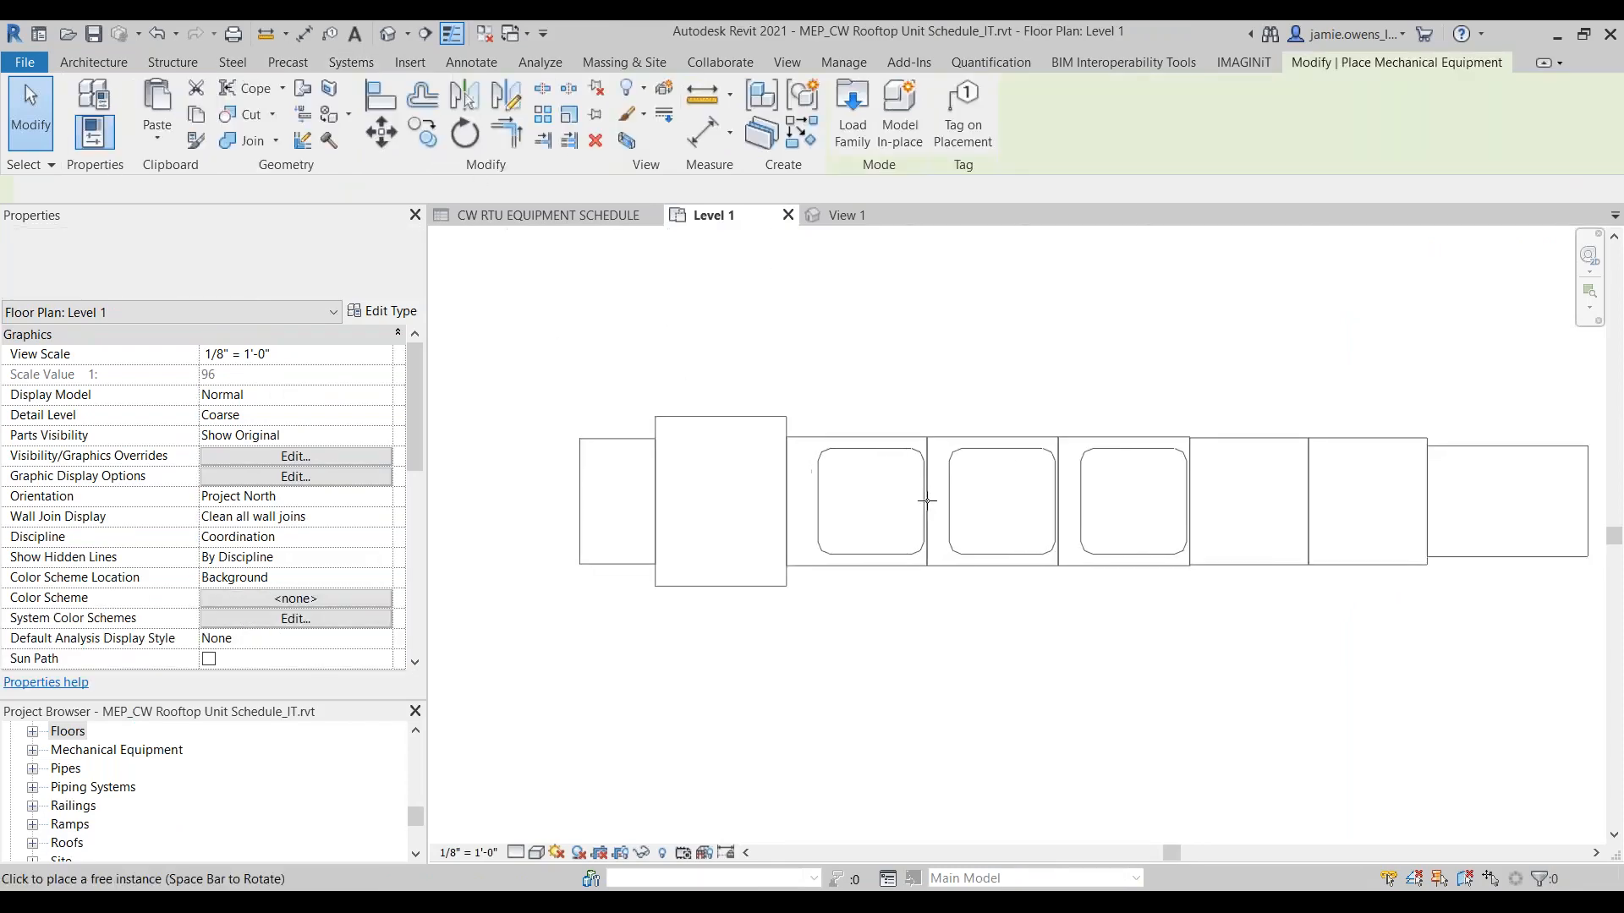
{"action": "left_click", "coordinate": [899, 487]}
{"action": "scroll", "coordinate": [1065, 624], "scroll_direction": "down", "scroll_amount": 1}
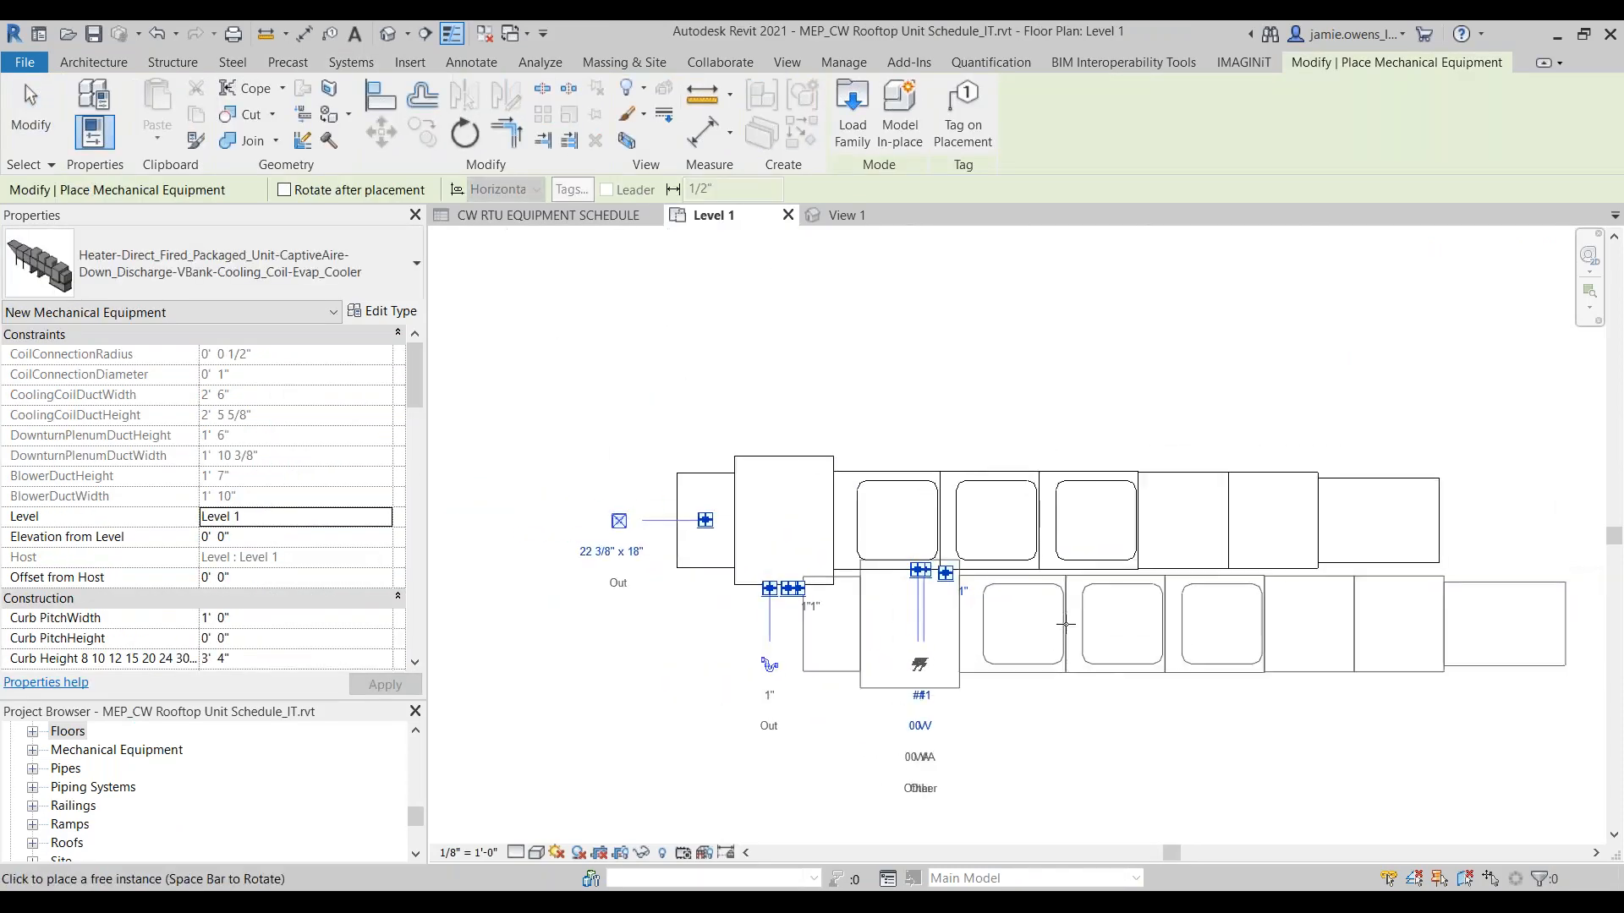
{"action": "key", "text": "Escape"}
{"action": "key", "text": "Escape"}
Step: Look over the placed heater unit's construction, electrical and mechanical instance properties, and check its row in the CW RTU EQUIPMENT SCHEDULE
{"action": "left_click", "coordinate": [1051, 583]}
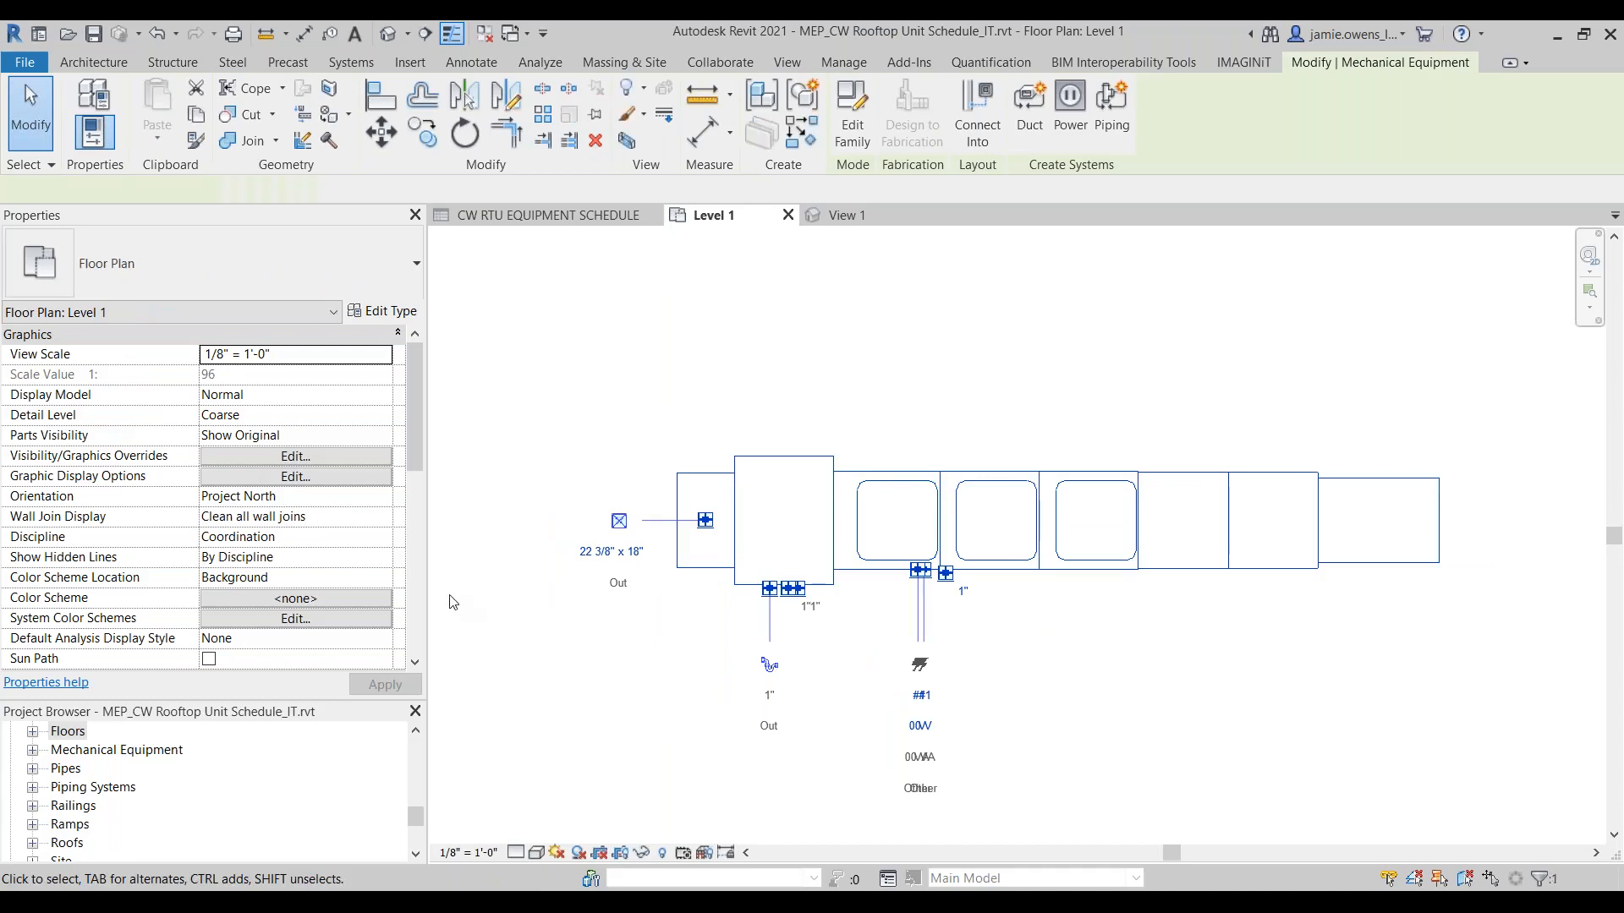
{"action": "scroll", "coordinate": [127, 470], "scroll_direction": "down", "scroll_amount": 5}
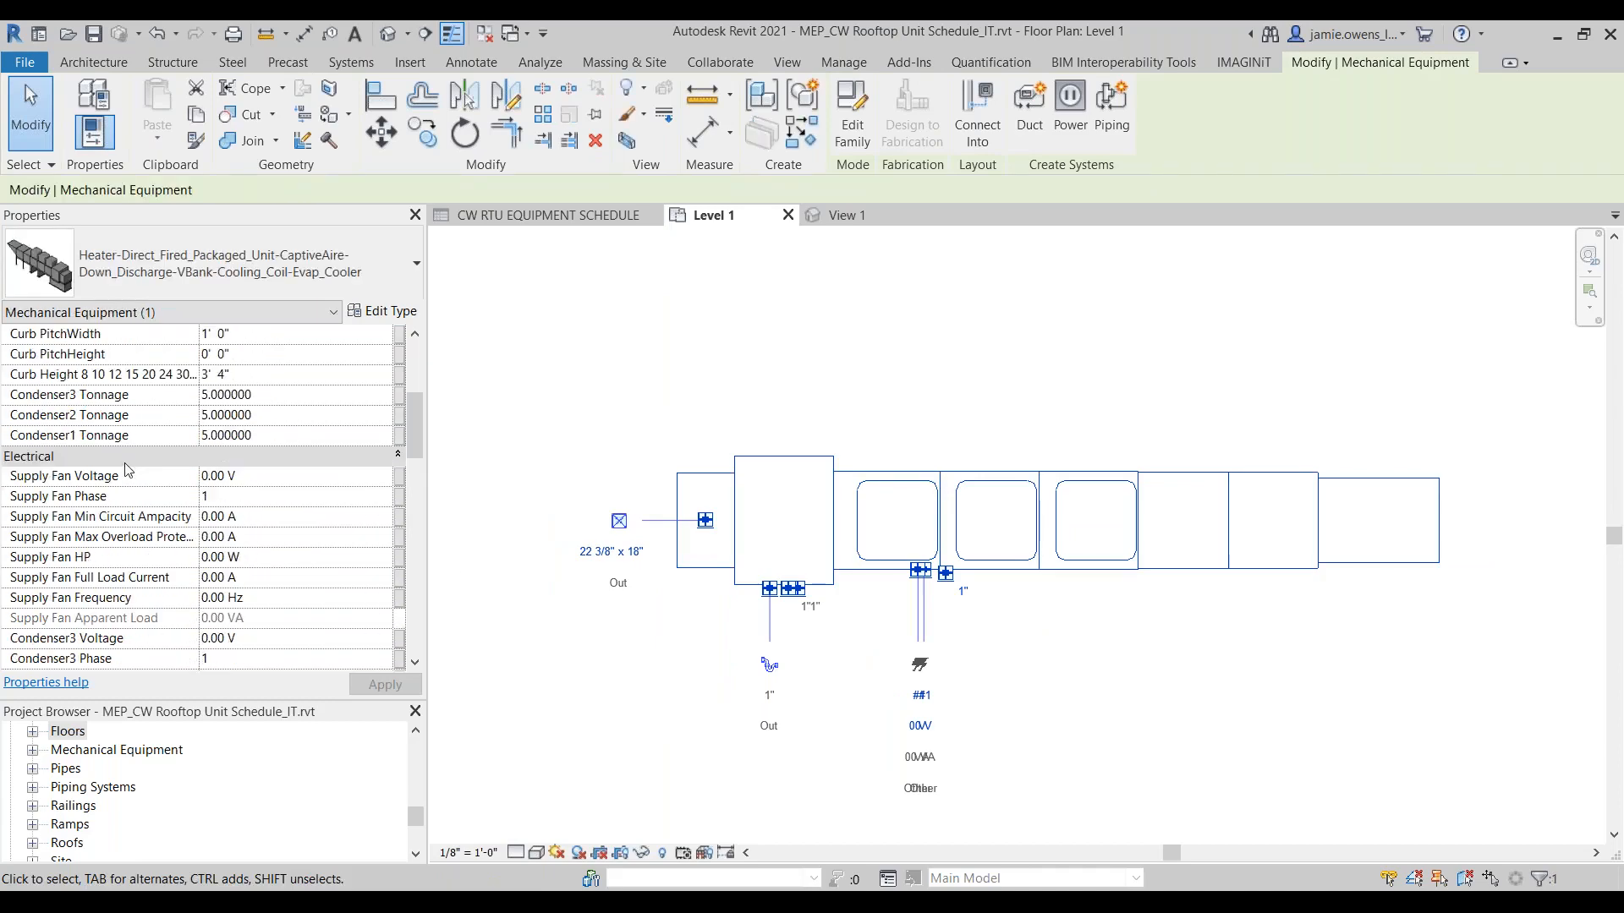
{"action": "scroll", "coordinate": [125, 475], "scroll_direction": "down", "scroll_amount": 9}
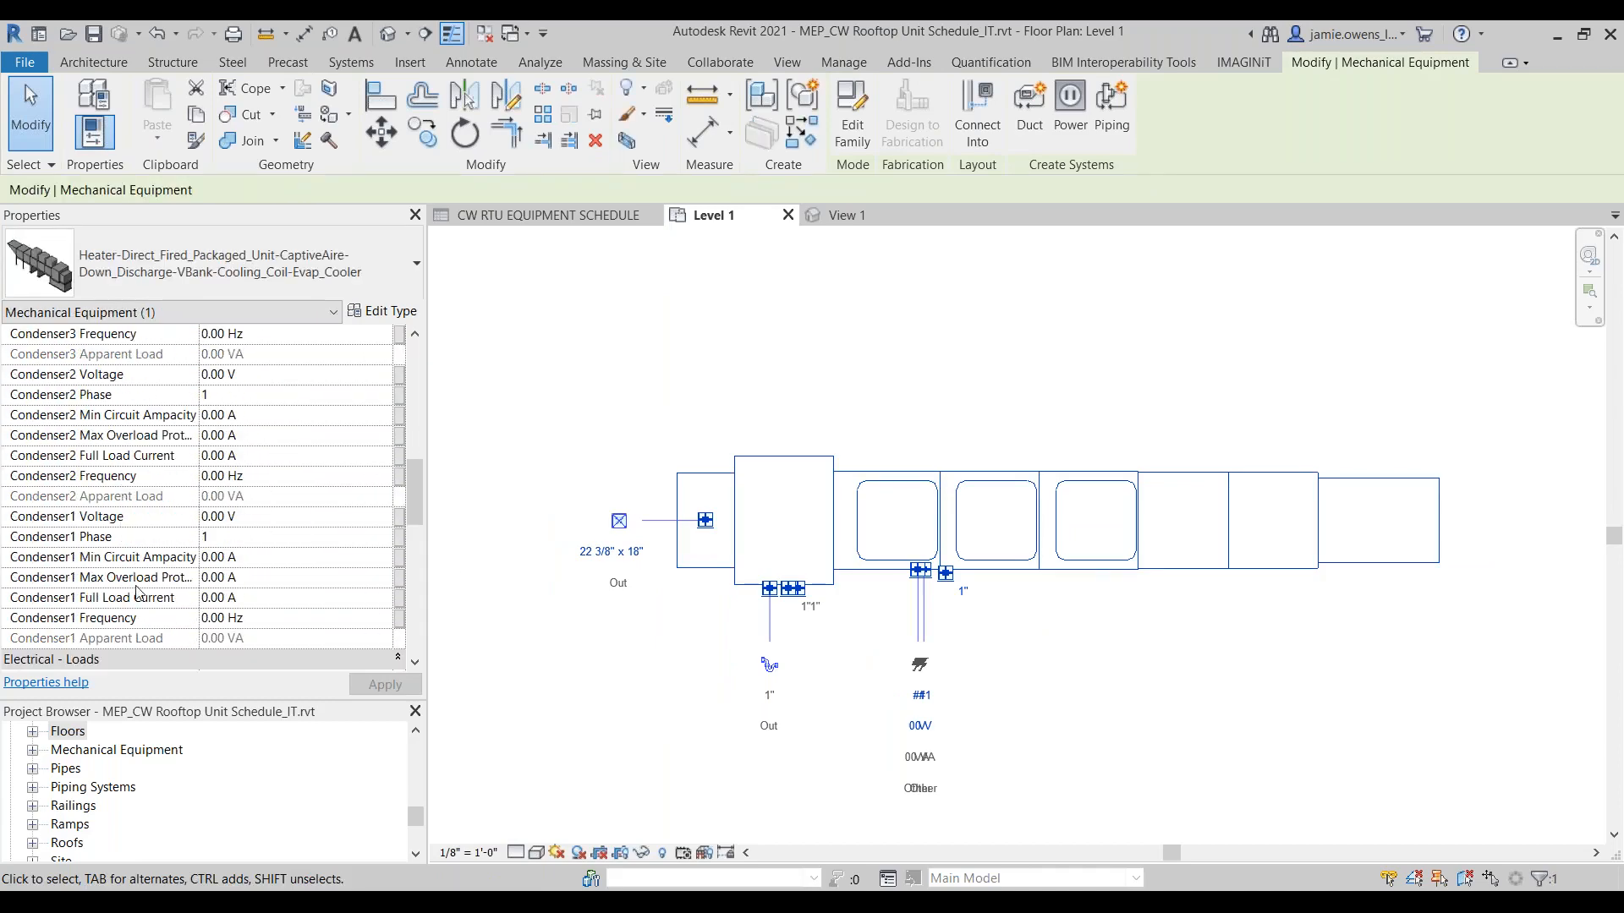
{"action": "scroll", "coordinate": [139, 610], "scroll_direction": "down", "scroll_amount": 1}
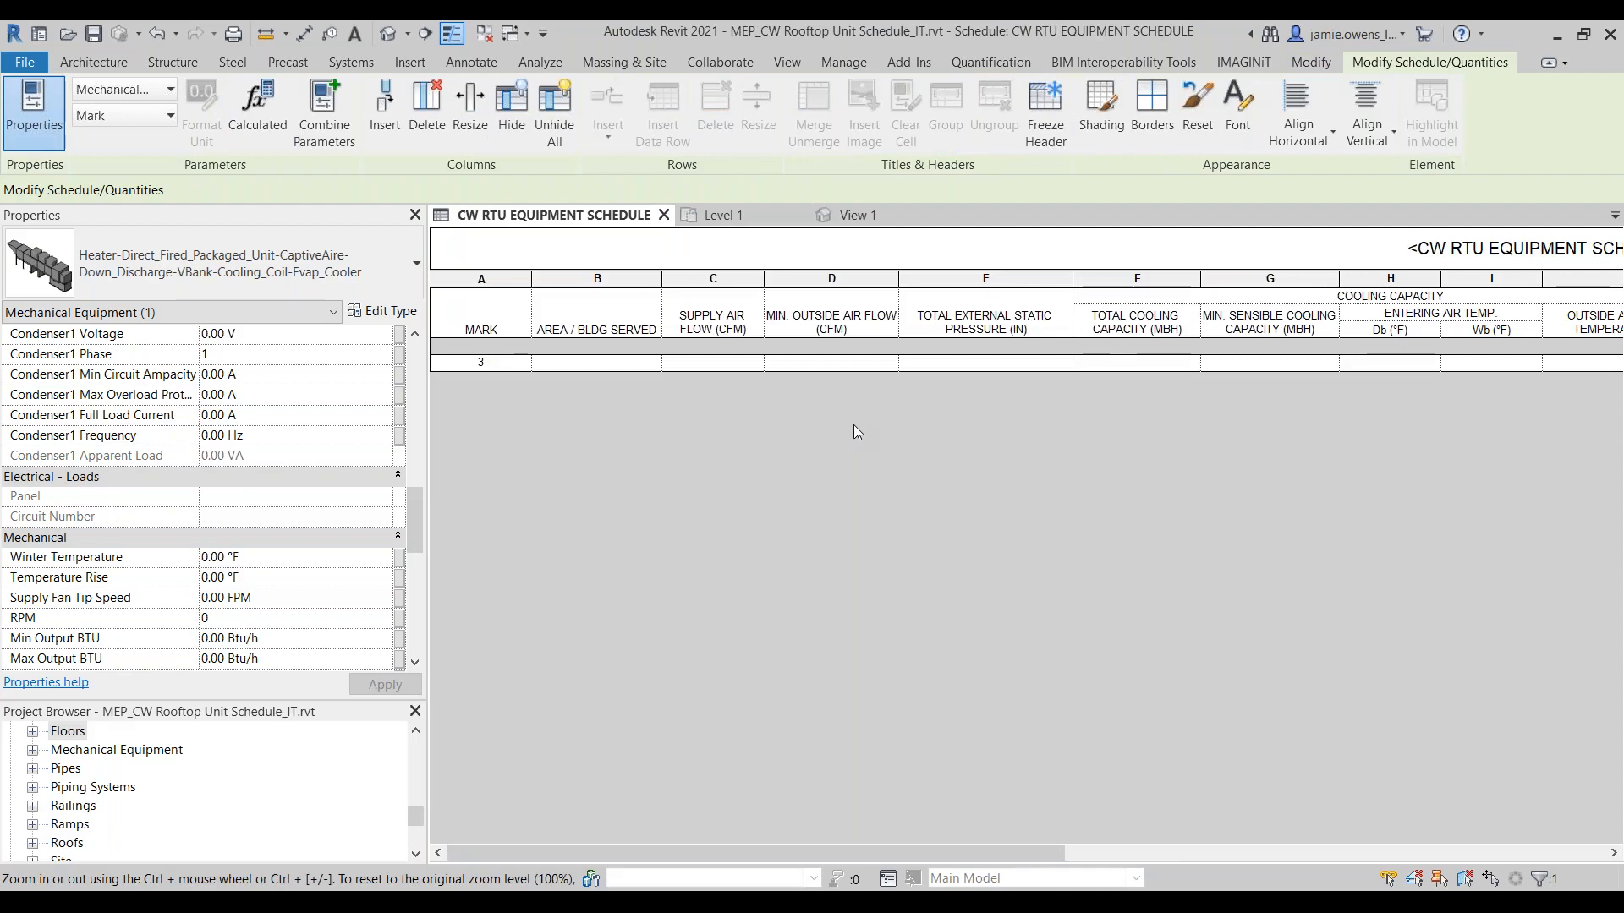
{"action": "left_click", "coordinate": [854, 424]}
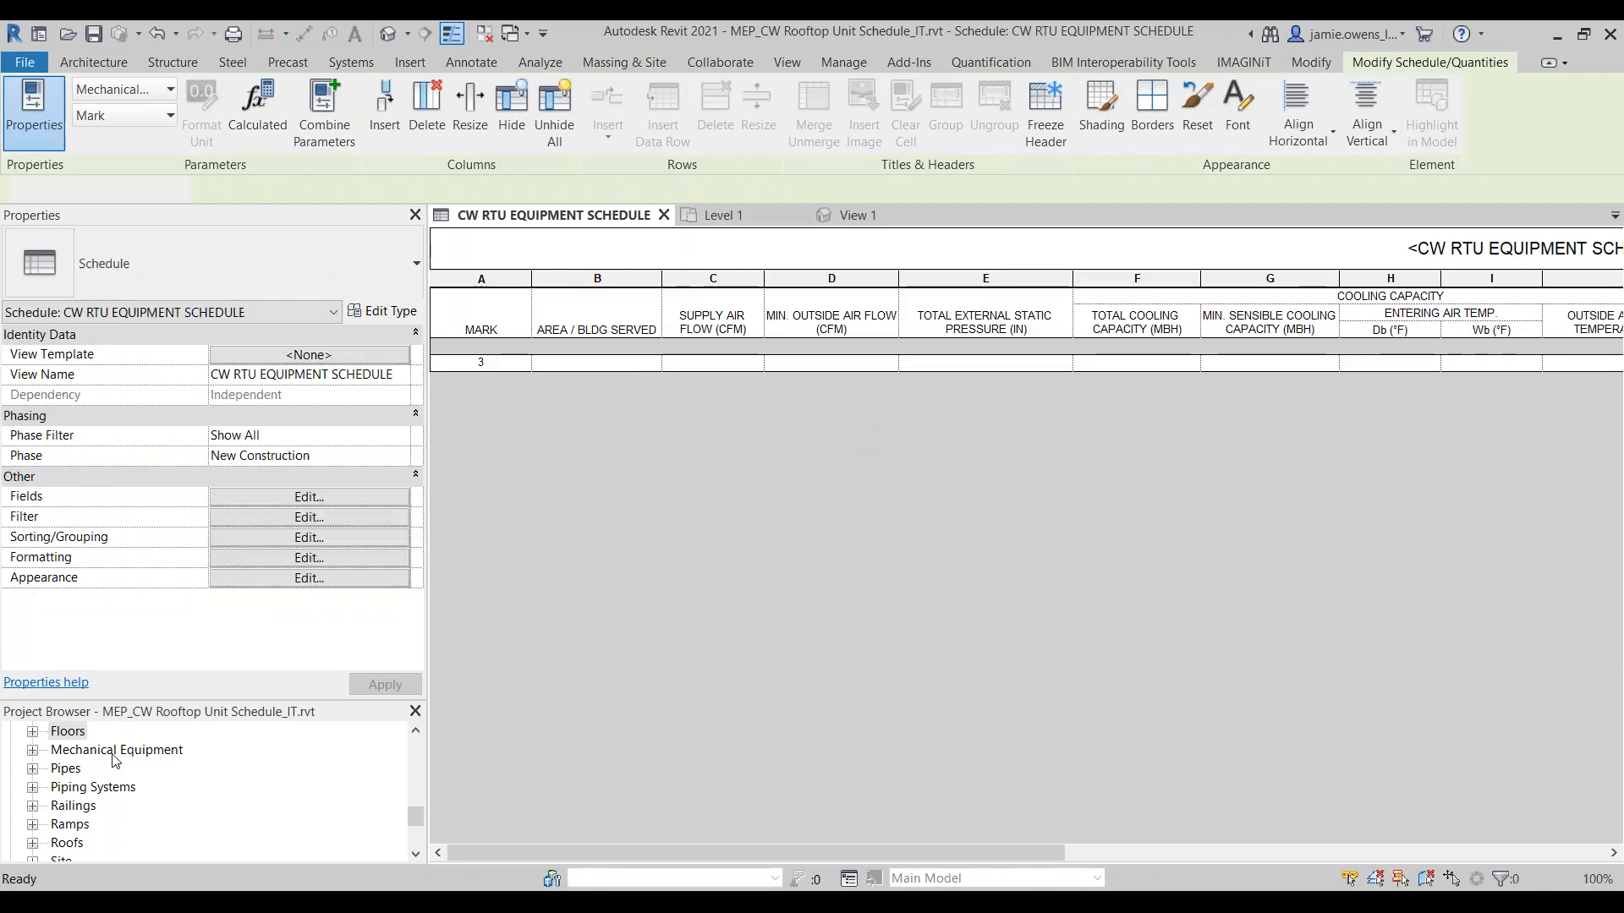
Step: Open the CaptiveAire direct-fired heater family for editing and set its 3D view to the Hidden Line visual style
{"action": "left_click", "coordinate": [113, 752]}
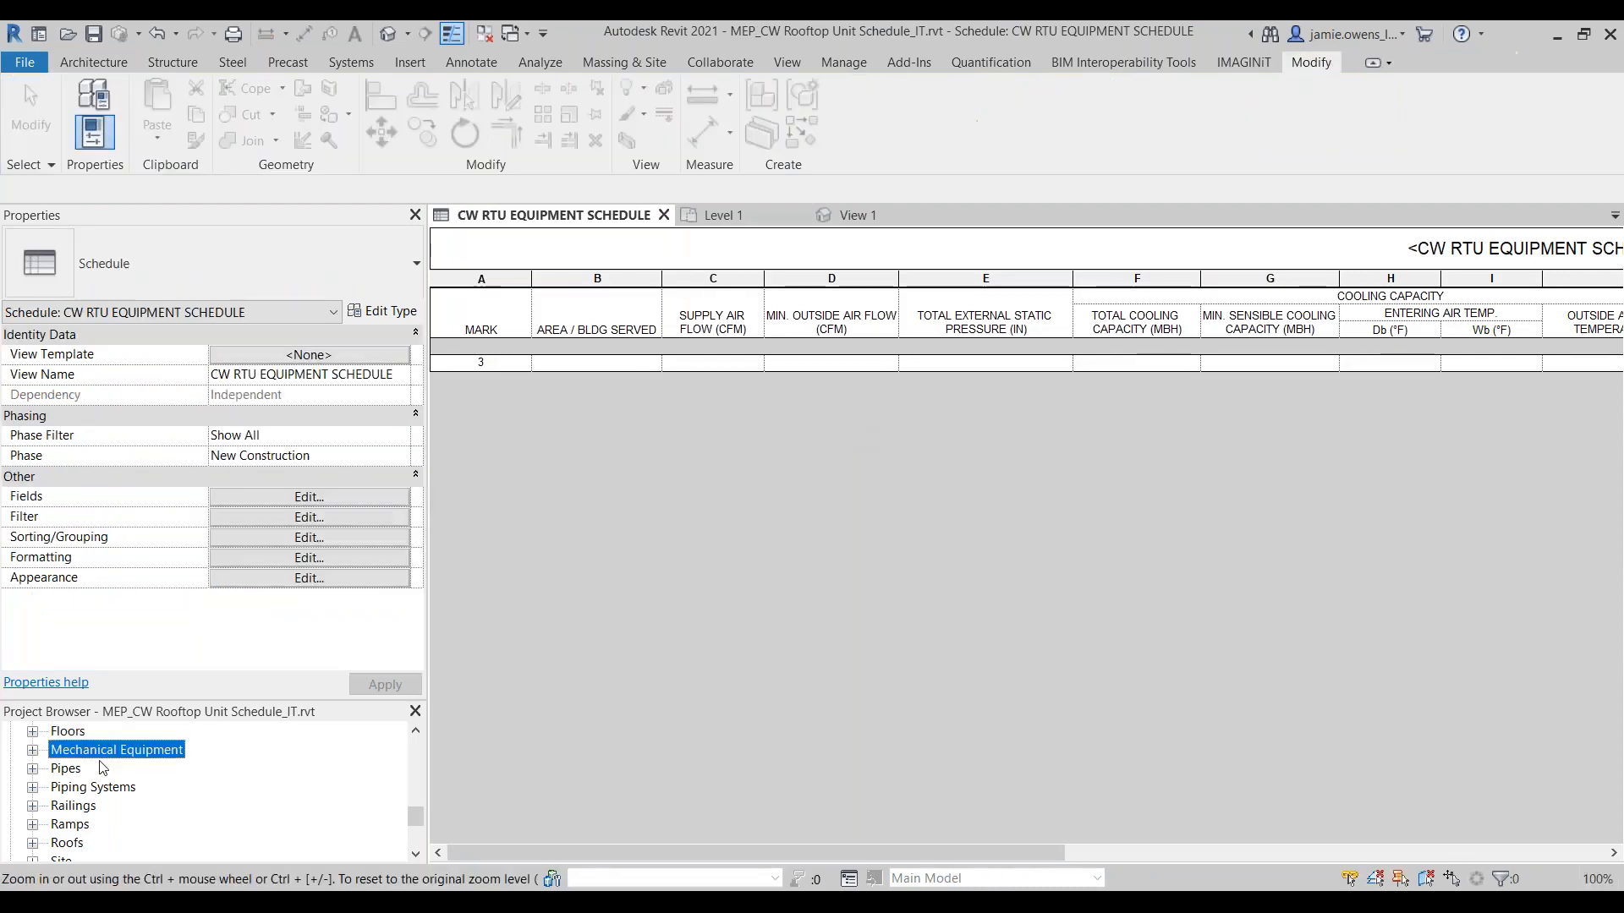
{"action": "left_click", "coordinate": [32, 751]}
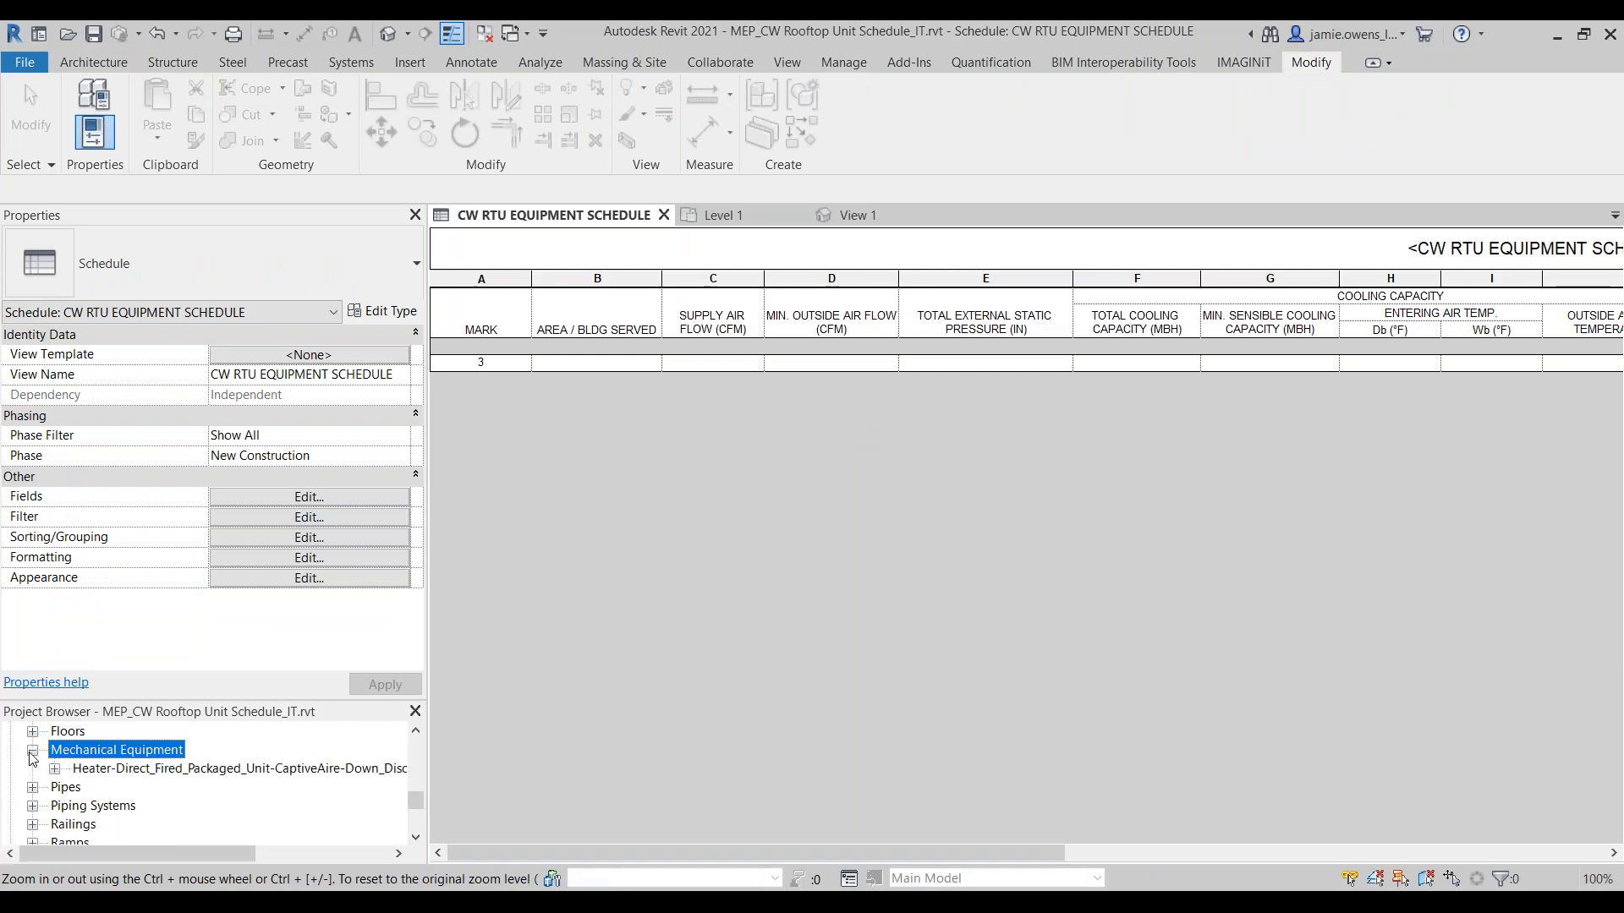
{"action": "right_click", "coordinate": [101, 772]}
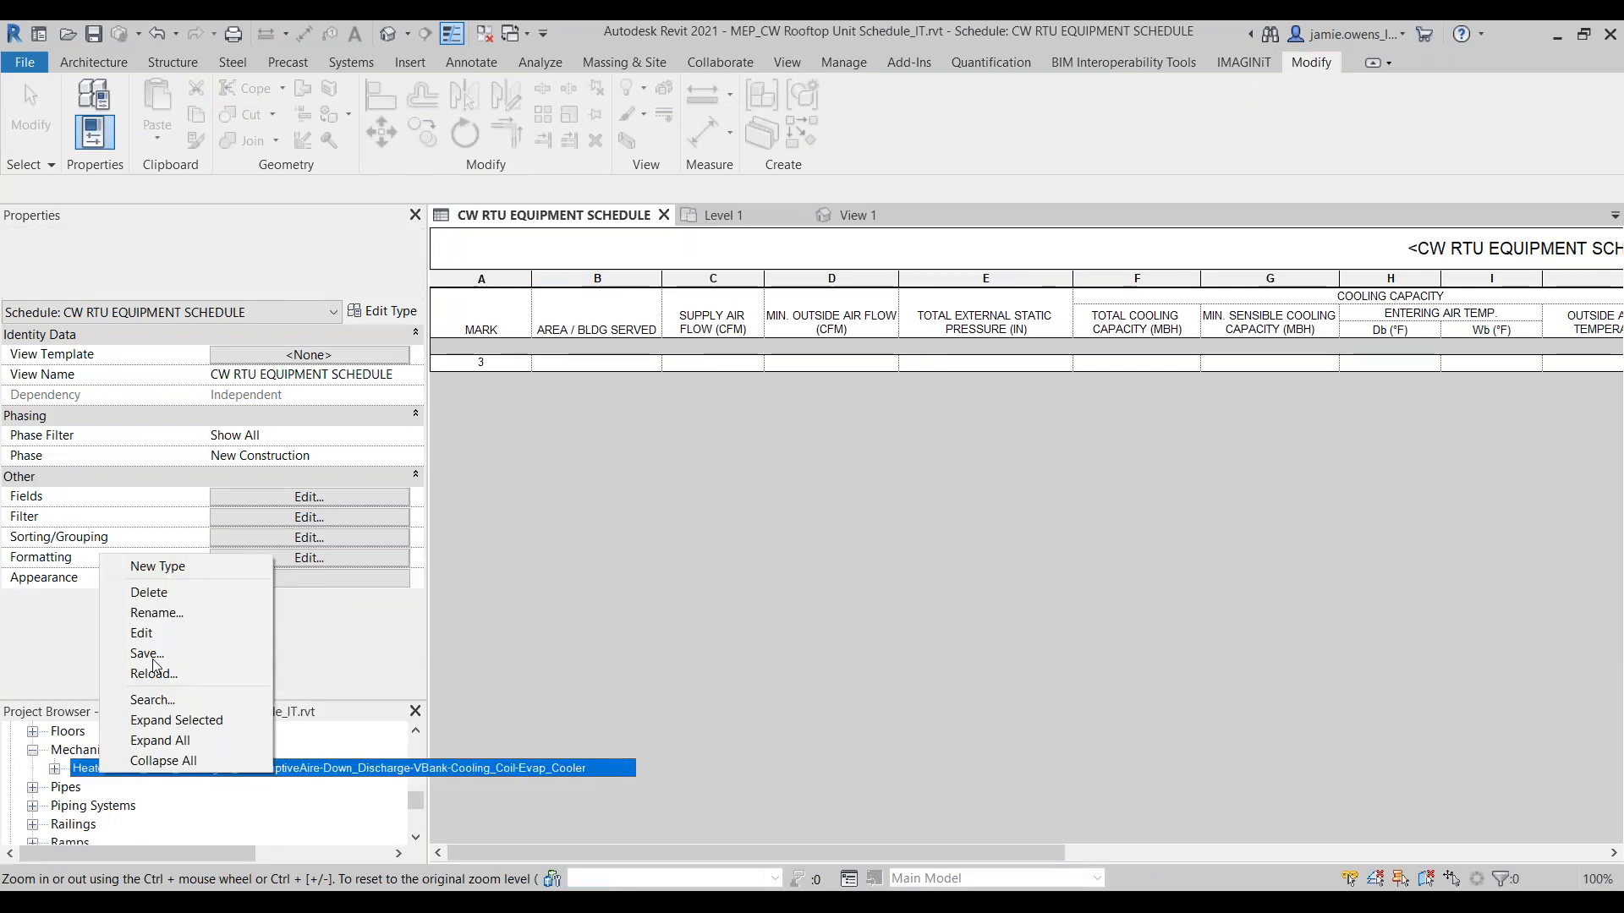
{"action": "left_click", "coordinate": [142, 634]}
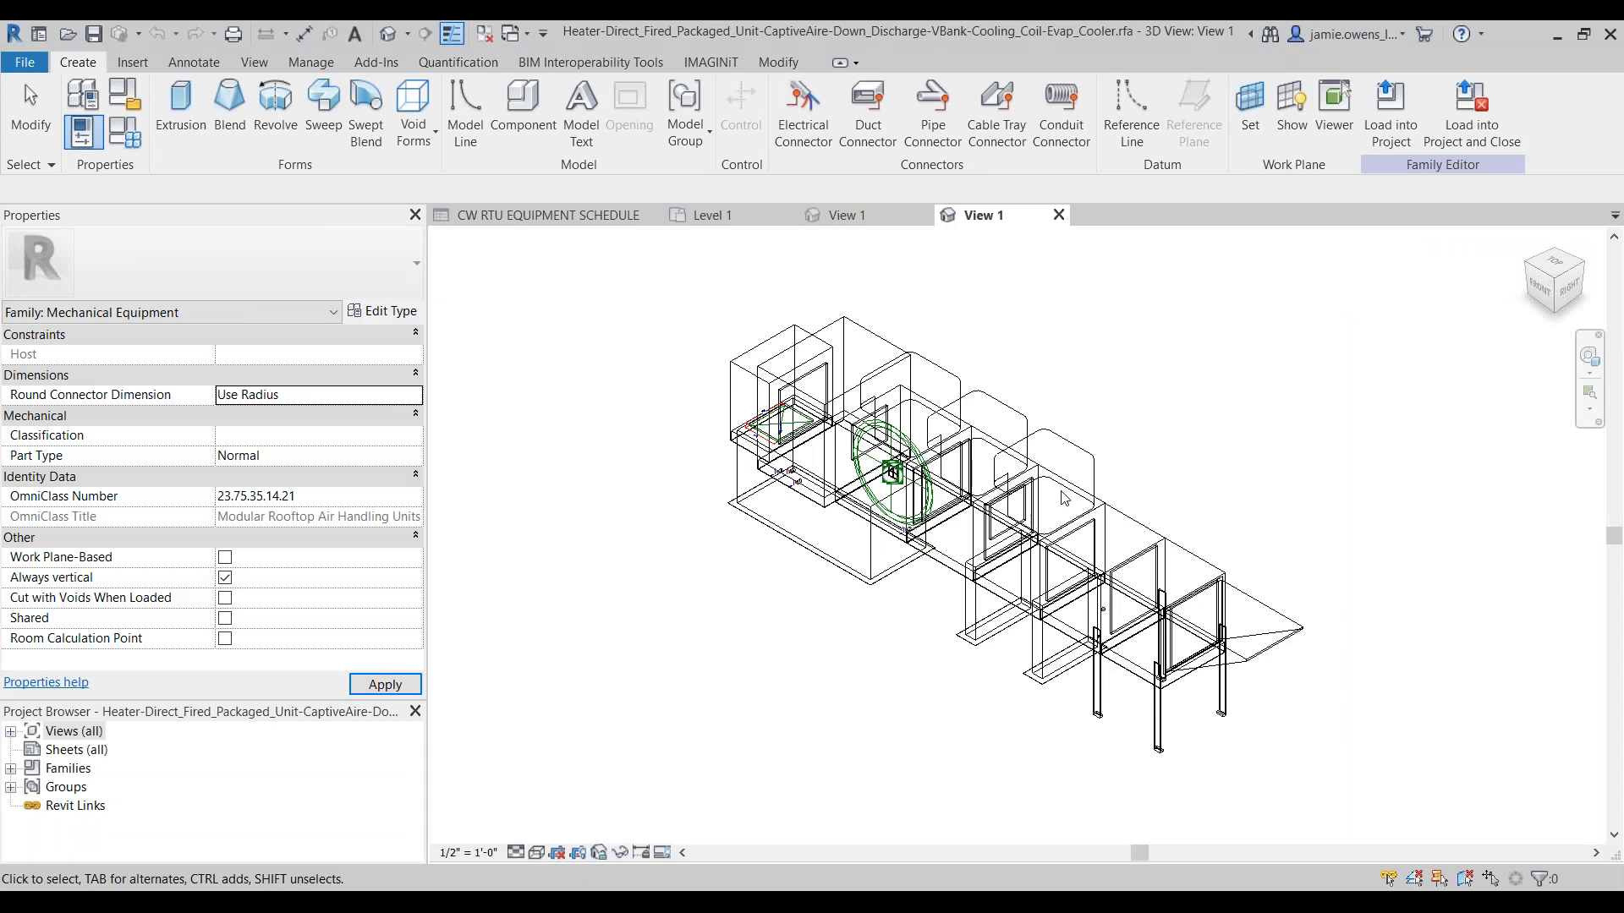
{"action": "left_click", "coordinate": [536, 852]}
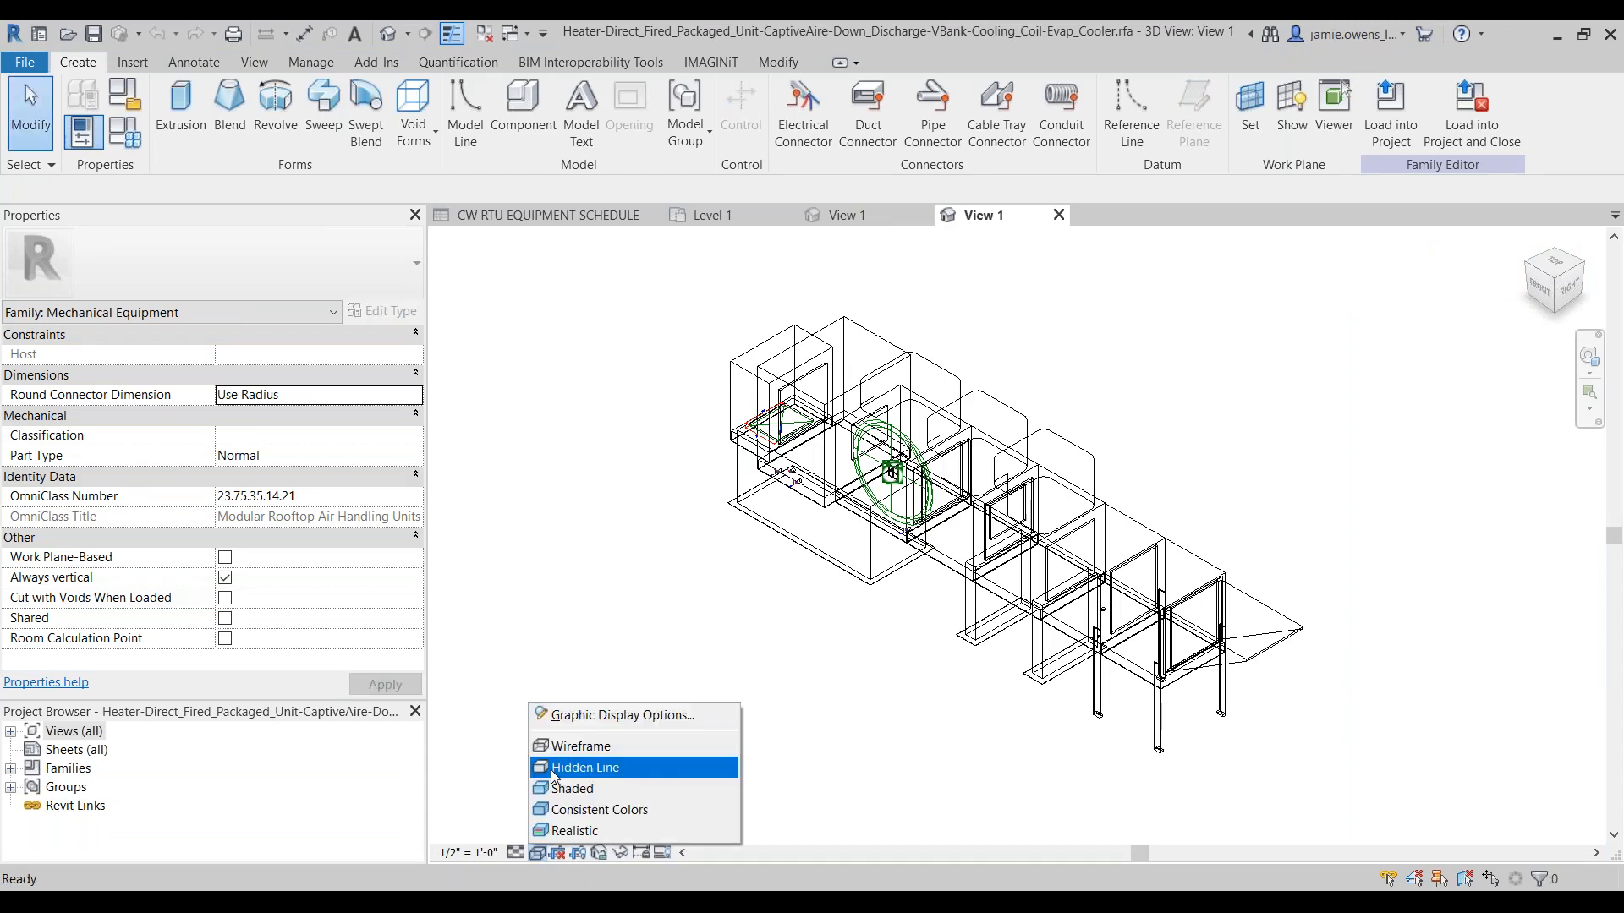
{"action": "left_click", "coordinate": [554, 772]}
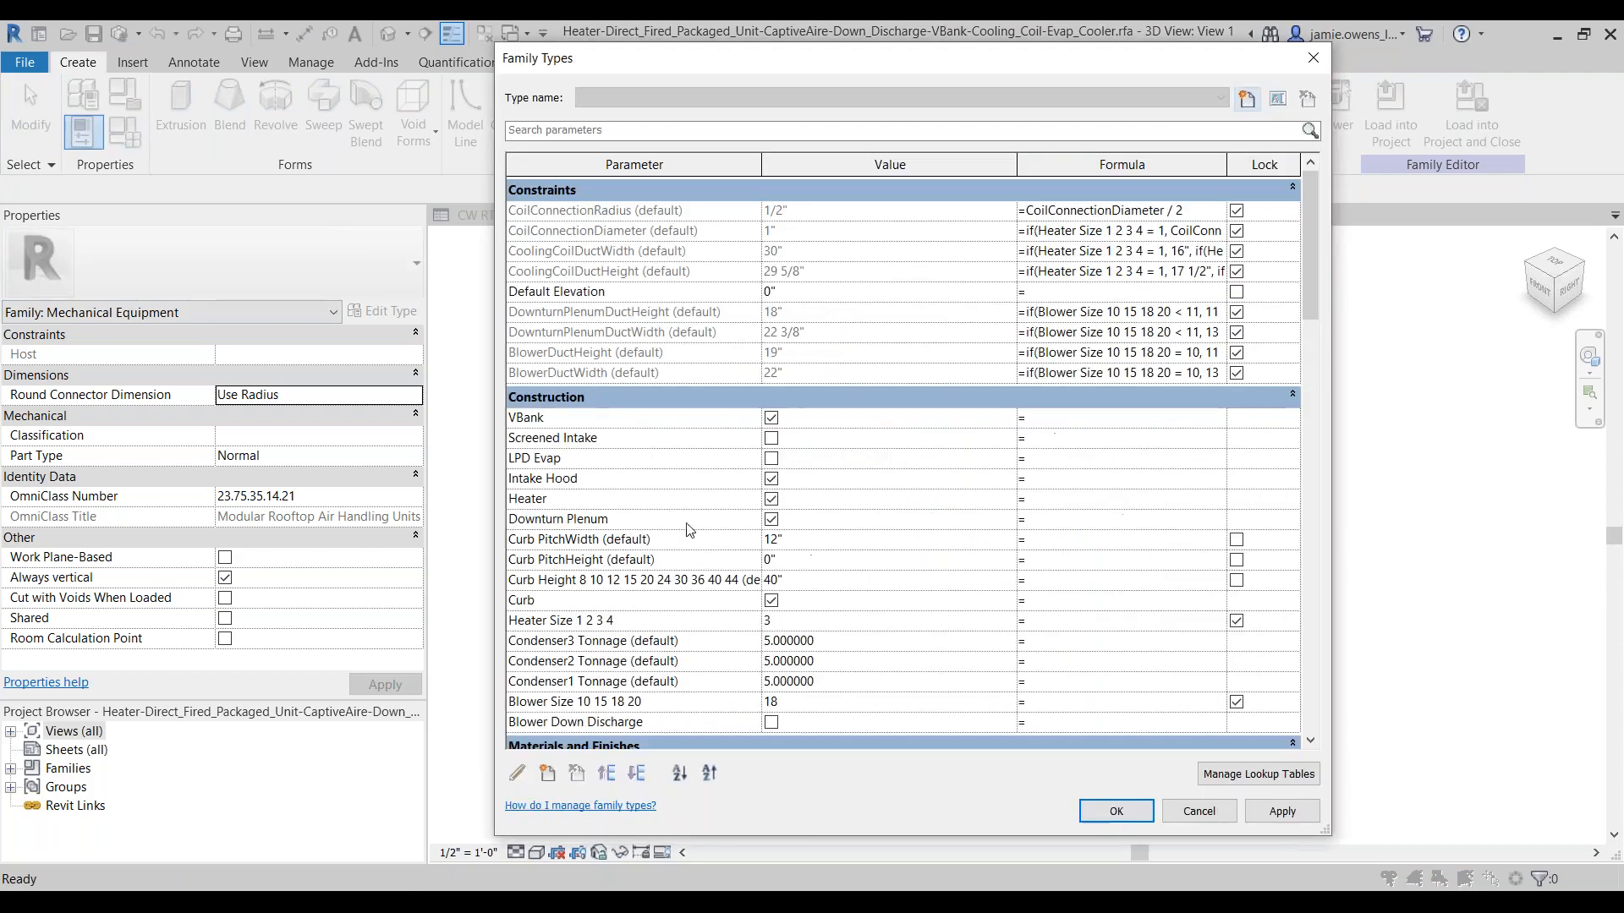
Step: Dismiss the family types without changes and open the Family Processor's Replace Parameters action, enlarging its list of current family parameters
{"action": "left_click", "coordinate": [1200, 812]}
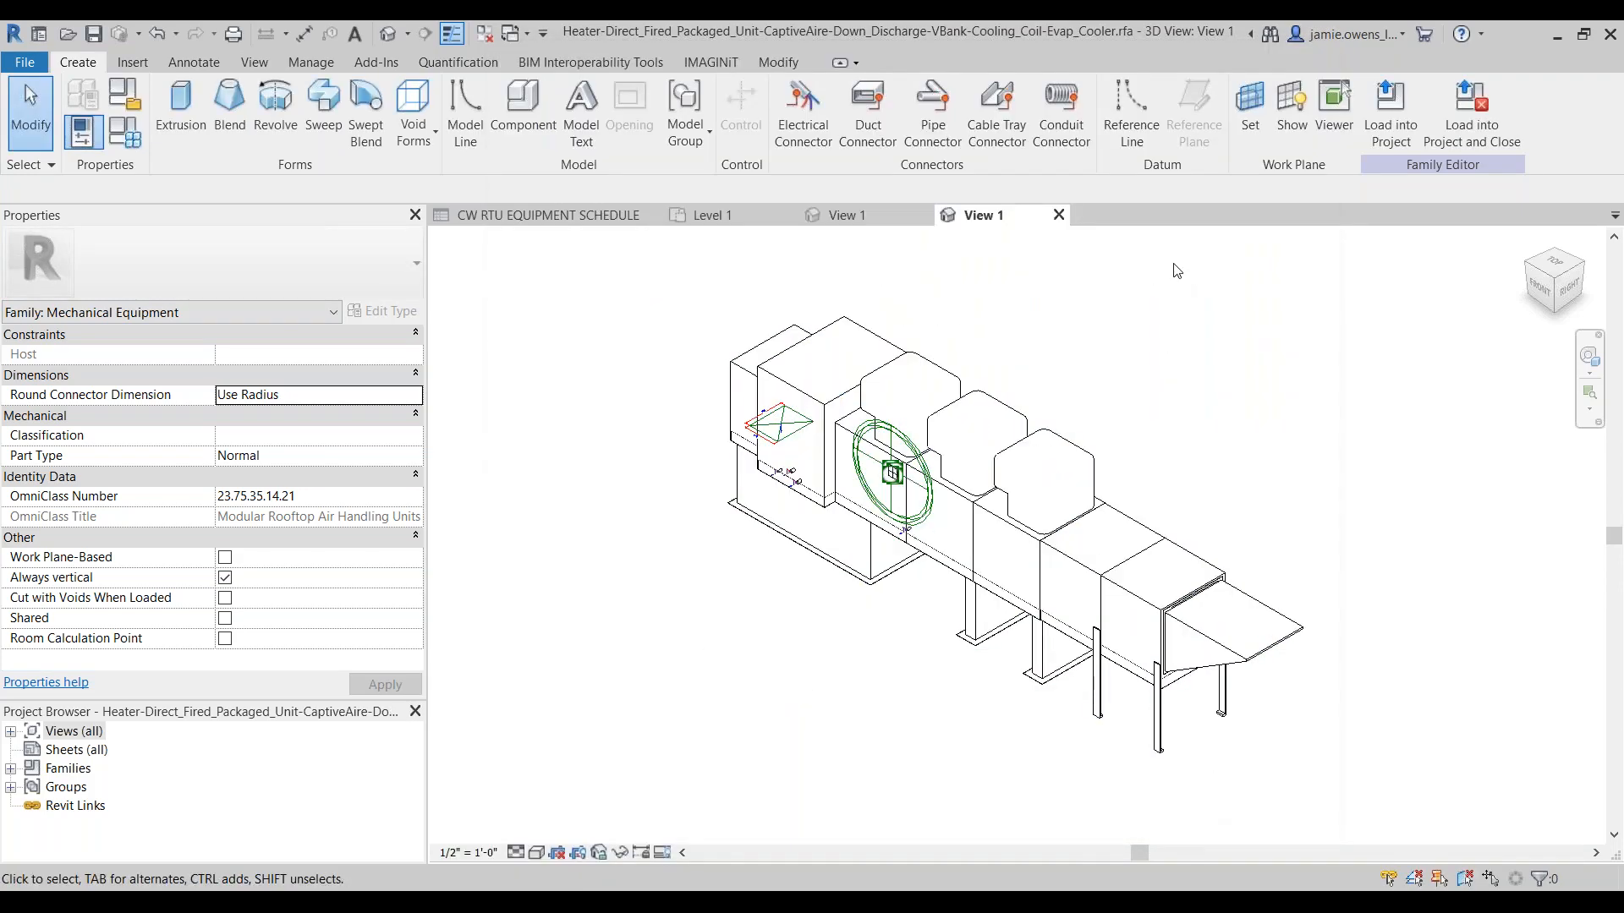
{"action": "left_click", "coordinate": [713, 63]}
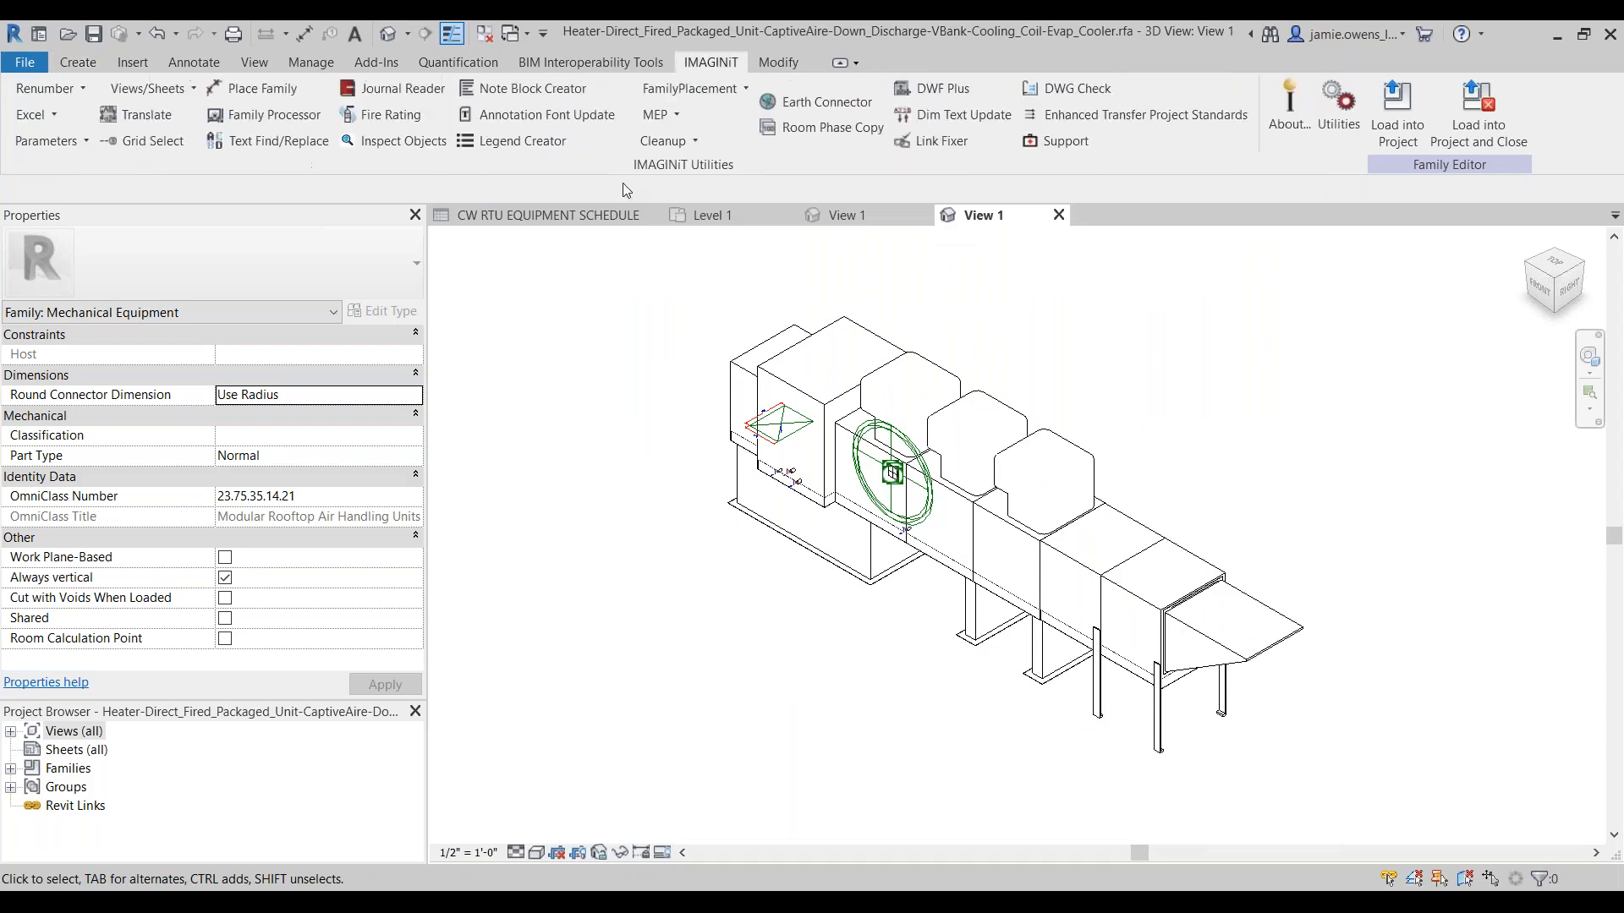
{"action": "left_click", "coordinate": [263, 114]}
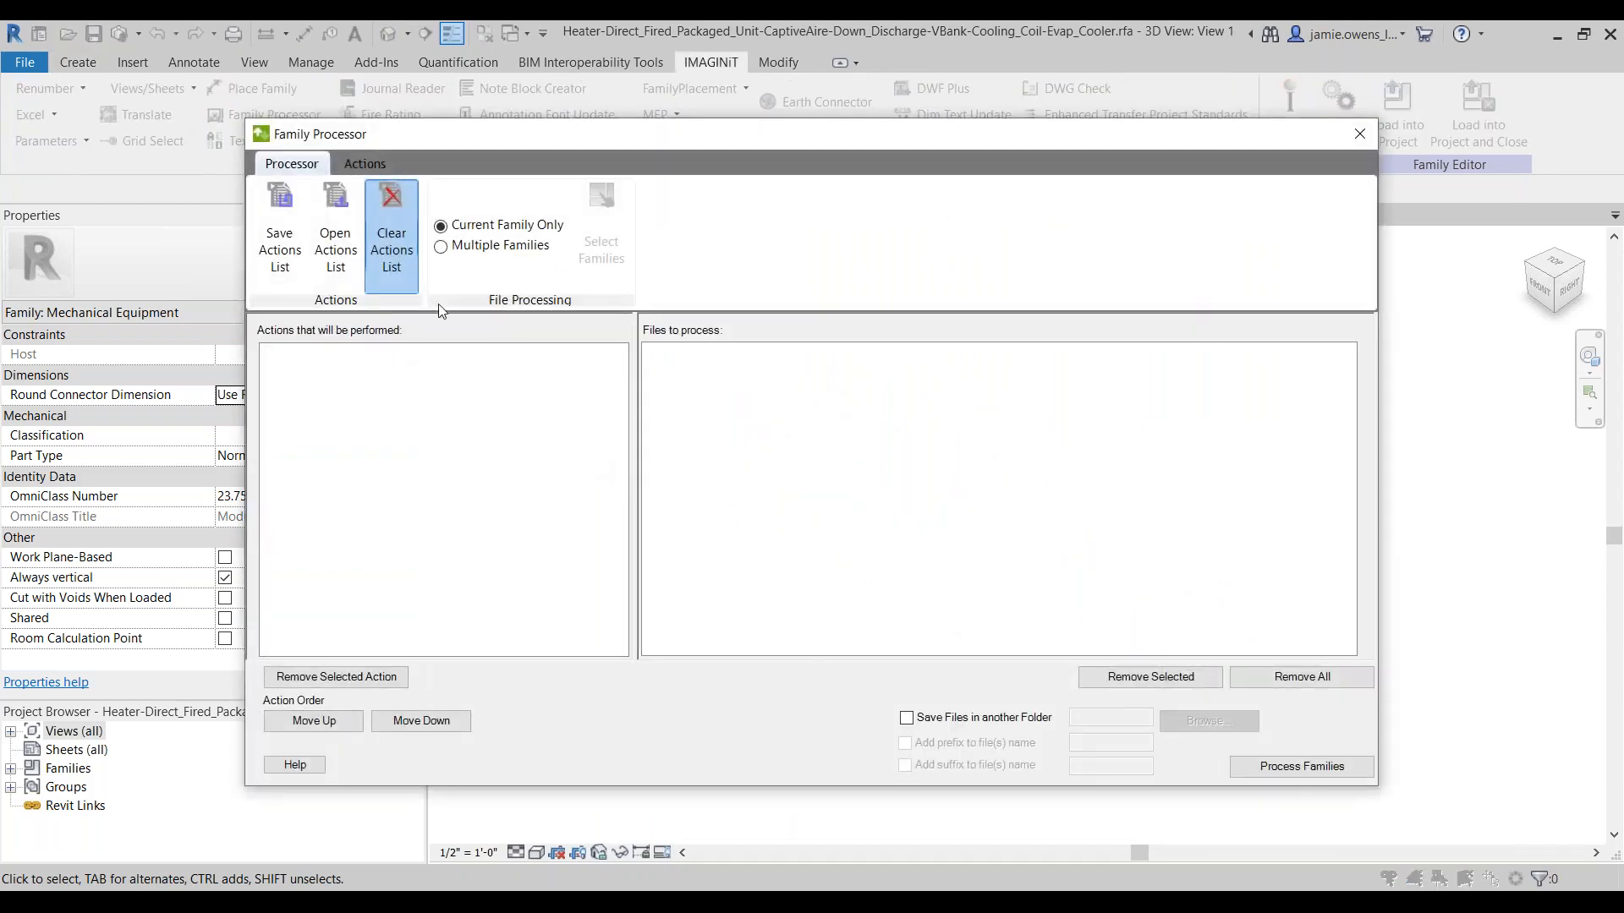
{"action": "left_click", "coordinate": [364, 165]}
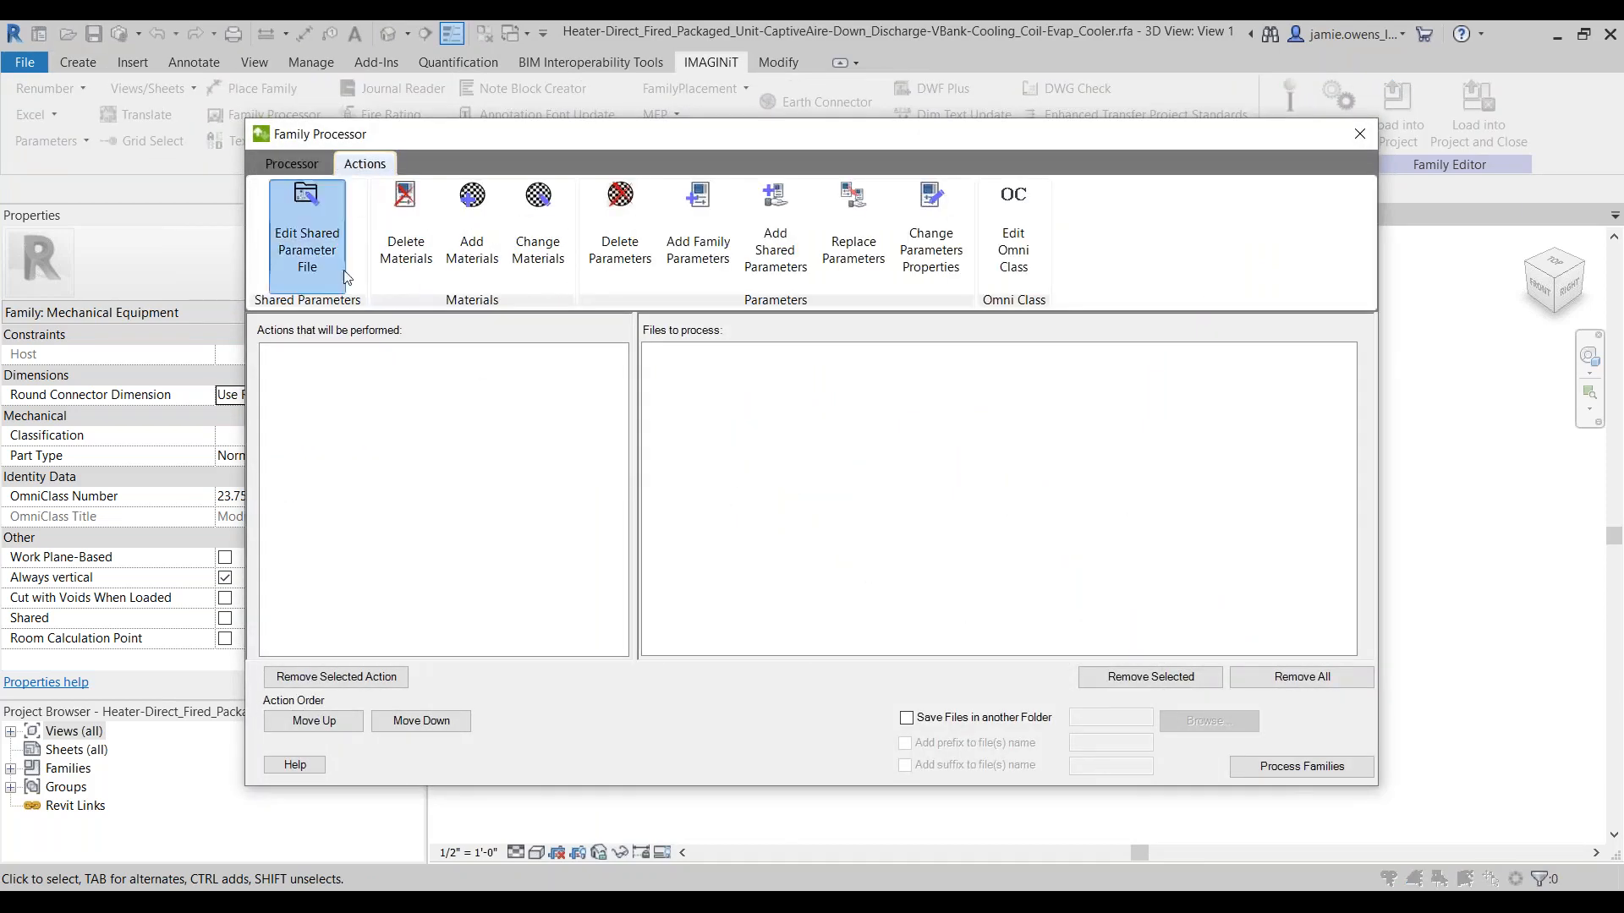
{"action": "left_click", "coordinate": [850, 254]}
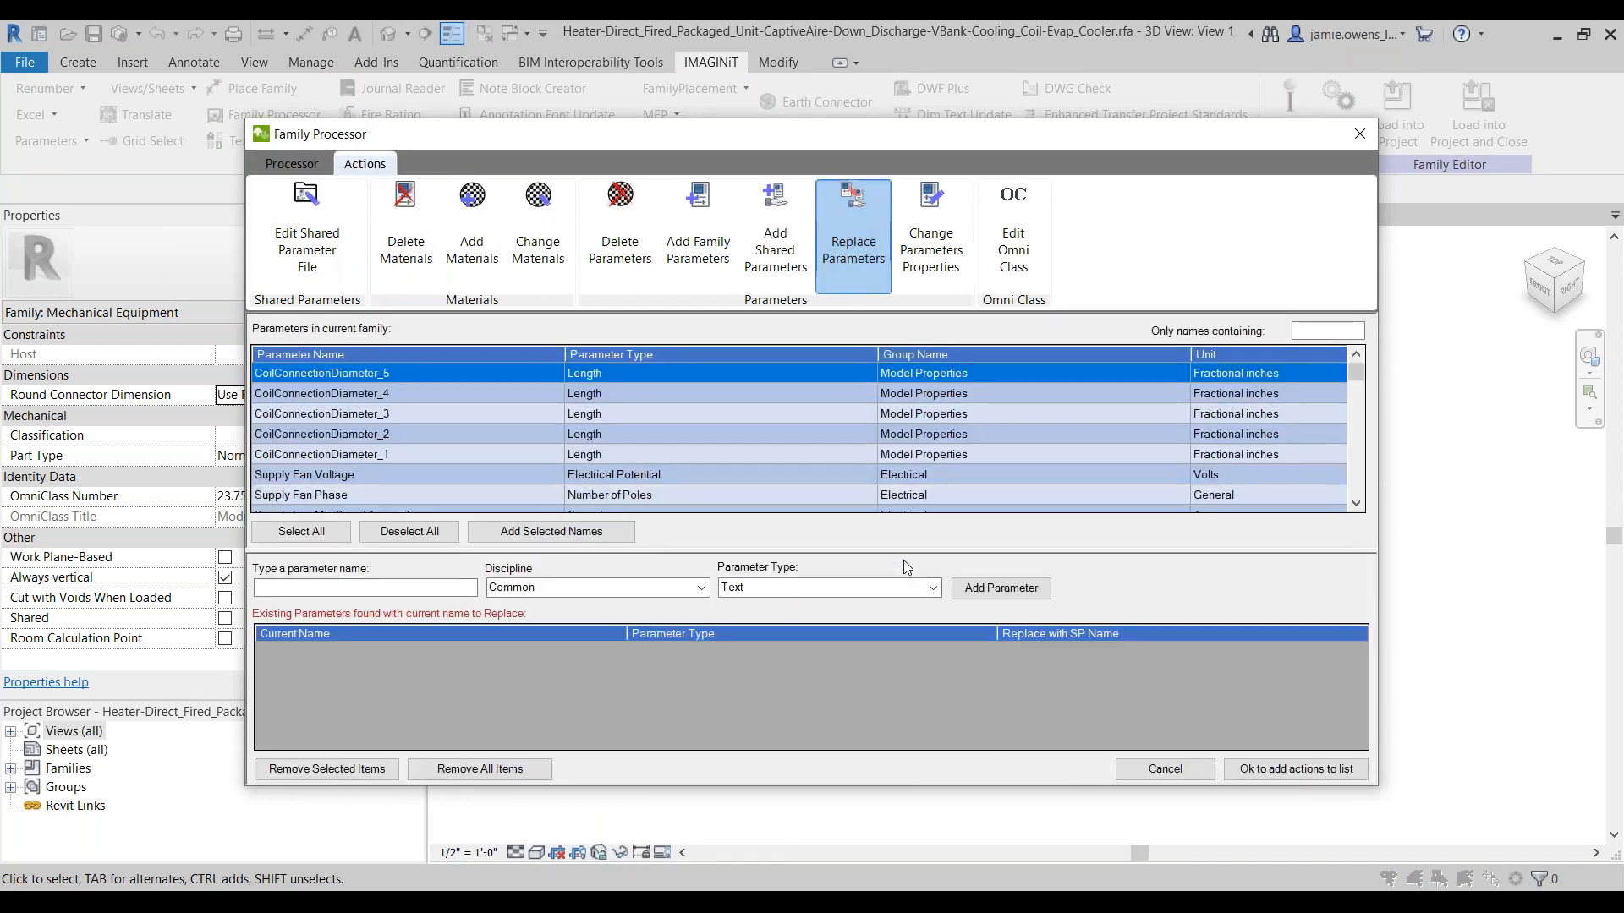
{"action": "left_click_drag", "start_coordinate": [909, 101], "coordinate": [904, 32]}
{"action": "left_click_drag", "start_coordinate": [853, 508], "coordinate": [853, 574]}
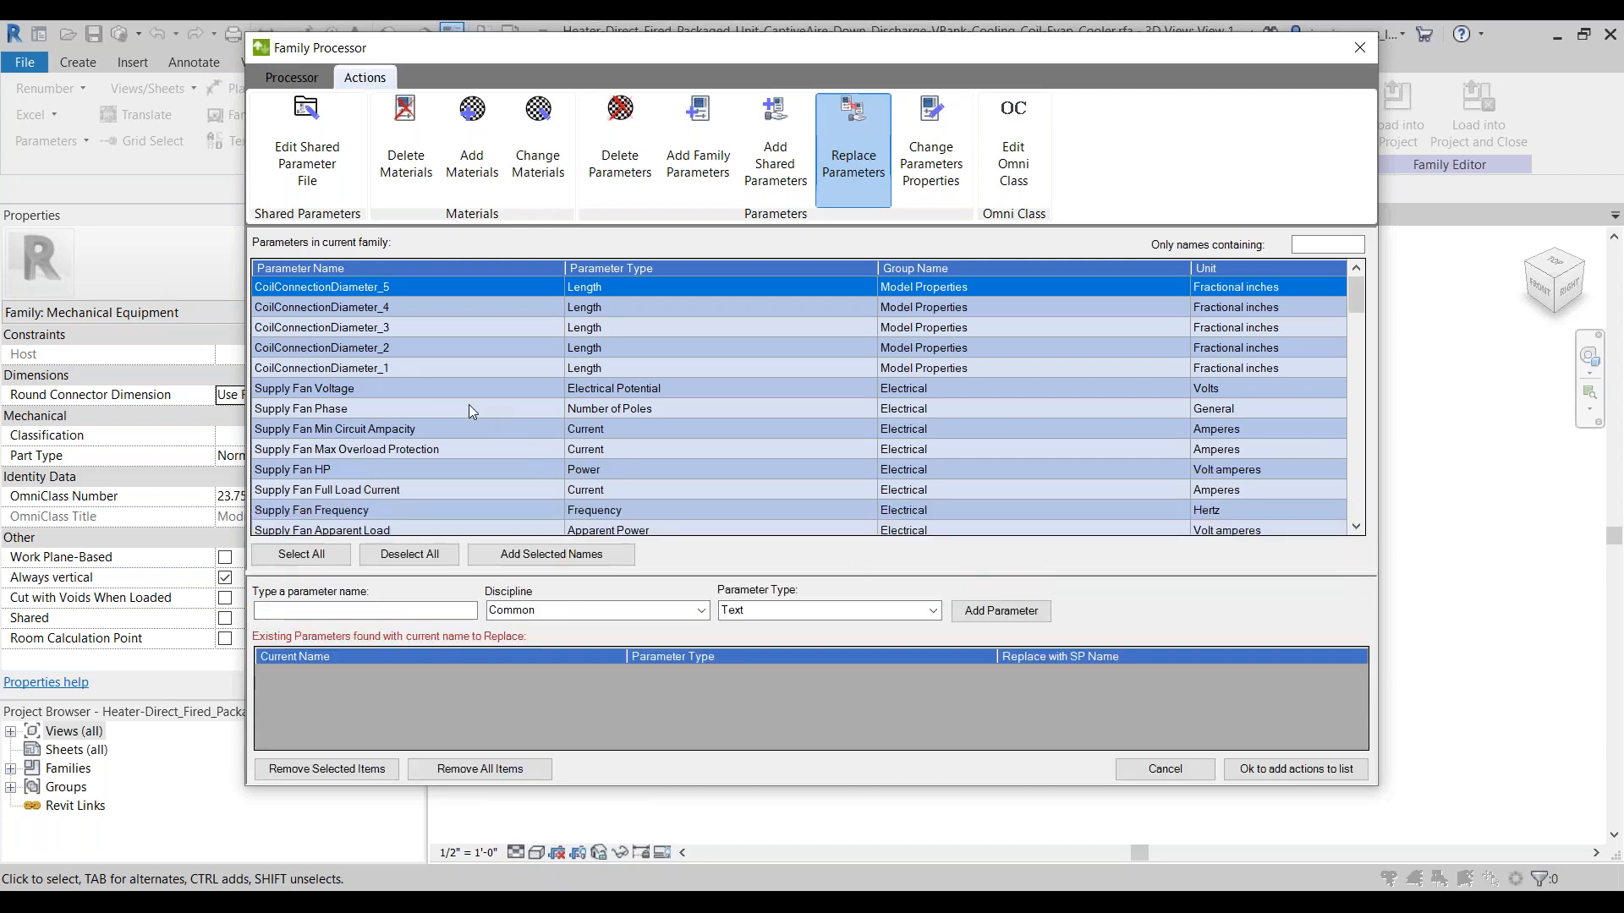
Step: Look through the heater family's electrical, mechanical, constraint and construction parameters for ones that shared parameters could replace
{"action": "left_click", "coordinate": [294, 471]}
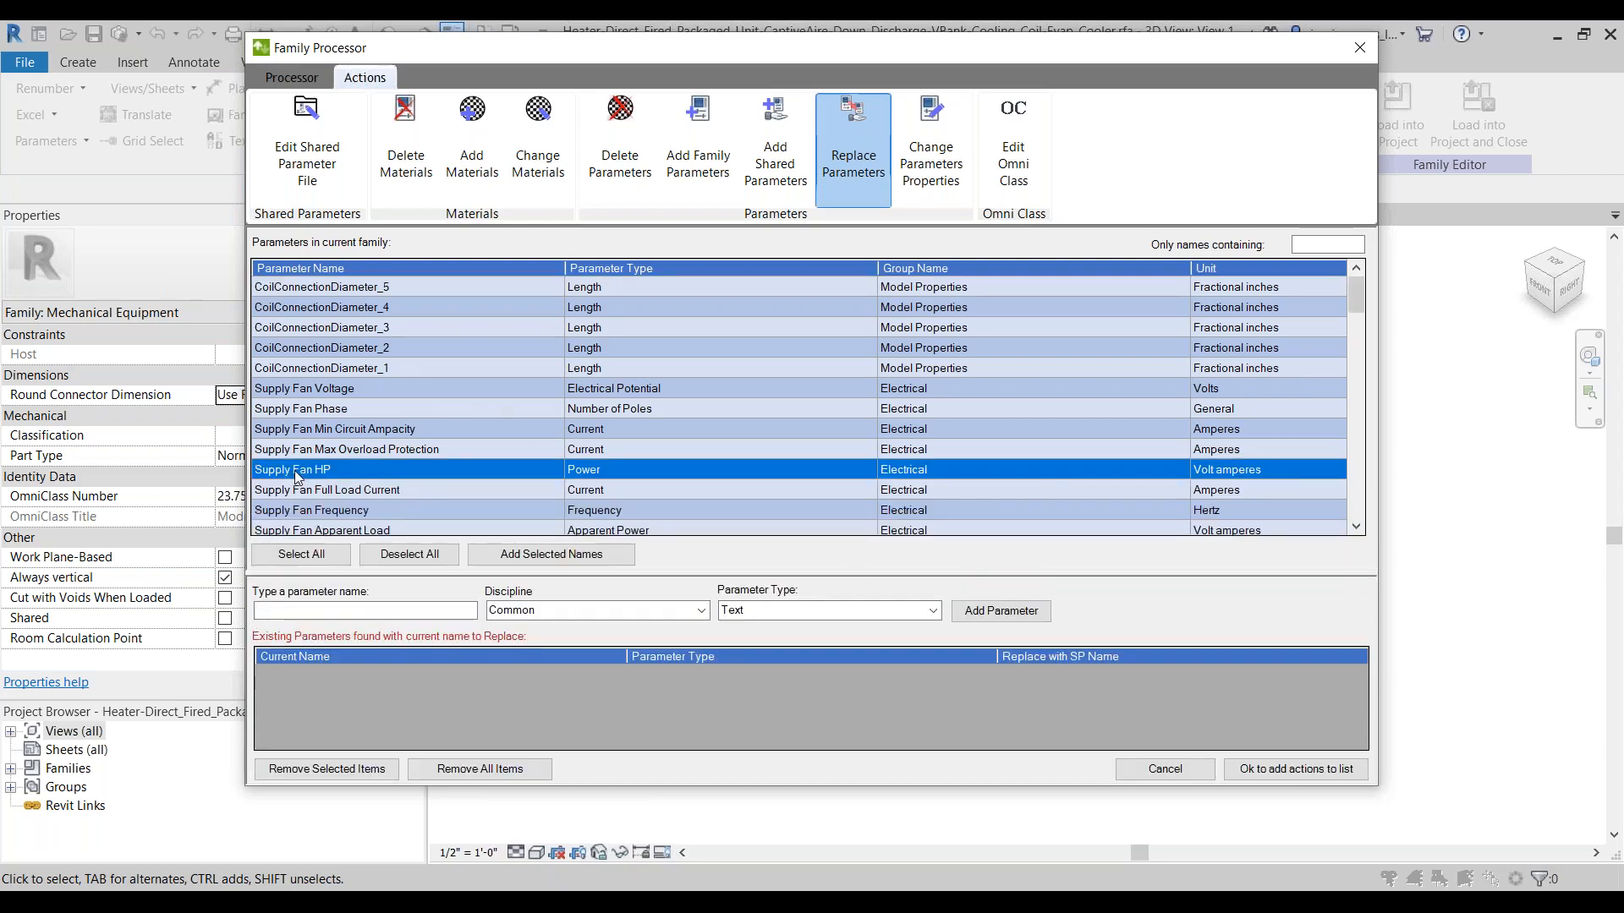
{"action": "left_click", "coordinate": [321, 411]}
{"action": "scroll", "coordinate": [378, 417], "scroll_direction": "down", "scroll_amount": 10}
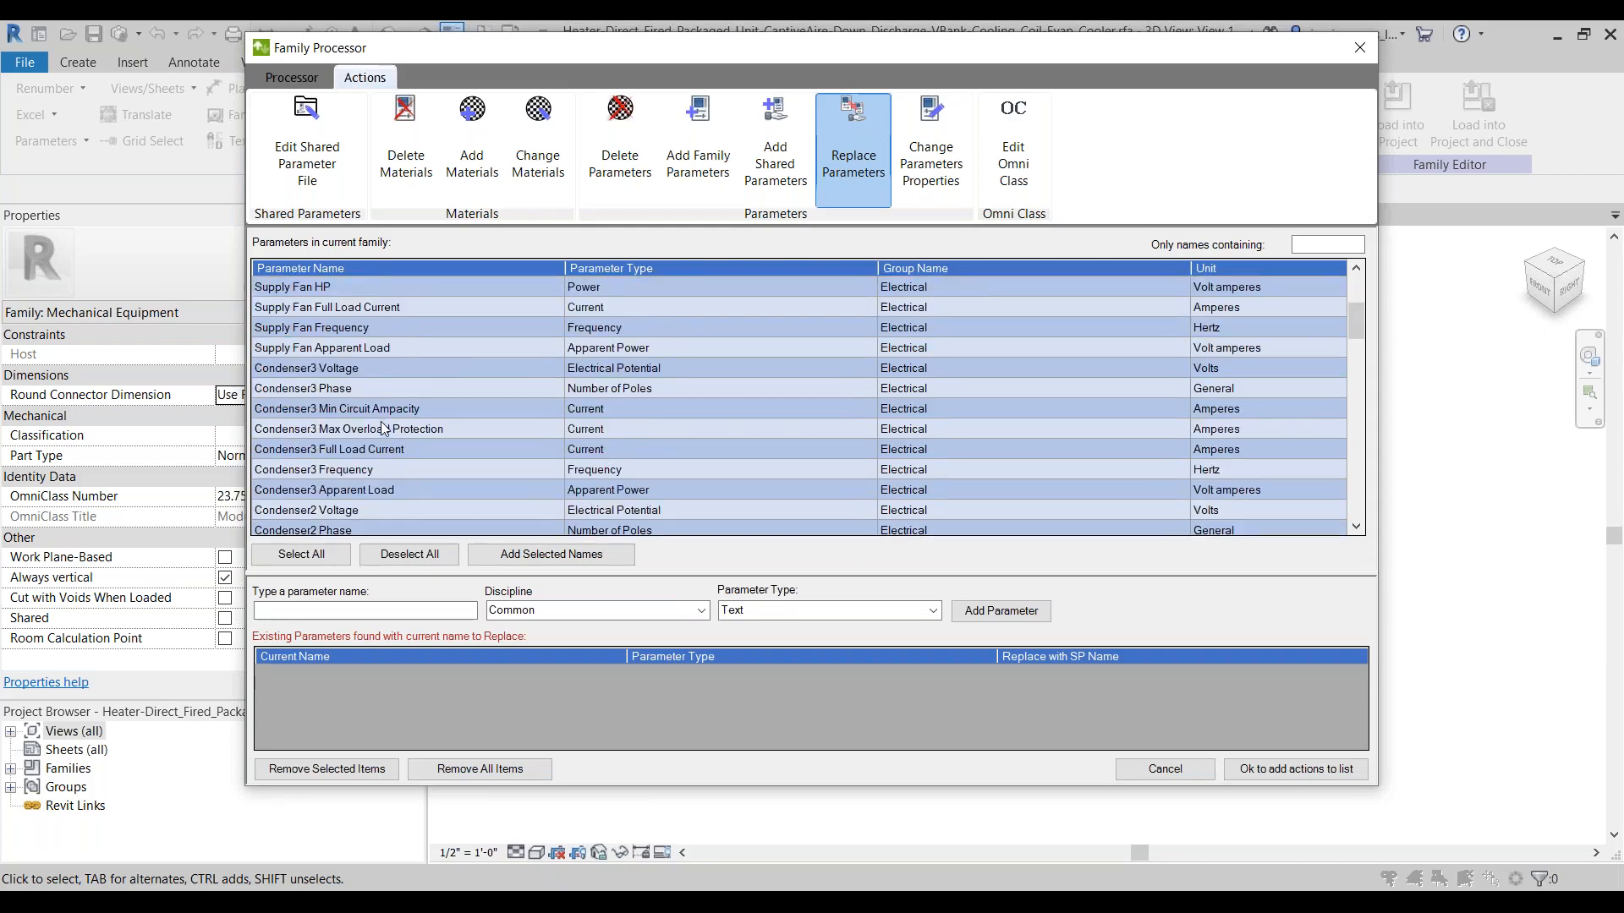
{"action": "scroll", "coordinate": [384, 428], "scroll_direction": "down", "scroll_amount": 10}
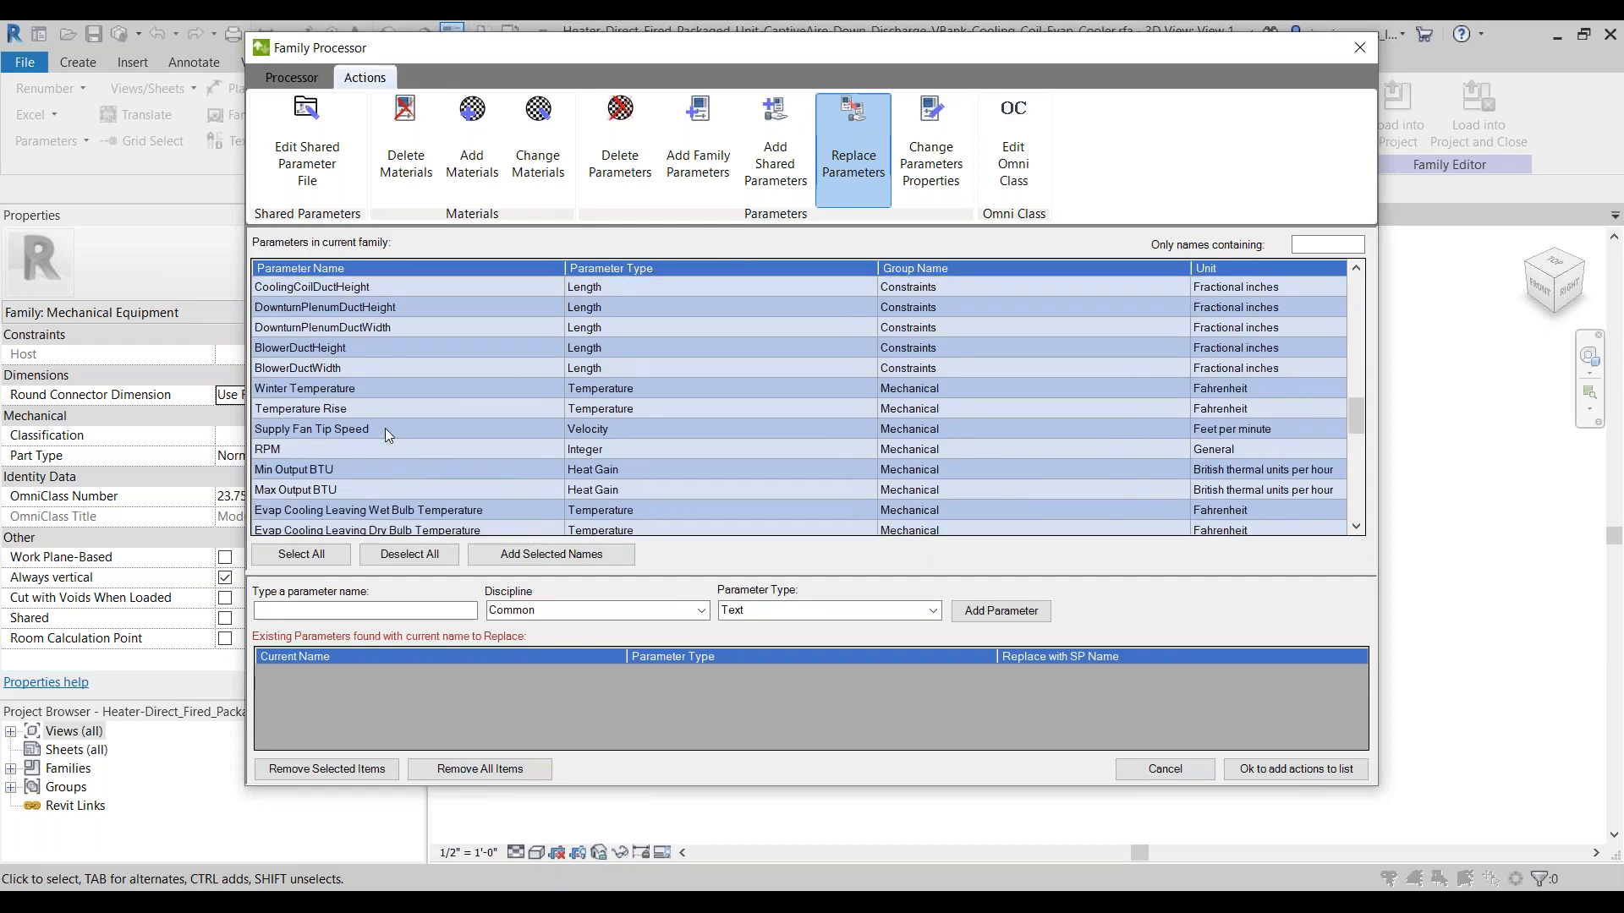
{"action": "scroll", "coordinate": [384, 428], "scroll_direction": "down", "scroll_amount": 3}
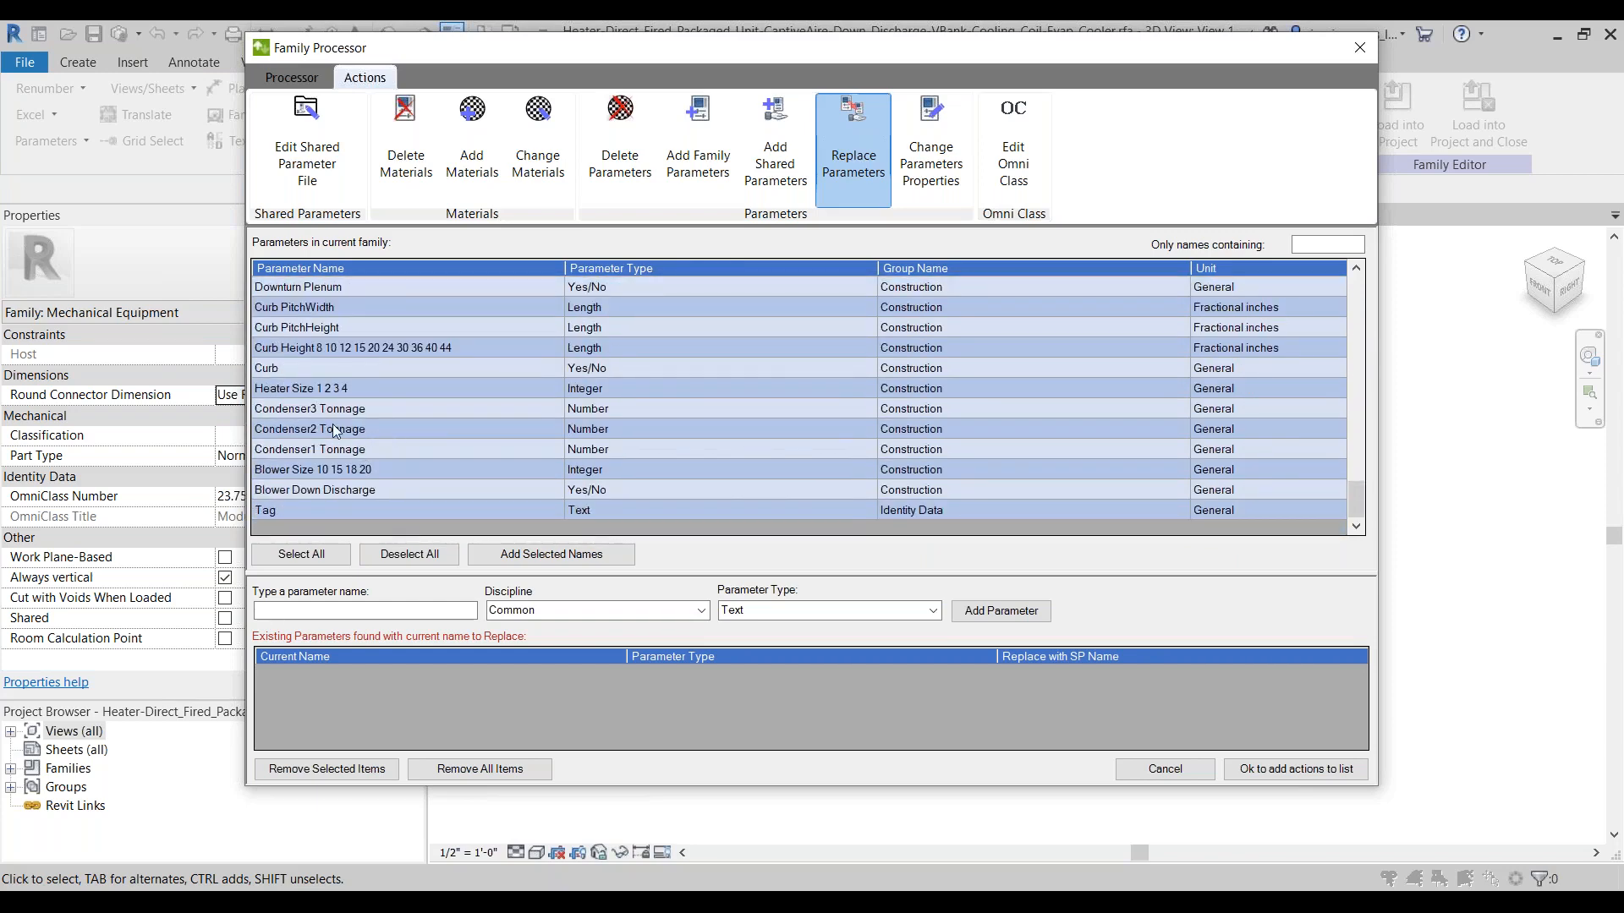
{"action": "scroll", "coordinate": [335, 429], "scroll_direction": "up", "scroll_amount": 4}
{"action": "scroll", "coordinate": [335, 430], "scroll_direction": "up", "scroll_amount": 3}
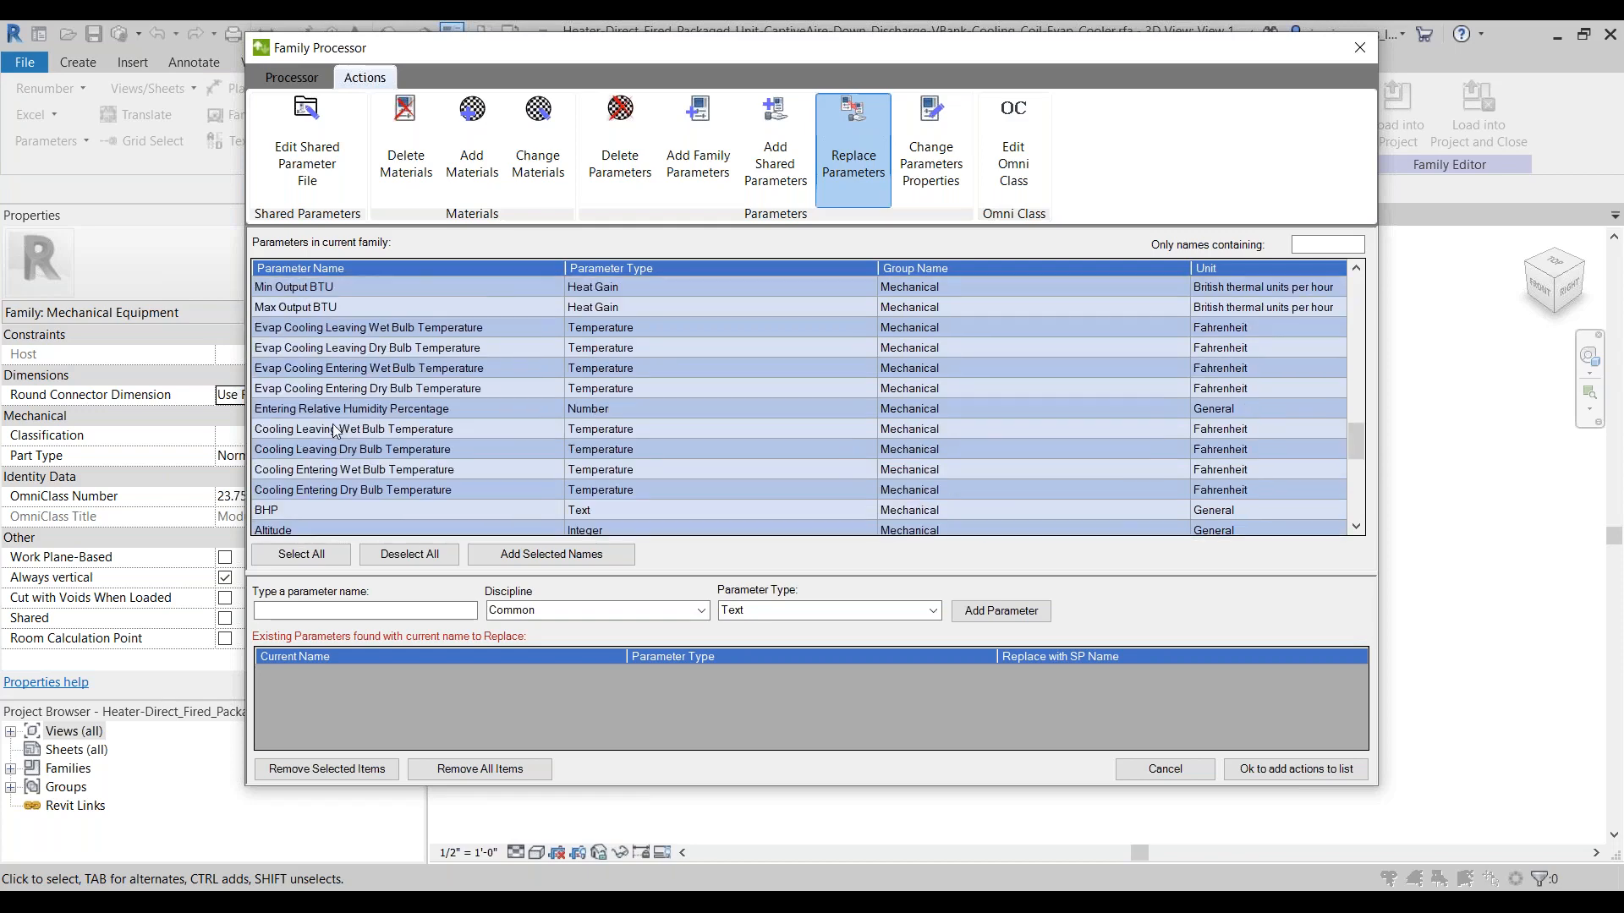
{"action": "scroll", "coordinate": [334, 429], "scroll_direction": "down", "scroll_amount": 1}
{"action": "scroll", "coordinate": [334, 429], "scroll_direction": "down", "scroll_amount": 1}
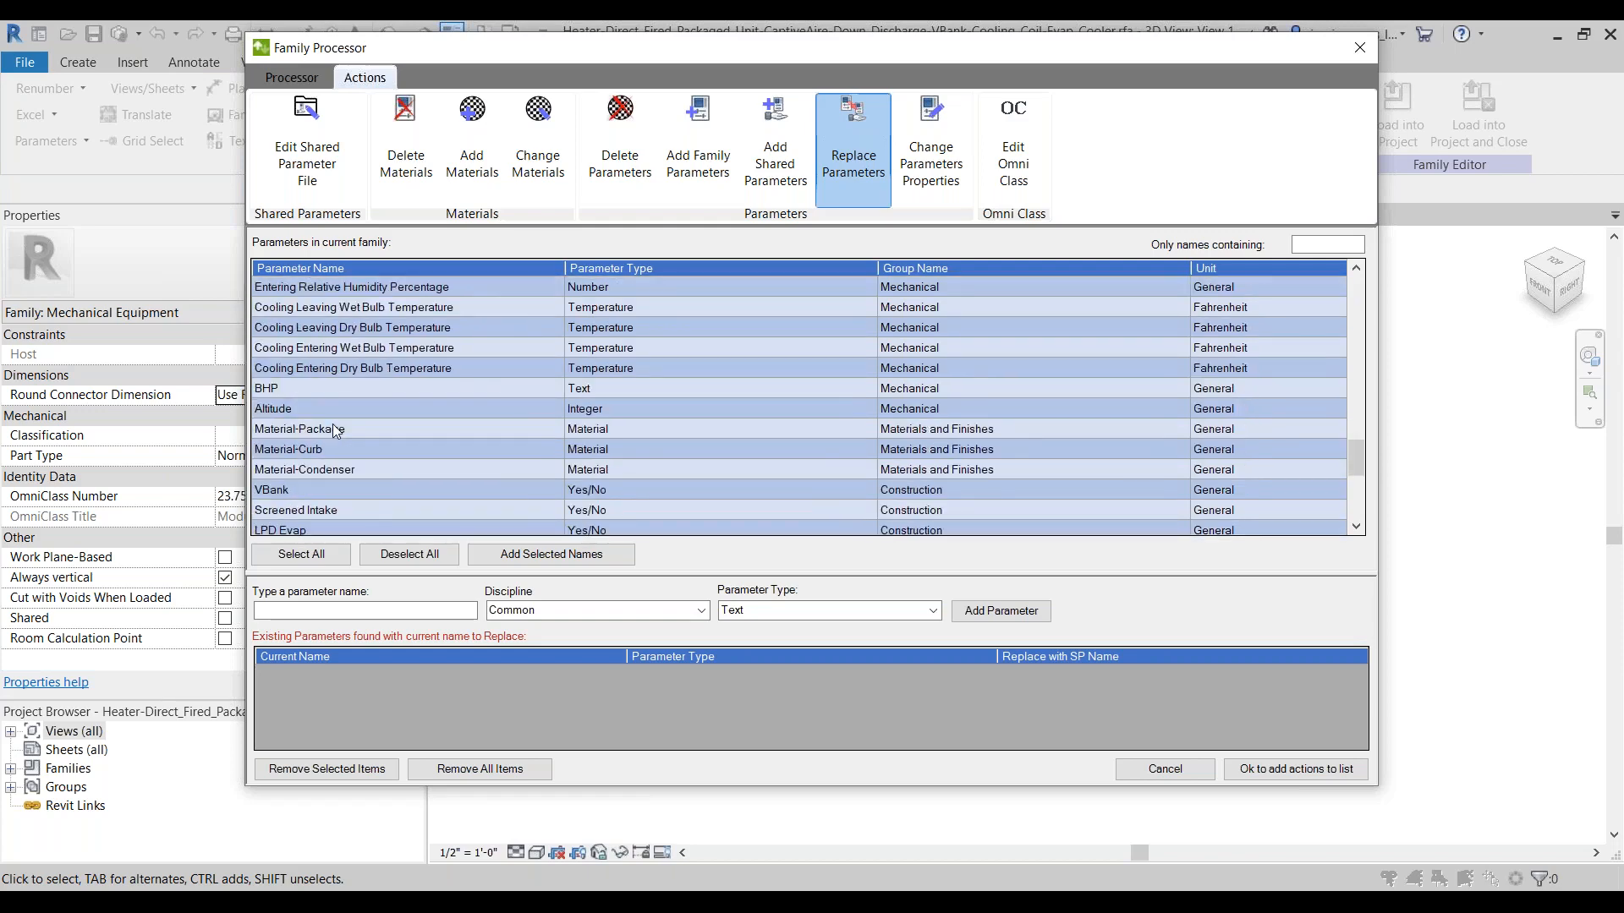
{"action": "scroll", "coordinate": [409, 461], "scroll_direction": "up", "scroll_amount": 4}
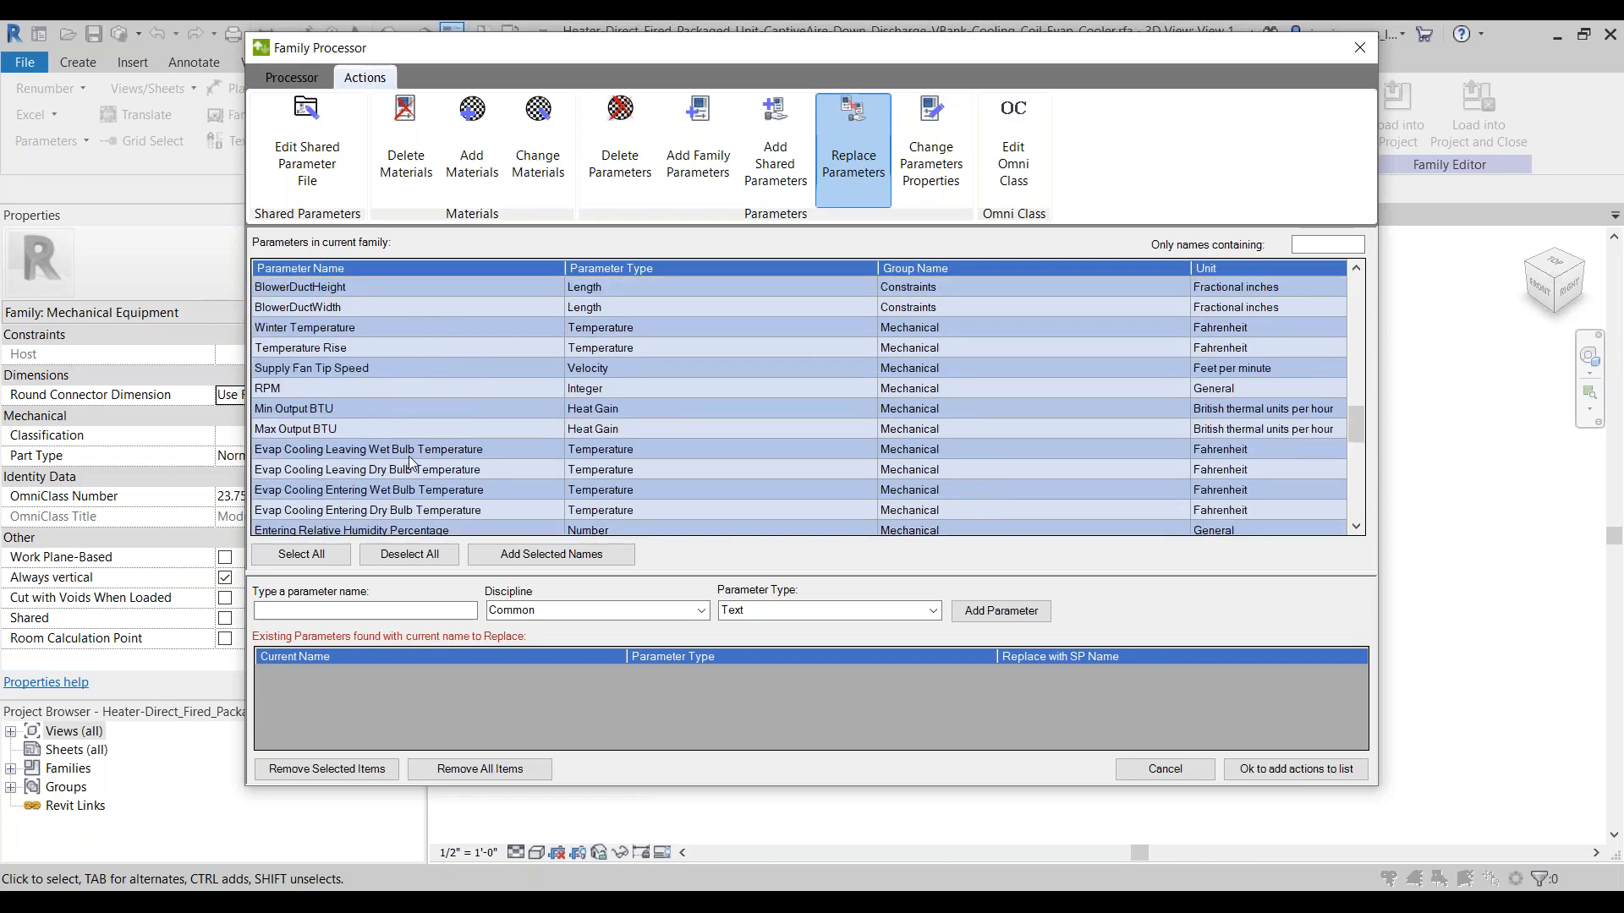
{"action": "scroll", "coordinate": [406, 439], "scroll_direction": "up", "scroll_amount": 2}
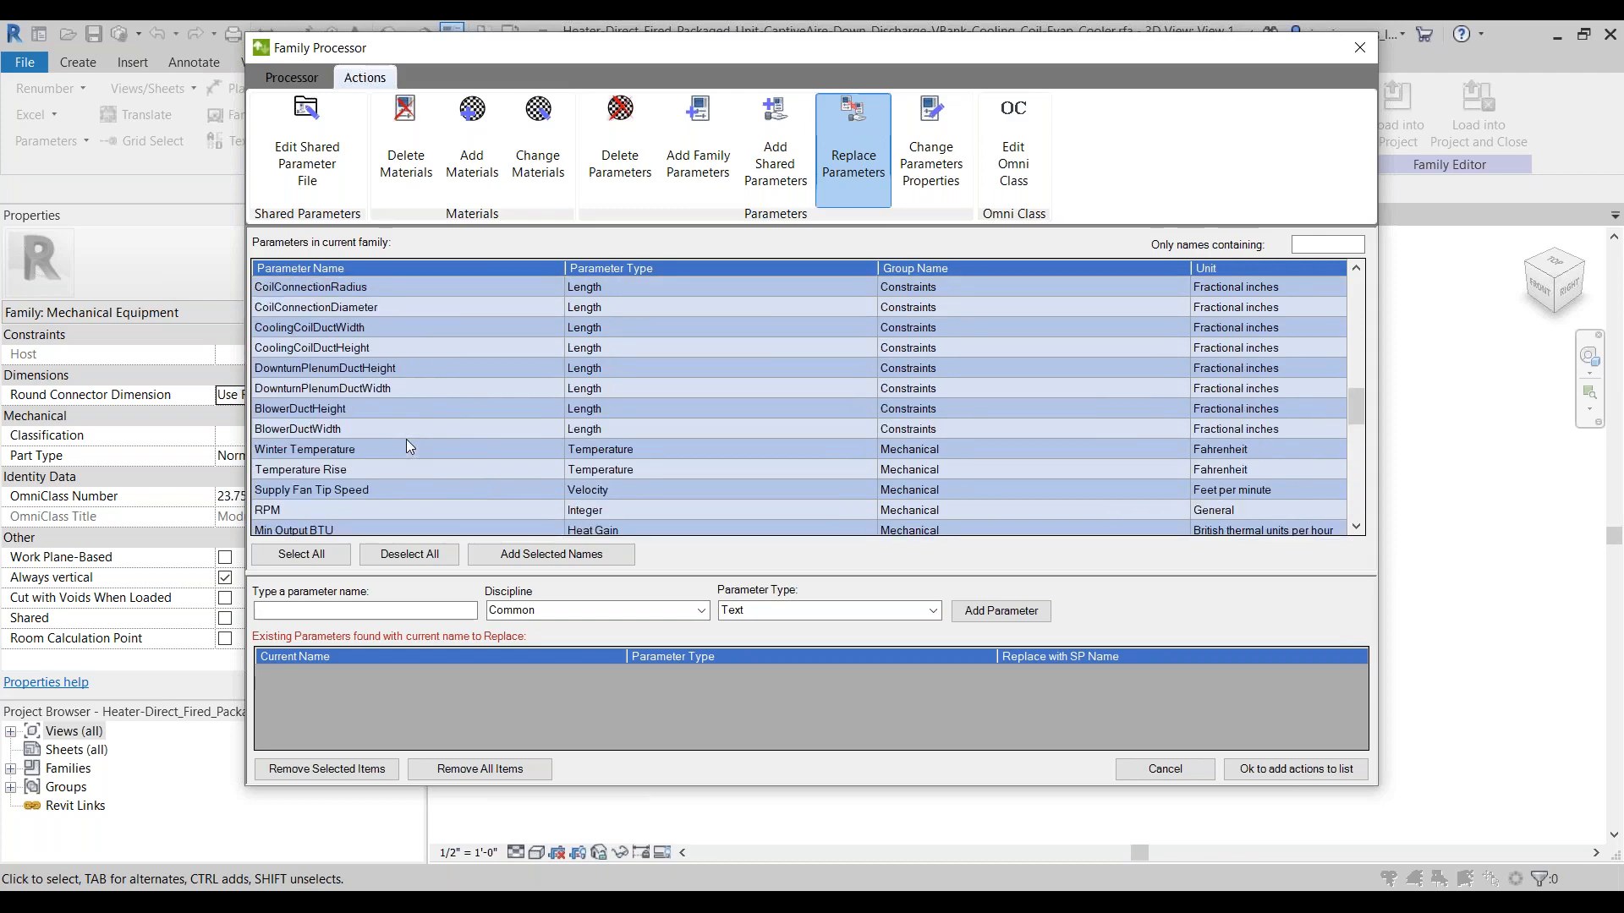
{"action": "scroll", "coordinate": [406, 439], "scroll_direction": "up", "scroll_amount": 3}
{"action": "scroll", "coordinate": [405, 446], "scroll_direction": "up", "scroll_amount": 2}
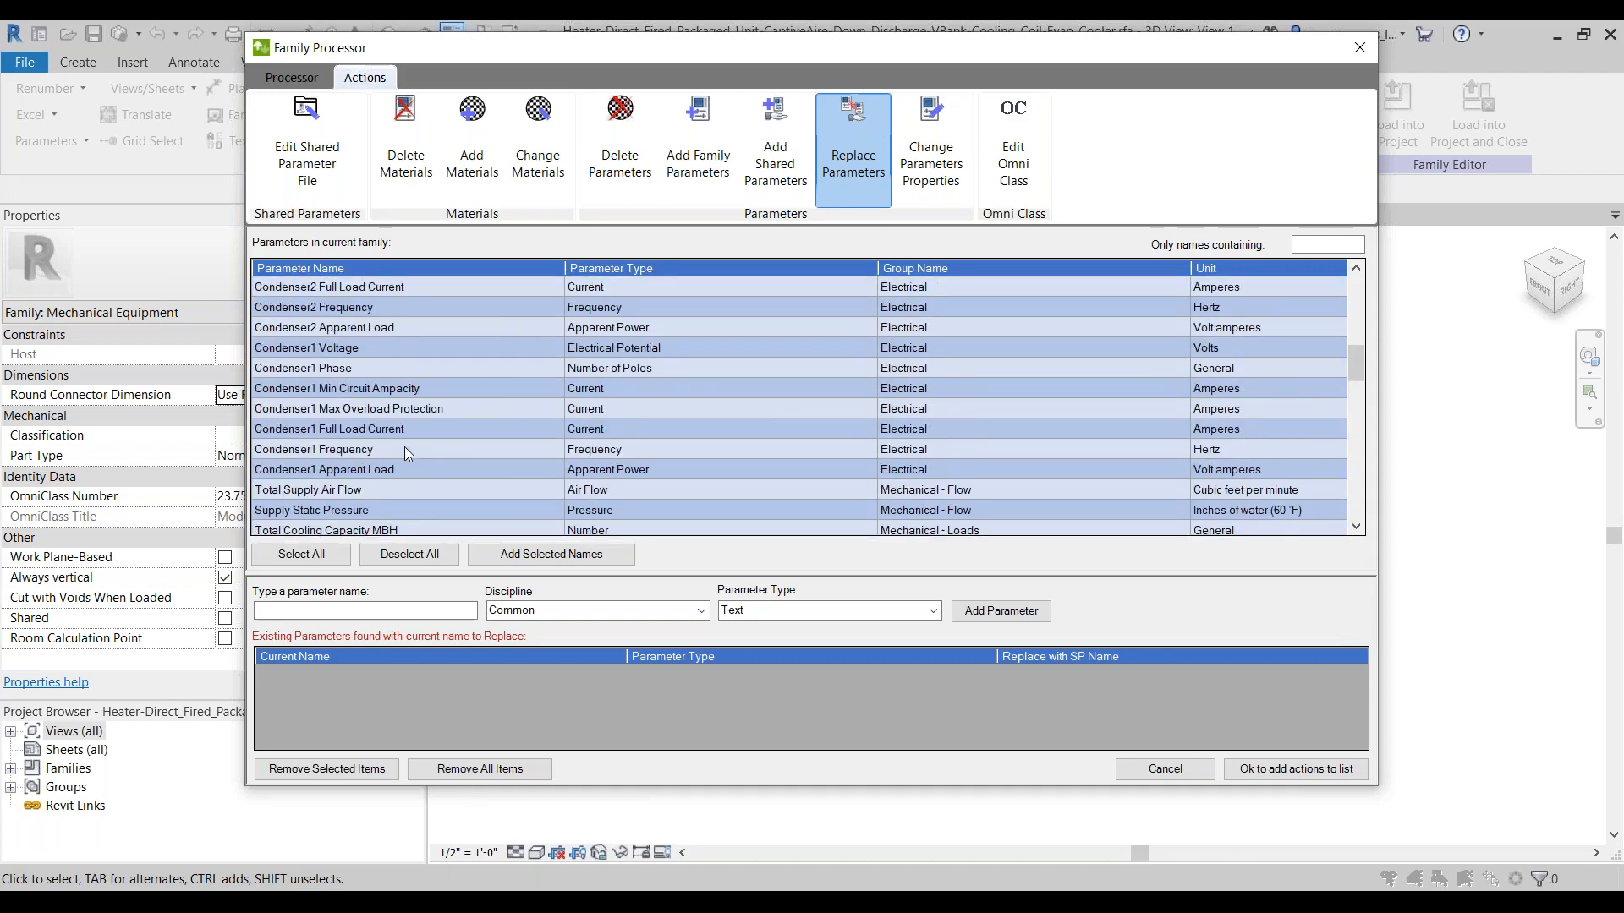
Step: Add Total Supply Air Flow, Supply Fan Voltage and Supply Fan Phase to the list of existing parameters to replace
{"action": "left_click", "coordinate": [323, 494]}
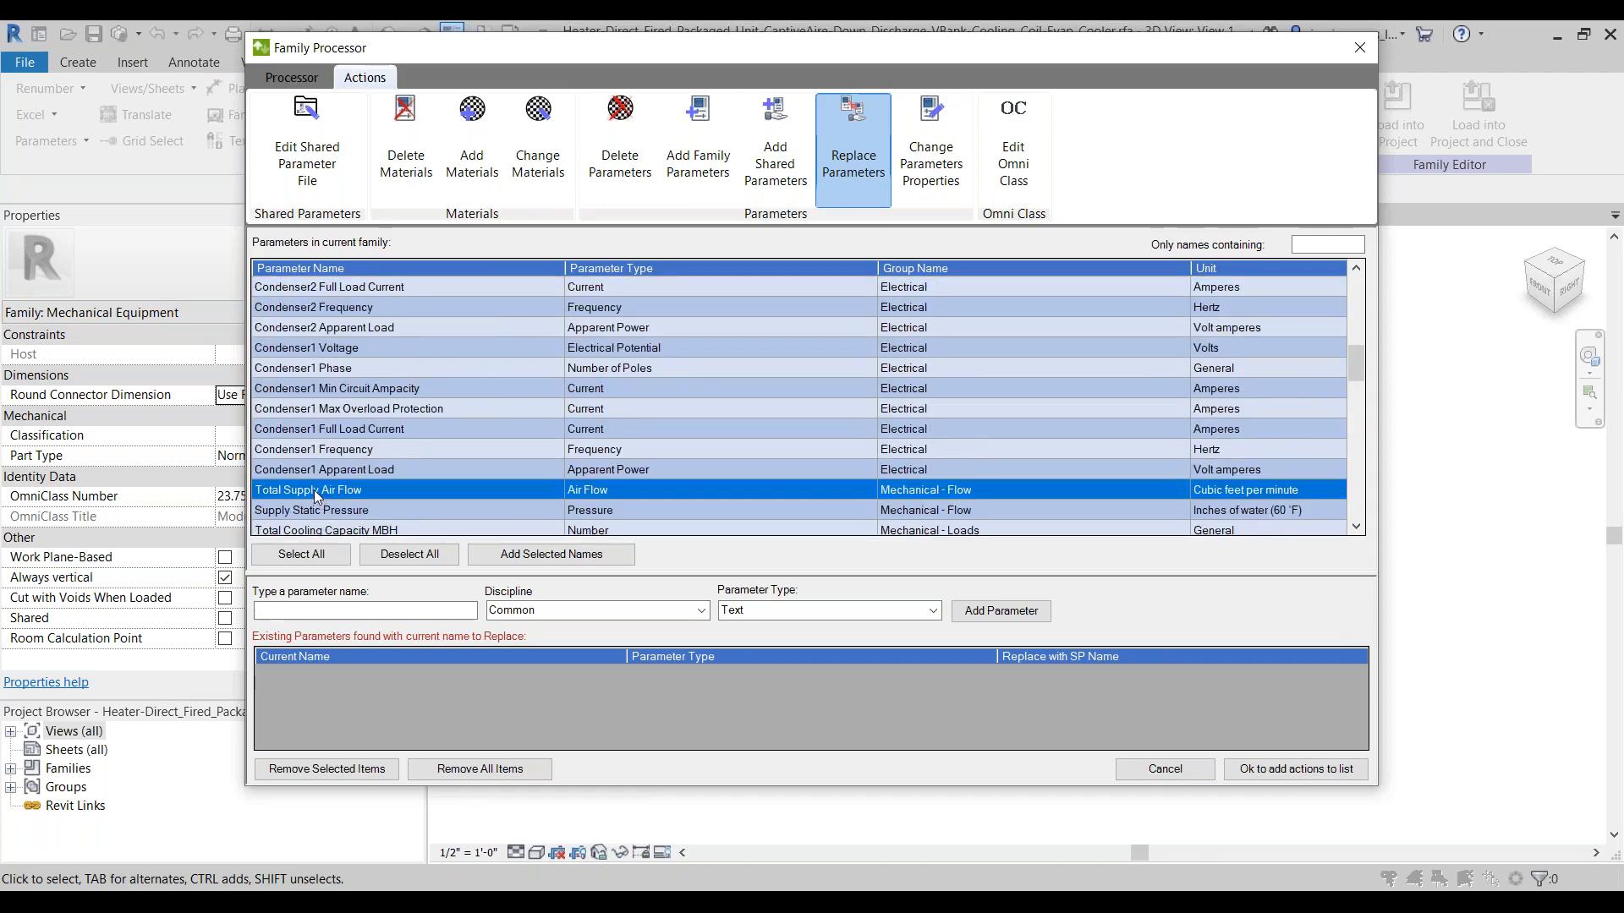
{"action": "left_click", "coordinate": [541, 555]}
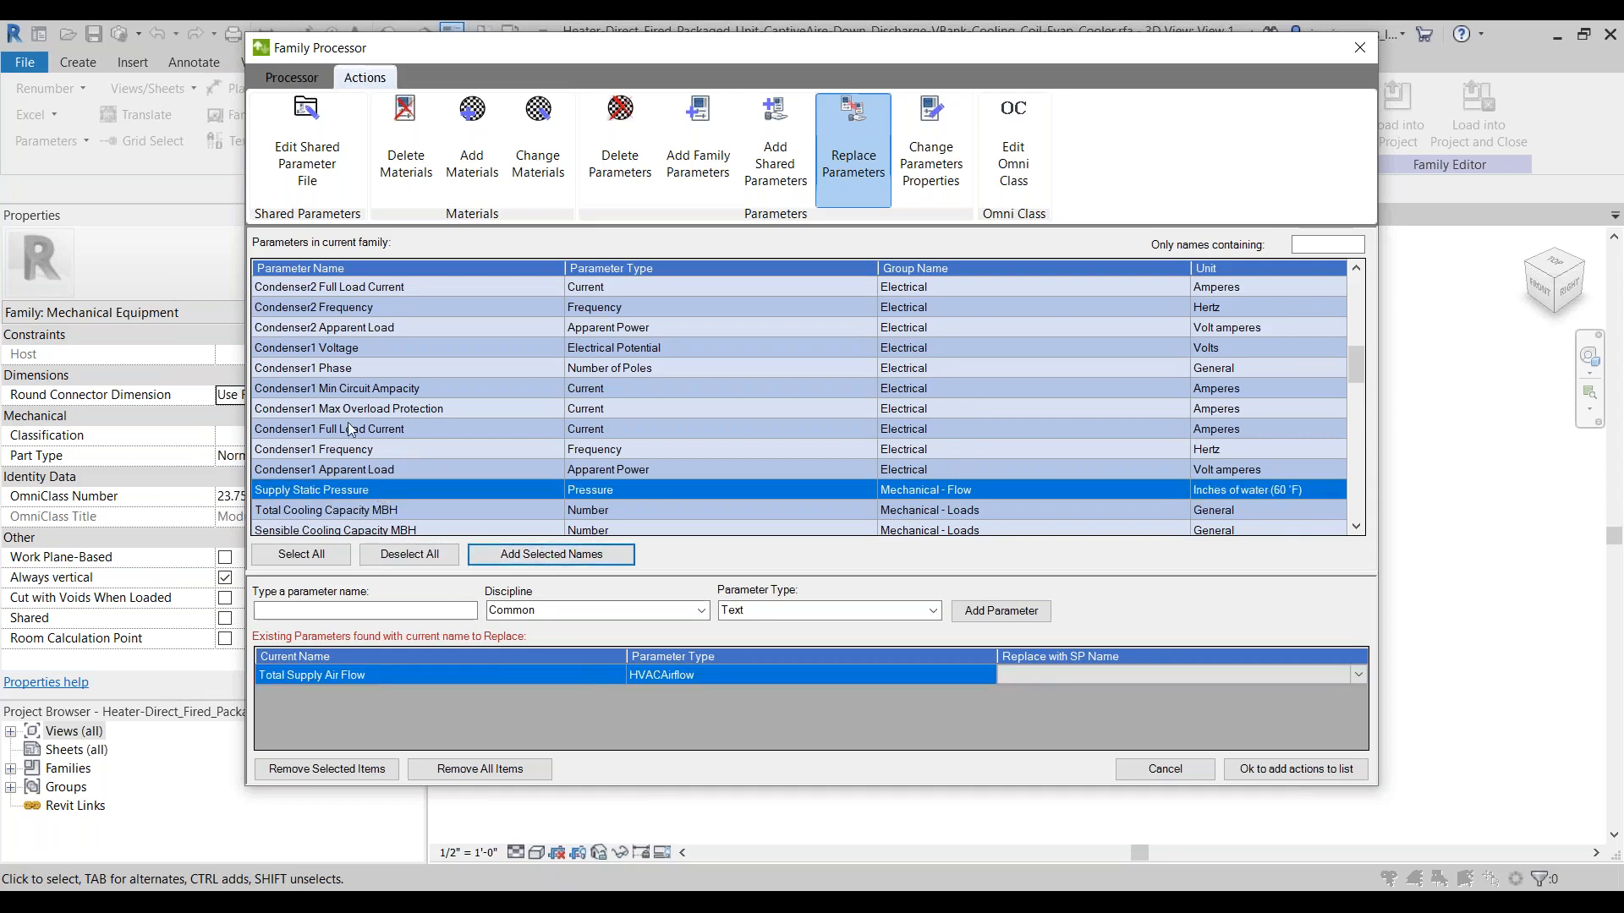
{"action": "scroll", "coordinate": [358, 408], "scroll_direction": "up", "scroll_amount": 7}
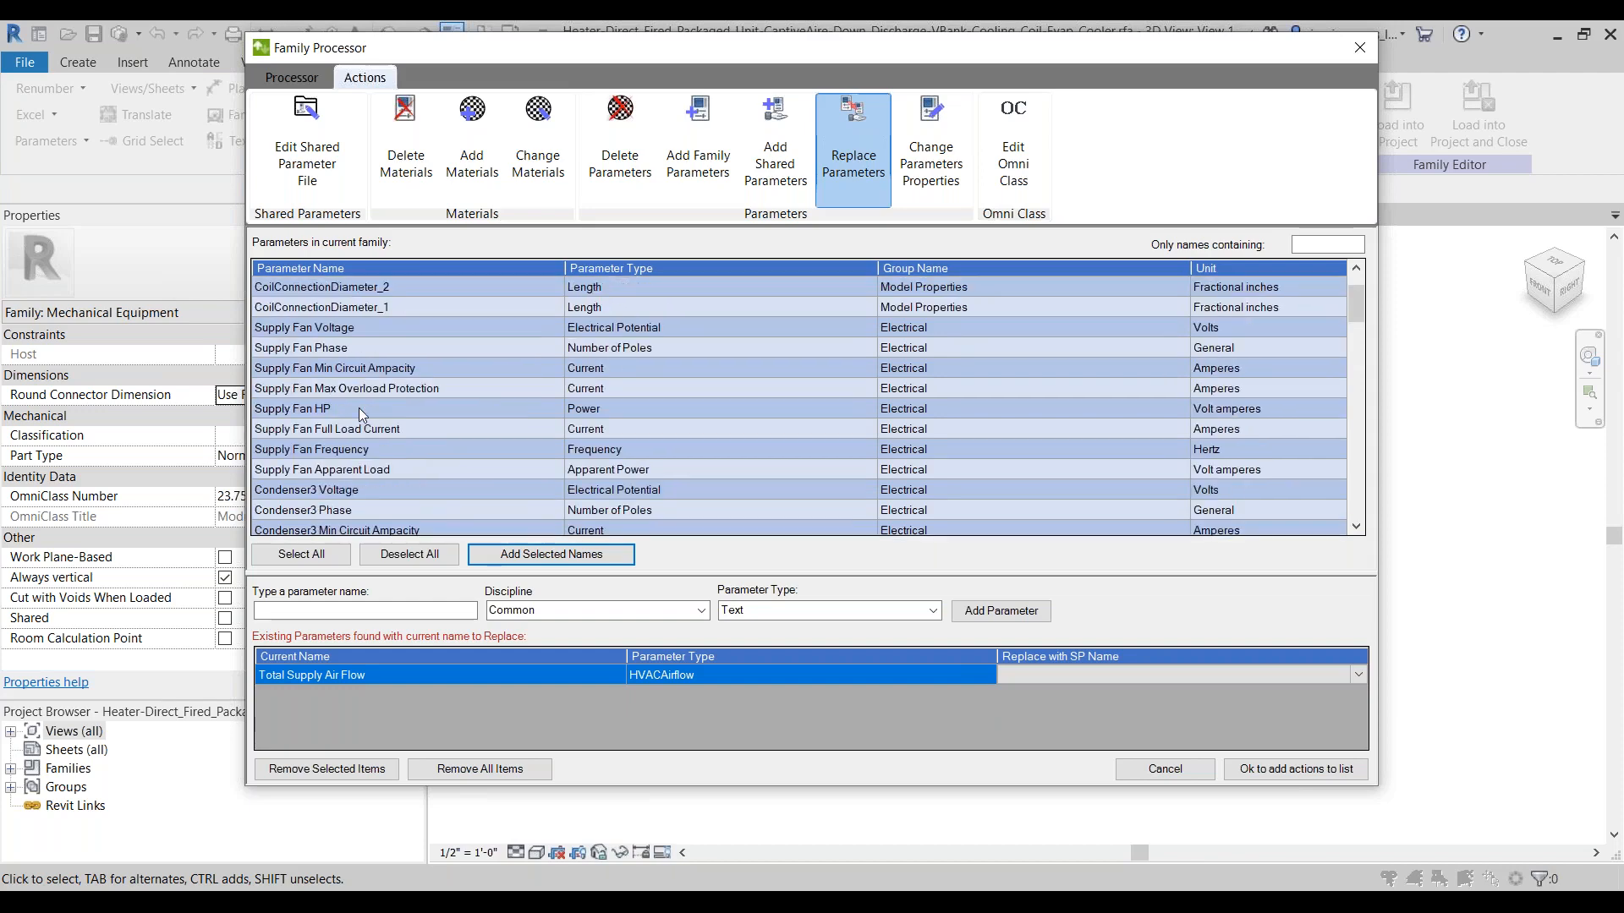
{"action": "left_click", "coordinate": [338, 330]}
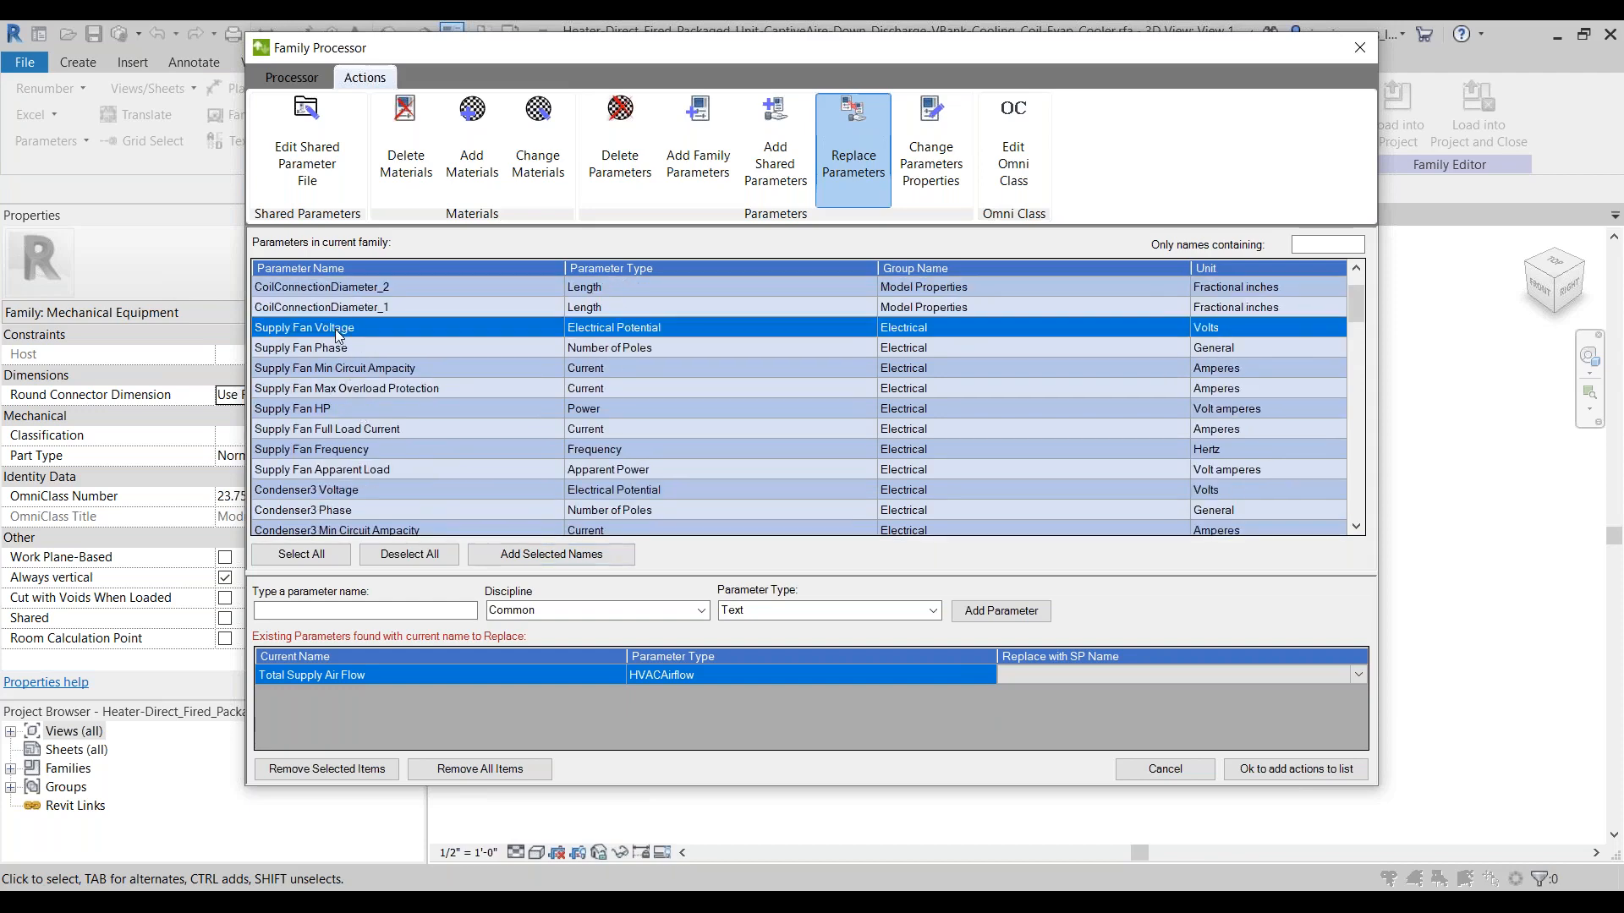
{"action": "left_click", "coordinate": [548, 555]}
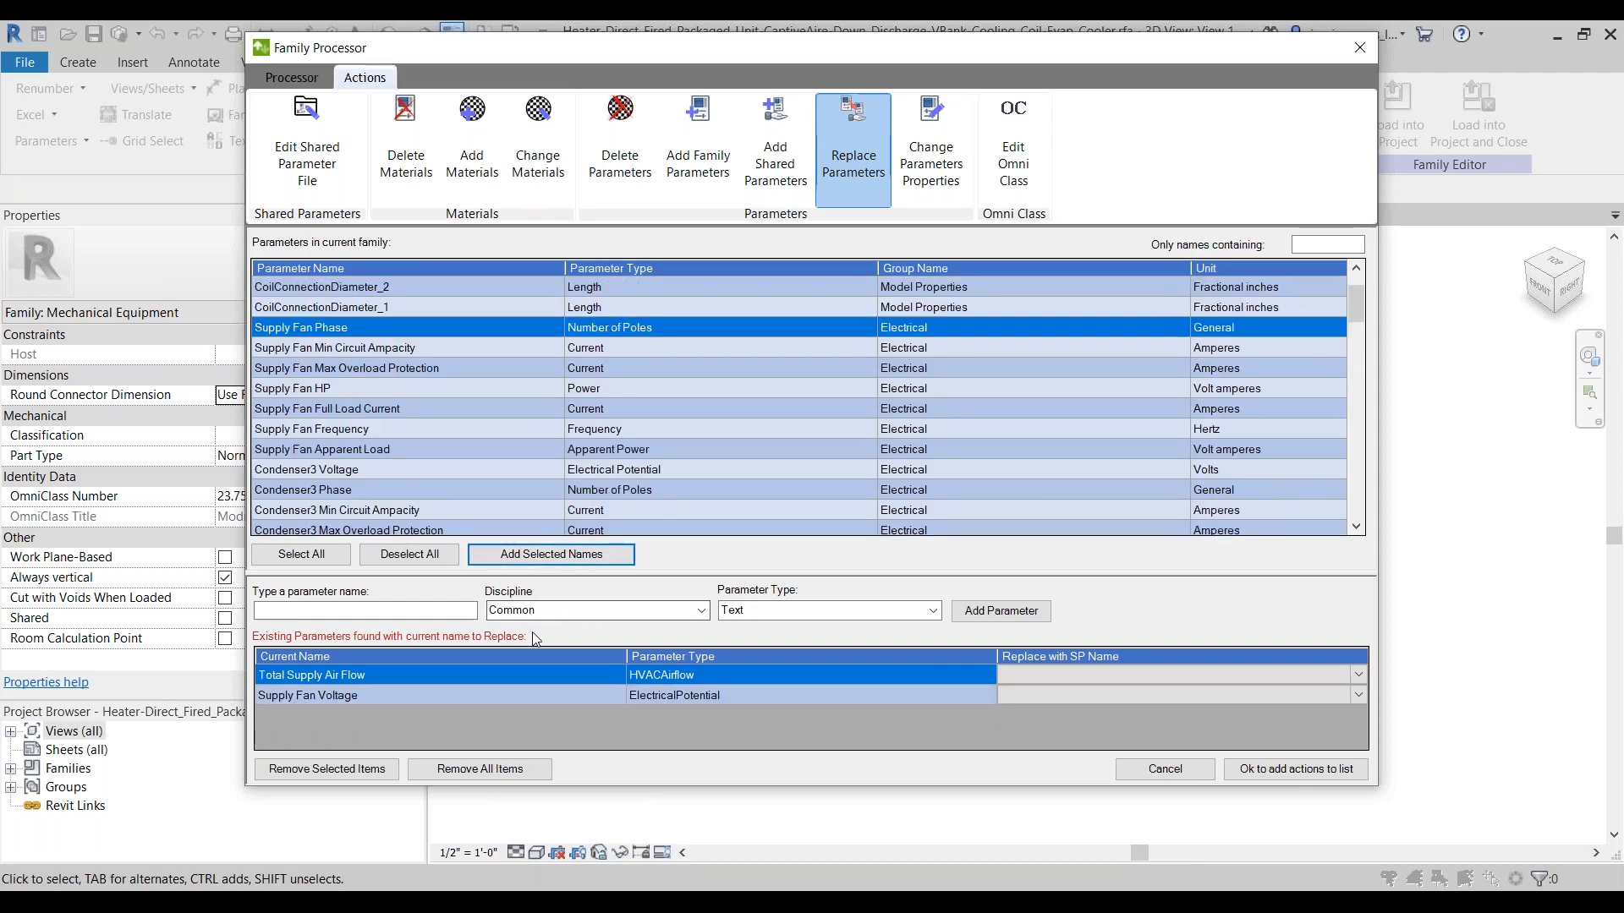
{"action": "left_click", "coordinate": [514, 558]}
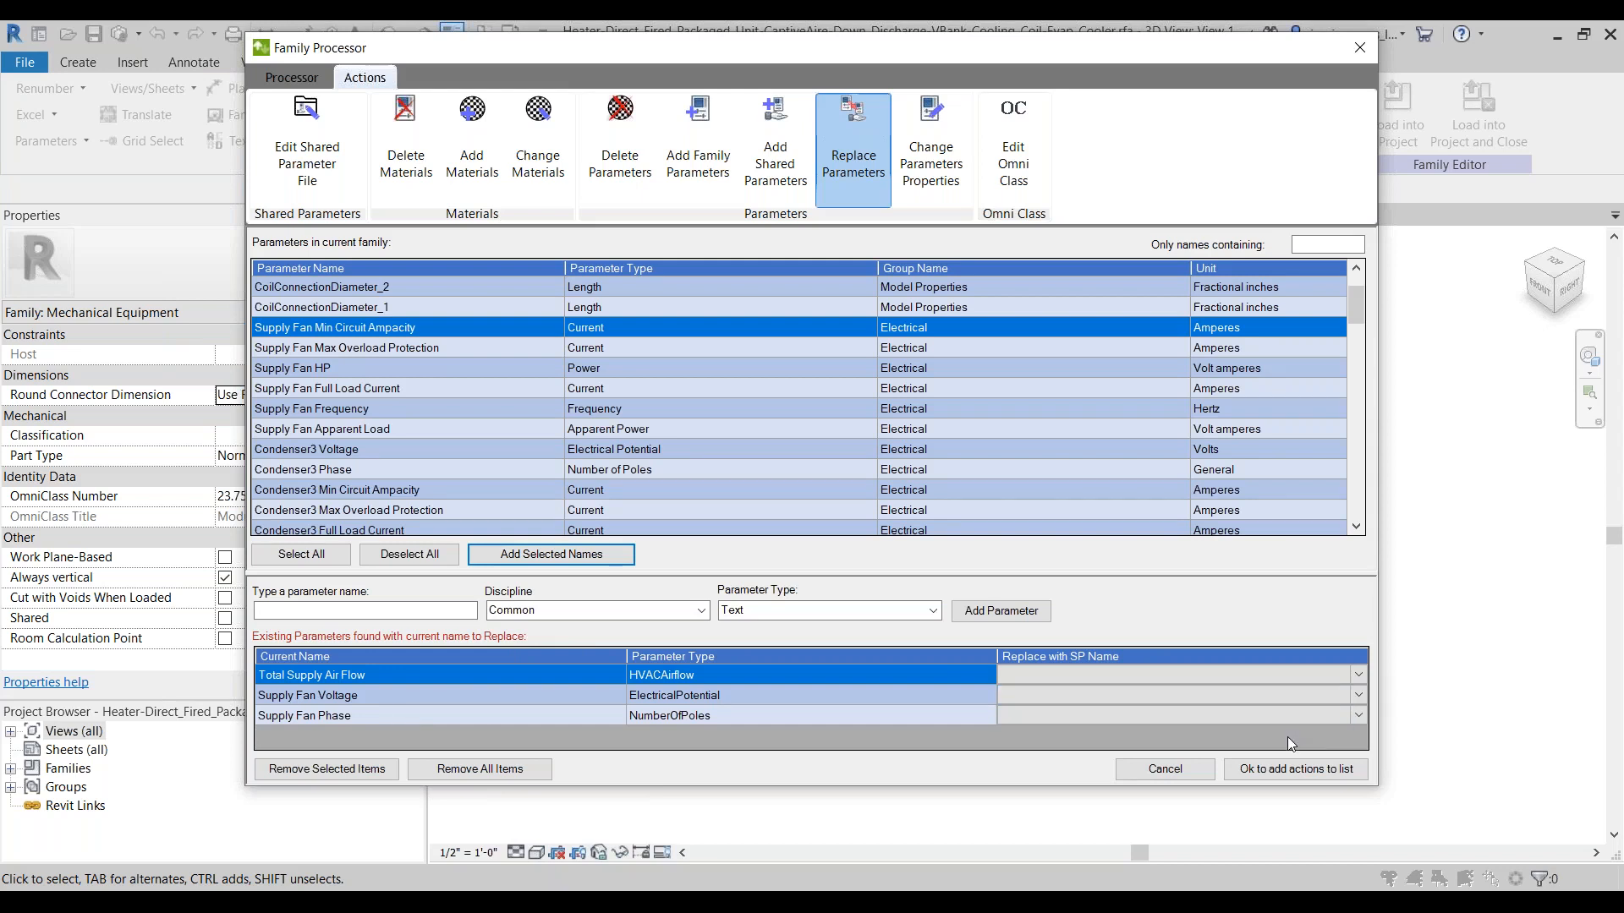
Step: Set IT_Supply Air Flow_CFM as the shared parameter replacing Total Supply Air Flow
{"action": "left_click", "coordinate": [1338, 675]}
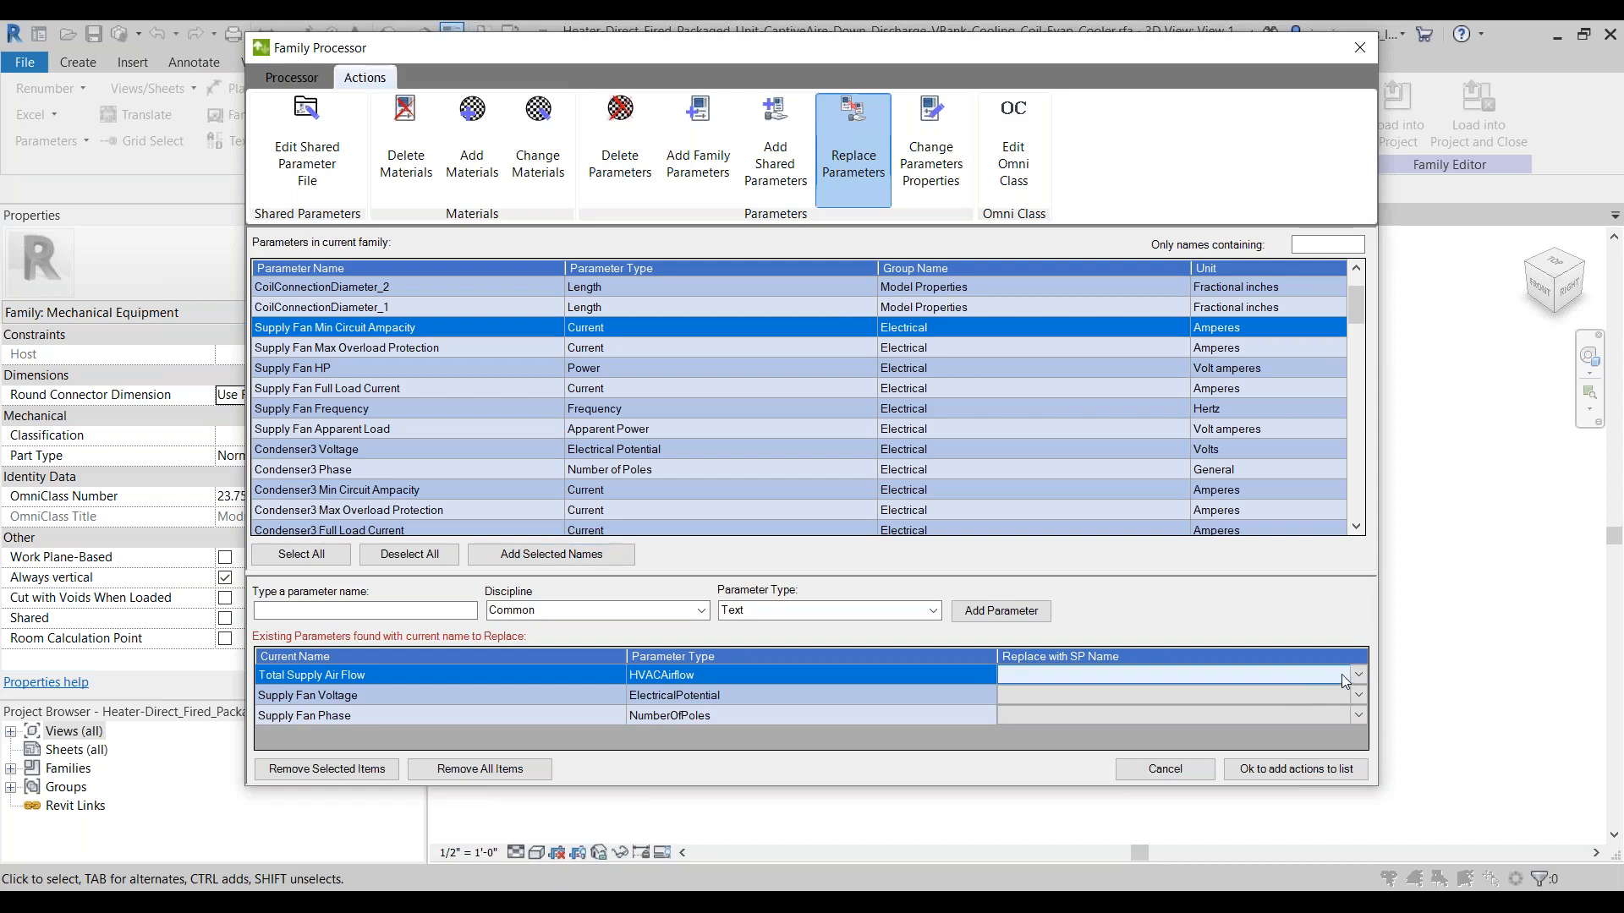
{"action": "left_click", "coordinate": [1344, 672]}
{"action": "left_click", "coordinate": [1341, 677]}
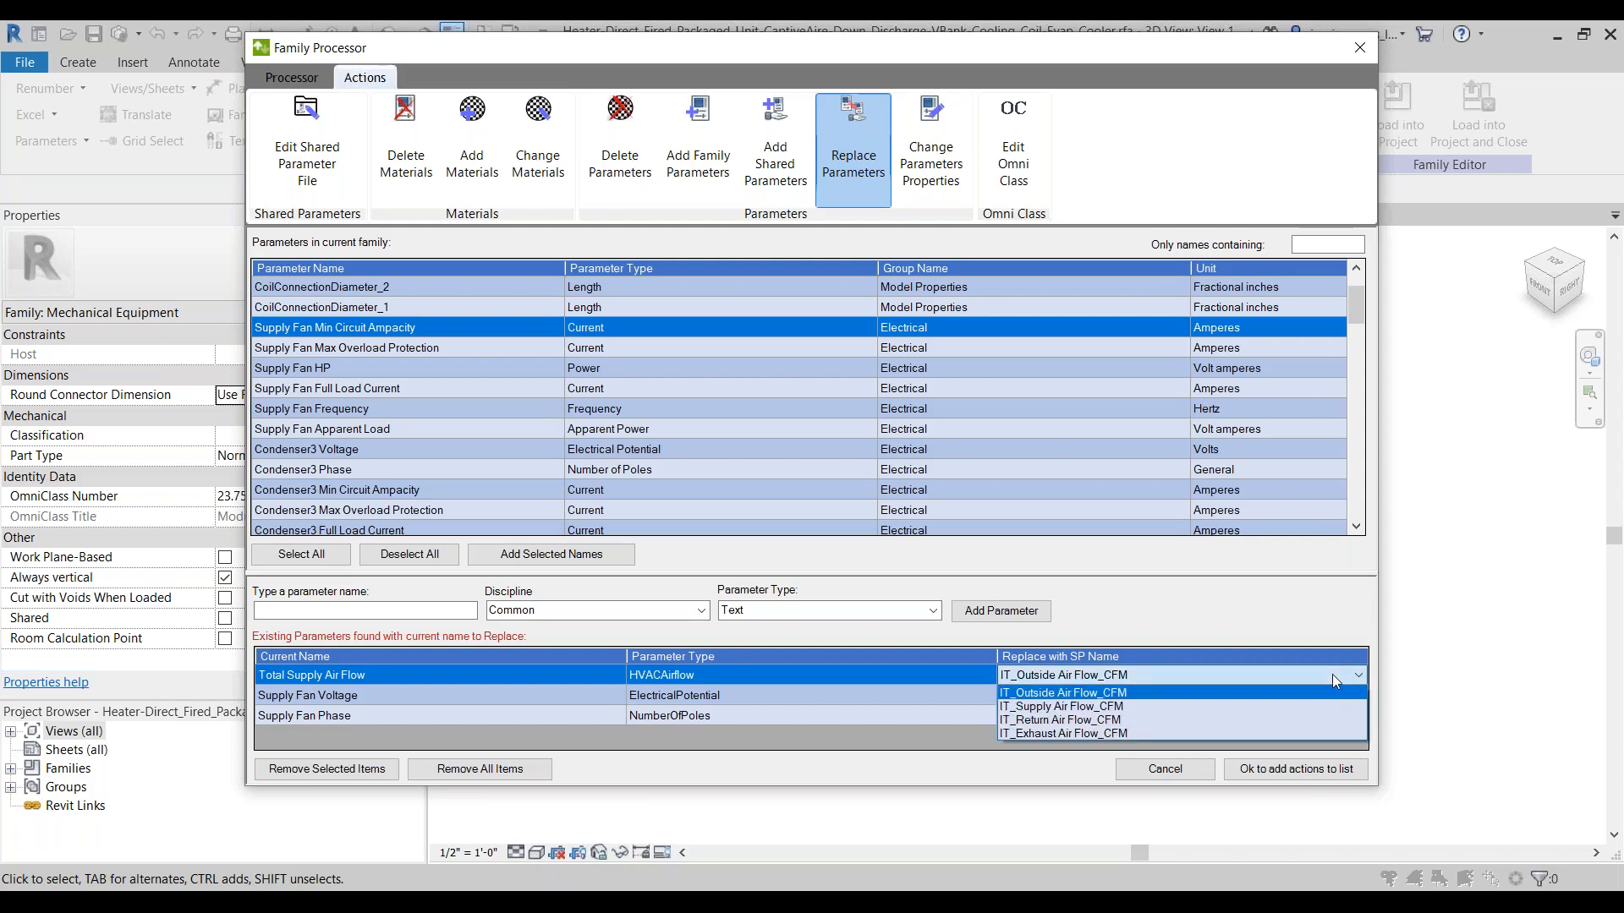
{"action": "left_click", "coordinate": [1076, 707]}
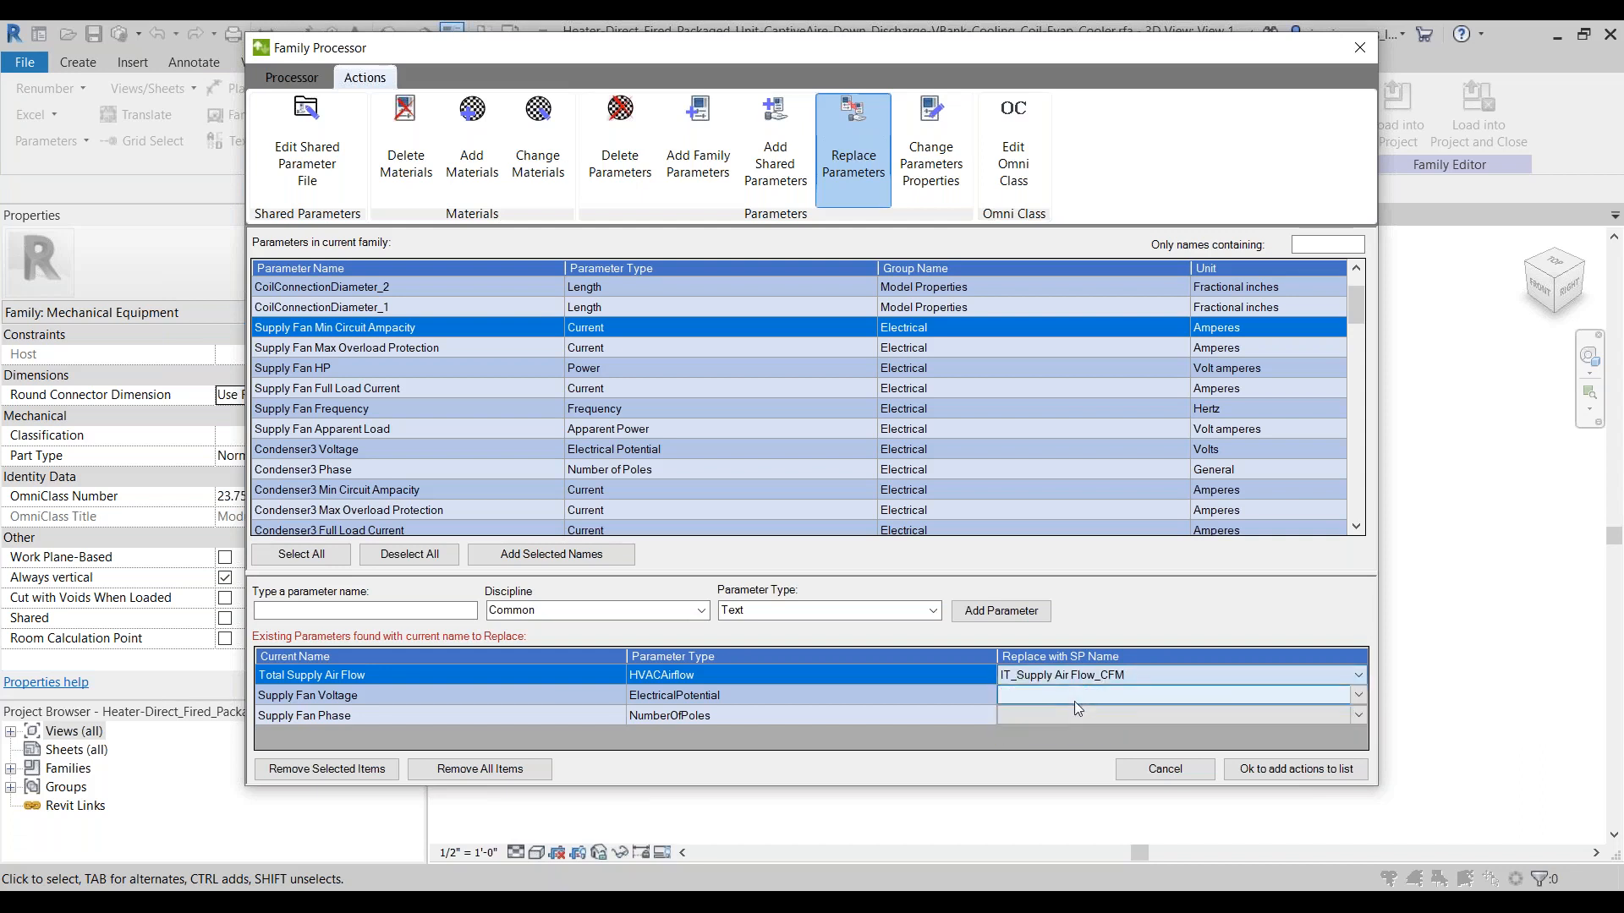
Step: Set Supply Fan Voltage to be replaced with IT_Unit Power_Voltage and Supply Fan Phase with IT_Unit Power_Phases
{"action": "left_click", "coordinate": [1331, 696]}
{"action": "left_click", "coordinate": [1331, 696]}
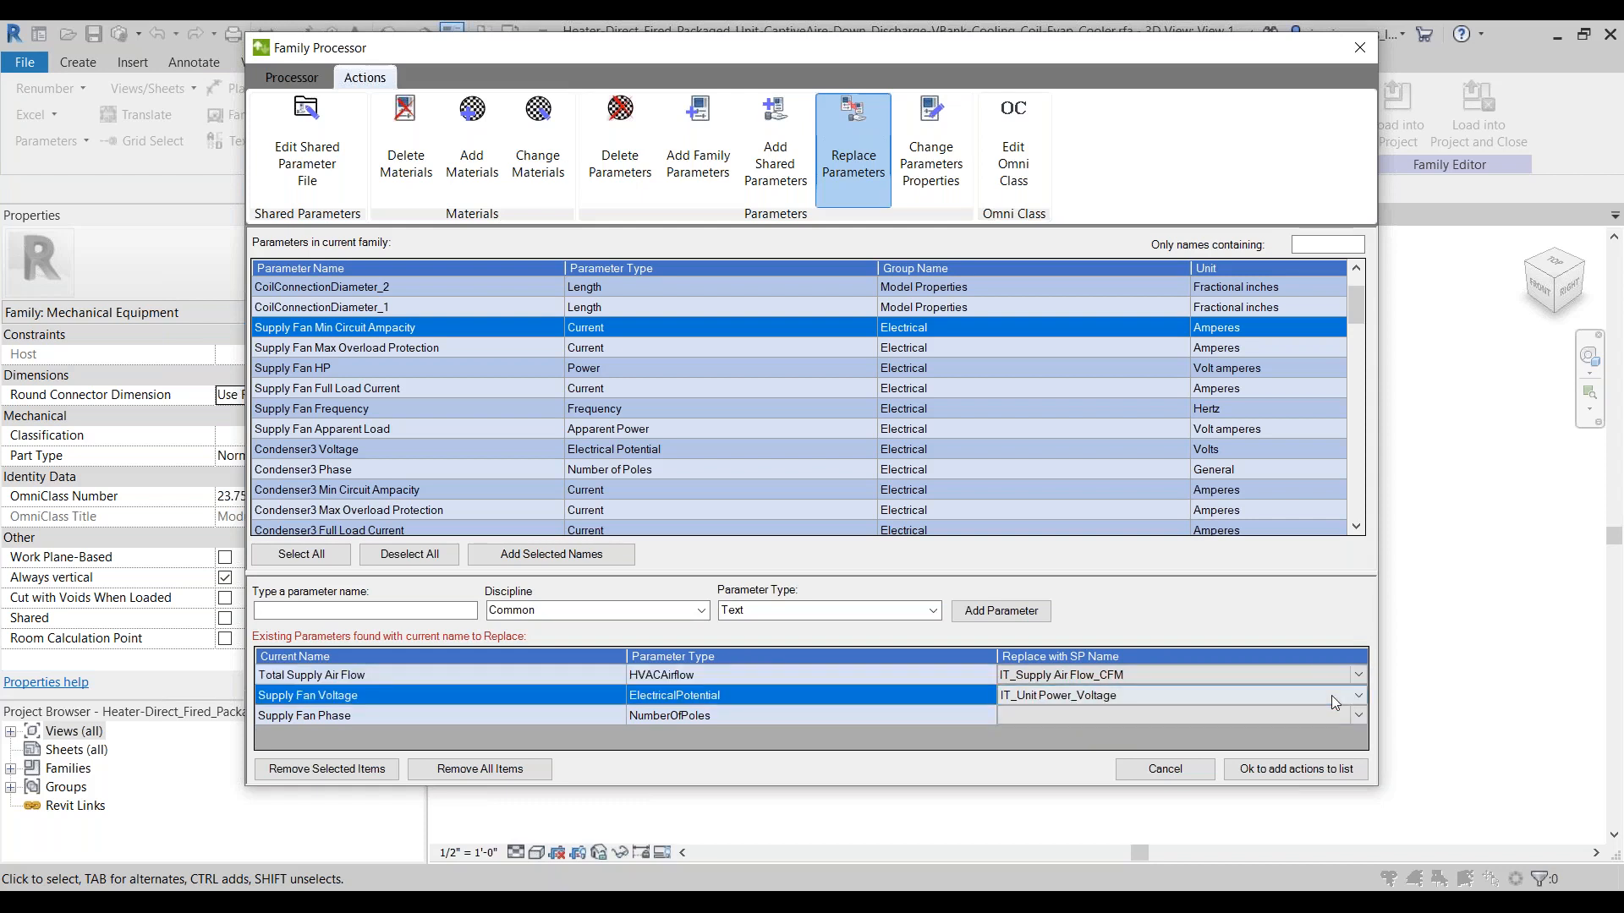
{"action": "left_click", "coordinate": [1331, 695]}
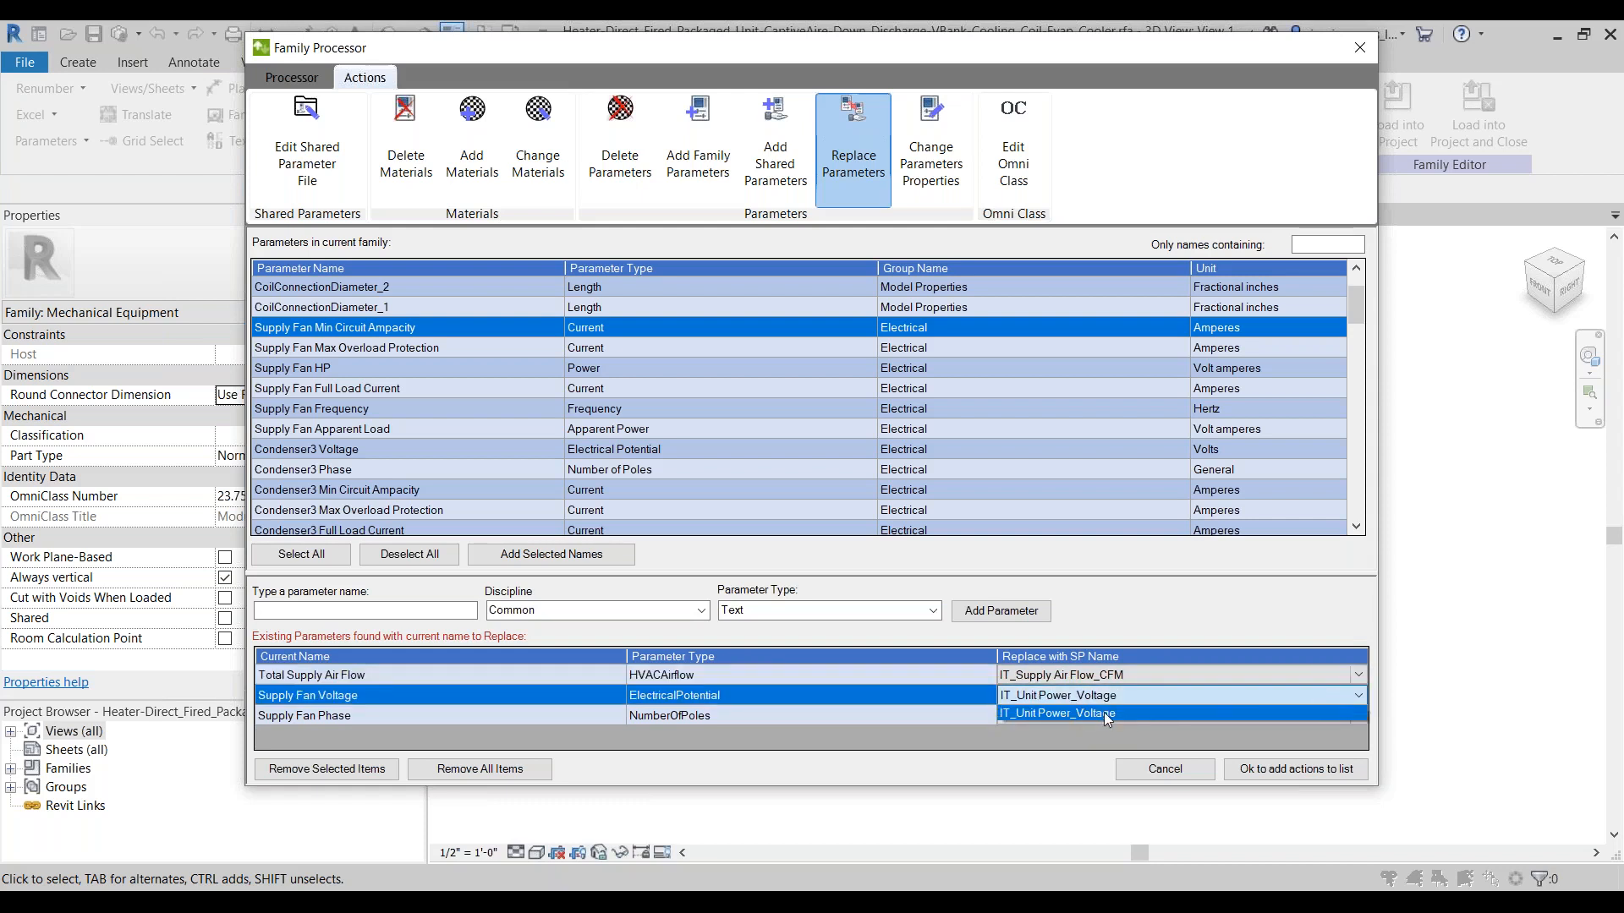
{"action": "left_click", "coordinate": [1105, 713]}
{"action": "left_click", "coordinate": [1338, 718]}
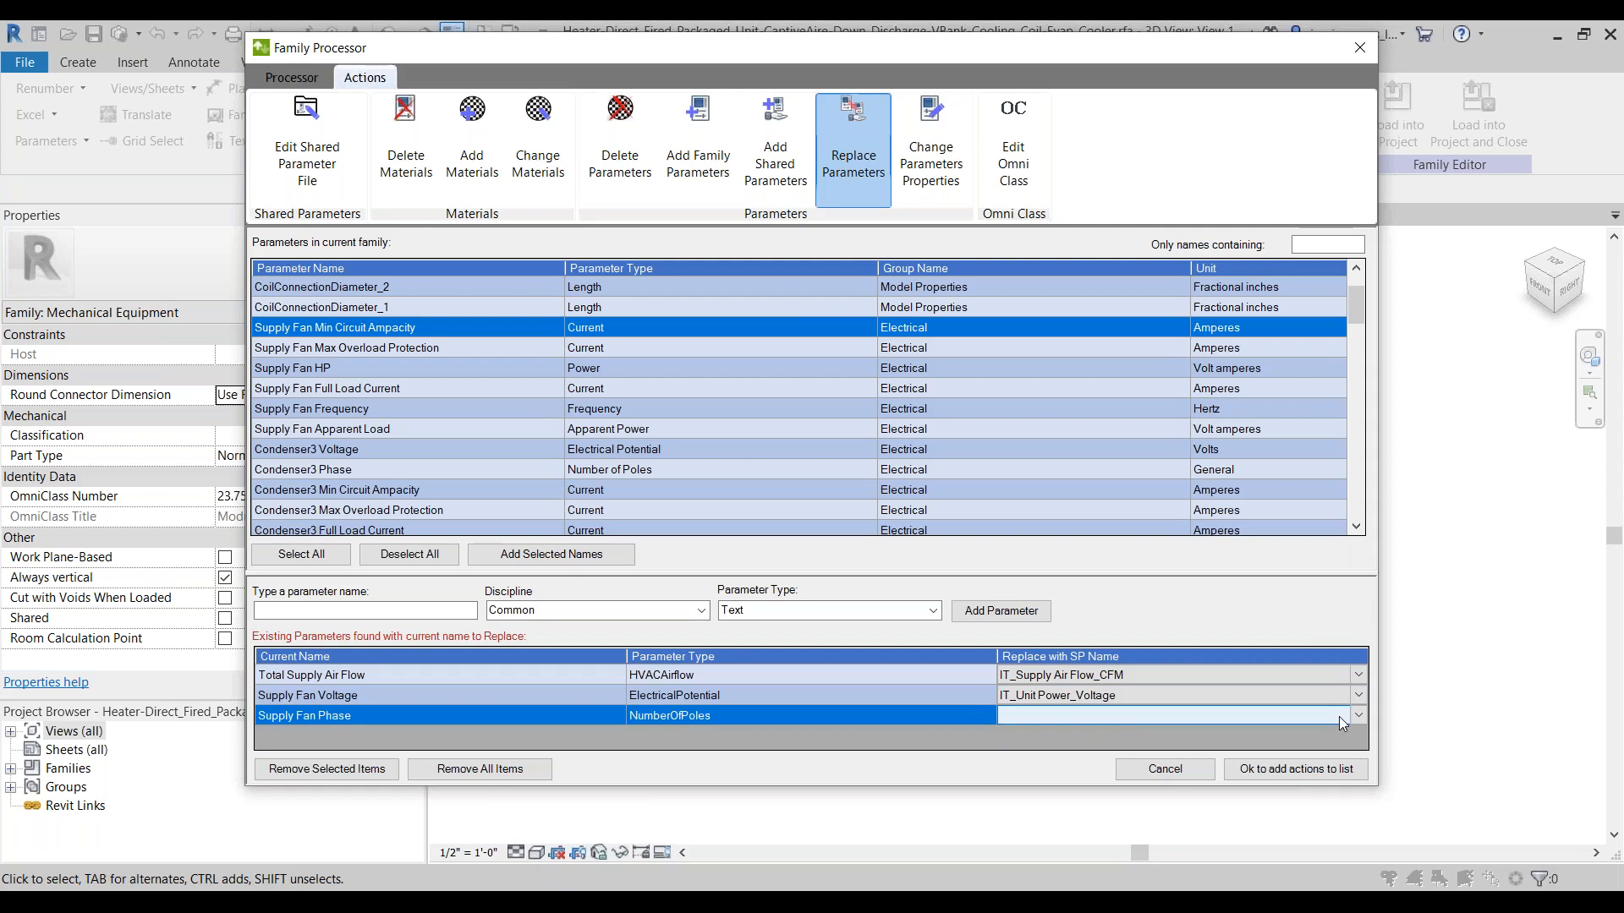
{"action": "left_click", "coordinate": [1338, 717]}
{"action": "left_click", "coordinate": [1338, 717]}
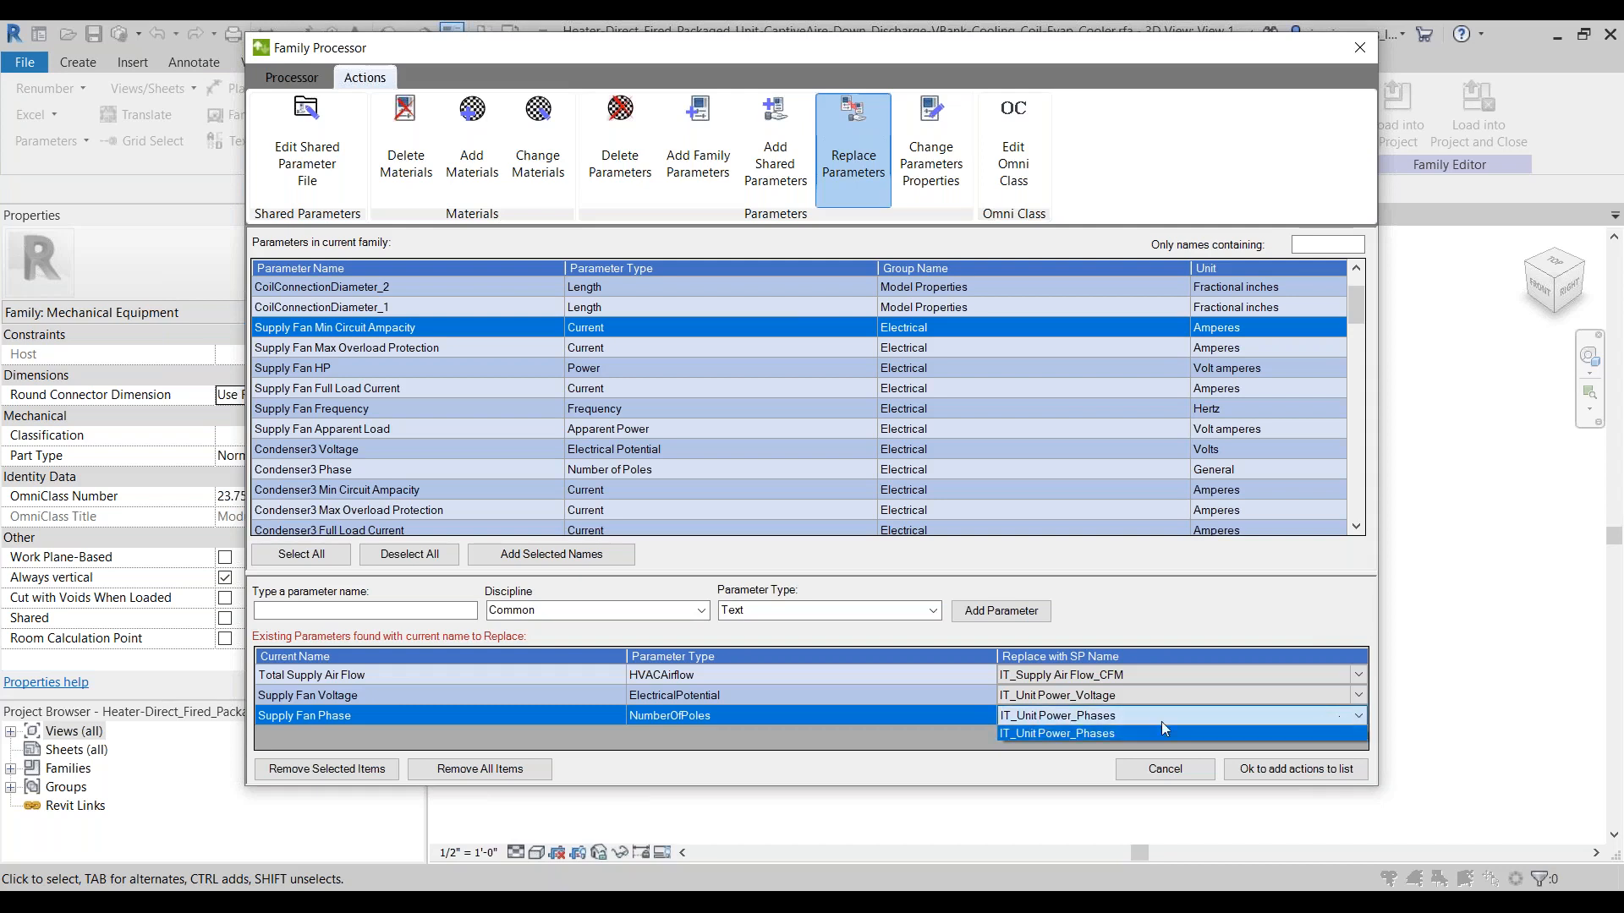
{"action": "left_click", "coordinate": [1099, 734]}
Step: Queue the three parameter replacements, process the current family with them, and check the detailed processing results
{"action": "left_click", "coordinate": [1271, 770]}
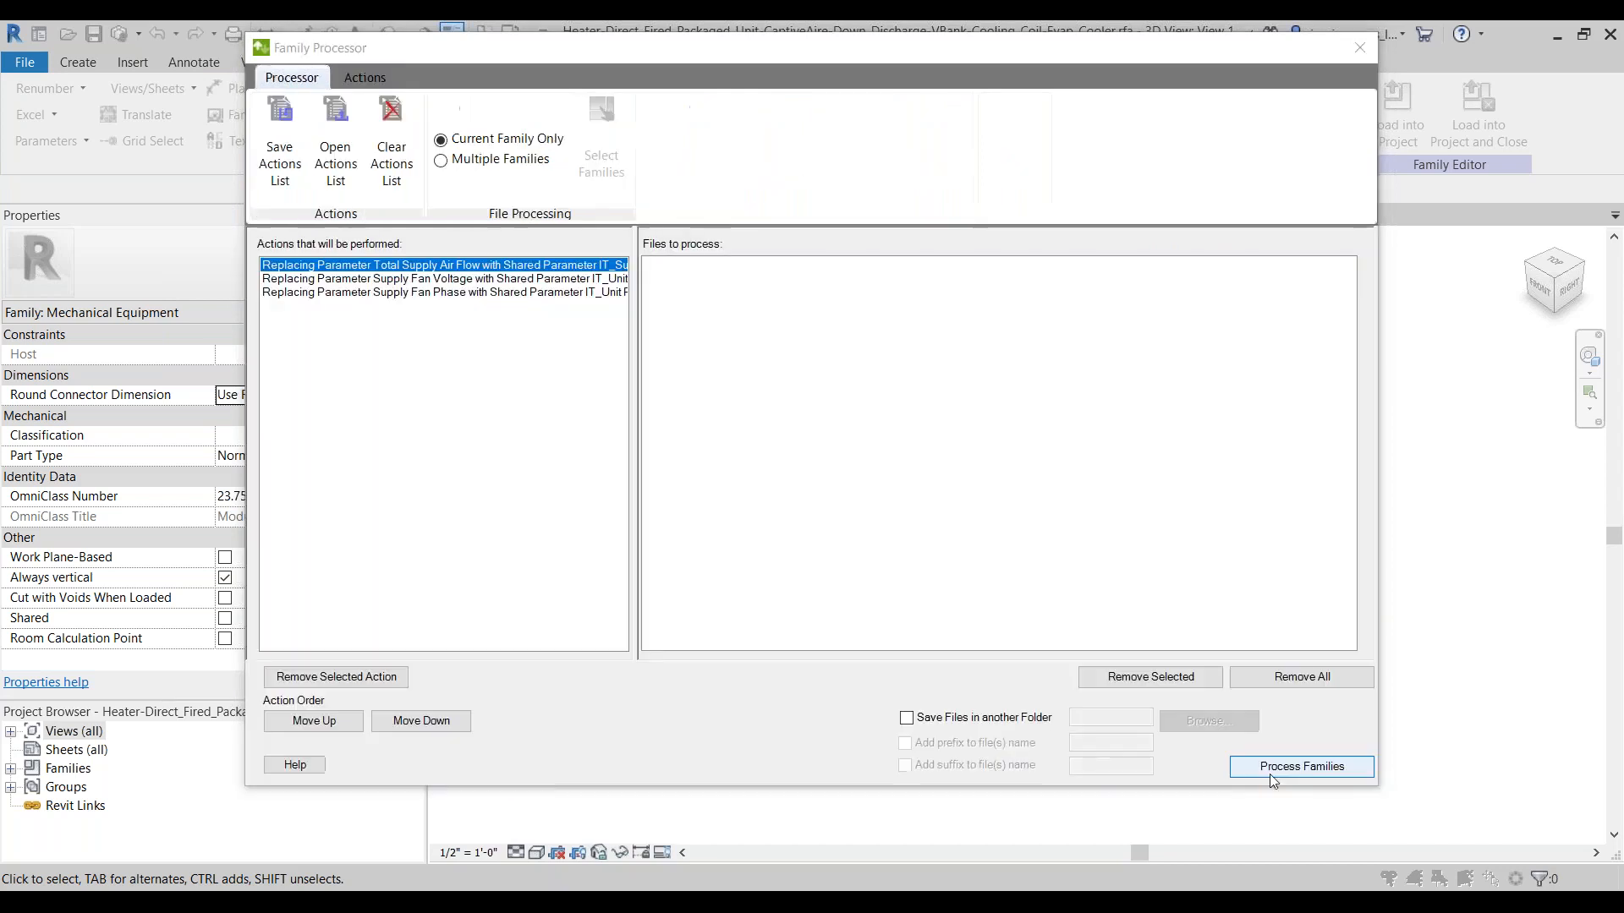
{"action": "left_click", "coordinate": [1270, 769]}
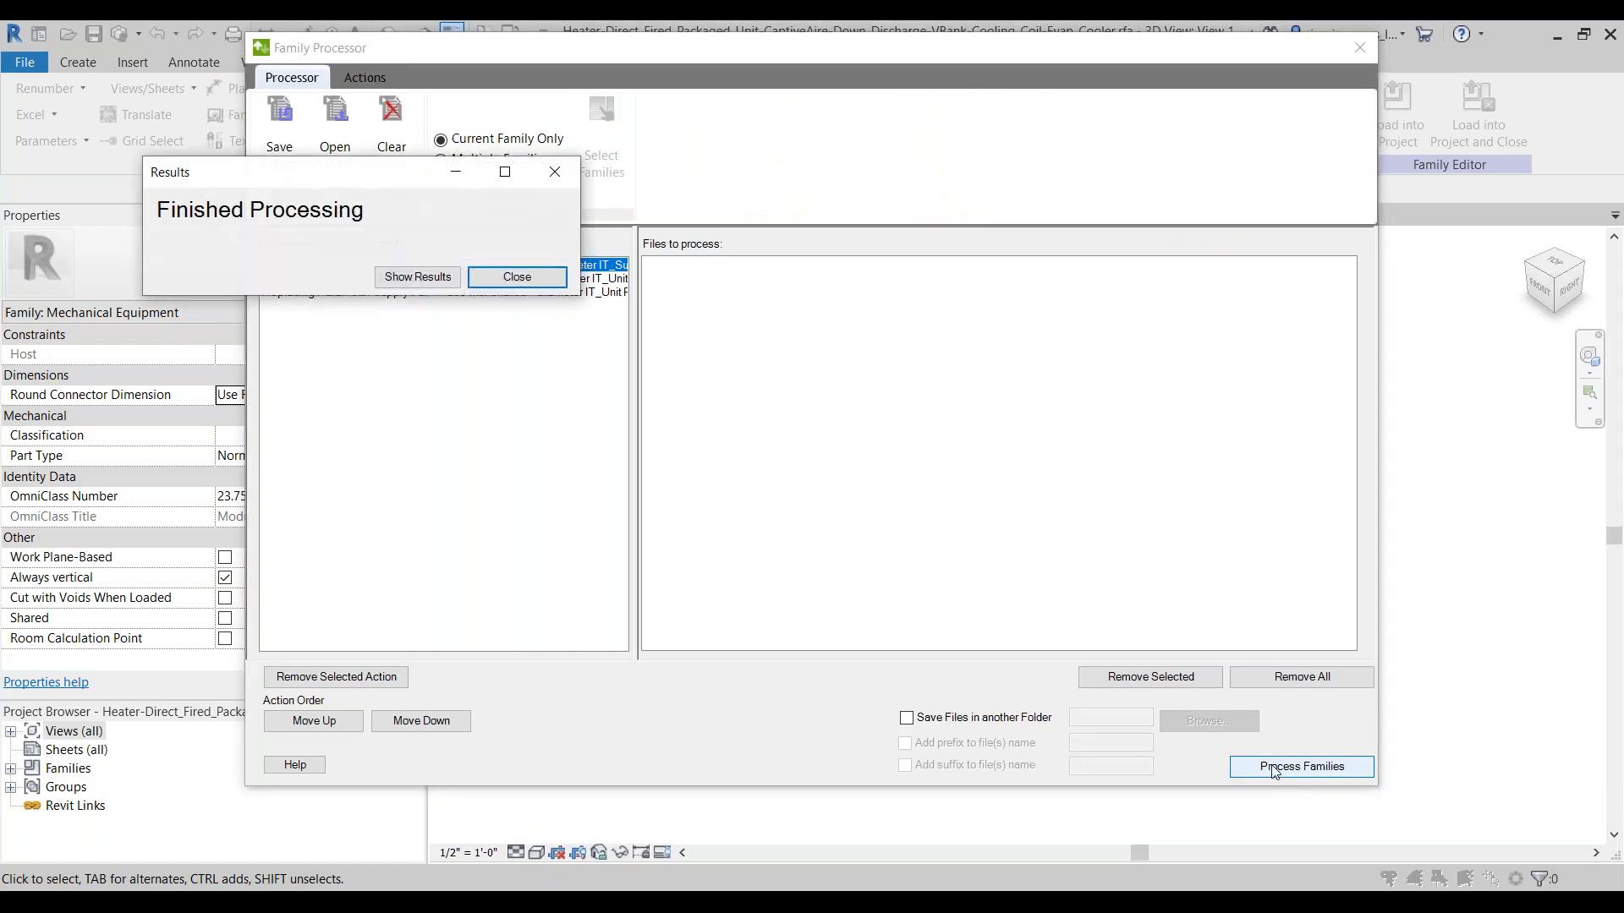
{"action": "left_click", "coordinate": [427, 279]}
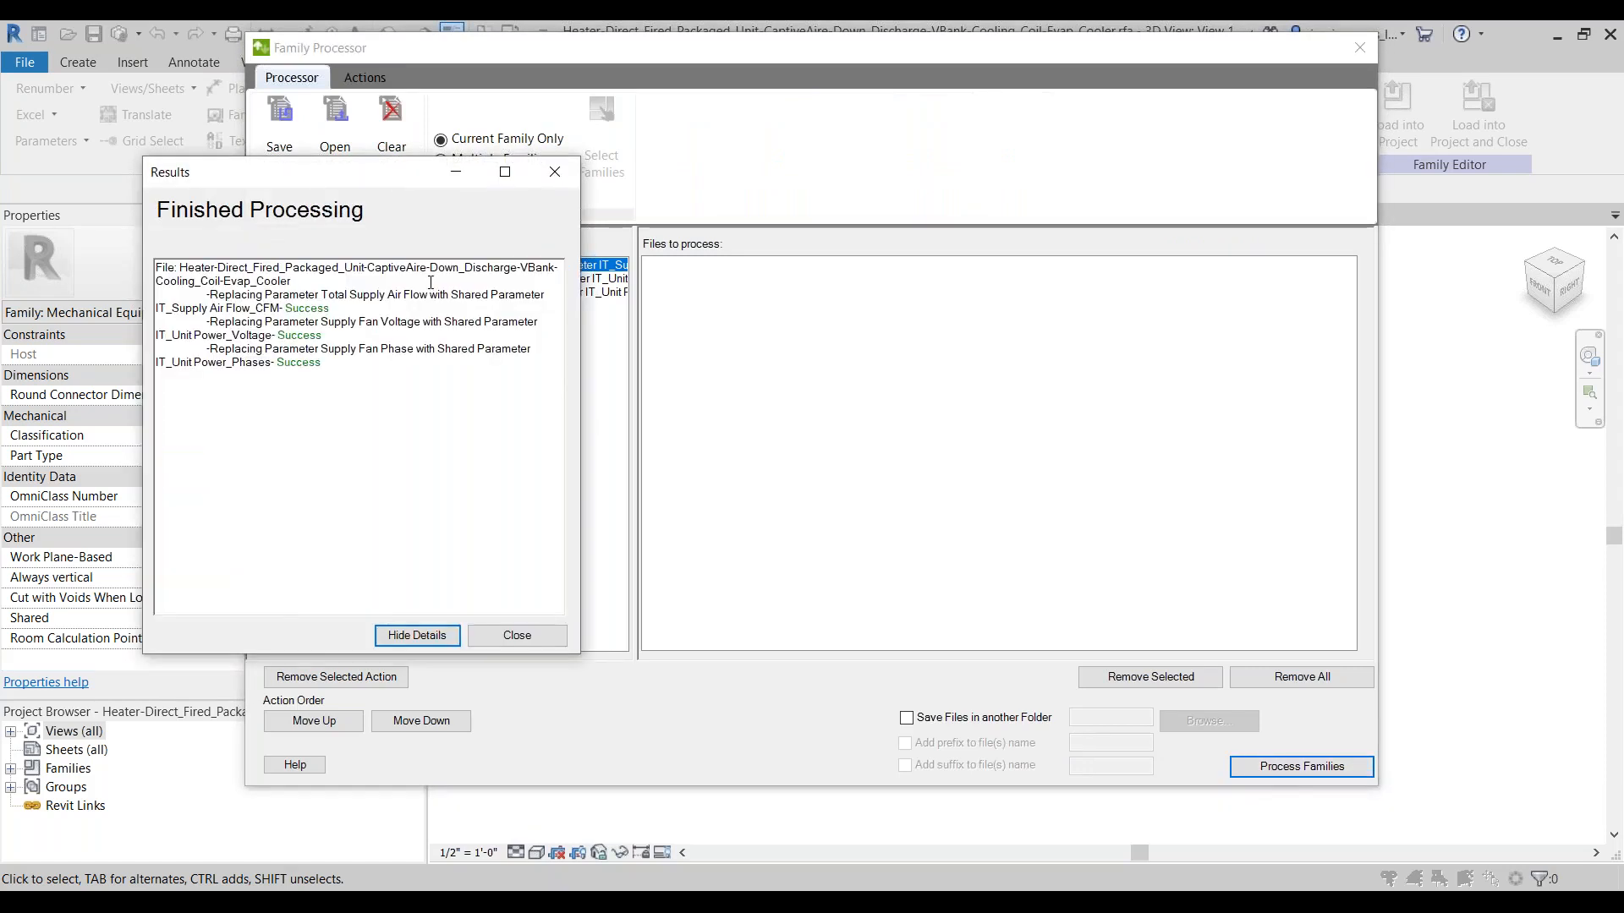
{"action": "left_click", "coordinate": [518, 636]}
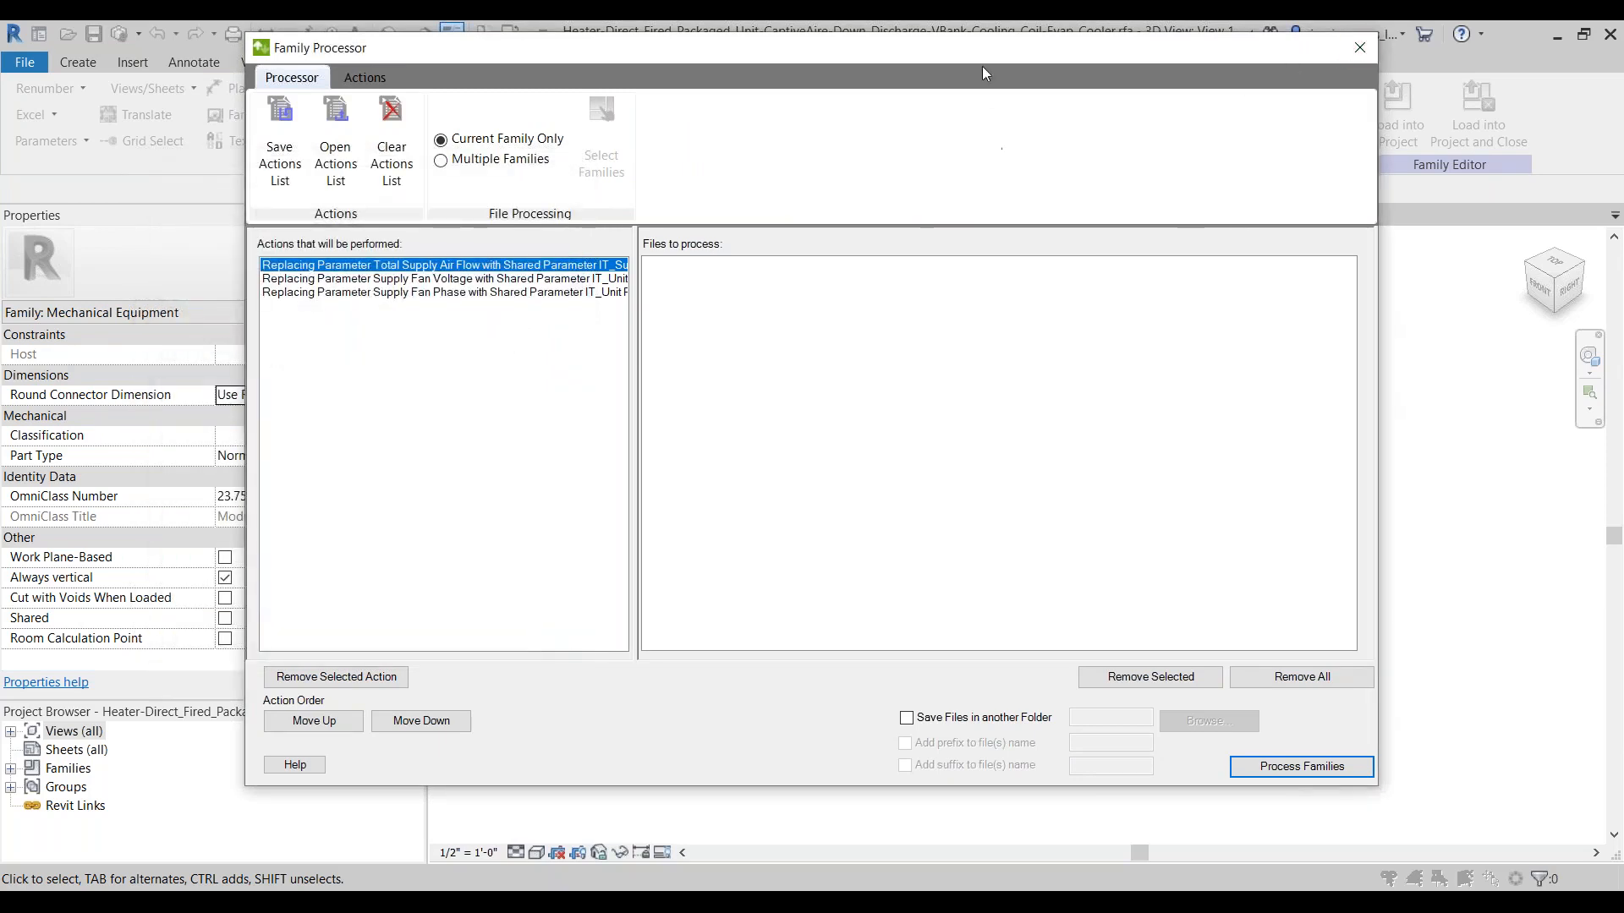
{"action": "left_click_drag", "start_coordinate": [976, 54], "coordinate": [1088, 100]}
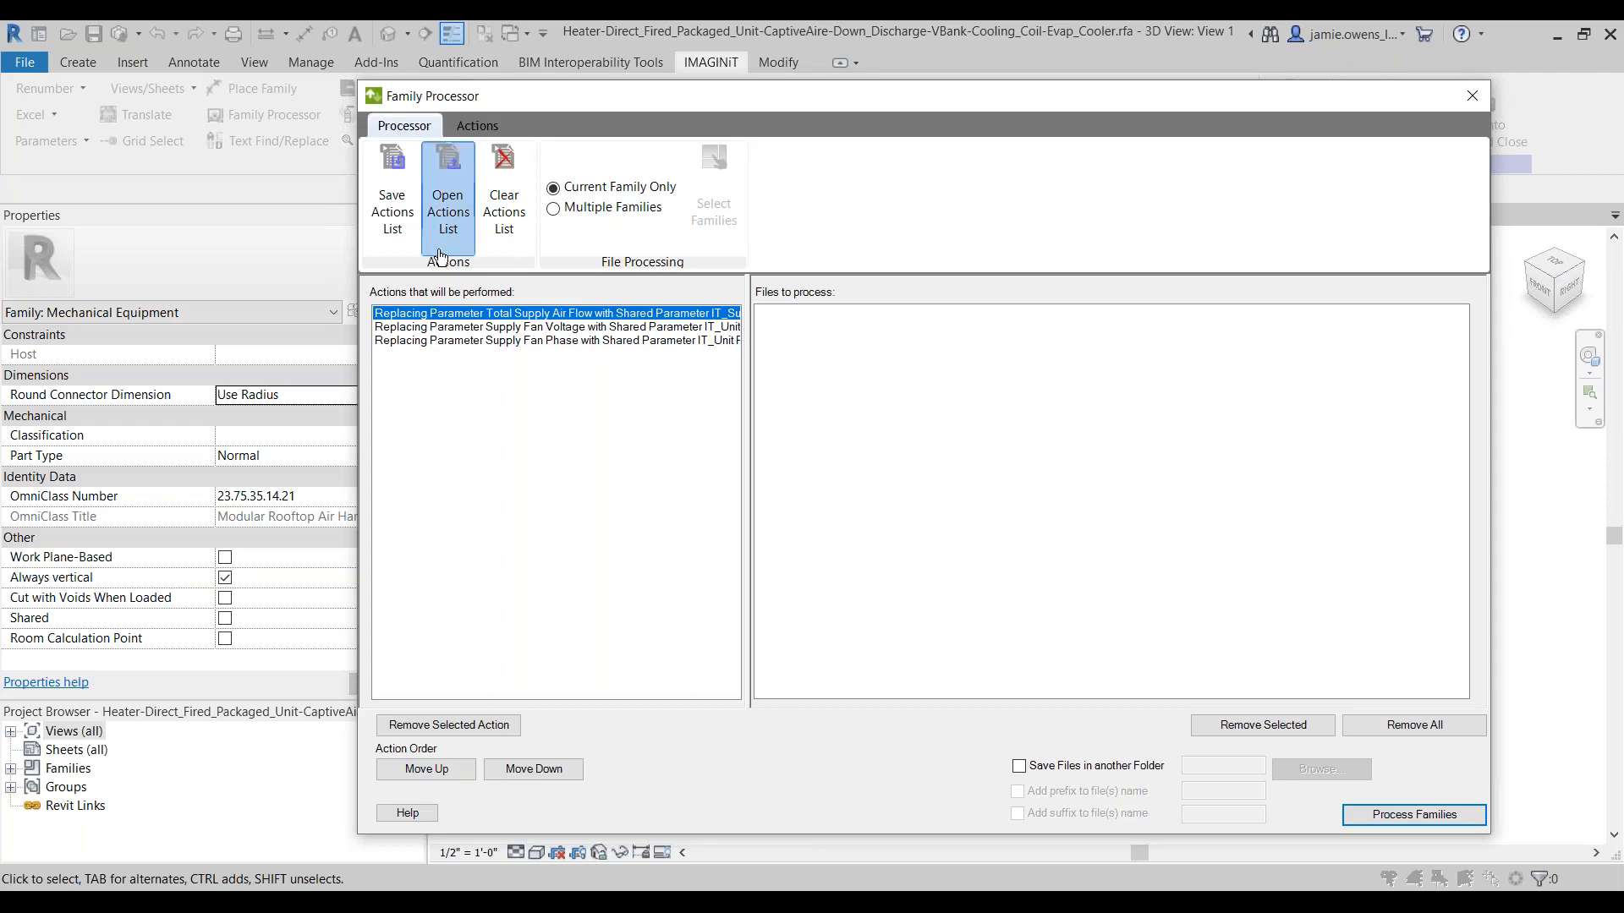
{"action": "left_click", "coordinate": [477, 127]}
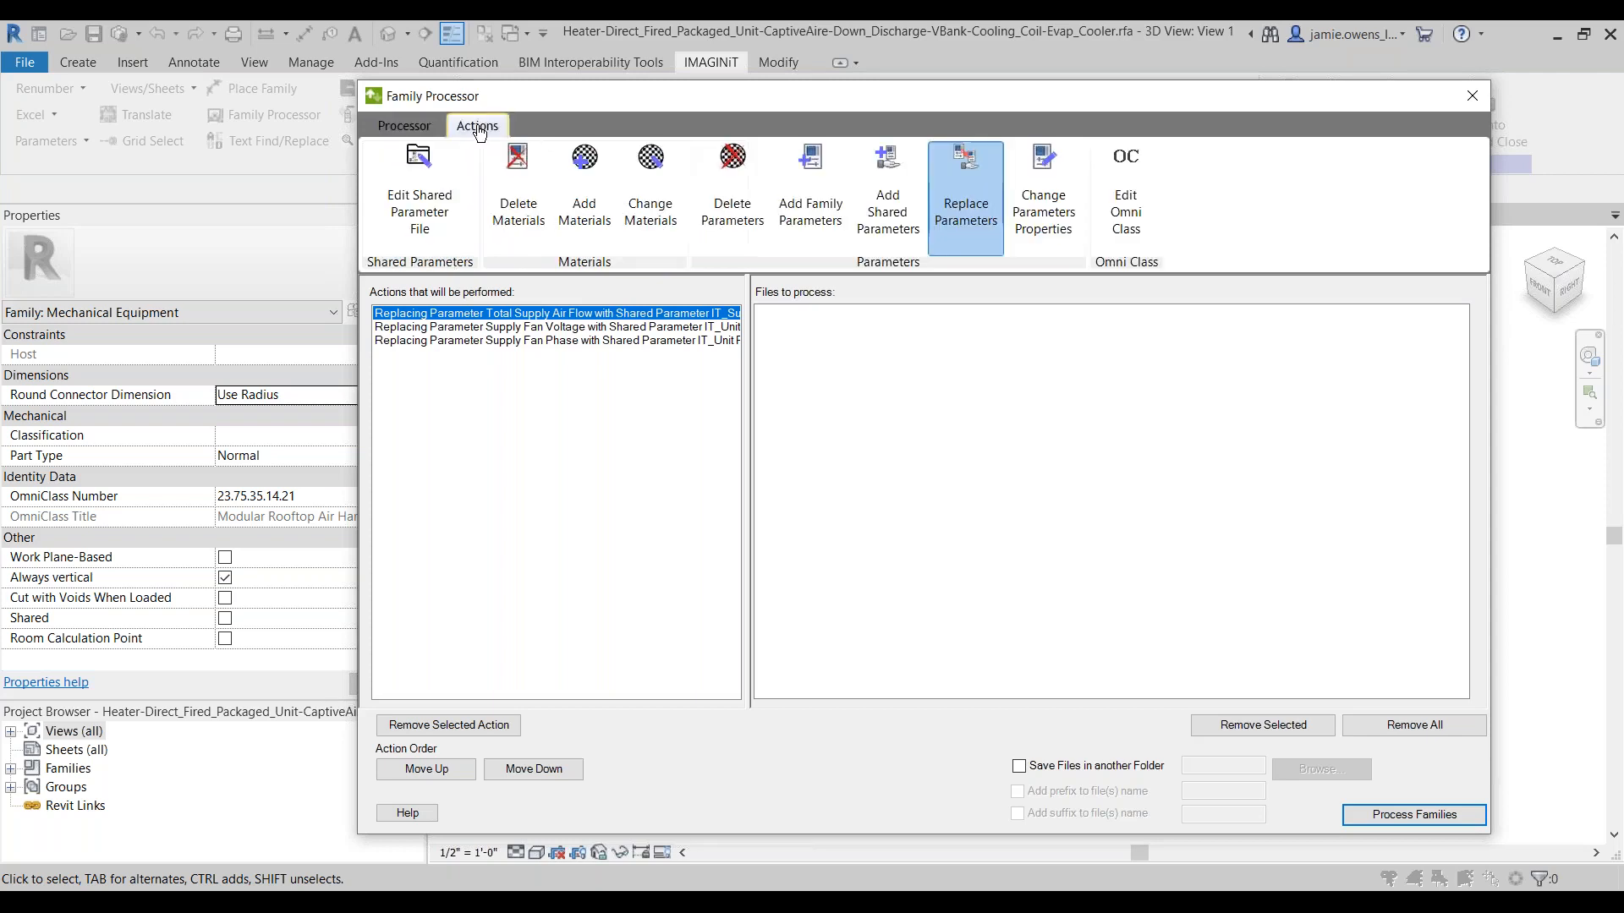
{"action": "left_click", "coordinate": [897, 231]}
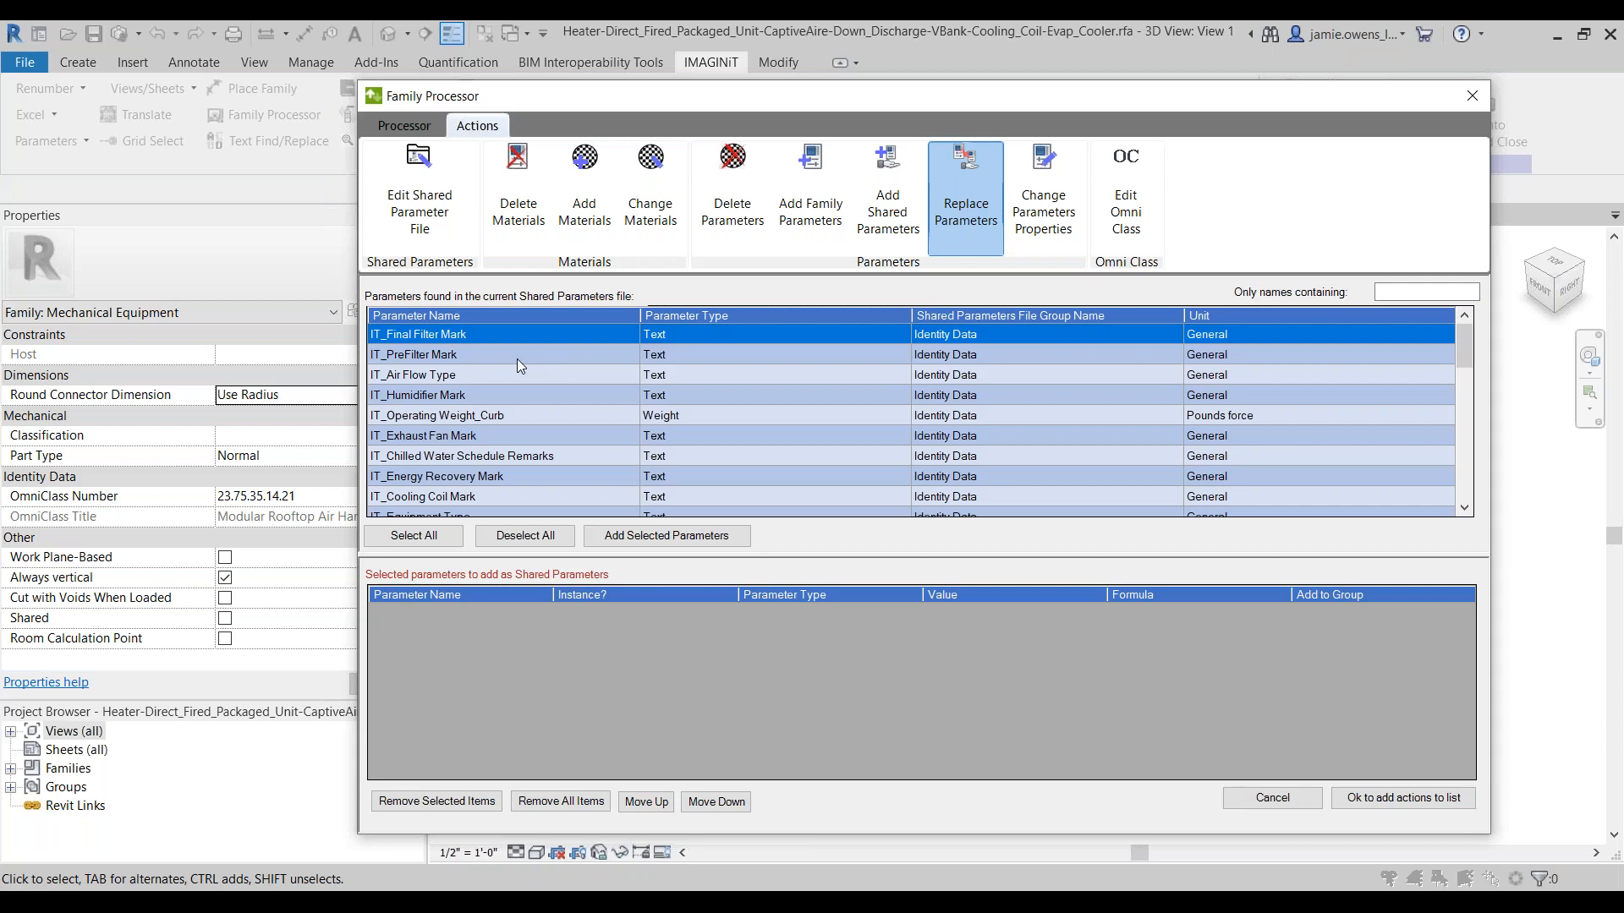
{"action": "left_click", "coordinate": [506, 377]}
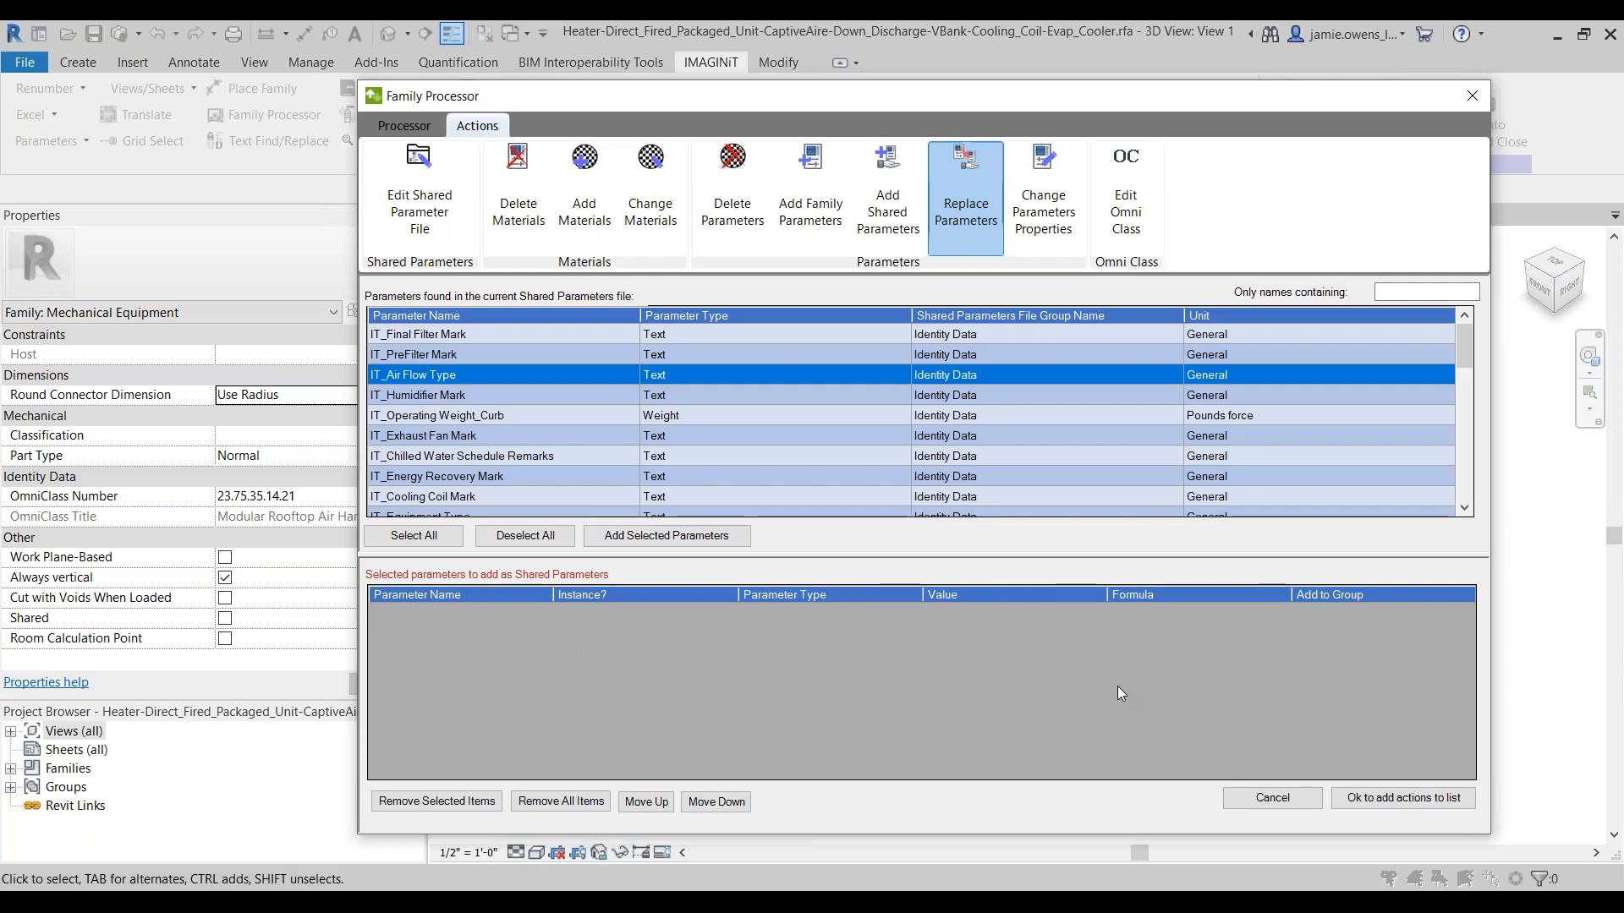
{"action": "left_click", "coordinate": [414, 127]}
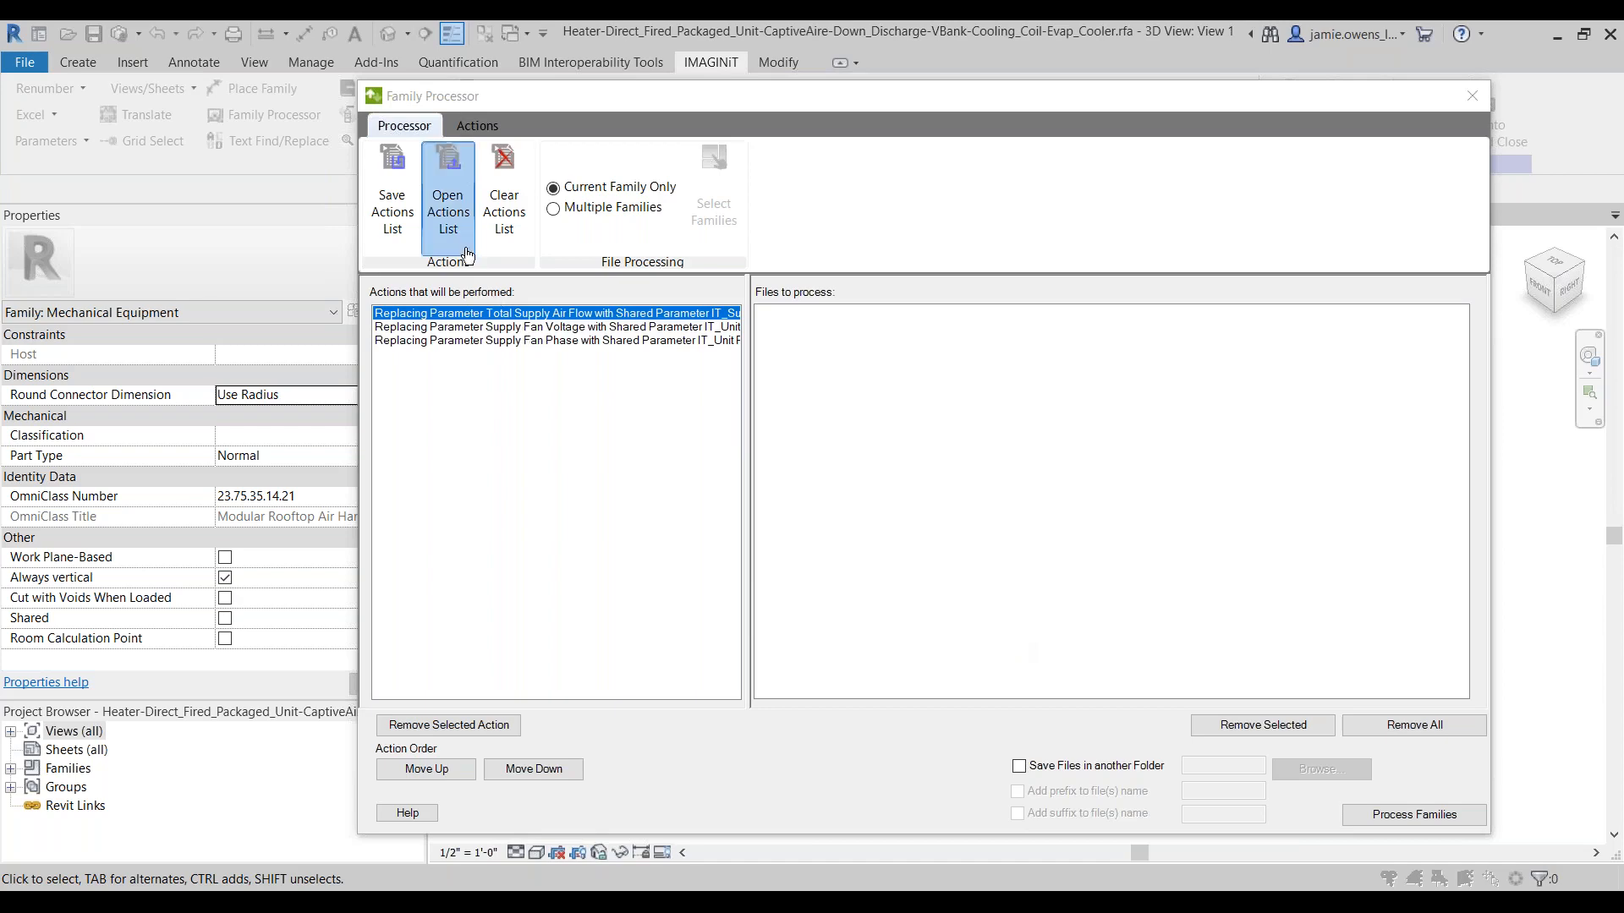
Step: Clear the queued actions, load the saved actions list "IT Shared Paremters for MEP Content" and review its parameter additions
{"action": "left_click", "coordinate": [504, 211]}
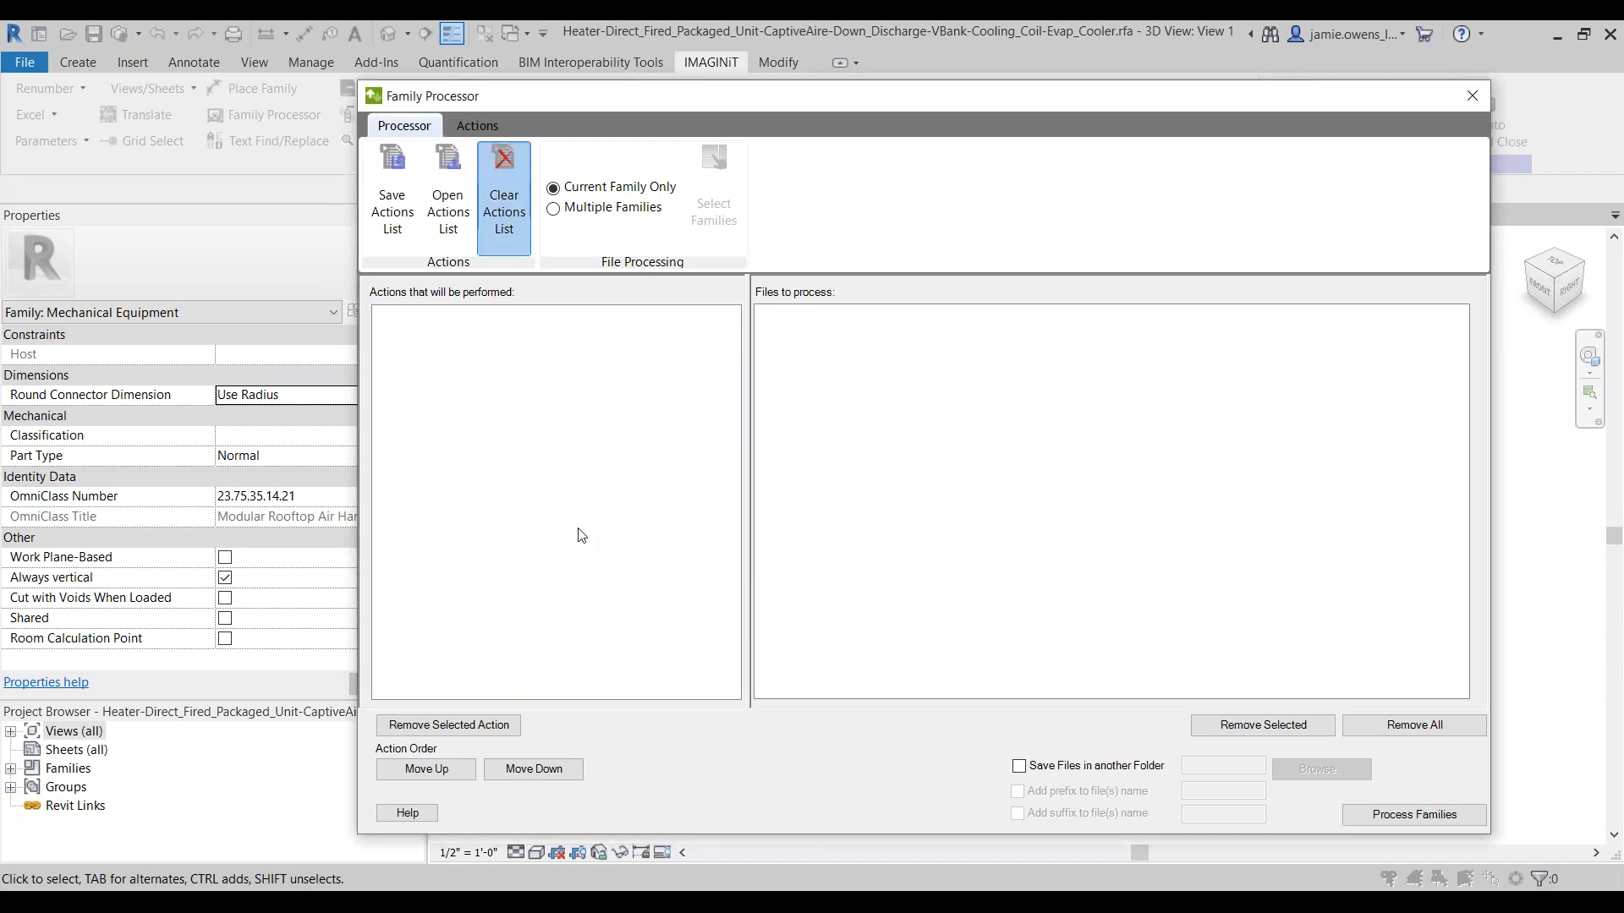
{"action": "left_click", "coordinate": [457, 217]}
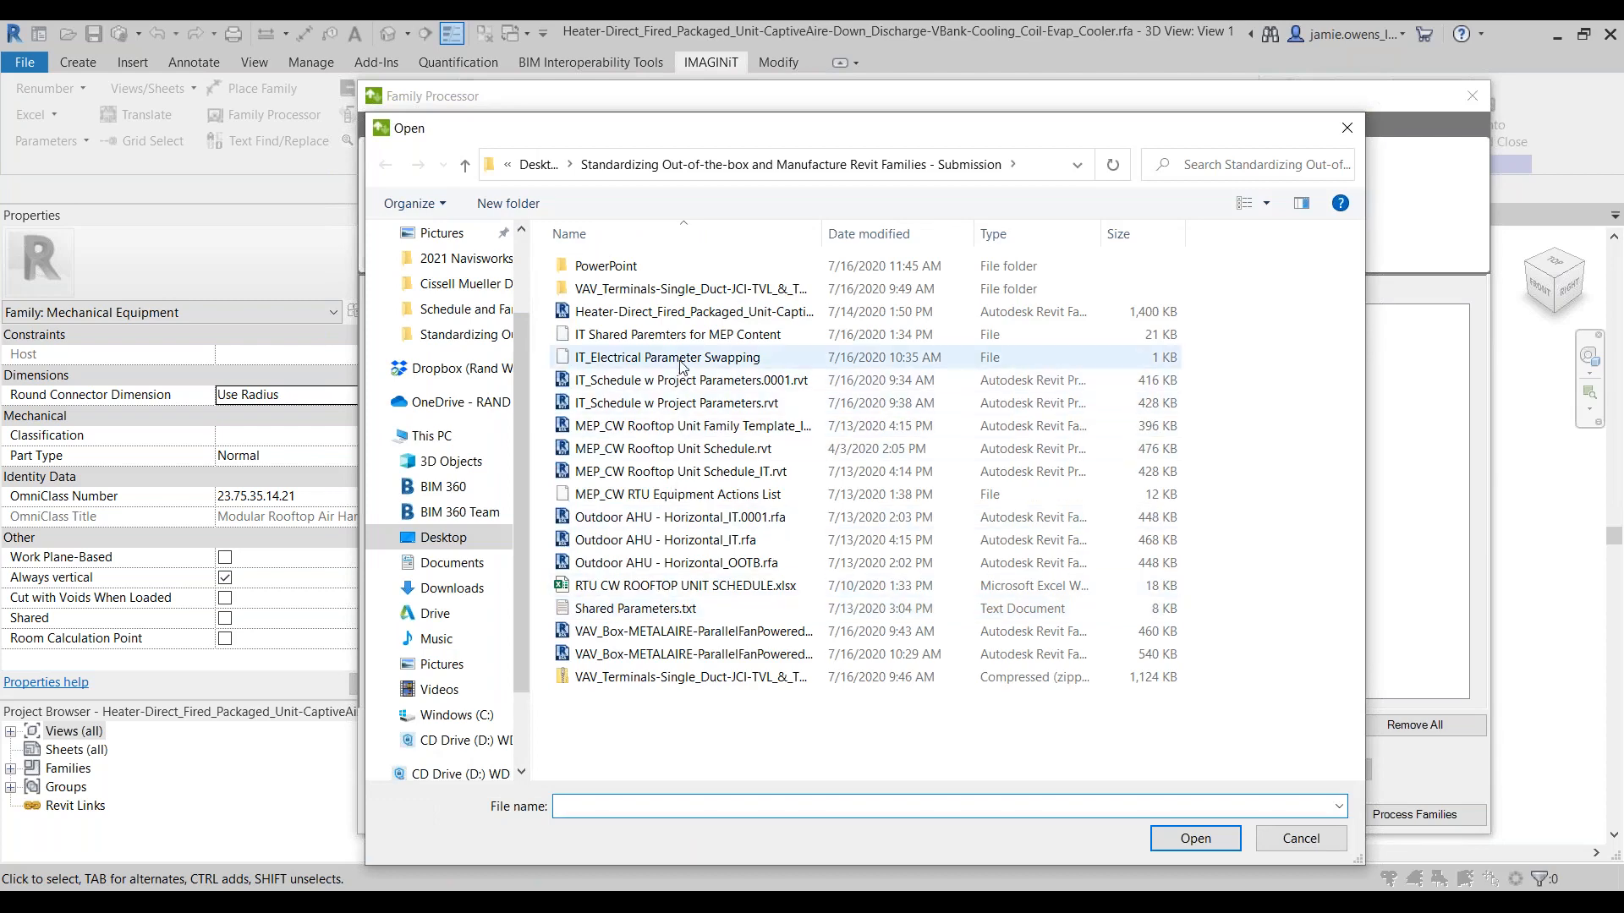
{"action": "left_click", "coordinate": [685, 337]}
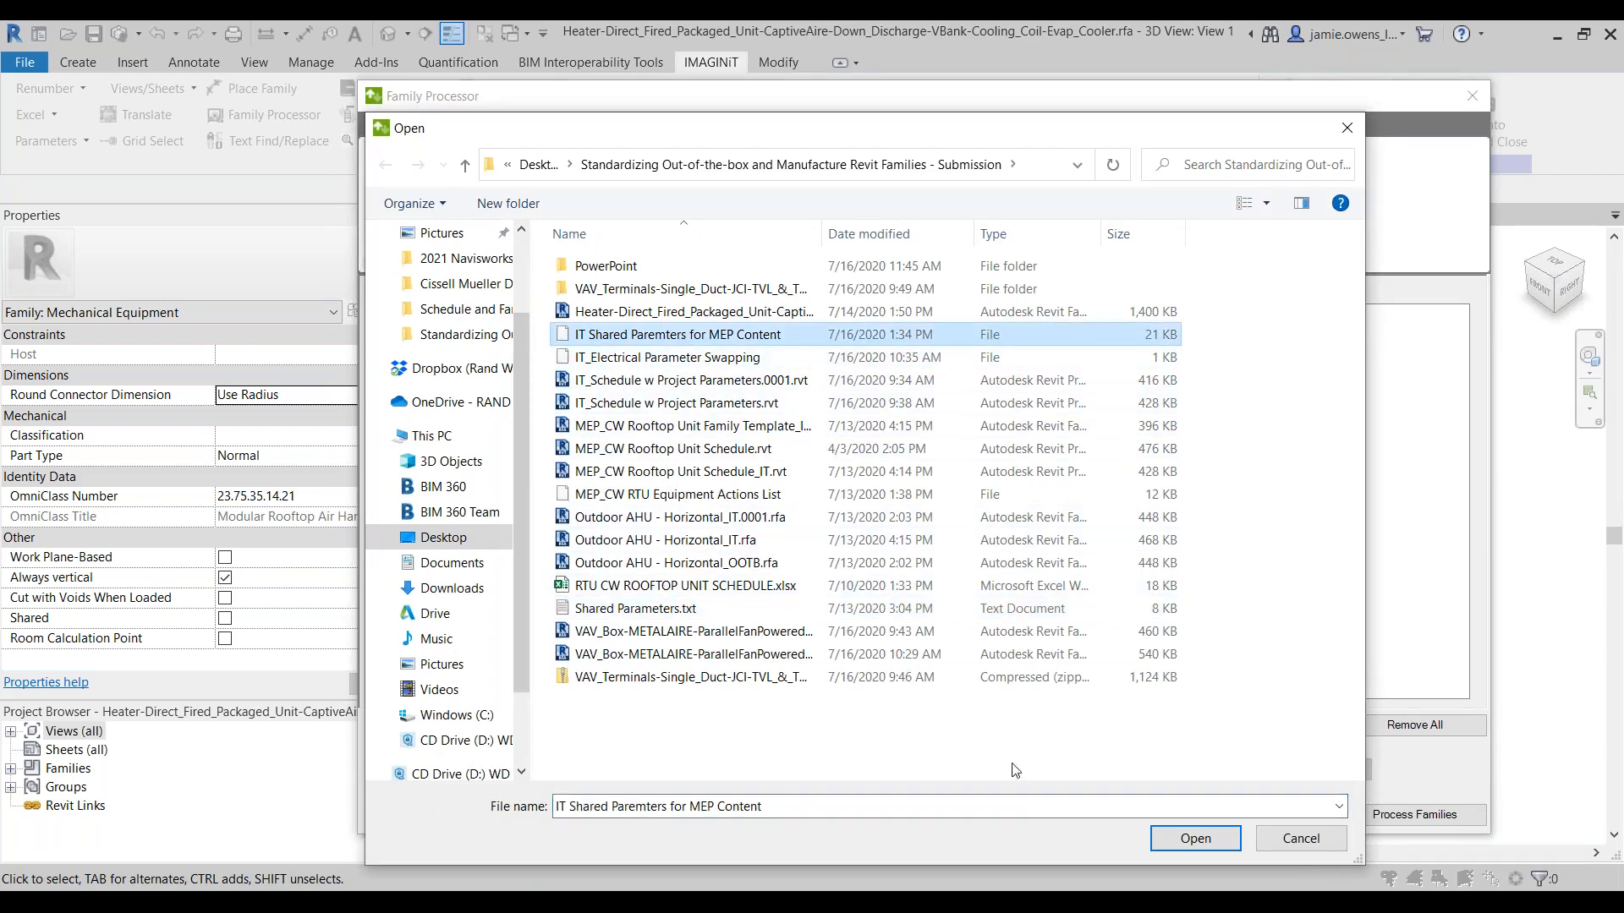
{"action": "left_click", "coordinate": [1220, 842]}
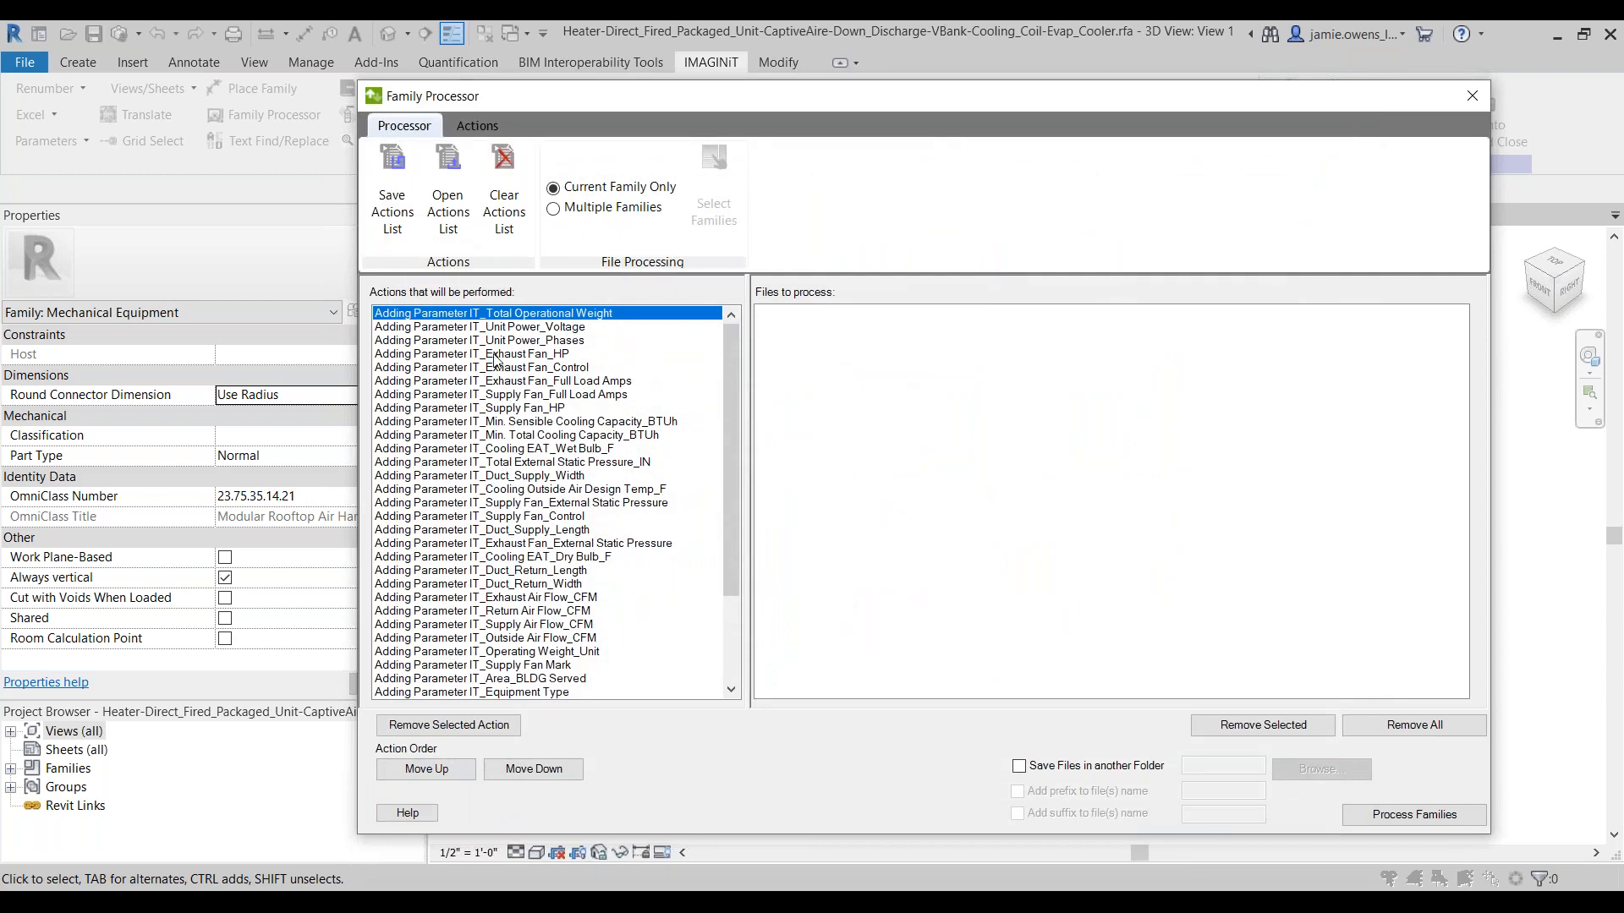
{"action": "mouse_move", "coordinate": [733, 343]}
{"action": "left_mouse_down"}
{"action": "mouse_move", "coordinate": [721, 483]}
{"action": "mouse_move", "coordinate": [731, 338]}
{"action": "left_mouse_up"}
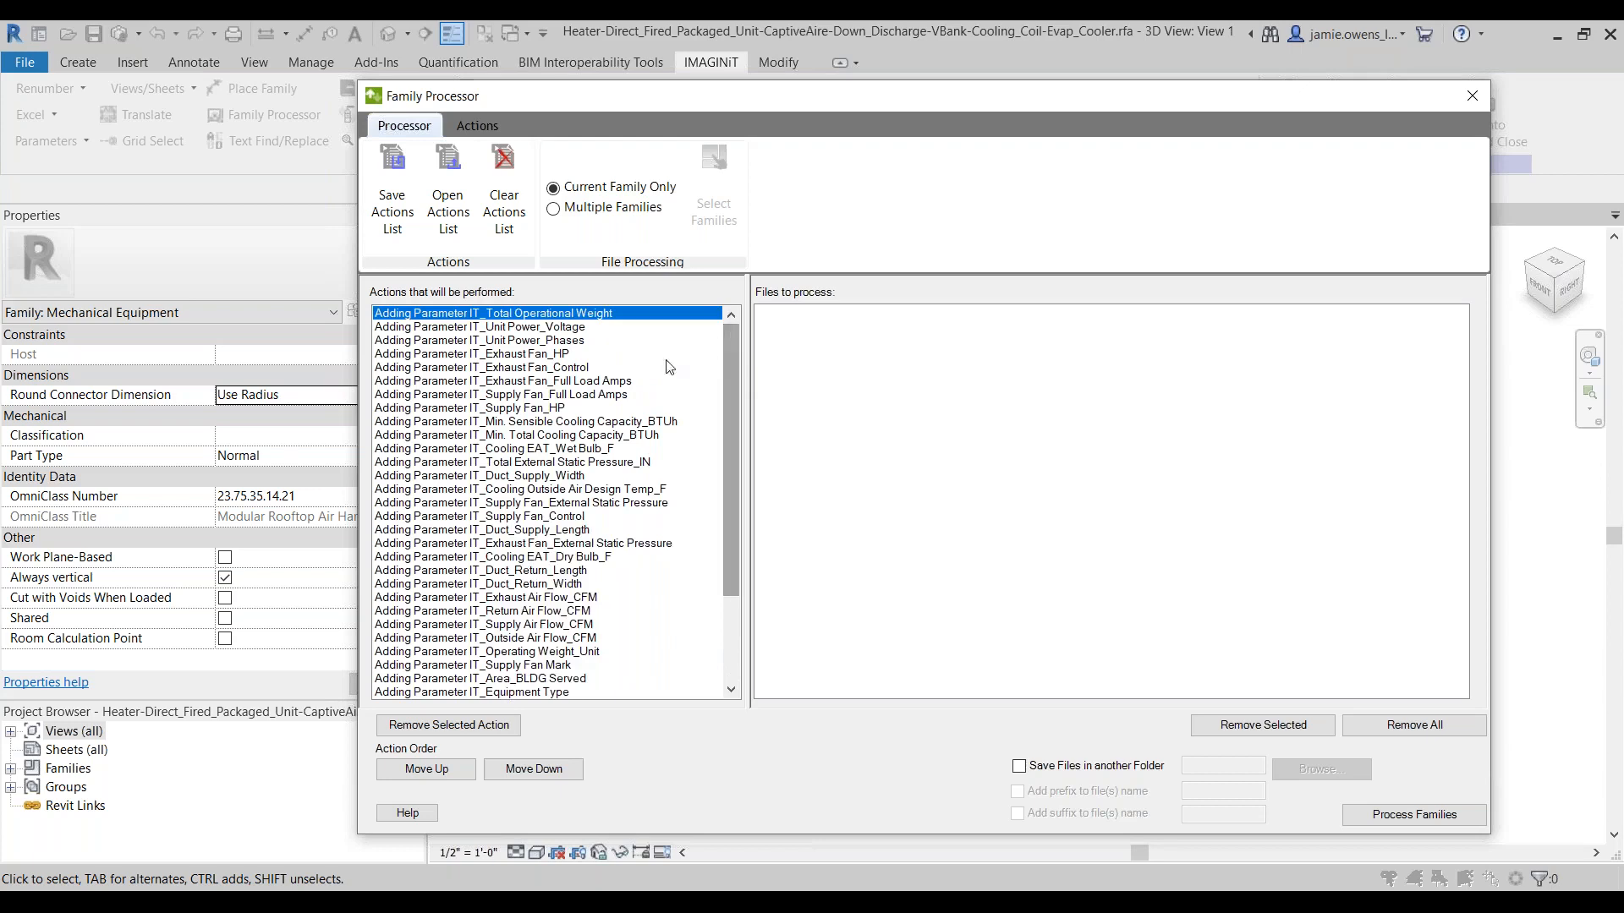
{"action": "scroll", "coordinate": [539, 391], "scroll_direction": "down", "scroll_amount": 2}
{"action": "scroll", "coordinate": [540, 391], "scroll_direction": "down", "scroll_amount": 2}
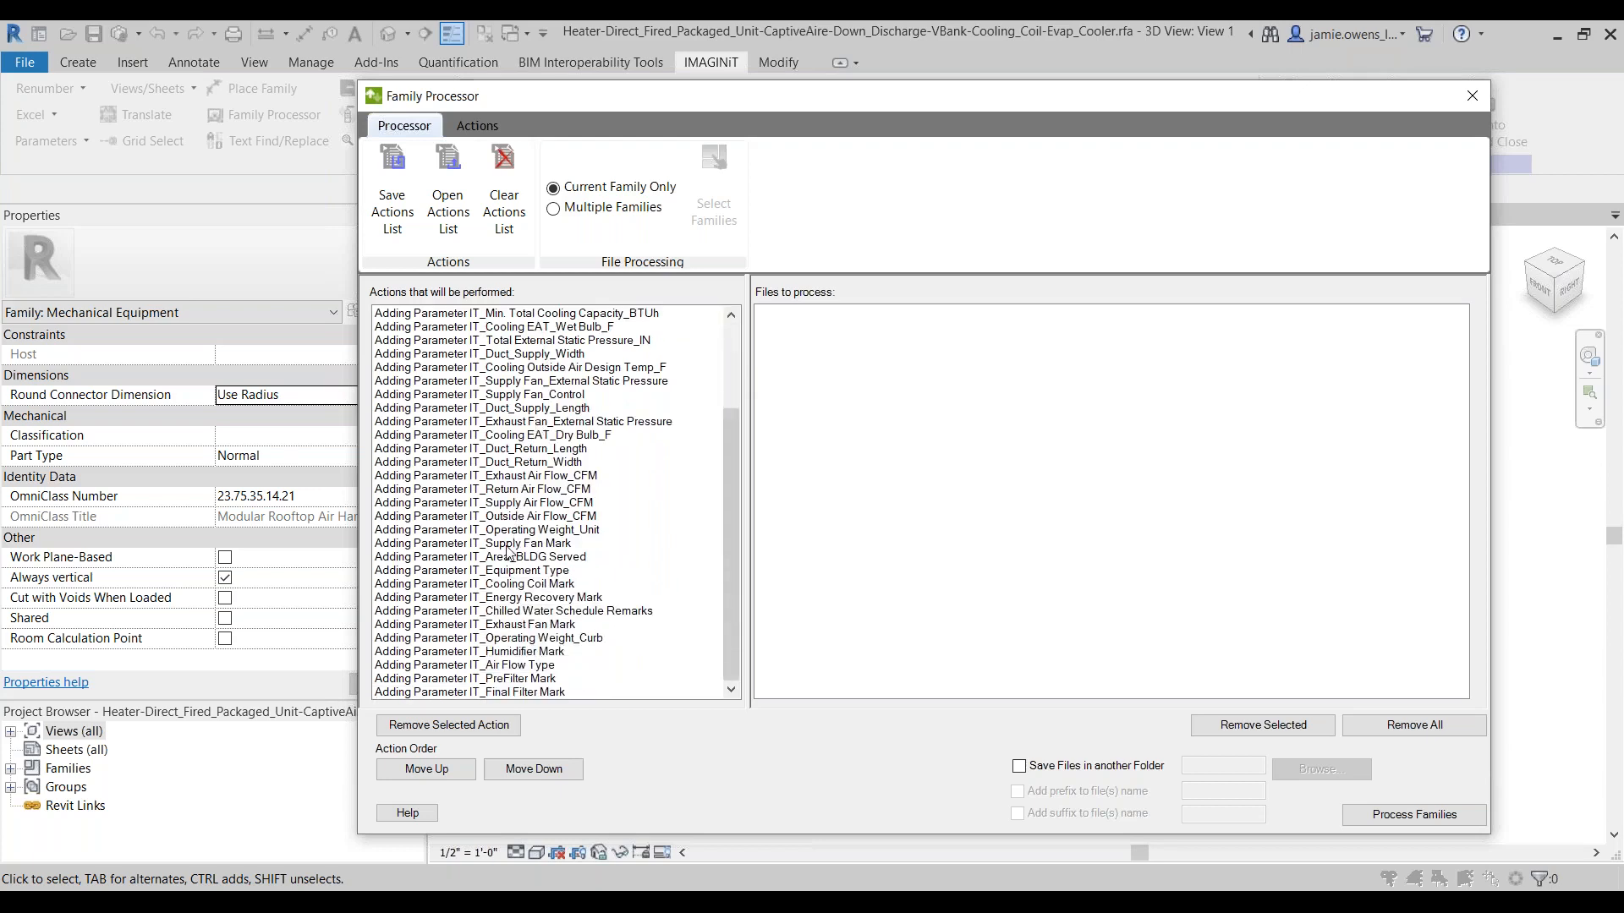
{"action": "scroll", "coordinate": [508, 453], "scroll_direction": "up", "scroll_amount": 3}
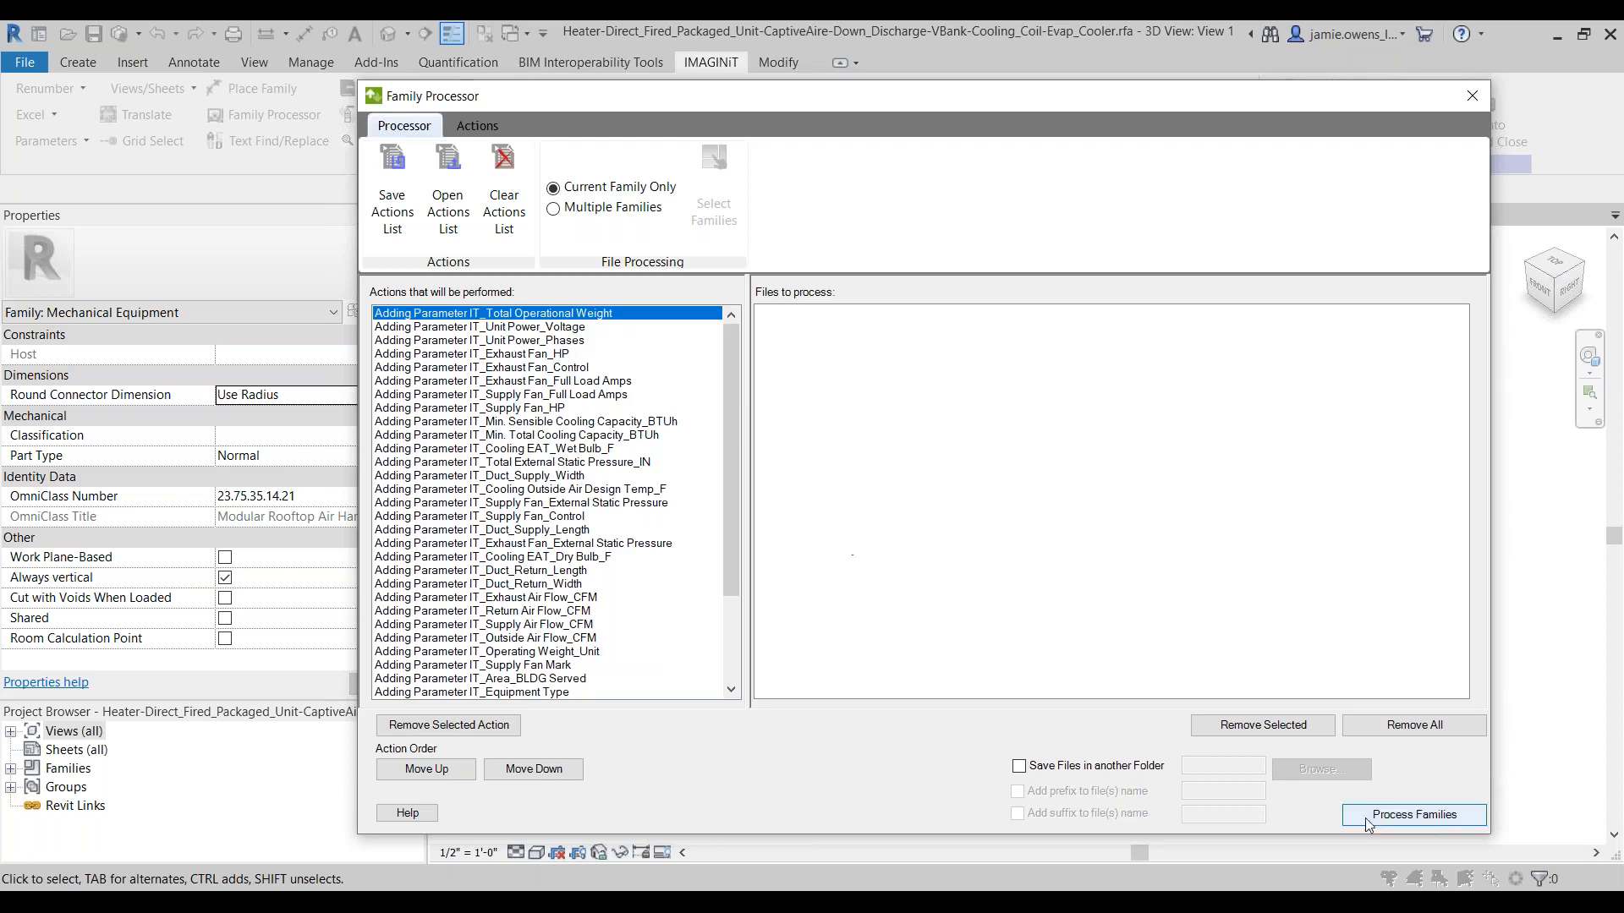
Step: Process the current heater family with the loaded actions, check the detailed results and close the Family Processor
{"action": "left_click", "coordinate": [1449, 825]}
{"action": "left_click", "coordinate": [436, 305]}
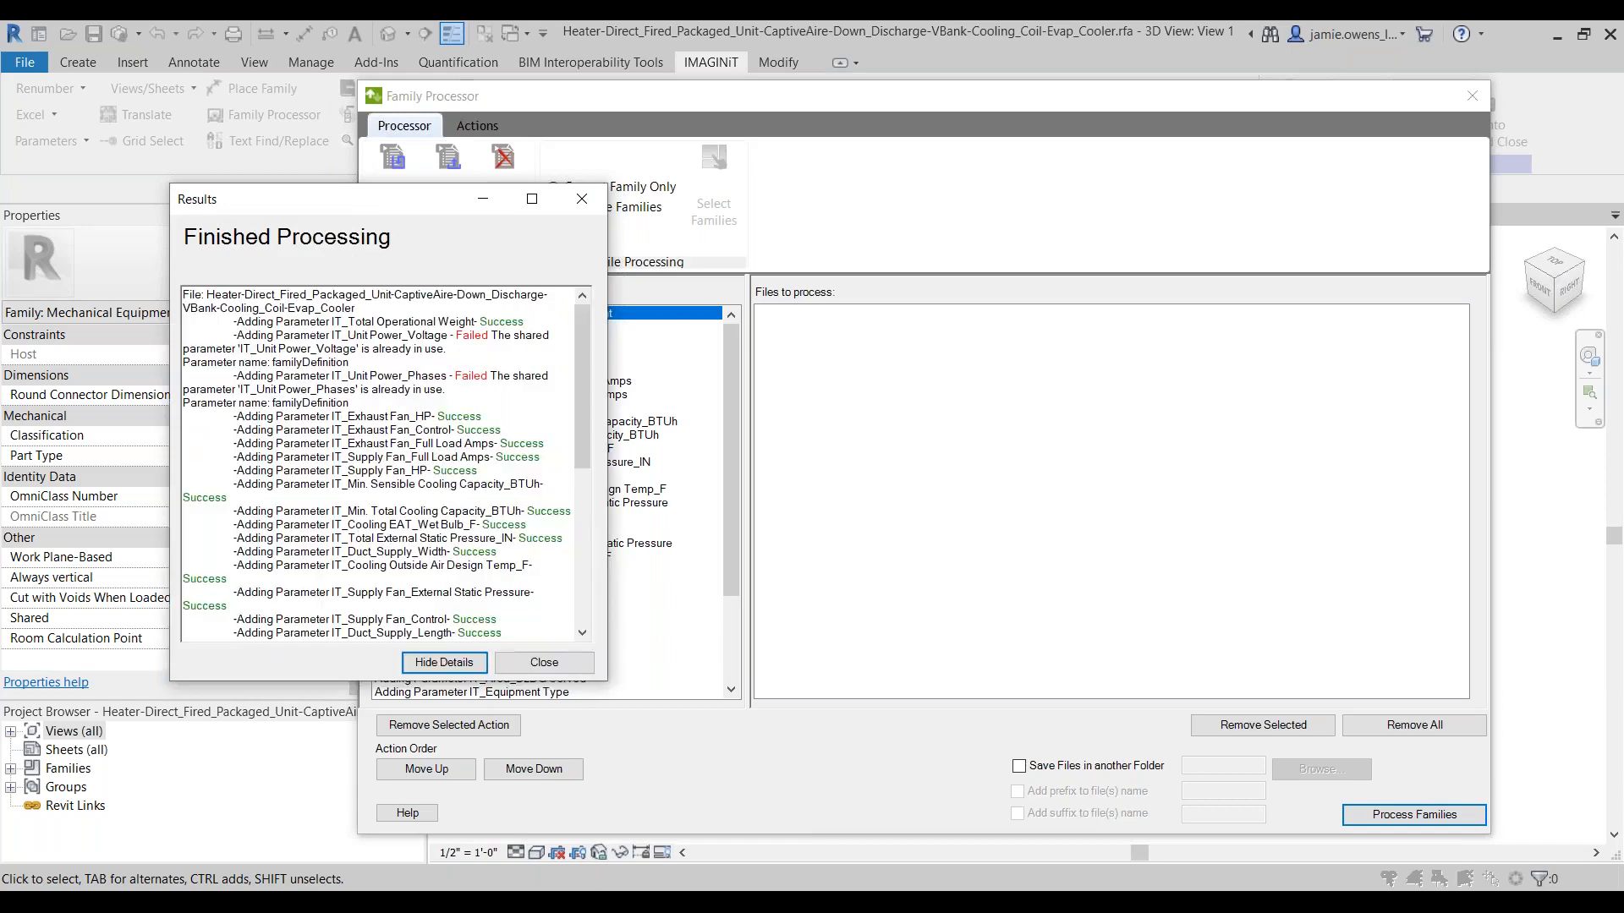
{"action": "left_click_drag", "start_coordinate": [446, 390], "coordinate": [206, 326]}
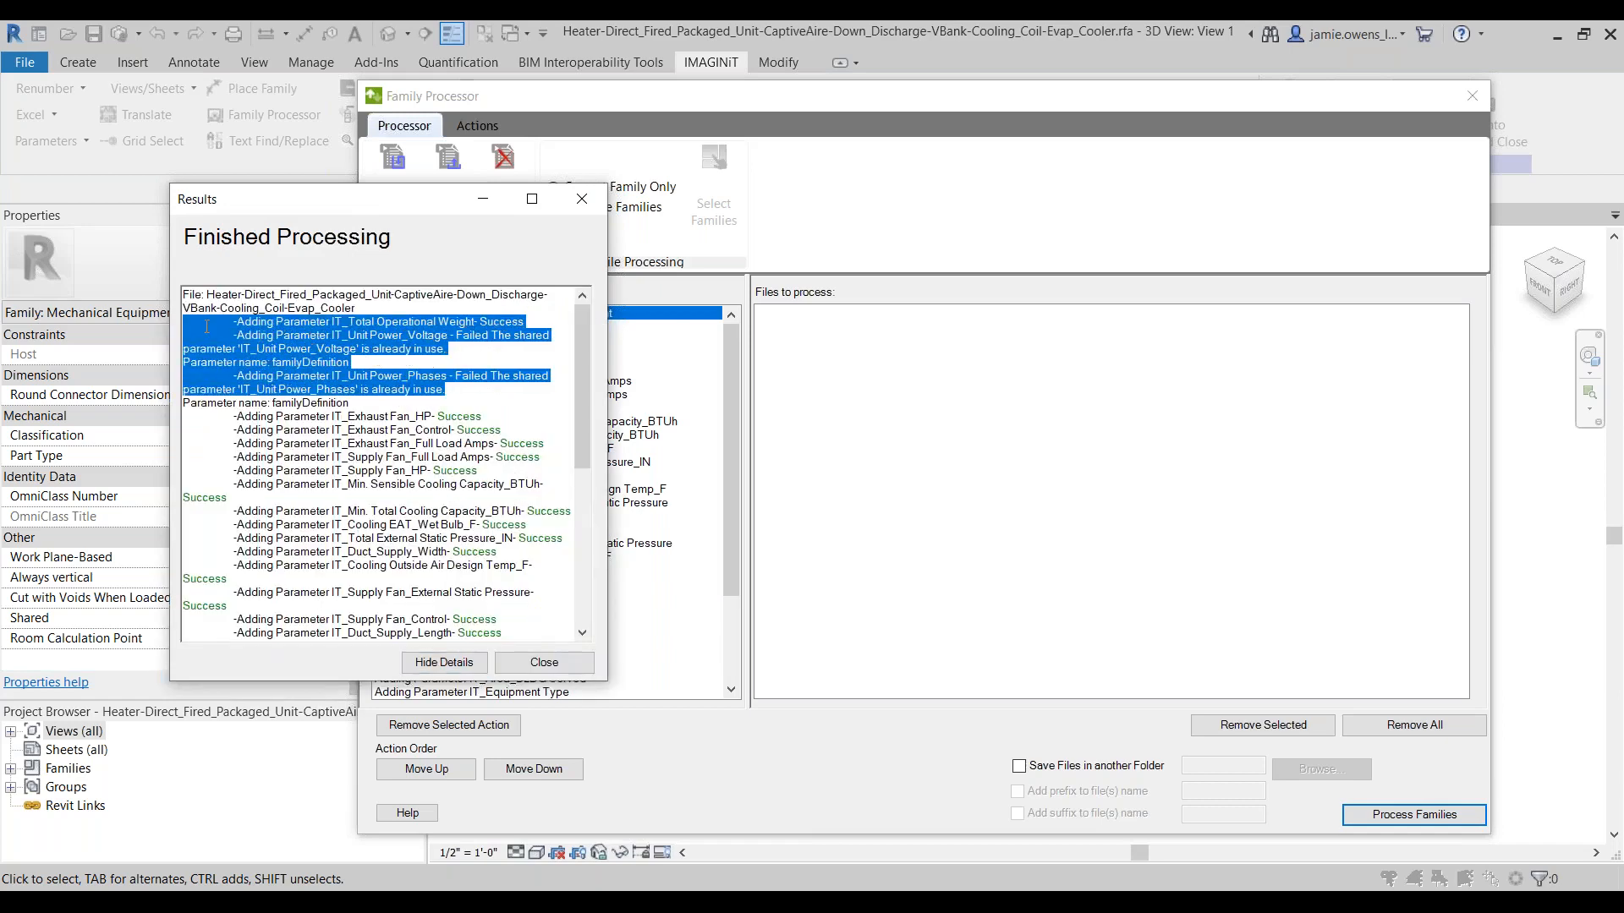
{"action": "left_click", "coordinate": [501, 401]}
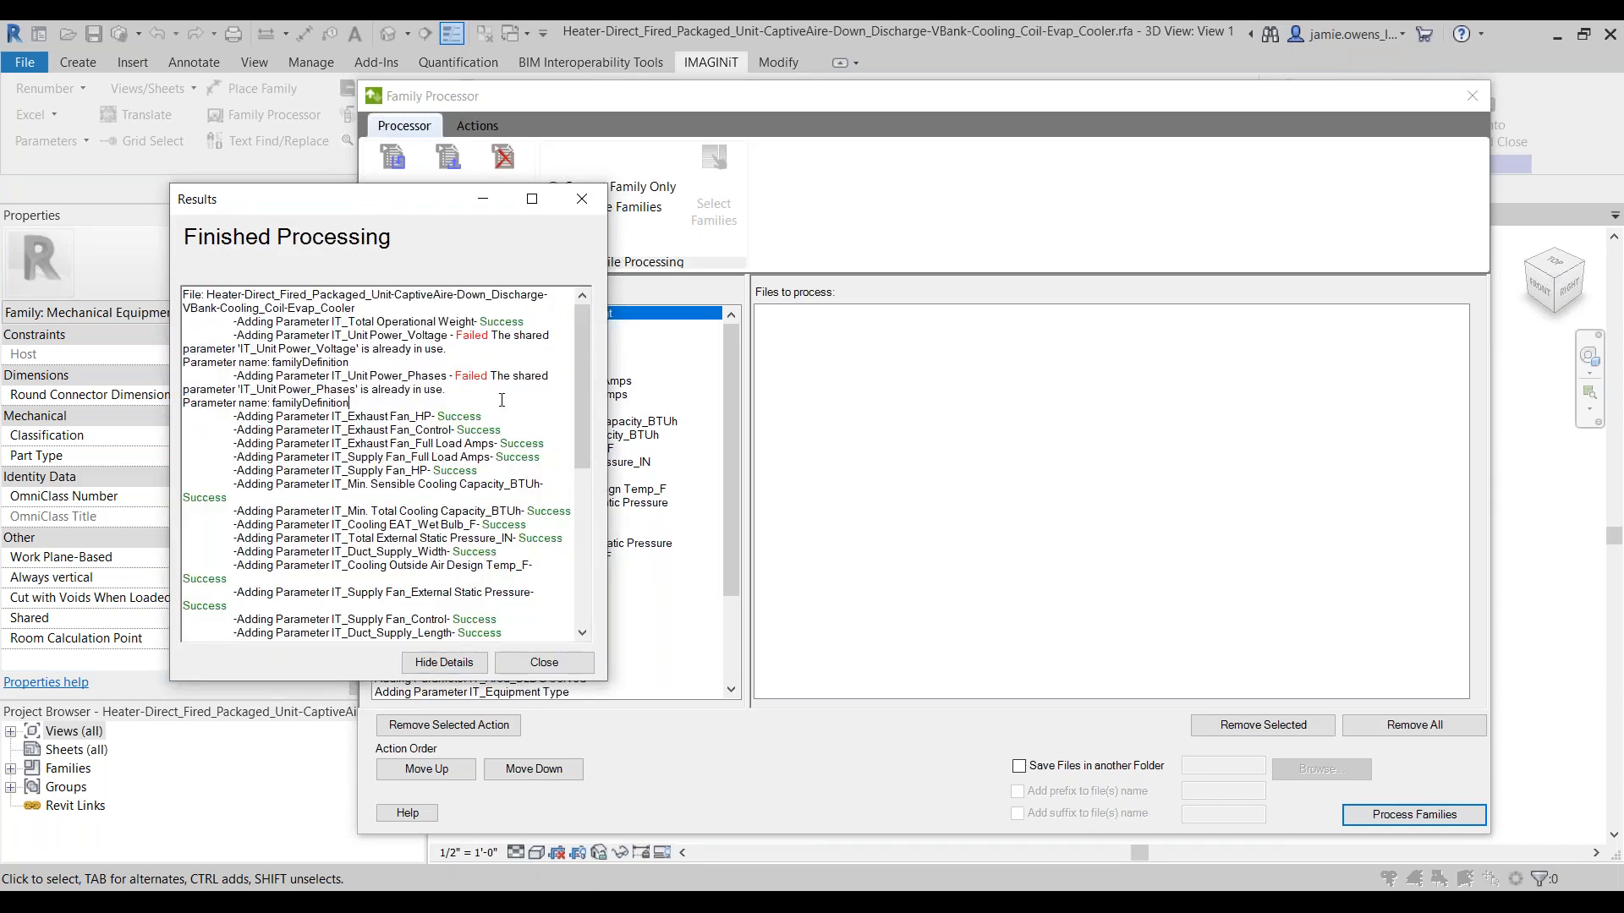
{"action": "left_click", "coordinate": [544, 662]}
{"action": "left_click", "coordinate": [1470, 100]}
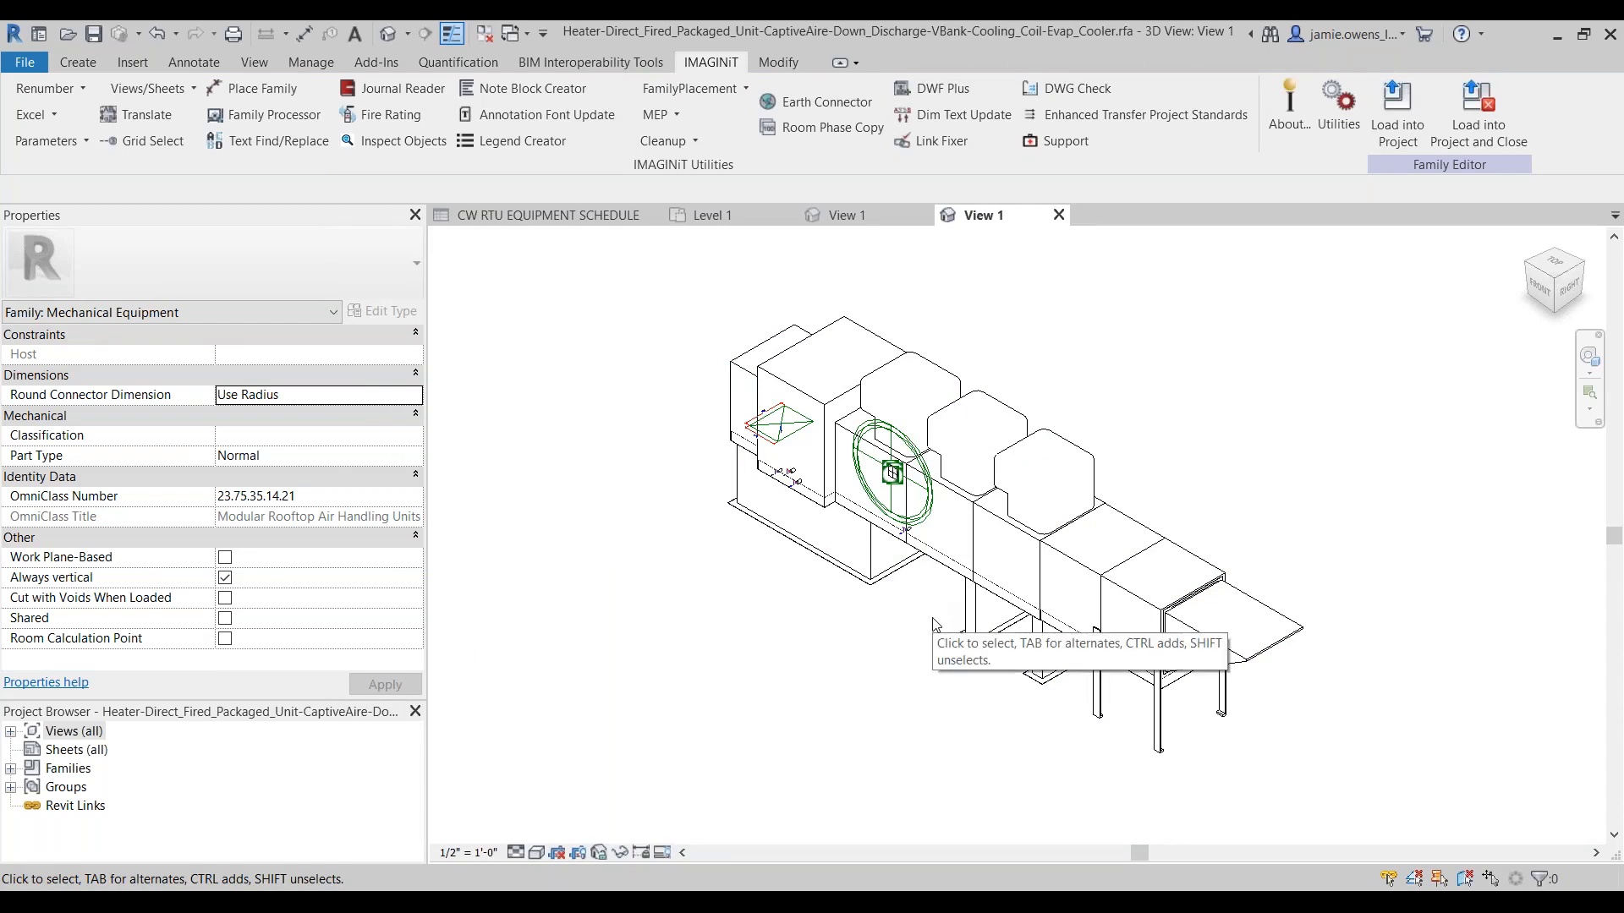
Step: Load the heater family into MEP_CW Rooftop Unit Schedule_IT.rvt, overwriting the existing version, and check the CW RTU EQUIPMENT SCHEDULE
{"action": "left_click", "coordinate": [560, 219]}
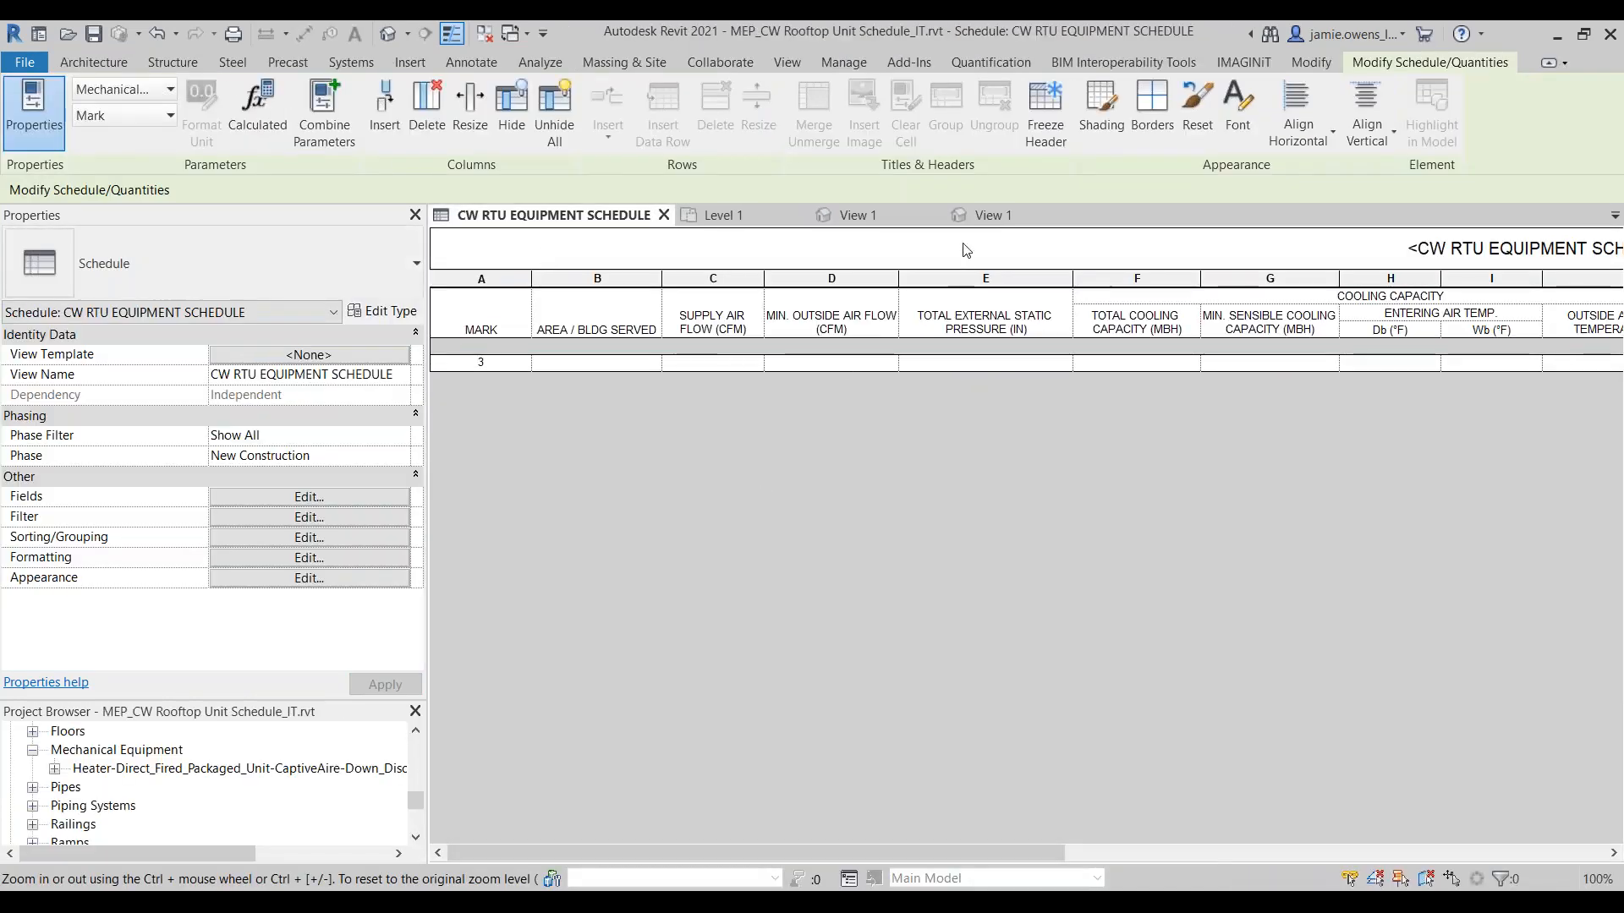
{"action": "left_click", "coordinate": [978, 222]}
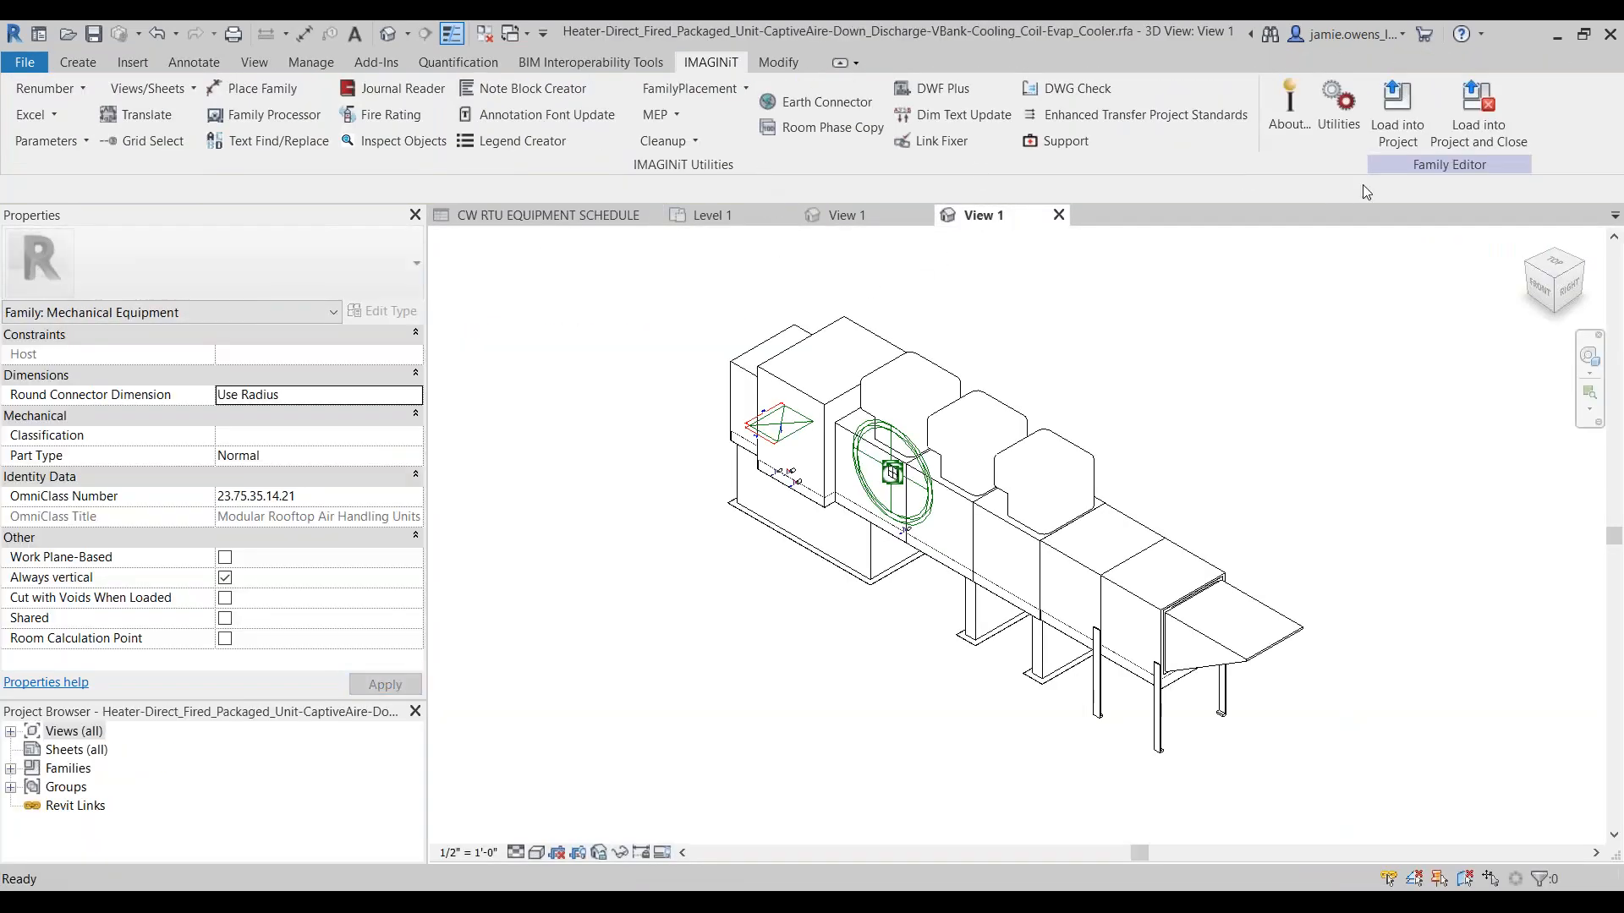
{"action": "left_click", "coordinate": [1394, 149]}
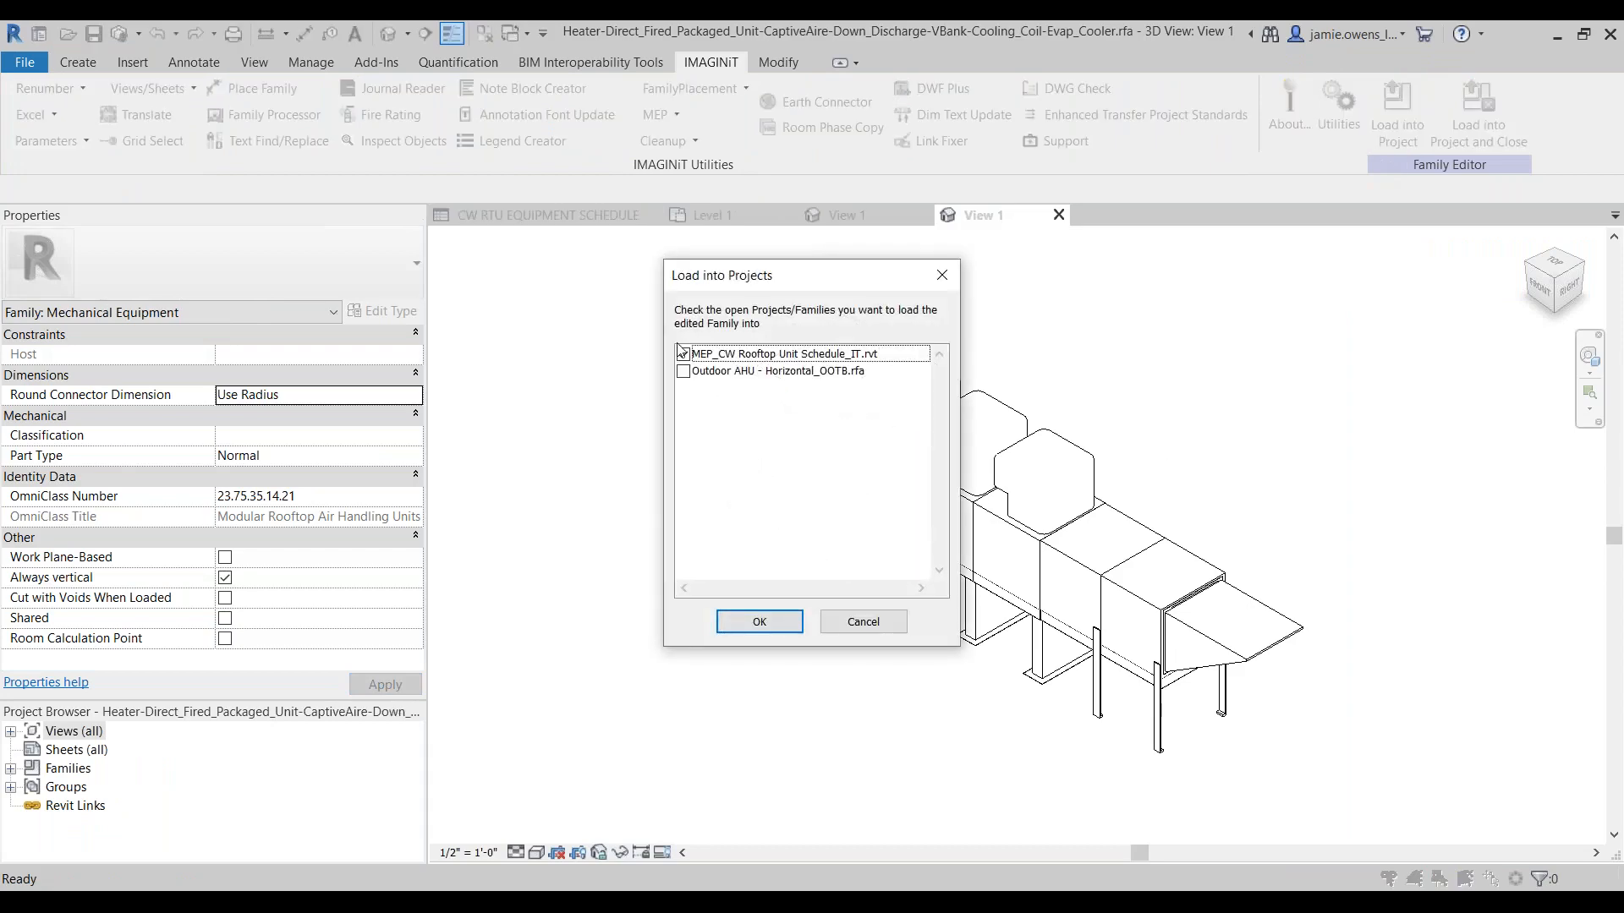
{"action": "left_click", "coordinate": [685, 355]}
{"action": "left_click", "coordinate": [771, 623]}
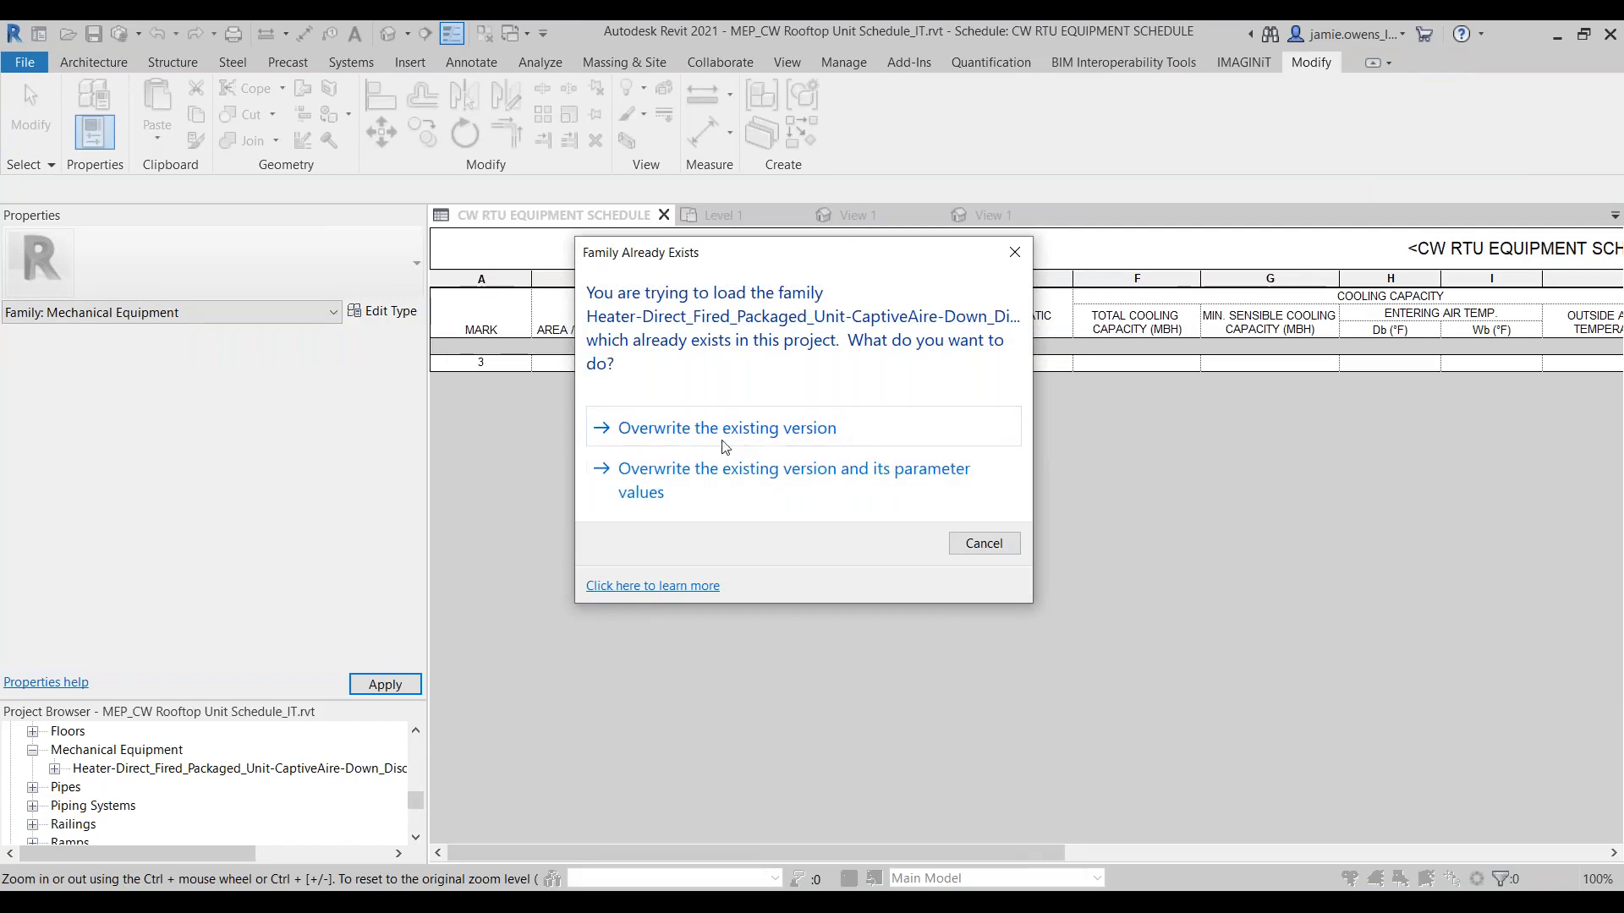
{"action": "left_click", "coordinate": [688, 443]}
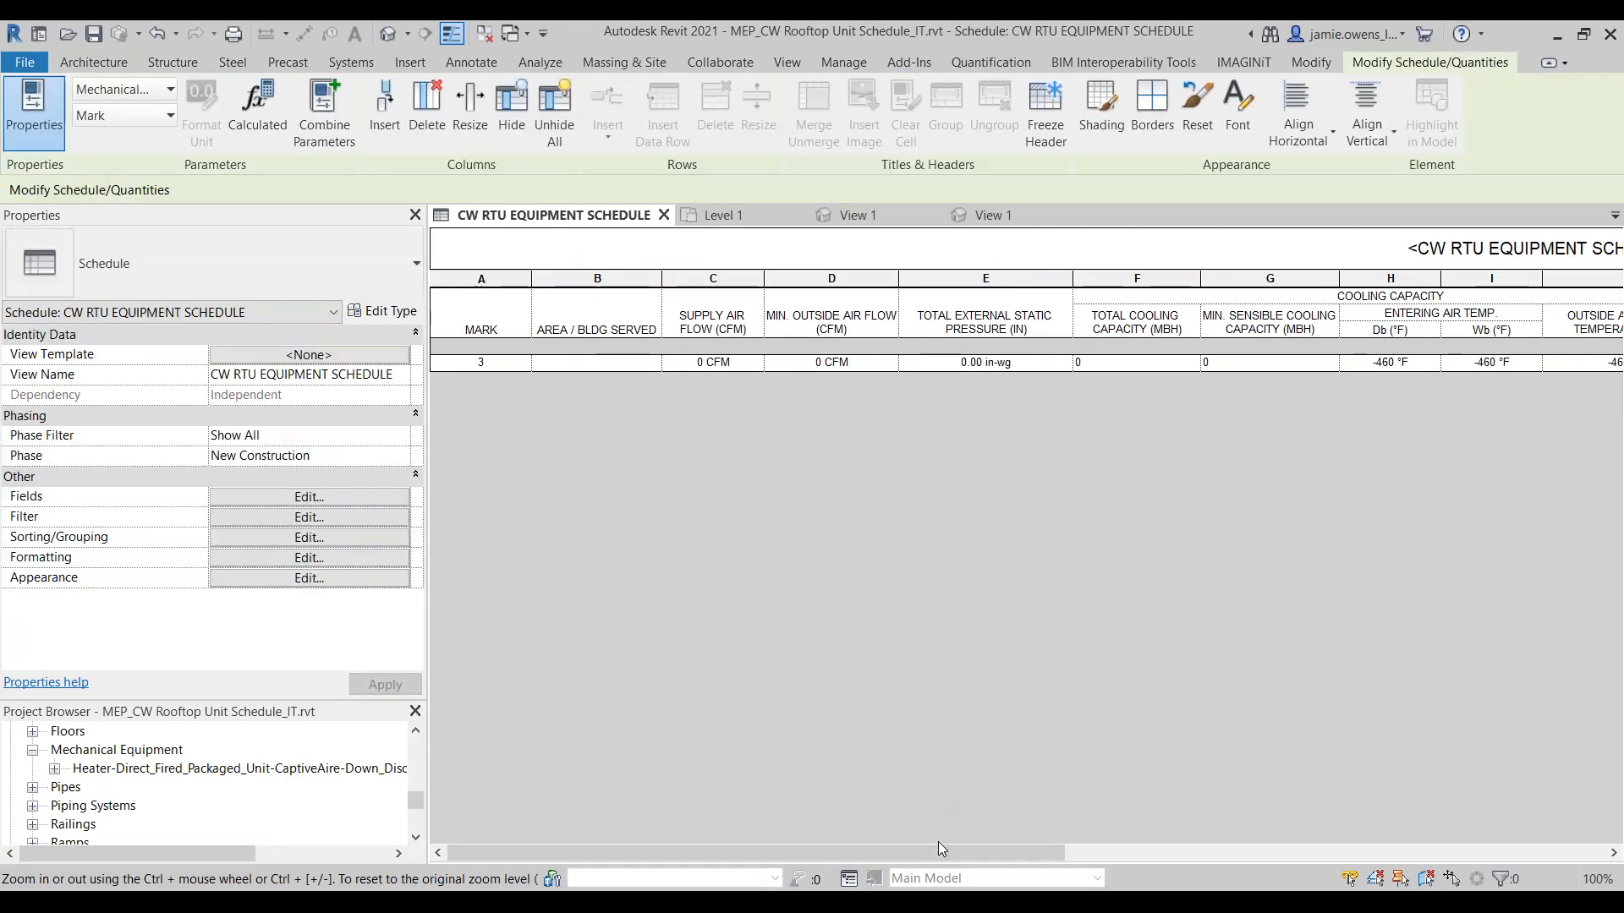
{"action": "left_click_drag", "start_coordinate": [944, 849], "coordinate": [917, 807]}
Step: Close the heater family and return to the CW RTU EQUIPMENT SCHEDULE
{"action": "left_click", "coordinate": [1005, 217]}
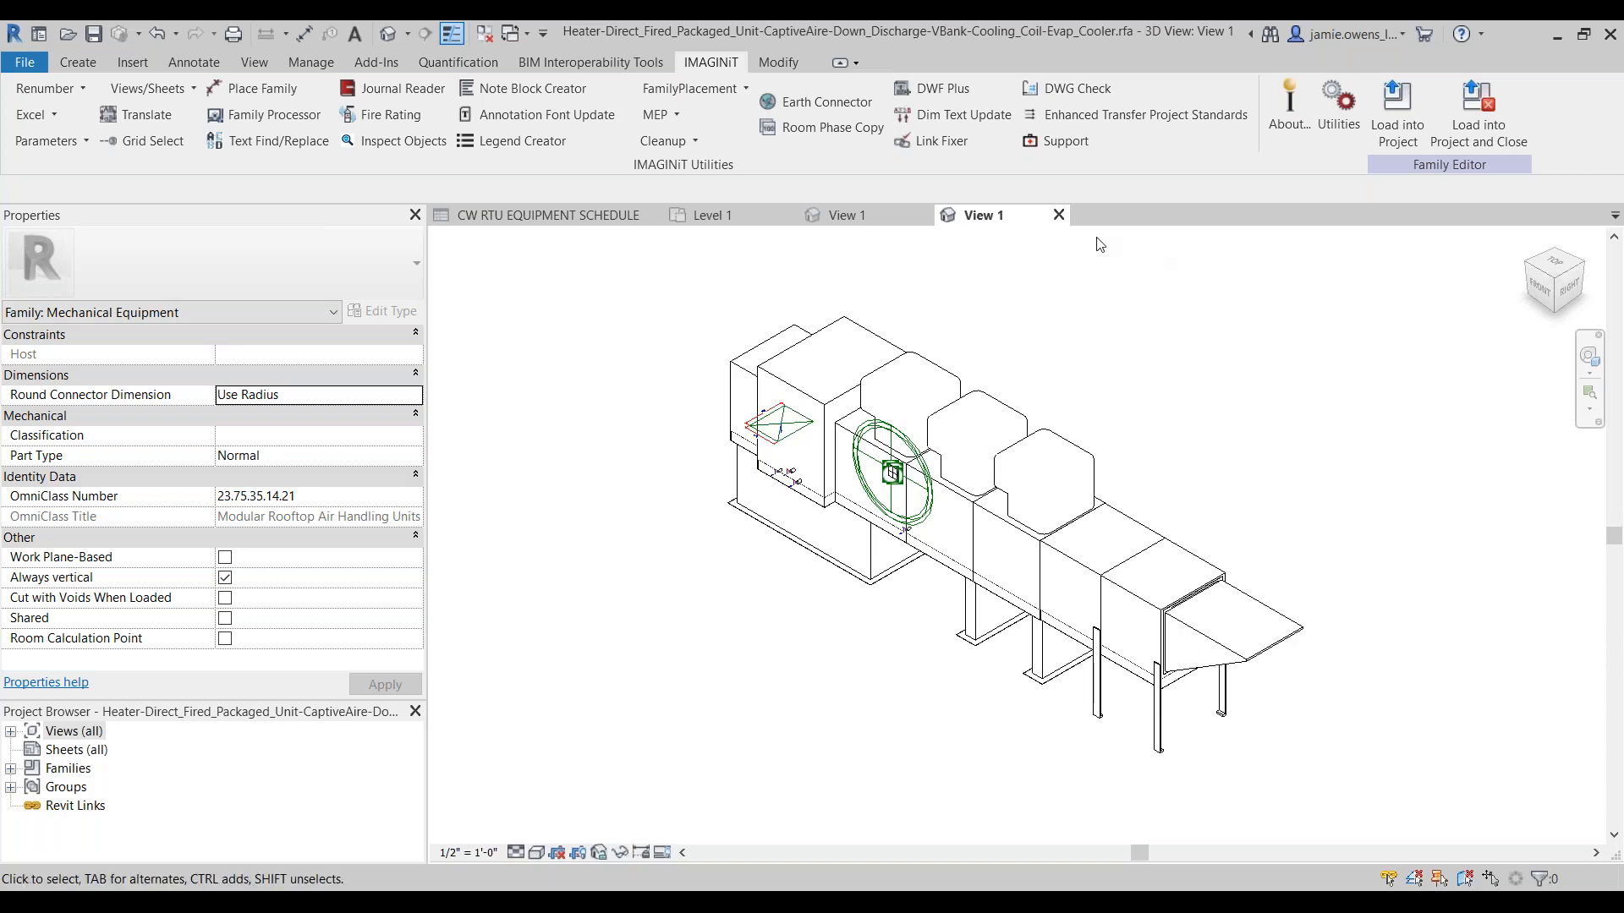
{"action": "left_click", "coordinate": [1058, 216]}
{"action": "left_click", "coordinate": [859, 480]}
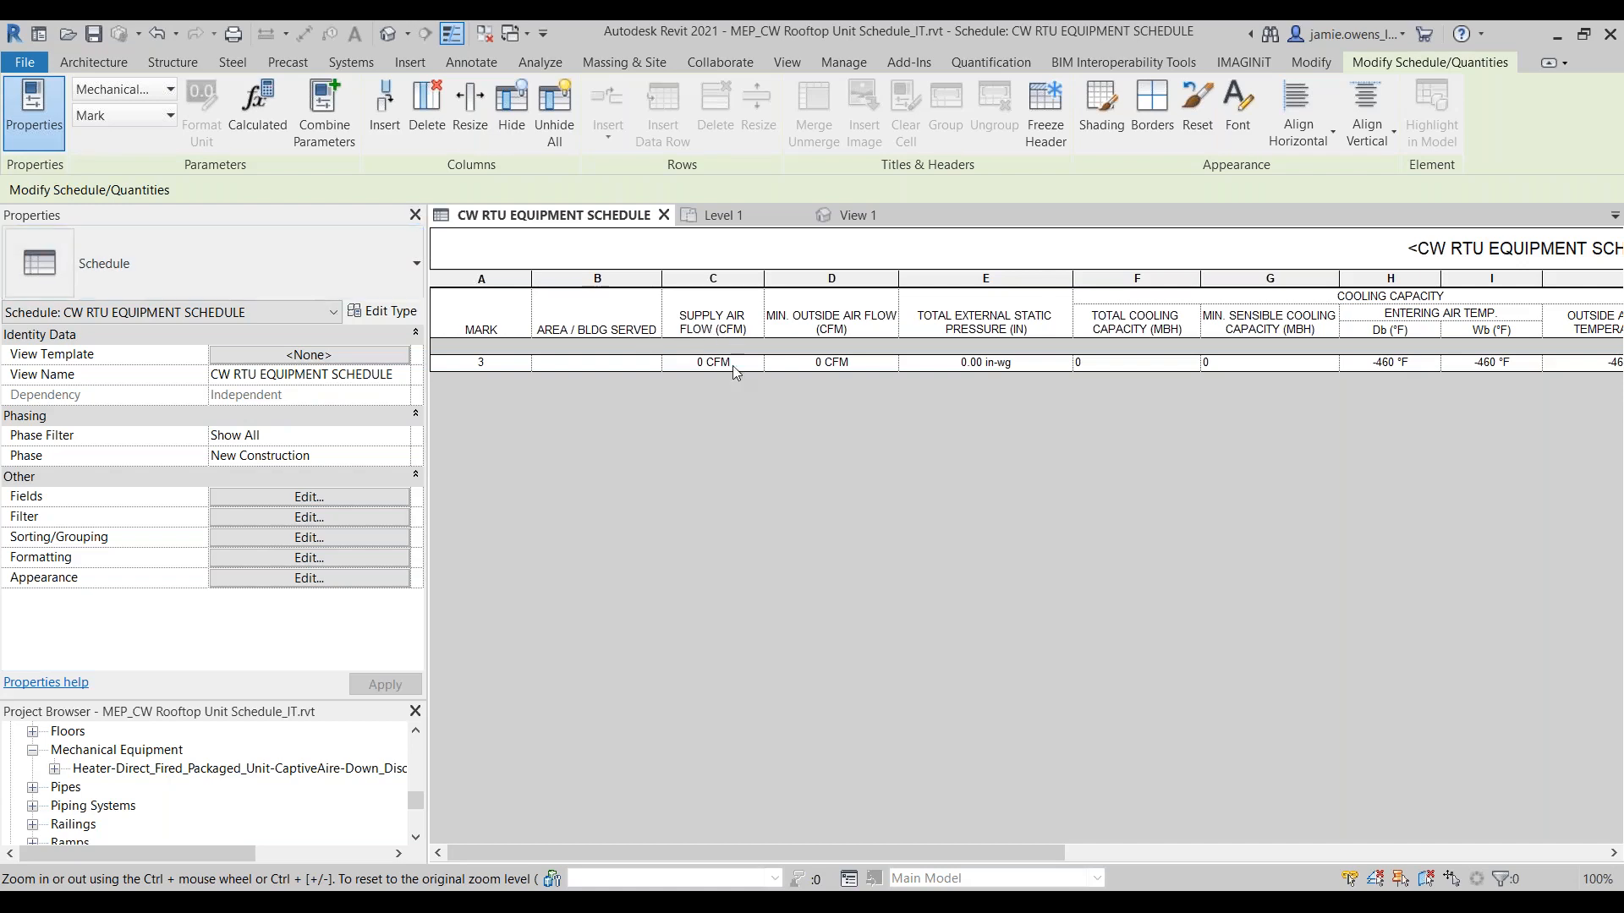
Step: Create a new family from the Mechanical Equipment.rft template
{"action": "left_click", "coordinate": [25, 64]}
{"action": "mouse_move", "coordinate": [132, 144]}
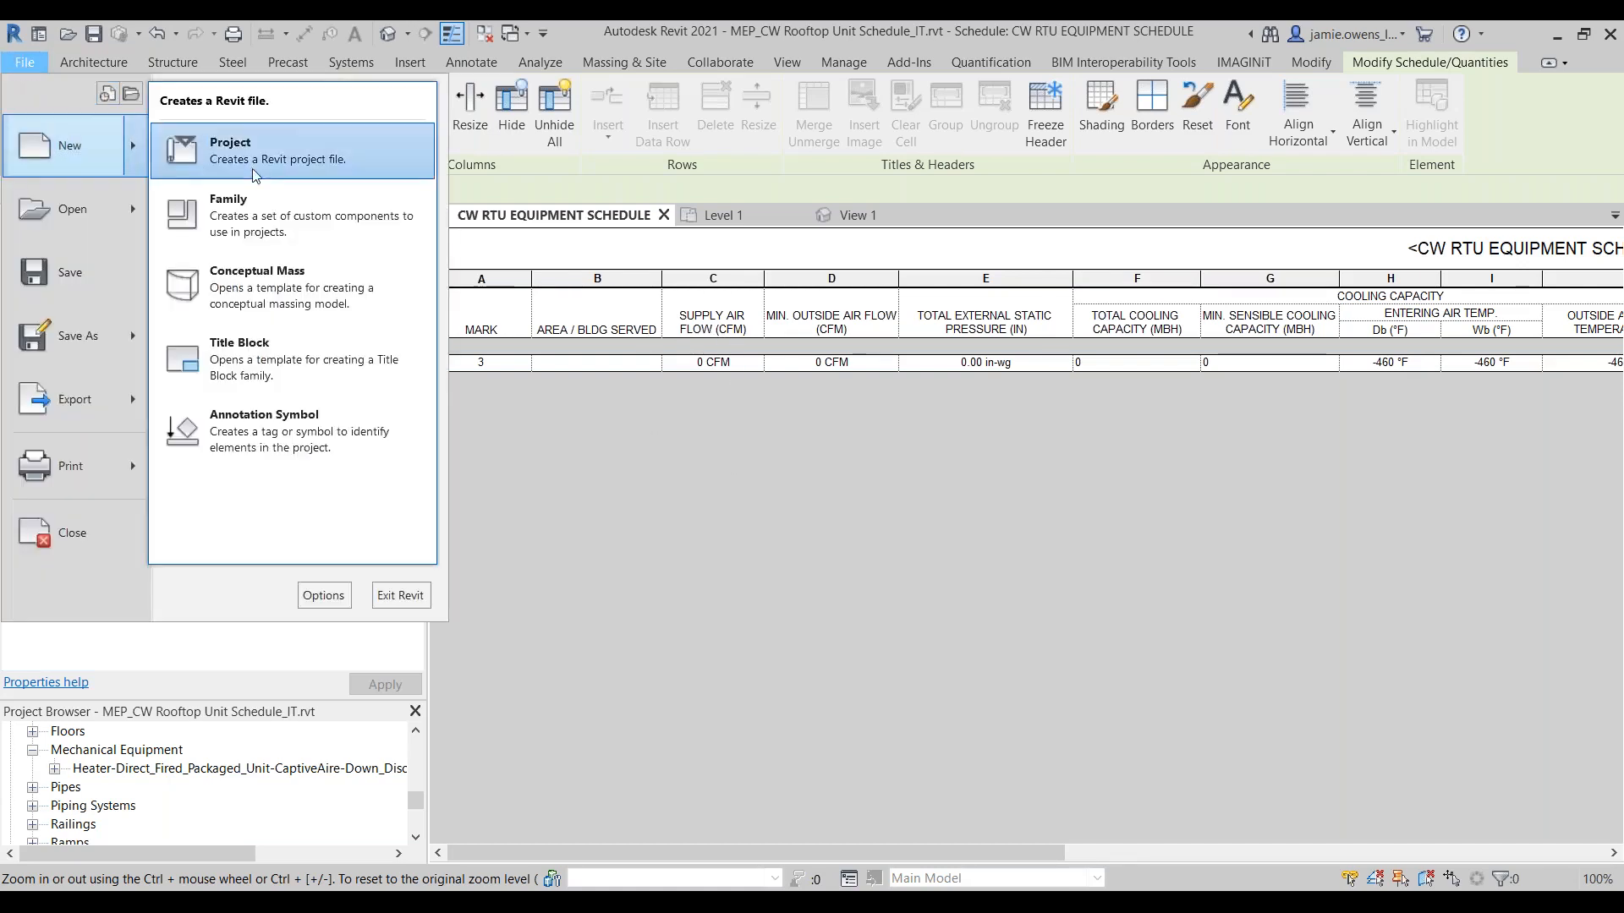
{"action": "left_click", "coordinate": [274, 208]}
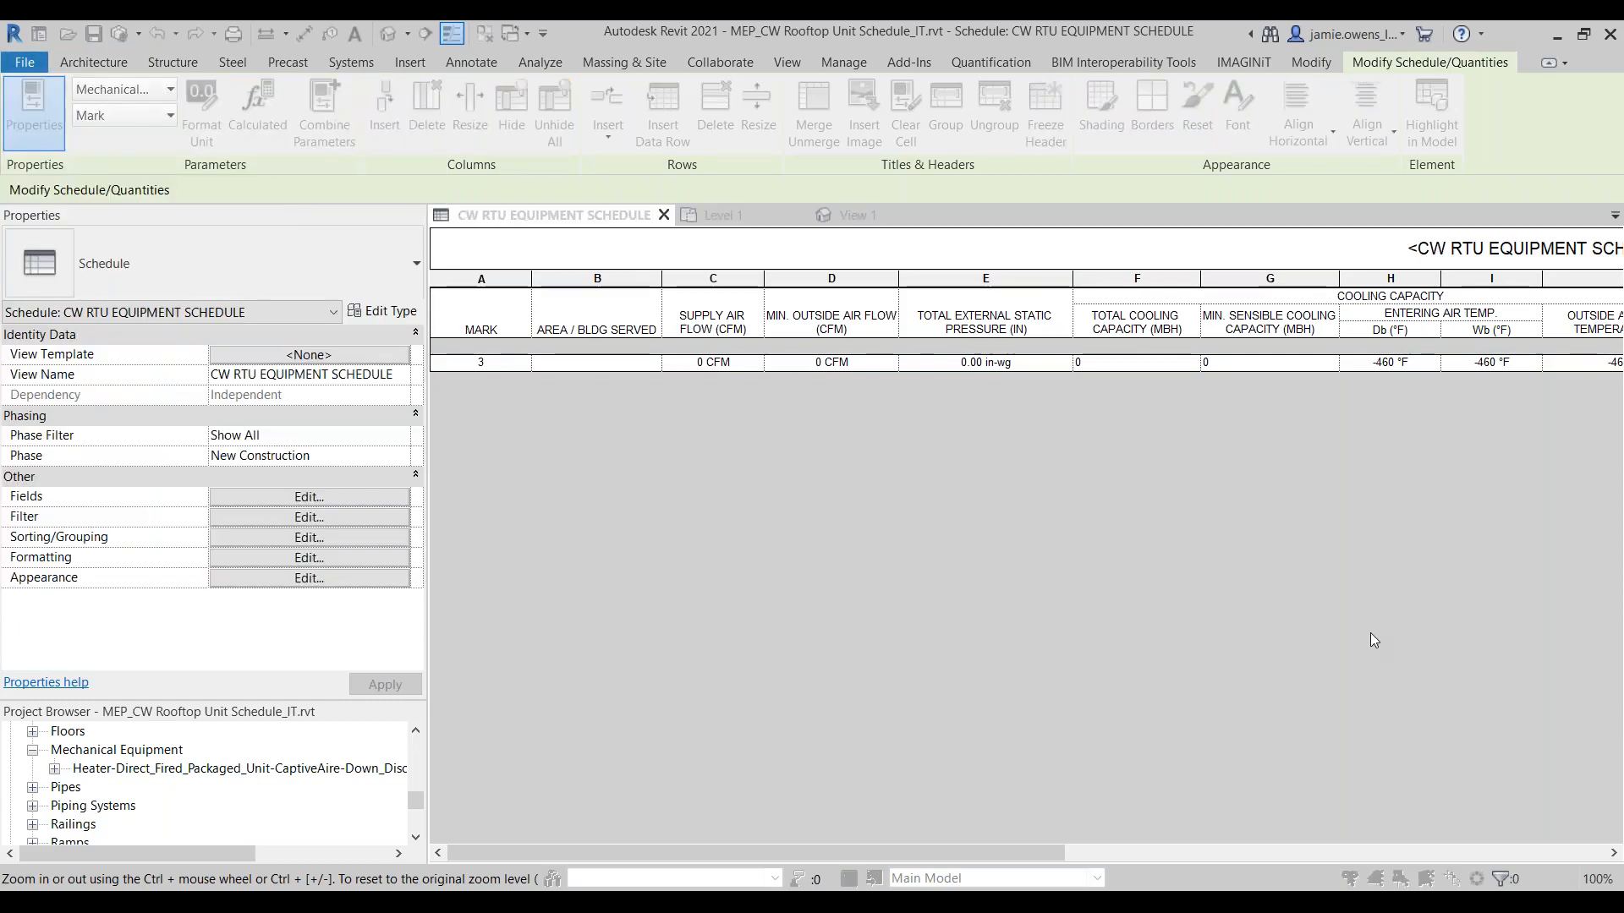
{"action": "left_click", "coordinate": [1024, 534]}
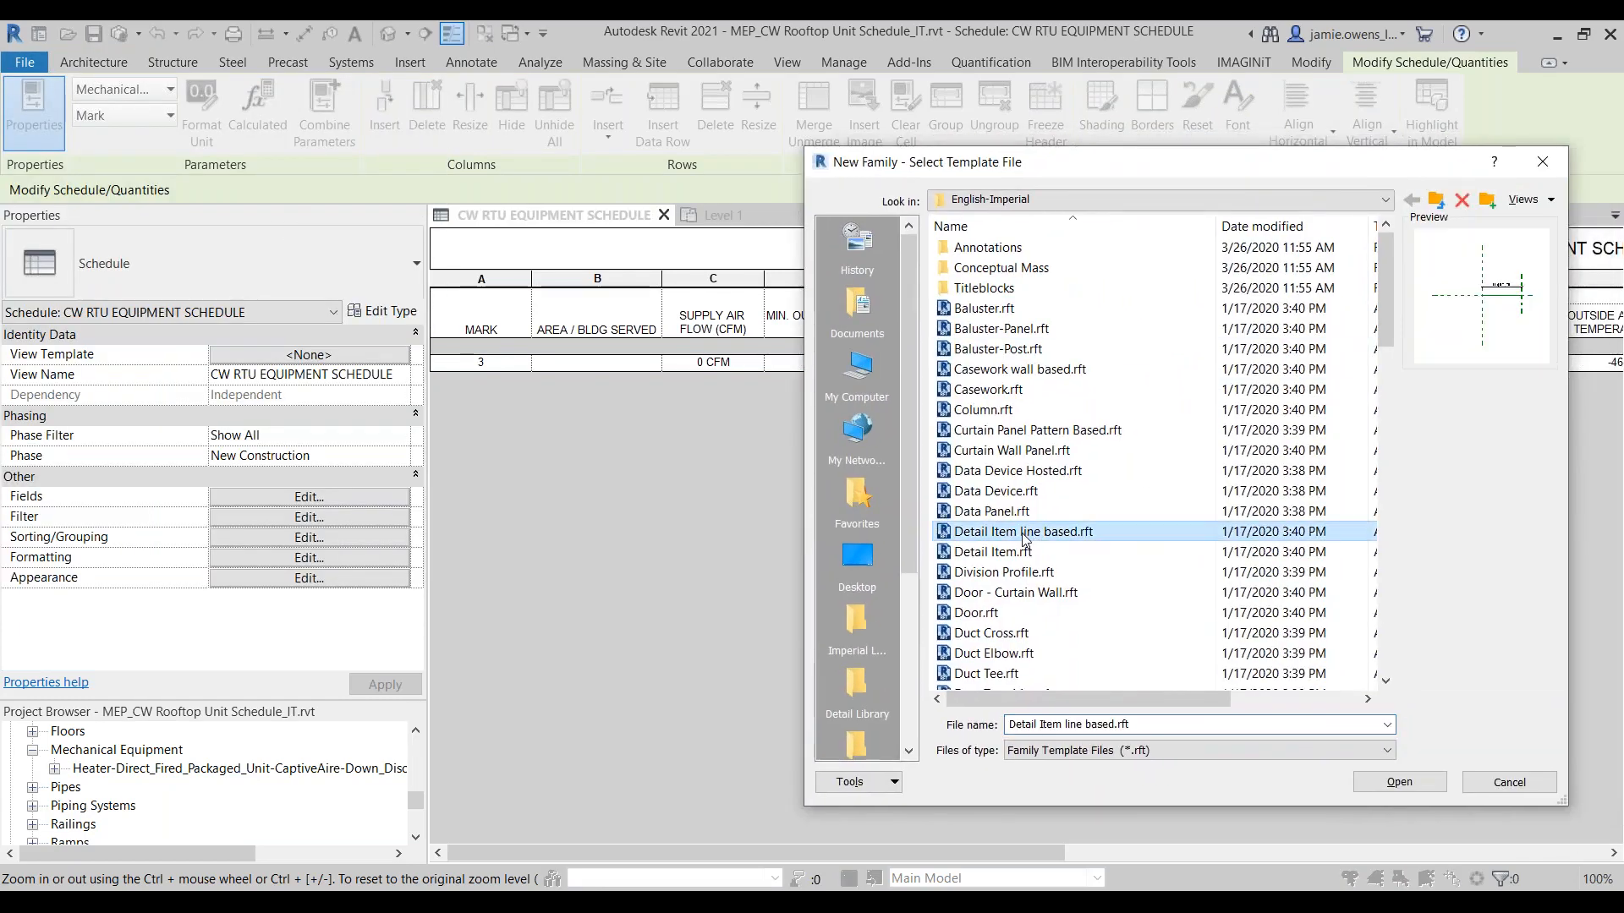
{"action": "key", "text": "m"}
{"action": "left_click", "coordinate": [1035, 290]}
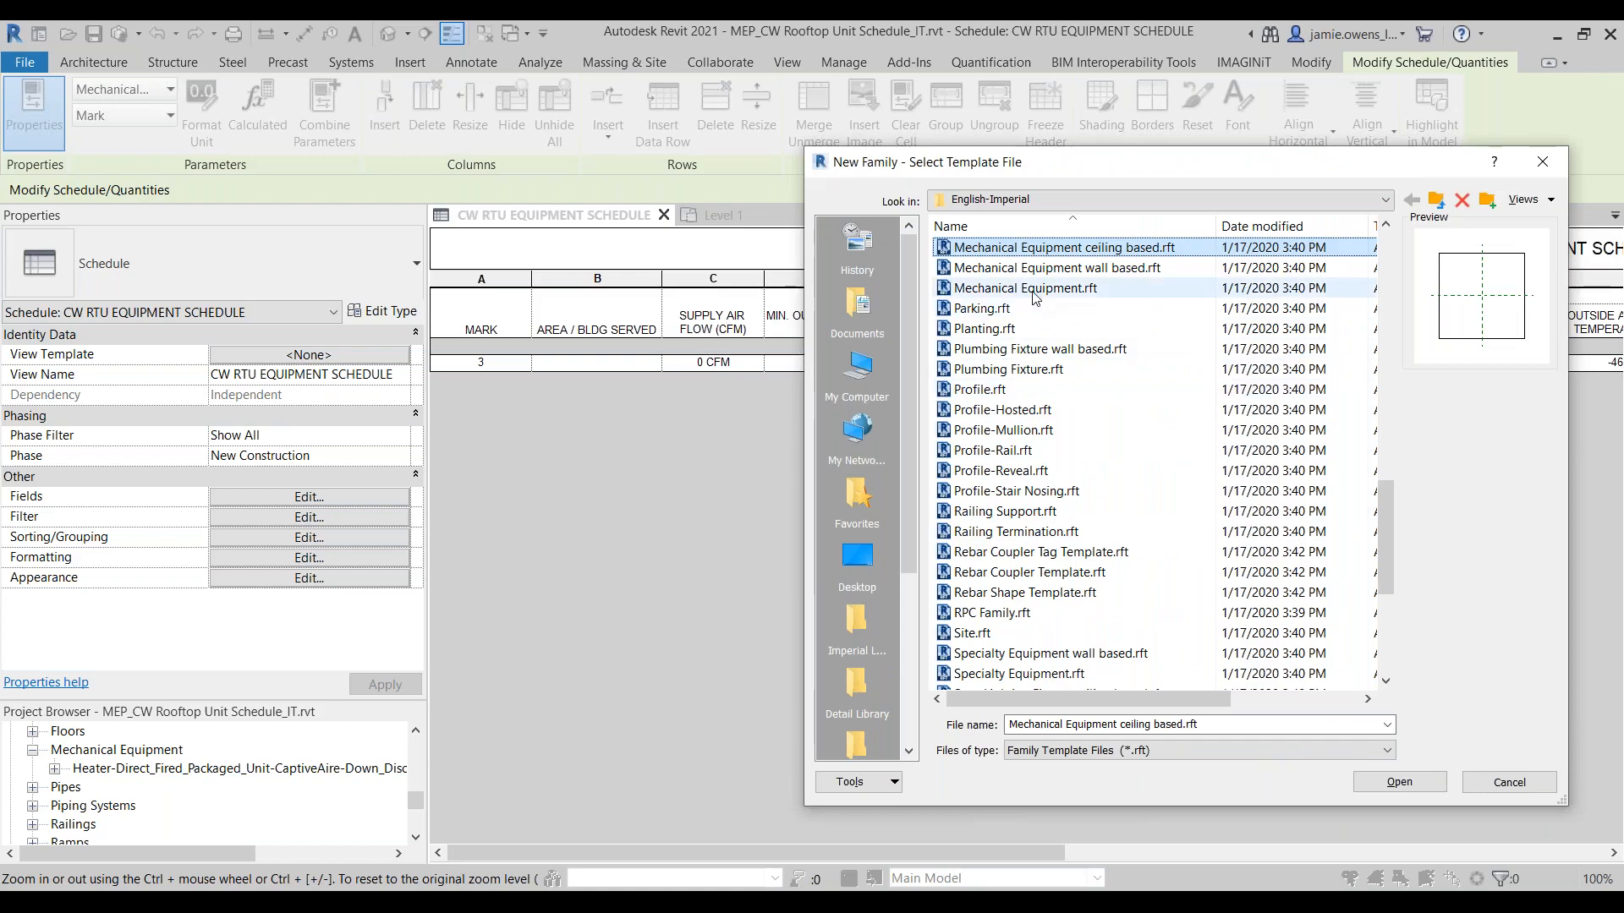
{"action": "left_click", "coordinate": [1399, 781]}
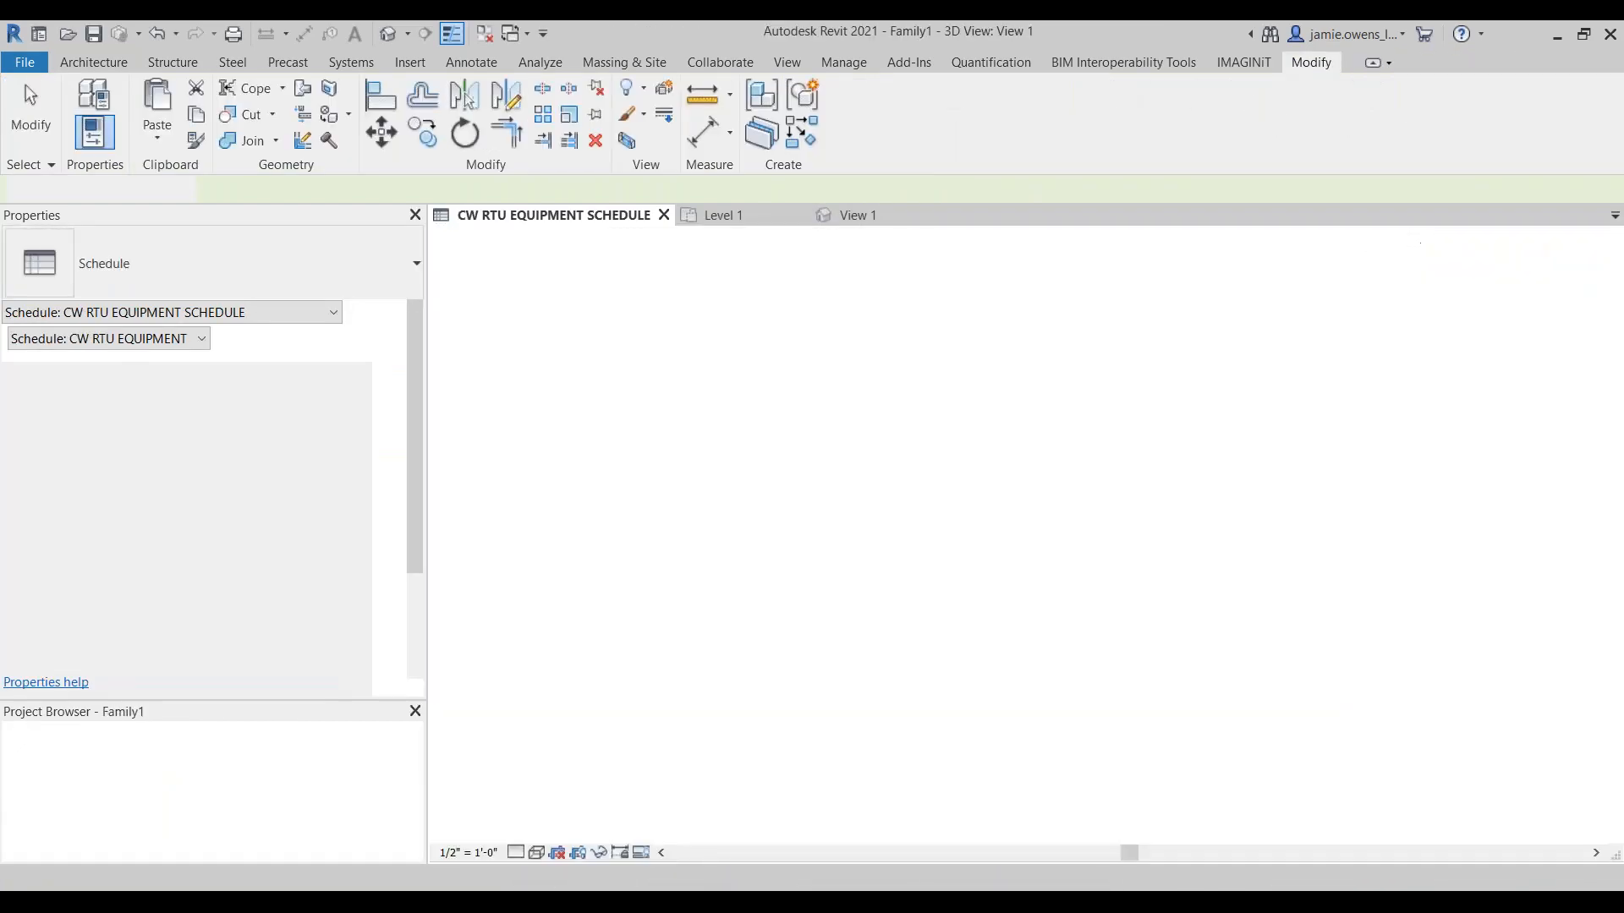
{"action": "middle_click_drag", "start_coordinate": [1091, 582], "coordinate": [985, 568]}
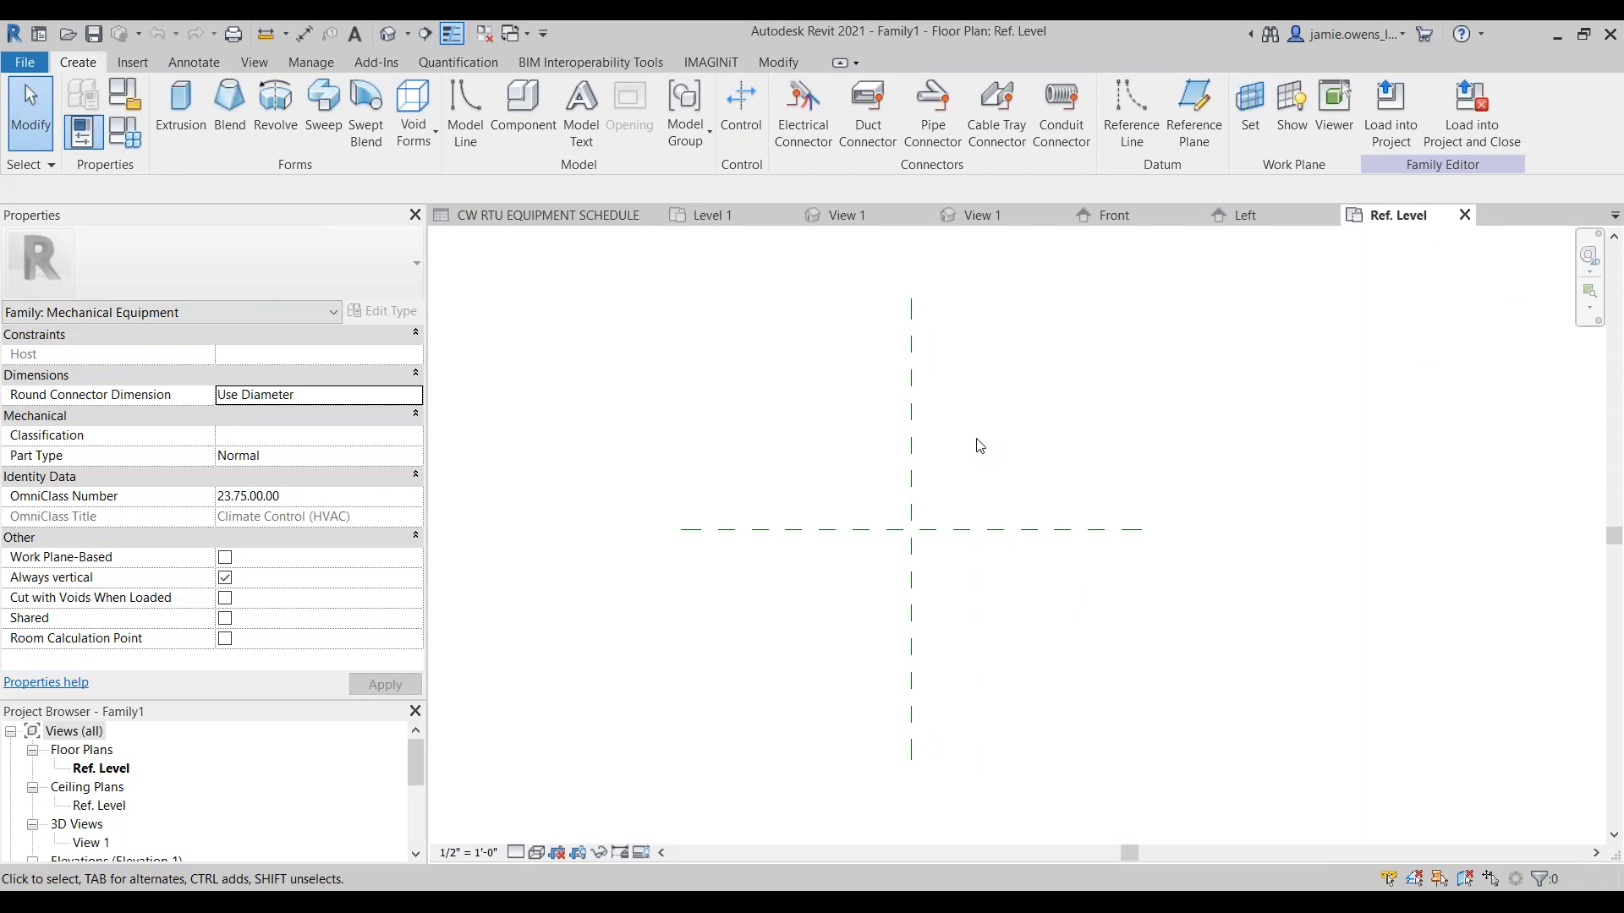
Step: Process the new family in the Family Processor with the saved actions list "IT Shared Paremters for MEP Content"
{"action": "left_click", "coordinate": [724, 60]}
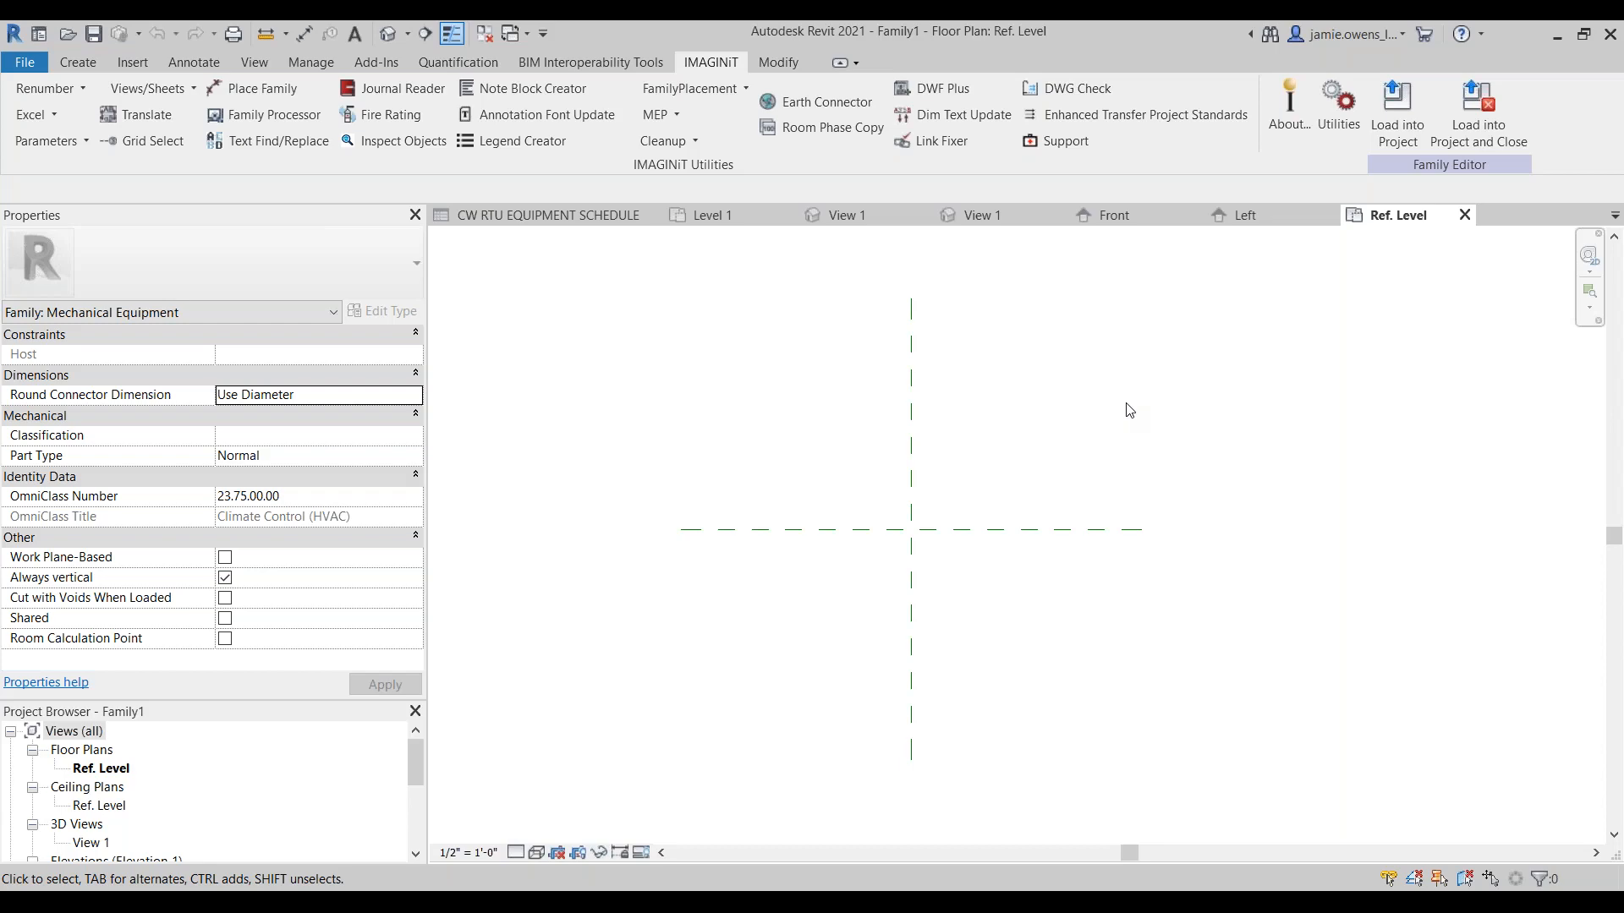
{"action": "left_click", "coordinate": [269, 116]}
{"action": "left_click", "coordinate": [336, 245]}
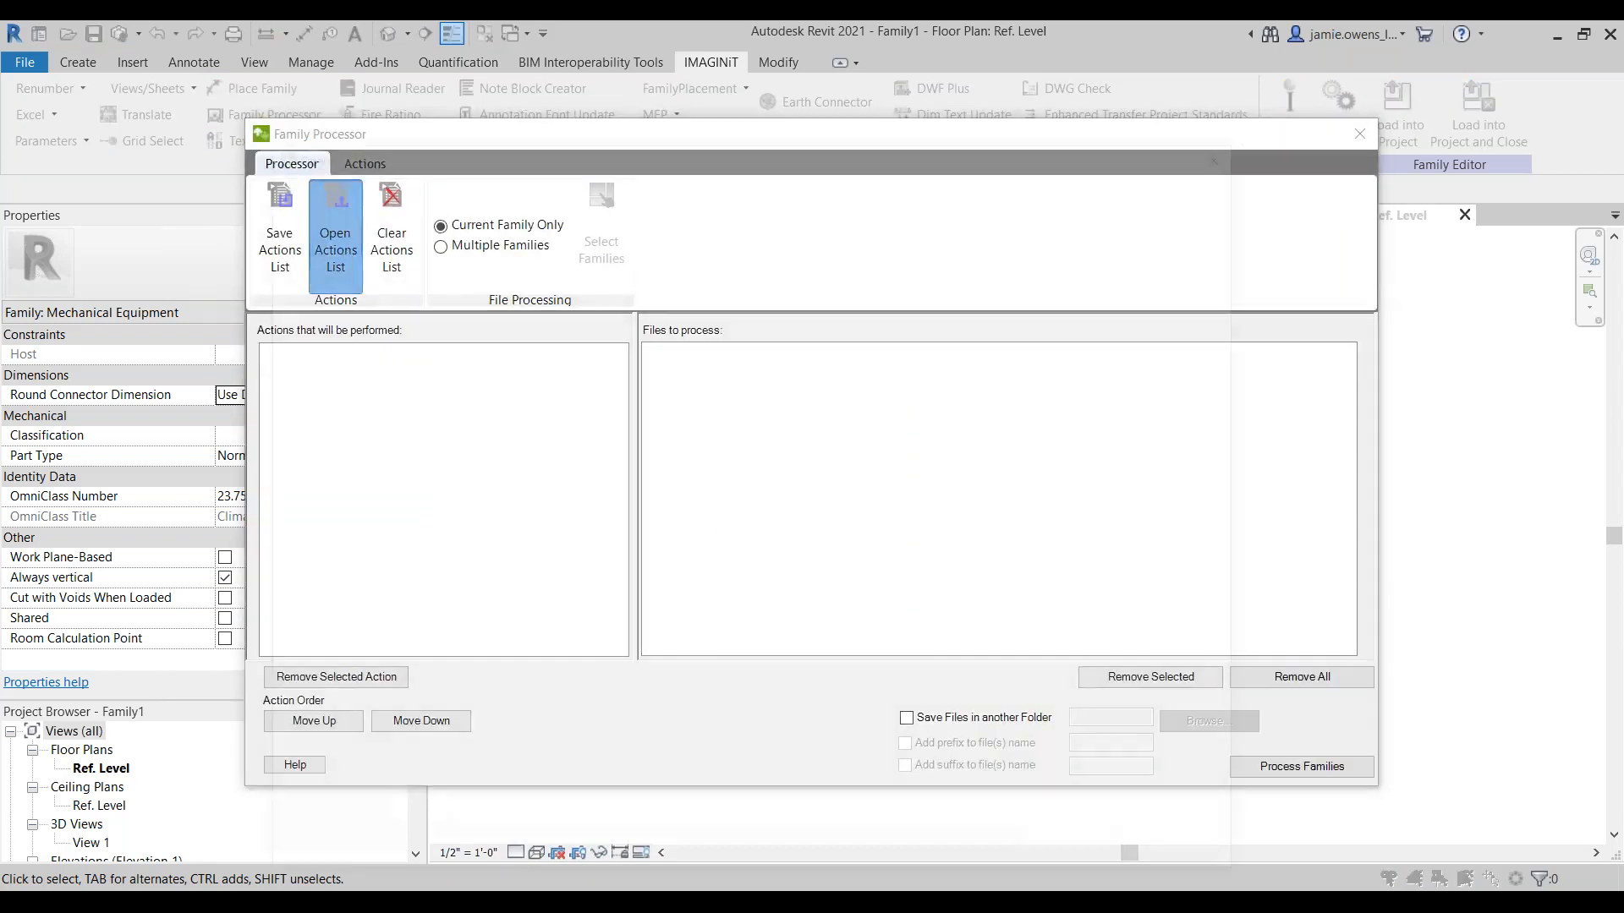
{"action": "left_click", "coordinate": [584, 354]}
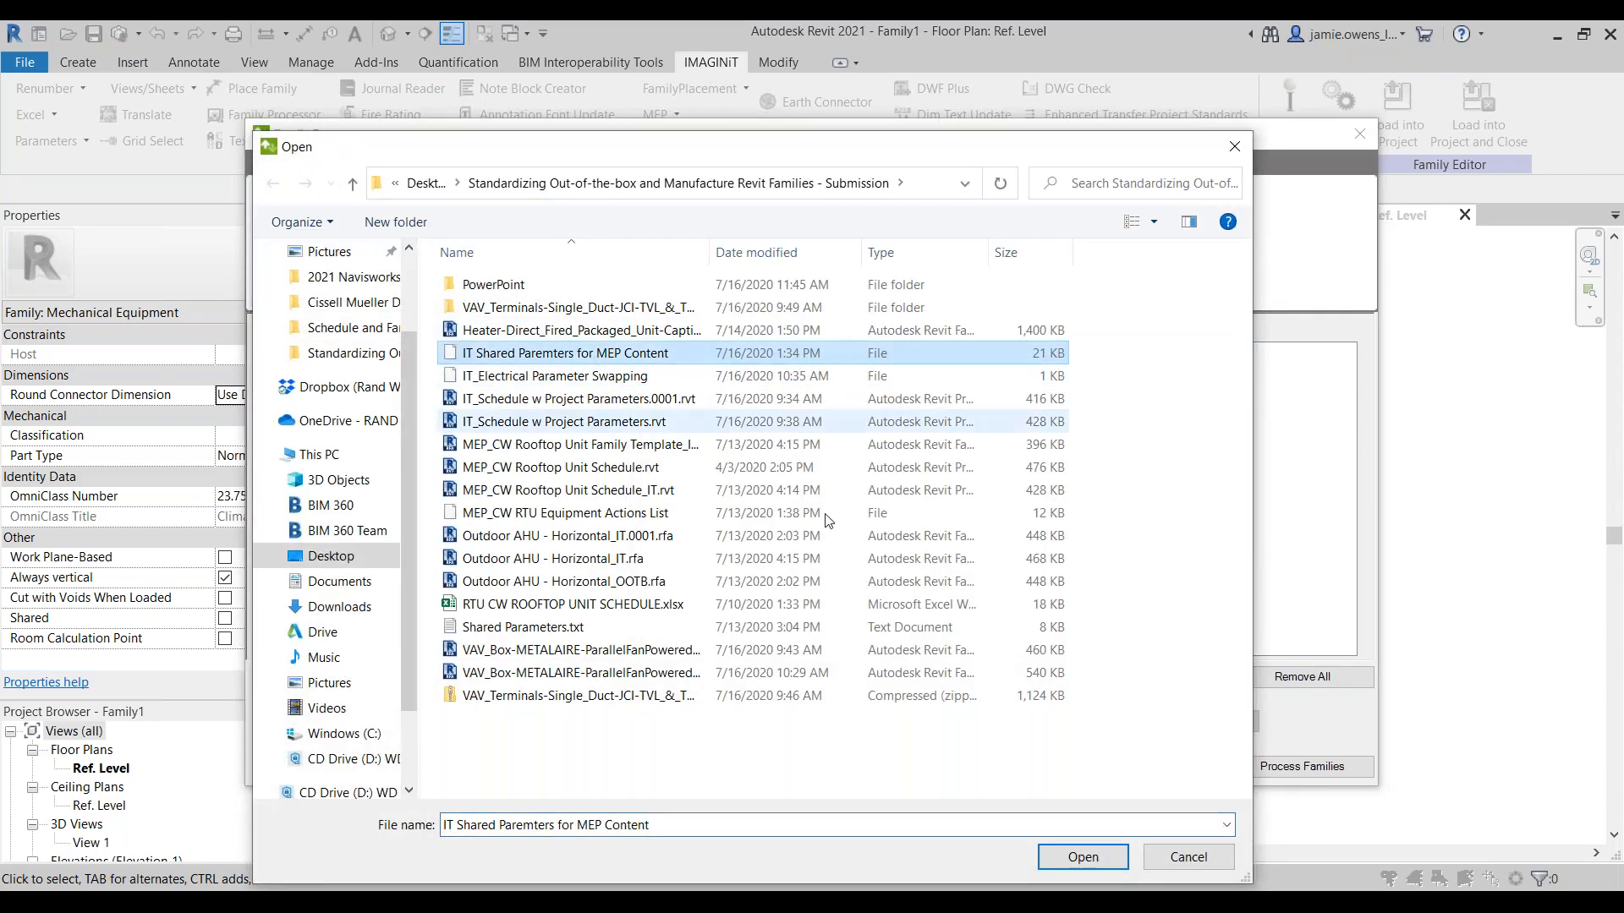
{"action": "left_click", "coordinate": [1084, 857]}
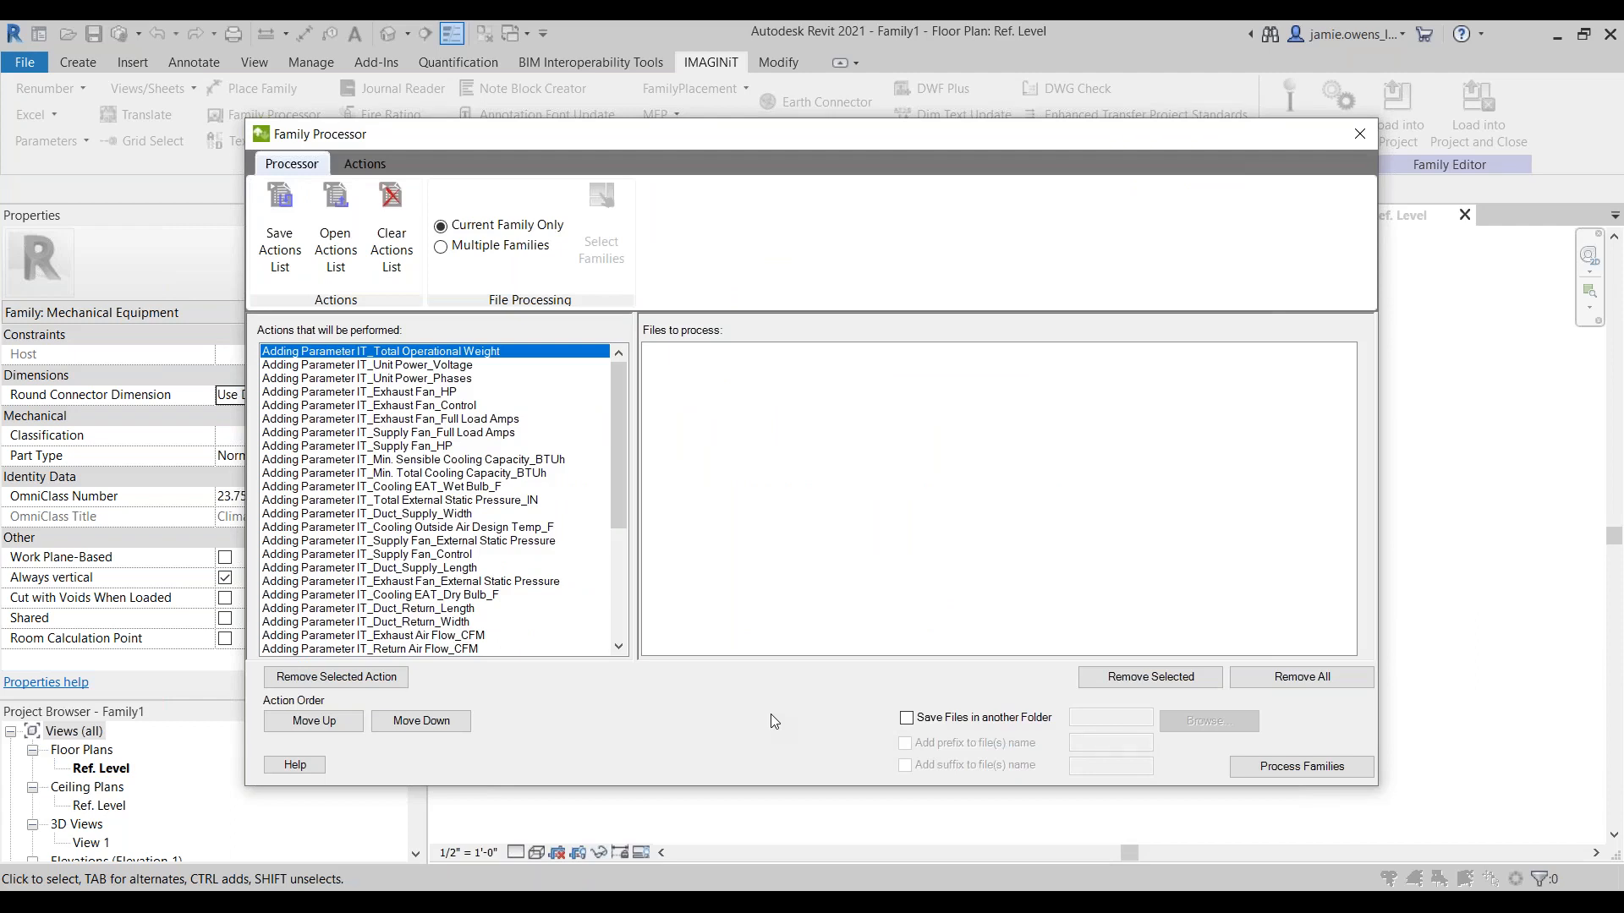
{"action": "left_click", "coordinate": [1282, 766]}
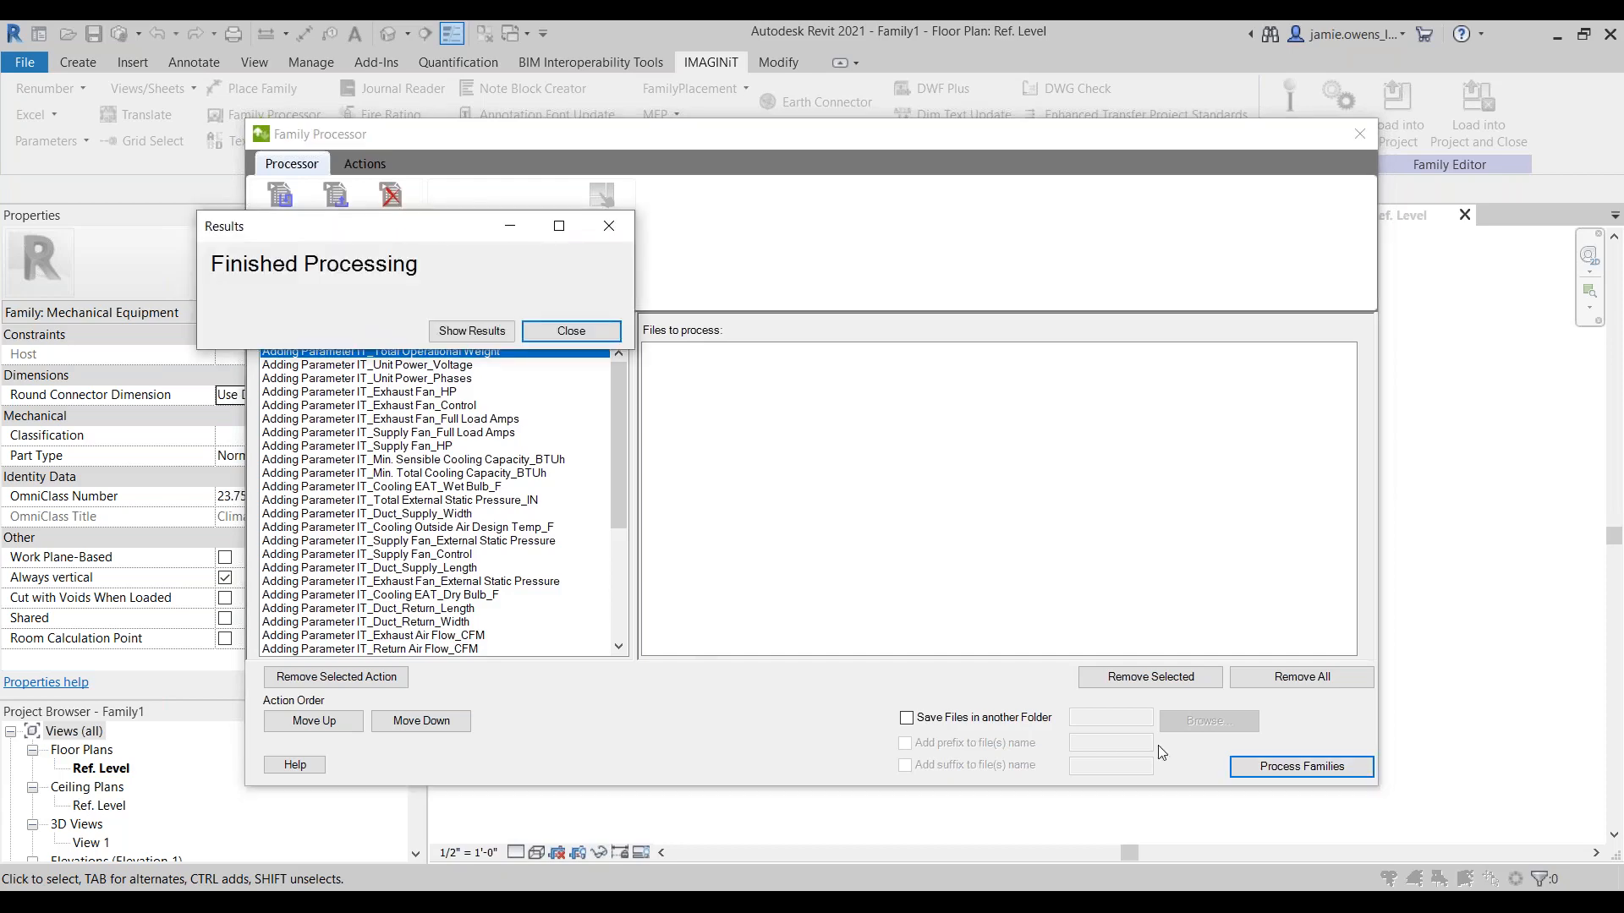
{"action": "left_click", "coordinate": [571, 331]}
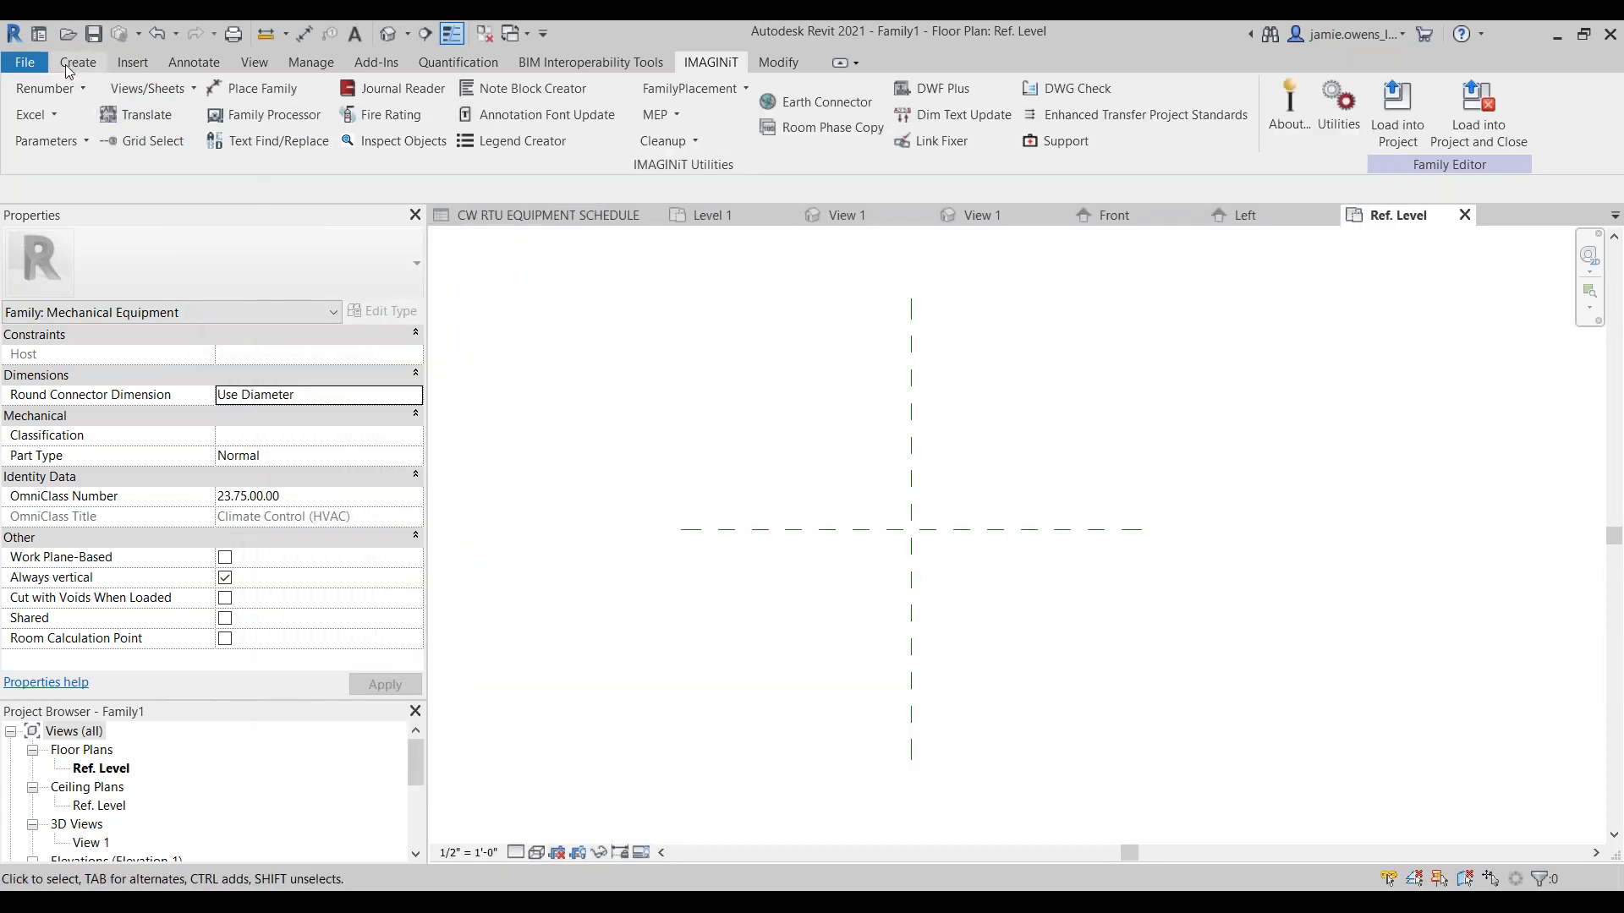
Step: Review the IT_ shared parameters listed in the new mechanical equipment family's family types
{"action": "left_click", "coordinate": [75, 63]}
{"action": "left_click", "coordinate": [82, 131]}
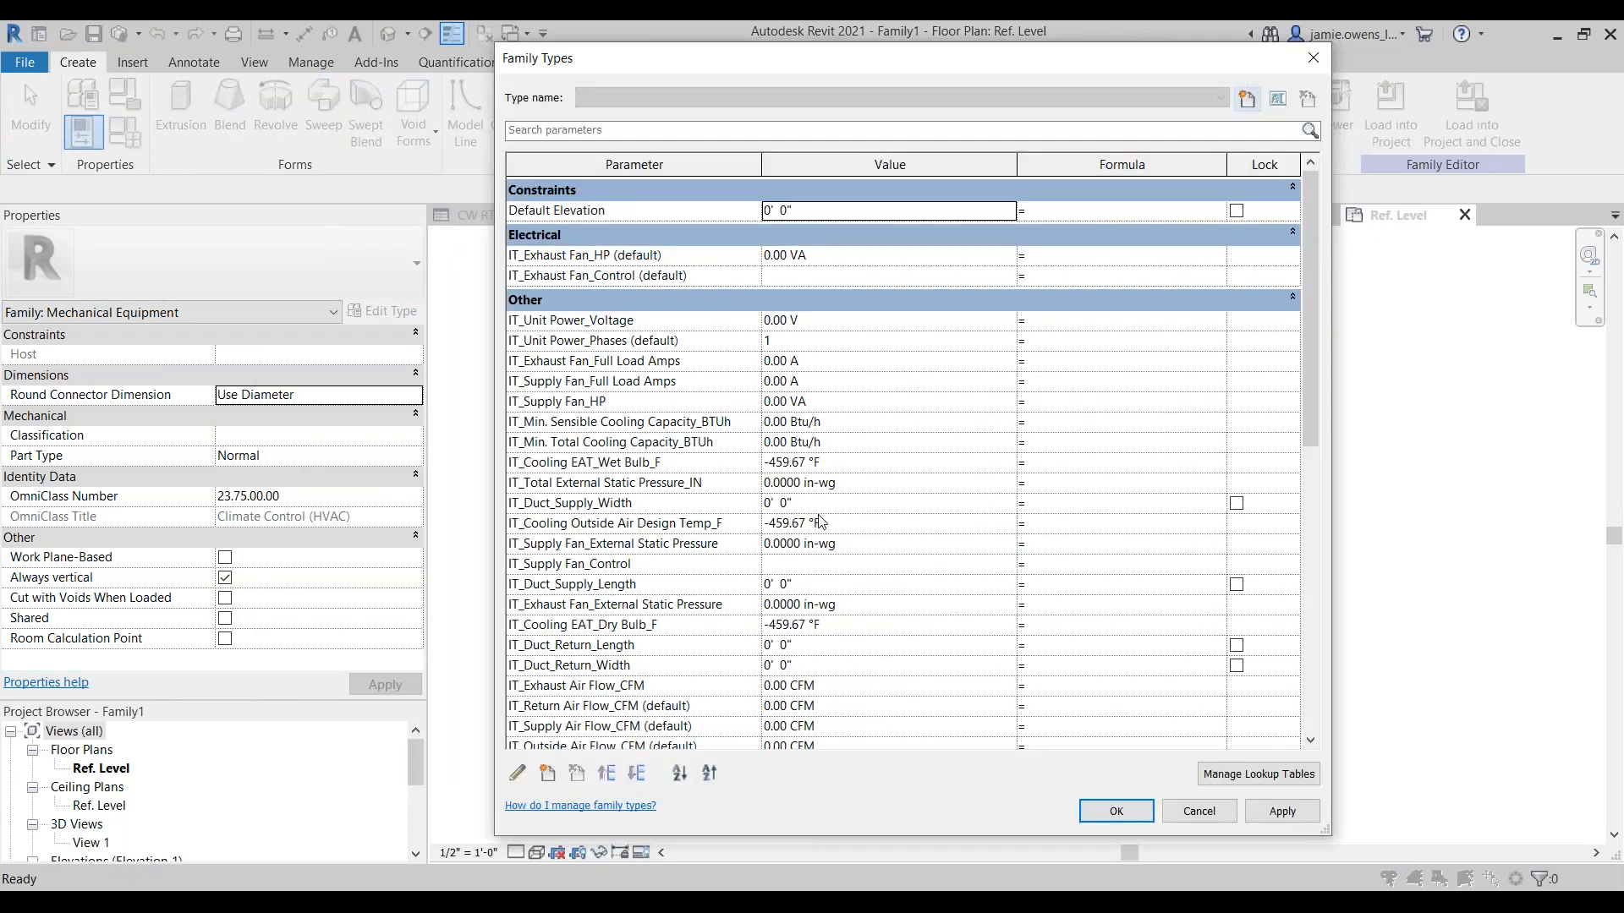
{"action": "scroll", "coordinate": [664, 464], "scroll_direction": "down", "scroll_amount": 6}
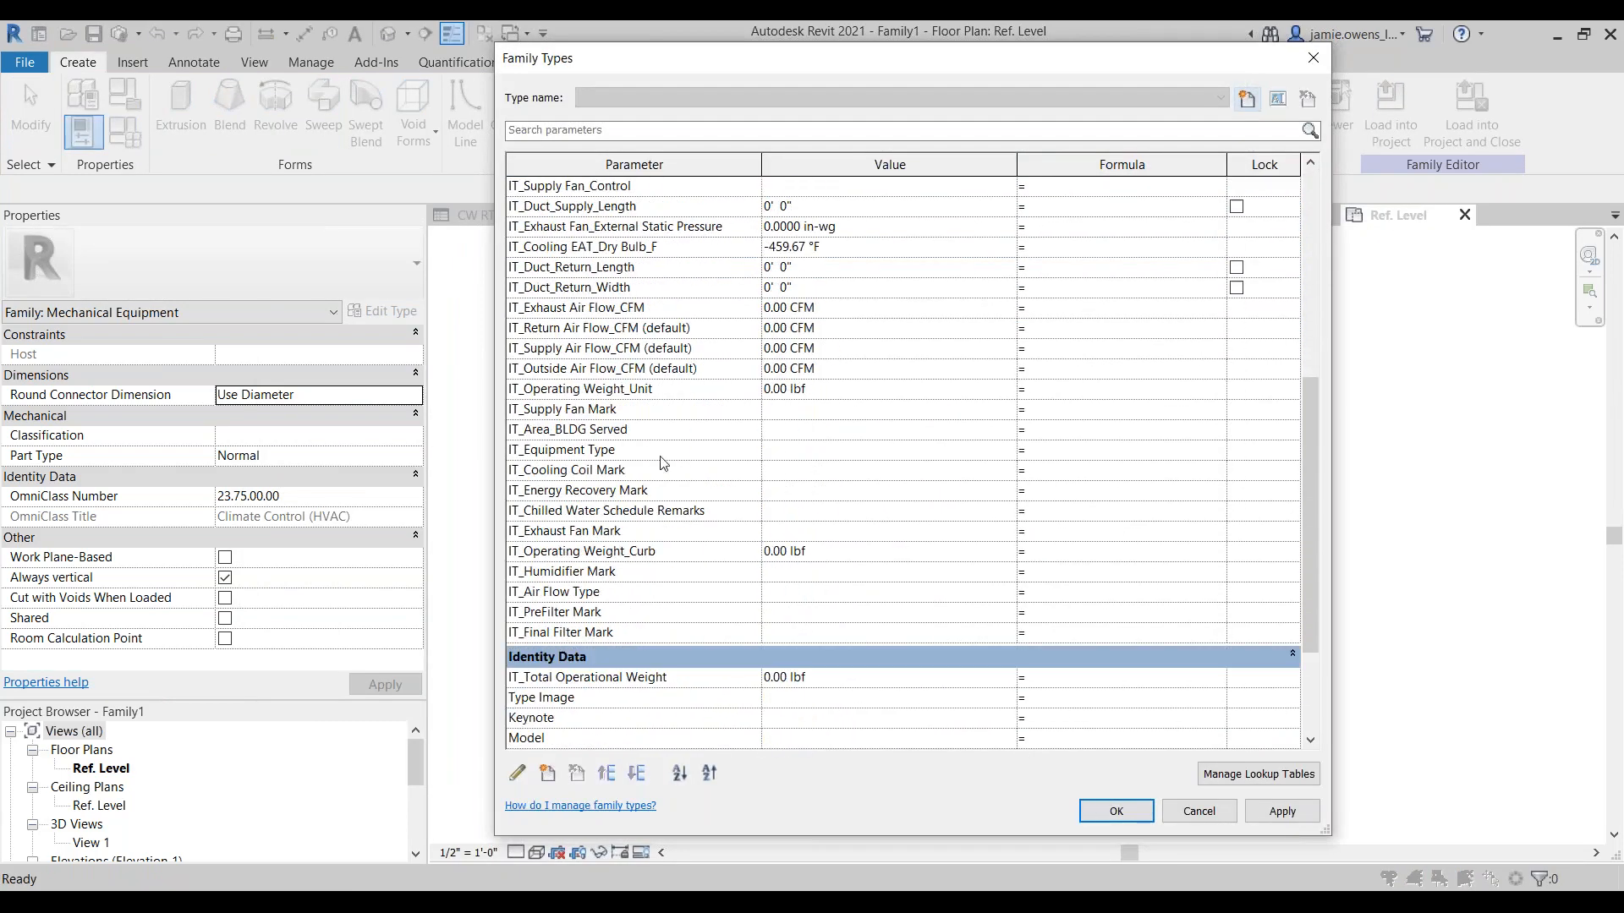
{"action": "scroll", "coordinate": [664, 463], "scroll_direction": "up", "scroll_amount": 6}
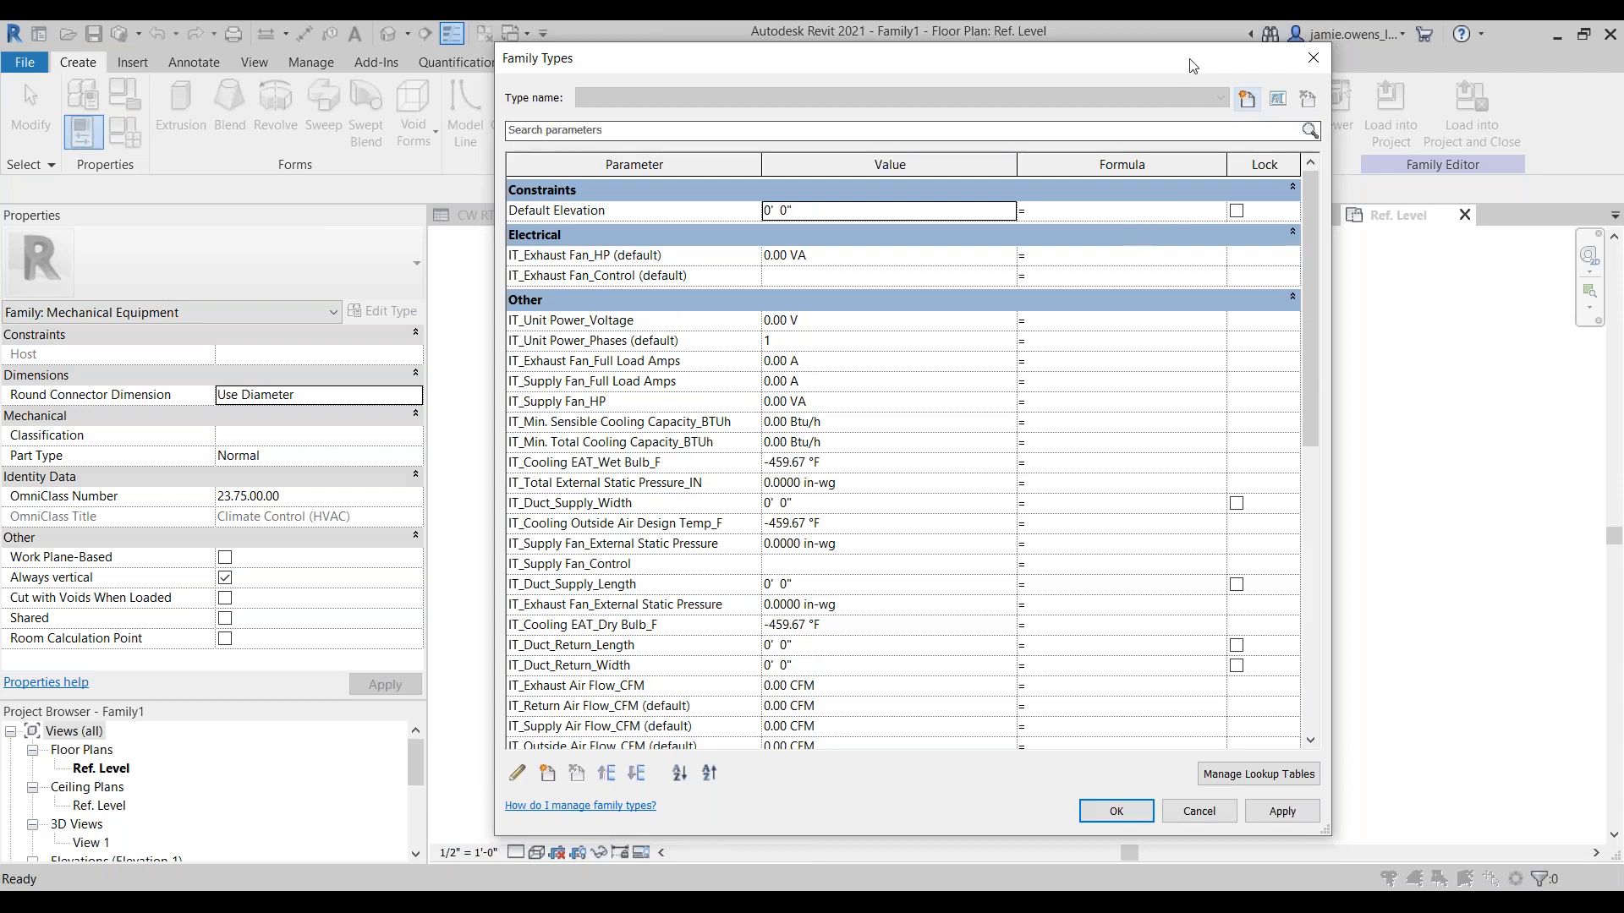
{"action": "left_click_drag", "start_coordinate": [1193, 66], "coordinate": [804, 86]}
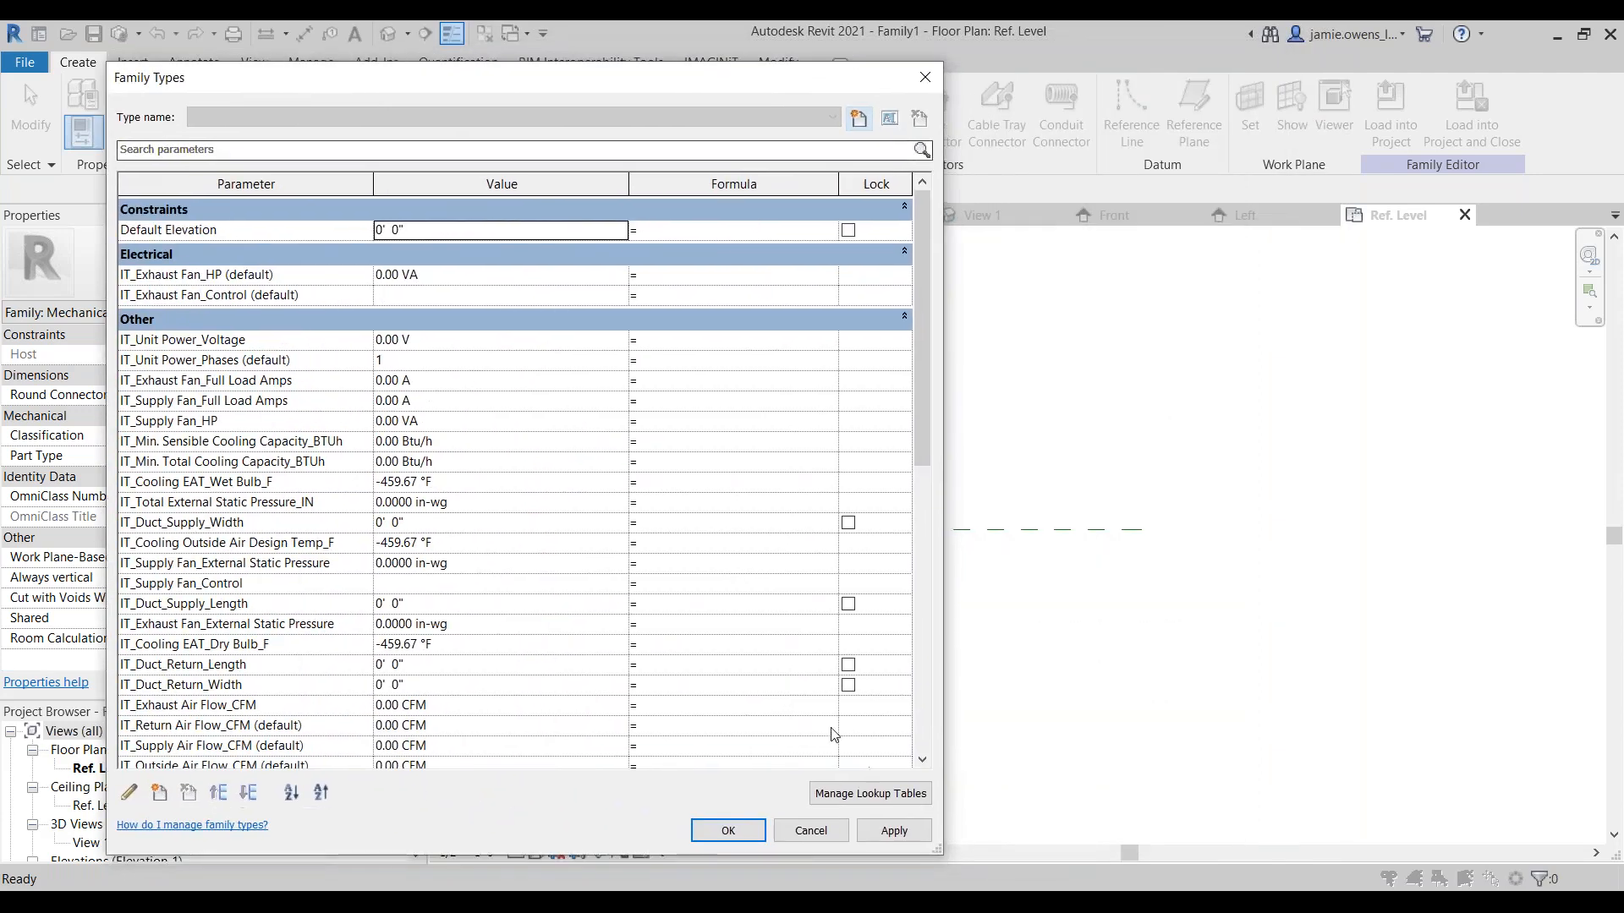
{"action": "left_click", "coordinate": [738, 829]}
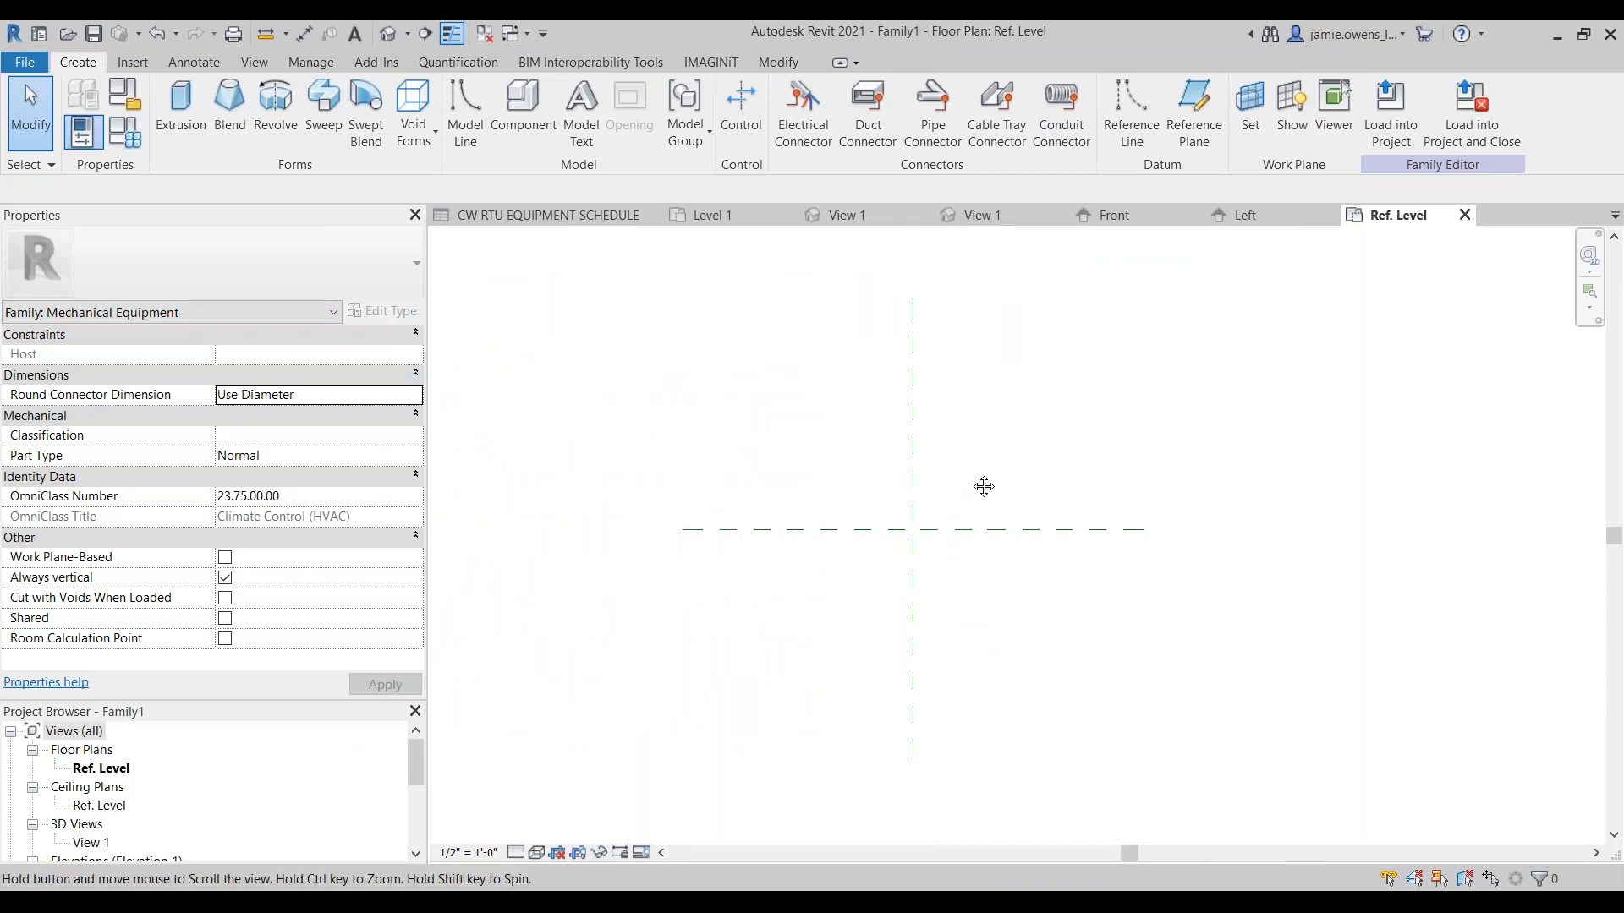
Step: Save the new family as "IT_RTU MEP Equipment Family Template" in the Submission folder
{"action": "middle_click_drag", "start_coordinate": [979, 482], "coordinate": [1062, 475]}
{"action": "left_click", "coordinate": [24, 63]}
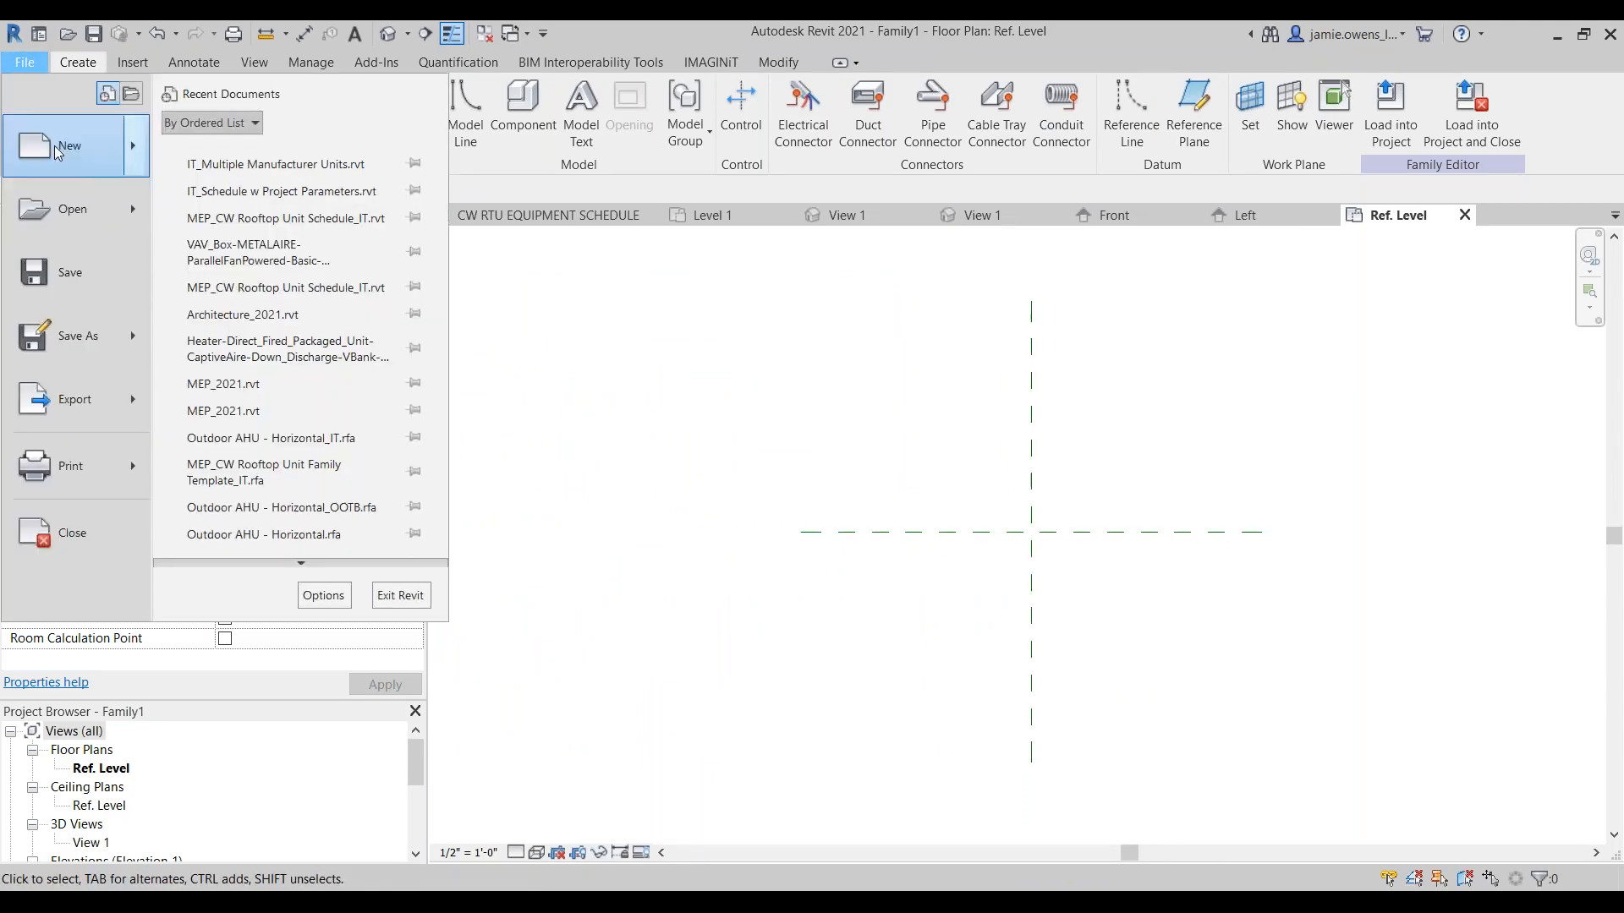
{"action": "mouse_move", "coordinate": [105, 342]}
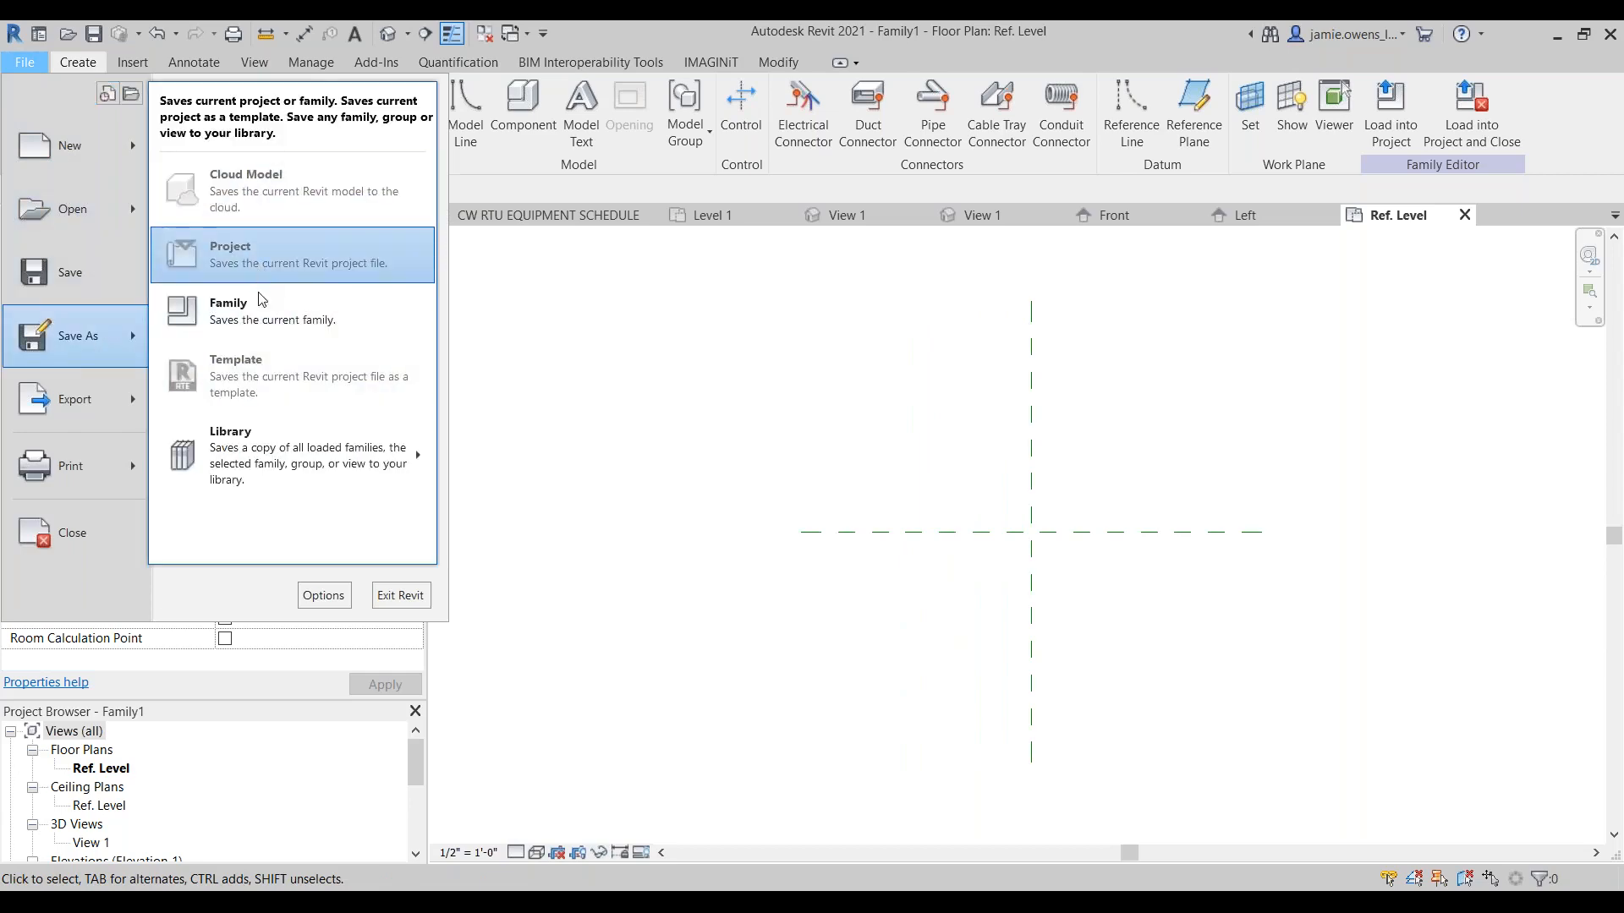
{"action": "left_click", "coordinate": [289, 318]}
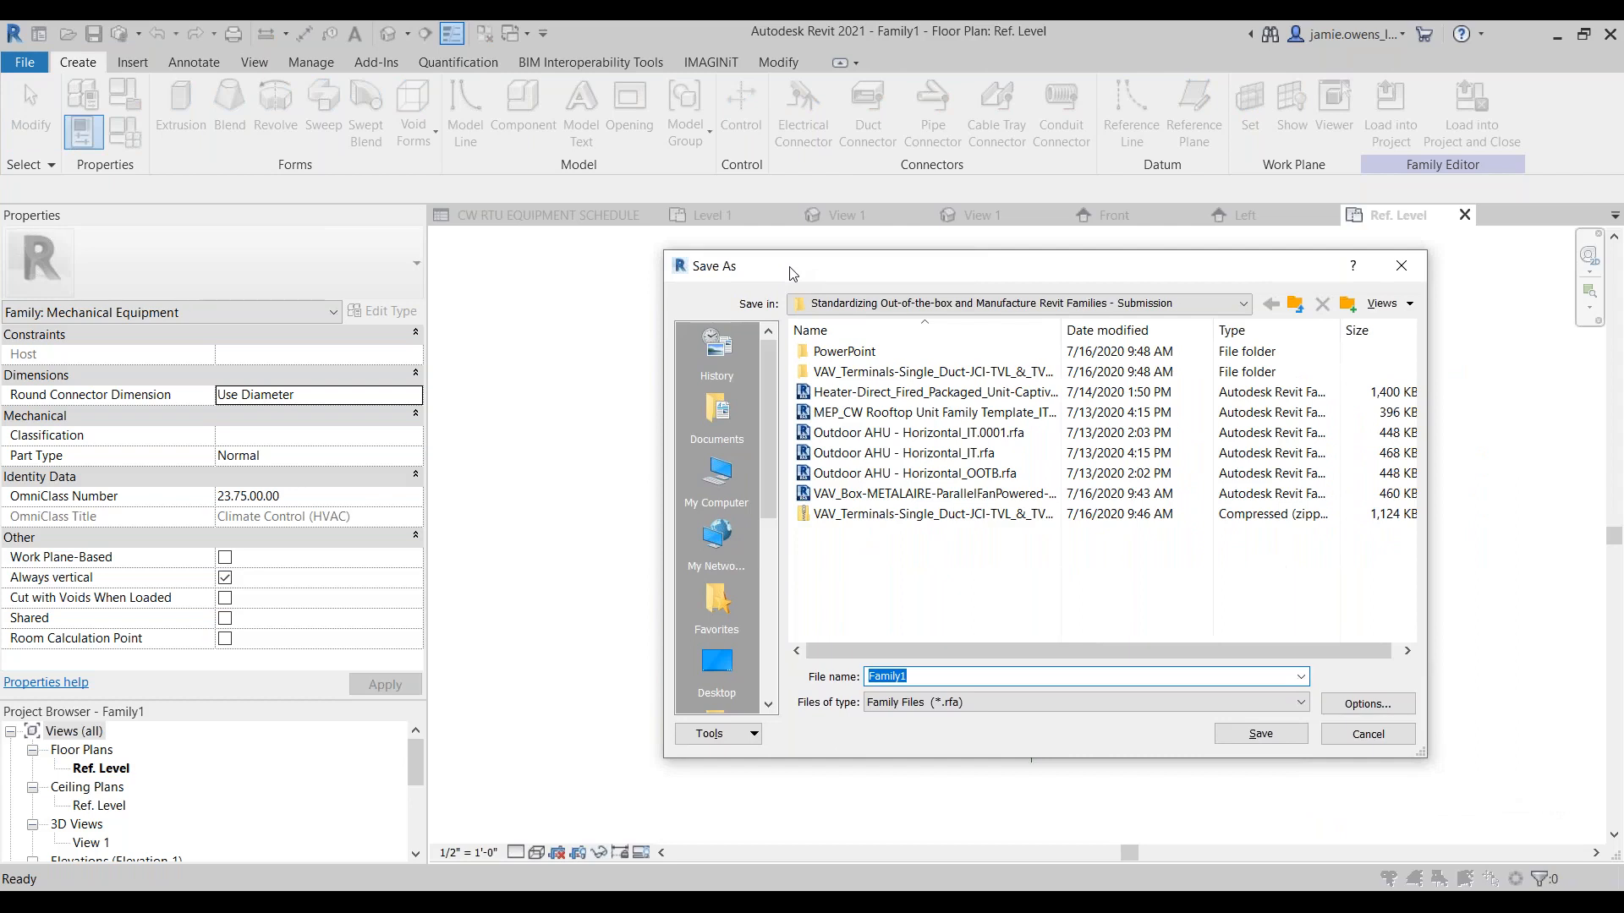
{"action": "type", "text": "IT_"}
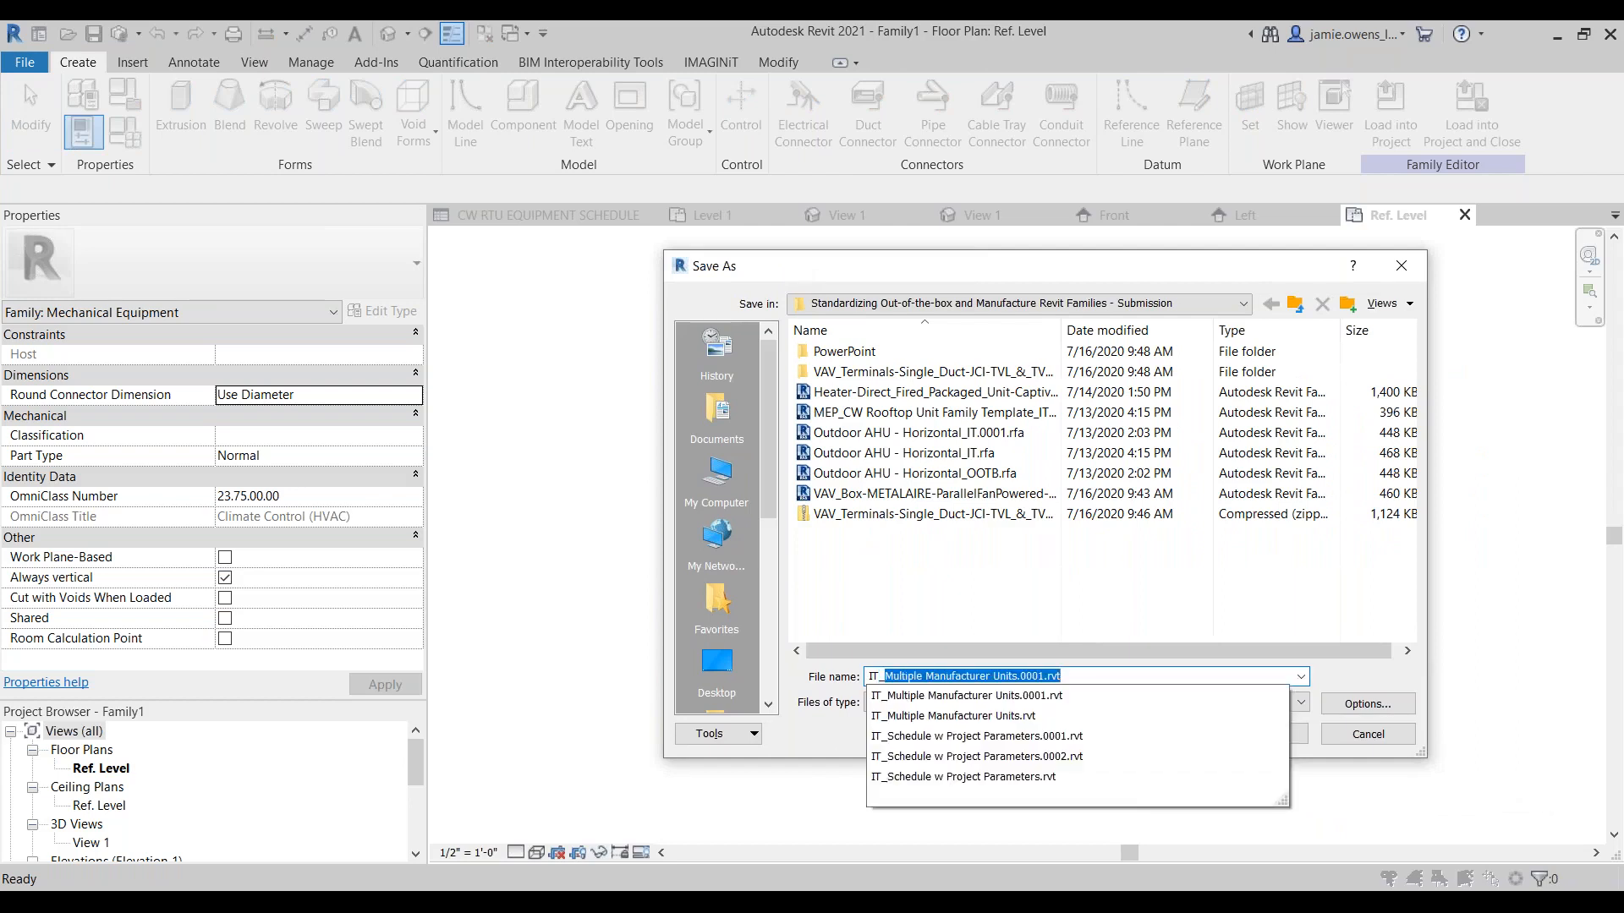
{"action": "type", "text": "RTU MEP EQUipemn"}
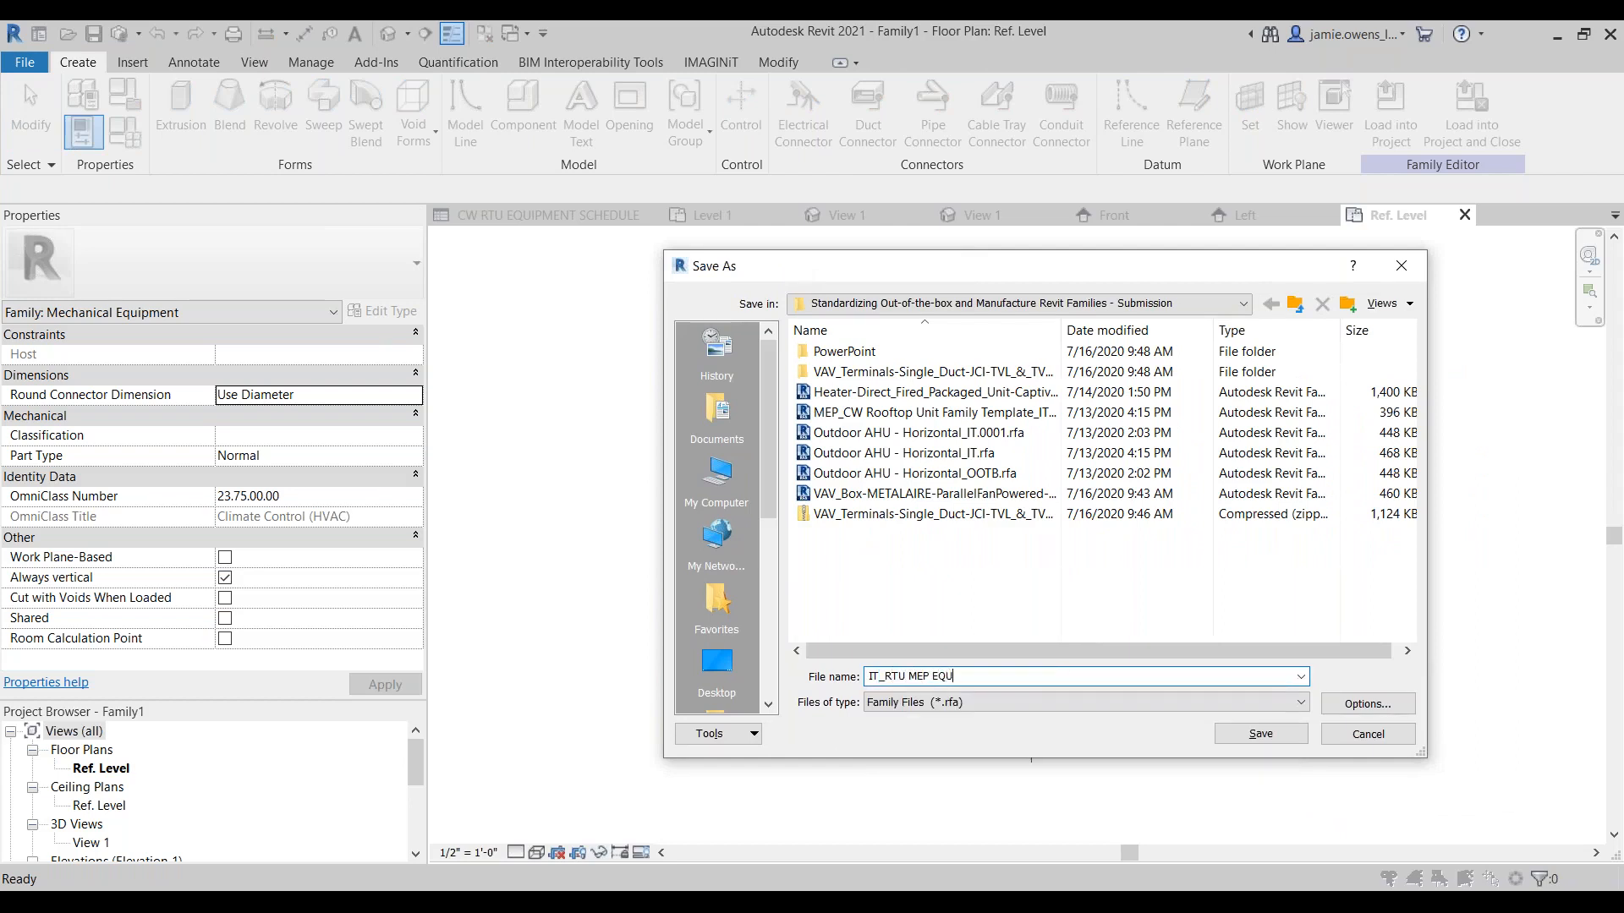
{"action": "key", "text": "BackSpace"}
{"action": "key", "text": "BackSpace"}
{"action": "key", "text": "BackSpace"}
{"action": "key", "text": "BackSpace"}
{"action": "key", "text": "BackSpace"}
{"action": "key", "text": "BackSpace"}
{"action": "key", "text": "BackSpace"}
{"action": "type", "text": "quipment Family Template"}
{"action": "left_click", "coordinate": [1261, 734]}
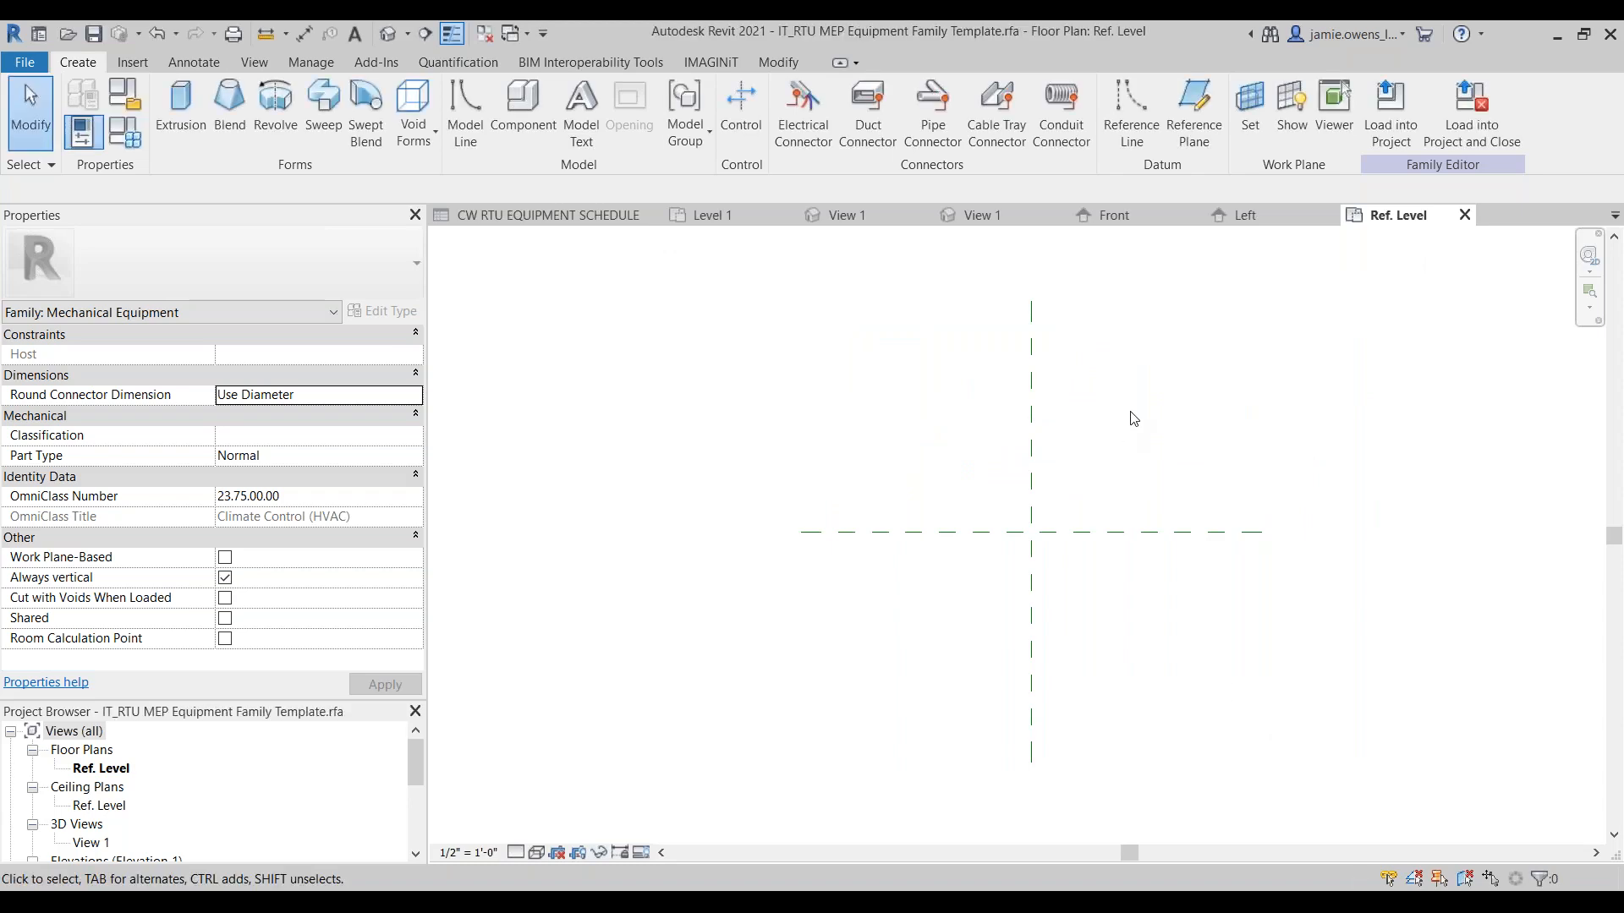
Step: Close all open views of IT_RTU MEP Equipment Family Template.rfa, leaving the Outdoor AHU - Horizontal_OOTB family's 3D view active
{"action": "middle_click_drag", "start_coordinate": [1095, 443], "coordinate": [1026, 432]}
{"action": "left_click", "coordinate": [1464, 215]}
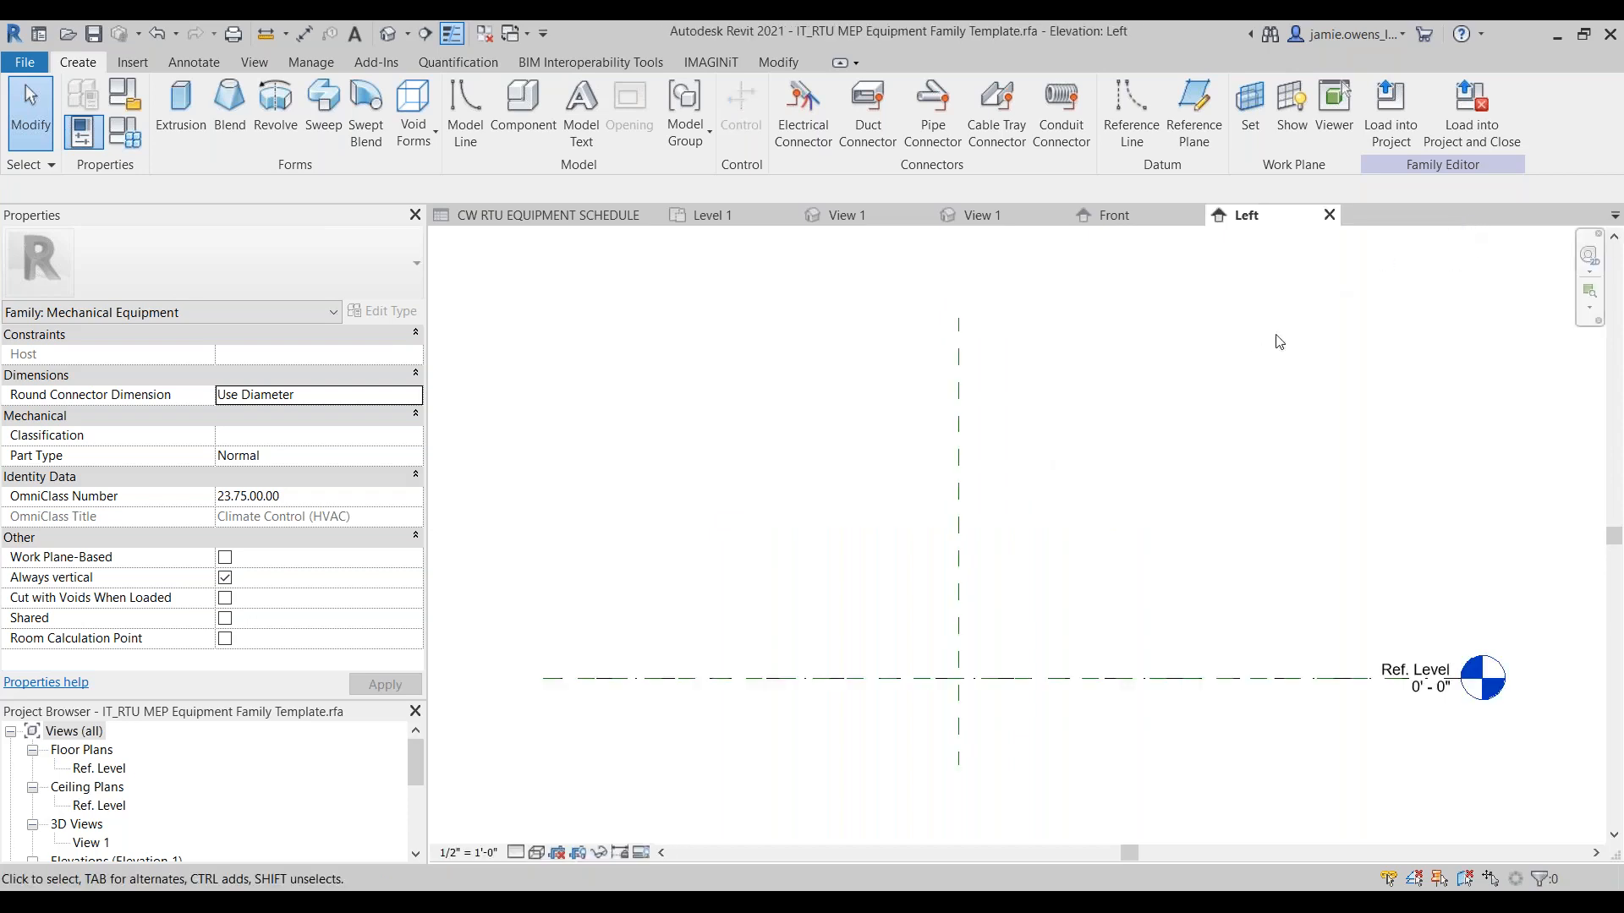
{"action": "left_click", "coordinate": [1330, 215]}
{"action": "left_click", "coordinate": [1194, 215]}
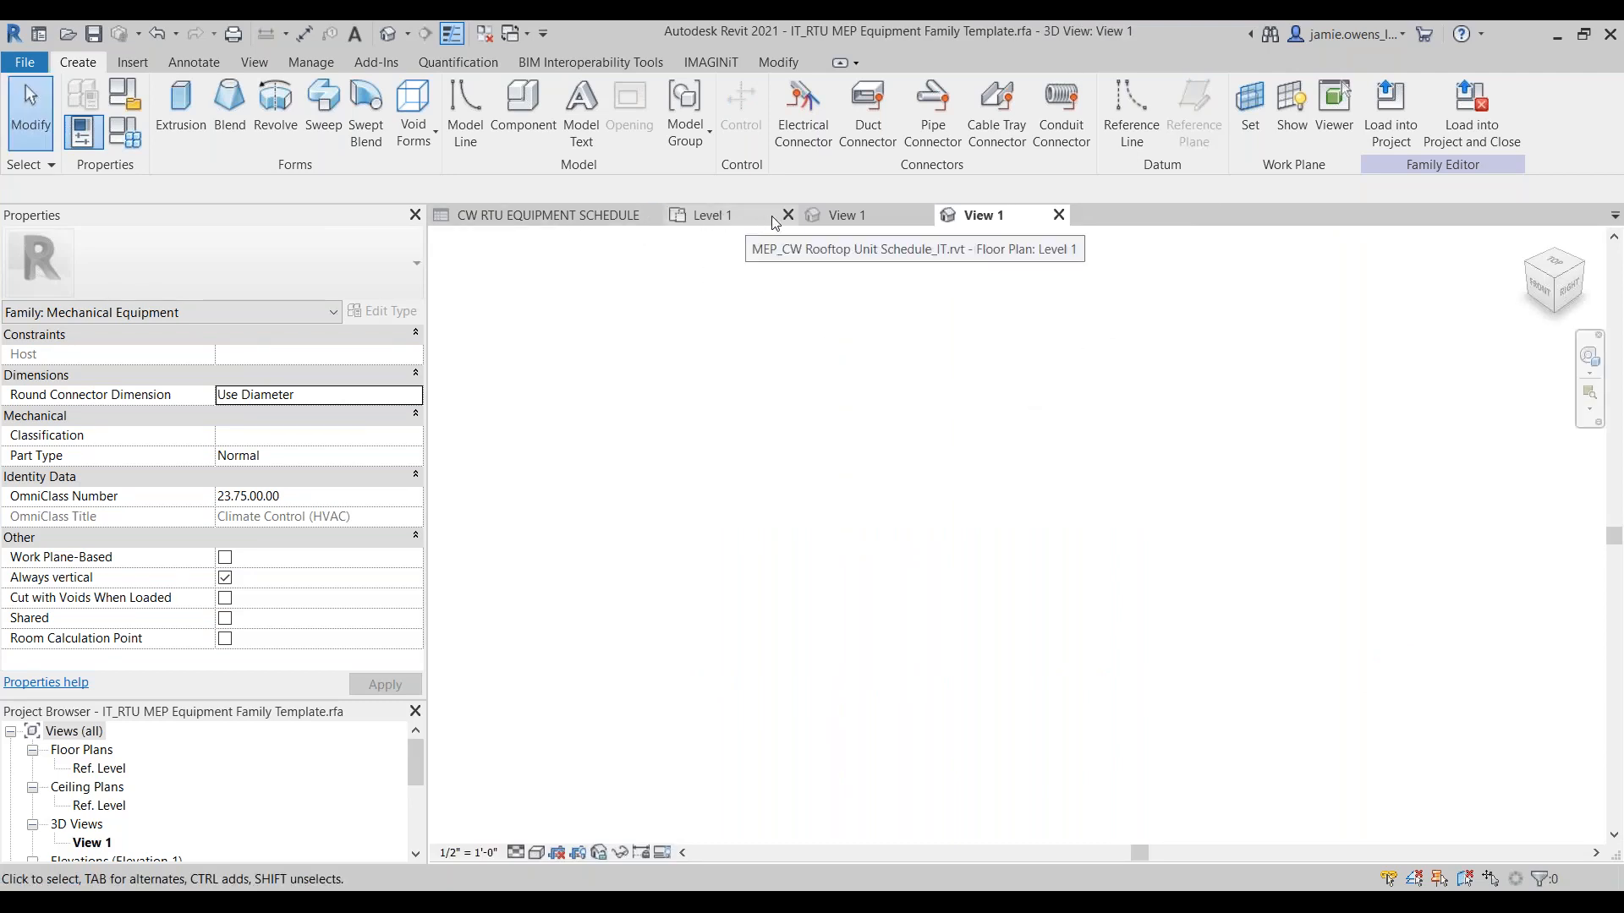
{"action": "left_click", "coordinate": [861, 218]}
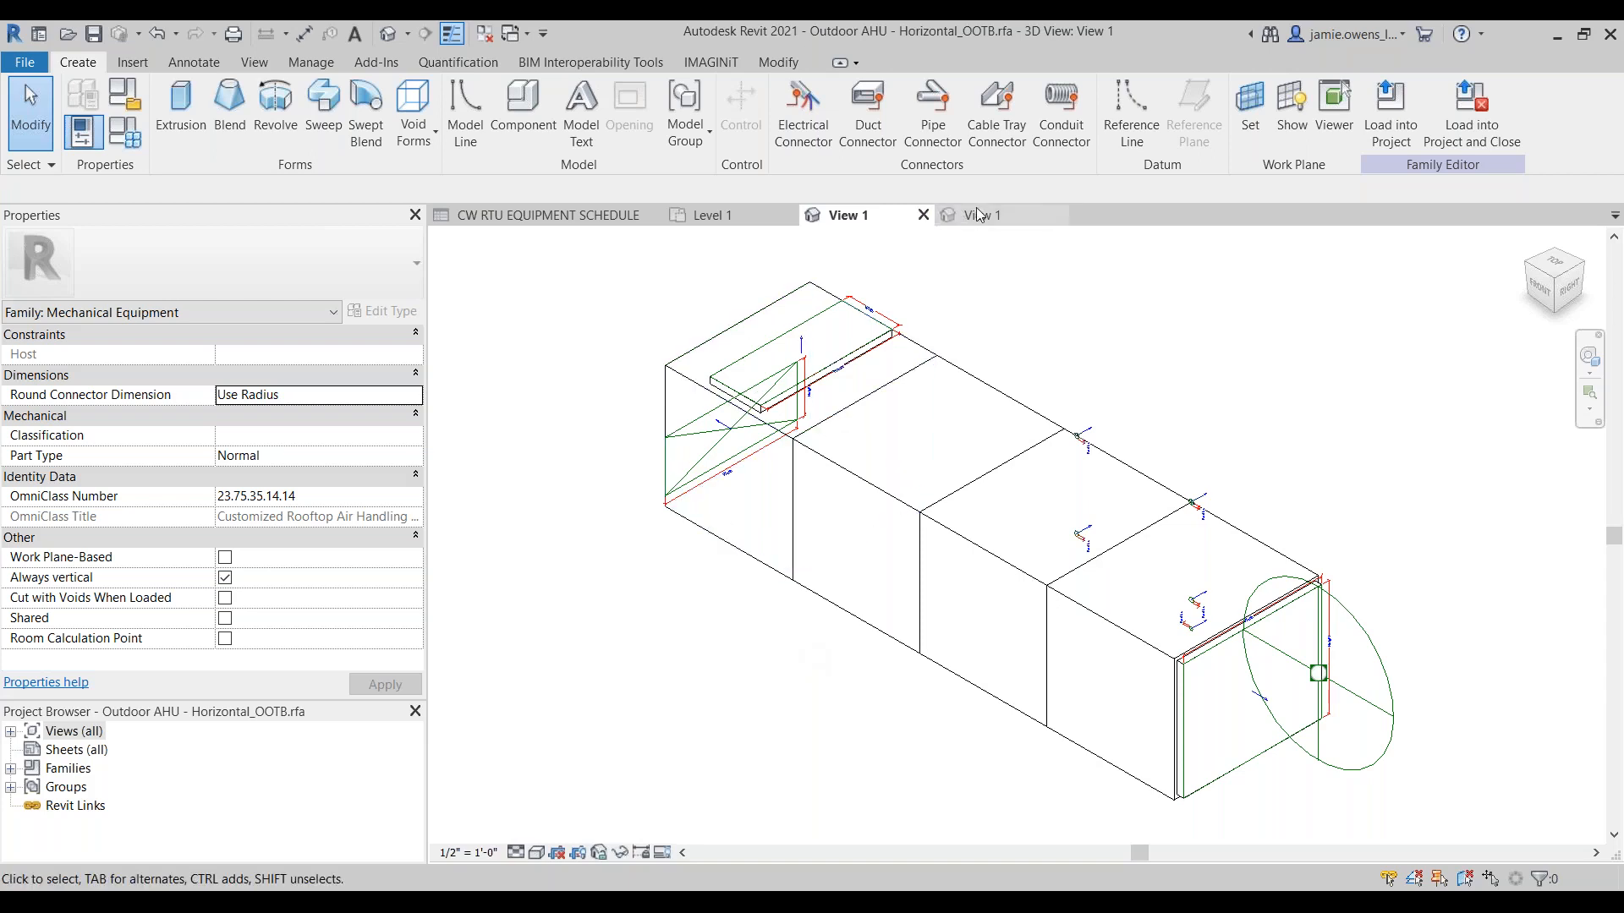
{"action": "left_click", "coordinate": [1058, 215]}
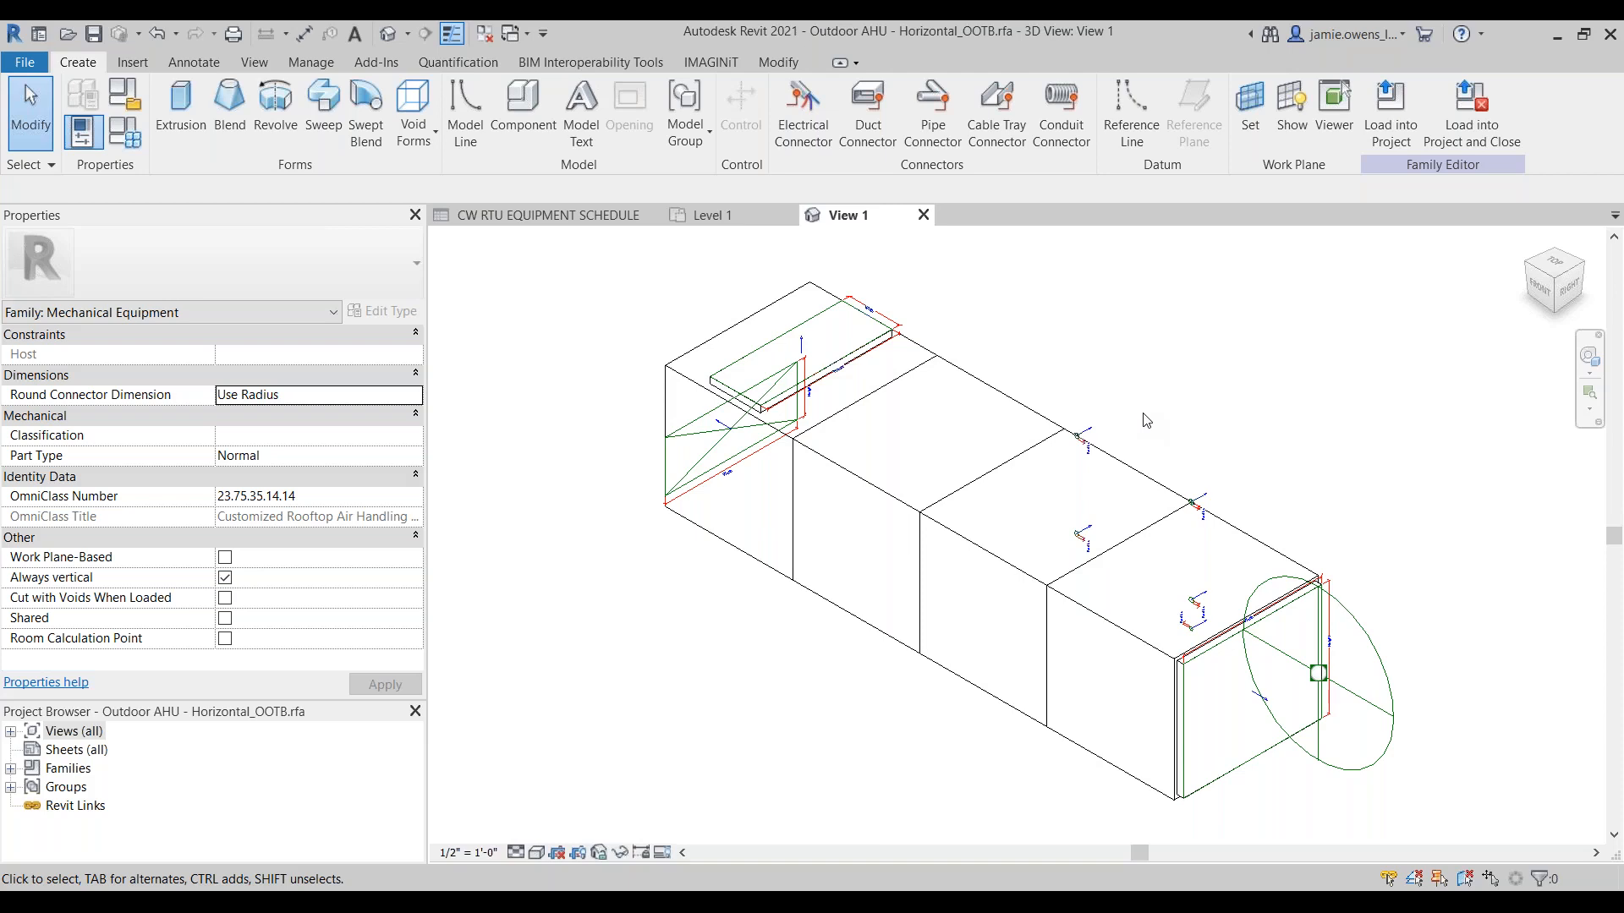
Step: Return to the CW RTU EQUIPMENT SCHEDULE and open the project's Heater-Direct_Fired_Packaged_Unit mechanical equipment family for editing
{"action": "left_click", "coordinate": [520, 216]}
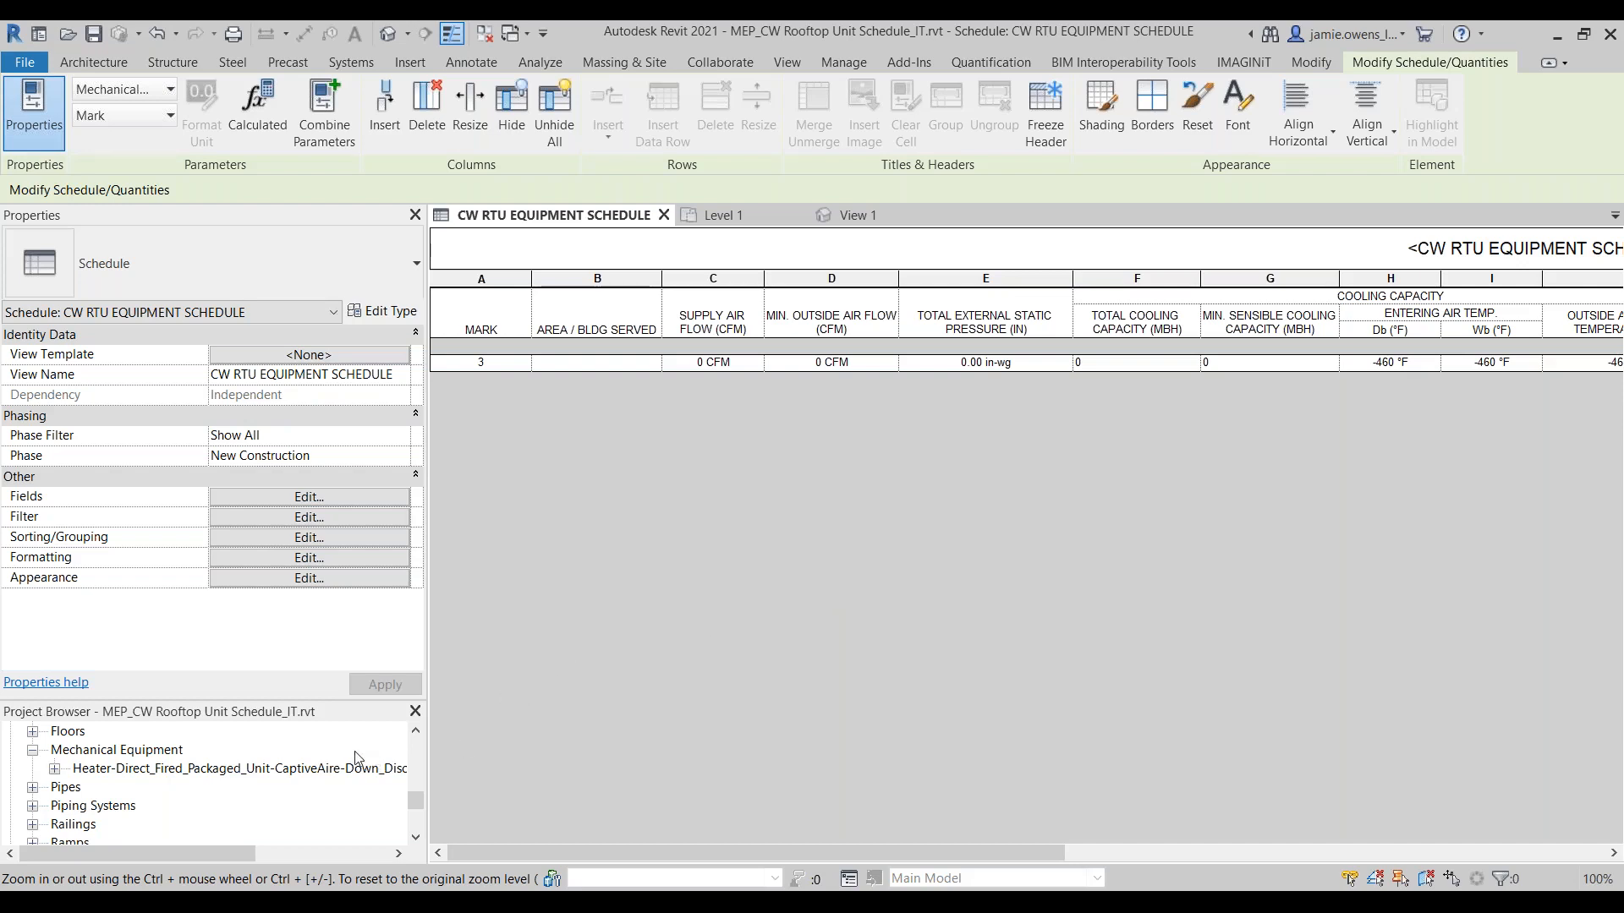
{"action": "right_click", "coordinate": [289, 768]}
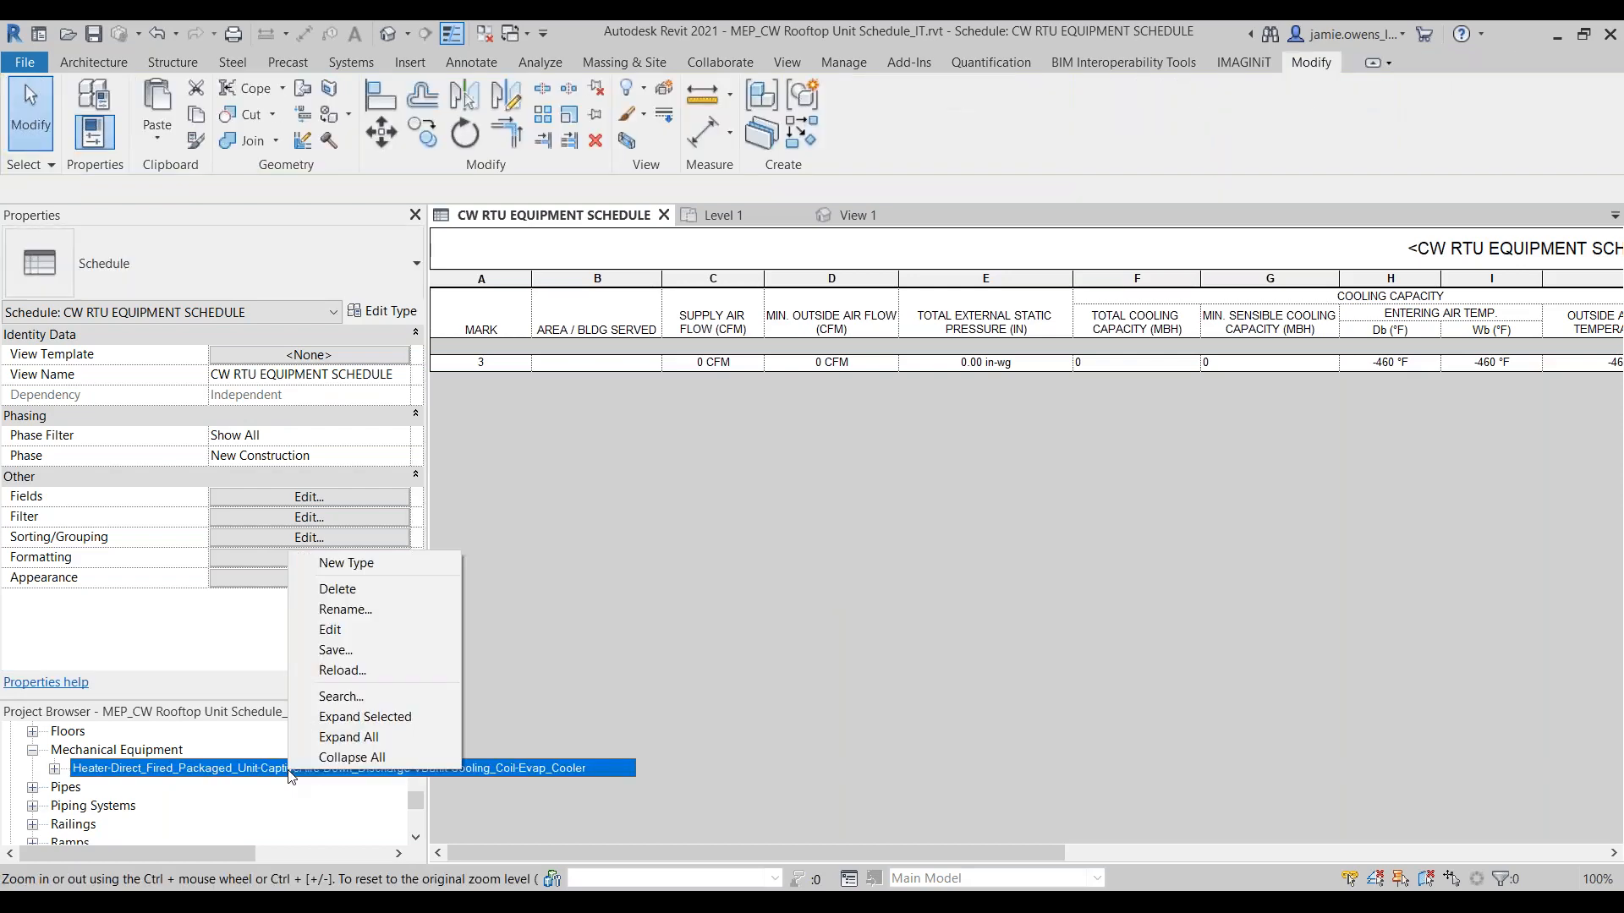
{"action": "left_click", "coordinate": [330, 630]}
{"action": "left_click", "coordinate": [973, 557]}
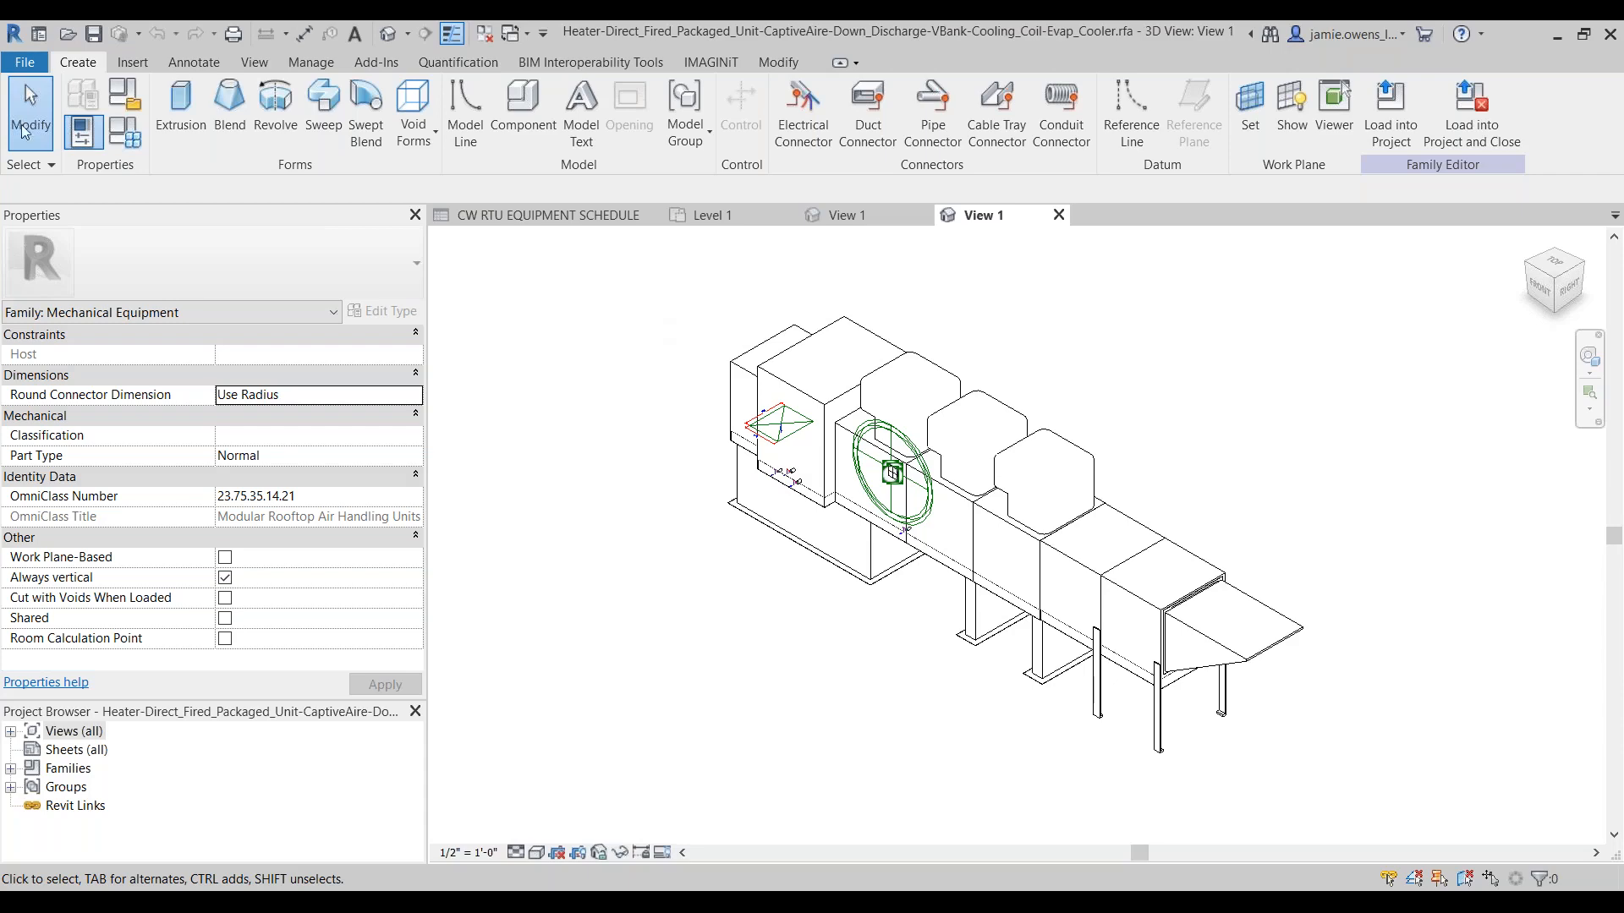
Step: Save the heater family under the new name "IT_RTU CW Equipment" and close it
{"action": "left_click", "coordinate": [24, 61]}
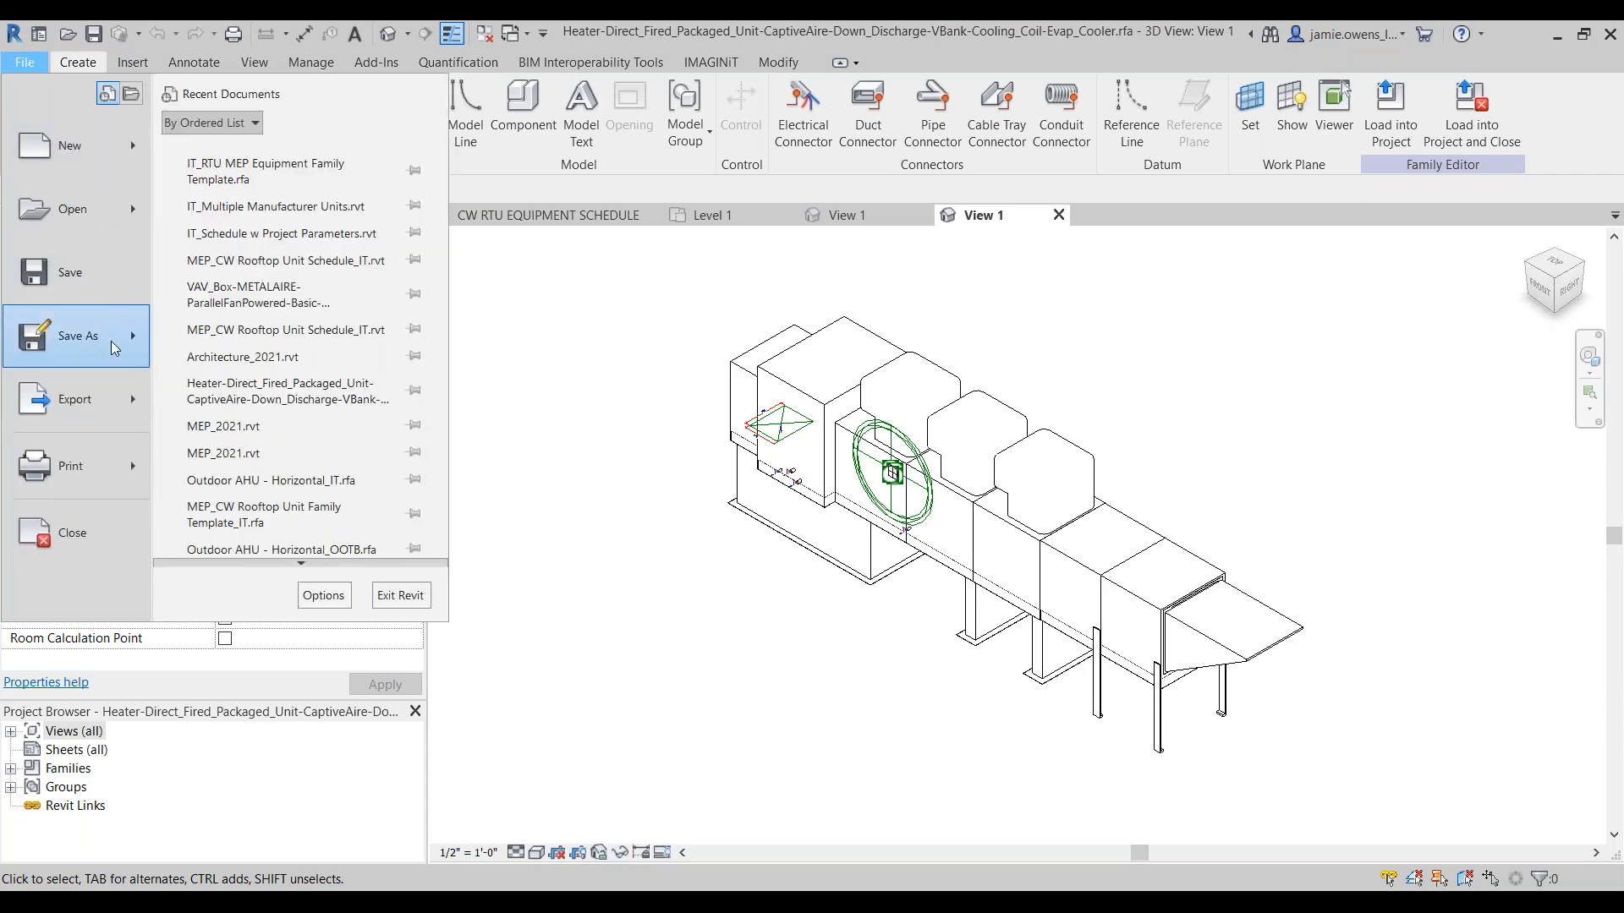
{"action": "mouse_move", "coordinate": [140, 355]}
{"action": "left_click", "coordinate": [216, 311]}
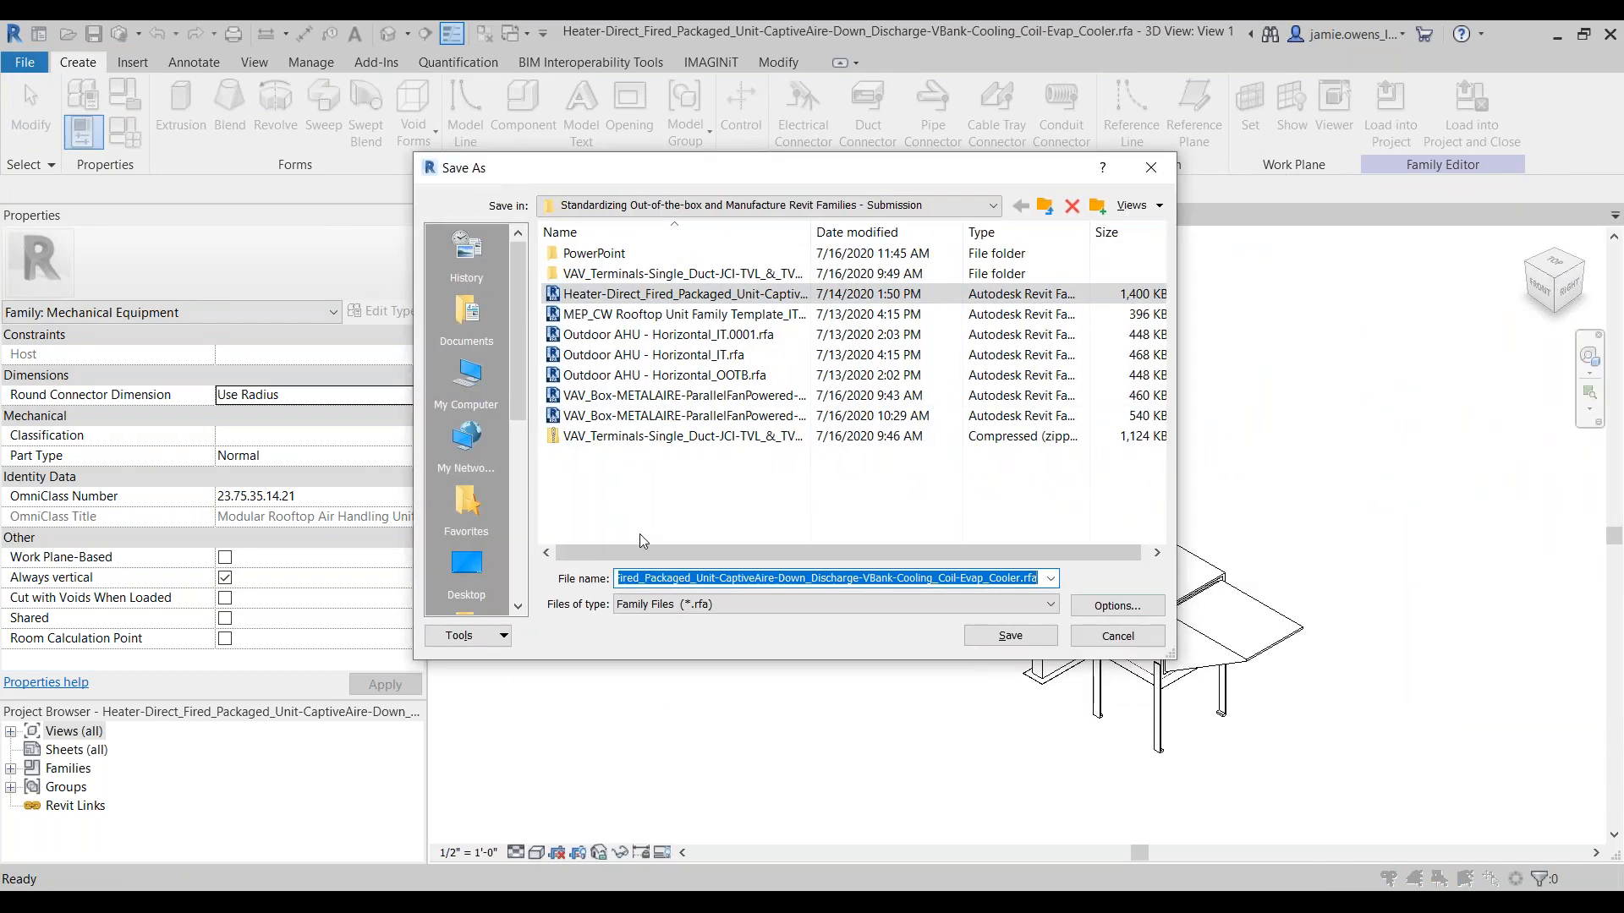
{"action": "type", "text": "IT_RTU "}
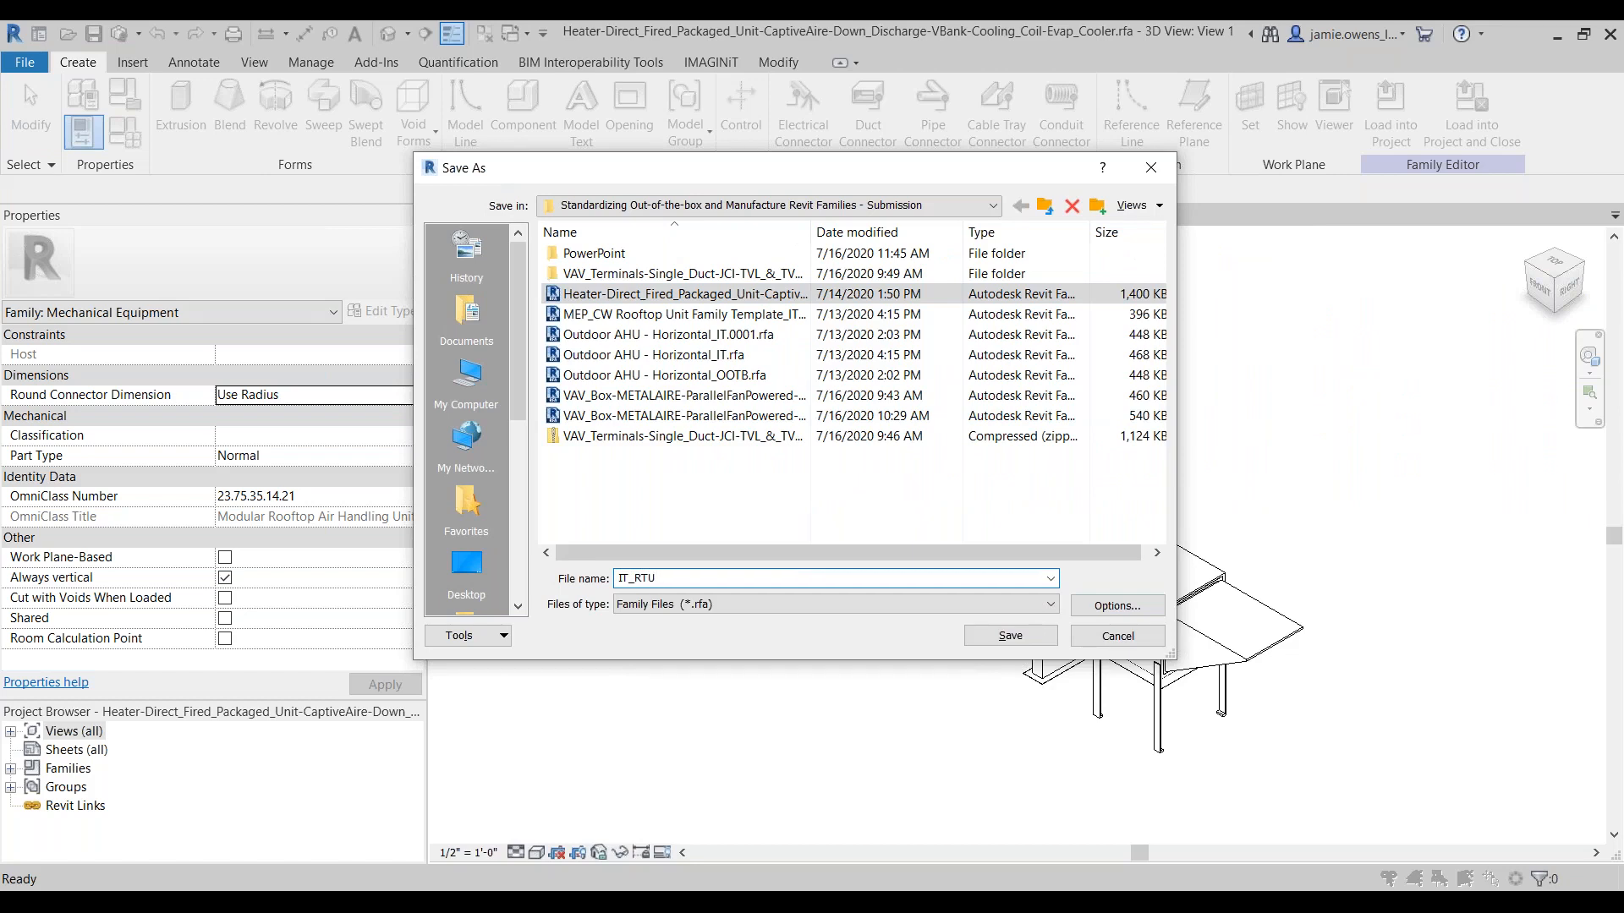
{"action": "type", "text": "CW Equipment"}
{"action": "key", "text": "Return"}
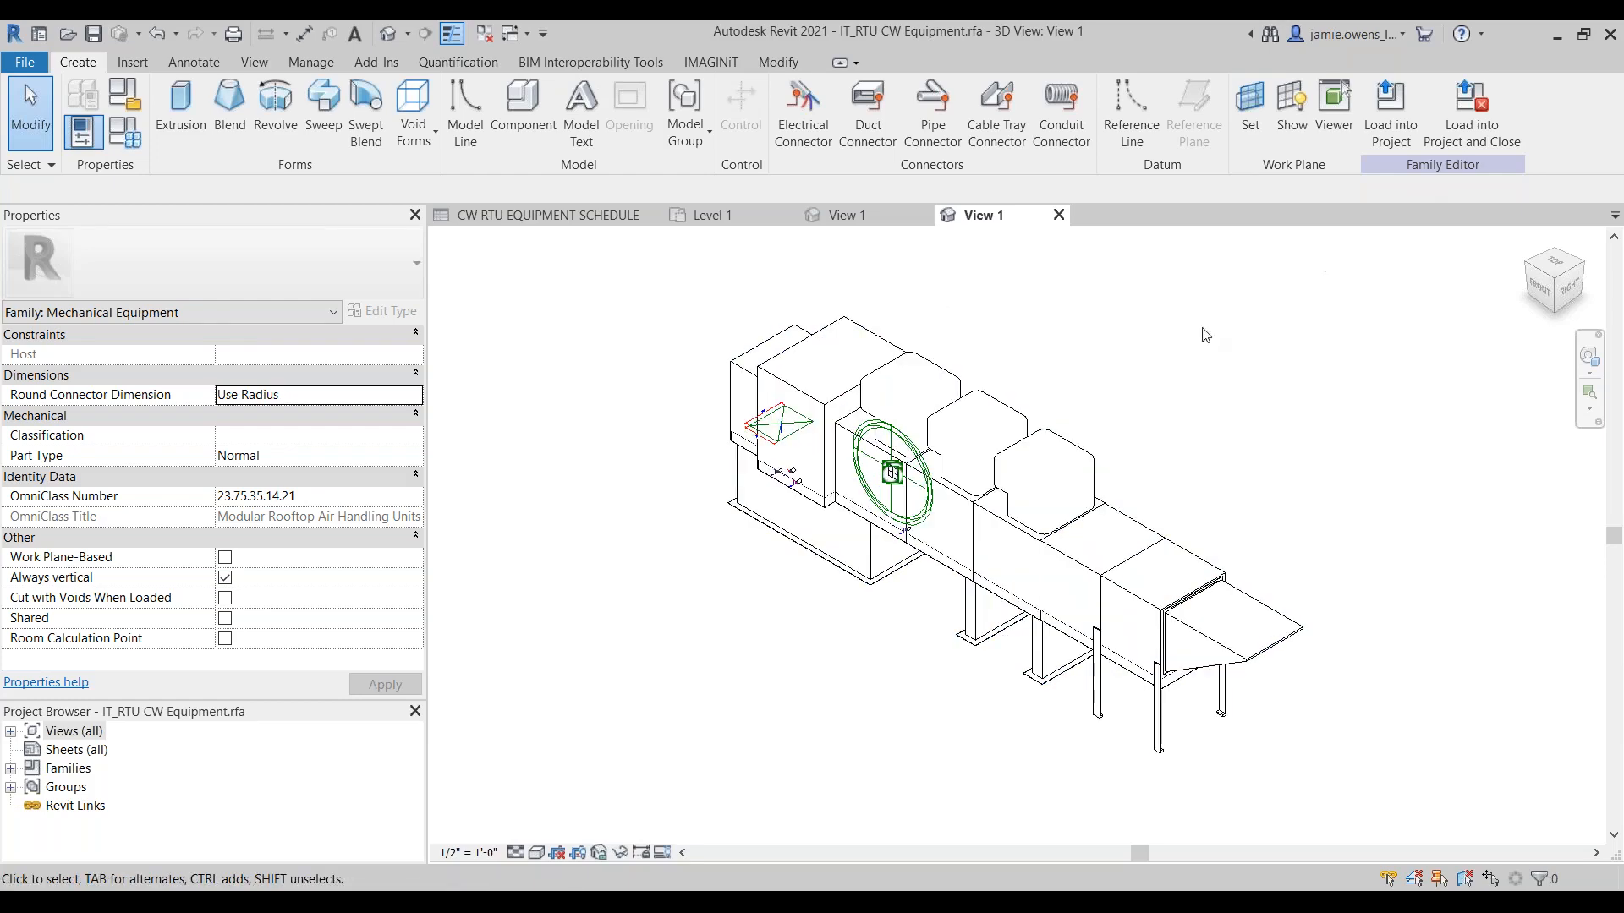
{"action": "left_click", "coordinate": [1058, 214]}
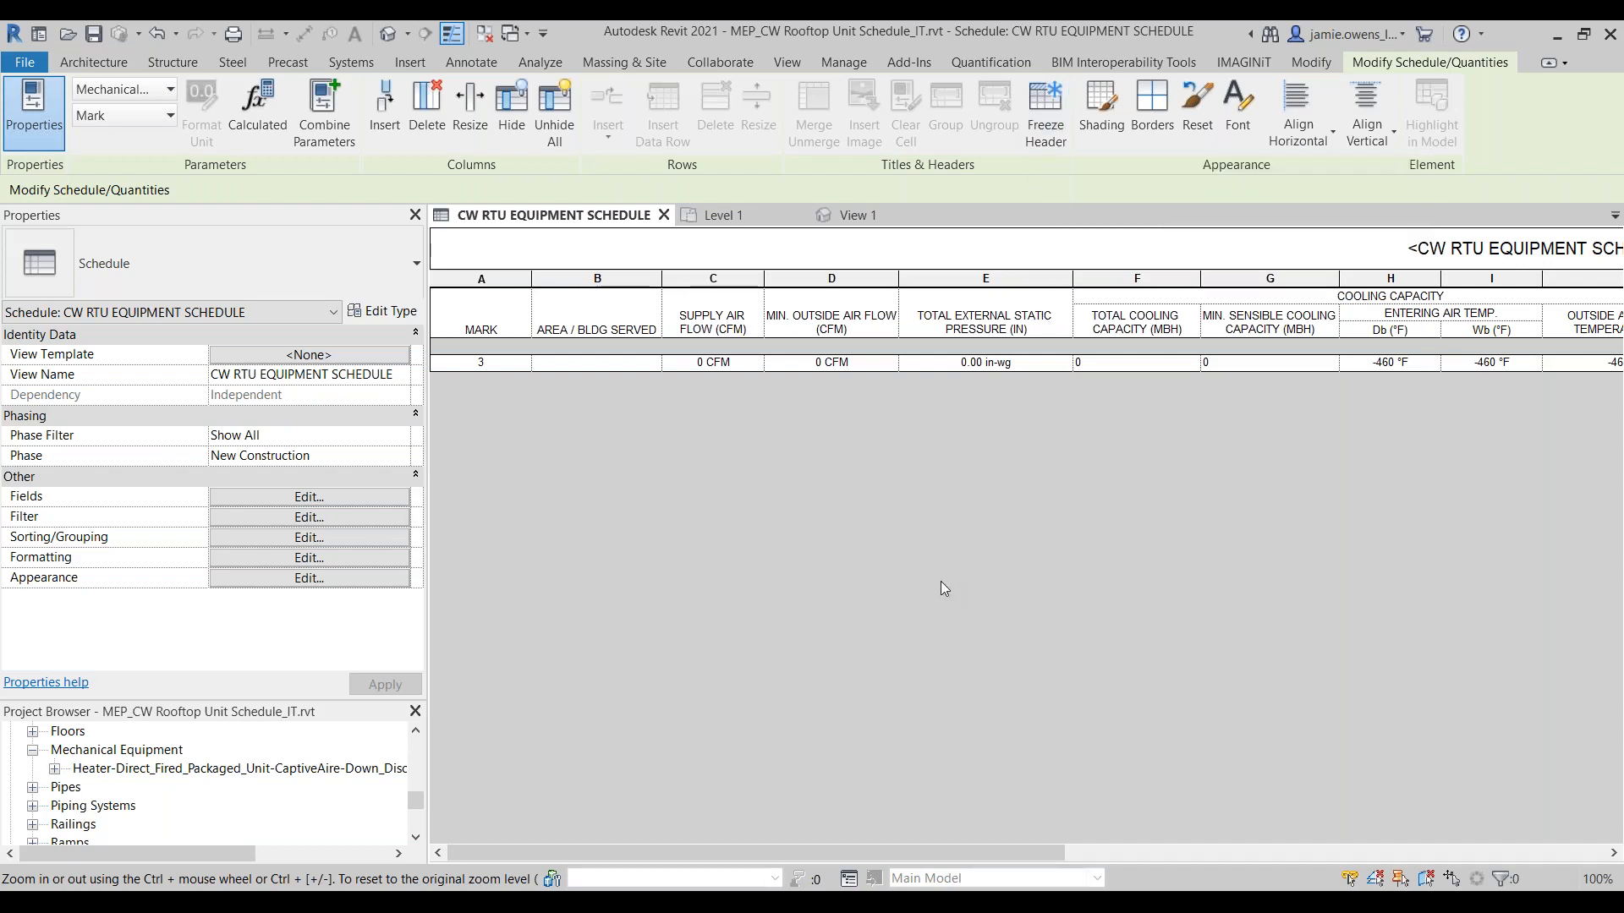
Step: View the shared parameter choices for a new family parameter in Outdoor AHU - Horizontal_OOTB.rfa, then cancel without adding any
{"action": "left_click", "coordinate": [871, 217]}
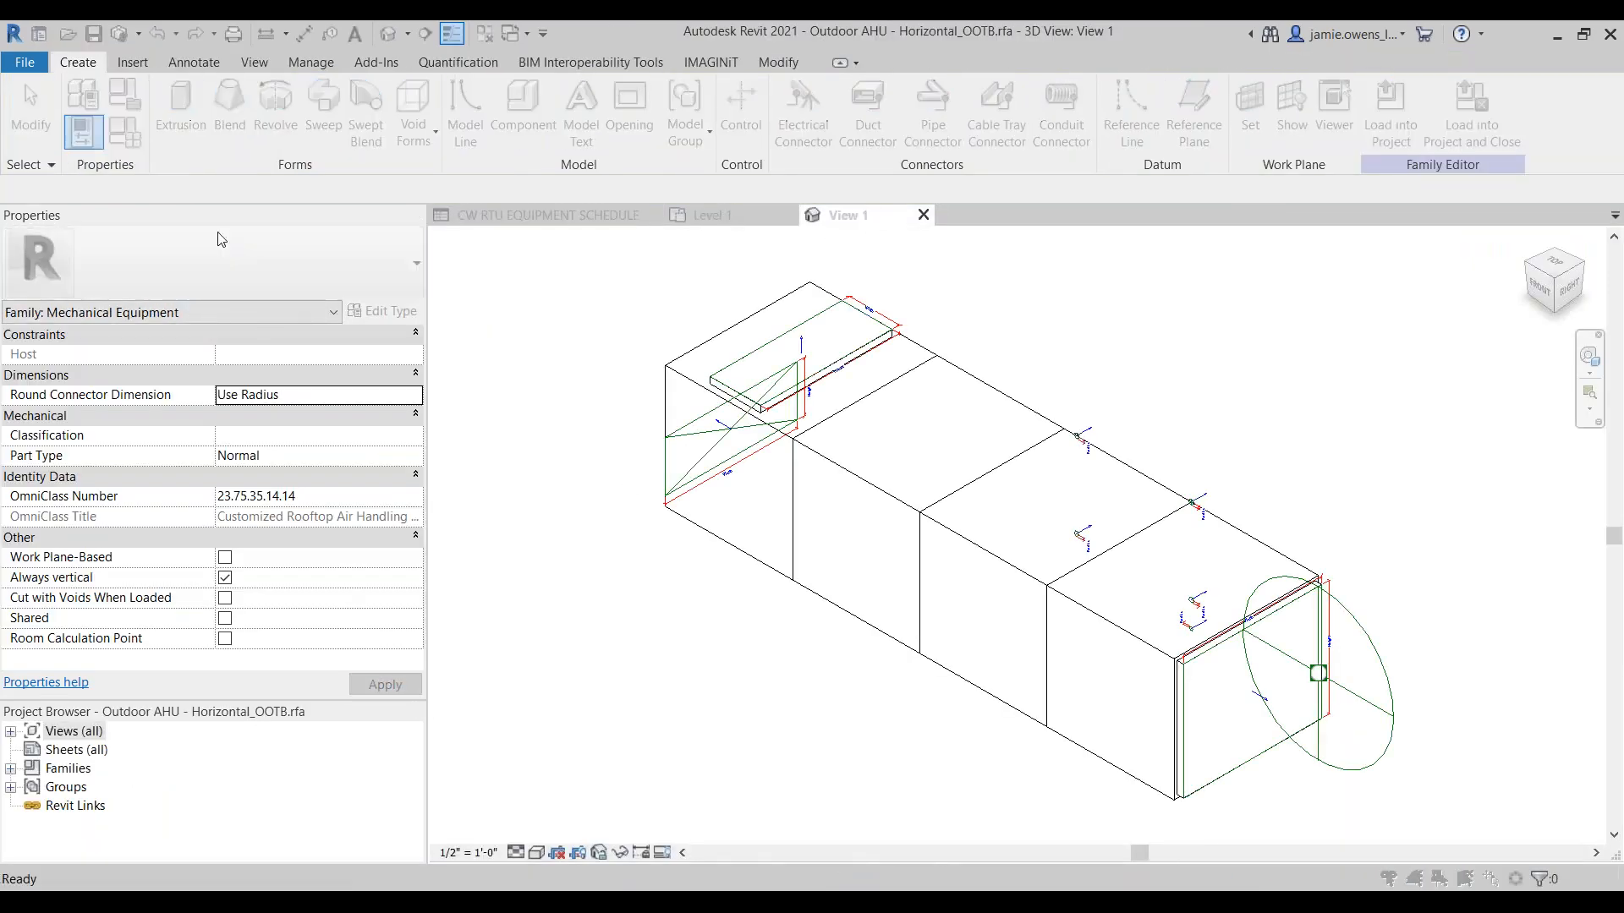
{"action": "left_click", "coordinate": [158, 795]}
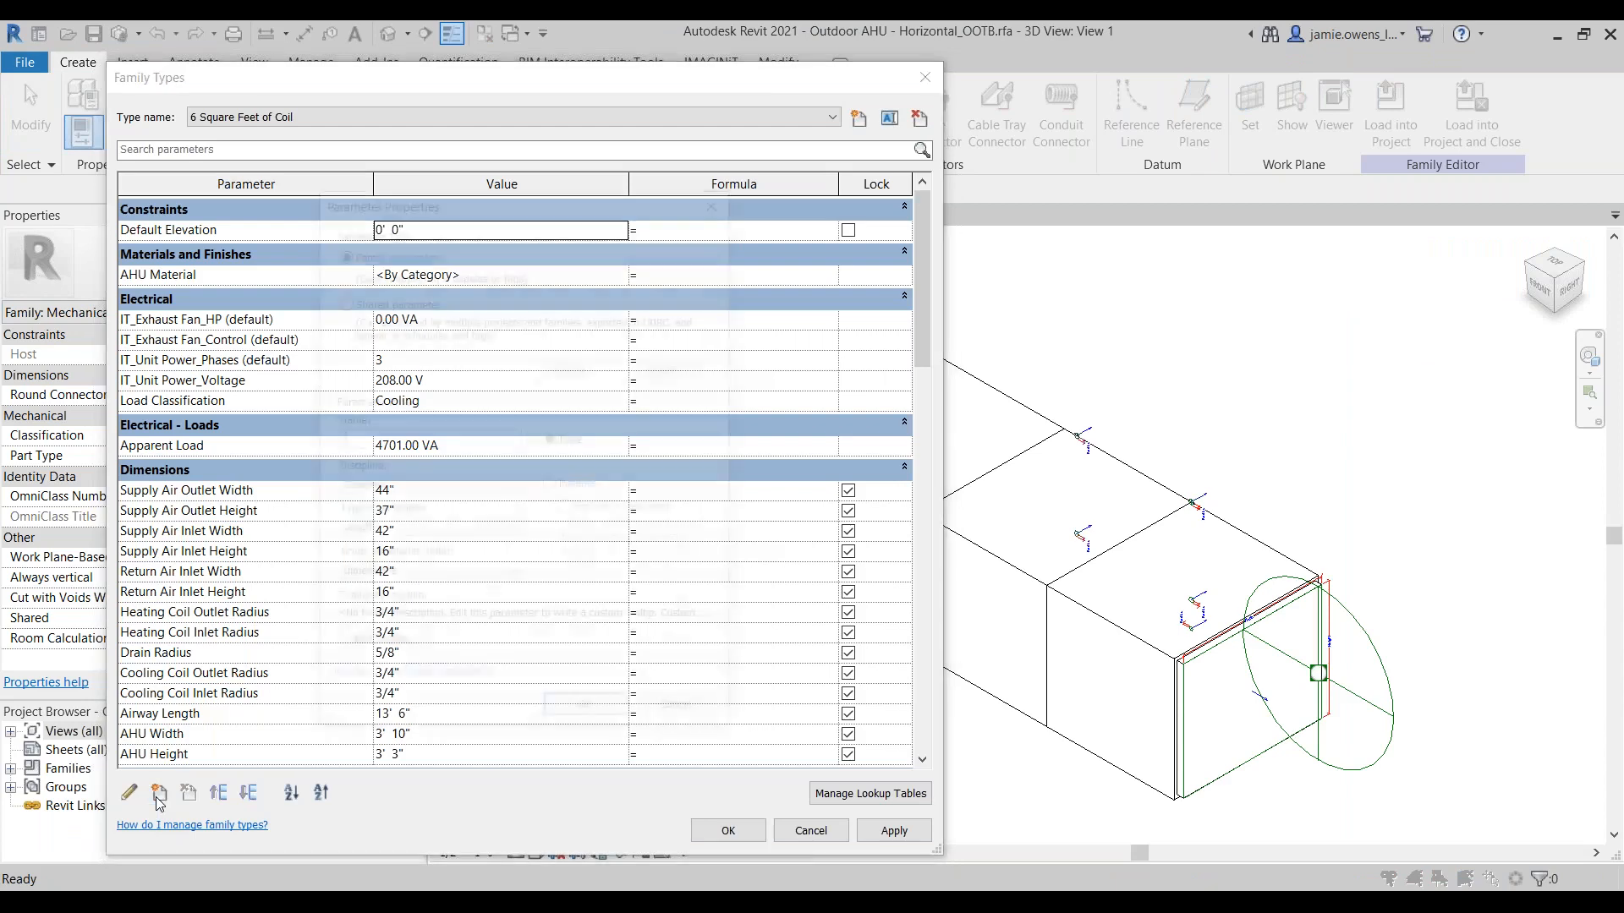
{"action": "left_click", "coordinate": [354, 301]}
{"action": "left_click", "coordinate": [592, 368]}
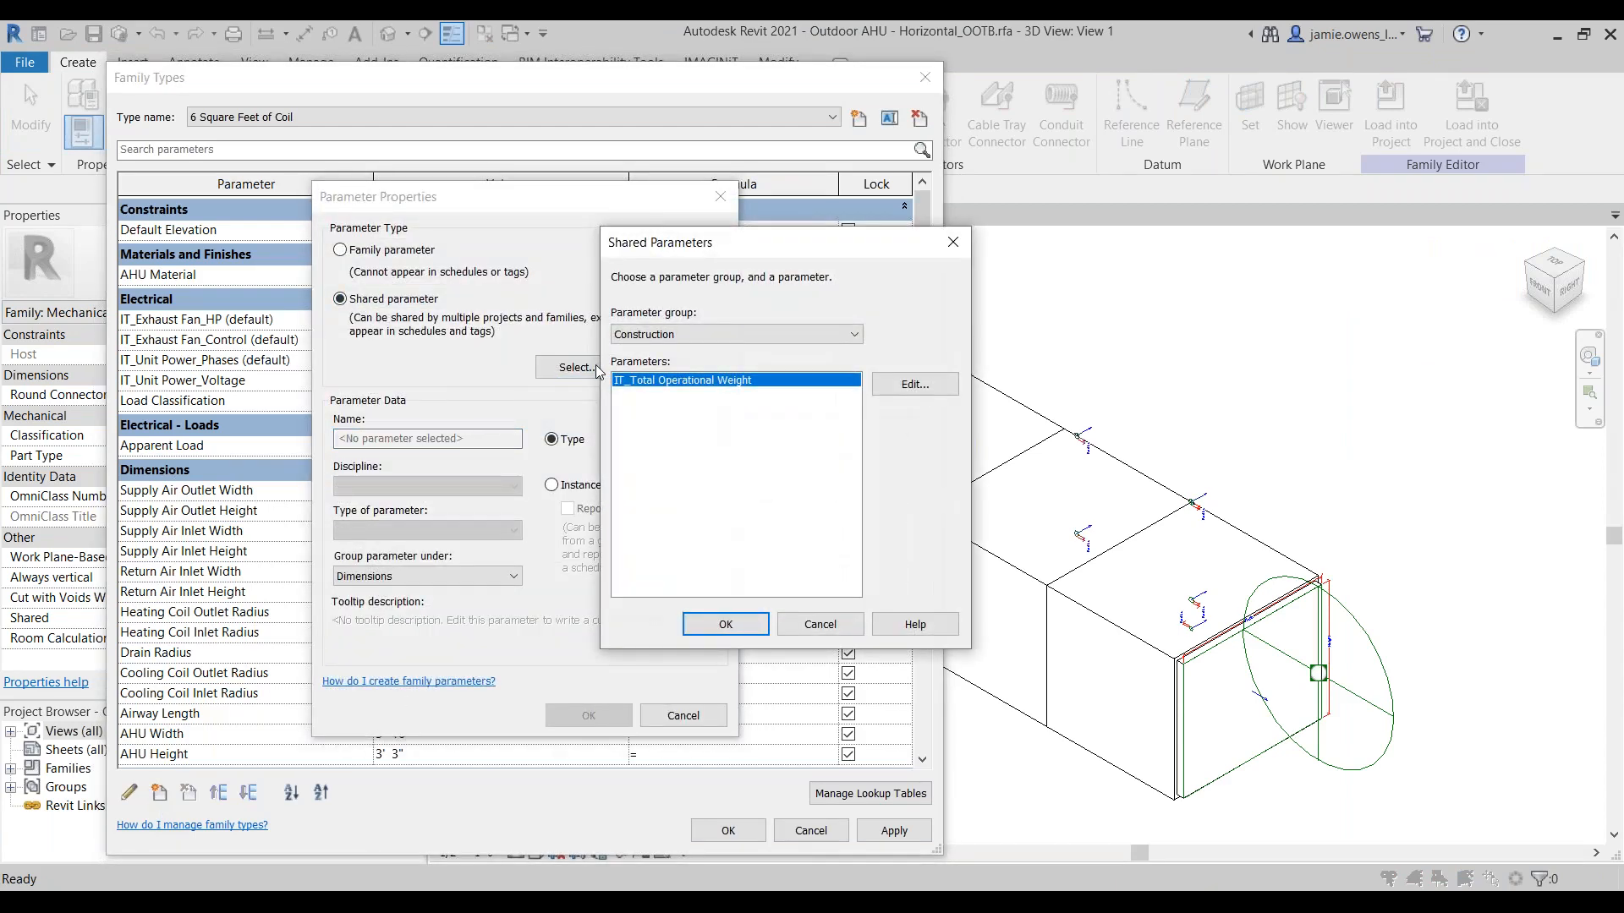
{"action": "left_click", "coordinate": [836, 626]}
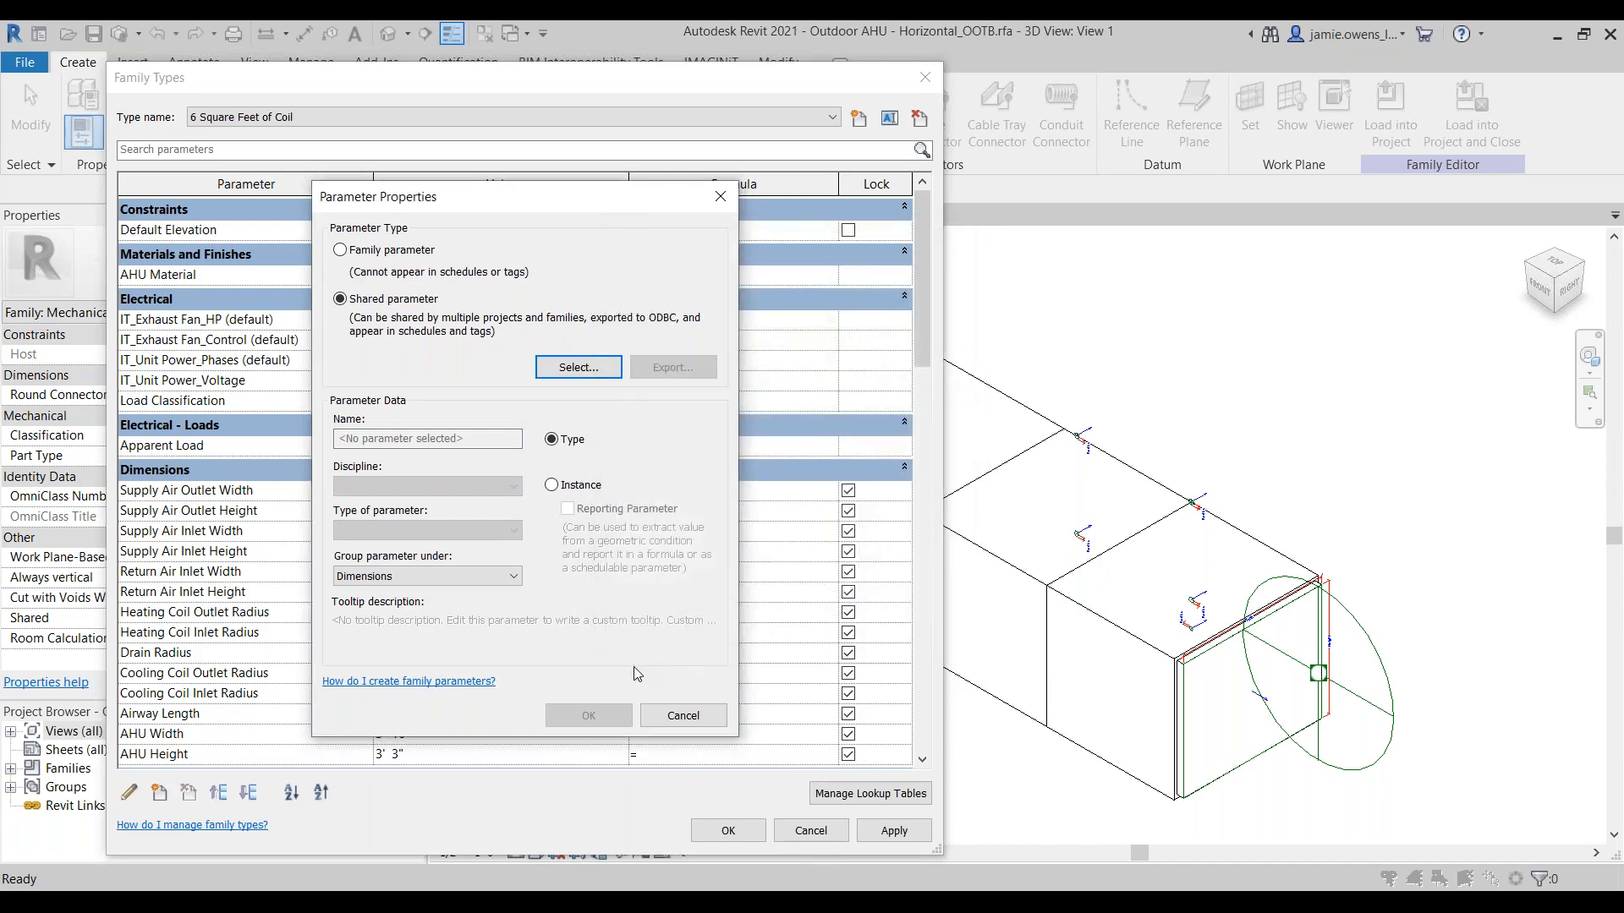
{"action": "left_click", "coordinate": [684, 717]}
{"action": "left_click", "coordinate": [812, 832]}
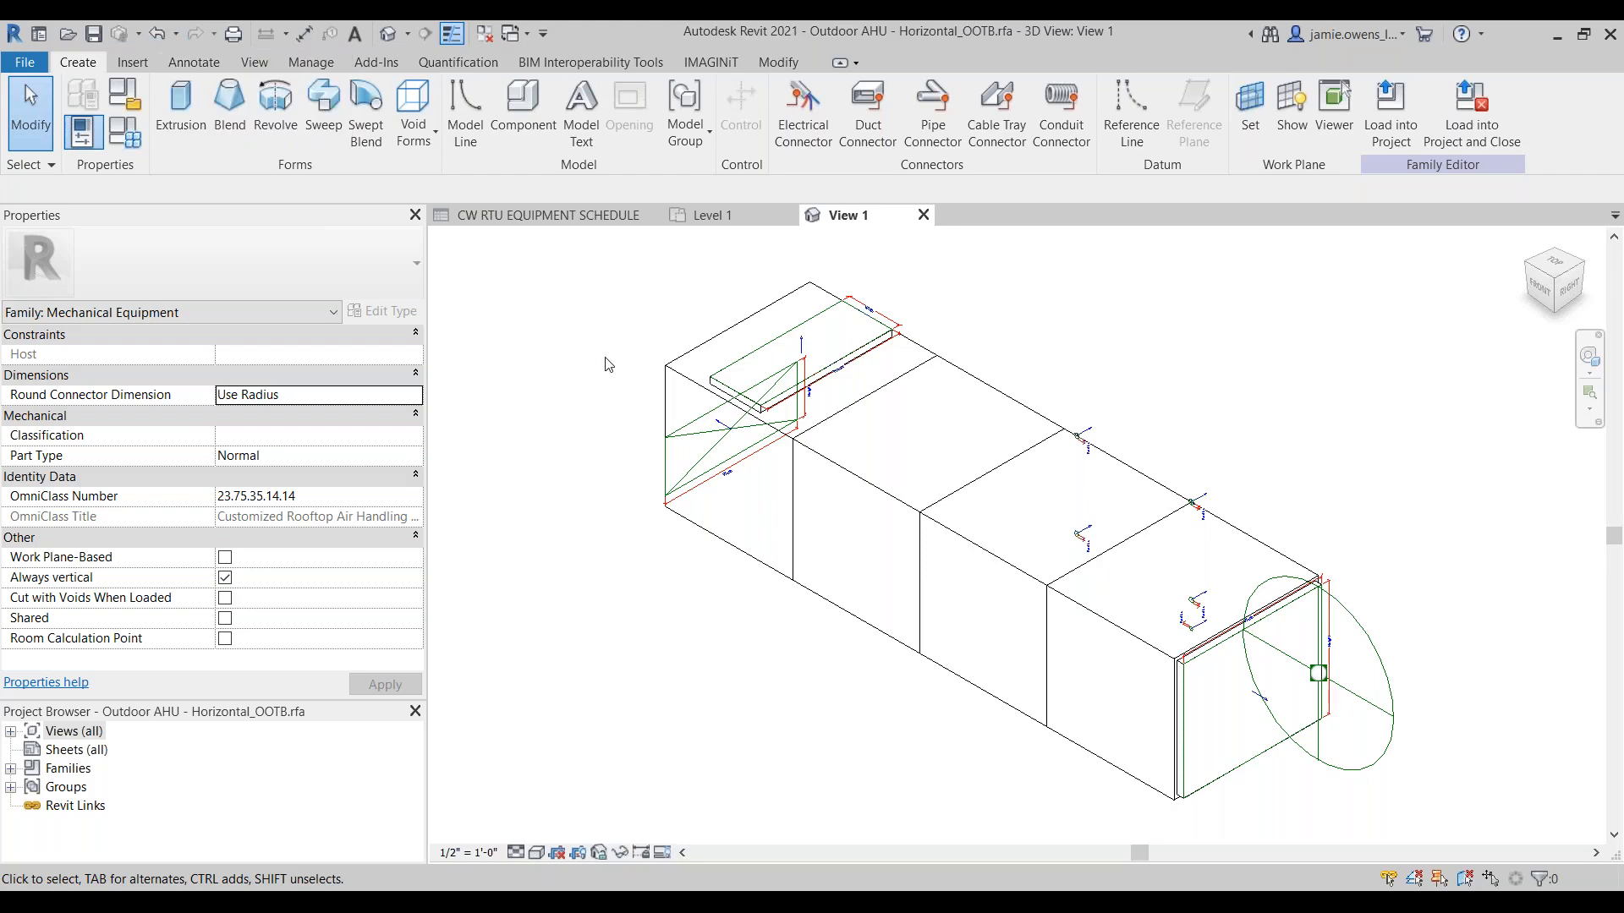
Step: Try adding IT_Humidifier Mark as a shared parameter under the Other group in the Family Processor, then cancel the action
{"action": "left_click", "coordinate": [709, 63]}
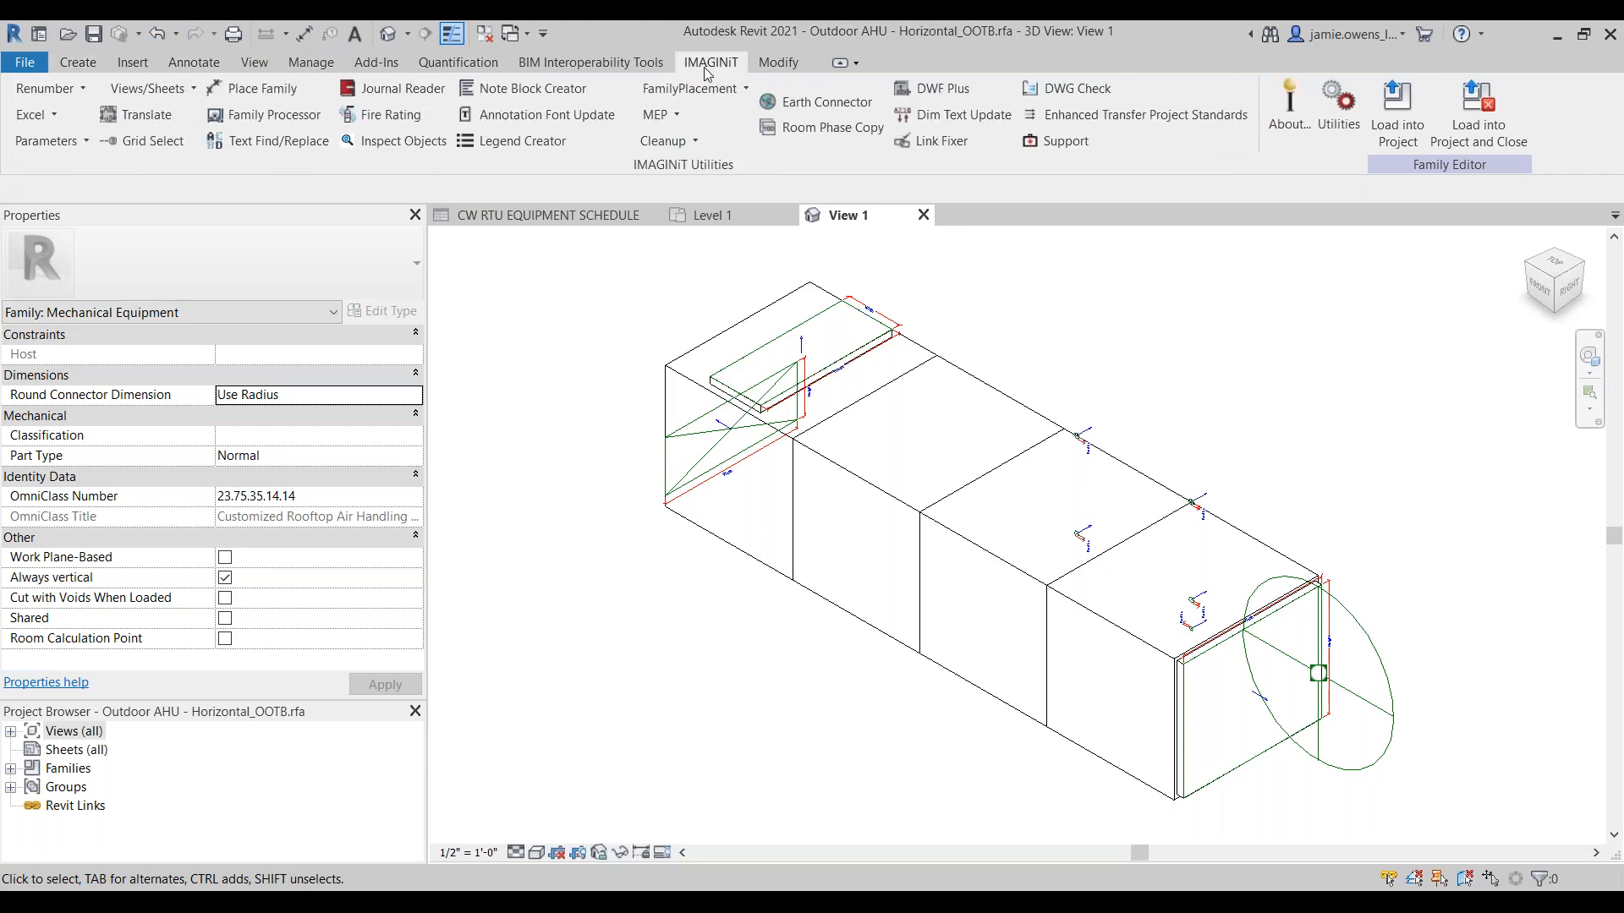
{"action": "left_click", "coordinate": [269, 115]}
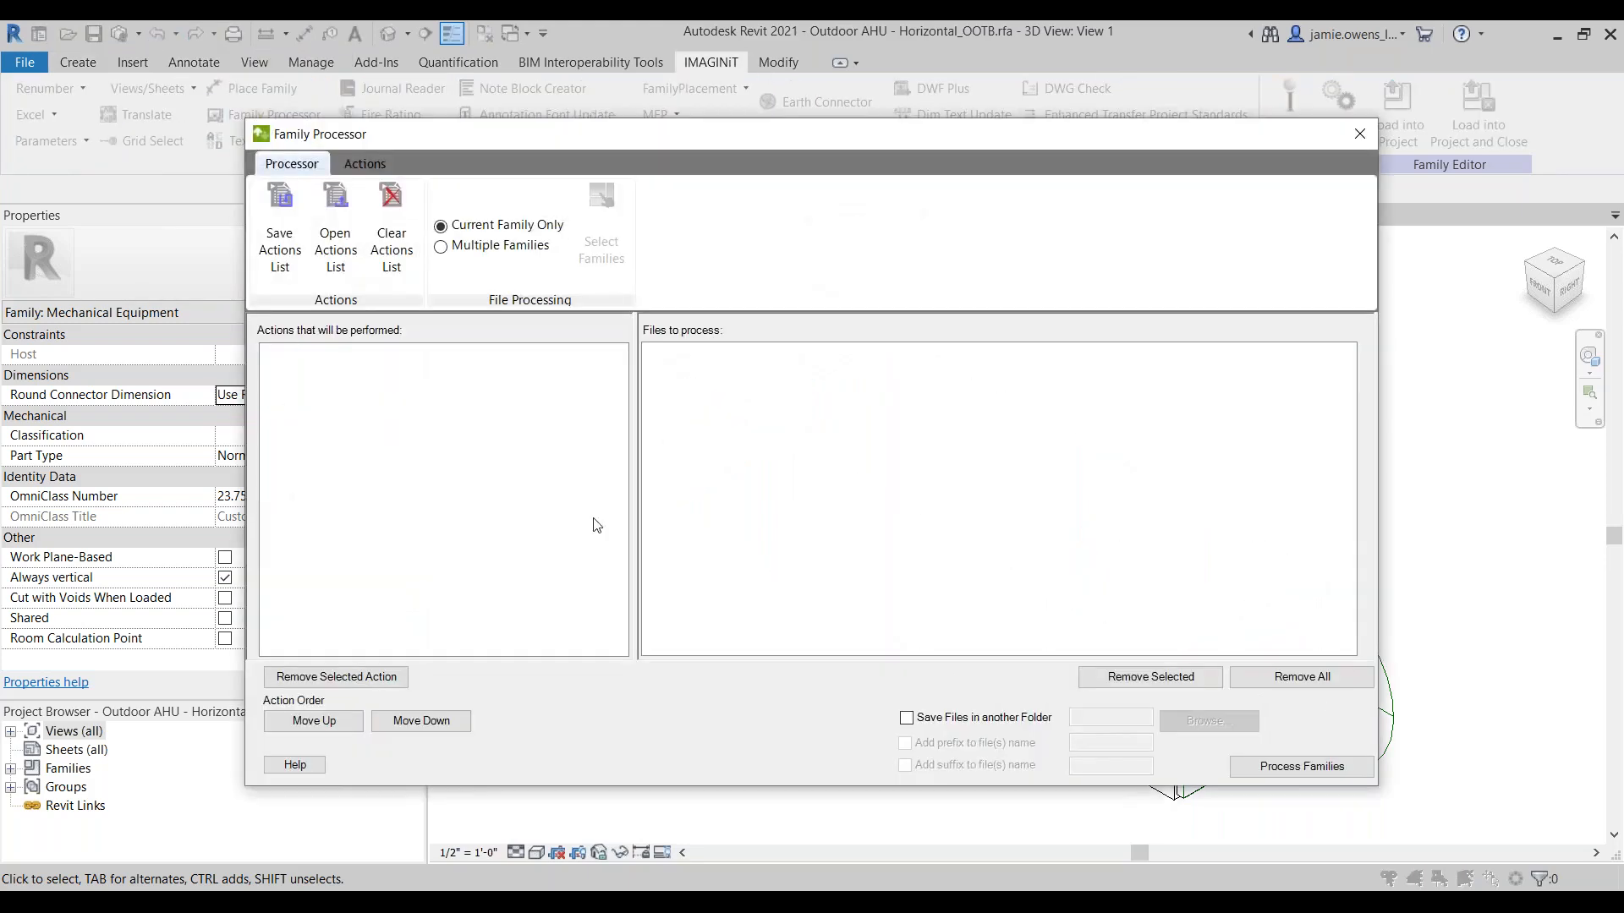
{"action": "left_click", "coordinate": [364, 163]}
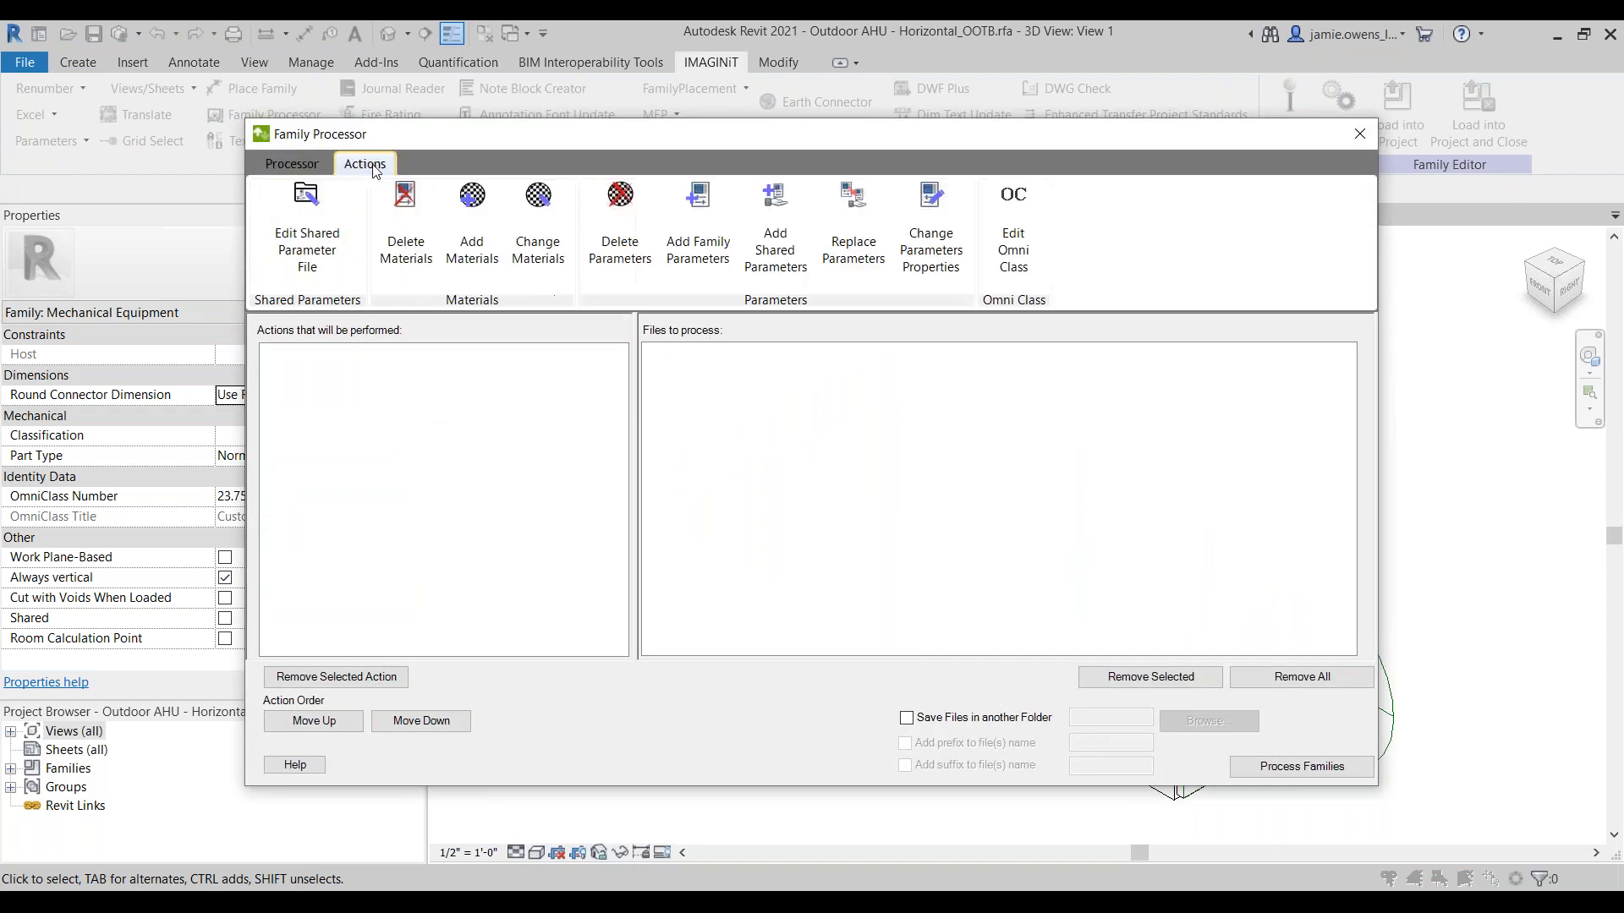
{"action": "left_click", "coordinate": [768, 238]}
{"action": "left_click", "coordinate": [355, 433]}
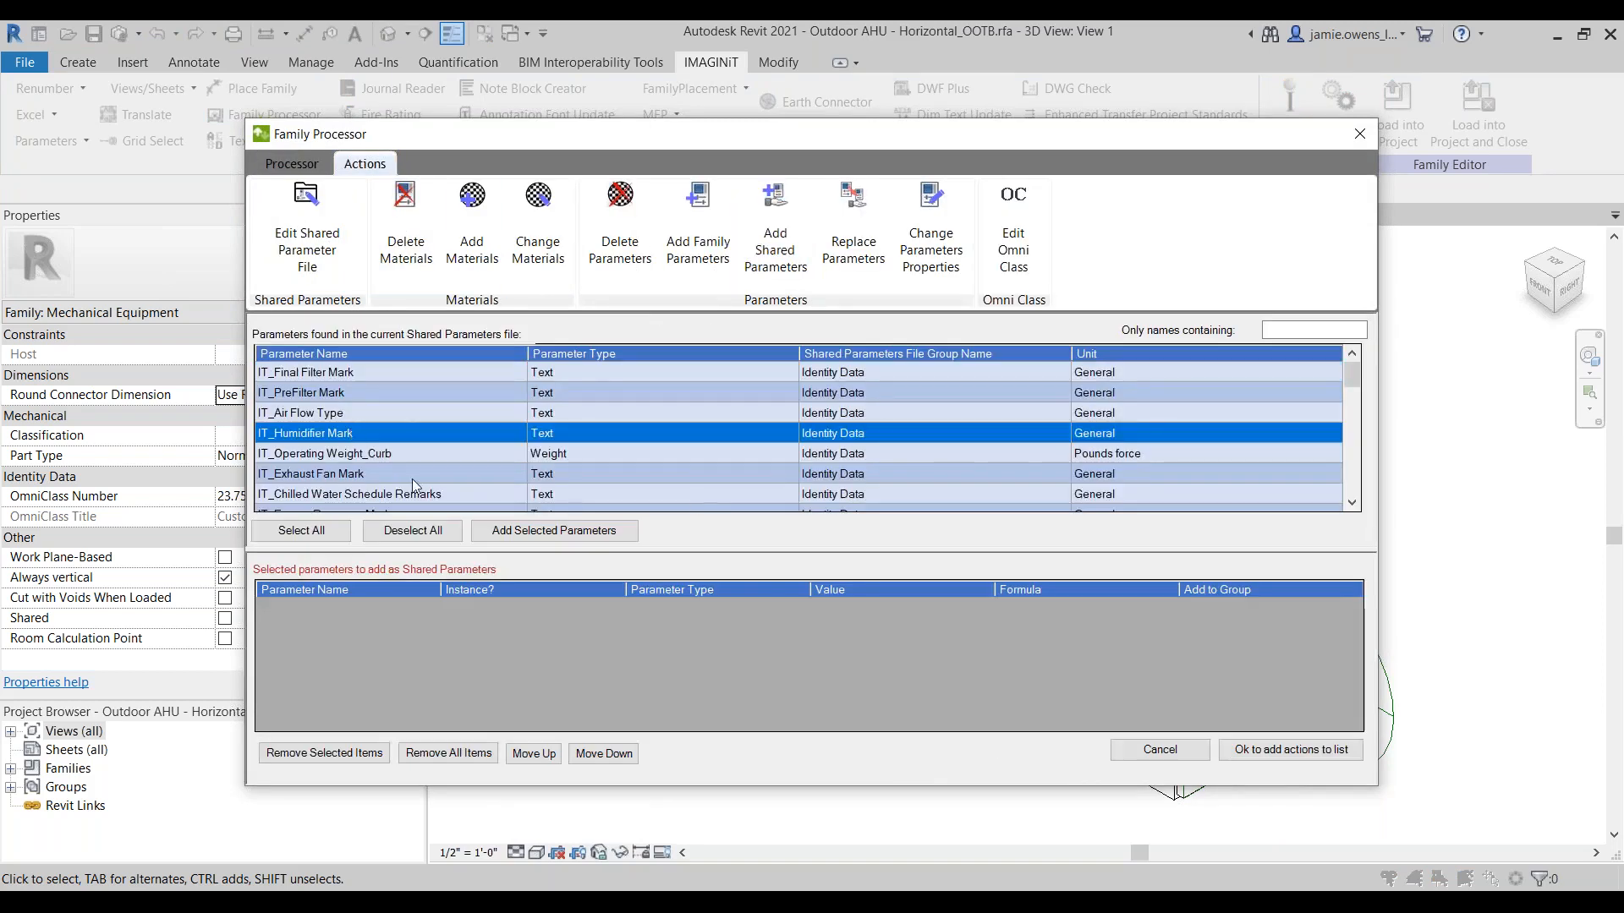
{"action": "left_click", "coordinate": [532, 531]}
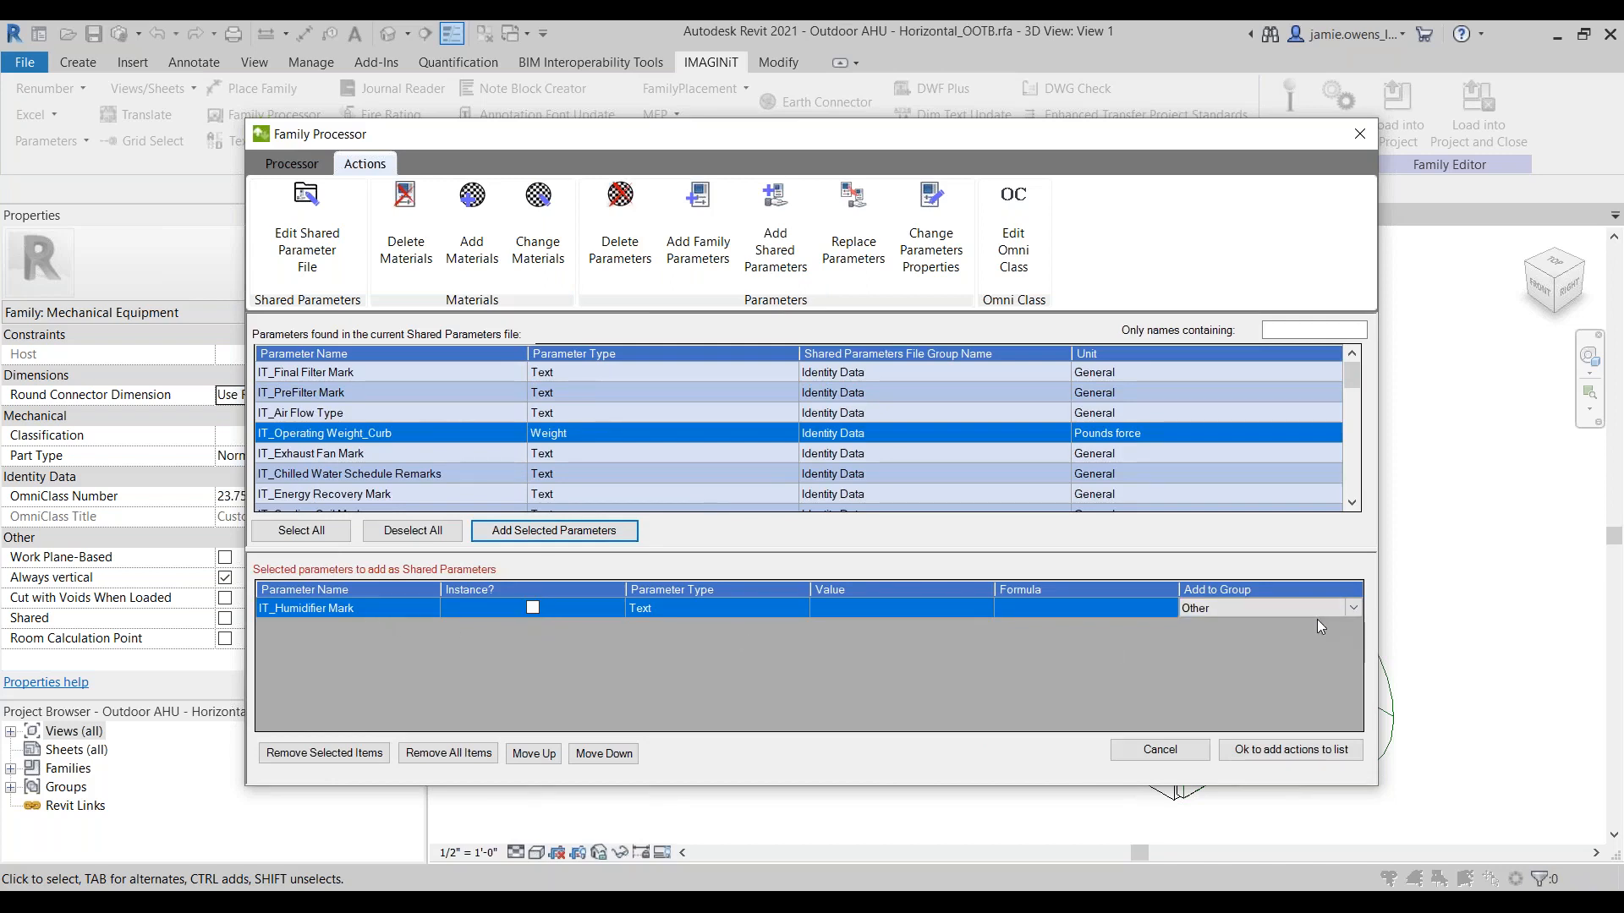
{"action": "left_click", "coordinate": [1138, 753]}
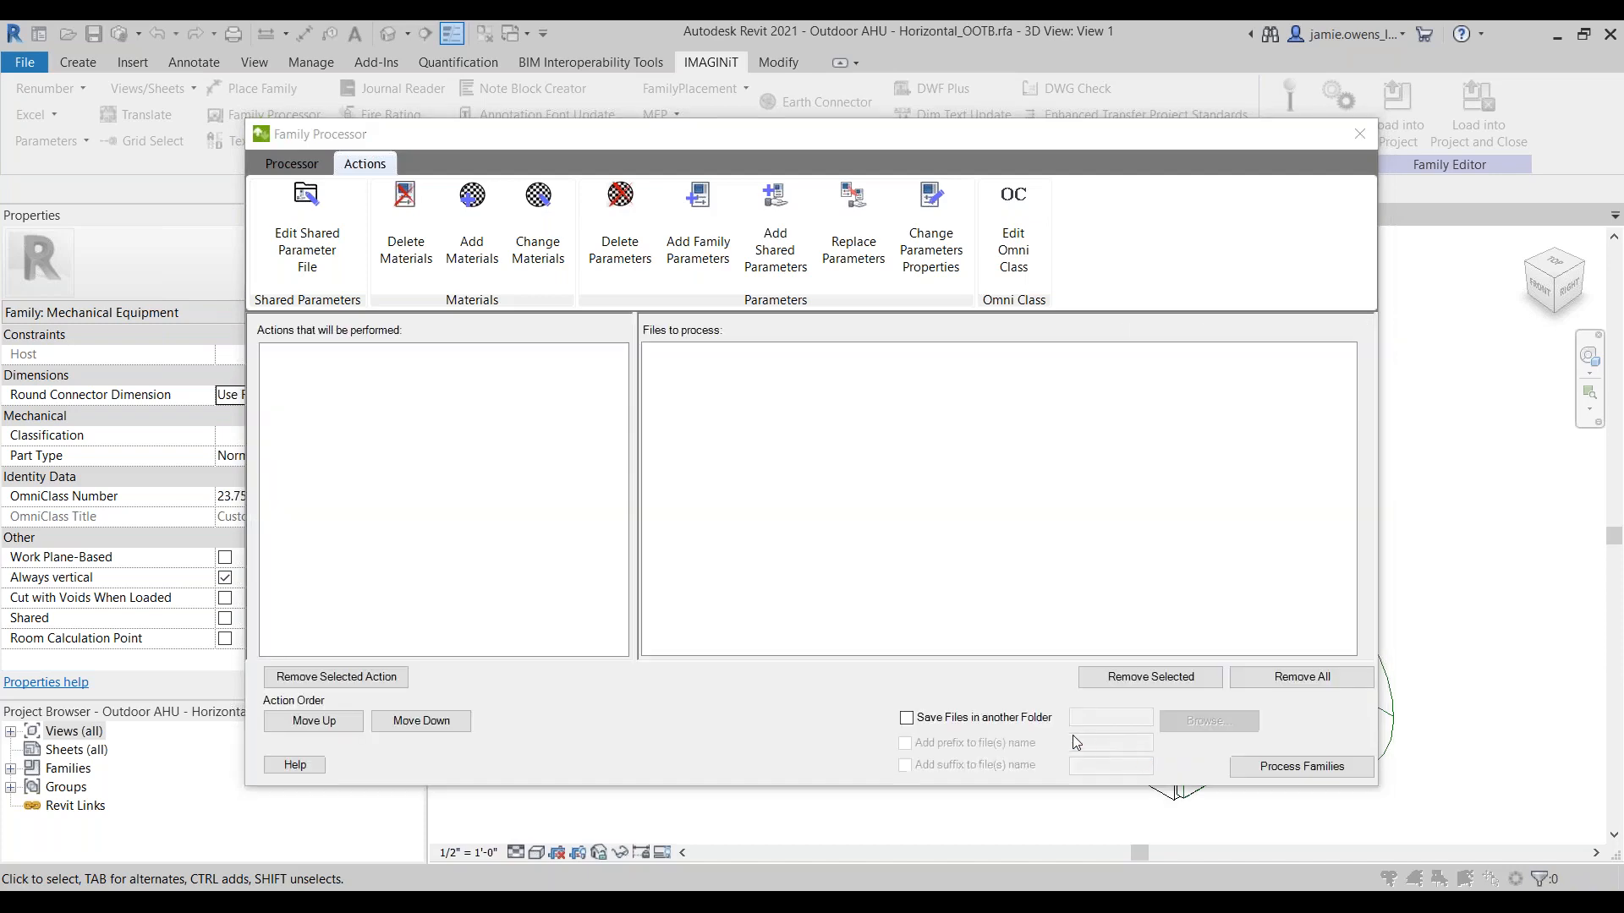
Step: Close the Family Processor and try deleting the IT_Exhaust Fan_Control parameter from the air handler's family types, then cancel the changes
{"action": "left_click", "coordinate": [1357, 134]}
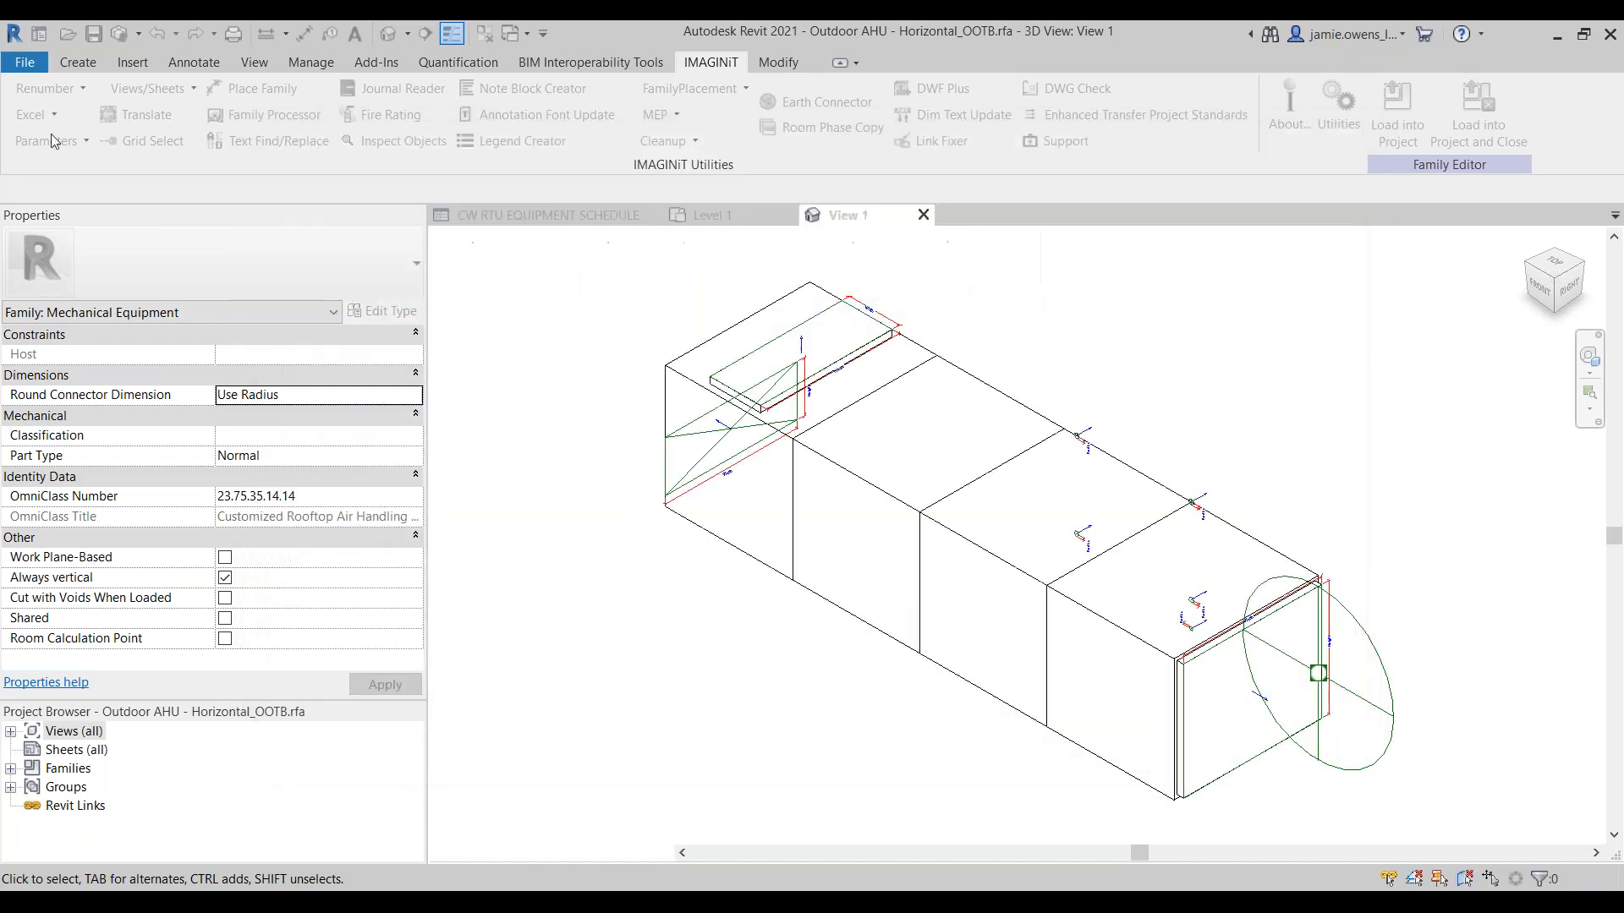
{"action": "left_click", "coordinate": [78, 61]}
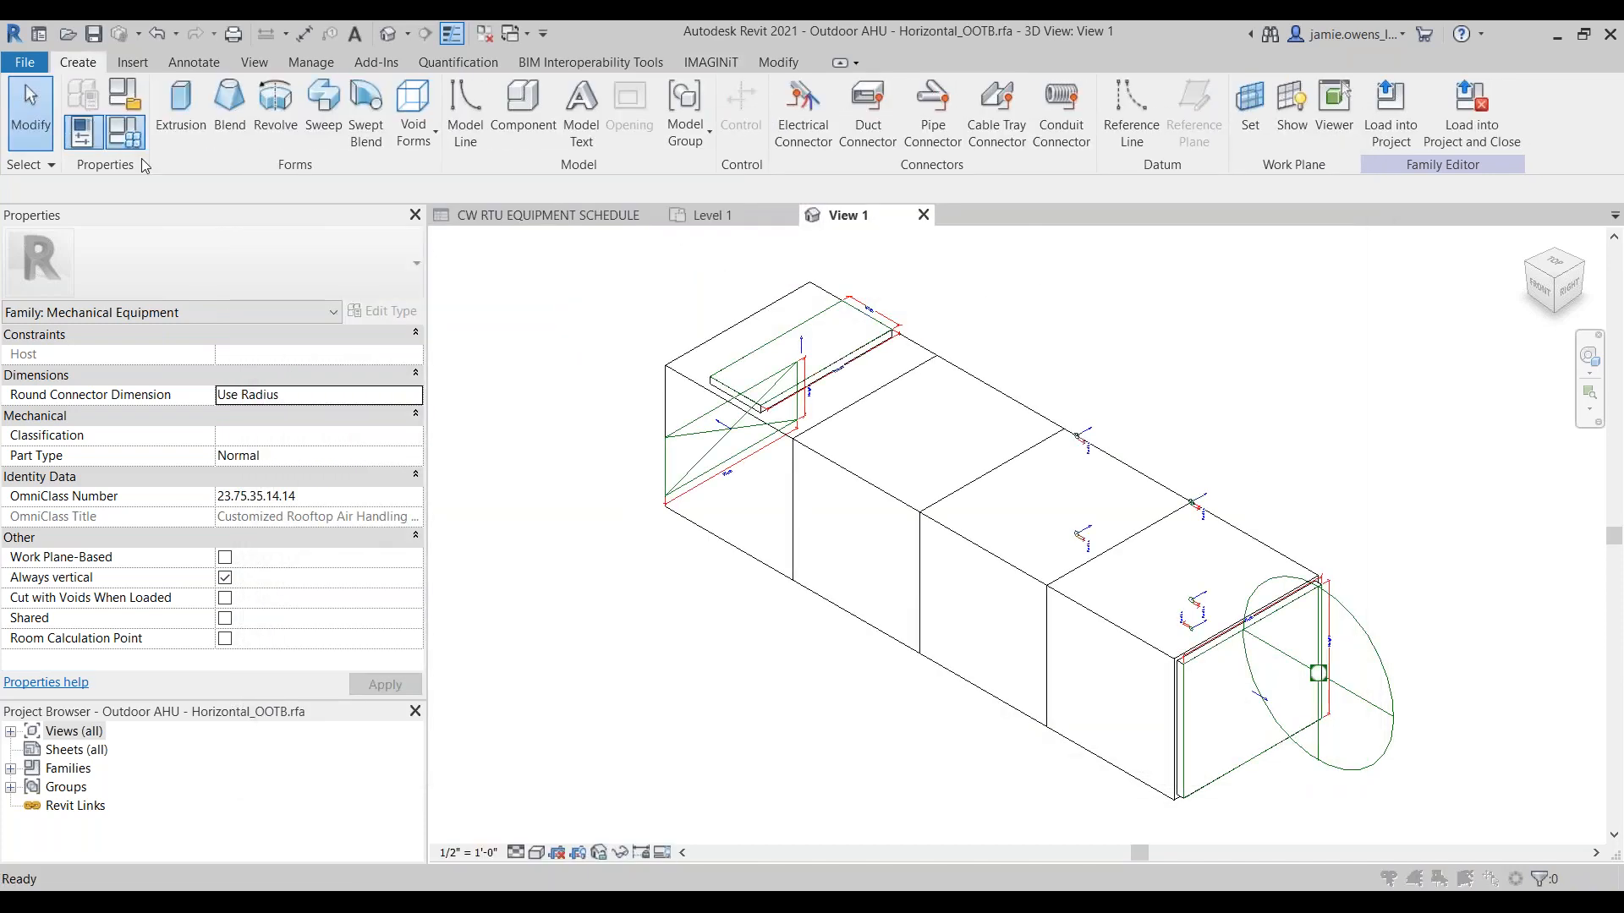
{"action": "left_click", "coordinate": [81, 131]}
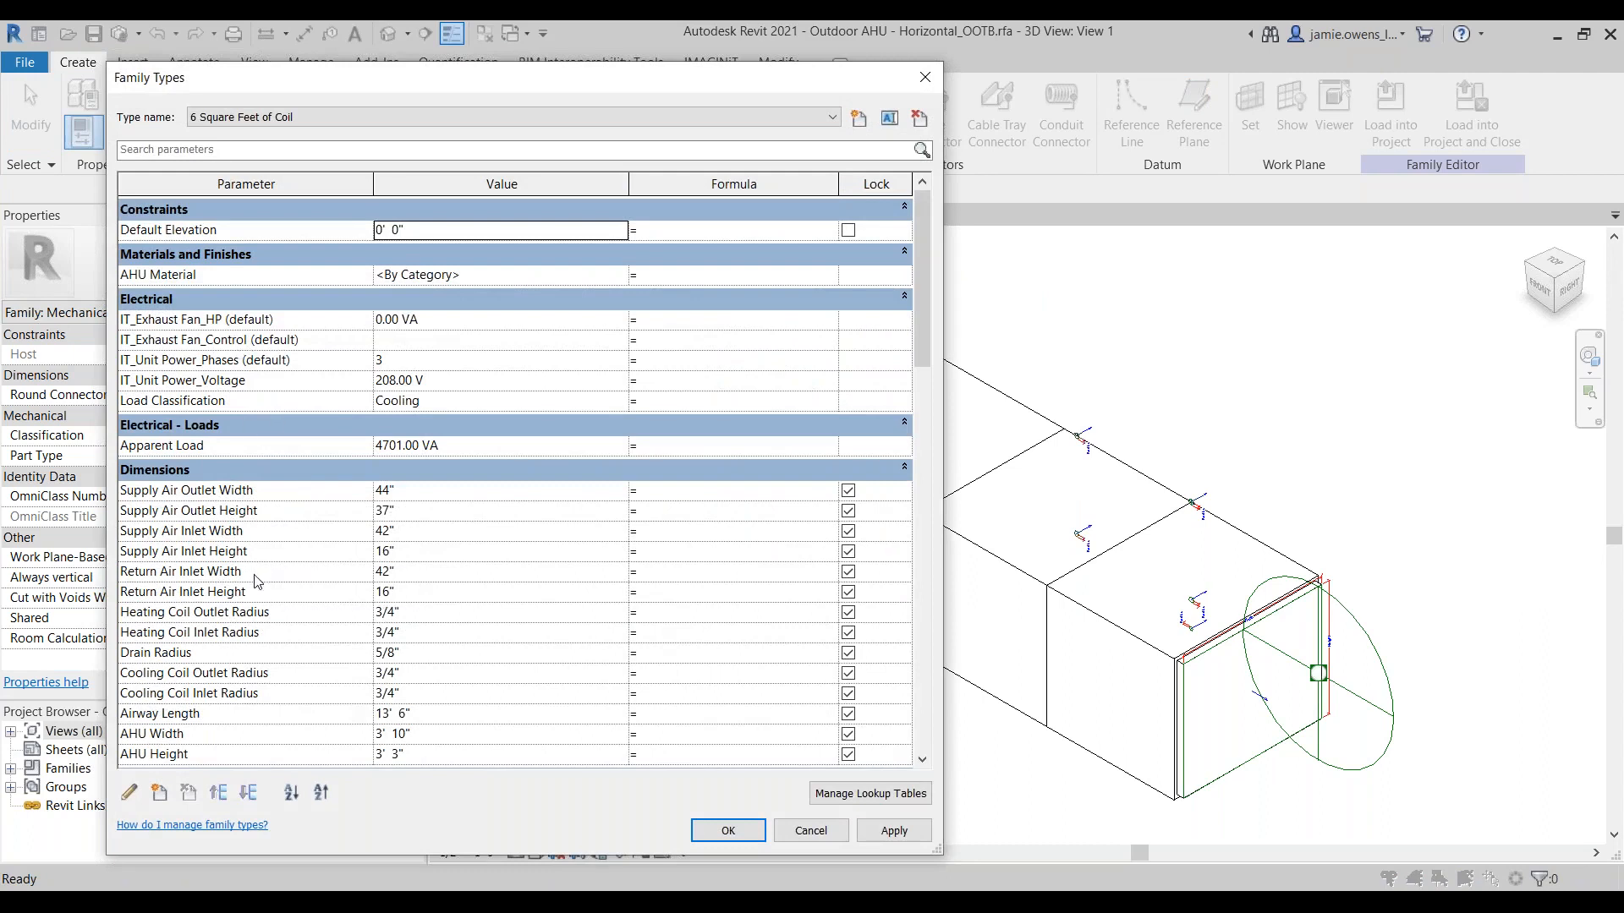
{"action": "left_click", "coordinate": [229, 339]}
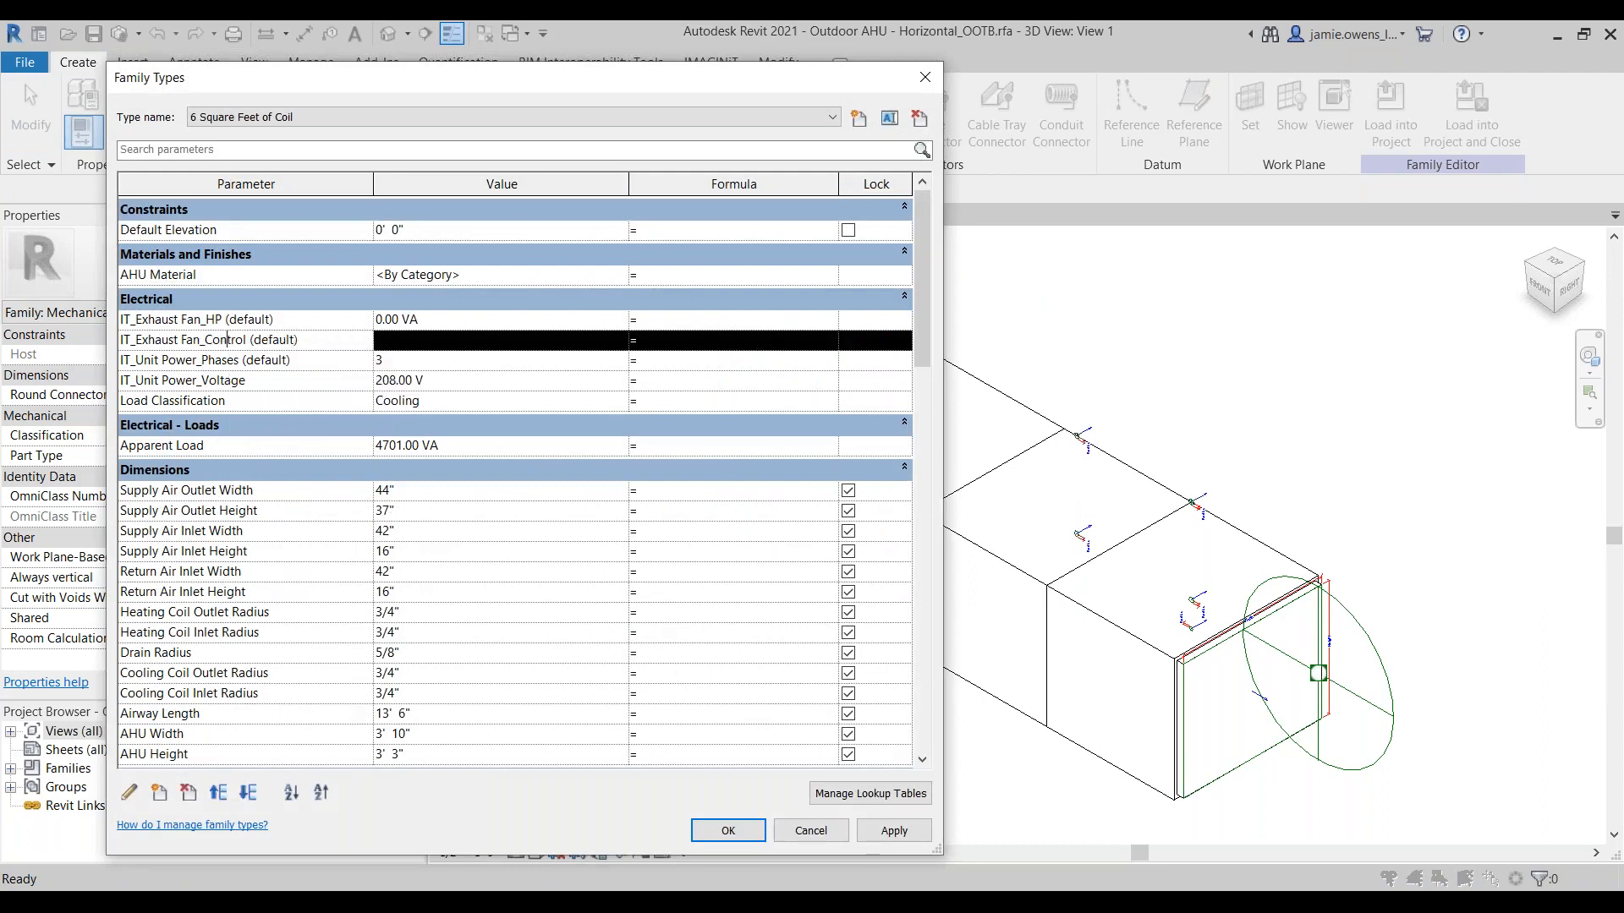
{"action": "left_click", "coordinate": [189, 793]}
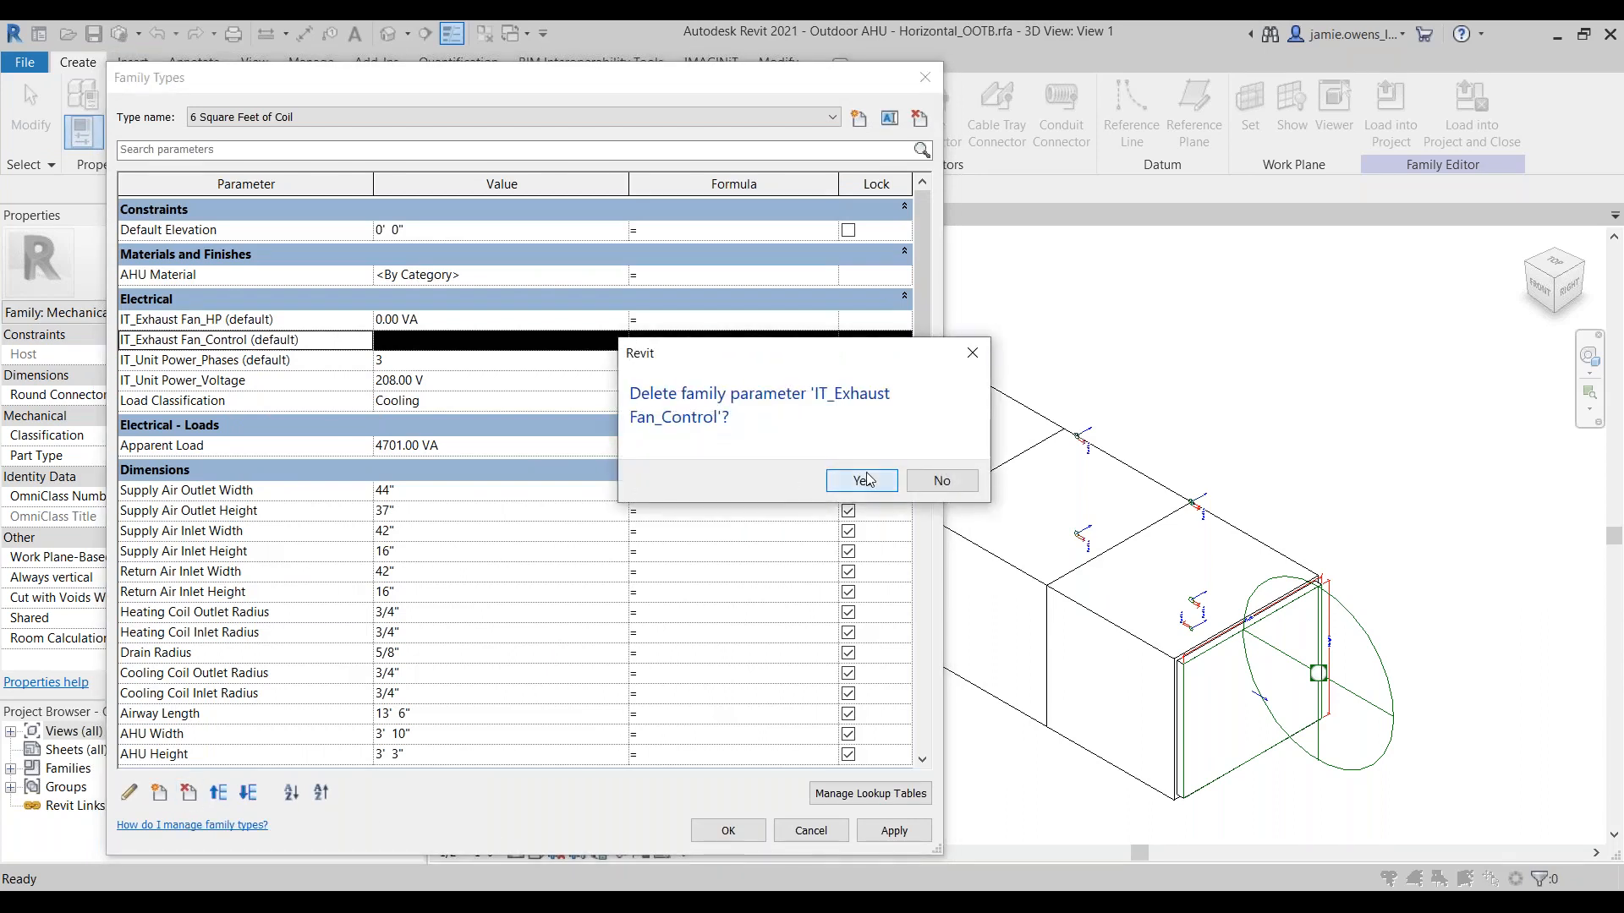
{"action": "left_click", "coordinate": [861, 476]}
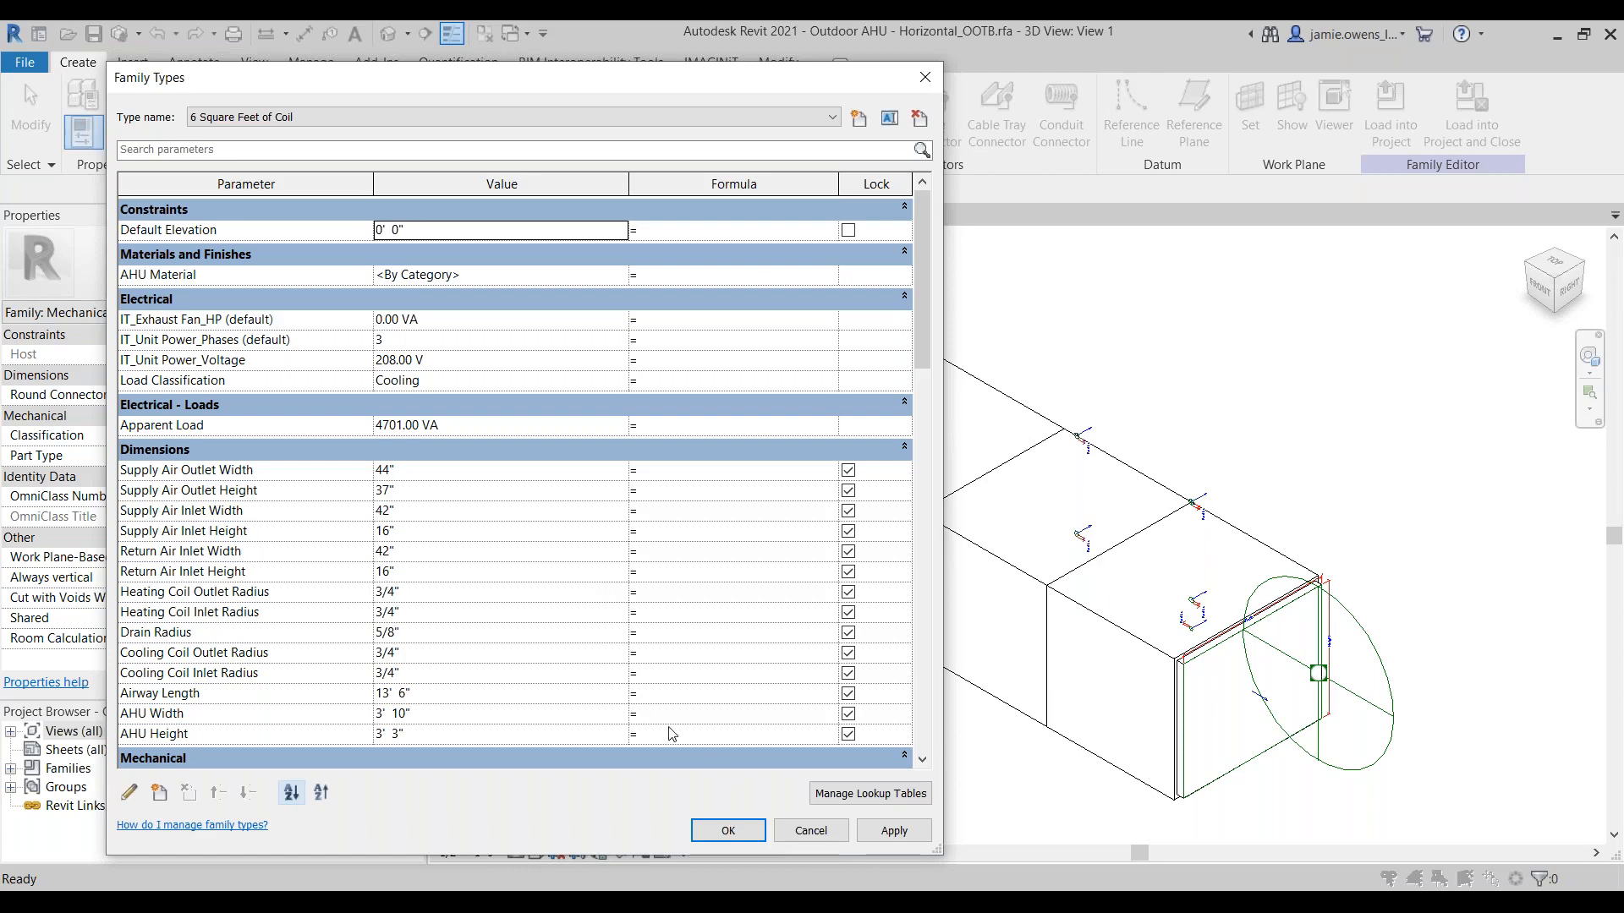
{"action": "left_click", "coordinate": [814, 834]}
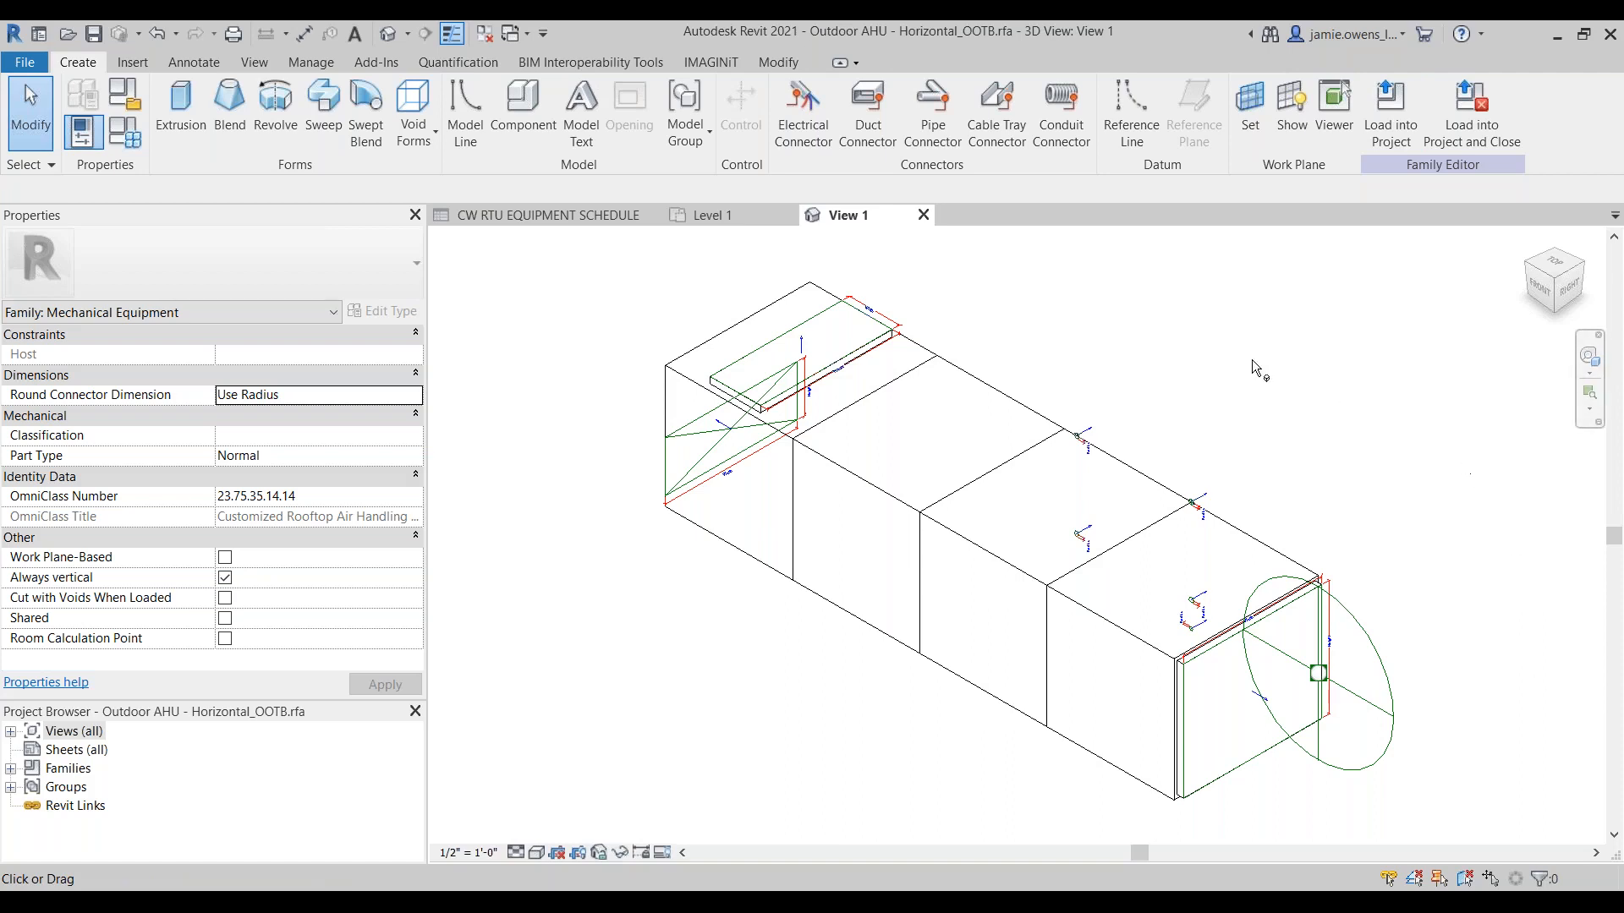
Step: Examine Shared Parameters.txt in Notepad++, highlighting the GUID and name of the IT_Duct_Return_Width parameter, then minimize the file window
{"action": "left_click_drag", "start_coordinate": [1623, 457], "coordinate": [939, 36]}
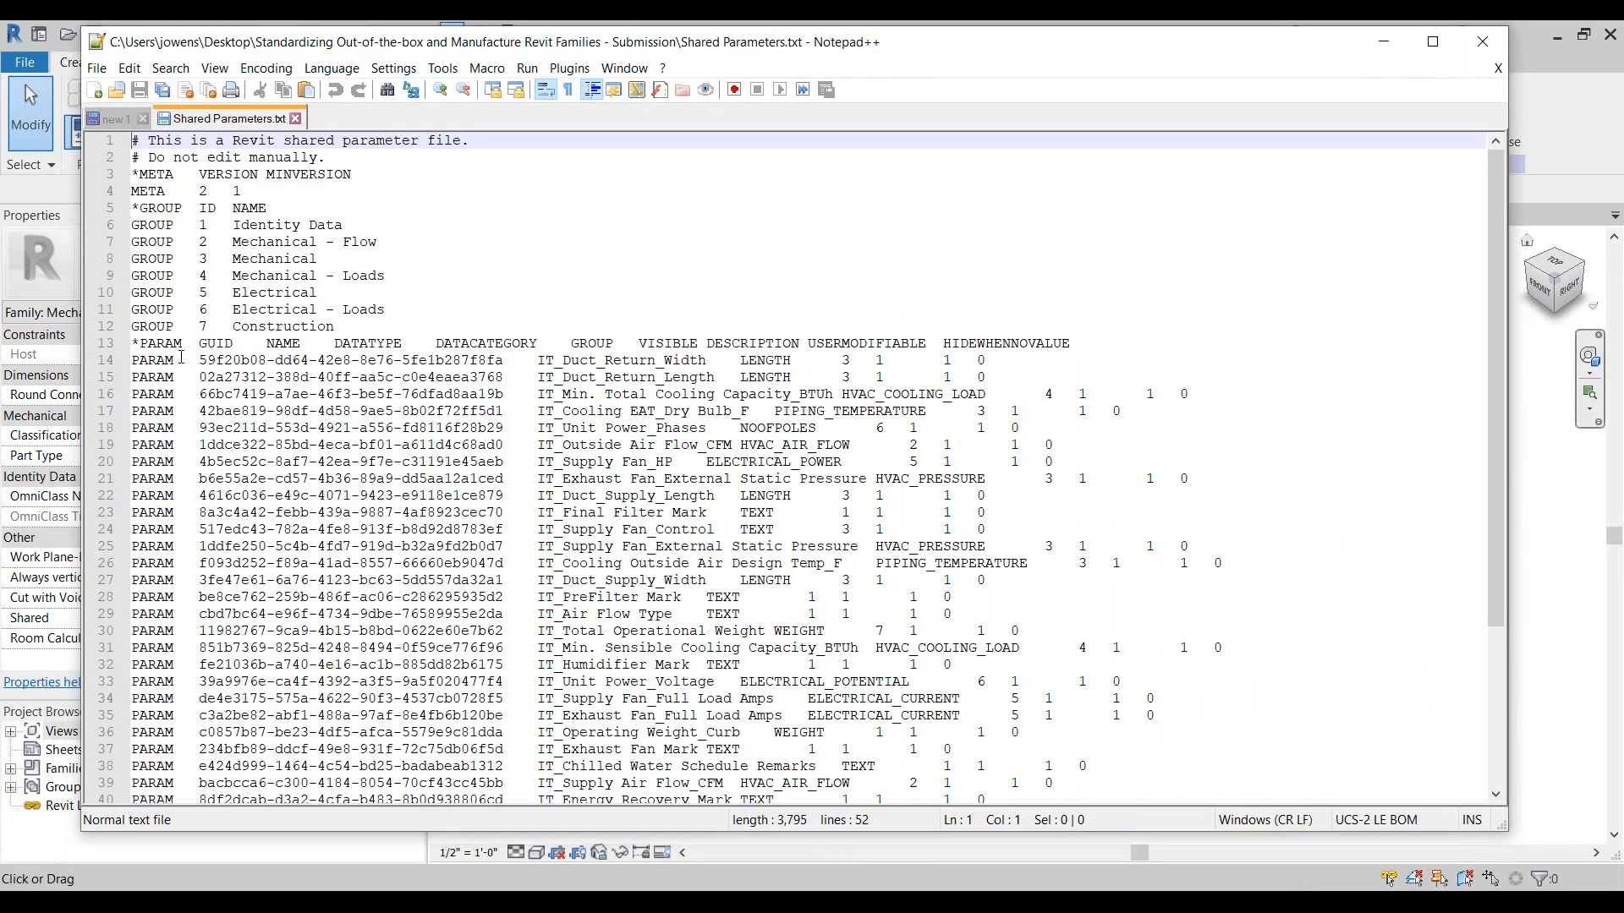
{"action": "left_click_drag", "start_coordinate": [200, 359], "coordinate": [505, 360]}
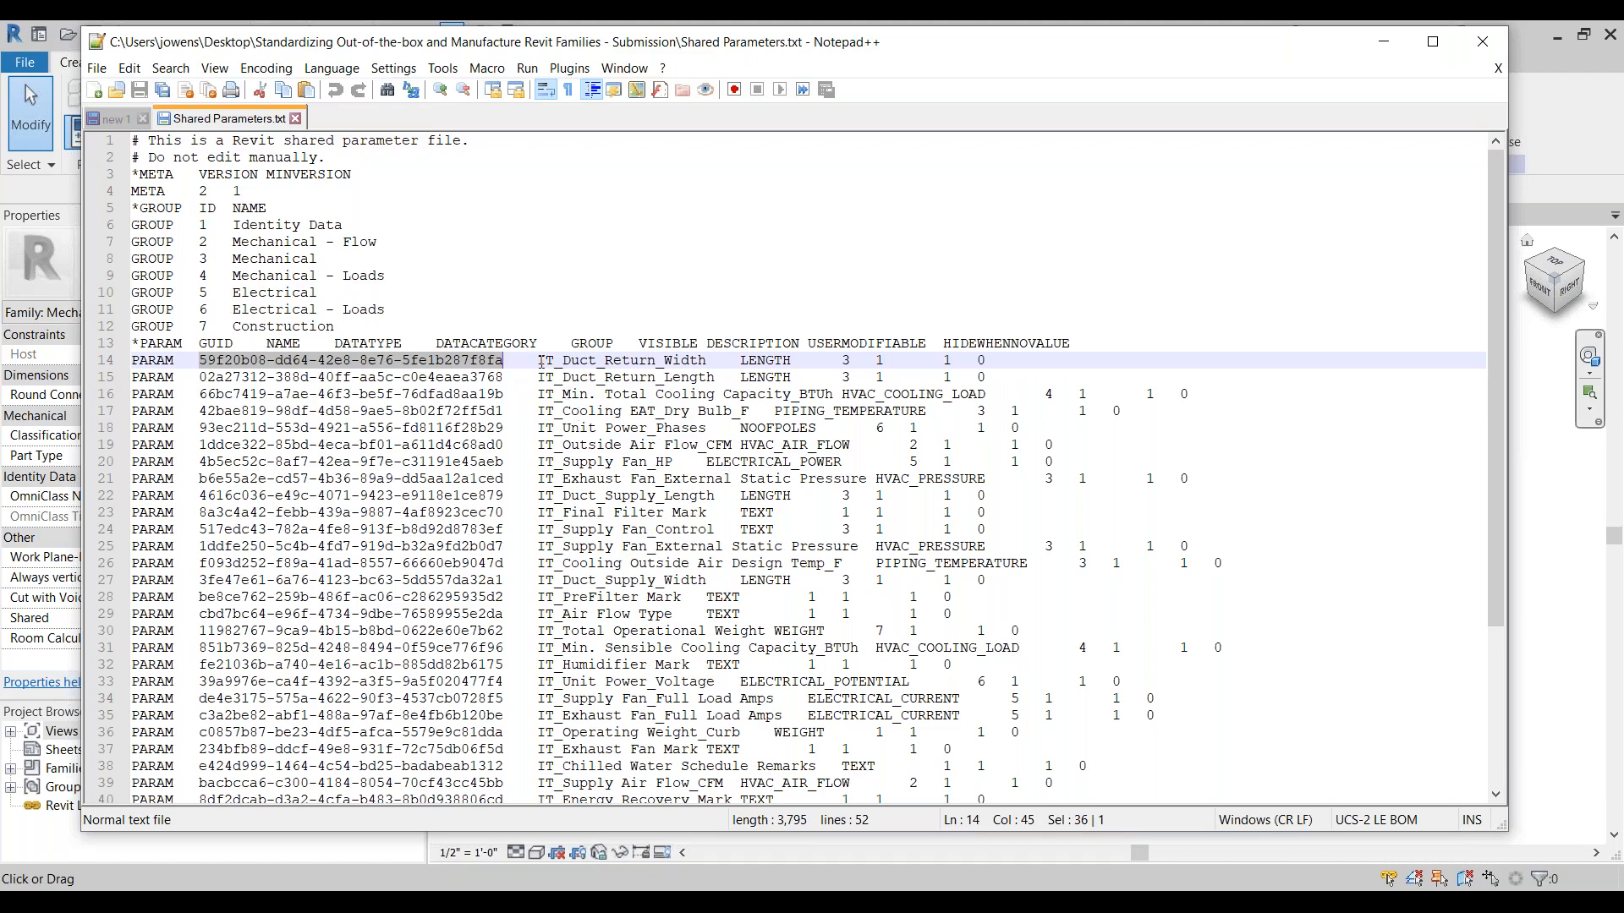
{"action": "left_click_drag", "start_coordinate": [541, 360], "coordinate": [705, 359]}
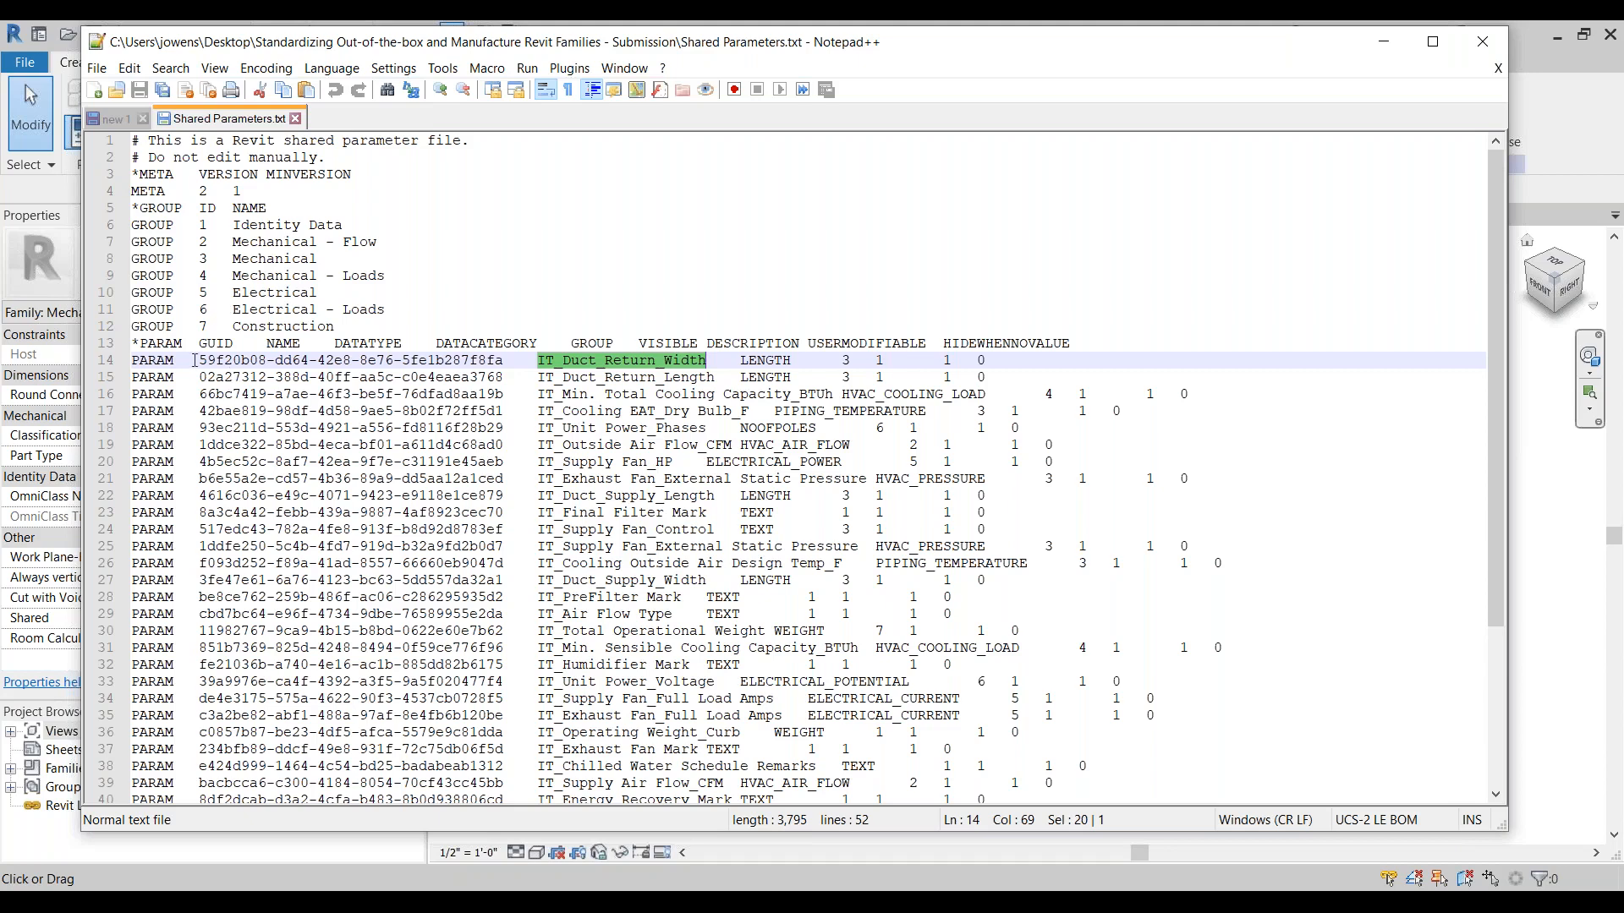
{"action": "left_click_drag", "start_coordinate": [197, 359], "coordinate": [503, 359]}
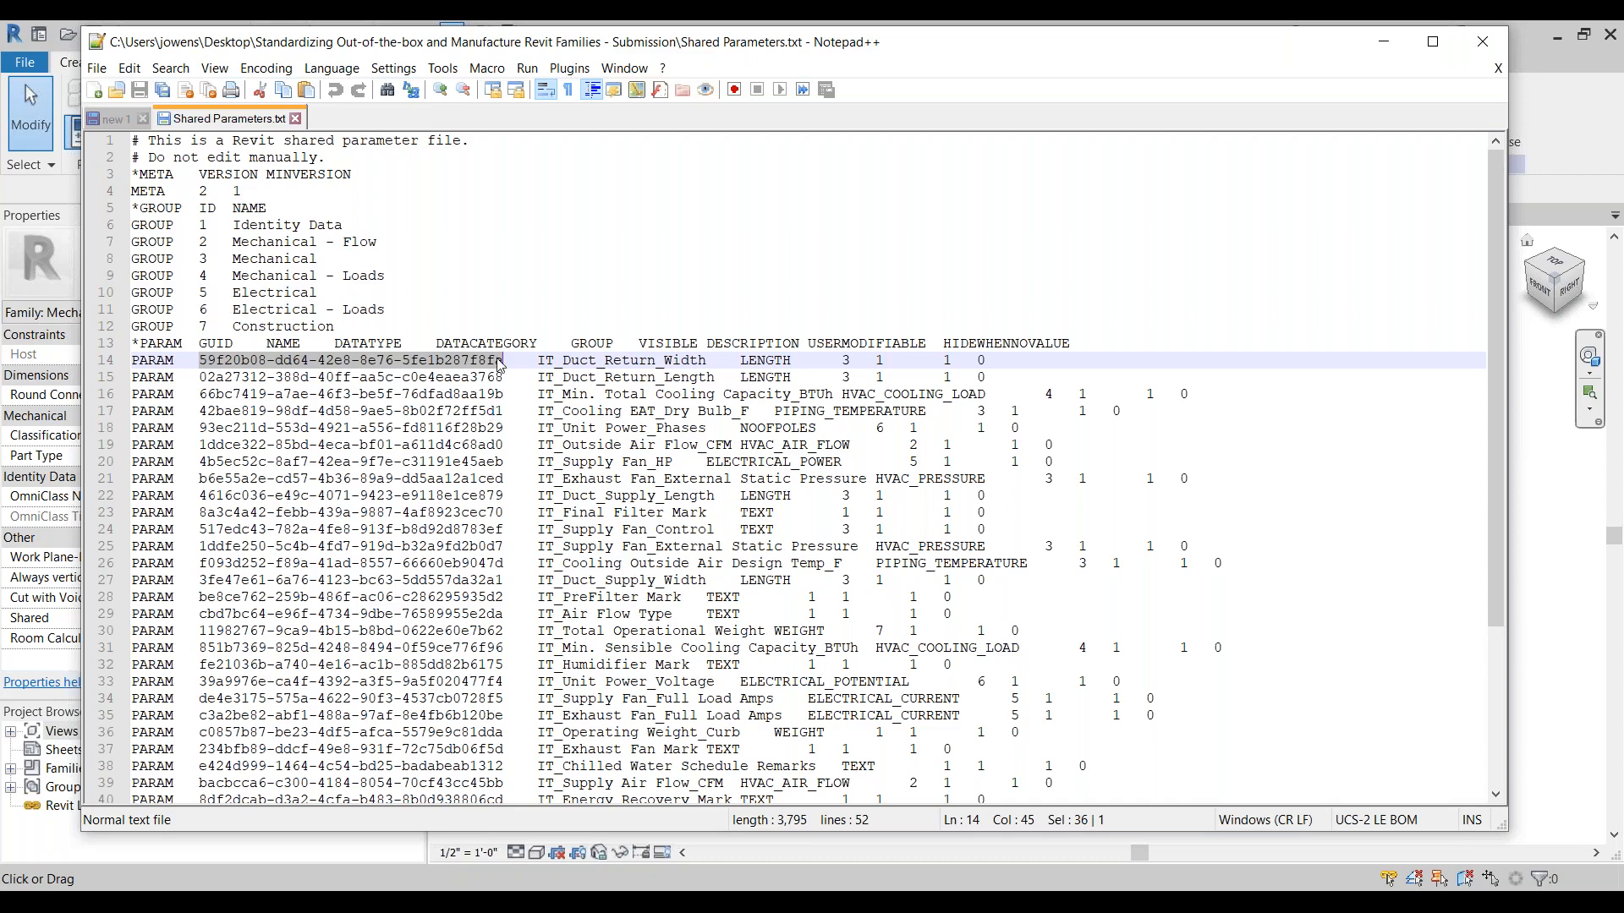
{"action": "left_click_drag", "start_coordinate": [504, 359], "coordinate": [199, 359]}
{"action": "left_click_drag", "start_coordinate": [504, 359], "coordinate": [211, 360]}
{"action": "left_click_drag", "start_coordinate": [910, 46], "coordinate": [917, 57]}
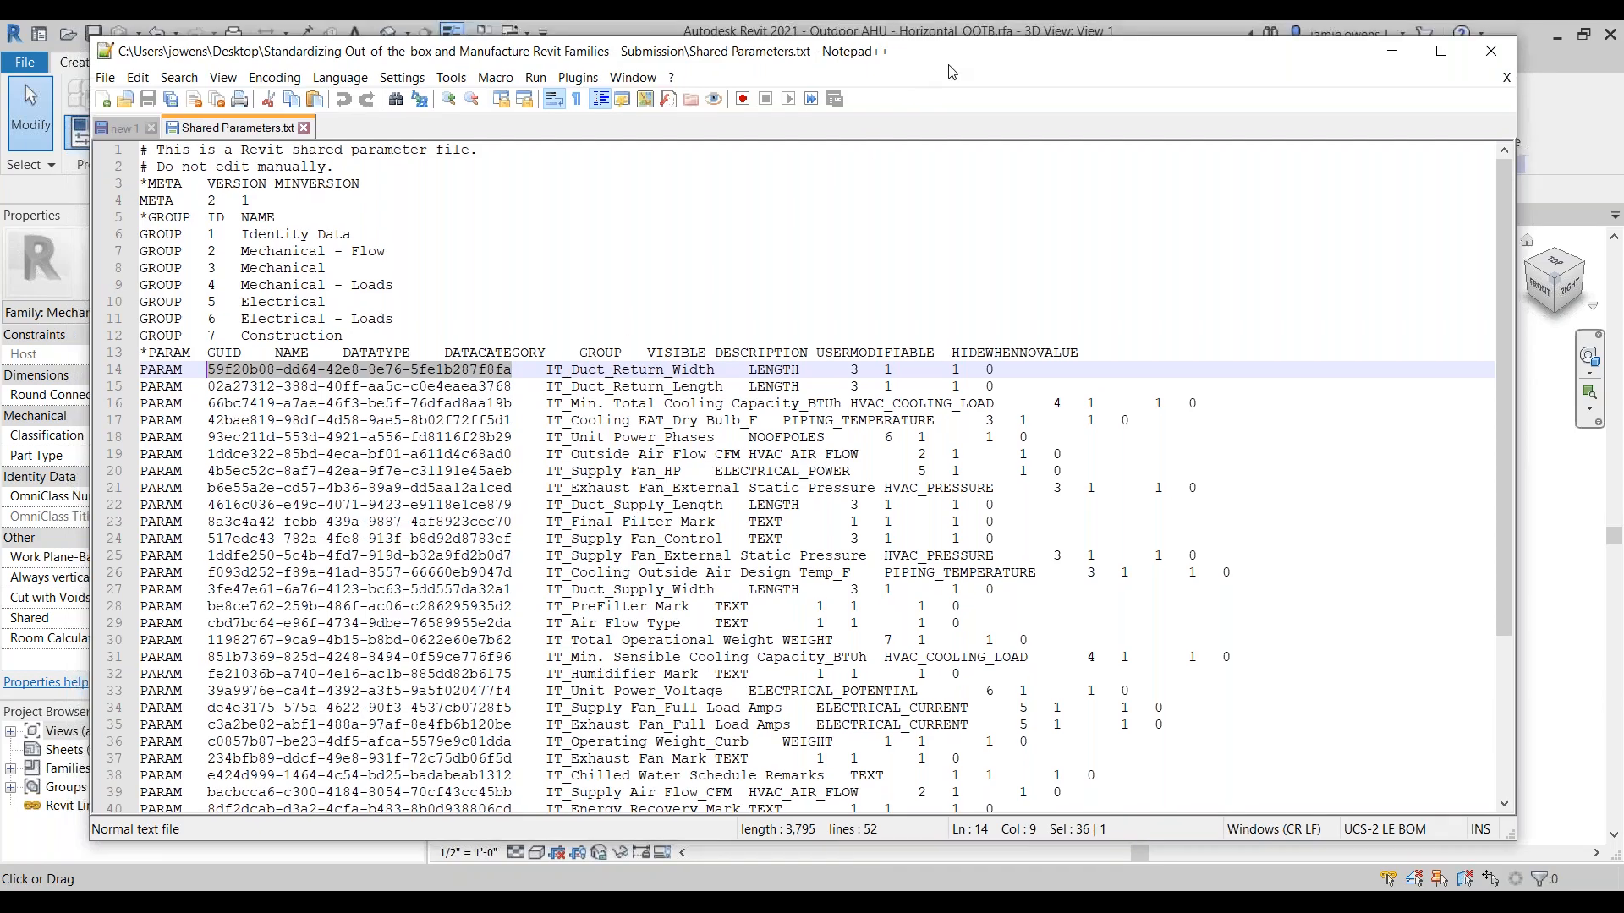
{"action": "left_click", "coordinate": [1392, 52]}
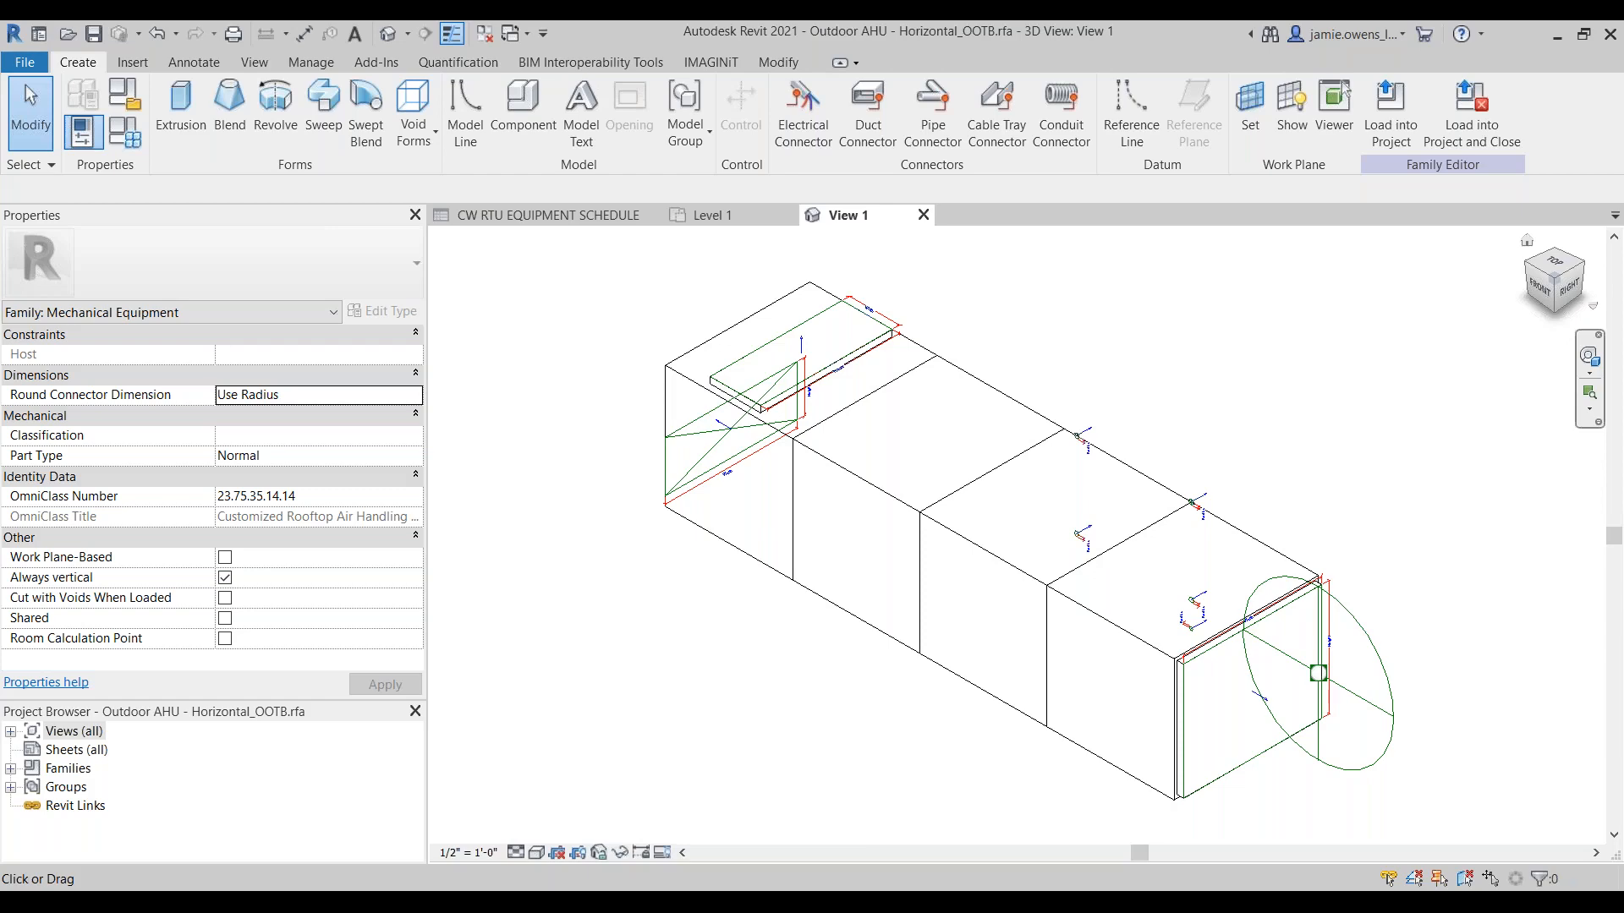
Step: Review the air handler's family type parameters with Apparent Load selected, then exit without changes
{"action": "left_click", "coordinate": [83, 131]}
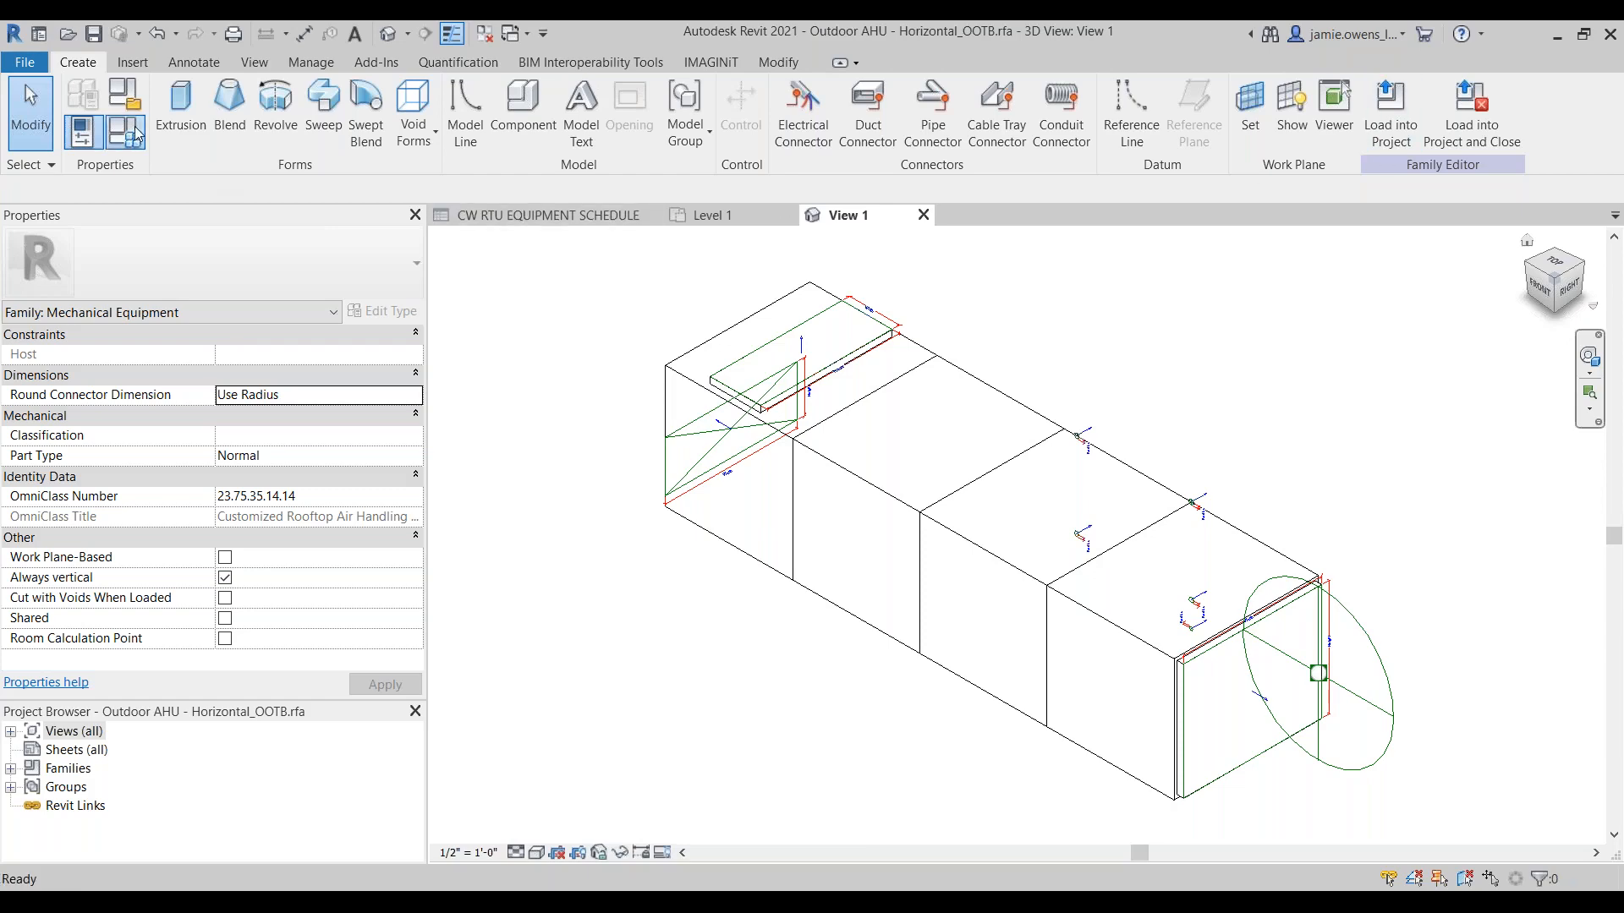
{"action": "left_click", "coordinate": [211, 448]}
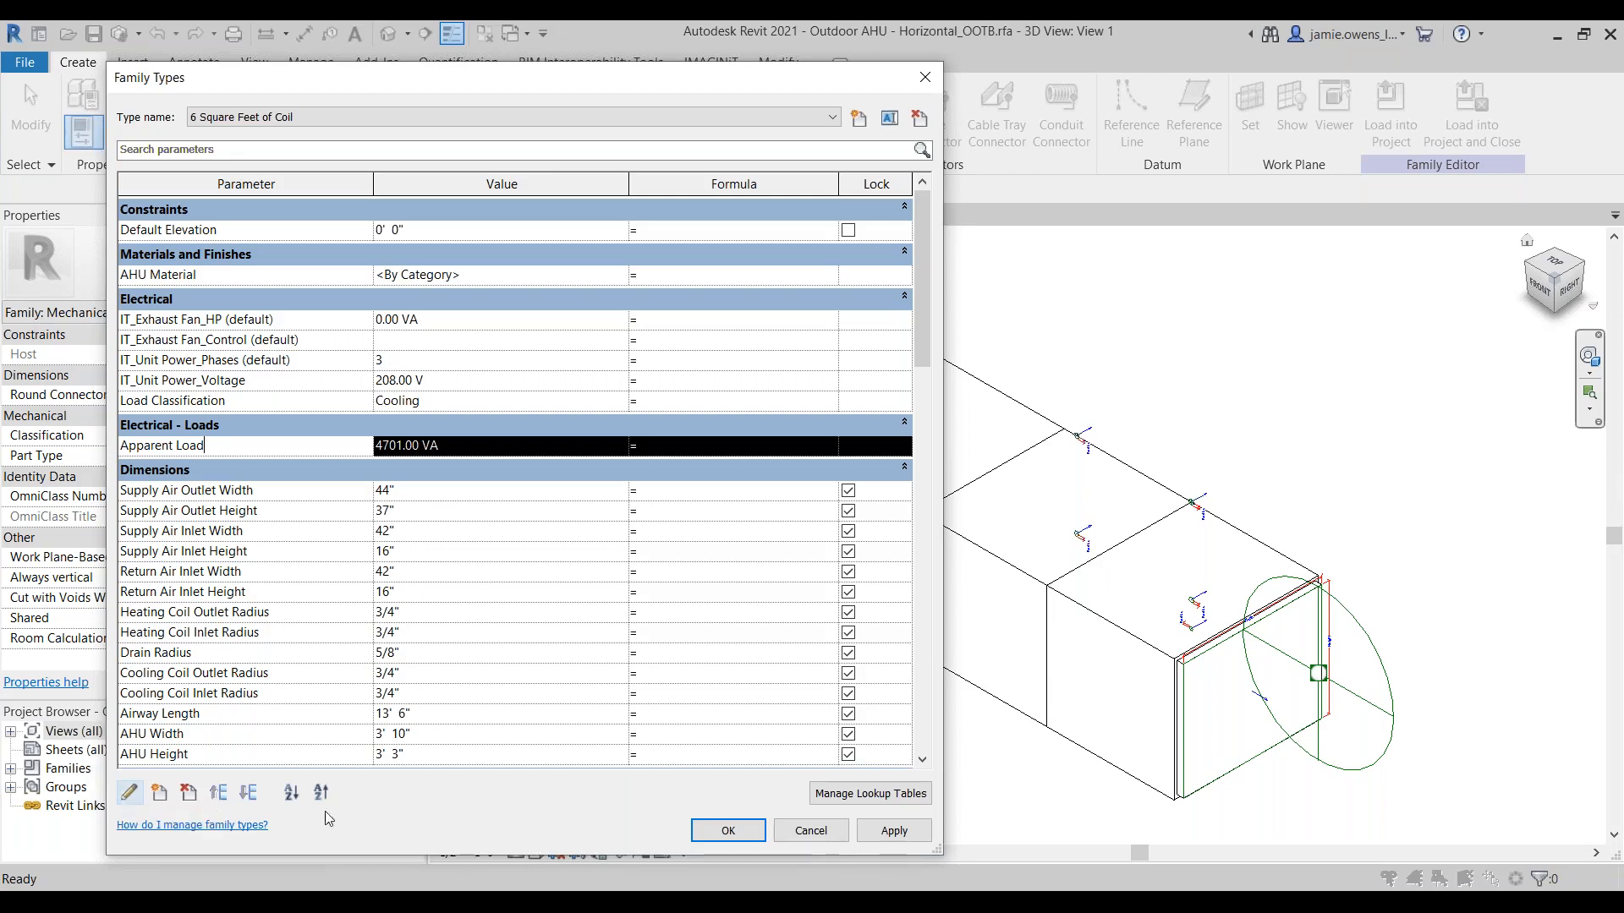
{"action": "left_click", "coordinate": [811, 832]}
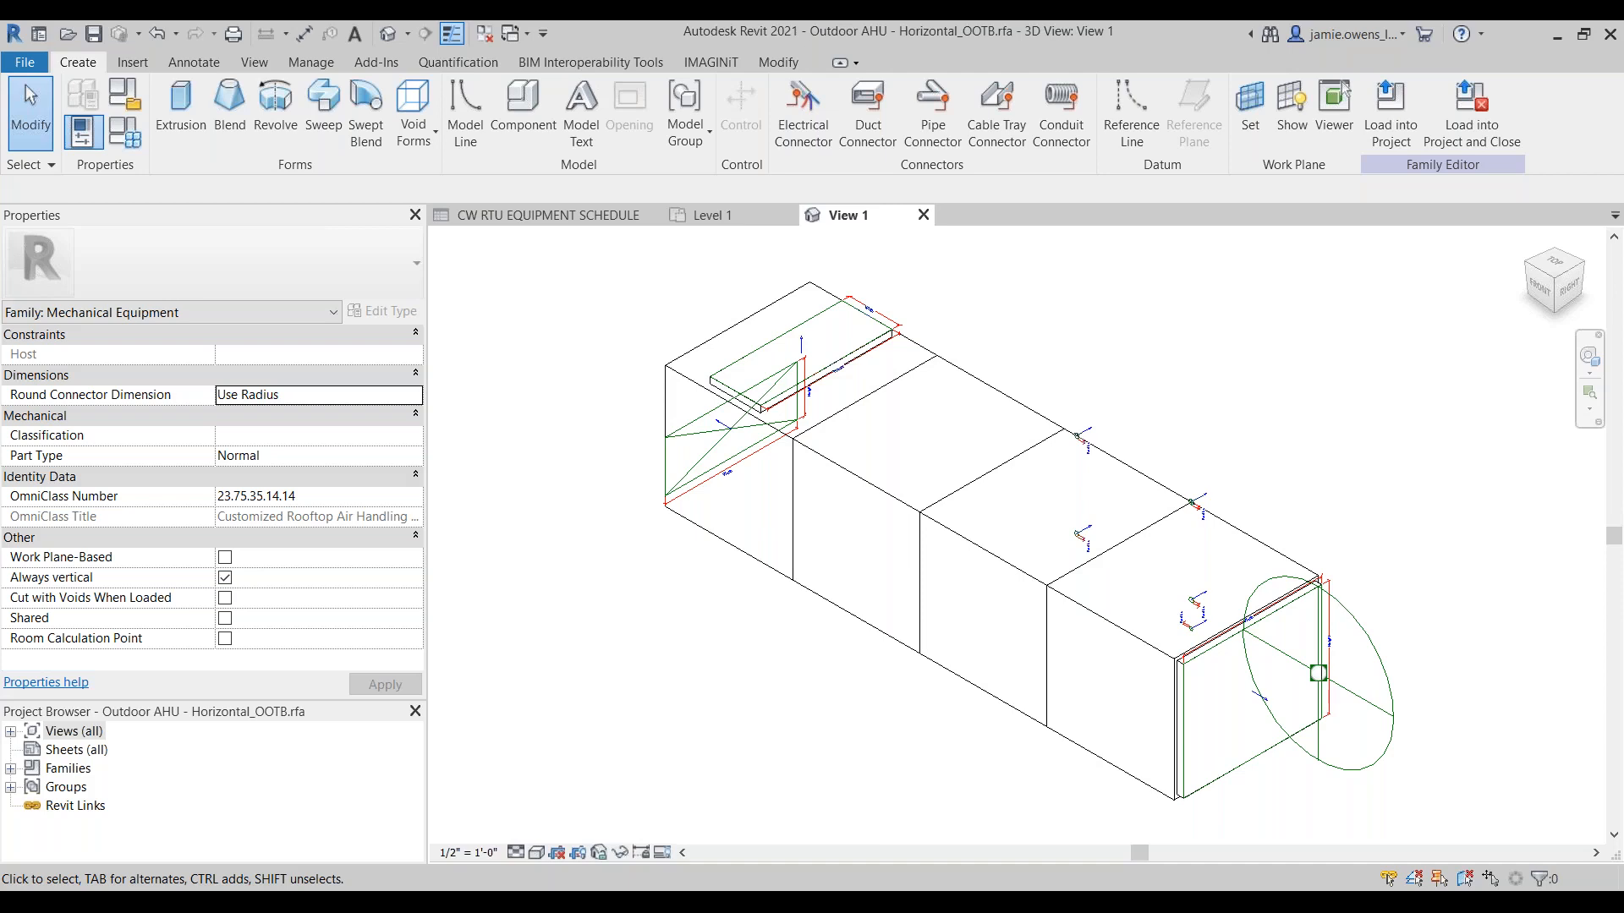
Step: Check the CW RTU equipment schedule, then review IT_Unit Power_Voltage in the outdoor air handler's family types and exit without changes
{"action": "left_click", "coordinate": [558, 217]}
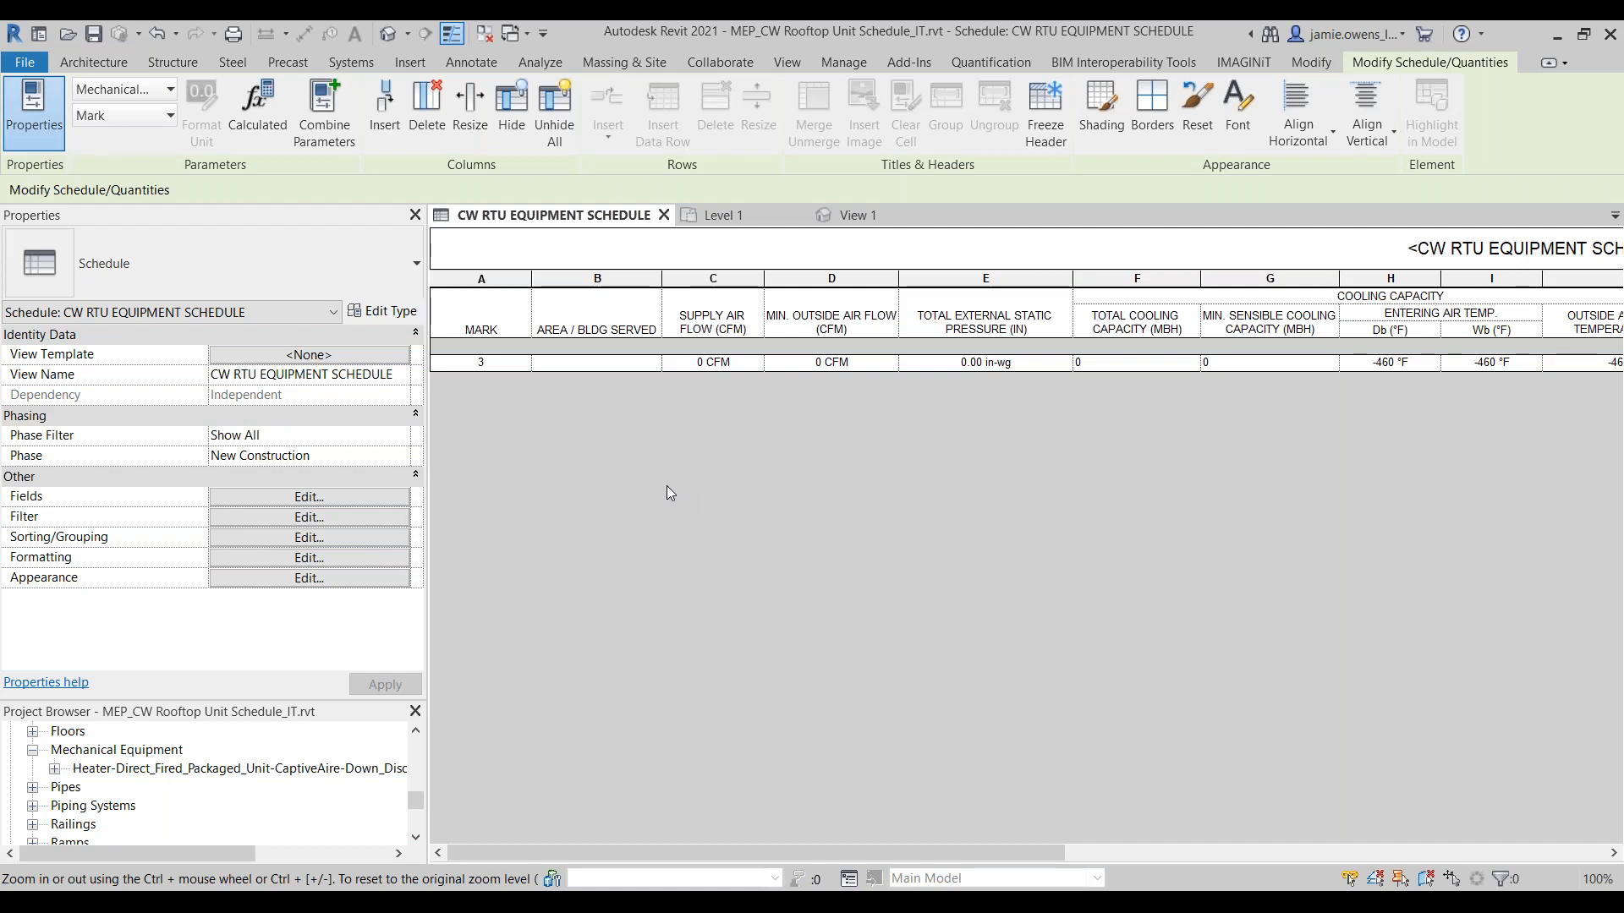
{"action": "left_click", "coordinate": [855, 217]}
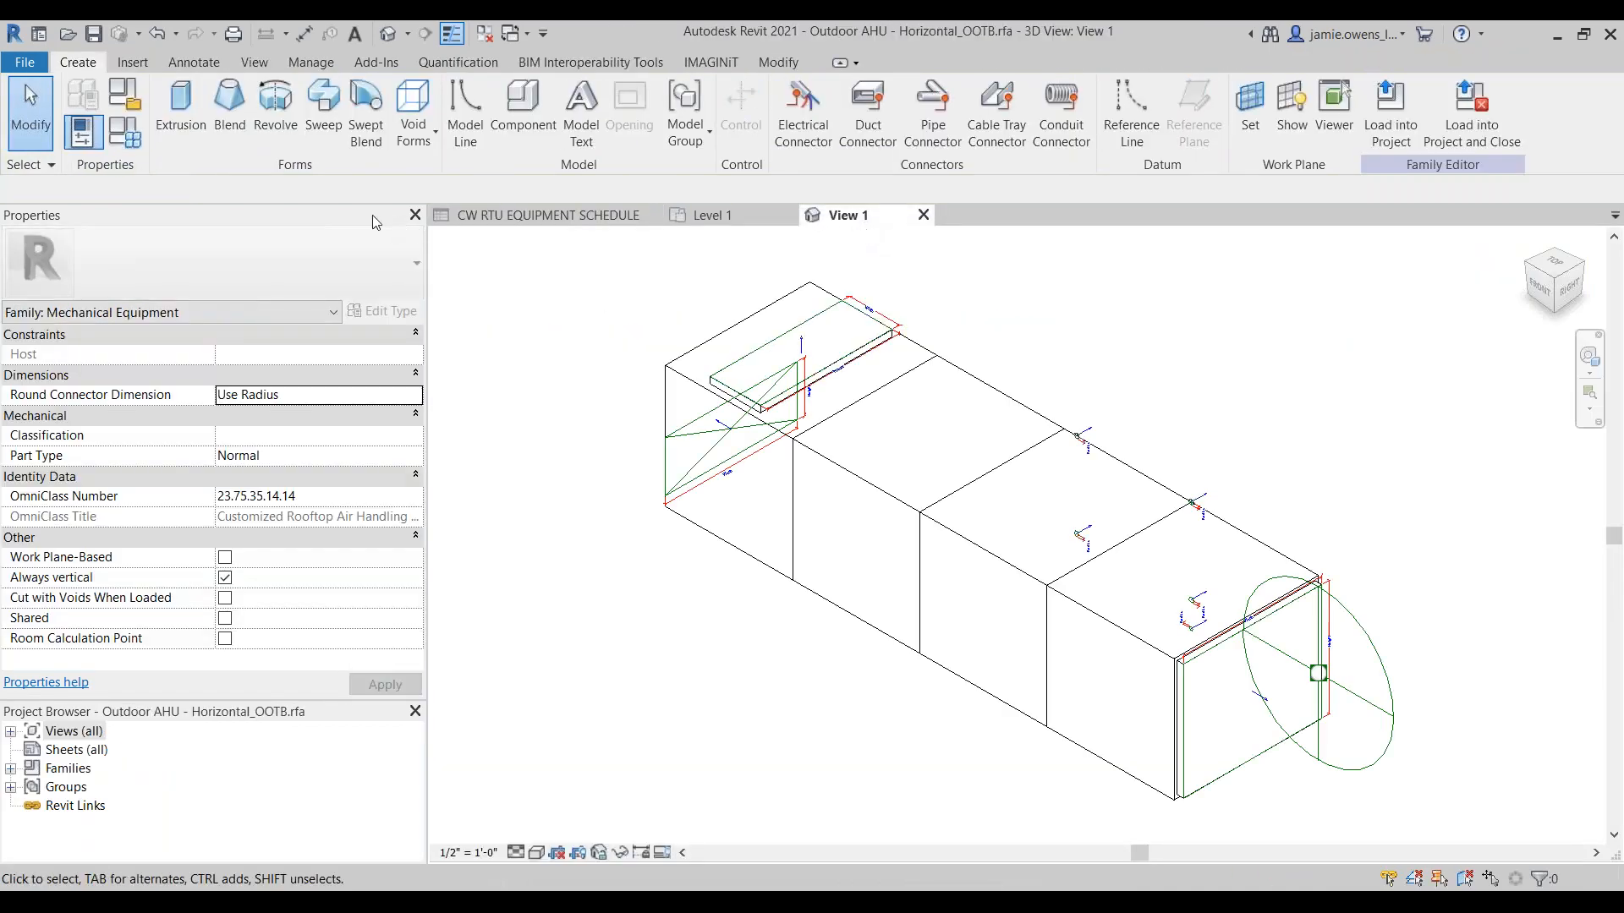
{"action": "left_click", "coordinate": [82, 132]}
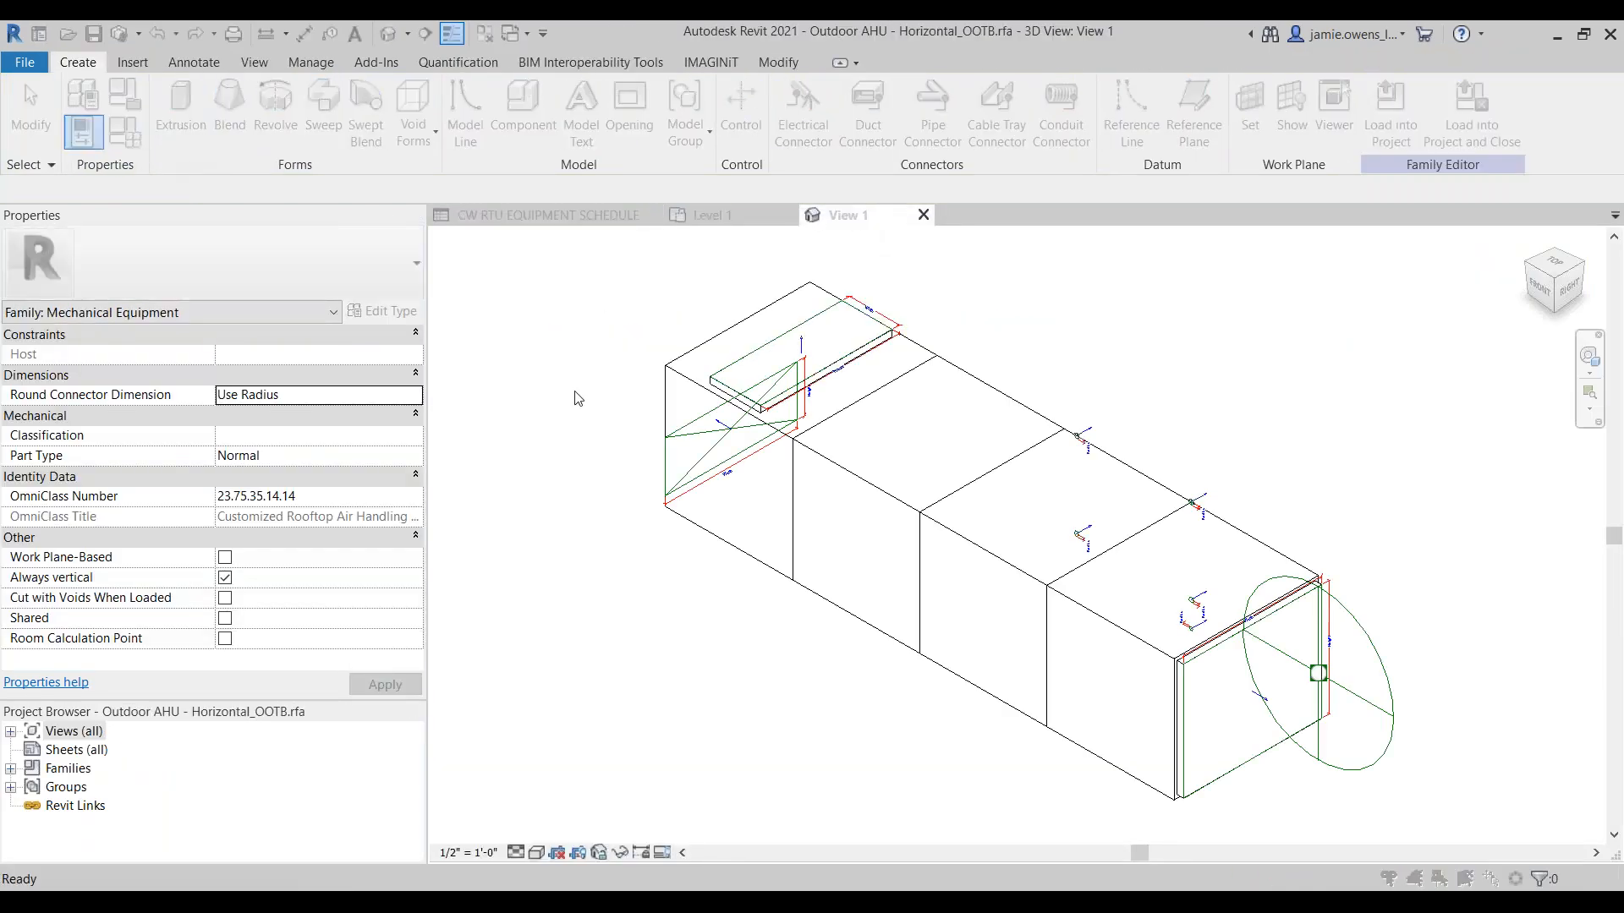
{"action": "left_click", "coordinate": [297, 381]}
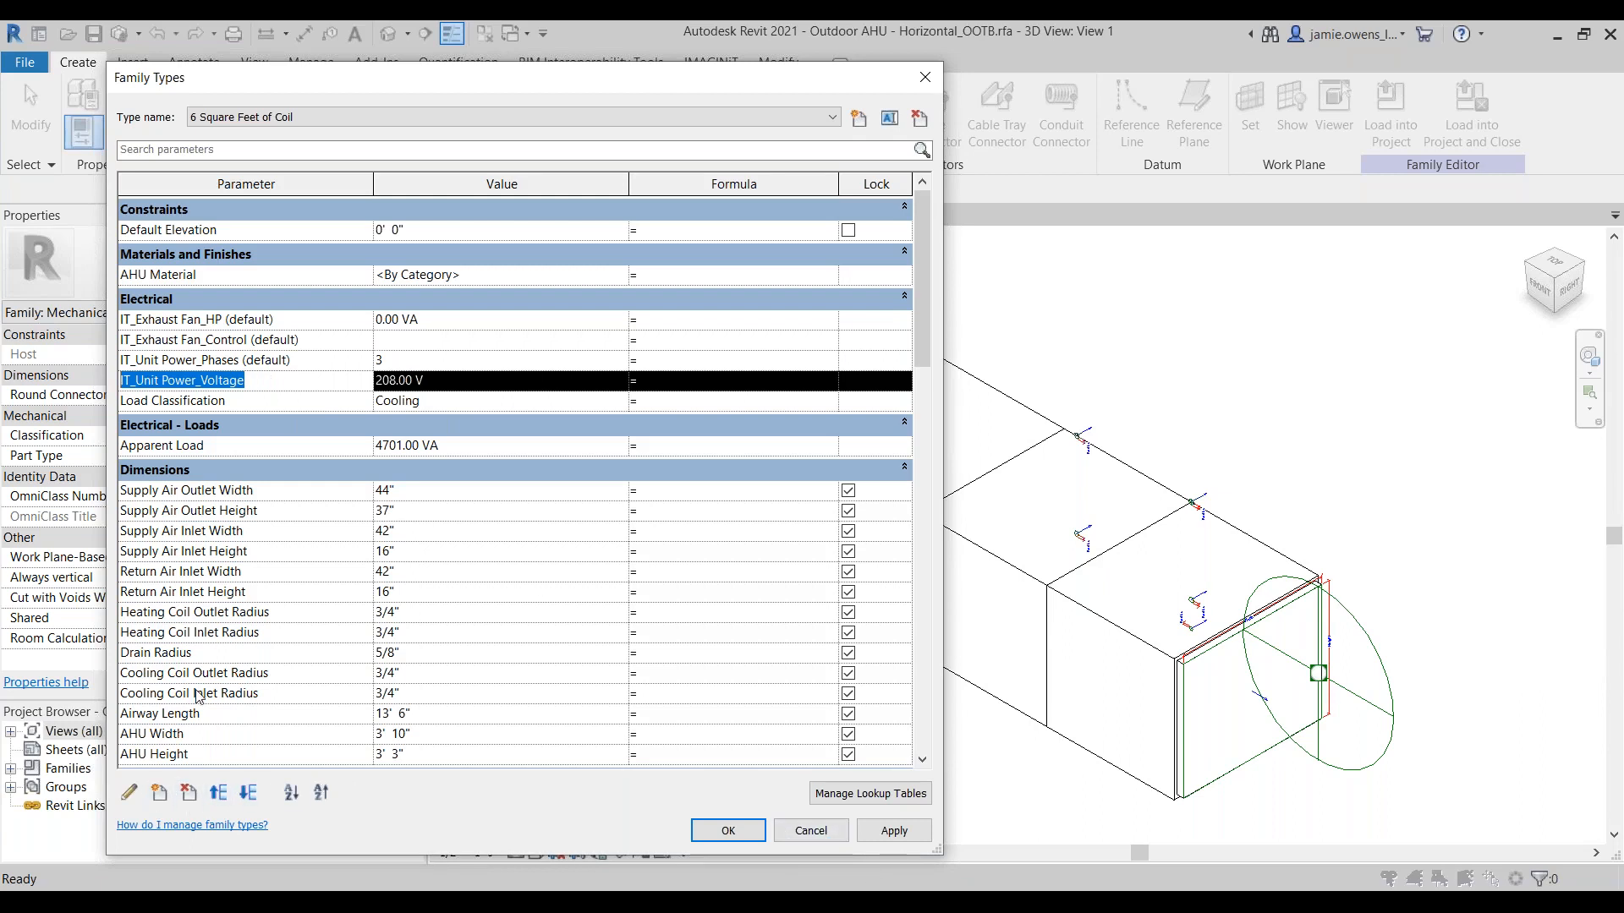
{"action": "left_click", "coordinate": [810, 833]}
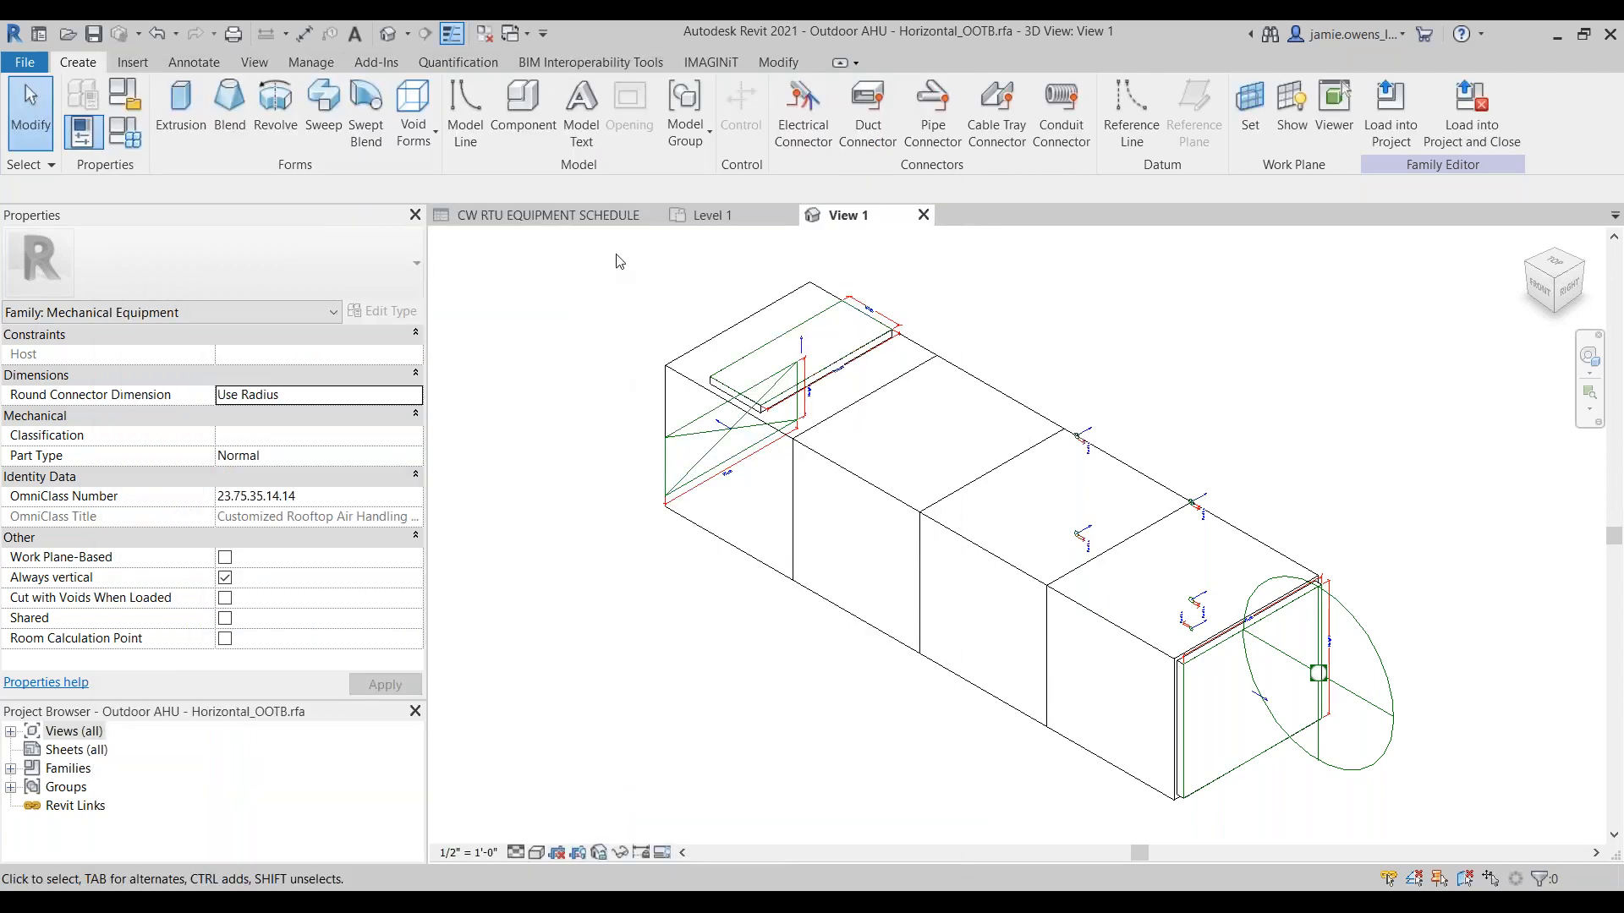
Step: Review the Family Processor's available actions and its Multiple Families selection window, then close both without processing anything
{"action": "left_click", "coordinate": [710, 61]}
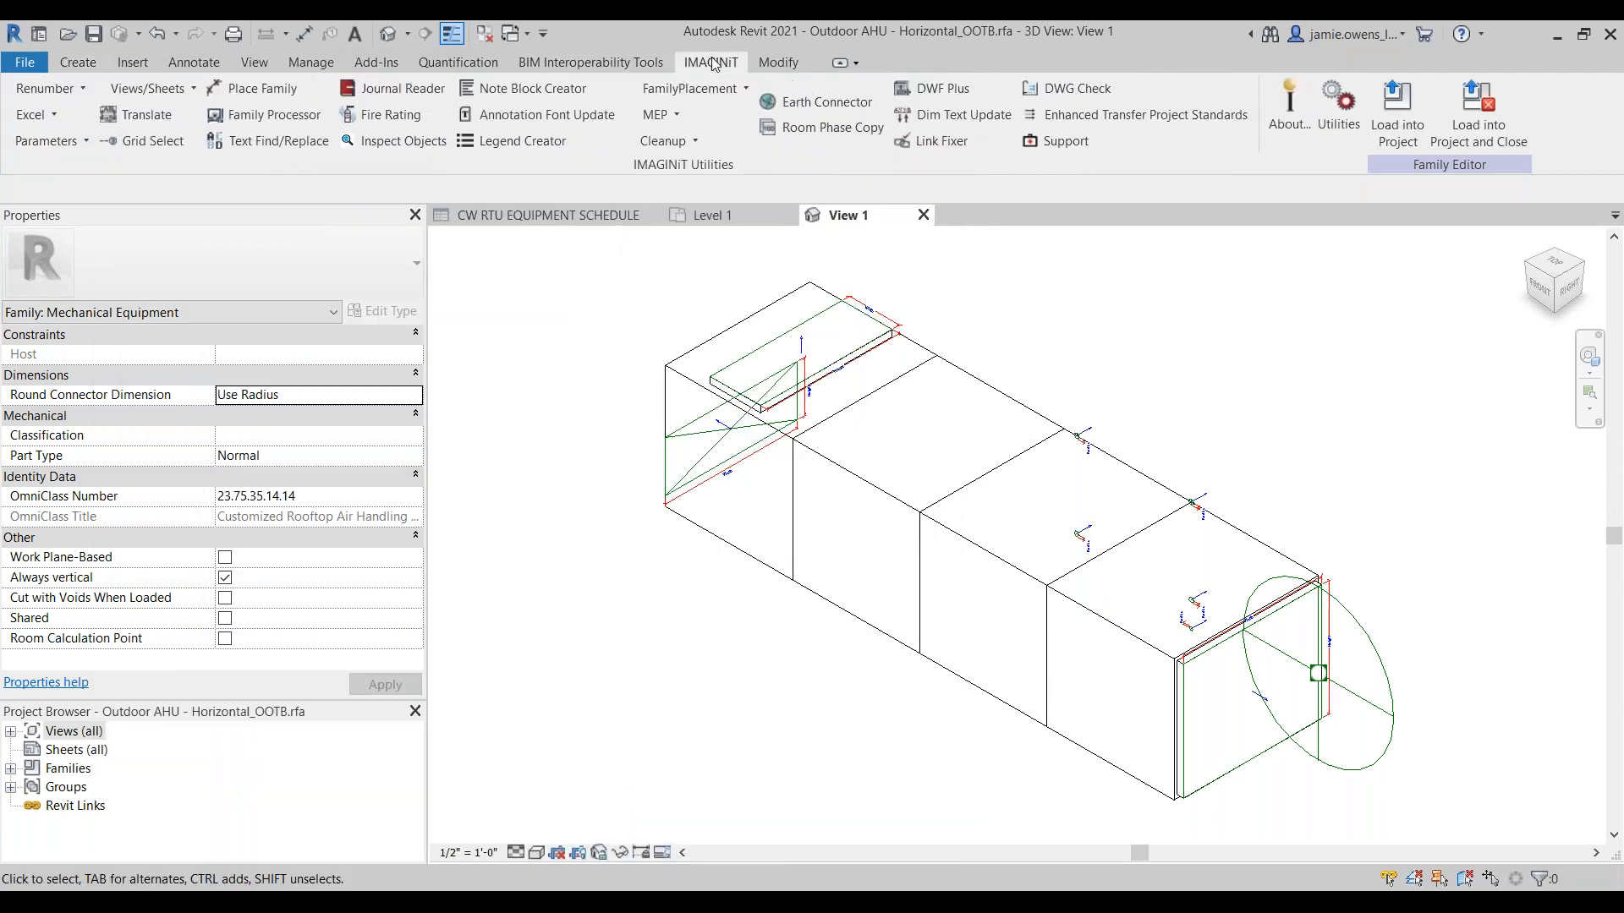
{"action": "left_click", "coordinate": [264, 114]}
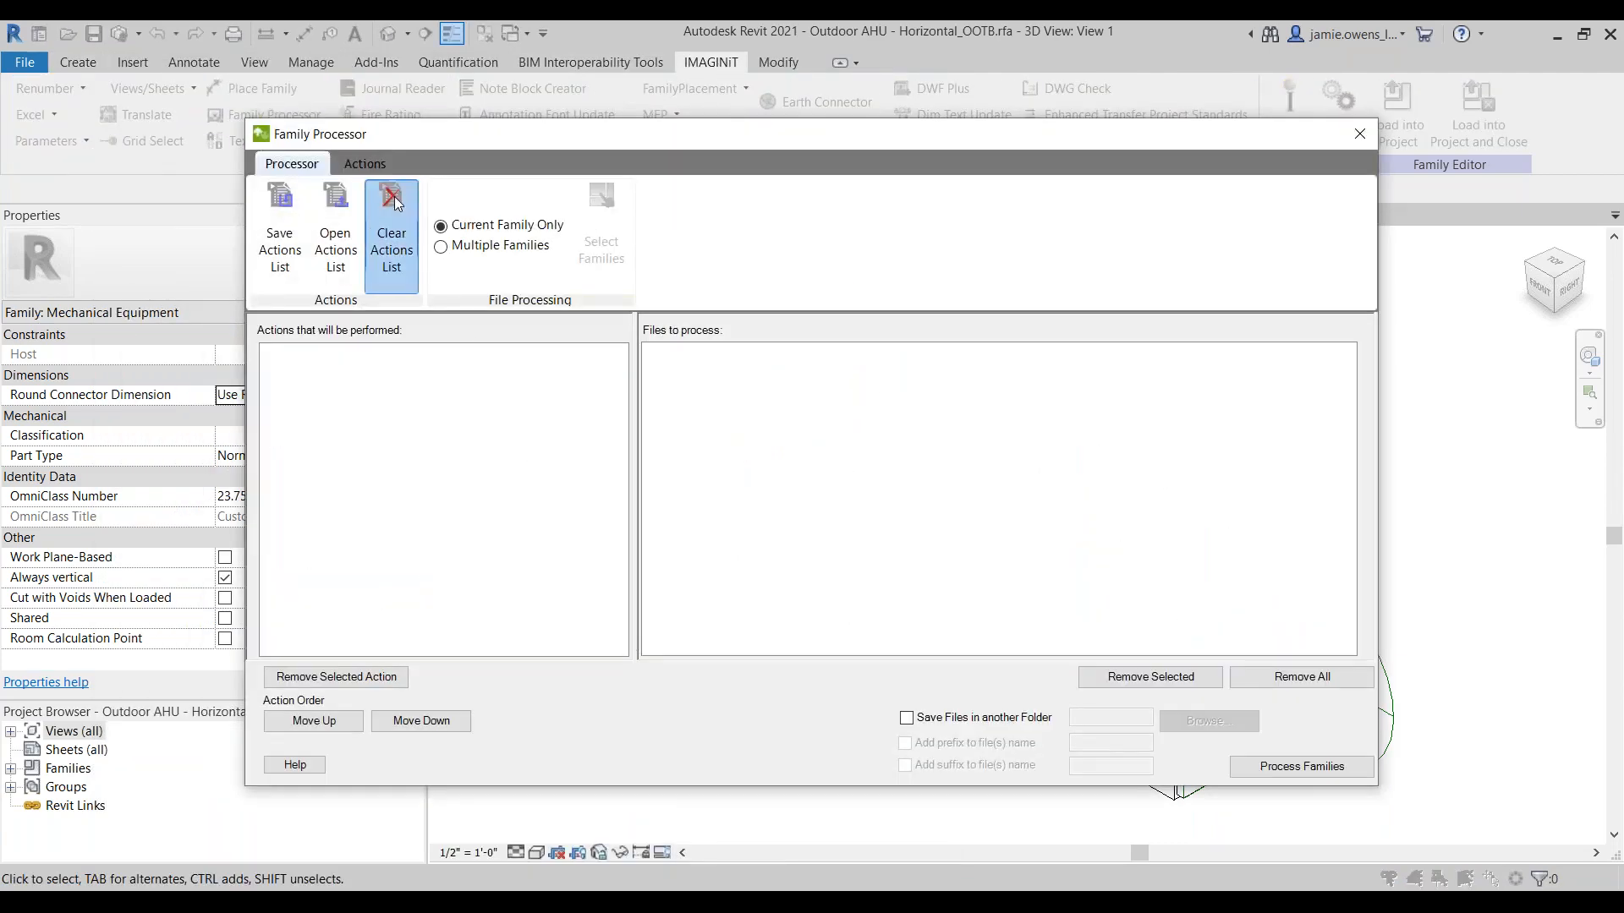
{"action": "left_click", "coordinate": [365, 163]}
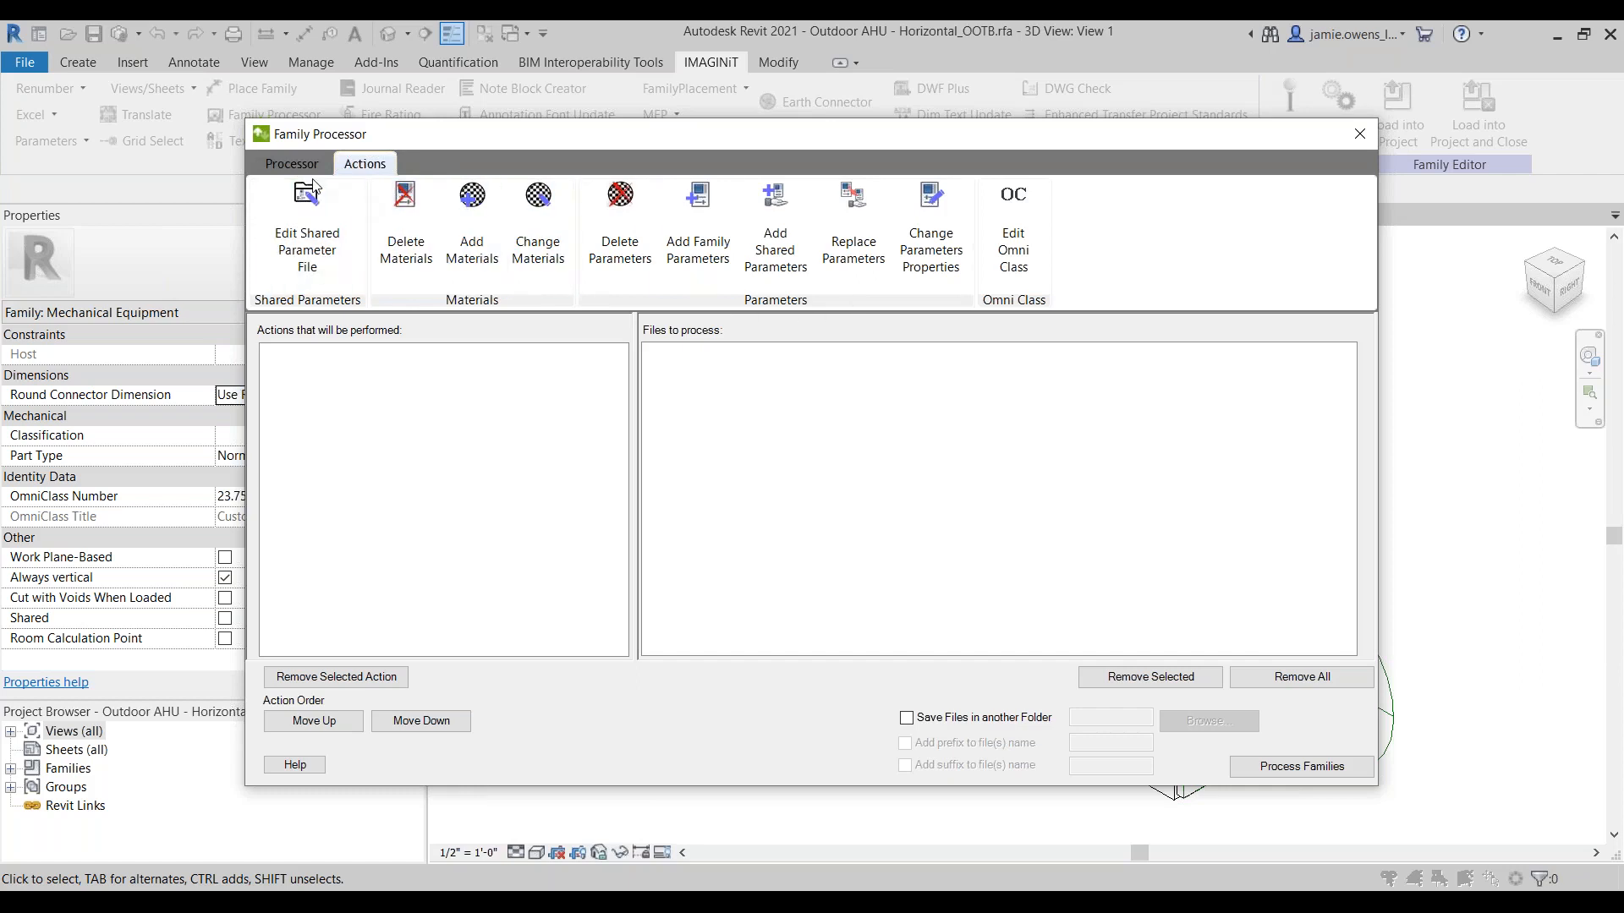
{"action": "left_click", "coordinate": [292, 163]}
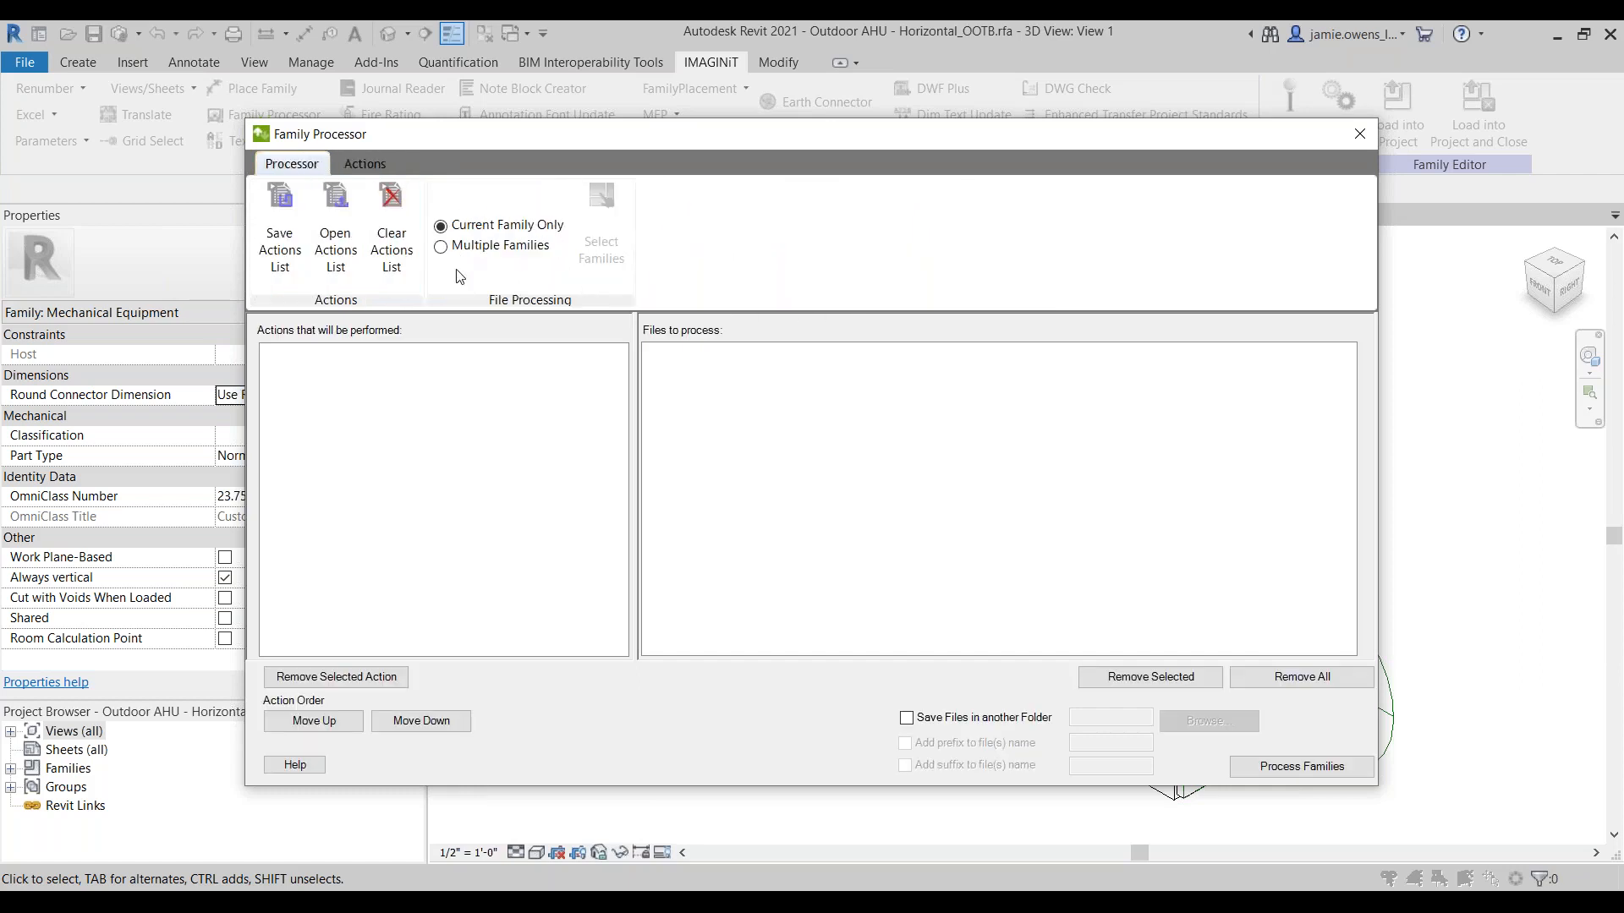
{"action": "left_click", "coordinate": [442, 248]}
{"action": "left_click", "coordinate": [607, 259]}
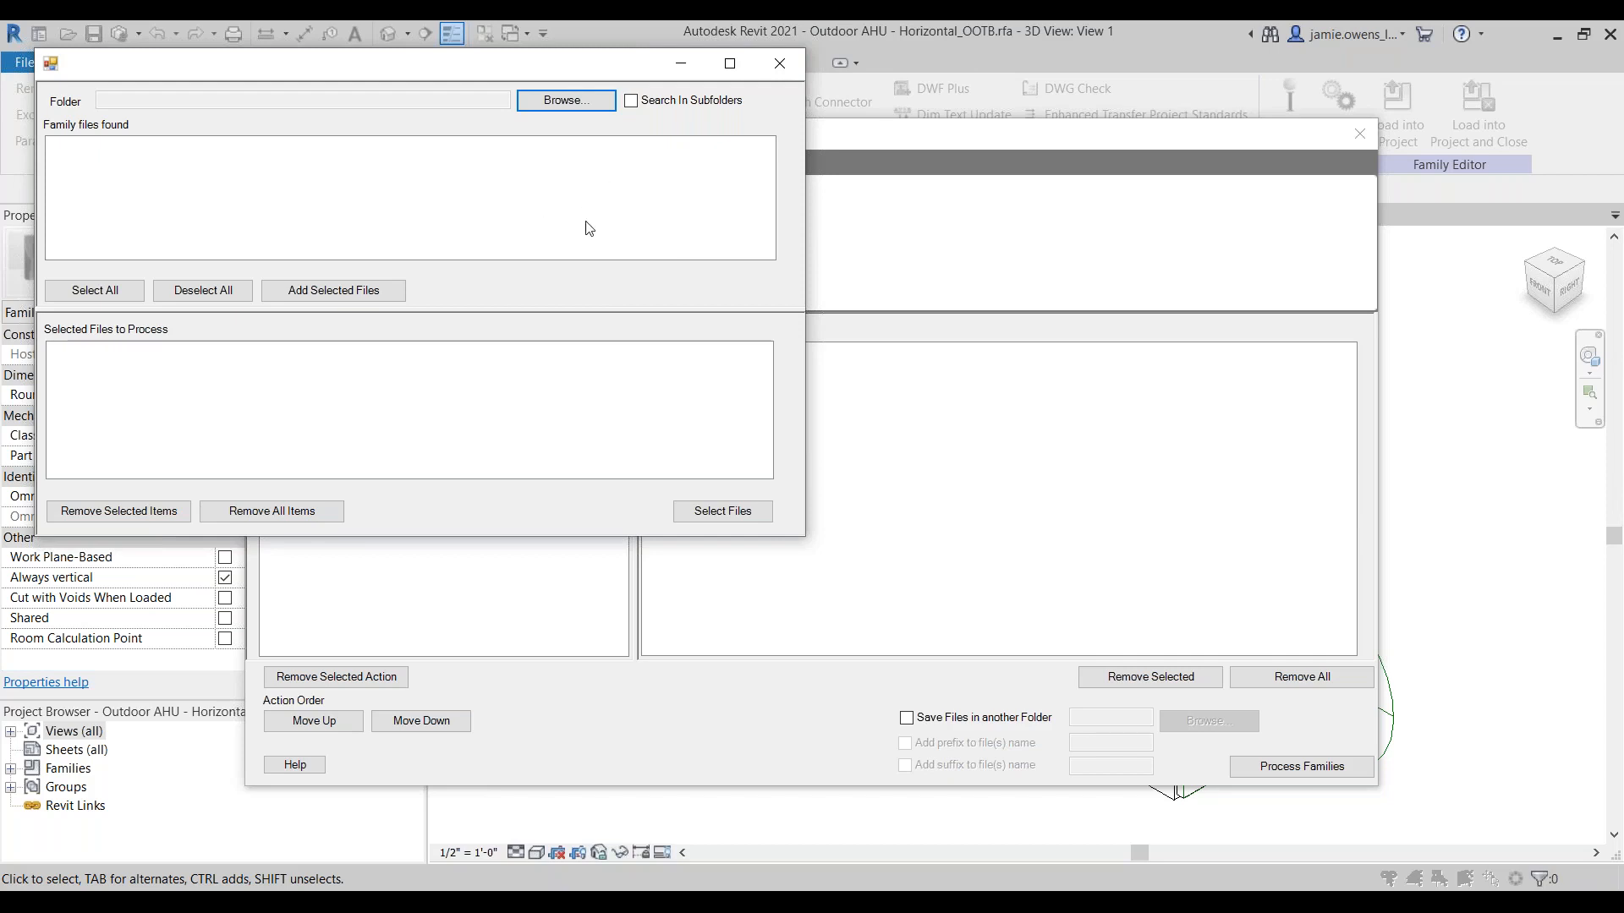
{"action": "left_click", "coordinate": [778, 67]}
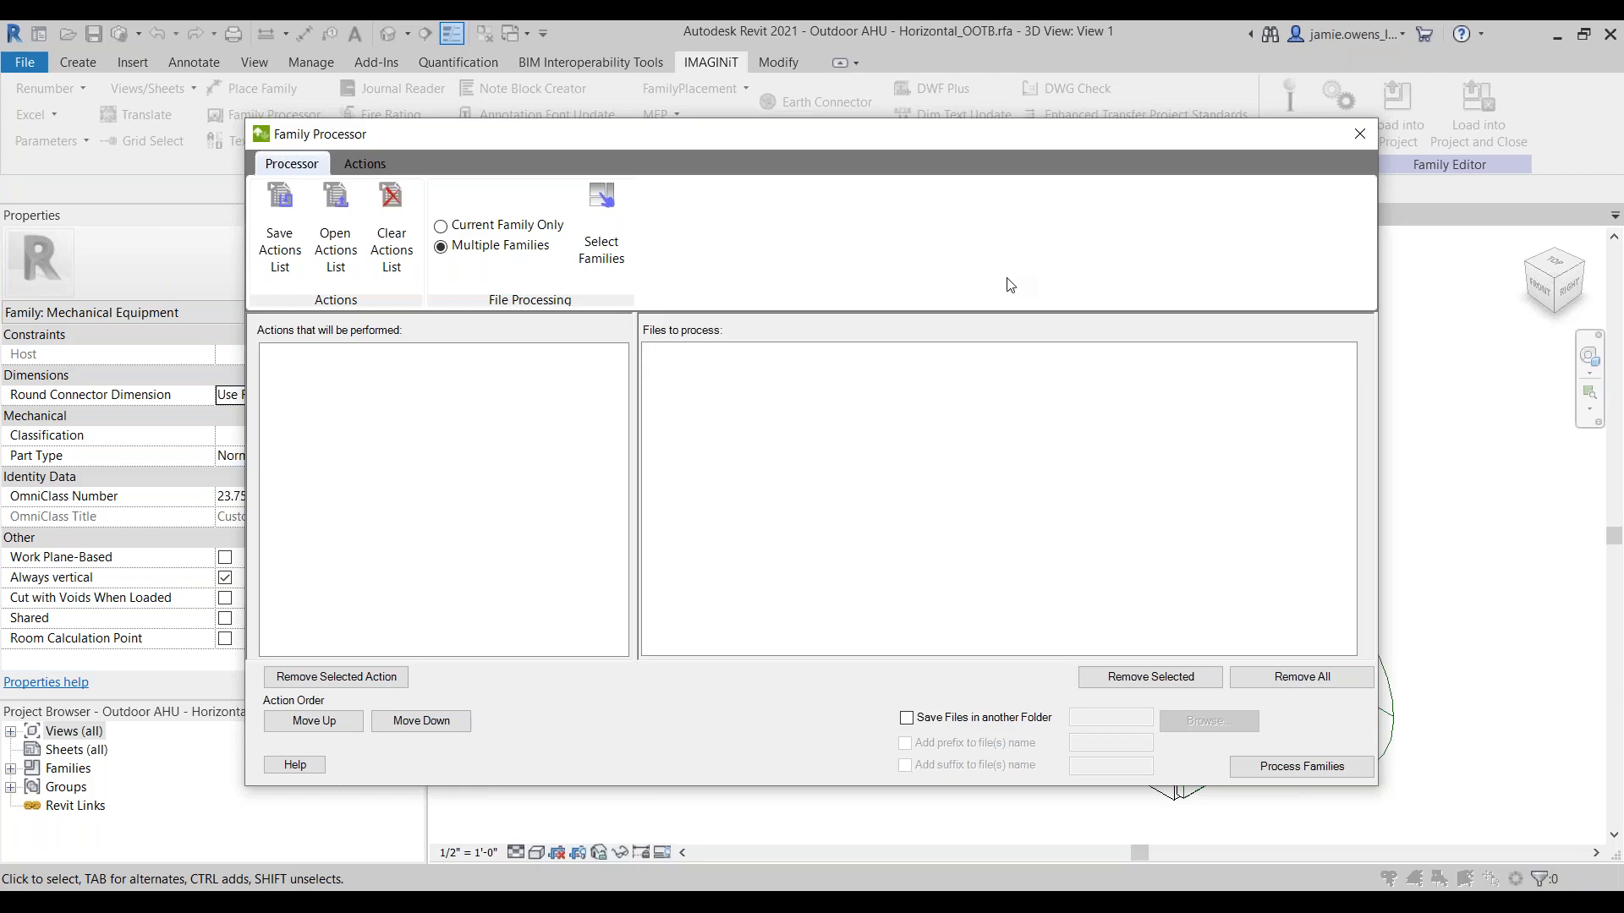
{"action": "left_click", "coordinate": [1358, 136]}
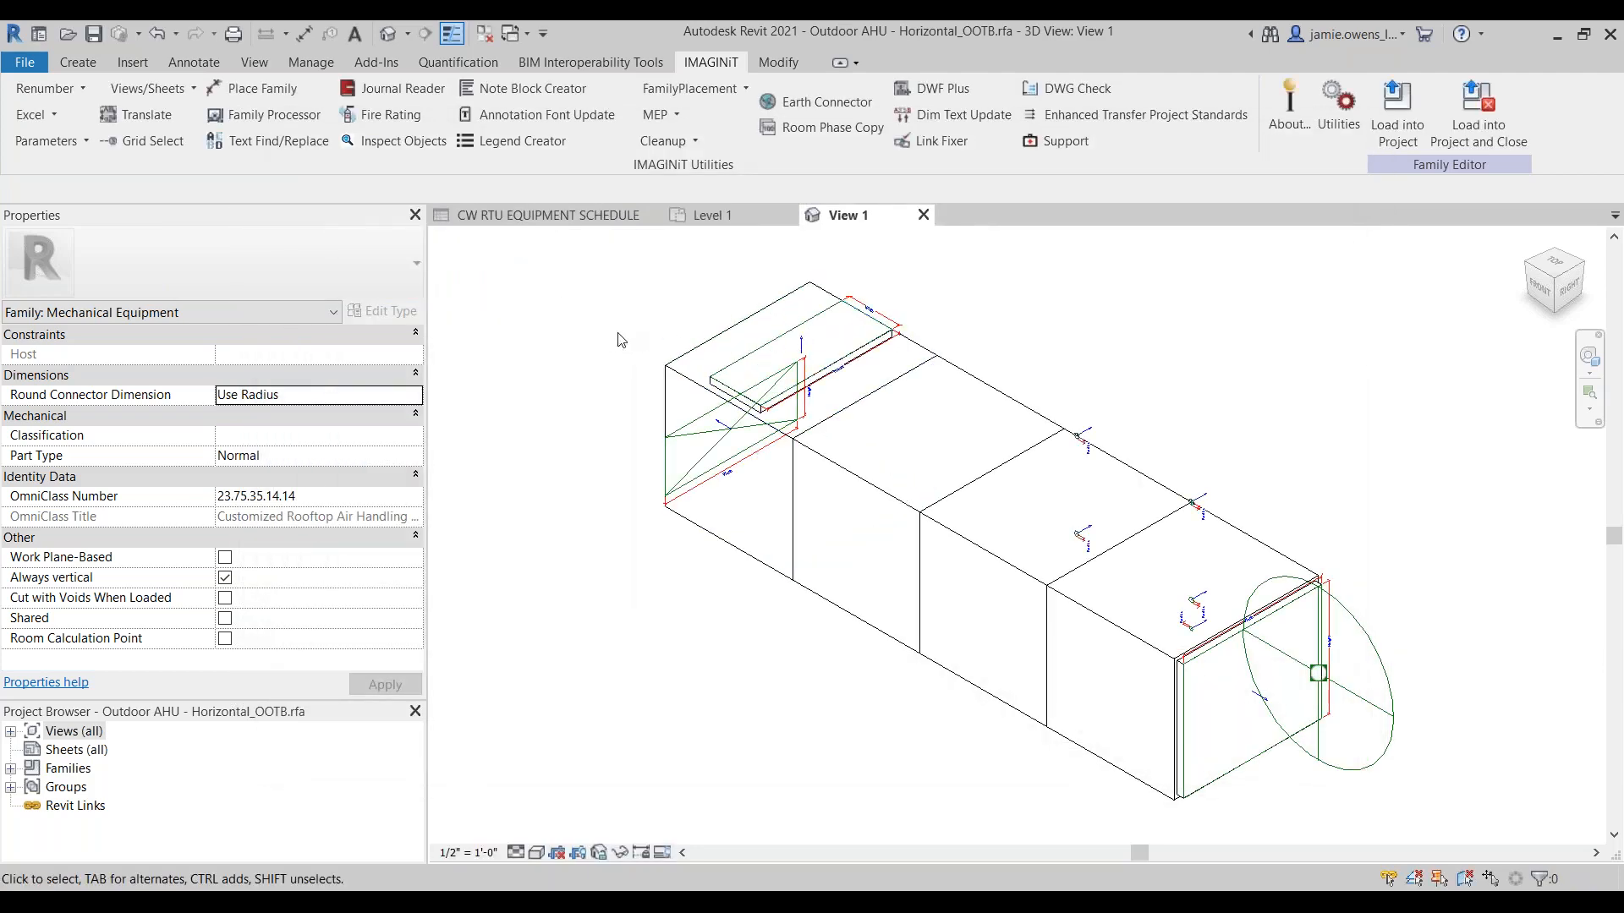
Step: Return to the CW RTU equipment schedule and review the available schedule types without creating one
{"action": "left_click", "coordinate": [529, 217]}
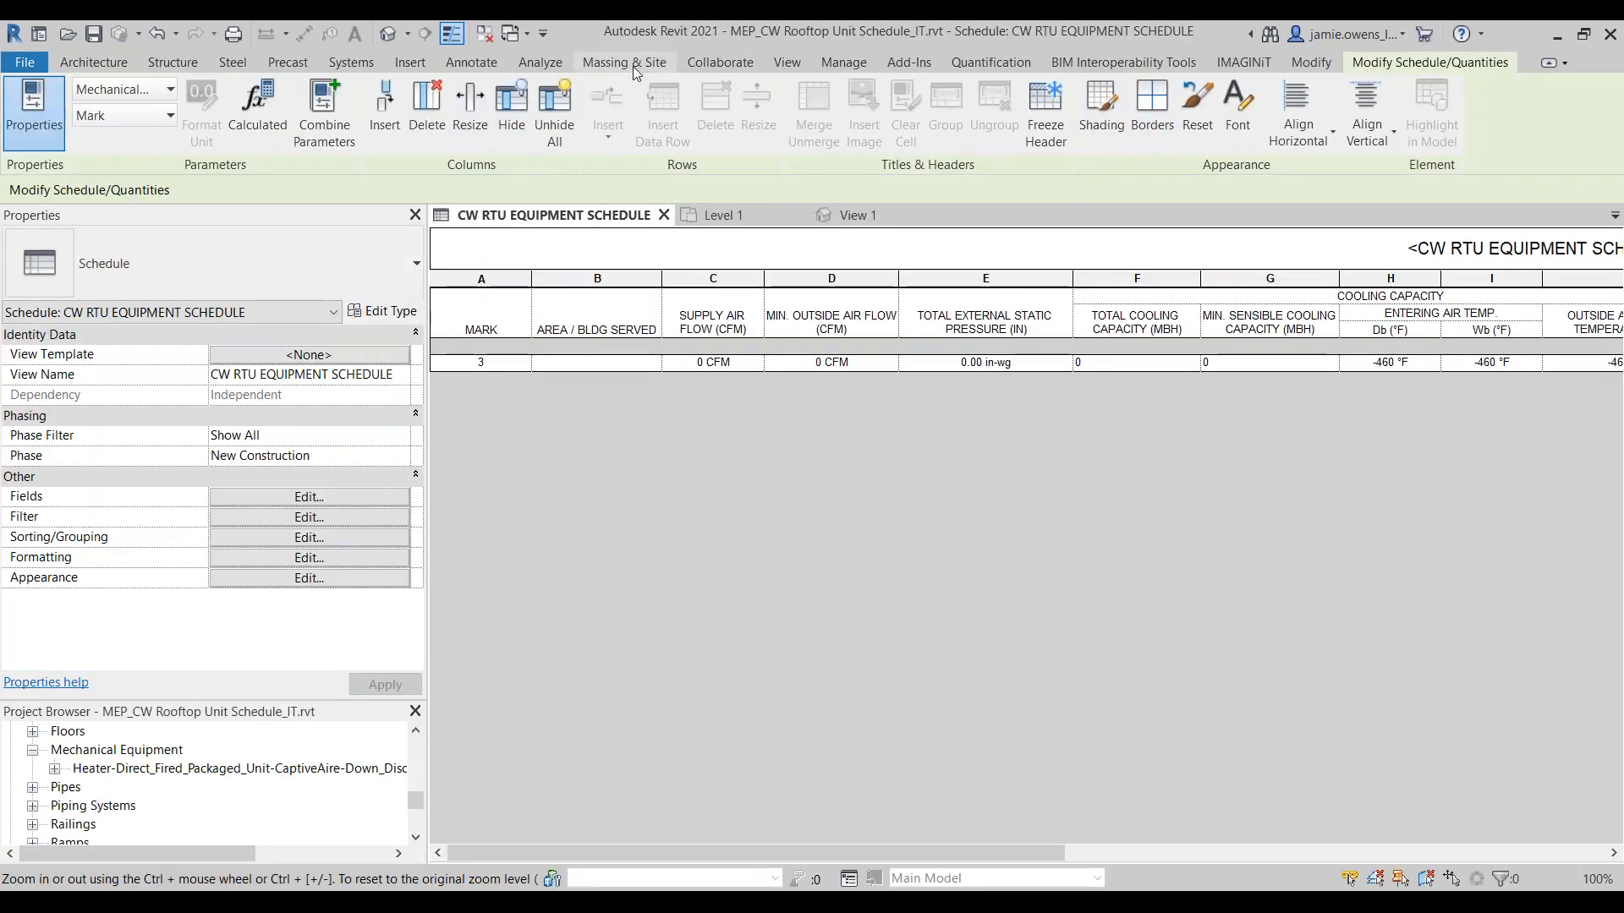
{"action": "left_click", "coordinate": [786, 62]}
{"action": "left_click", "coordinate": [1022, 88]}
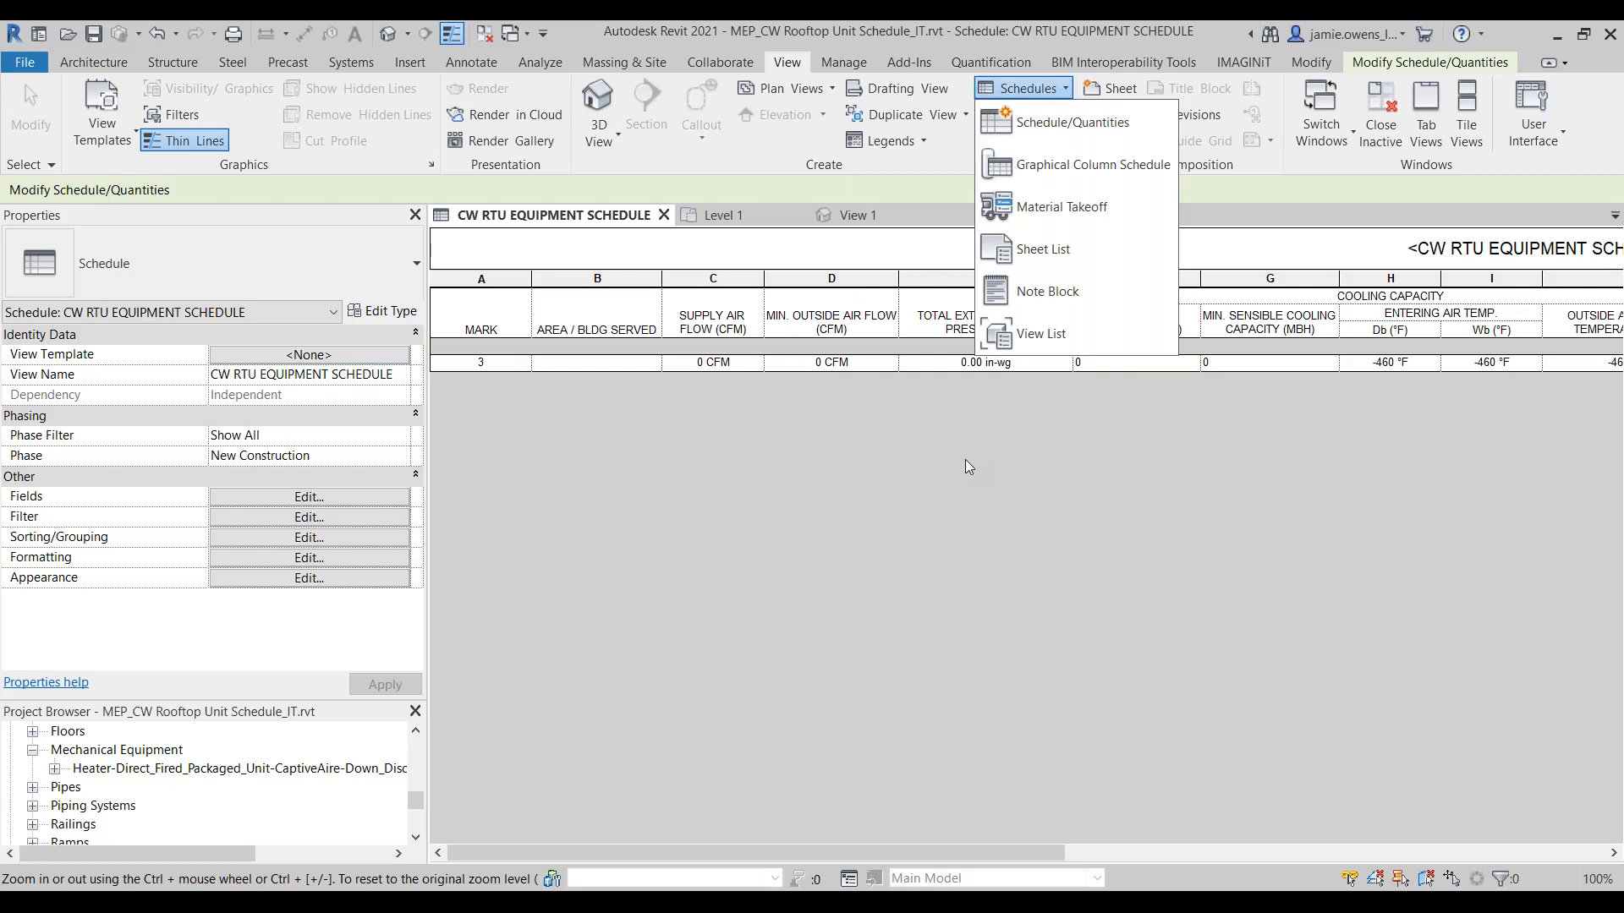
{"action": "key", "text": "Escape"}
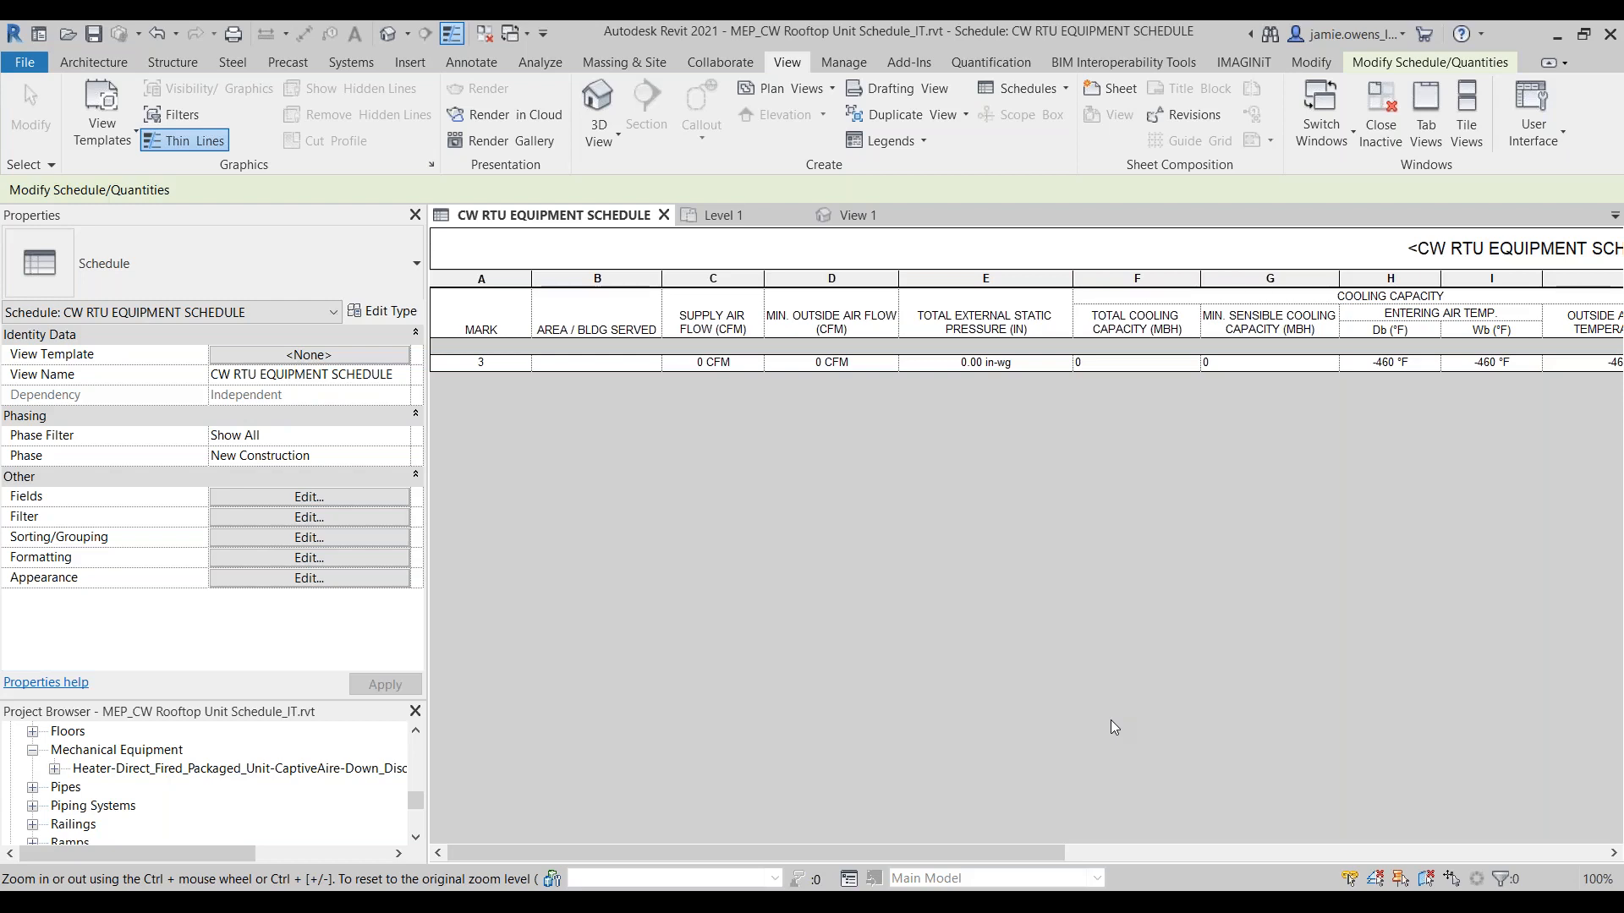
Step: Dismiss the project save reminder and close the IT_RTU CW Equipment.rfa family view, returning to the outdoor air handler family
{"action": "left_click", "coordinate": [721, 214]}
{"action": "left_click", "coordinate": [850, 214]}
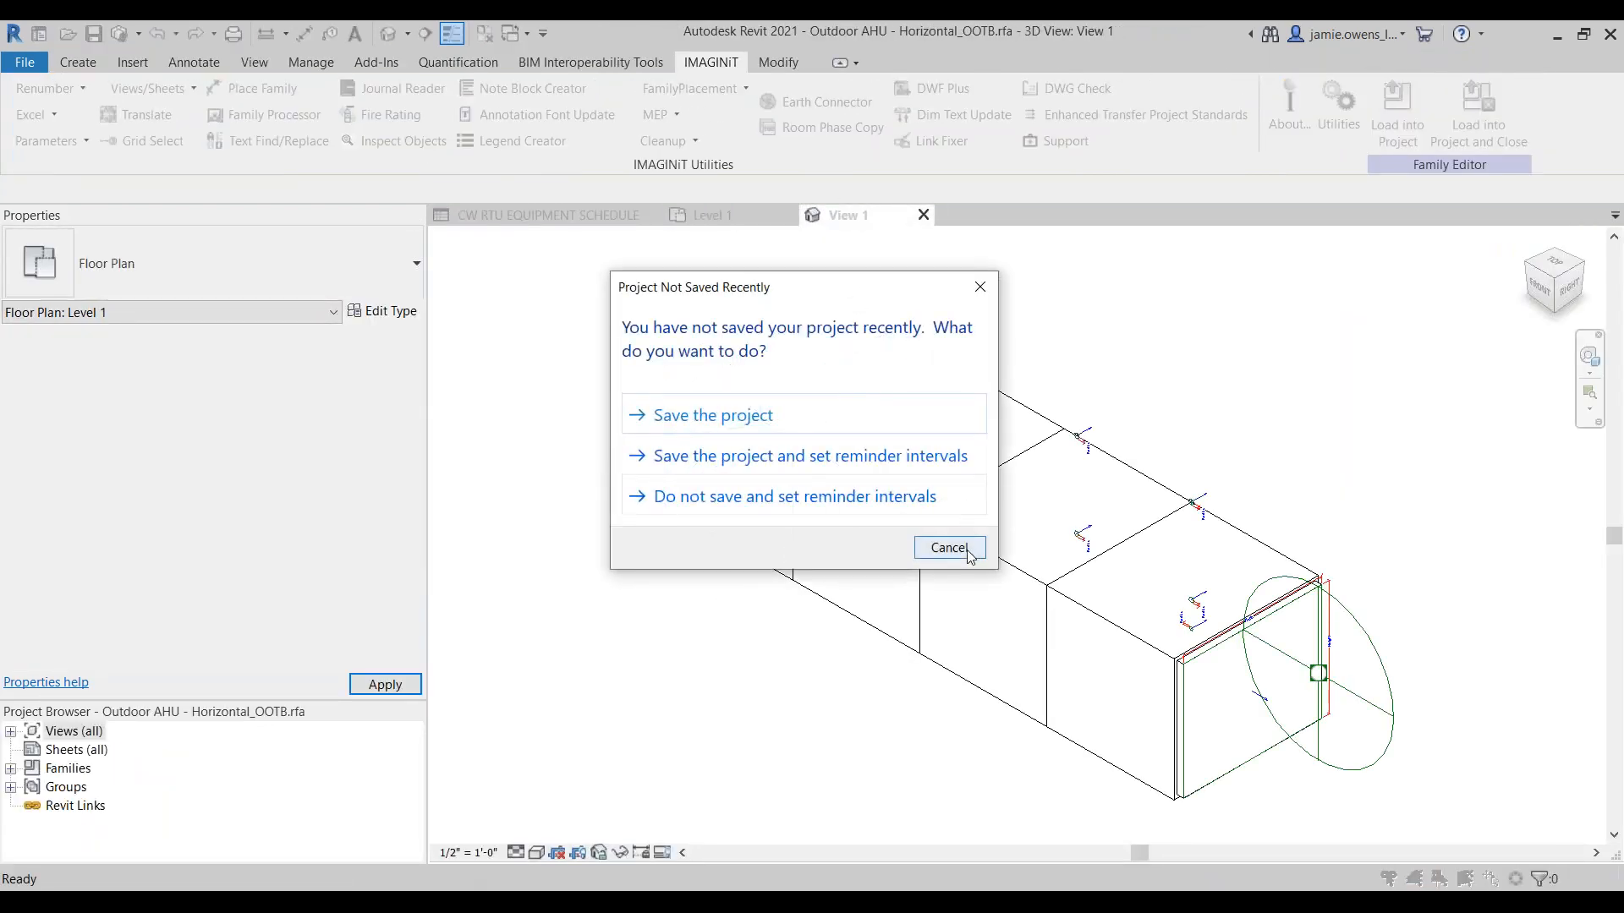
{"action": "left_click", "coordinate": [971, 549]}
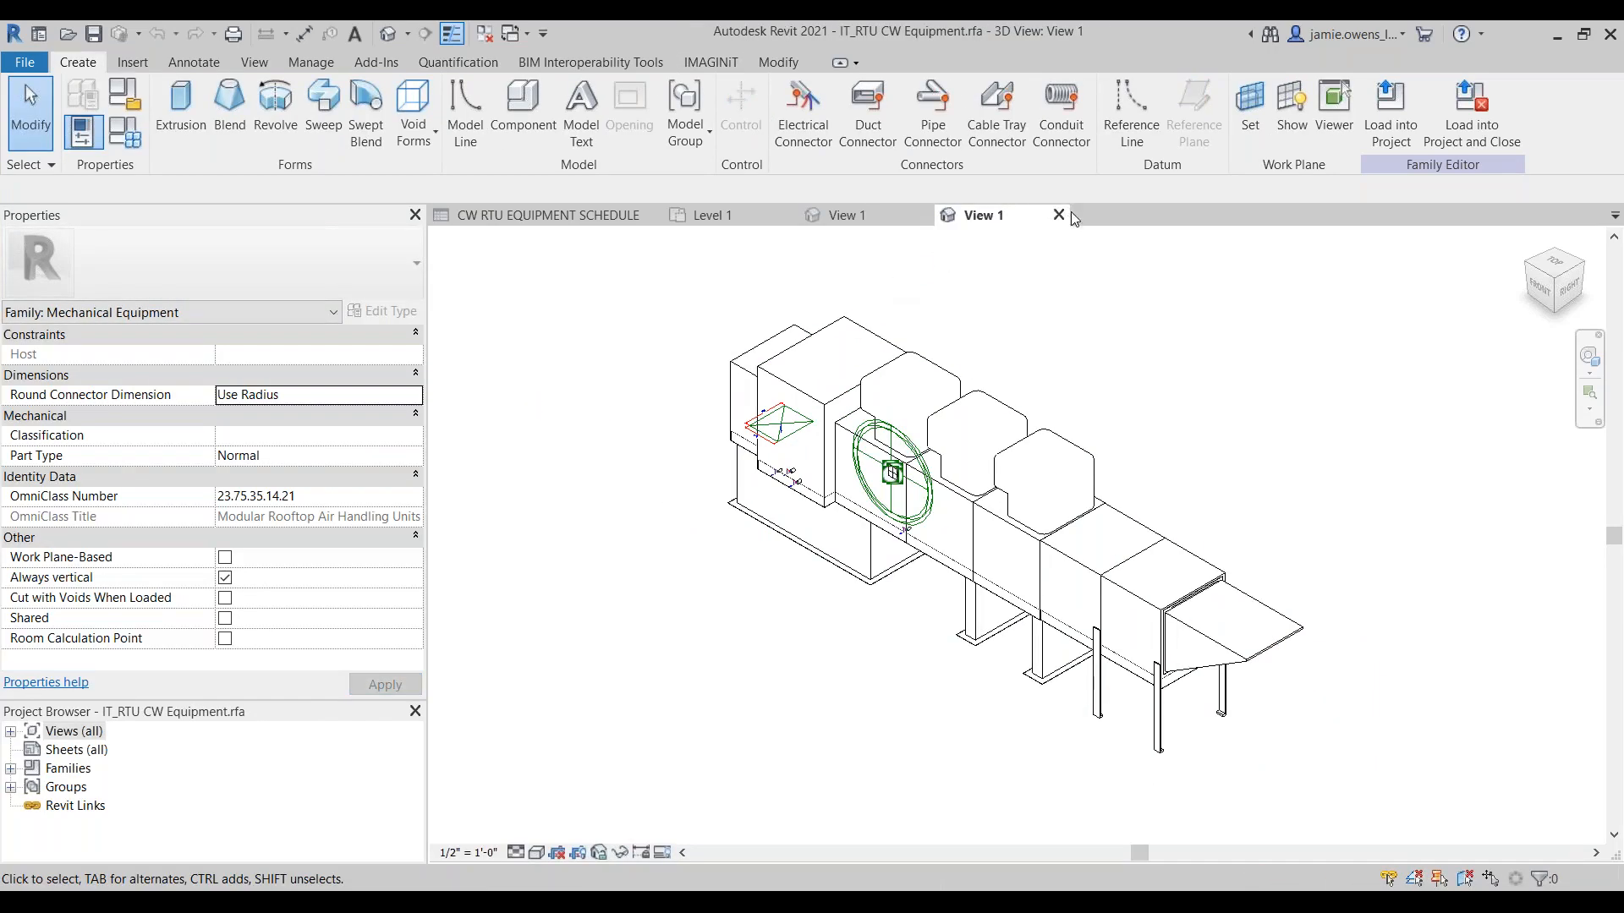
{"action": "left_click", "coordinate": [1059, 215]}
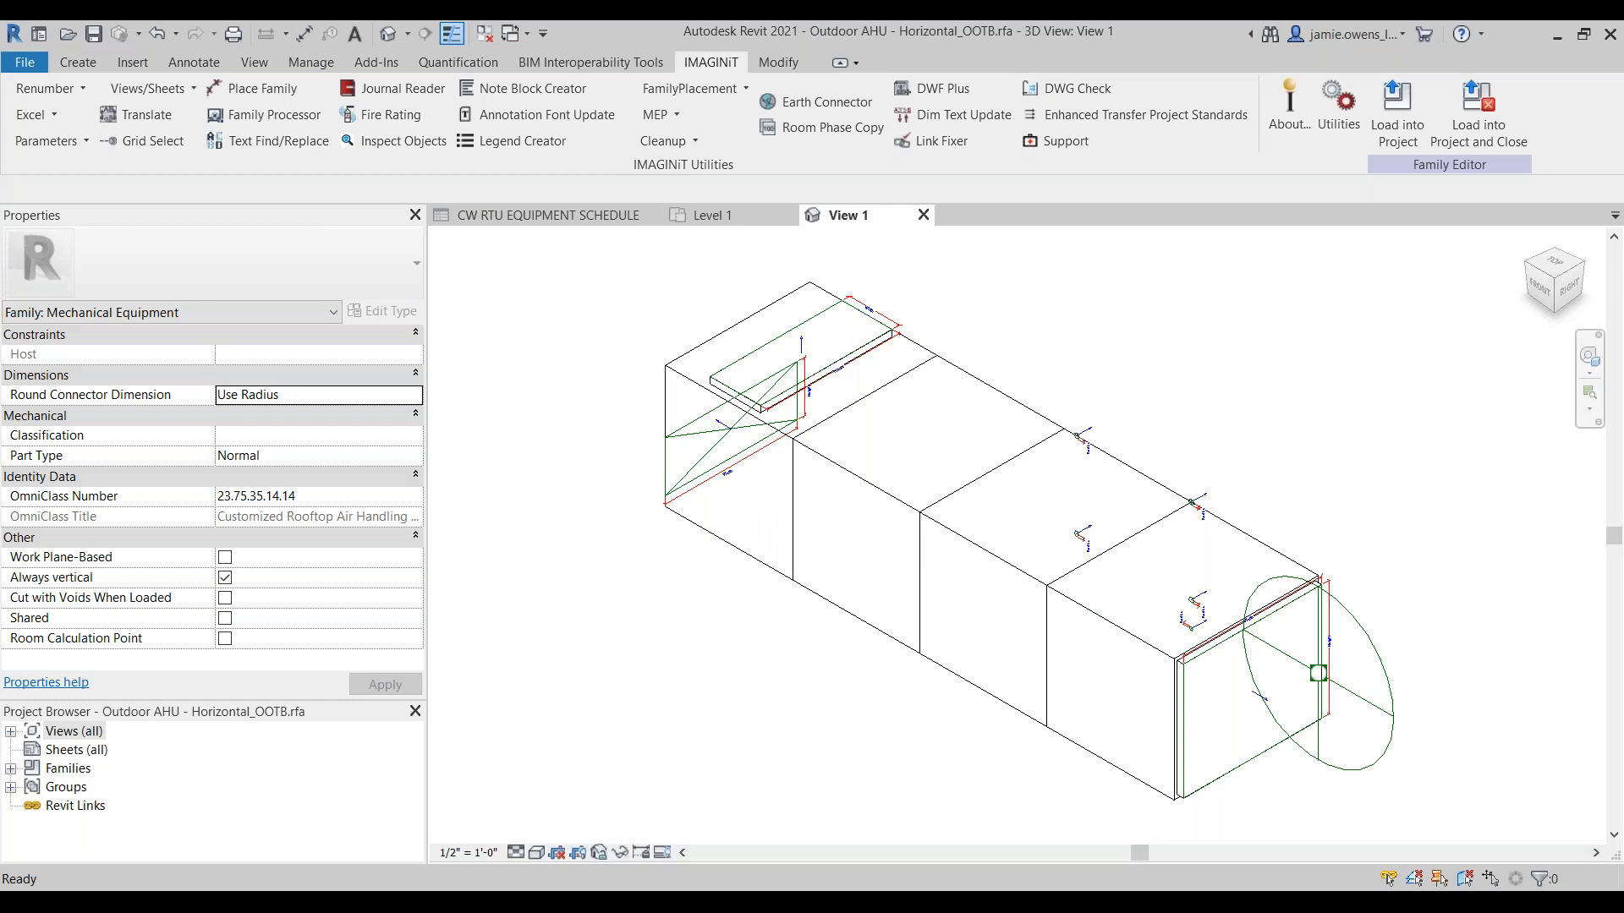
Step: In File Explorer, change the extension of IT_RTU MEP Equipment Family Template.rfa to .rft and accept the change
{"action": "left_click_drag", "start_coordinate": [1623, 541], "coordinate": [518, 226]}
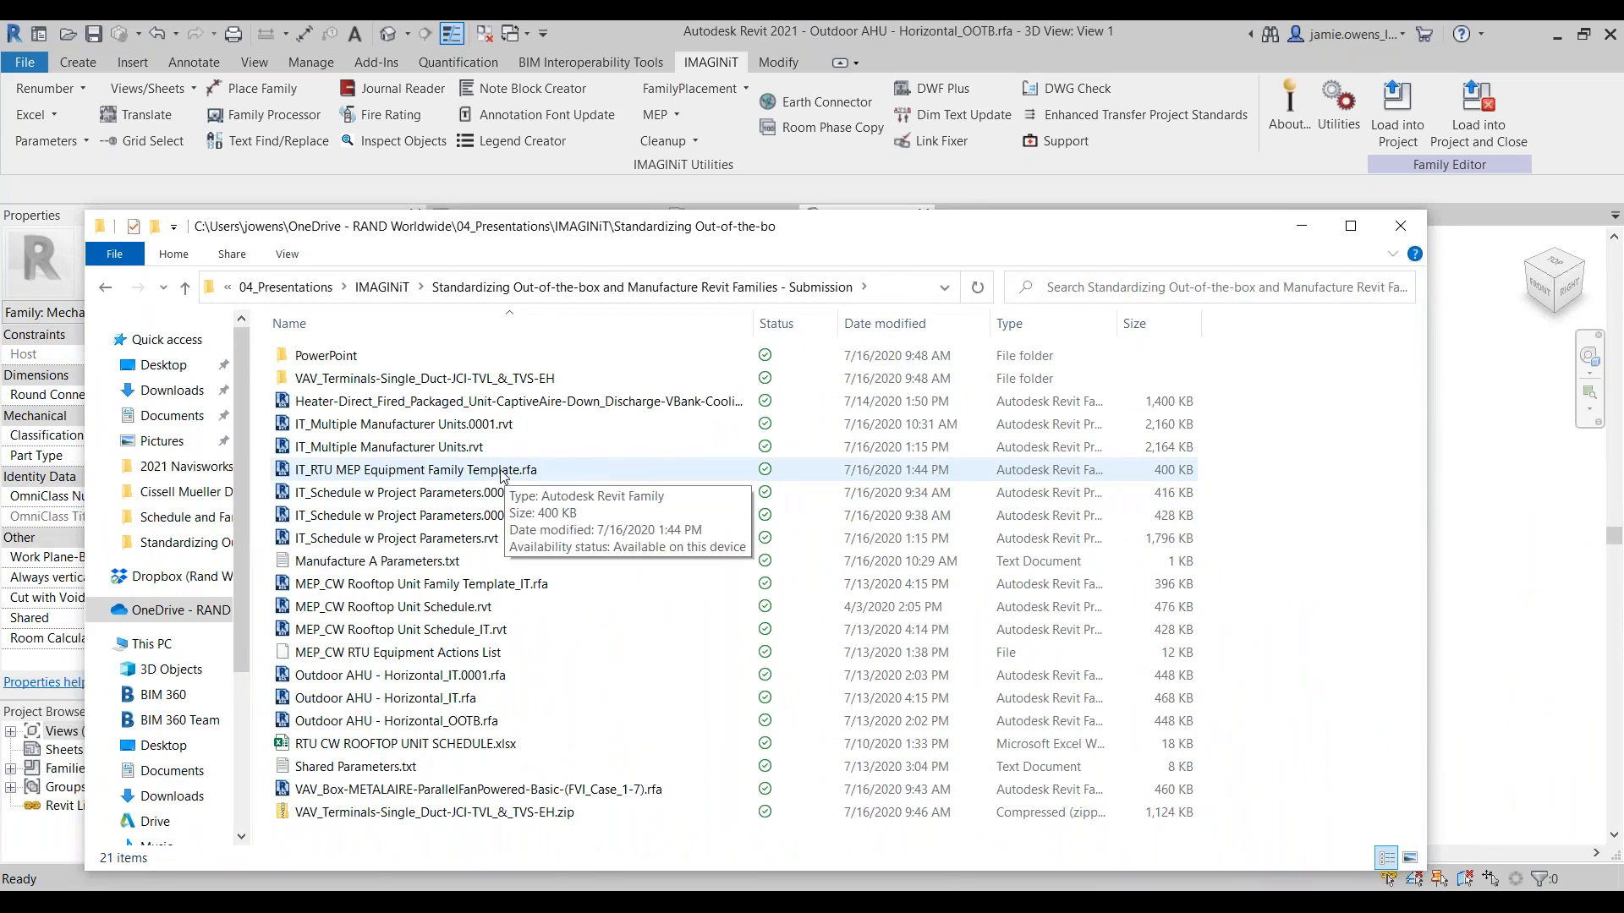
{"action": "right_click", "coordinate": [502, 476]}
{"action": "left_click", "coordinate": [563, 843]}
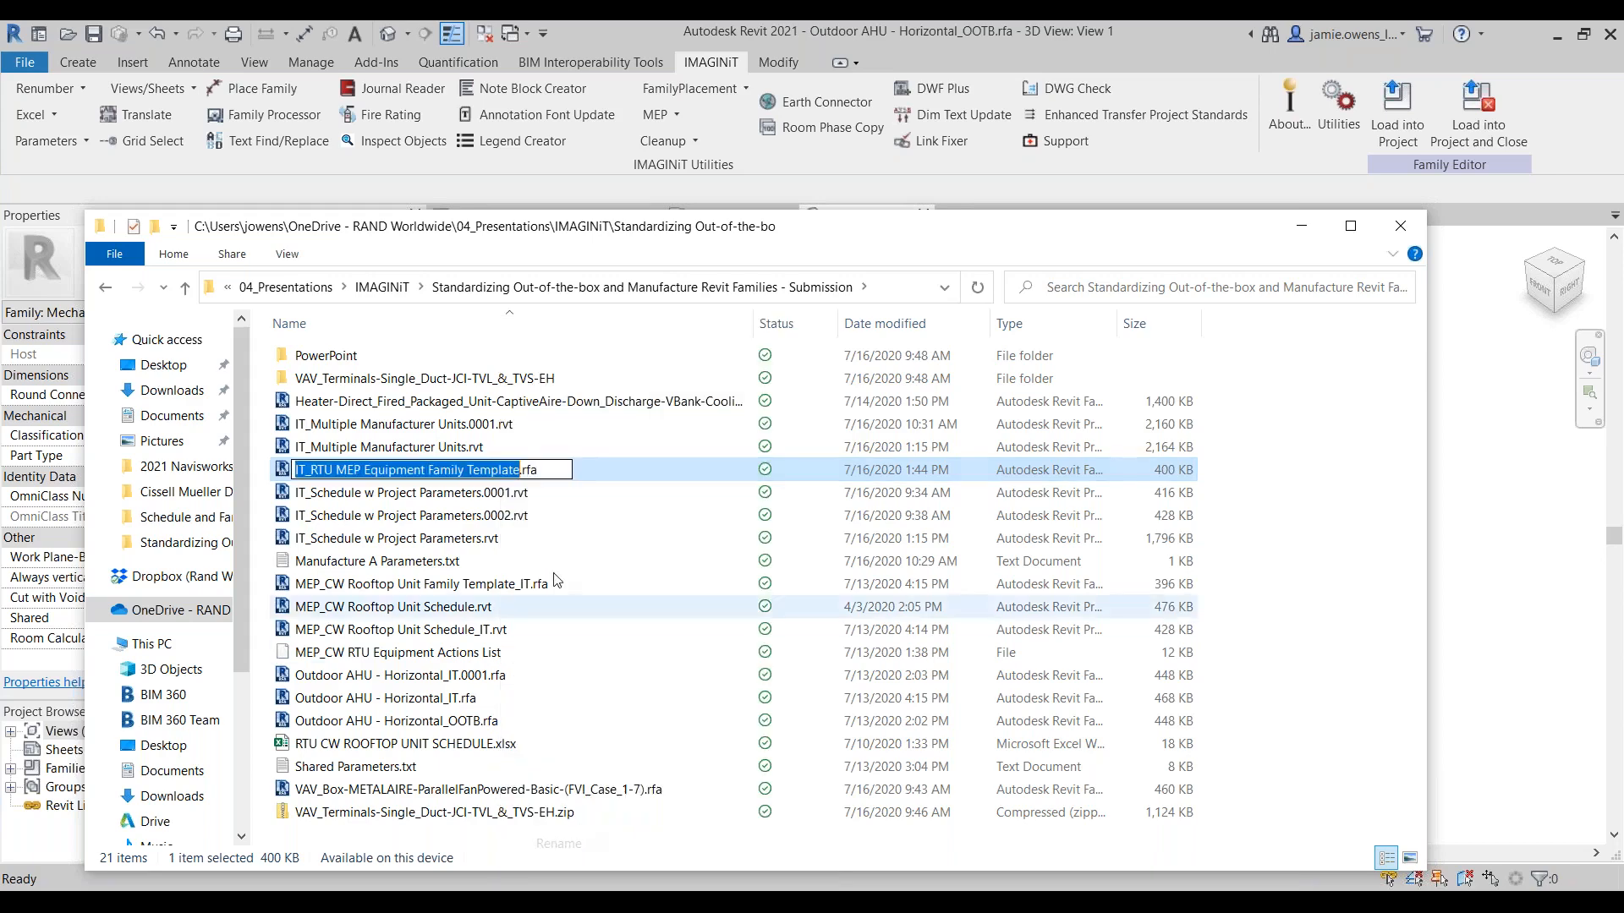
{"action": "left_click_drag", "start_coordinate": [524, 471], "coordinate": [539, 471]}
{"action": "type", "text": "rft"}
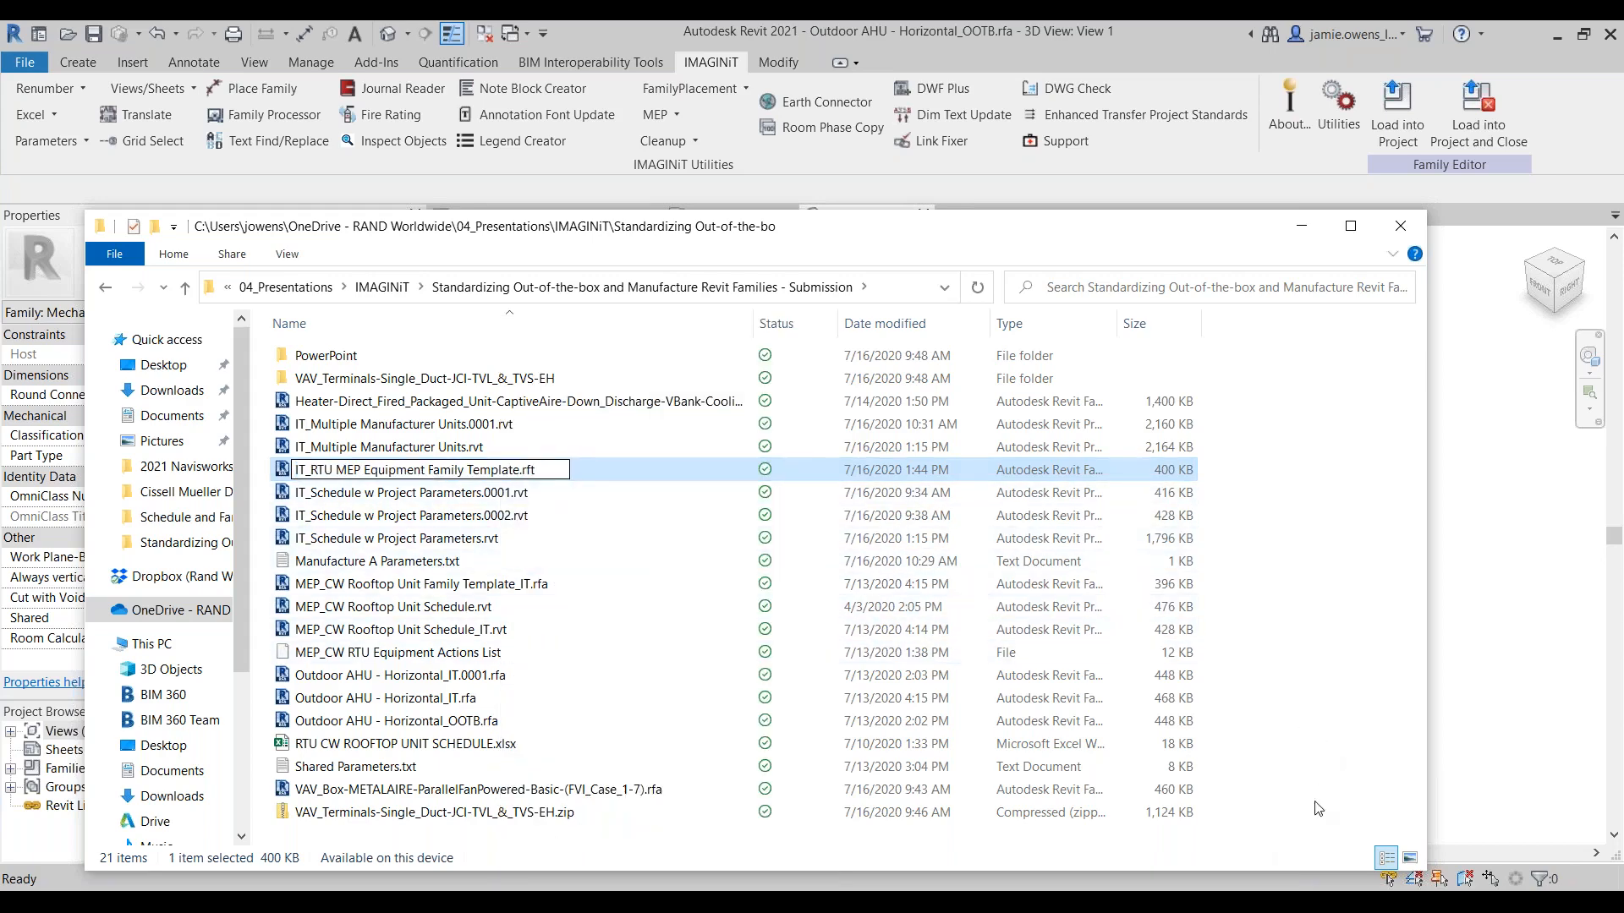
{"action": "key", "text": "Return"}
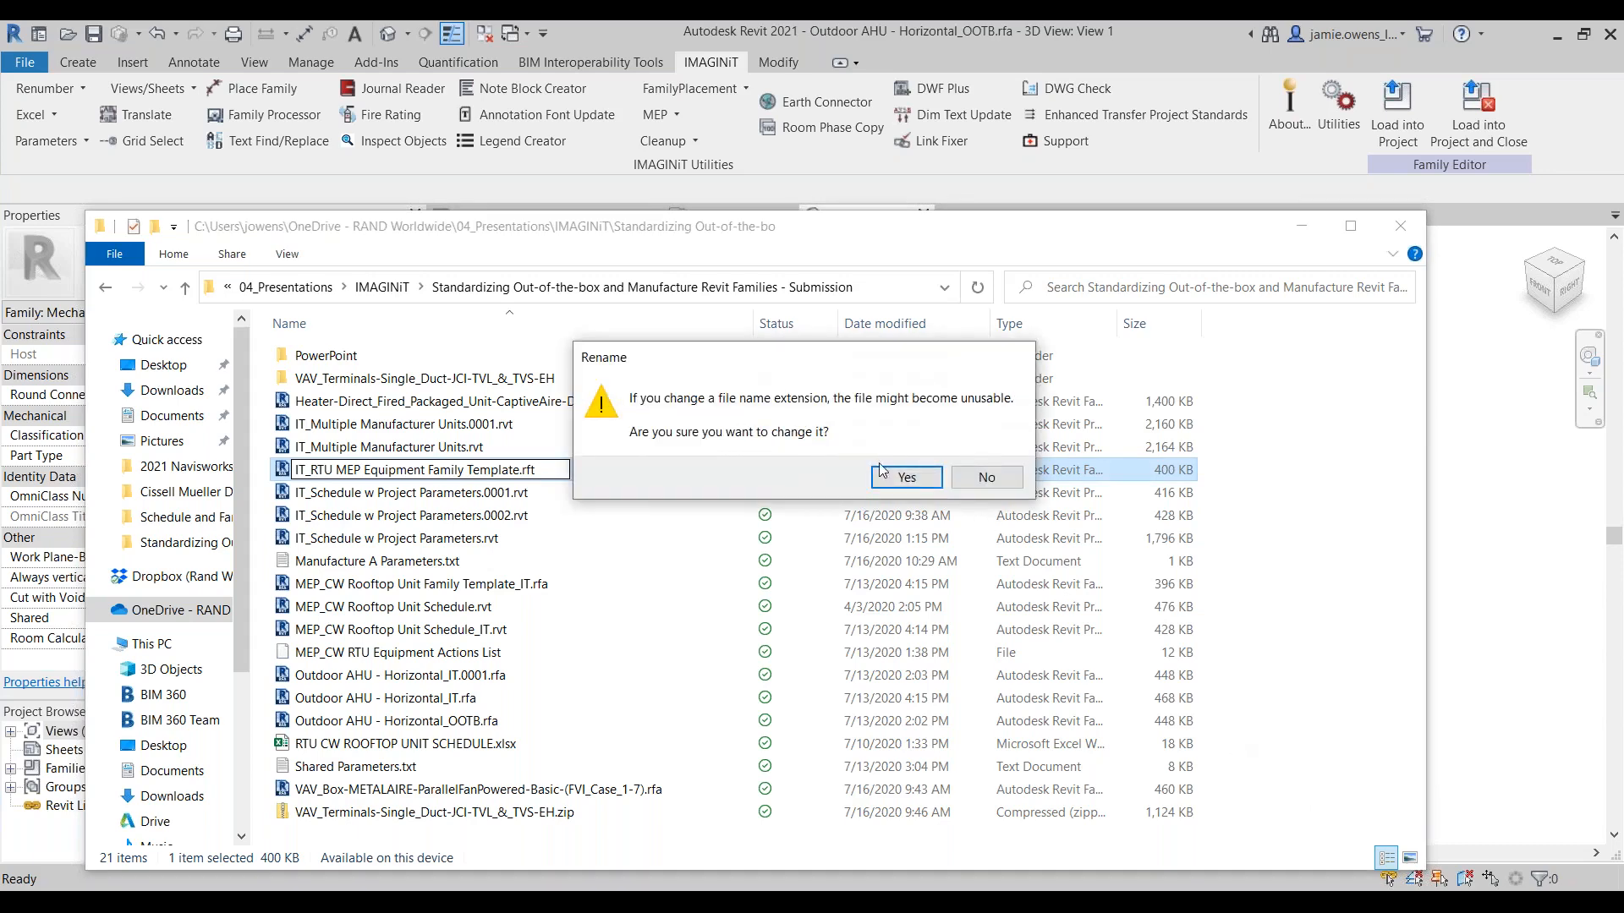
{"action": "left_click", "coordinate": [906, 477]}
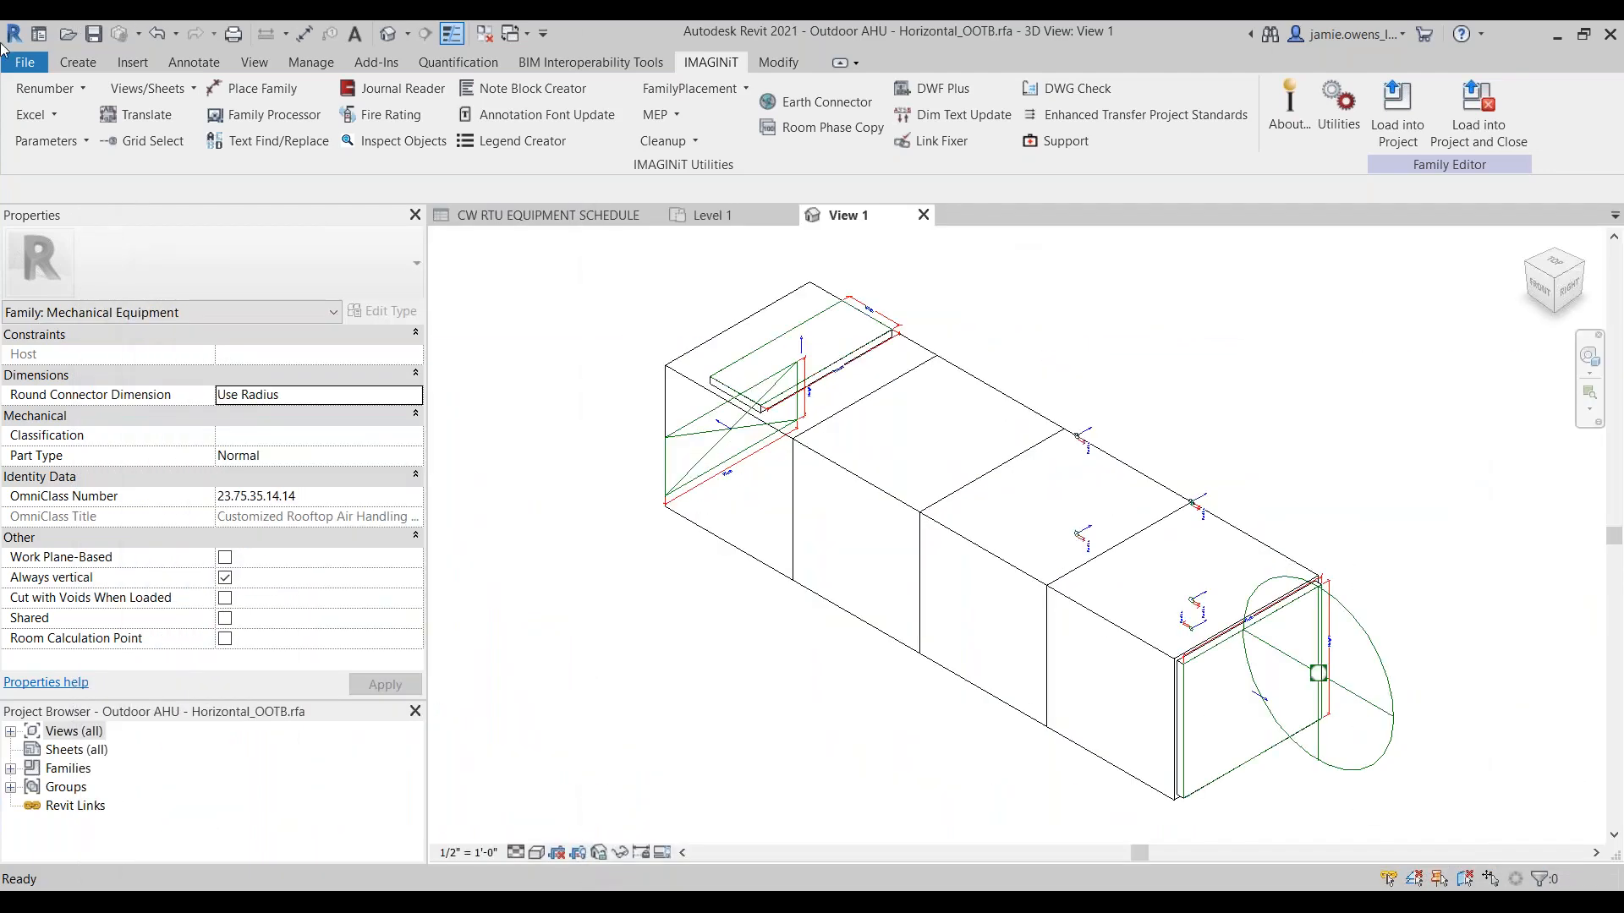
Step: Locate IT_RTU MEP Equipment Family Template.rft as a new family template, highlight its rft extension, then cancel the template selection
{"action": "left_click", "coordinate": [24, 61]}
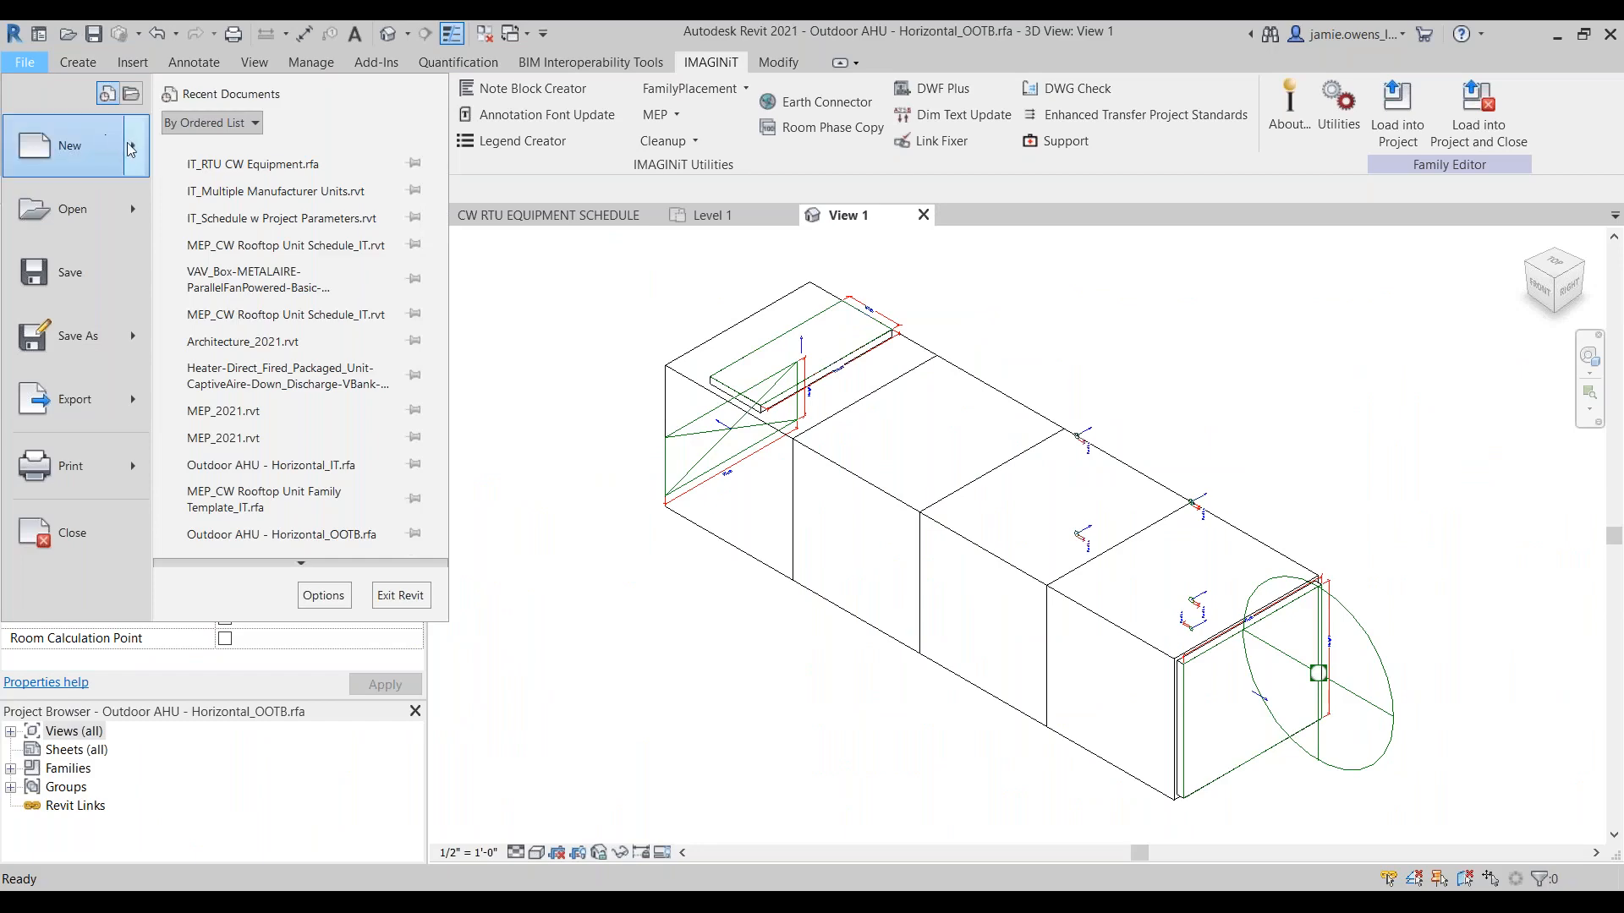
{"action": "mouse_move", "coordinate": [133, 150]}
{"action": "left_click", "coordinate": [225, 210]}
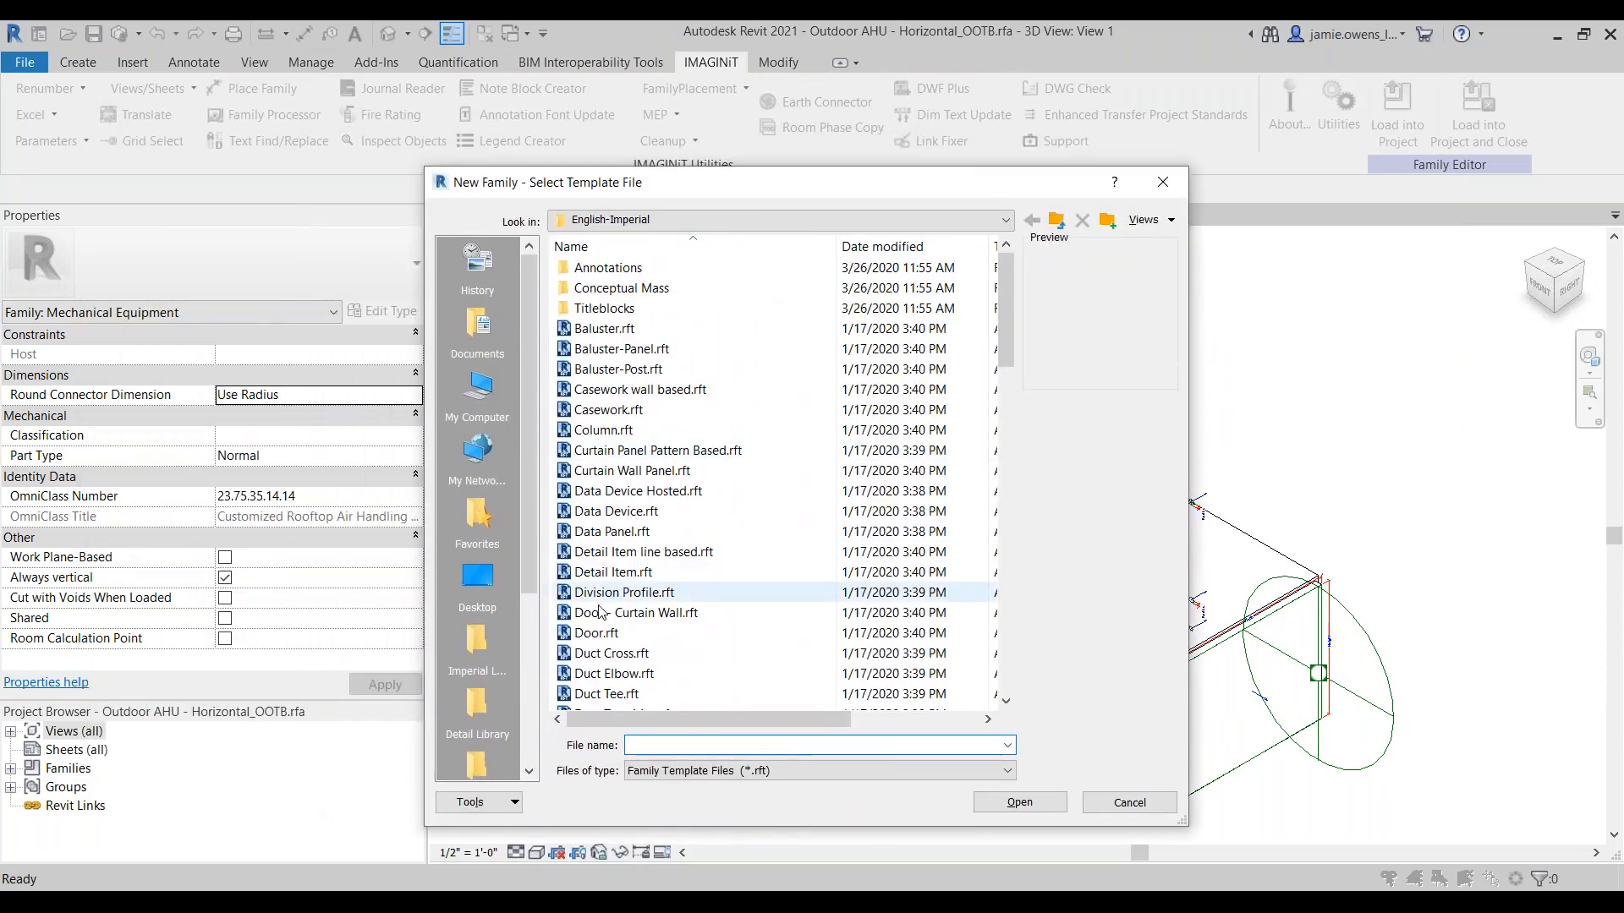
{"action": "left_click", "coordinate": [479, 578]}
{"action": "left_click_drag", "start_coordinate": [648, 180], "coordinate": [1623, 249]}
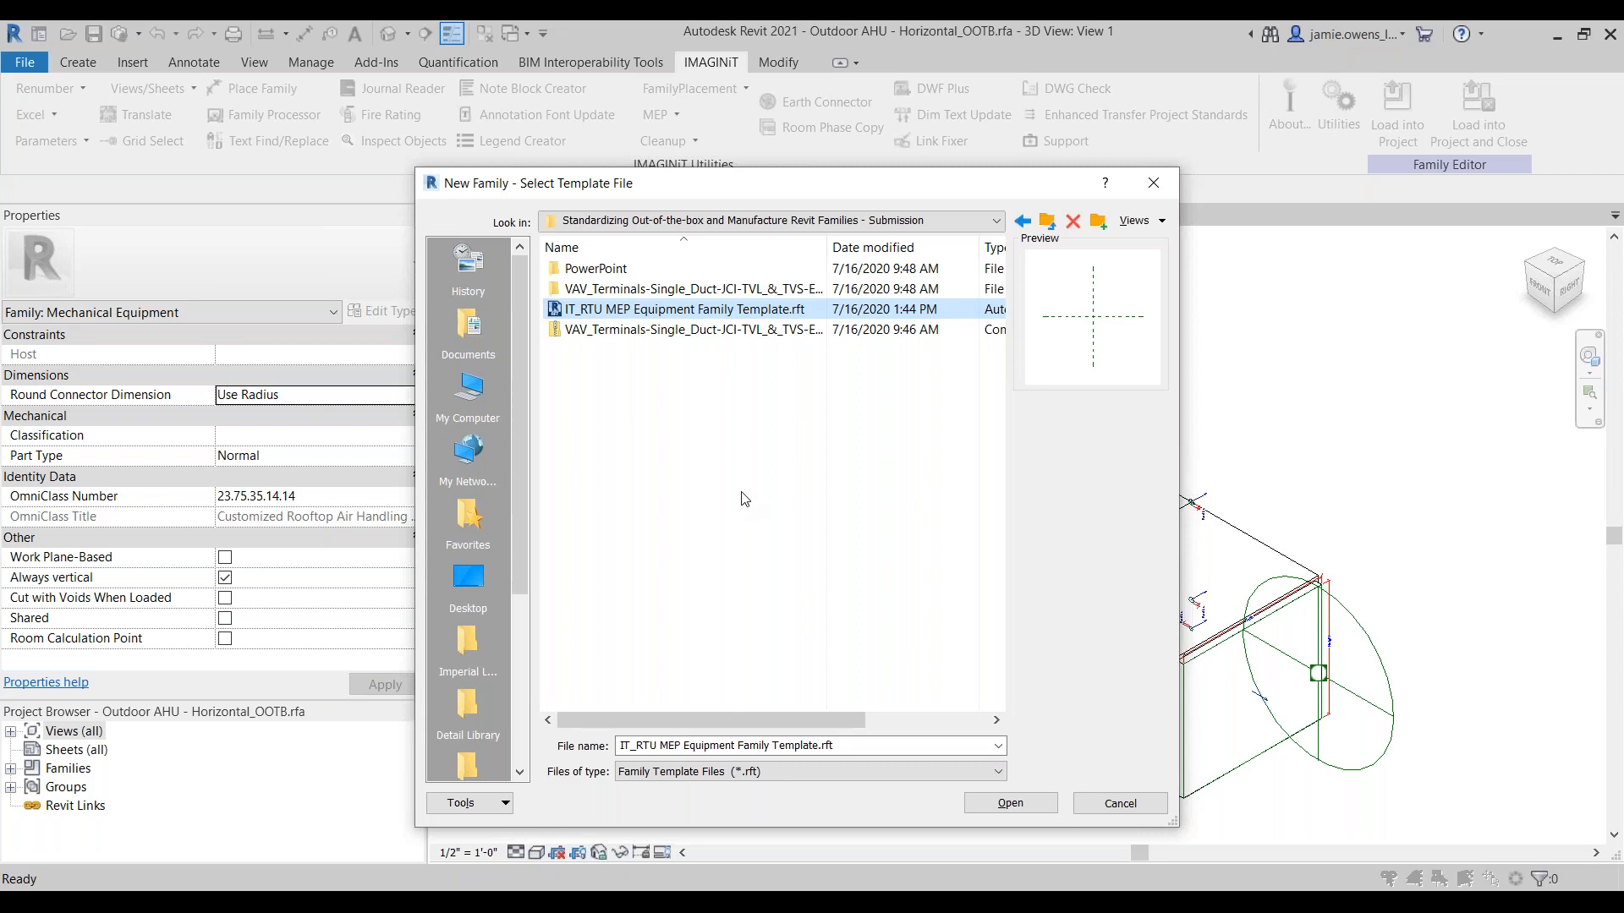
{"action": "left_click", "coordinate": [828, 746]}
{"action": "double_click", "coordinate": [828, 746]}
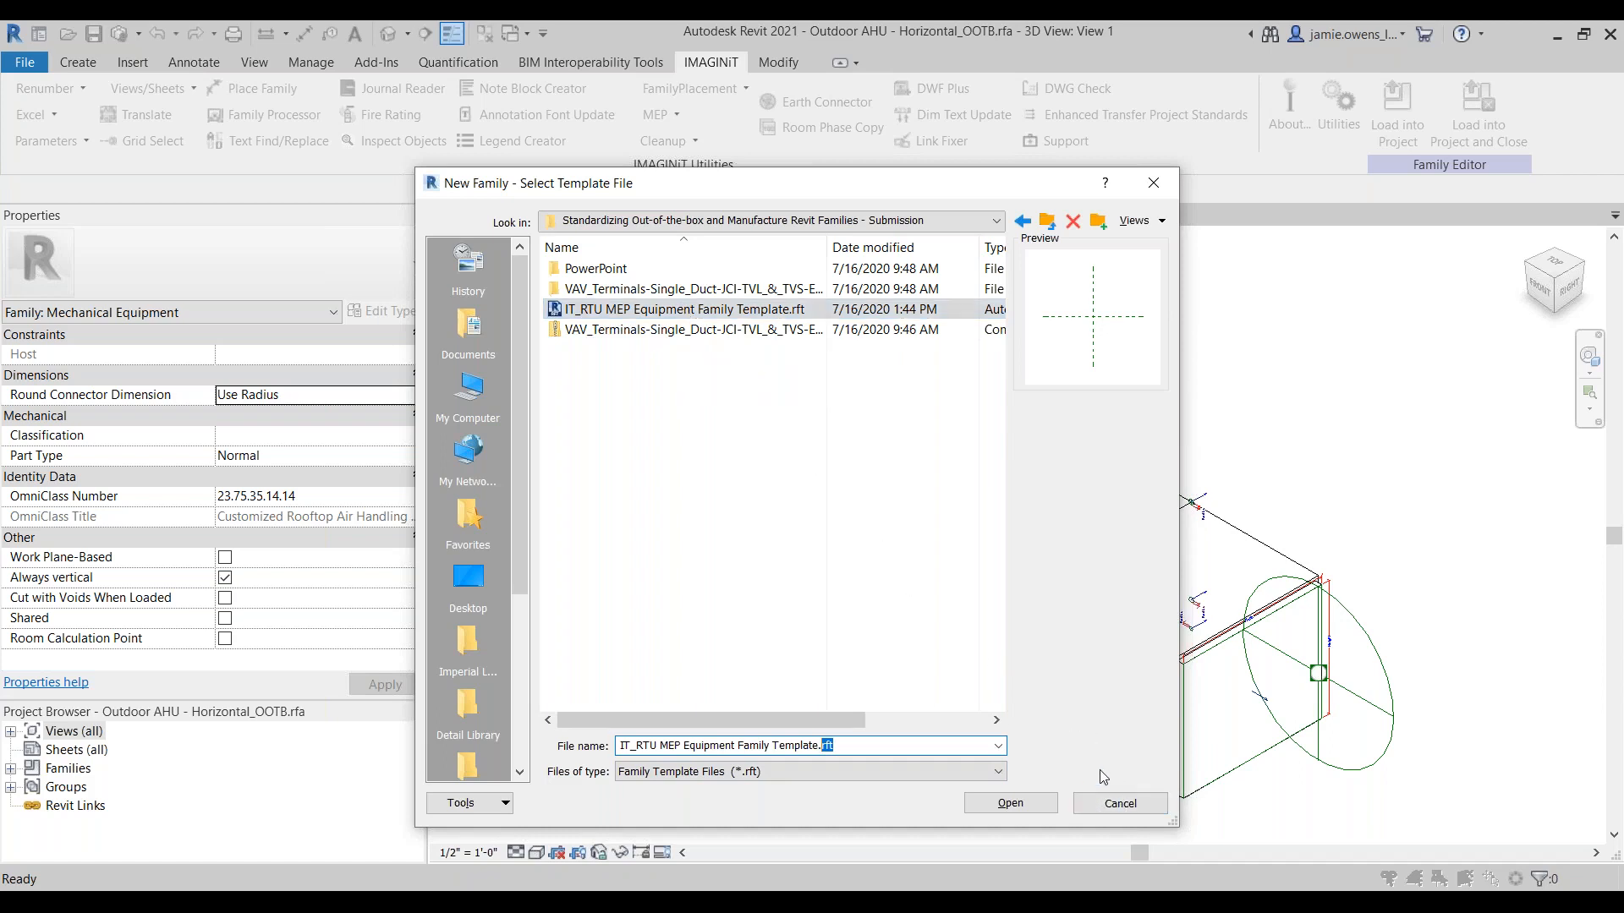
{"action": "left_click_drag", "start_coordinate": [854, 188], "coordinate": [953, 201]}
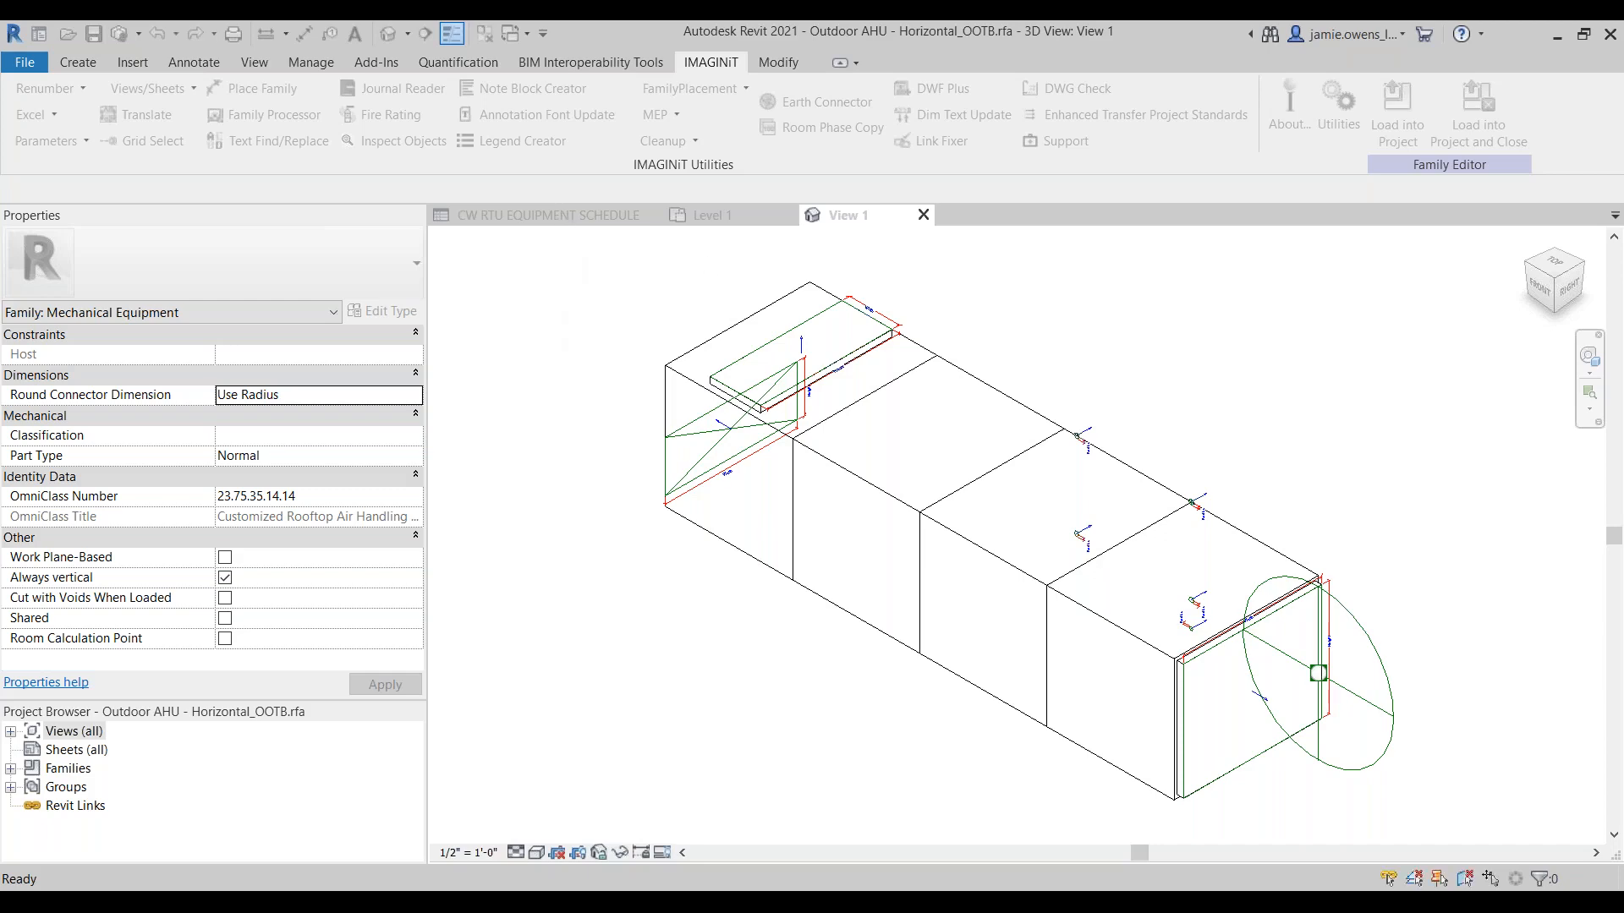
Step: Inspect the parameter properties of the IT_Area_BLDG Served field in the CW RTU equipment schedule, then exit without changes
{"action": "left_click", "coordinate": [562, 214]}
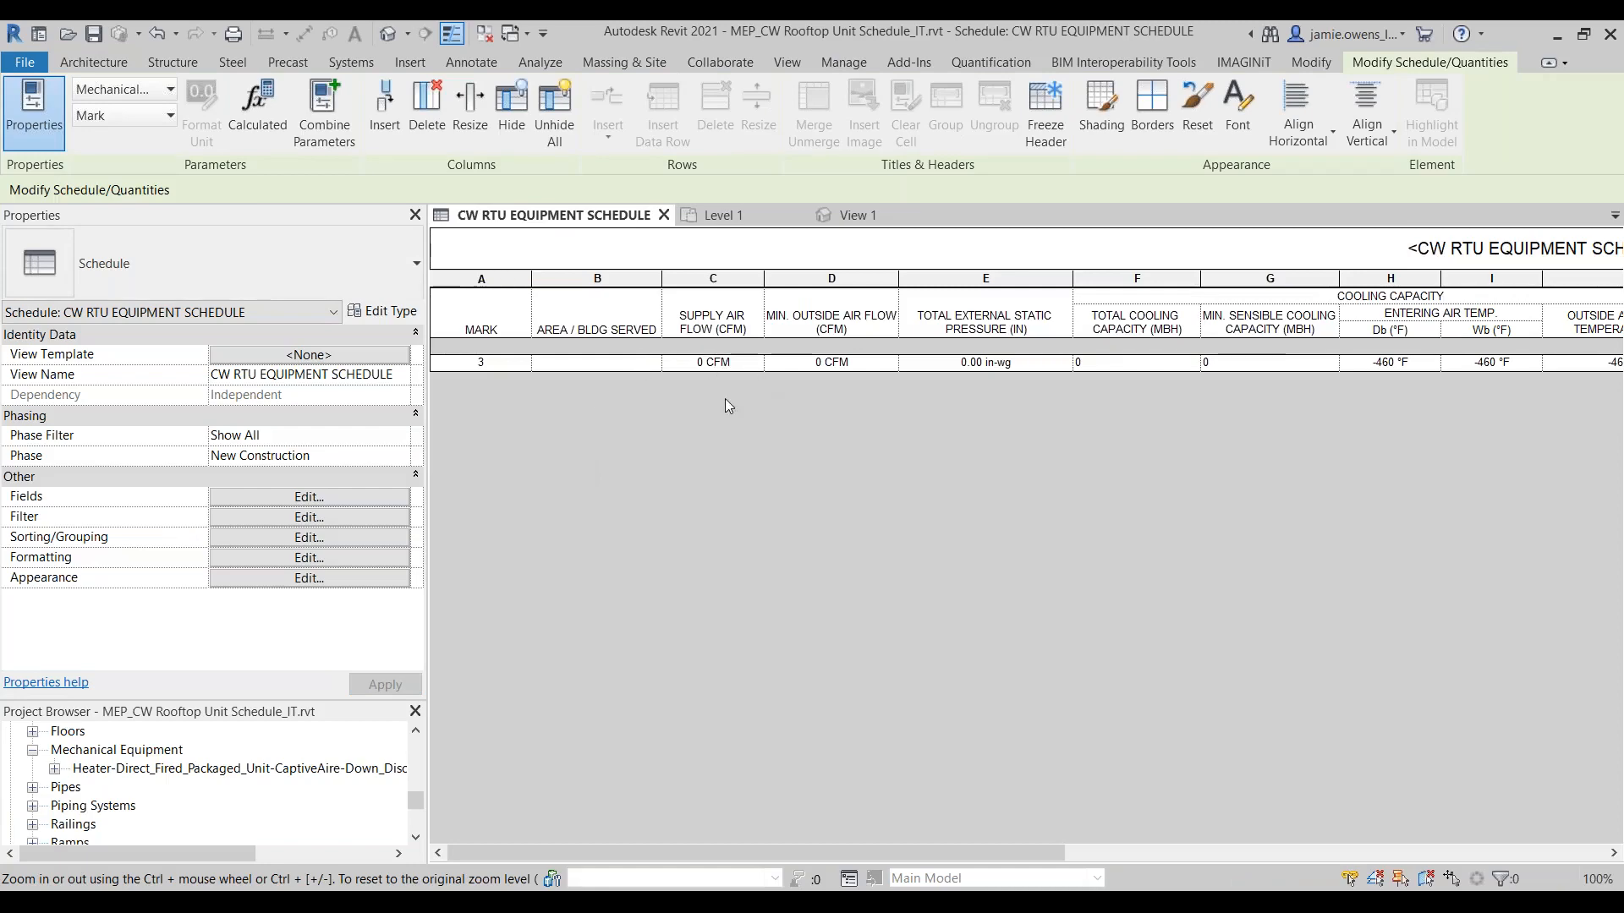
{"action": "left_click", "coordinate": [306, 497]}
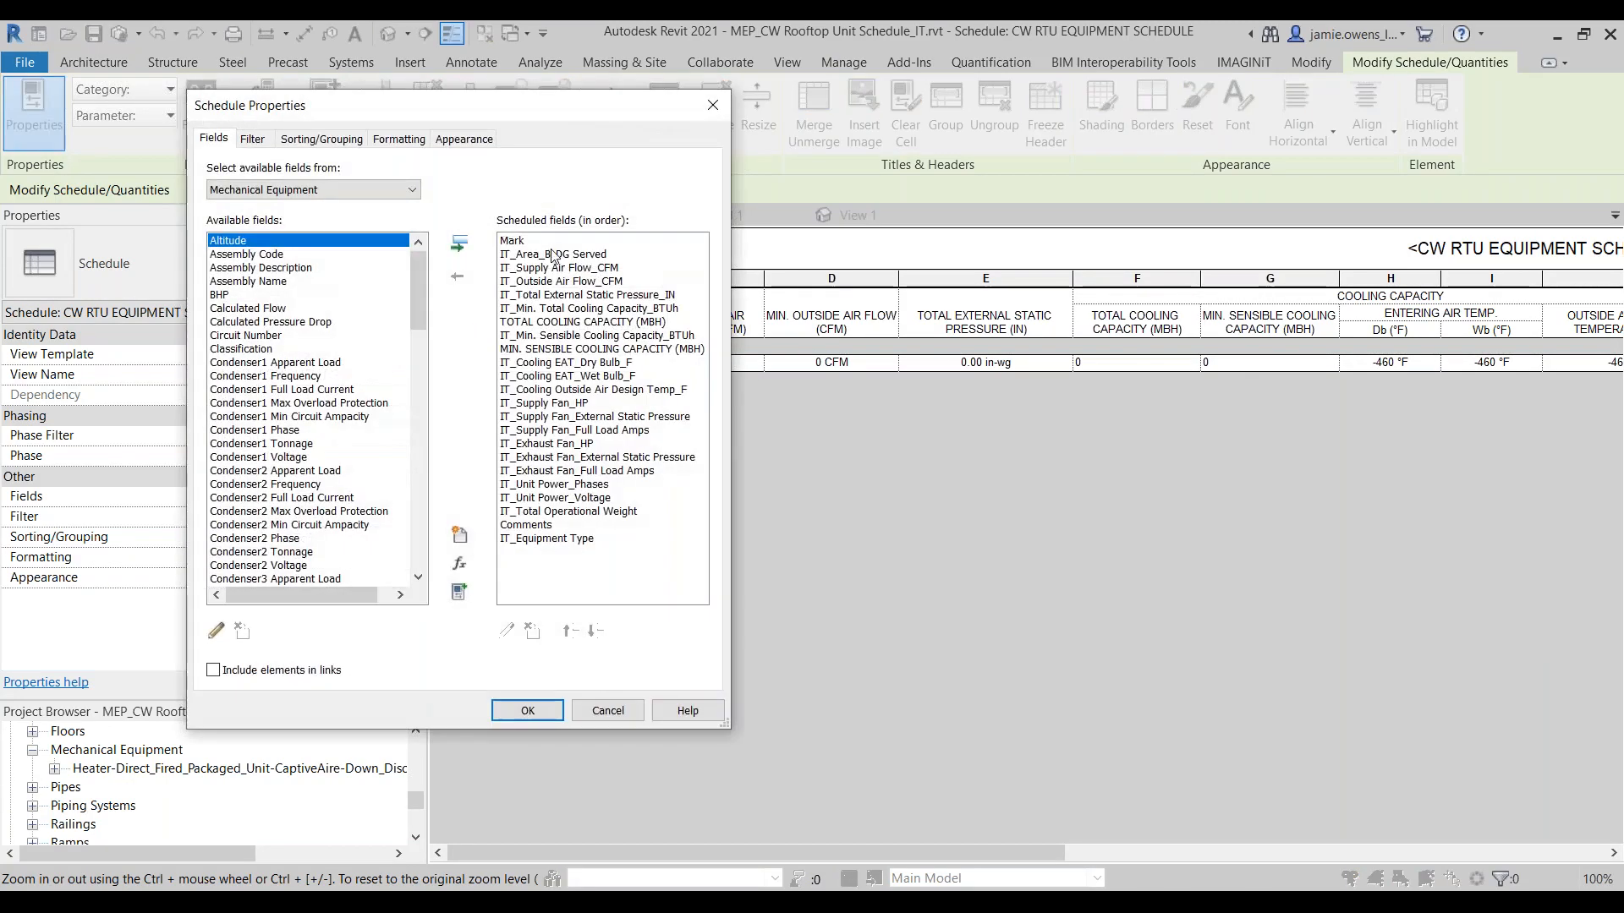
{"action": "left_click", "coordinate": [551, 255]}
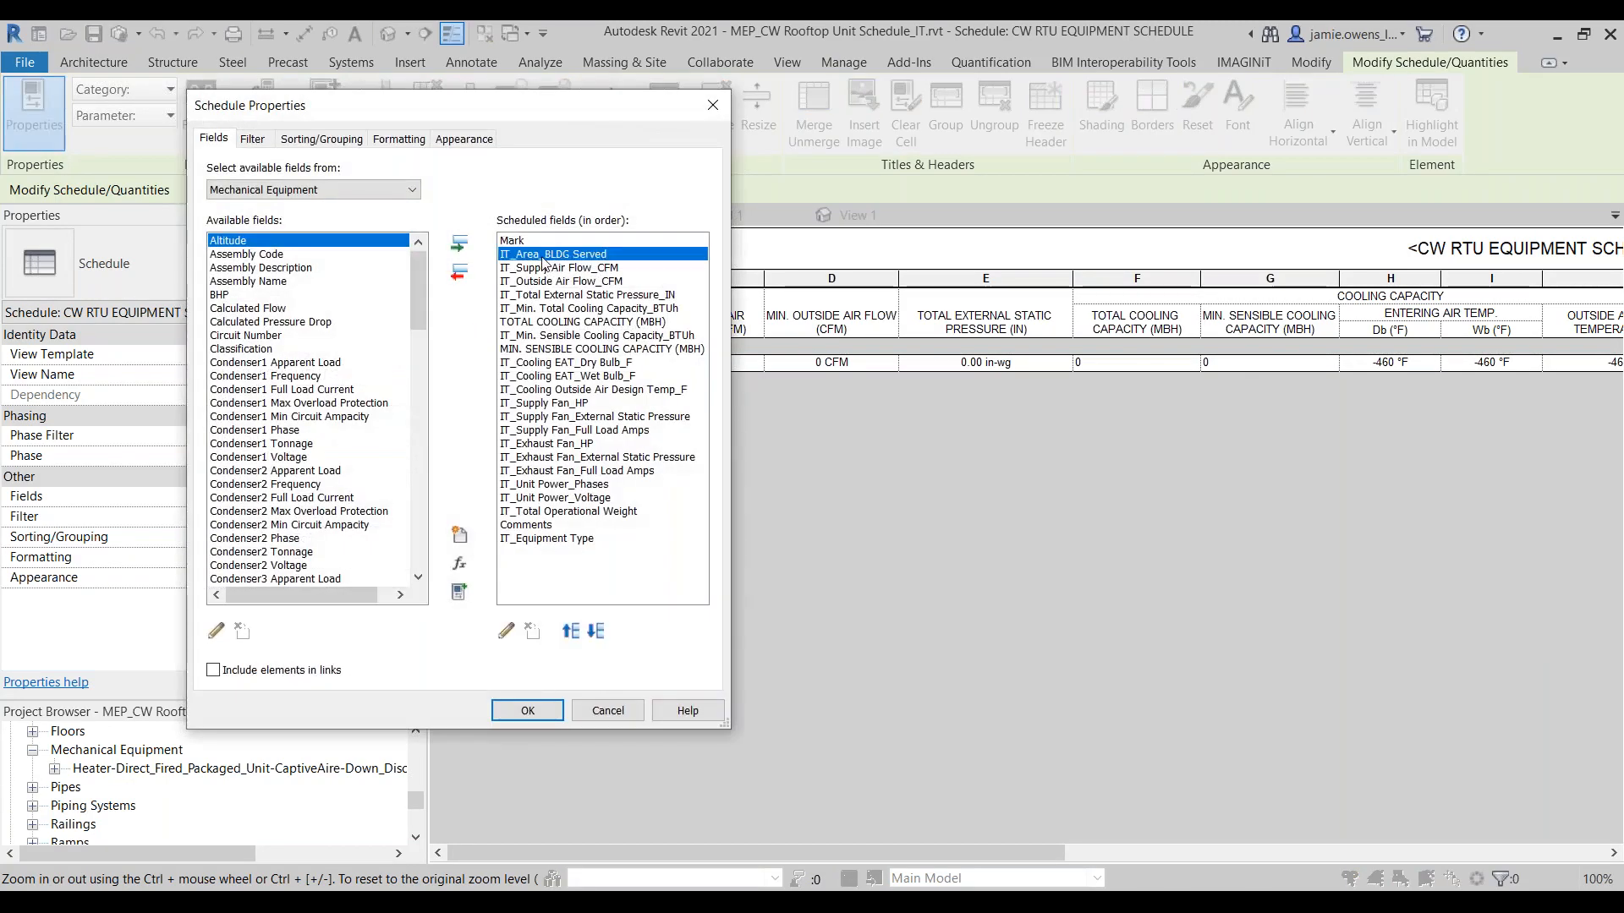
{"action": "left_click", "coordinate": [506, 632]}
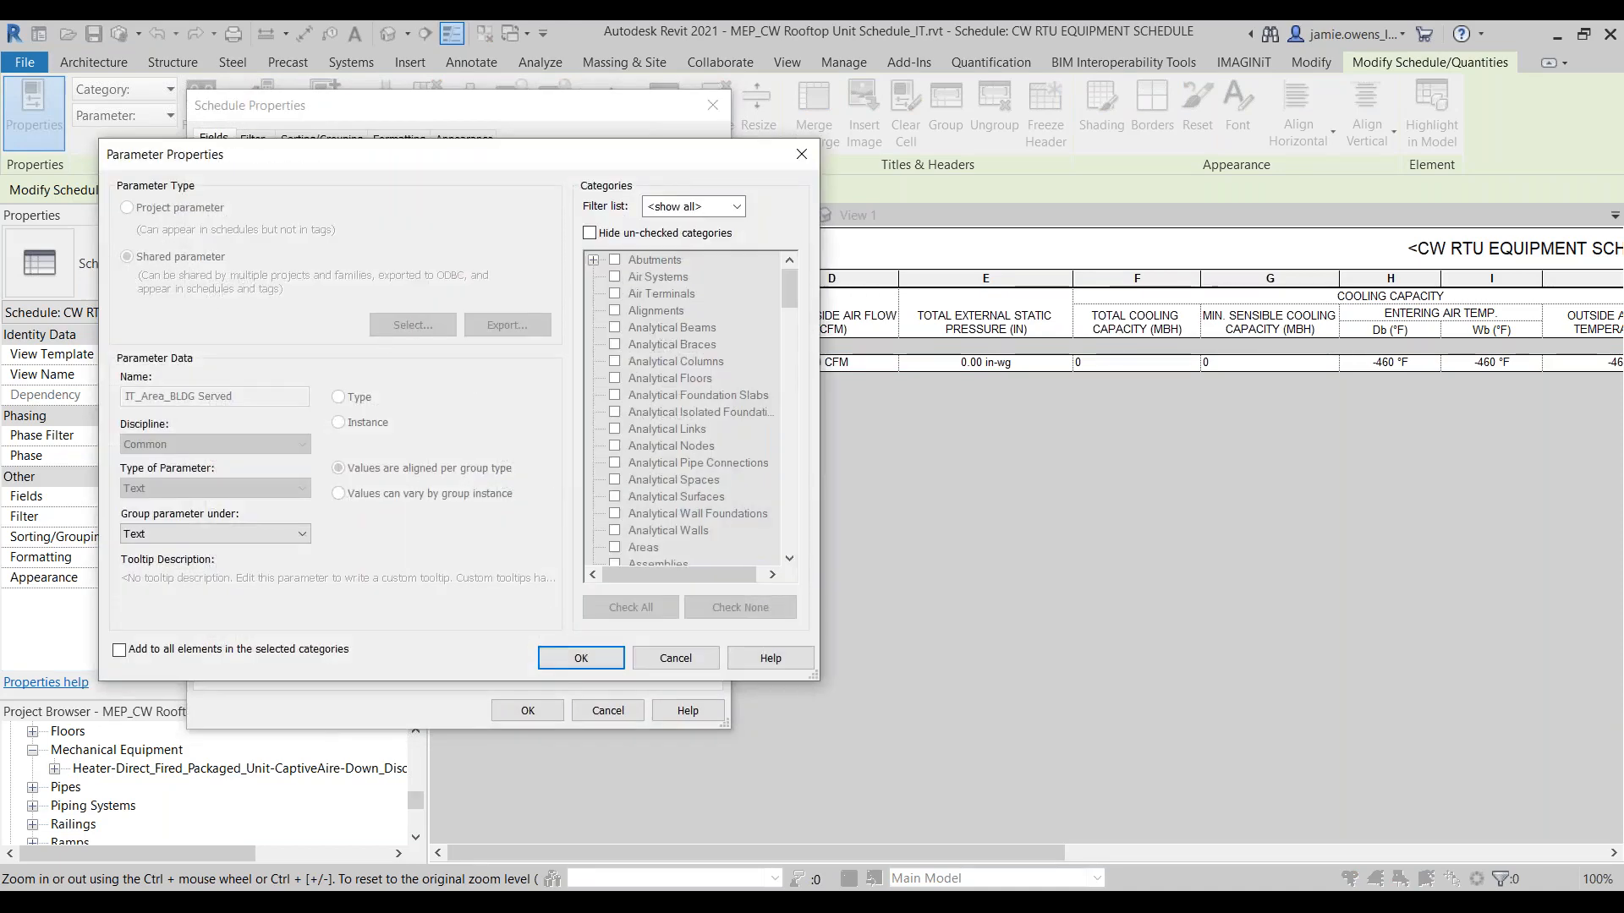
{"action": "left_click", "coordinate": [667, 659]}
{"action": "left_click", "coordinate": [606, 709]}
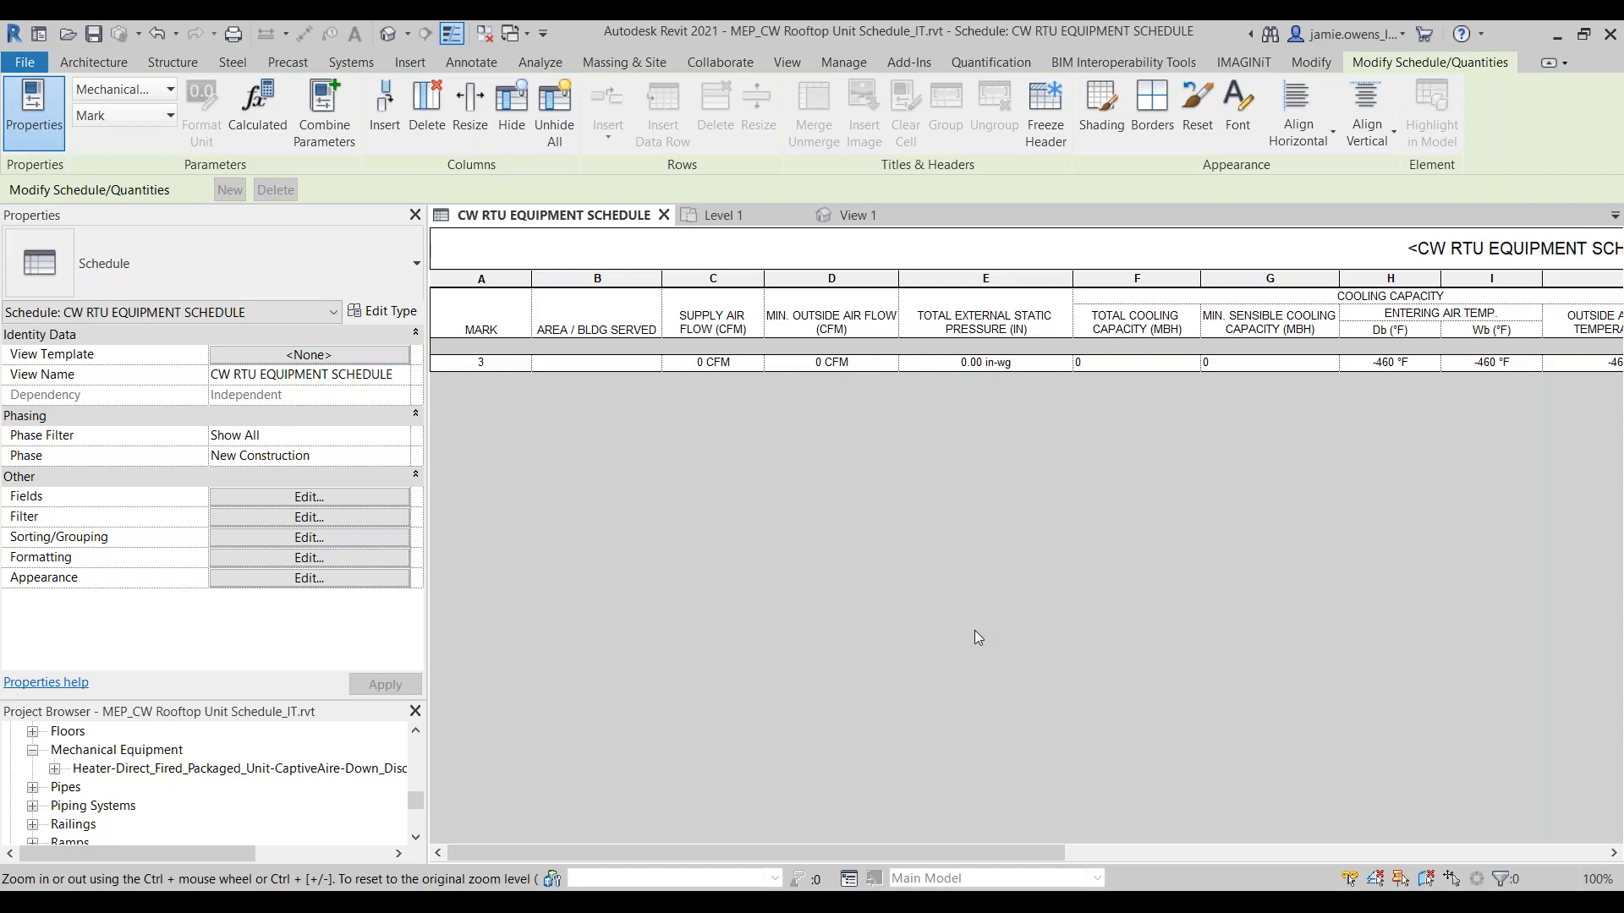
Step: Switch to Notepad++ to examine the GUID entries in Shared Parameters.txt, then minimize it to return to Revit
{"action": "left_click_drag", "start_coordinate": [1623, 398], "coordinate": [809, 106]}
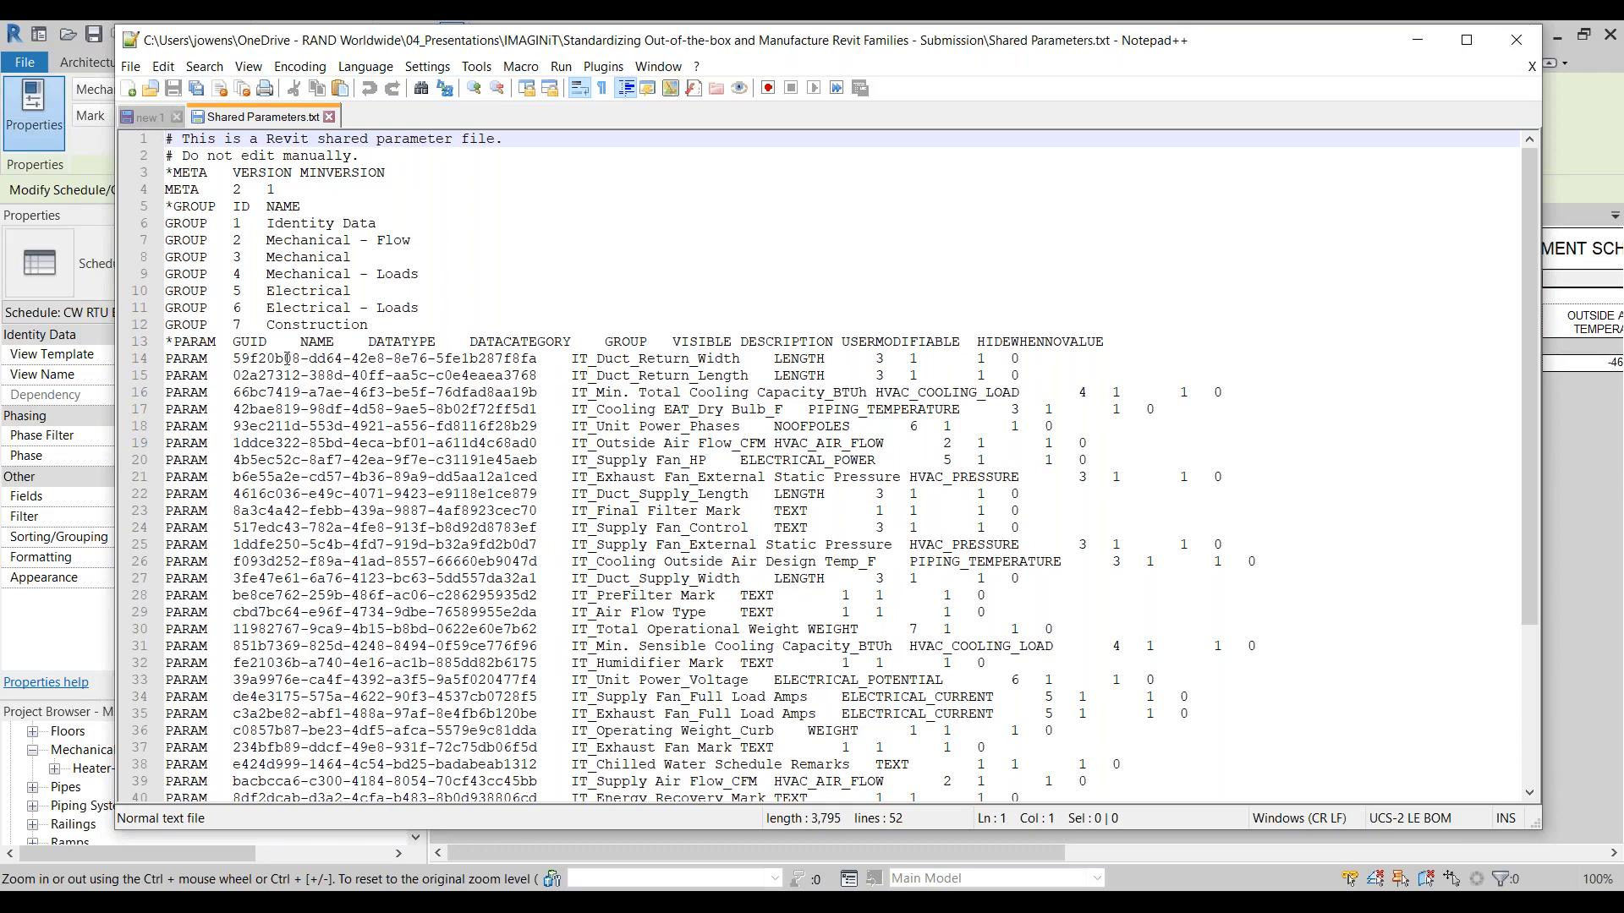
{"action": "scroll", "coordinate": [287, 358], "scroll_direction": "down", "scroll_amount": 4}
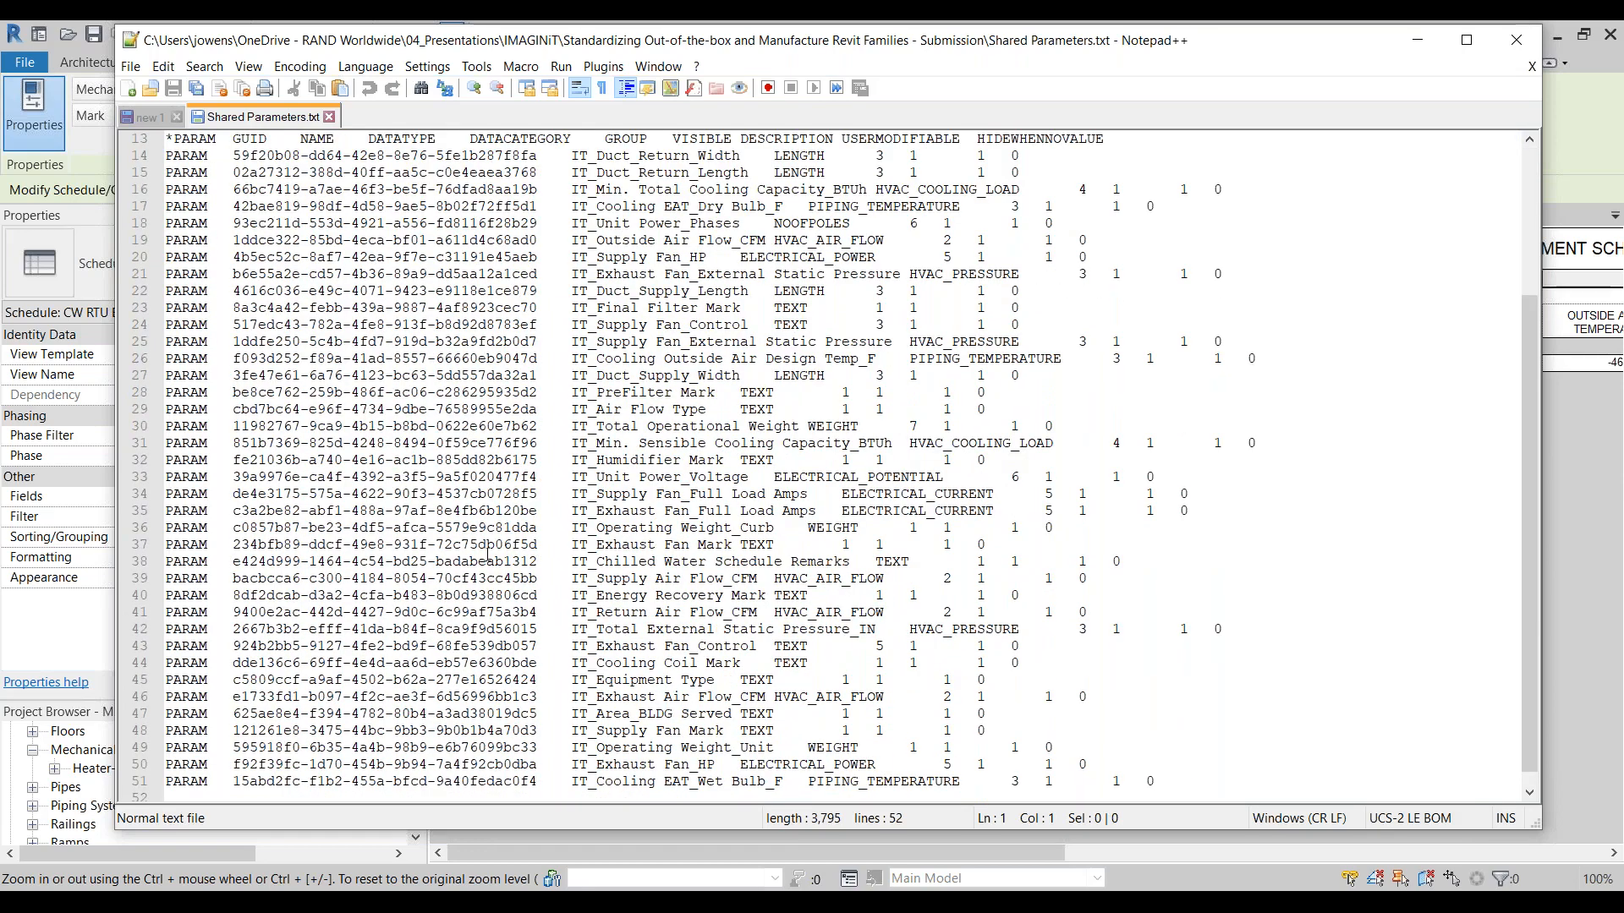
{"action": "scroll", "coordinate": [495, 567], "scroll_direction": "up", "scroll_amount": 4}
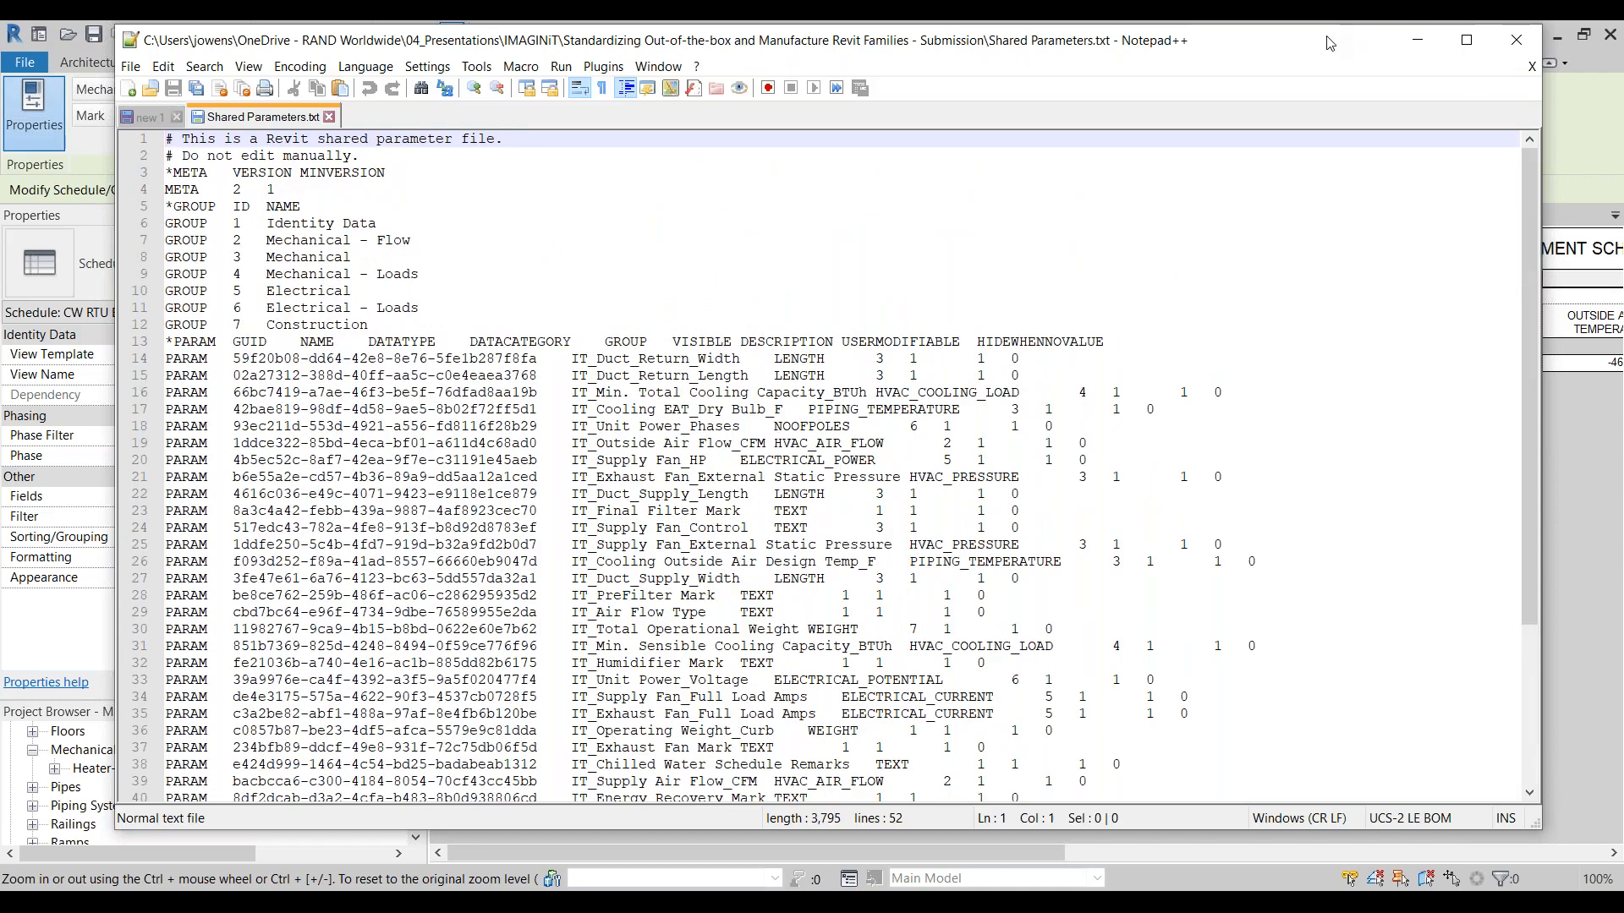
{"action": "left_click", "coordinate": [1417, 40]}
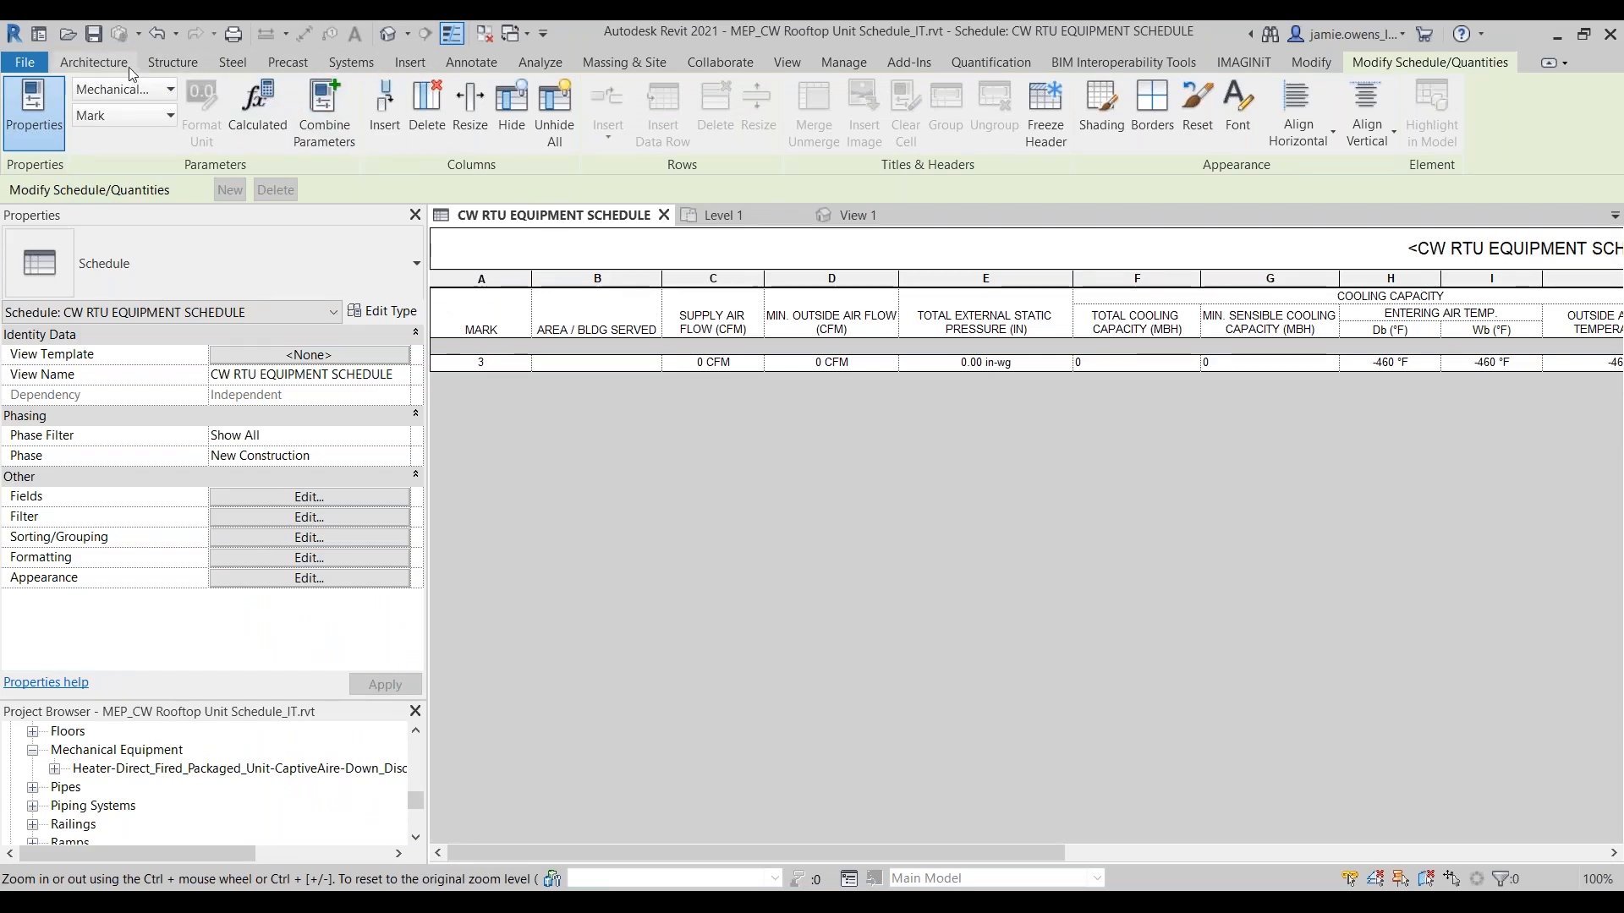
Step: Create a shared parameter named Test Text with discipline Common and type Text in the Construction group
{"action": "left_click", "coordinate": [845, 62]}
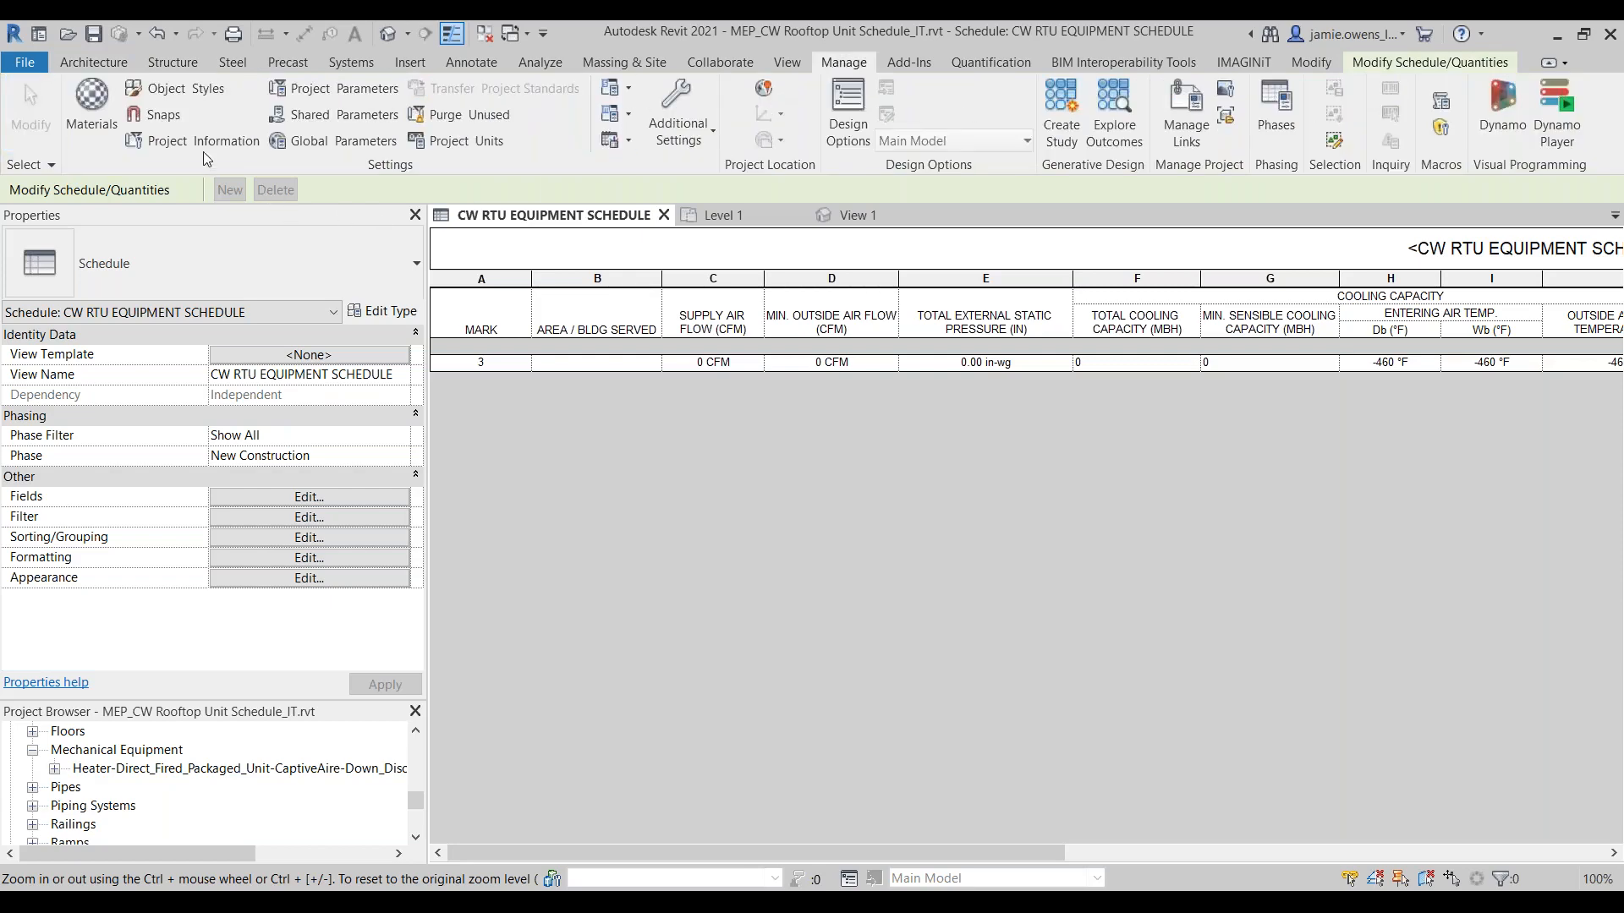
{"action": "left_click", "coordinate": [333, 114]}
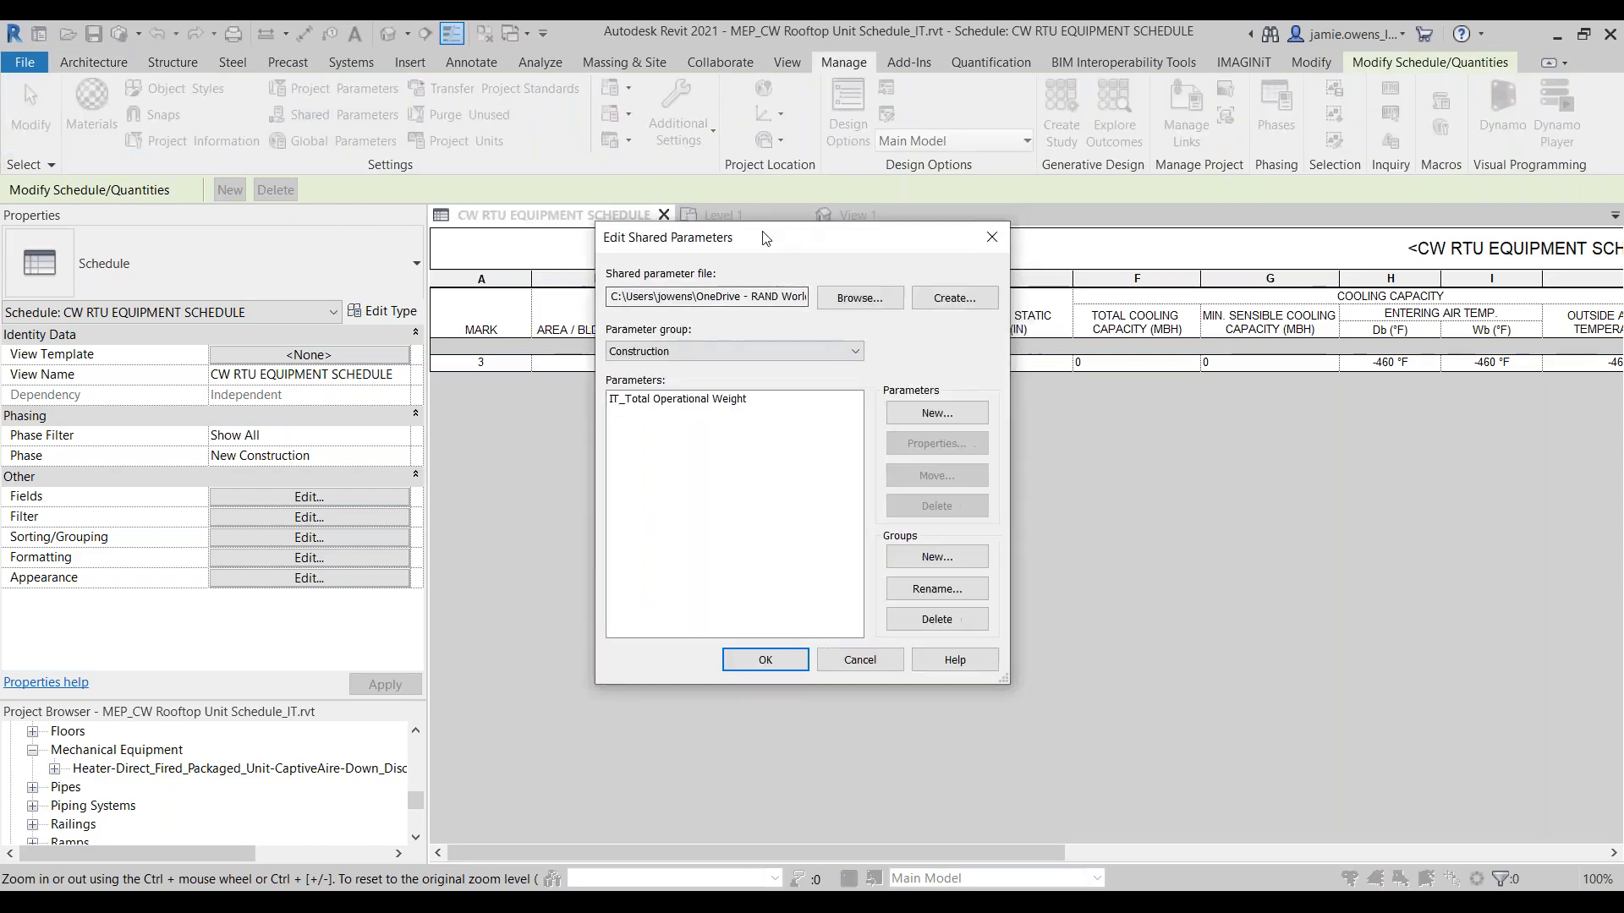
{"action": "left_click_drag", "start_coordinate": [765, 237], "coordinate": [652, 241]}
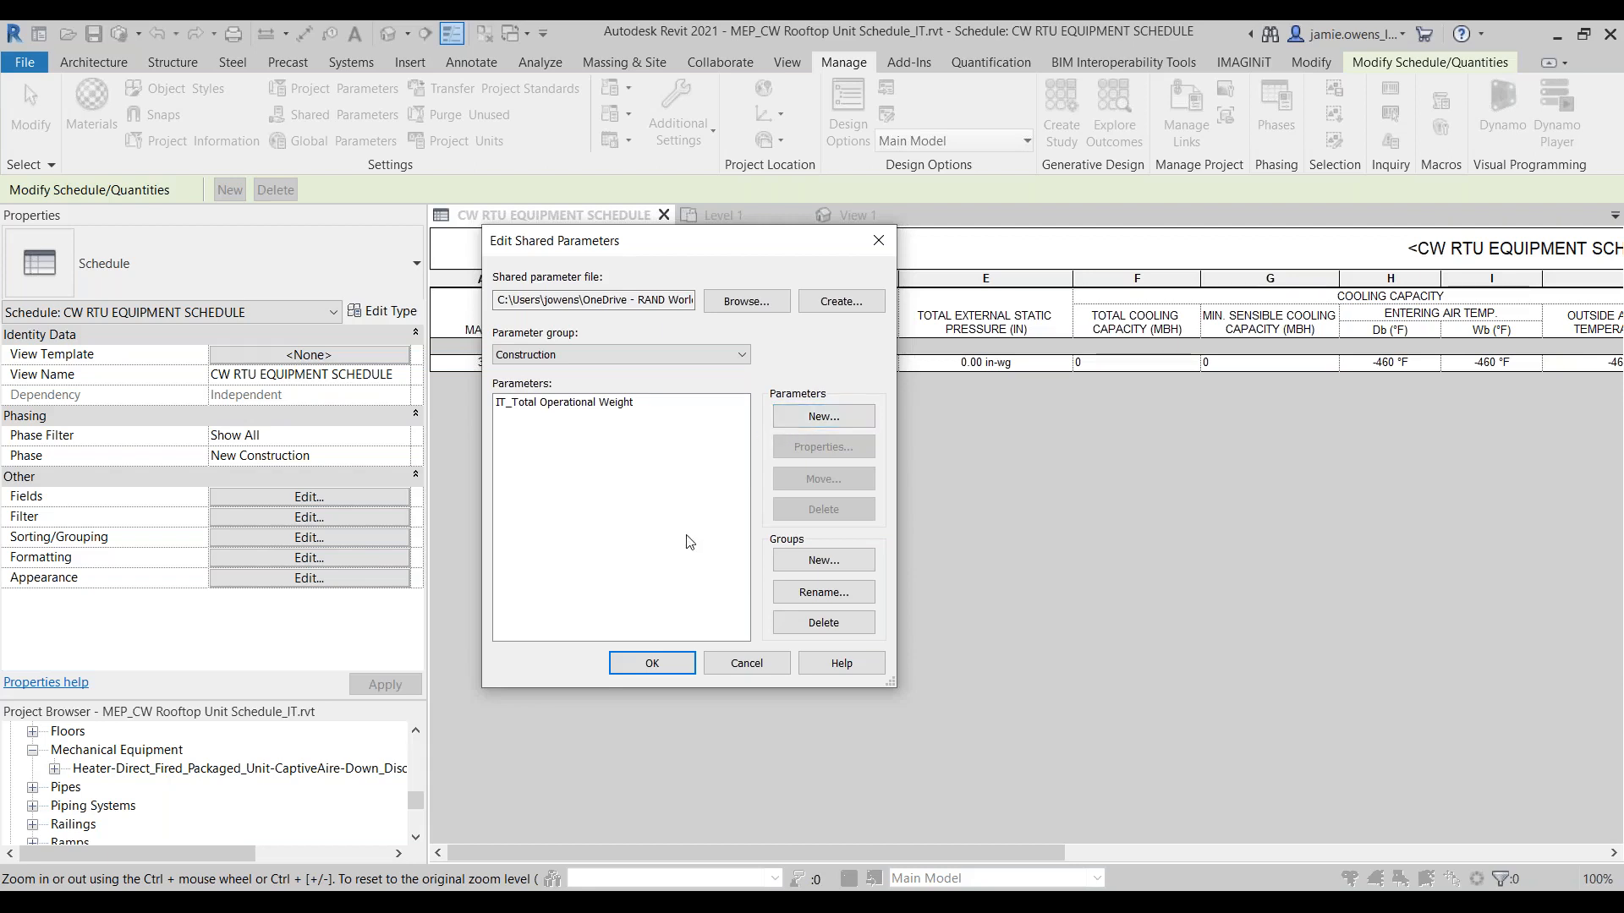
{"action": "left_click", "coordinate": [823, 417]}
{"action": "left_click", "coordinate": [832, 460]}
{"action": "left_click", "coordinate": [828, 470]}
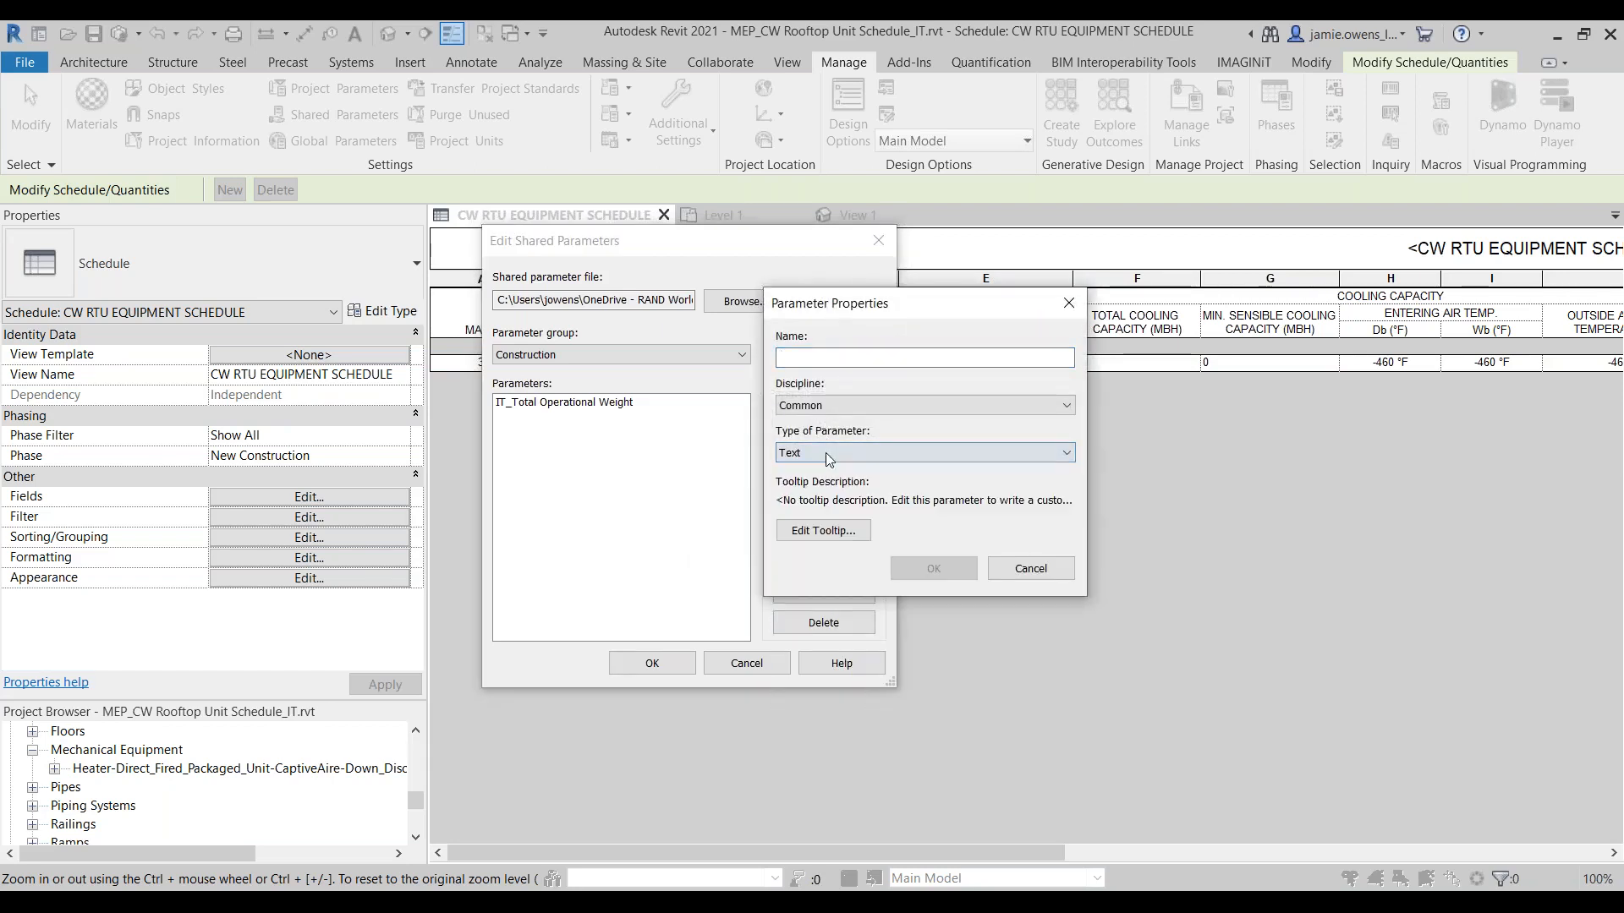
{"action": "left_click", "coordinate": [813, 355]}
{"action": "type", "text": "Test Text"}
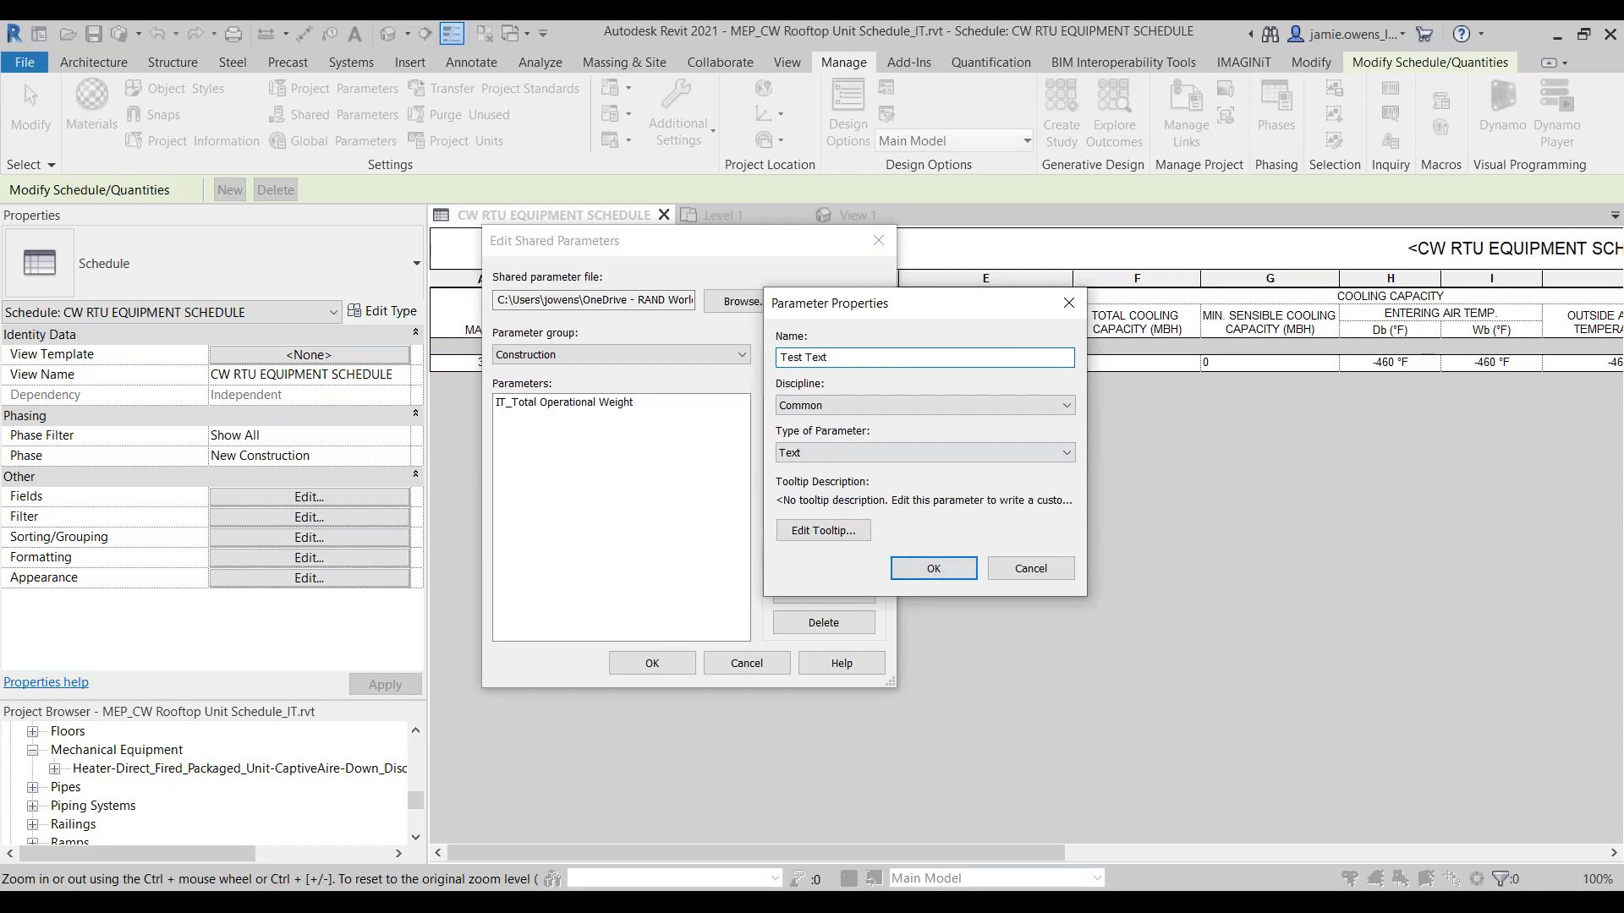
{"action": "left_click", "coordinate": [933, 568]}
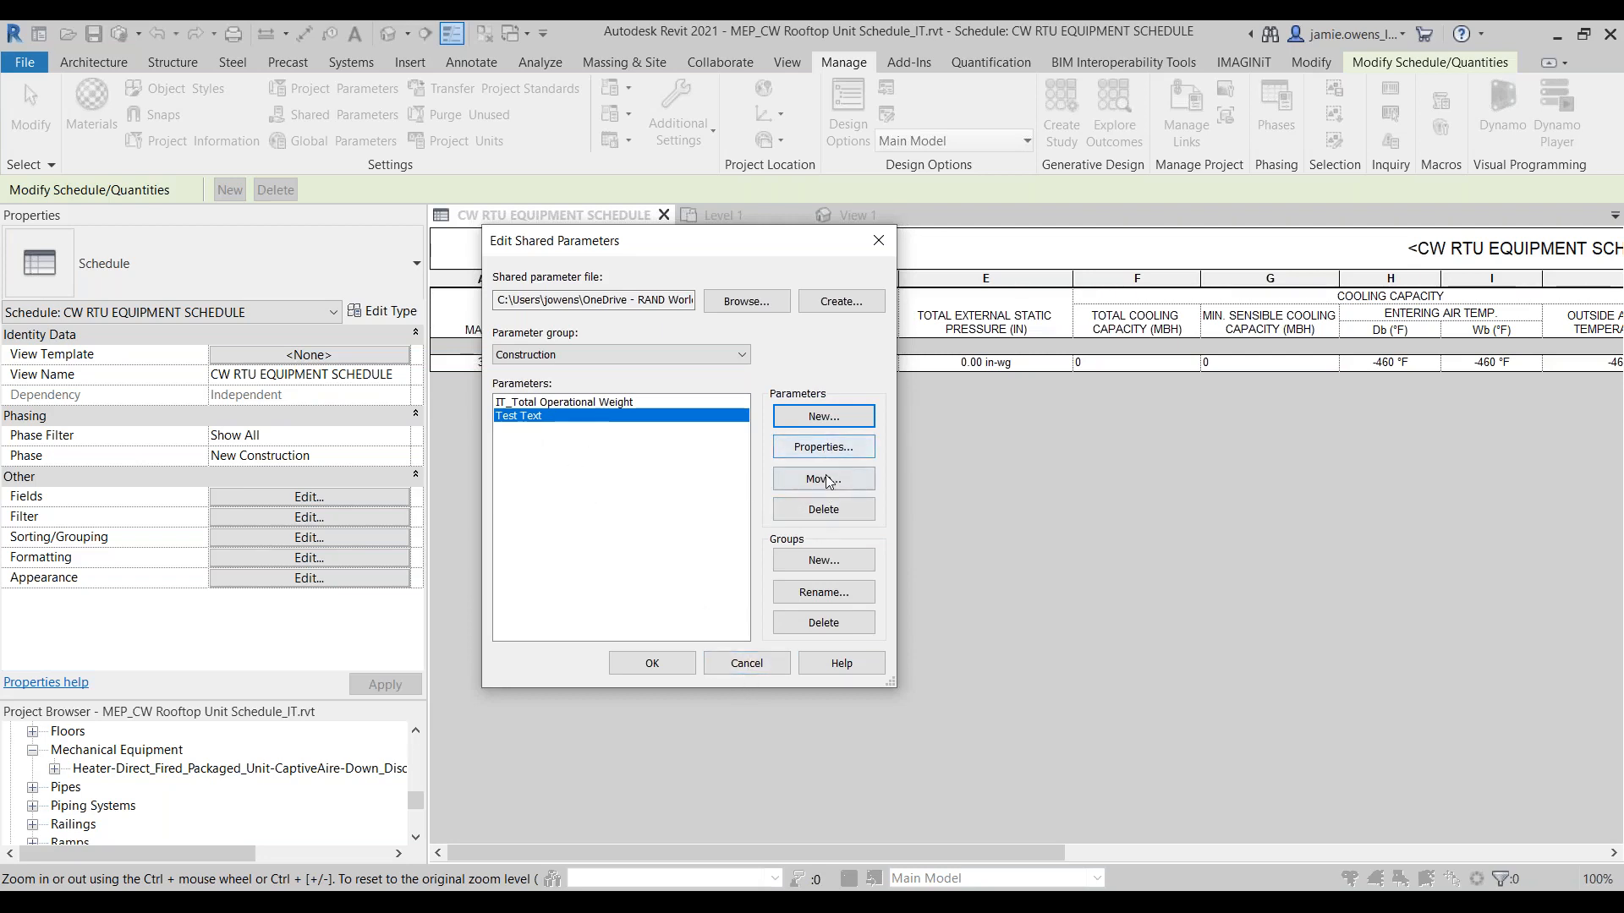
Step: Review the read-only properties of the Test Text parameter, then accept the shared parameter edits
{"action": "left_click", "coordinate": [822, 447]}
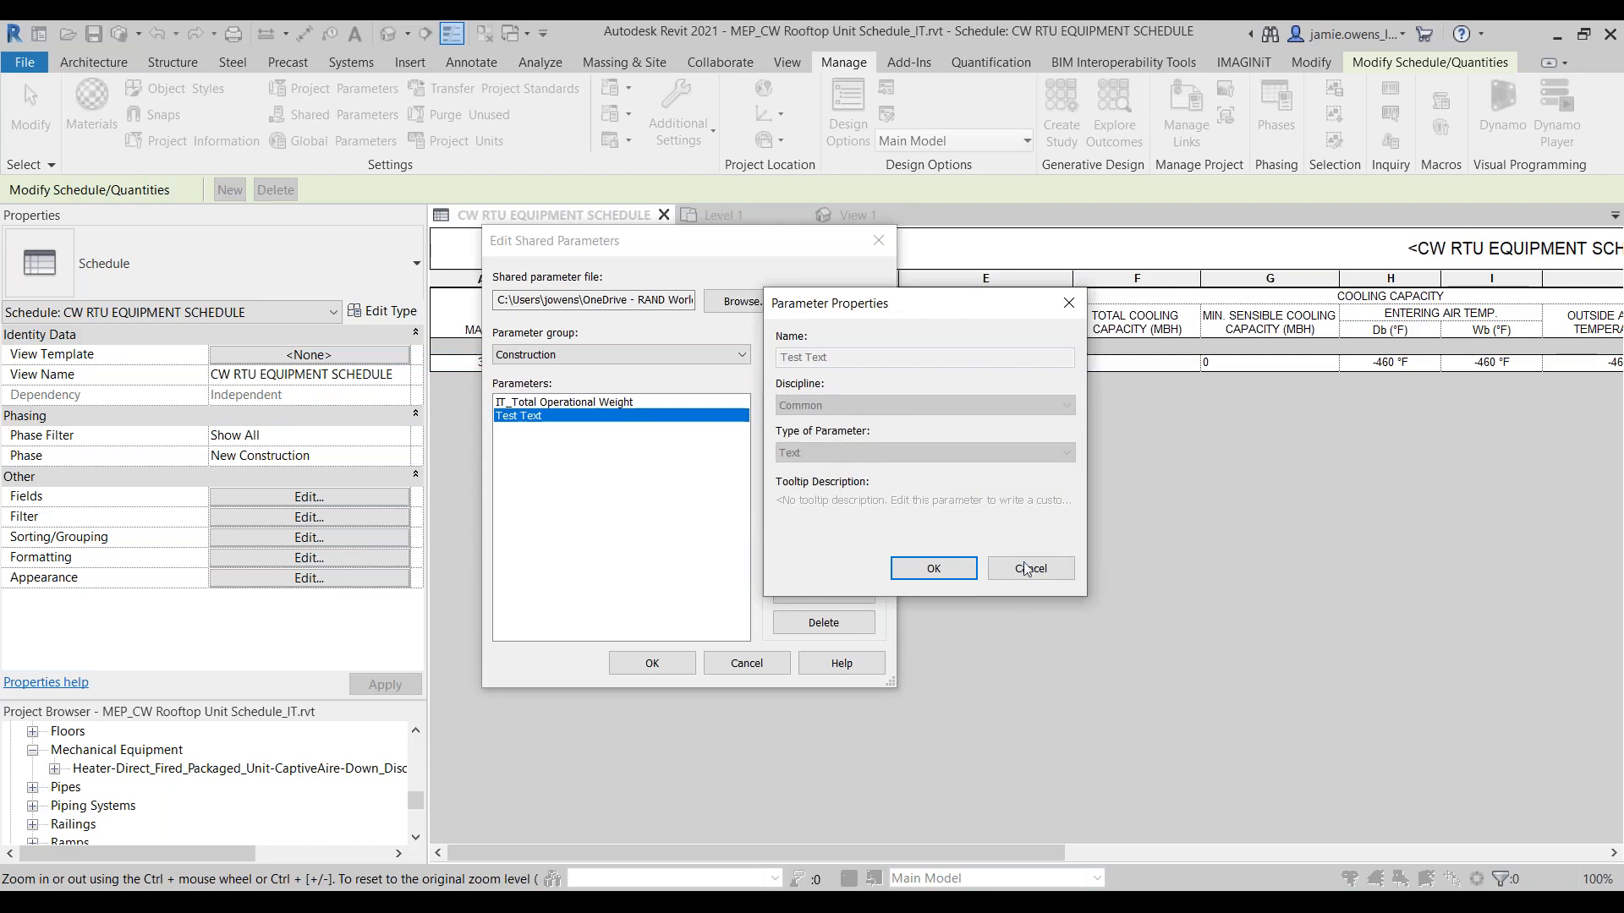
{"action": "left_click", "coordinate": [1026, 569]}
{"action": "left_click", "coordinate": [656, 663]}
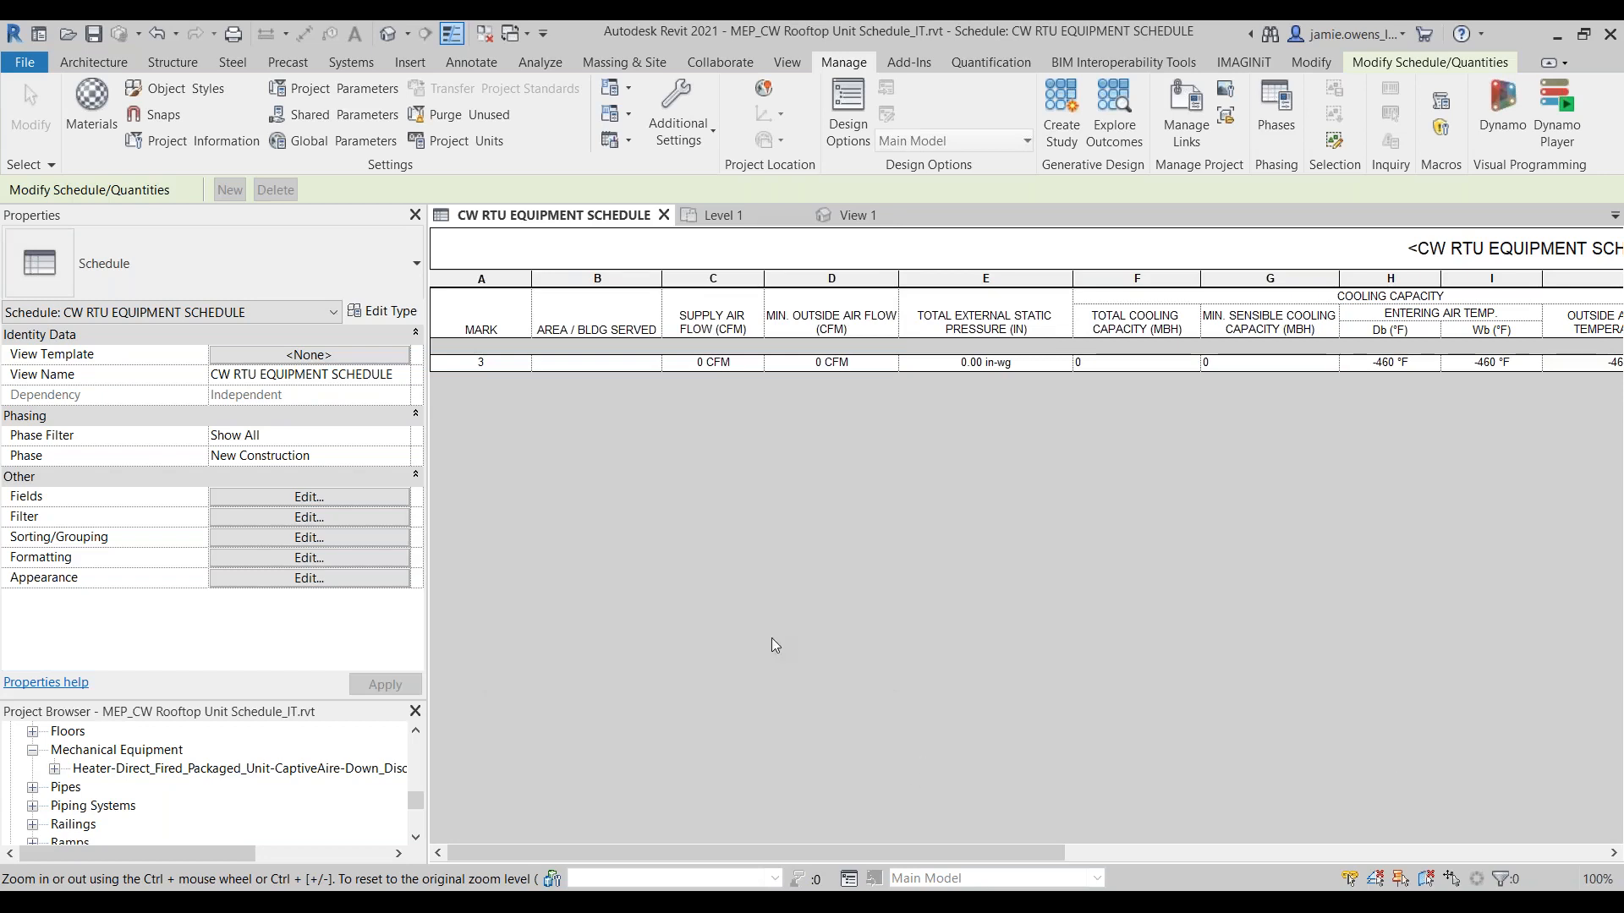
Step: Check the shared parameter file path for the project, then exit without changes
{"action": "left_click", "coordinate": [315, 114]}
{"action": "left_click", "coordinate": [606, 302]}
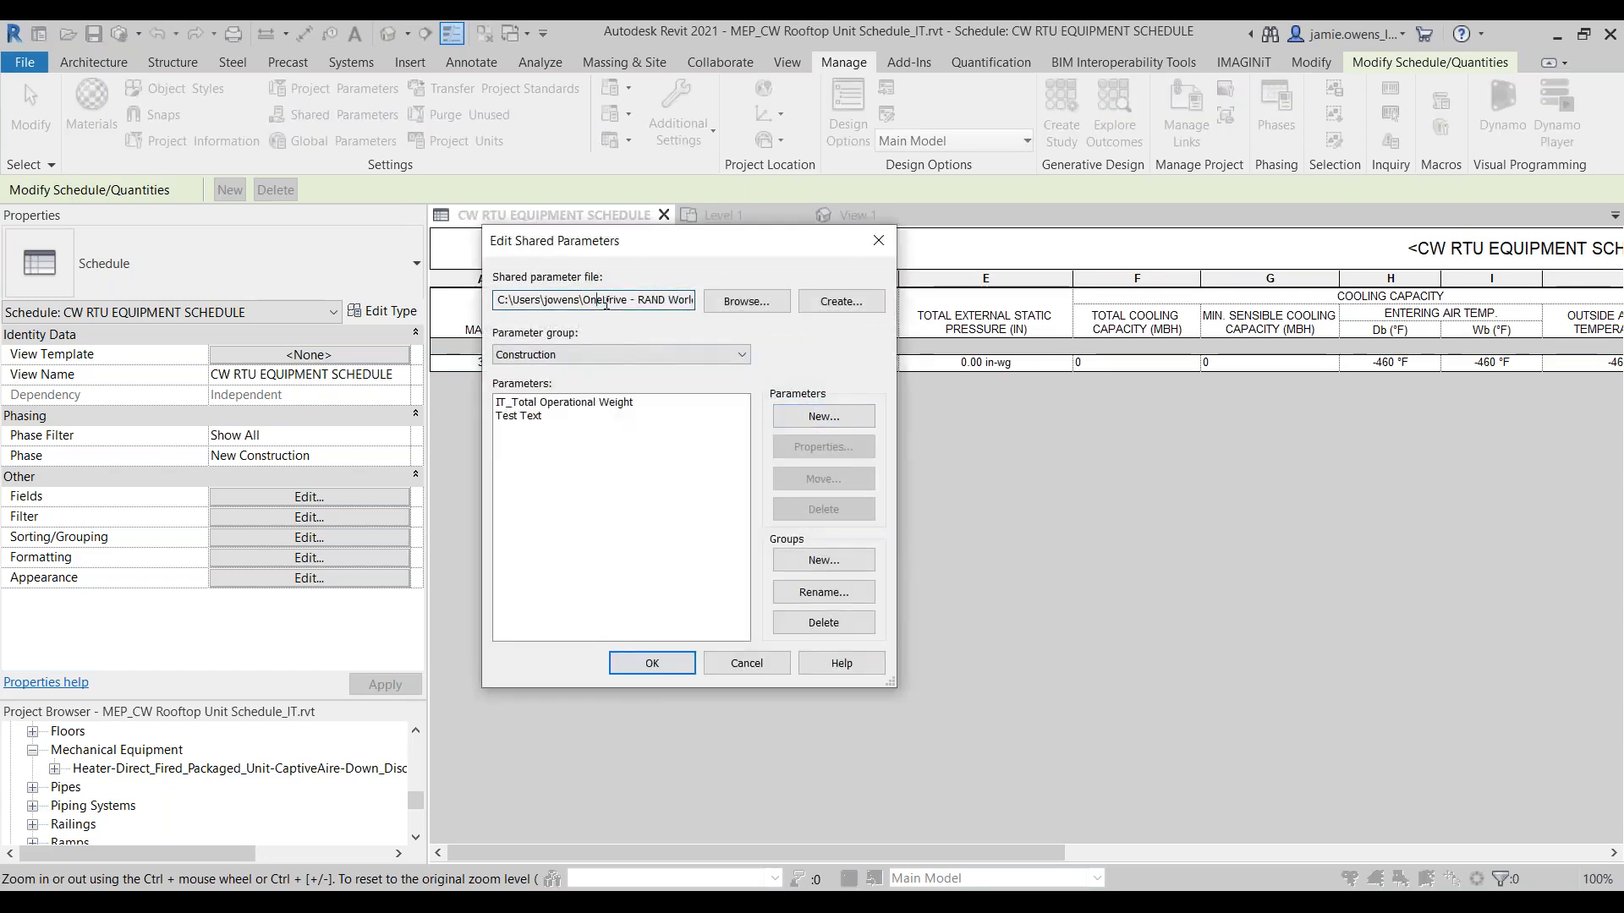
{"action": "left_click_drag", "start_coordinate": [606, 303], "coordinate": [743, 306]}
{"action": "left_click", "coordinate": [755, 668]}
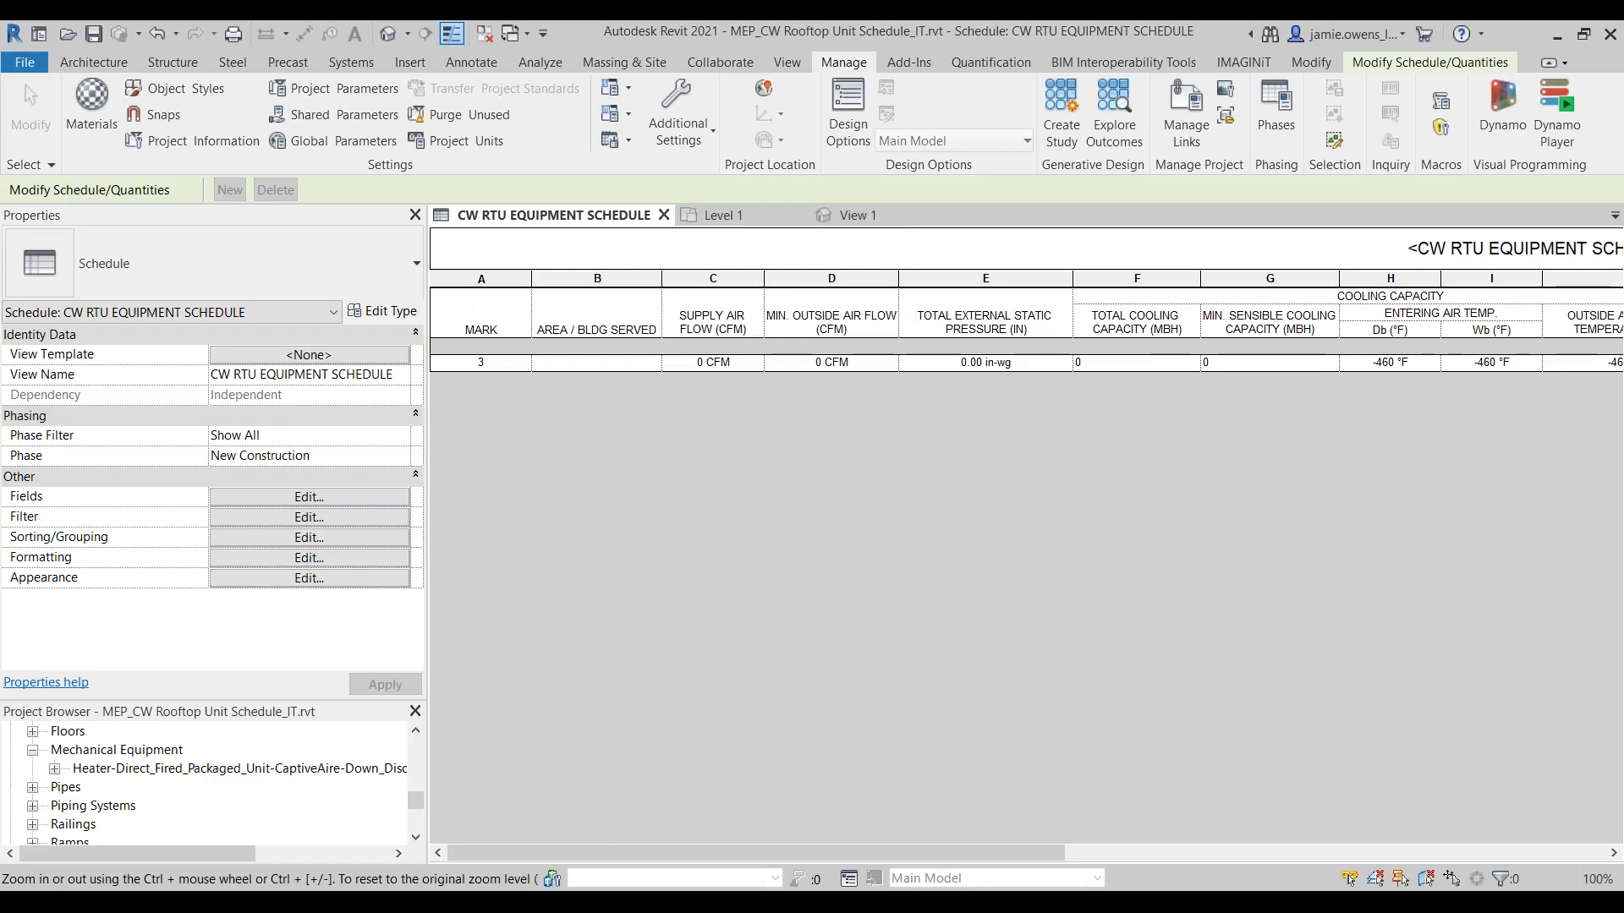
Step: In Notepad++, locate and highlight the Test Text parameter line in Shared Parameters.txt, then close the file window
{"action": "left_click_drag", "start_coordinate": [1623, 363], "coordinate": [727, 60]}
{"action": "scroll", "coordinate": [750, 502], "scroll_direction": "down", "scroll_amount": 1}
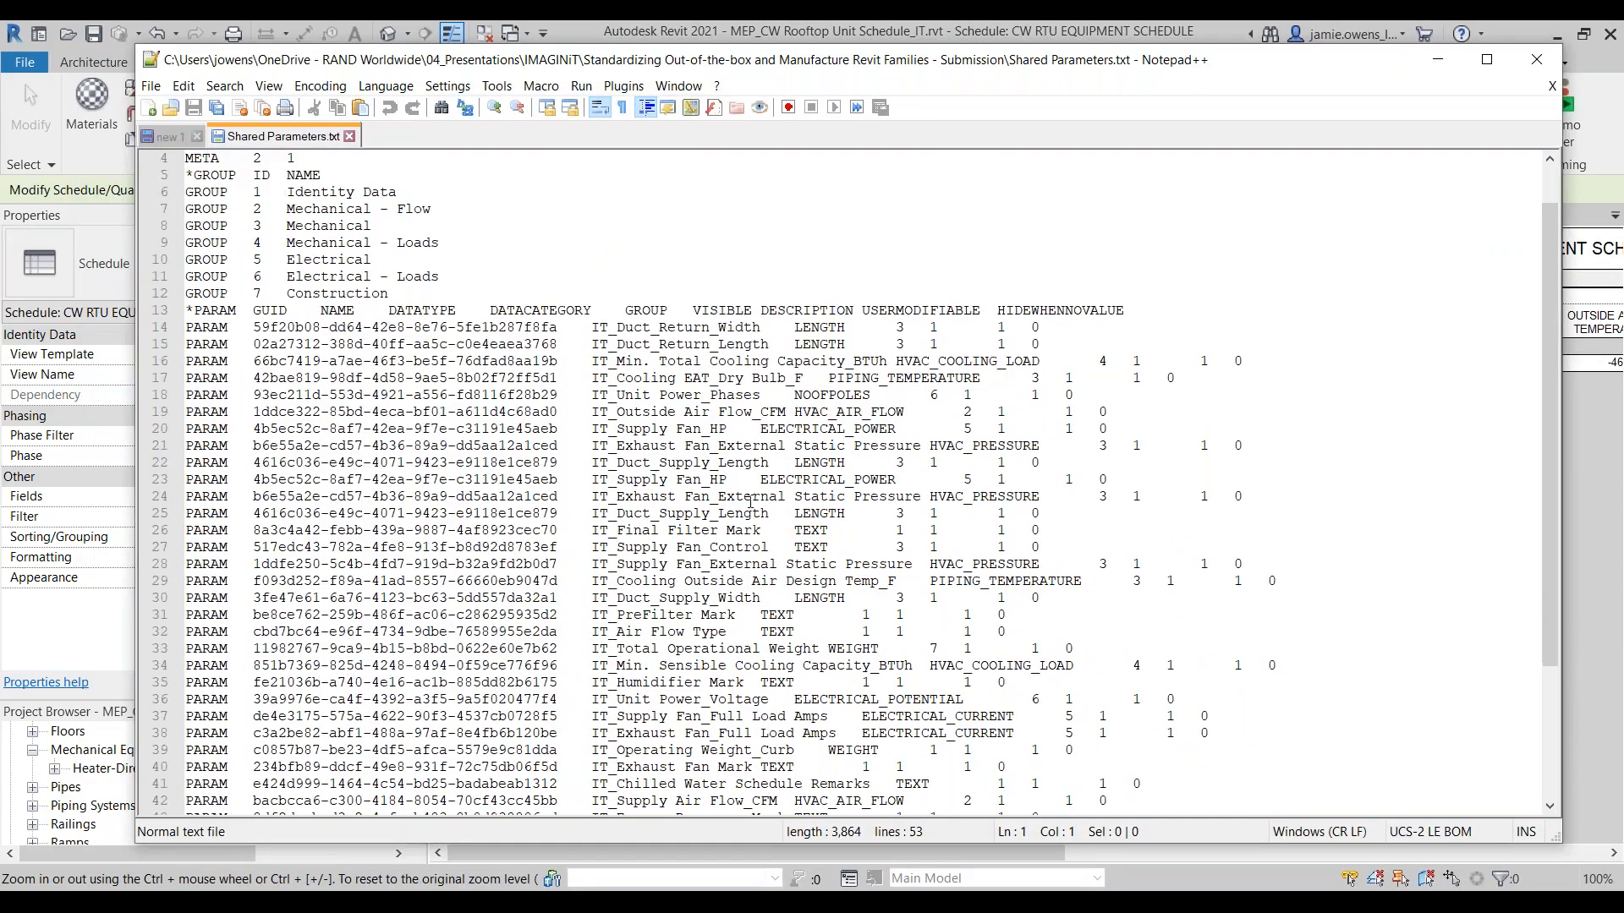
{"action": "scroll", "coordinate": [750, 503], "scroll_direction": "down", "scroll_amount": 4}
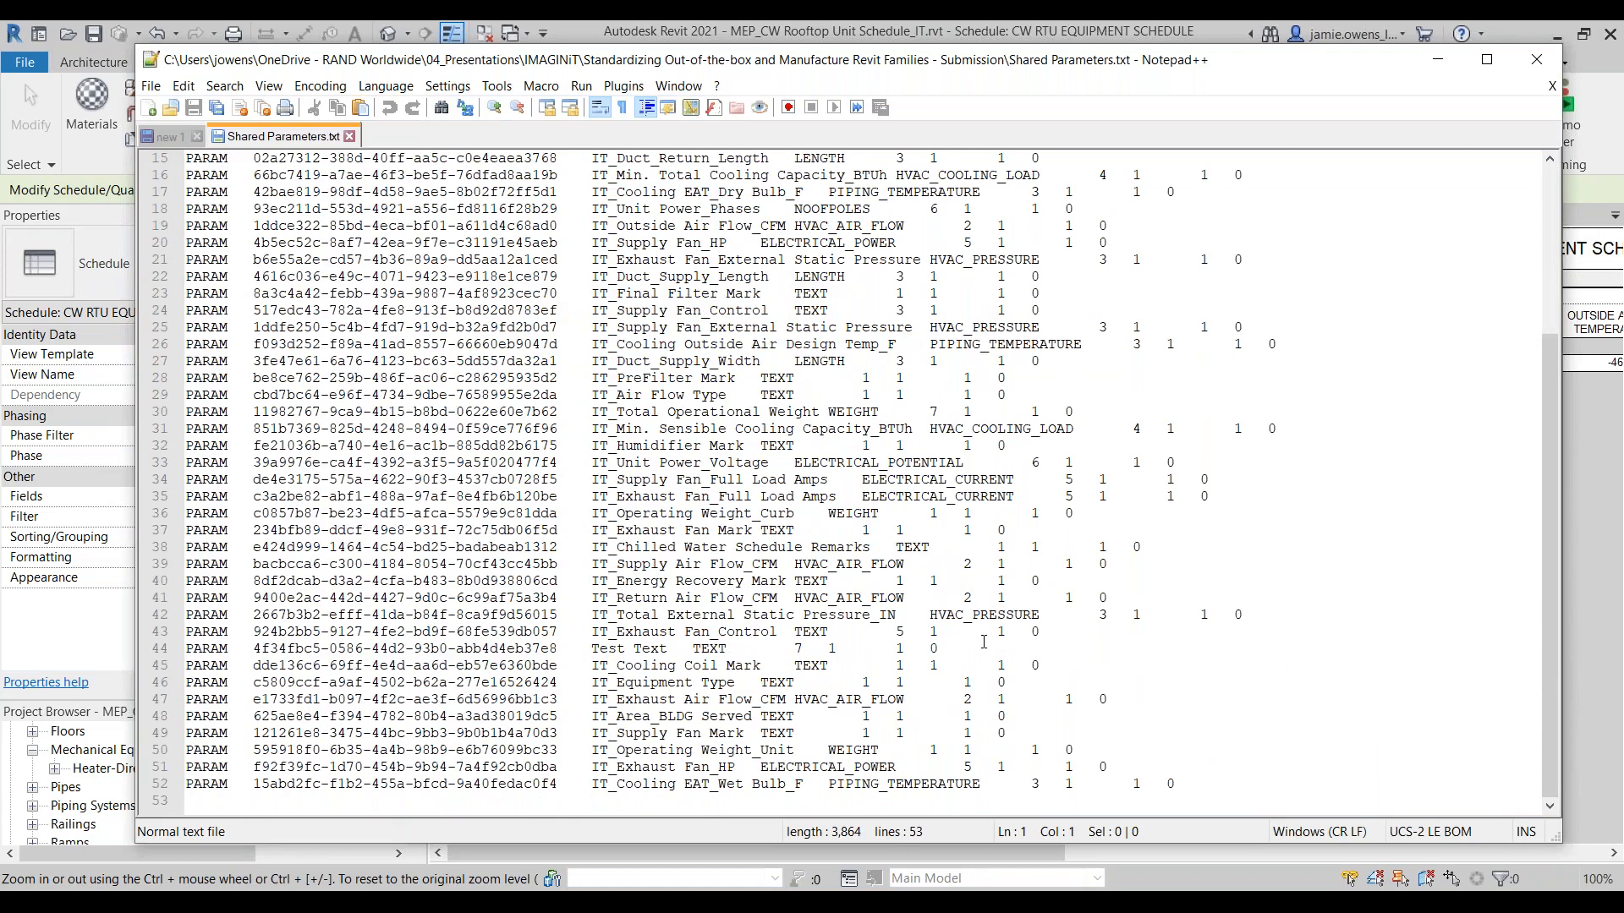
{"action": "left_click_drag", "start_coordinate": [949, 649], "coordinate": [152, 653]}
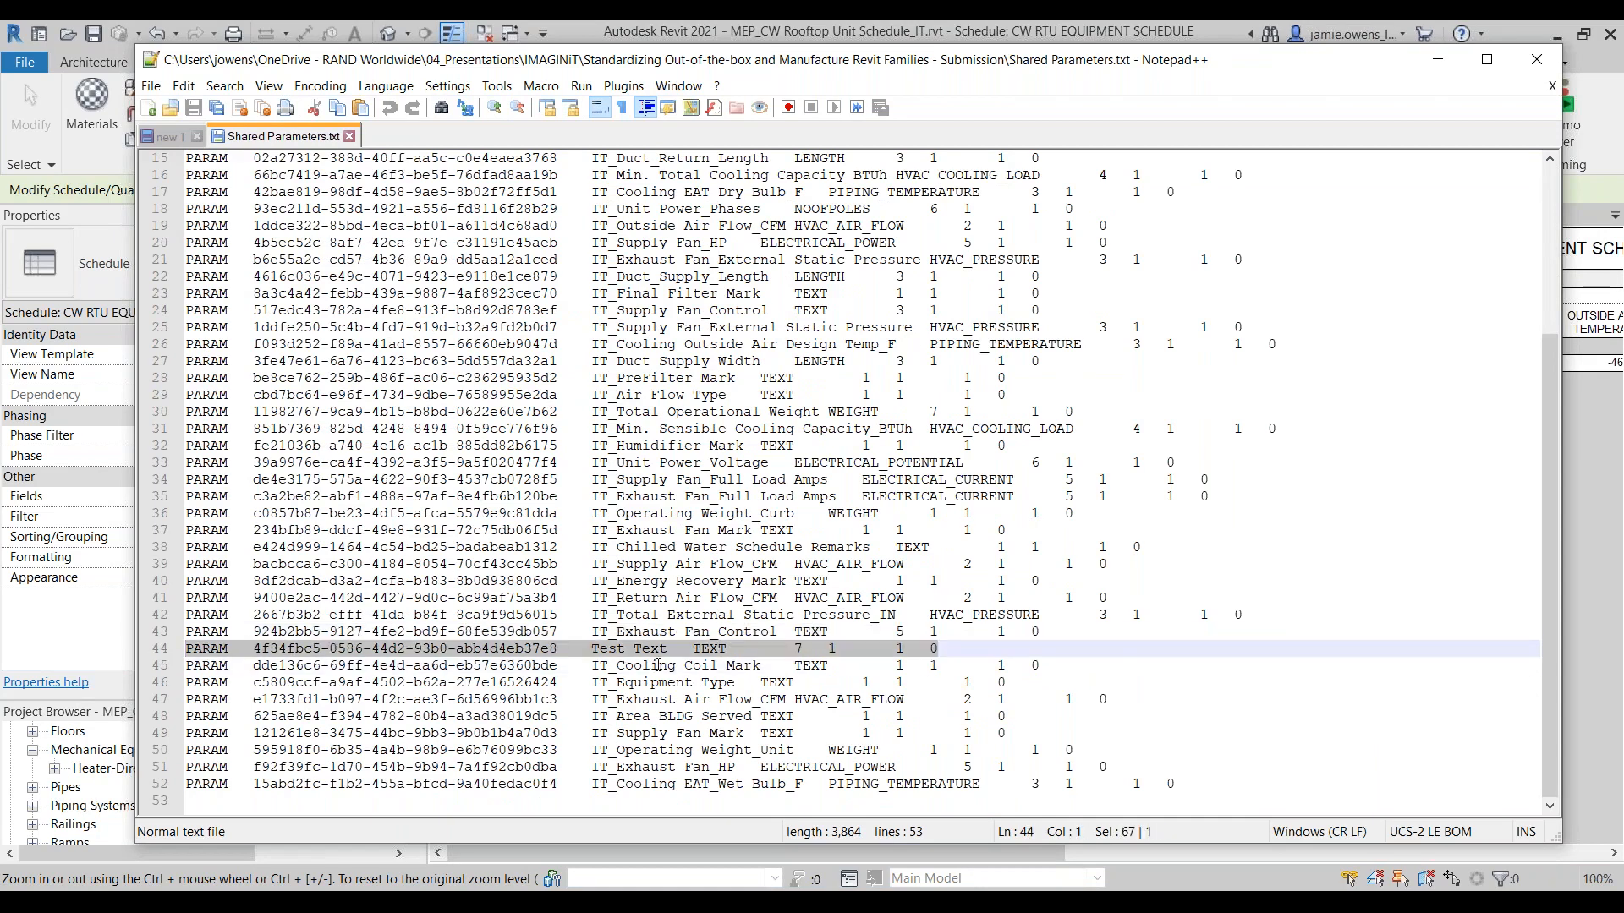
{"action": "left_click", "coordinate": [1534, 61]}
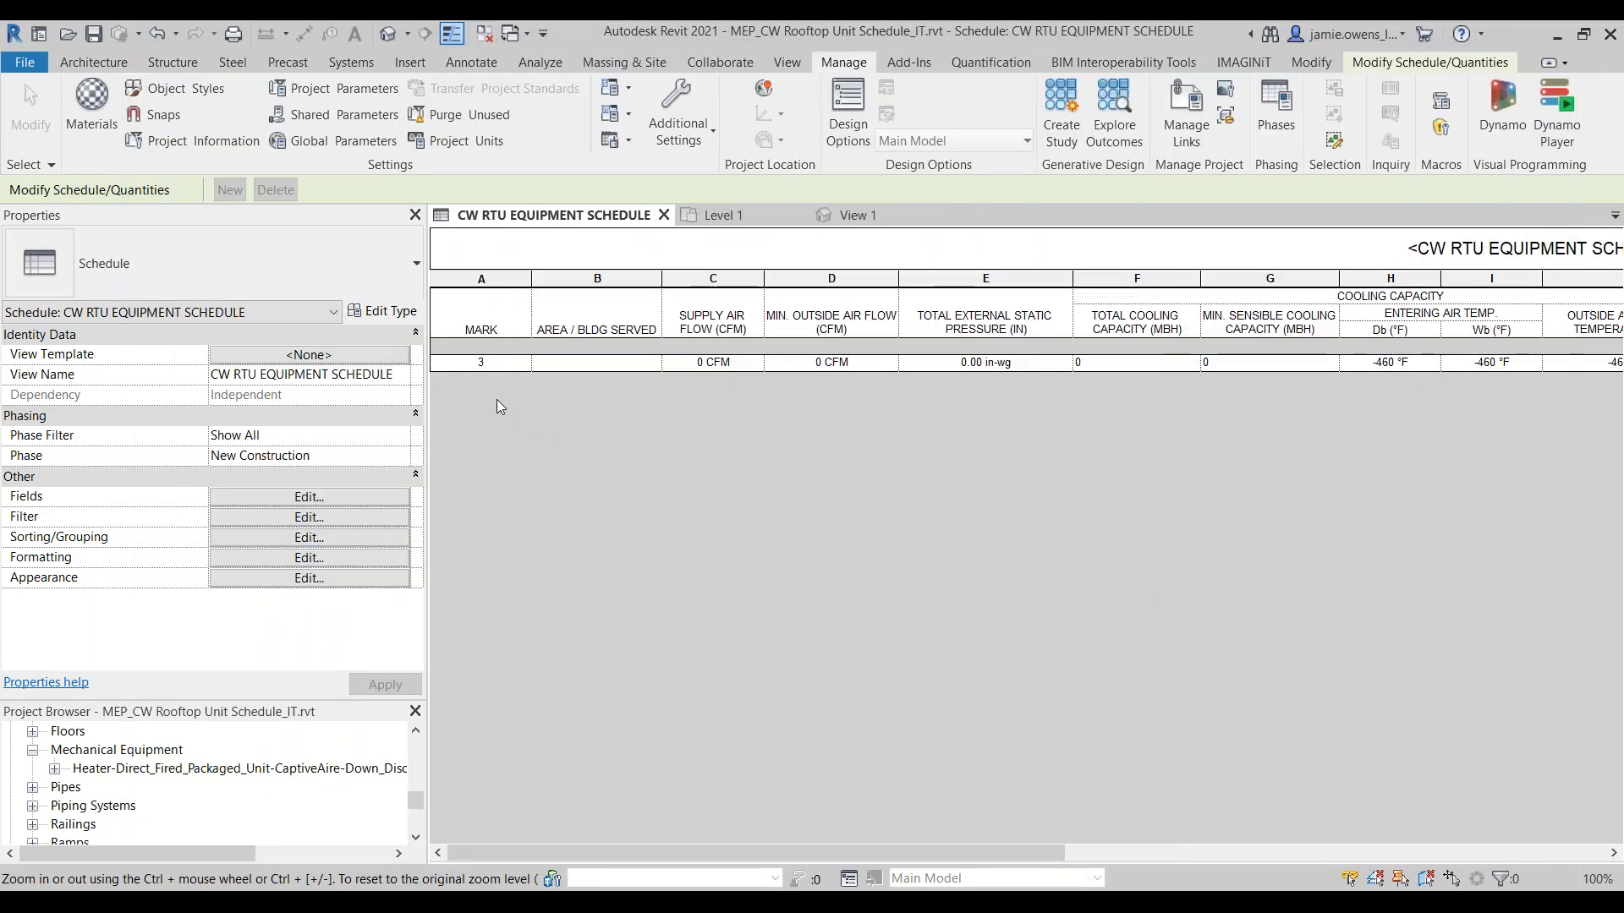
Step: Add the Test Text shared parameter from the Construction group as a field in the CW RTU equipment schedule and bring its column into view
{"action": "left_click", "coordinate": [296, 512]}
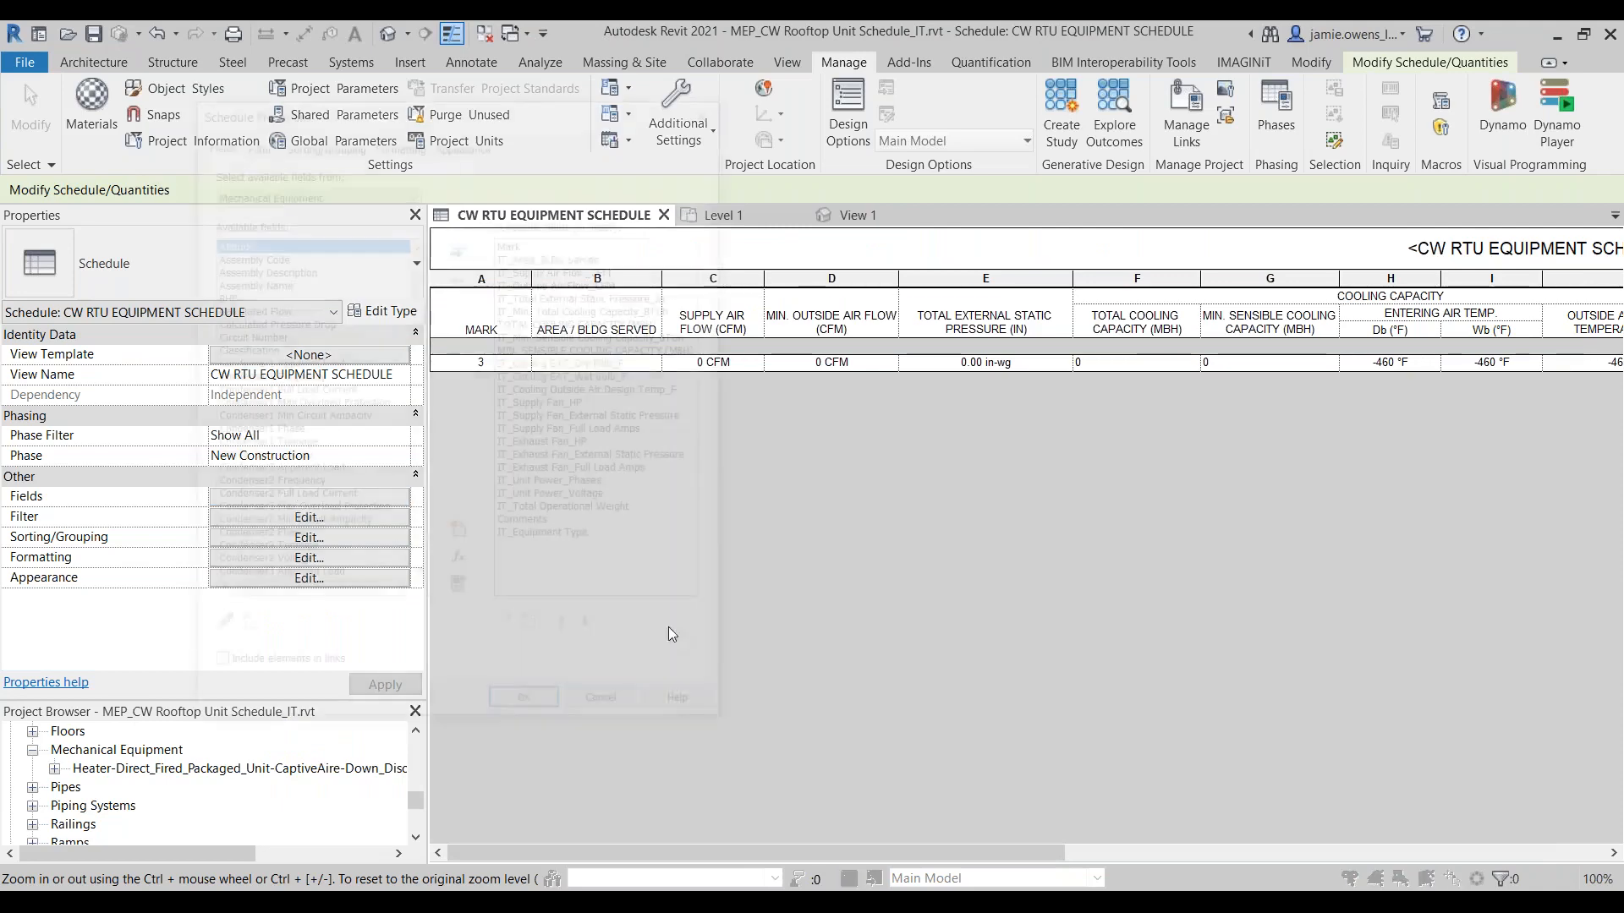
{"action": "left_click", "coordinate": [463, 542]}
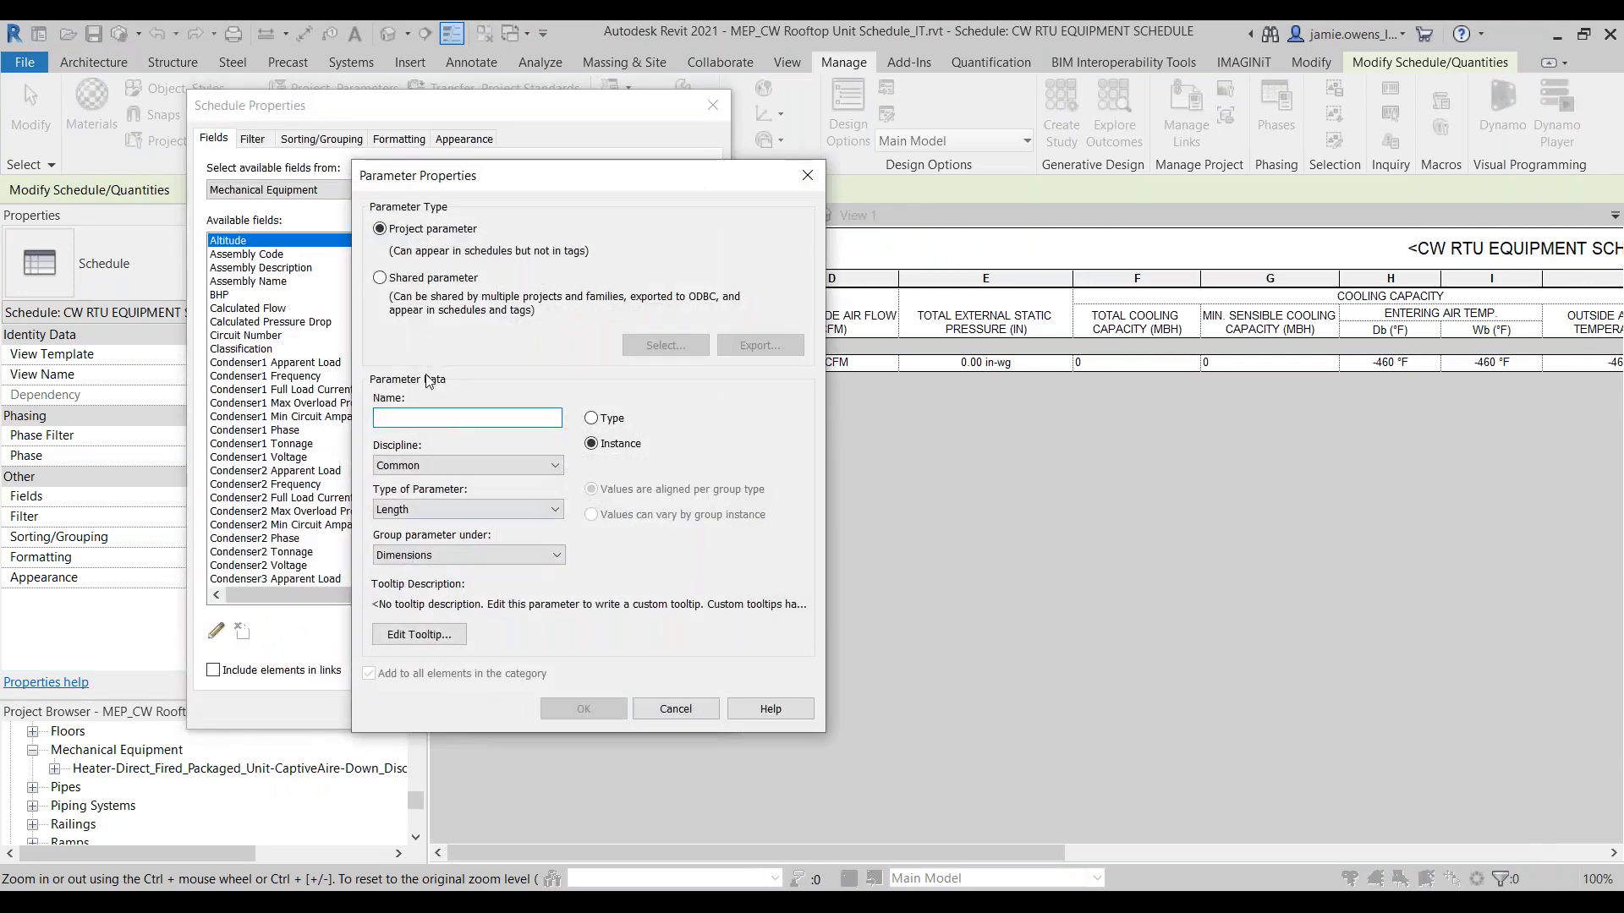
{"action": "left_click", "coordinate": [420, 282]}
{"action": "left_click", "coordinate": [651, 345]}
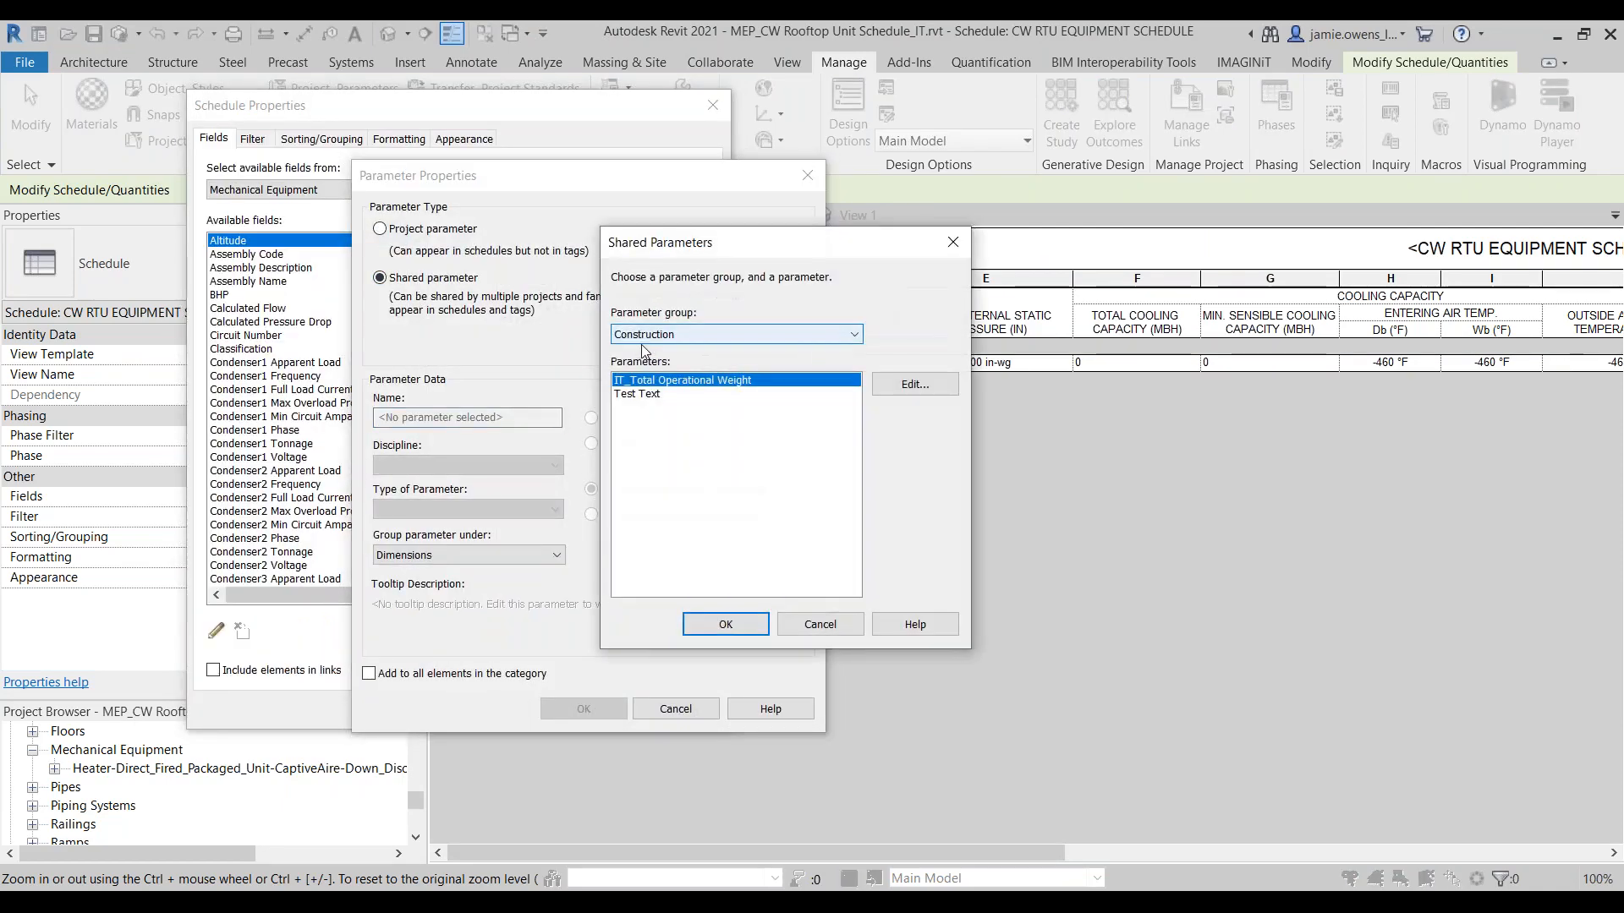
{"action": "left_click", "coordinate": [647, 394]}
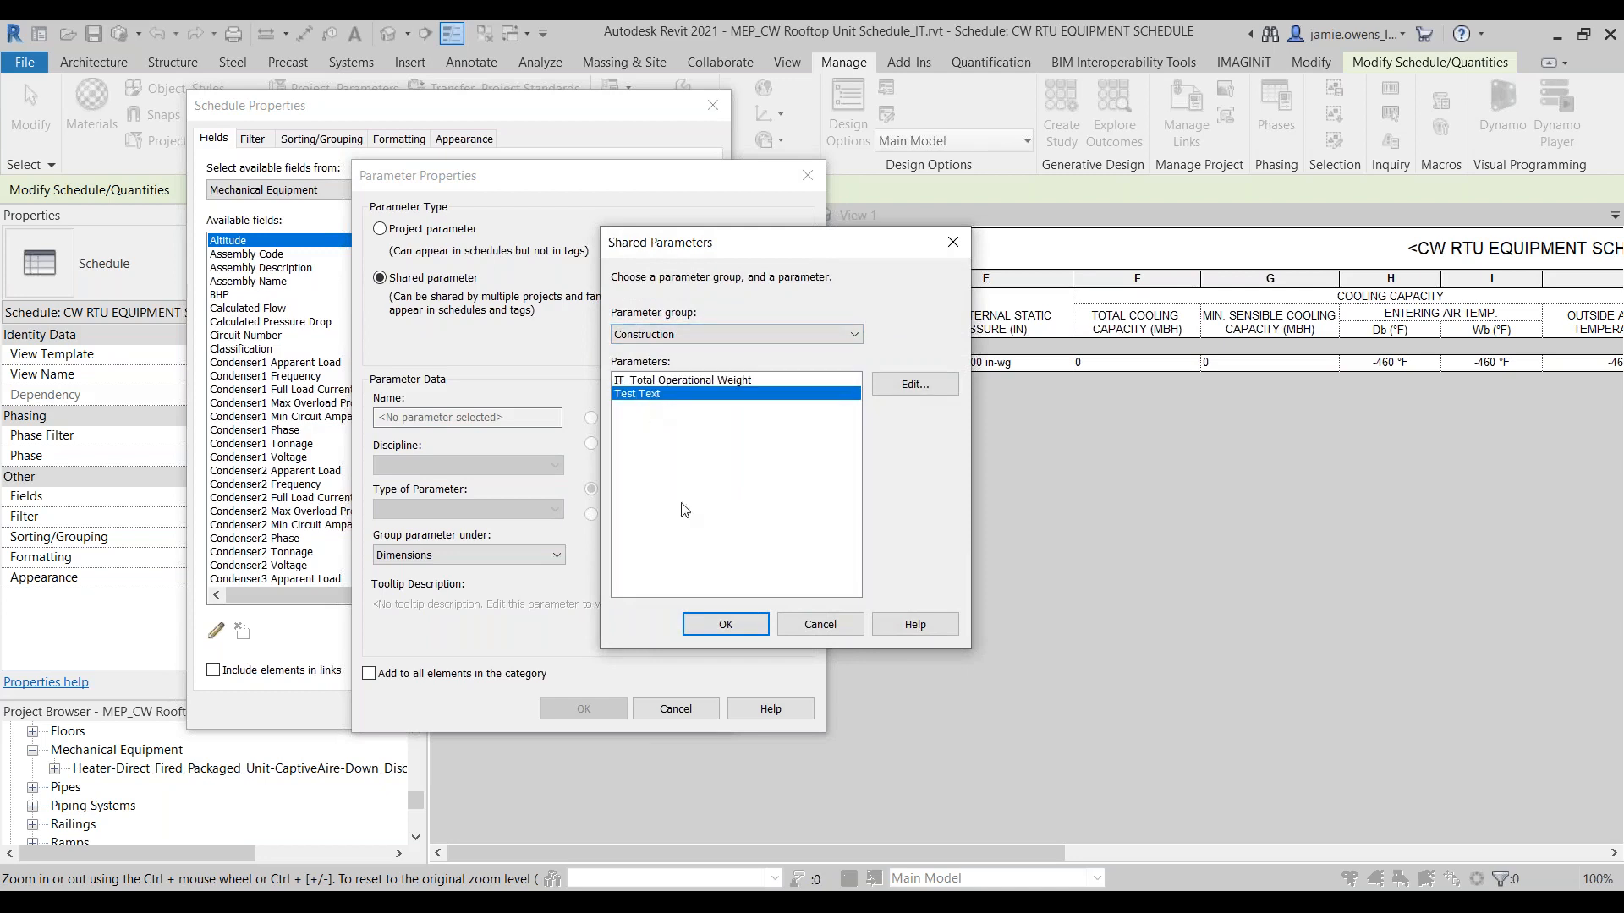
{"action": "left_click", "coordinate": [726, 624]}
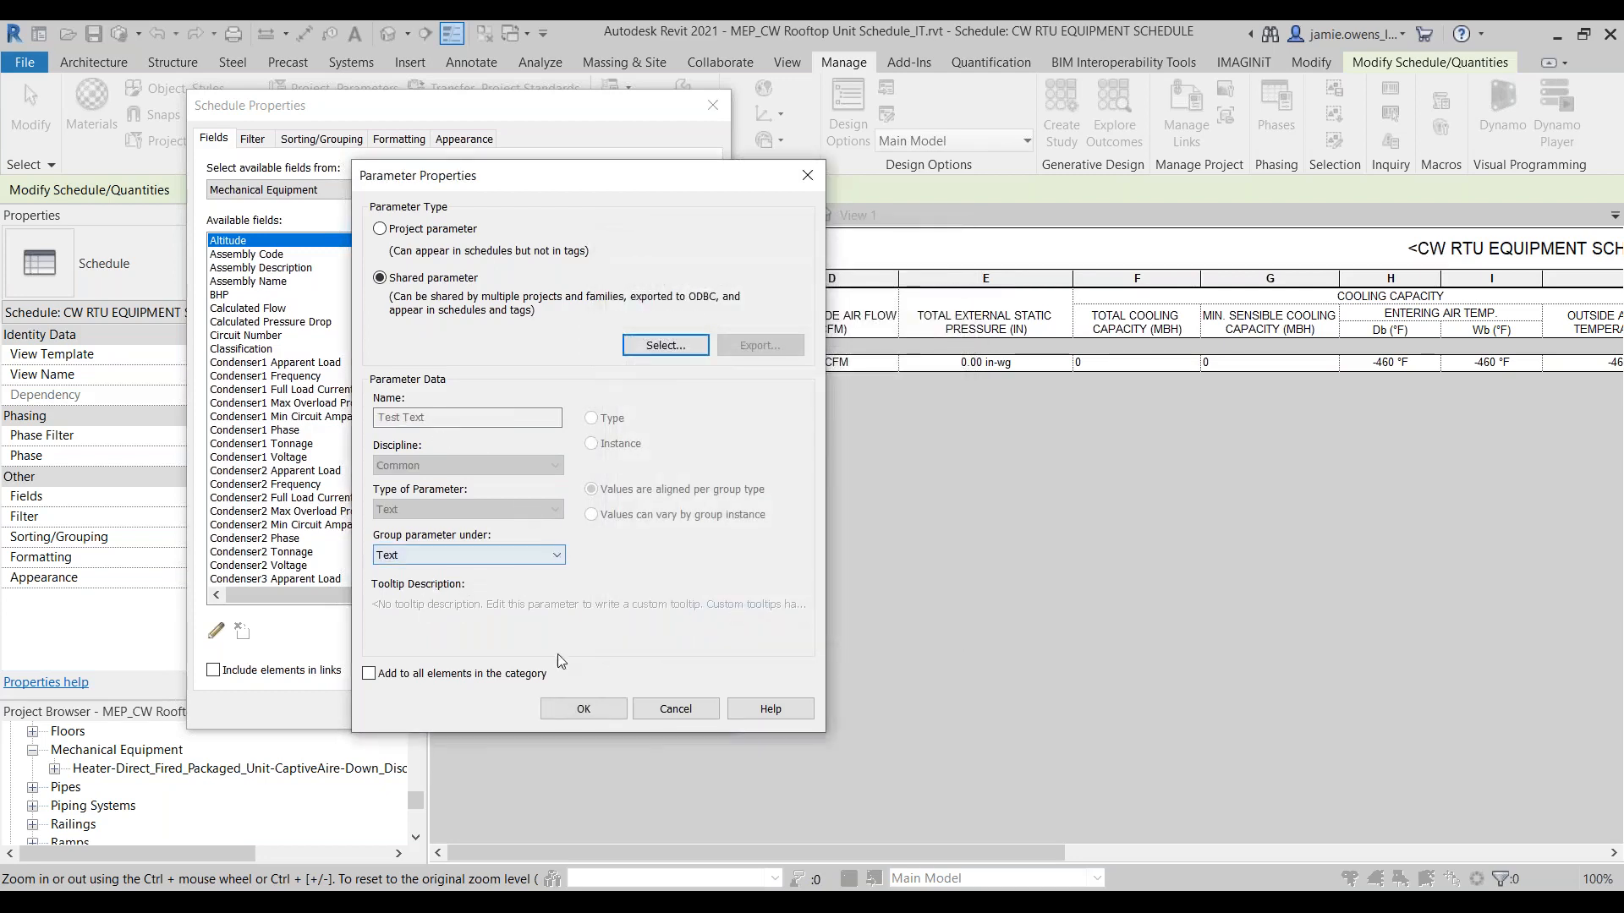
{"action": "left_click", "coordinate": [606, 713]}
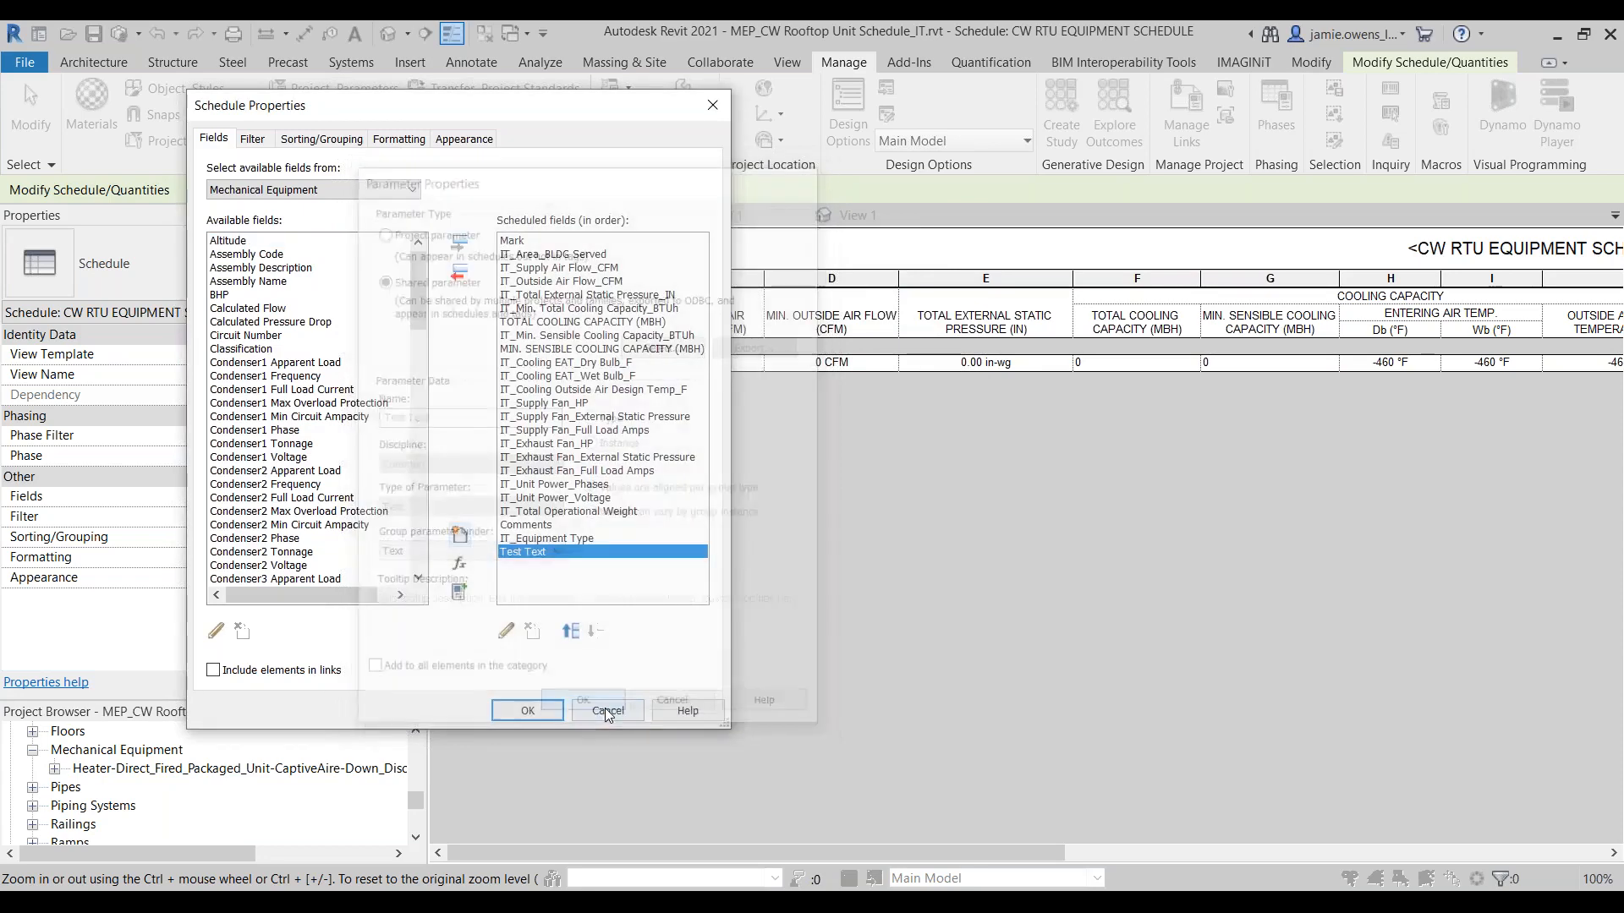
{"action": "left_click", "coordinate": [527, 711]}
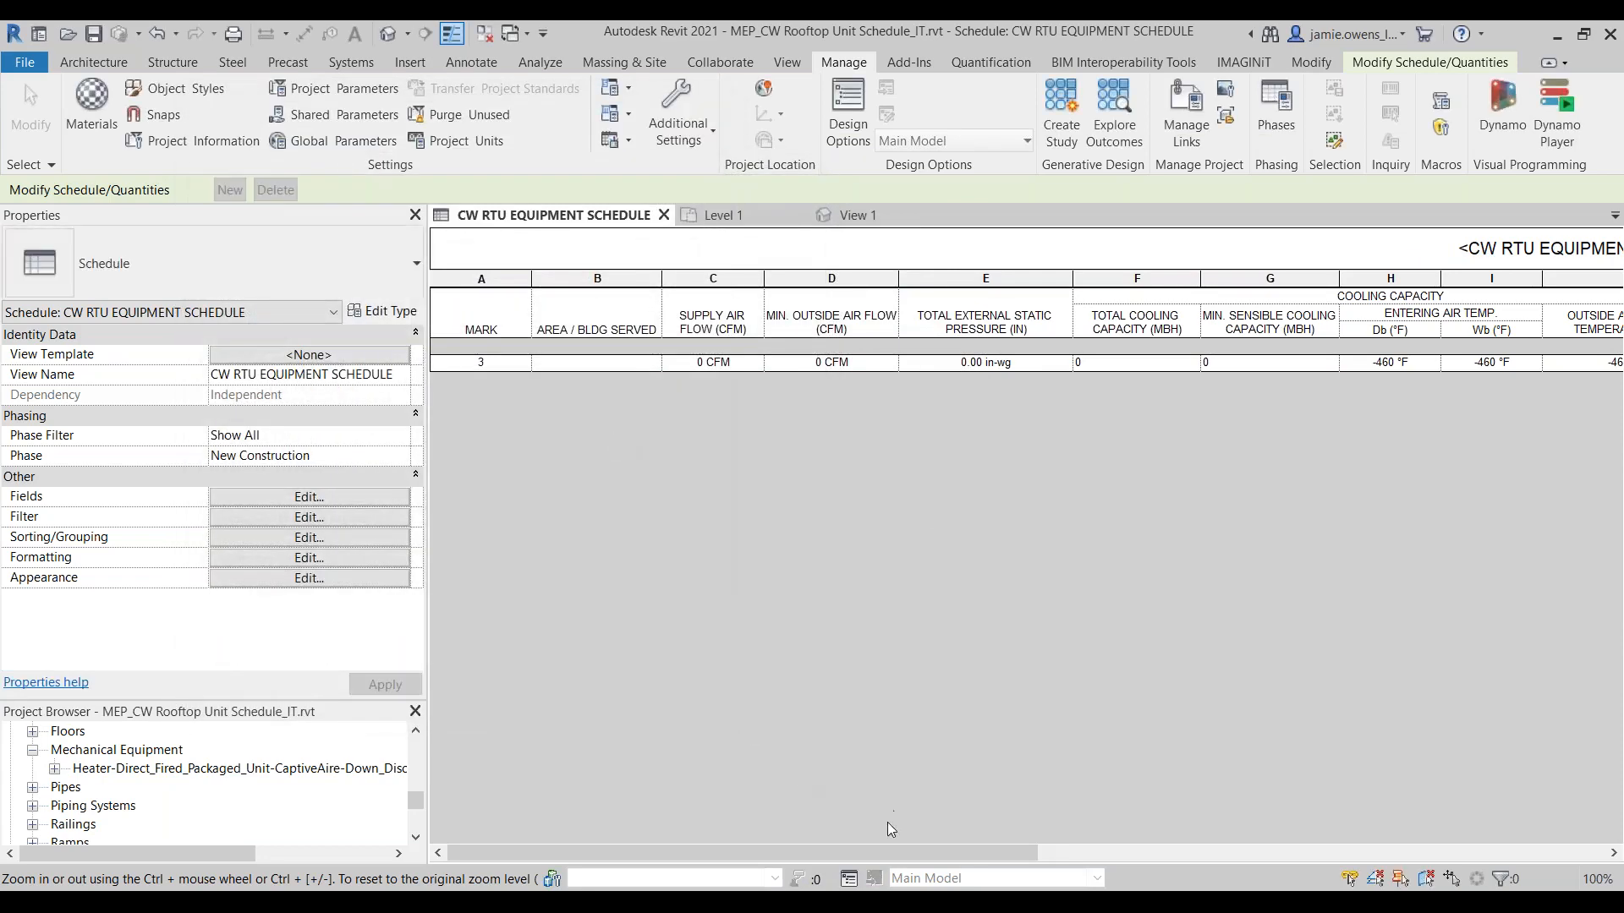
{"action": "left_click_drag", "start_coordinate": [886, 851], "coordinate": [1372, 861]}
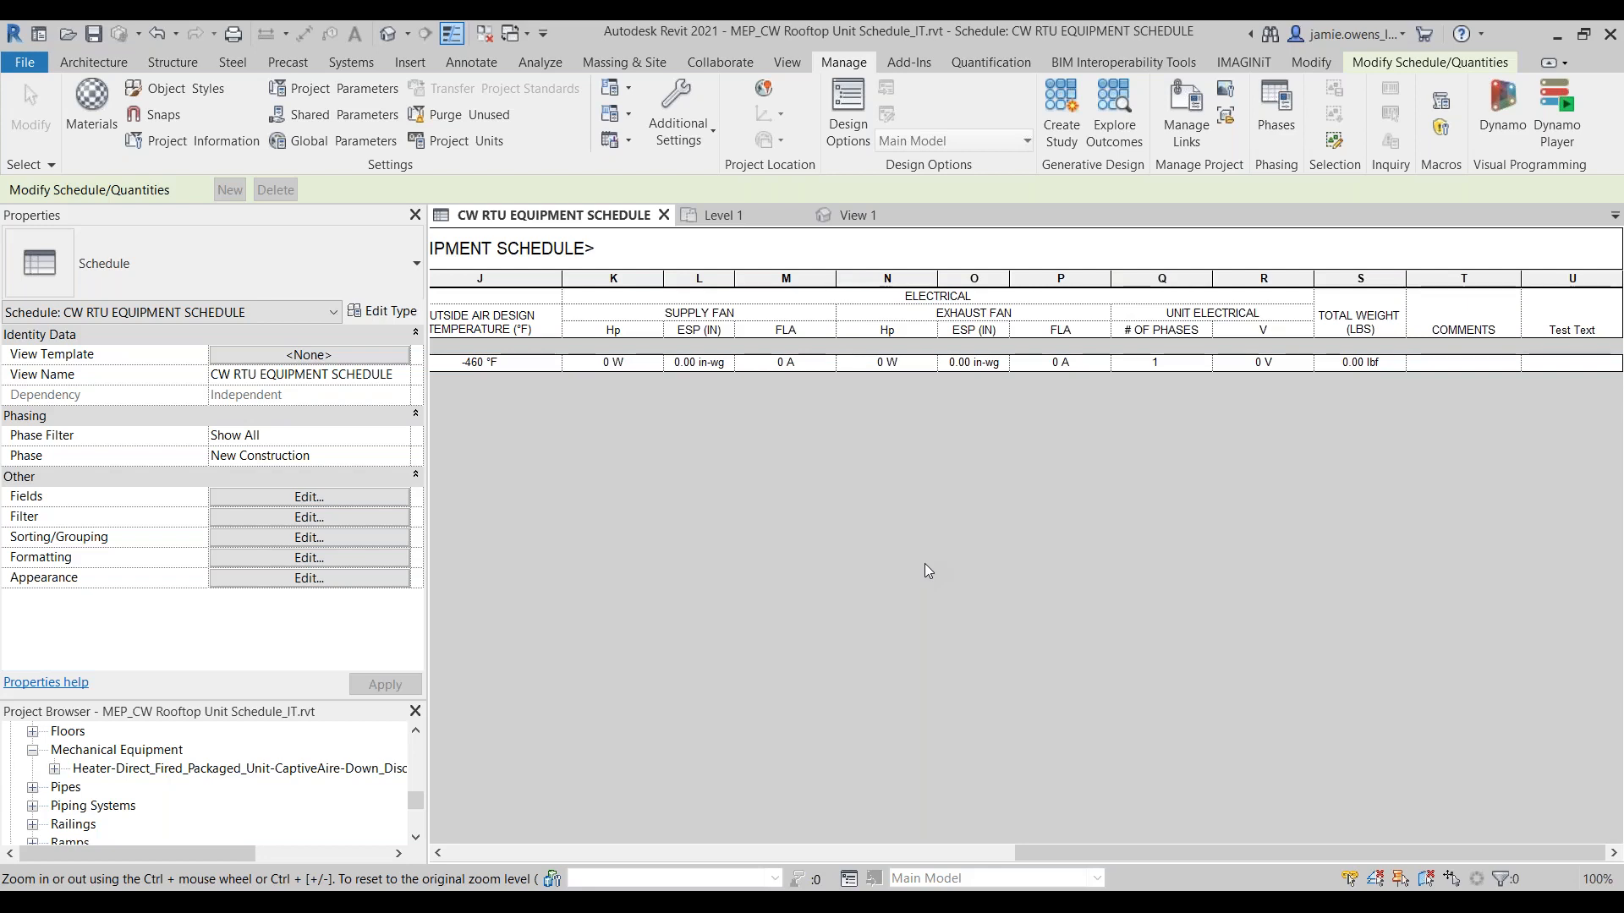
Step: In the outdoor air handler family's 3D view, inspect the power connector's voltage parameter association, then cancel and deselect the connector
{"action": "left_click", "coordinate": [856, 215]}
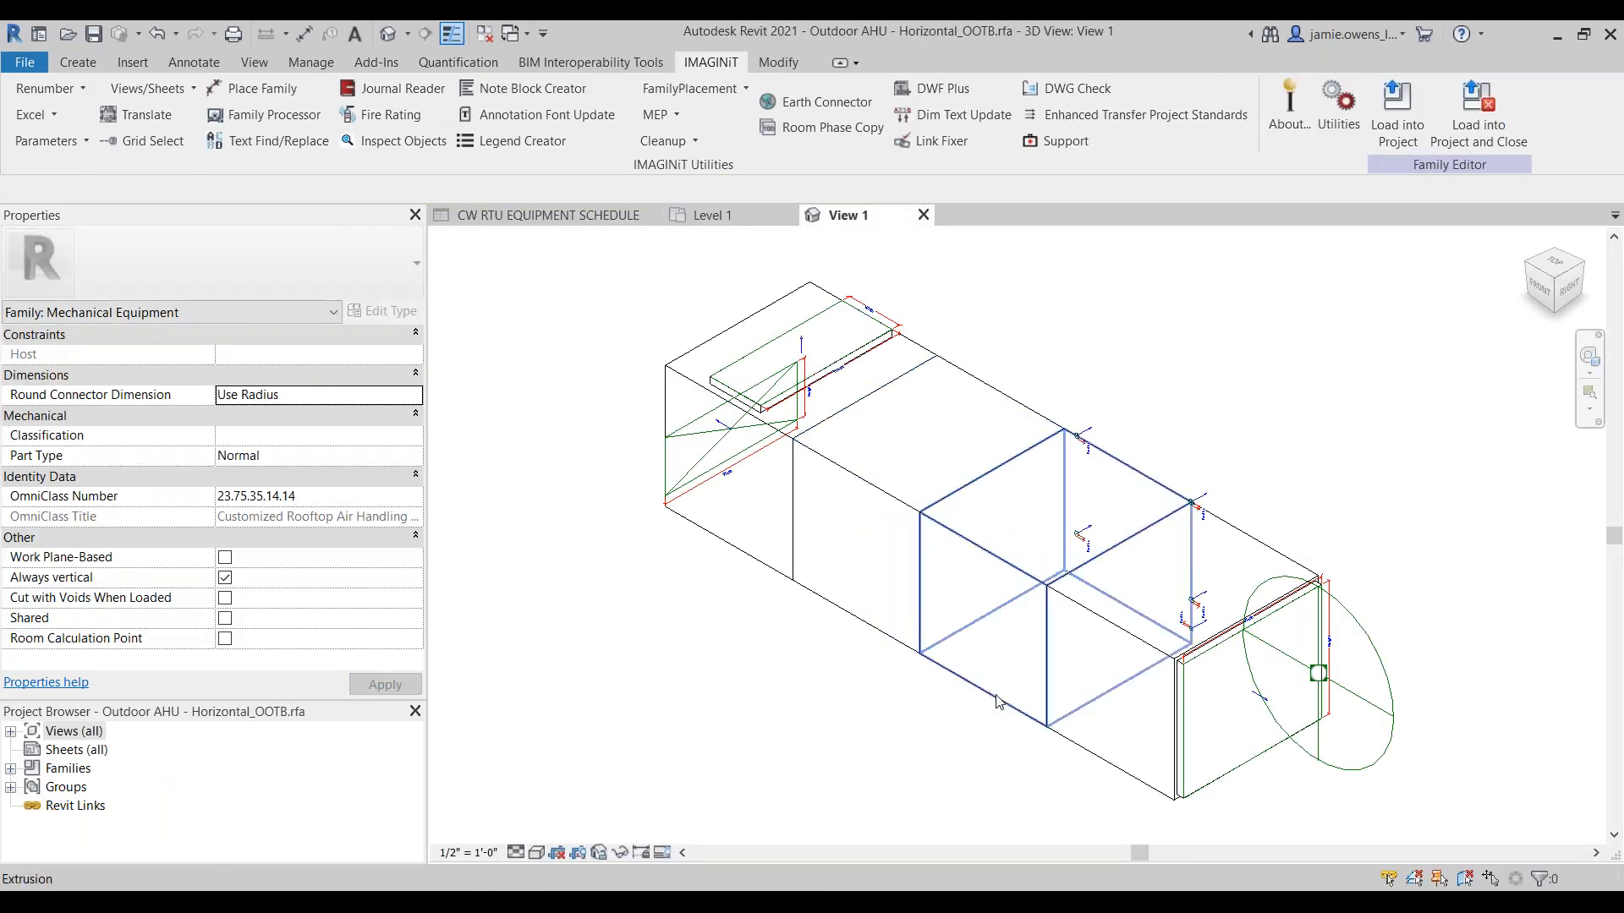
{"action": "left_click", "coordinate": [1364, 775]}
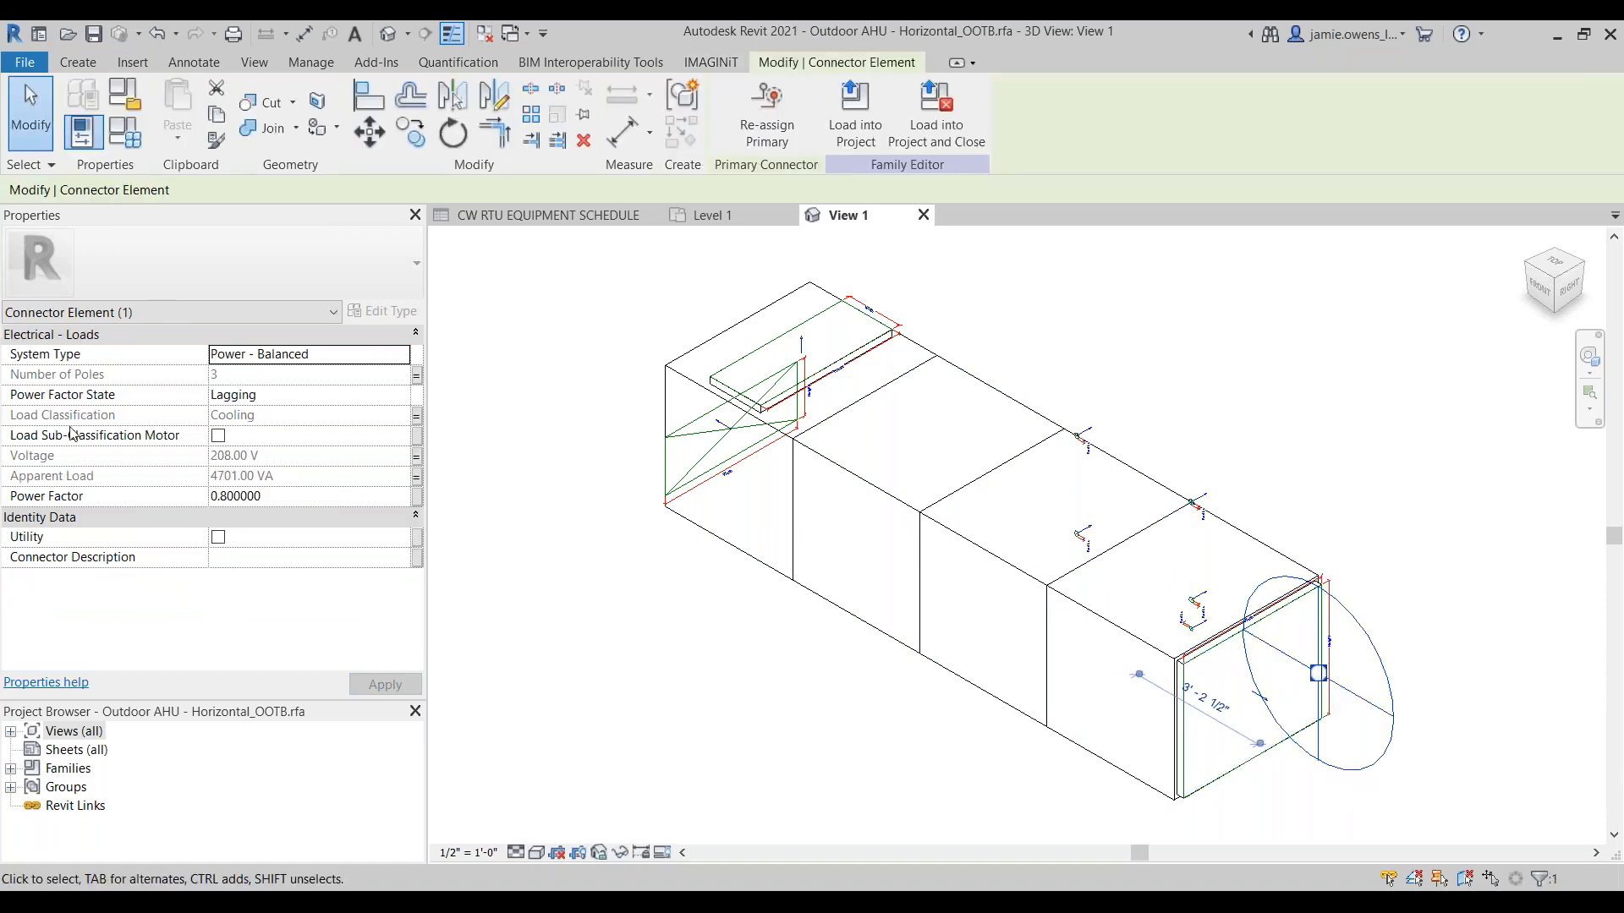
{"action": "left_click", "coordinate": [417, 464]}
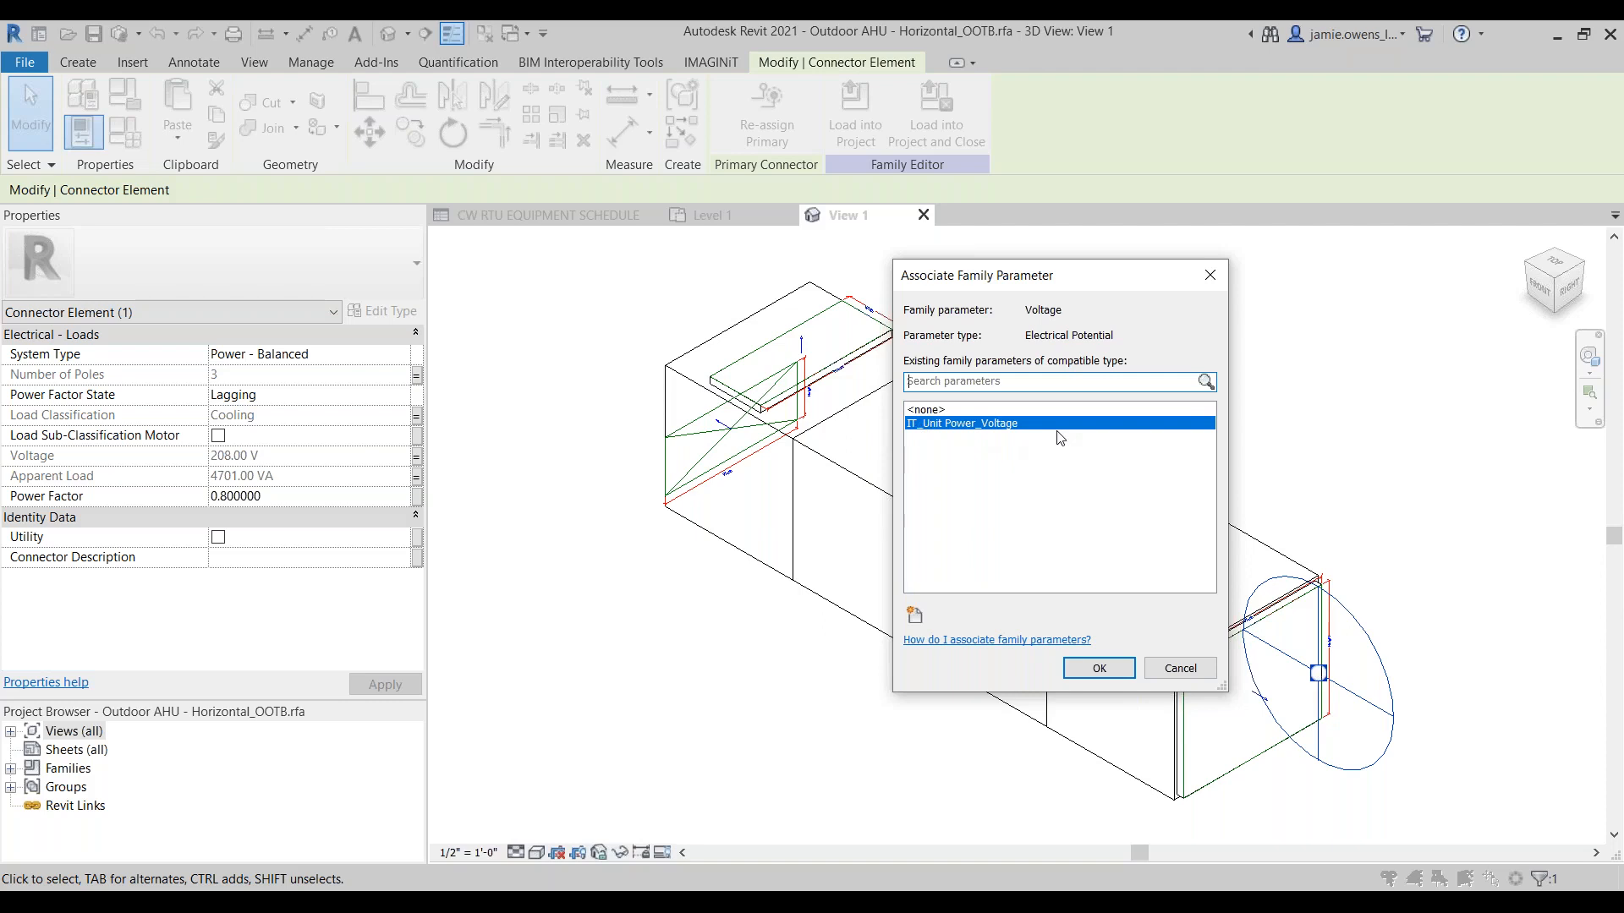
{"action": "left_click", "coordinate": [1180, 668]}
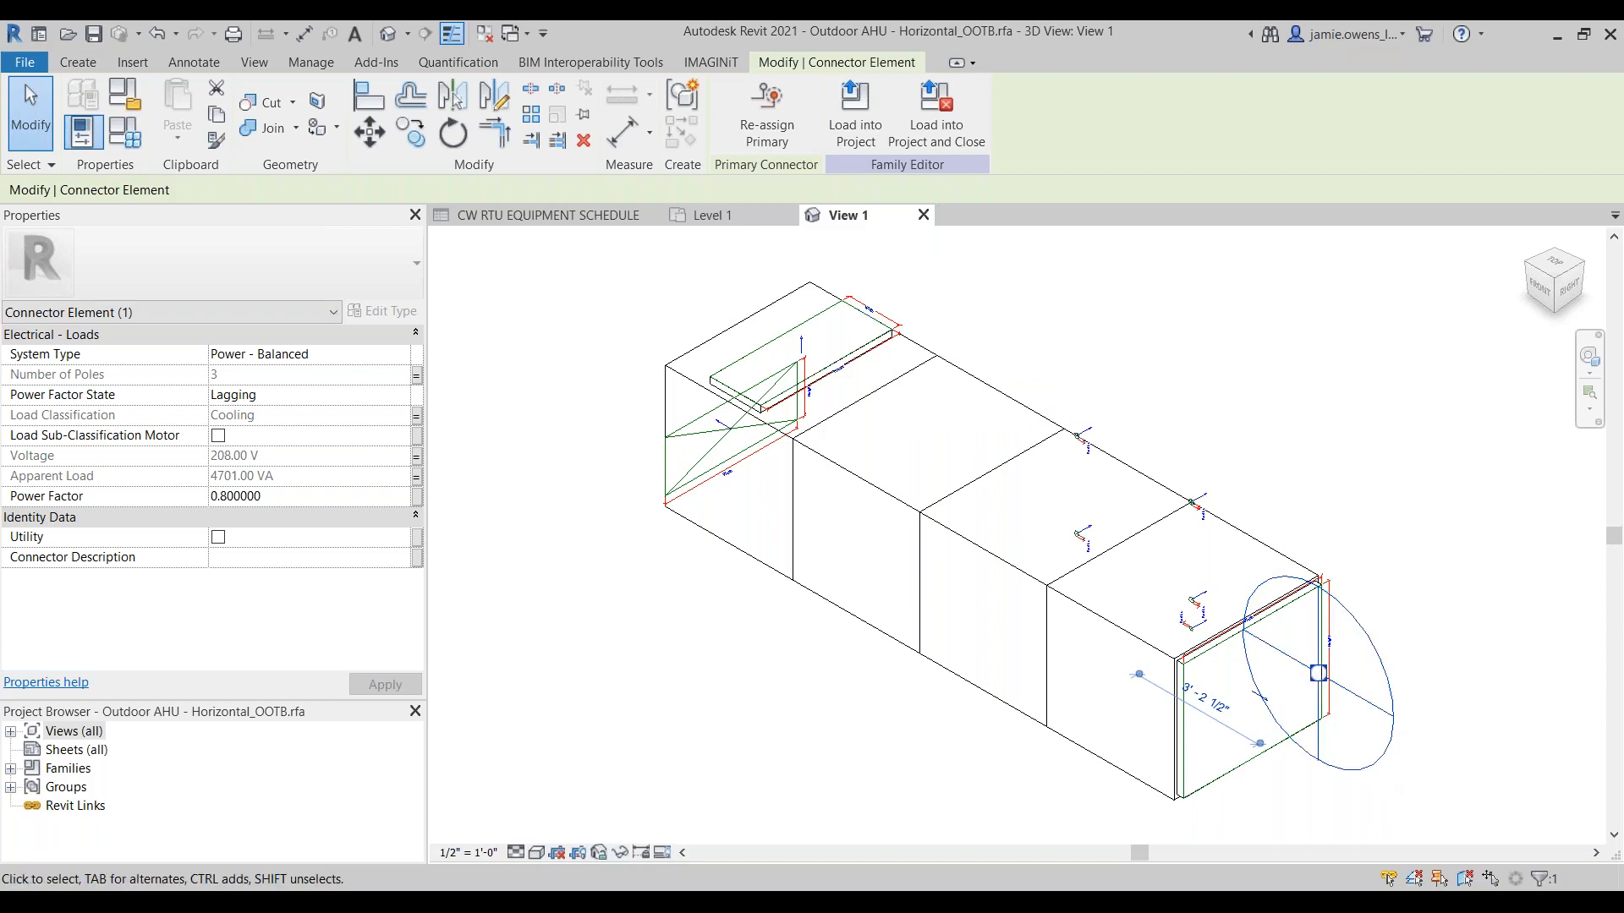
{"action": "left_click", "coordinate": [1439, 646]}
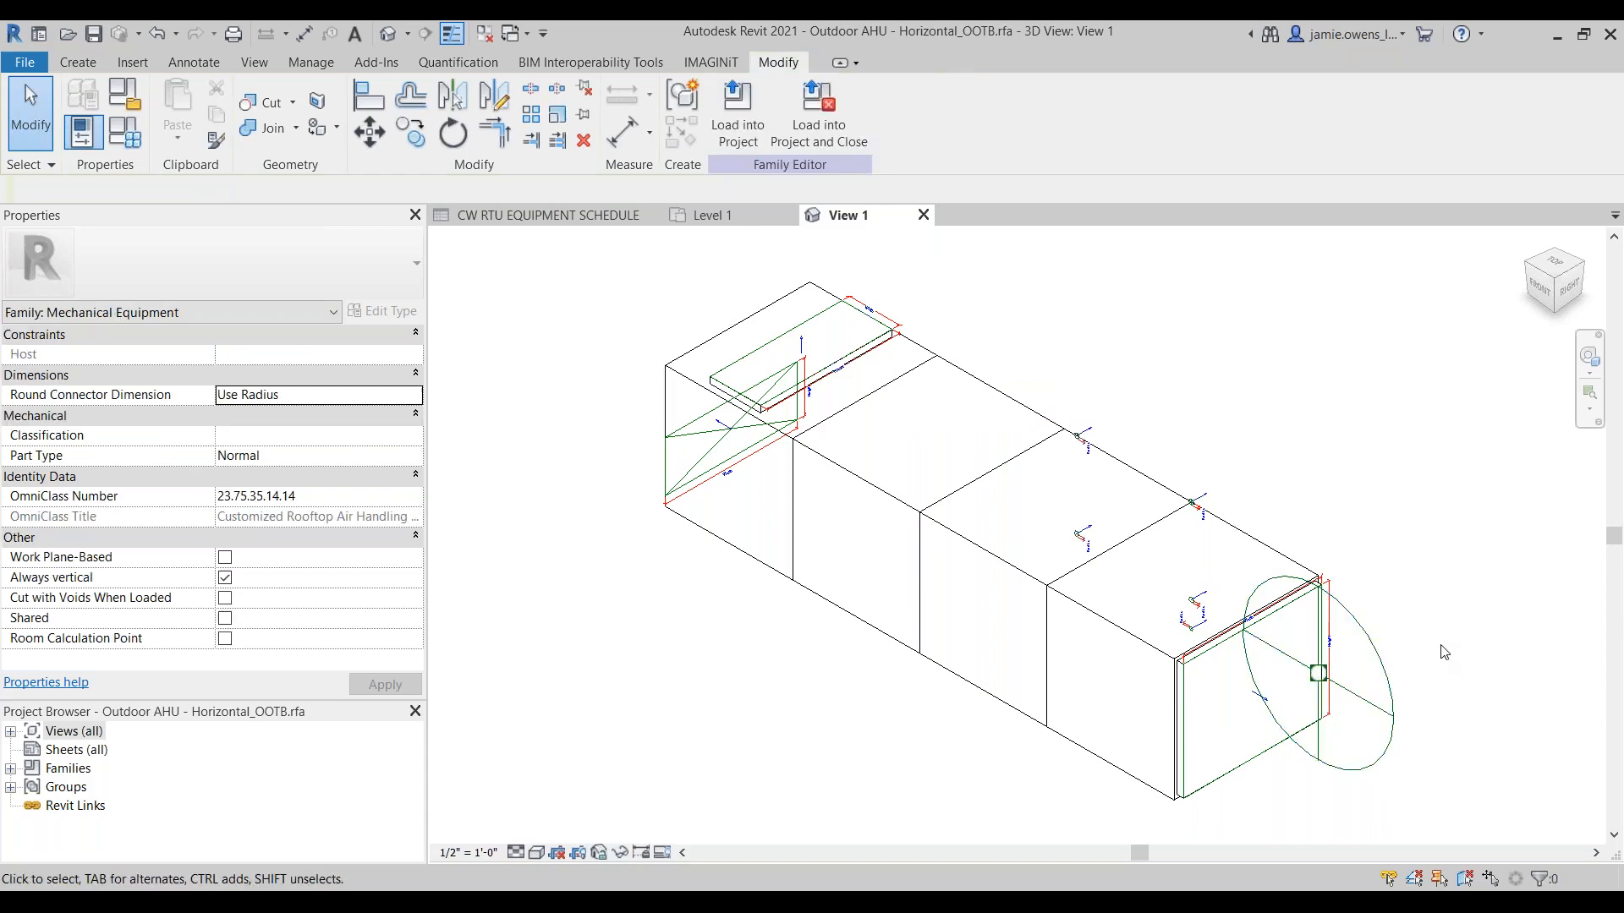
{"action": "left_click", "coordinate": [1381, 673]}
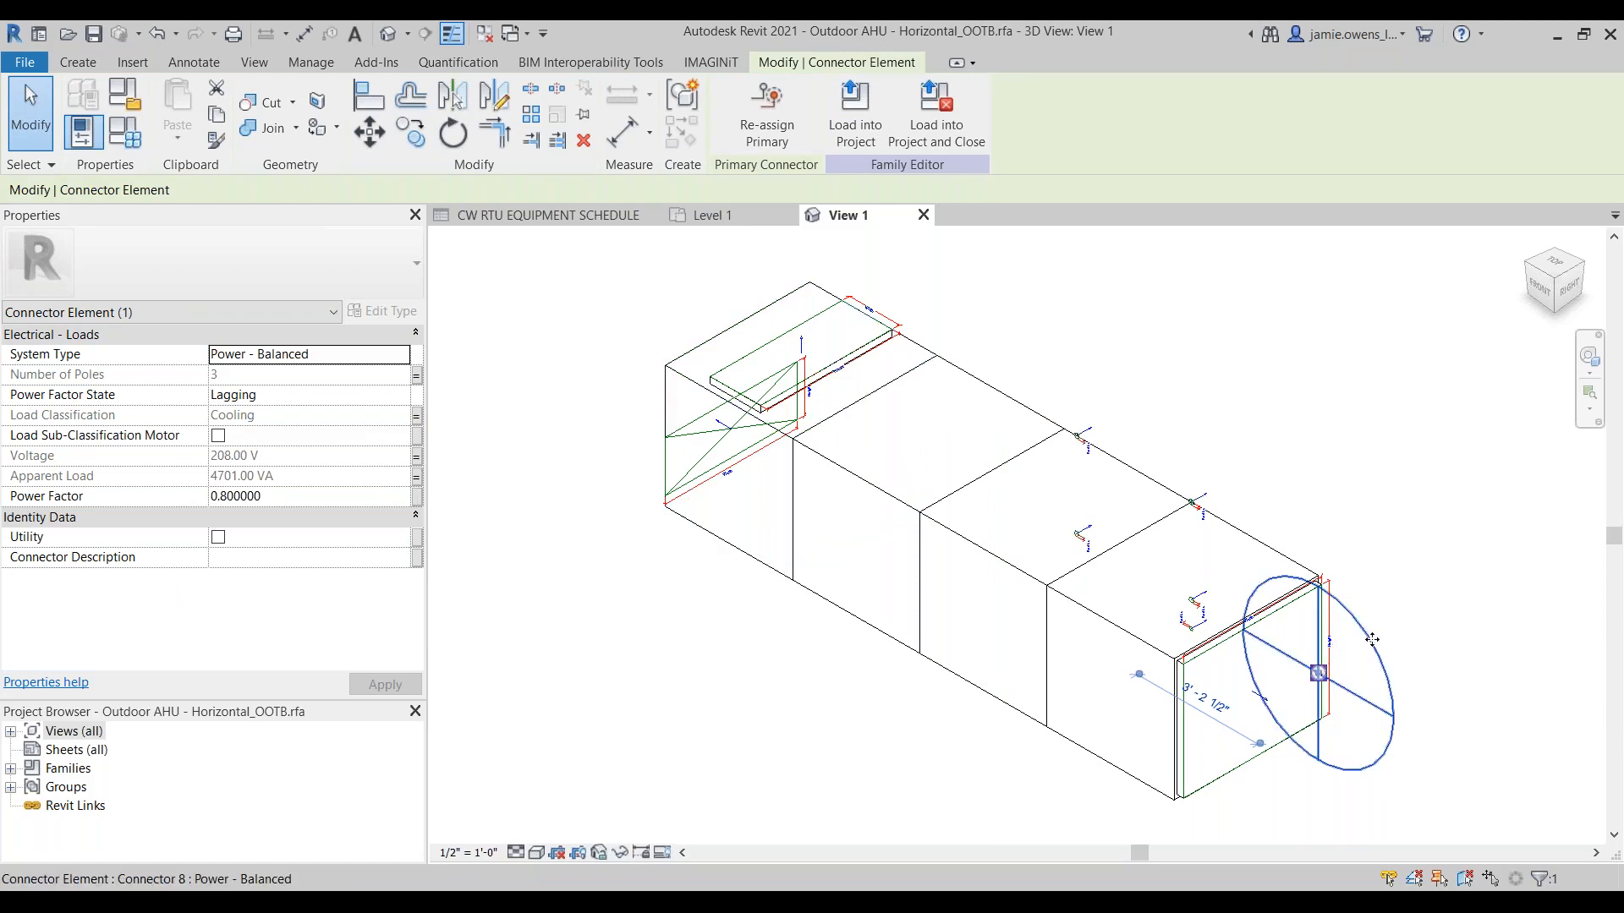
{"action": "key", "text": "Escape"}
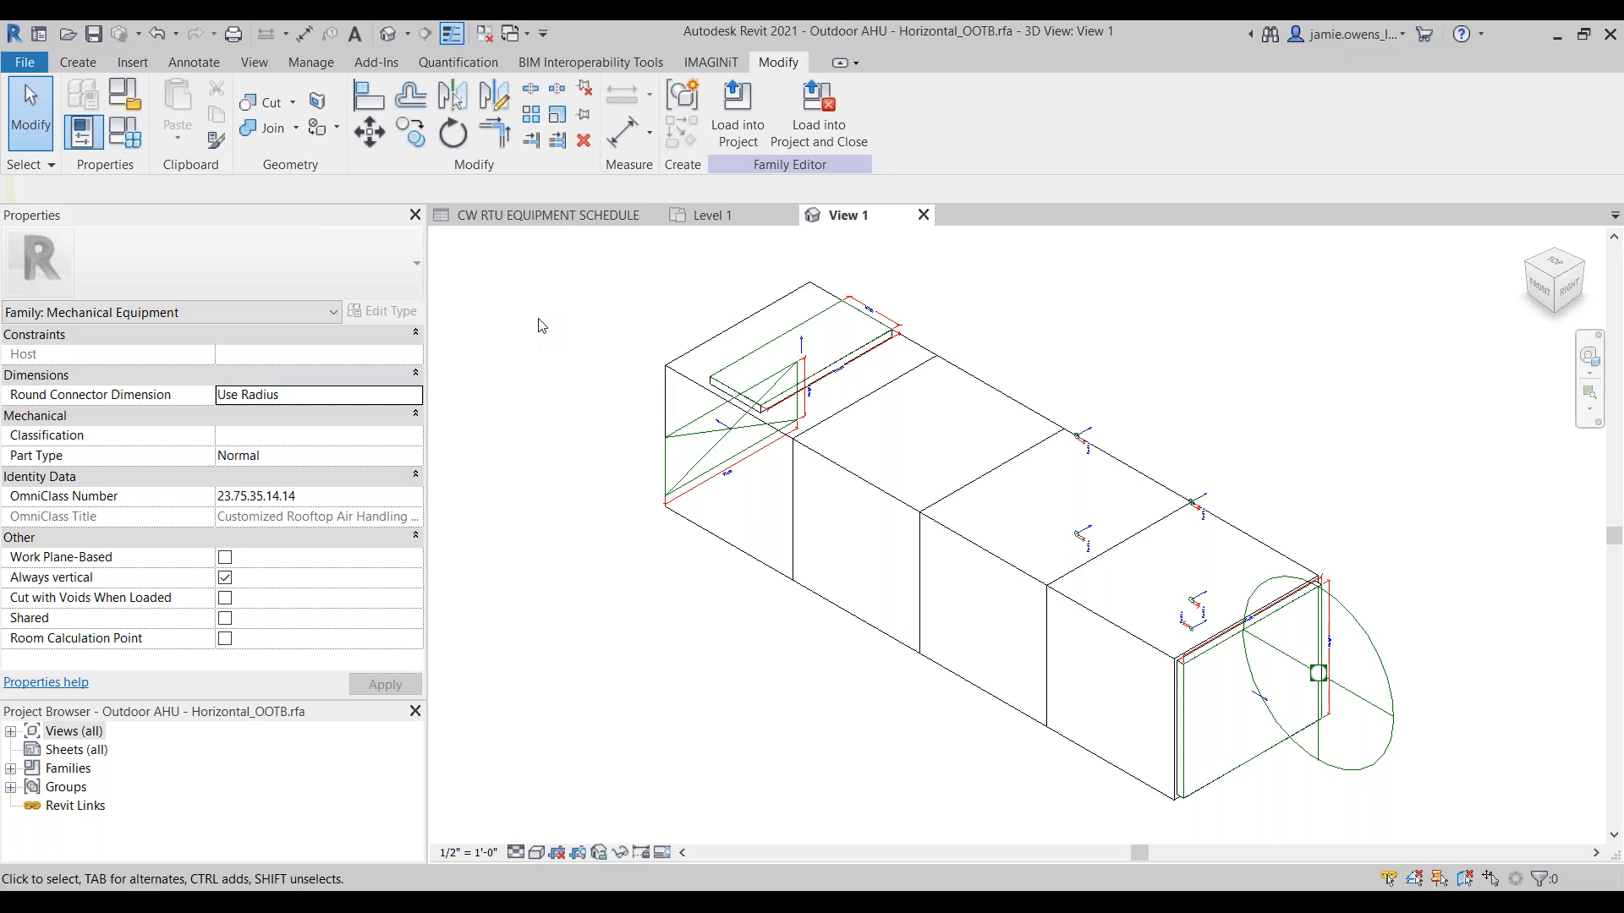
Step: Create a new shared parameter file named Company A Shared Parameters.txt and check the end of its file path
{"action": "left_click", "coordinate": [312, 64]}
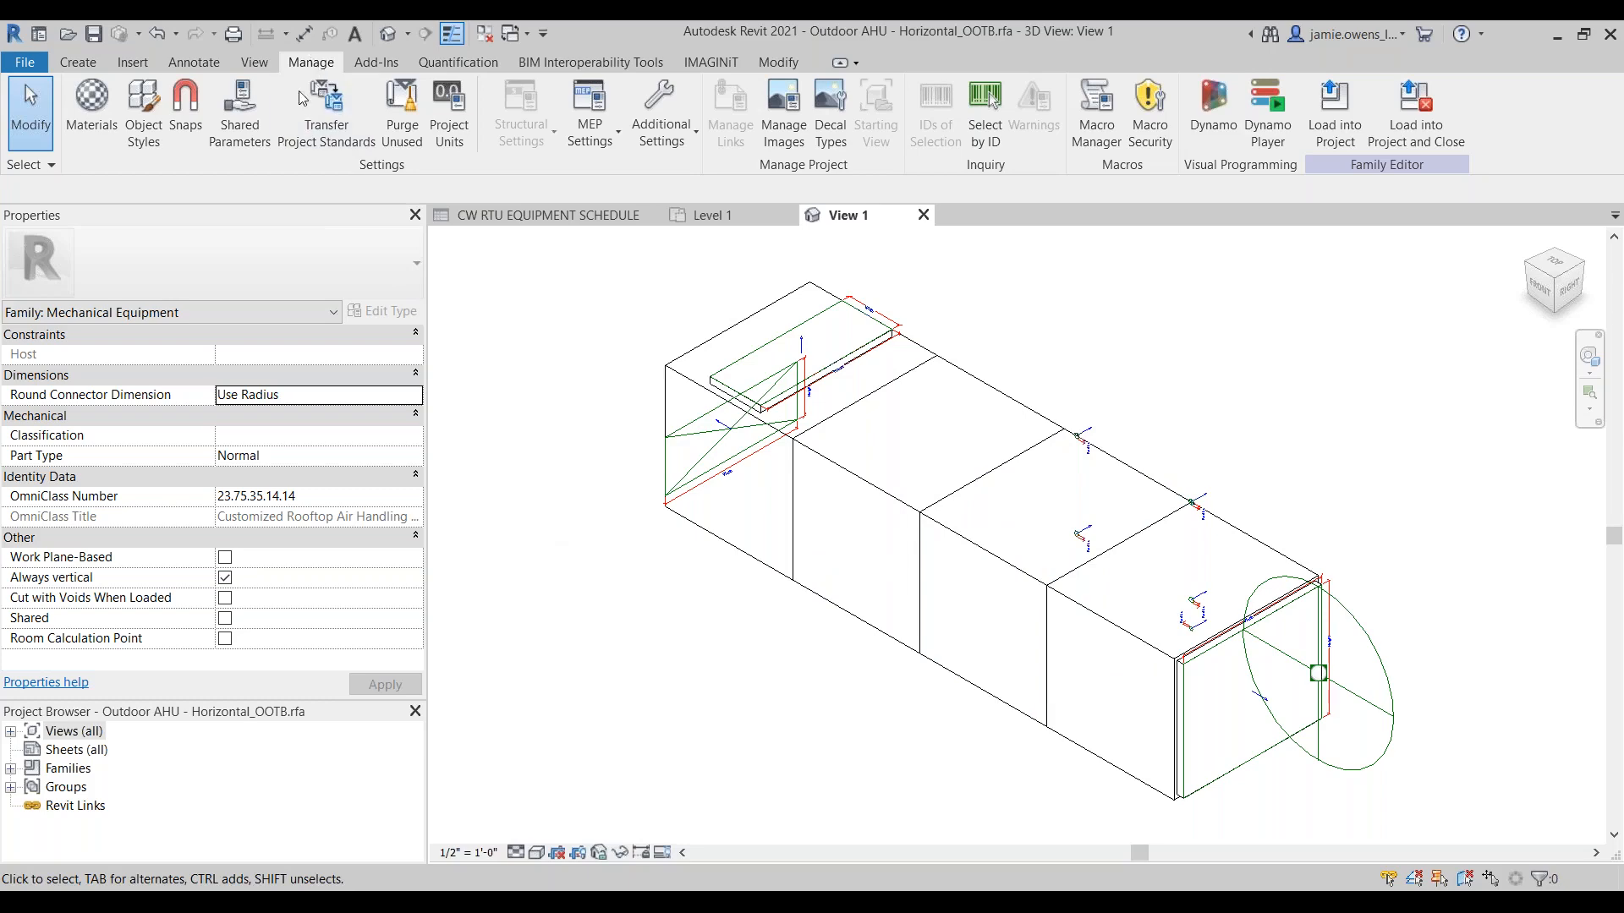
{"action": "left_click", "coordinate": [241, 140]}
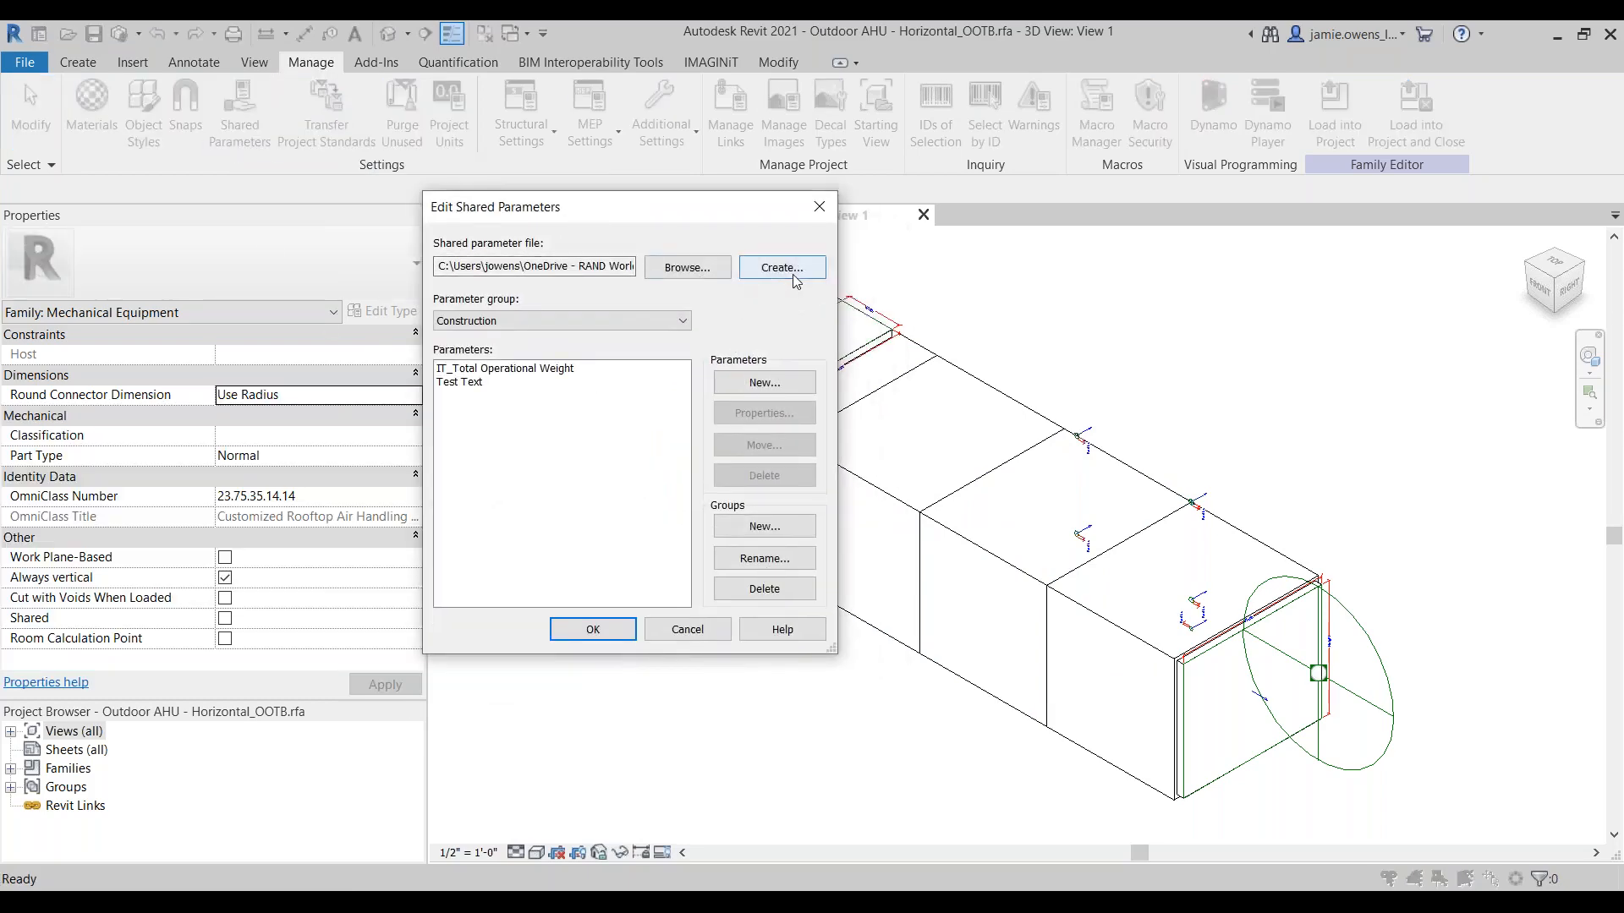
{"action": "left_click", "coordinate": [790, 267]}
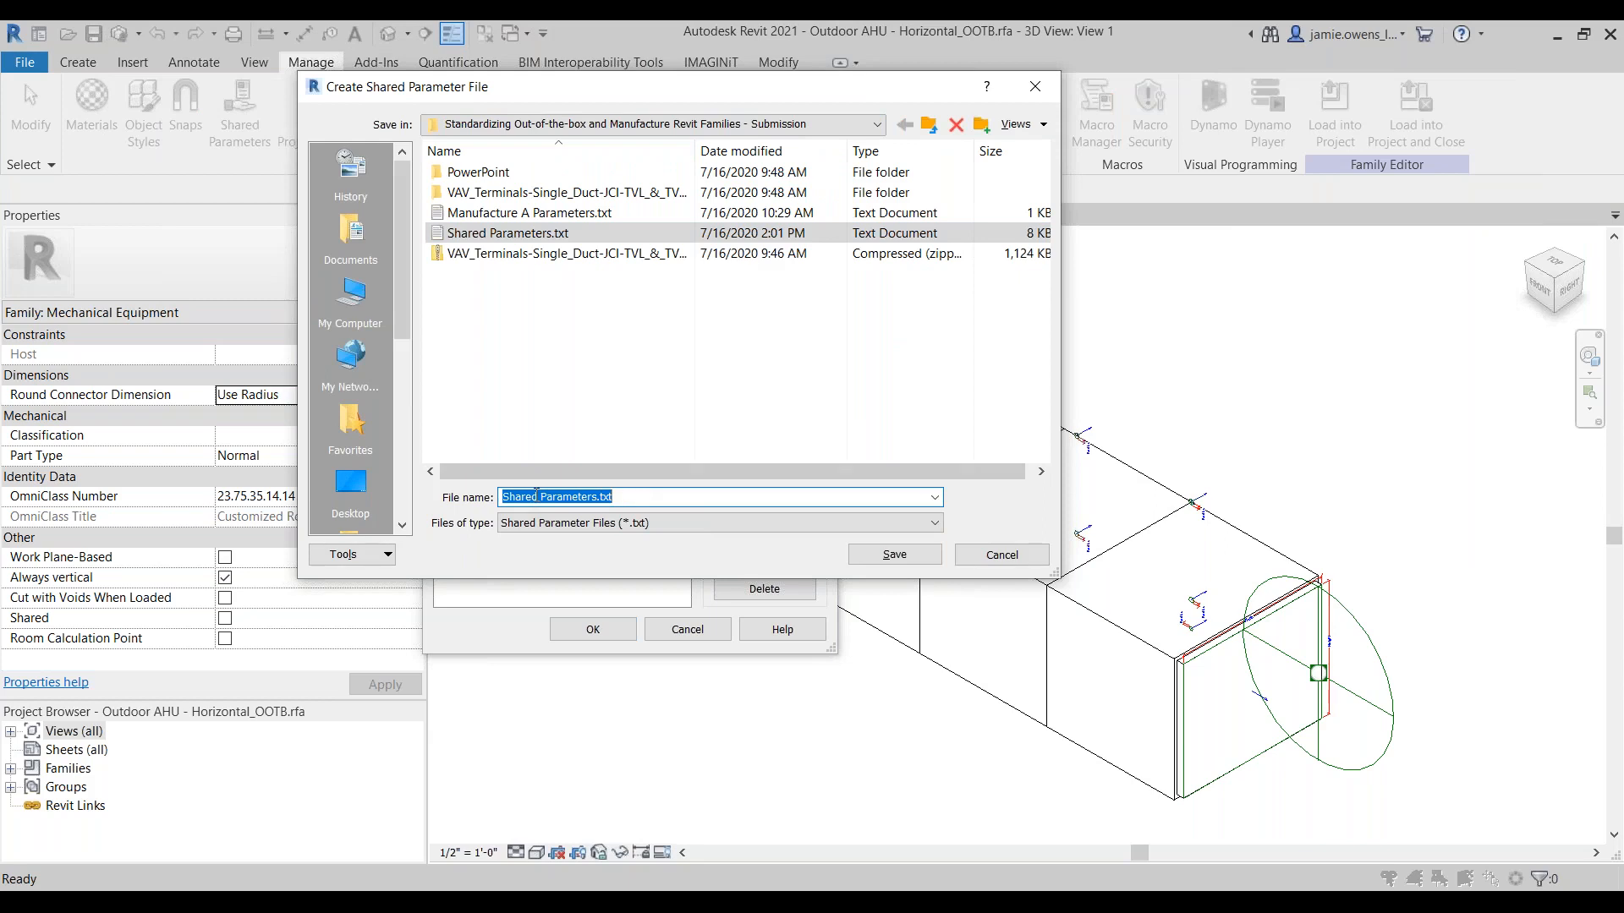
{"action": "left_click", "coordinate": [505, 499]}
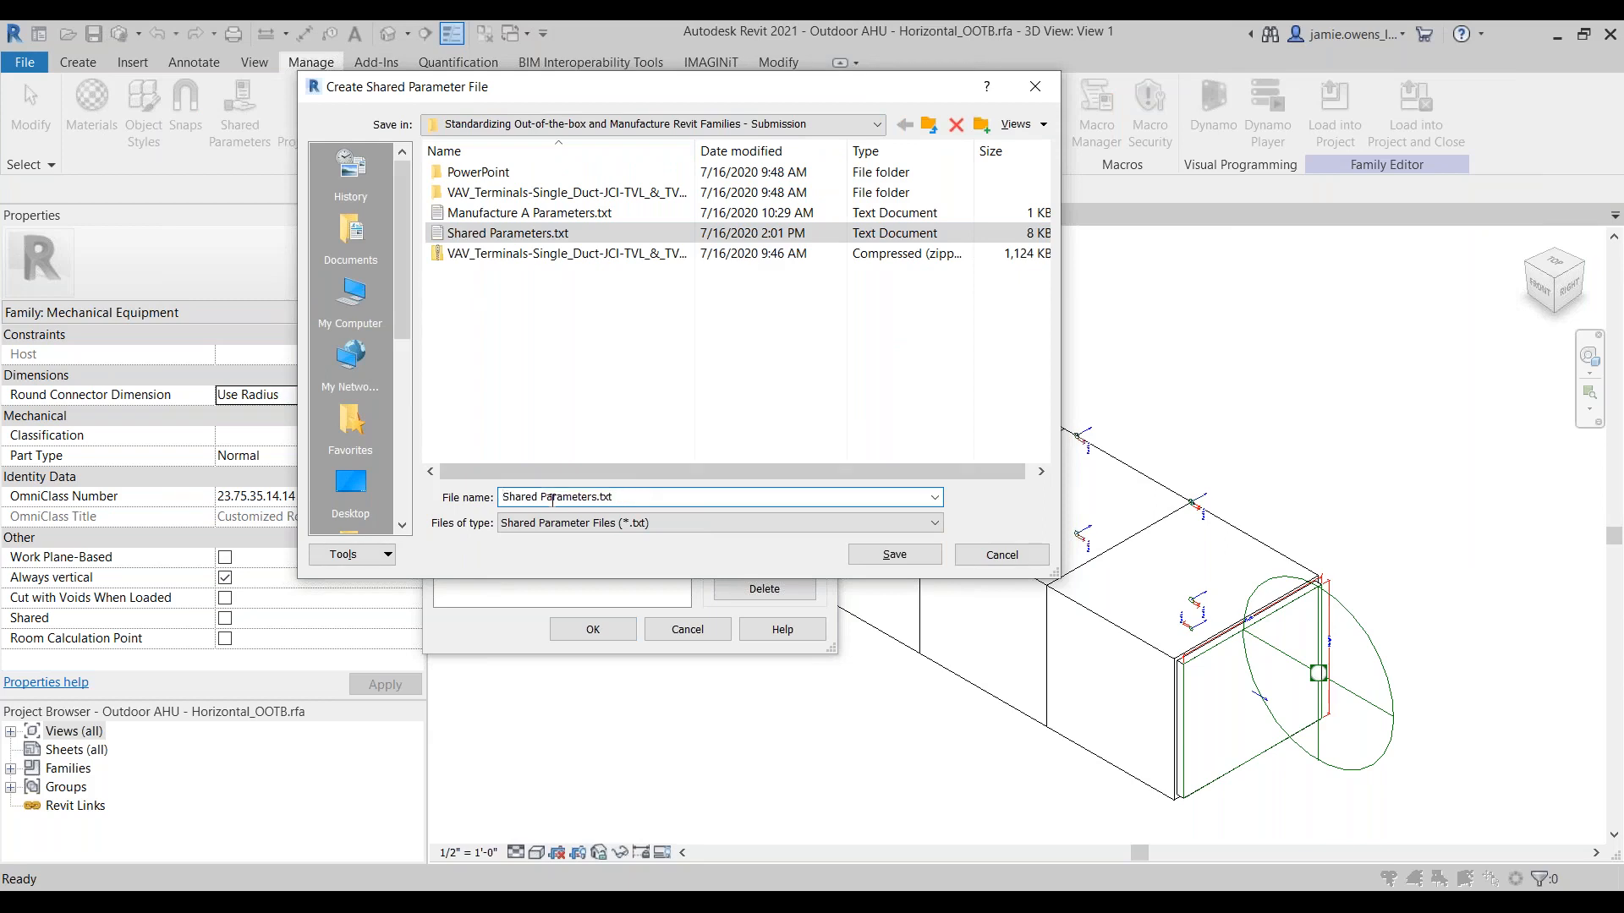
{"action": "type", "text": "Camo"}
{"action": "key", "text": "BackSpace"}
{"action": "key", "text": "BackSpace"}
{"action": "key", "text": "BackSpace"}
{"action": "type", "text": "ompany A"}
{"action": "left_click", "coordinate": [895, 555]}
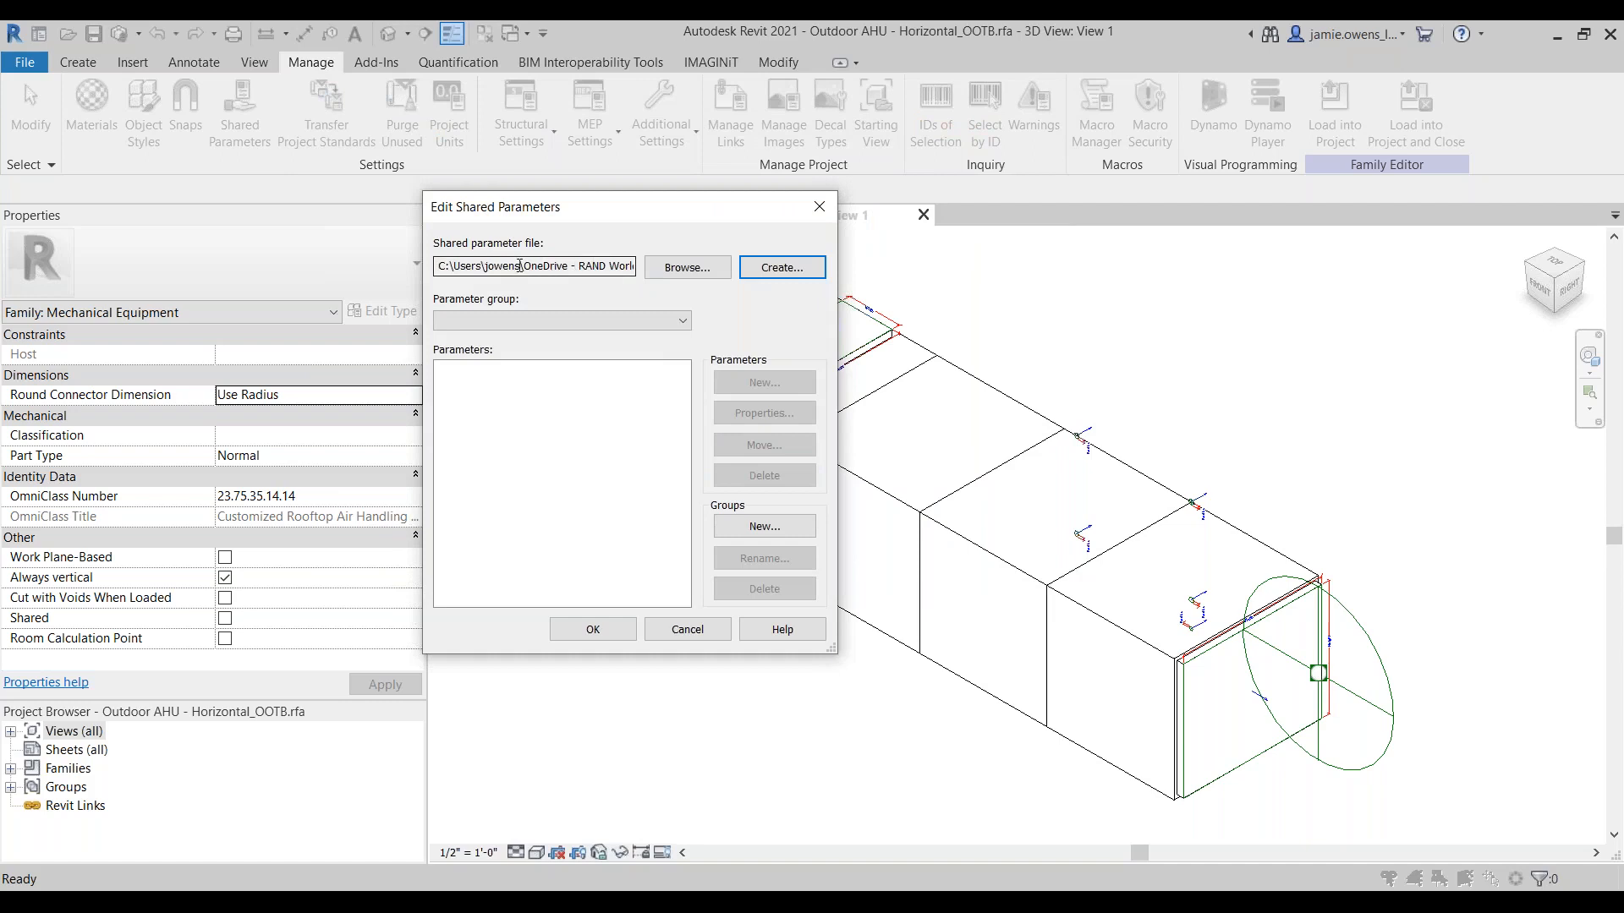
{"action": "left_click_drag", "start_coordinate": [519, 266], "coordinate": [687, 267]}
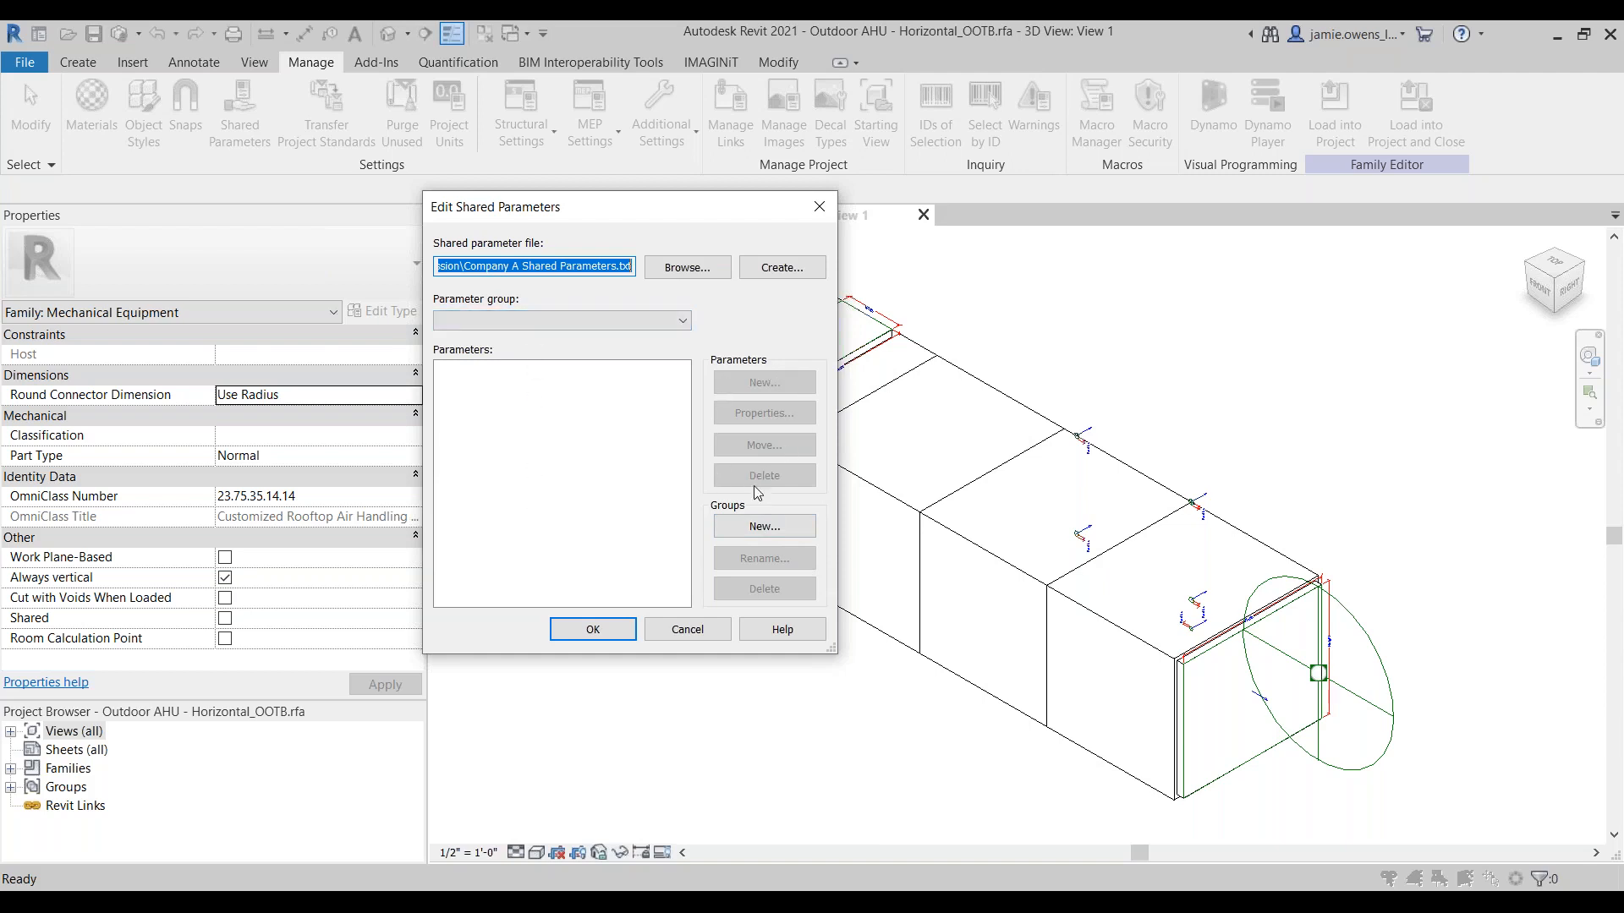
Step: Add a parameter group named Electrical to the Company A shared parameter file
{"action": "left_click", "coordinate": [768, 526]}
{"action": "type", "text": "E"}
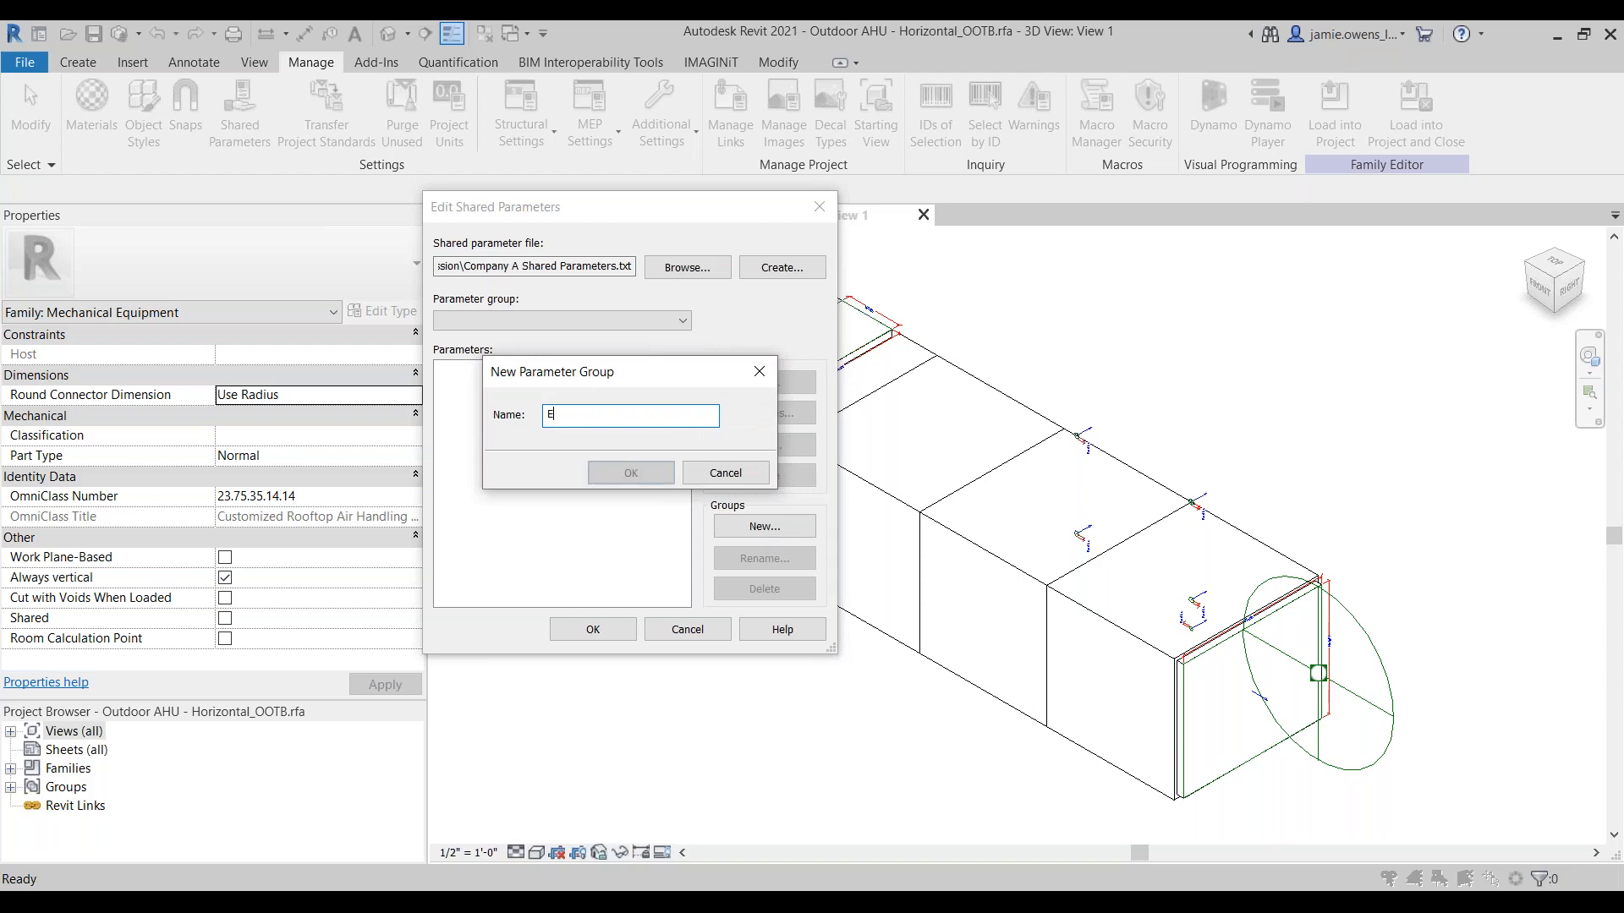
{"action": "type", "text": "lectrical"}
{"action": "key", "text": "Return"}
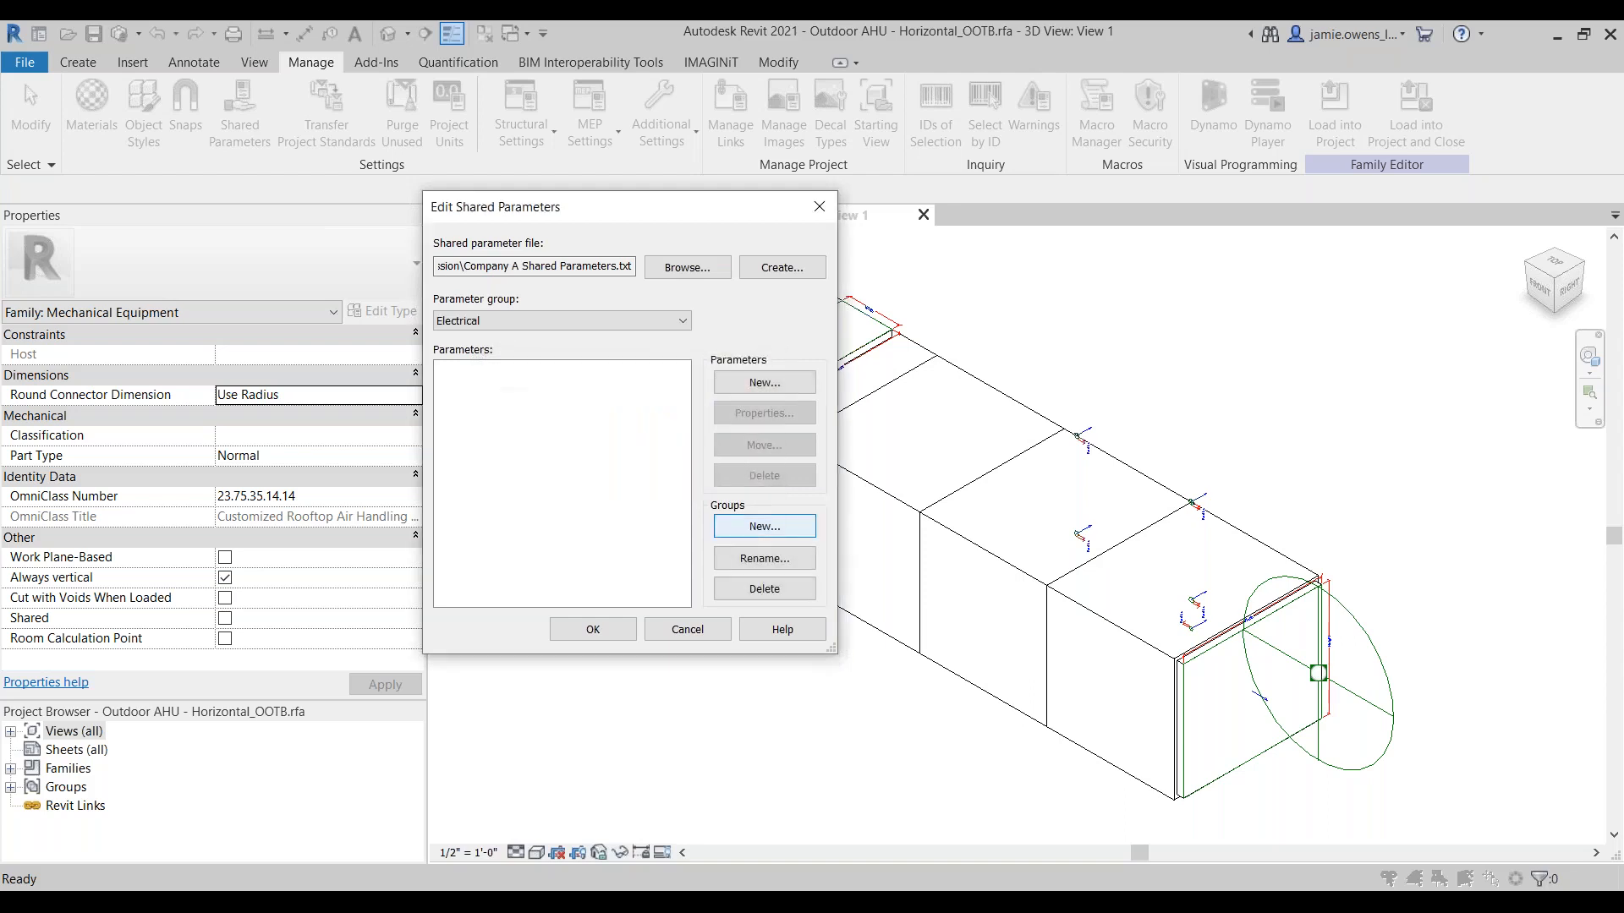
Step: Create the shared parameter Company A_Number of Poles in the Electrical group, with discipline Electrical and type Number of Poles, and accept the shared parameter edits
{"action": "left_click", "coordinate": [800, 384]}
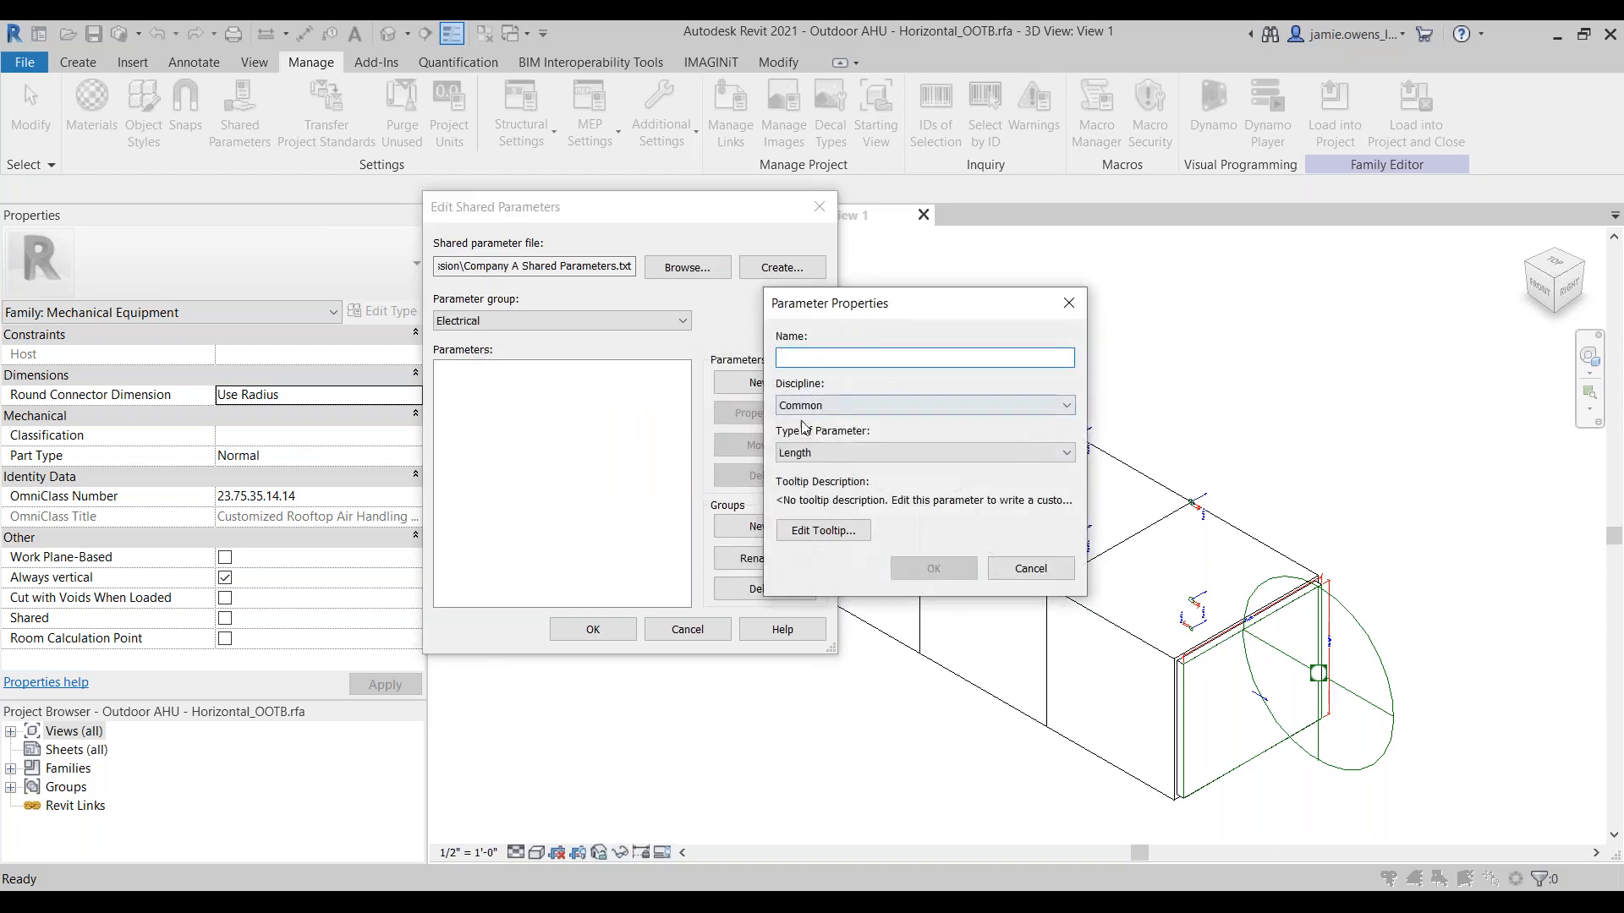
{"action": "left_click", "coordinate": [829, 406]}
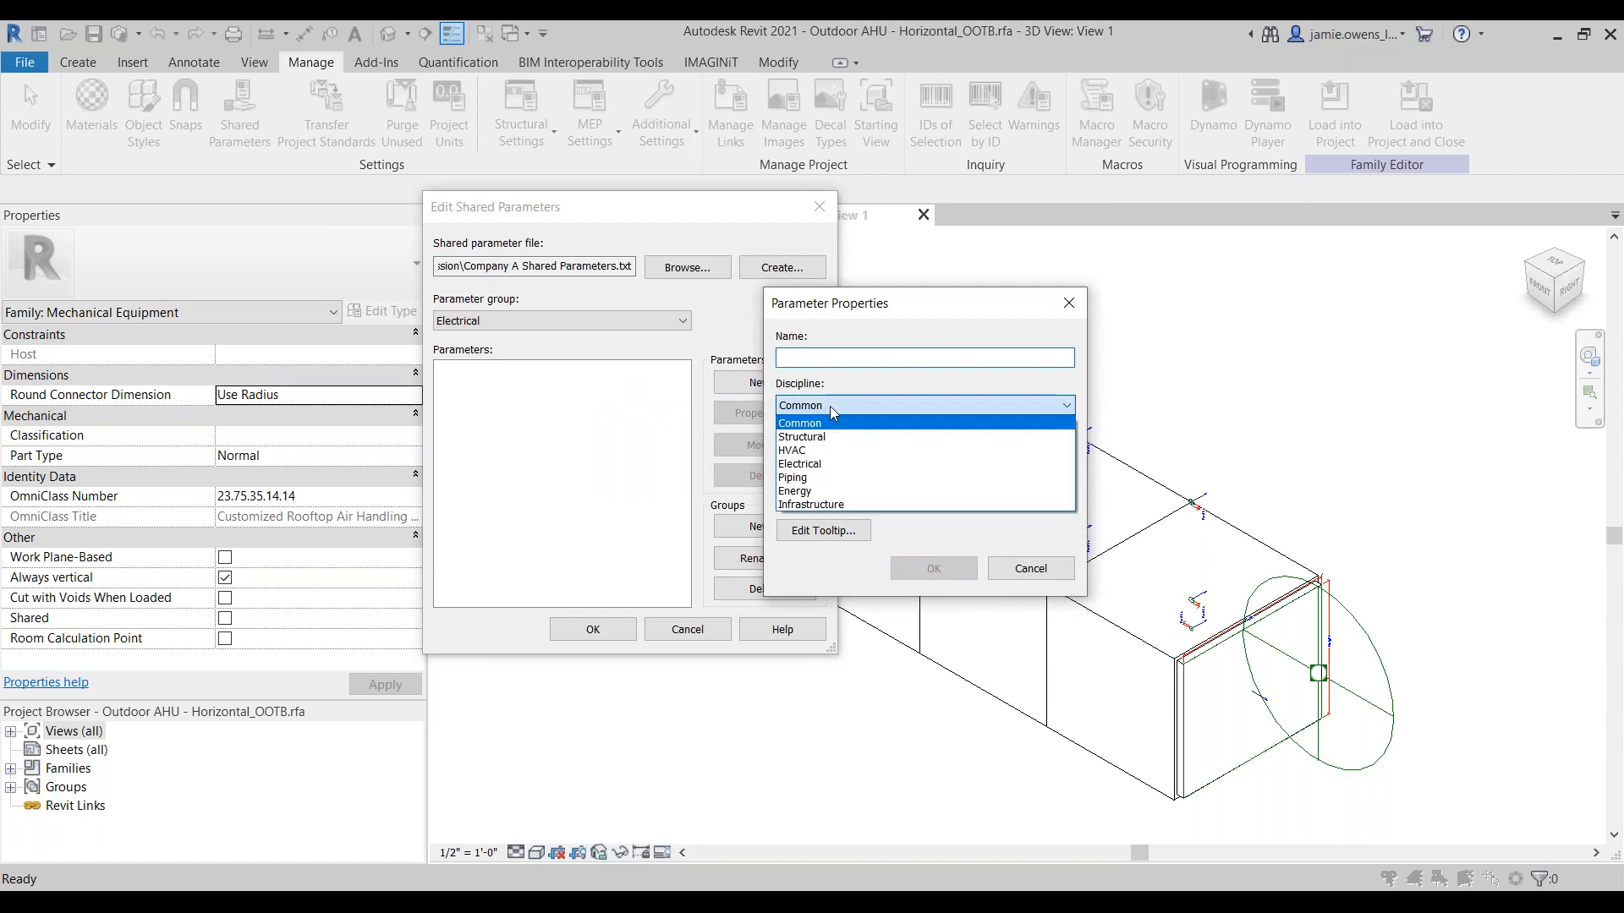
{"action": "left_click", "coordinate": [833, 463]}
{"action": "left_click", "coordinate": [833, 457]}
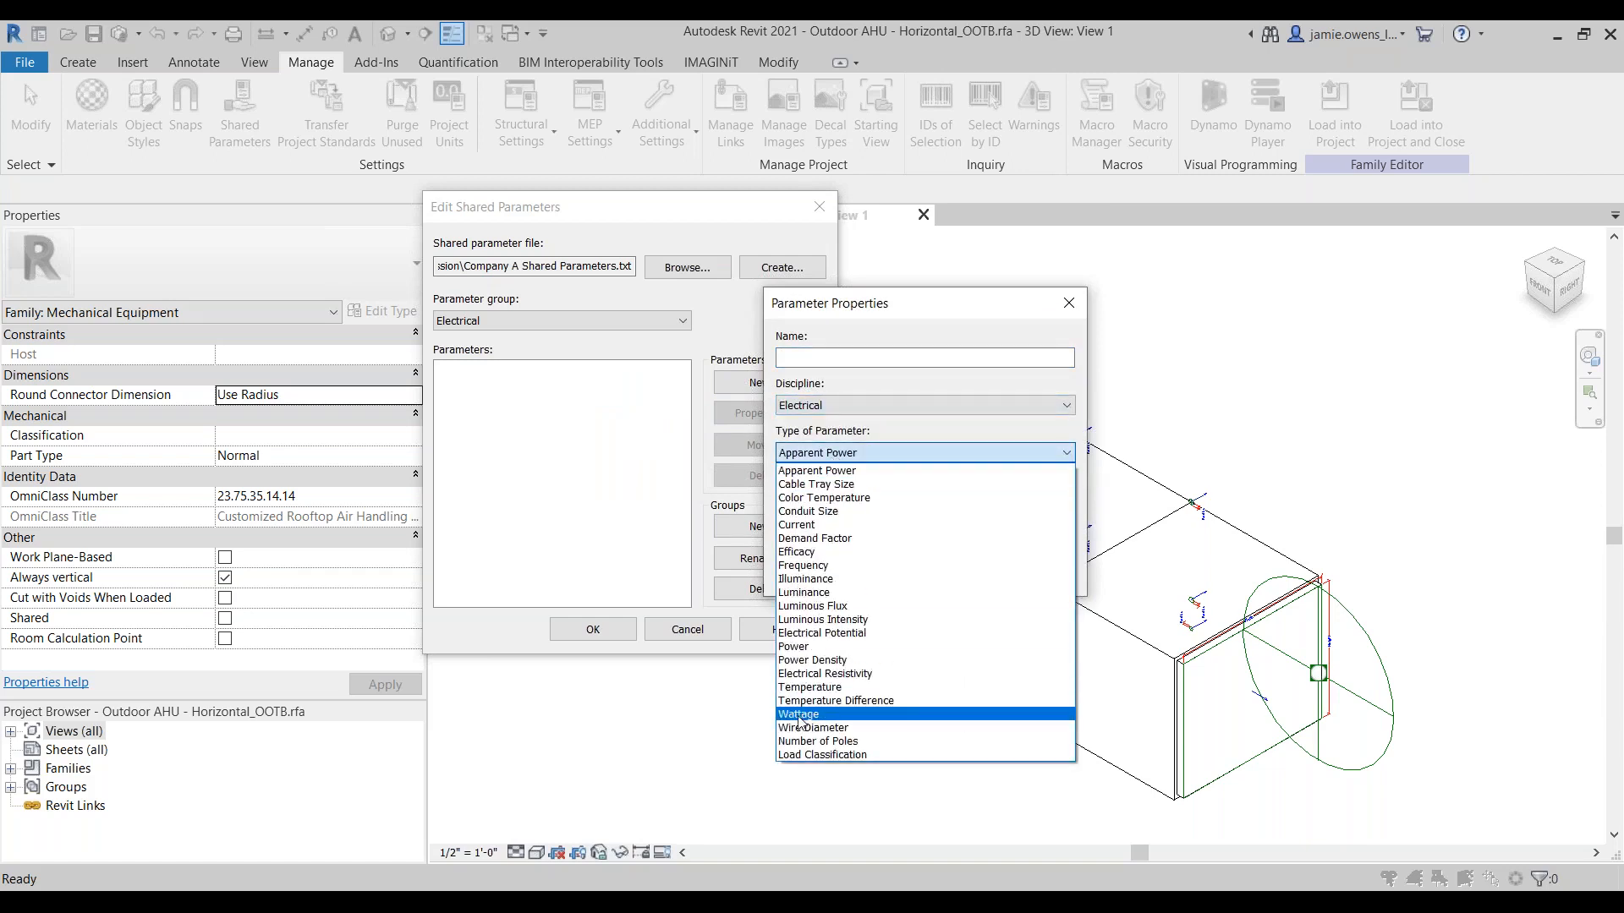
{"action": "left_click", "coordinate": [801, 745]}
{"action": "left_click", "coordinate": [823, 359]}
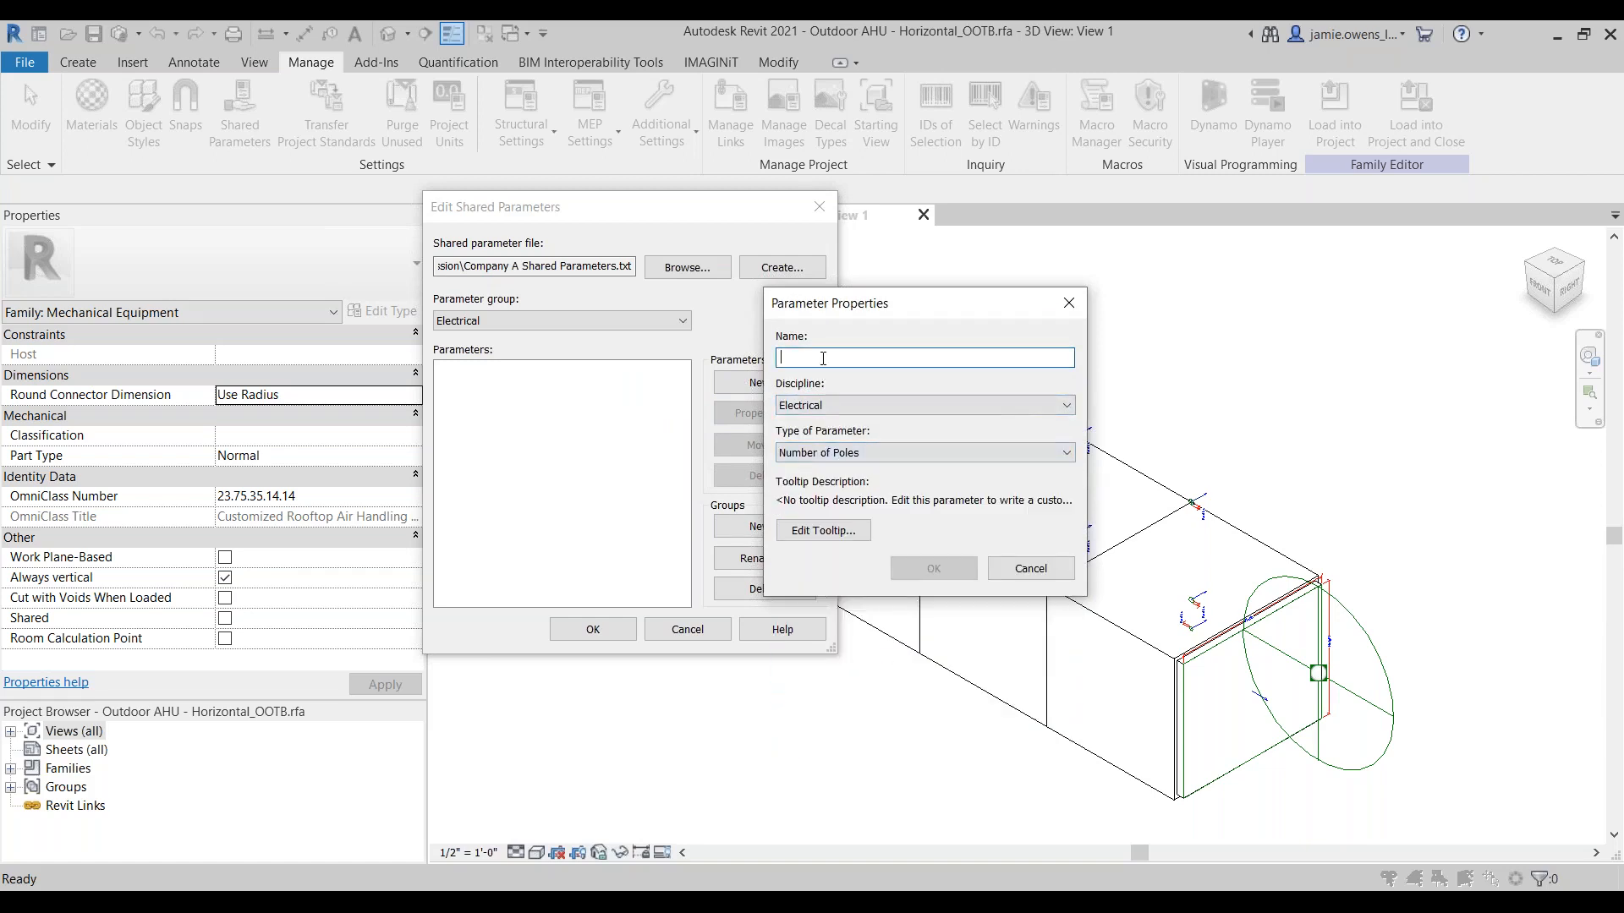
{"action": "type", "text": "Compan"}
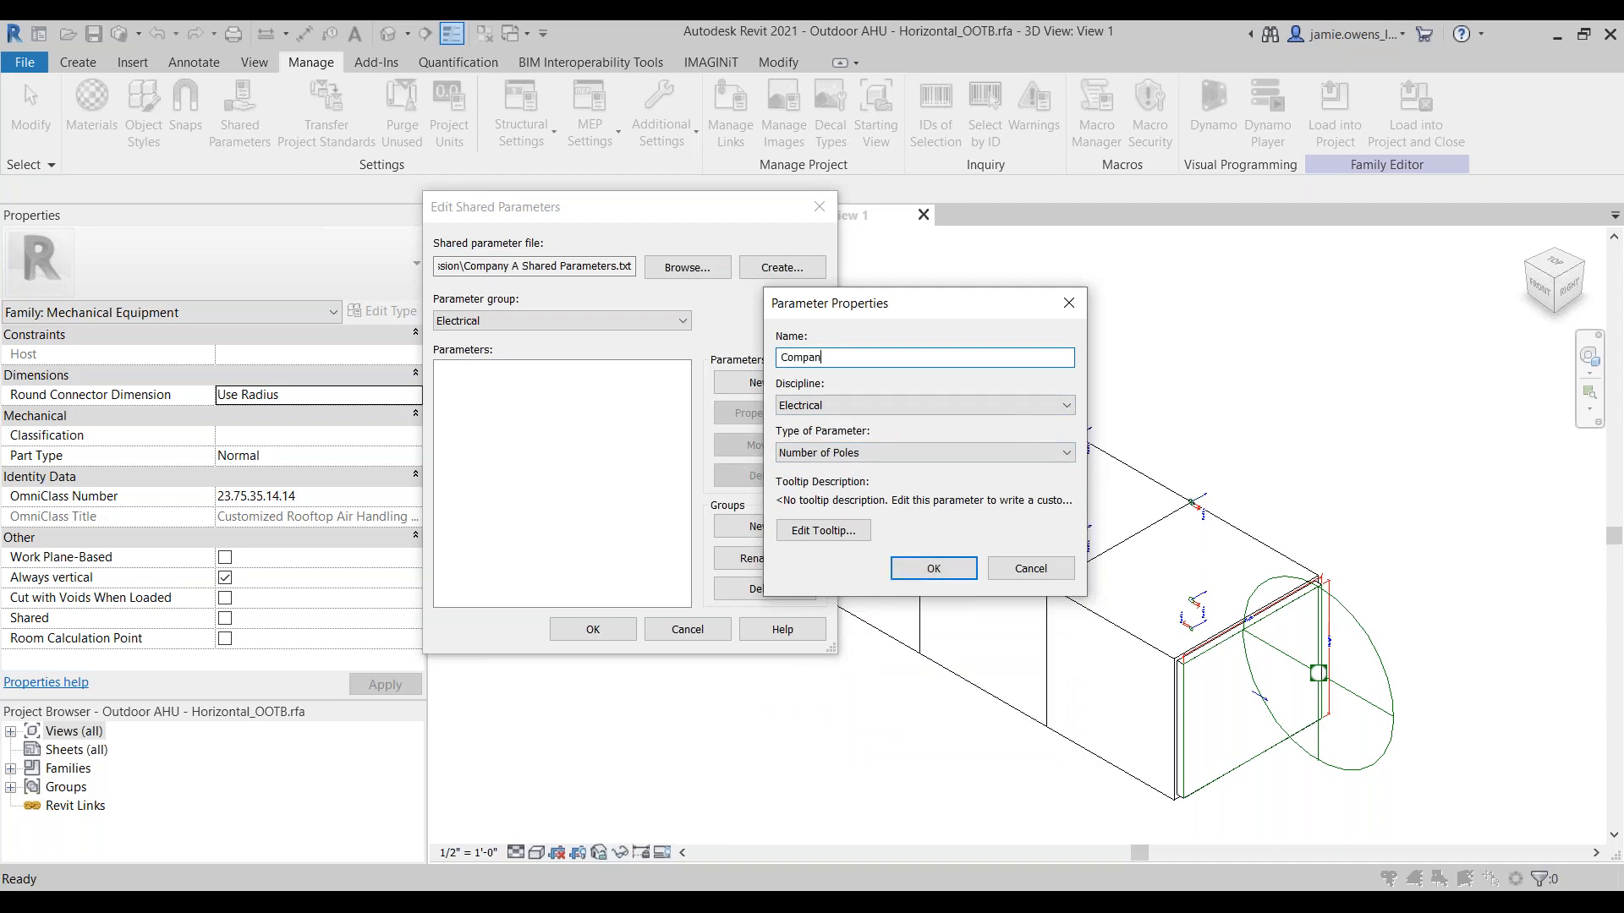
{"action": "type", "text": "y A_Number of Poles"}
{"action": "left_click", "coordinate": [896, 563]}
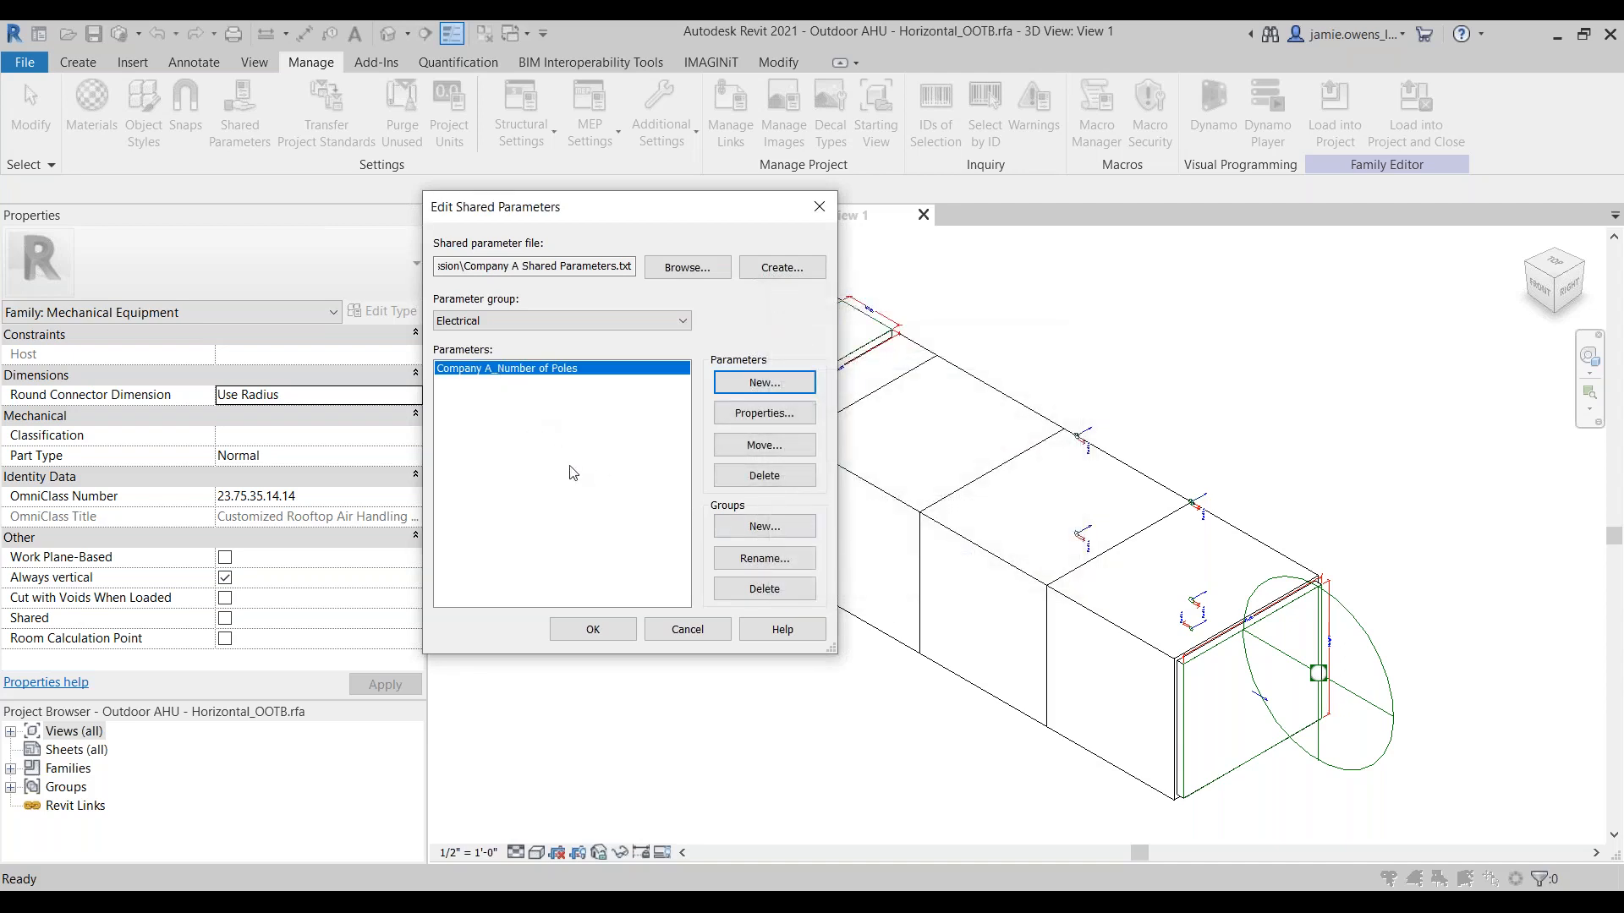
{"action": "left_click", "coordinate": [594, 630]}
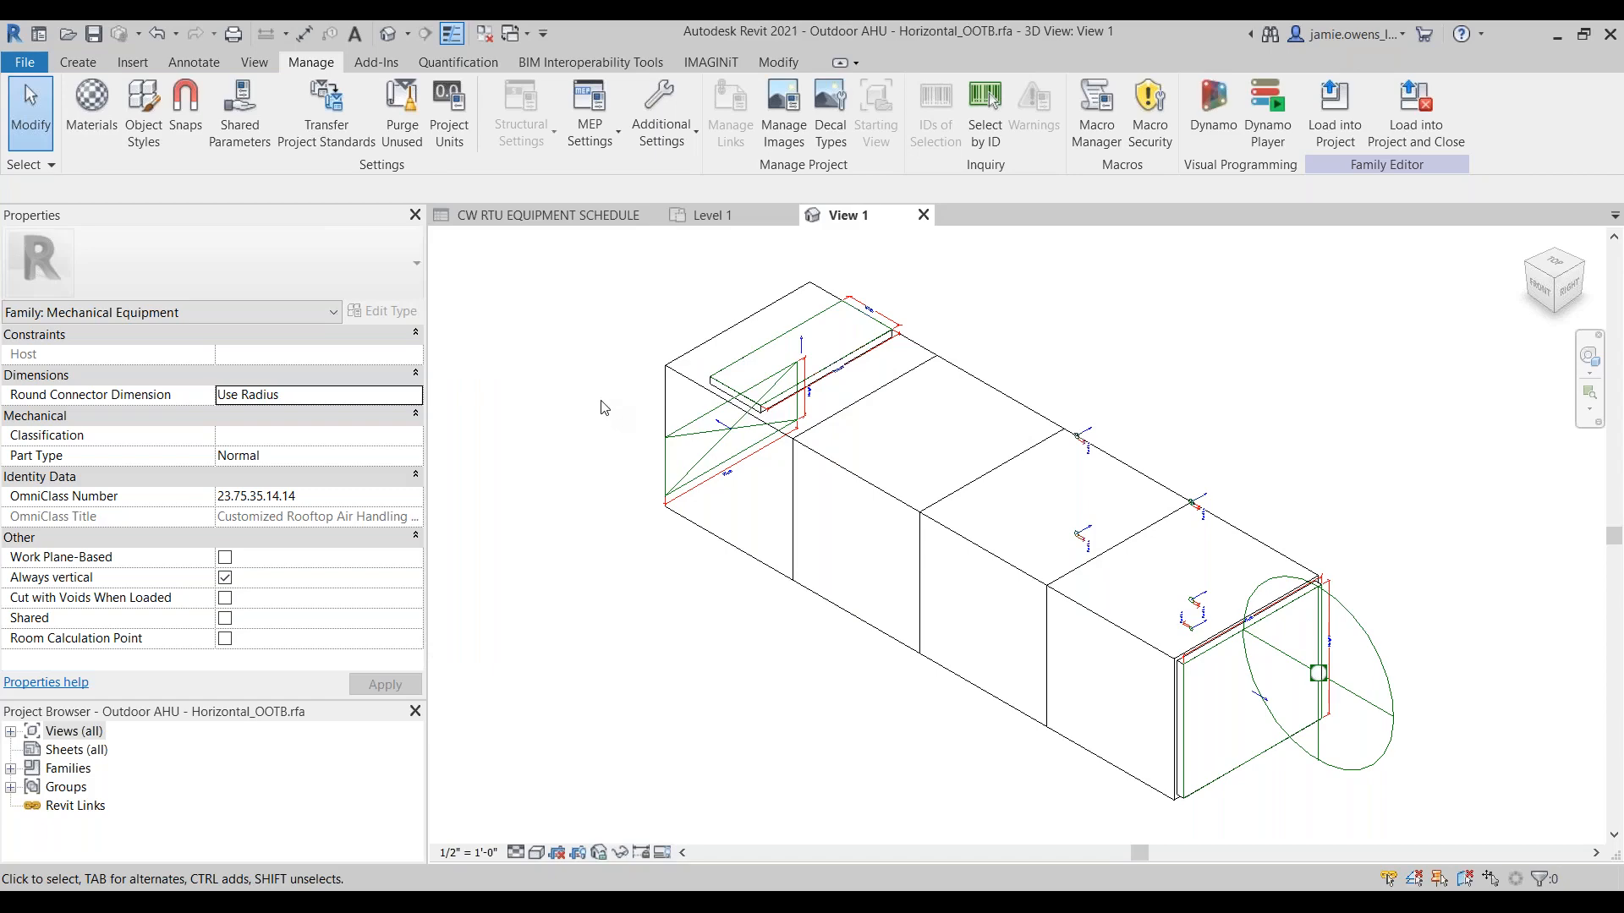
Step: From the air handler's family types, view the shared parameters available for a new parameter, then cancel without adding one
{"action": "left_click", "coordinate": [80, 62]}
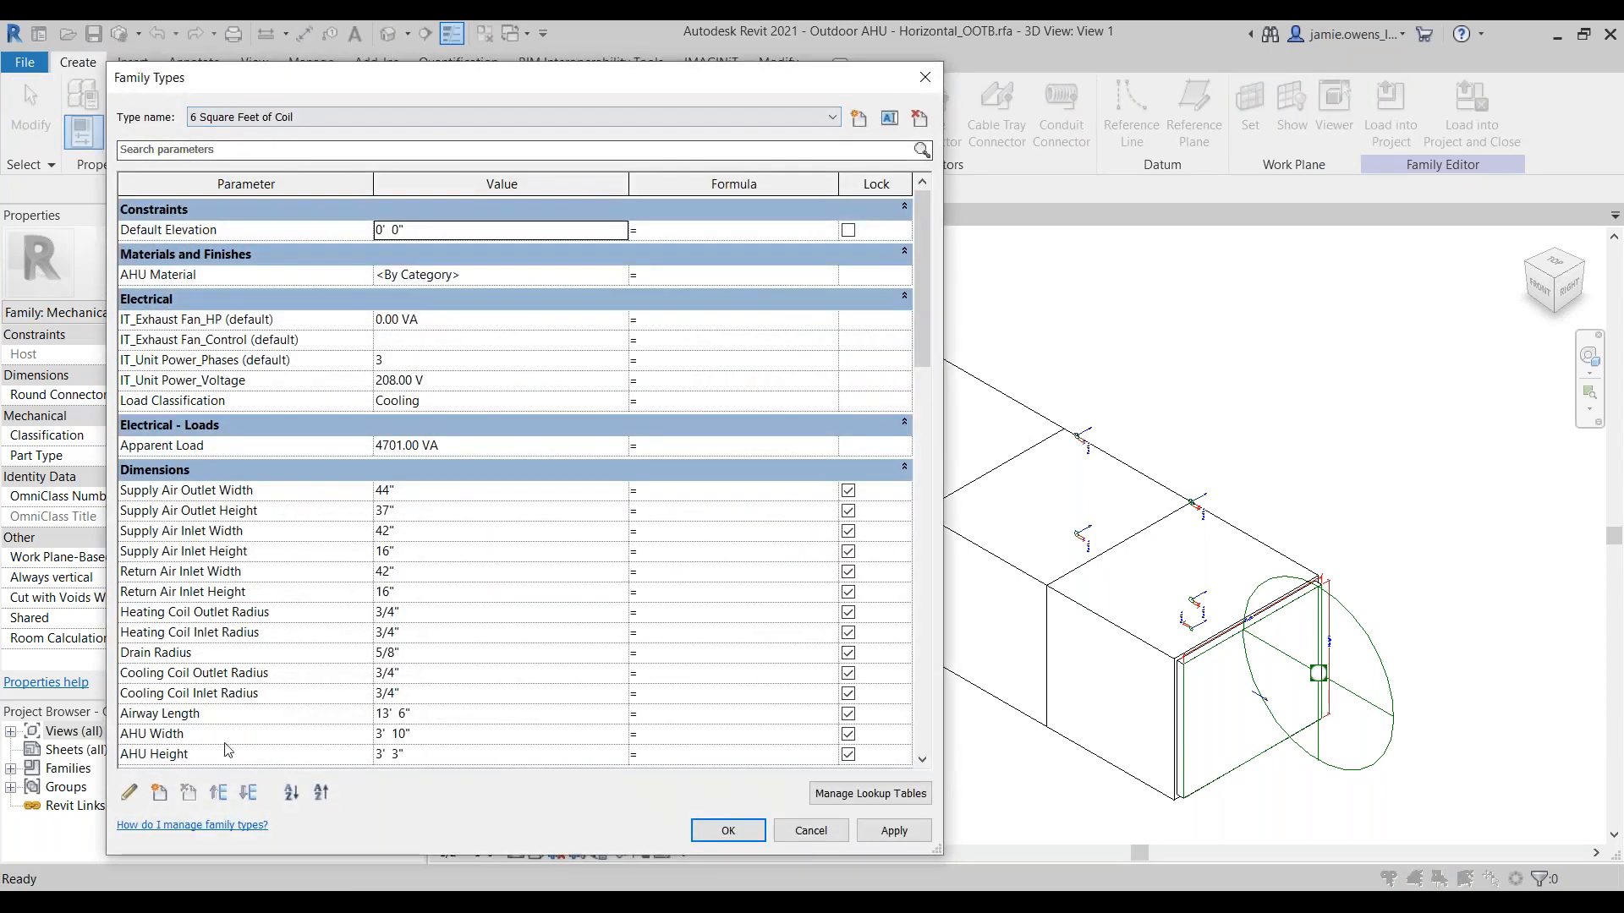
{"action": "left_click", "coordinate": [159, 793]}
{"action": "left_click", "coordinate": [397, 300]}
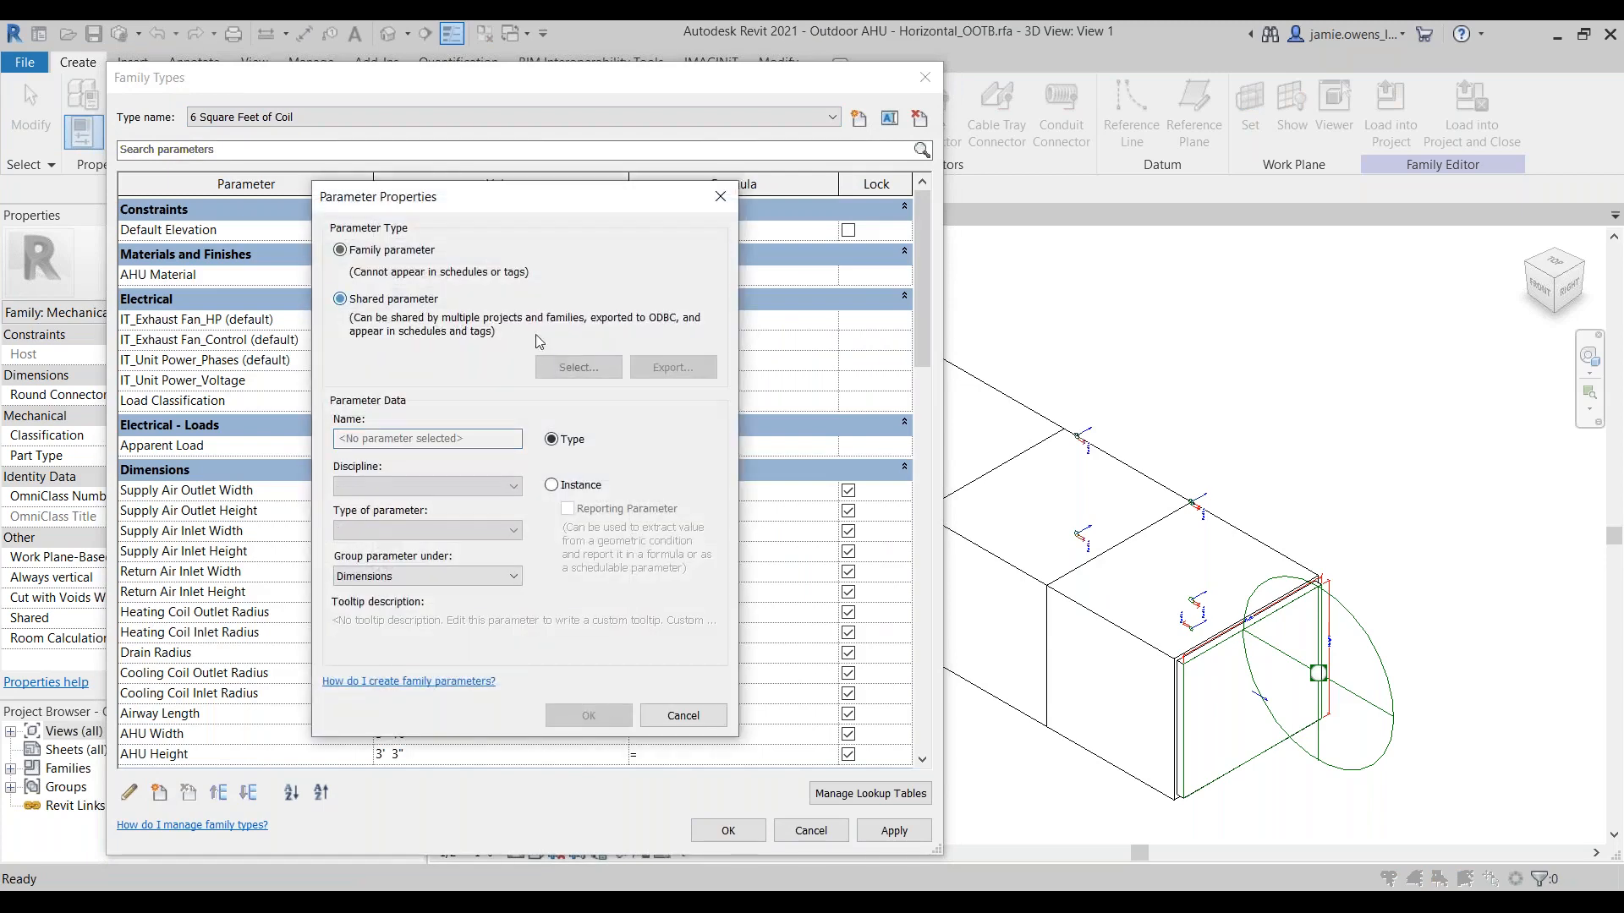
{"action": "left_click", "coordinate": [577, 367]}
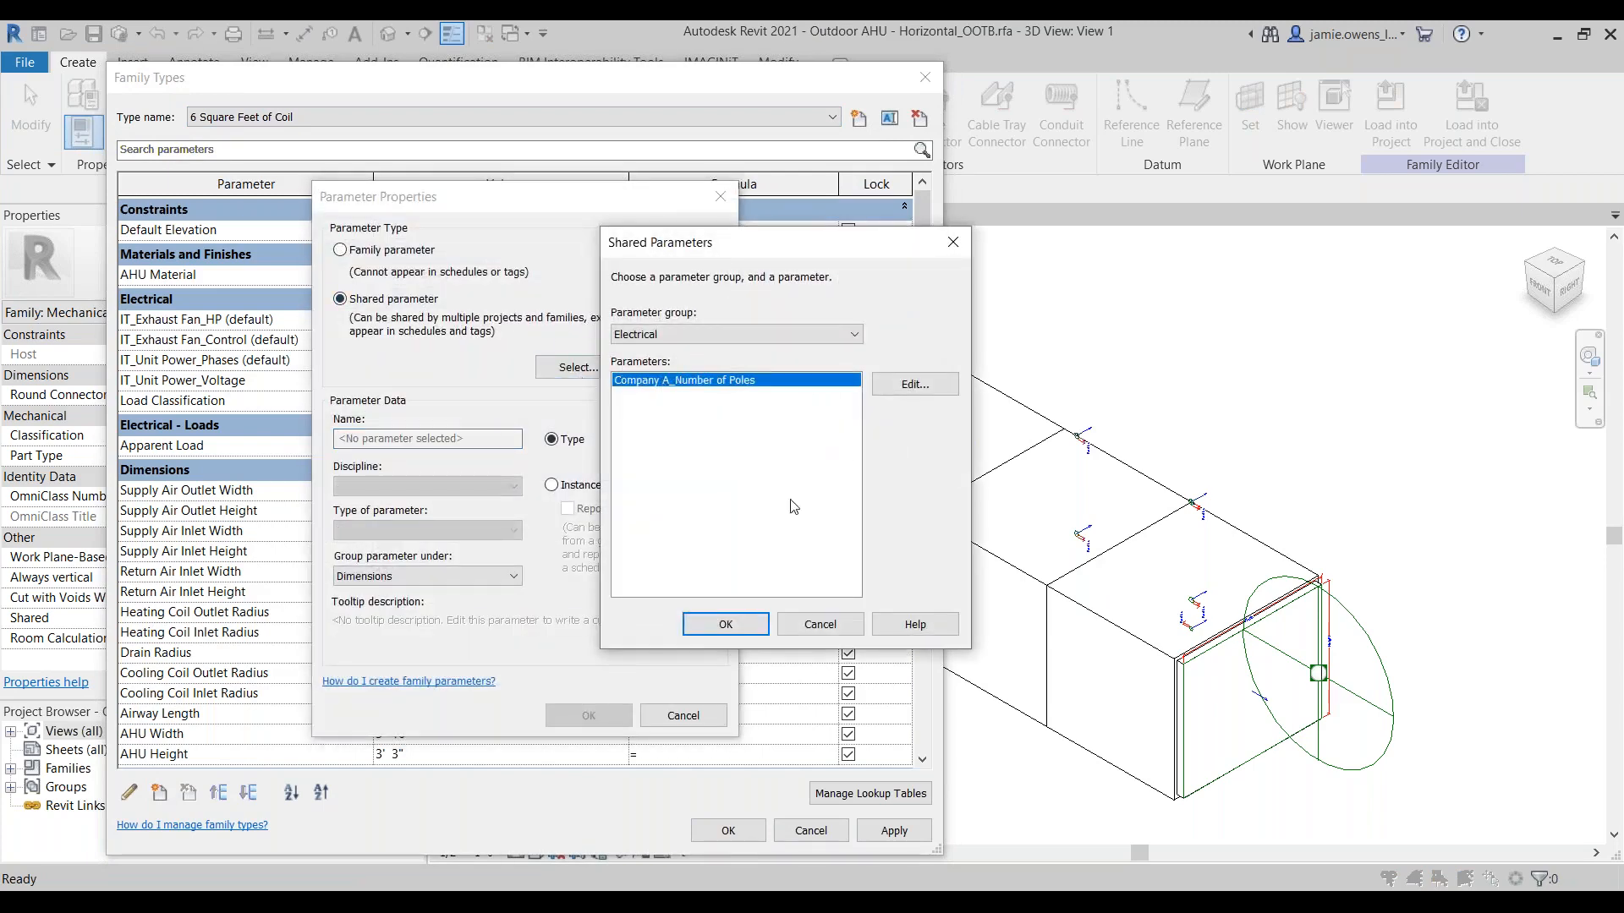
{"action": "left_click", "coordinate": [814, 626]}
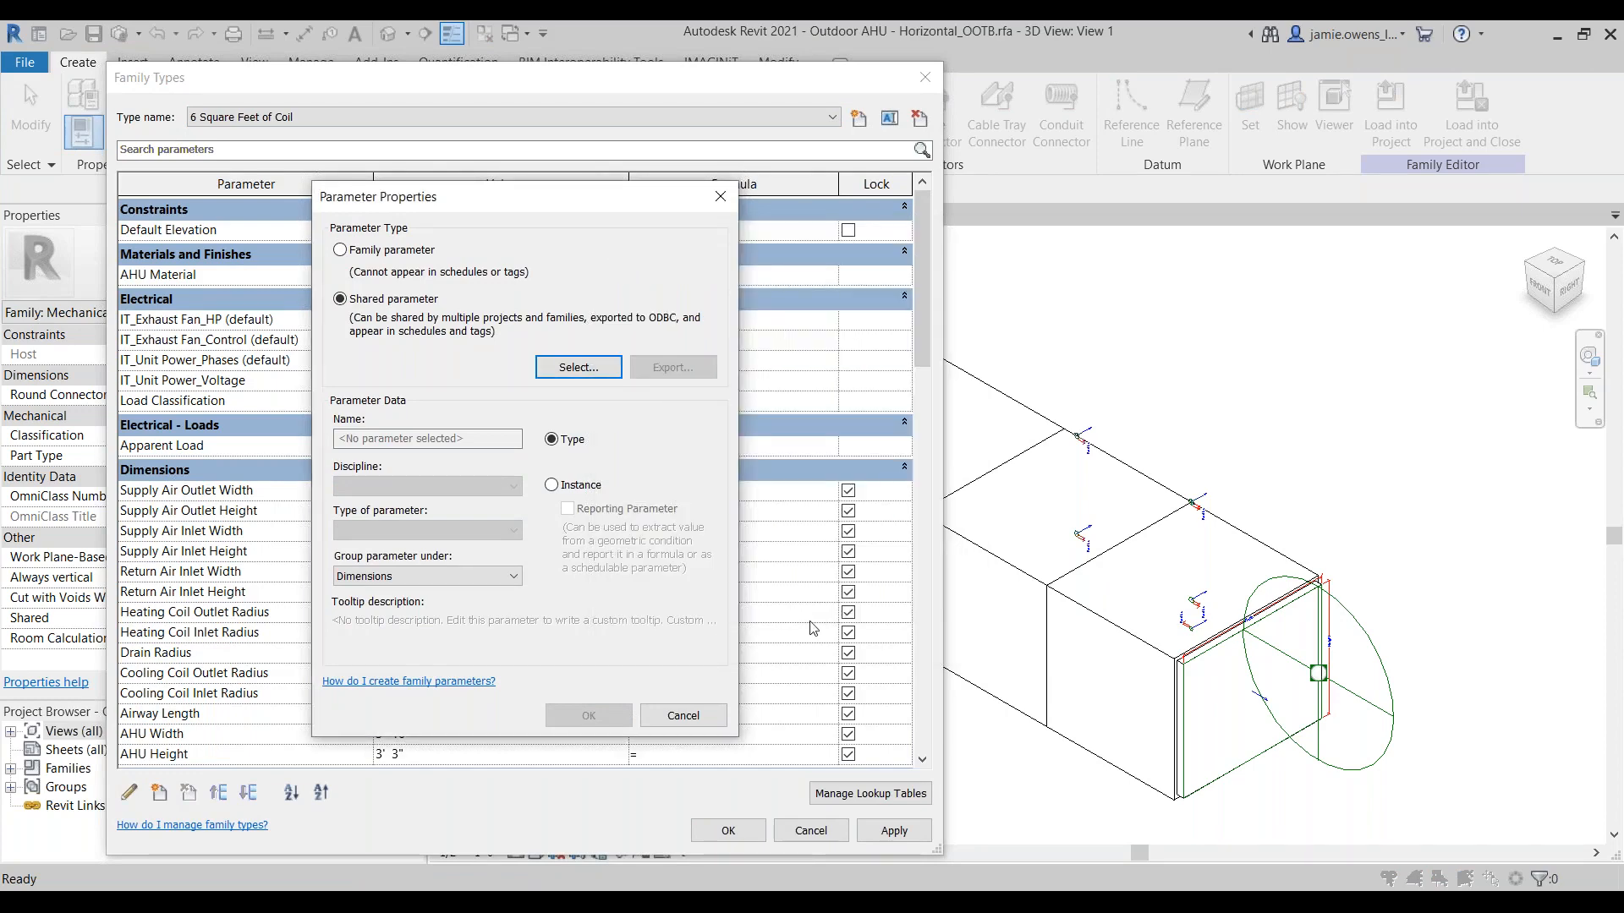
{"action": "left_click", "coordinate": [682, 716]}
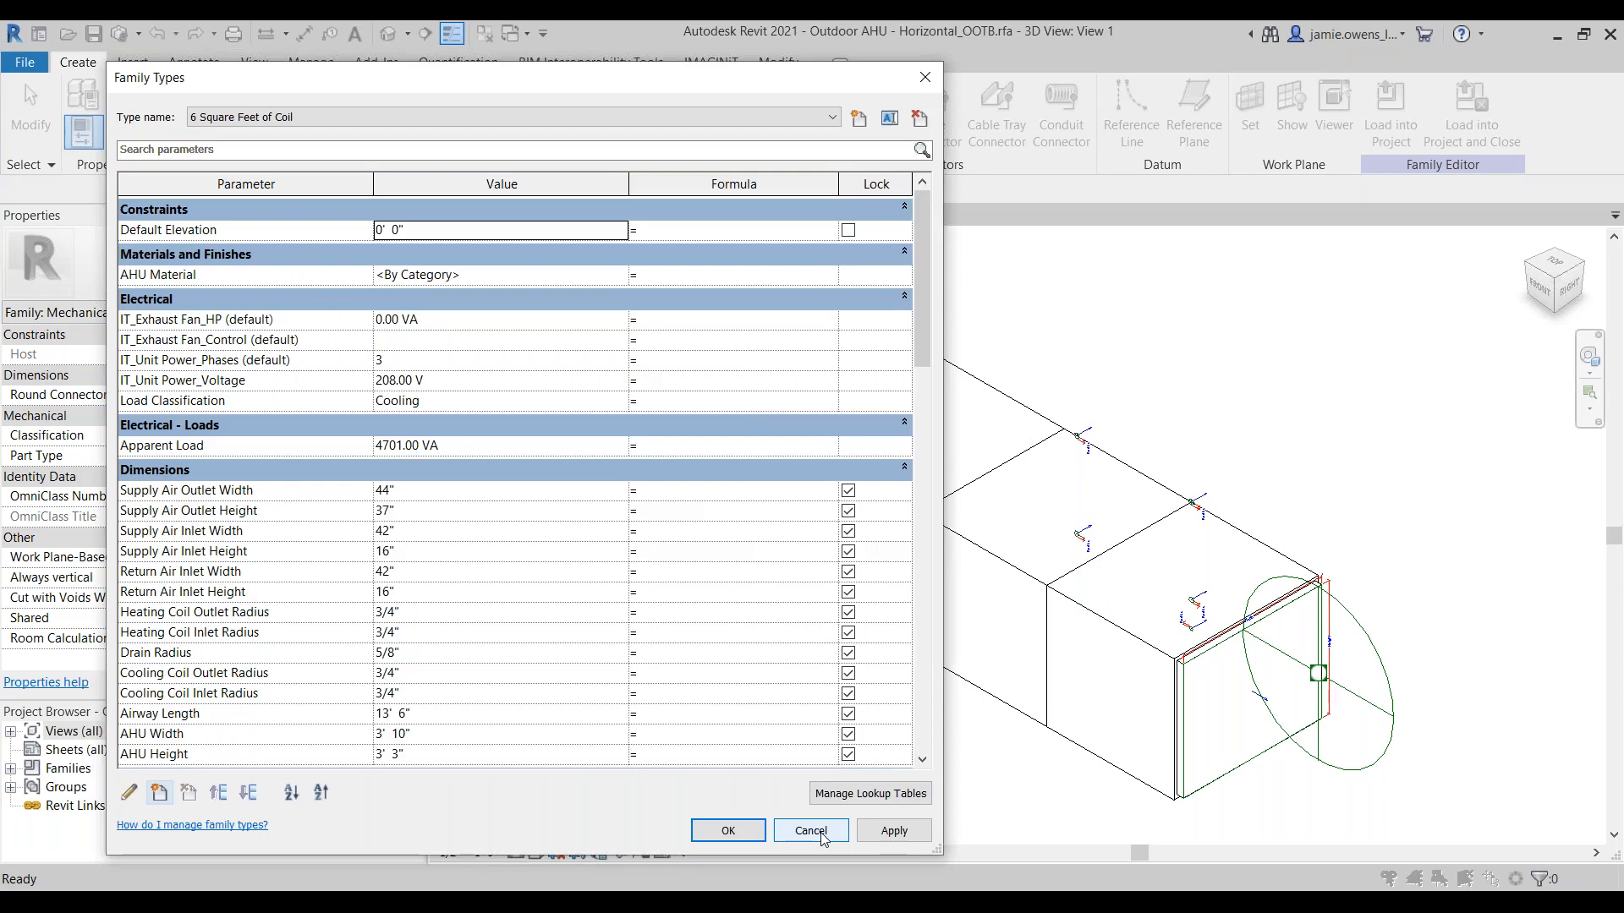
{"action": "left_click", "coordinate": [810, 831]}
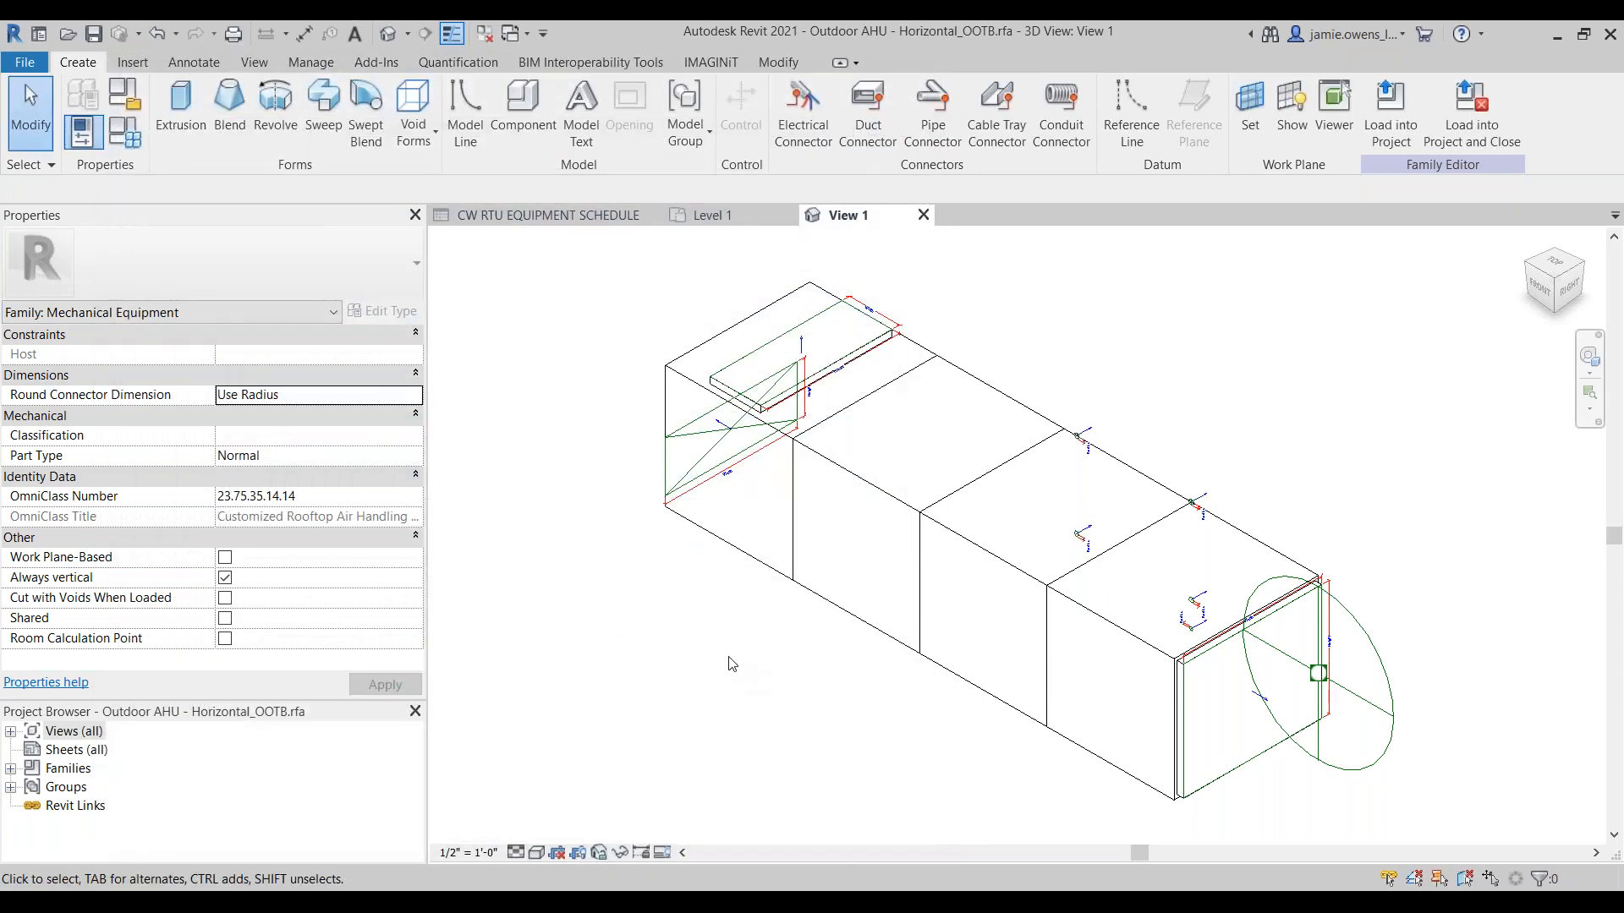